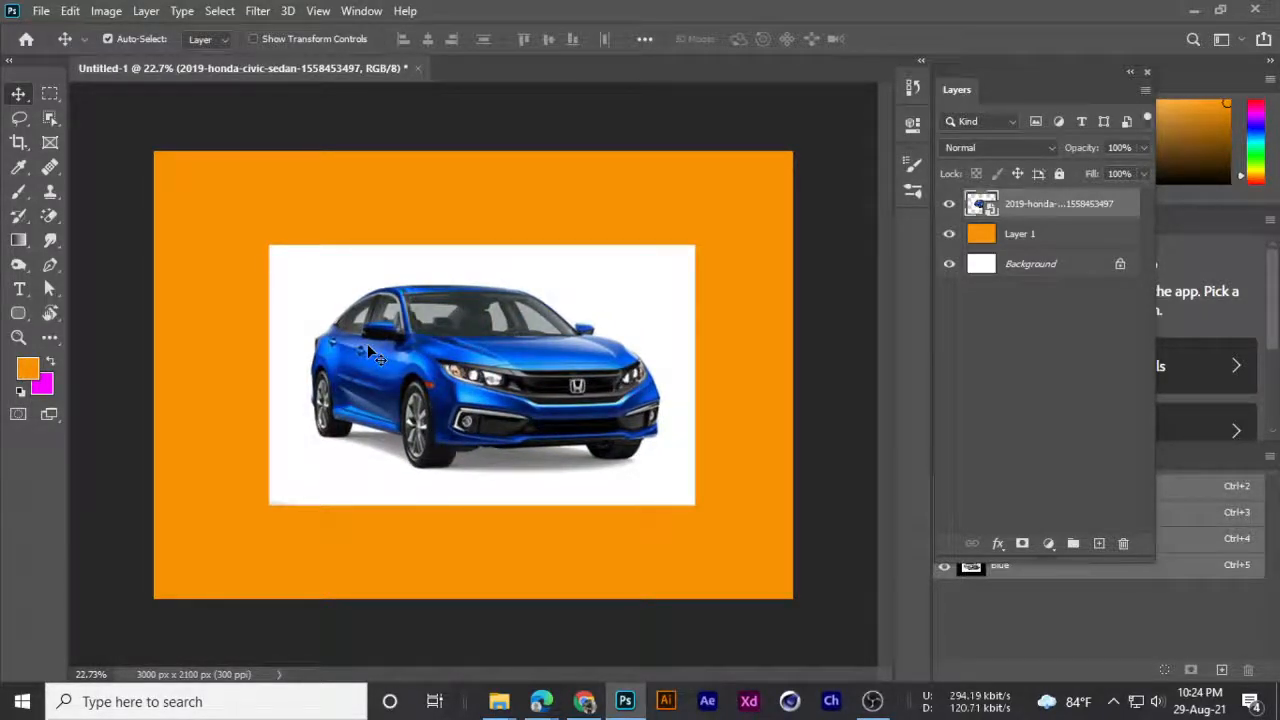
- Move the car picture up on the orange canvas and check the Google Meet call window
left_click_drag(433, 379, 433, 337)
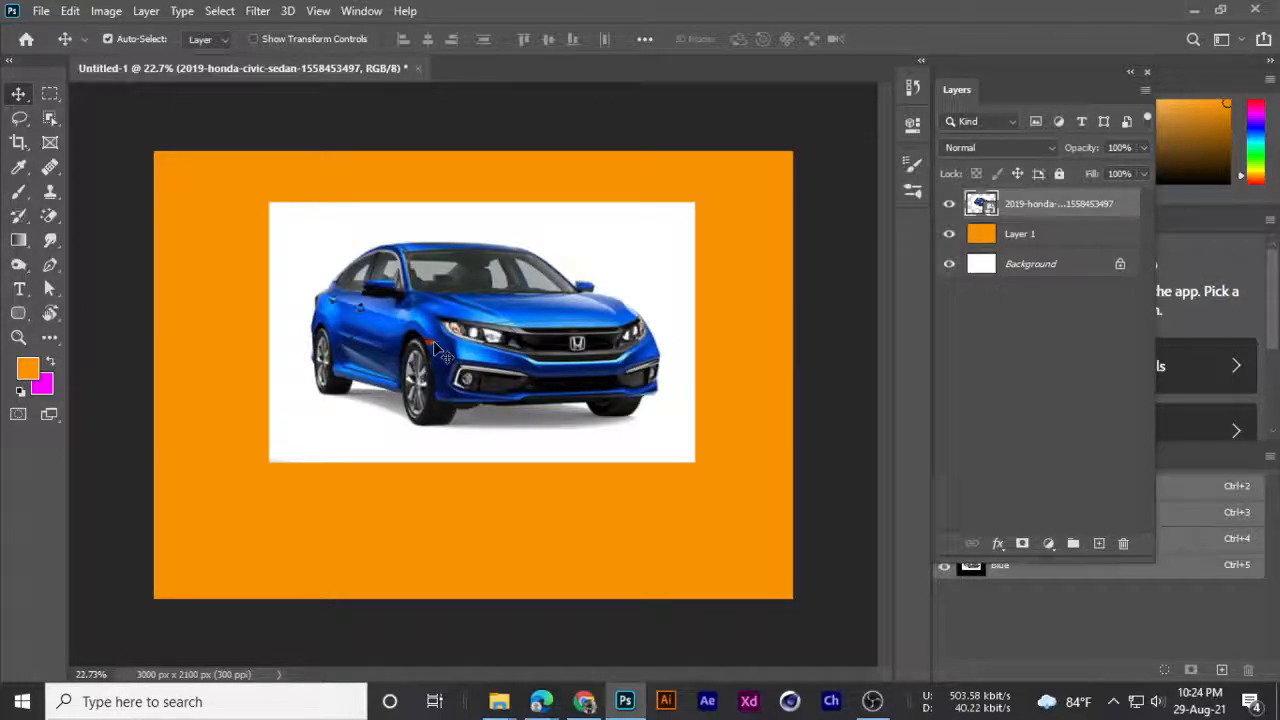
left_click(540, 701)
left_click(833, 180)
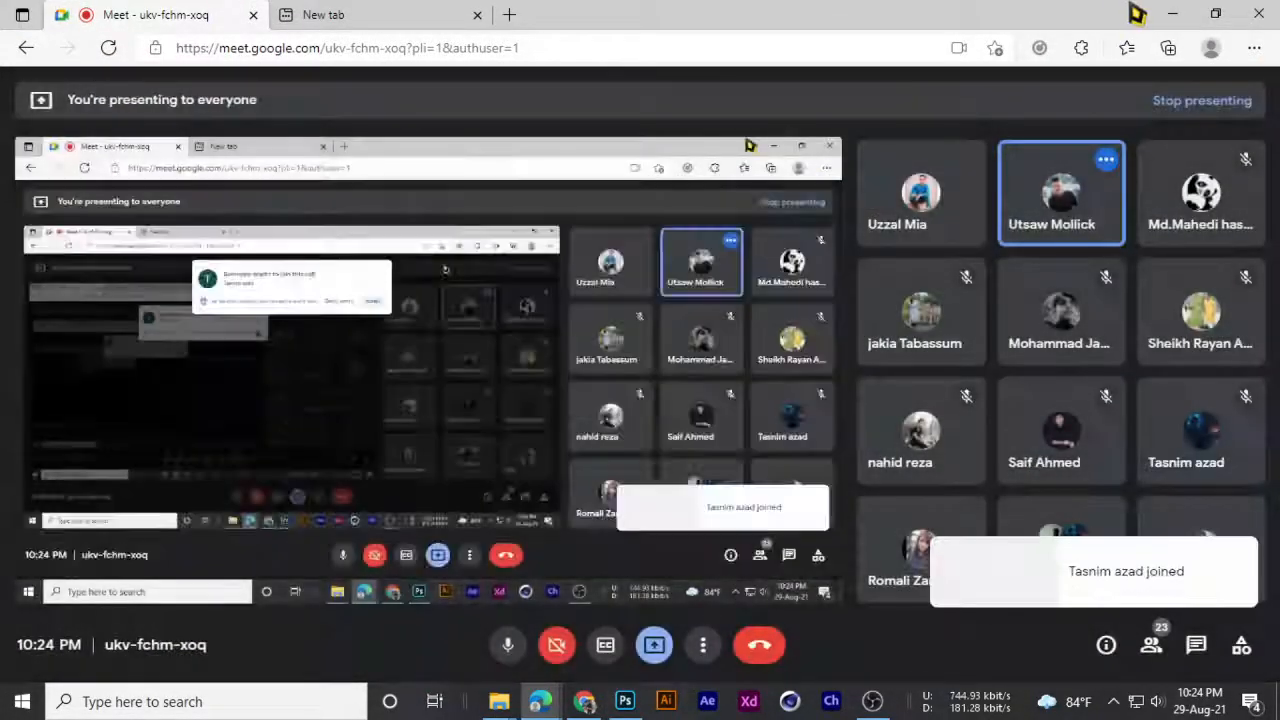
left_click(1174, 14)
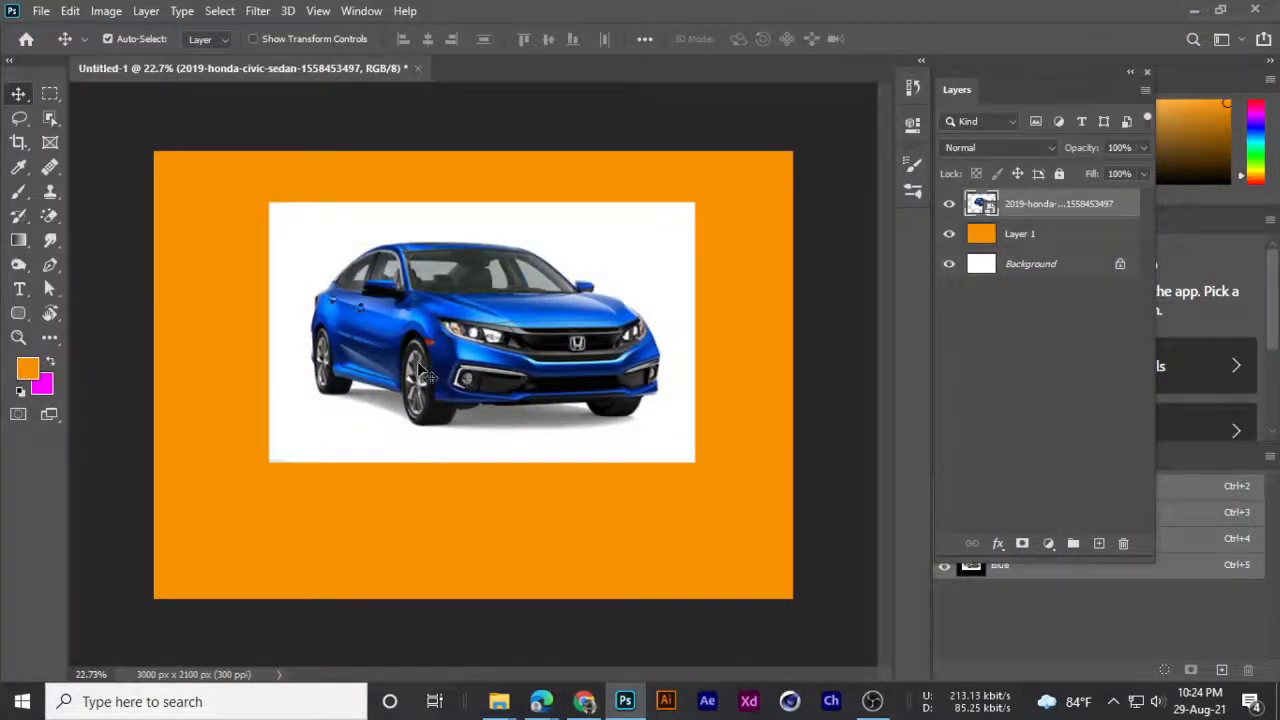
- Move the car picture further up and scale it to 66.91% near the canvas's upper edge
mouse_move(466, 288)
left_mouse_down()
mouse_move(484, 310)
mouse_move(470, 240)
mouse_move(466, 275)
left_mouse_up()
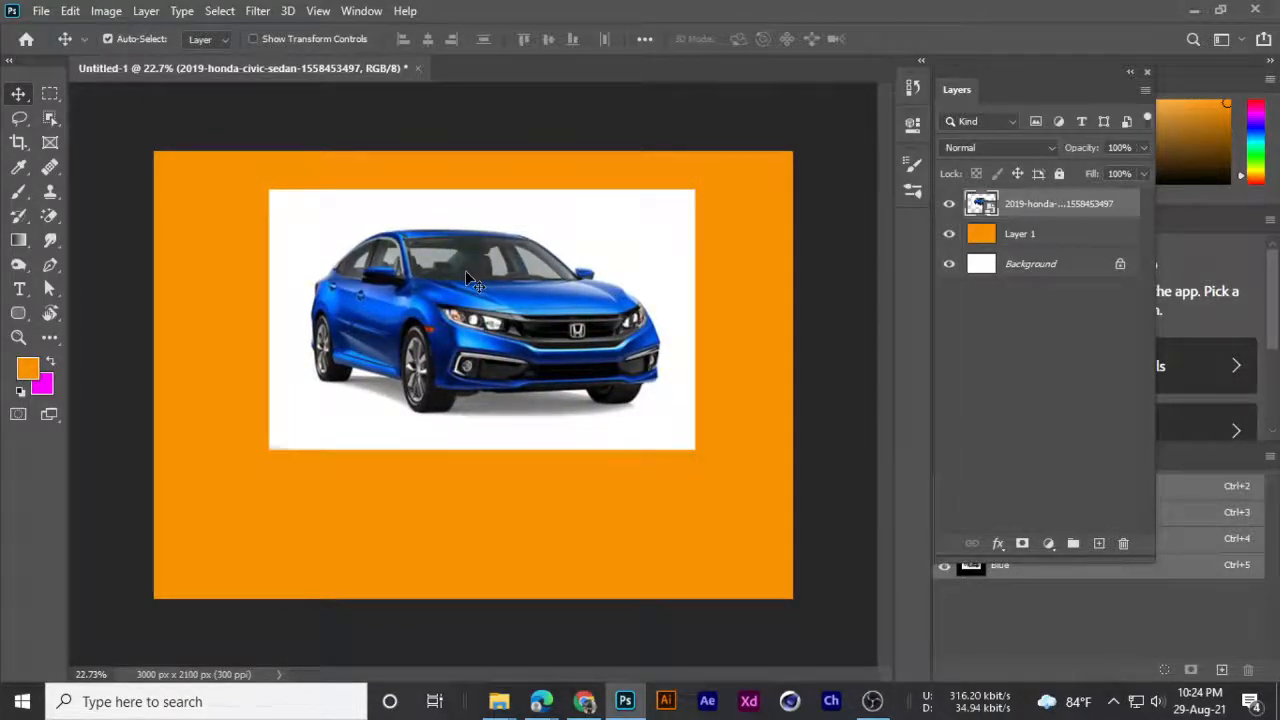
left_click_drag(532, 326, 532, 296)
key("ctrl+t")
left_click_drag(699, 434, 557, 349)
left_click_drag(508, 305, 556, 316)
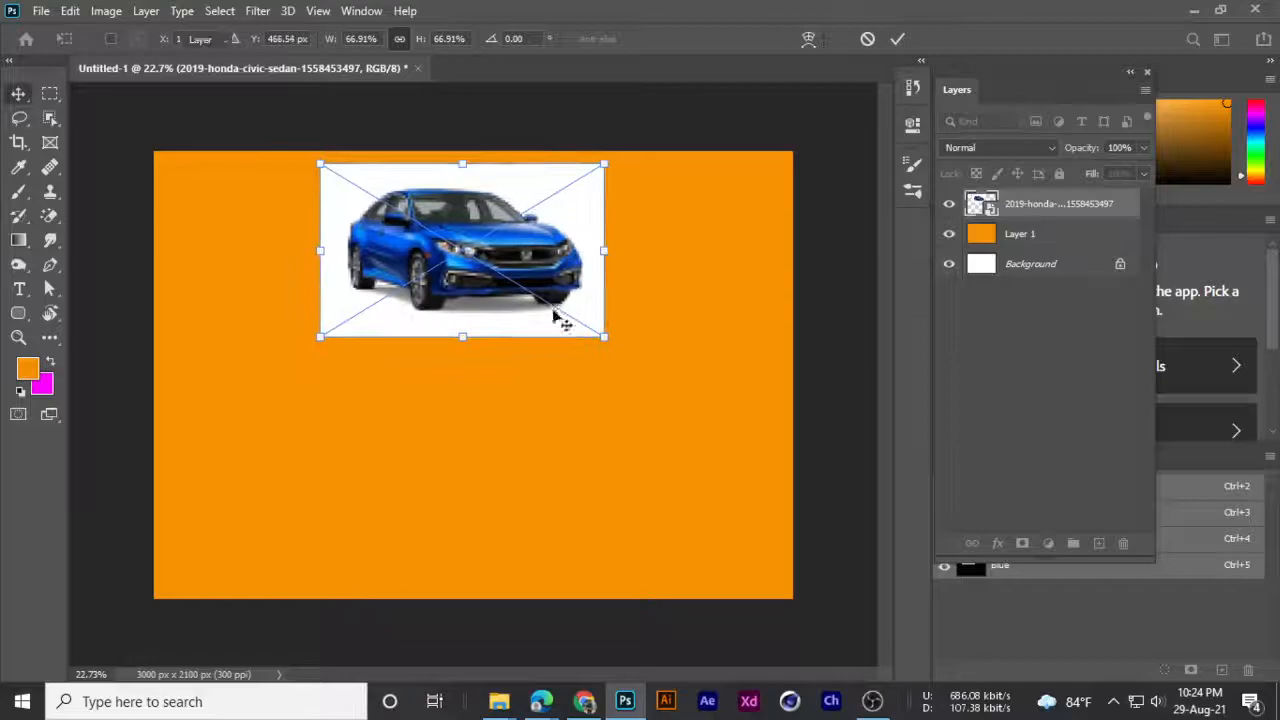
key("Return")
- Switch to File Explorer and open the Vehicles folder inside the Photoshop 3rd Class folder
left_click(1194, 10)
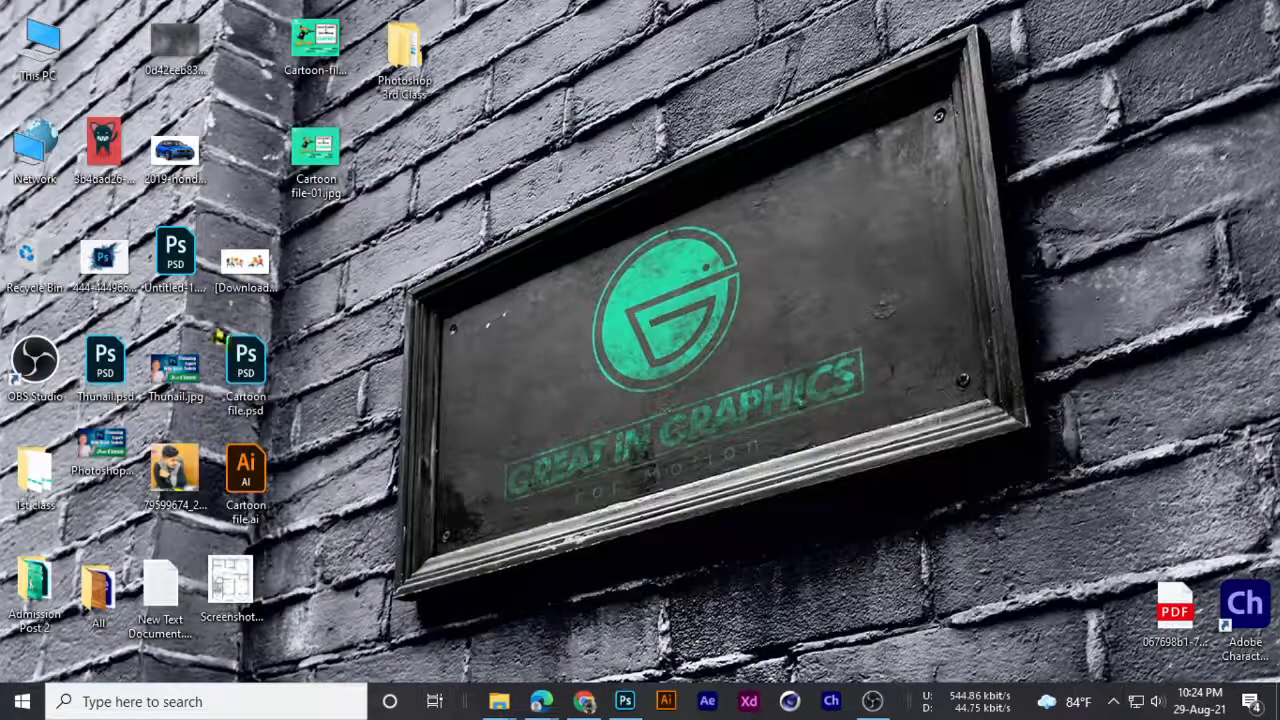
left_click(498, 701)
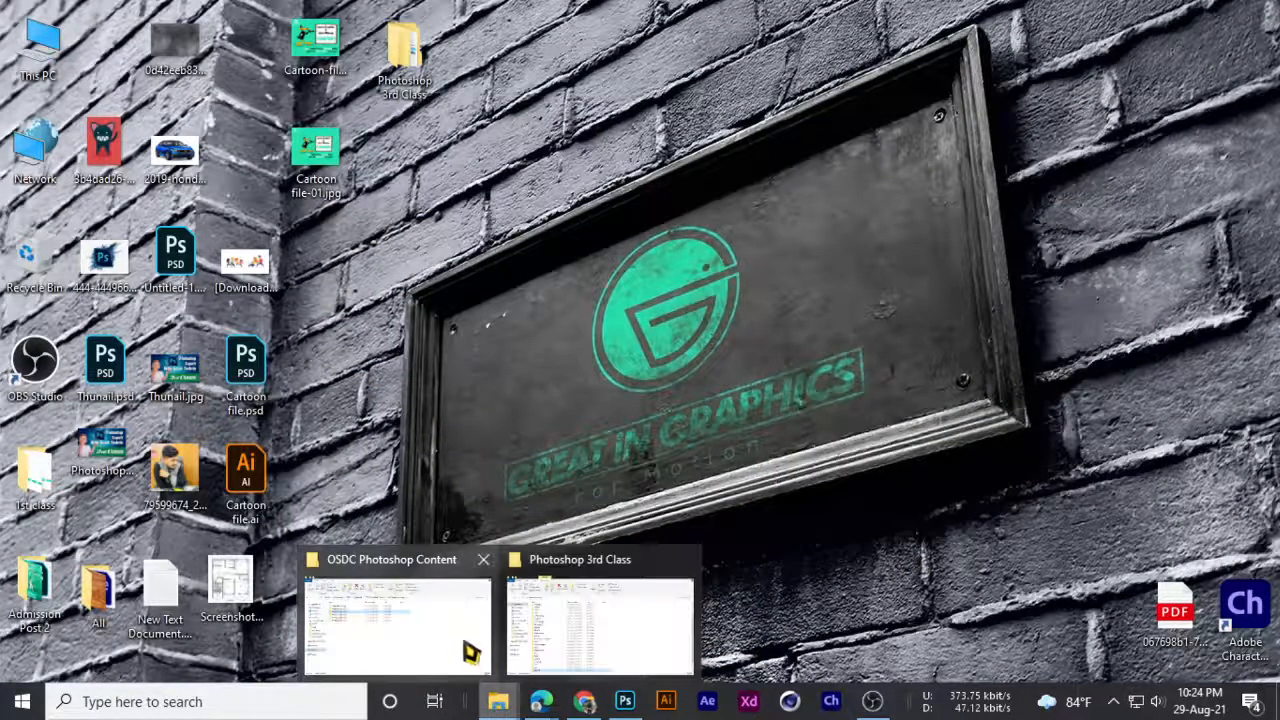
left_click(568, 630)
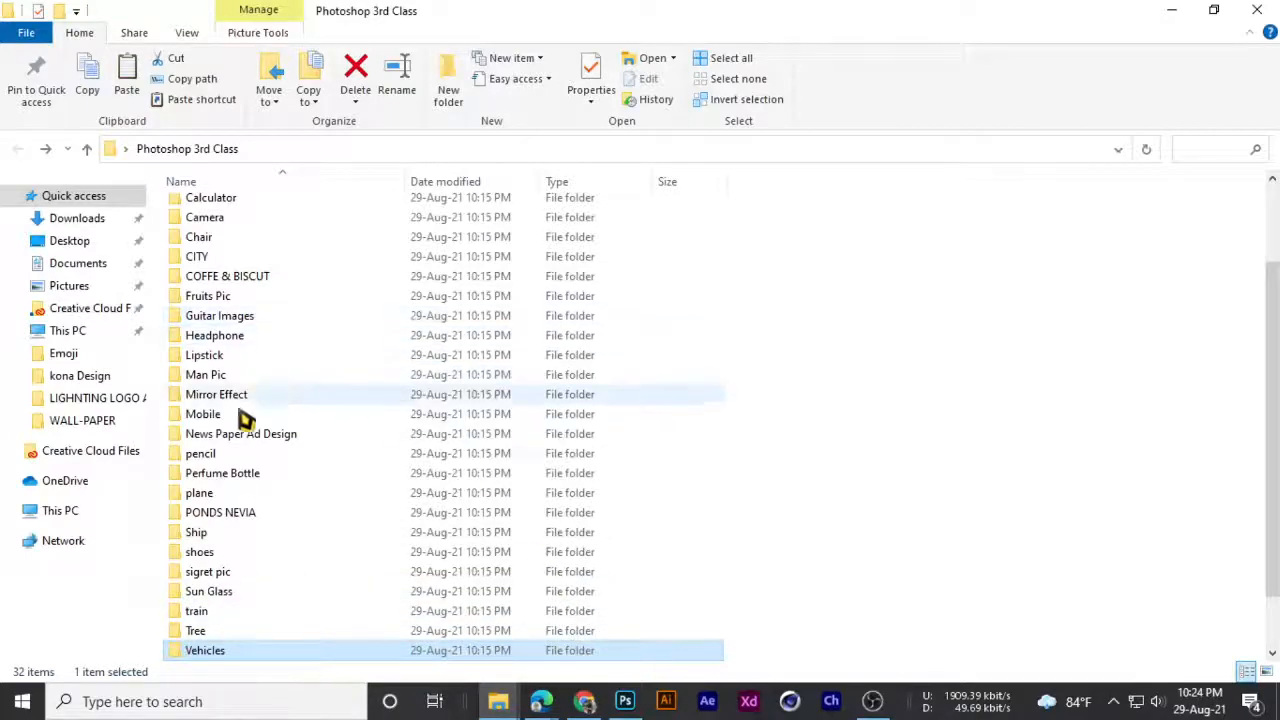
scroll(240, 430, "down", 1)
scroll(208, 380, "up", 1)
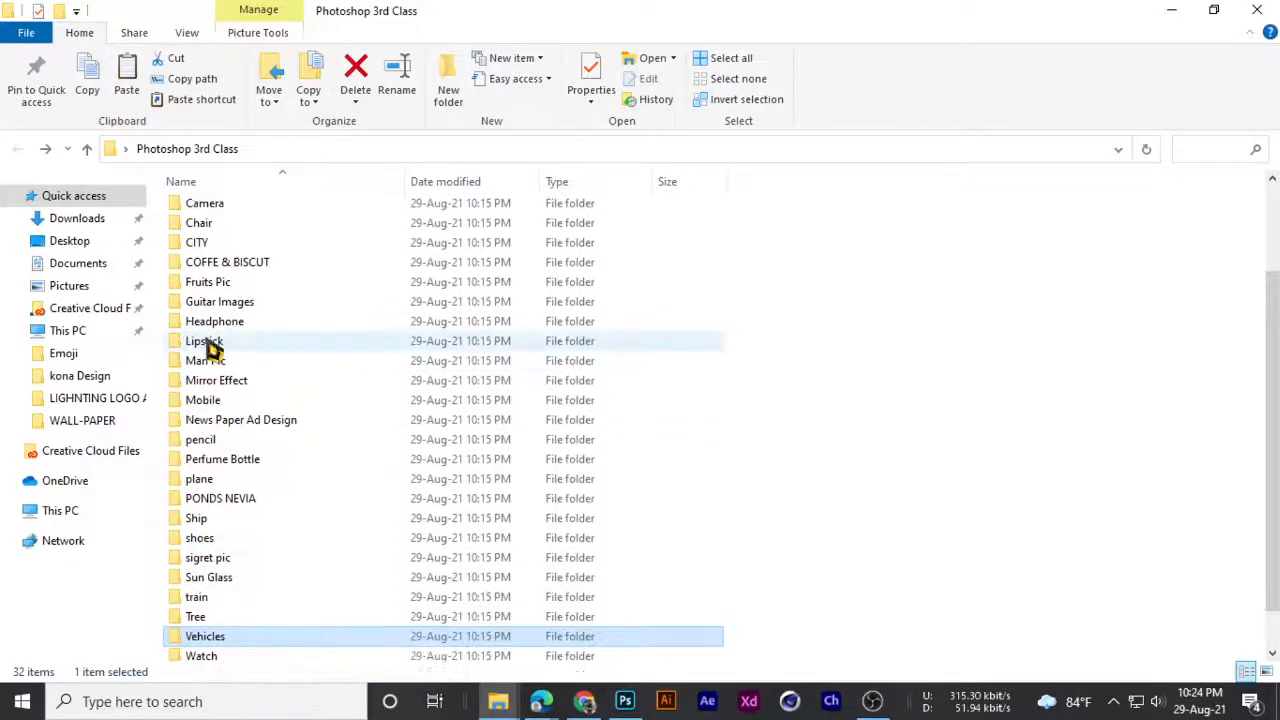
double_click(226, 638)
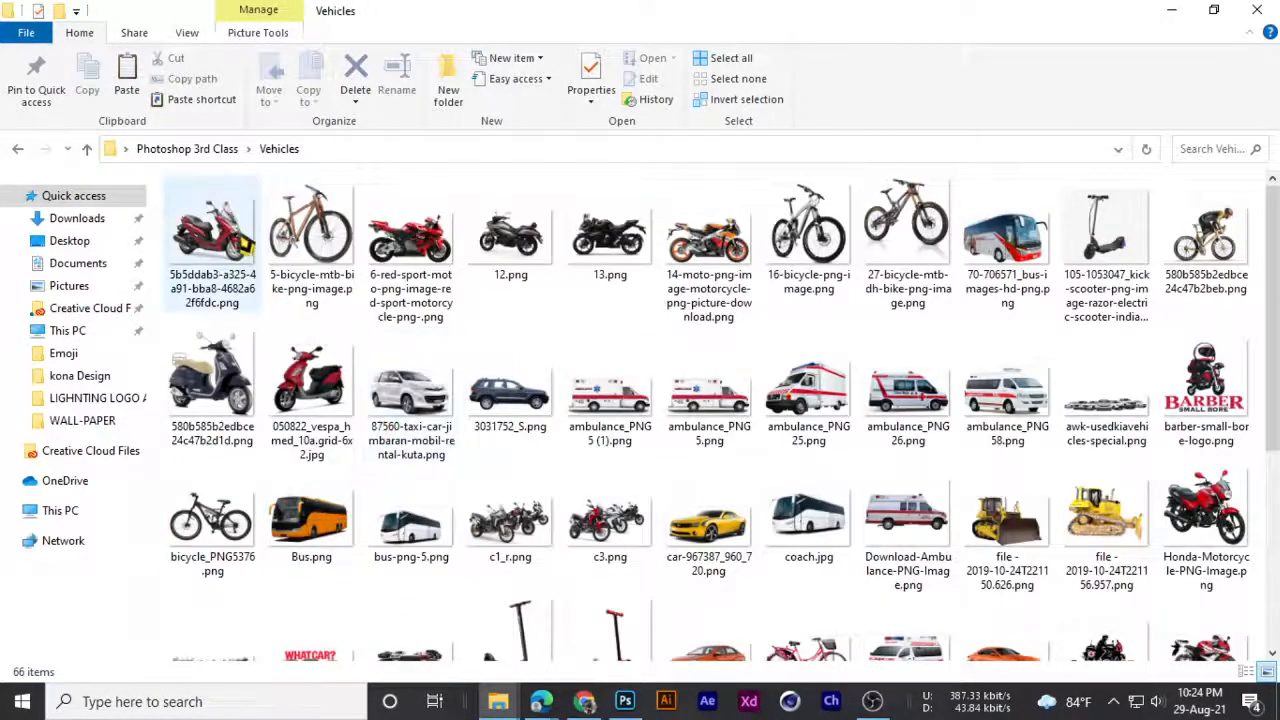
left_click(1005, 250)
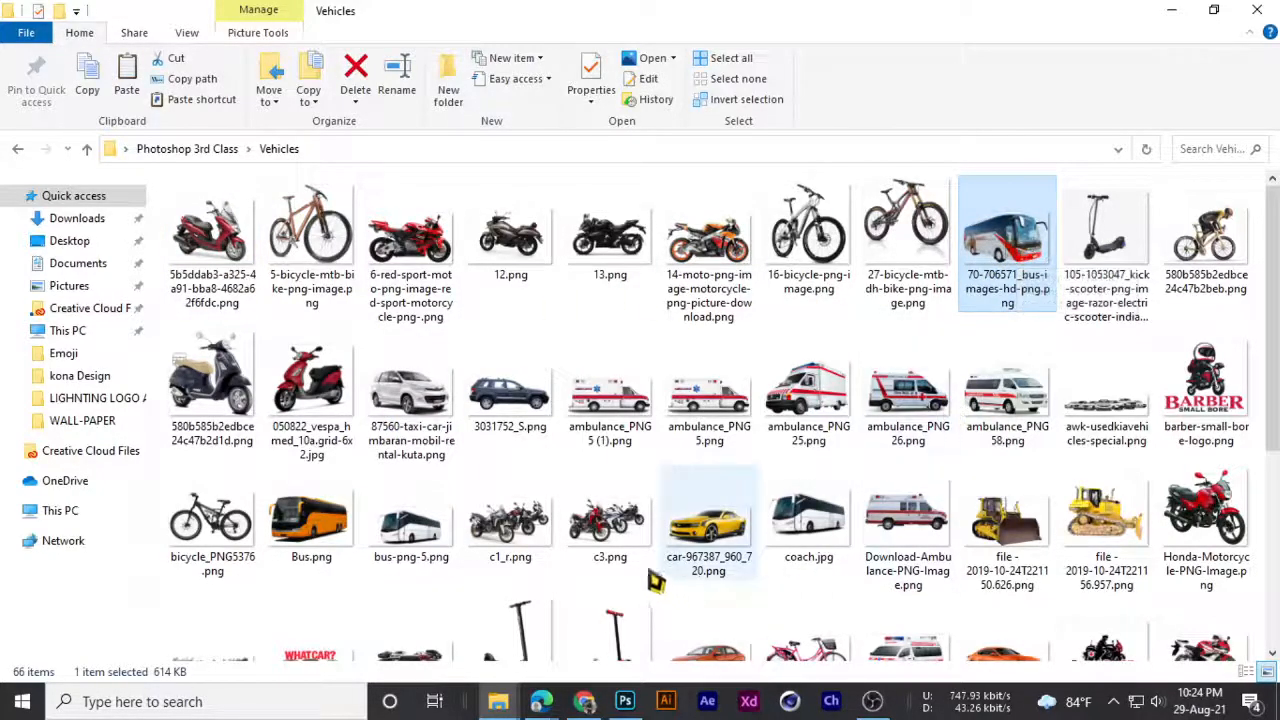
left_click_drag(300, 535, 500, 430)
left_click_drag(498, 366, 508, 430)
key("Escape")
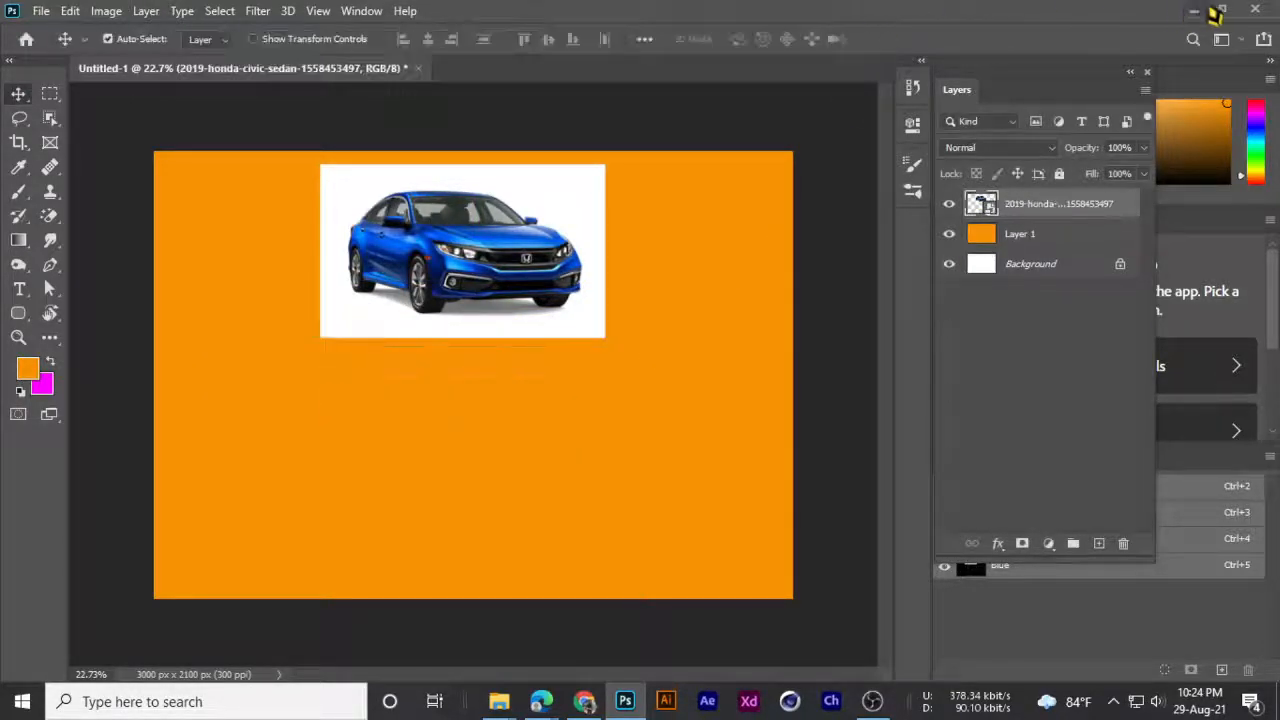
- Place the Suzuki Hayabusa motorcycle PNG from the Vehicles folder into the document, scaled to 21.62% and positioned below the car picture
left_click(1198, 12)
scroll(900, 520, "down", 3)
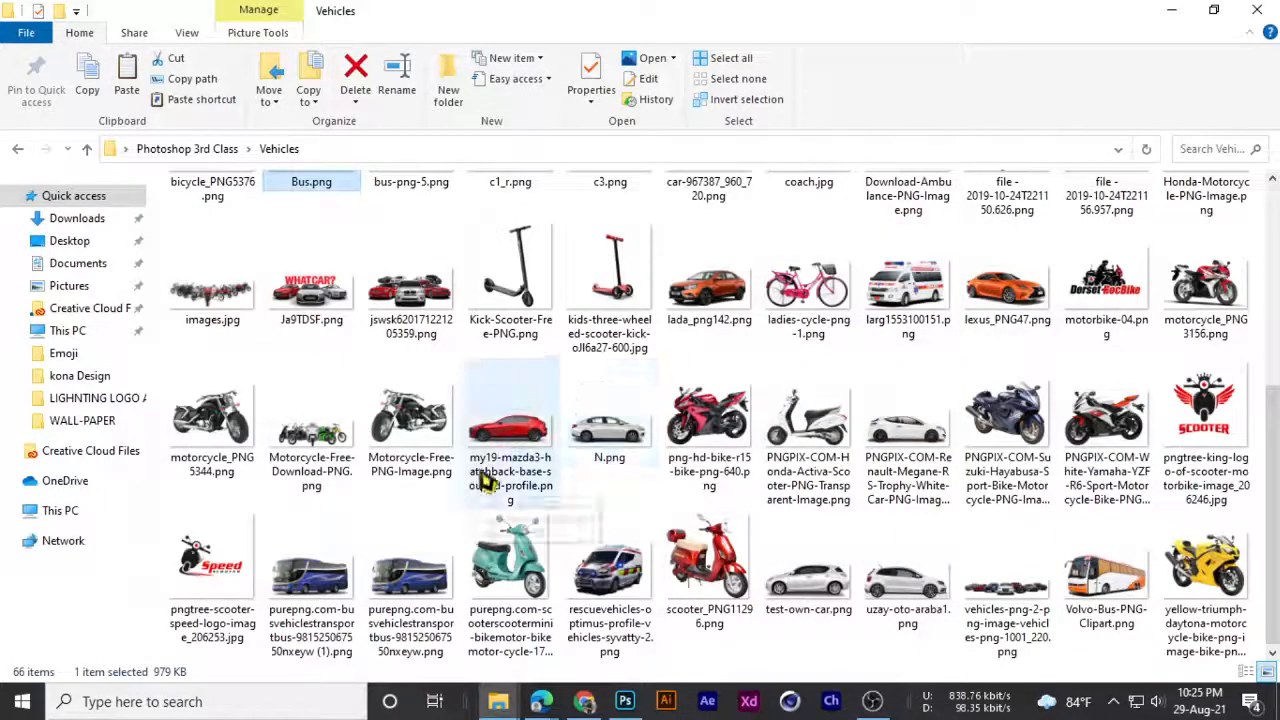
left_click(1012, 465)
left_click_drag(1018, 465, 515, 467)
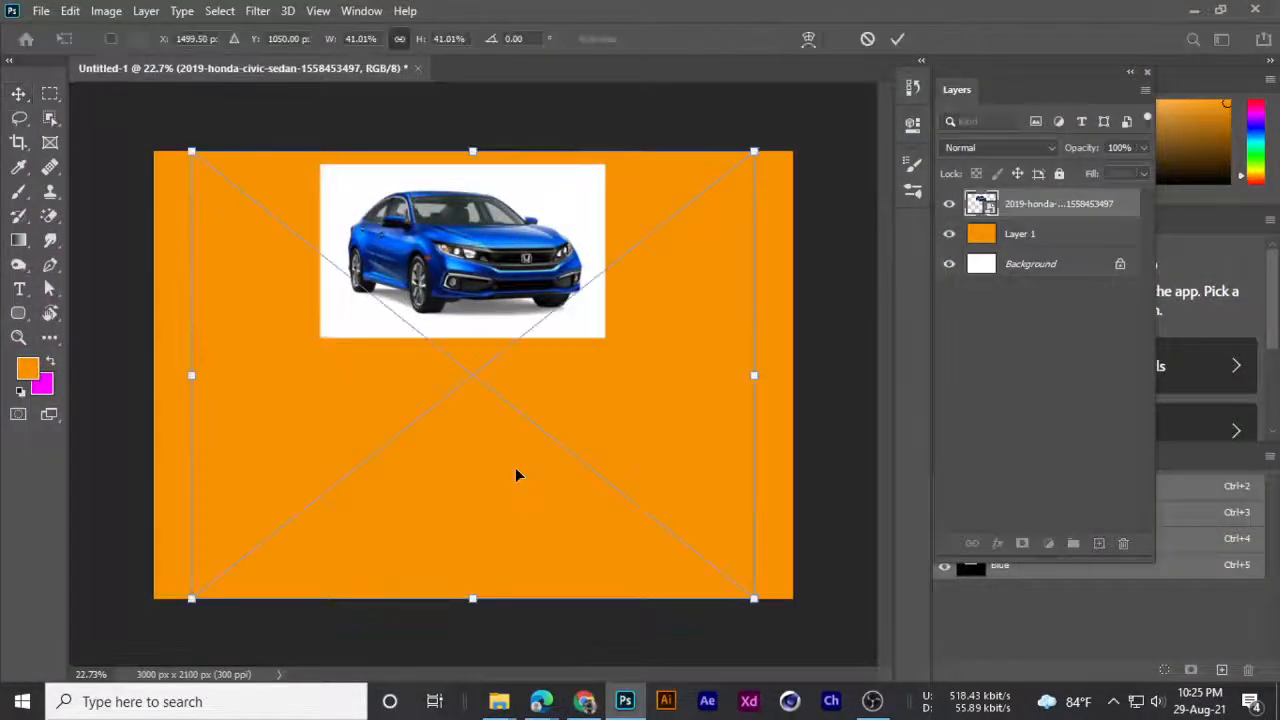
left_click_drag(761, 160, 497, 383)
left_click_drag(284, 505, 408, 478)
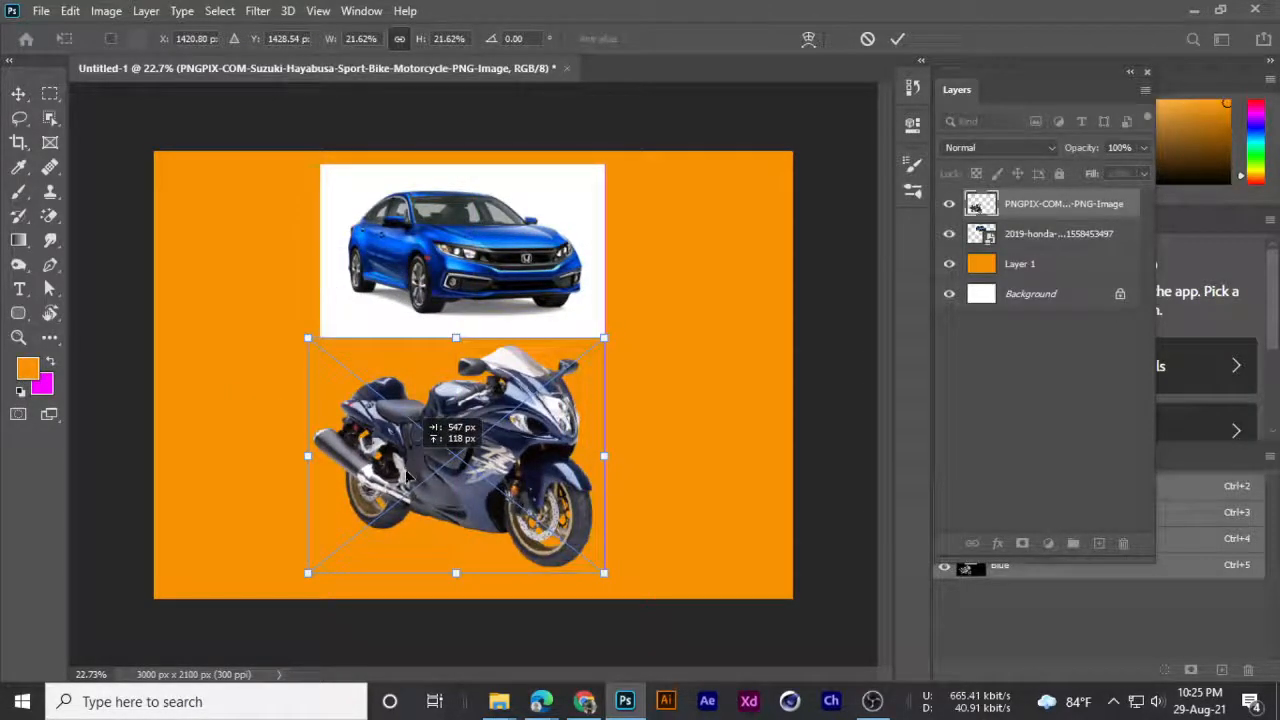
key("Return")
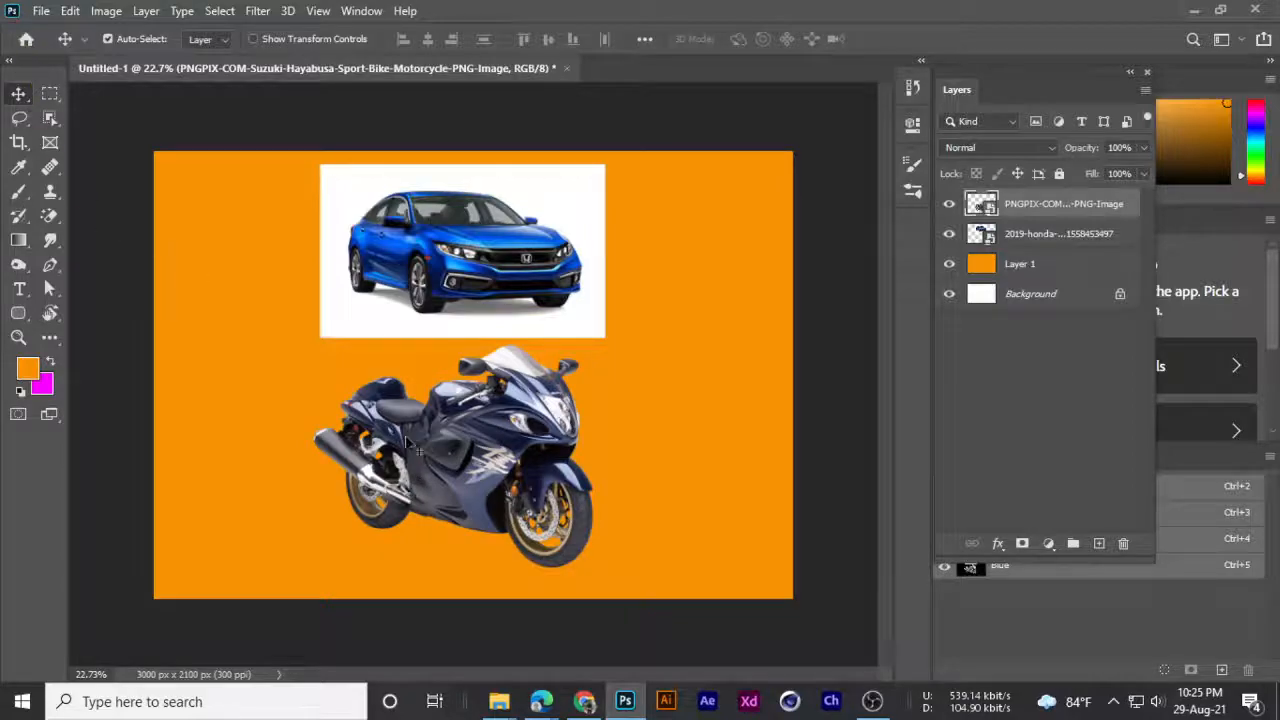
- Nudge the motorcycle slightly down and fine-tune the car picture's position above it
left_click_drag(505, 440, 498, 456)
left_click_drag(466, 236, 483, 244)
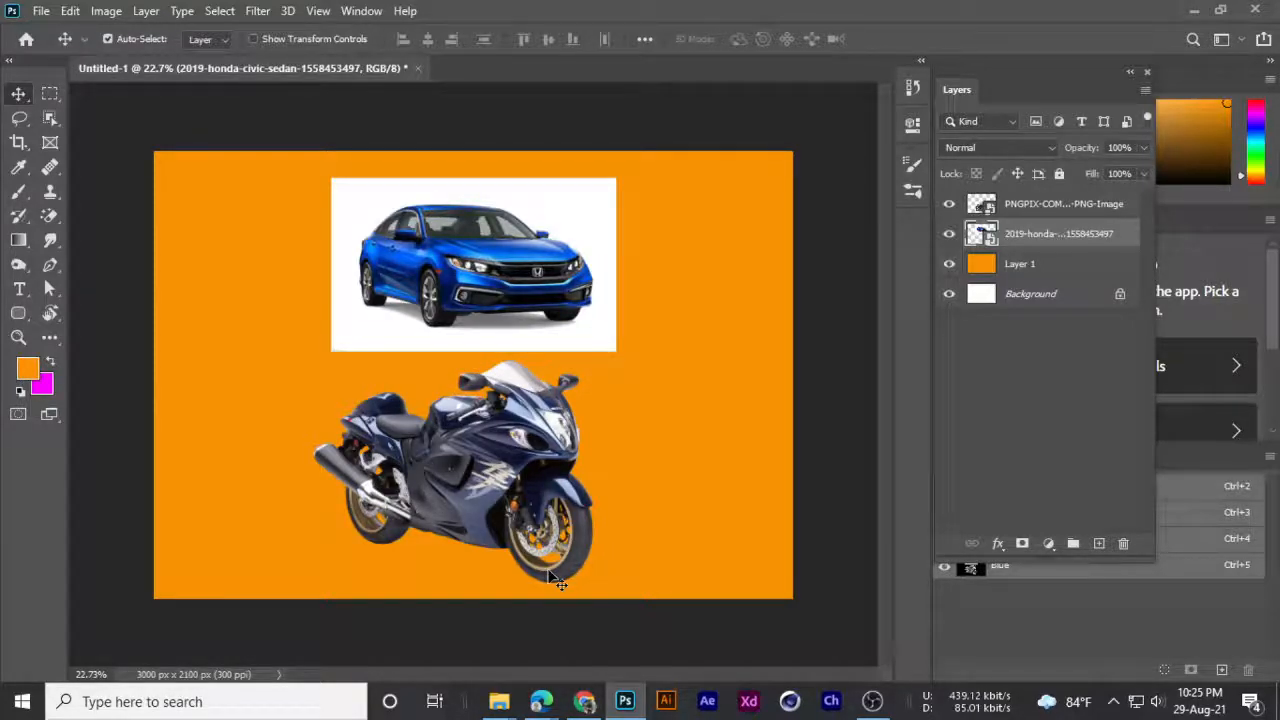
key("ctrl+plus")
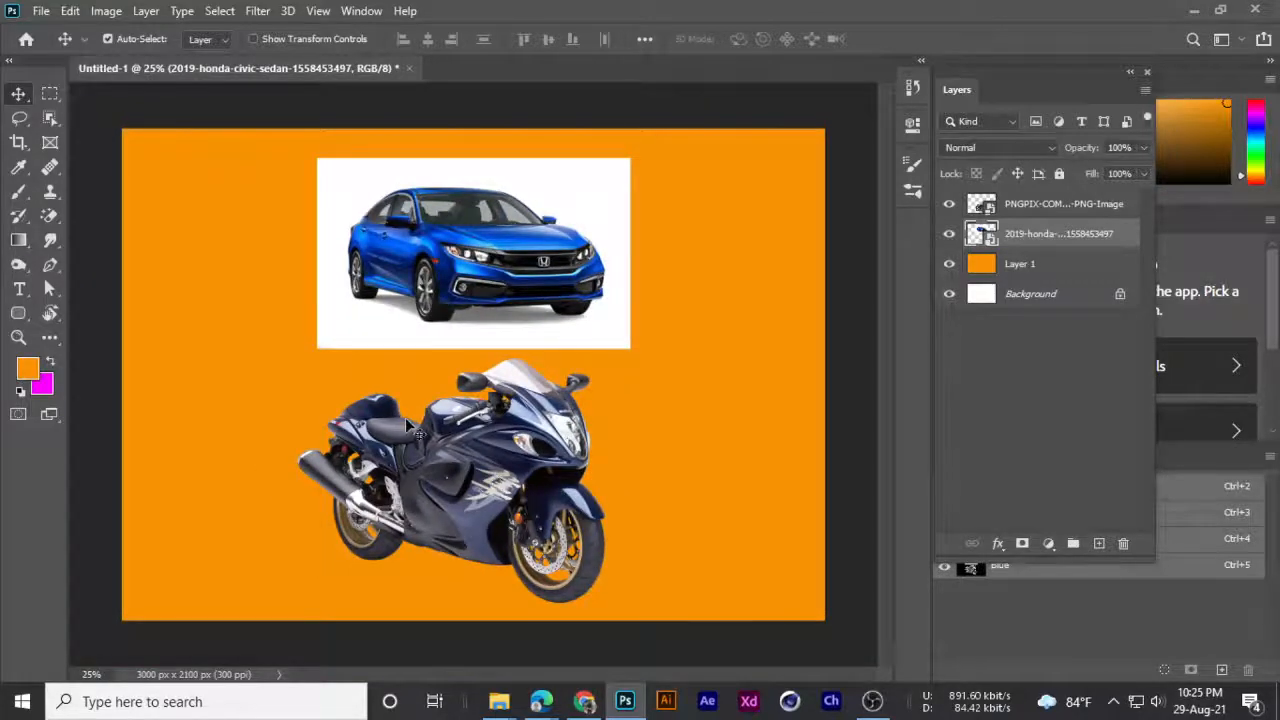
left_click_drag(412, 256, 429, 233)
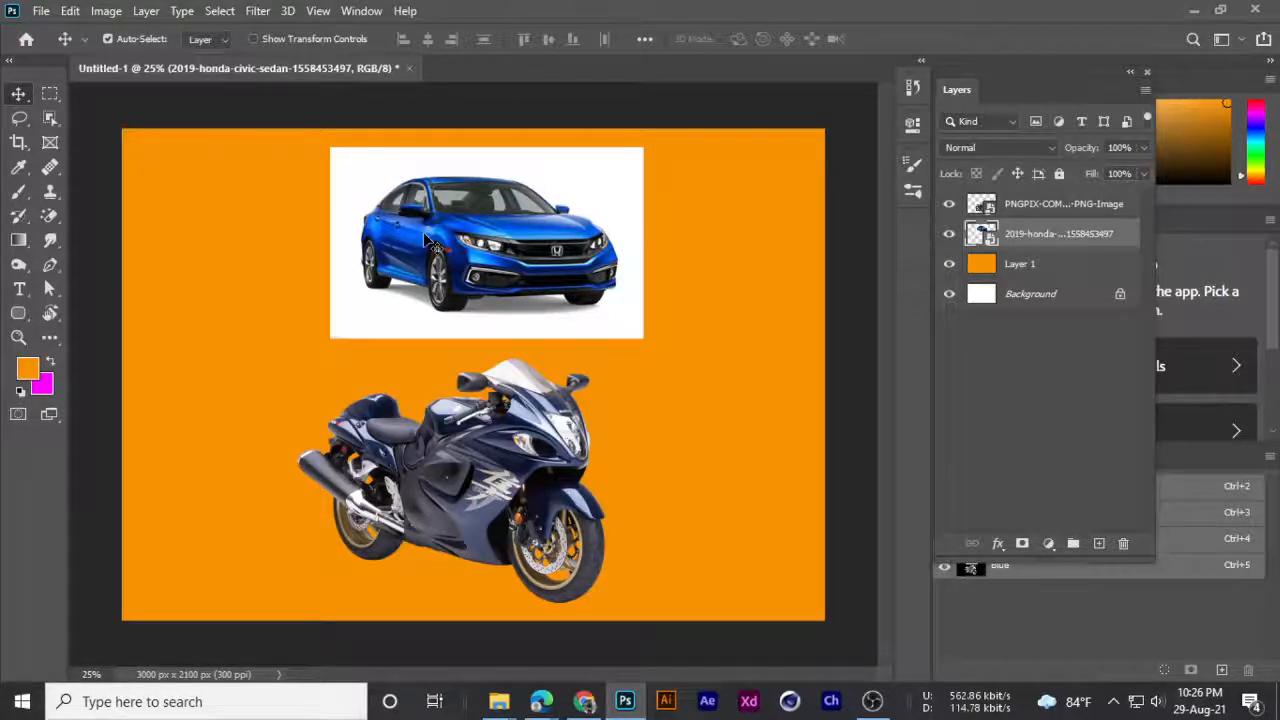
- Rearrange the pictures side by side, with the motorcycle in the canvas's left half and the car in its right half
left_click_drag(482, 226, 664, 360)
left_click_drag(575, 381, 422, 277)
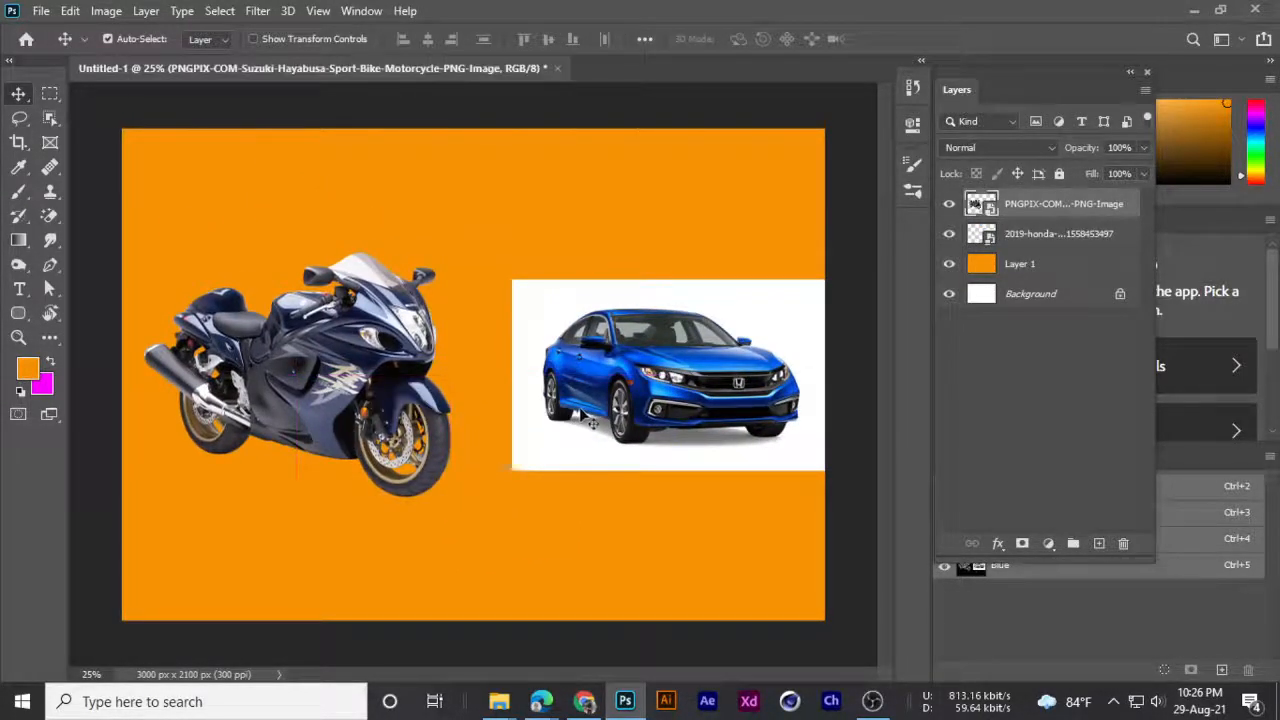
left_click_drag(590, 422, 552, 422)
left_click_drag(356, 381, 348, 379)
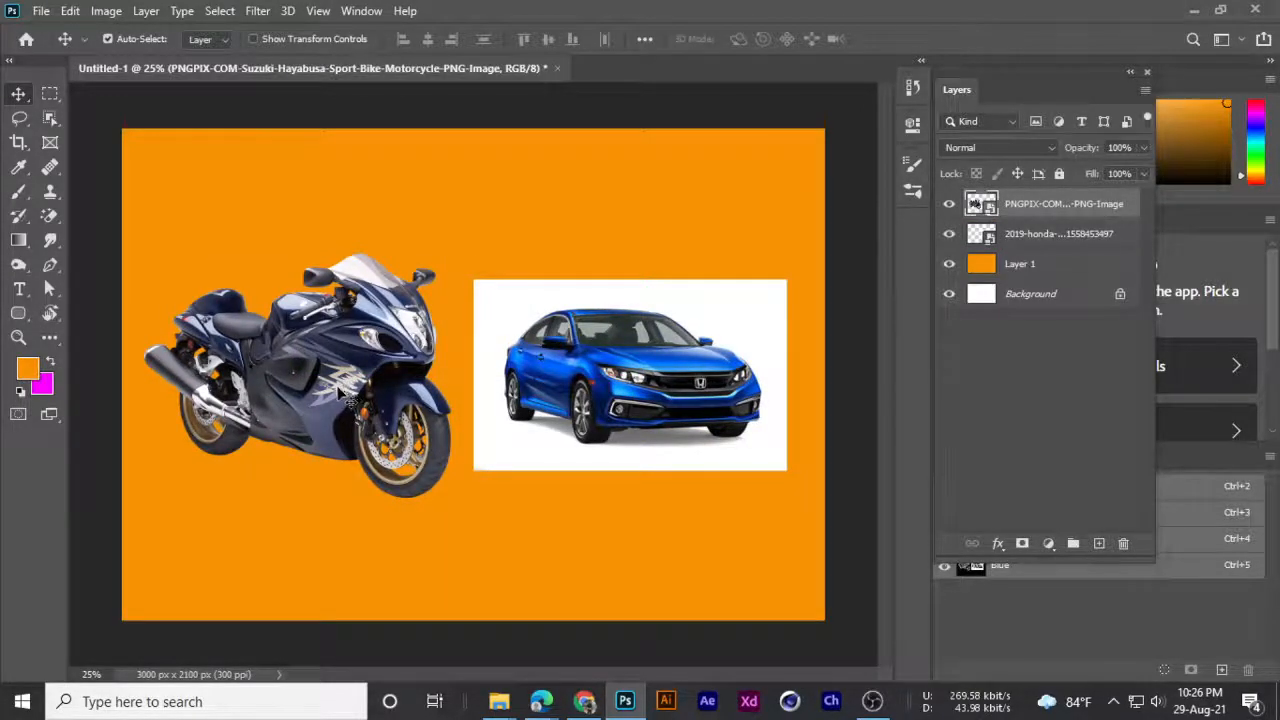
- Shift the motorcycle closer to the canvas's left edge and move the car picture slightly up
scroll(338, 390, "up", 2)
scroll(290, 390, "down", 2)
scroll(287, 390, "down", 1)
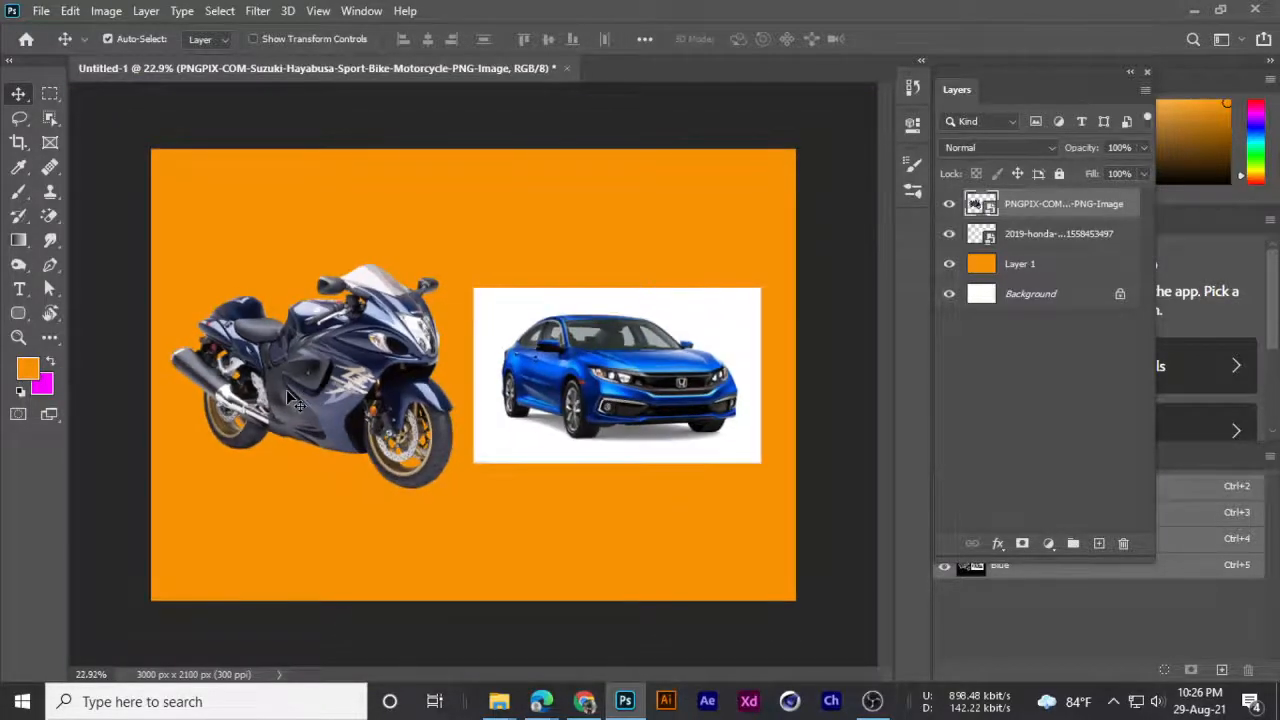
left_click_drag(306, 344, 308, 342)
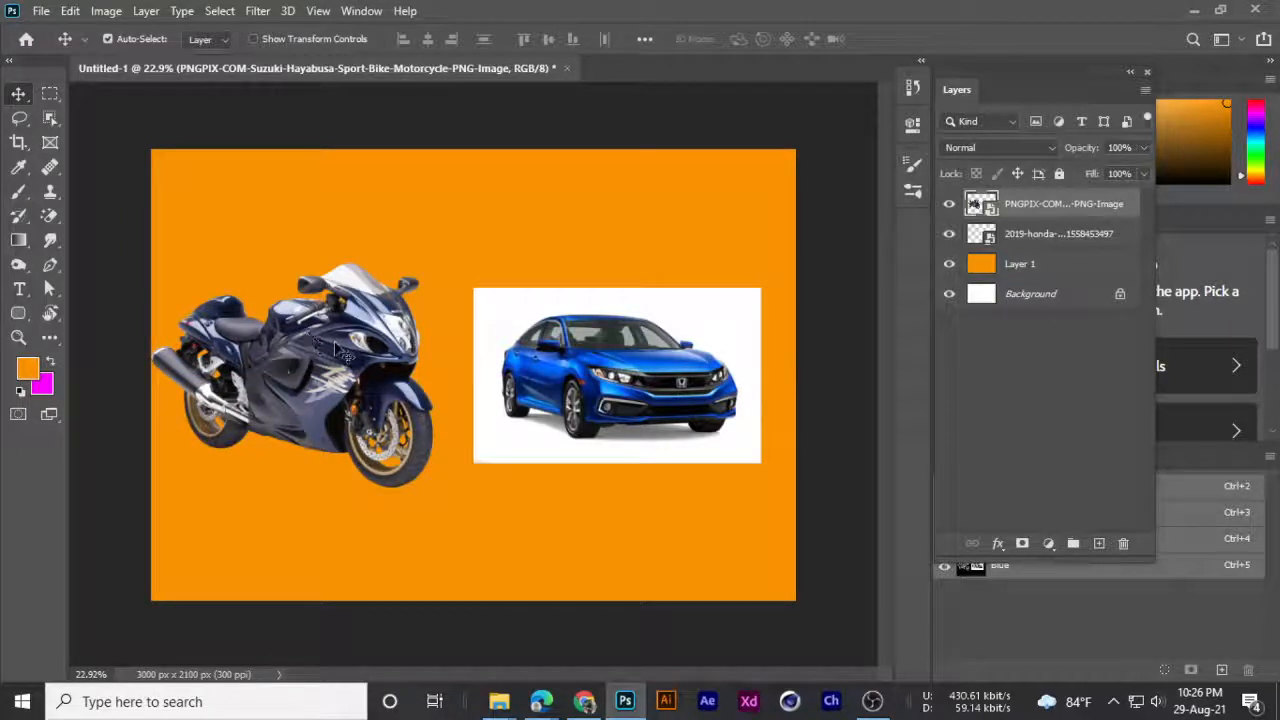
mouse_move(590, 388)
left_mouse_down()
mouse_move(550, 400)
mouse_move(592, 362)
mouse_move(607, 377)
left_mouse_up()
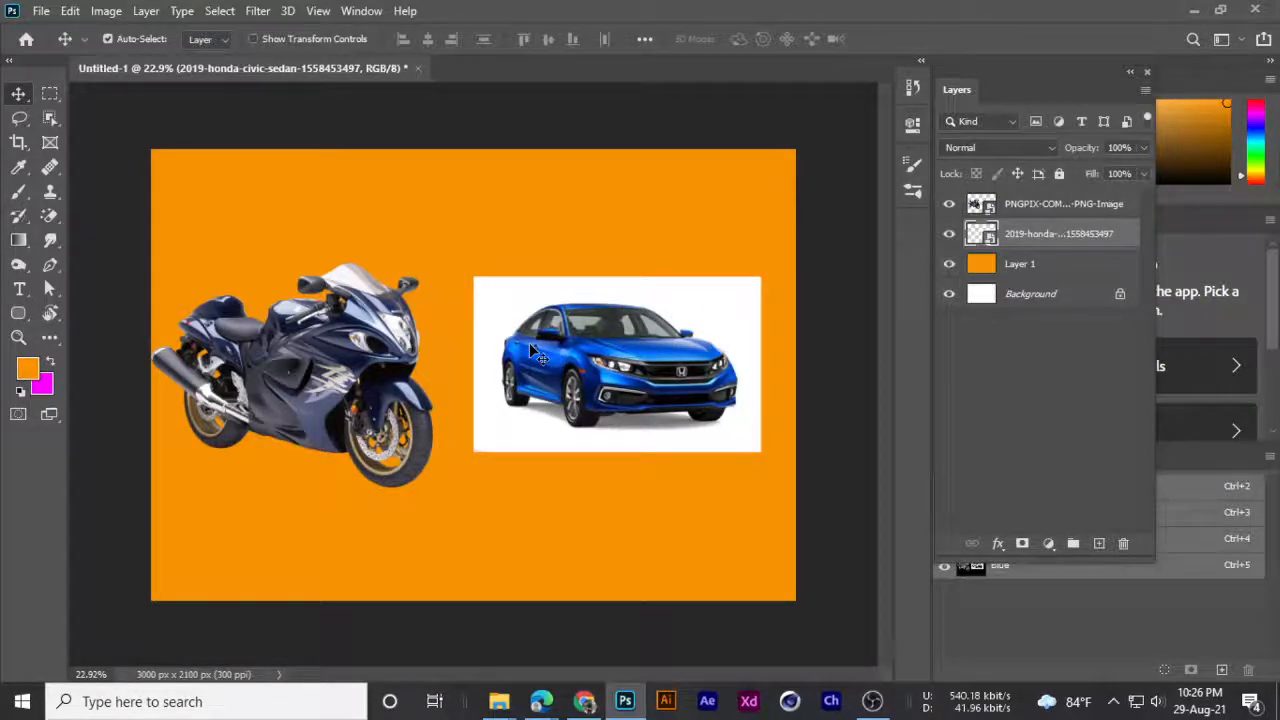
- Delete the motorcycle and car layers and close the Untitled-1 document
left_click(1050, 205)
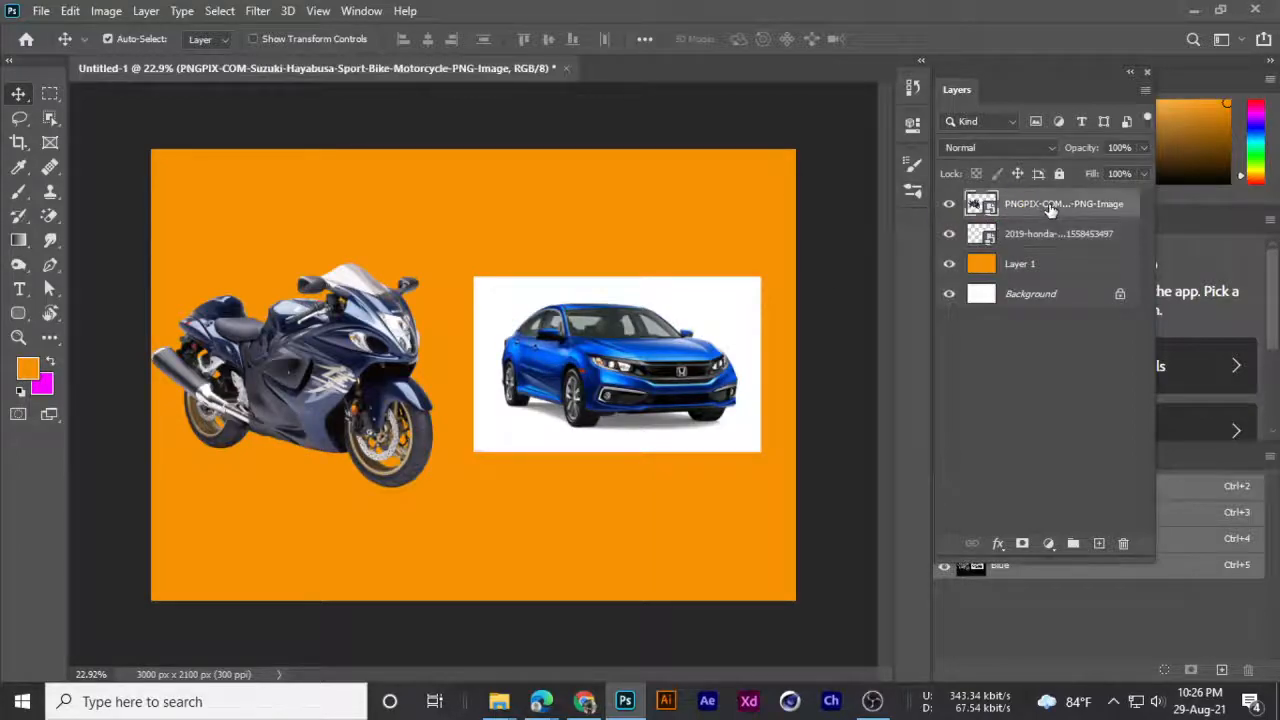
key("Delete")
key("Delete")
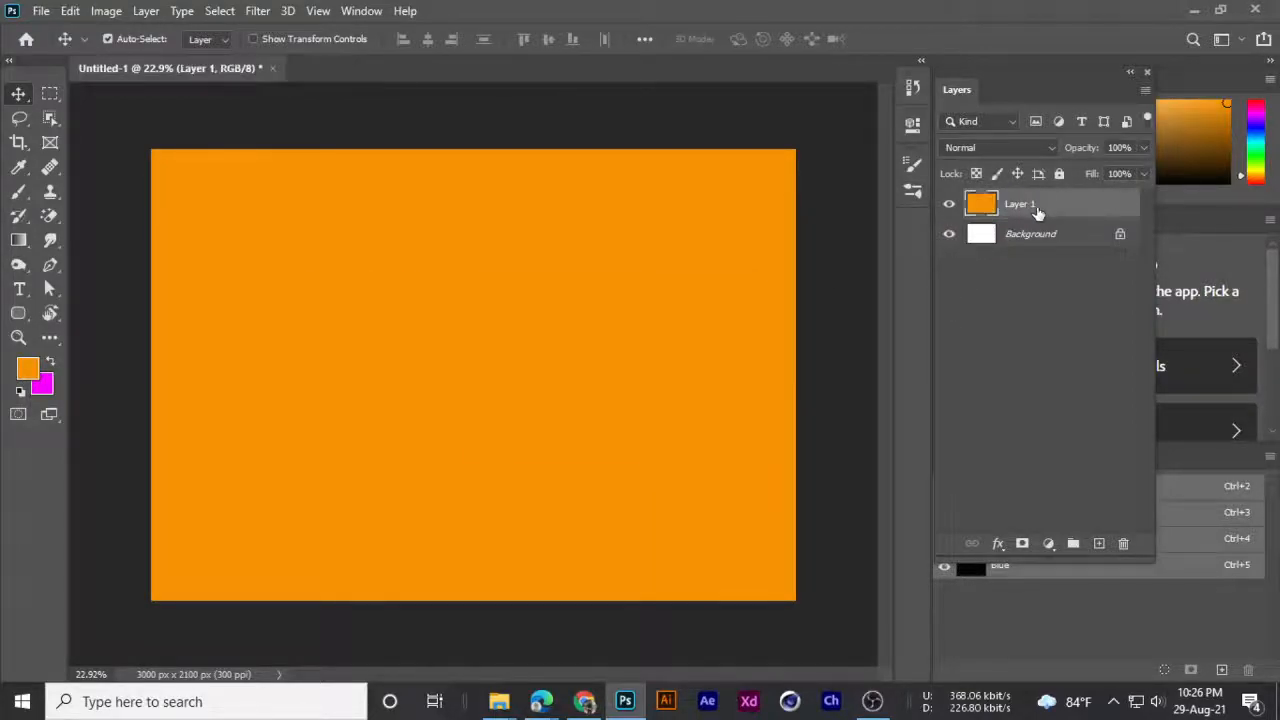
left_click(272, 68)
left_click(626, 272)
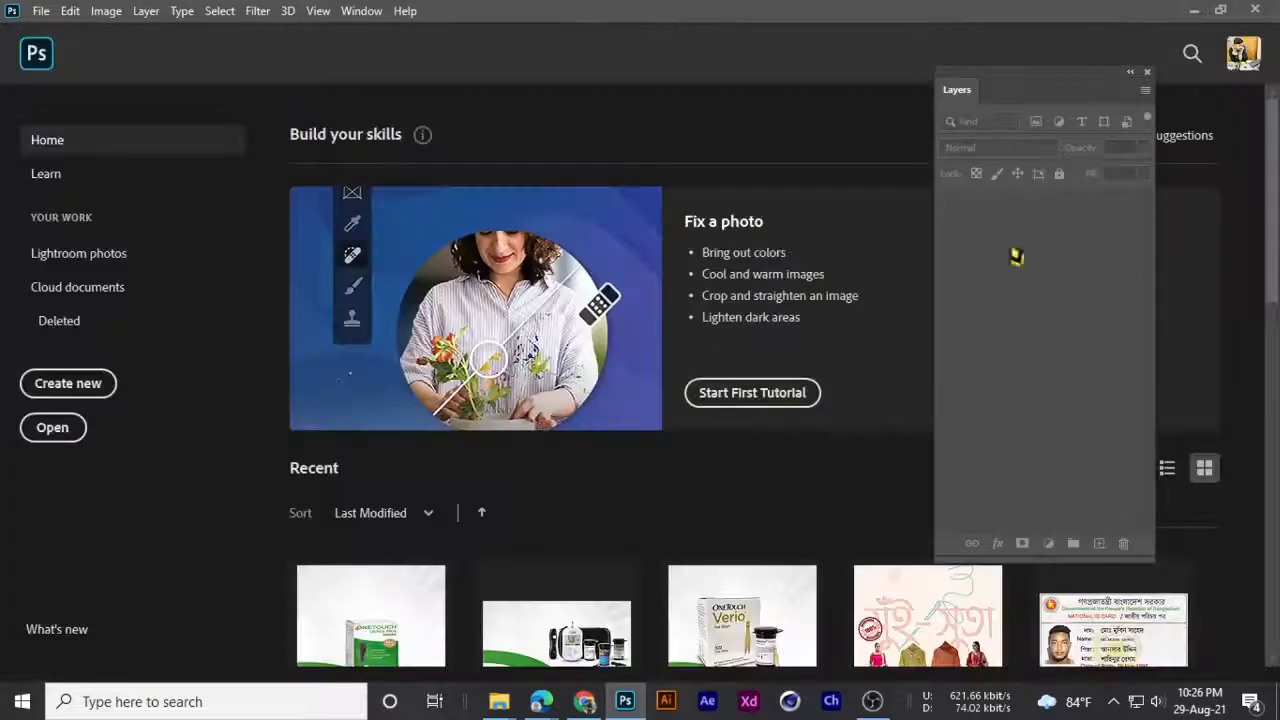
- Switch to the browser and search Google Images for "car hd"
left_click(1186, 12)
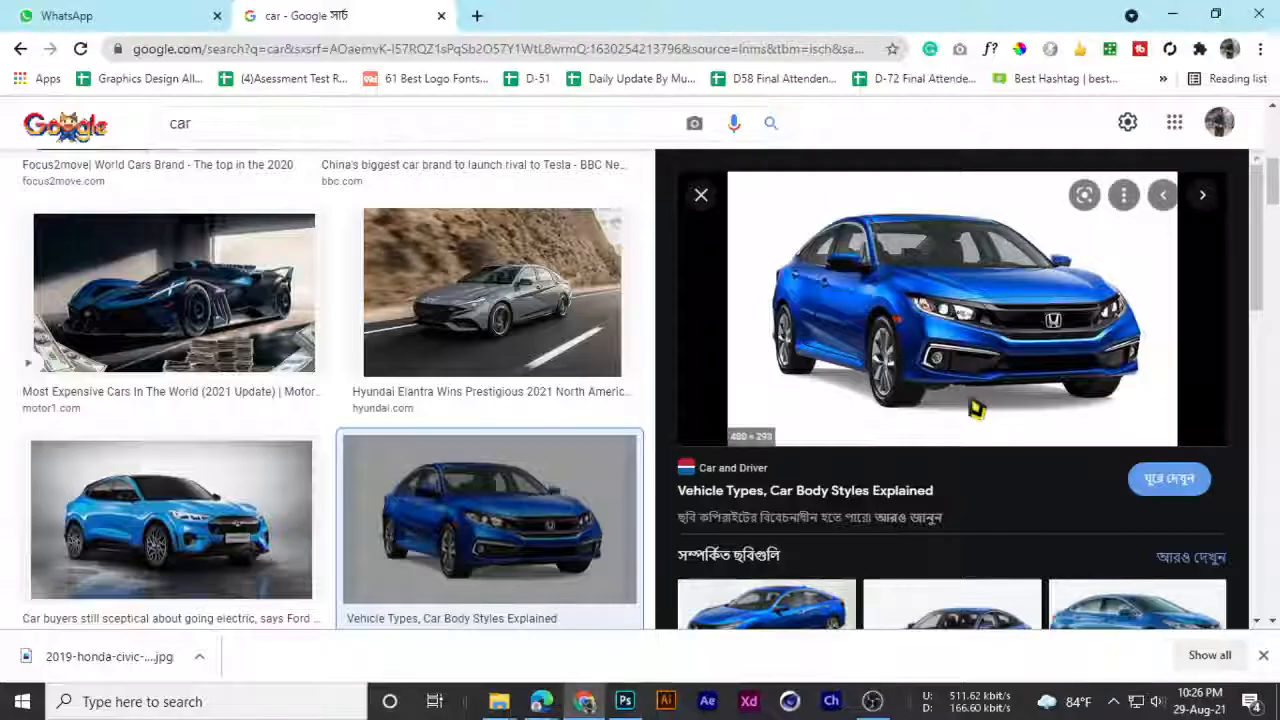
scroll(862, 350, "down", 10)
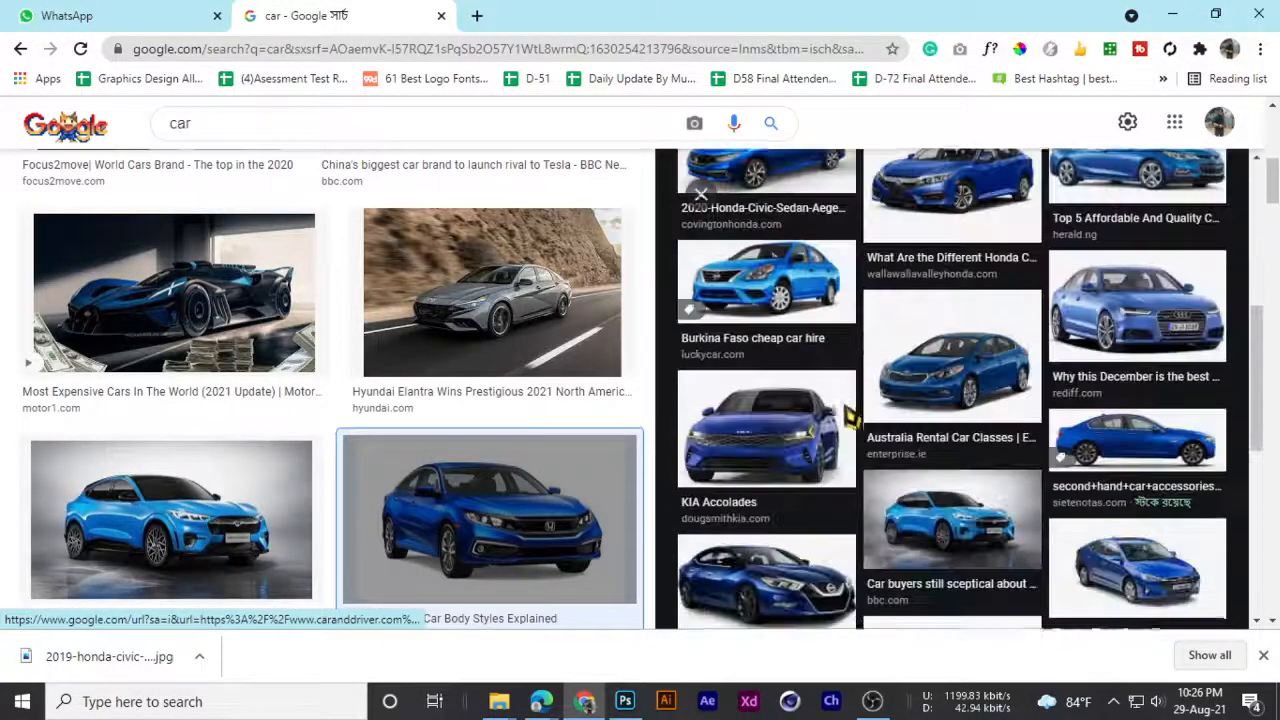
scroll(423, 312, "up", 6)
left_click(243, 137)
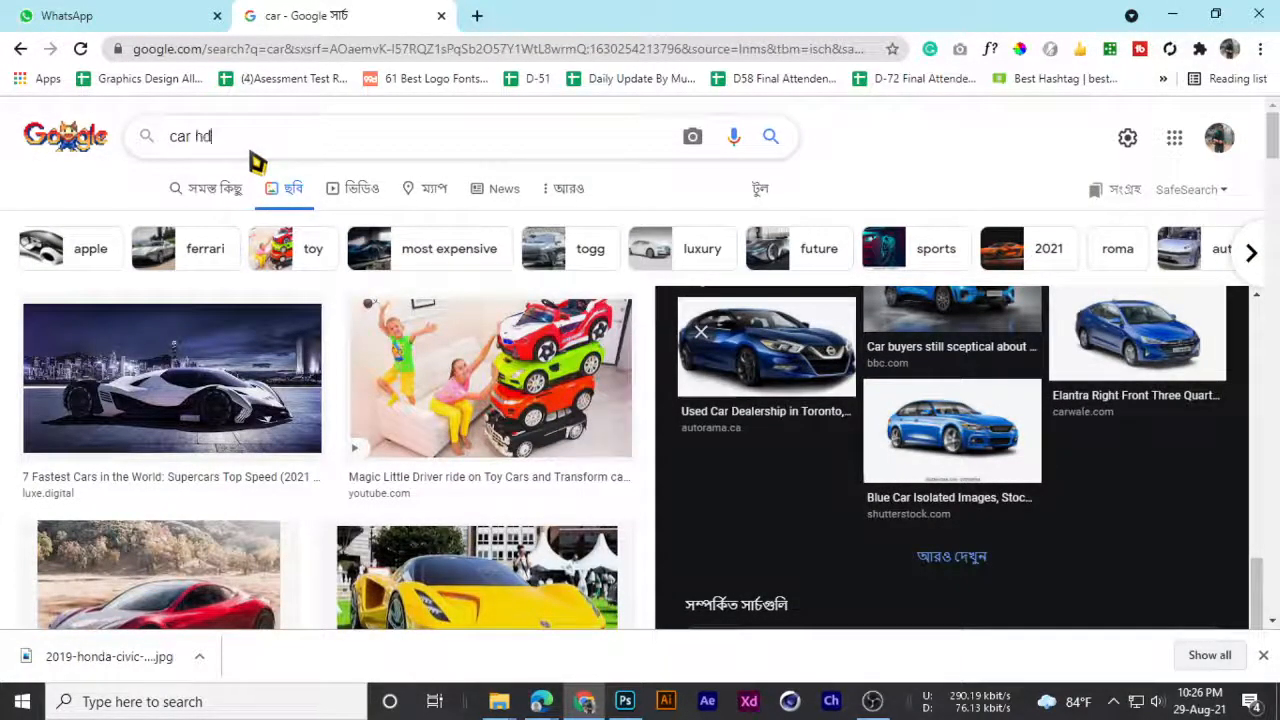
type("hd")
key("Return")
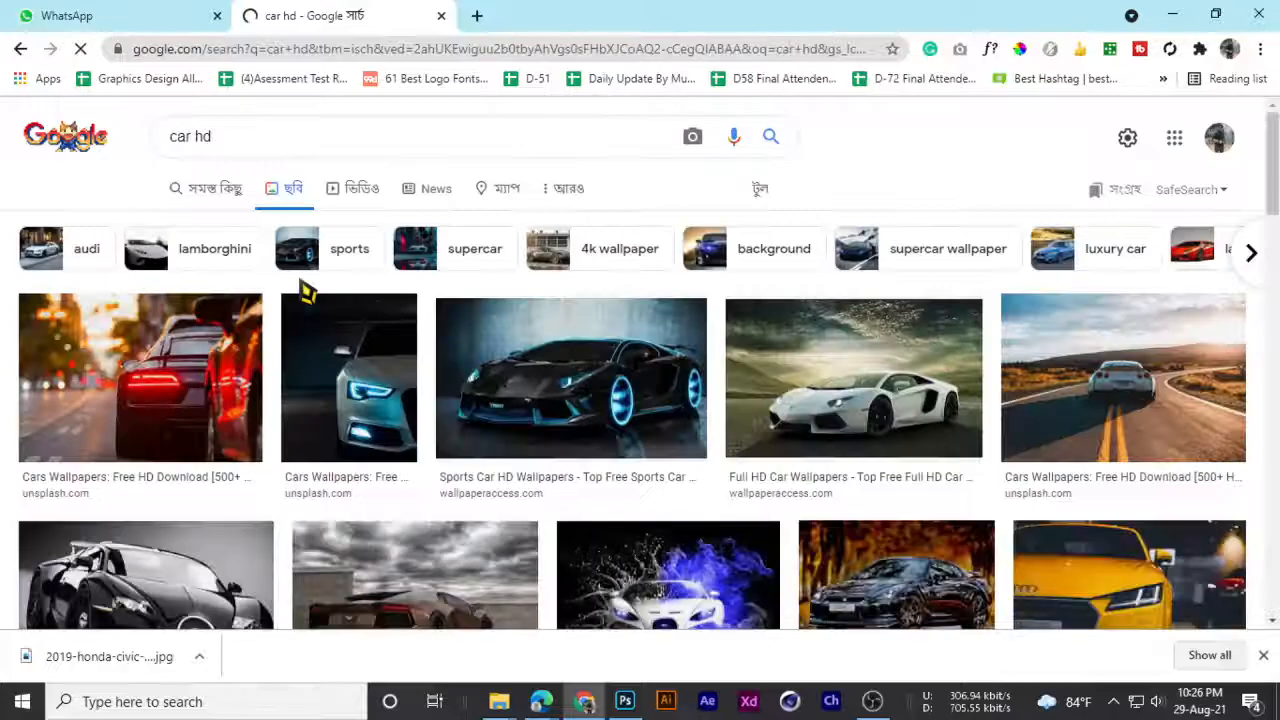
- Look through the HD car pictures in the image search results
scroll(306, 297, "down", 8)
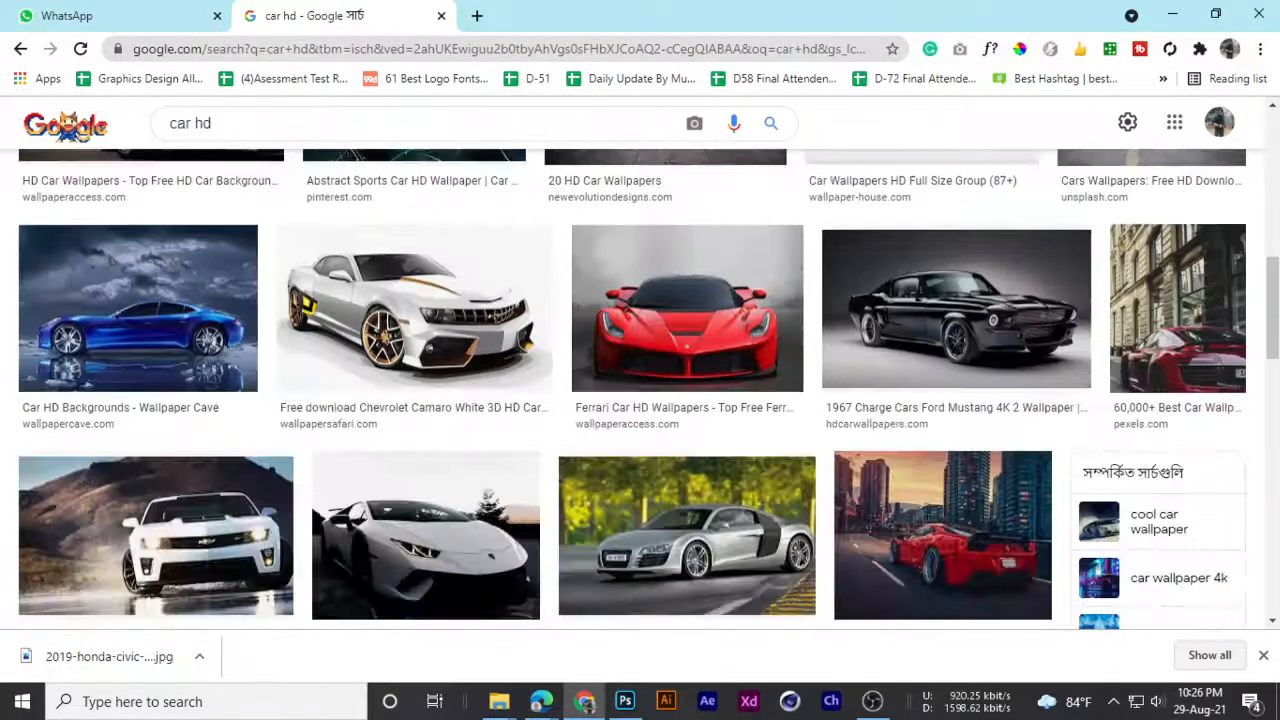
scroll(306, 300, "up", 2)
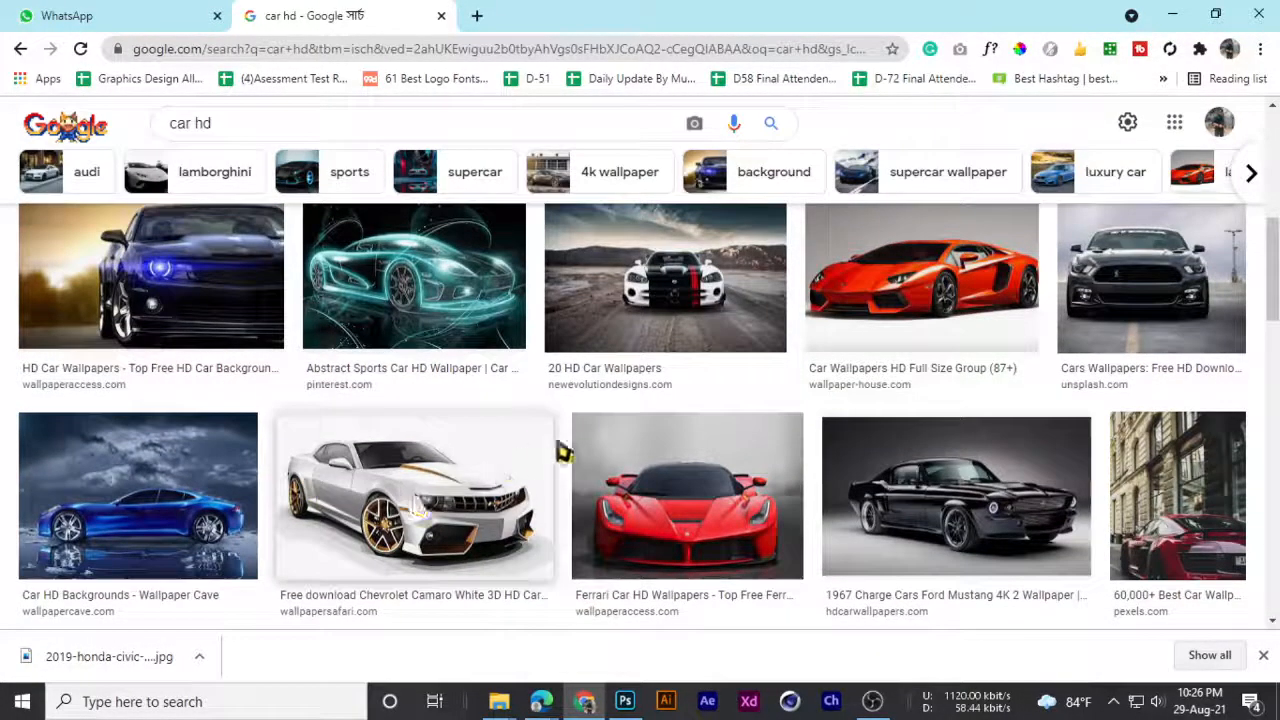
scroll(557, 453, "down", 8)
scroll(463, 457, "down", 4)
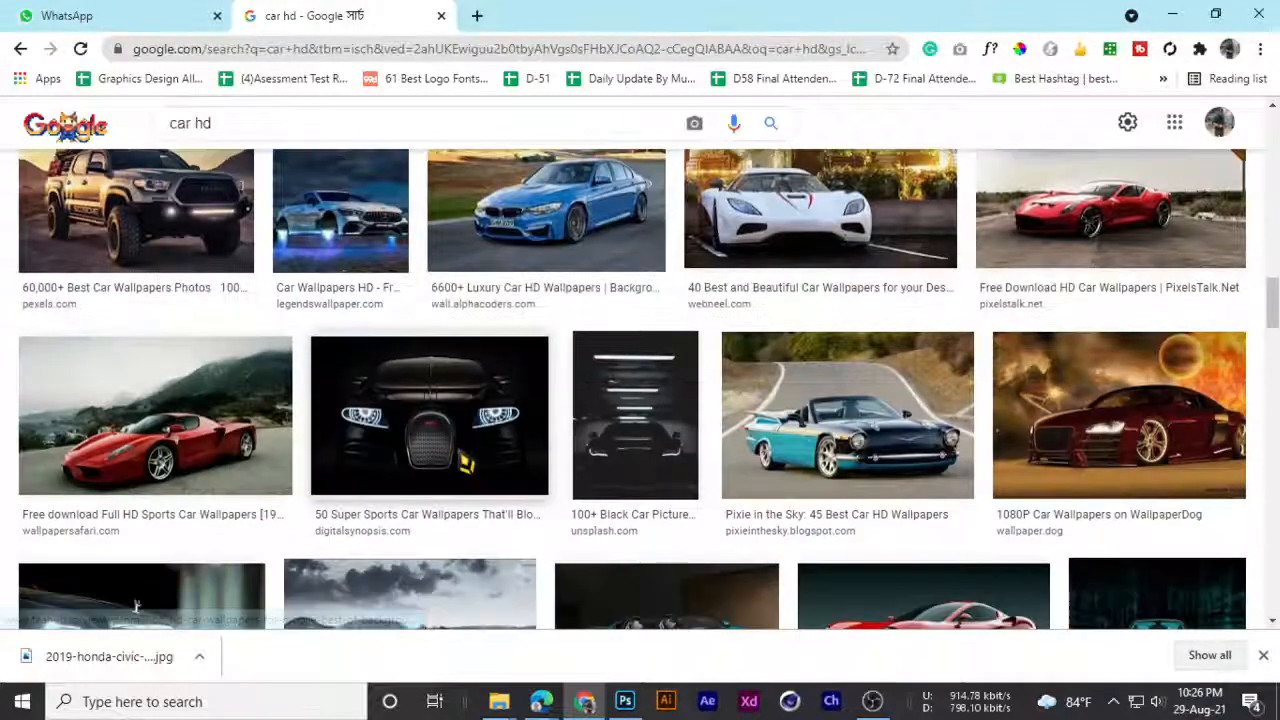
scroll(466, 461, "down", 5)
scroll(466, 455, "up", 13)
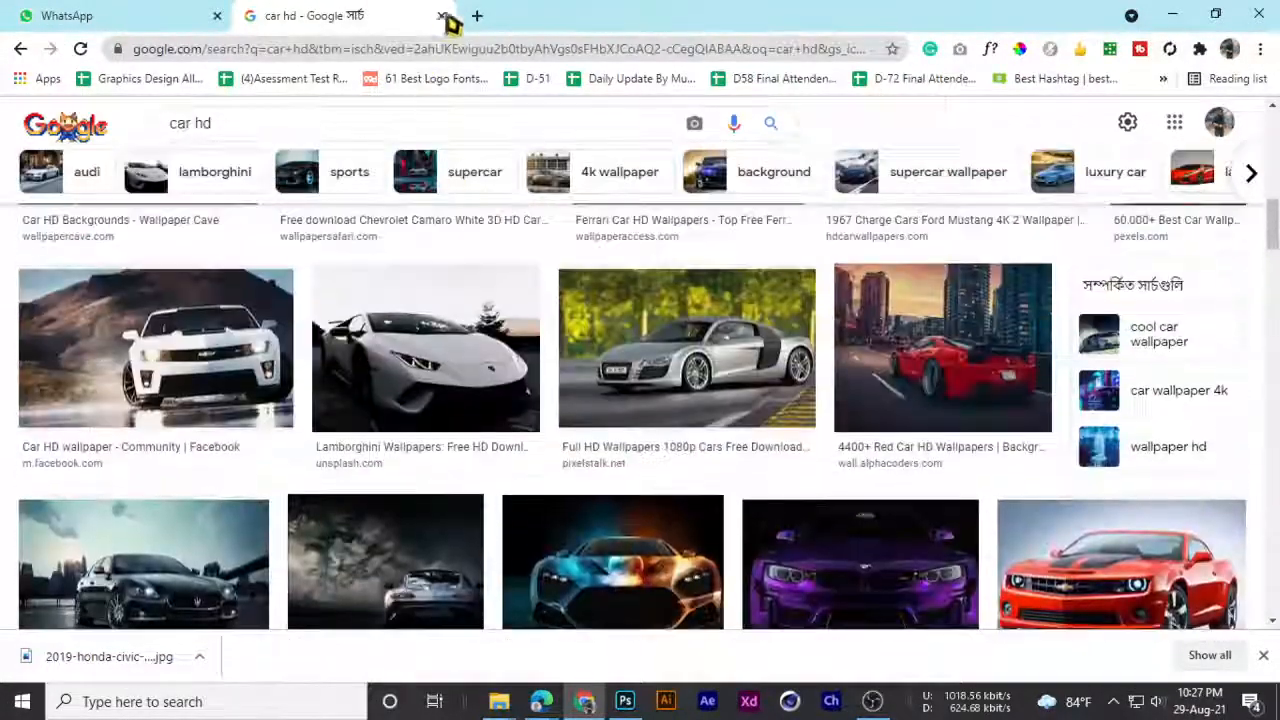
- Open a new browser tab and search Google Images for "ponds"
left_click(477, 16)
left_click(323, 50)
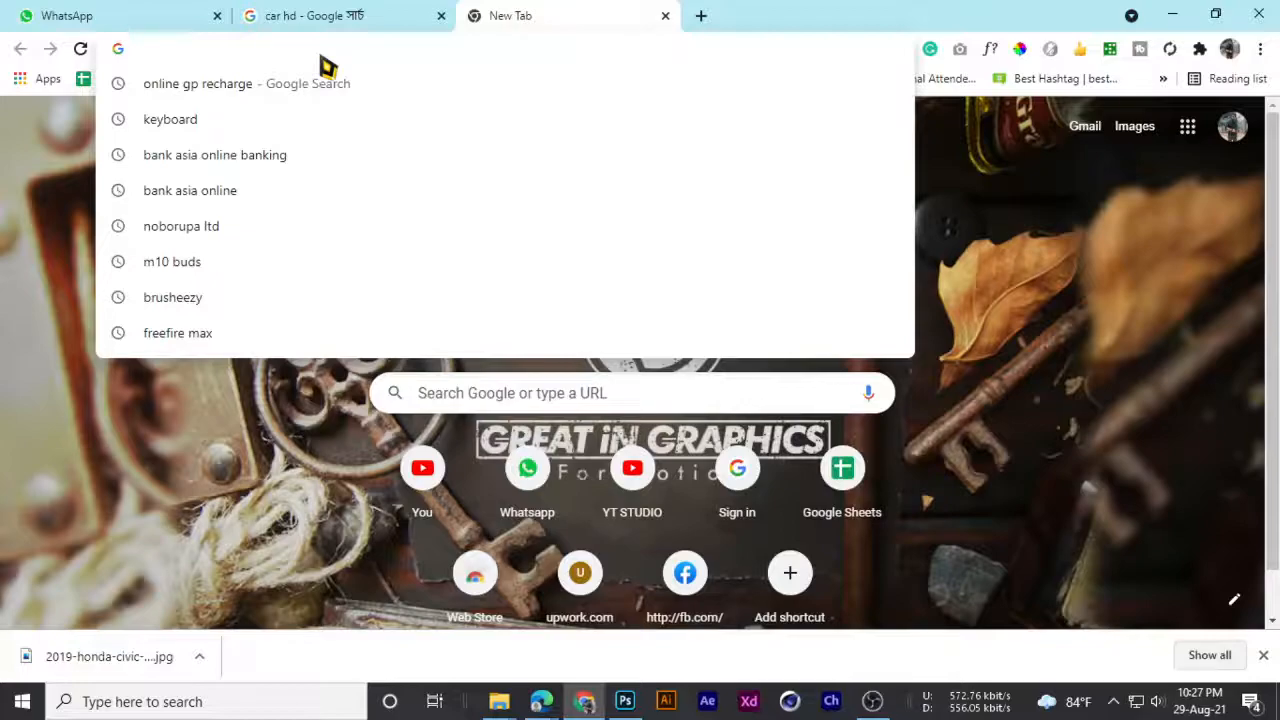
type("ponds")
key("Return")
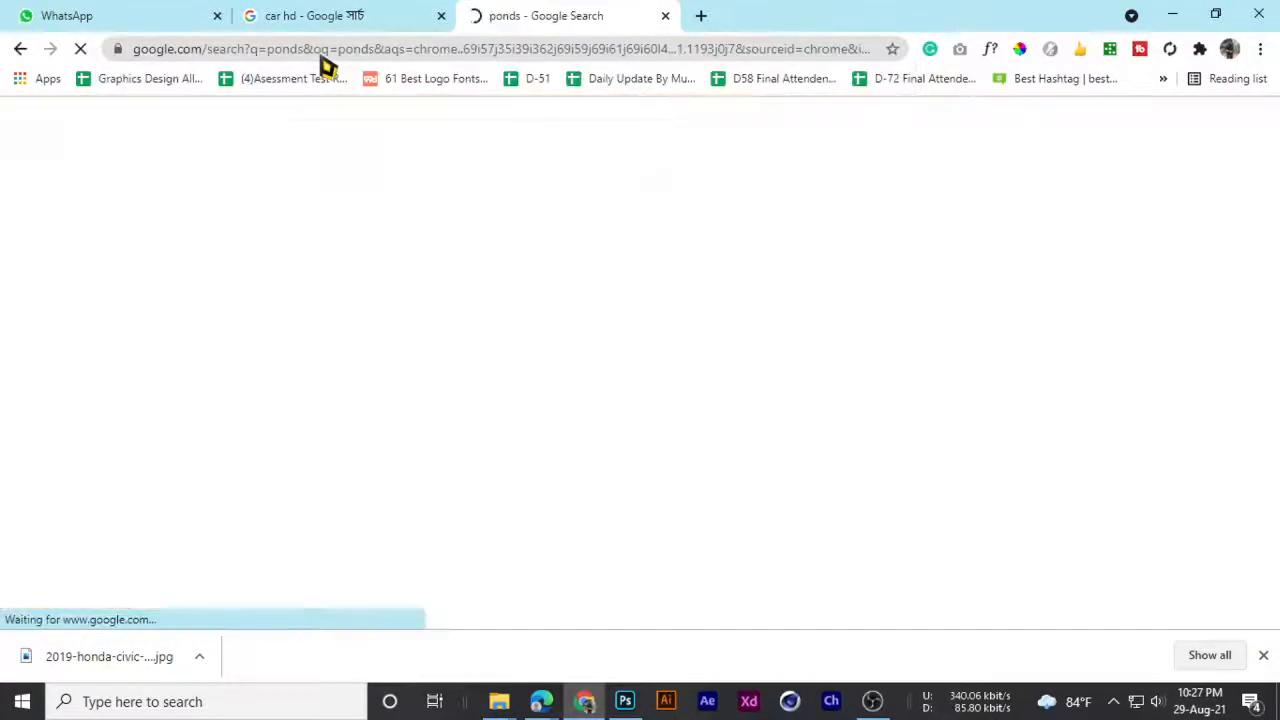
left_click(307, 212)
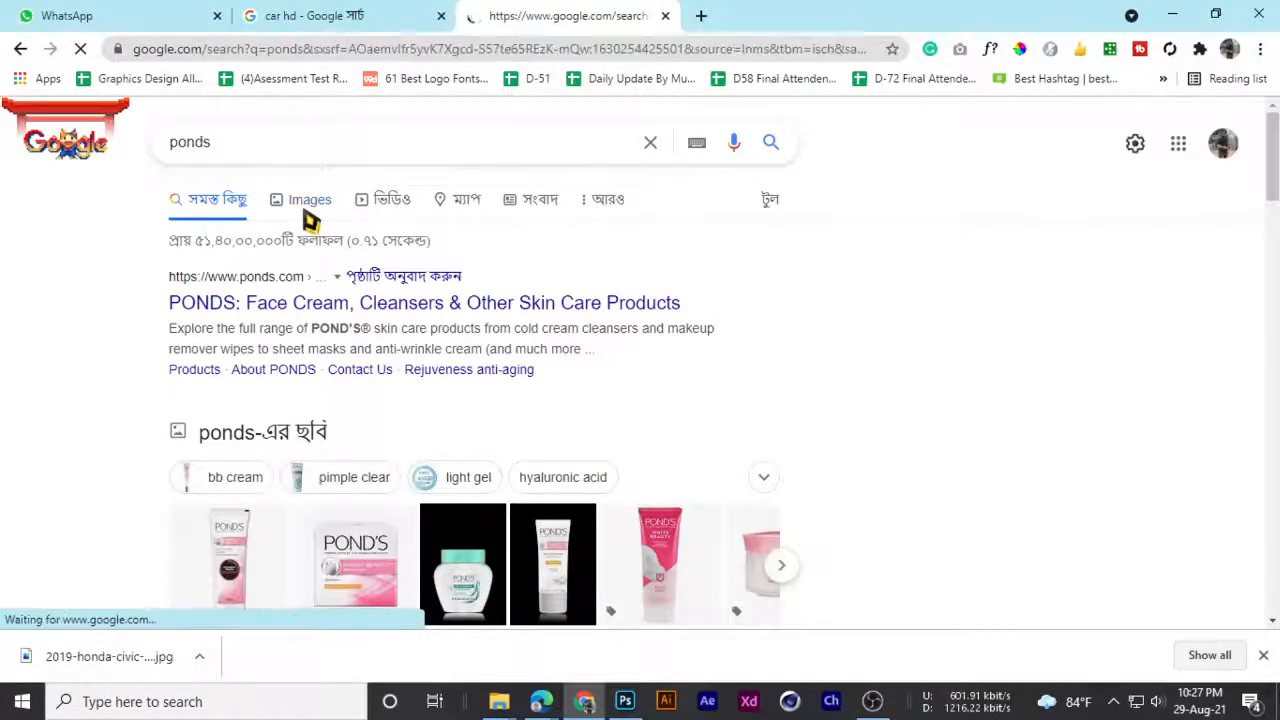
- Look through the Pond's image results and preview the White Beauty Spotless Fairness Face Wash 200 g picture with its related images
scroll(494, 397, "down", 5)
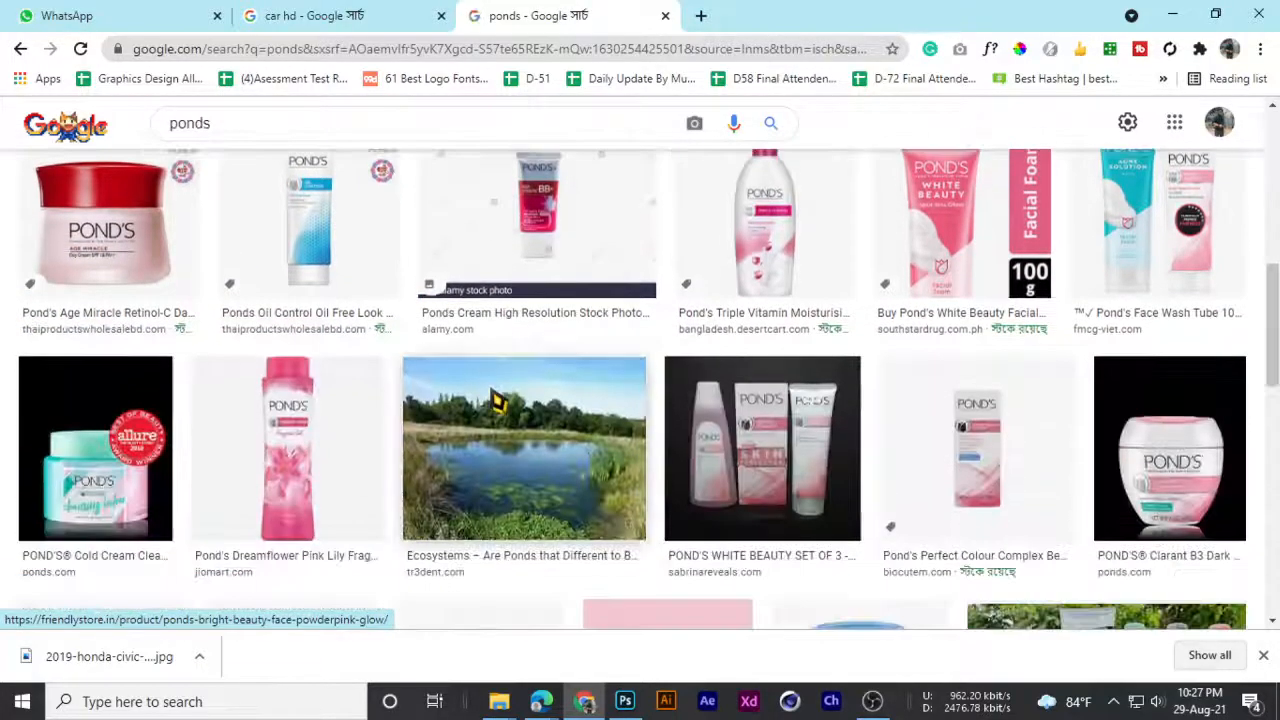
scroll(491, 400, "up", 6)
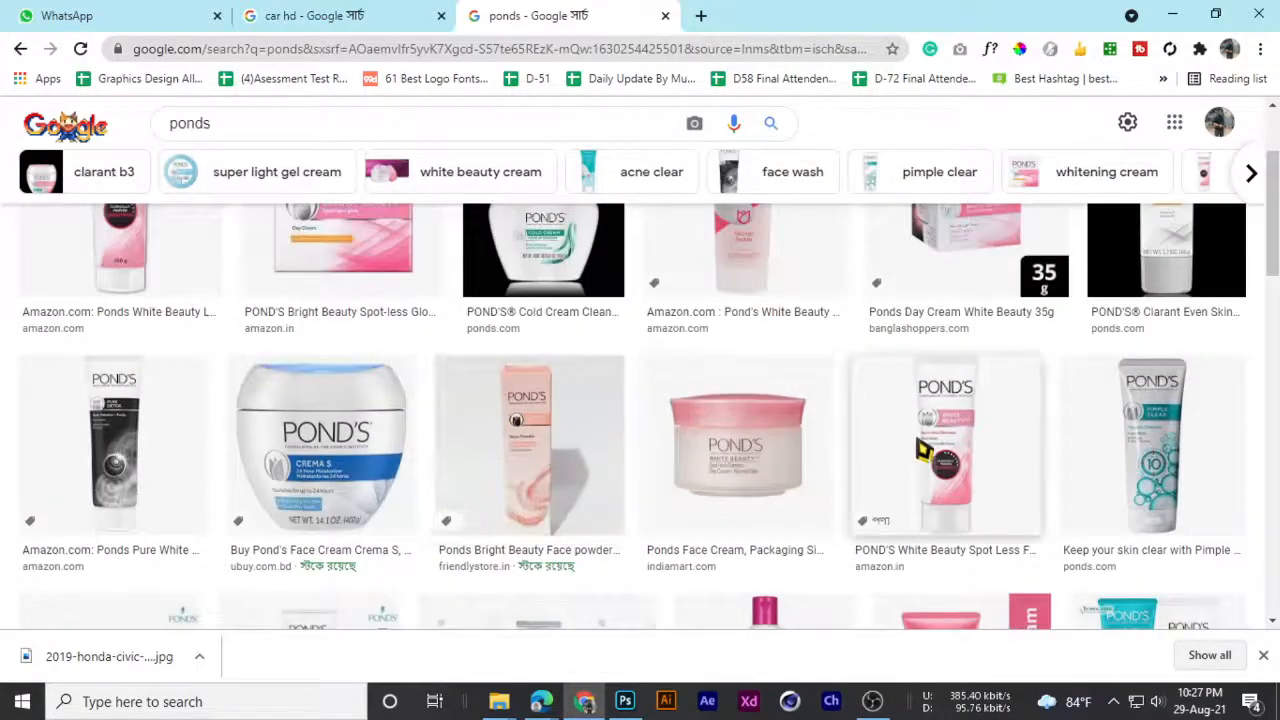
left_click(924, 451)
scroll(915, 452, "down", 5)
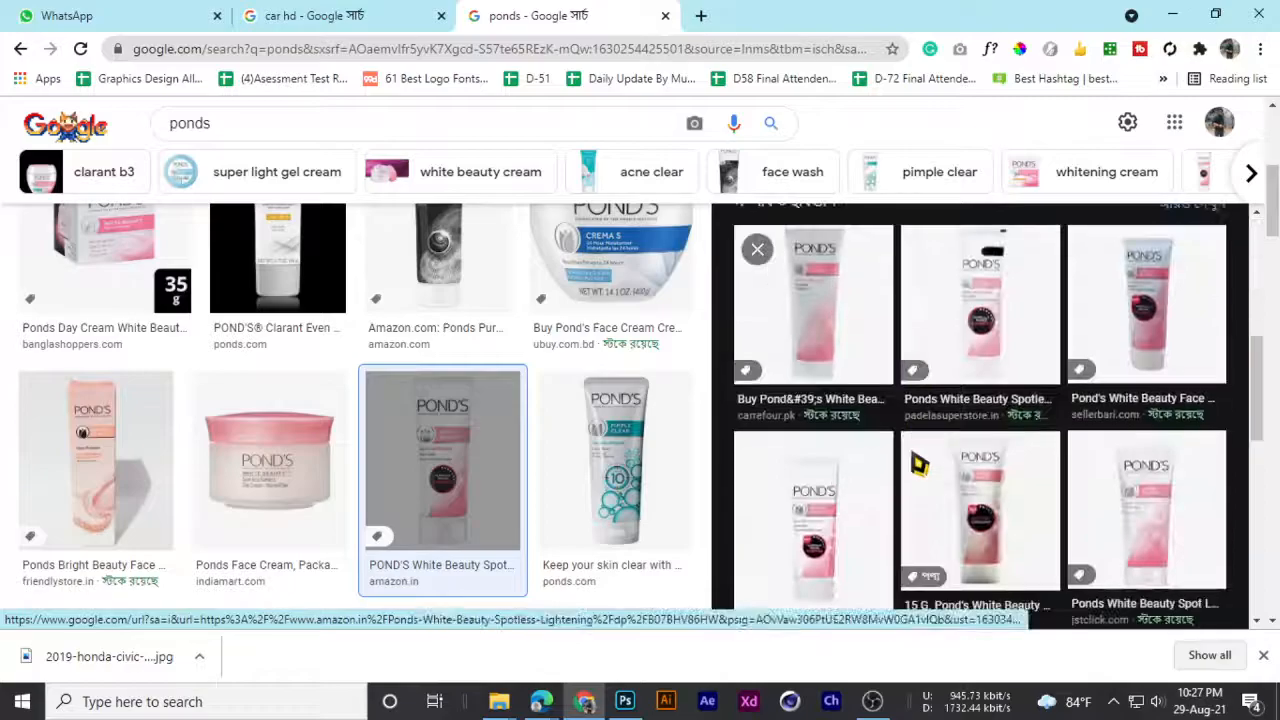
left_click(857, 450)
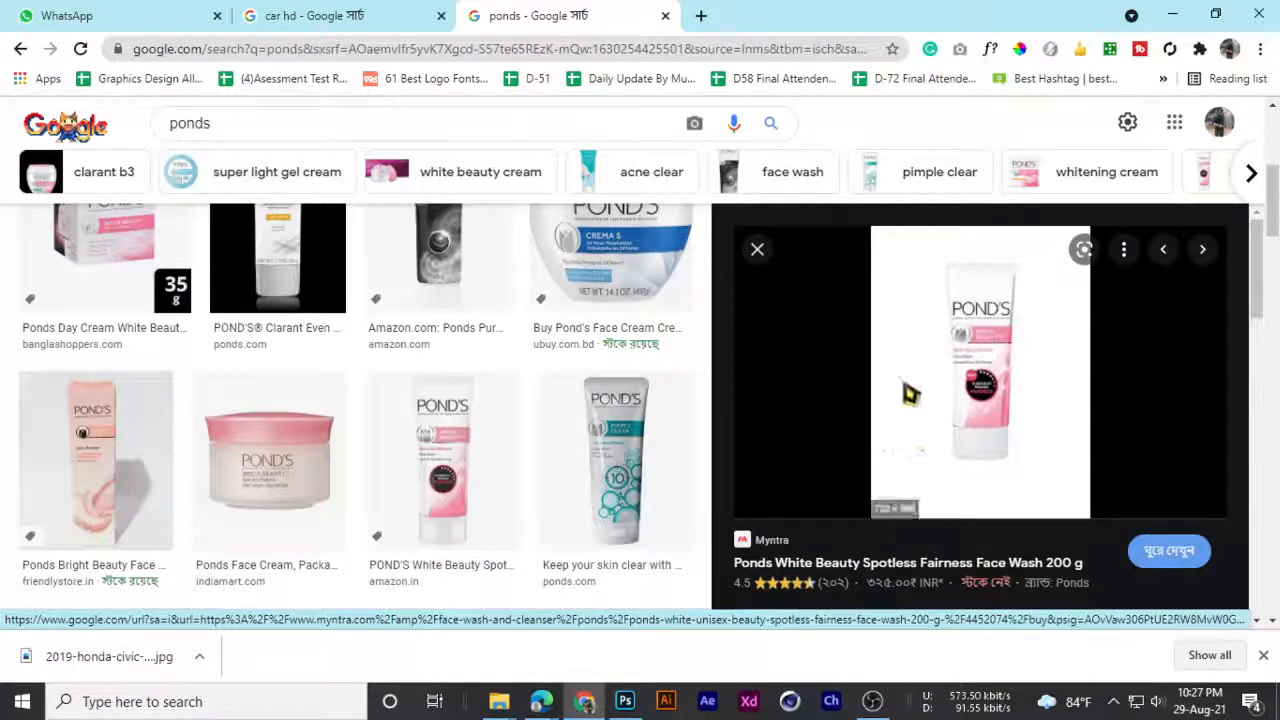
scroll(343, 443, "down", 10)
scroll(343, 443, "up", 6)
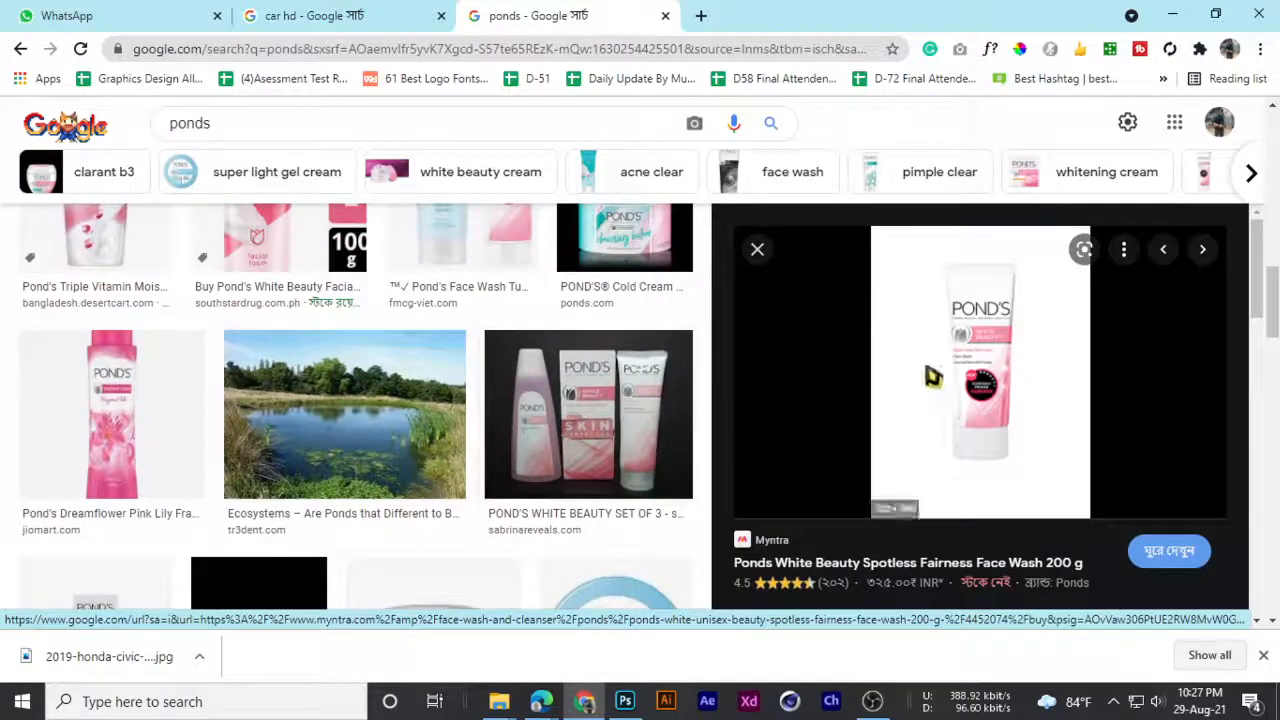
scroll(931, 423, "down", 5)
scroll(925, 474, "down", 1)
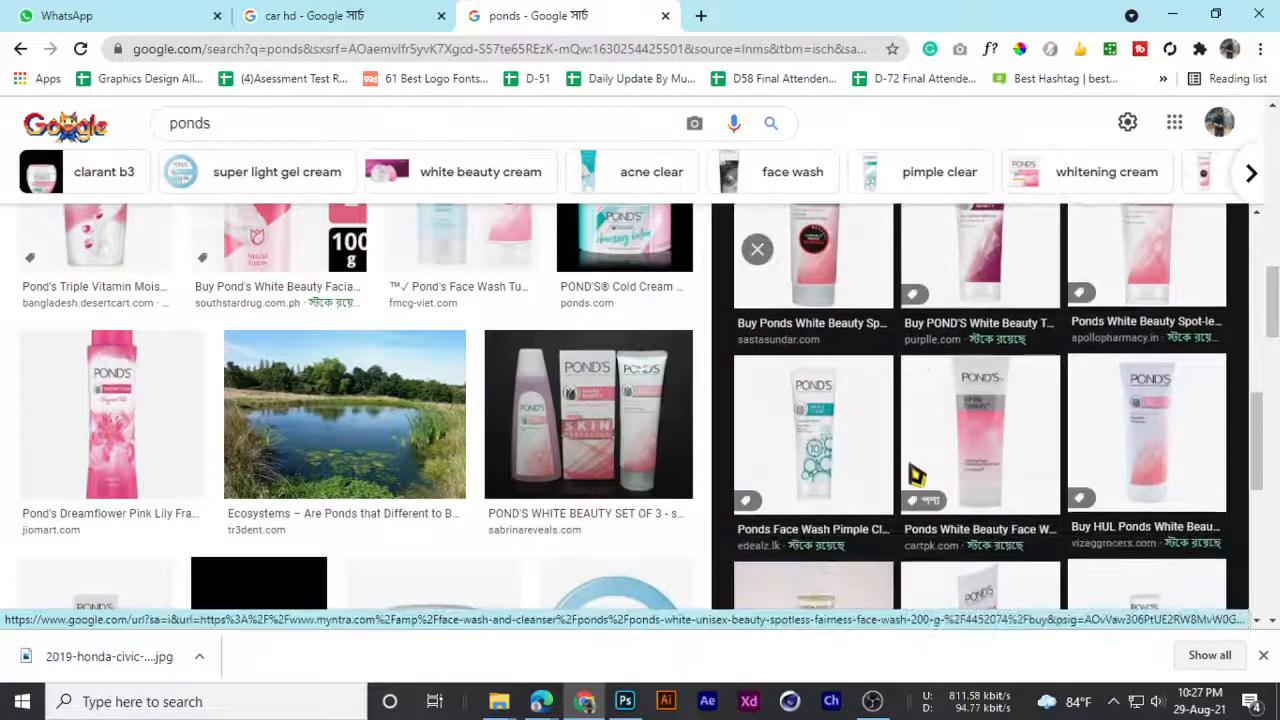
- Preview the Pond's Pimple Clear face wash and look through its related pictures and the main results
left_click(880, 450)
scroll(963, 451, "down", 5)
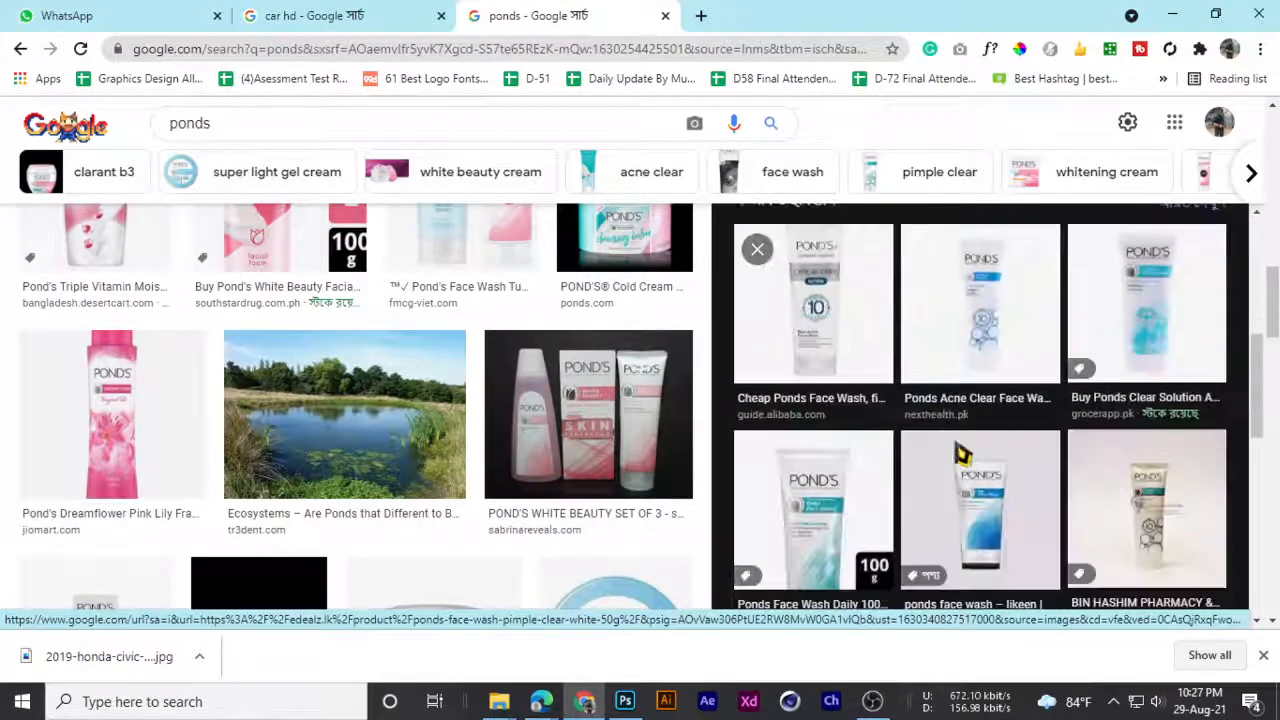
scroll(480, 300, "up", 3)
scroll(440, 330, "up", 6)
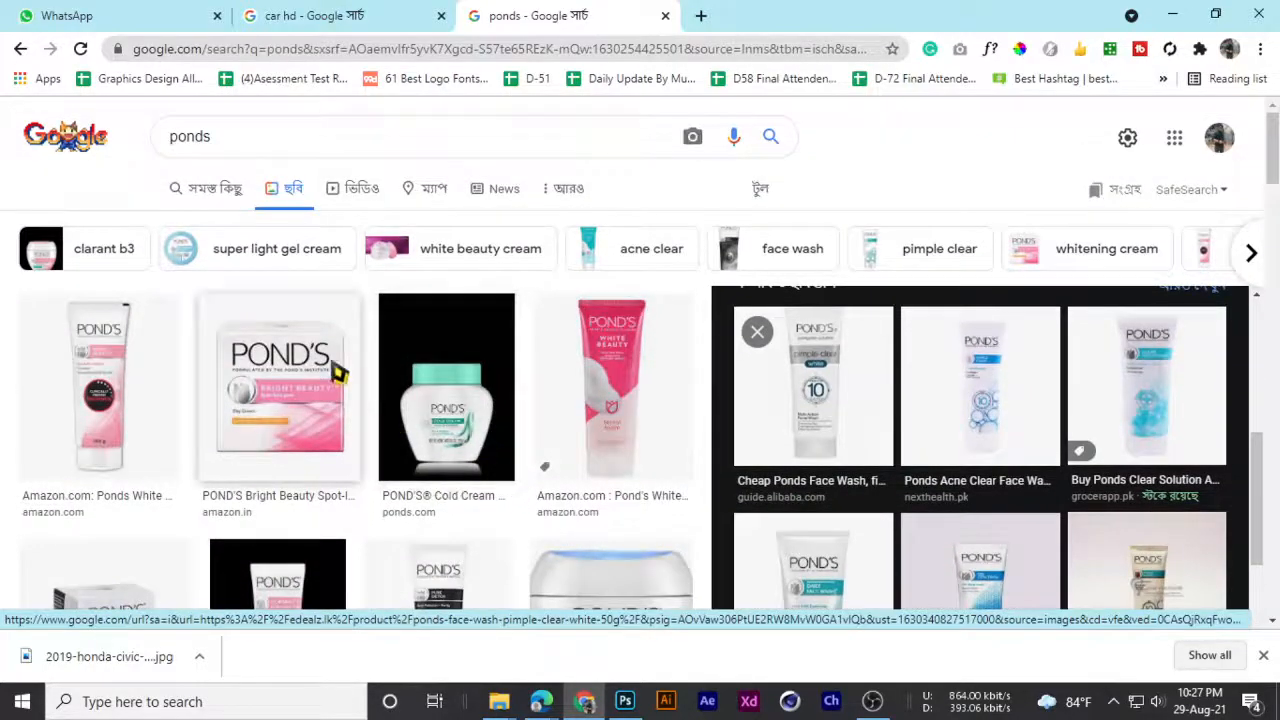
scroll(336, 372, "down", 2)
scroll(705, 468, "down", 3)
scroll(804, 494, "down", 7)
scroll(860, 440, "up", 3)
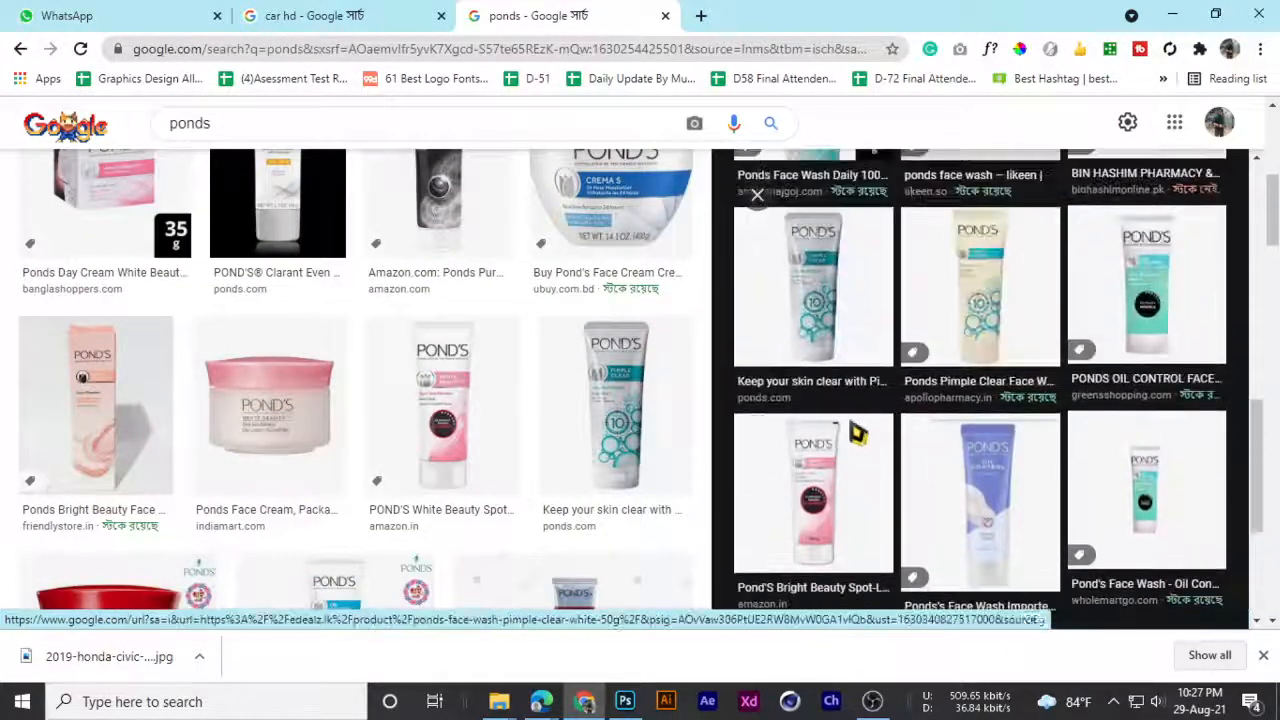
scroll(813, 505, "down", 2)
- Preview the Pond's Bright Beauty Spot-Less Glow Facewash picture and look over its Amazon product page
left_click(803, 349)
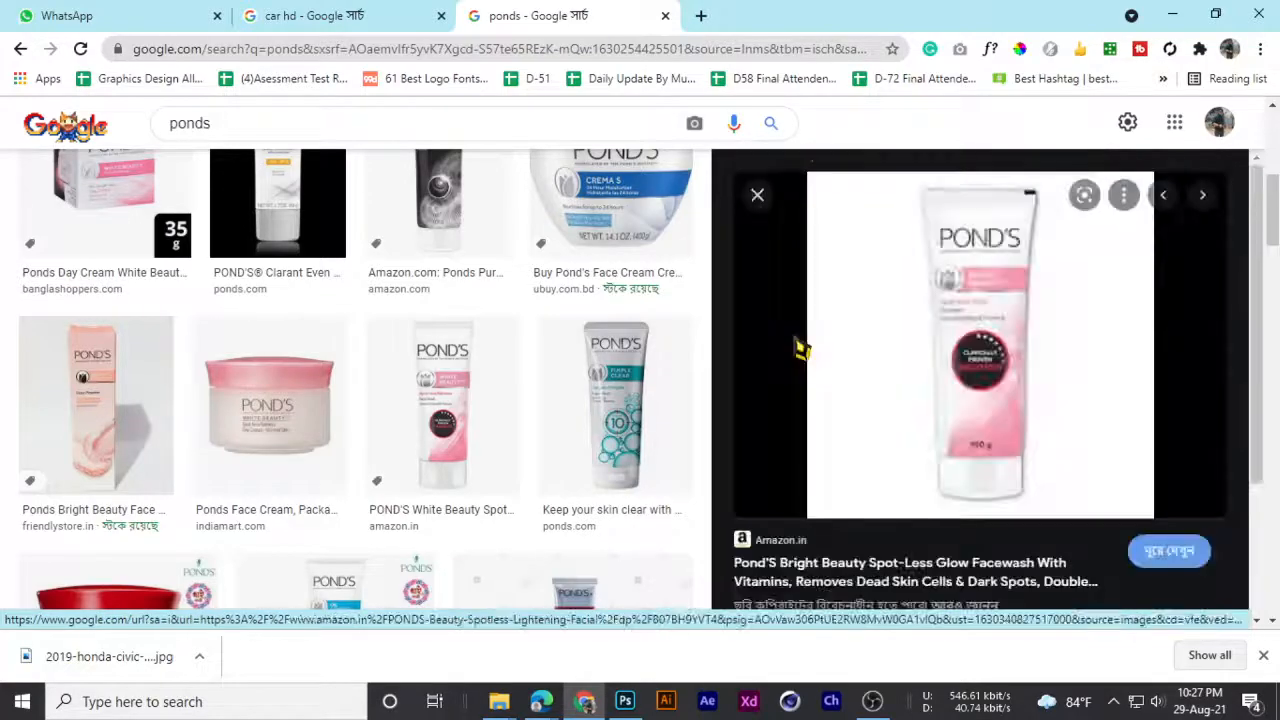
left_click(926, 358)
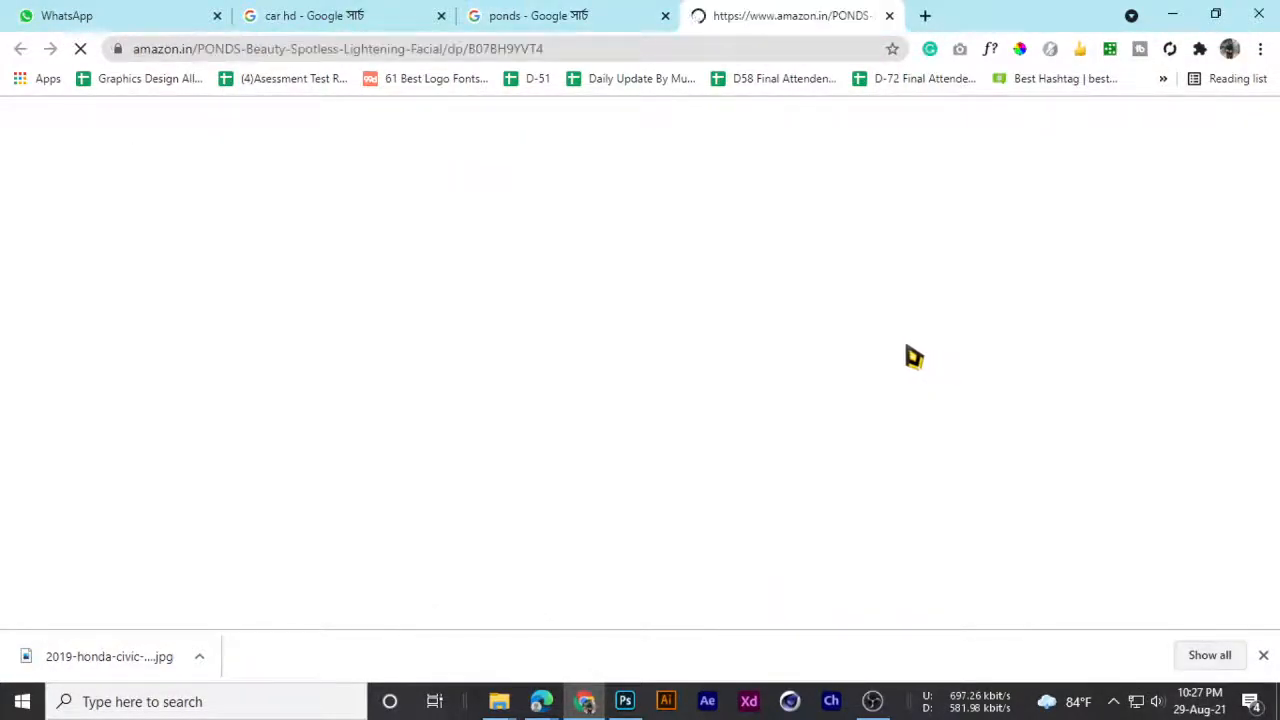
scroll(465, 449, "down", 3)
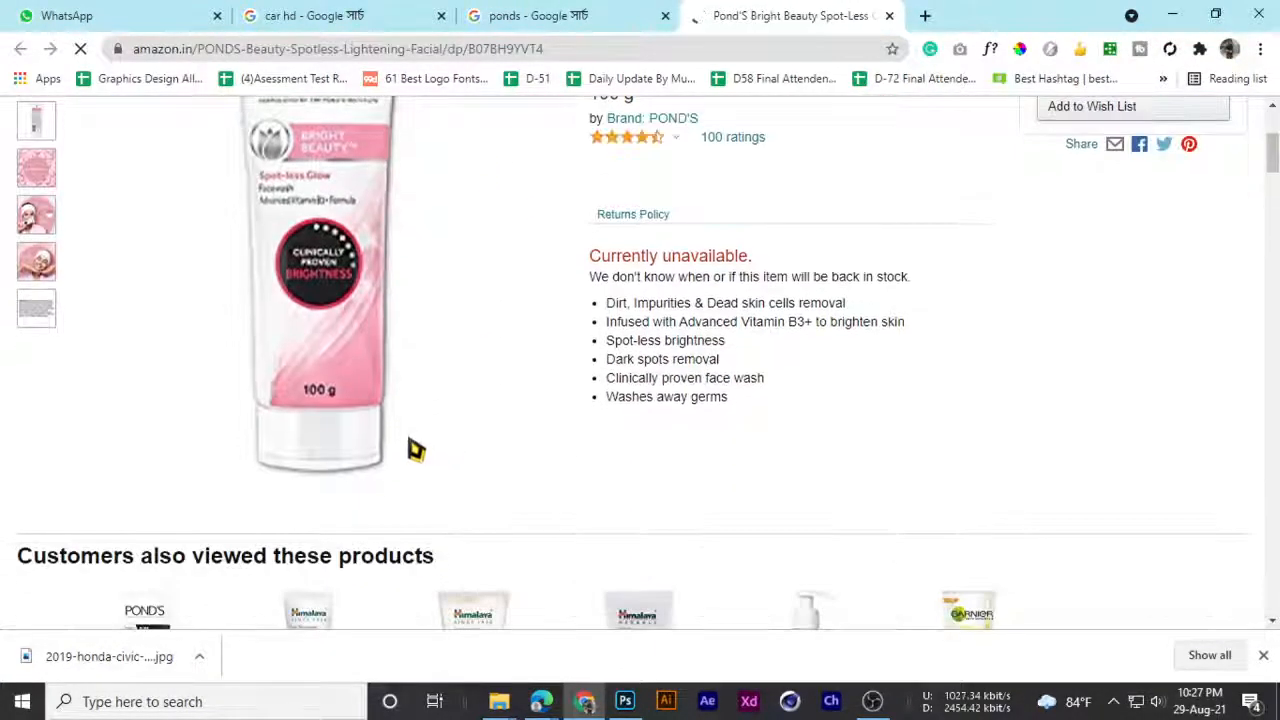
scroll(409, 449, "up", 2)
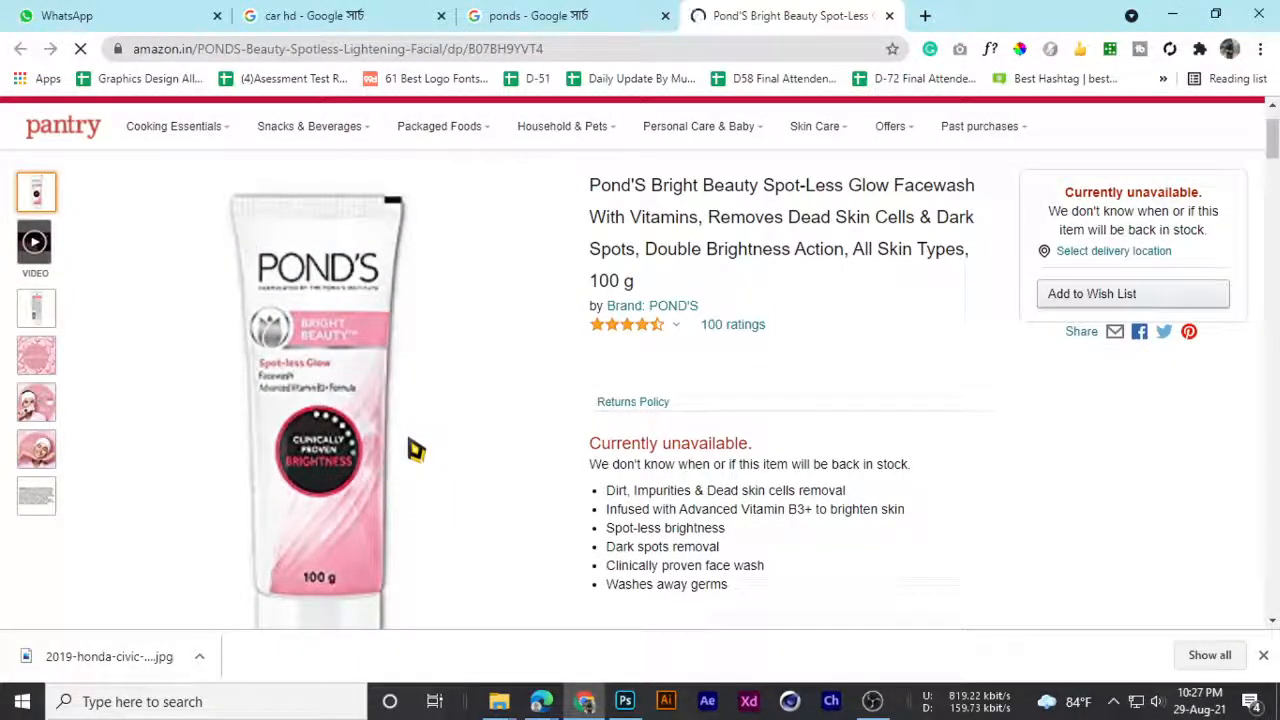
scroll(409, 446, "down", 6)
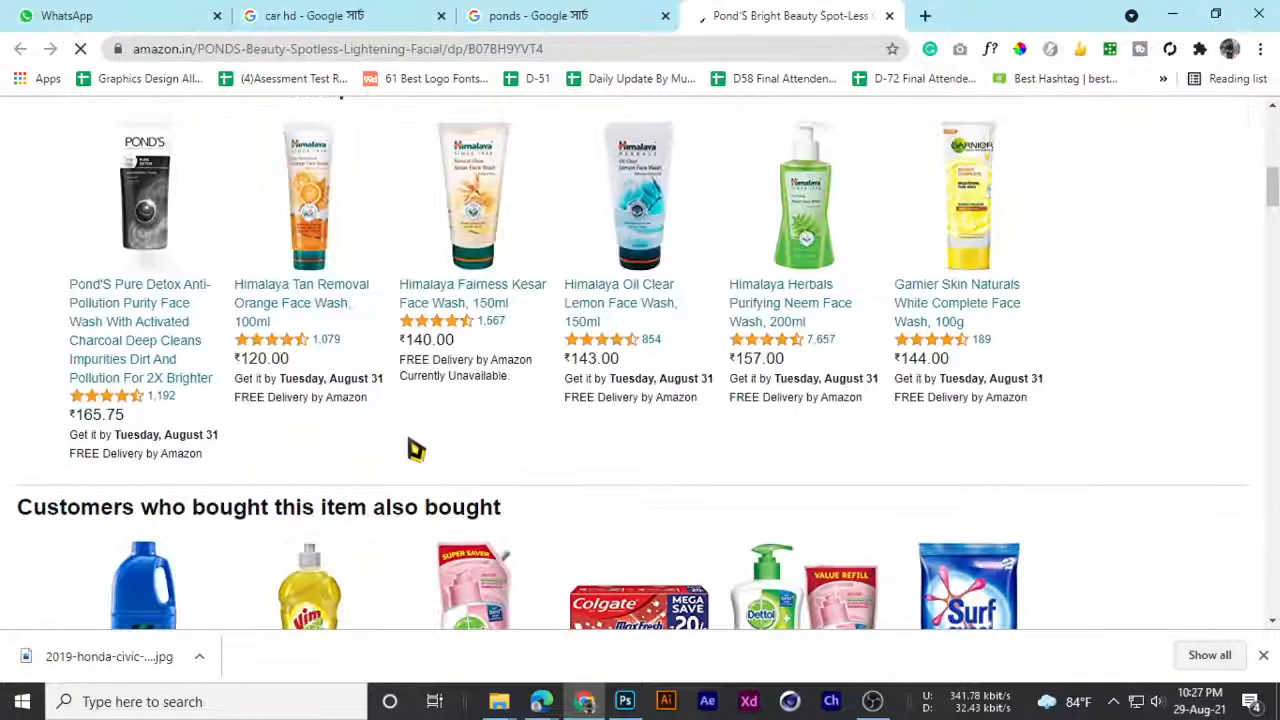
scroll(618, 238, "up", 4)
scroll(618, 238, "up", 3)
- Return to the Pond's image results and save the previewed facewash picture to the Desktop as a JPEG under its suggested name
left_click(620, 15)
right_click(935, 378)
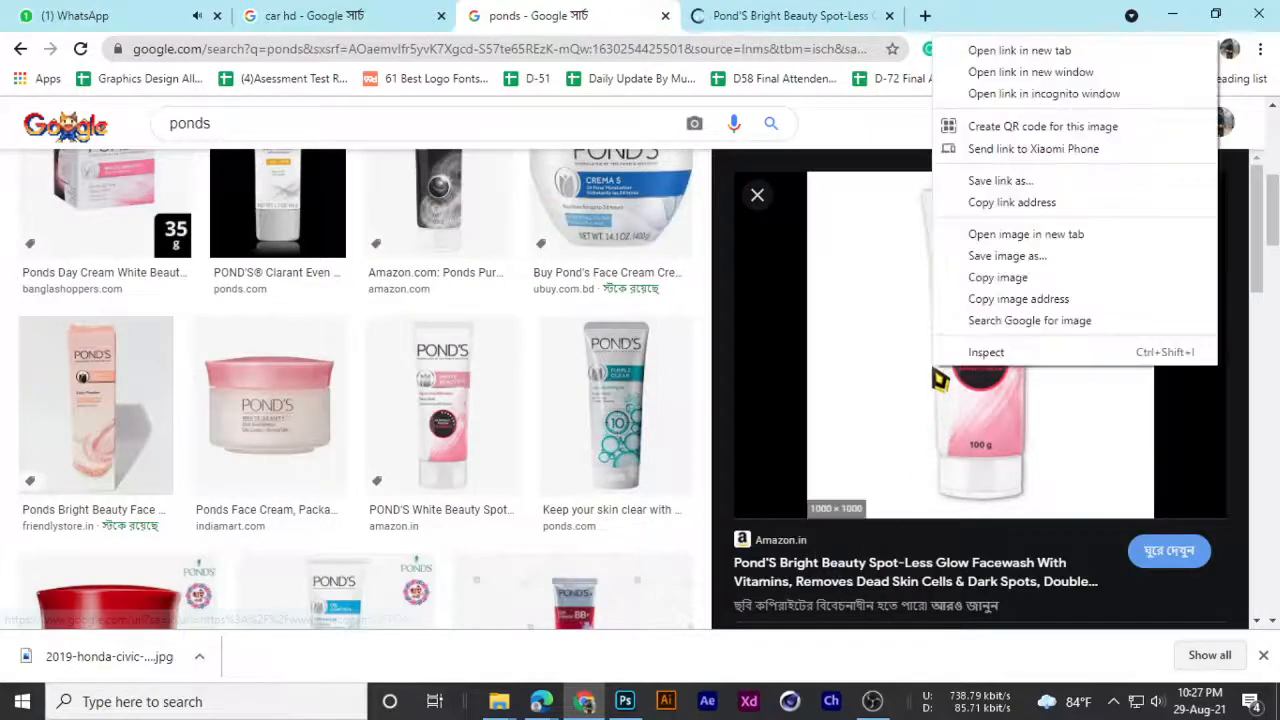
left_click(992, 258)
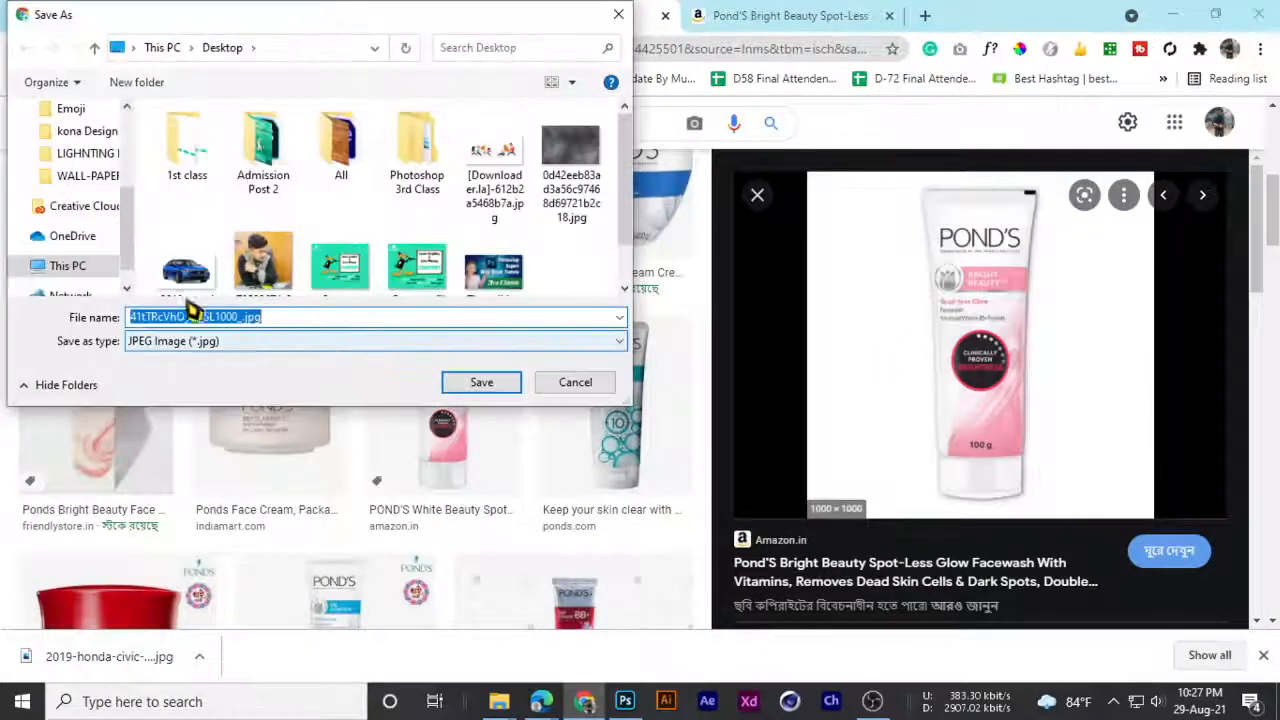
left_click_drag(128, 255, 126, 143)
left_click(70, 168)
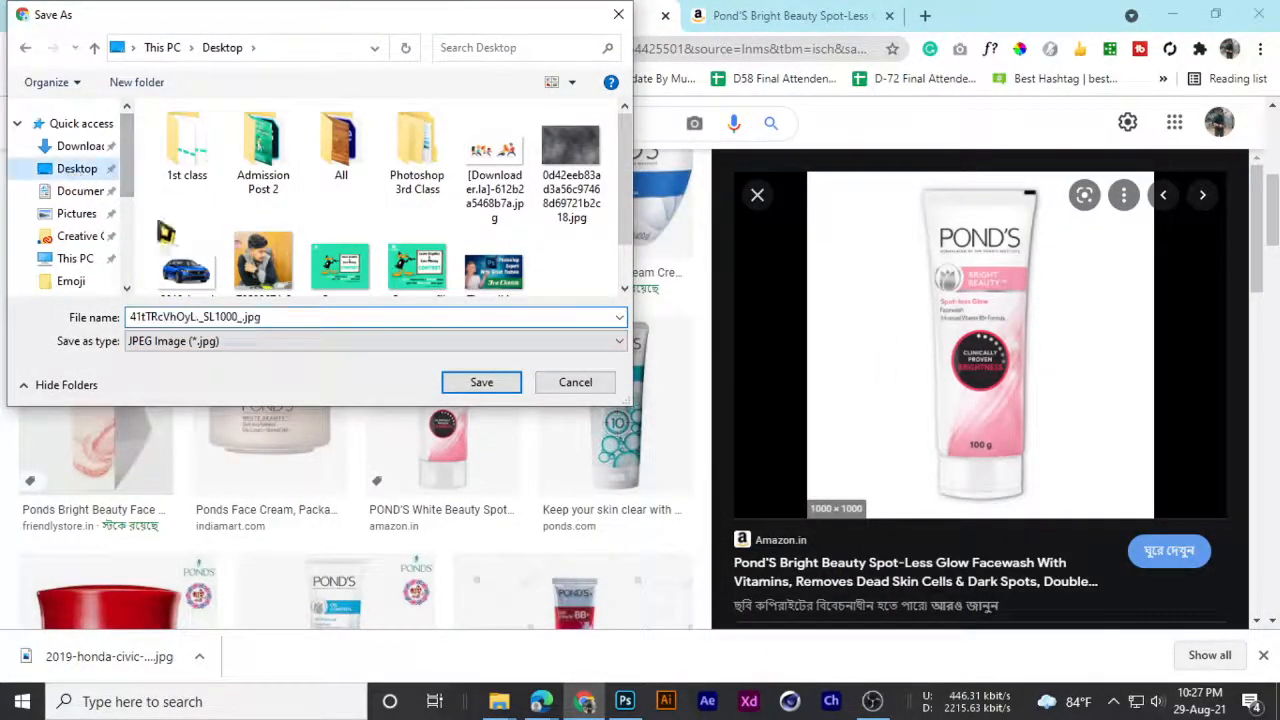
left_click(481, 382)
- Switch to Photoshop and open the saved facewash picture from the Desktop as its own document
left_click(1170, 16)
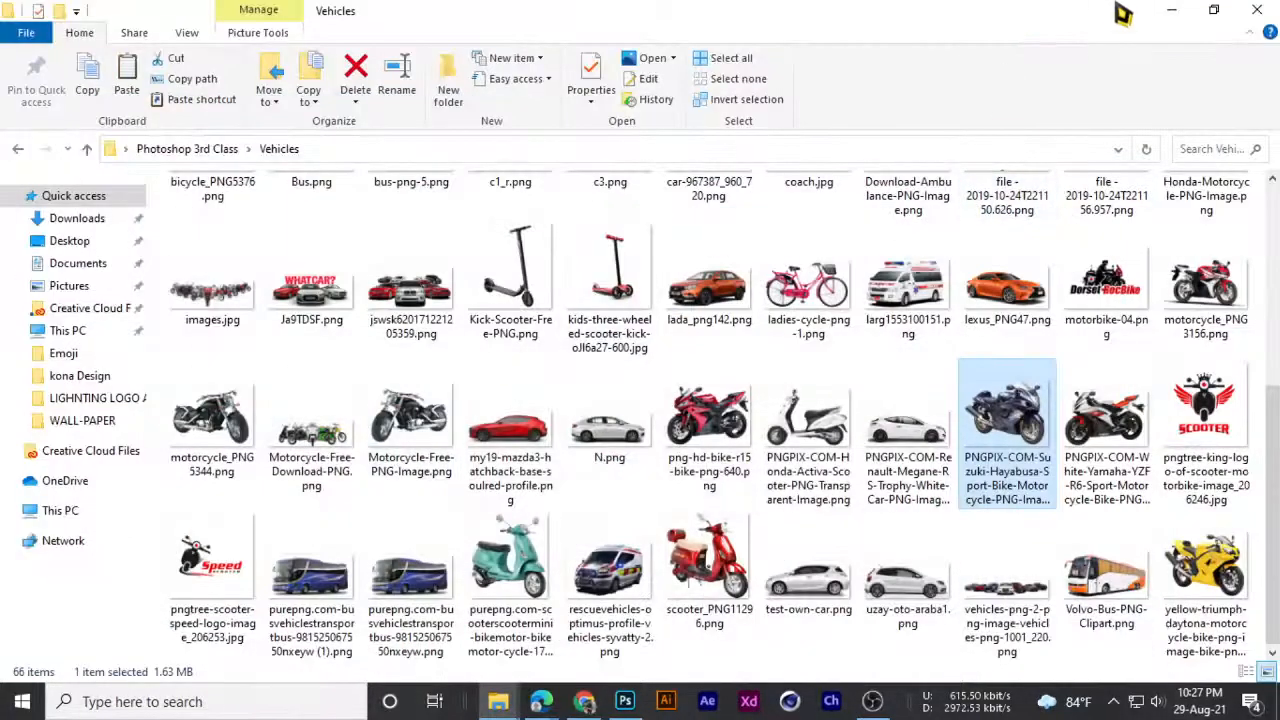
left_click(1170, 10)
left_click_drag(245, 45, 486, 9)
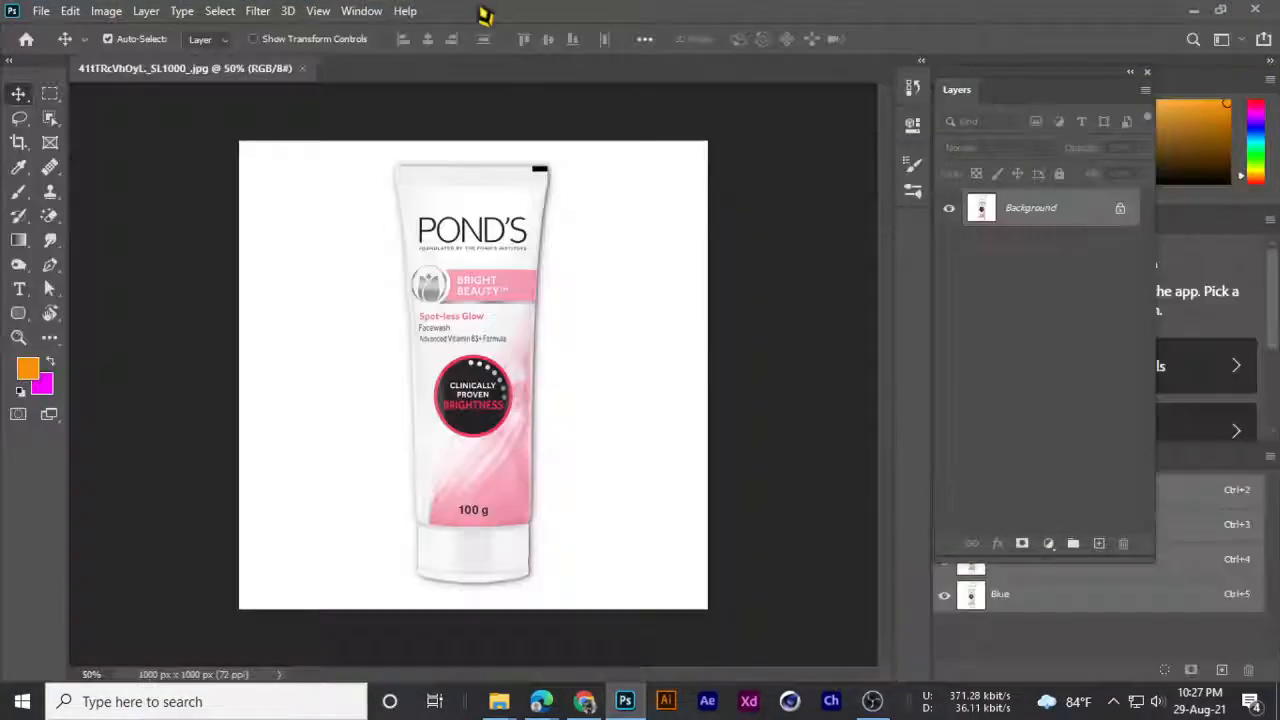
scroll(458, 272, "up", 1)
scroll(482, 304, "down", 3)
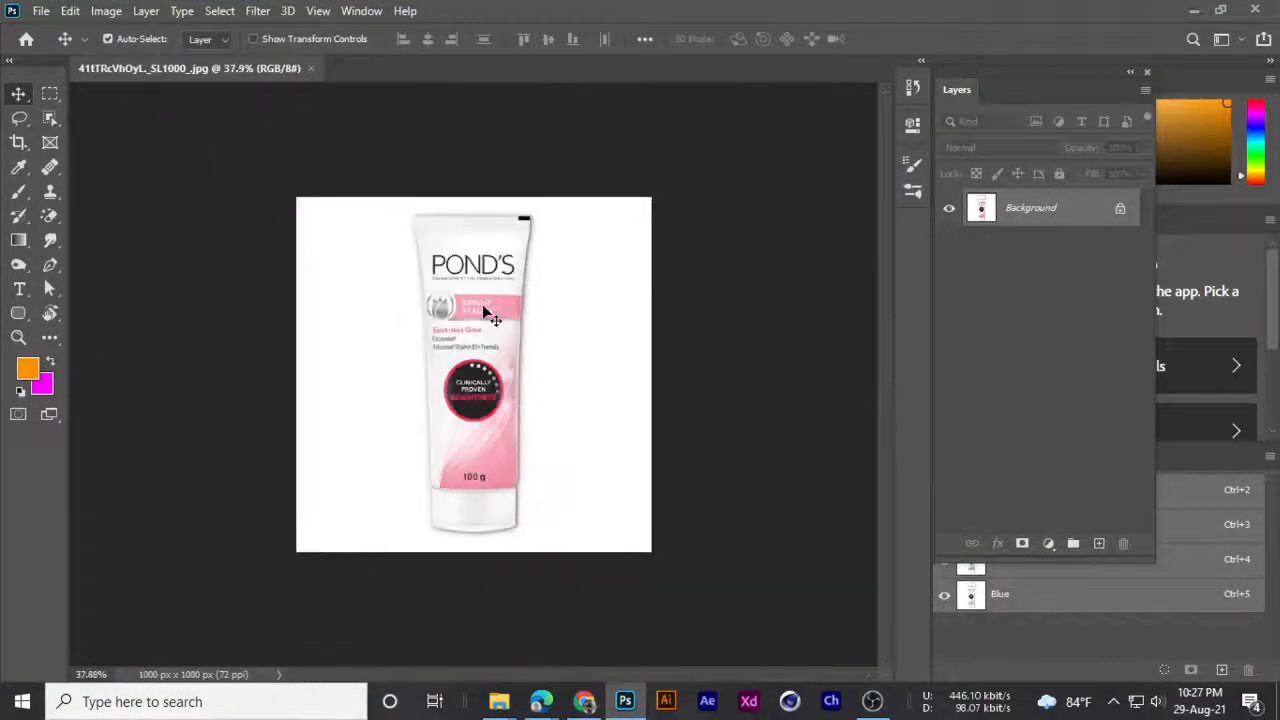
scroll(490, 337, "down", 1)
scroll(490, 337, "up", 2)
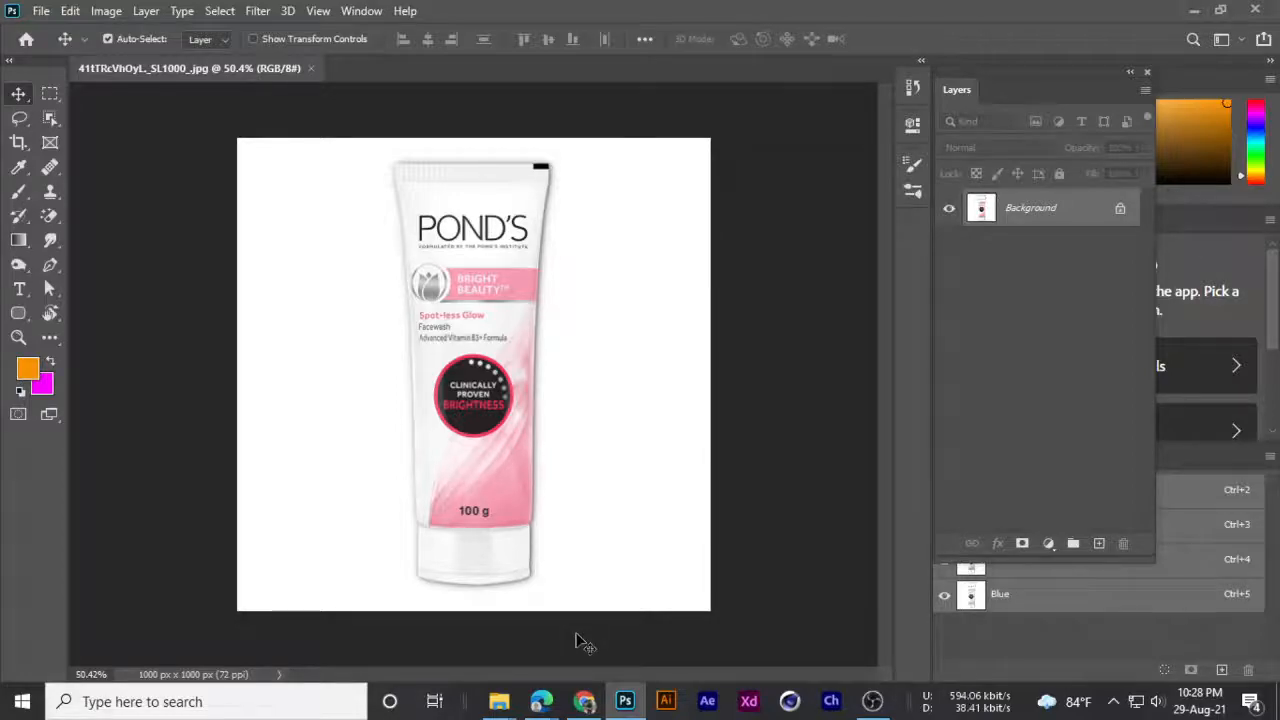
- Create a new blank white document of 3000 x 2100 px at 300 ppi
left_click(41, 11)
left_click(50, 31)
key("Return")
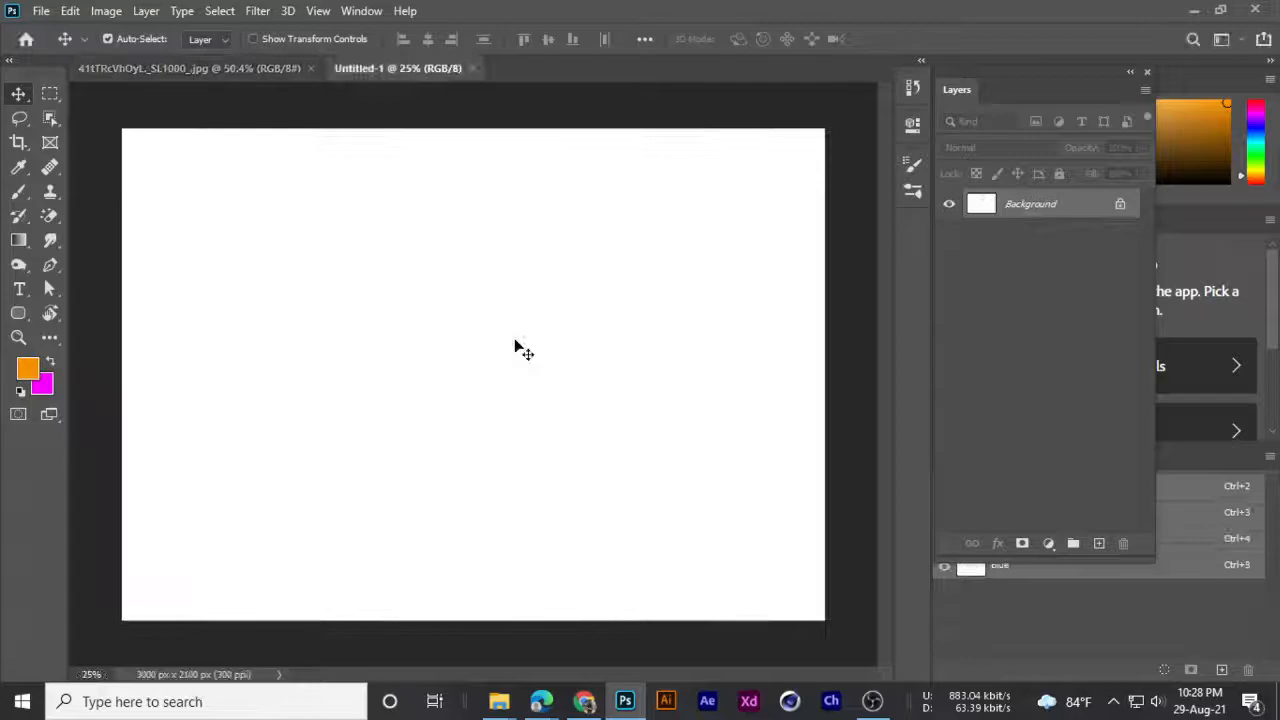
- Copy the Pond's facewash picture from the browser, paste it into the new Photoshop document and move it to the canvas's left half
left_click(584, 701)
right_click(908, 319)
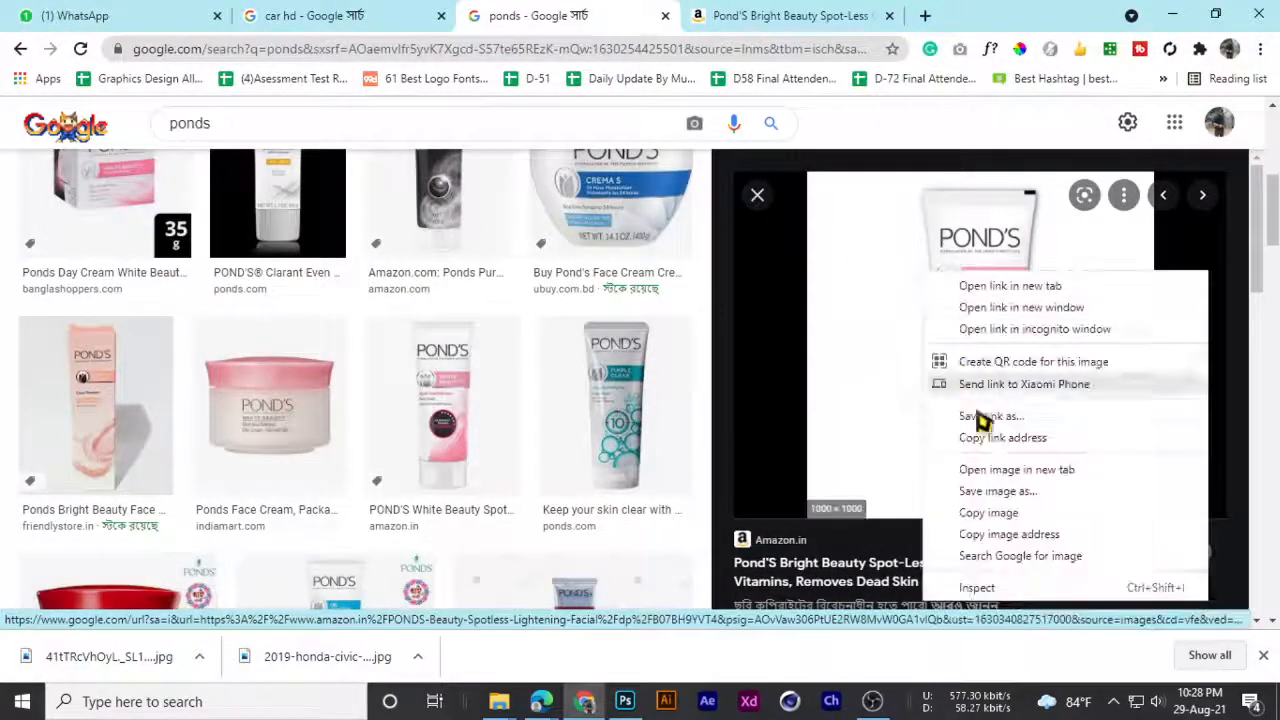
left_click(980, 514)
left_click(622, 698)
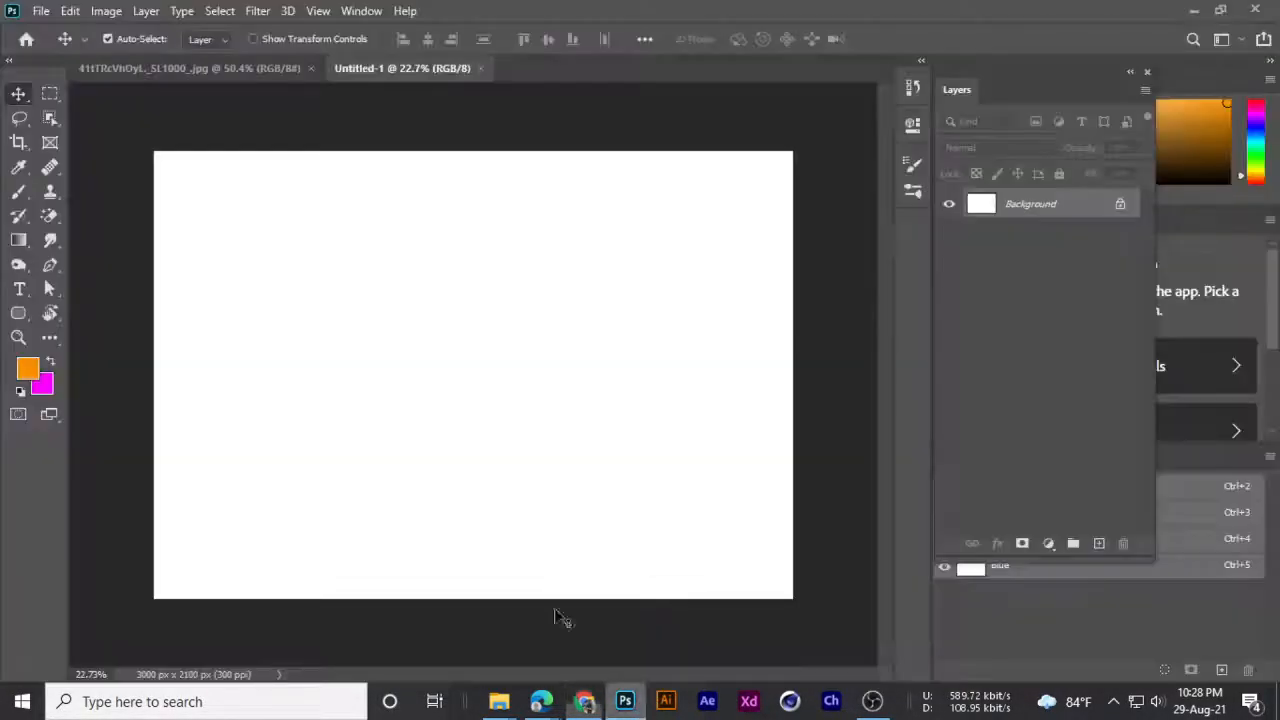
key("ctrl+v")
left_click_drag(455, 377, 347, 384)
- Toggle the white Background layer's visibility off and on to check it, and reselect the facewash layer
left_click(976, 240)
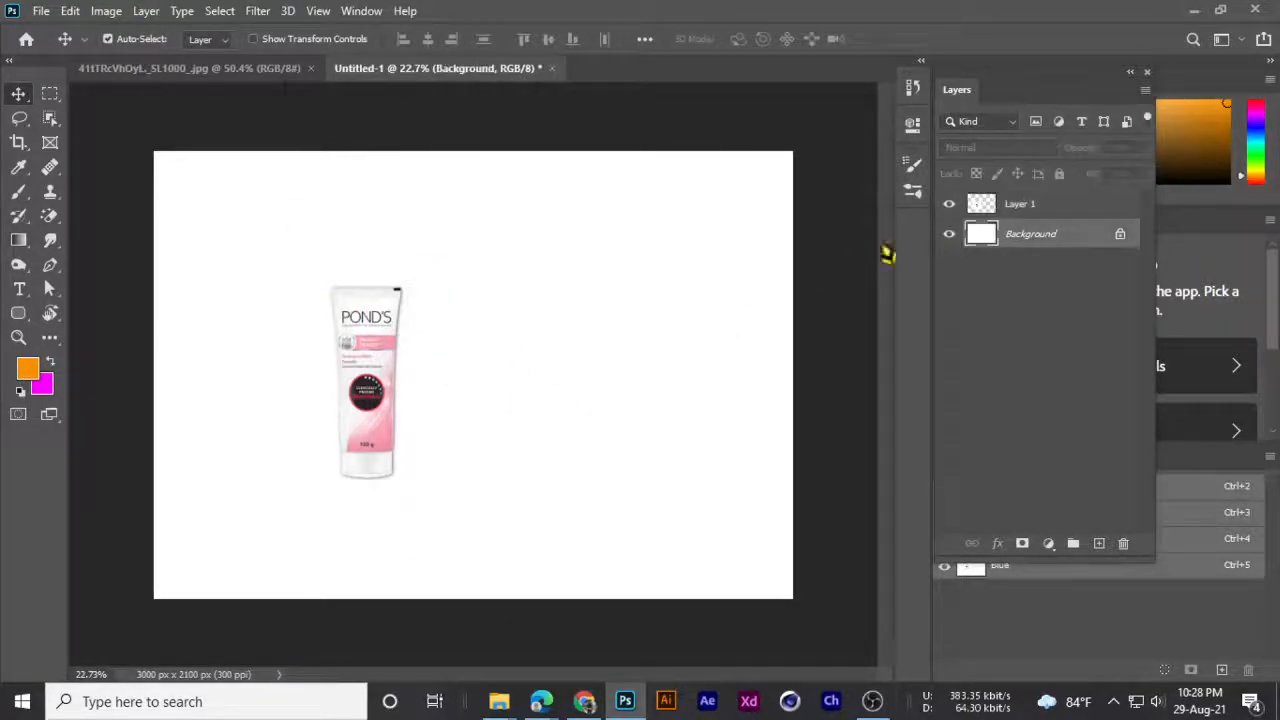
left_click(949, 233)
left_click(949, 233)
left_click(1015, 208)
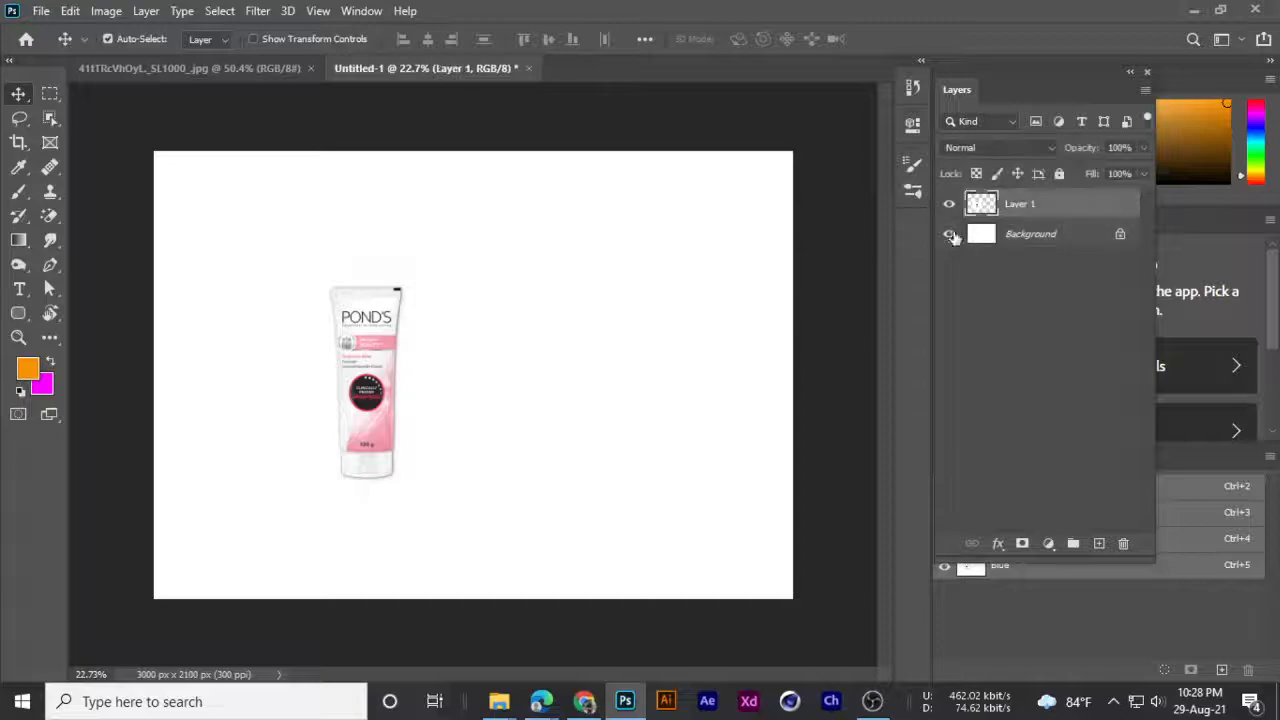
- Move the facewash picture slightly up and left, and enlarge it with Free Transform
left_click_drag(405, 380, 376, 360)
key("ctrl+t")
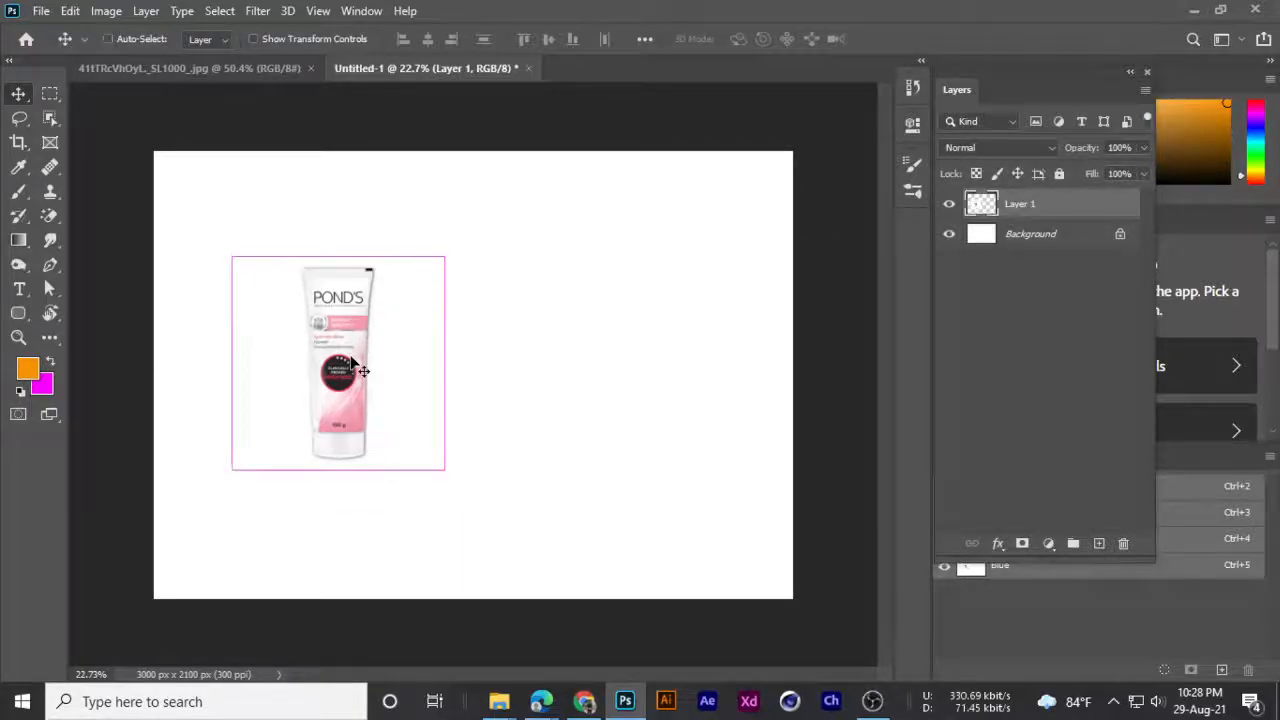
left_click_drag(452, 255, 505, 207)
left_click_drag(372, 296, 379, 337)
key("Return")
key("ctrl+0")
scroll(335, 350, "down", 1)
- Compare the original facewash document with Untitled-1 and shift the pasted picture slightly left
left_click(186, 72)
left_click(390, 72)
mouse_move(340, 410)
left_mouse_down()
mouse_move(268, 410)
mouse_move(316, 410)
left_mouse_up()
- Switch to the Google Meet call, admit the waiting participant and read the in-call messages
left_click(543, 709)
left_click(456, 622)
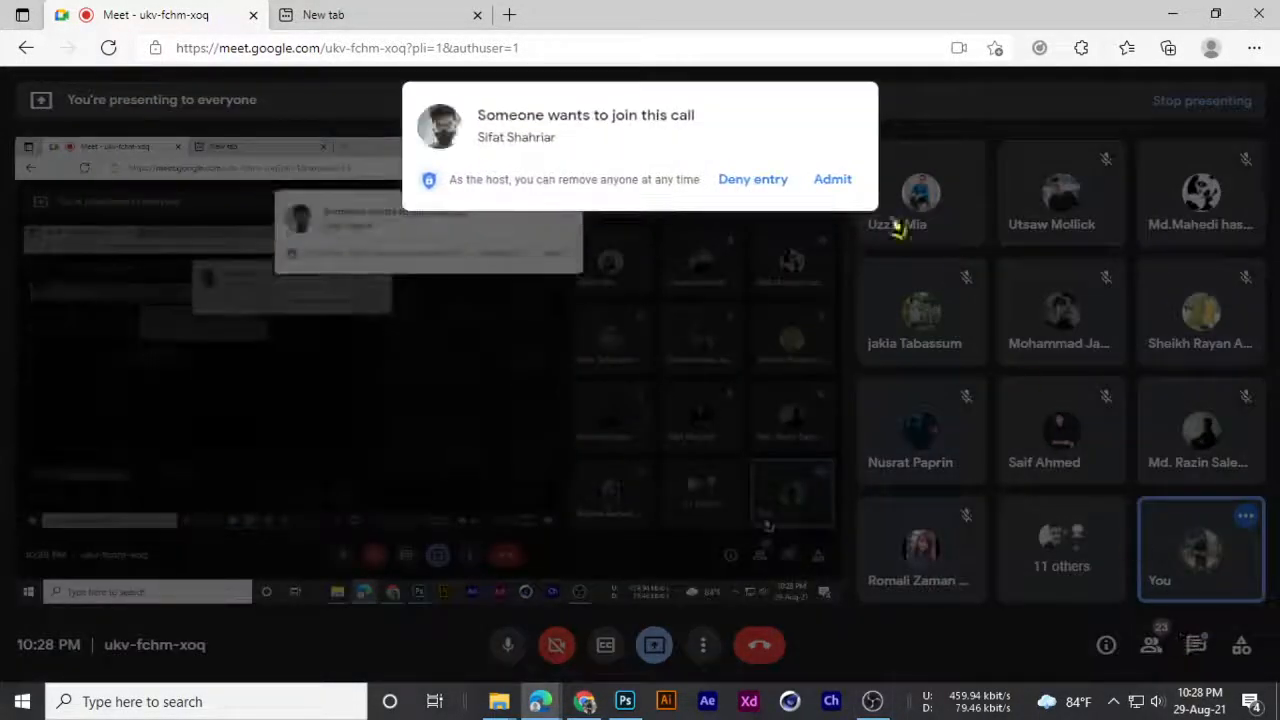
left_click(832, 179)
left_click(1196, 644)
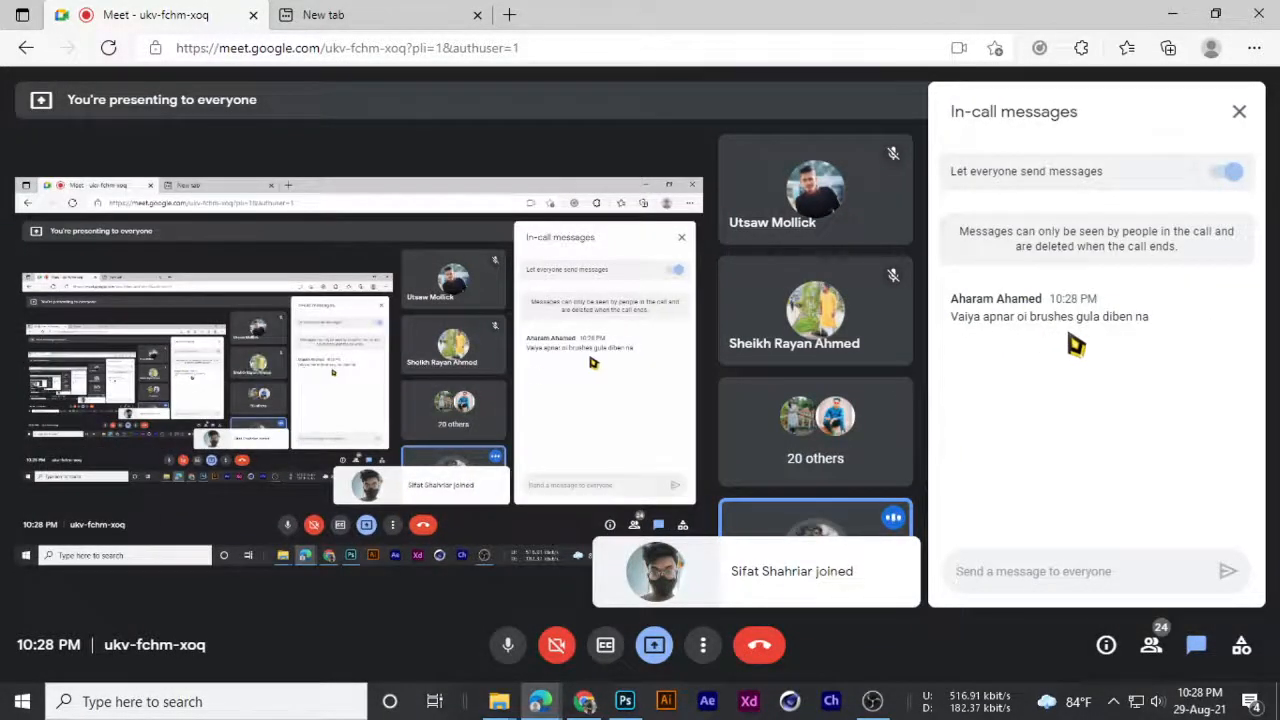
left_click(1175, 14)
- Return to Photoshop and shift the facewash picture a little to the right on the white canvas
left_click_drag(310, 370, 372, 378)
scroll(357, 382, "down", 2)
scroll(360, 384, "up", 3)
scroll(360, 384, "down", 2)
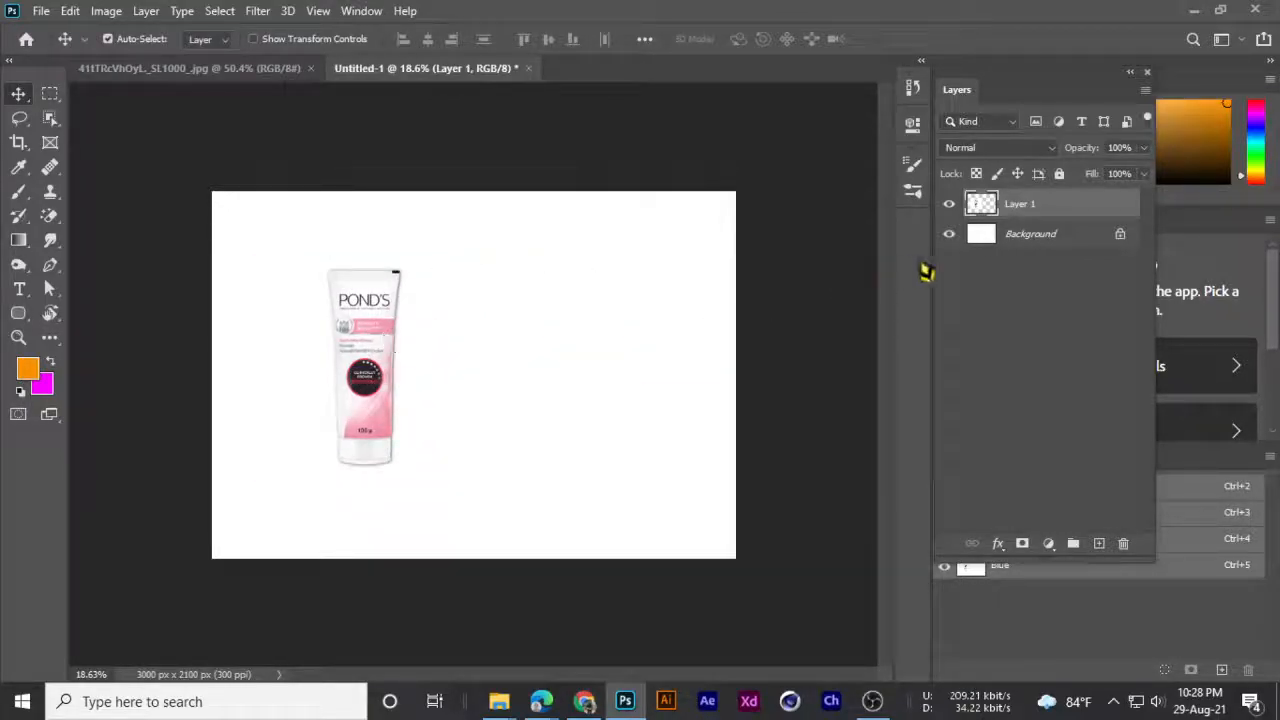
- Add a new layer between the Background and the facewash picture and fill it with orange
left_click(1020, 243)
left_click(1099, 543)
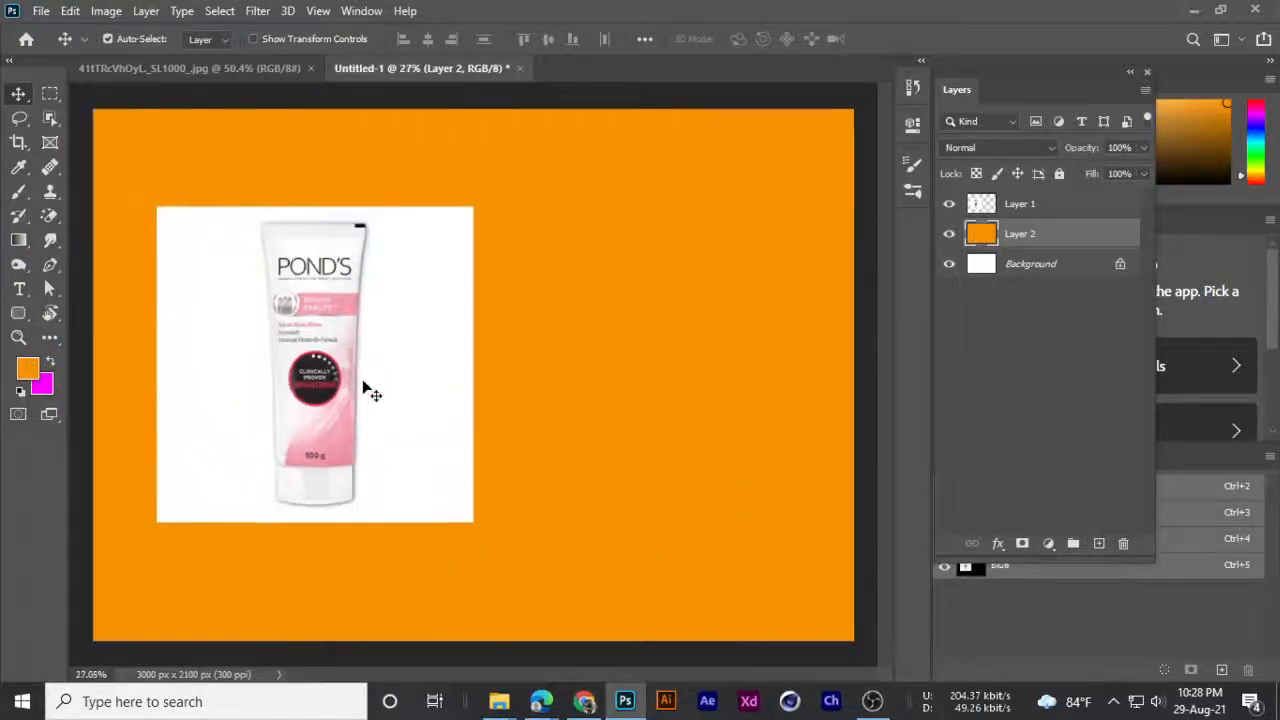
- Duplicate the facewash picture and place the copy beside the original on the canvas's right half
left_click(186, 285)
scroll(398, 348, "up", 3)
left_click_drag(334, 363, 575, 393)
scroll(325, 361, "down", 1)
scroll(620, 310, "up", 2)
left_click_drag(652, 380, 645, 363)
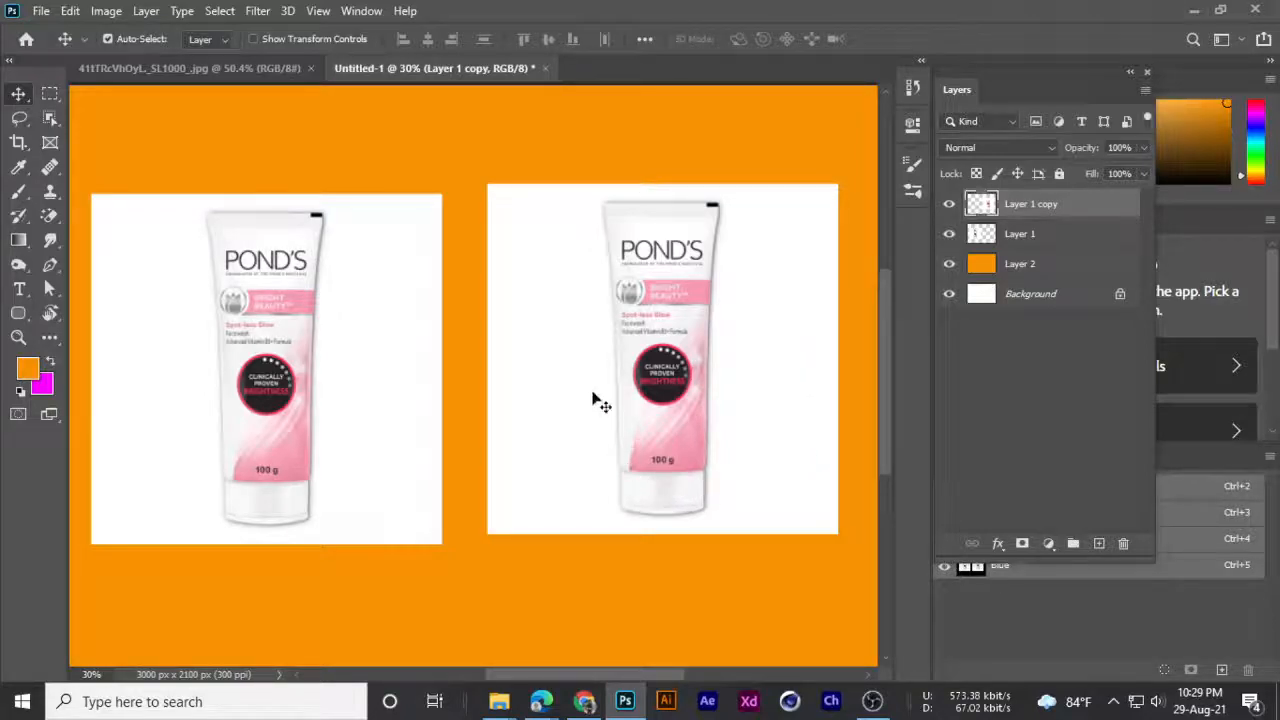
- Align the facewash copy level with the original on the orange canvas and toggle the copy layer's visibility off and on
scroll(597, 400, "down", 1)
scroll(597, 400, "up", 1)
scroll(597, 400, "down", 1)
scroll(597, 400, "up", 1)
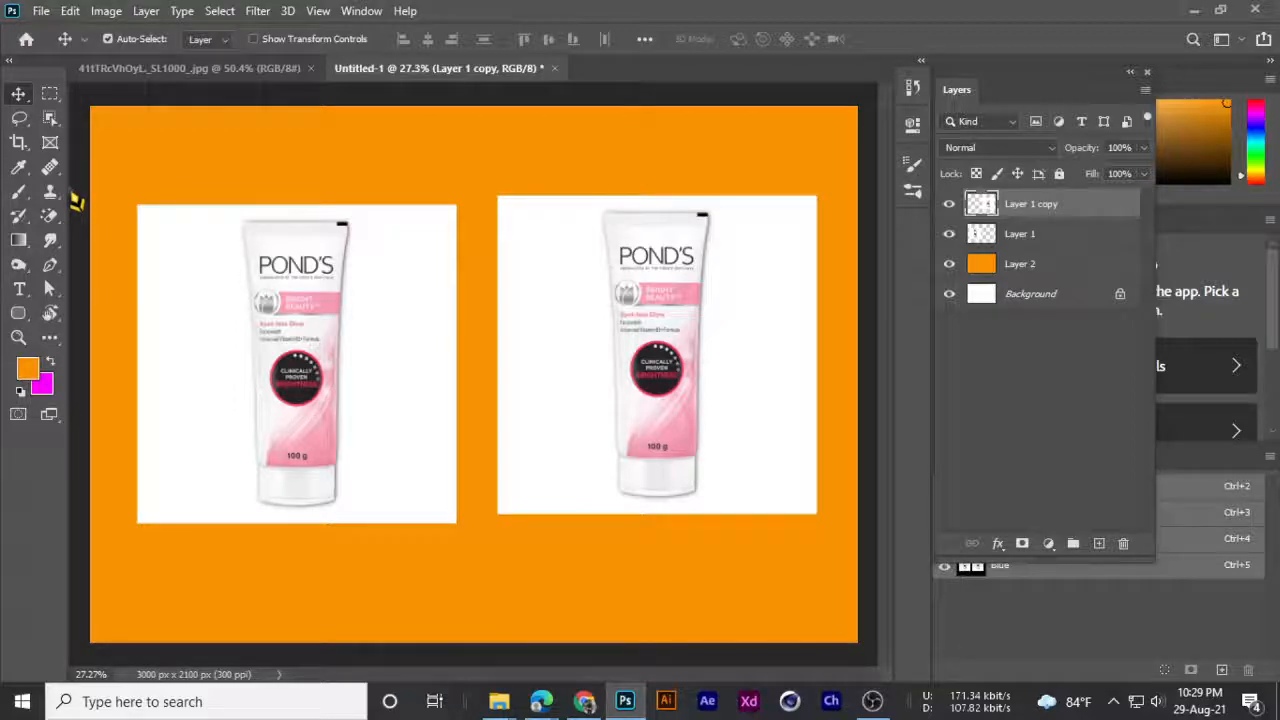
key("ctrl+minus")
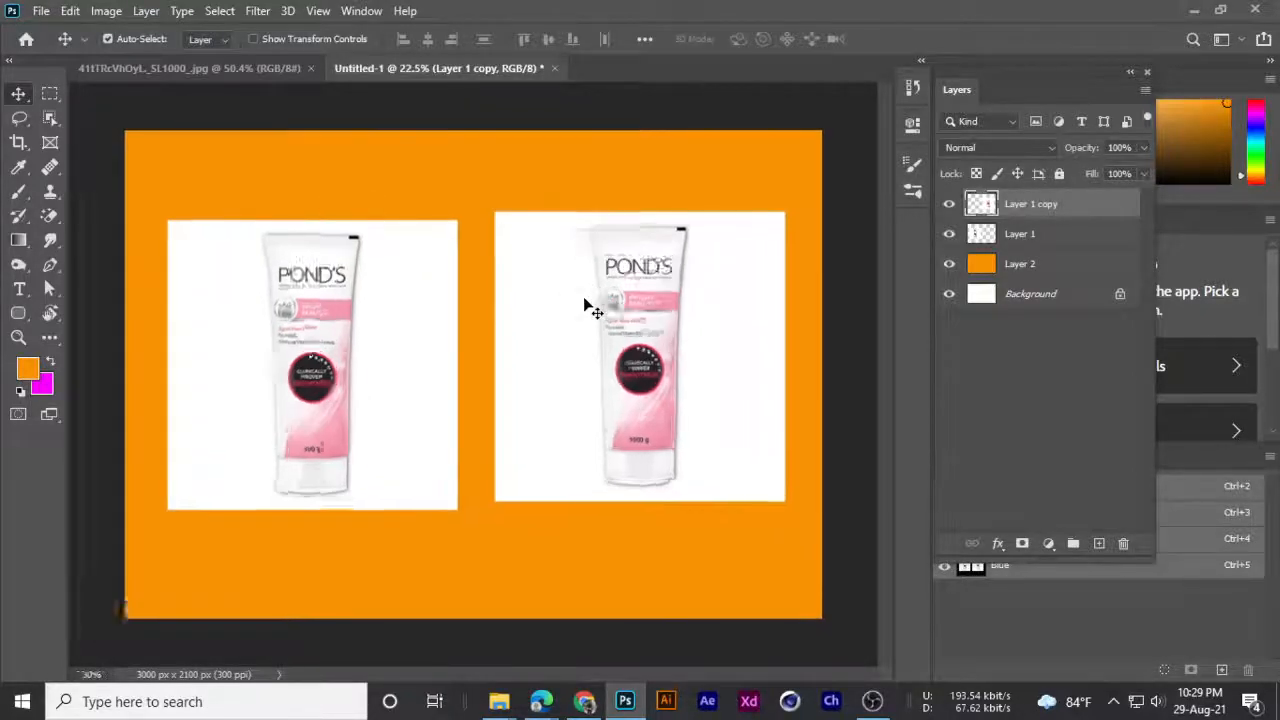
key("ctrl+plus")
mouse_move(591, 306)
left_mouse_down()
mouse_move(603, 334)
mouse_move(606, 323)
left_mouse_up()
scroll(606, 323, "down", 2)
left_click(947, 205)
left_click(949, 204)
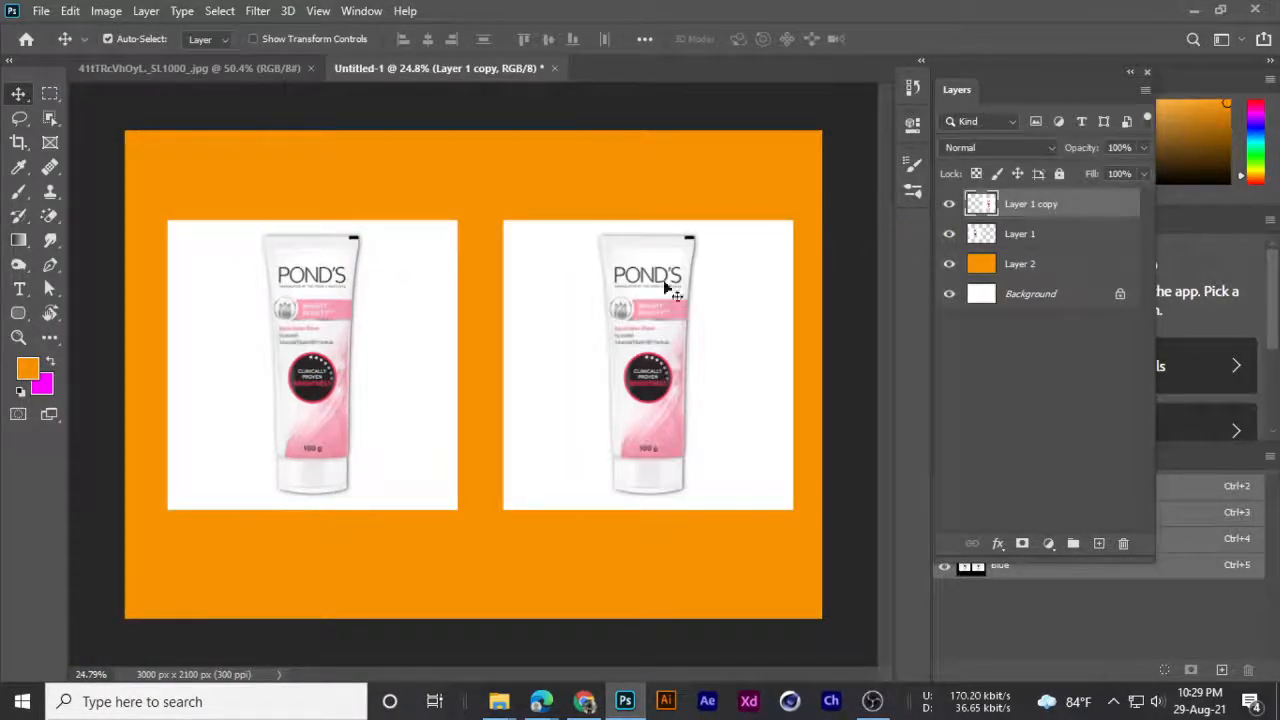
scroll(576, 297, "up", 2)
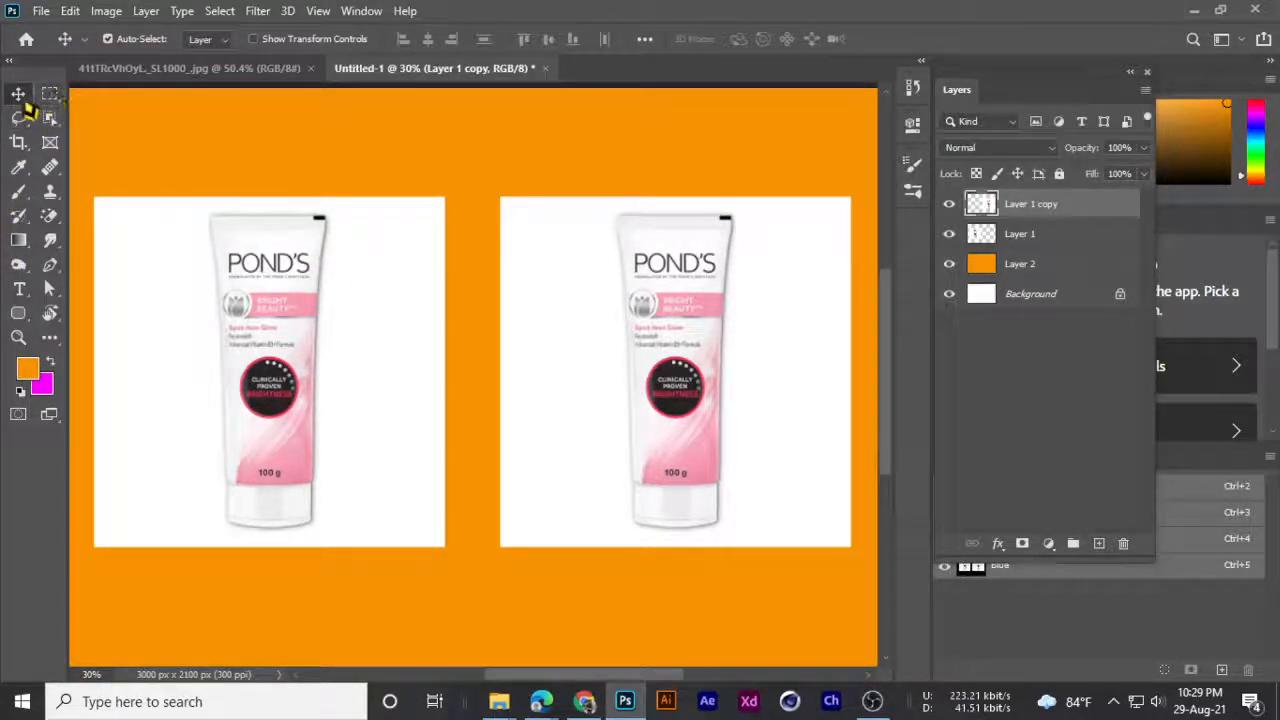
- Show the marquee and object selection tool variants and activate the Object Selection tool
left_click(50, 94)
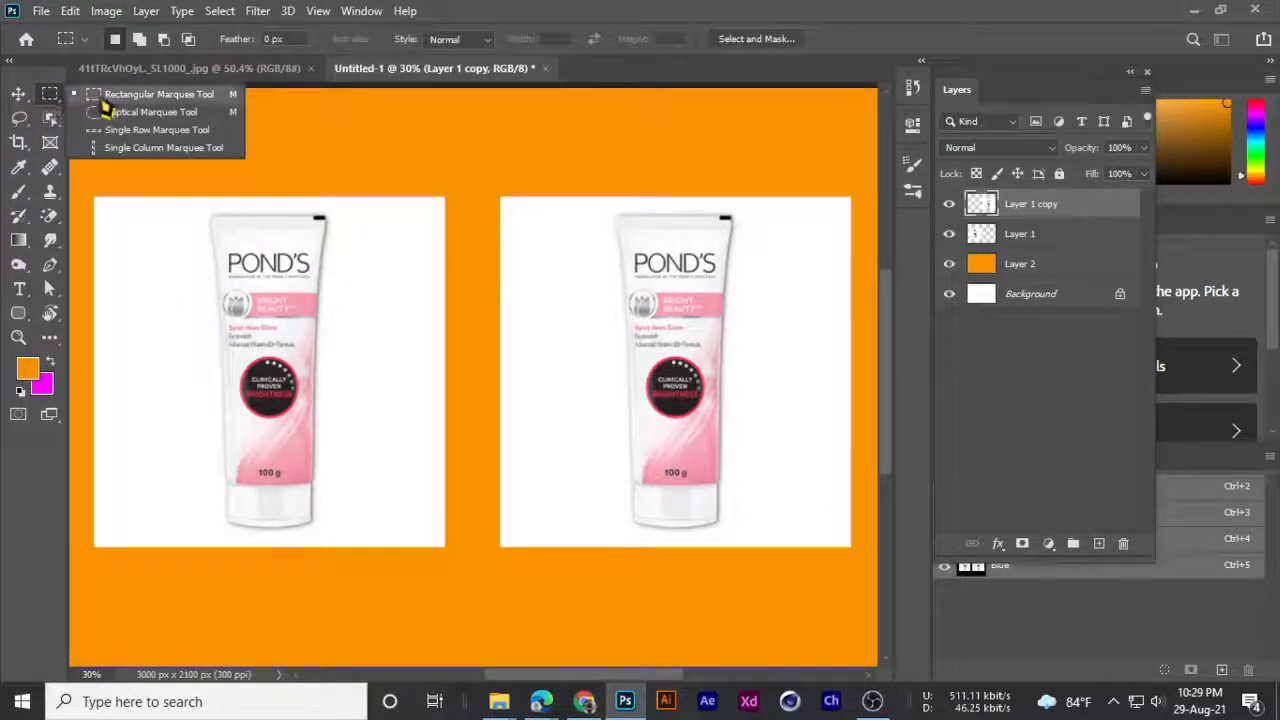
left_click(52, 120)
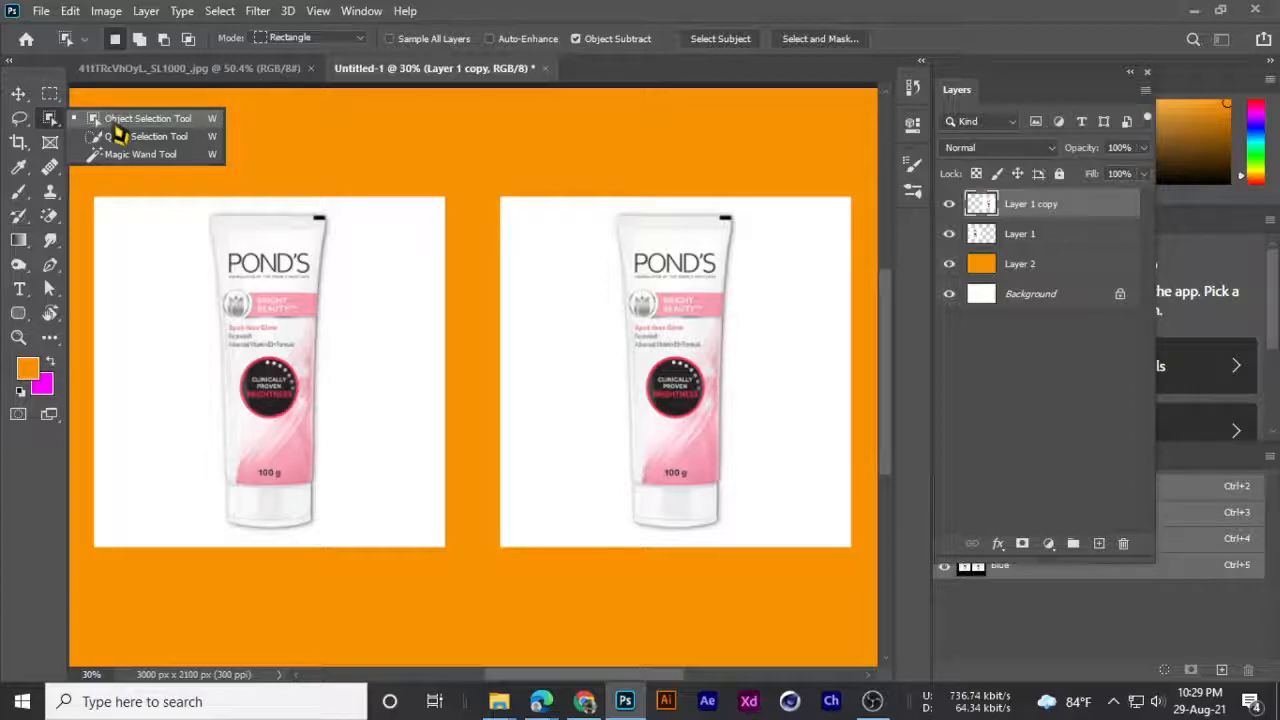
left_click(114, 126)
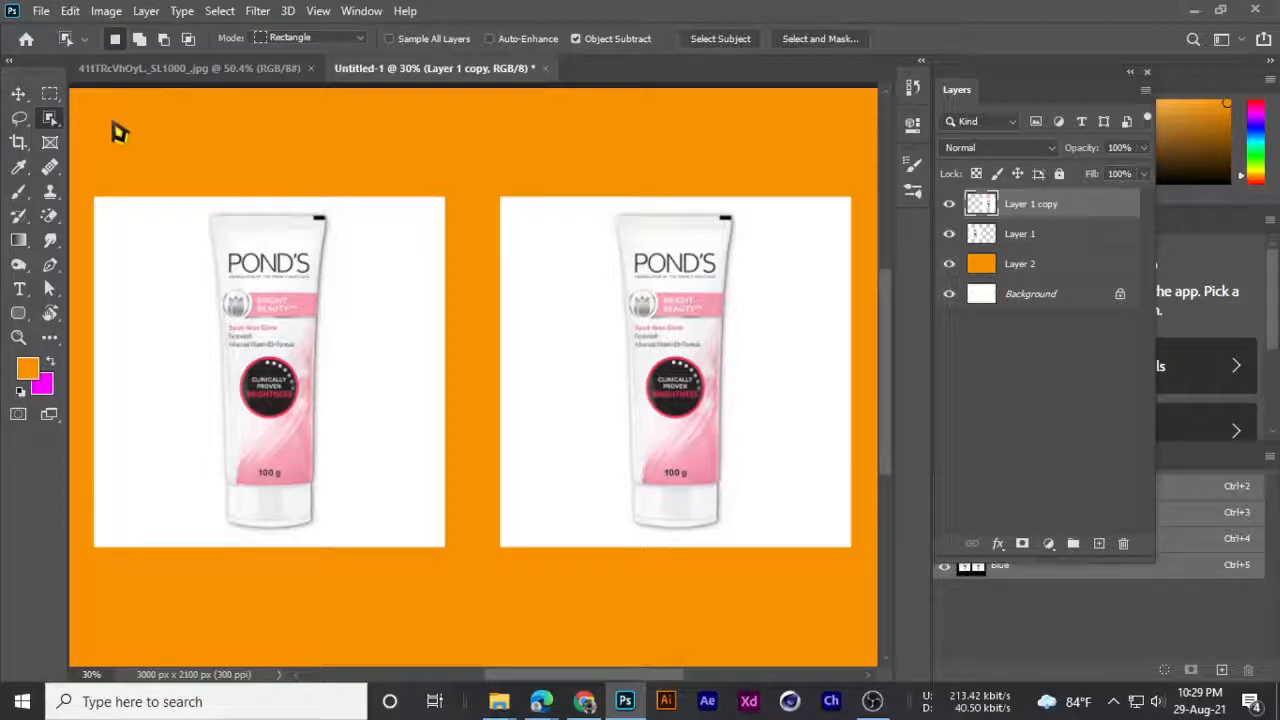
scroll(436, 285, "down", 1)
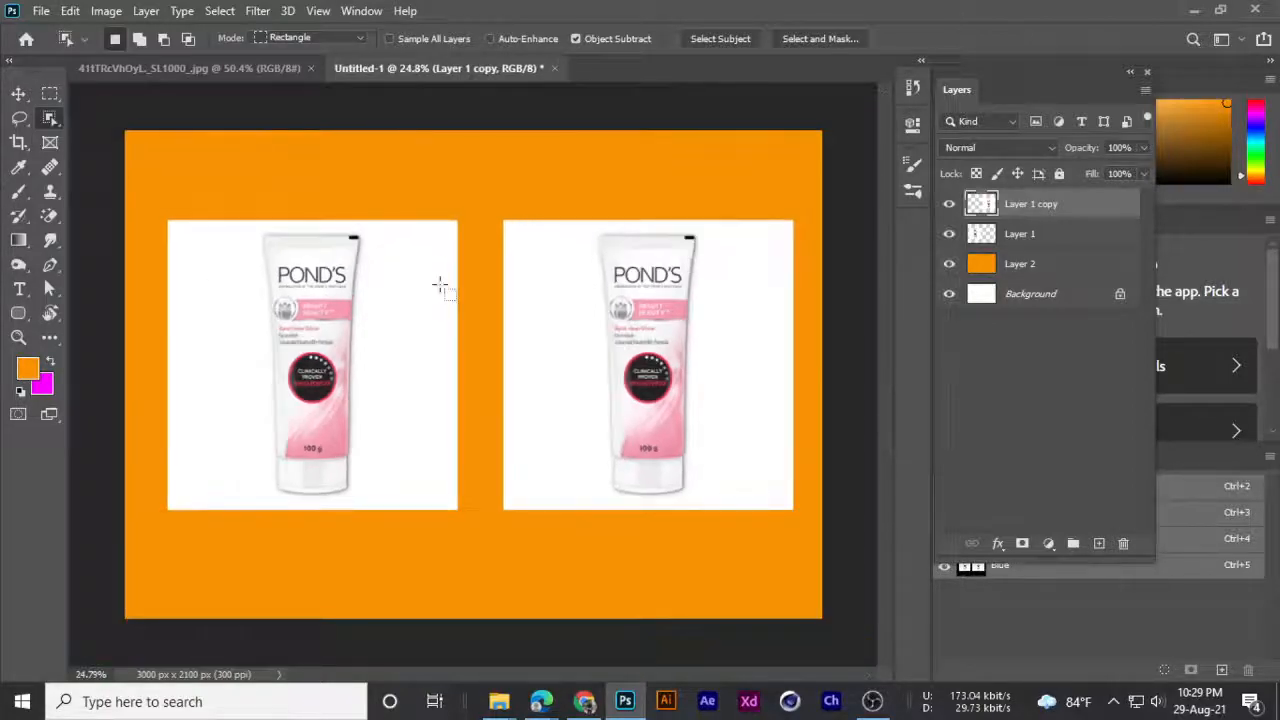
scroll(439, 285, "up", 1)
scroll(655, 450, "down", 1)
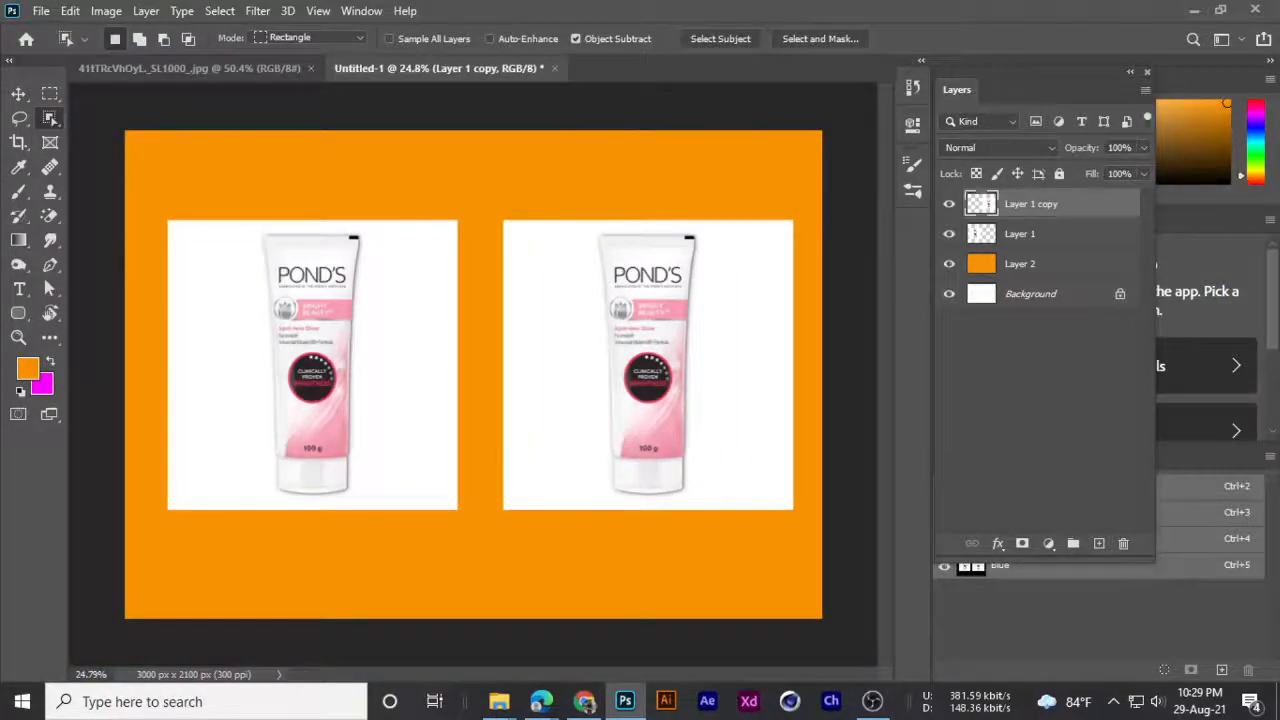
- Switch to Chrome, open a new tab and close the Amazon facewash product page
left_click(584, 701)
left_click(806, 13)
left_click(630, 14)
left_click(757, 12)
left_click(614, 12)
left_click(742, 13)
left_click(614, 14)
left_click(745, 14)
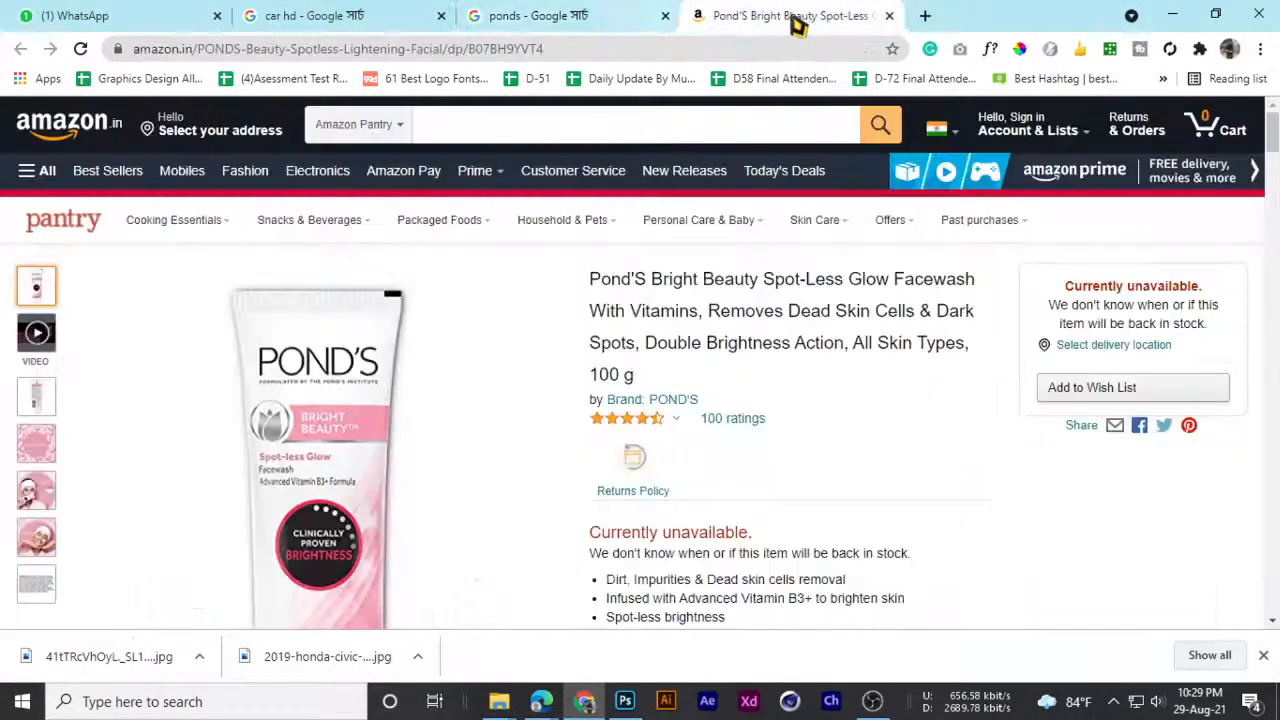
left_click(925, 15)
middle_click(706, 9)
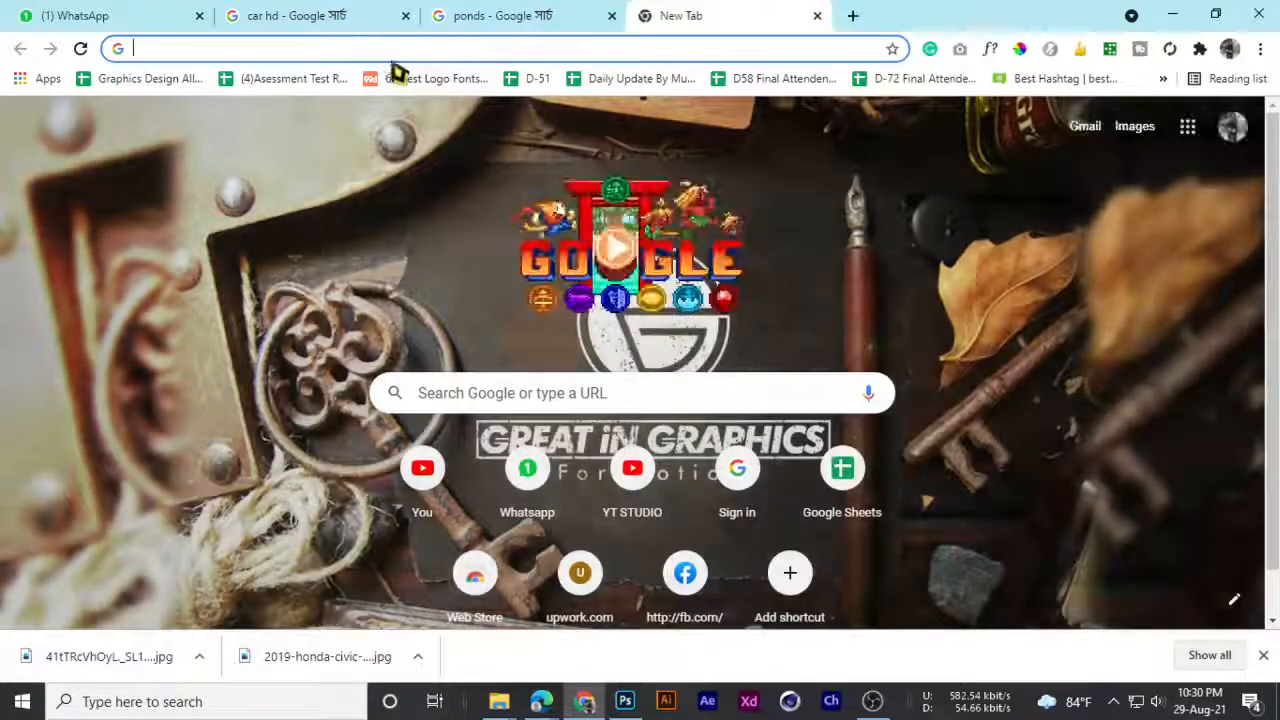
- Search Google Images for "fruits" and open the preview of The Beet's summer fruits picture
left_click(370, 47)
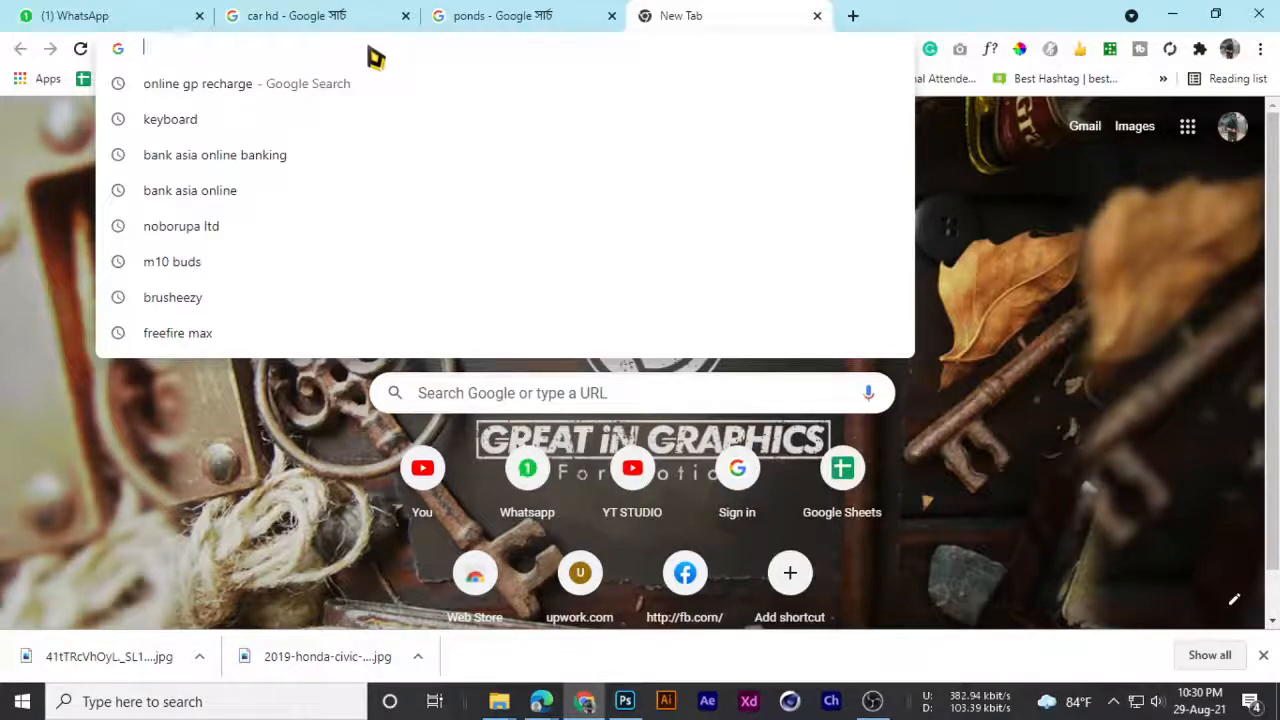
type("frui")
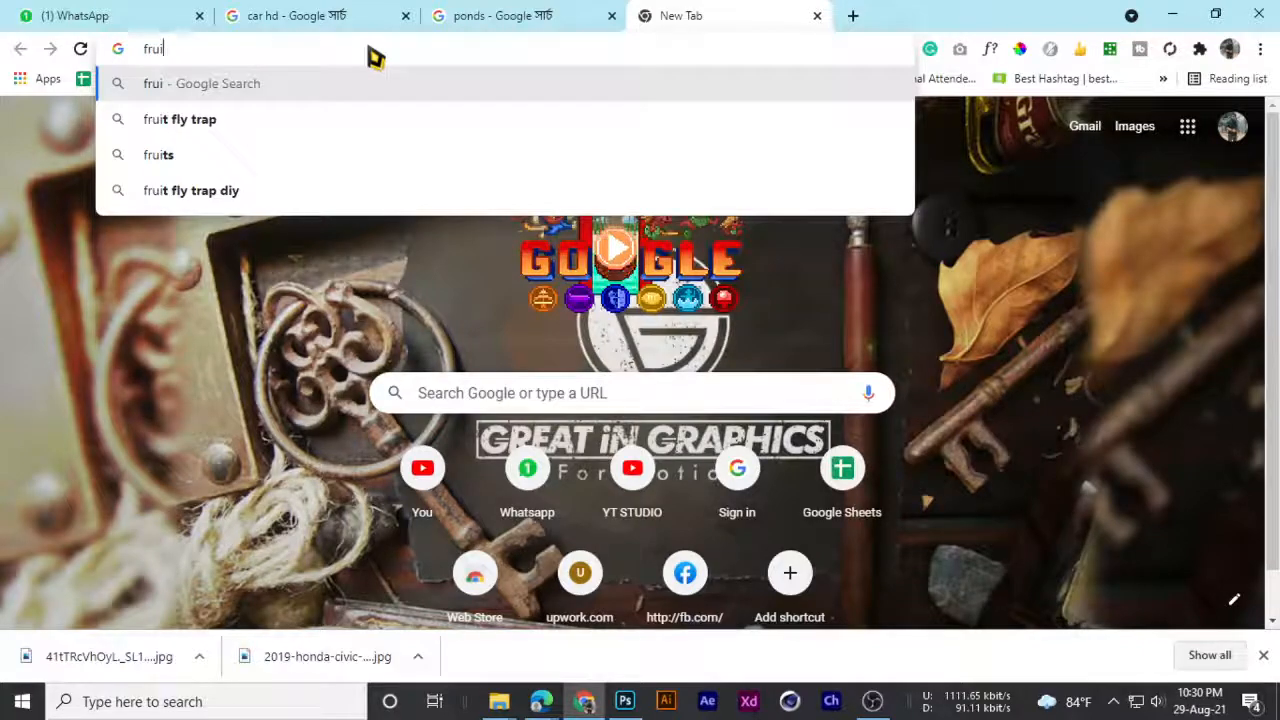
type("ts")
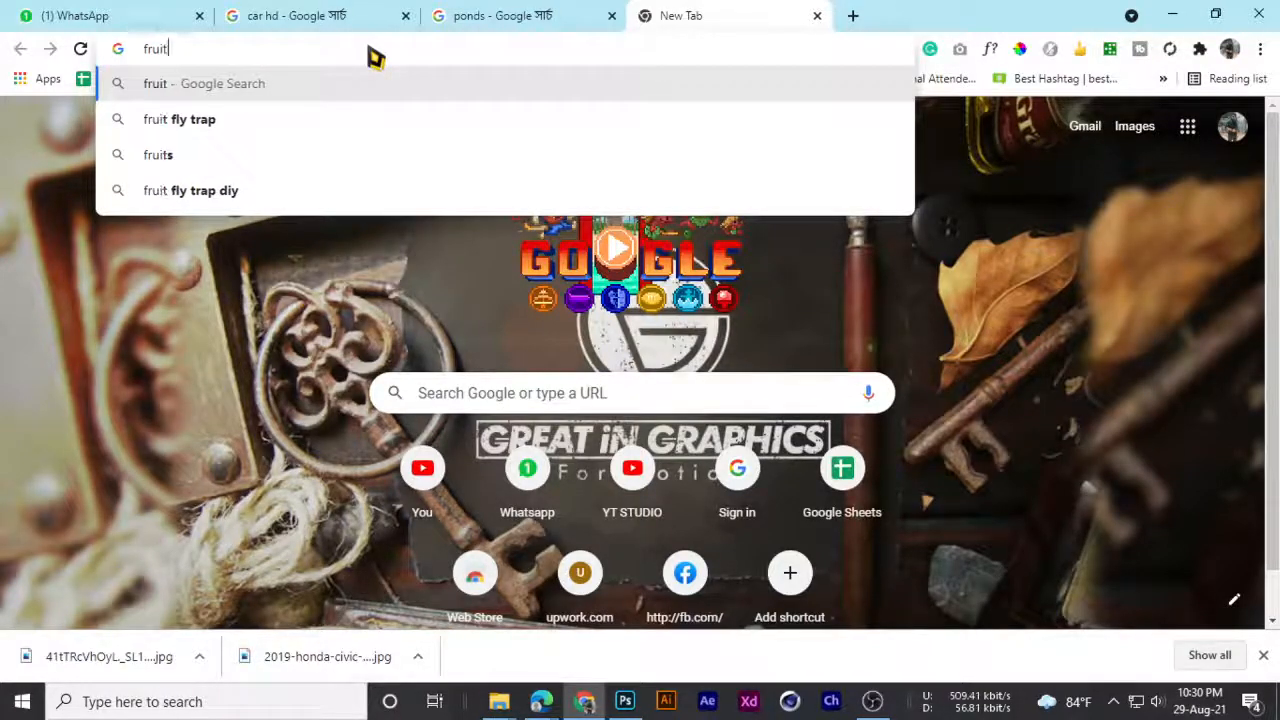
key("Return")
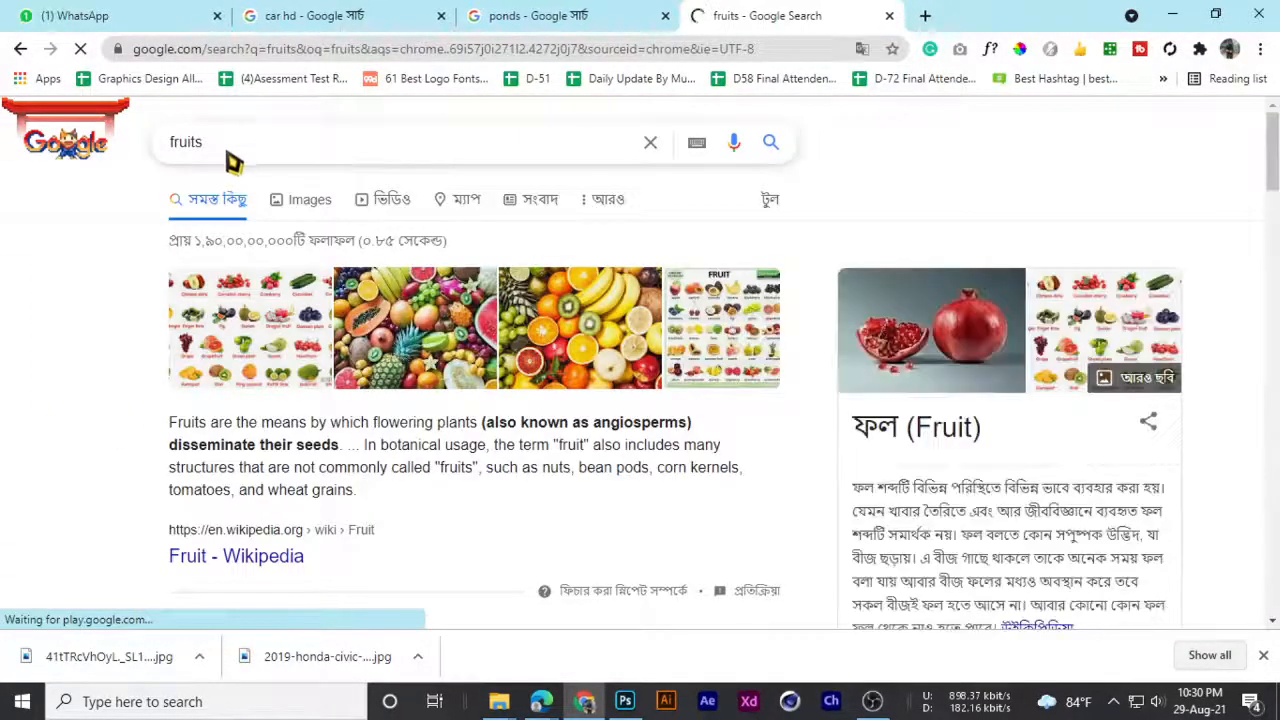
left_click(300, 205)
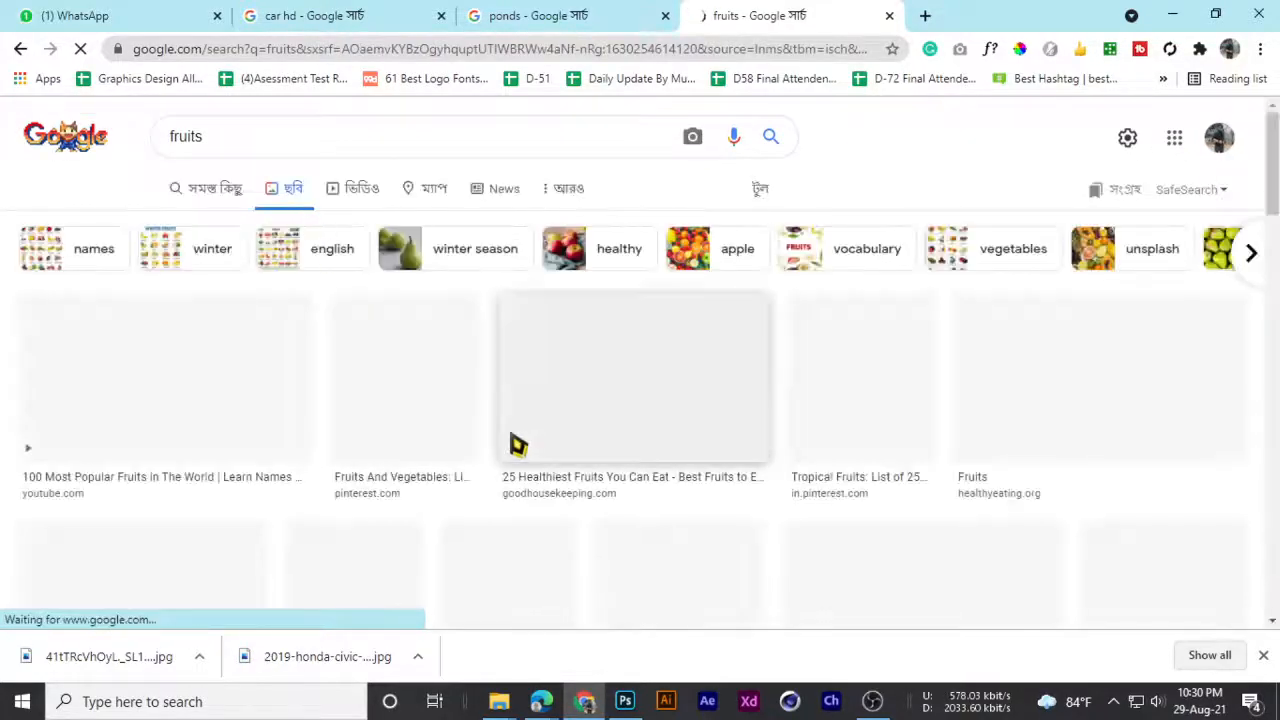
scroll(514, 443, "down", 2)
scroll(518, 447, "down", 5)
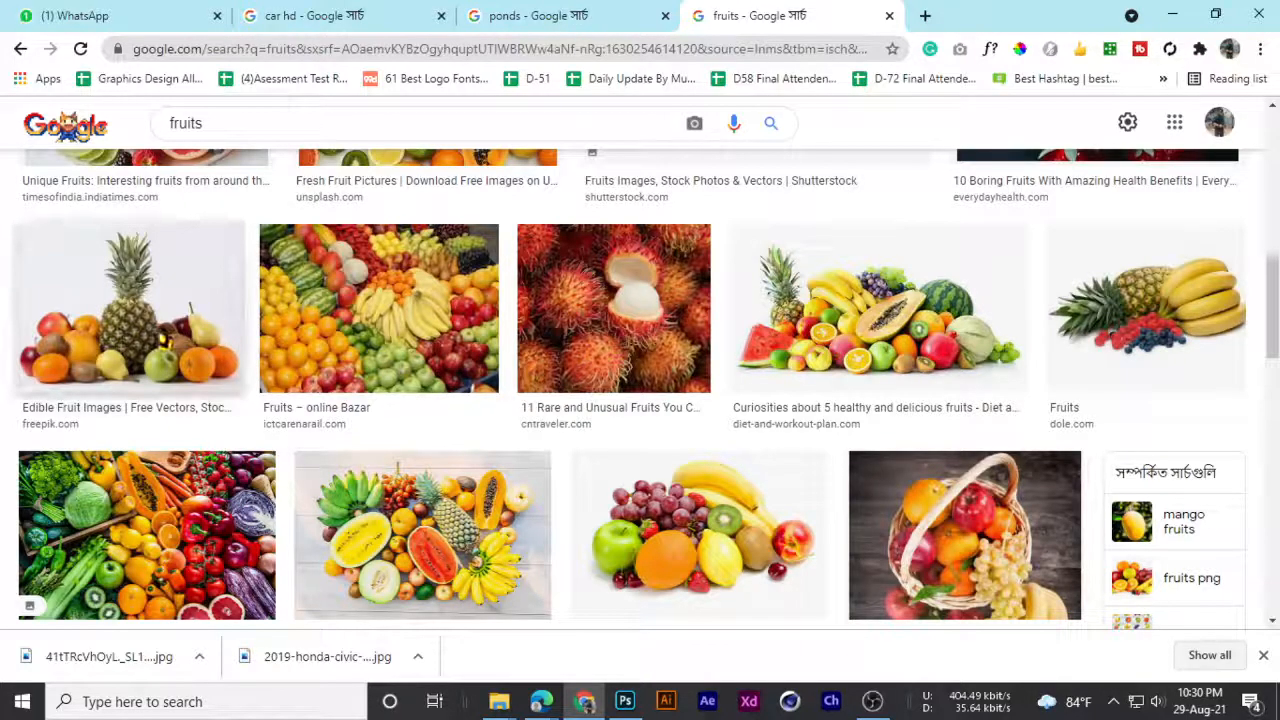
left_click(410, 480)
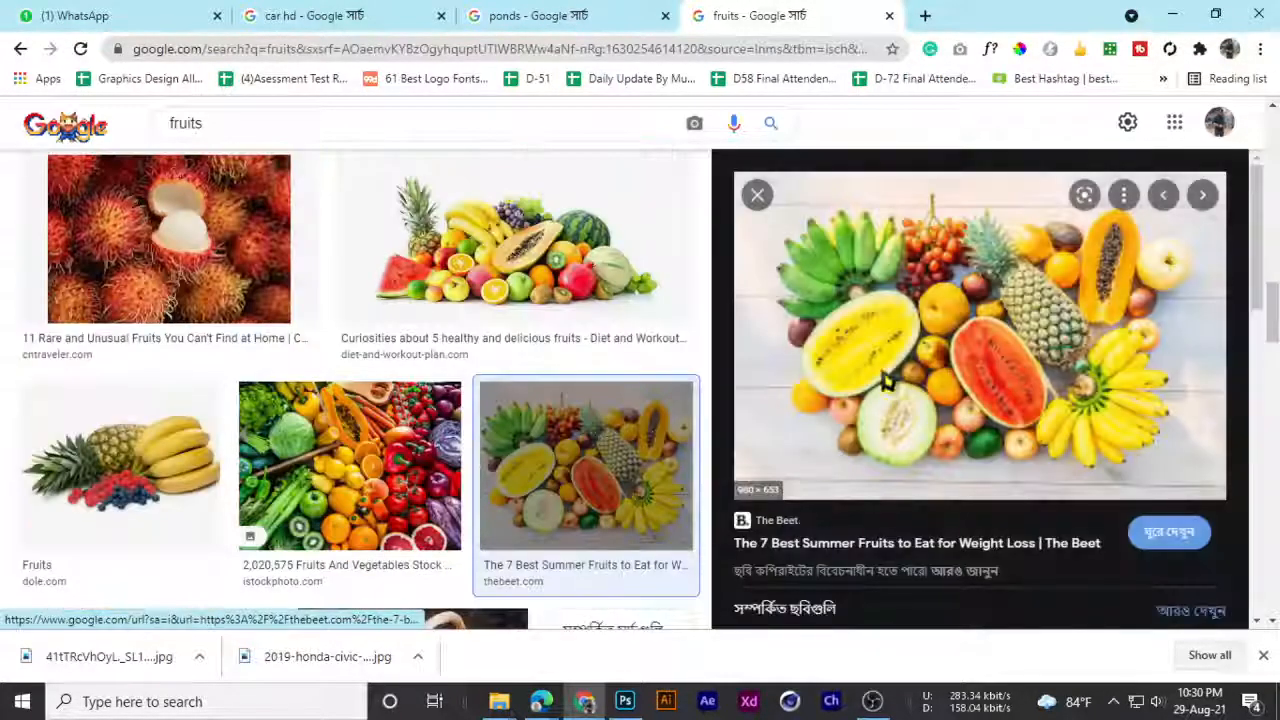
right_click(888, 282)
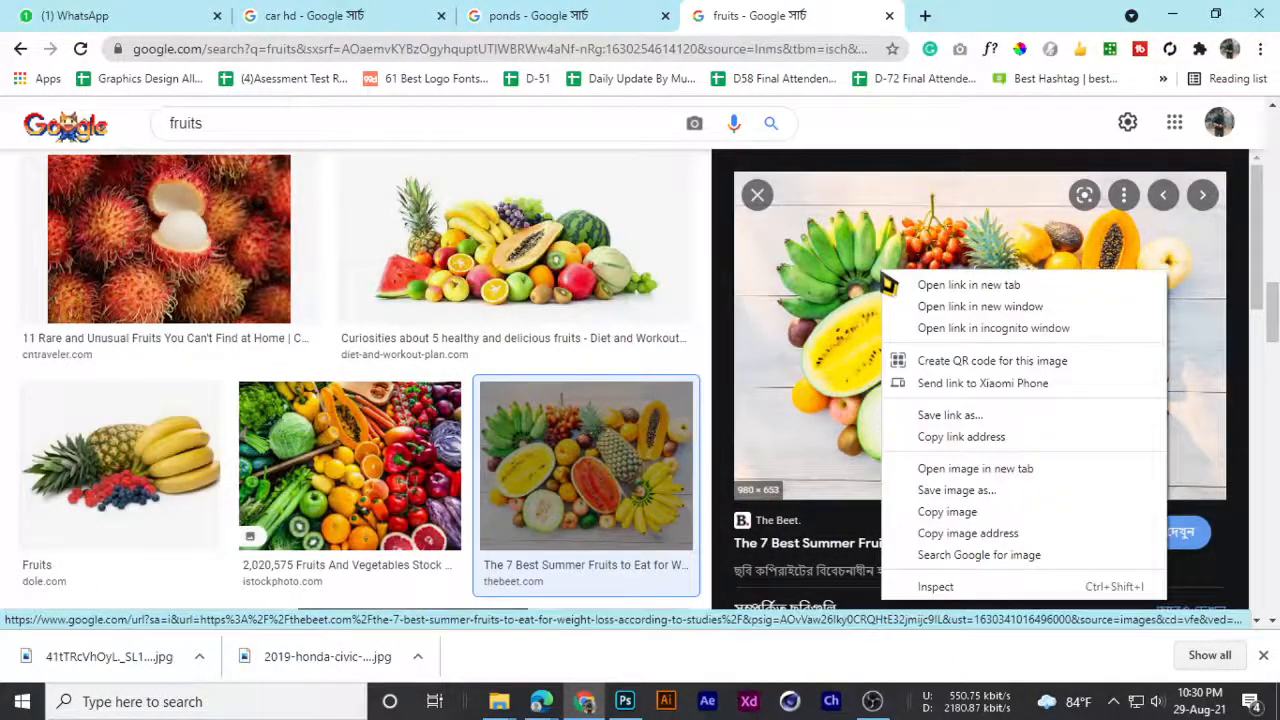
left_click(920, 468)
left_click(1022, 15)
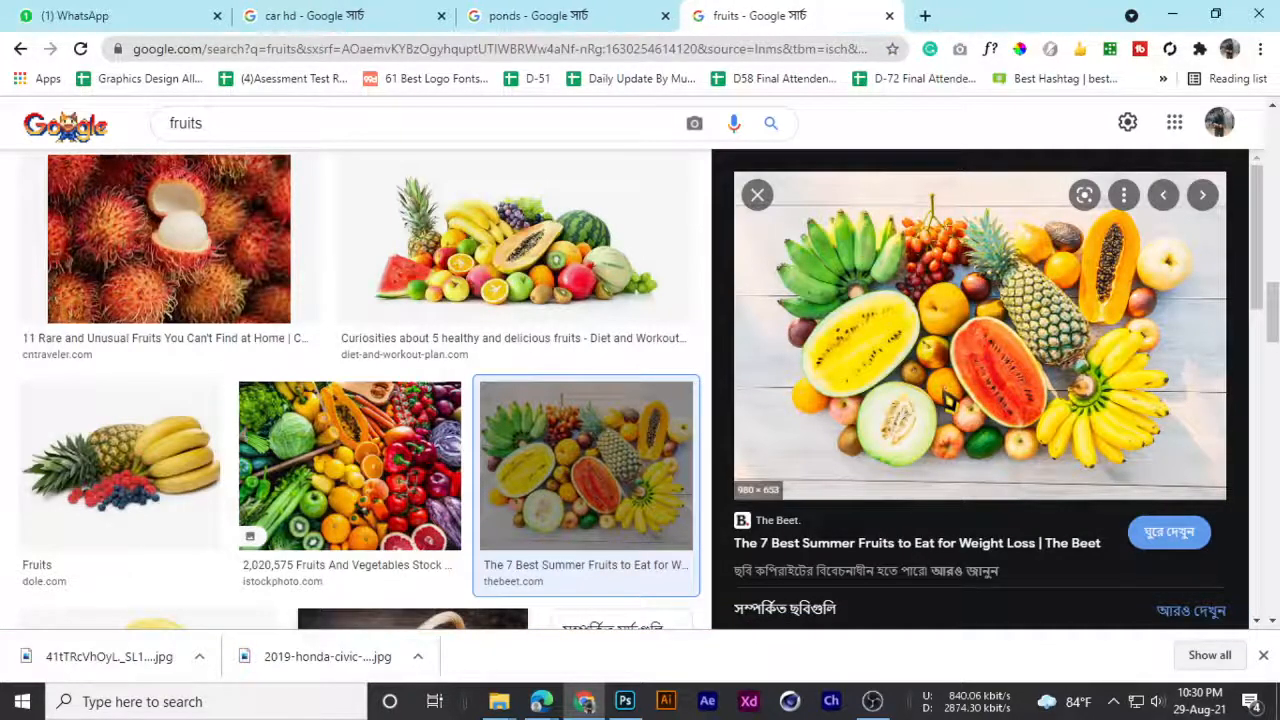
right_click(942, 360)
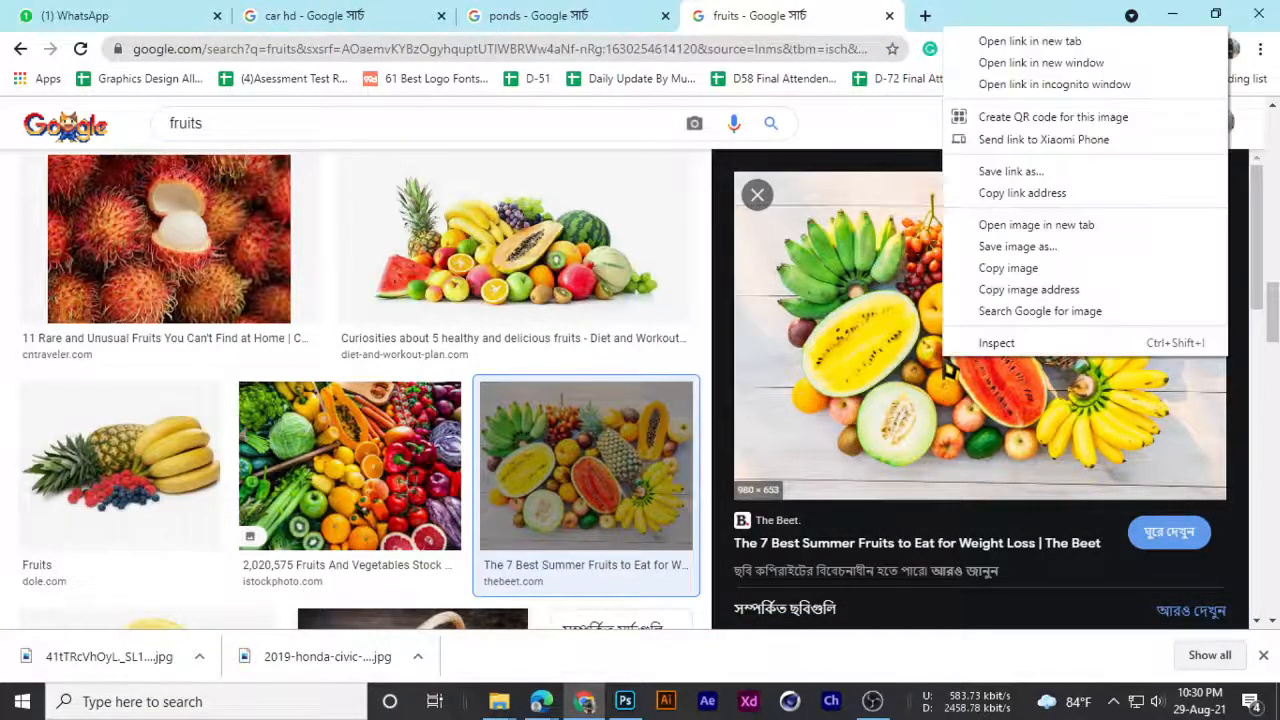
left_click(1006, 262)
- Save the previewed fruit picture to the Desktop as attachment-GettyImages-924608710.jpg
right_click(937, 281)
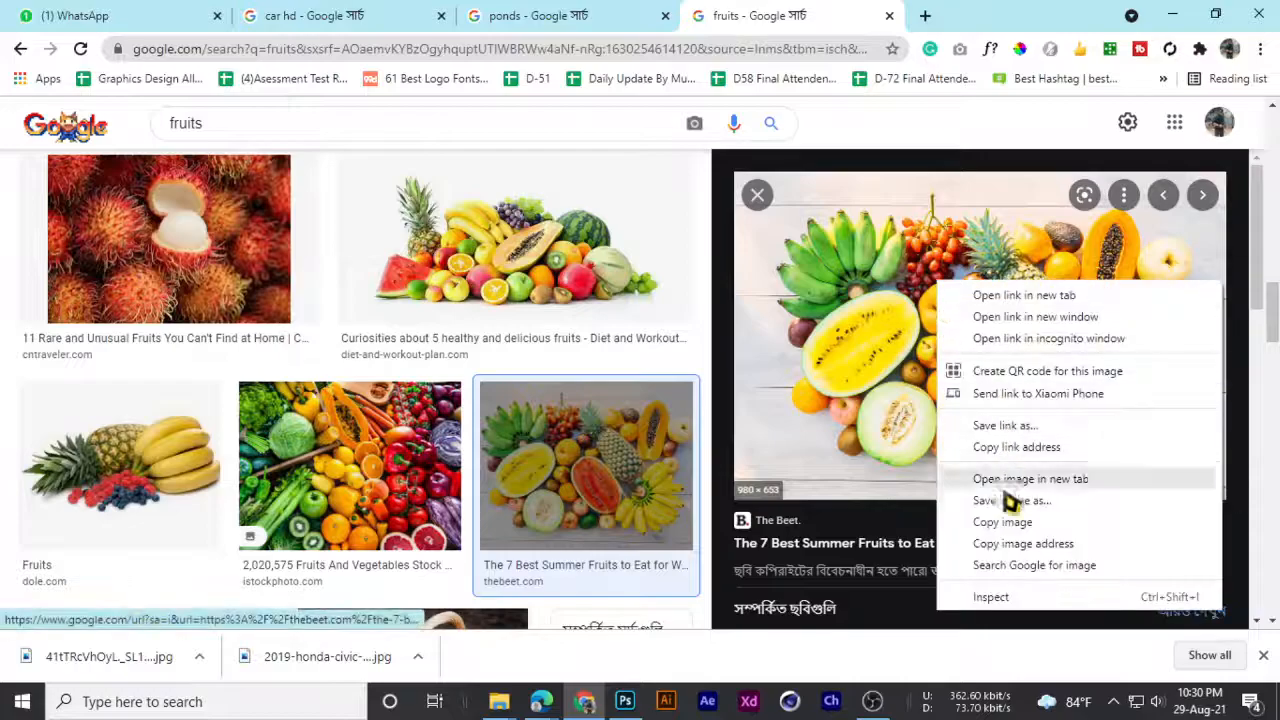
left_click(1005, 500)
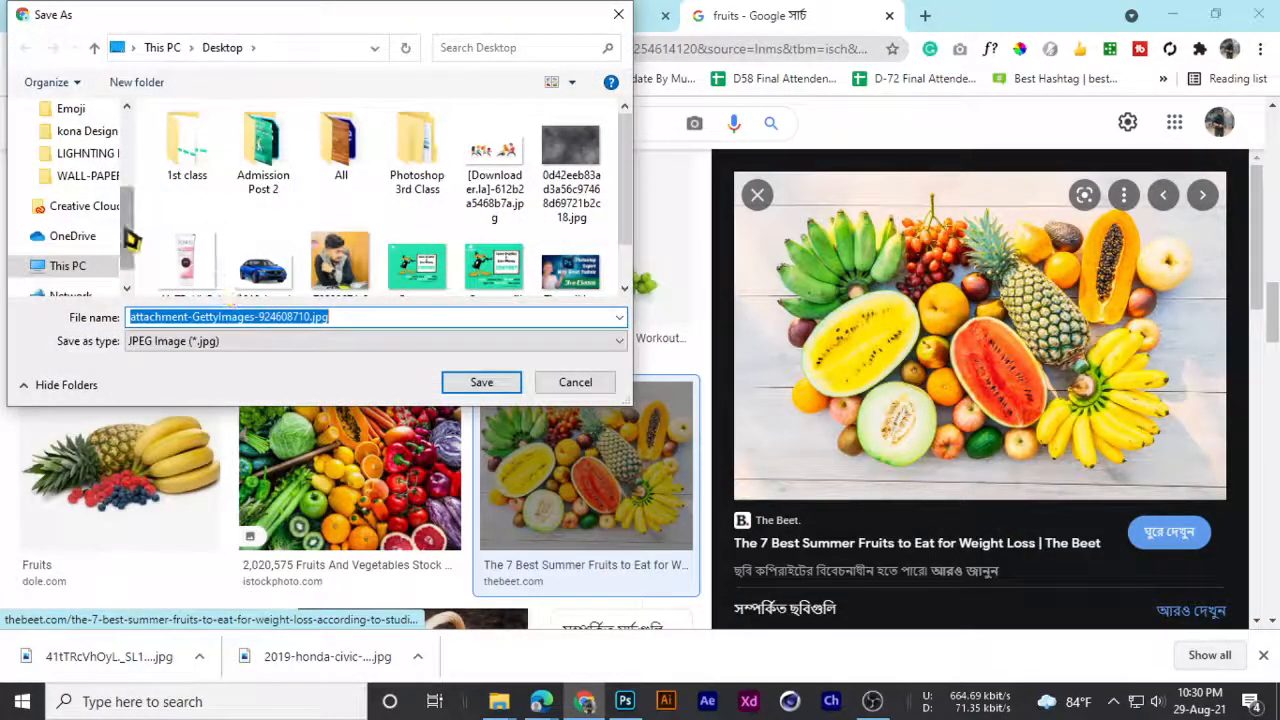
scroll(130, 238, "up", 5)
left_click(30, 172)
left_click(480, 385)
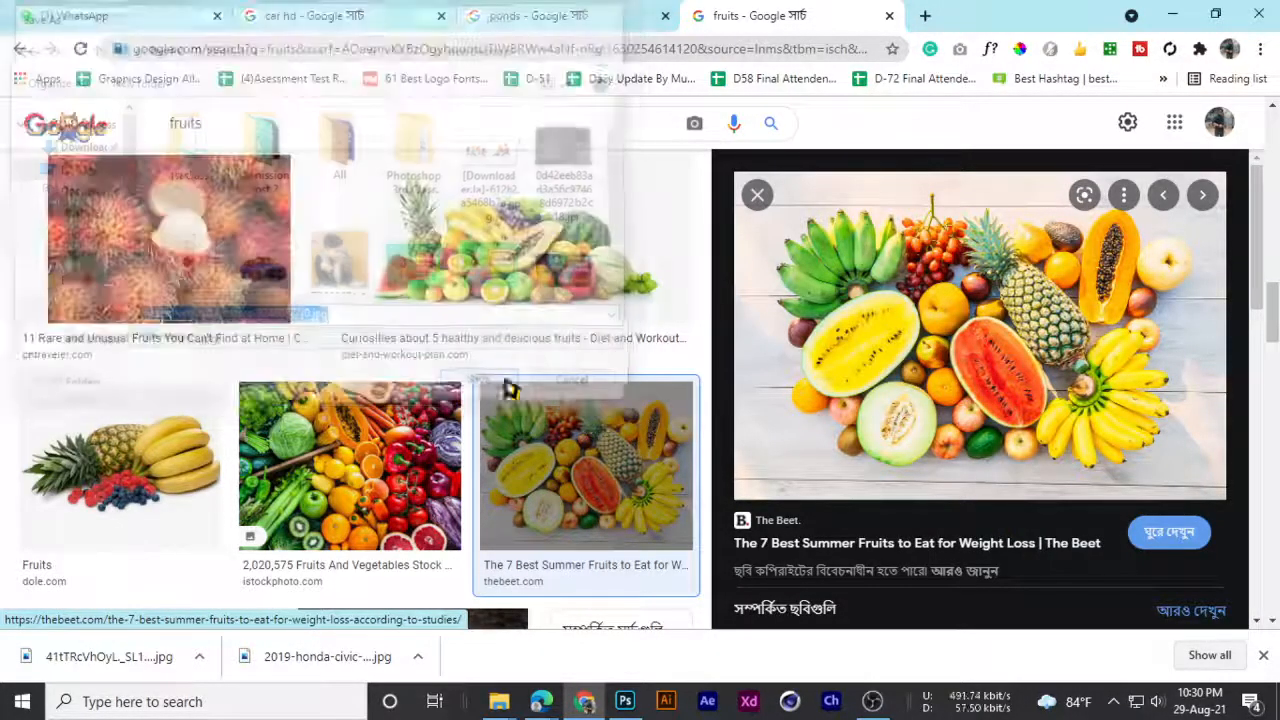
- Place the saved fruit picture from the desktop onto the orange Photoshop canvas, over the two facewash pictures
left_click(1173, 15)
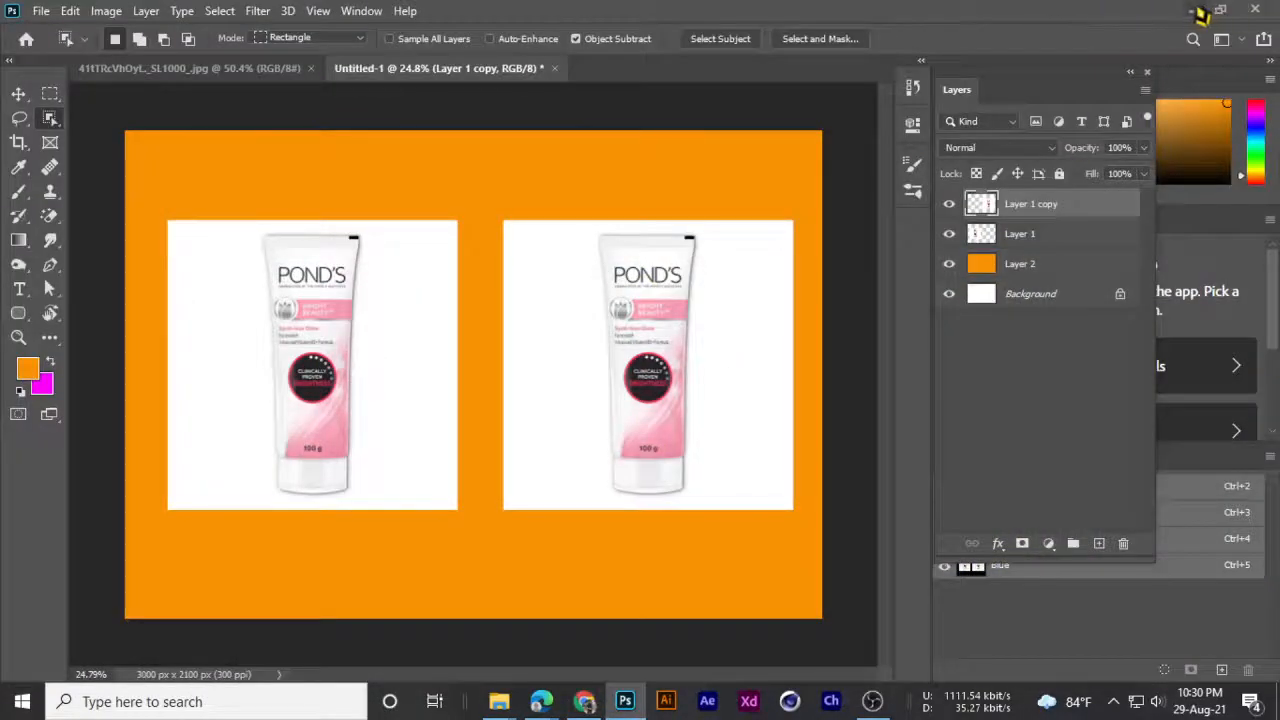
left_click(1200, 12)
left_click_drag(245, 150, 691, 509)
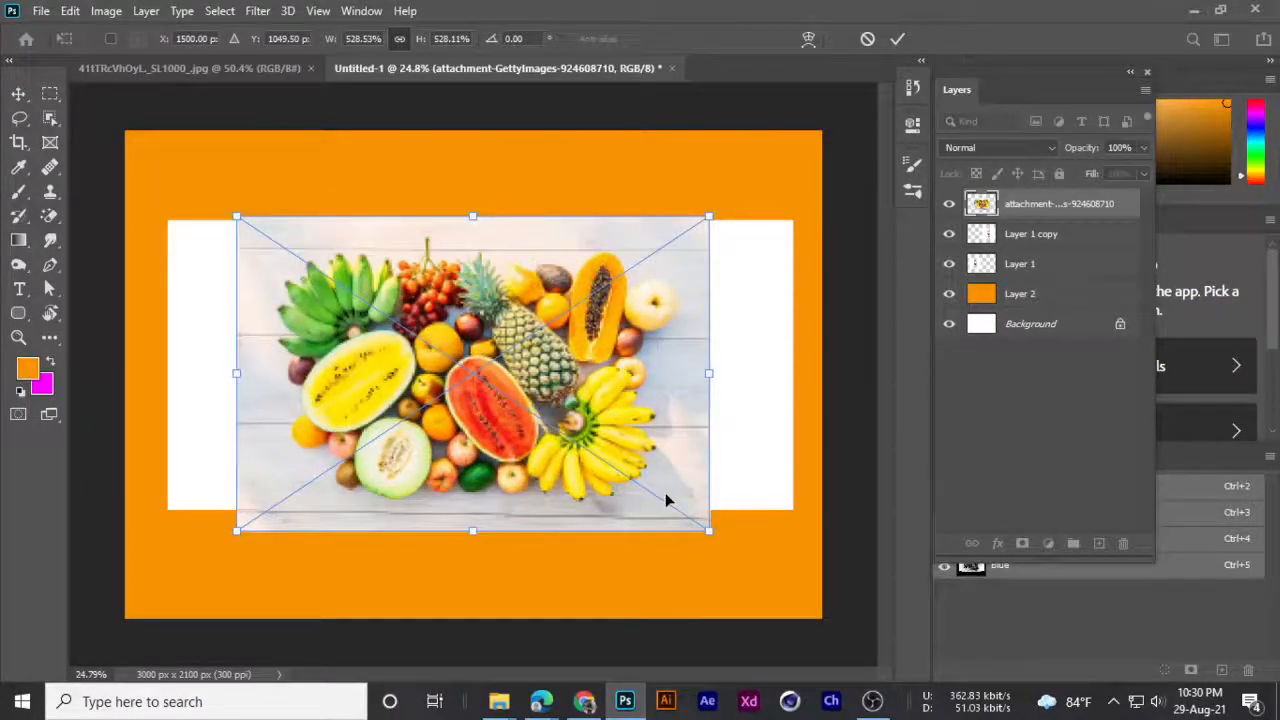
key("Return")
- Shift the fruit picture slightly right and up with the Move tool, and toggle its layer's visibility off and on
key("w")
left_click(18, 93)
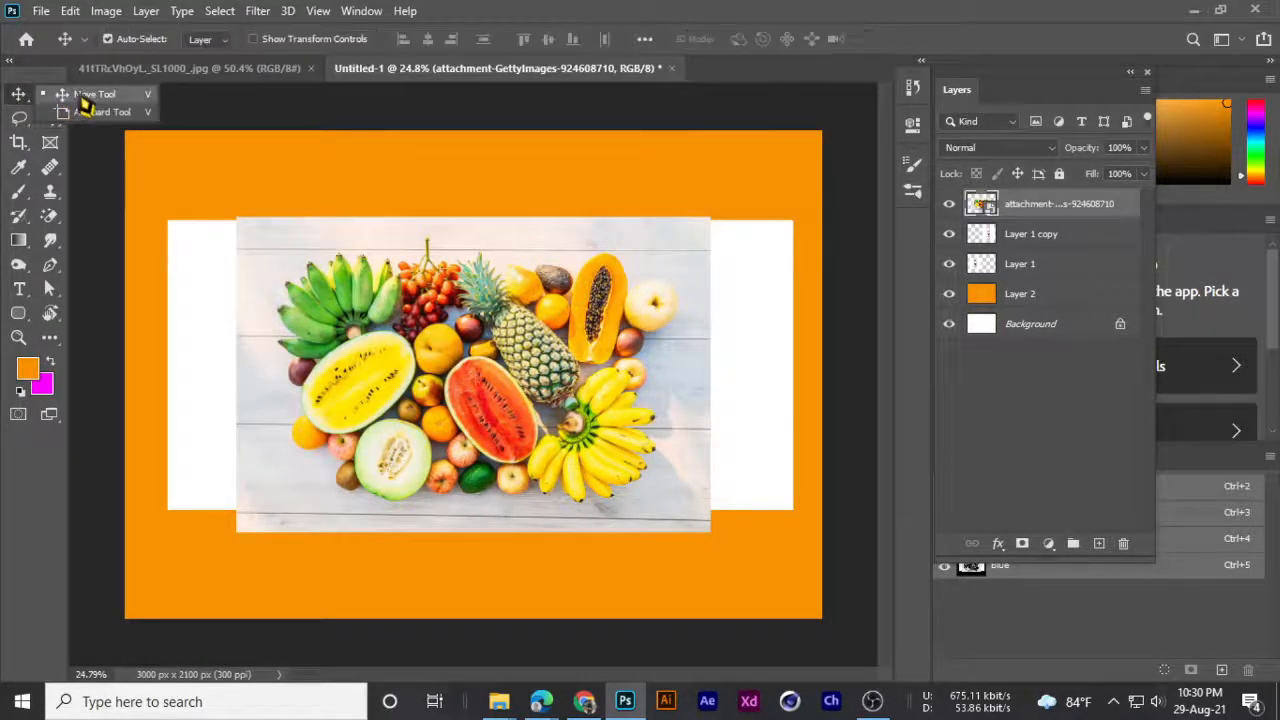
scroll(450, 400, "up", 1)
left_click_drag(450, 400, 478, 383)
scroll(478, 383, "up", 2)
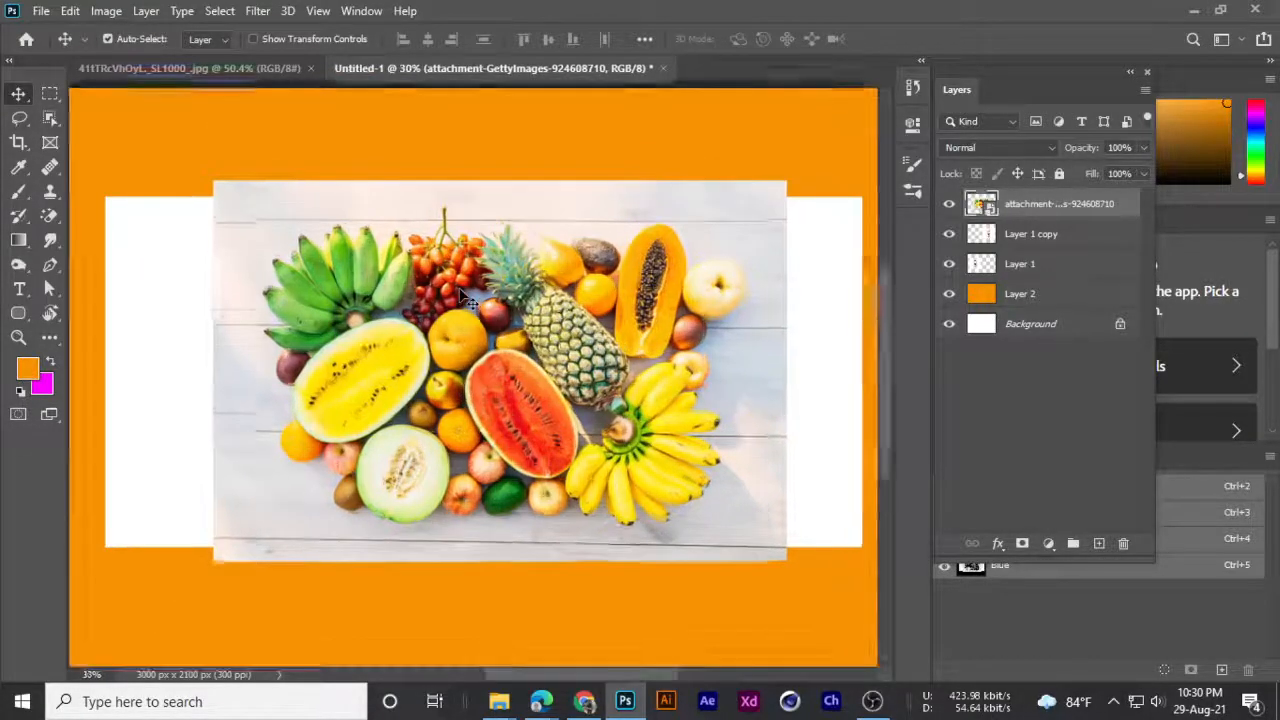
left_click(950, 204)
left_click(950, 204)
left_click(950, 204)
left_click(950, 204)
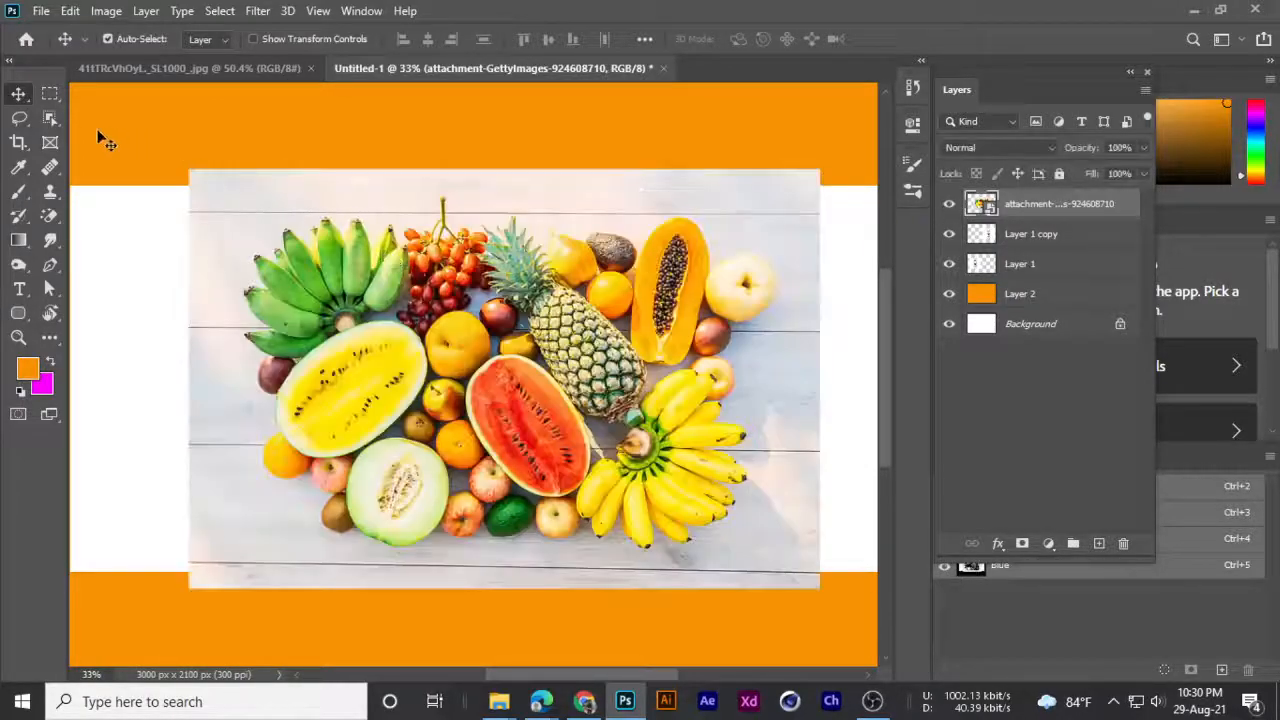
- Activate the Object Selection tool with Sample All Layers enabled, run Select Subject on the fruit picture and inspect the selection edges
left_click(50, 118)
left_click(103, 126)
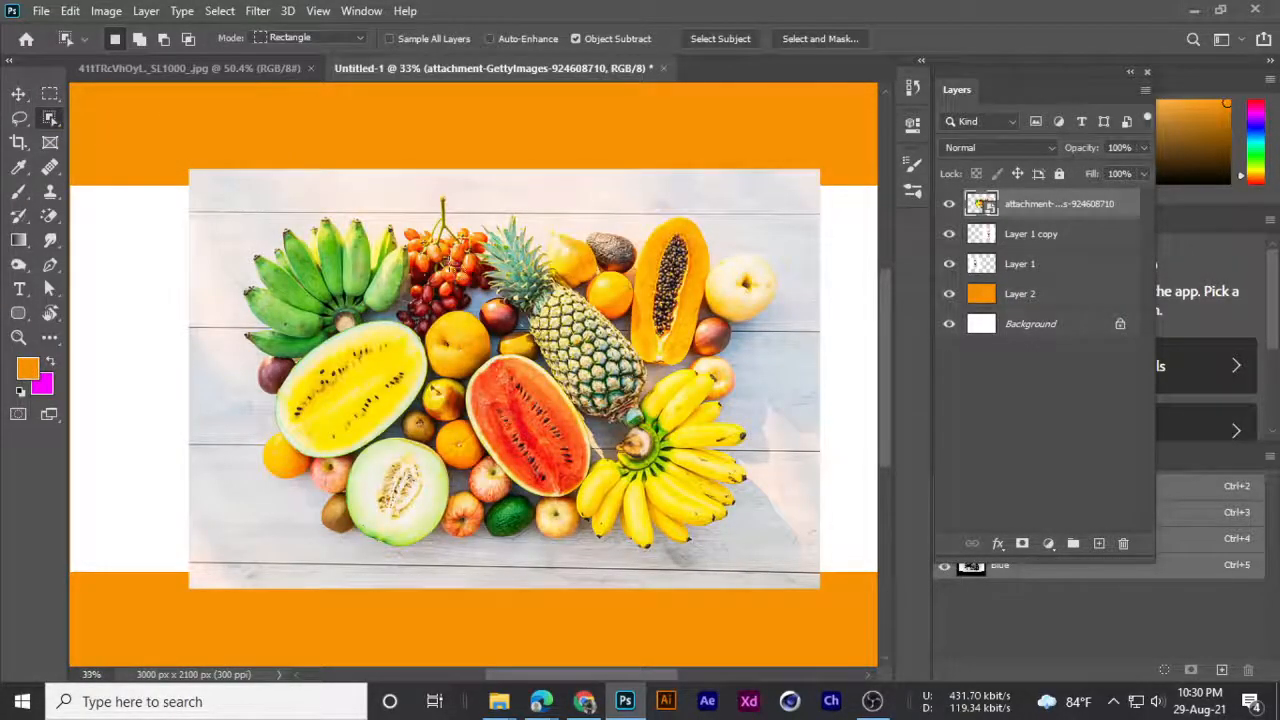
scroll(452, 268, "down", 1)
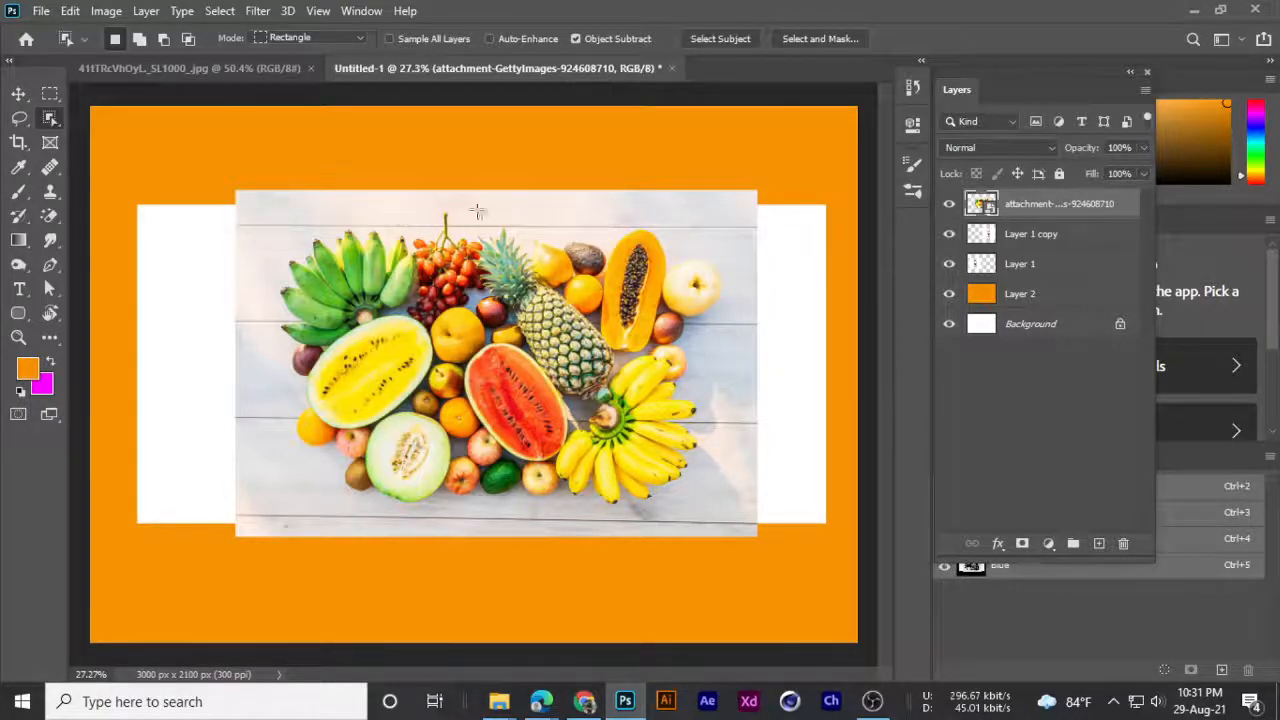
right_click(54, 120)
left_click(101, 118)
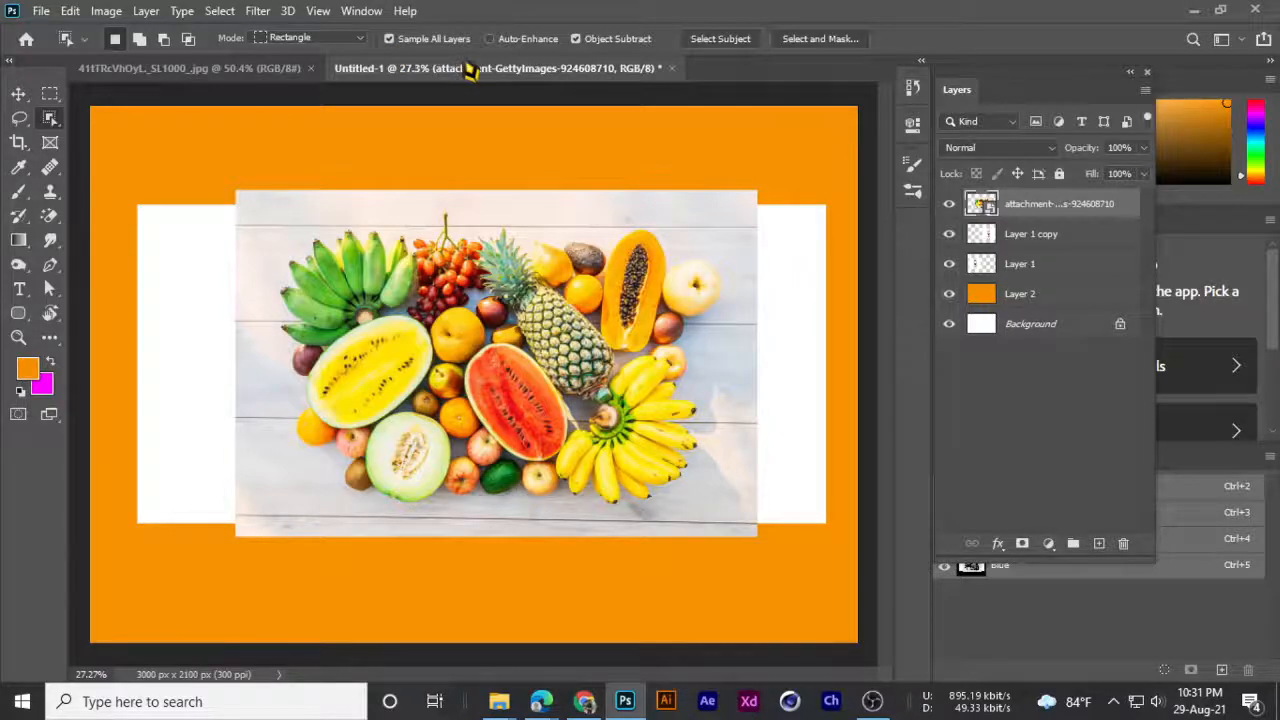
left_click(726, 46)
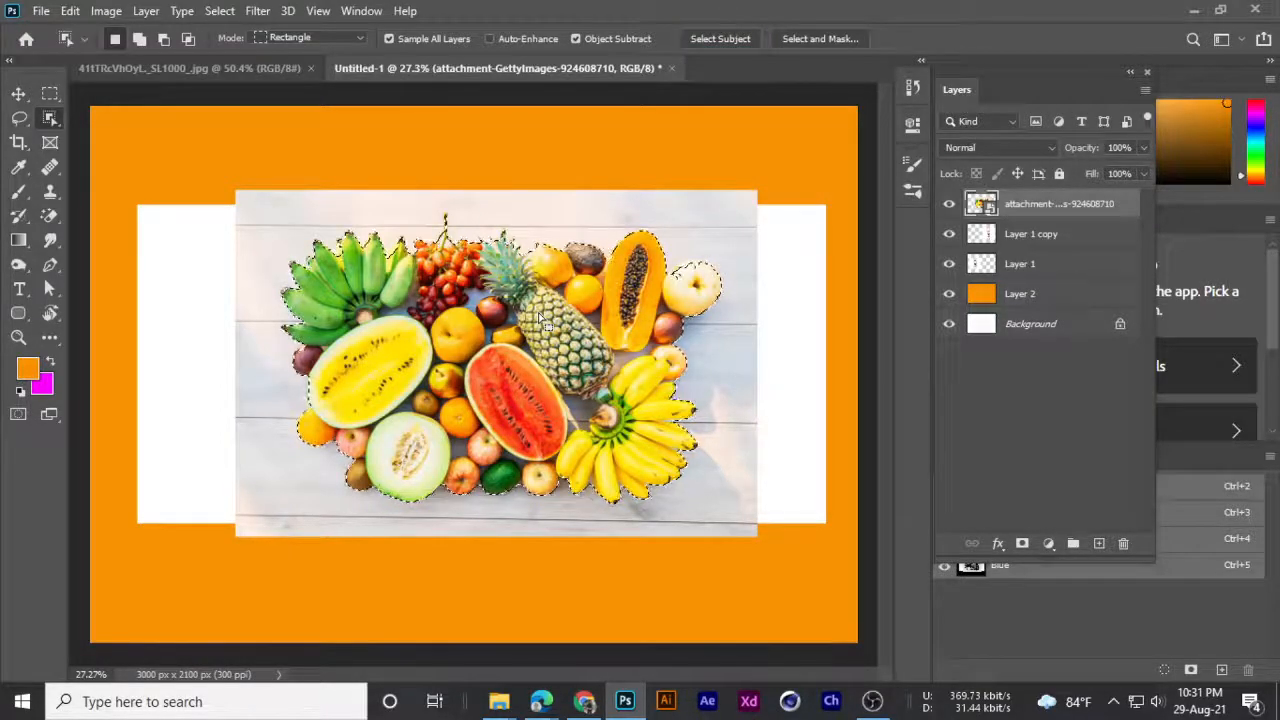
scroll(540, 315, "up", 3)
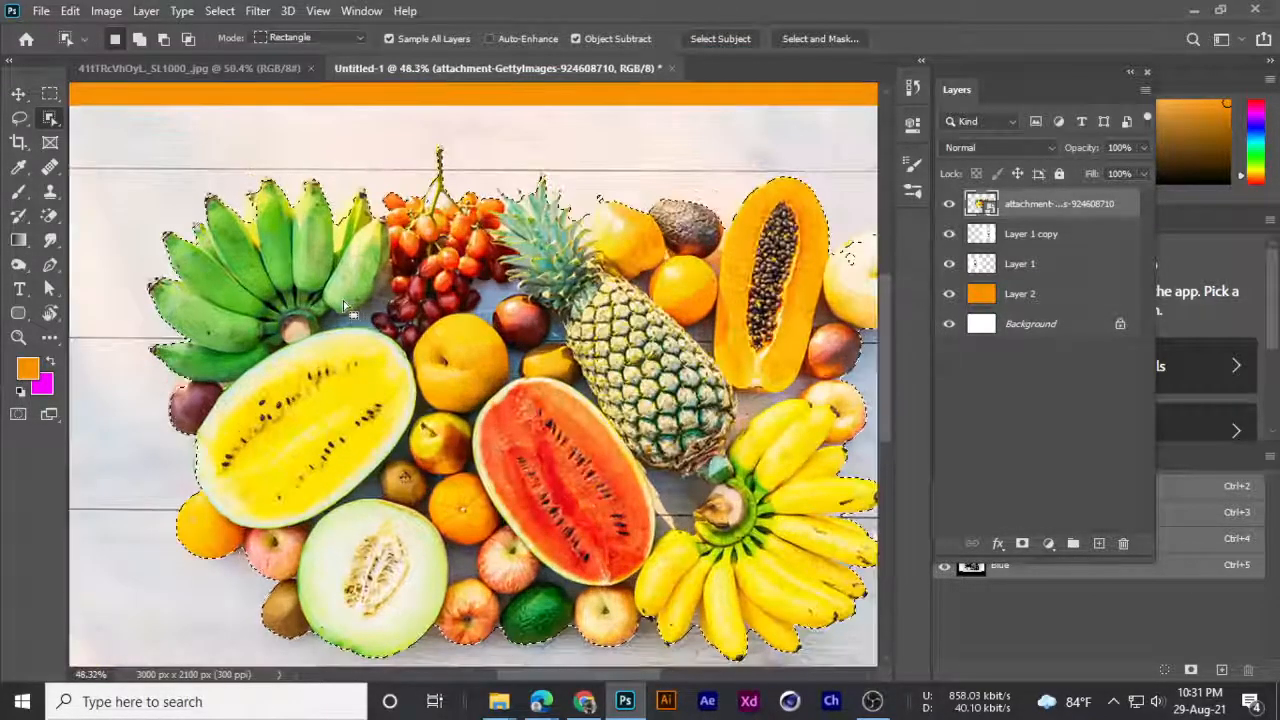
scroll(228, 286, "down", 2)
scroll(228, 282, "up", 2)
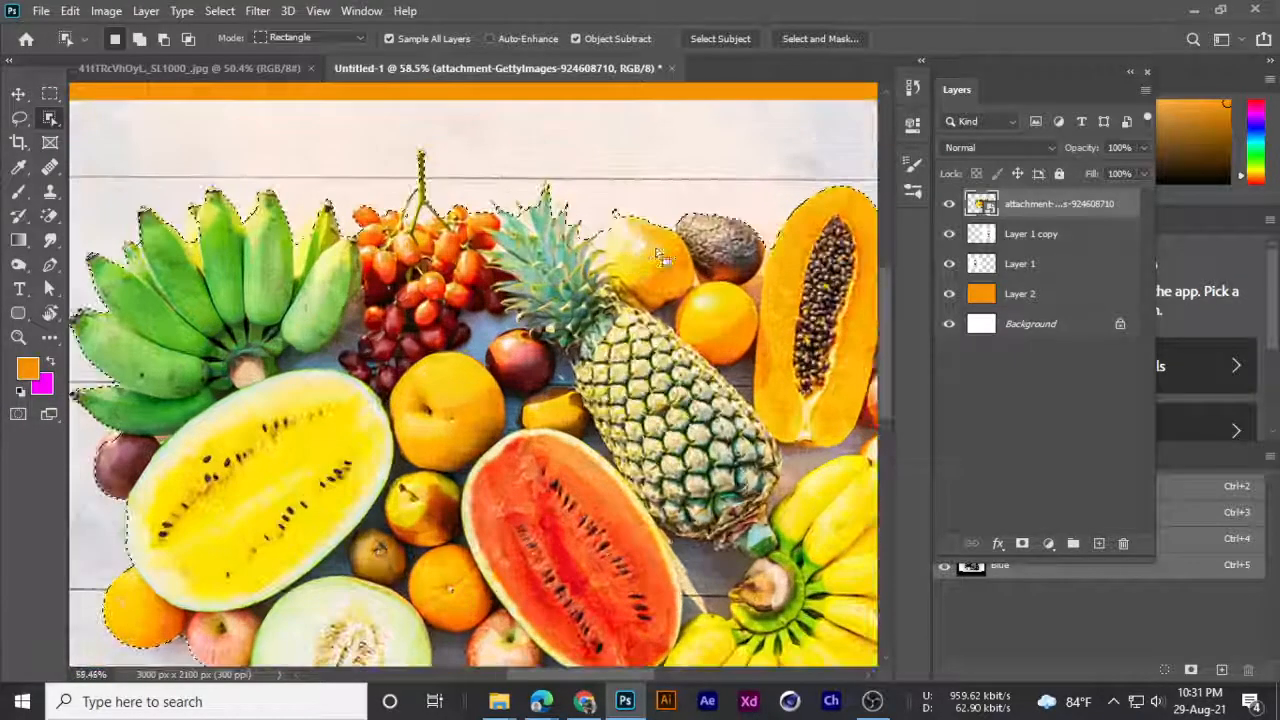
- Examine the selection outline around the fruits, checking the edges near the bananas, grapes and pineapple
scroll(758, 290, "down", 3)
scroll(758, 290, "down", 2)
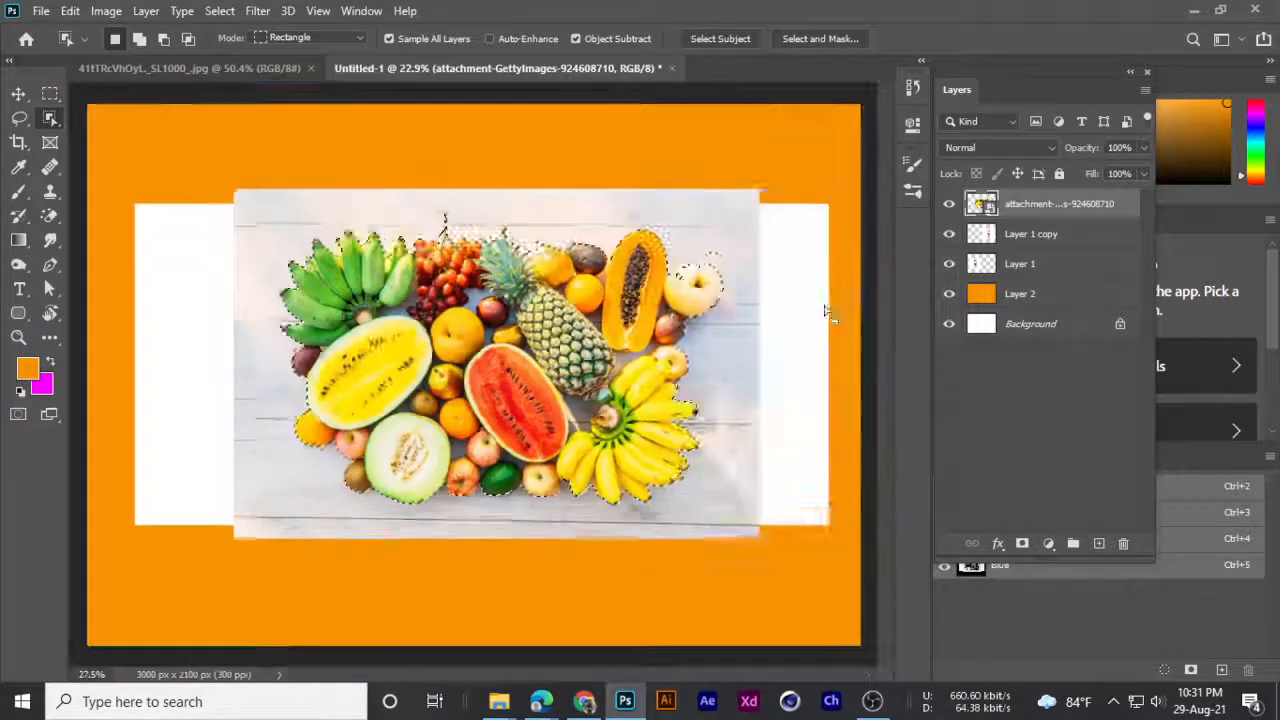
scroll(678, 383, "up", 1)
scroll(678, 383, "up", 1)
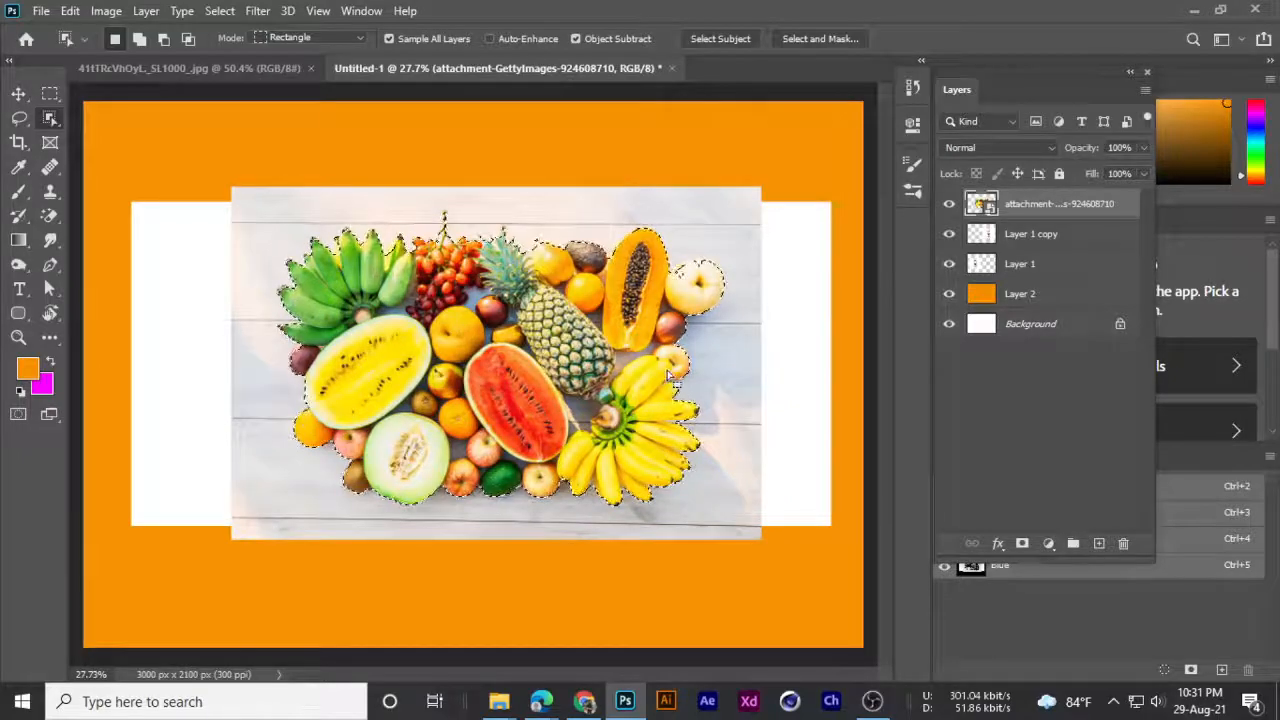
scroll(452, 400, "up", 2)
scroll(437, 365, "down", 1)
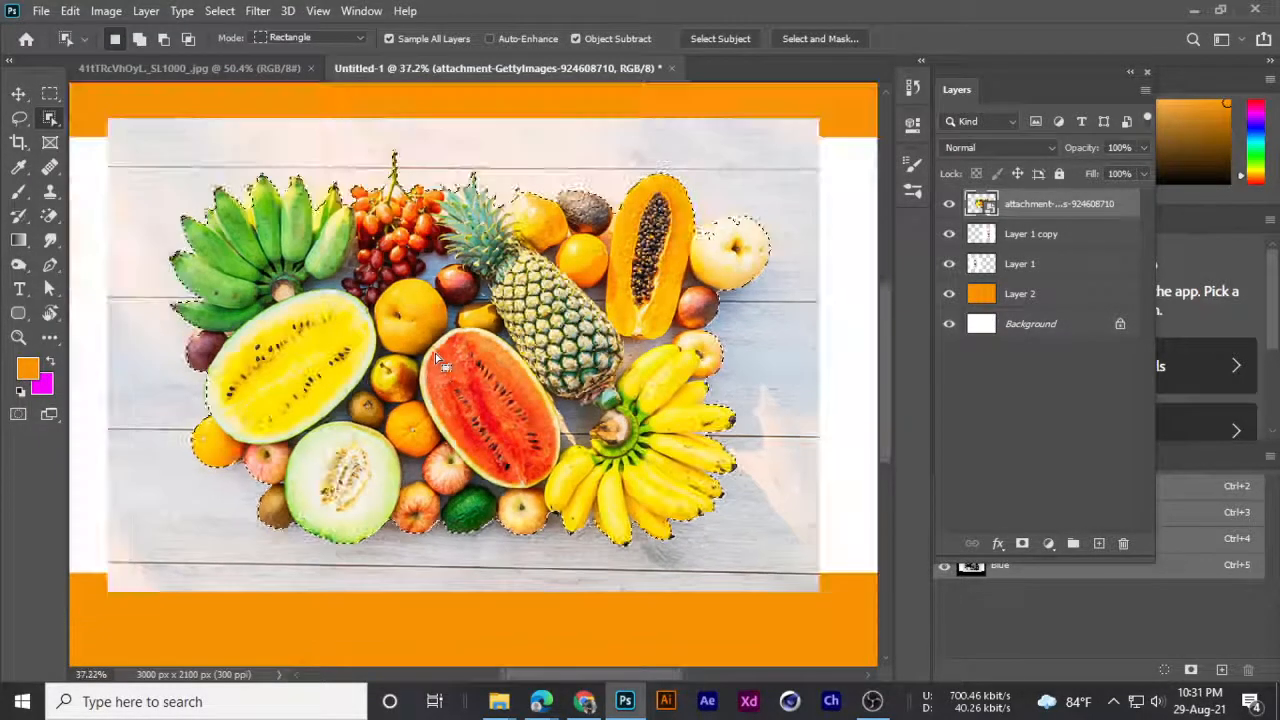
scroll(760, 255, "up", 2)
scroll(758, 255, "up", 5)
scroll(714, 271, "down", 4)
scroll(714, 285, "down", 3)
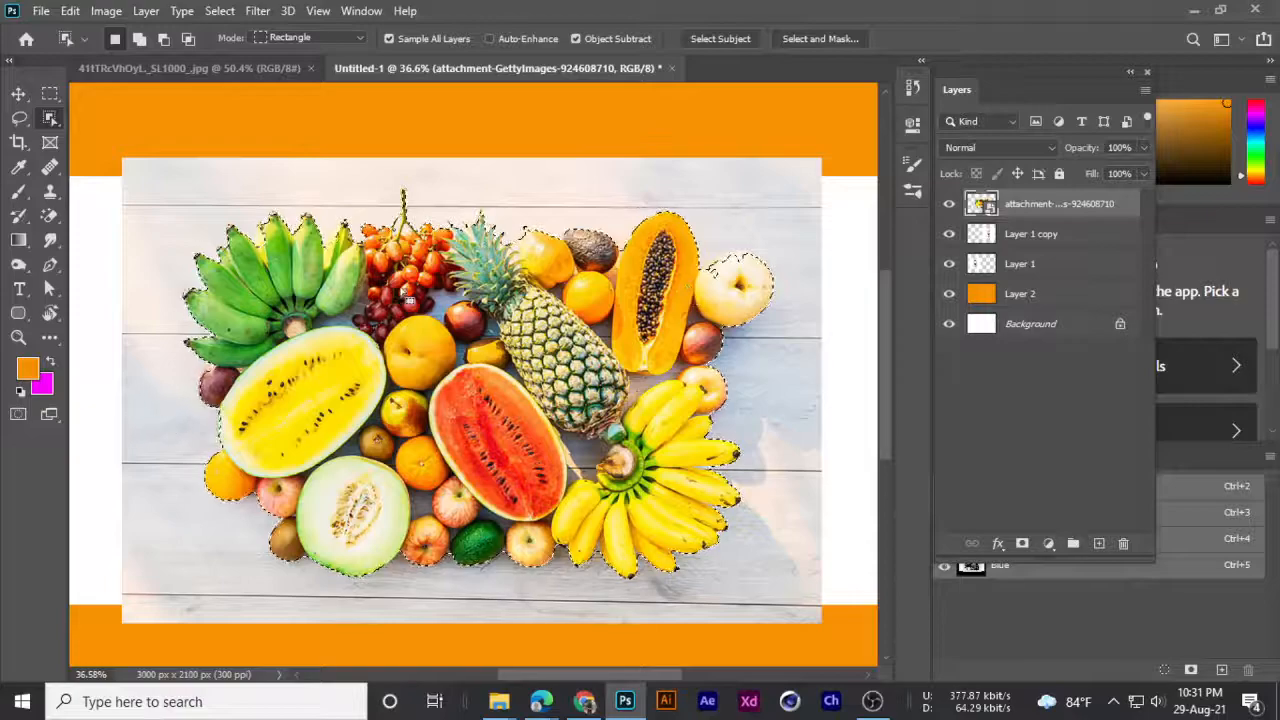
scroll(430, 272, "up", 2)
scroll(430, 272, "down", 1)
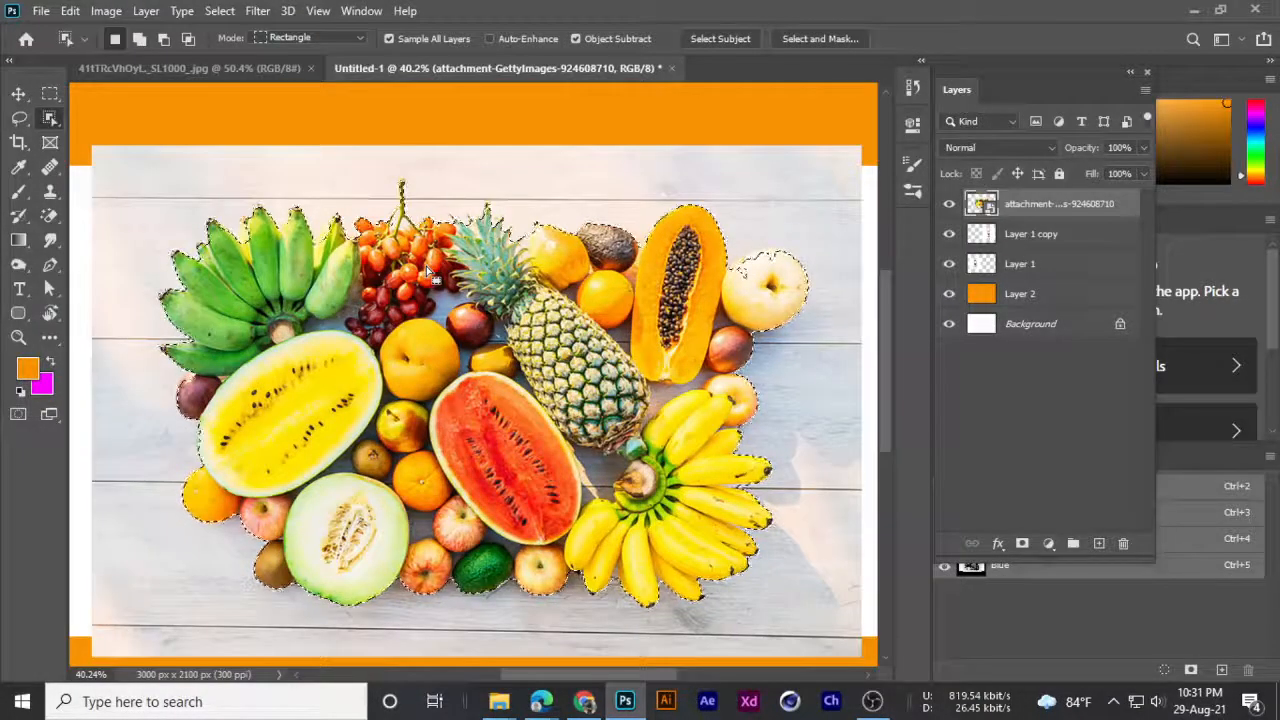
scroll(430, 272, "down", 2)
- Show the selection tool group, keep the Object Selection tool active and review the fruit selection
right_click(55, 122)
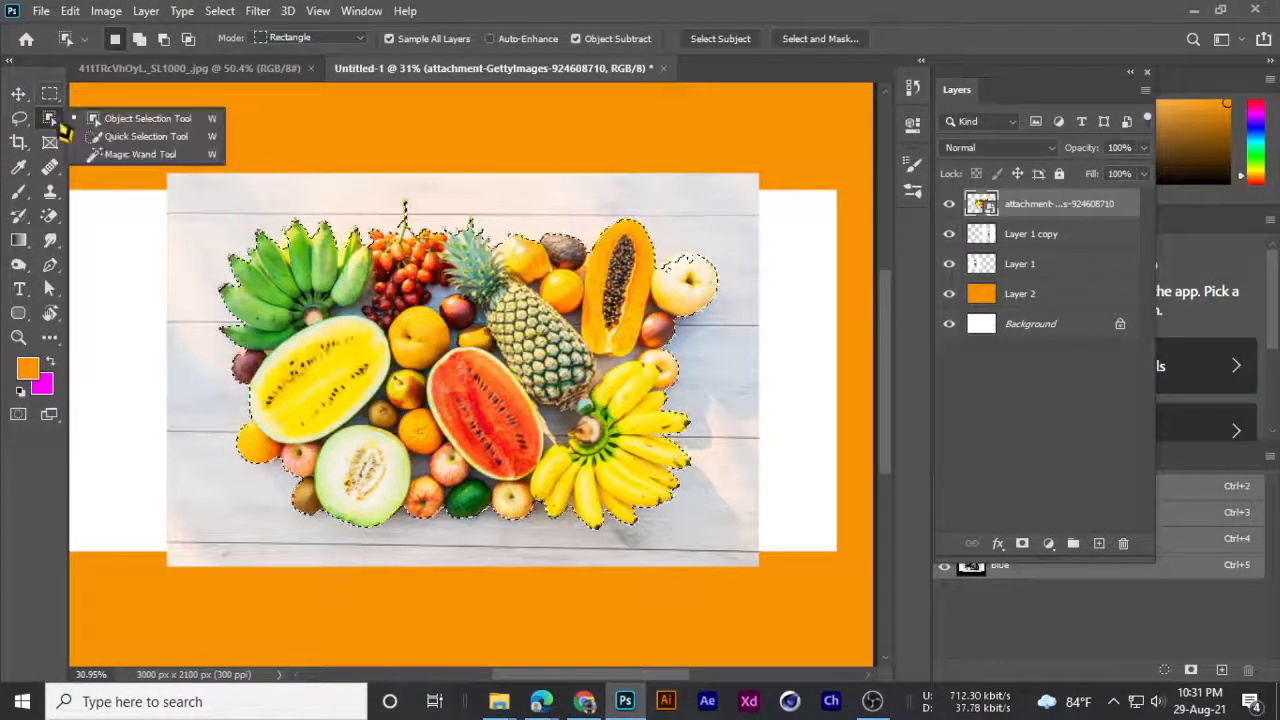
left_click(121, 125)
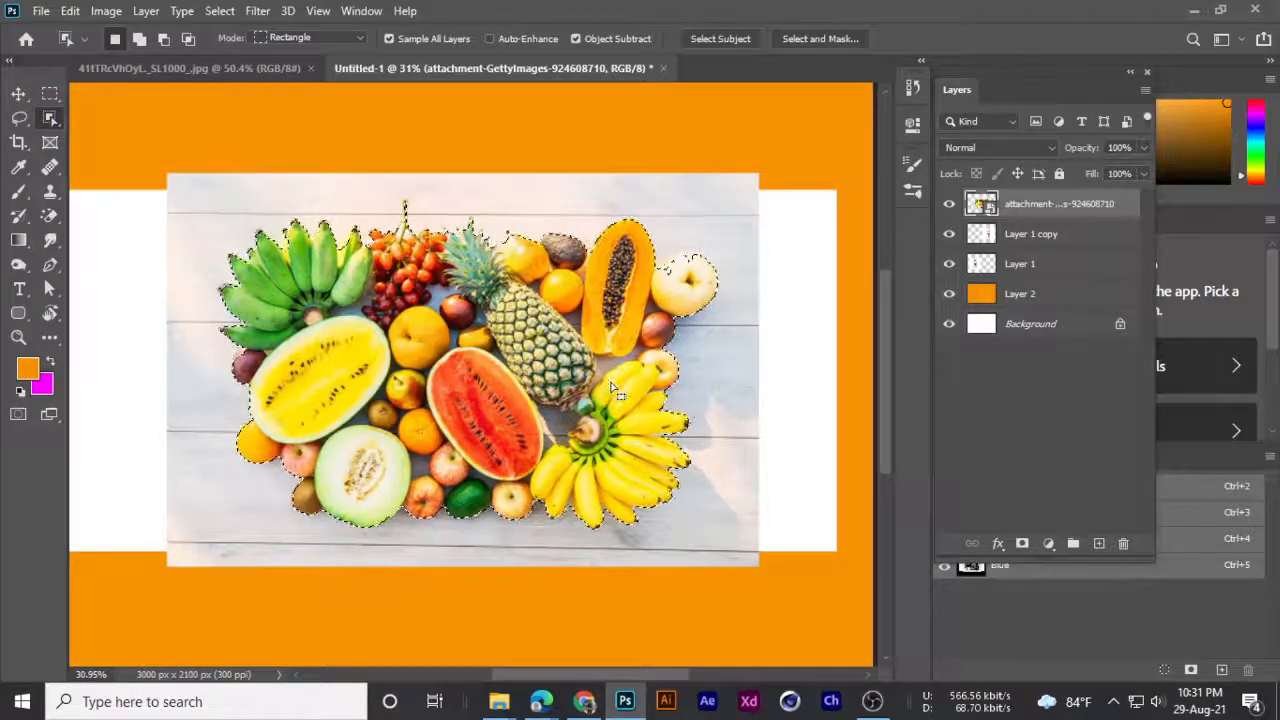
scroll(612, 386, "up", 2)
scroll(605, 380, "down", 4)
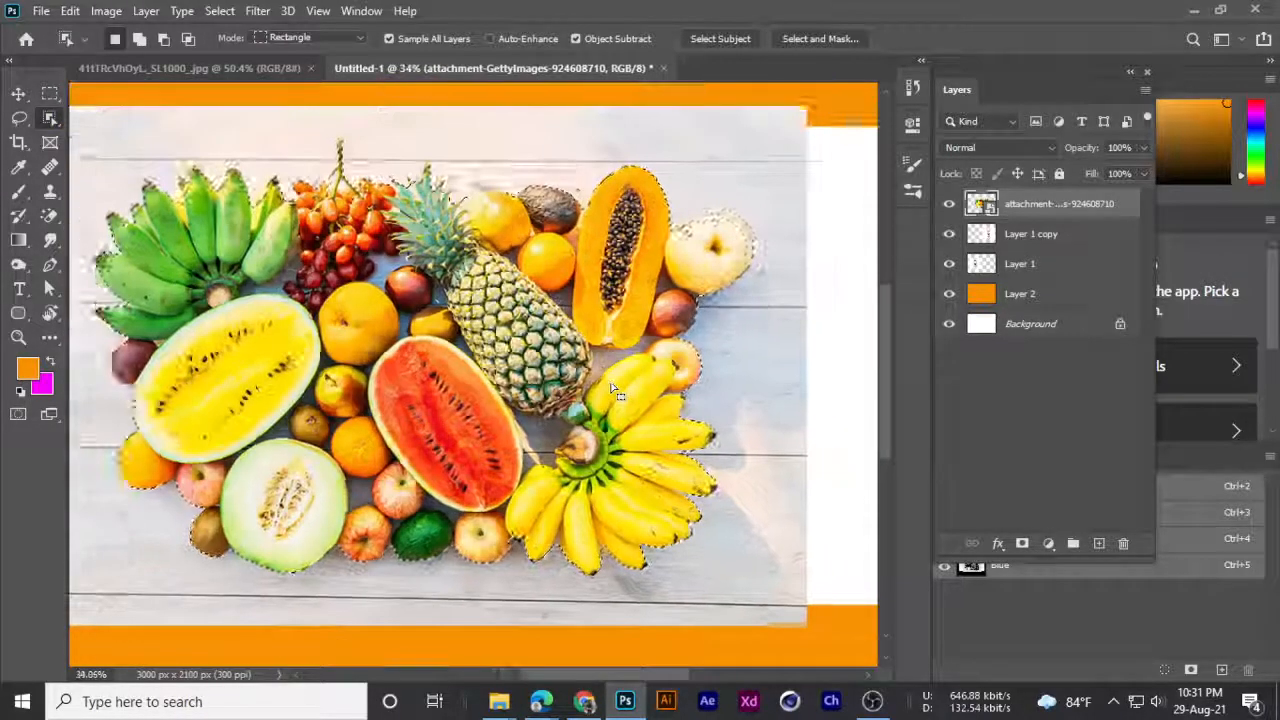
scroll(602, 380, "up", 1)
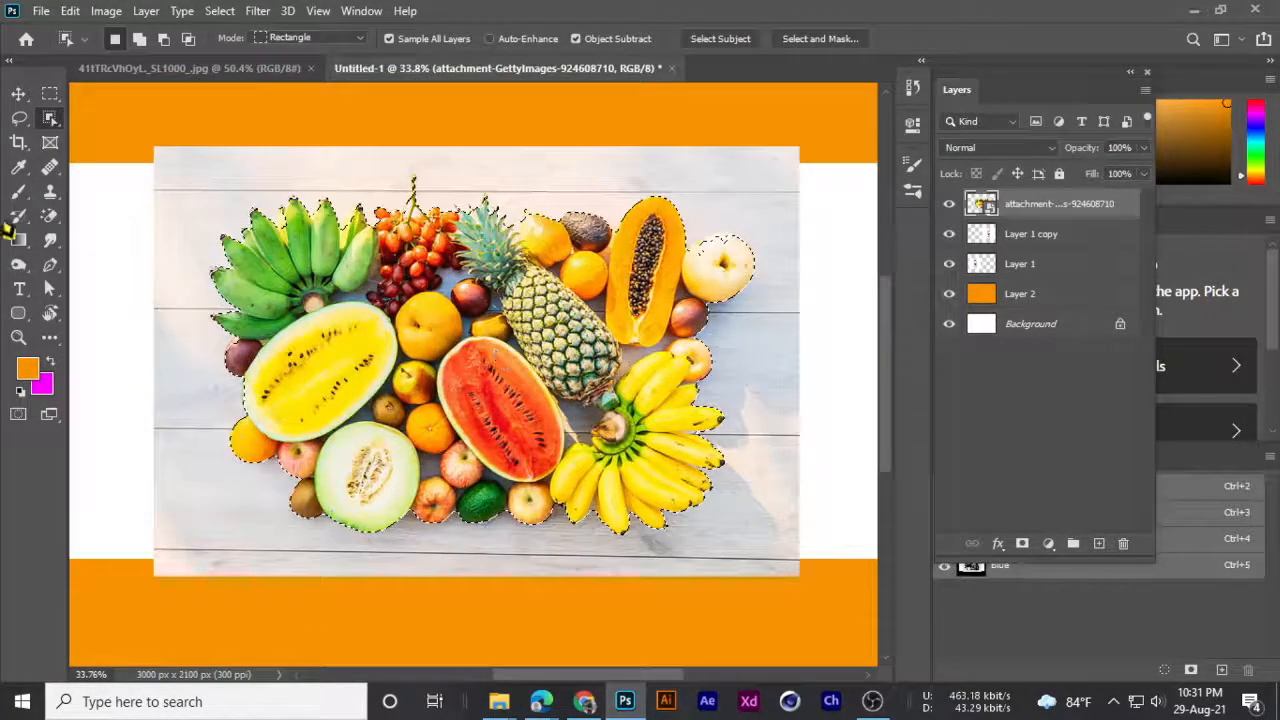
right_click(51, 120)
left_click(100, 122)
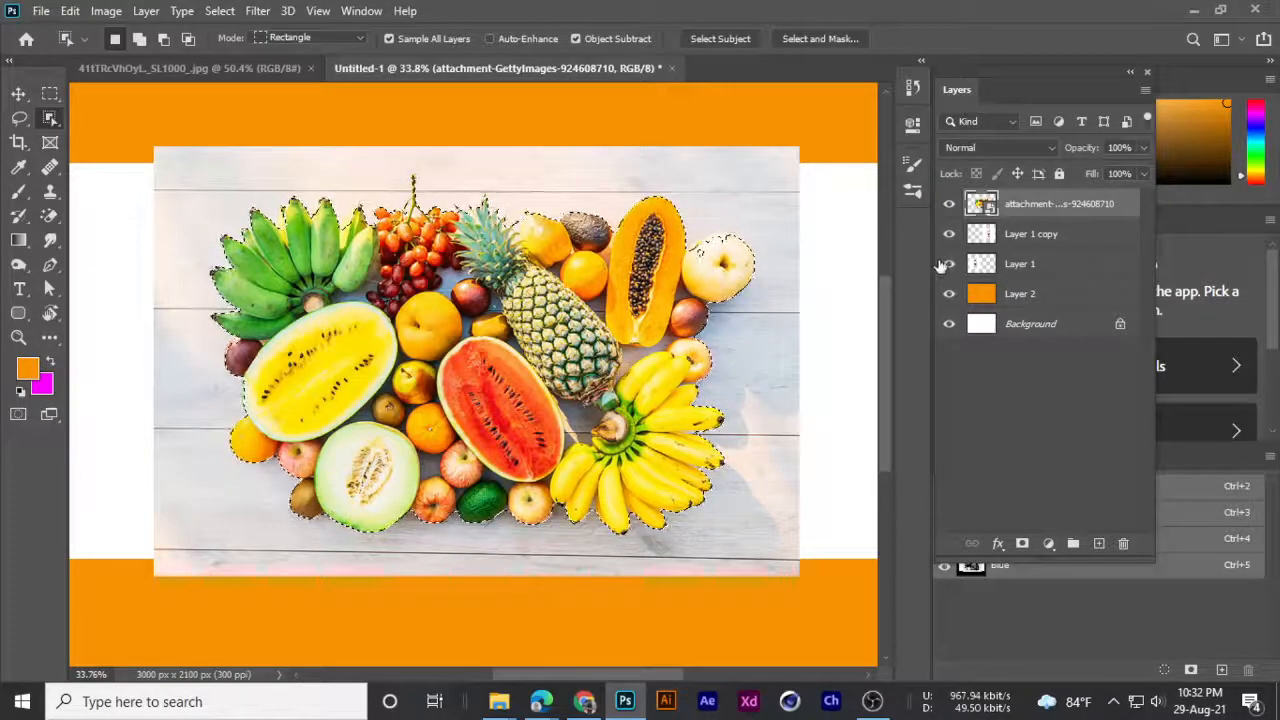
- Copy the selected fruits to a new layer, hide the original fruit picture and move the cutout down and left
key("ctrl+j")
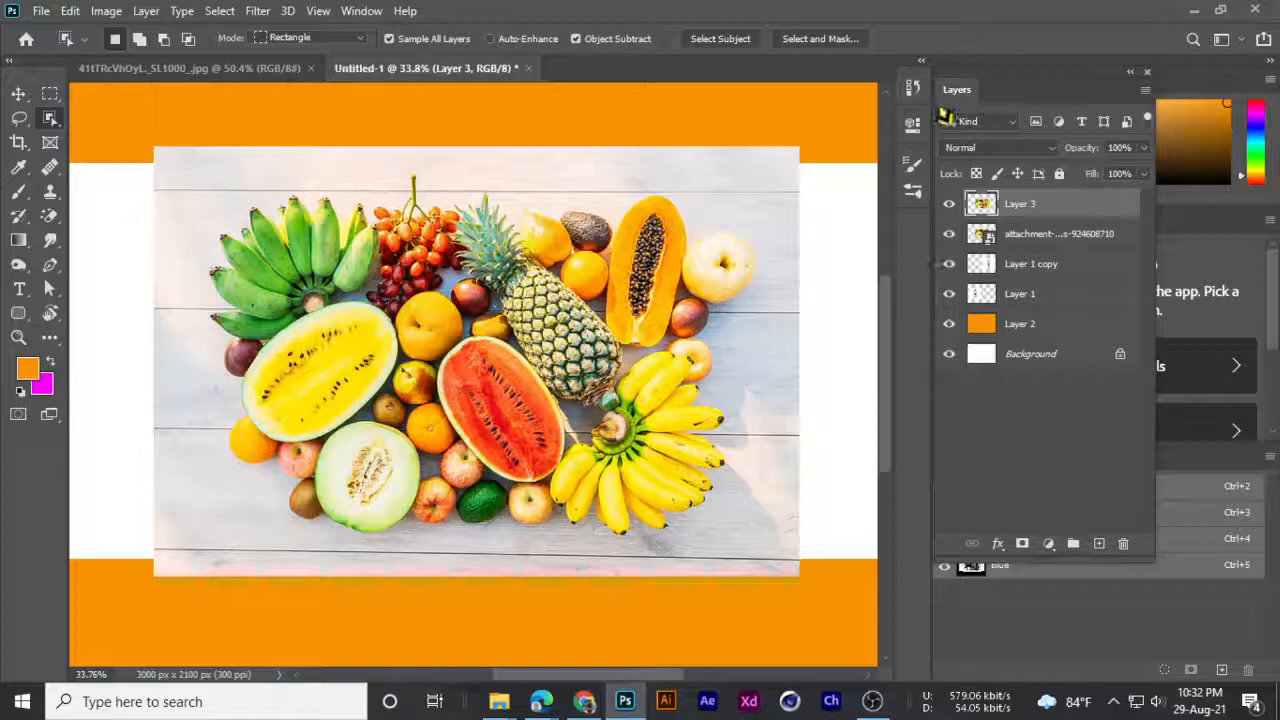
left_click(949, 233)
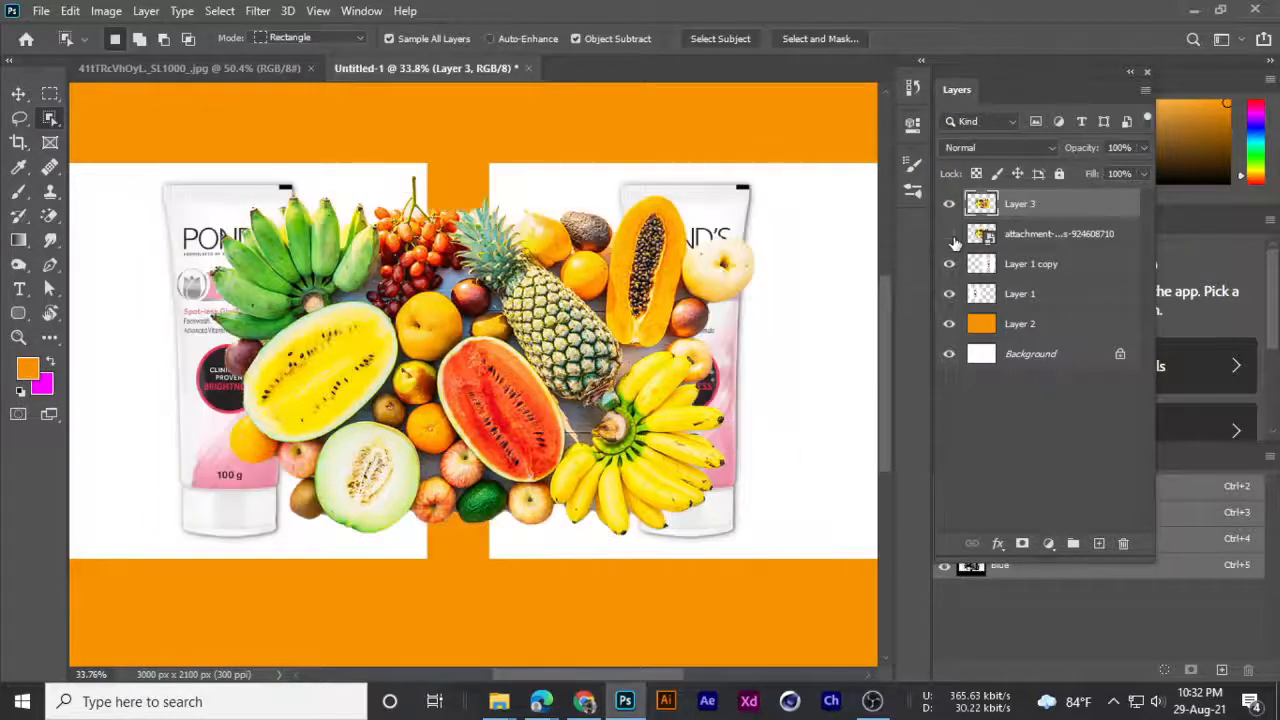
left_click(18, 93)
left_click_drag(521, 540, 448, 446)
scroll(453, 424, "down", 2)
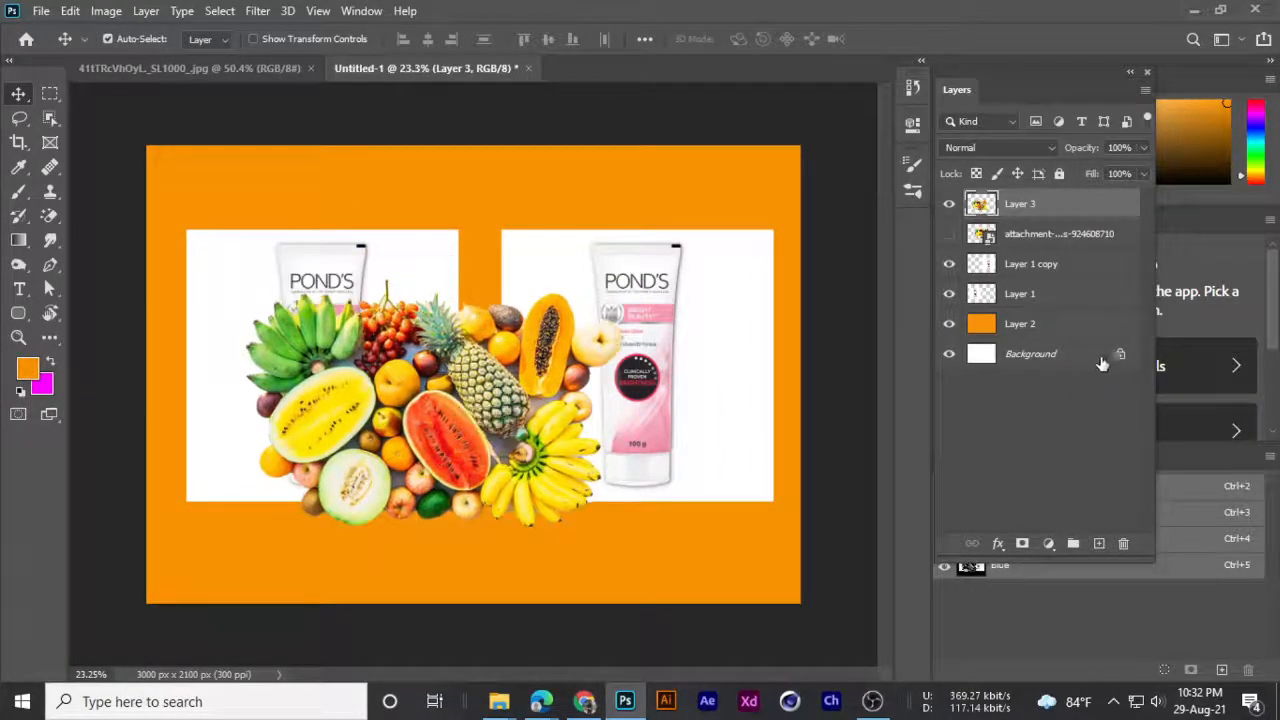
- Fill the orange colour layer, Layer 2, with the magenta background colour behind the fruit cutout
left_click(1051, 330)
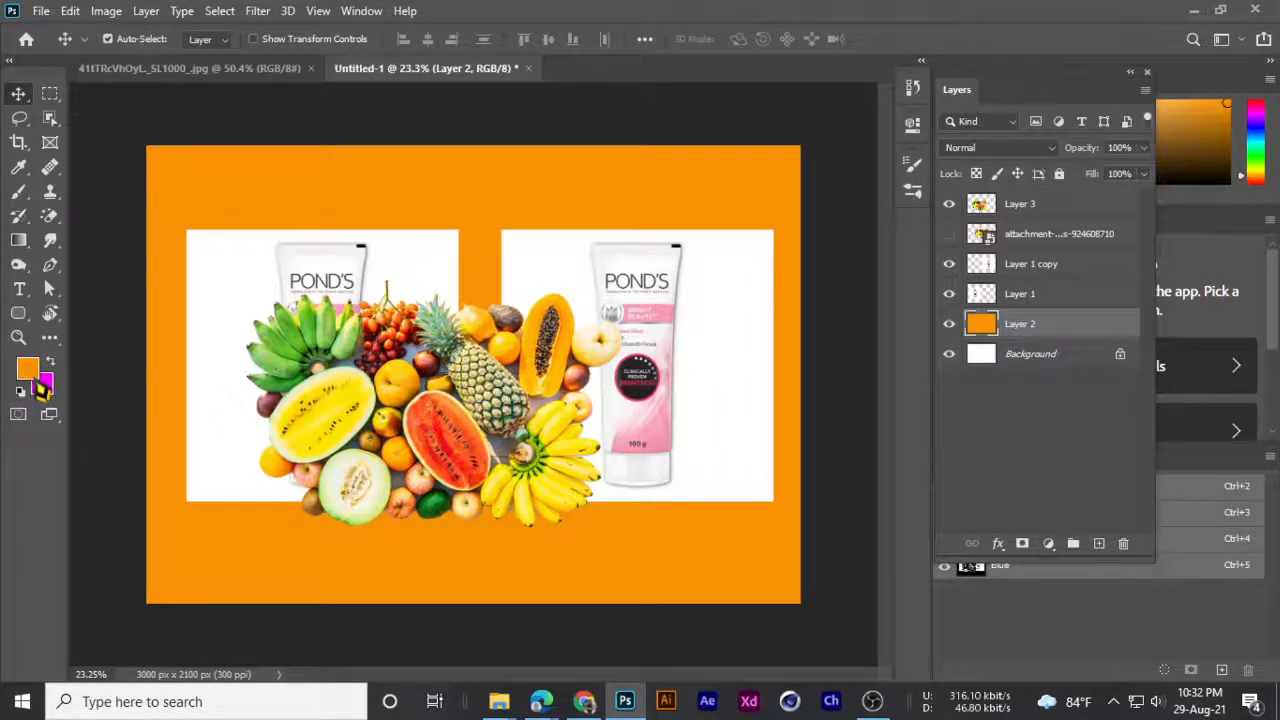
key("ctrl+BackSpace")
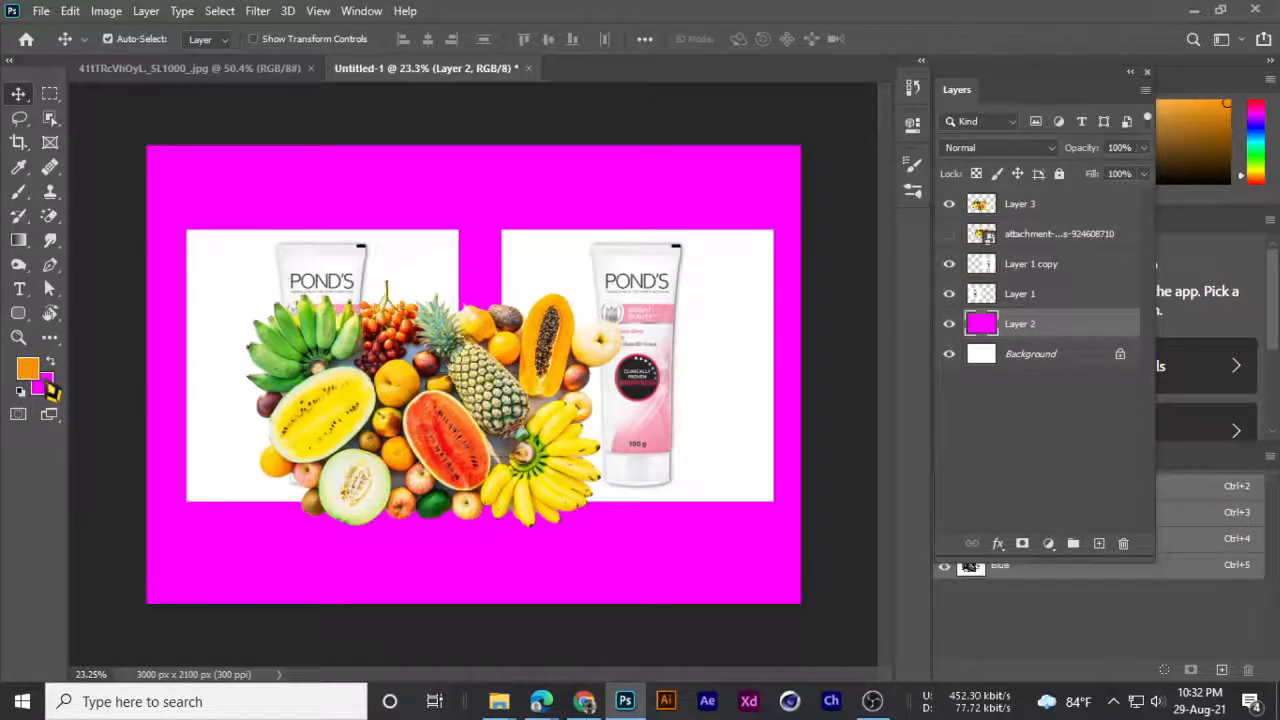
scroll(352, 361, "up", 2)
scroll(352, 361, "down", 2)
scroll(352, 361, "up", 2)
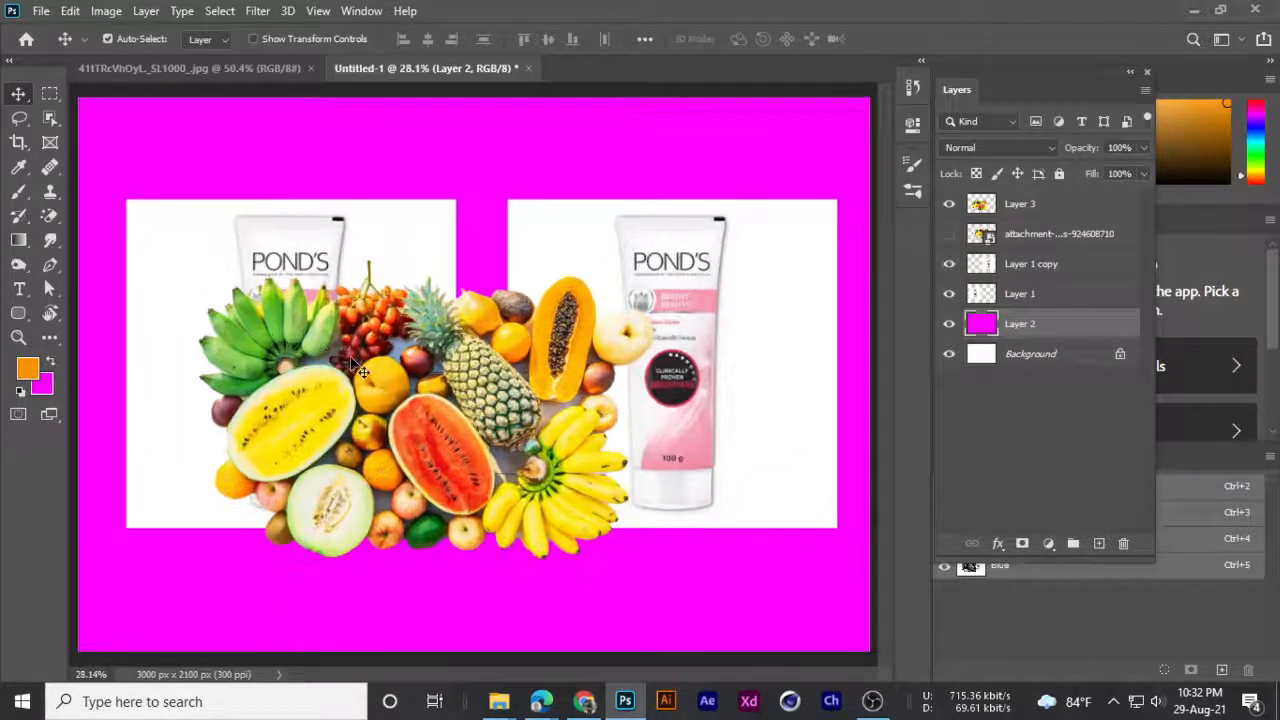
- Move the fruit cutout up and right across both facewash pictures and inspect it against the magenta canvas
left_click(439, 405)
left_click_drag(439, 405, 534, 311)
scroll(437, 234, "up", 5)
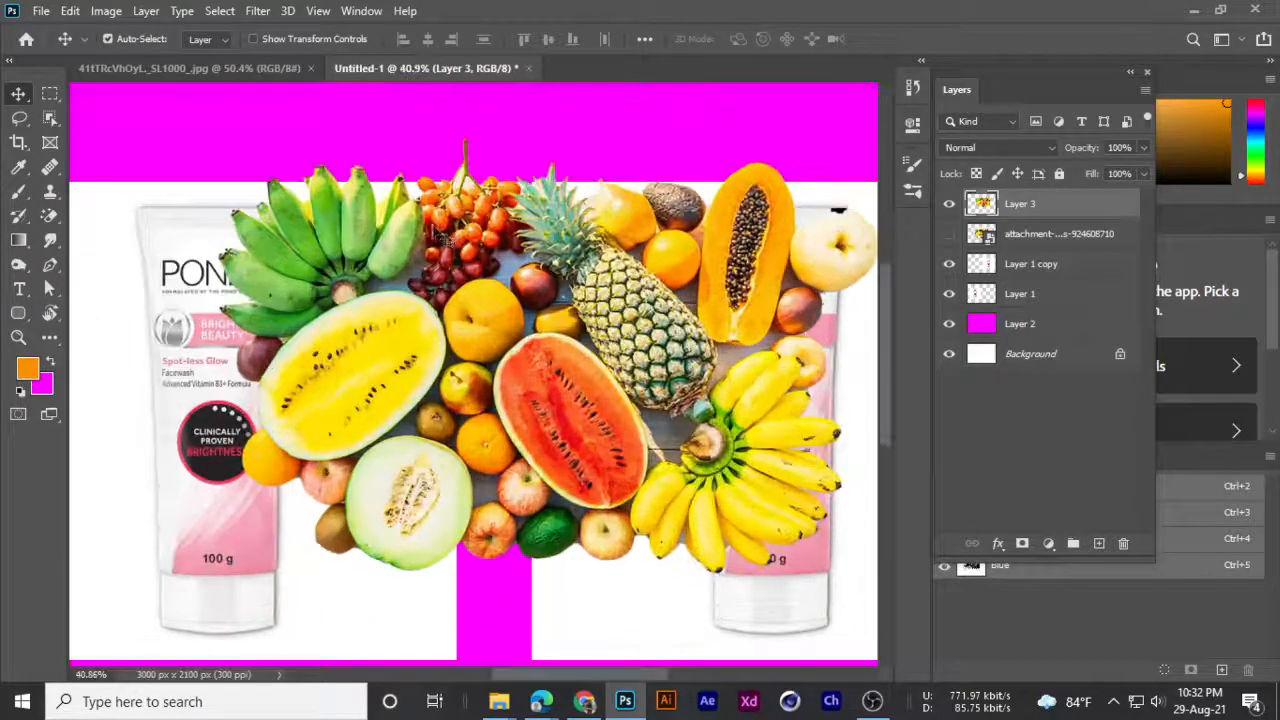
scroll(437, 234, "down", 4)
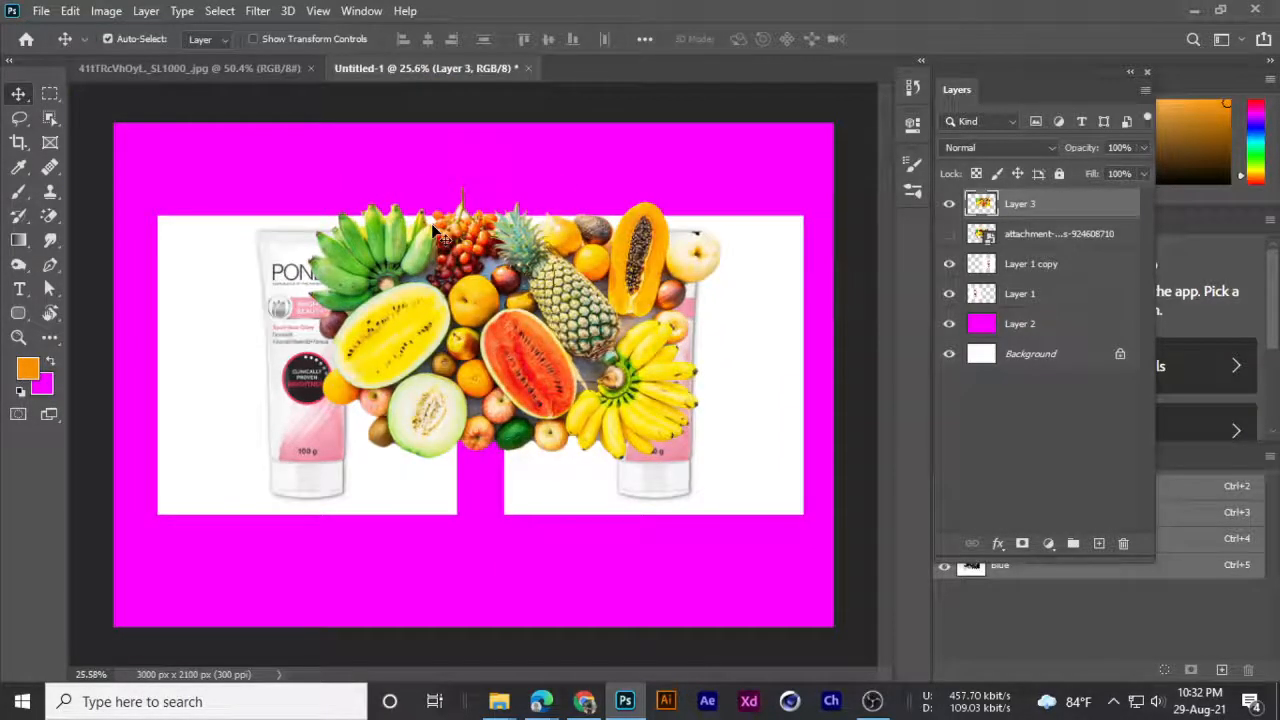
scroll(437, 234, "up", 1)
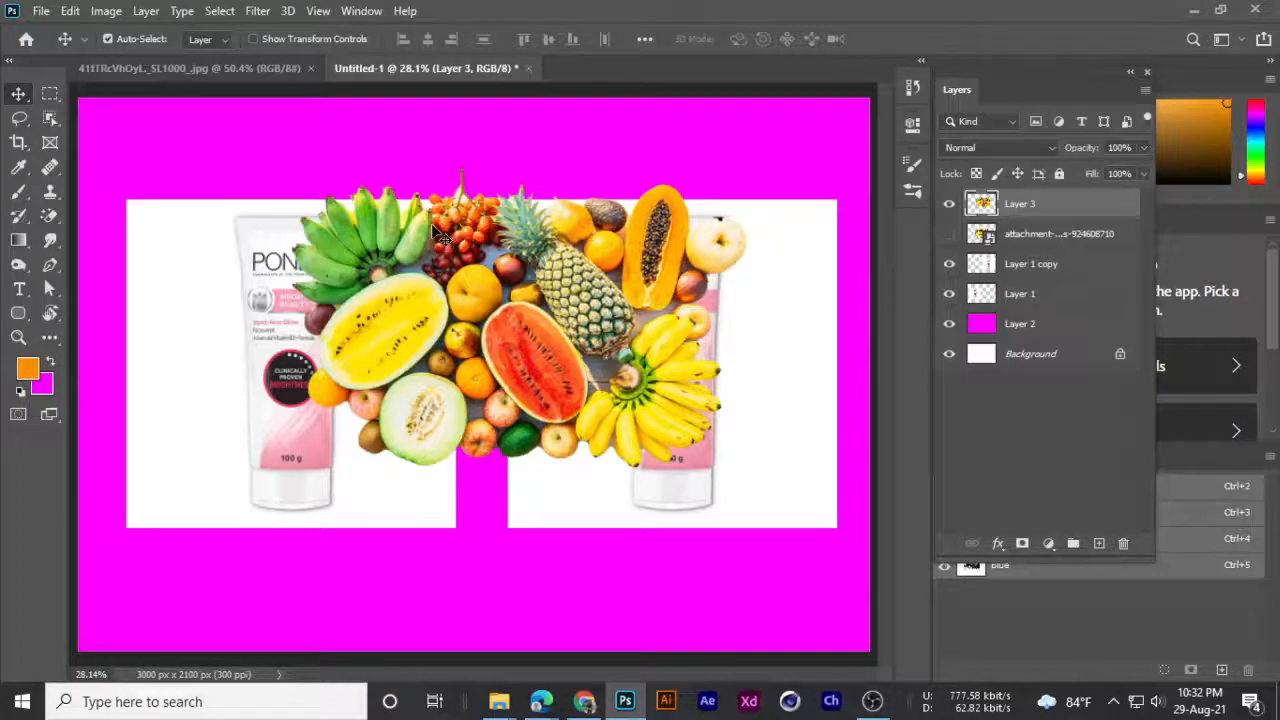
- Undo the cutout moves, the magenta fill and the layer copy, back to the selected fruit picture
key("ctrl+z")
key("ctrl+z")
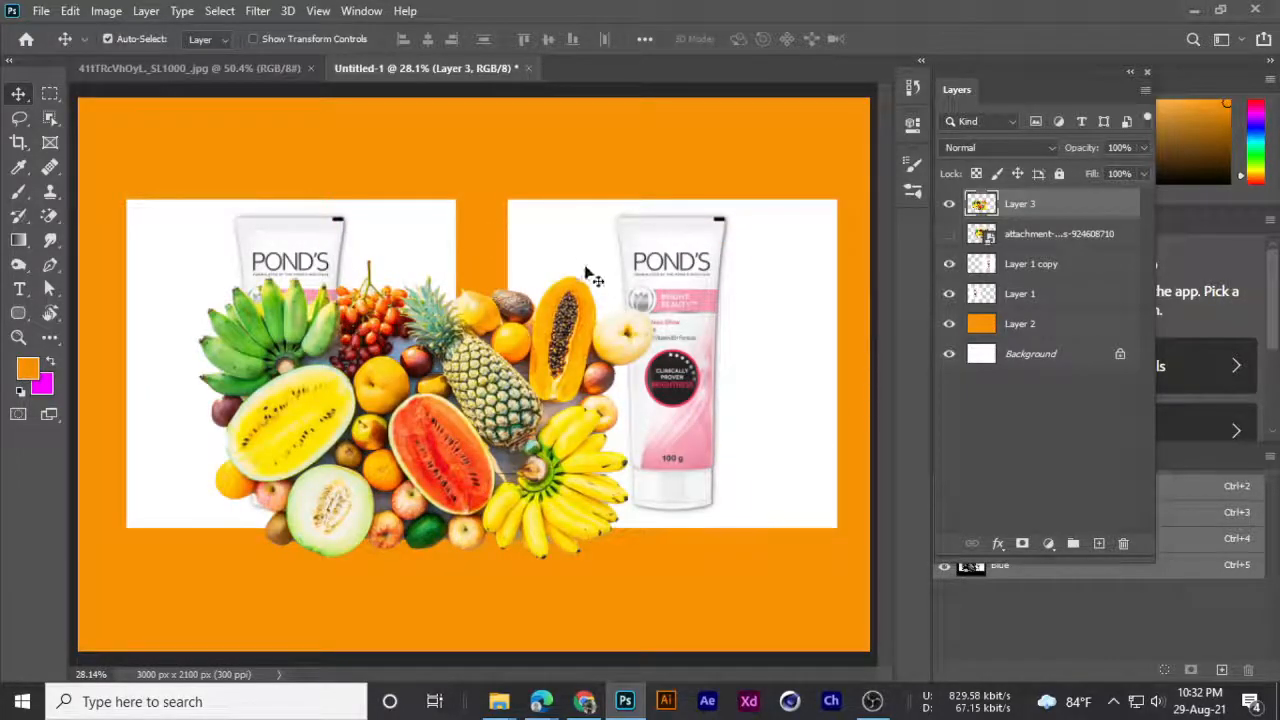
key("ctrl+shift+z")
key("ctrl+z")
key("ctrl+z")
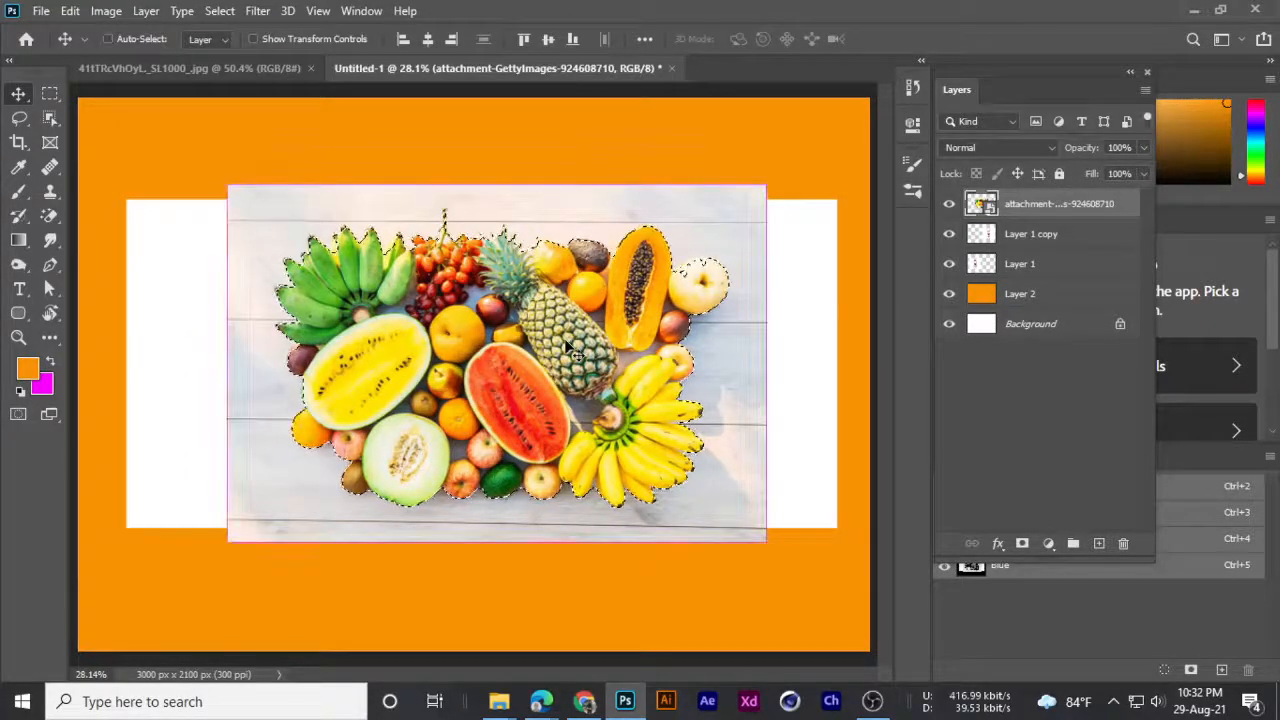
- Set the background colour to teal #12bfca and fill Layer 2 with it
left_click(1012, 294)
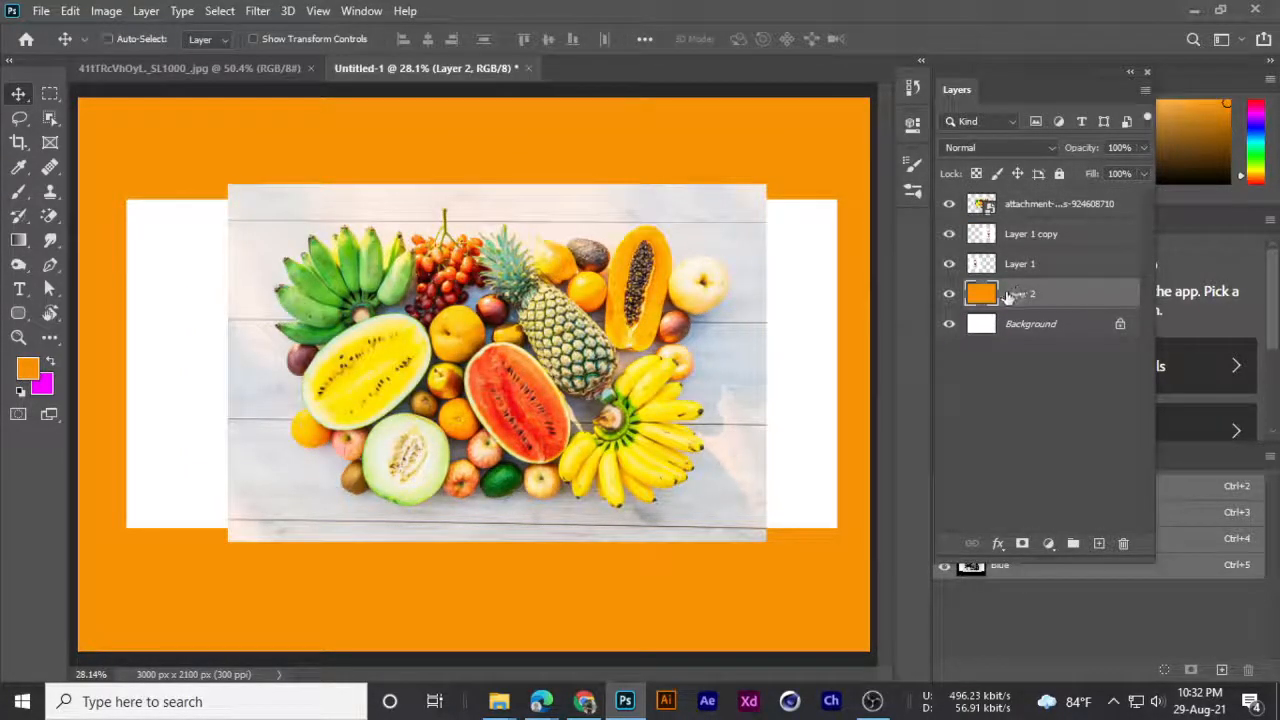
key("ctrl+BackSpace")
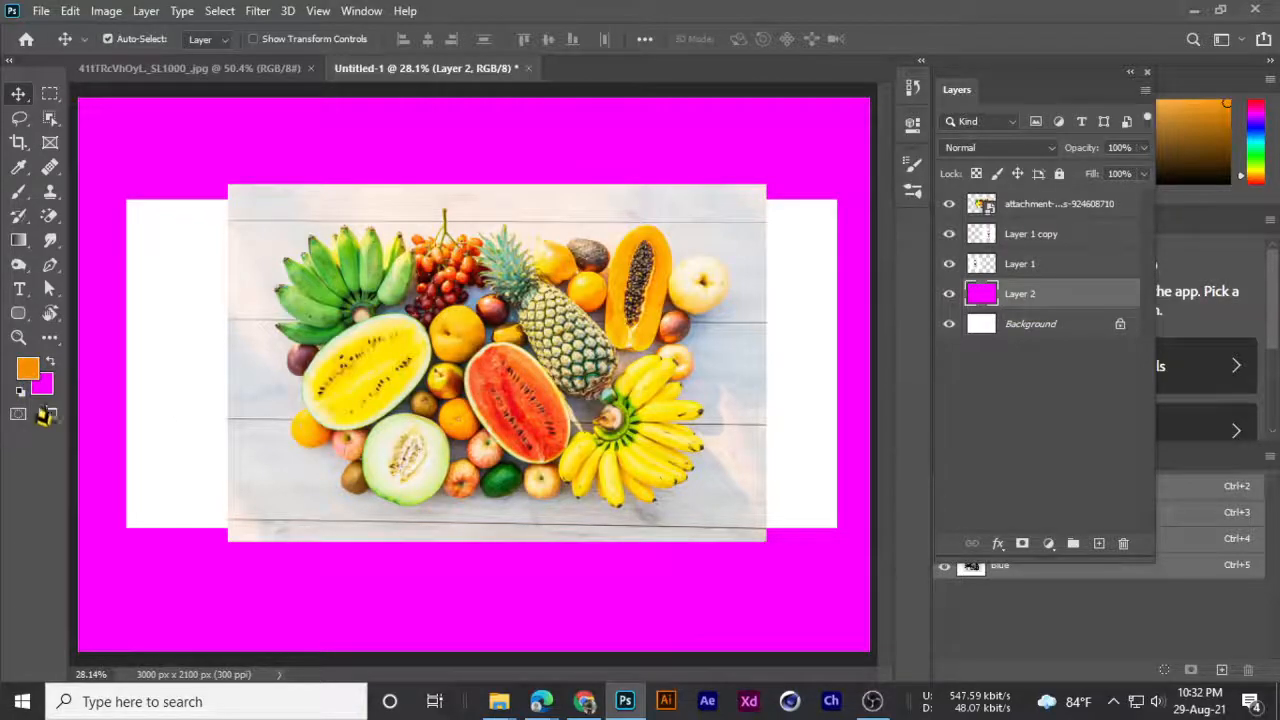
left_click(42, 384)
left_click(897, 319)
left_click_drag(910, 335, 908, 334)
left_click(855, 255)
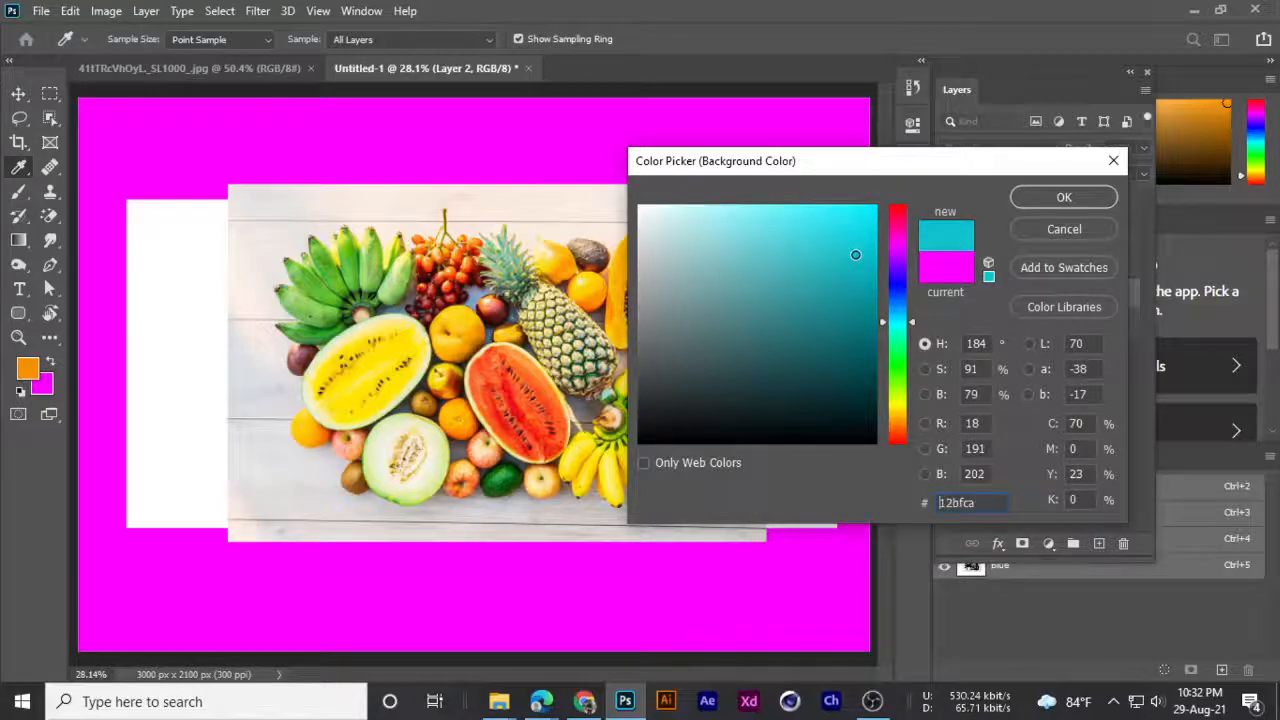
left_click(1056, 202)
key("ctrl+BackSpace")
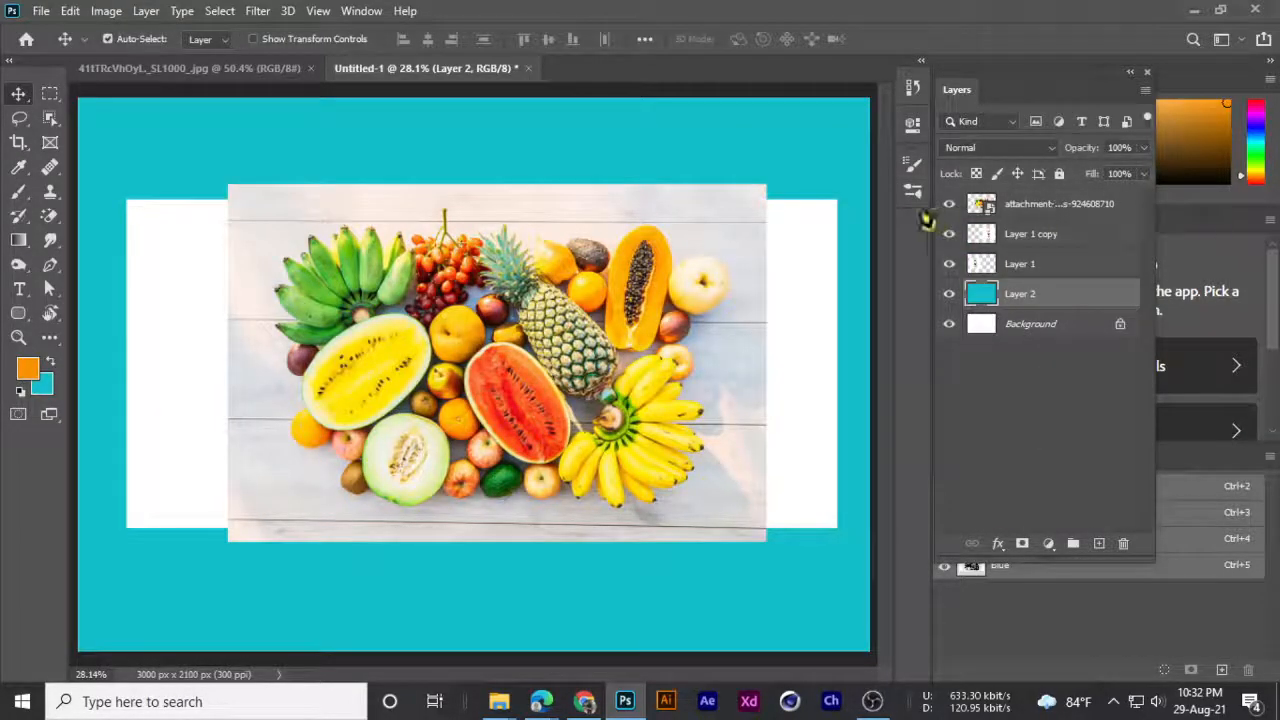
- Select the fruit picture's layer and toggle its visibility off and on over the teal canvas
scroll(522, 240, "down", 1)
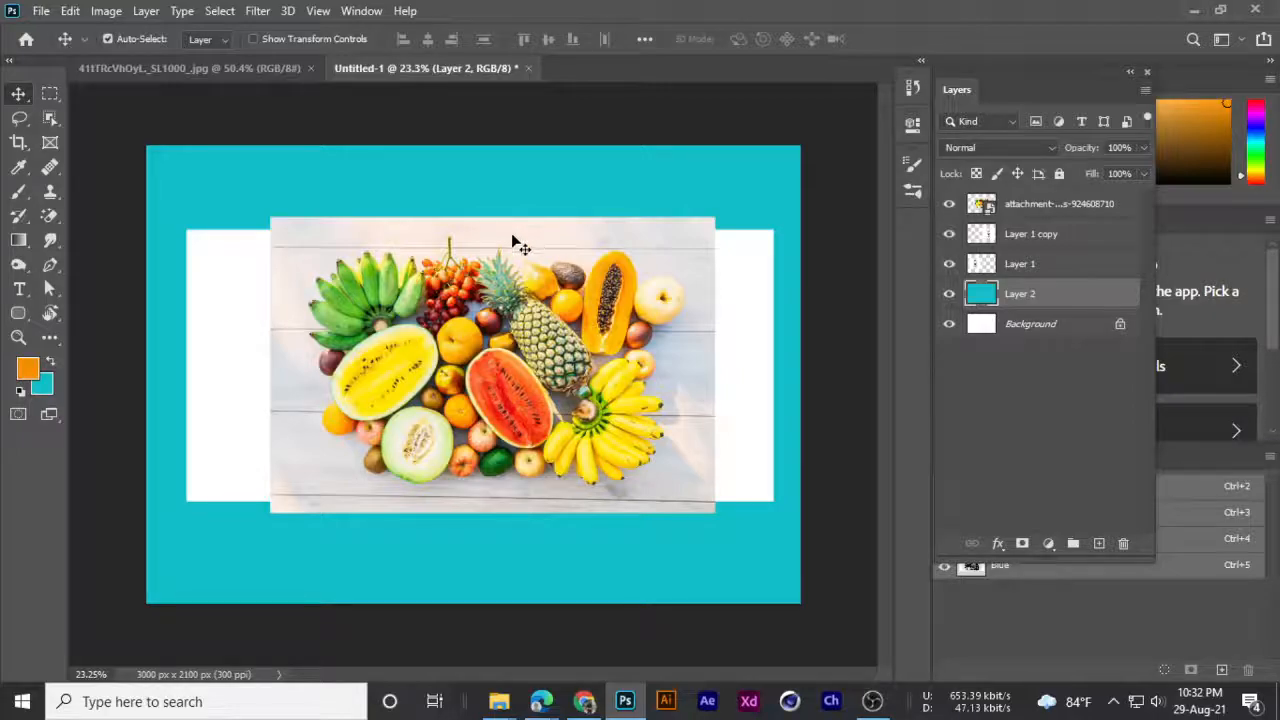
key("ctrl+plus")
left_click(998, 212)
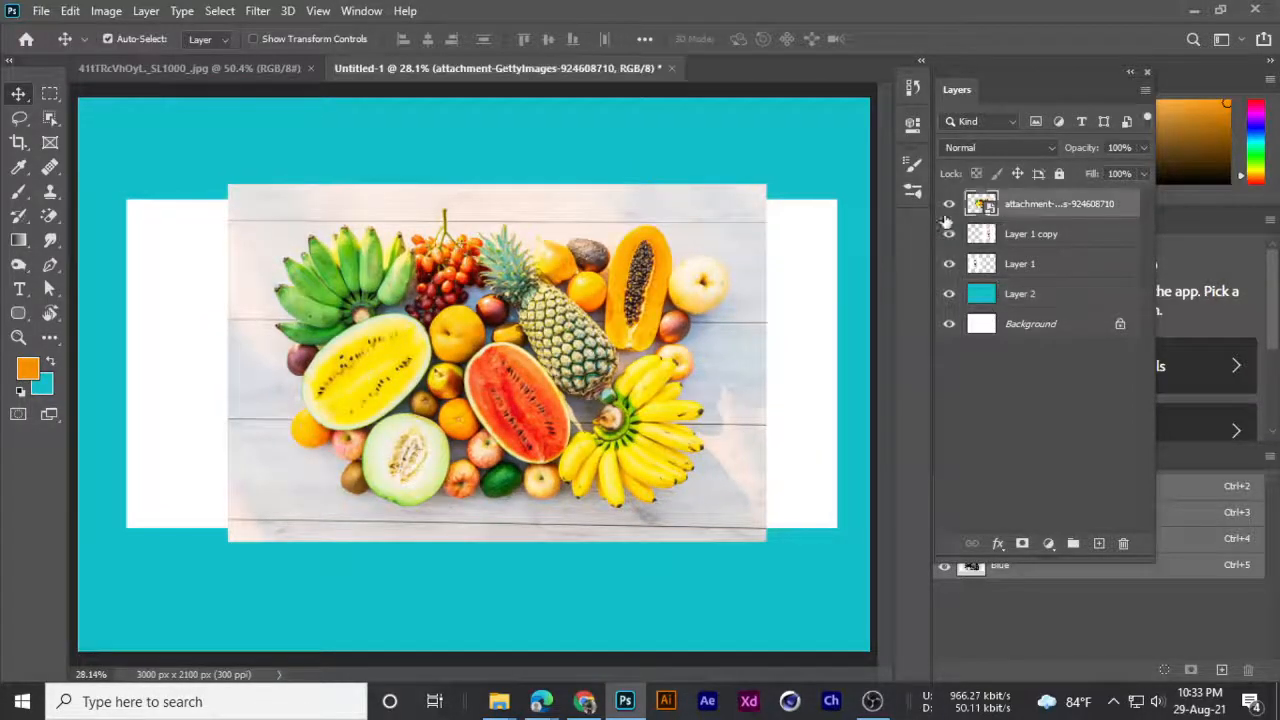
left_click(948, 204)
left_click(948, 204)
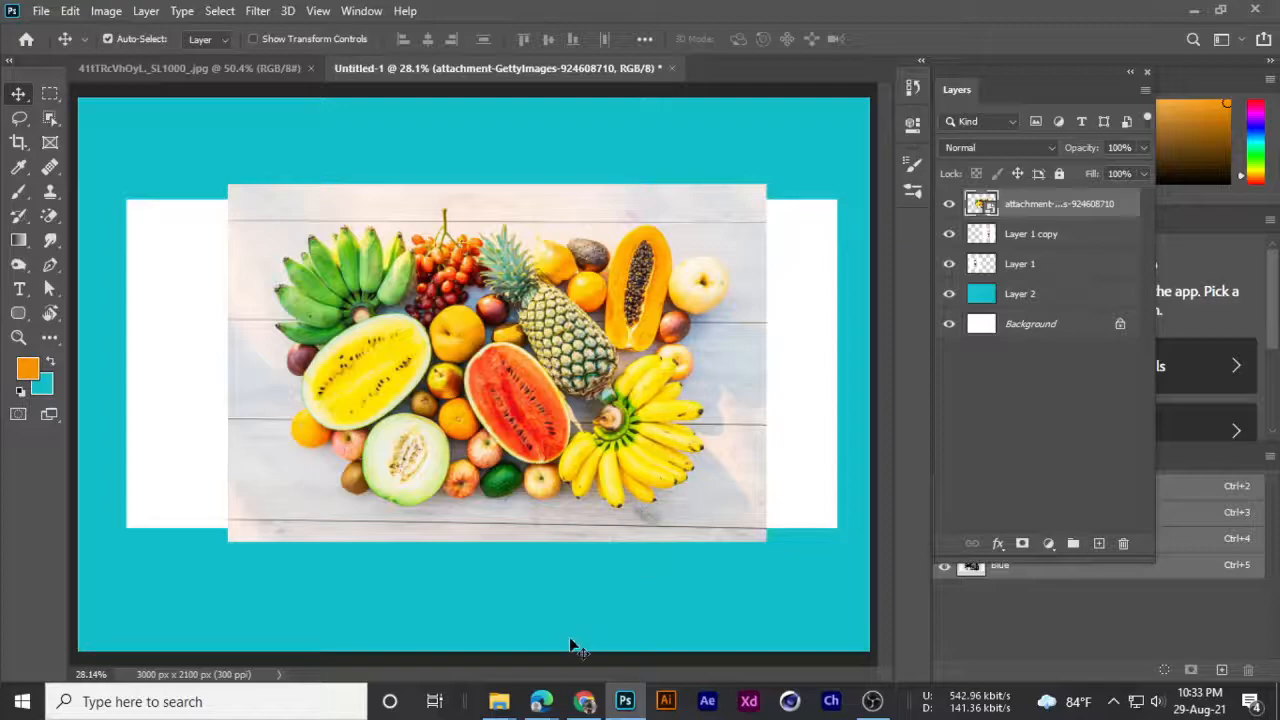
- Activate the Object Selection tool and run Select Subject on the fruit picture
scroll(401, 266, "up", 2)
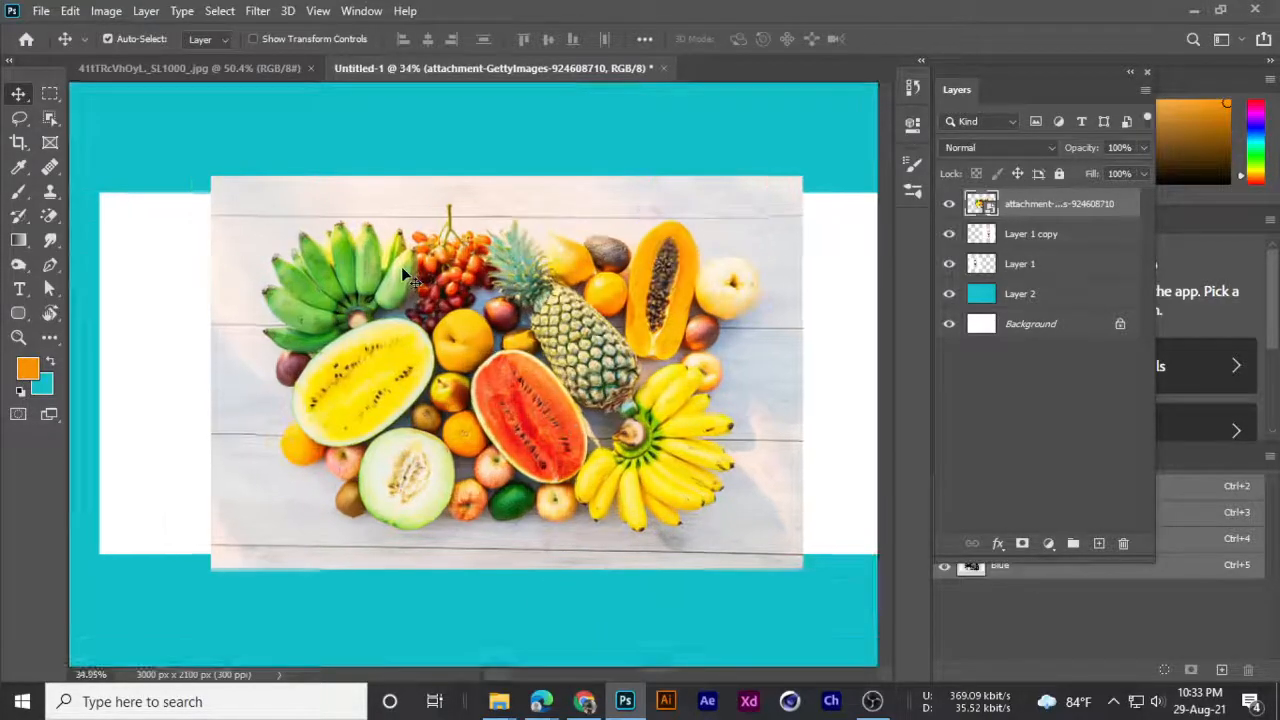
scroll(401, 266, "down", 3)
right_click(54, 119)
left_click(120, 122)
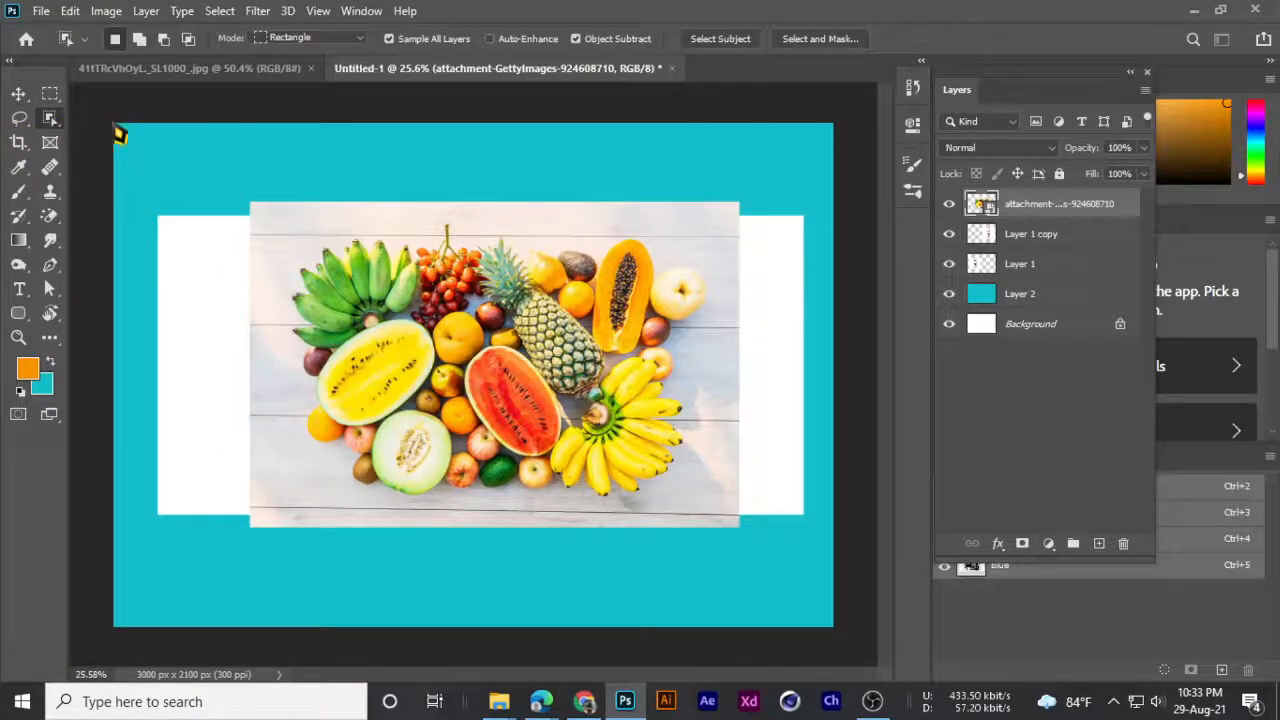
left_click(719, 43)
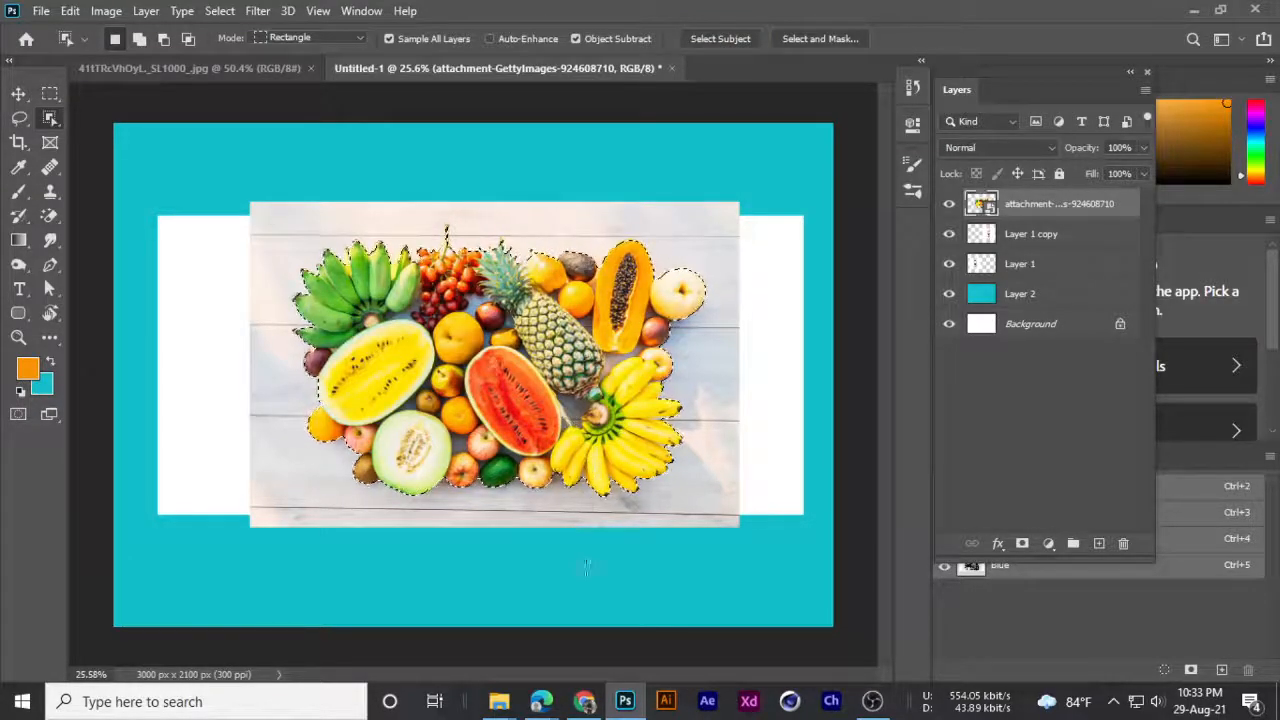
- Switch to the Google Meet call, admit the waiting participant and return to Photoshop
left_click(492, 628)
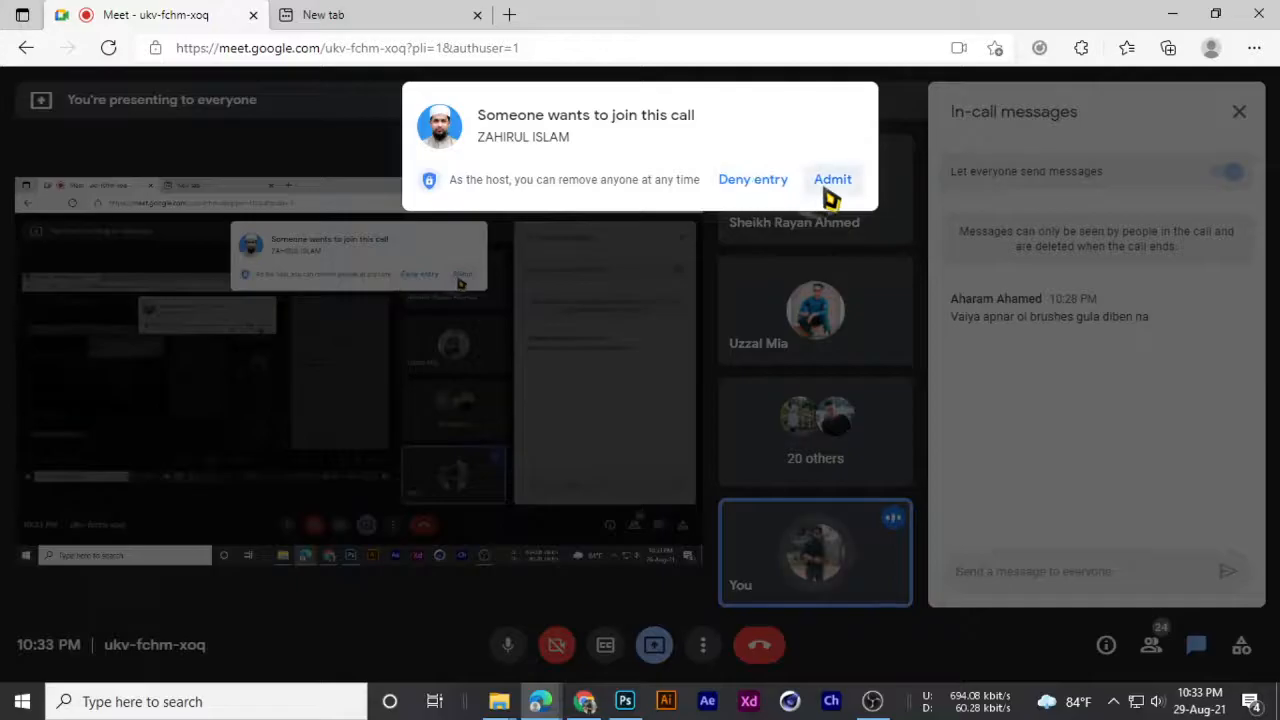
left_click(823, 205)
left_click(1170, 17)
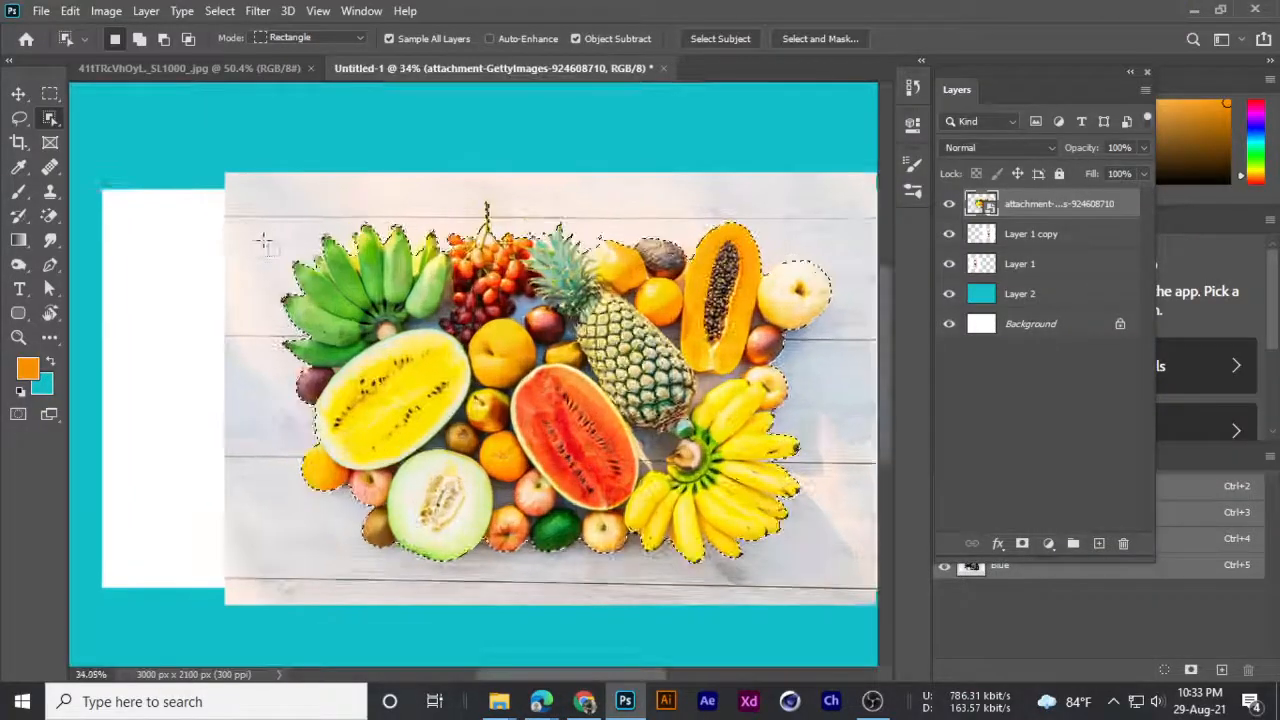
- Inspect the selection outline around the whole group of fruits and clear the selection
scroll(448, 300, "up", 9)
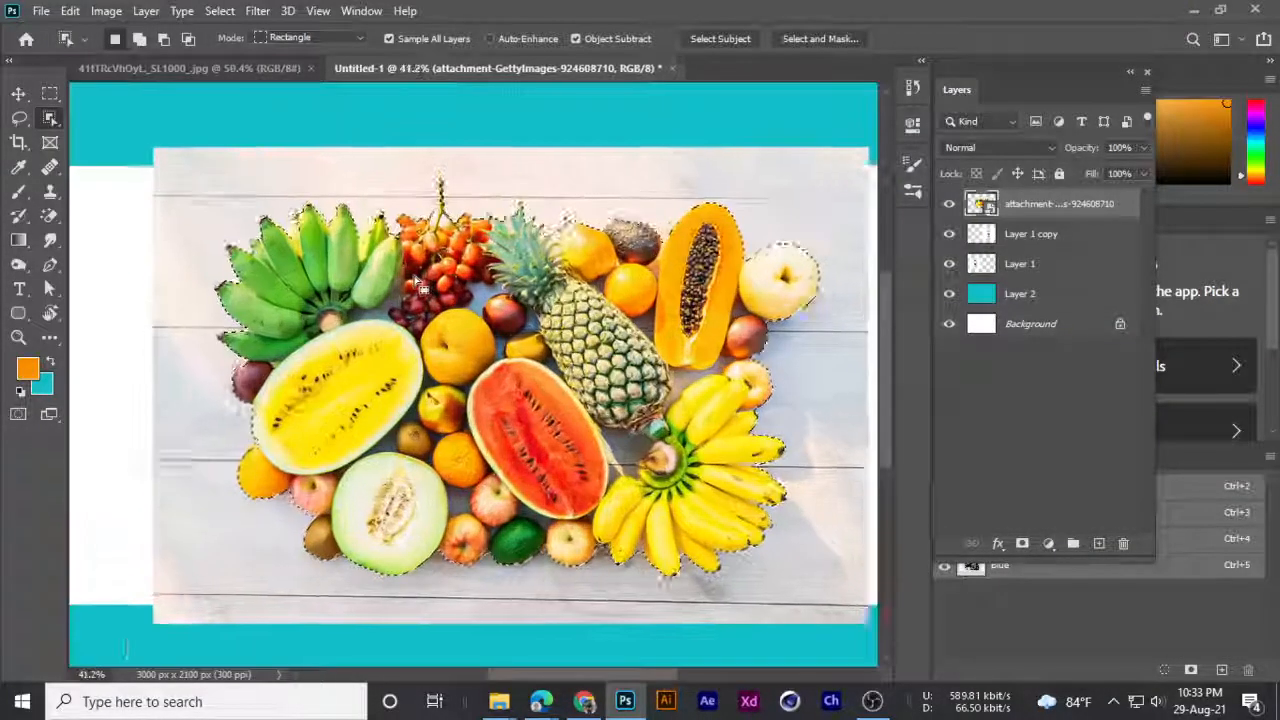
scroll(343, 311, "up", 3)
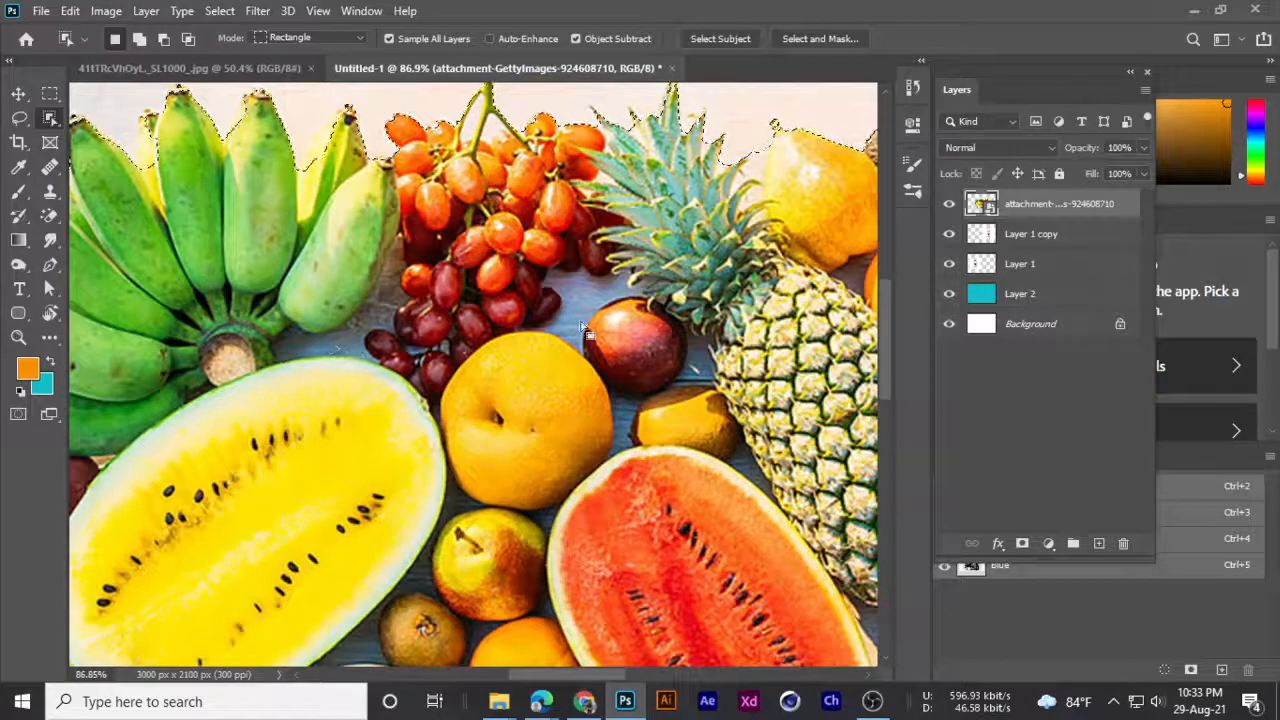
scroll(587, 294, "down", 3)
scroll(628, 350, "down", 8)
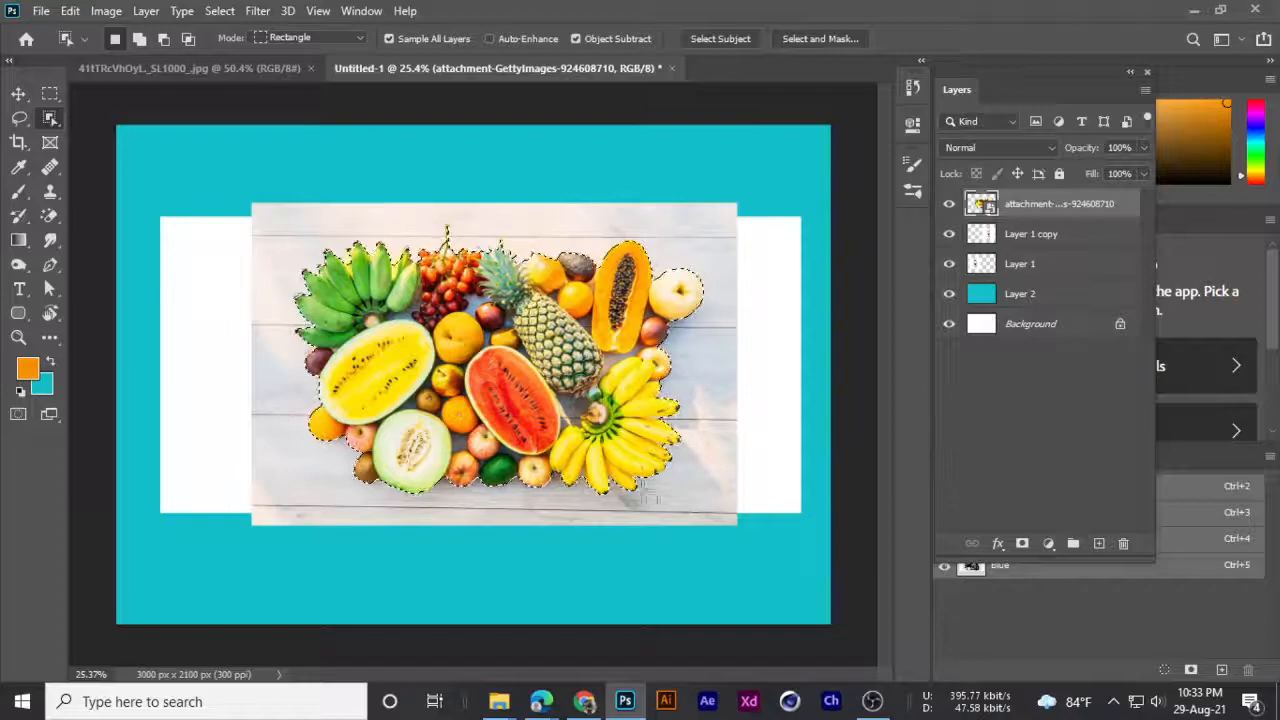
scroll(514, 356, "up", 2)
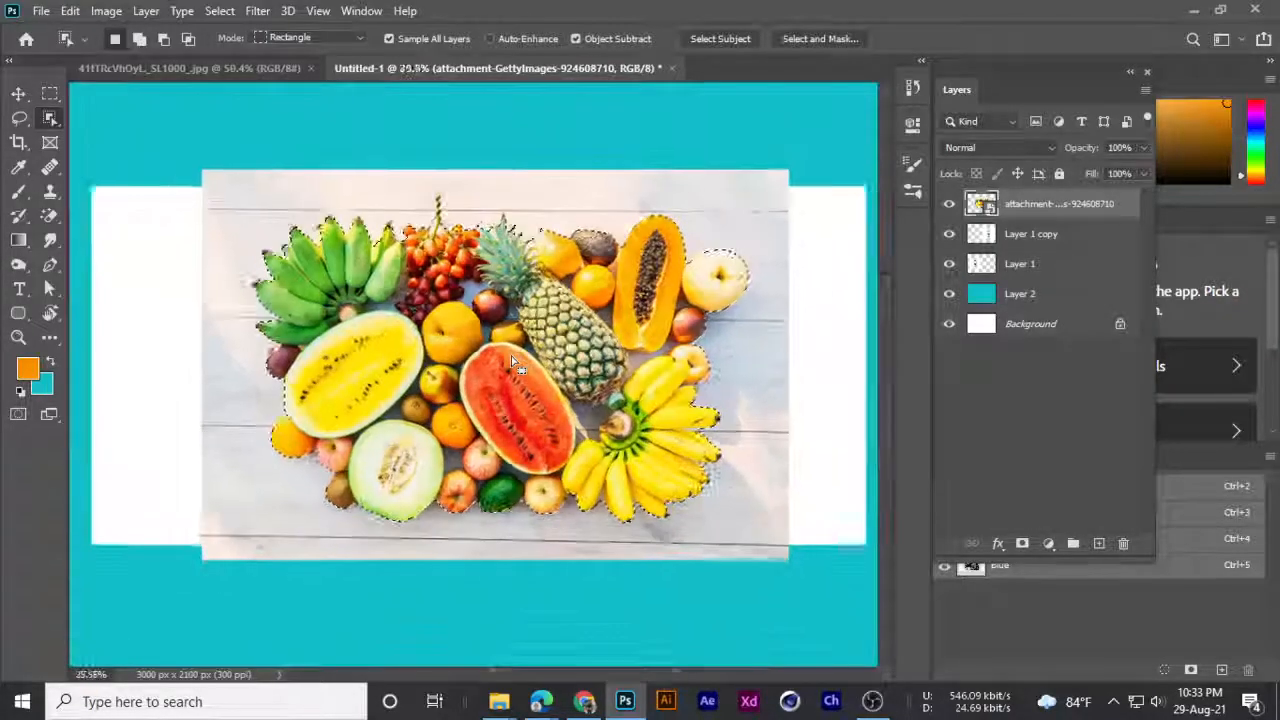
scroll(511, 358, "down", 2)
scroll(511, 358, "up", 1)
scroll(511, 356, "down", 1)
key("ctrl+d")
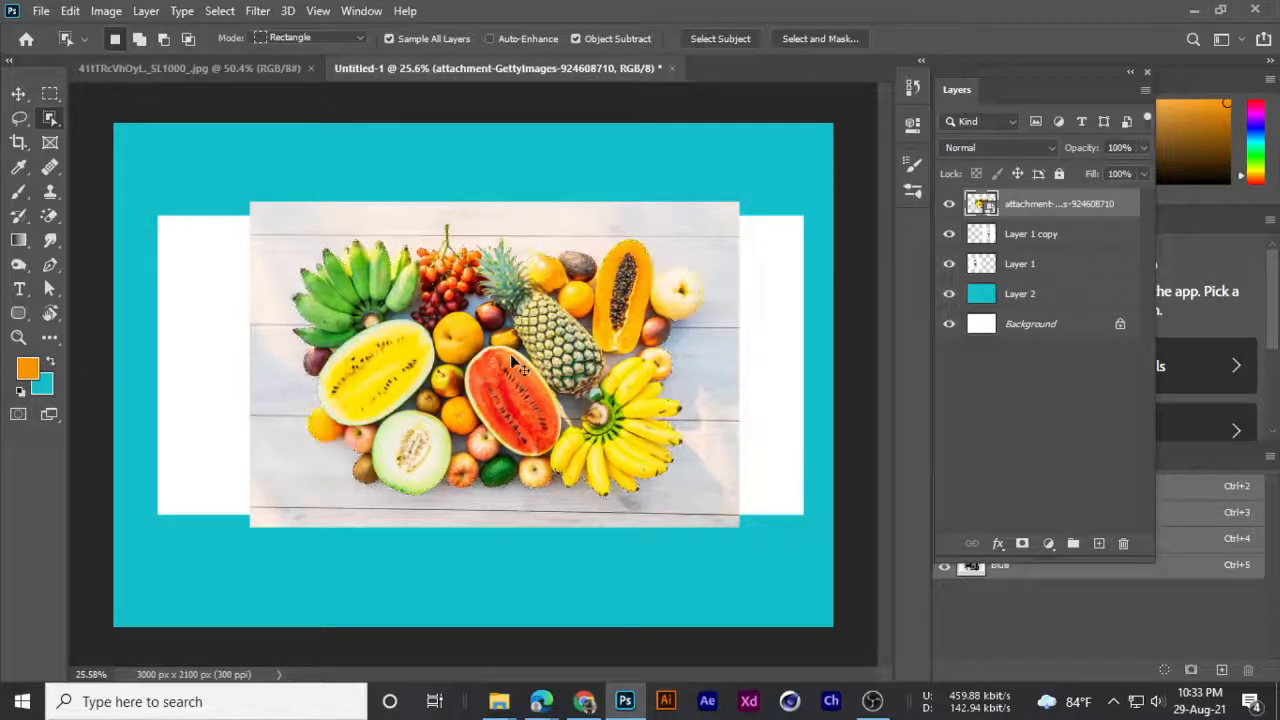
- Select the pale round fruit beside the papaya with the Object Selection tool in Rectangle mode
scroll(345, 342, "up", 2)
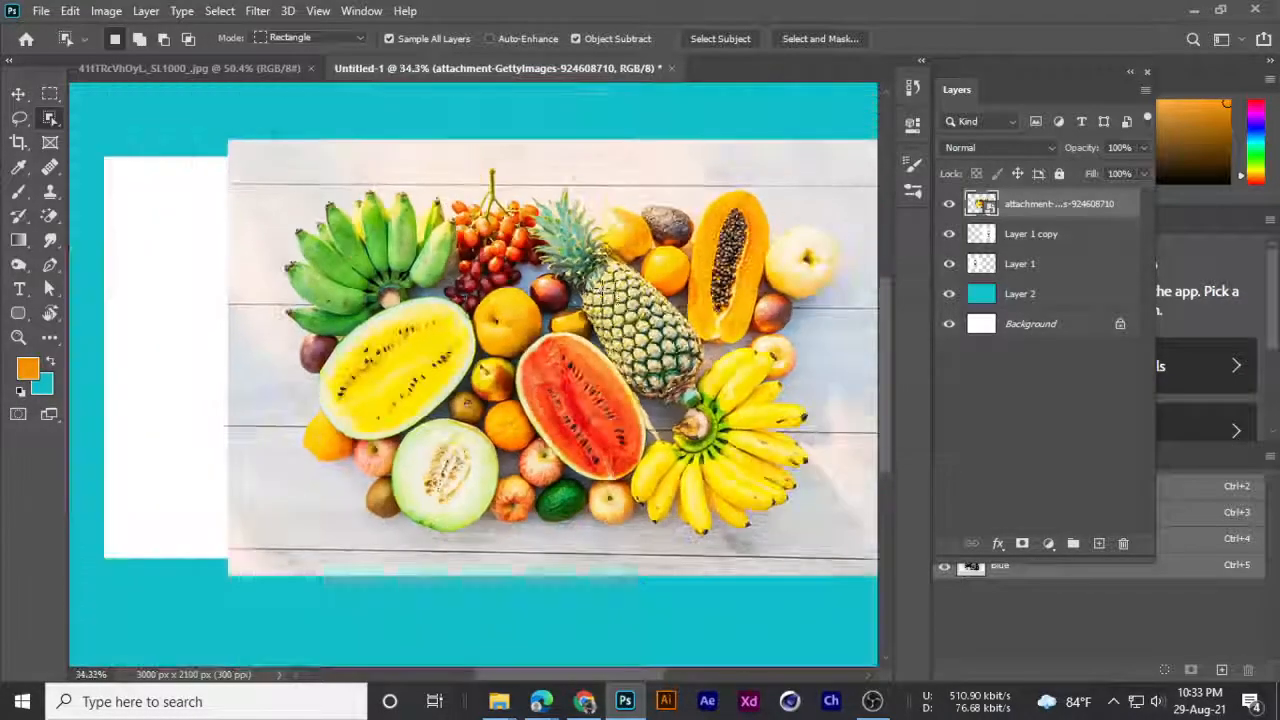
scroll(736, 278, "up", 1)
scroll(495, 272, "up", 1)
scroll(495, 272, "up", 1)
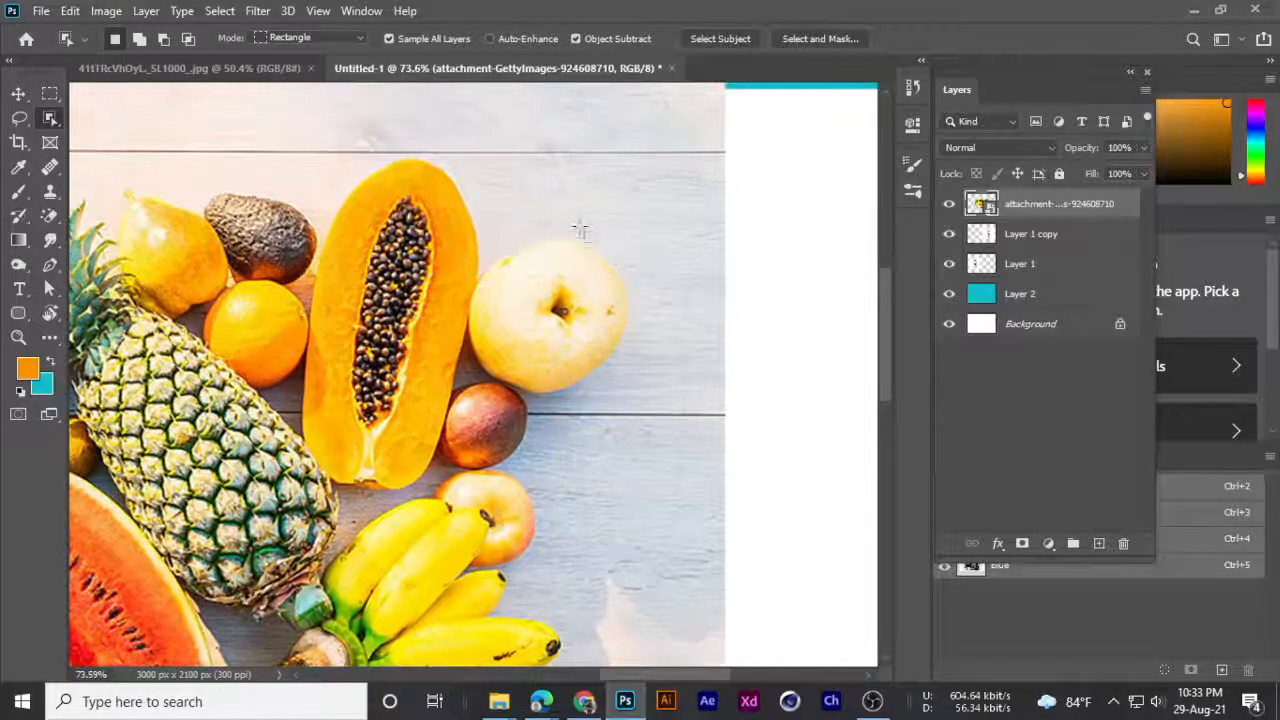
right_click(50, 117)
left_click(100, 118)
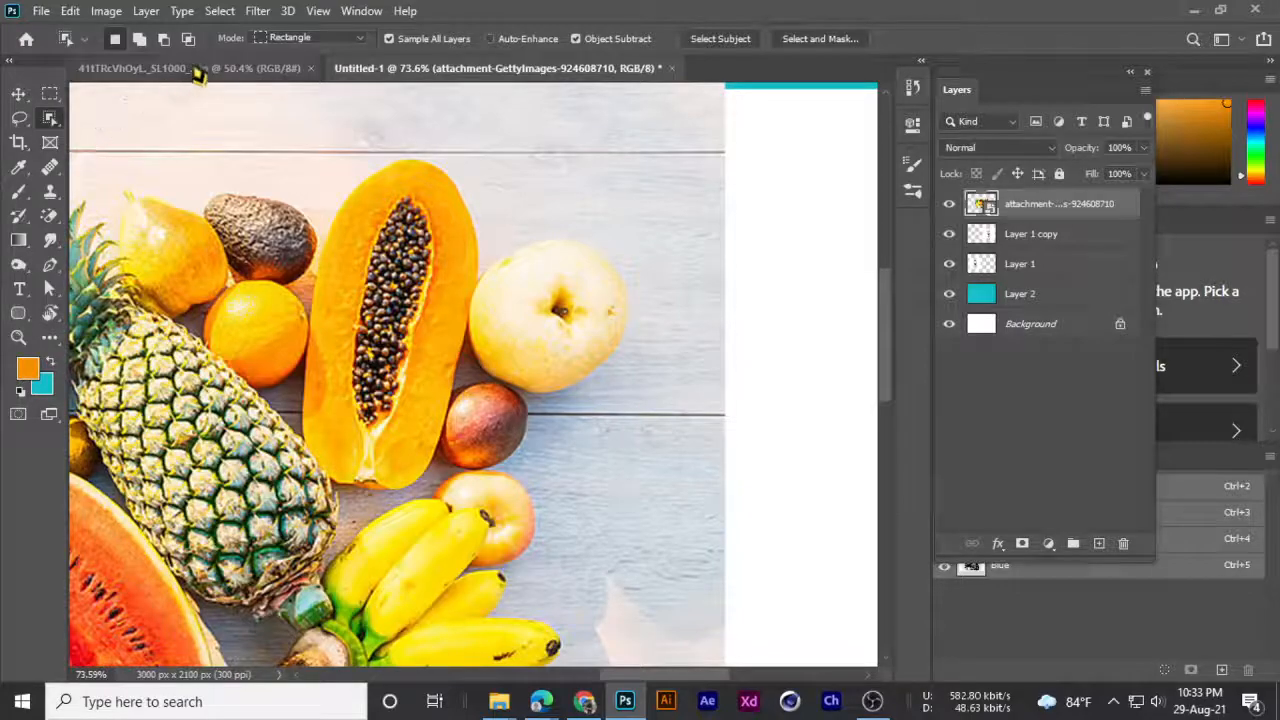
left_click(300, 40)
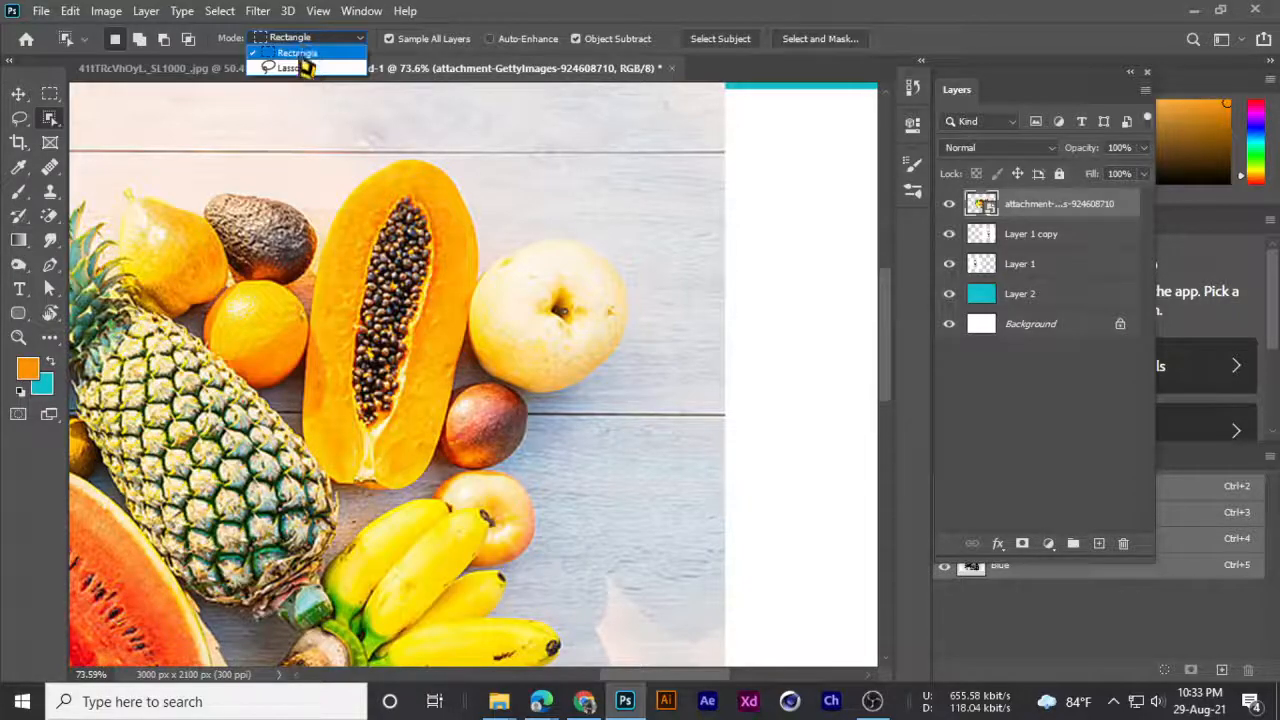
left_click(302, 55)
left_click_drag(447, 193, 665, 397)
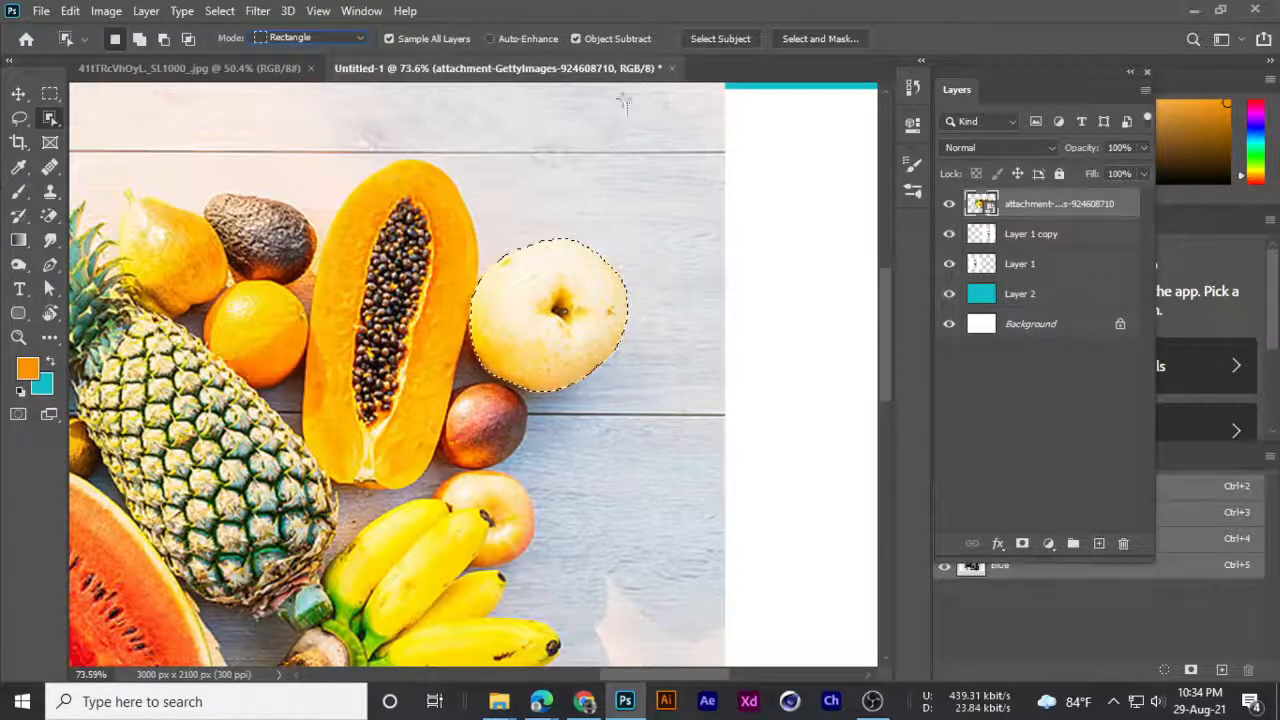
- Check the outline around the pale round fruit up close and clear that selection
scroll(500, 322, "down", 7)
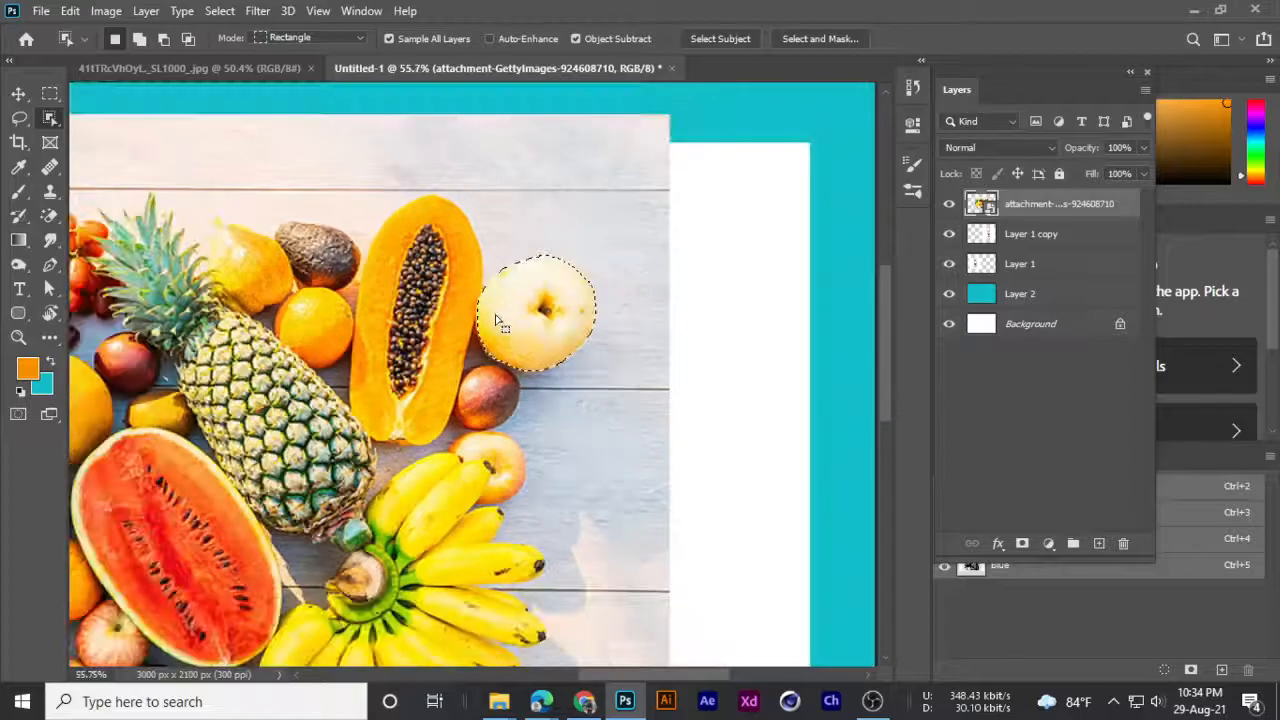
scroll(414, 499, "up", 3)
scroll(411, 497, "down", 2)
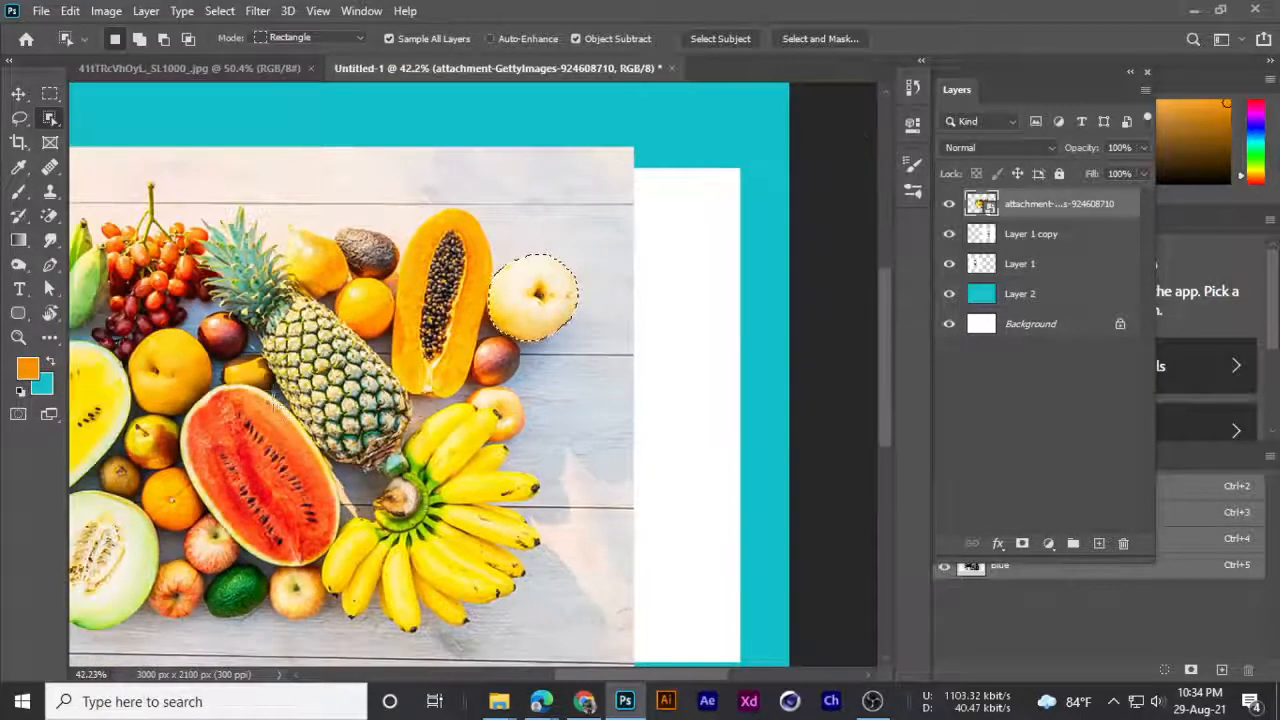
scroll(274, 404, "up", 5)
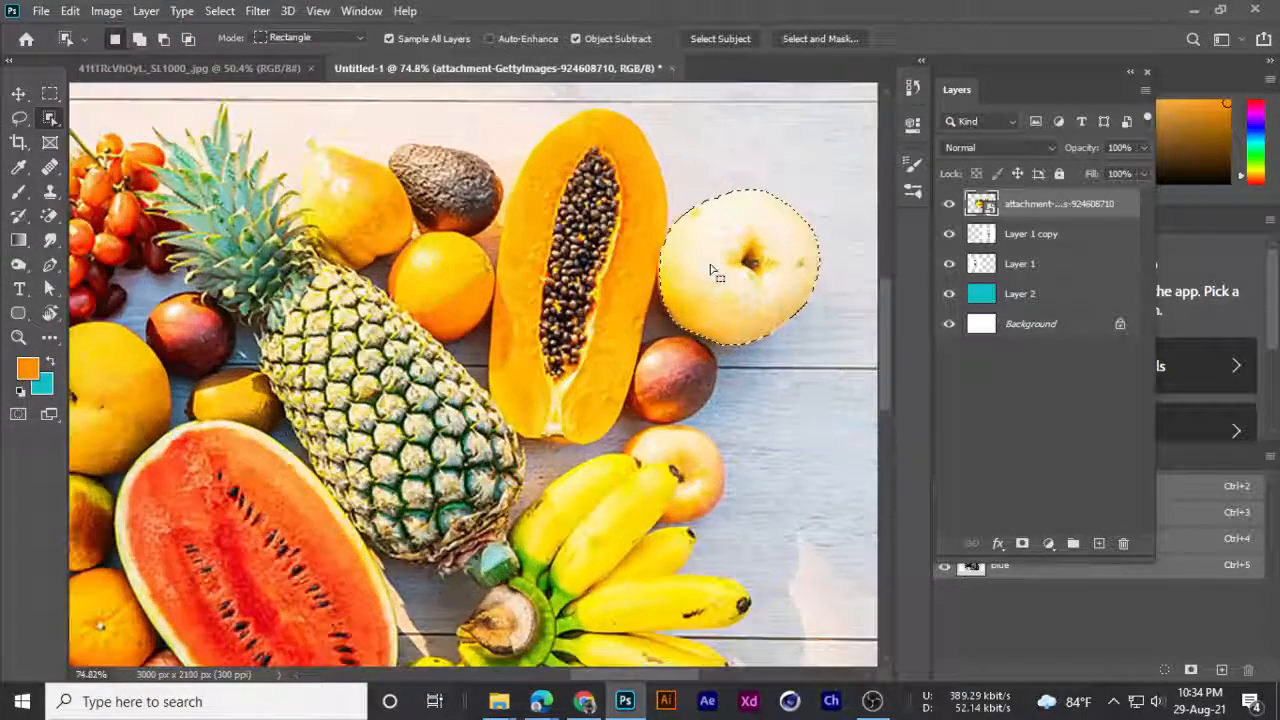
scroll(711, 270, "up", 4)
scroll(711, 270, "up", 2)
scroll(696, 306, "down", 2)
left_click_drag(790, 306, 568, 341)
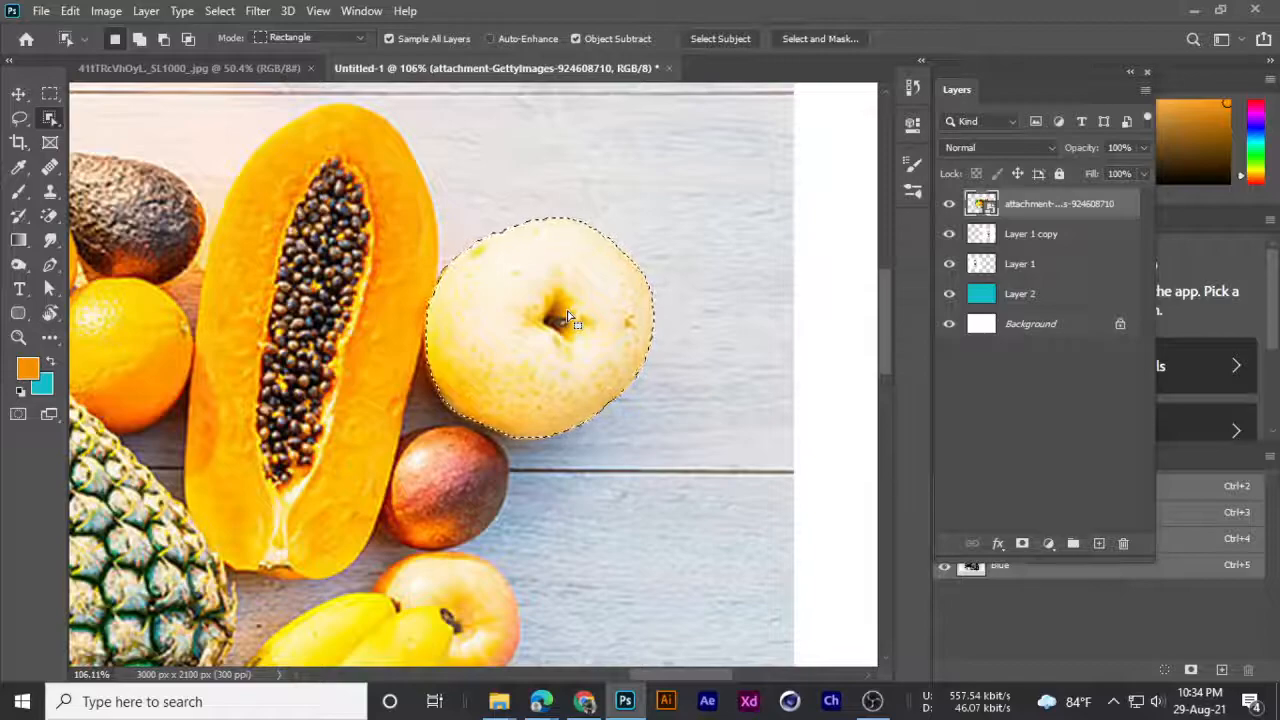
scroll(562, 340, "down", 1)
key("ctrl+d")
- Set the Object Selection tool's mode to Lasso and outline the pale round fruit beside the papaya to select it
right_click(50, 119)
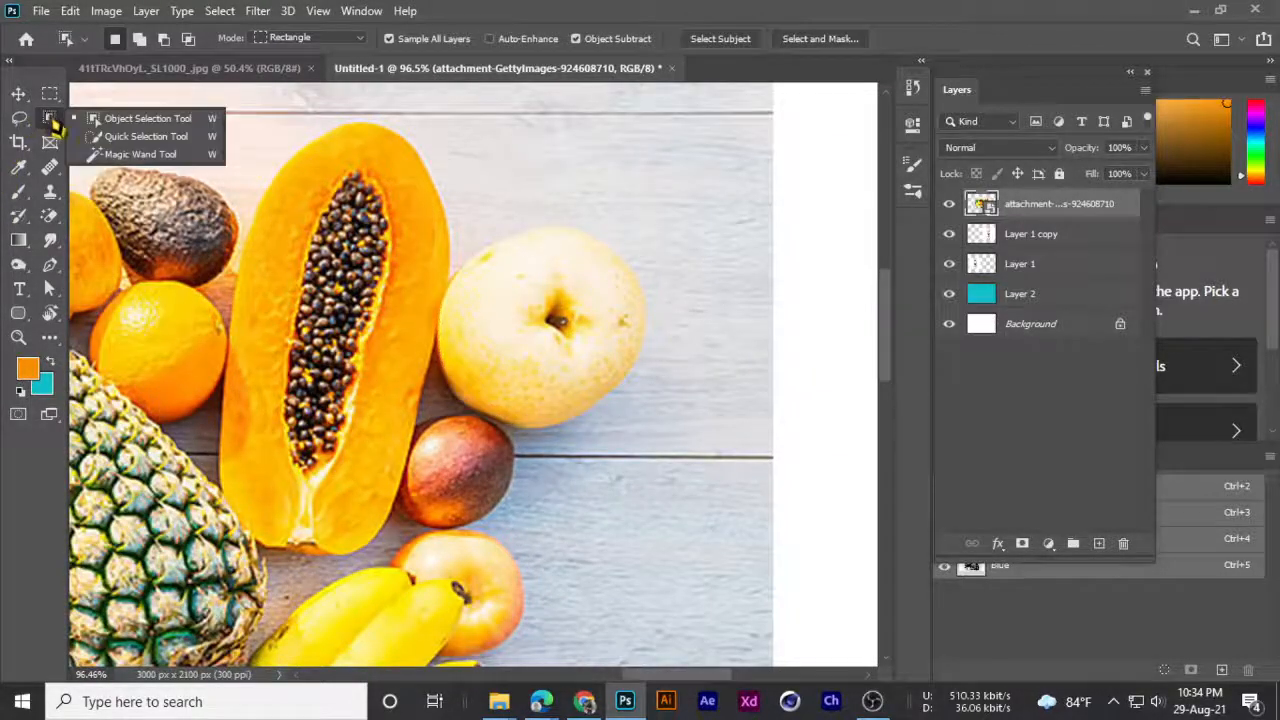
left_click(130, 121)
scroll(292, 213, "down", 2)
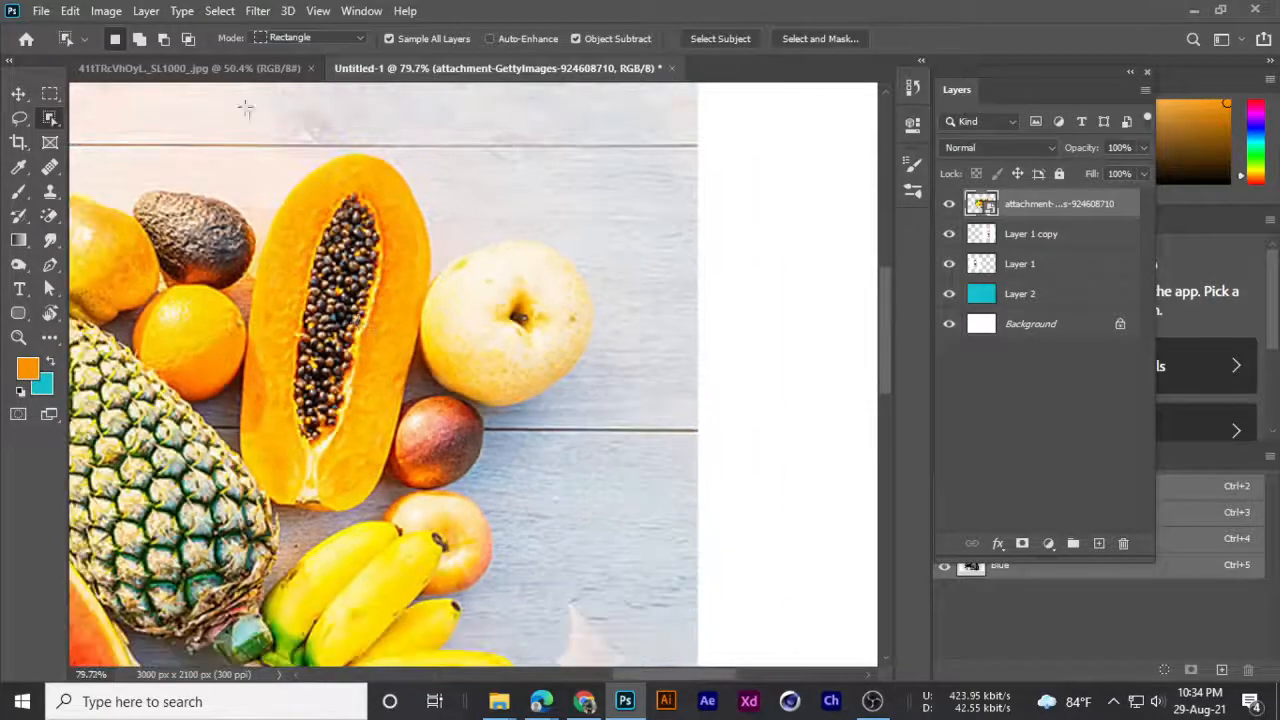
left_click(310, 40)
left_click(300, 60)
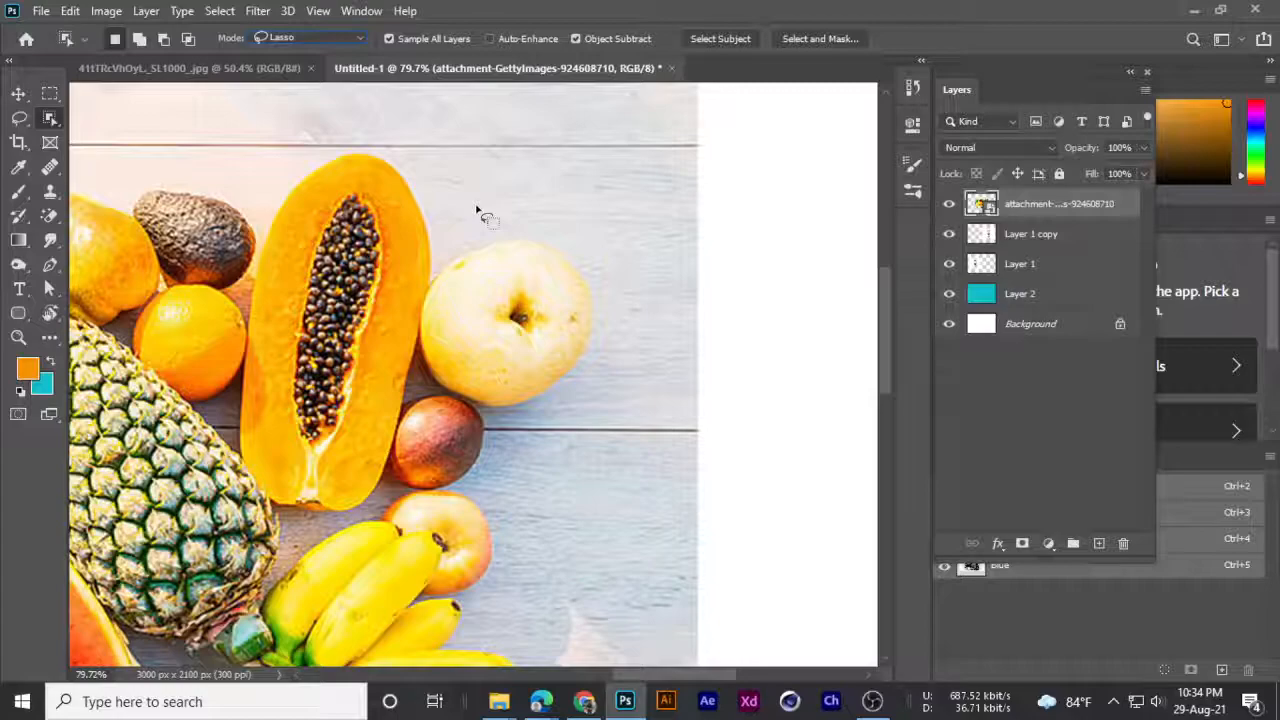
left_click_drag(454, 265, 424, 311)
left_click_drag(424, 378, 492, 414)
mouse_move(578, 404)
left_mouse_down()
mouse_move(608, 348)
mouse_move(596, 283)
left_mouse_up()
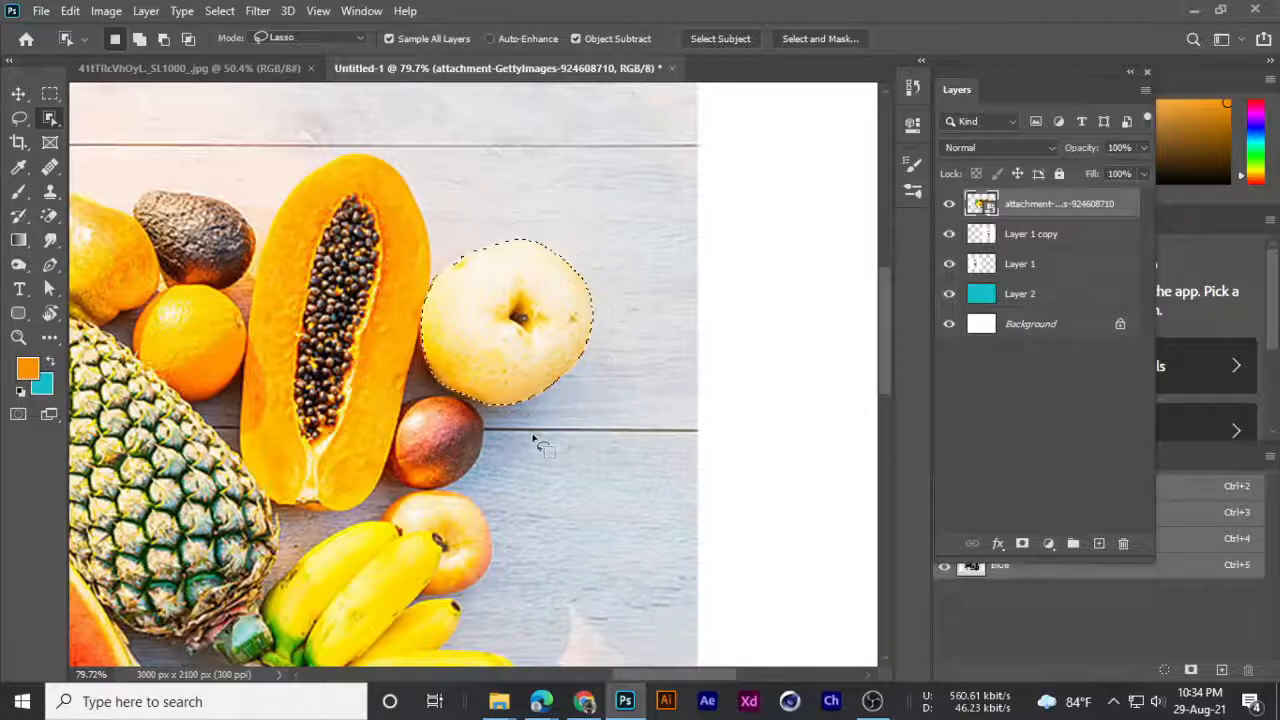
- Replace the selection by outlining the yellow watermelon half with the Object Selection lasso and check its edges
scroll(456, 258, "up", 4)
scroll(456, 258, "down", 5)
scroll(458, 289, "down", 2)
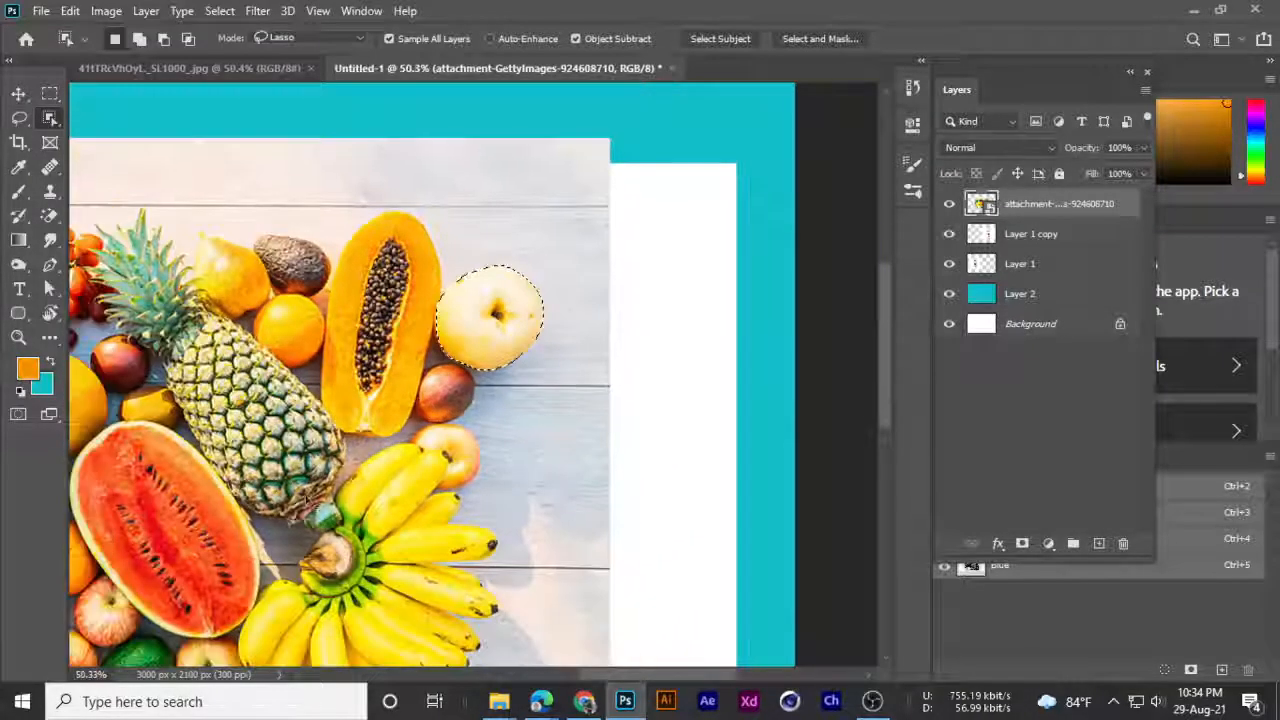
scroll(458, 289, "left", 5)
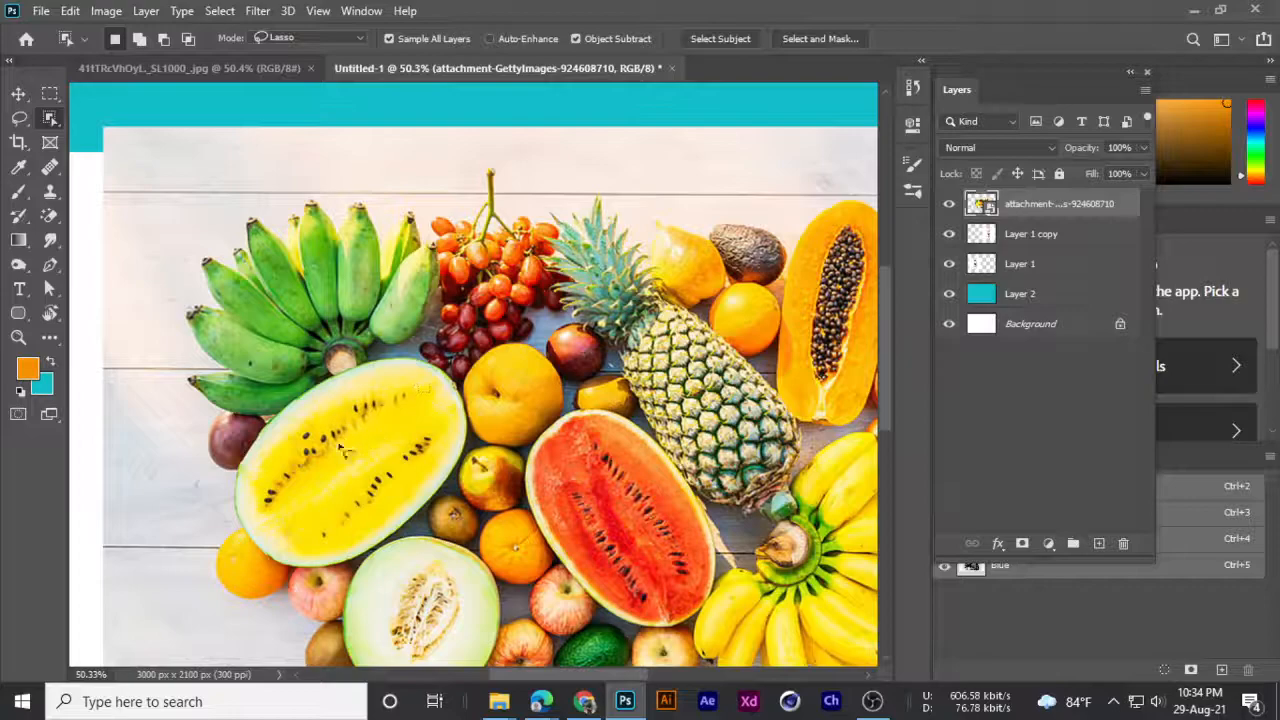
left_click_drag(227, 484, 251, 452)
mouse_move(289, 404)
left_mouse_down()
mouse_move(370, 368)
mouse_move(438, 370)
left_mouse_up()
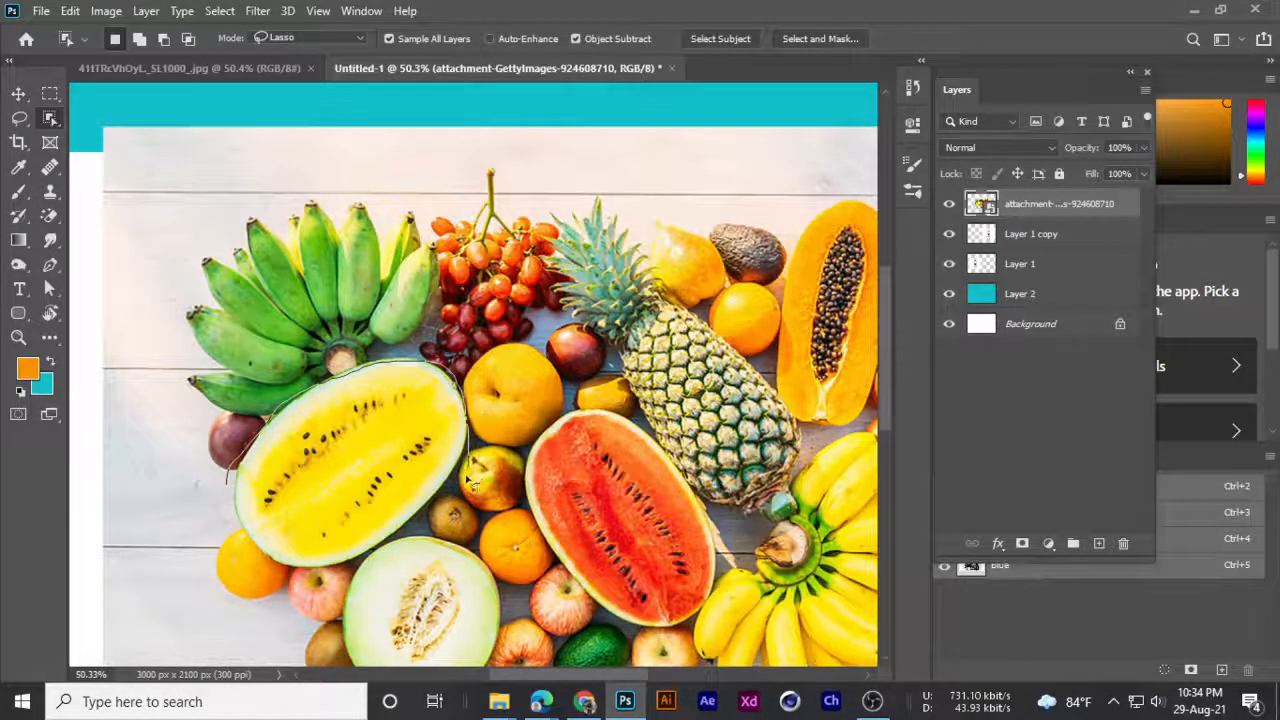
left_click_drag(426, 543, 356, 576)
left_click_drag(228, 490, 229, 488)
scroll(394, 309, "up", 3)
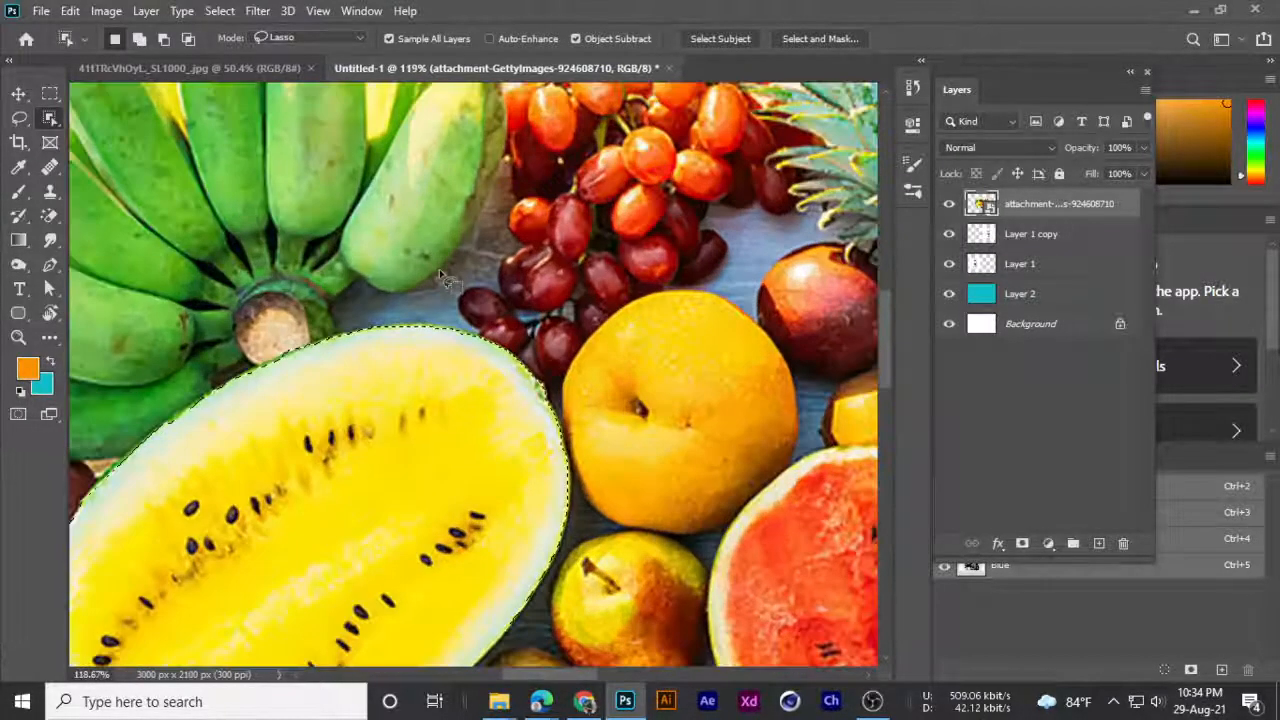
scroll(330, 430, "down", 5)
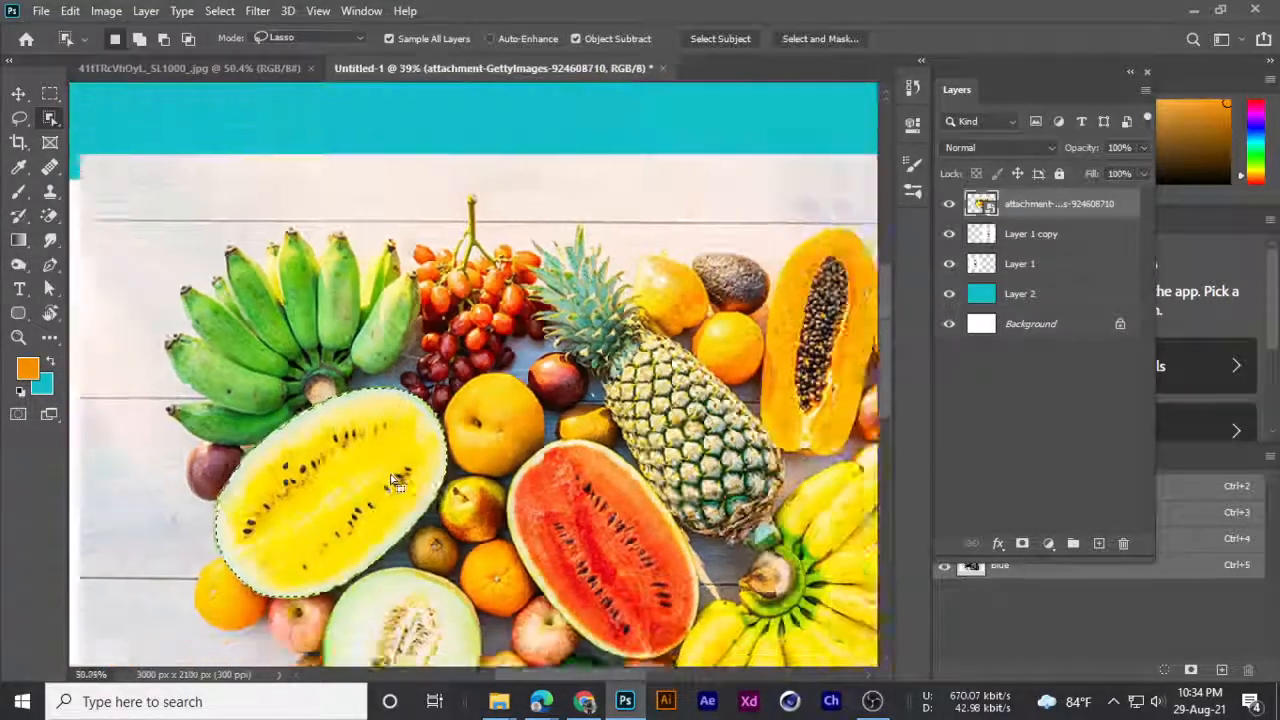
scroll(395, 482, "down", 2)
scroll(335, 377, "up", 2)
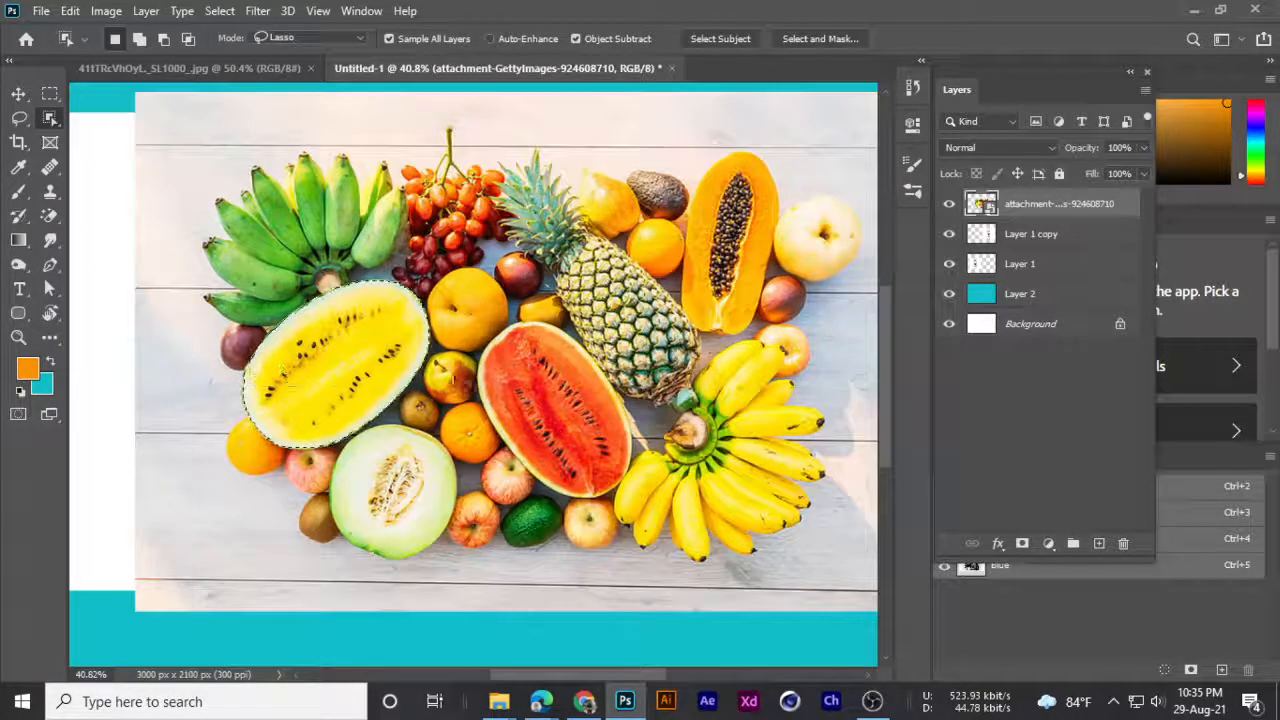
key("ctrl+d")
- Add the pale round fruit and the halved green melon to the watermelon selection
left_click_drag(703, 290, 638, 290)
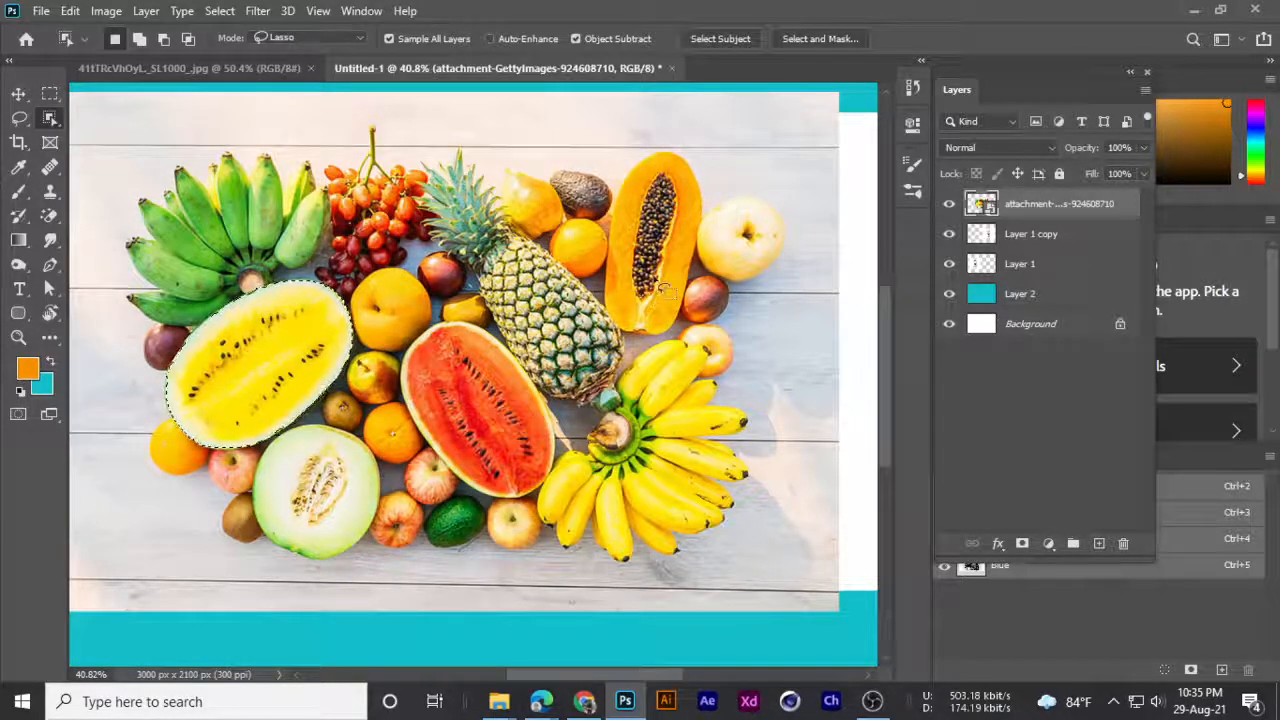
scroll(770, 205, "up", 2)
mouse_move(685, 222)
left_mouse_down()
mouse_move(657, 250)
mouse_move(701, 310)
mouse_move(774, 304)
mouse_move(797, 240)
mouse_move(771, 202)
mouse_move(648, 198)
left_mouse_up()
scroll(560, 300, "down", 1)
mouse_move(262, 482)
left_mouse_down()
mouse_move(216, 471)
mouse_move(178, 496)
mouse_move(160, 626)
mouse_move(245, 636)
left_mouse_up()
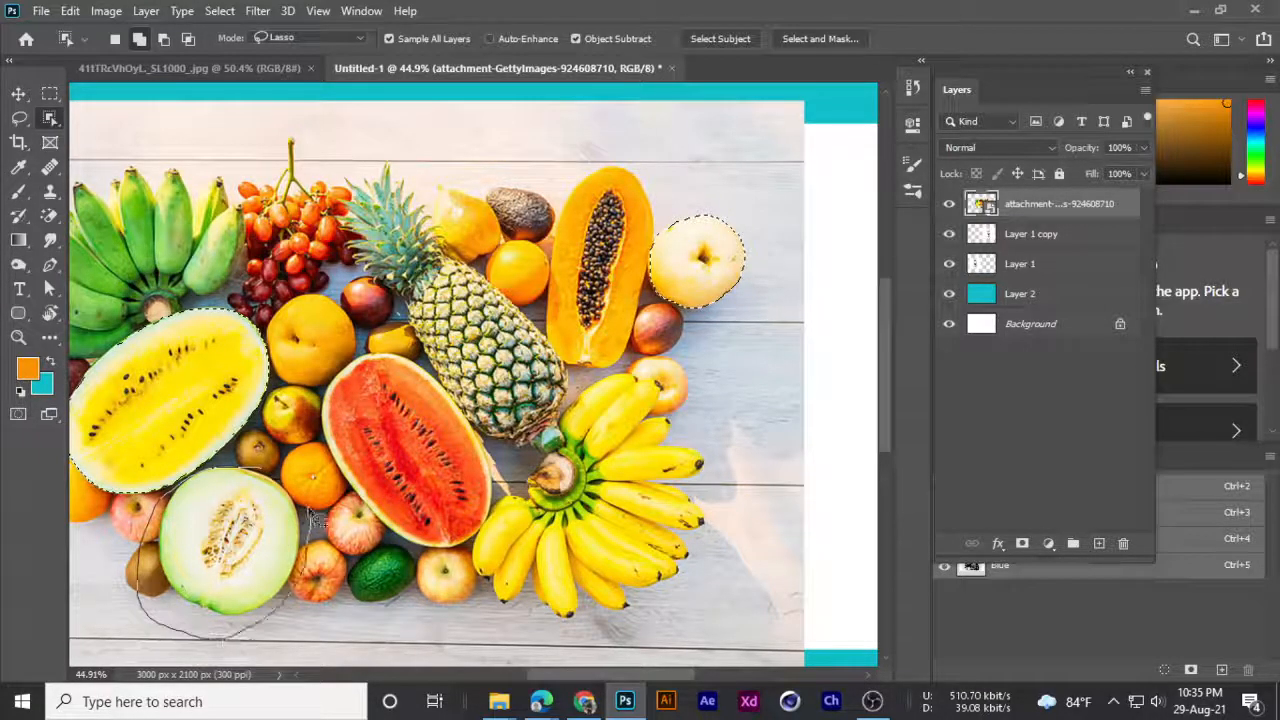
left_click_drag(153, 505, 180, 478)
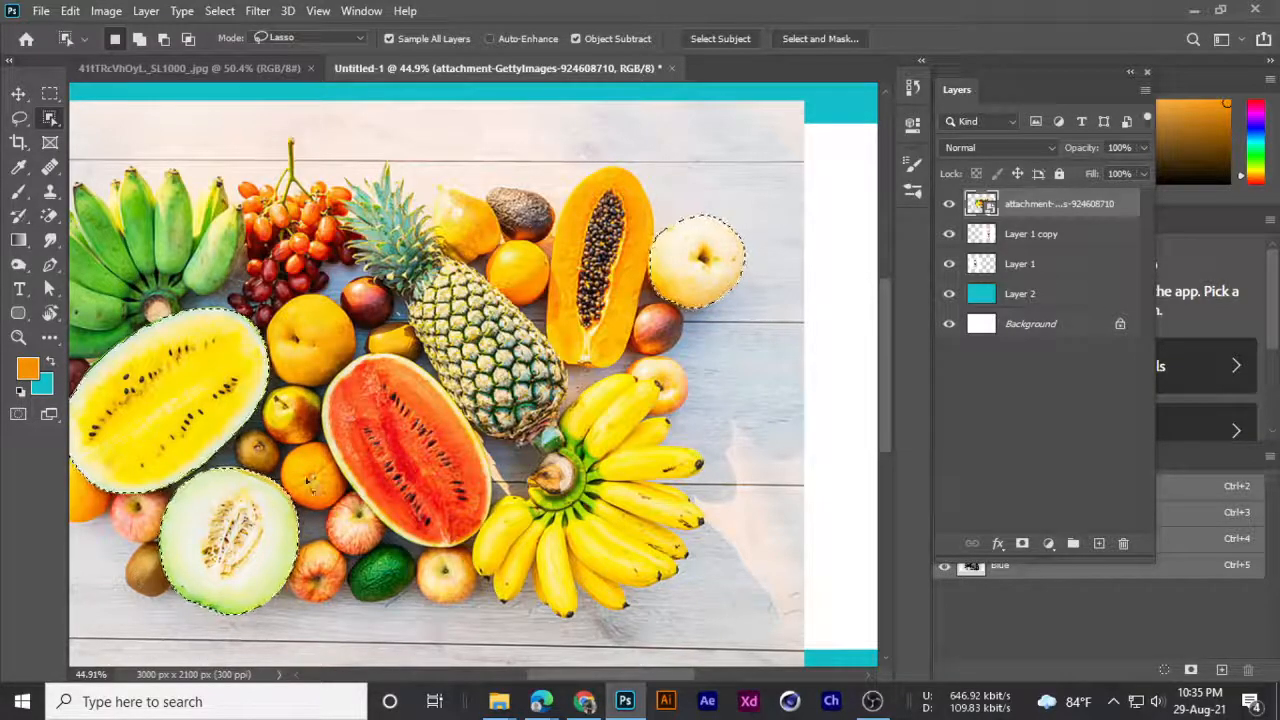
- Copy the three selected fruits to a new layer and hide the fruit picture's layer
left_click_drag(327, 399, 463, 370)
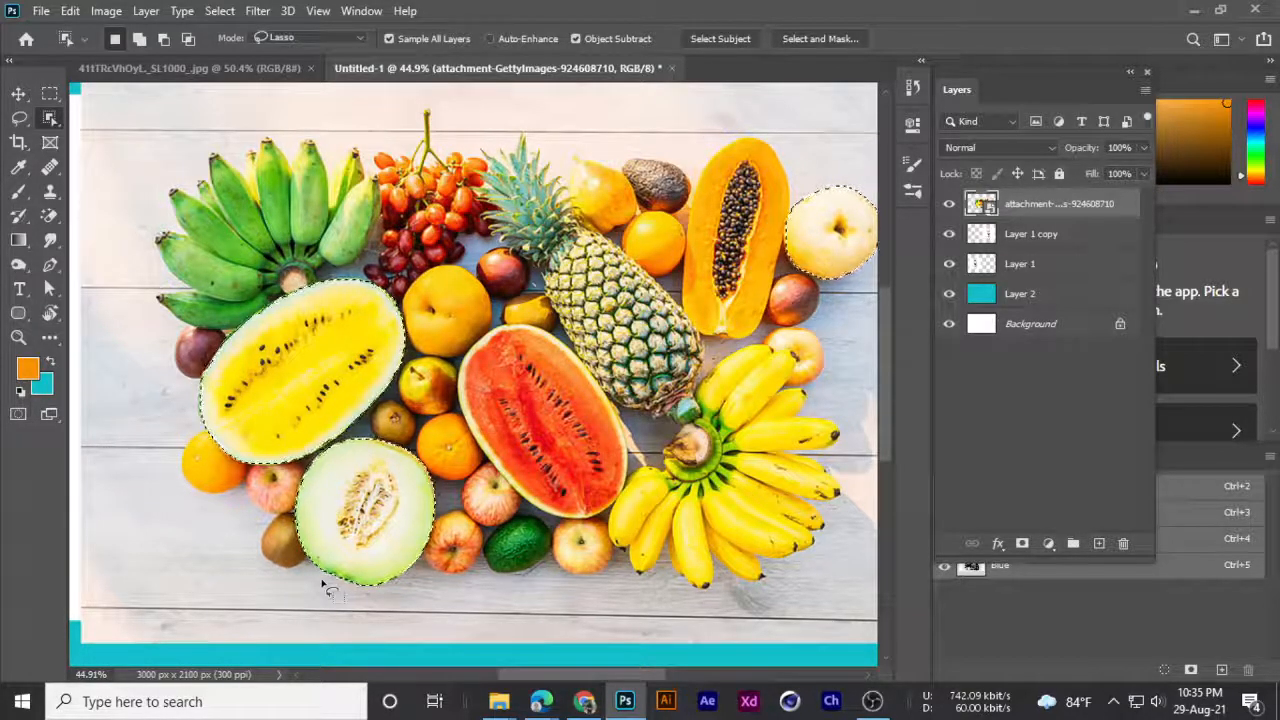
key("ctrl+j")
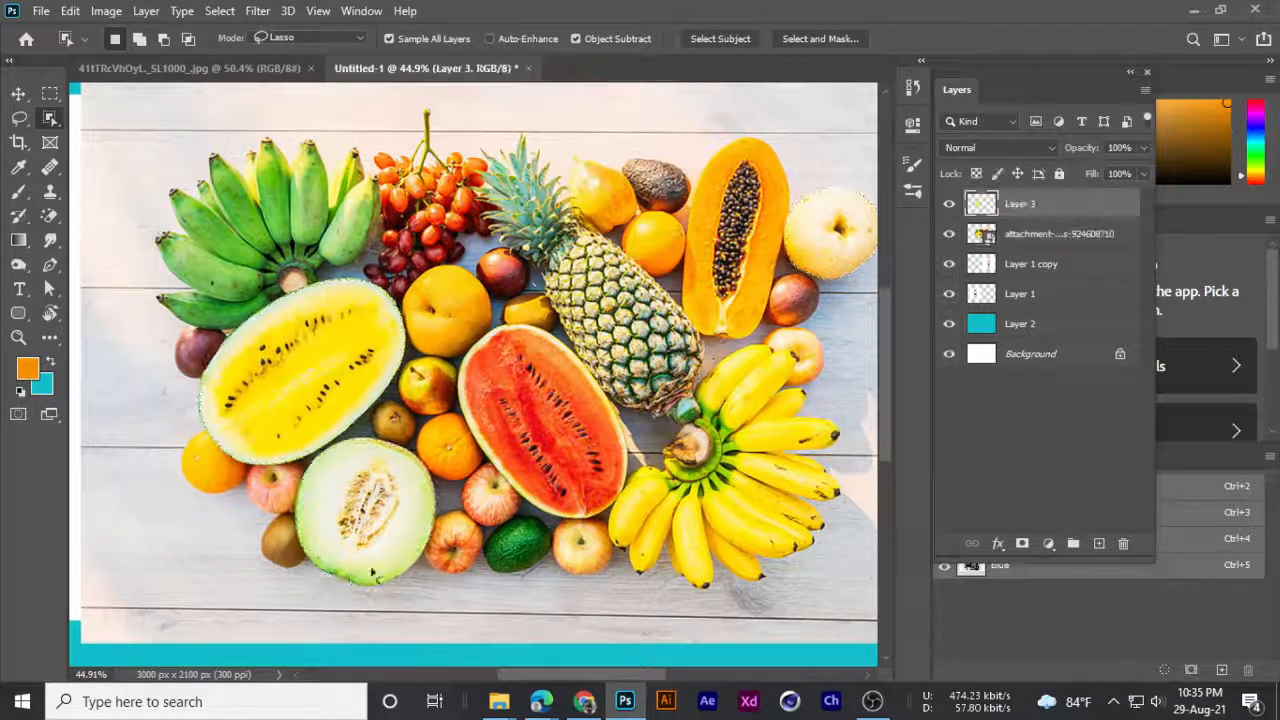
left_click(1014, 243)
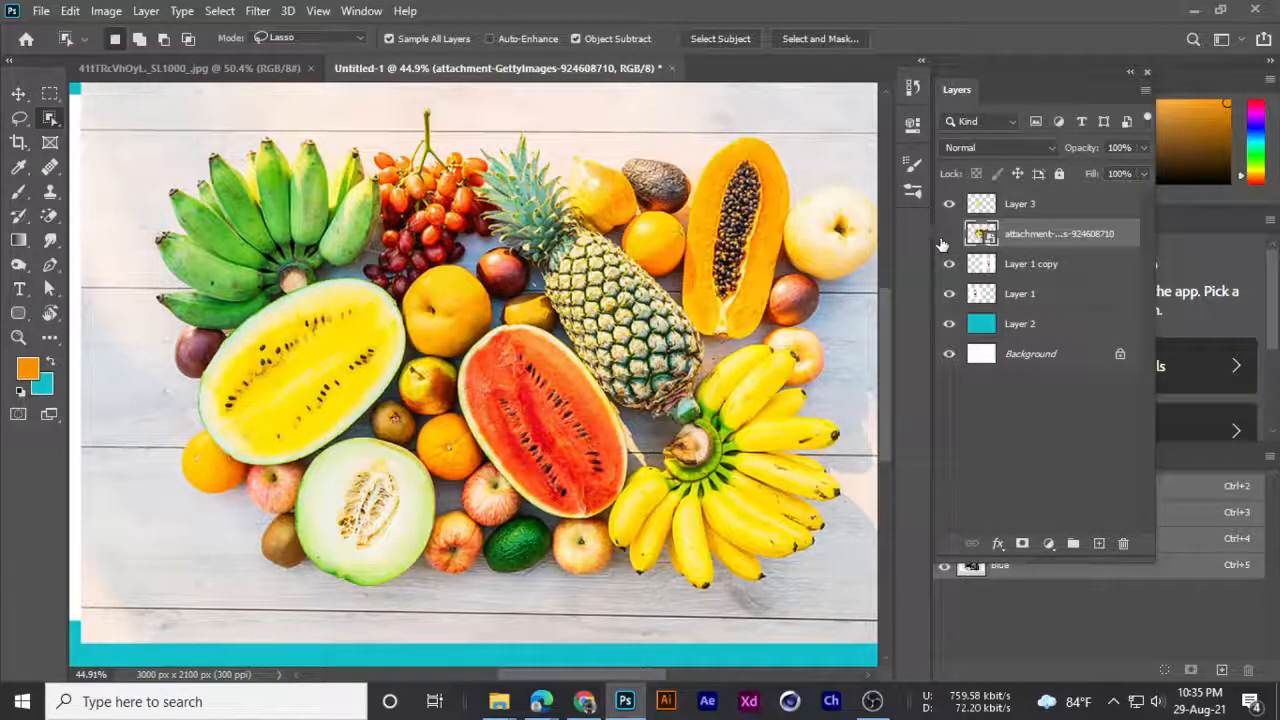
left_click(941, 244)
- Move the cut-out fruits on Layer 3 slightly lower over the two face wash tubes
left_click(19, 93)
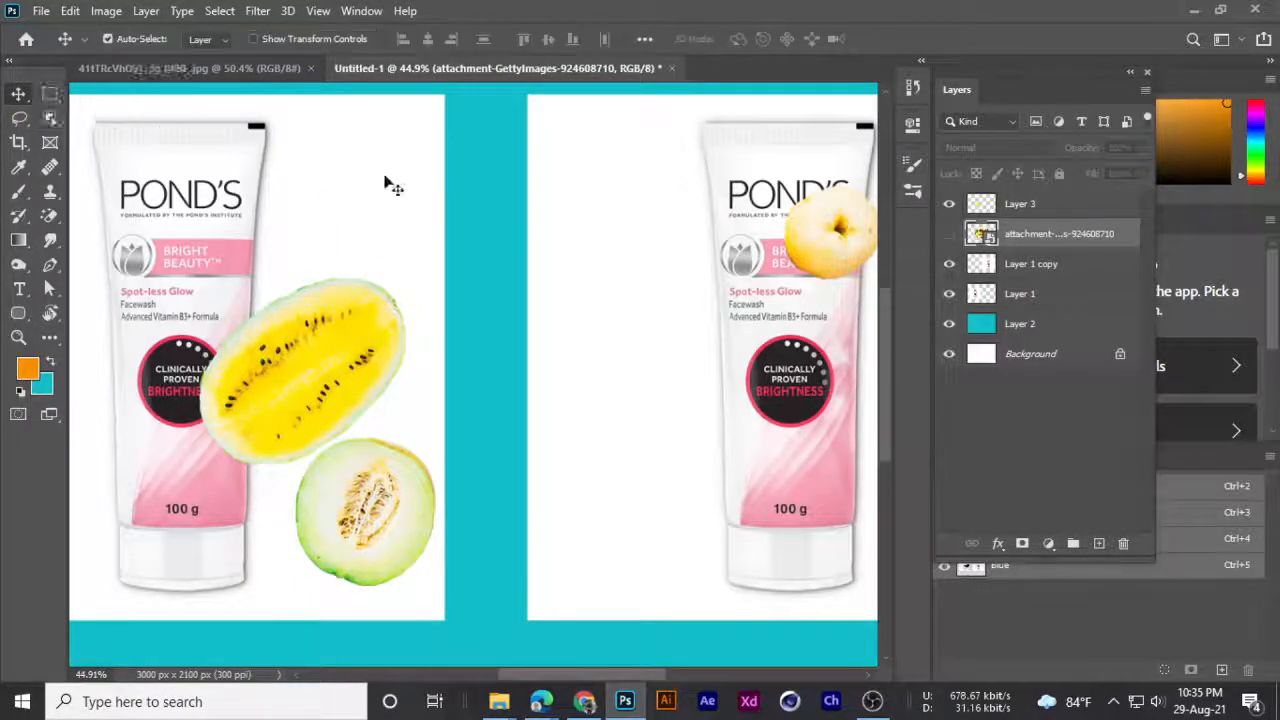
scroll(349, 200, "down", 2)
left_click_drag(360, 358, 308, 320)
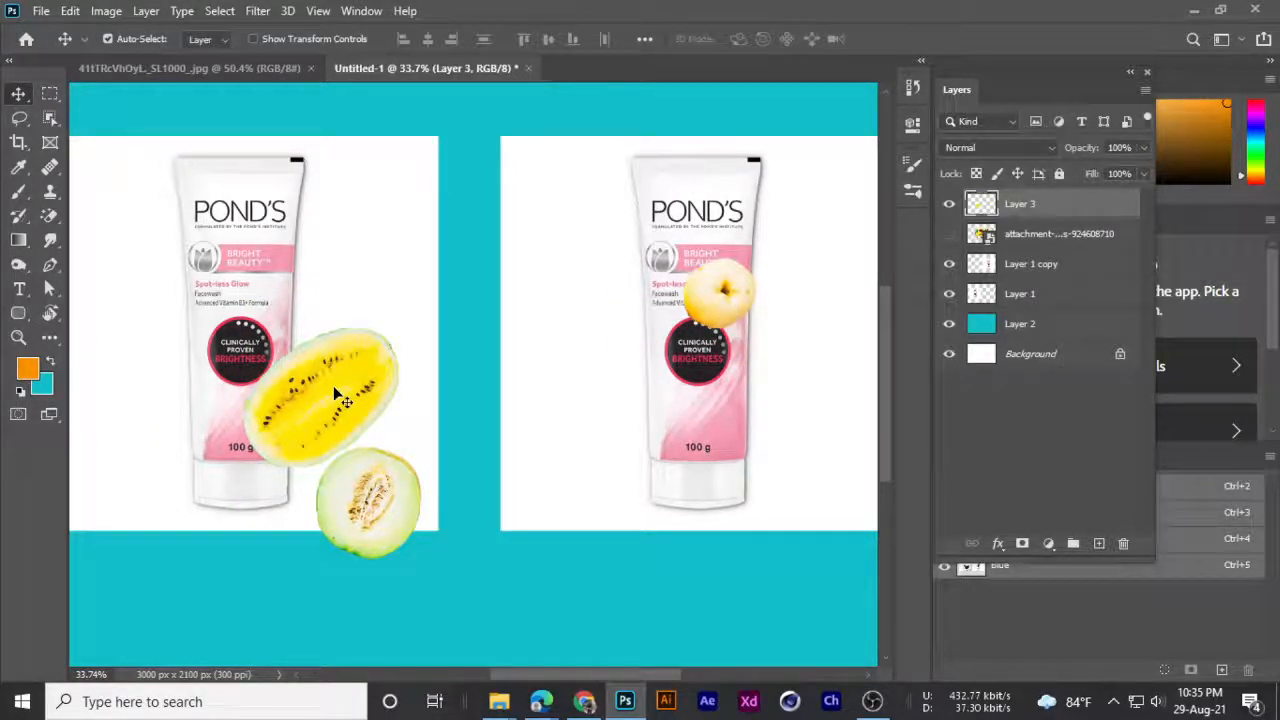
- Switch between the Object Selection and Move tools, ending with the Object Selection tool active
left_click(51, 118)
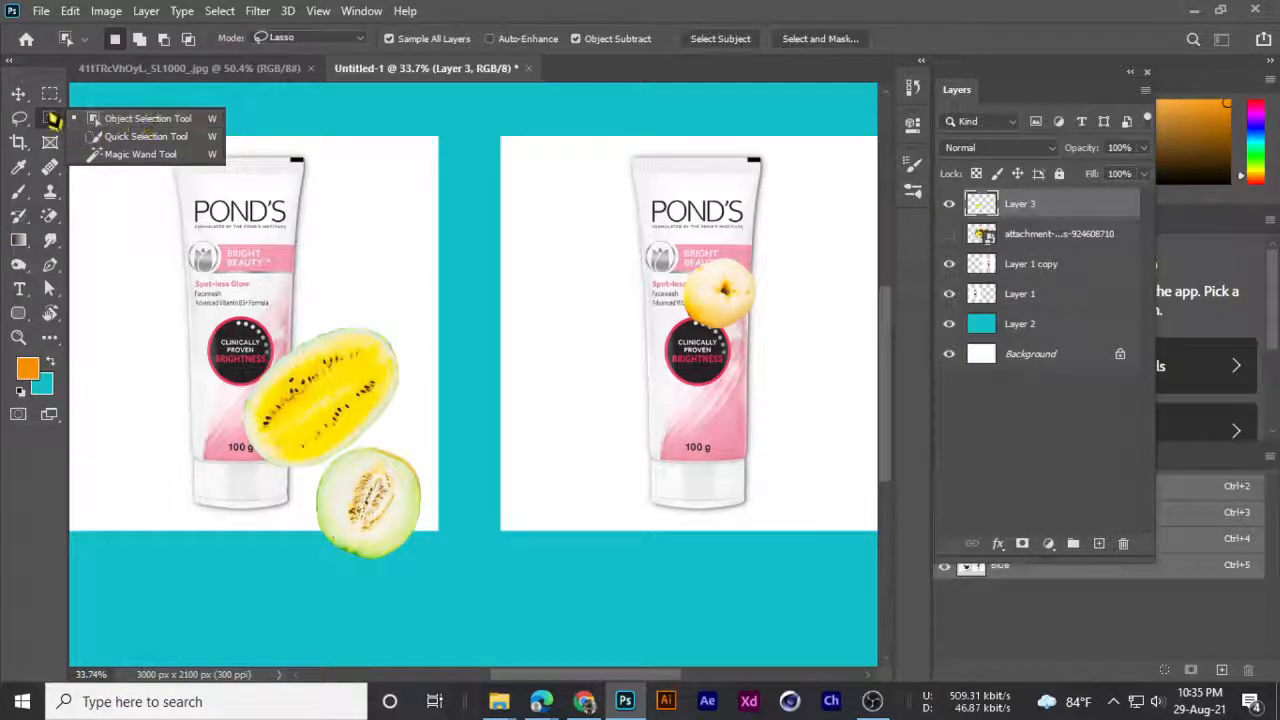
left_click(128, 122)
left_click(18, 94)
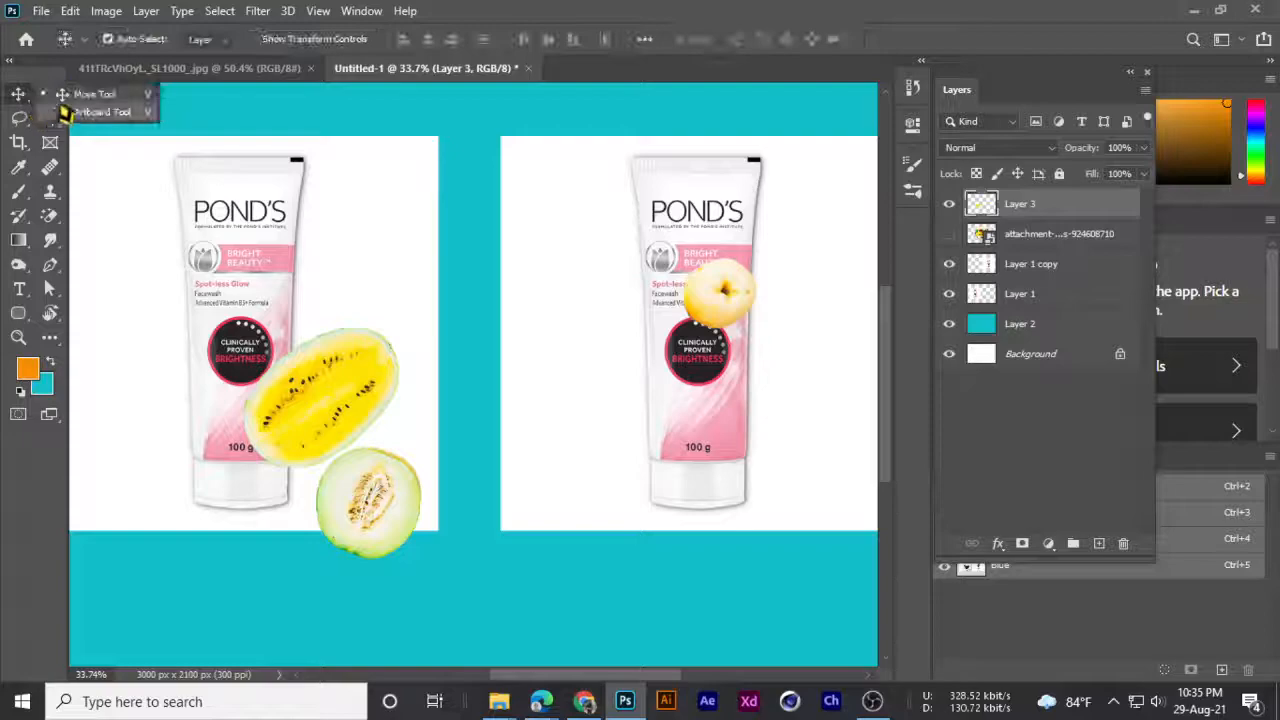
left_click(52, 120)
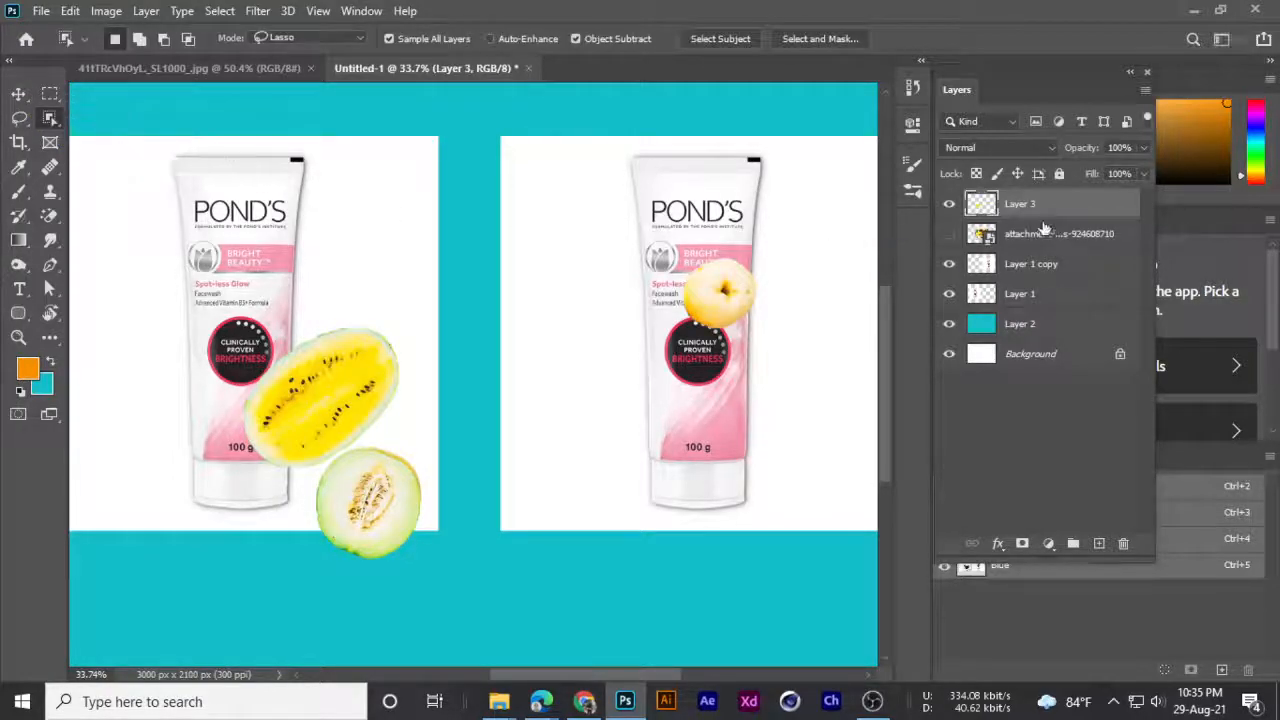
- Delete the cut-out fruits on Layer 3 and the fruit picture's layer, leaving only the two face wash tube pictures
key("Delete")
left_click(948, 205)
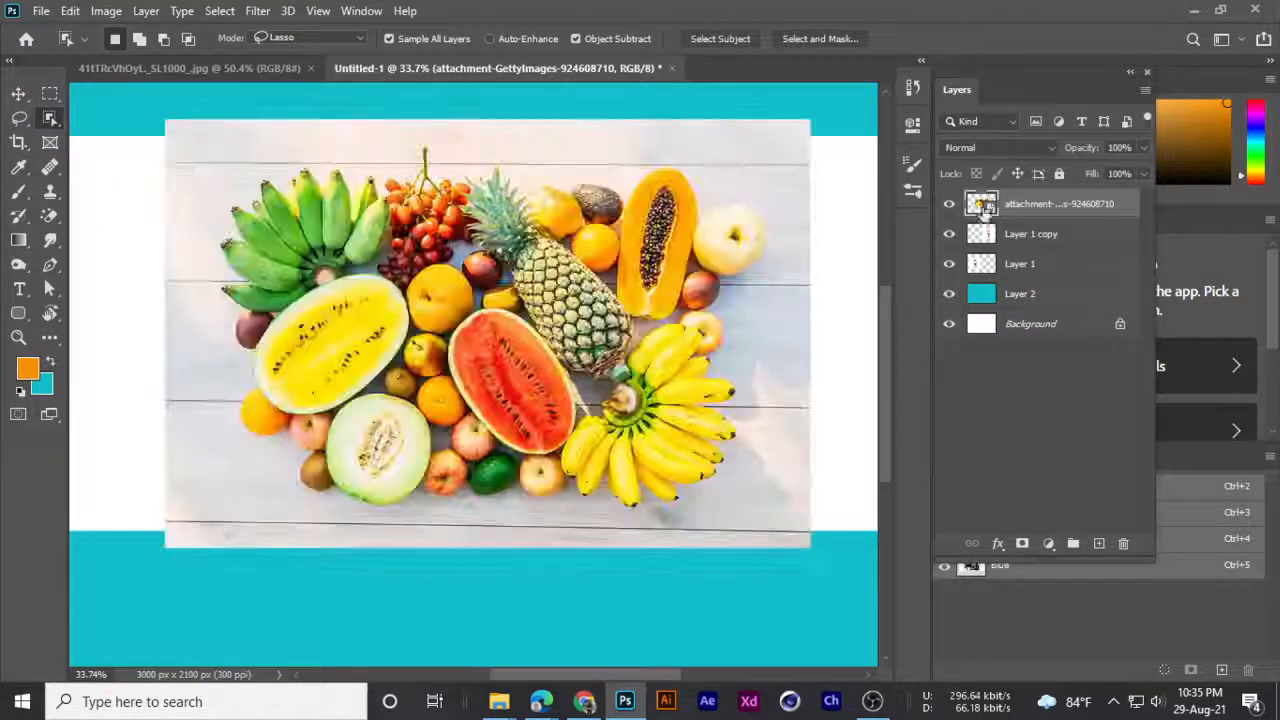
key("Delete")
scroll(555, 347, "down", 1)
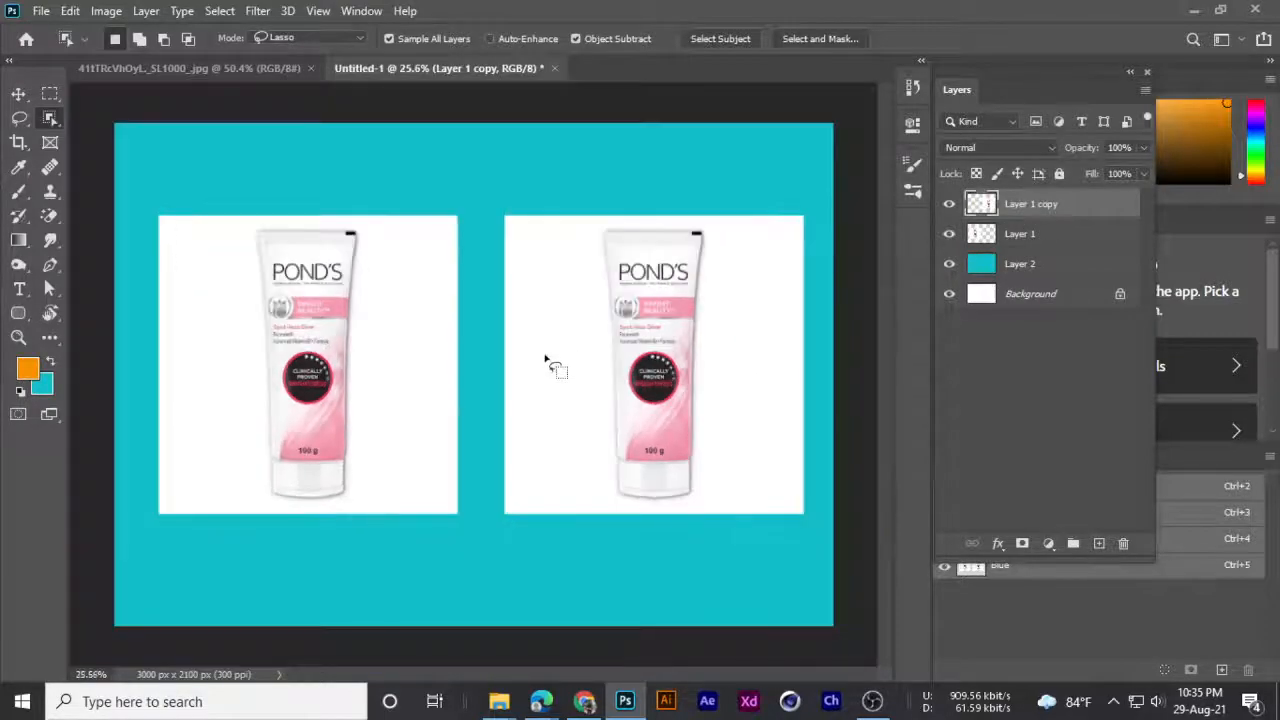
left_click(952, 207)
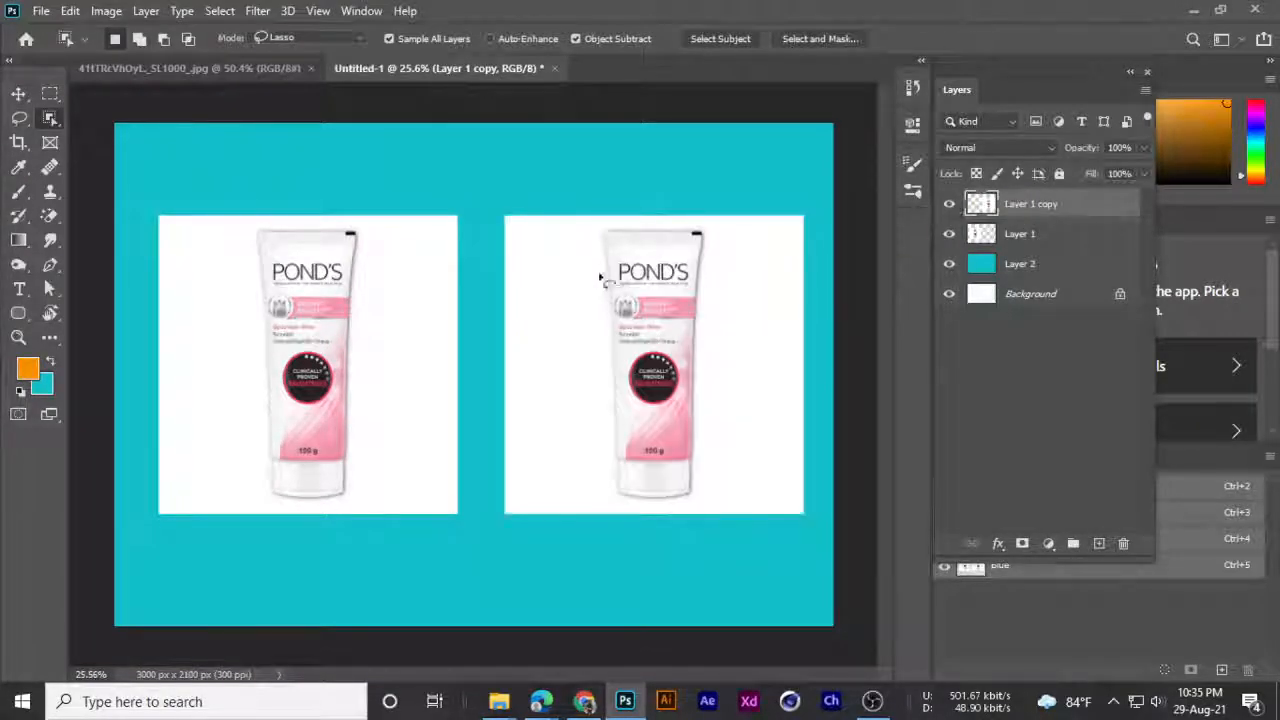
scroll(605, 287, "up", 1)
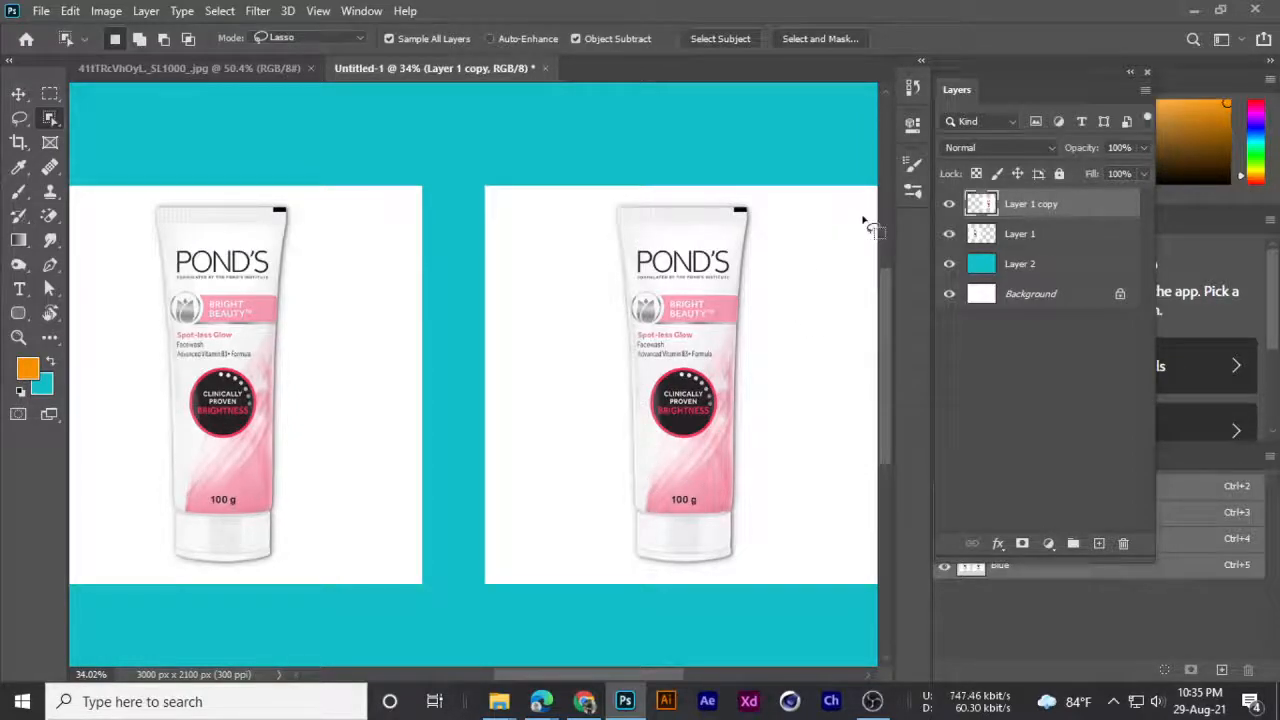
- Try Select Subject on the two face wash tube pictures, toggle Layer 1 copy's visibility, and clear the selection
right_click(58, 126)
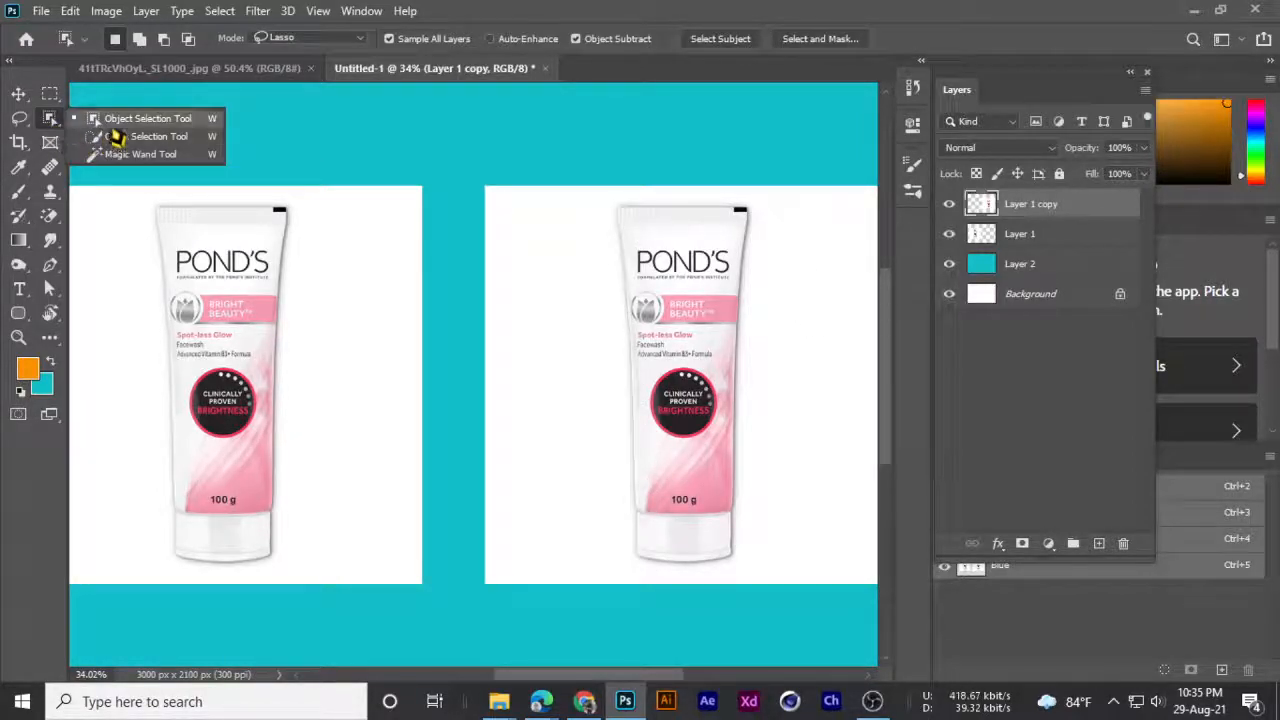
left_click(98, 110)
left_click(720, 40)
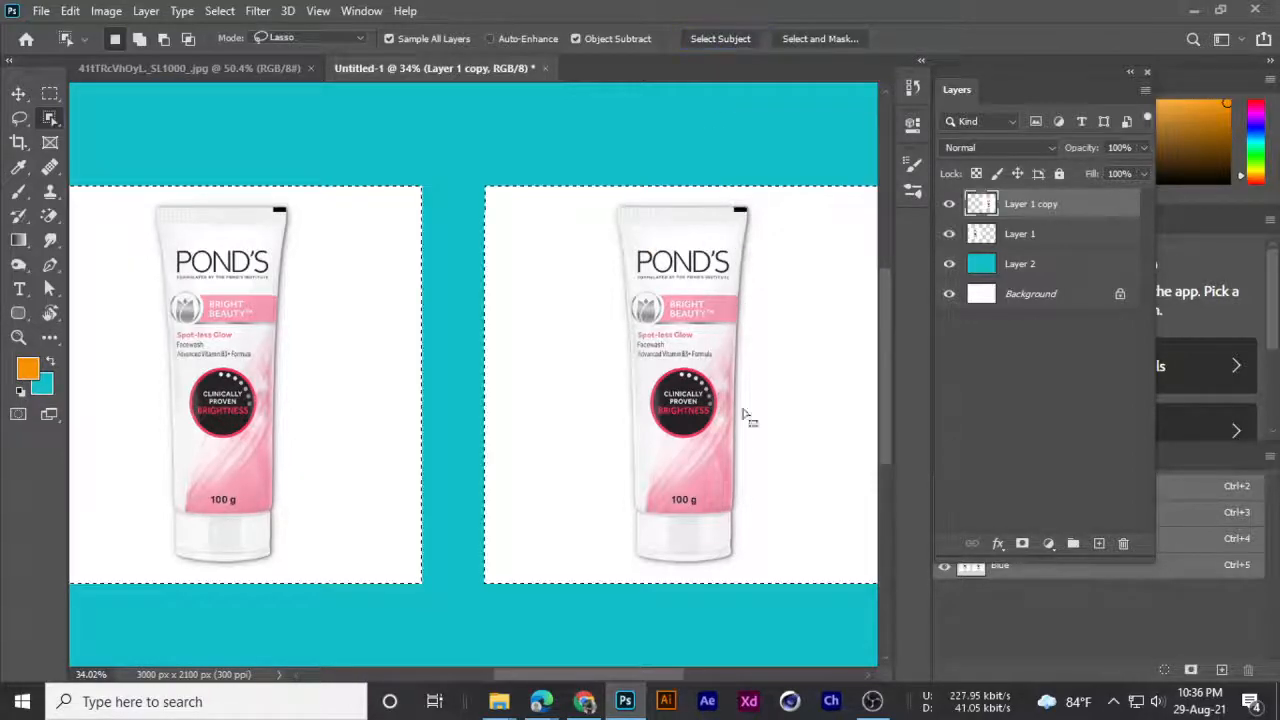
scroll(730, 525, "down", 2)
scroll(728, 522, "down", 2)
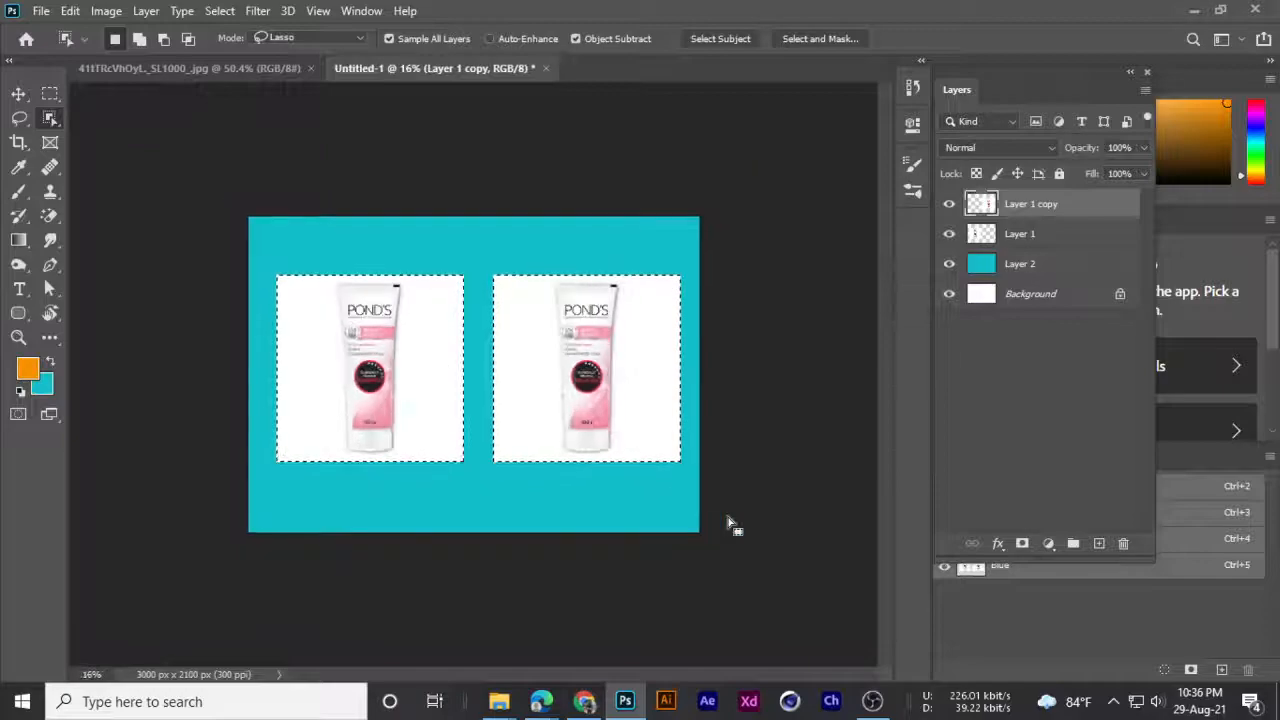
left_click(949, 204)
left_click(949, 204)
scroll(516, 284, "up", 2)
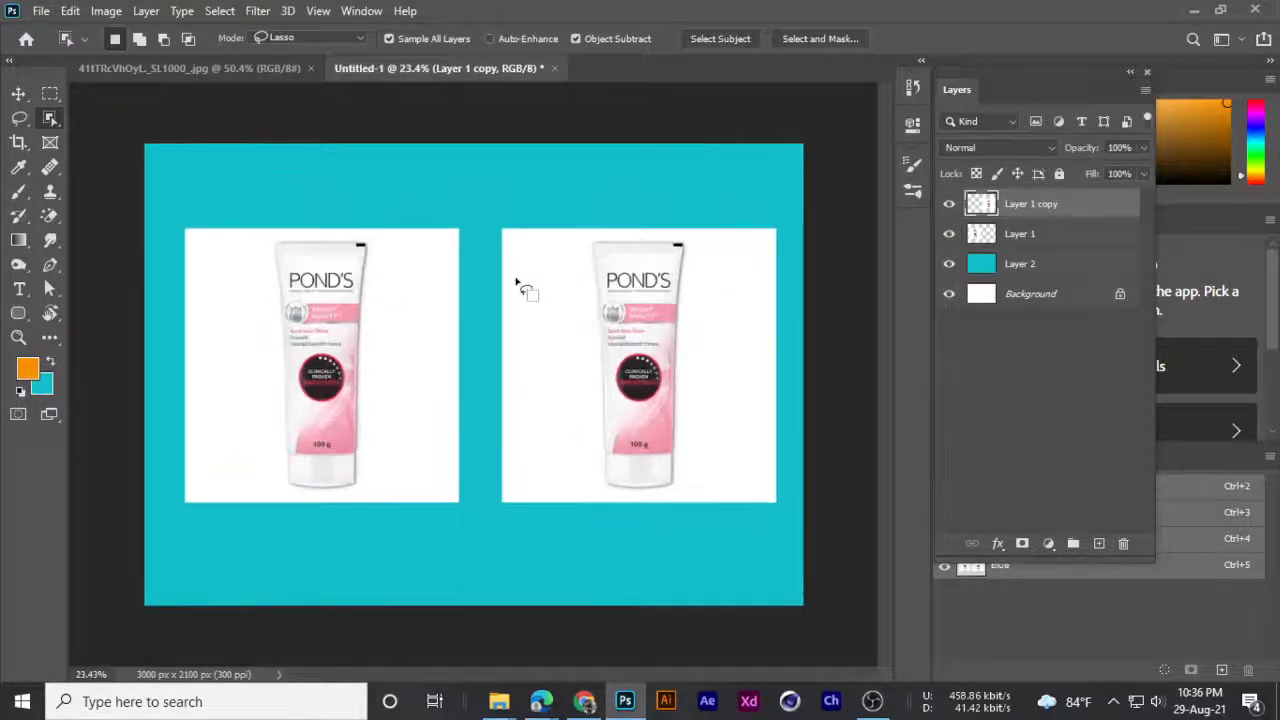
- Run Select Subject on the tube pictures once more with the Object Selection tool active, and deselect
right_click(50, 118)
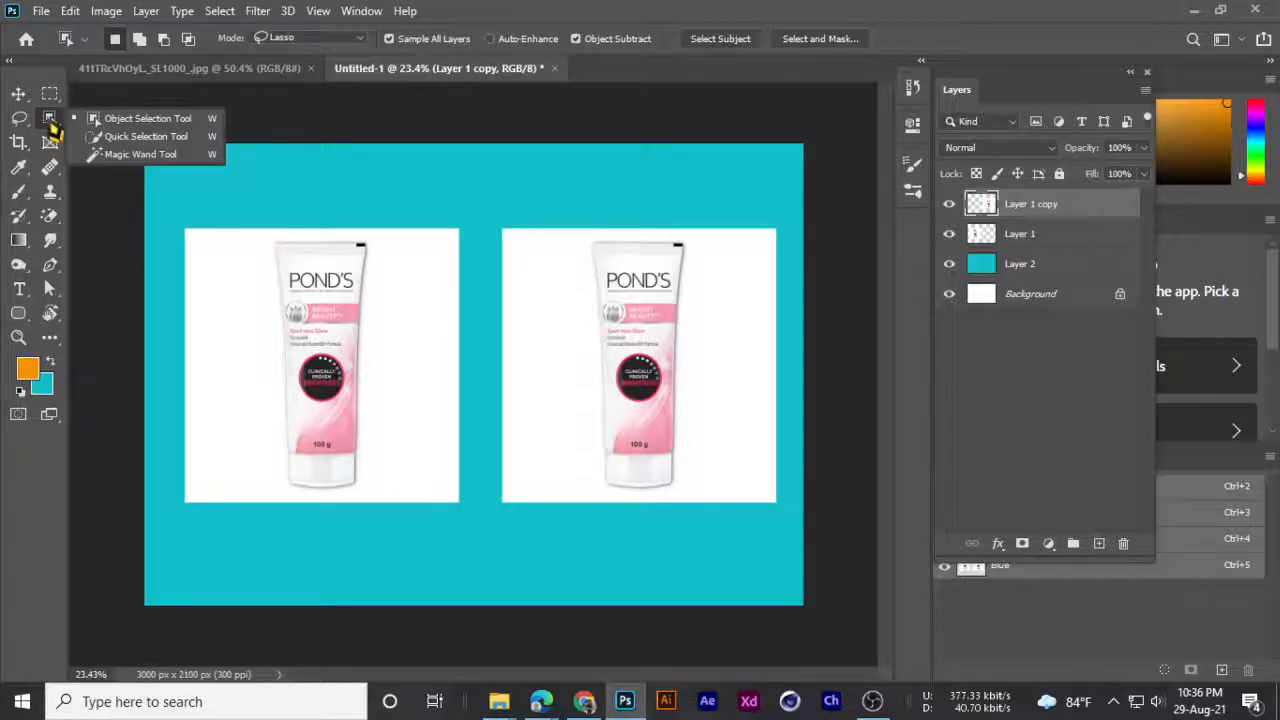
left_click(112, 120)
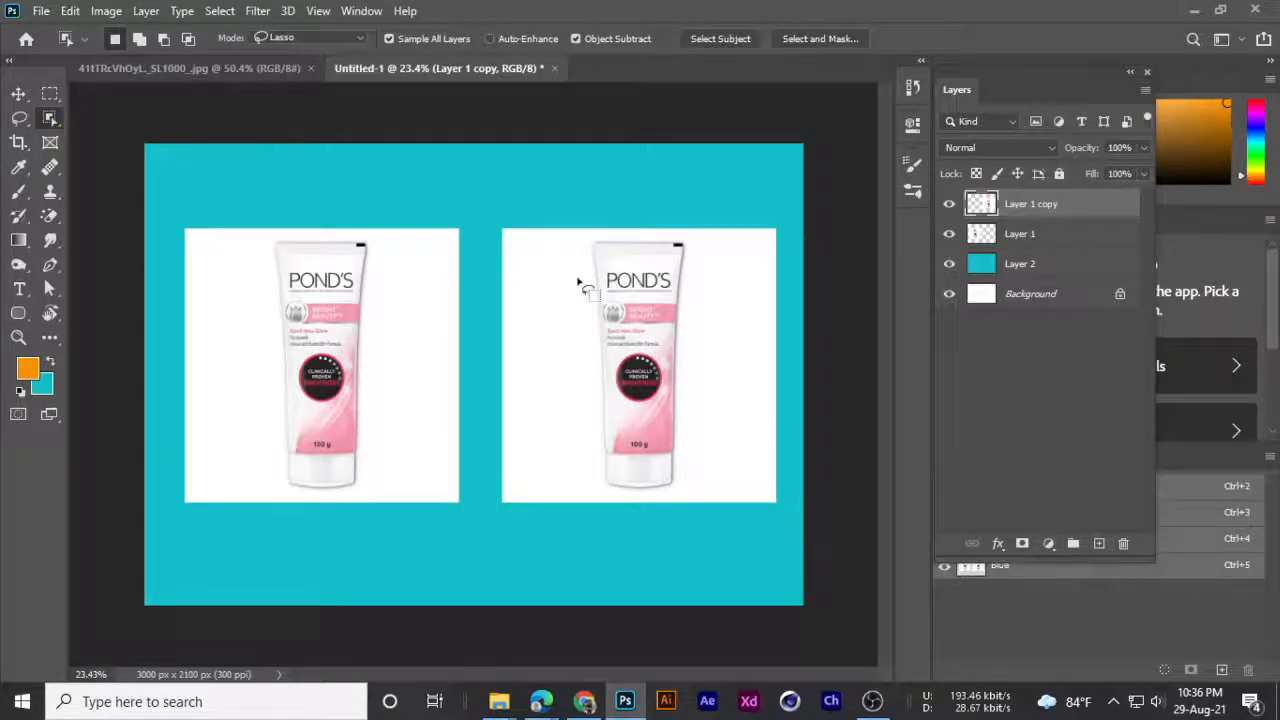
left_click(716, 38)
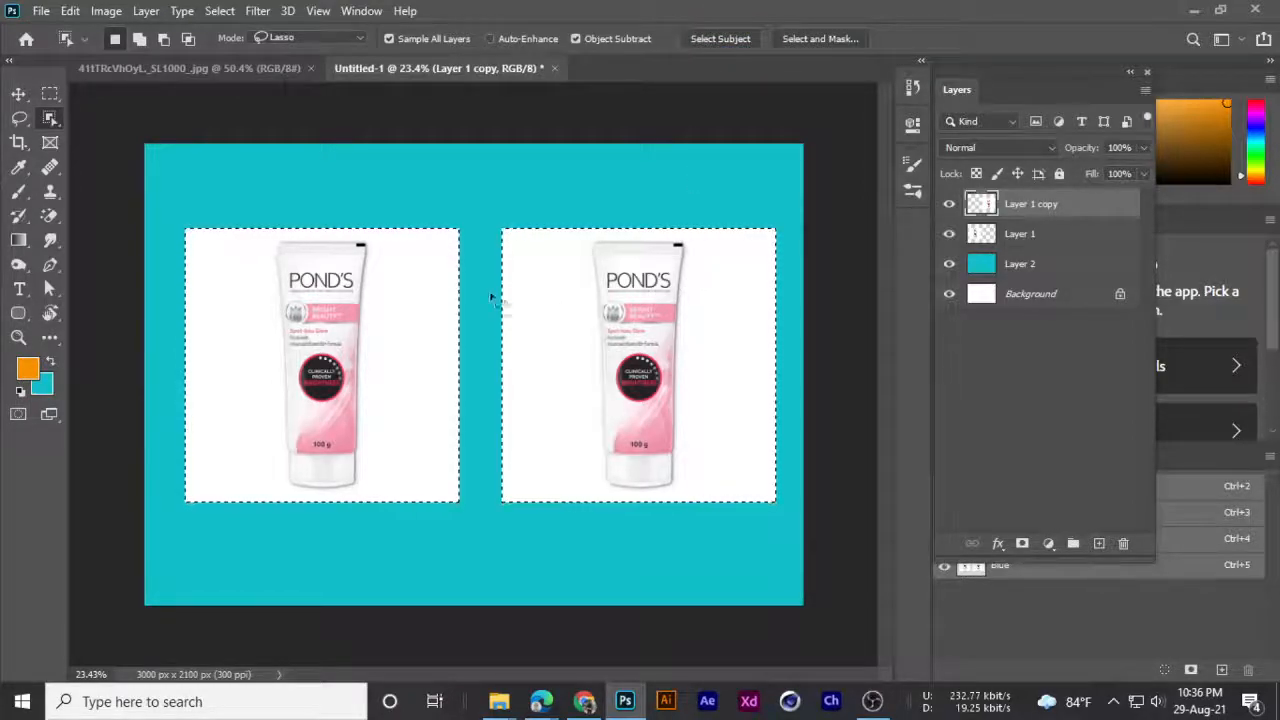
scroll(497, 302, "up", 1)
left_click(951, 205)
left_click(951, 205)
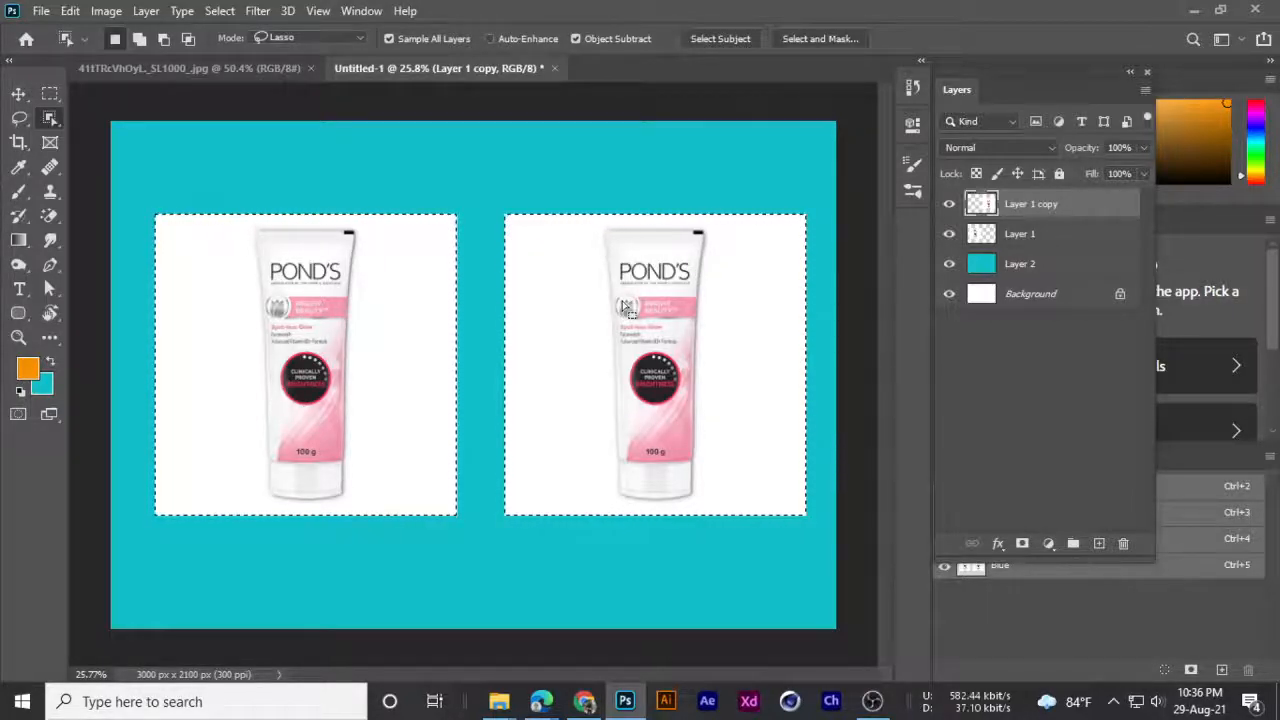
key("ctrl+d")
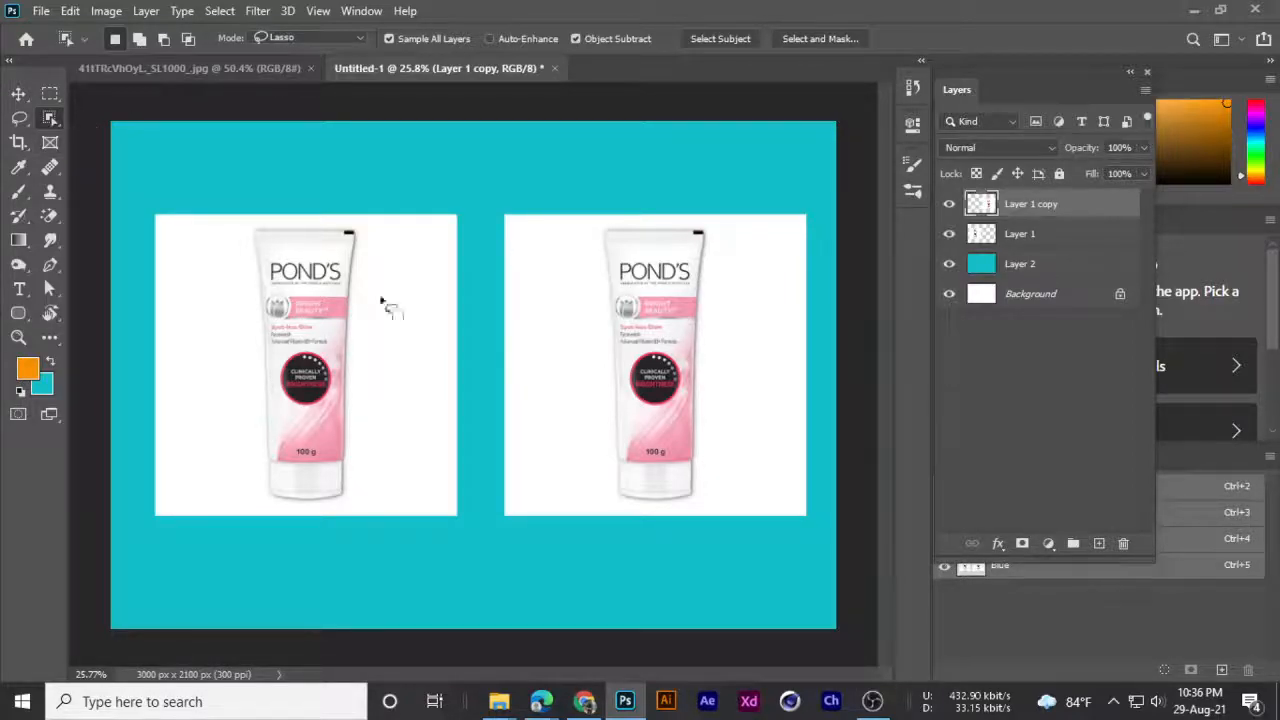
- Select the face wash tube on Layer 1 copy using Object Selection in Rectangle mode
right_click(51, 122)
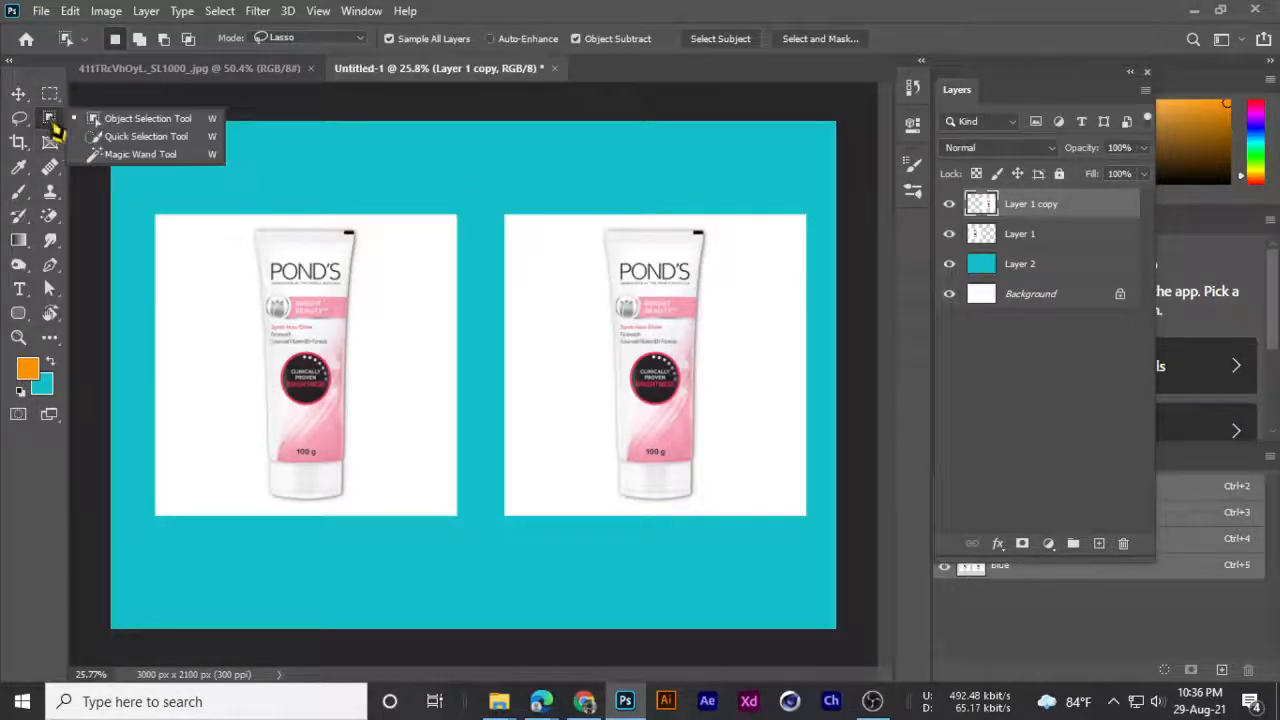
left_click(92, 123)
left_click(310, 38)
left_click(312, 49)
left_click_drag(586, 222, 724, 508)
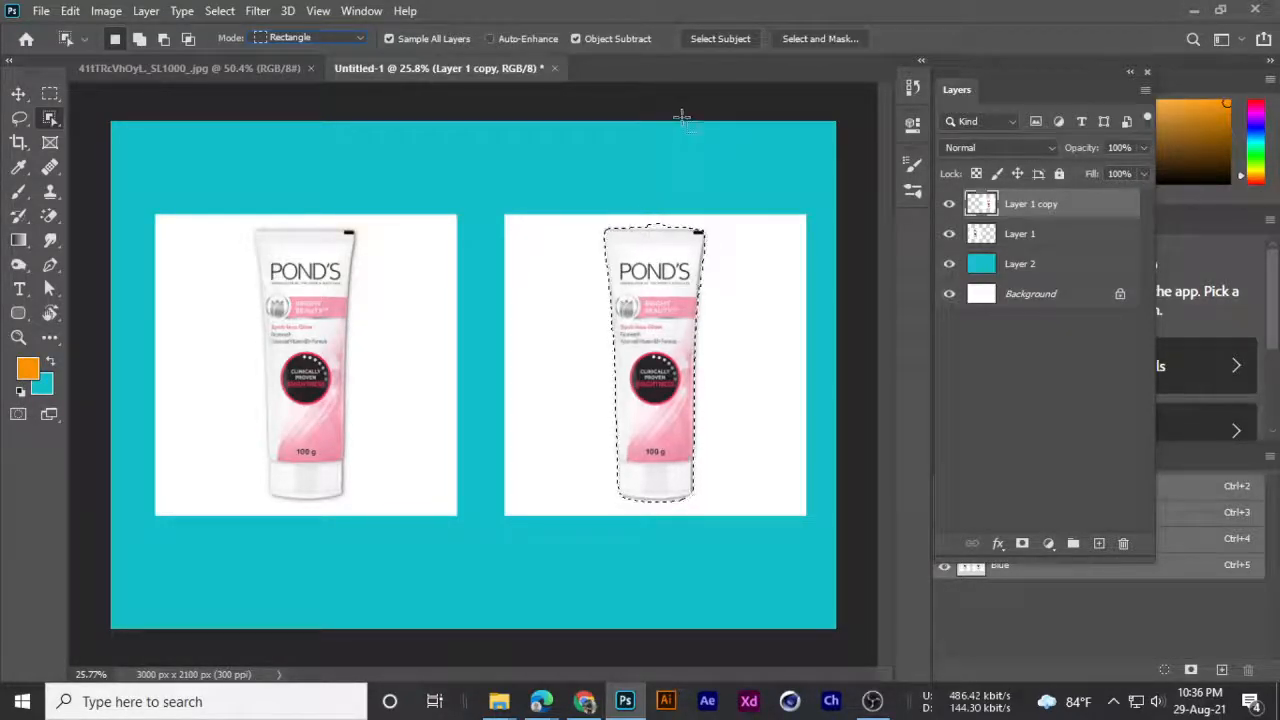
scroll(673, 182, "up", 3)
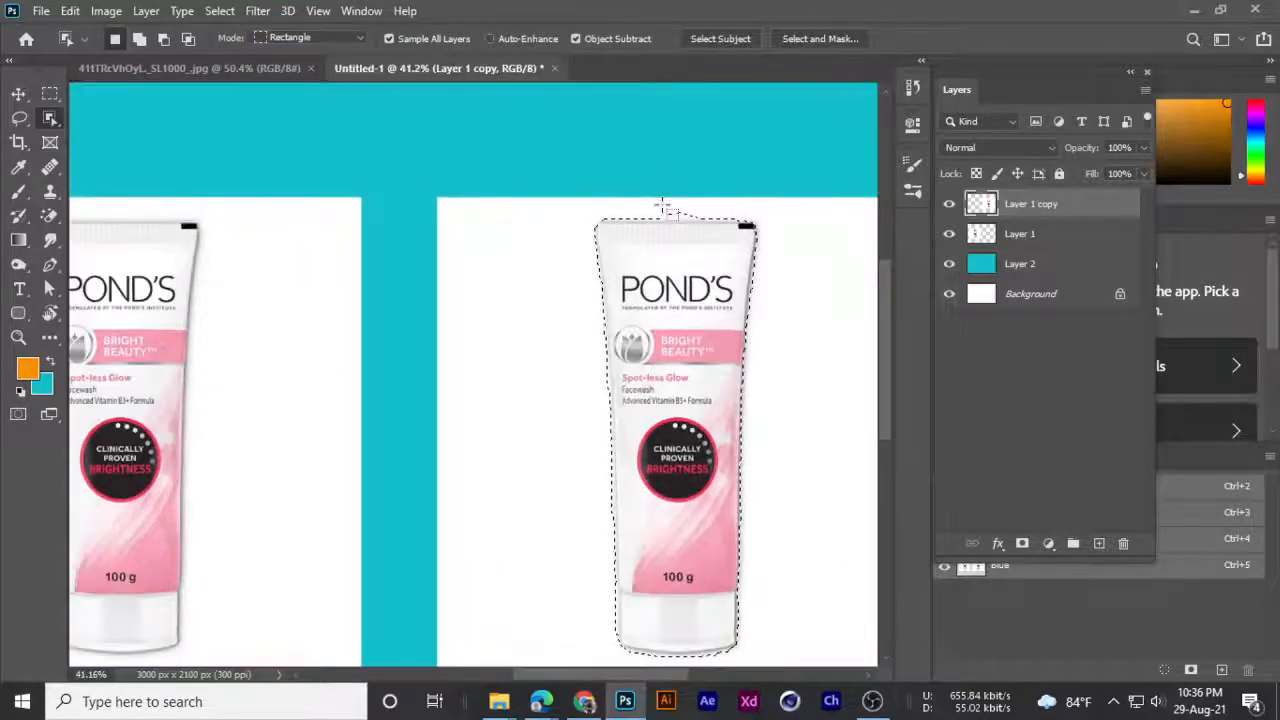
scroll(670, 230, "down", 2)
scroll(668, 265, "up", 2)
scroll(668, 262, "up", 1)
scroll(670, 256, "down", 3)
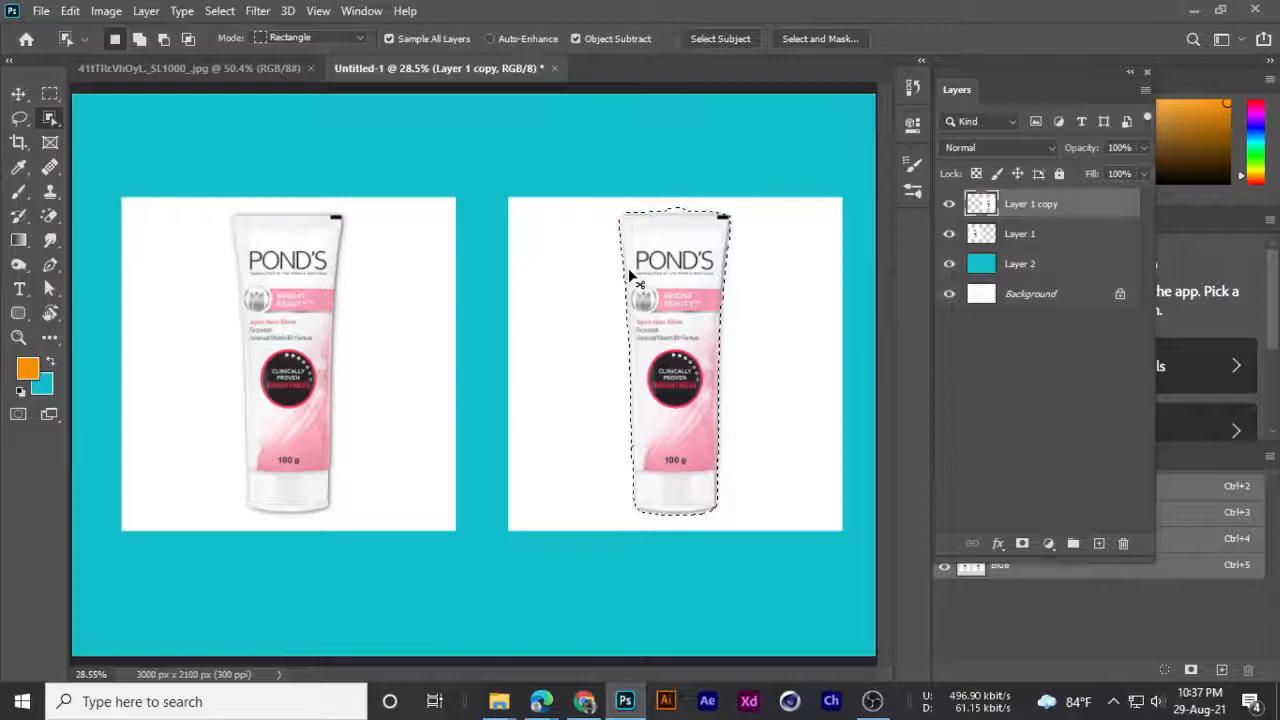
- Copy the selected tube to a new layer and hide Layer 1 copy
key("ctrl+j")
left_click(949, 234)
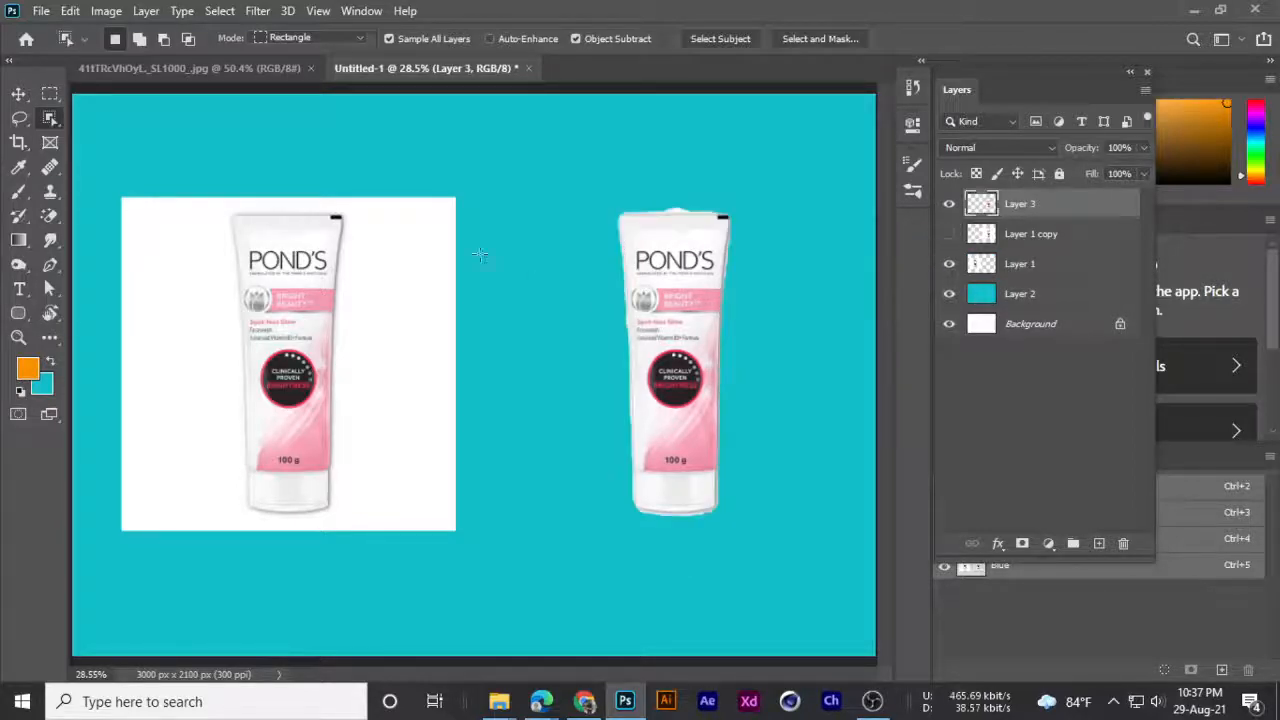
- Inspect the cut-out tube's edges against the teal background and shift it slightly to the left
left_click(19, 93)
scroll(752, 308, "up", 1)
scroll(752, 308, "down", 2)
scroll(752, 308, "up", 4)
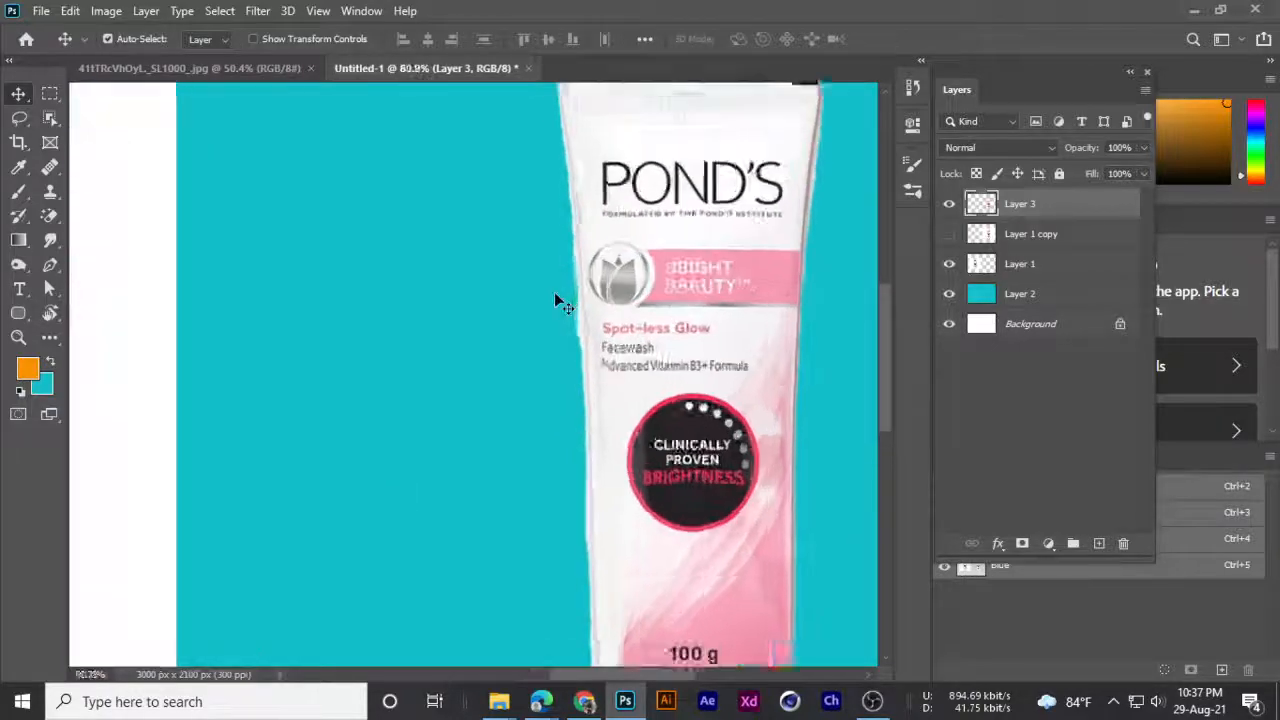
scroll(570, 296, "down", 3)
scroll(590, 292, "up", 1)
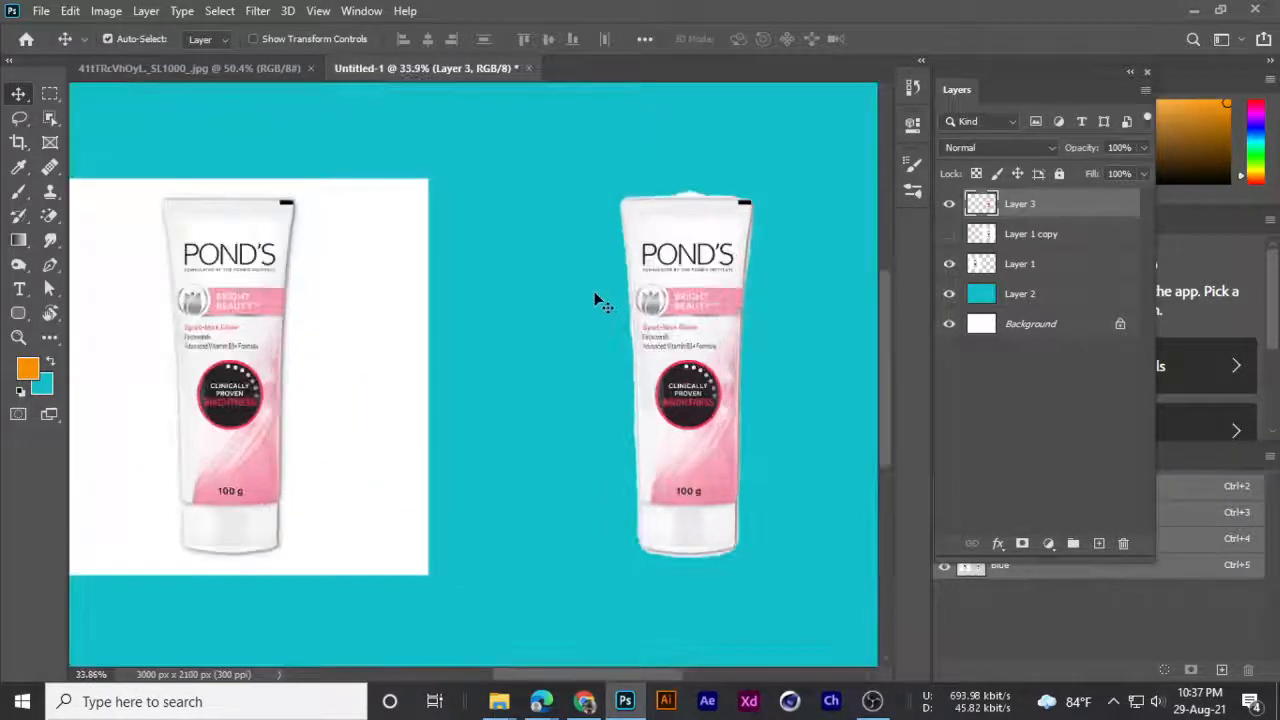
scroll(604, 296, "down", 2)
mouse_move(660, 337)
left_mouse_down()
mouse_move(680, 338)
mouse_move(652, 340)
left_mouse_up()
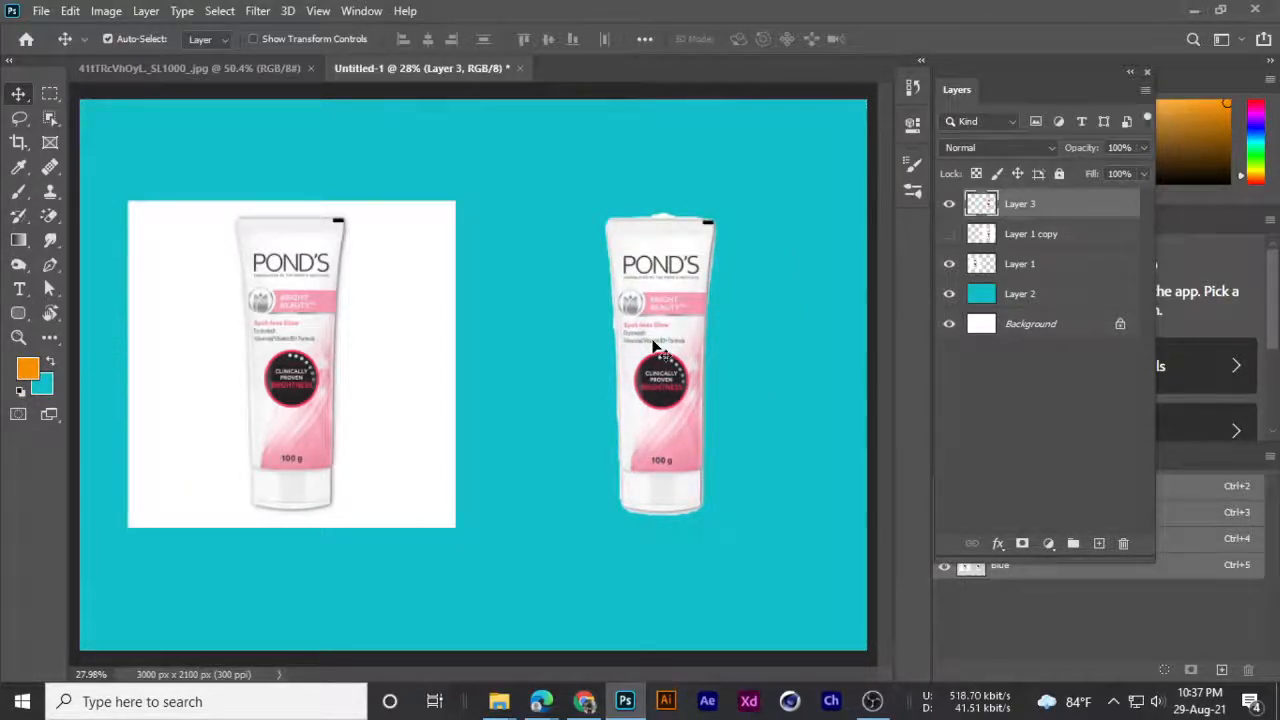
scroll(449, 354, "down", 2)
scroll(475, 368, "up", 1)
scroll(620, 350, "up", 1)
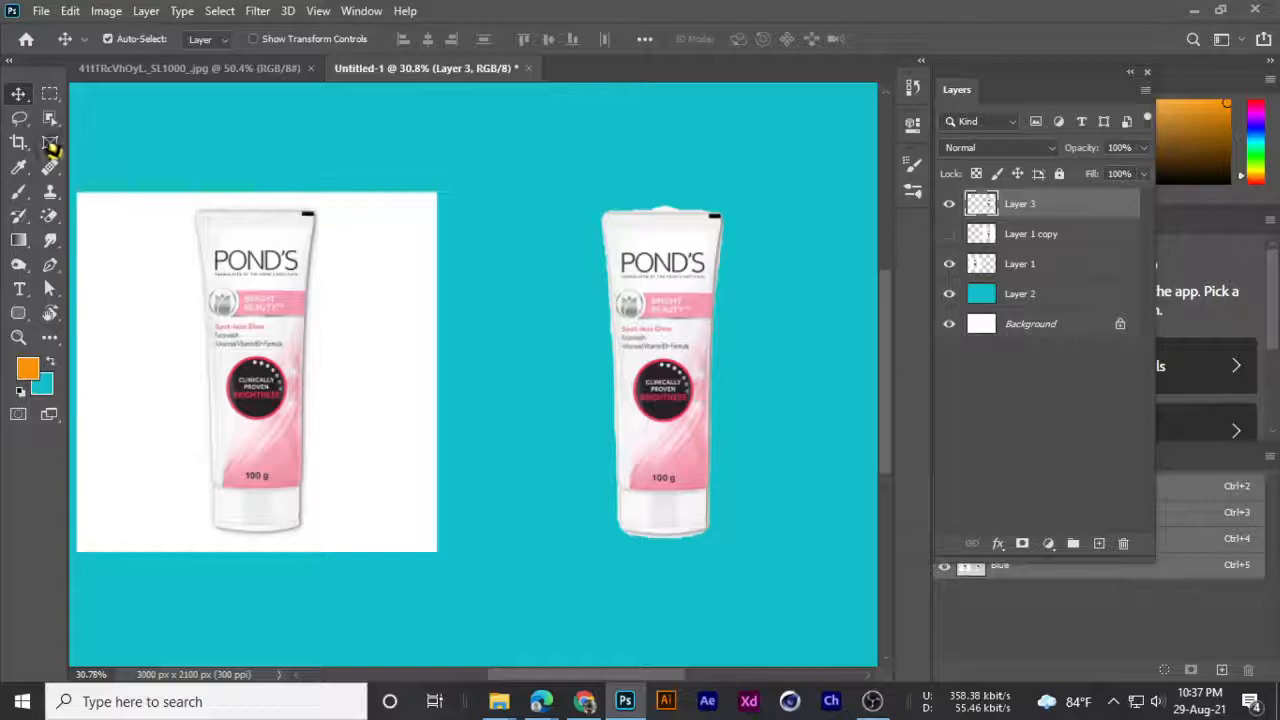
- Delete the cut-out tube on Layer 3 and duplicate Layer 1's tube picture onto the right half of the canvas
left_click_drag(50, 118, 112, 122)
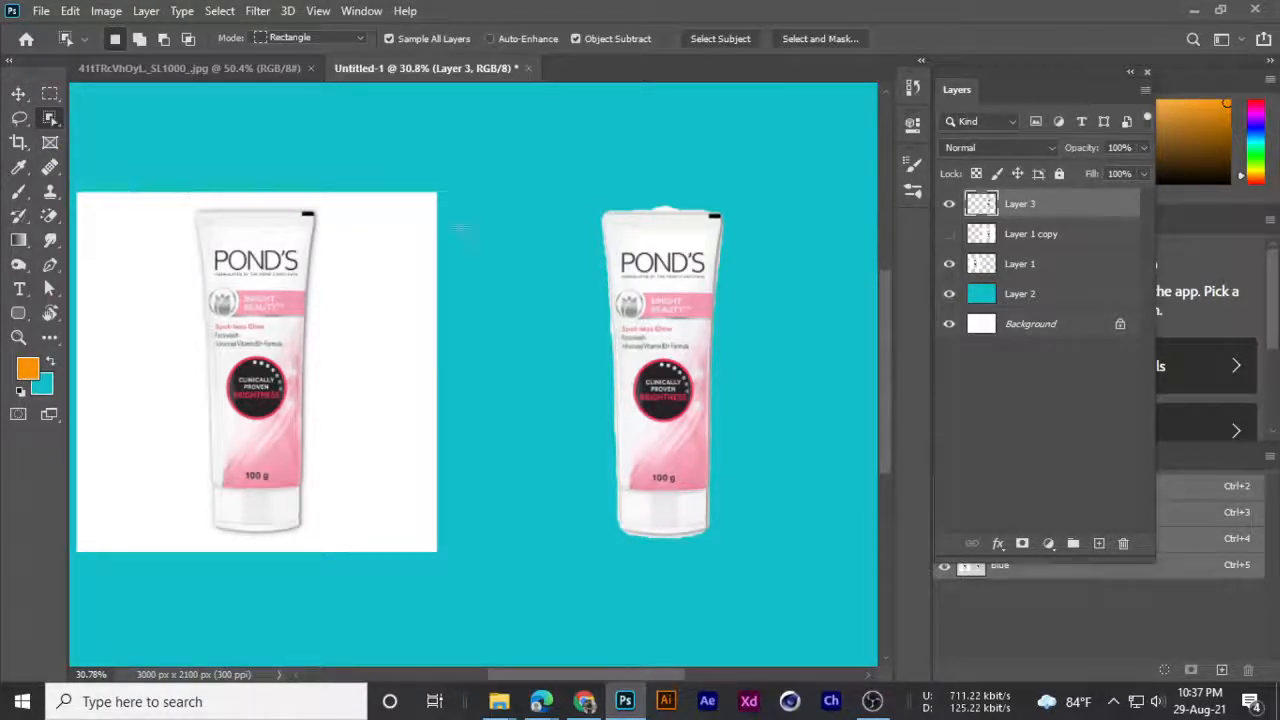
scroll(460, 229, "down", 1)
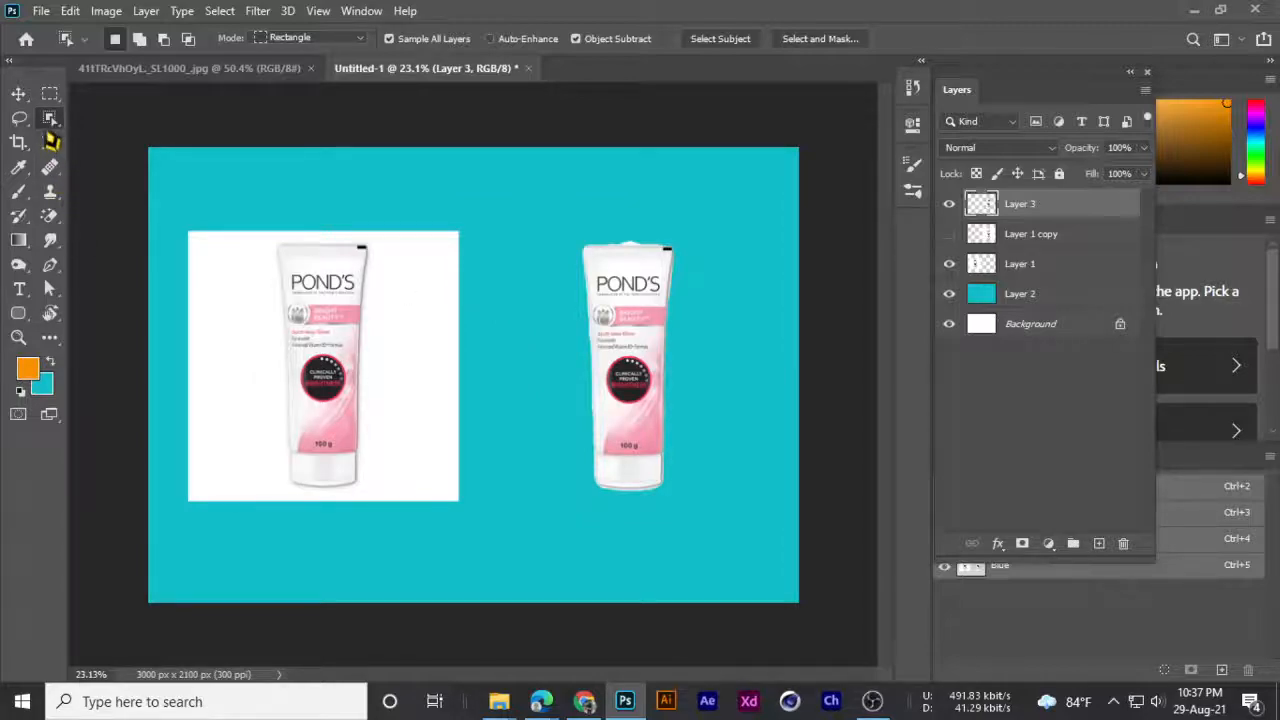
right_click(50, 118)
left_click(118, 124)
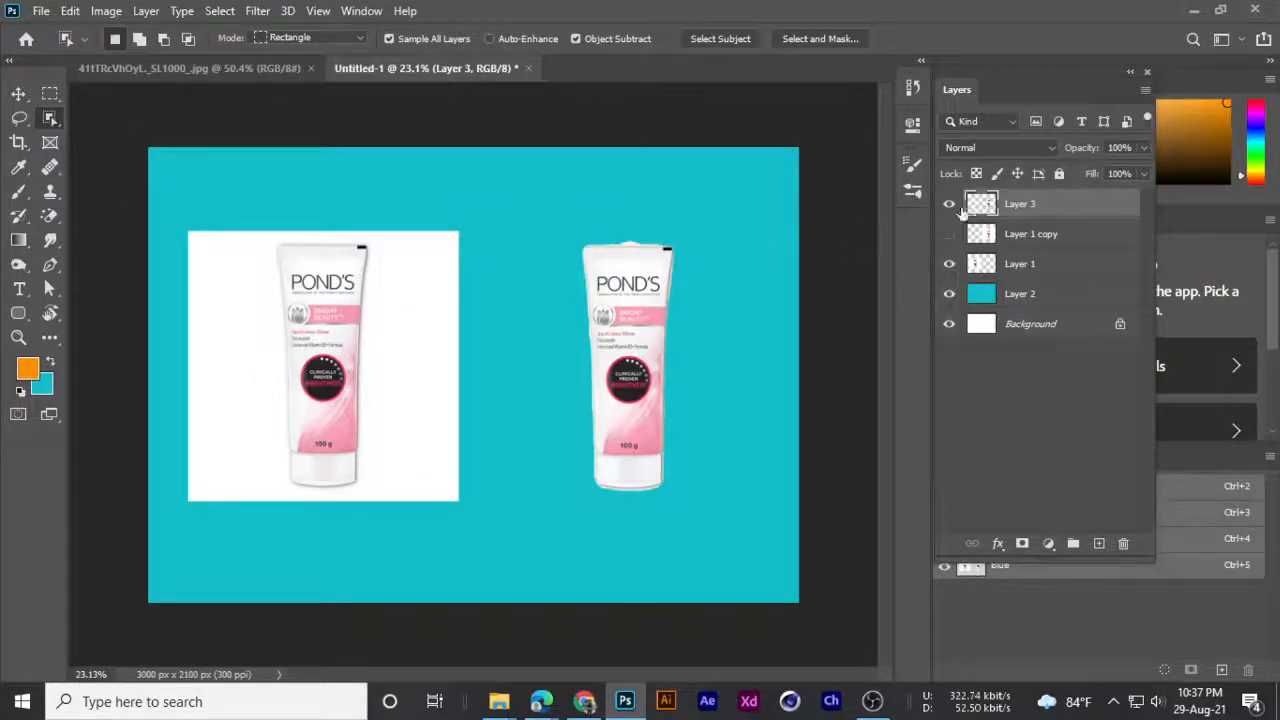
key("Delete")
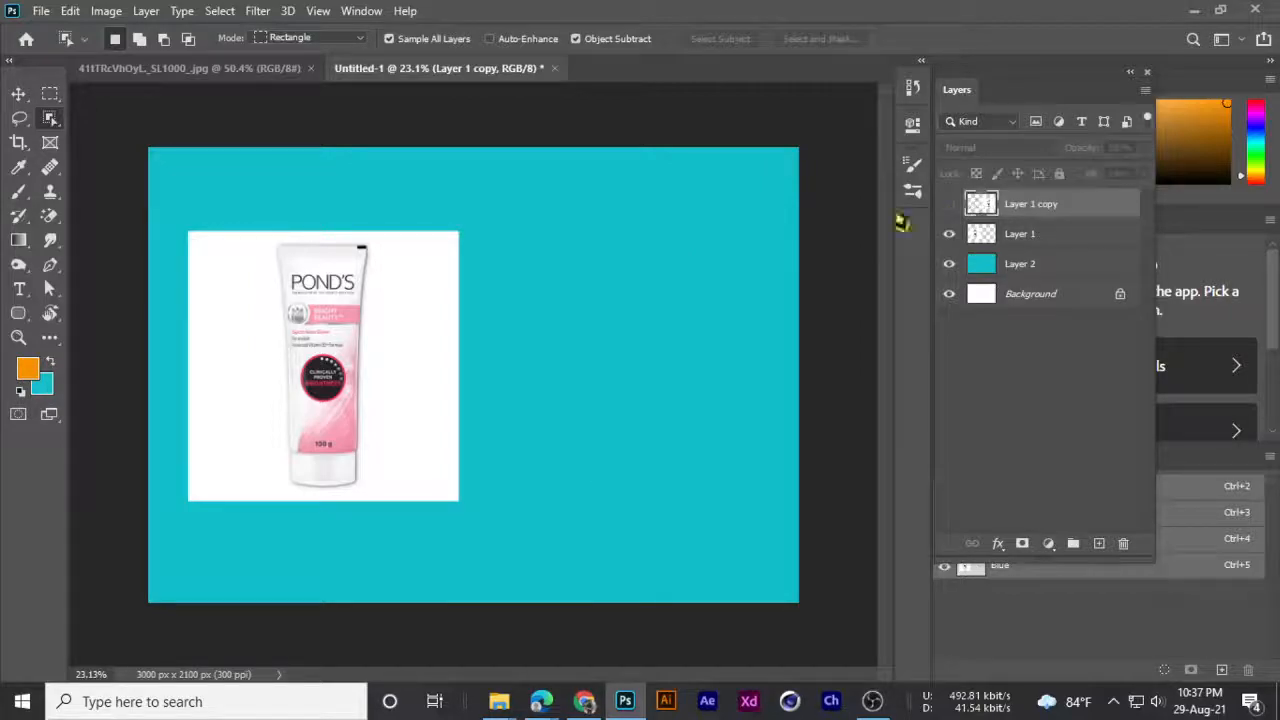
left_click(19, 94)
left_click_drag(300, 318, 609, 316)
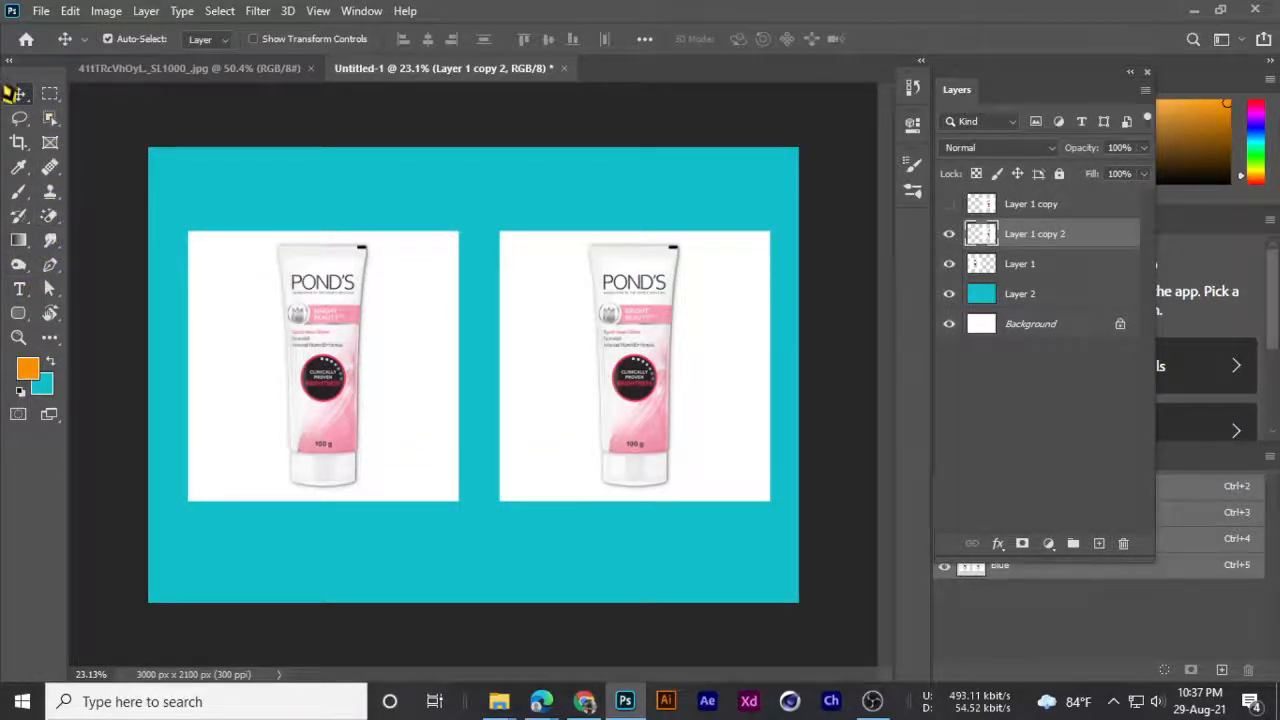
- Activate the Eraser tool in Brush mode with its brush size set to 300
left_click(51, 217)
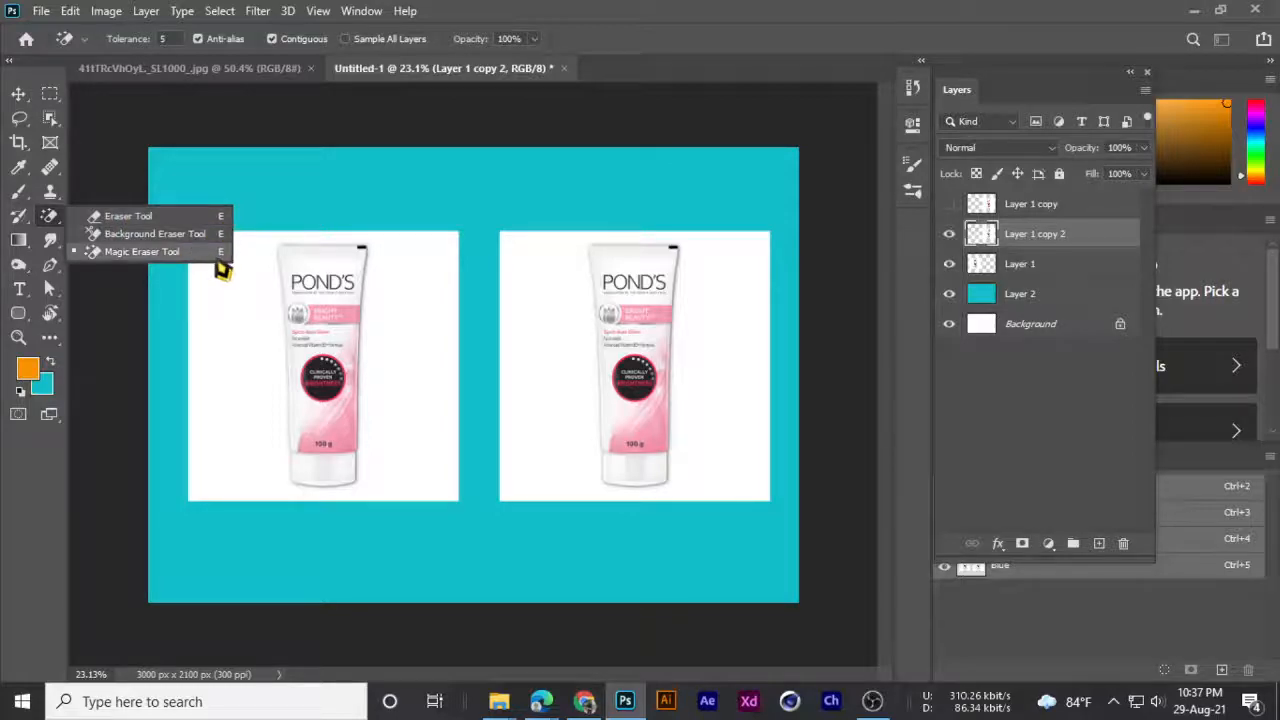
left_click(136, 218)
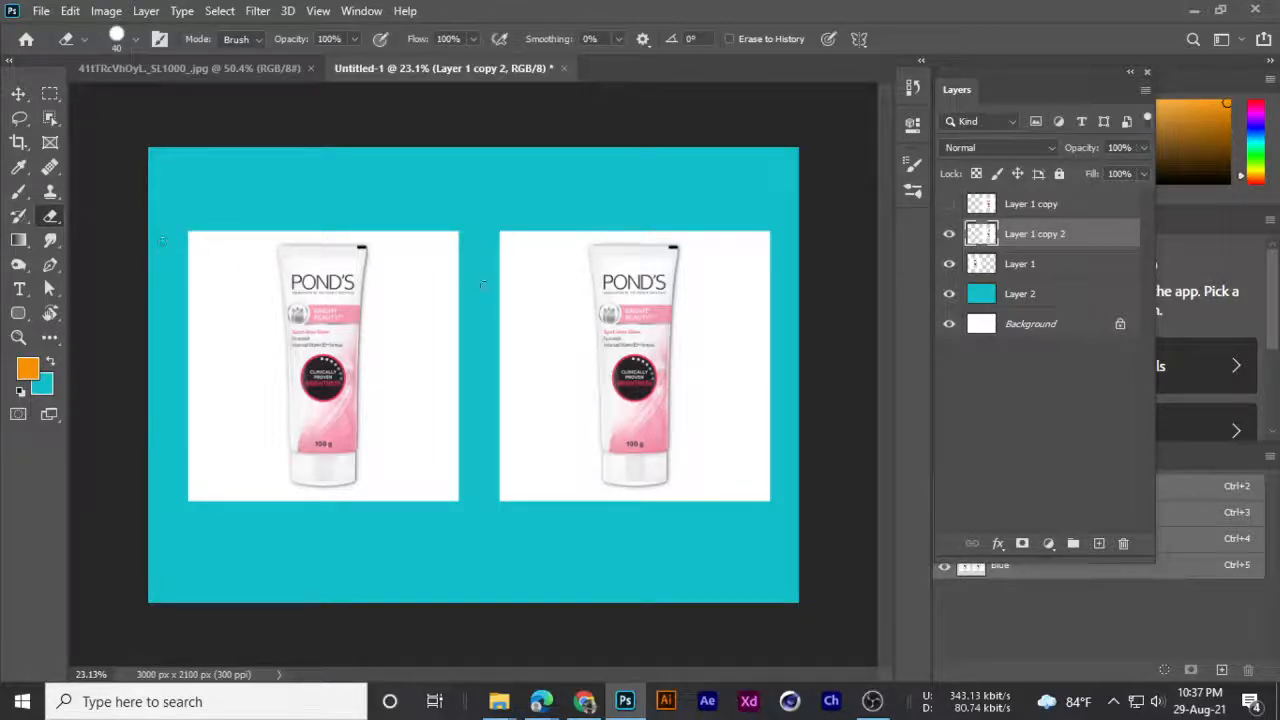
key("bracketright")
key("bracketright")
key("bracketright")
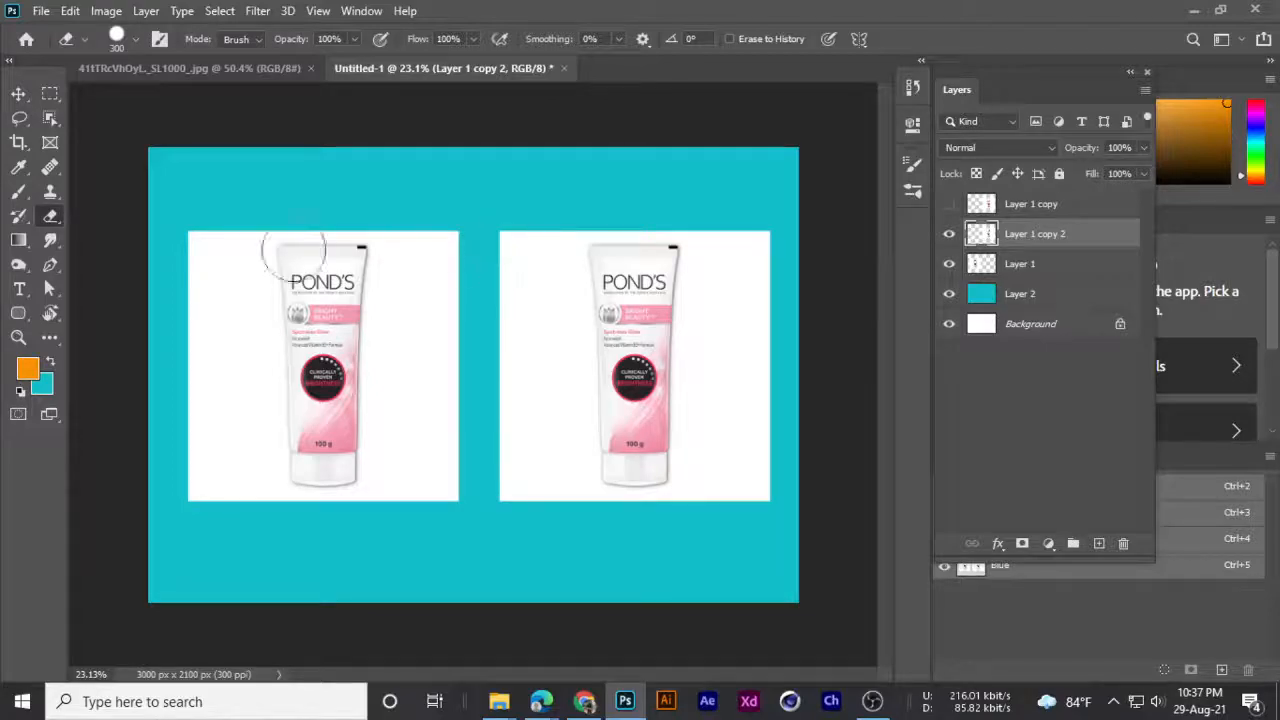
right_click(49, 218)
left_click(130, 216)
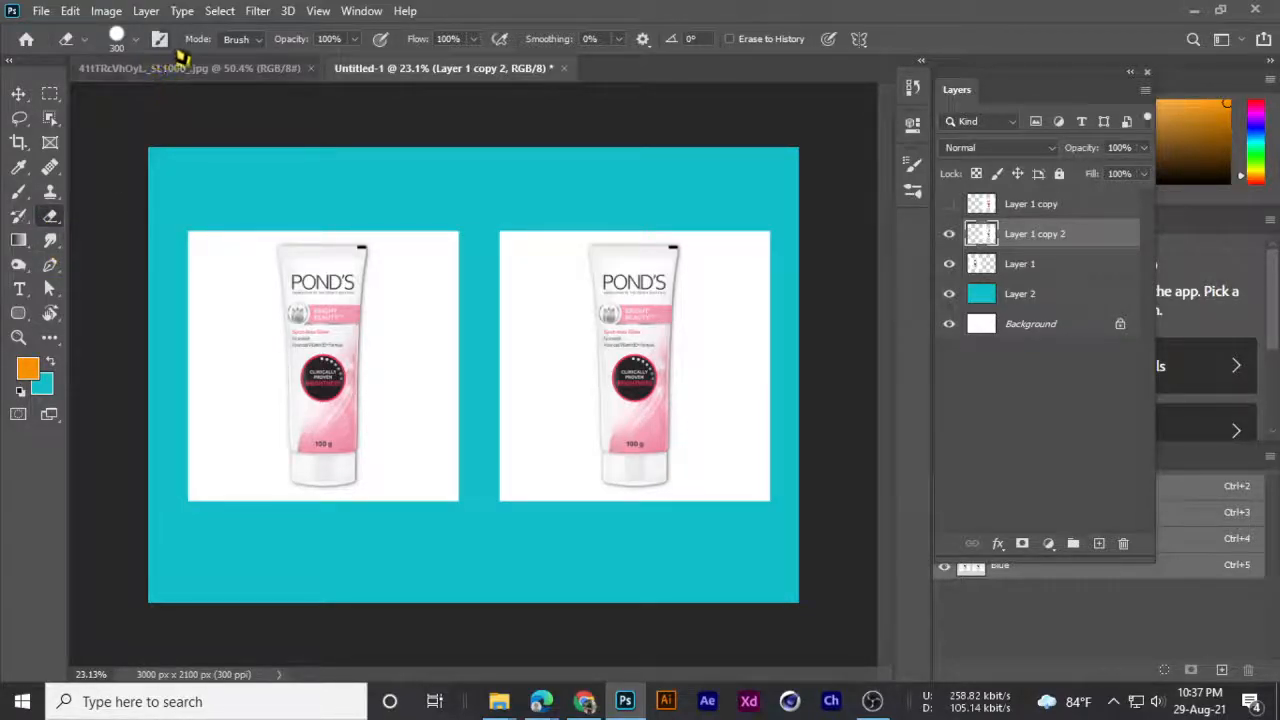
left_click(246, 40)
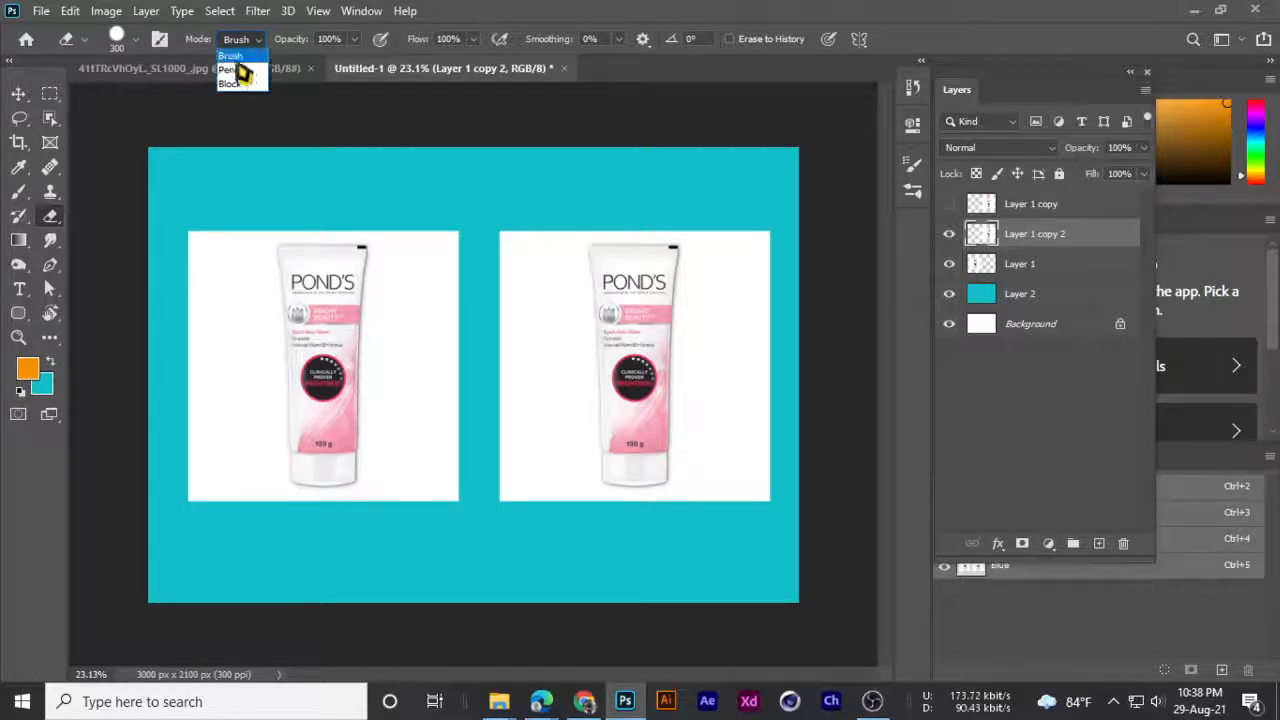
left_click(232, 56)
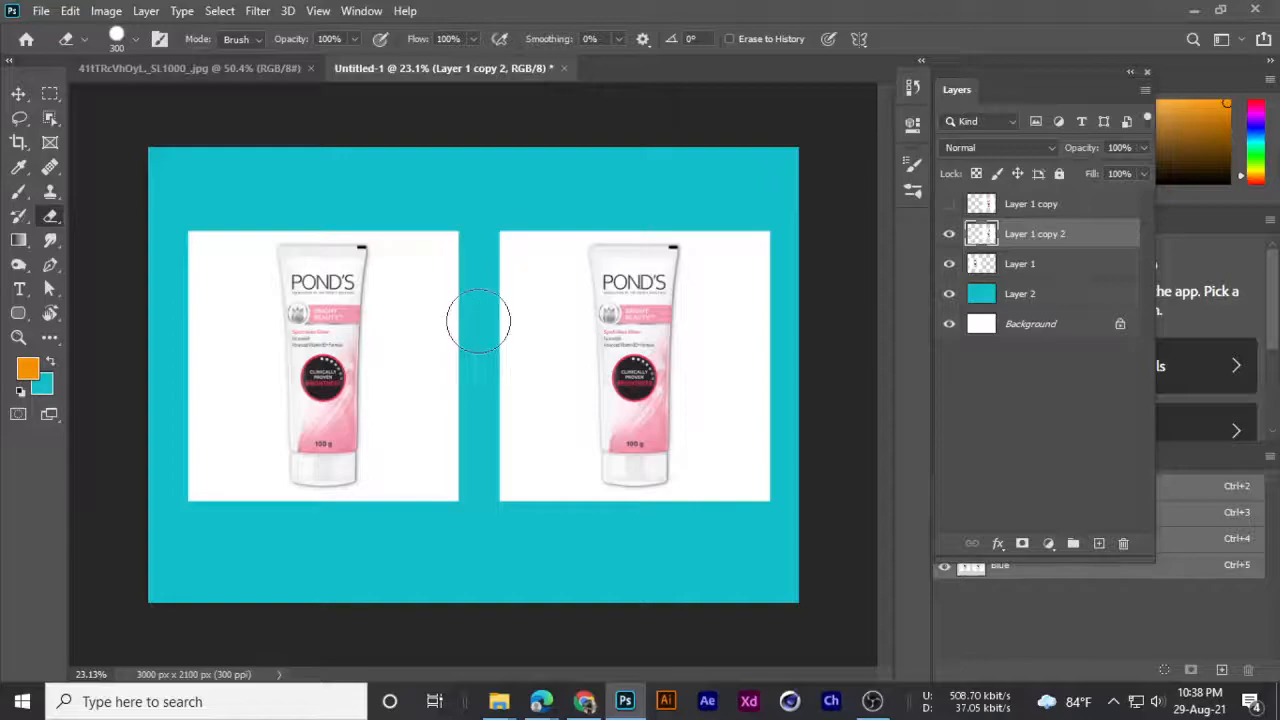
key("super")
type("sws")
left_click(266, 194)
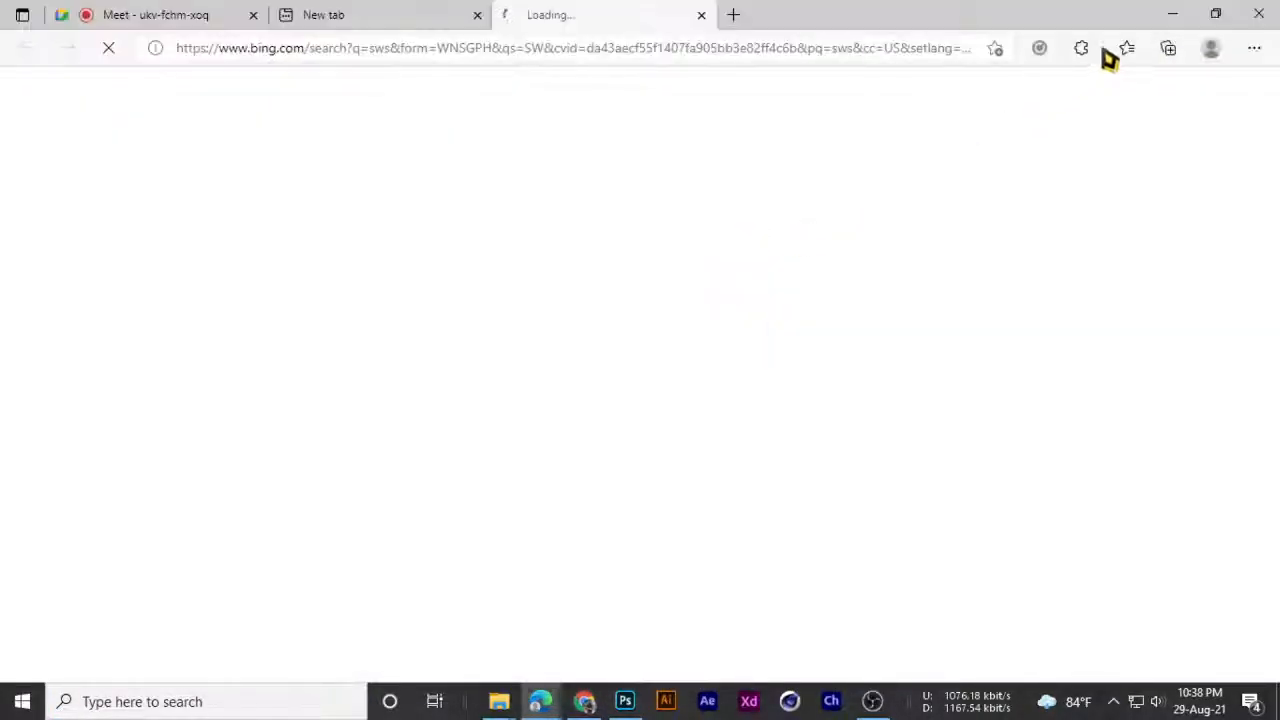
left_click(701, 14)
left_click(1172, 14)
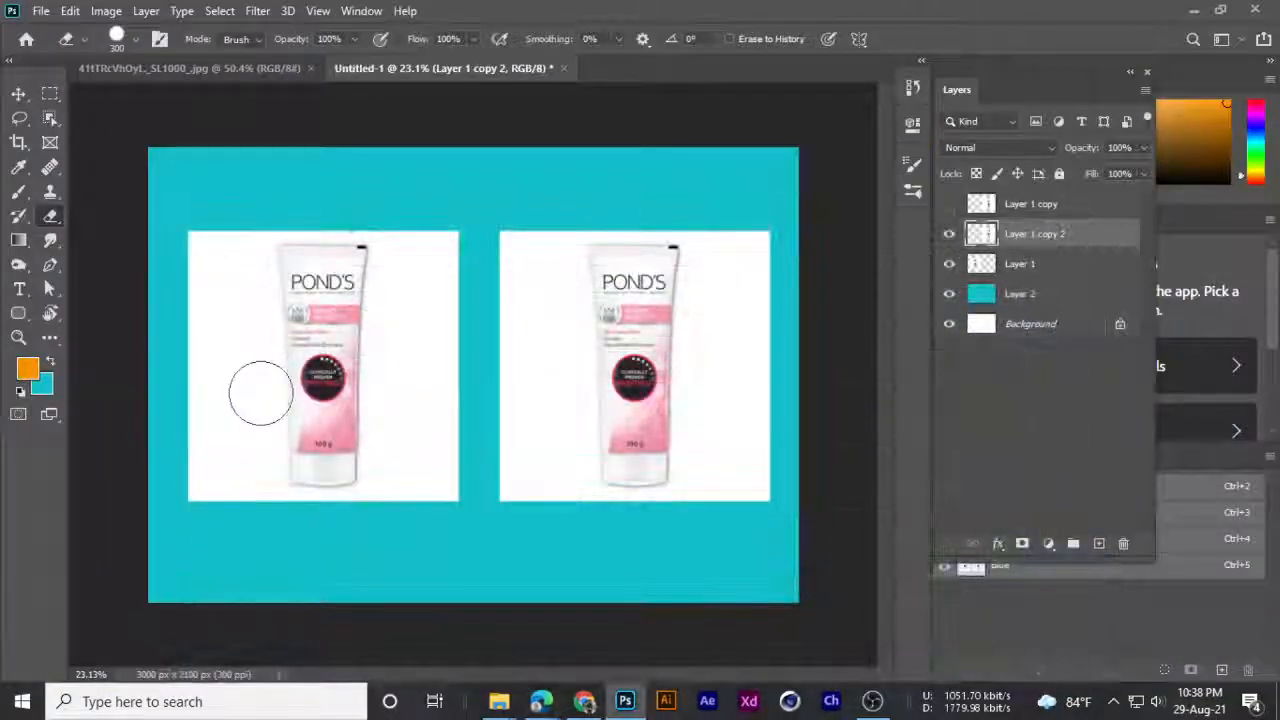
right_click(562, 92)
left_click(709, 16)
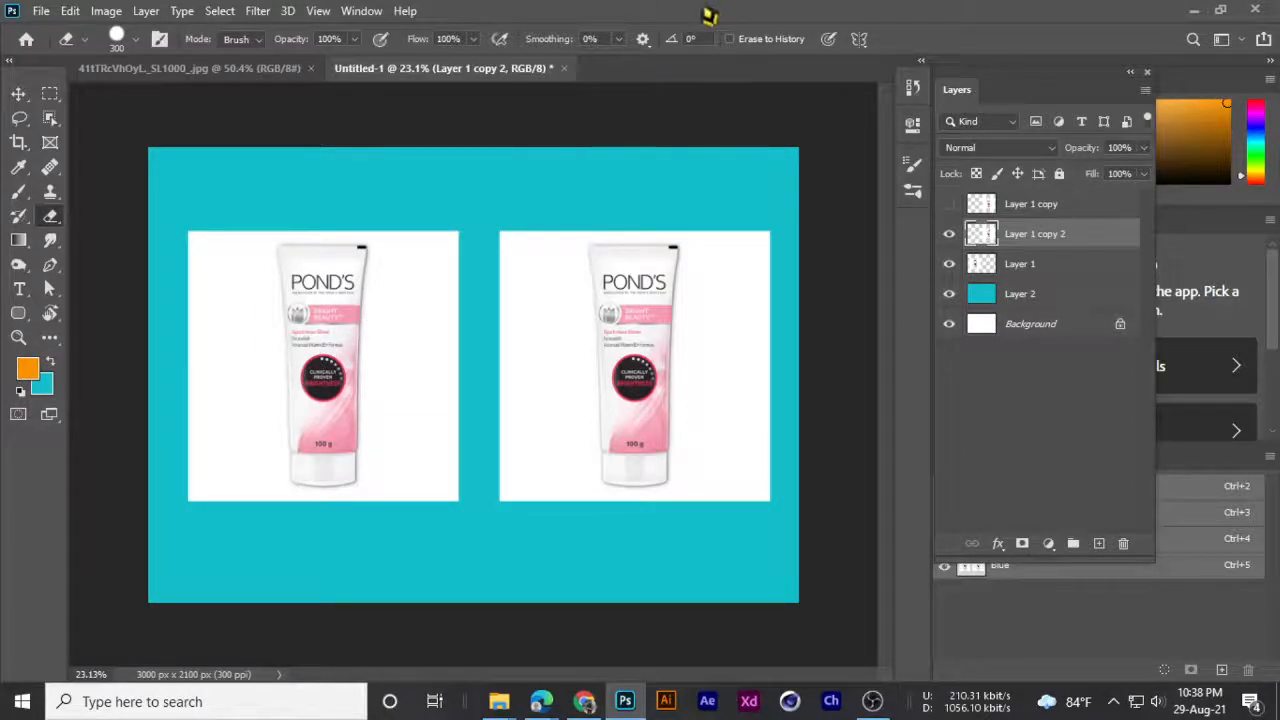
key("super")
key("Escape")
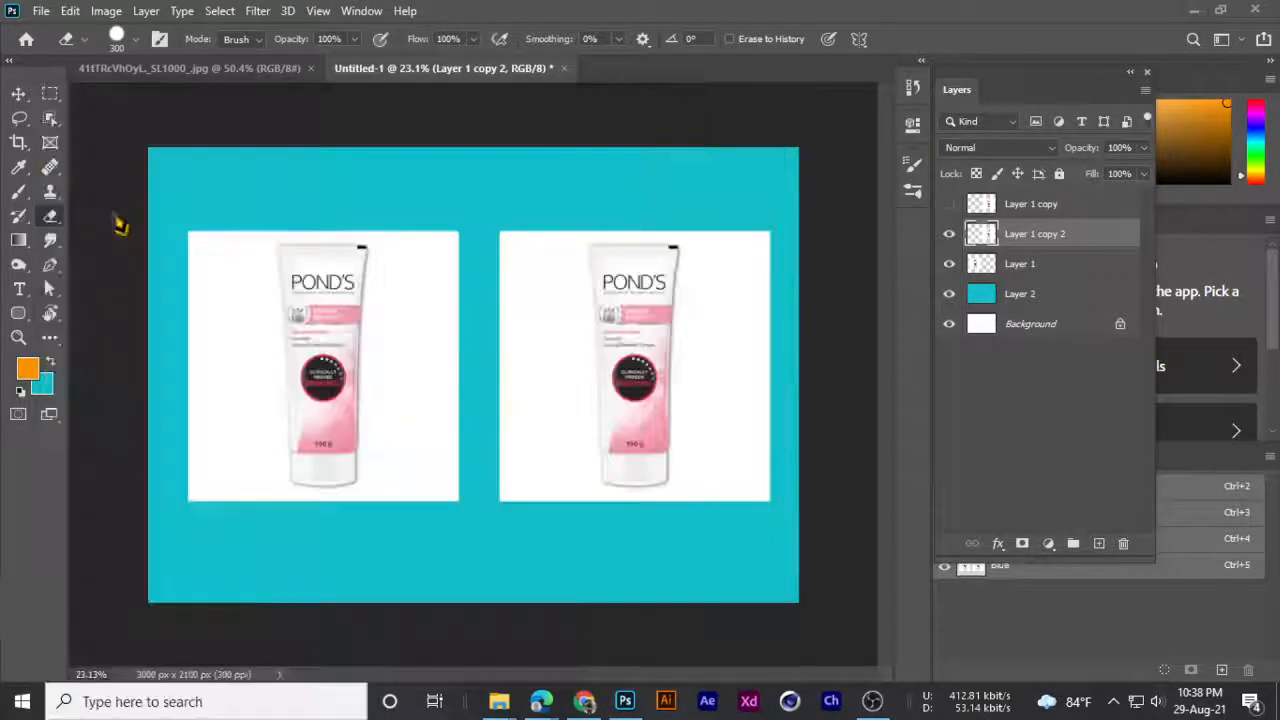
left_click(930, 161)
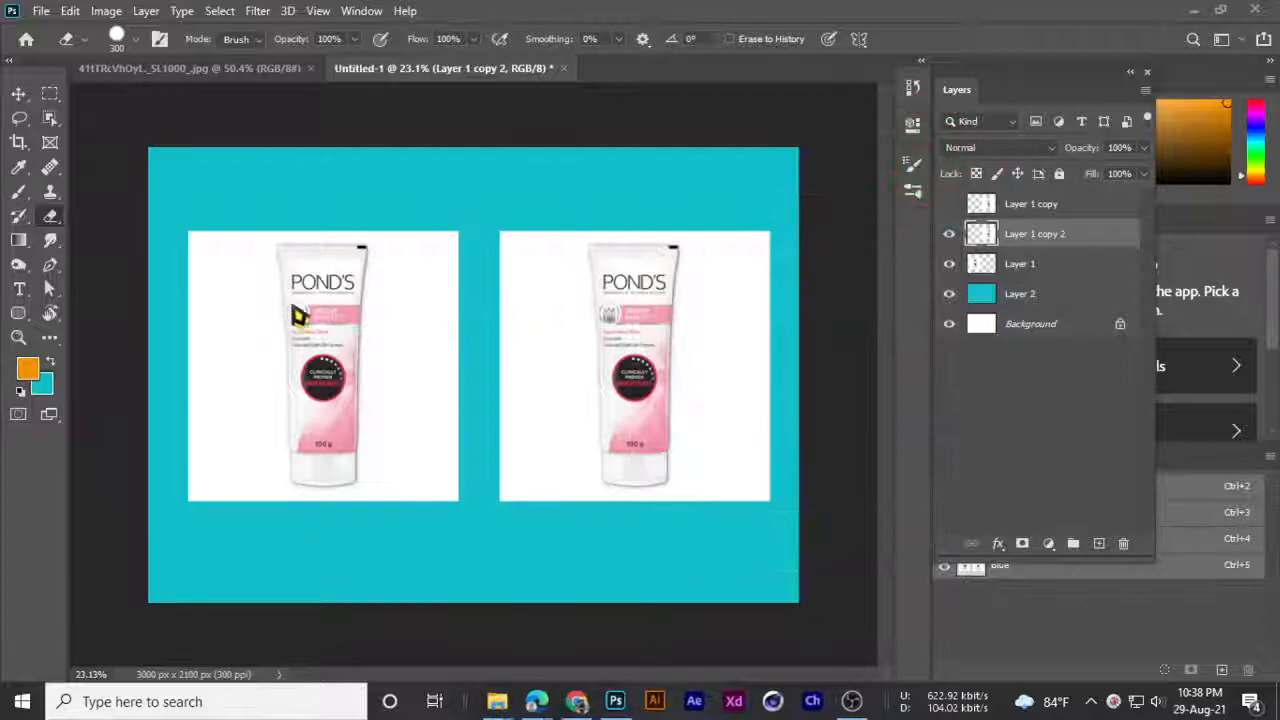
right_click(517, 122)
left_click(378, 200)
right_click(378, 200)
left_click(844, 16)
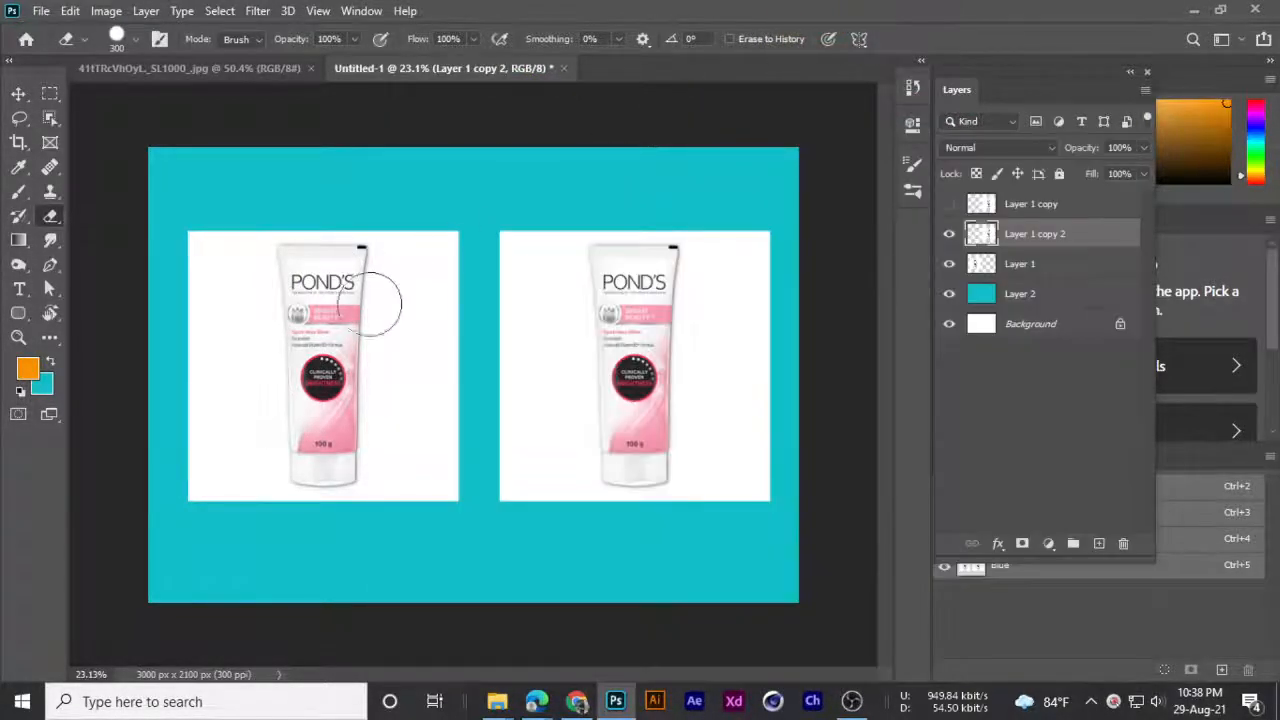
- Switch the Eraser to Block mode and try to enlarge its square eraser tip
left_click(258, 40)
left_click(236, 68)
left_click(250, 39)
left_click(240, 86)
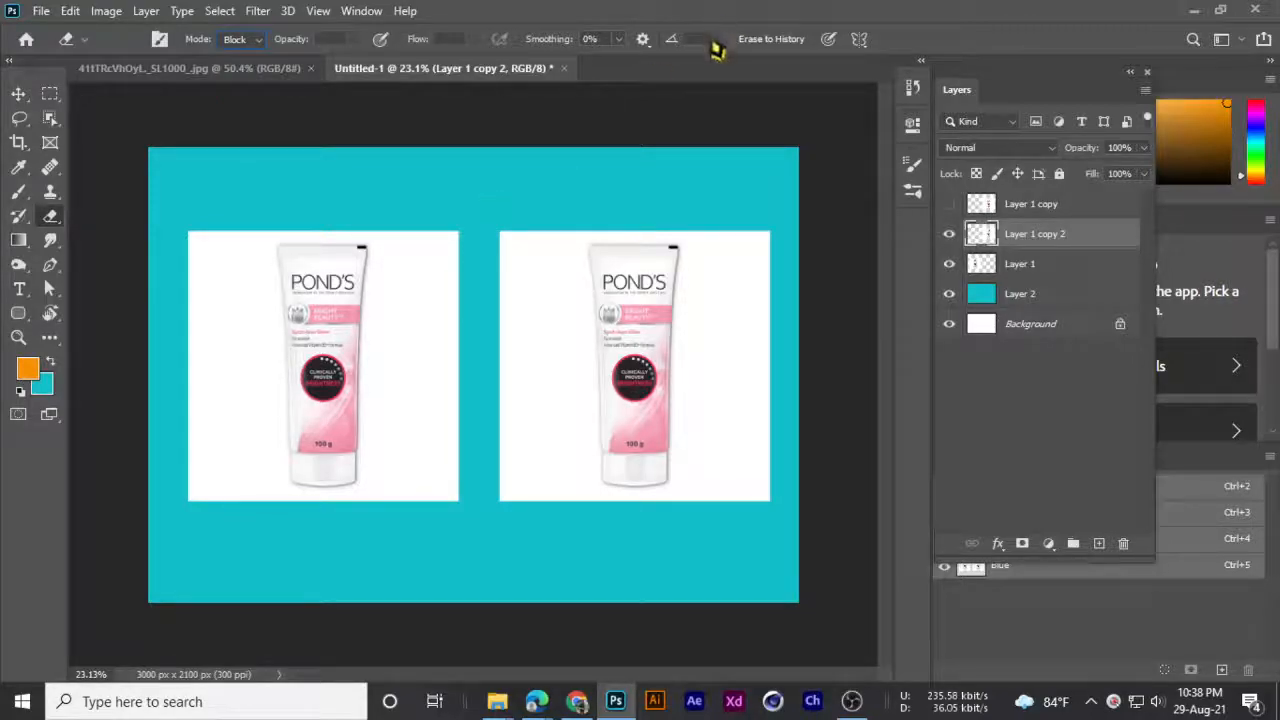
key("Return")
key("bracketright")
key("bracketright")
key("bracketright")
key("bracketright")
key("bracketright")
key("bracketright")
key("bracketright")
key("bracketright")
key("bracketright")
key("bracketright")
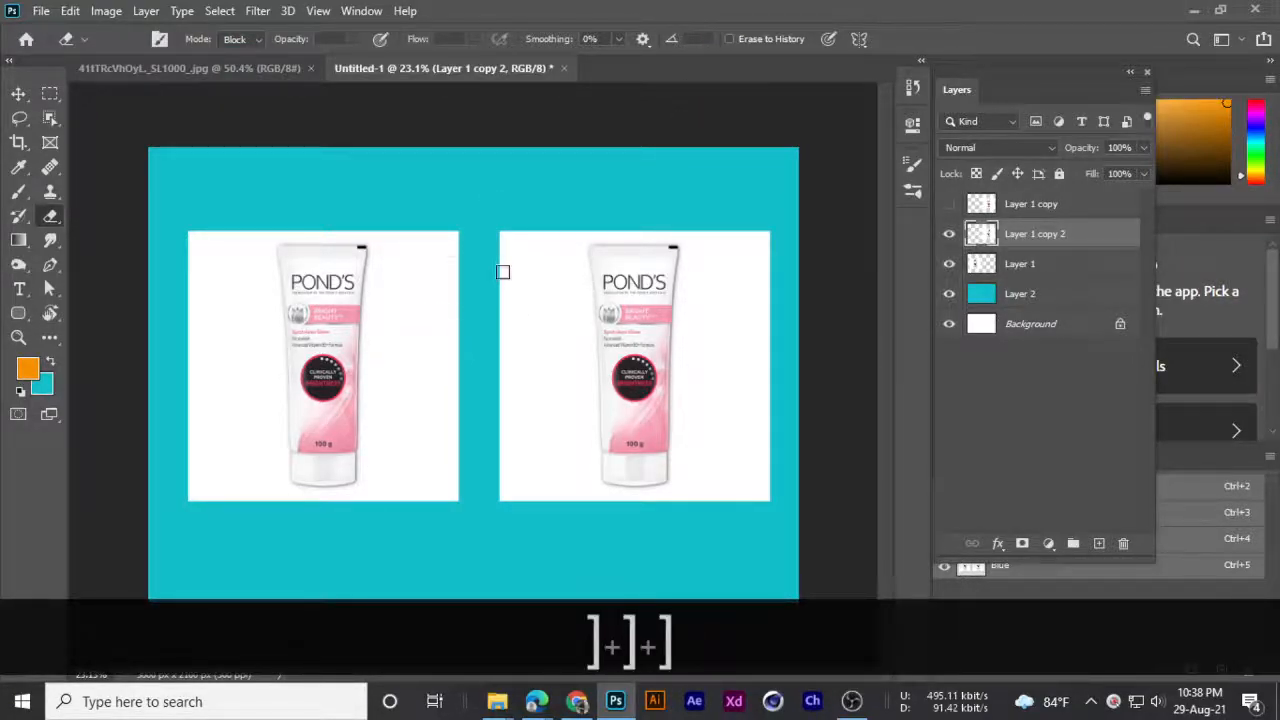
key("bracketright")
key("bracketright")
key("bracketright")
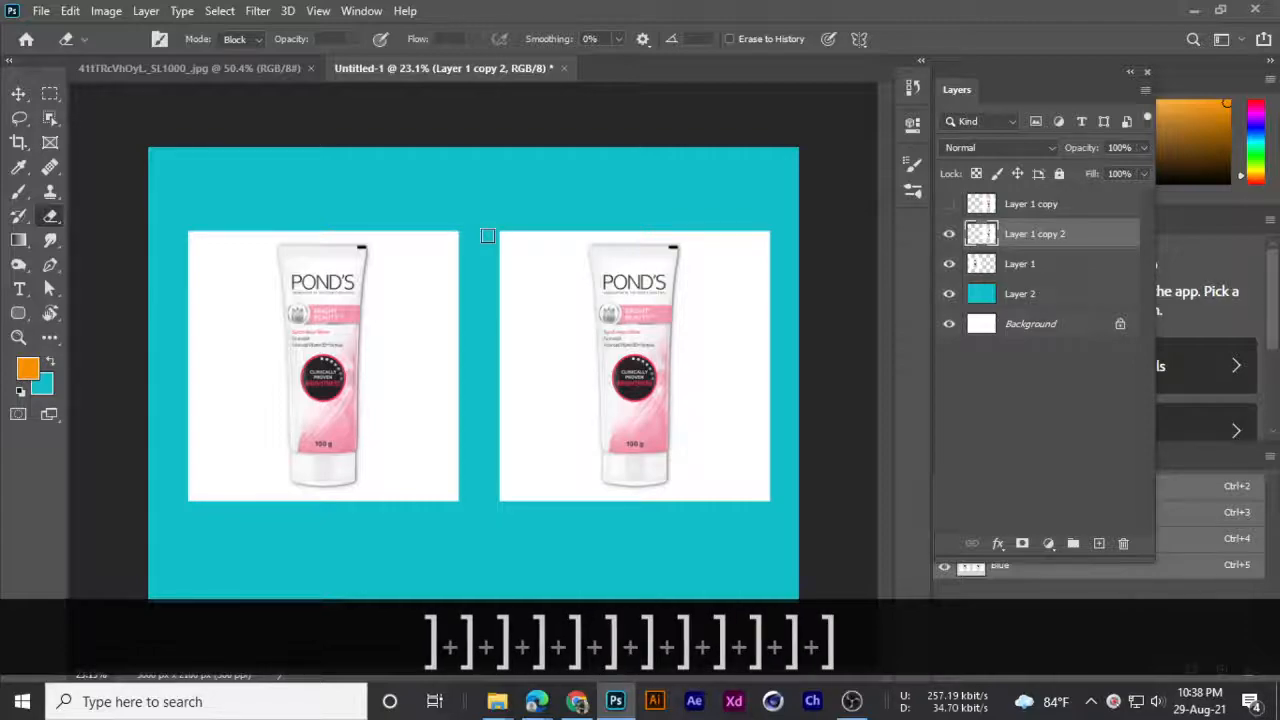
key("bracketleft")
key("bracketleft")
key("bracketright")
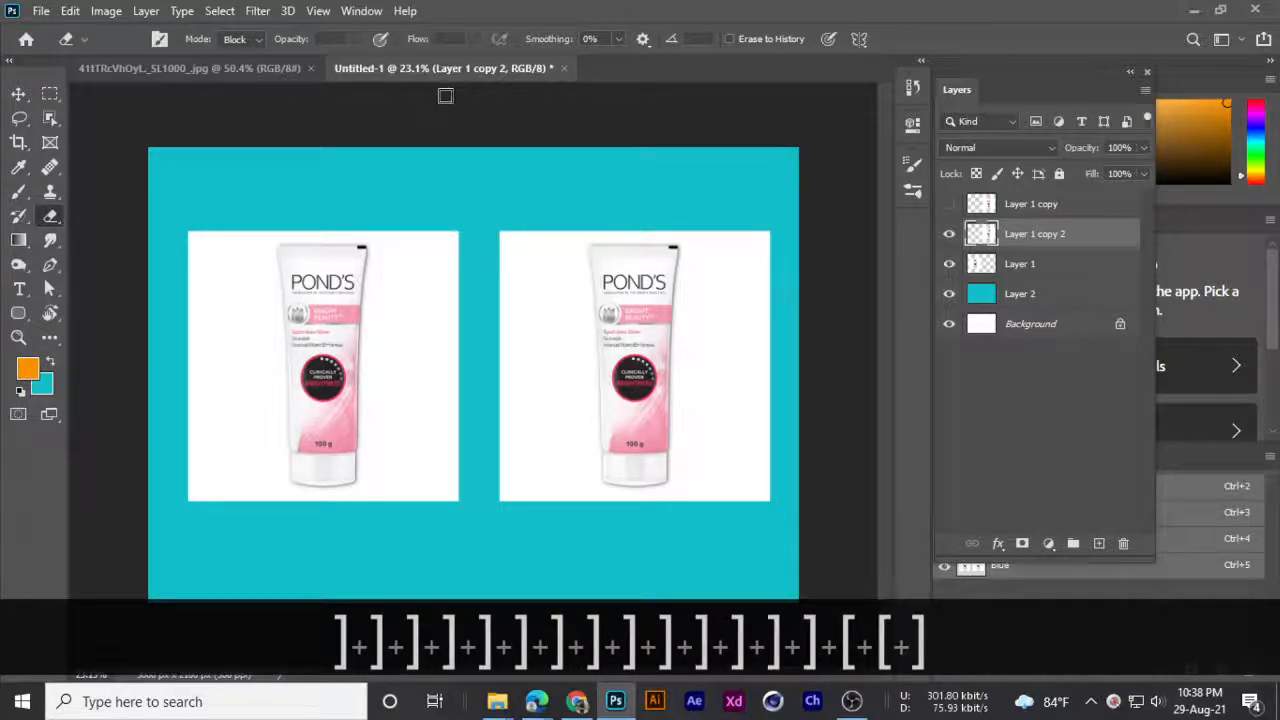
- Check the brush settings in Block mode and return the Eraser to Brush mode
left_click(159, 38)
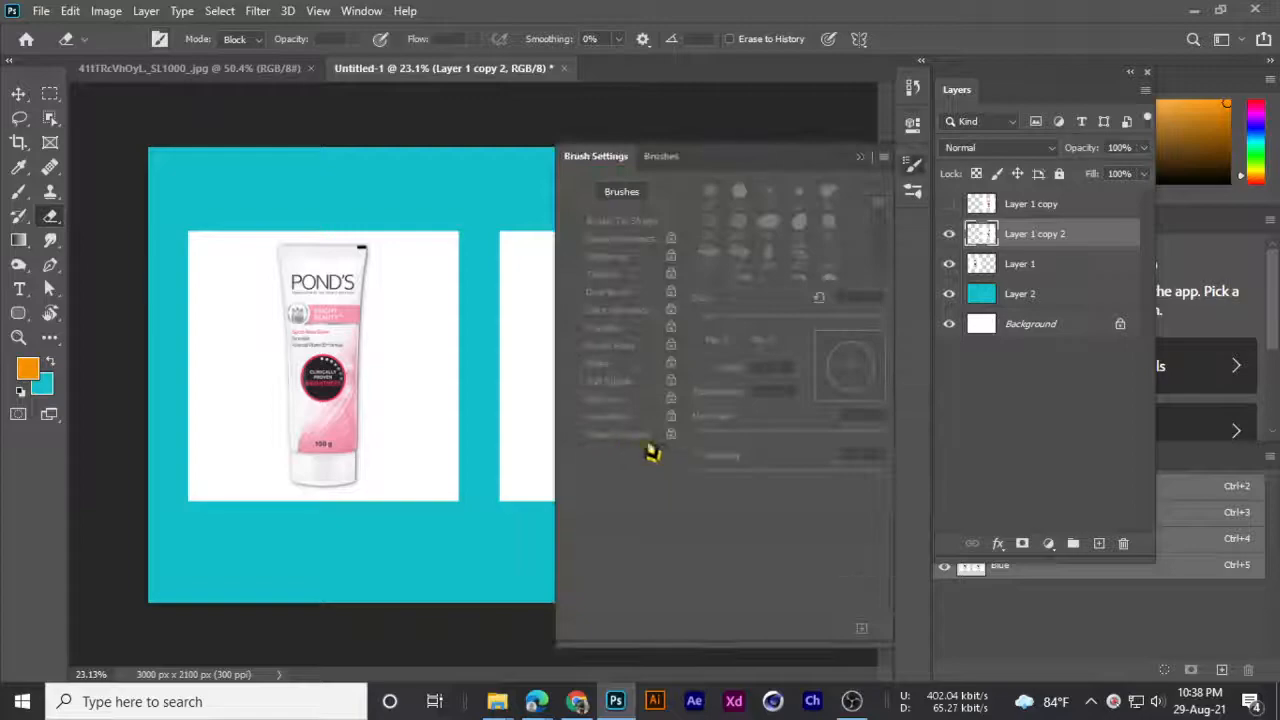
left_click(912, 165)
left_click(240, 39)
left_click(243, 58)
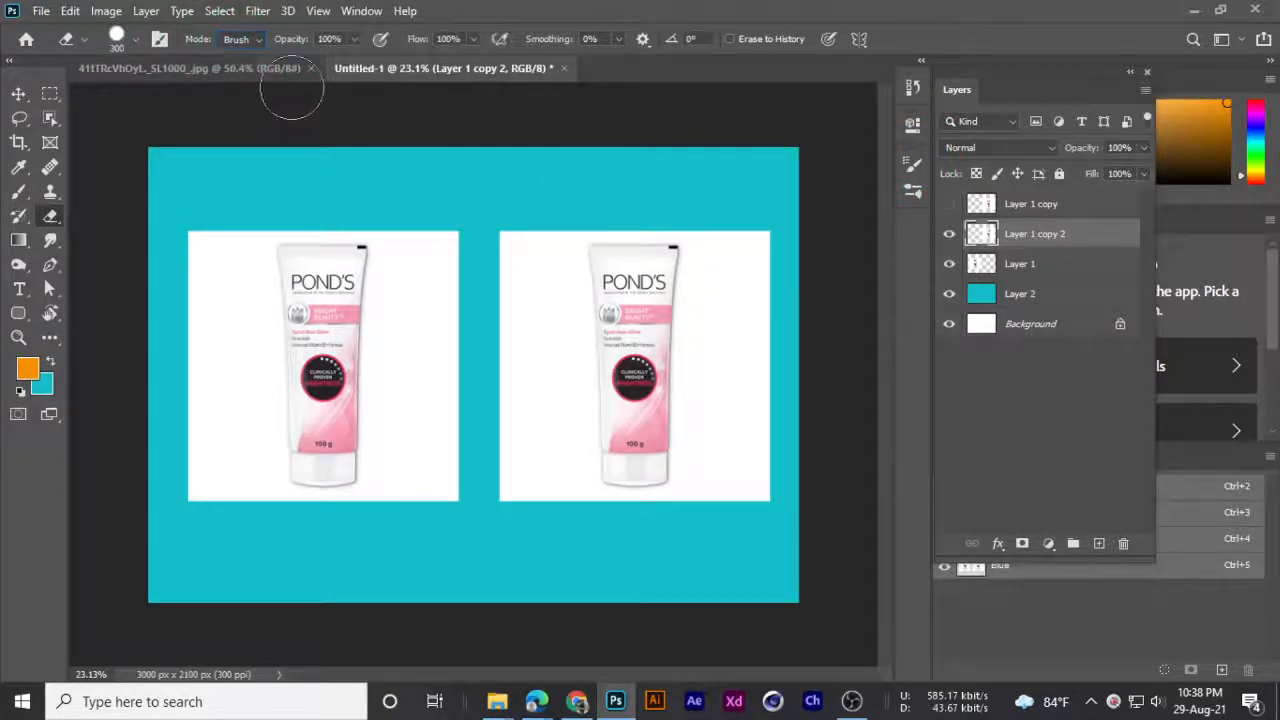
- Choose the recent 674 px sketch-shaped brush and erase across the left side of the right tube picture on Layer 1 copy 2
right_click(368, 297)
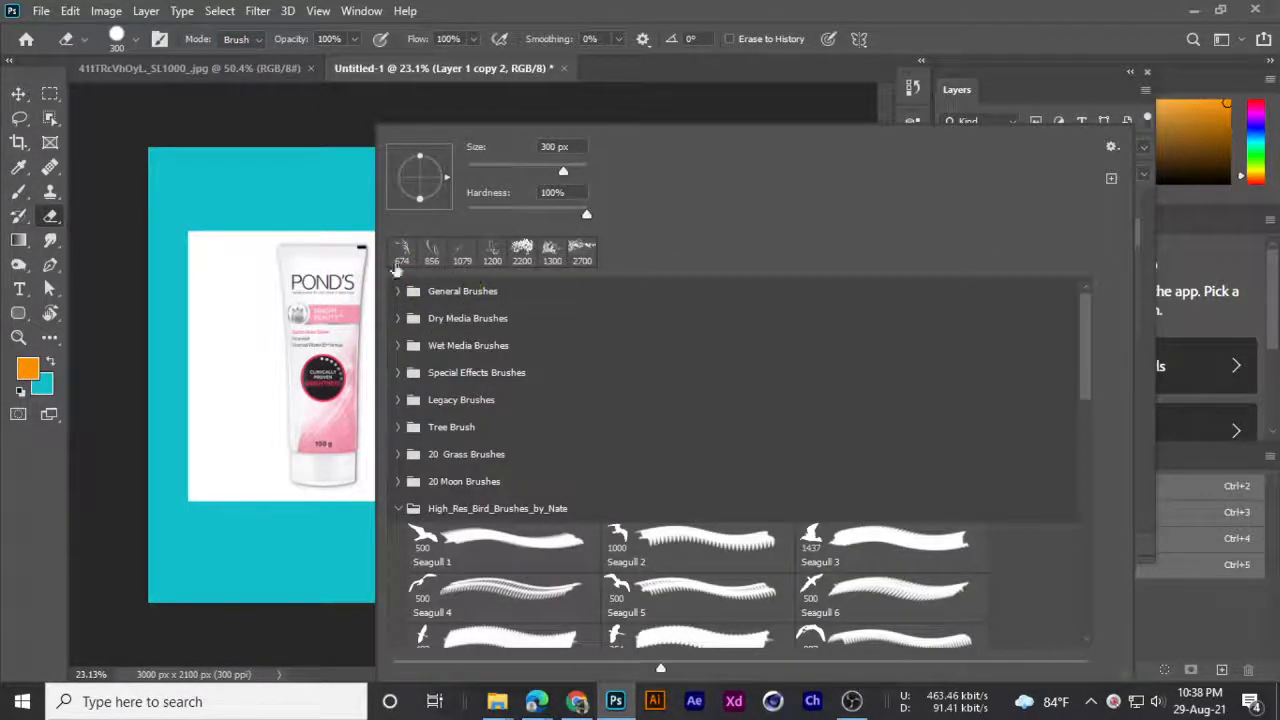
left_click(402, 252)
key("Return")
left_click(515, 399)
scroll(485, 434, "up", 4)
left_click(503, 529)
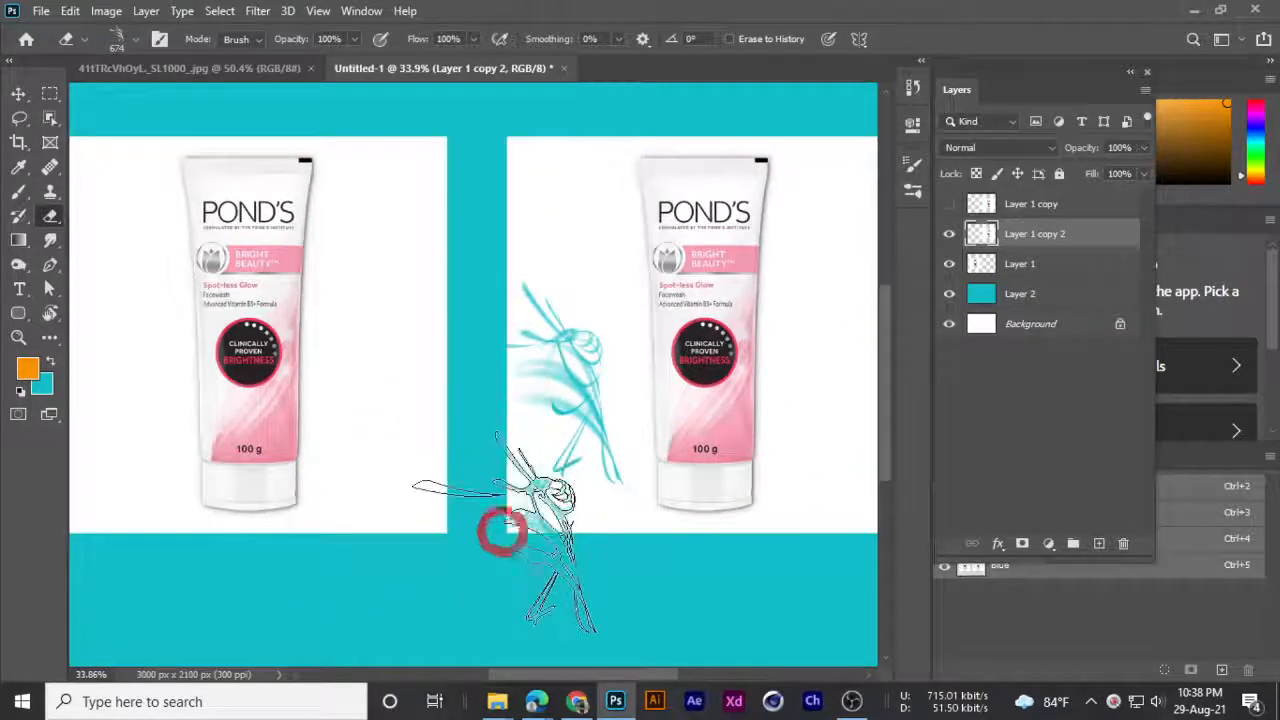
left_click(684, 339)
left_click(640, 298)
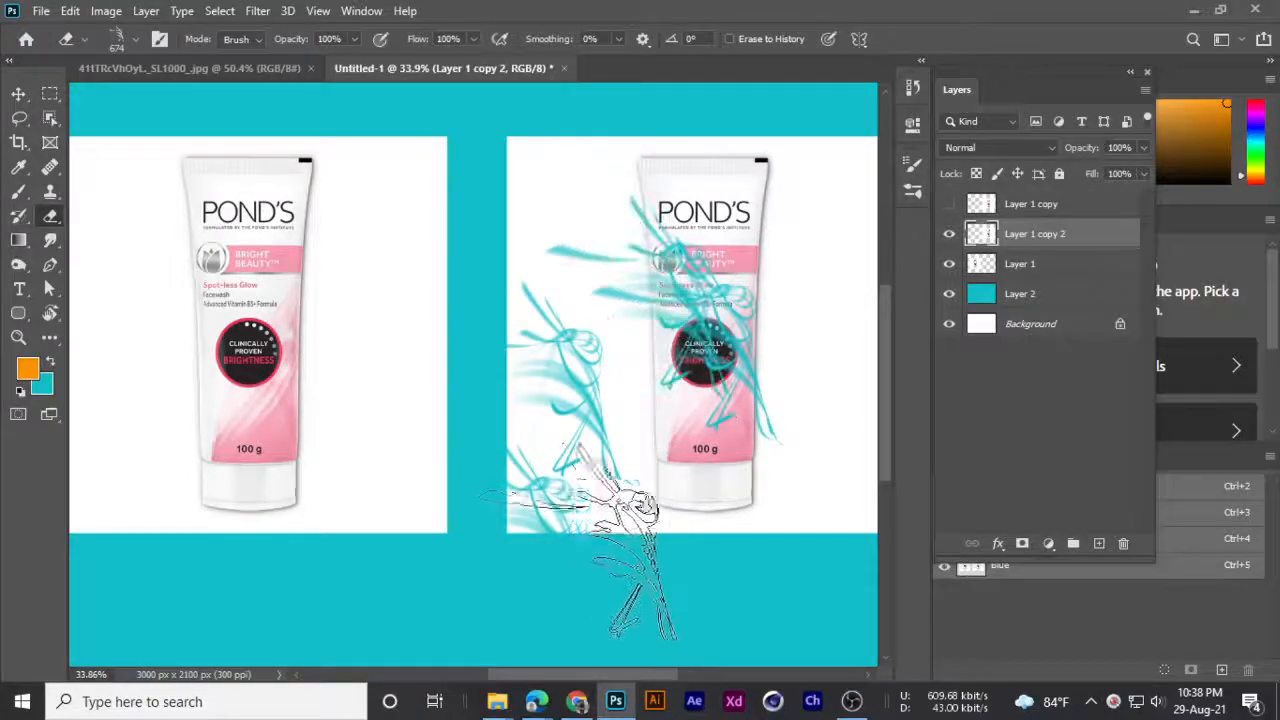
left_click(656, 469)
scroll(530, 347, "up", 2)
mouse_move(534, 247)
left_mouse_down()
mouse_move(492, 408)
mouse_move(555, 332)
mouse_move(450, 372)
mouse_move(571, 514)
left_mouse_up()
scroll(500, 500, "down", 2)
scroll(505, 520, "up", 1)
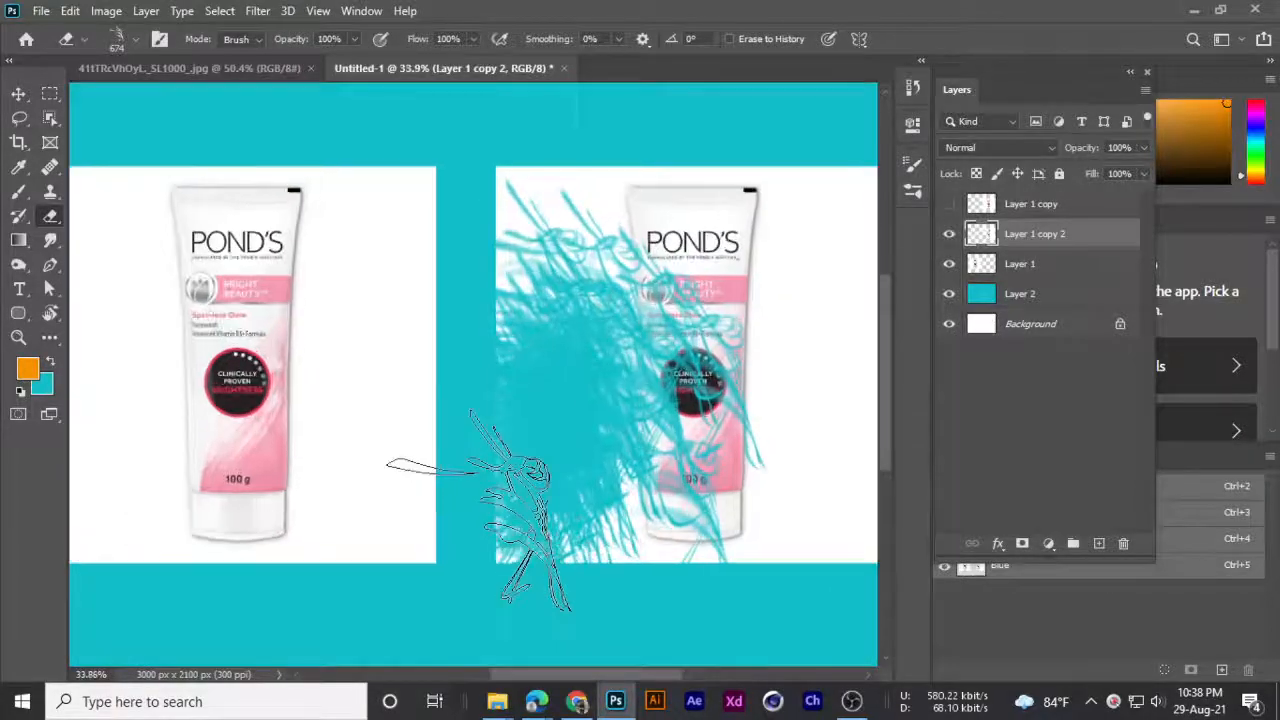
- Undo the sketch-brush erasing, the Layer 1 copy 2 duplication and the deletion of Layer 3
key("ctrl")
key("ctrl+z")
key("ctrl+z")
key("ctrl+z")
key("ctrl+z")
key("ctrl+z")
key("ctrl+z")
key("ctrl+z")
key("ctrl+z")
key("ctrl+z")
key("ctrl+z")
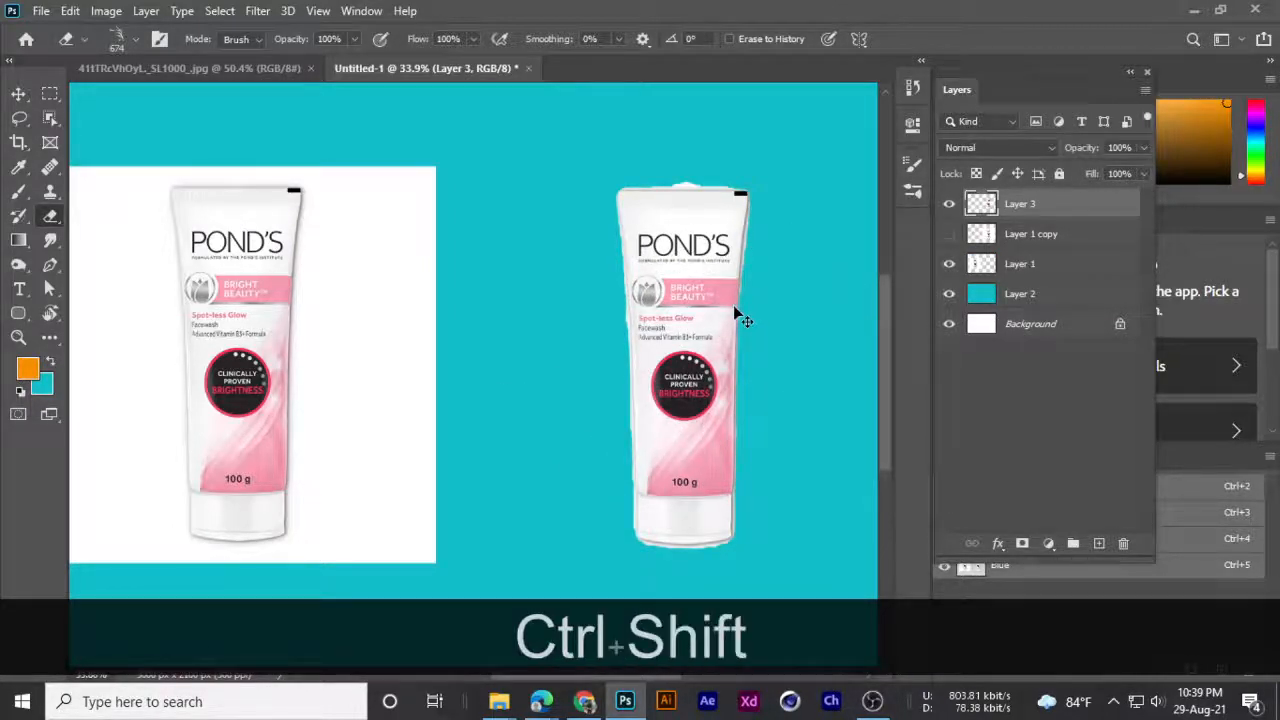
- Step through the history back to the visible Layer 1 copy with its tube selection, and deselect the tube
key("ctrl+shift+z")
key("ctrl+shift+alt+z")
key("ctrl+shift+alt+z")
key("ctrl+shift+alt+z")
key("ctrl+shift+alt+z")
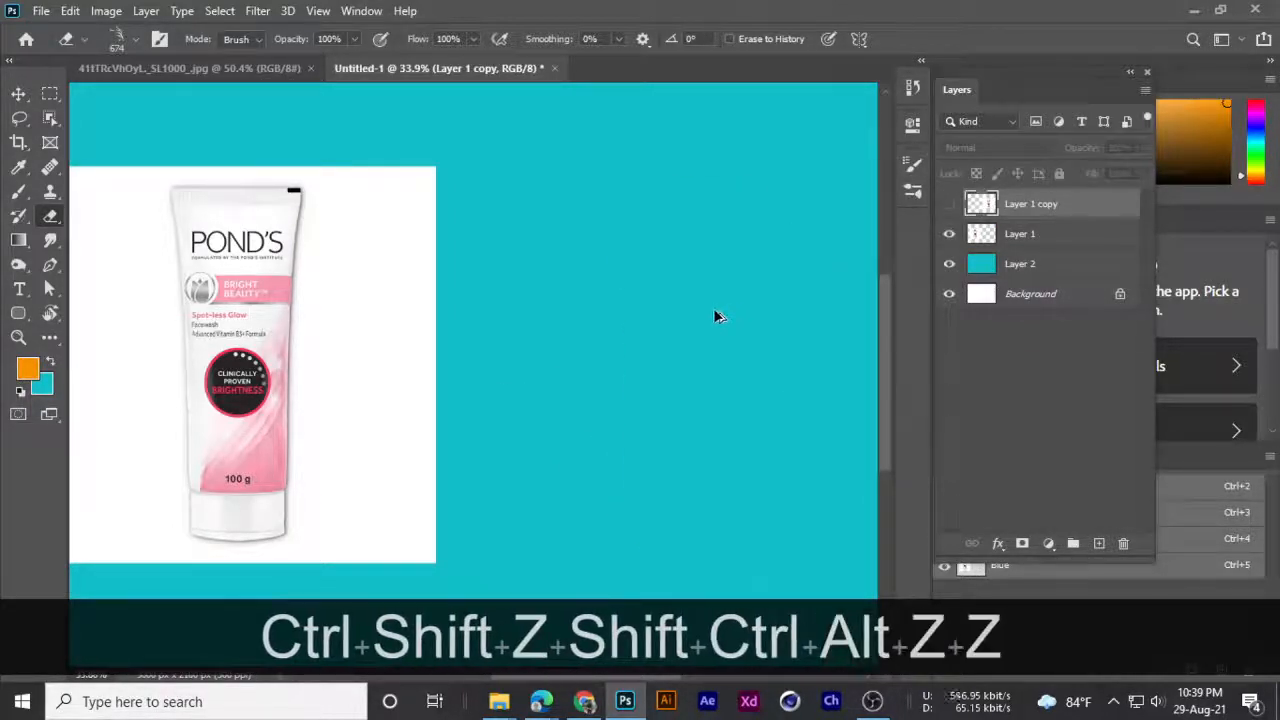
key("ctrl+z")
key("ctrl+z")
key("ctrl+z")
key("ctrl+z")
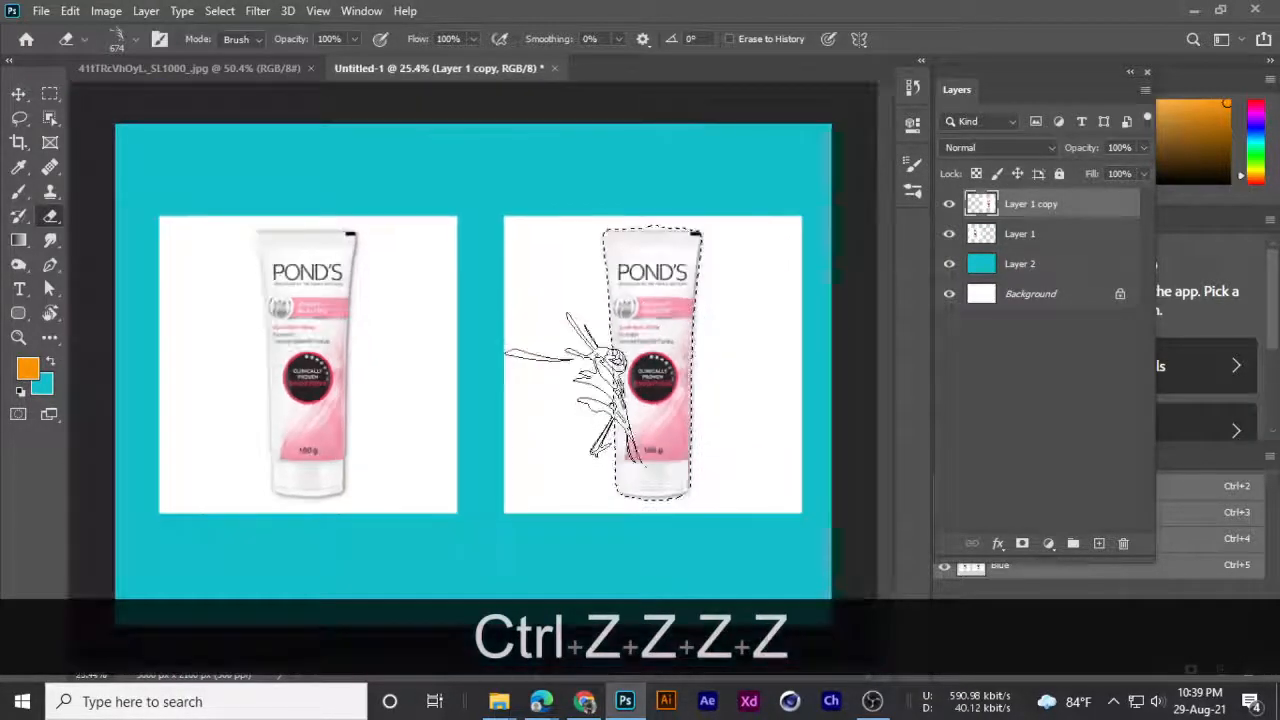
key("ctrl+d")
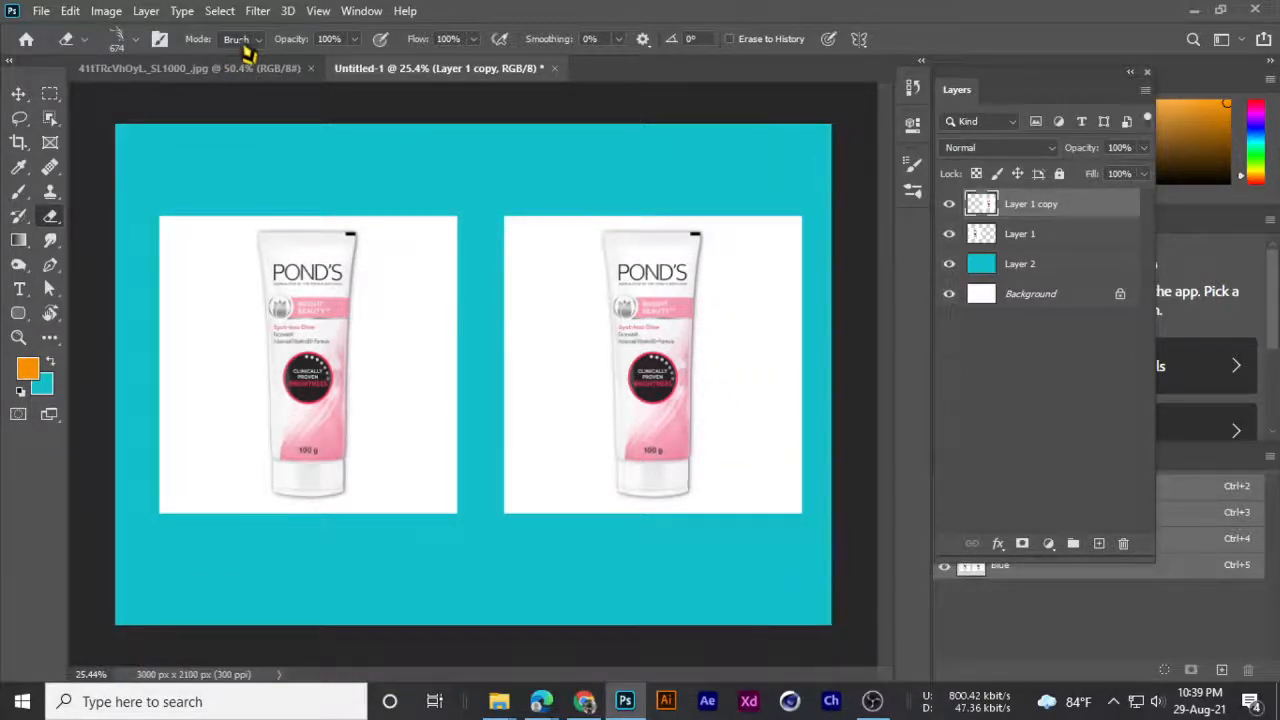
- Select the Hard Round brush from General Brushes as the Eraser's tip
left_click(135, 39)
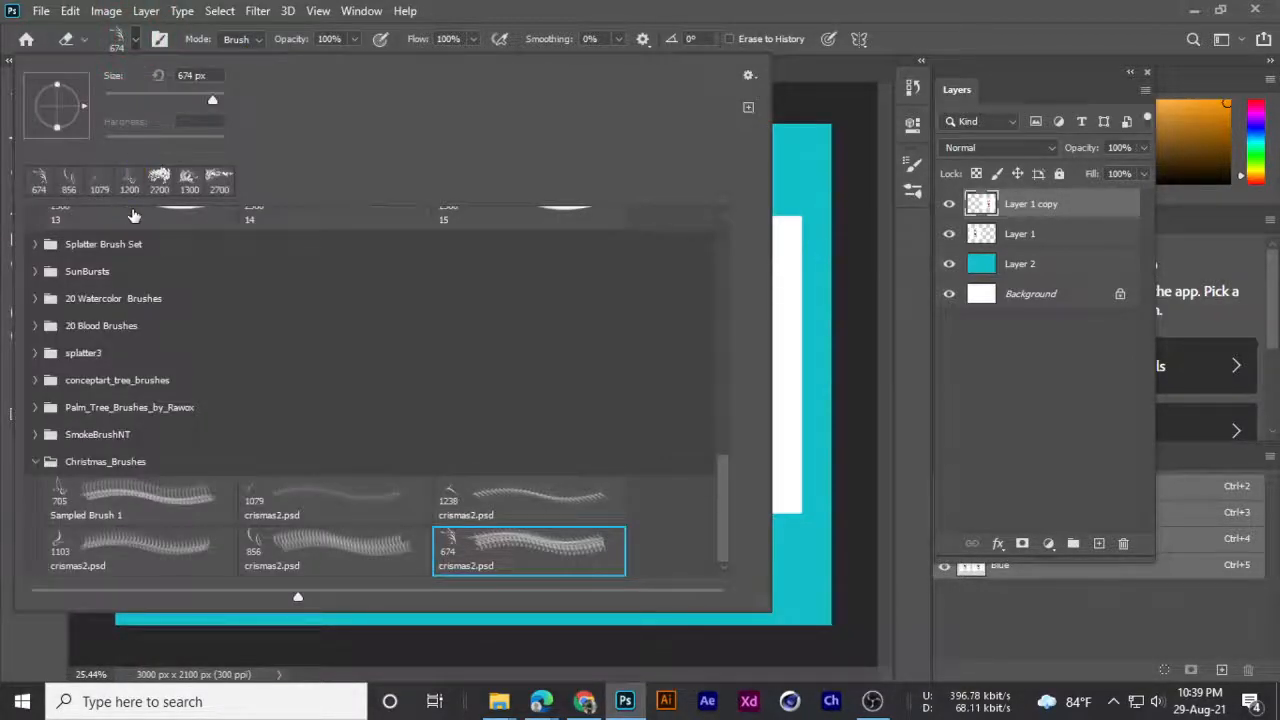
left_click(916, 6)
right_click(49, 225)
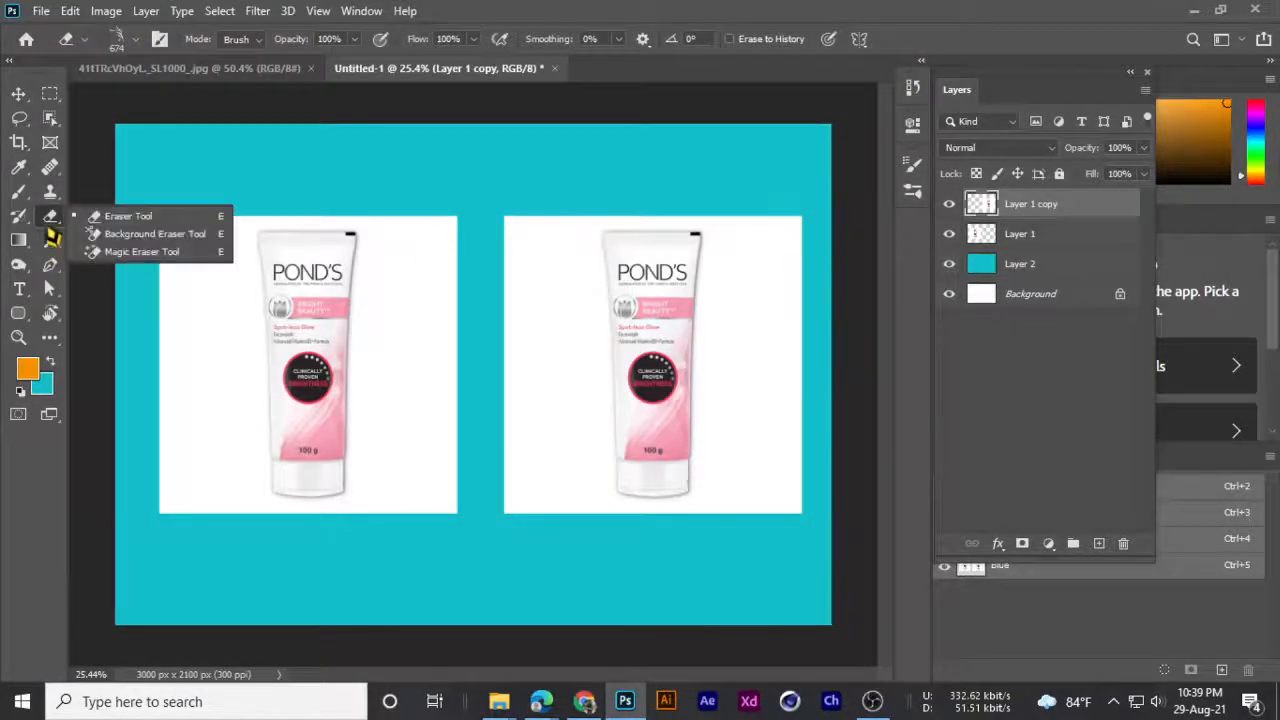
left_click(112, 218)
right_click(319, 245)
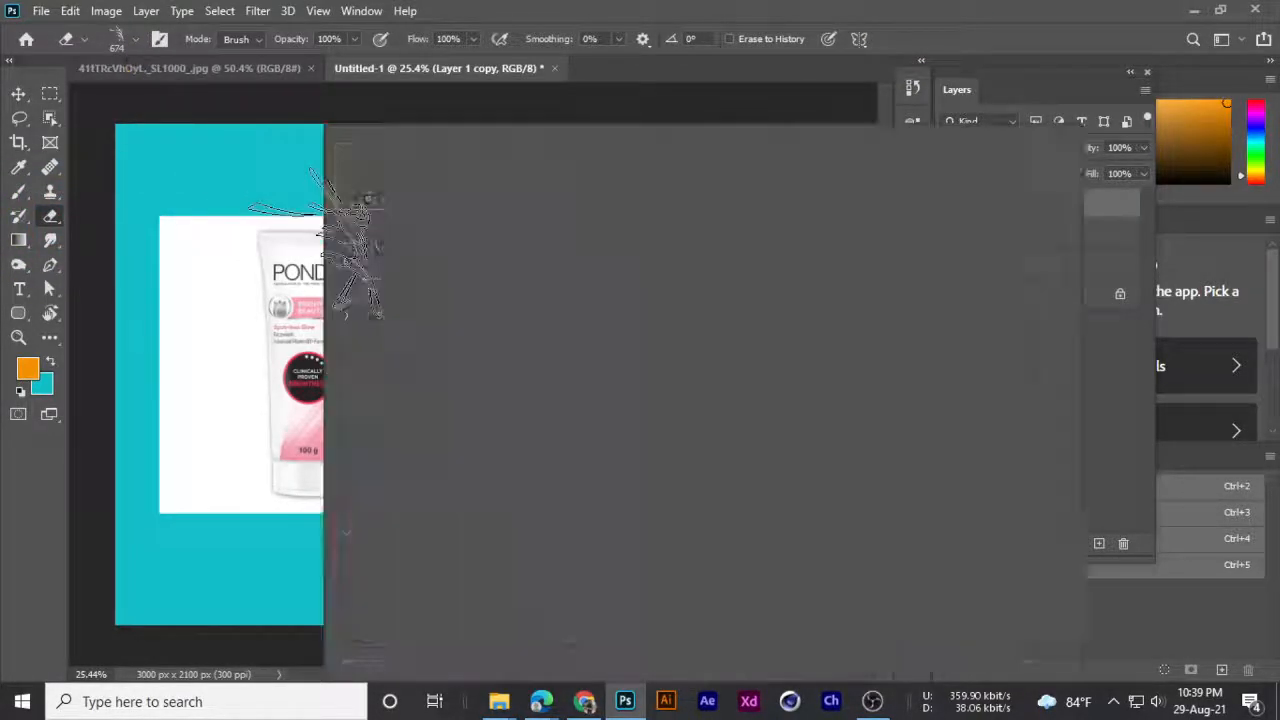
scroll(449, 343, "up", 5)
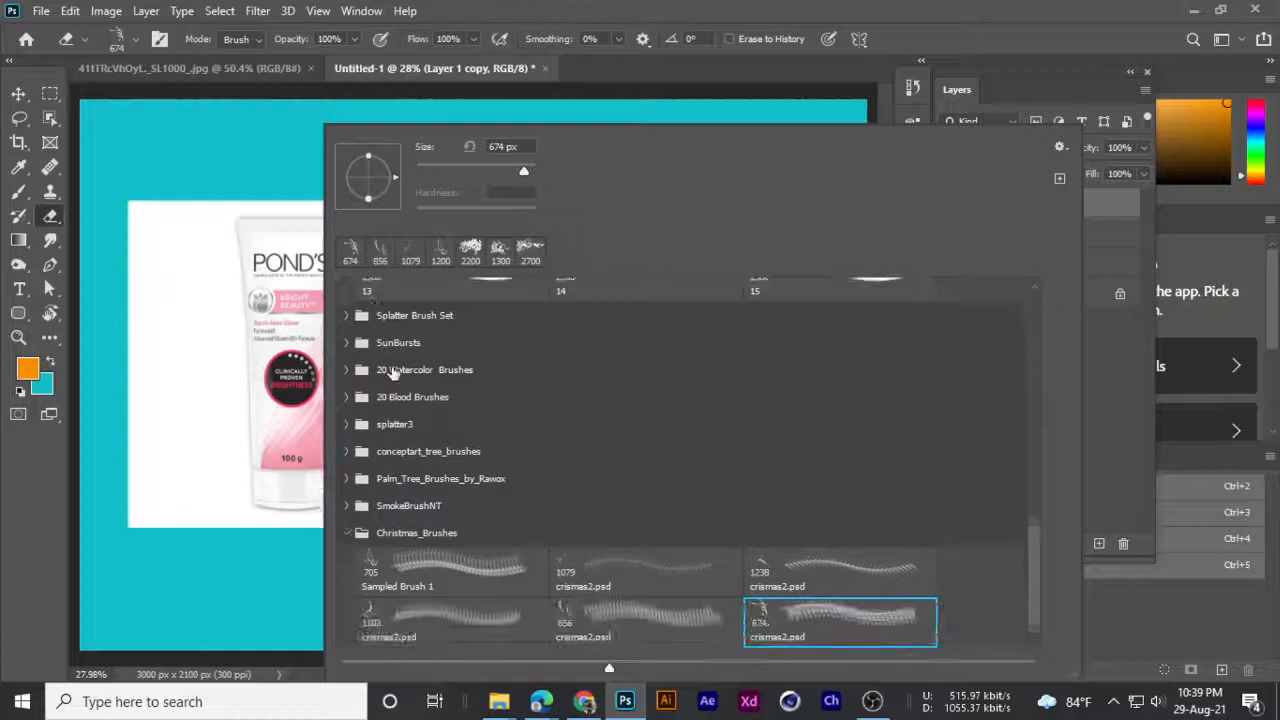
scroll(440, 375, "up", 6)
scroll(1043, 435, "up", 5)
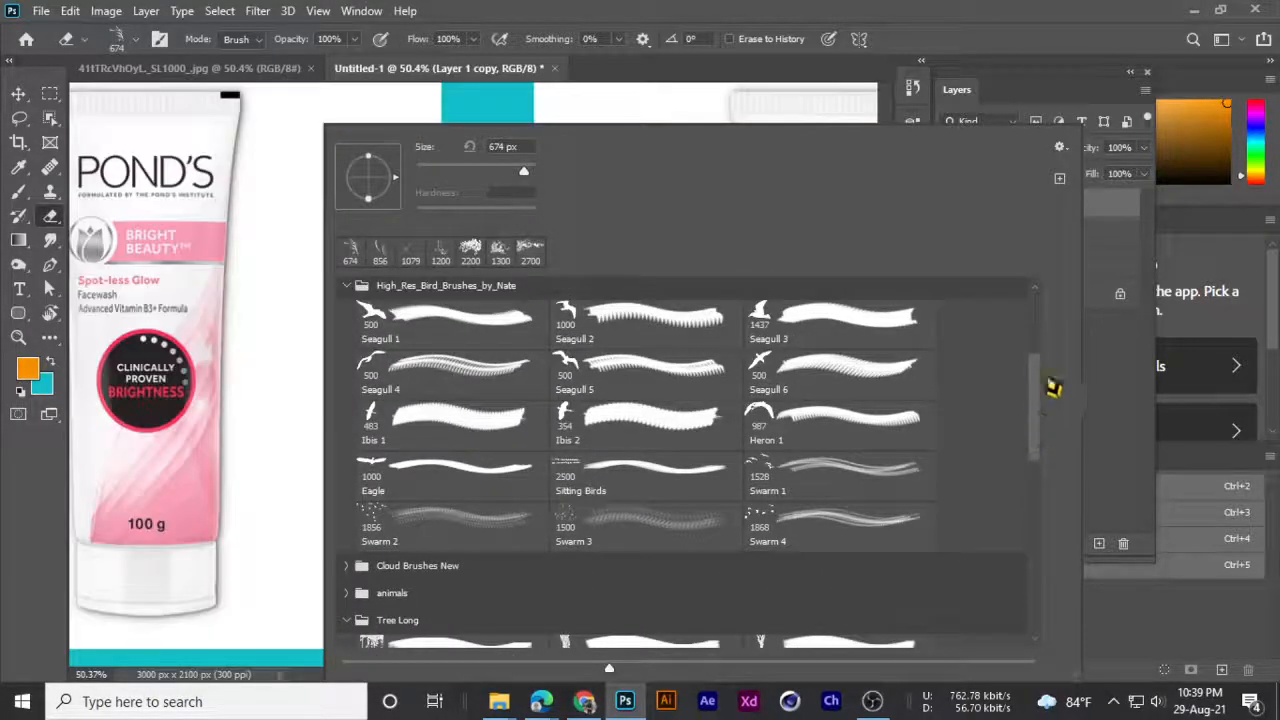
left_click_drag(1045, 392, 1040, 320)
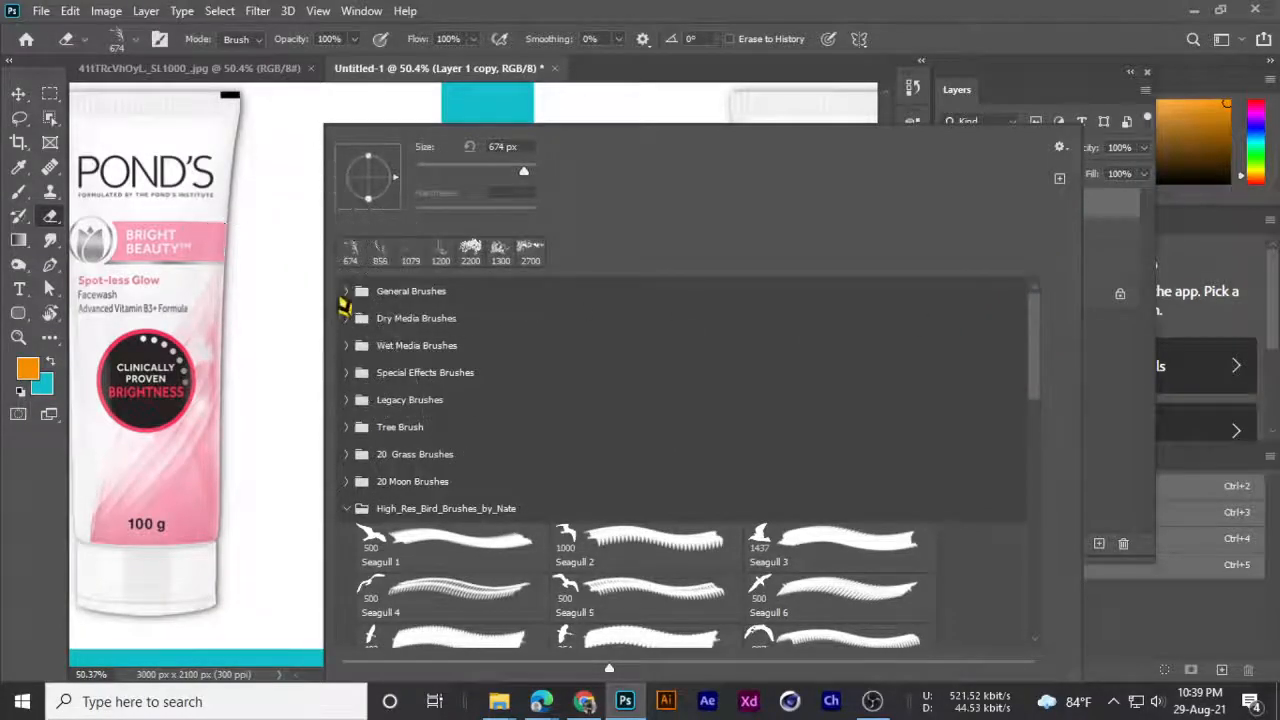
left_click(343, 291)
double_click(571, 320)
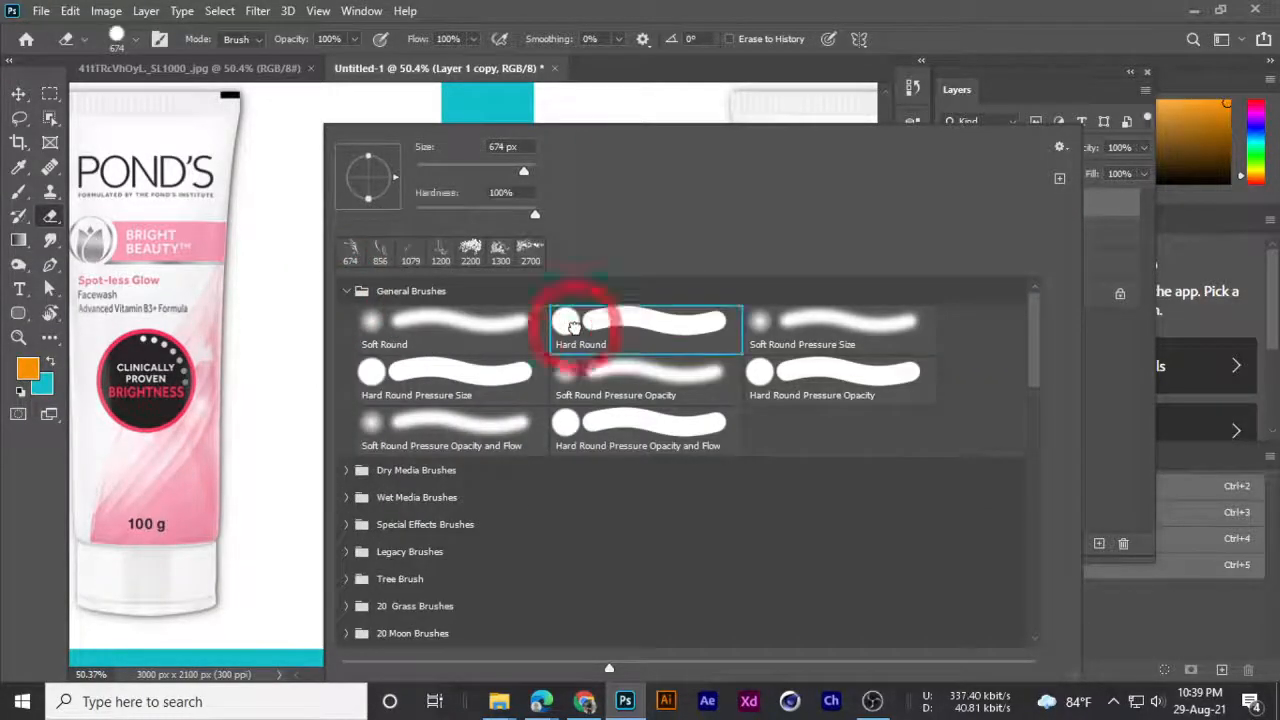
scroll(585, 426, "down", 7)
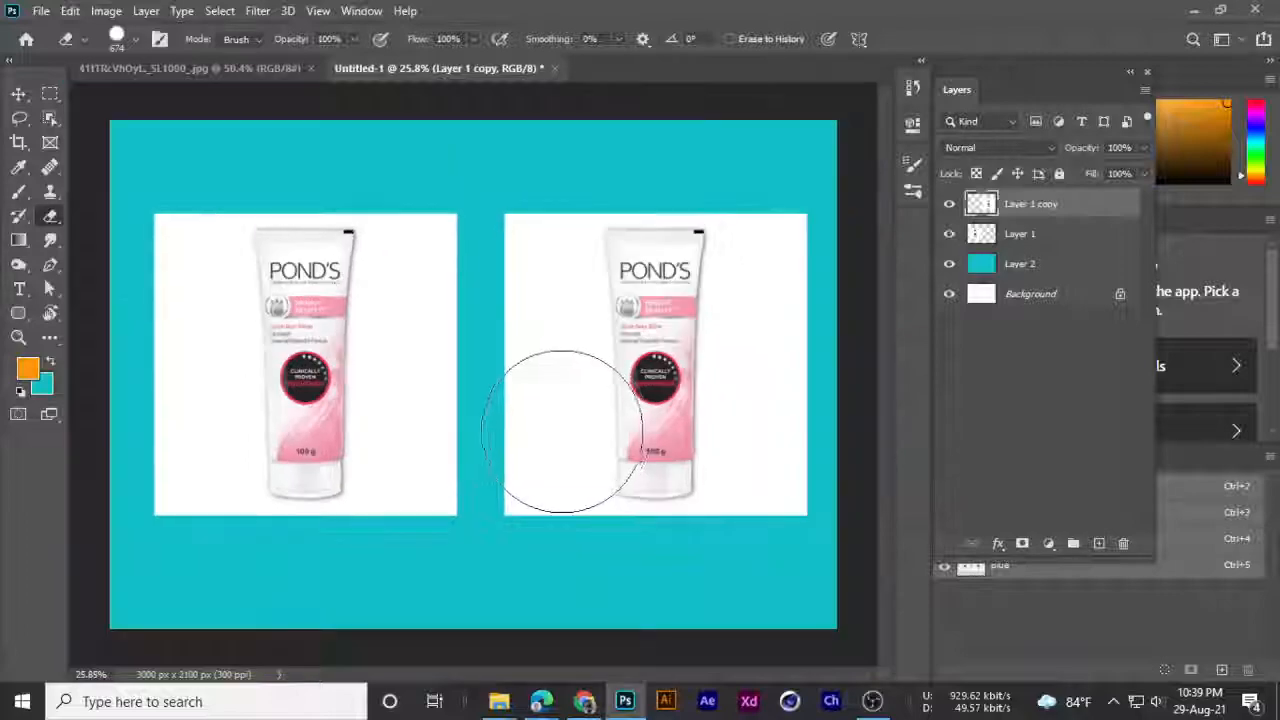
- Reduce the Eraser size to 300 px and erase the white area left of the right tube on Layer 1 copy
key("bracketleft")
key("bracketleft")
key("bracketleft")
key("bracketleft")
mouse_move(487, 239)
left_mouse_down()
mouse_move(524, 377)
mouse_move(529, 515)
mouse_move(555, 263)
mouse_move(532, 193)
mouse_move(537, 380)
left_mouse_up()
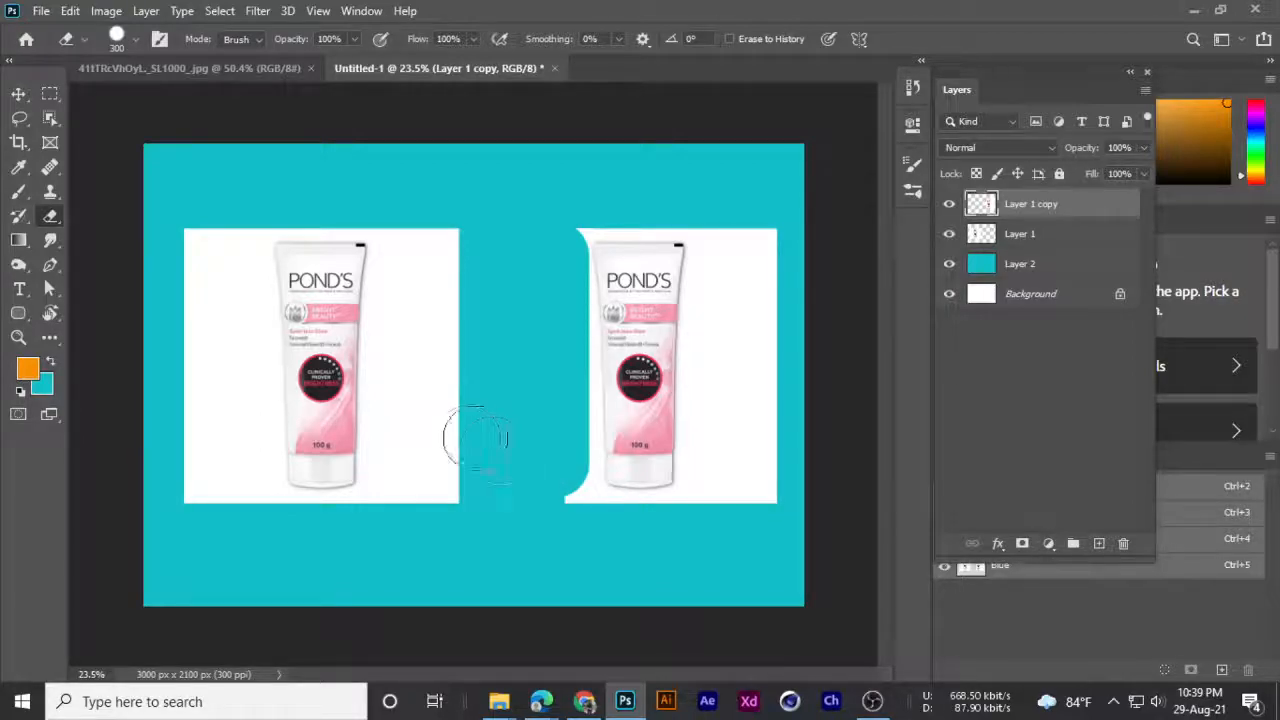
left_click(70, 11)
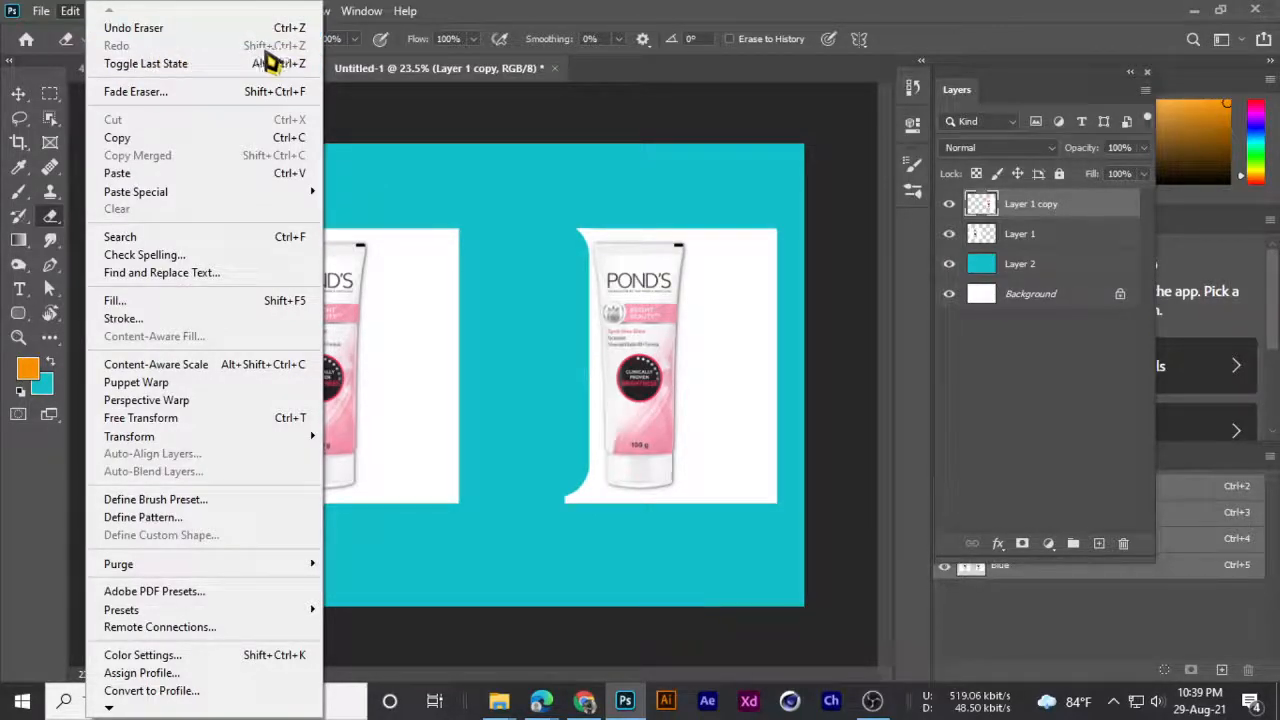
left_click(620, 9)
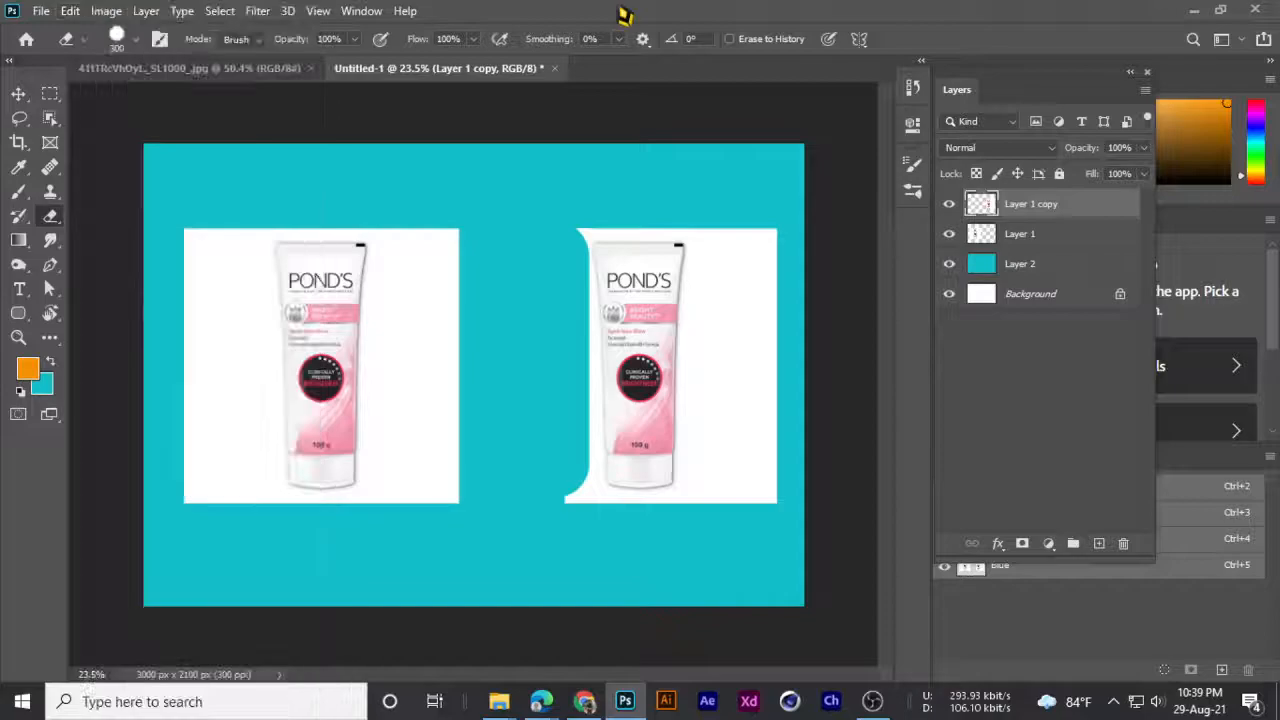
right_click(387, 191)
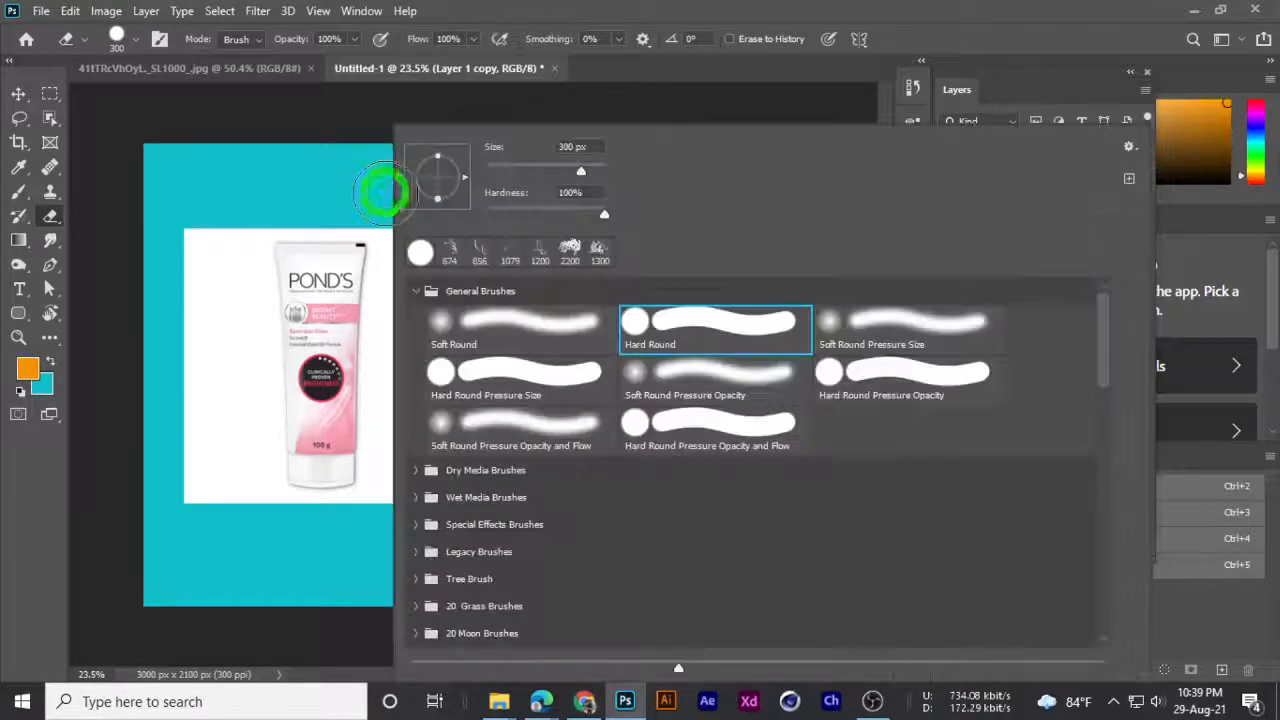
right_click(228, 184)
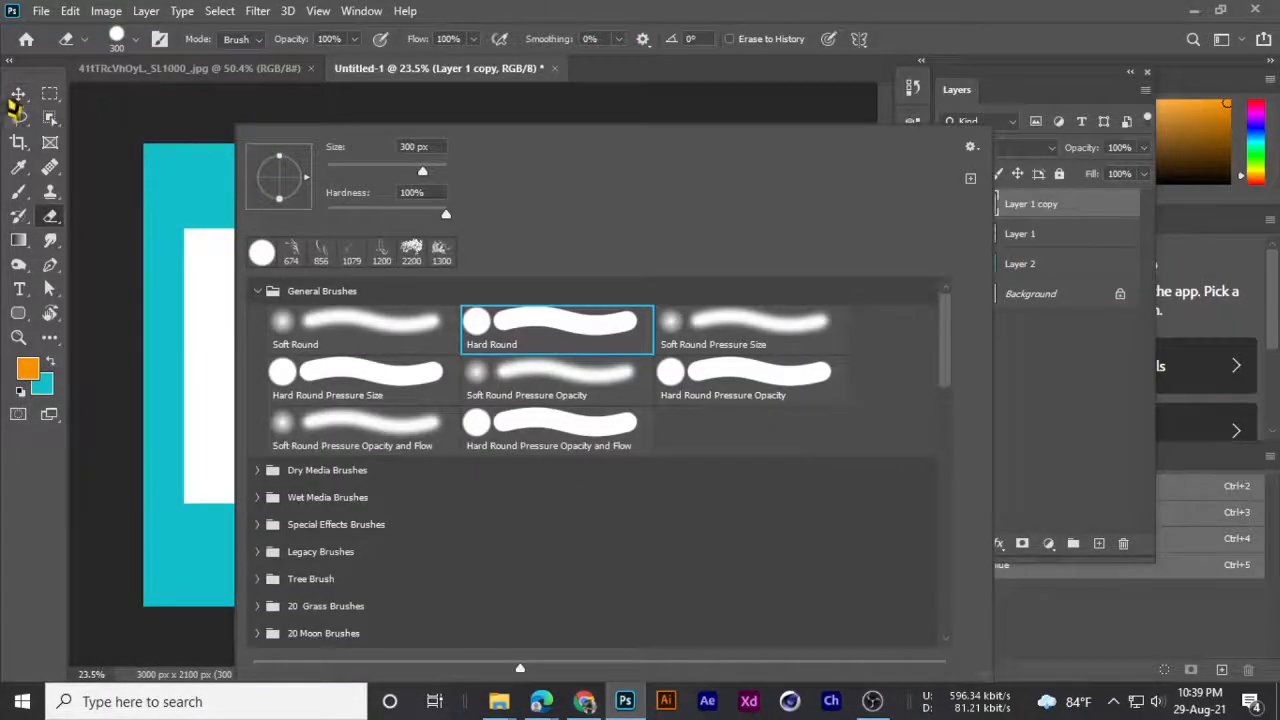
- Activate the Move tool and pick the Background layer from the list of layers under a point on the canvas
left_click(18, 93)
right_click(392, 262)
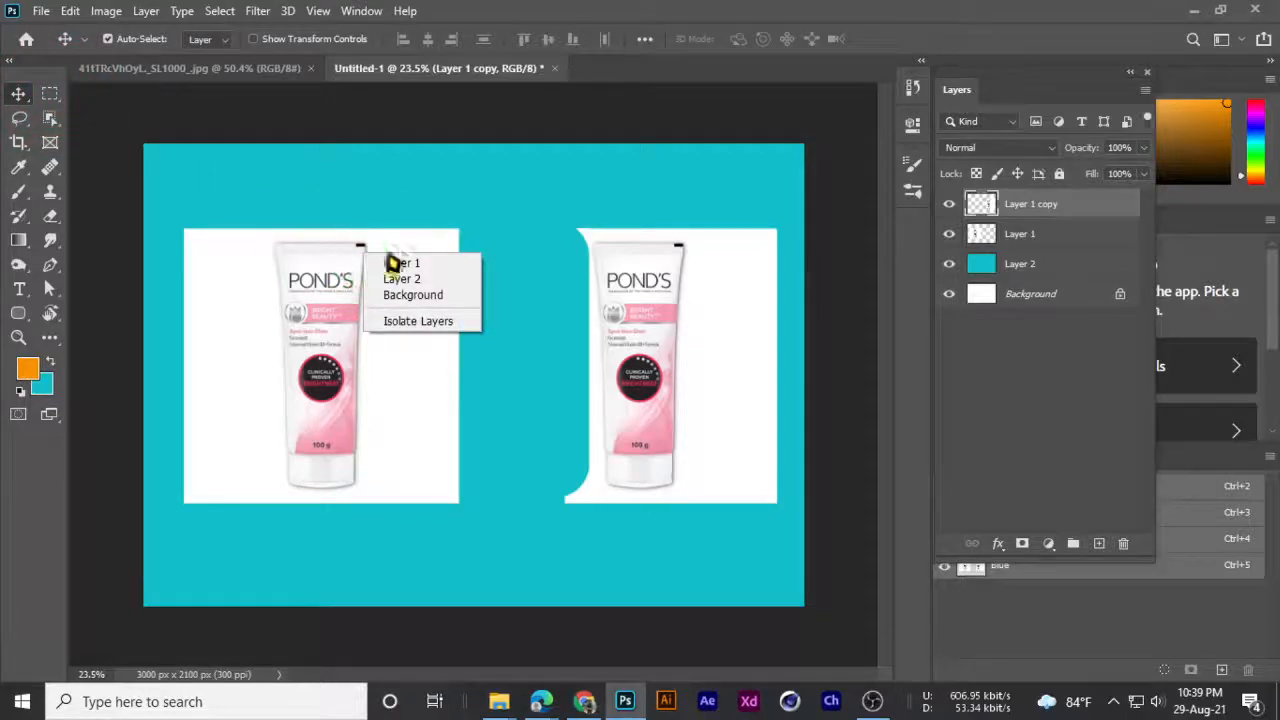
right_click(463, 215)
right_click(280, 223)
left_click(300, 245)
right_click(386, 175)
left_click(414, 203)
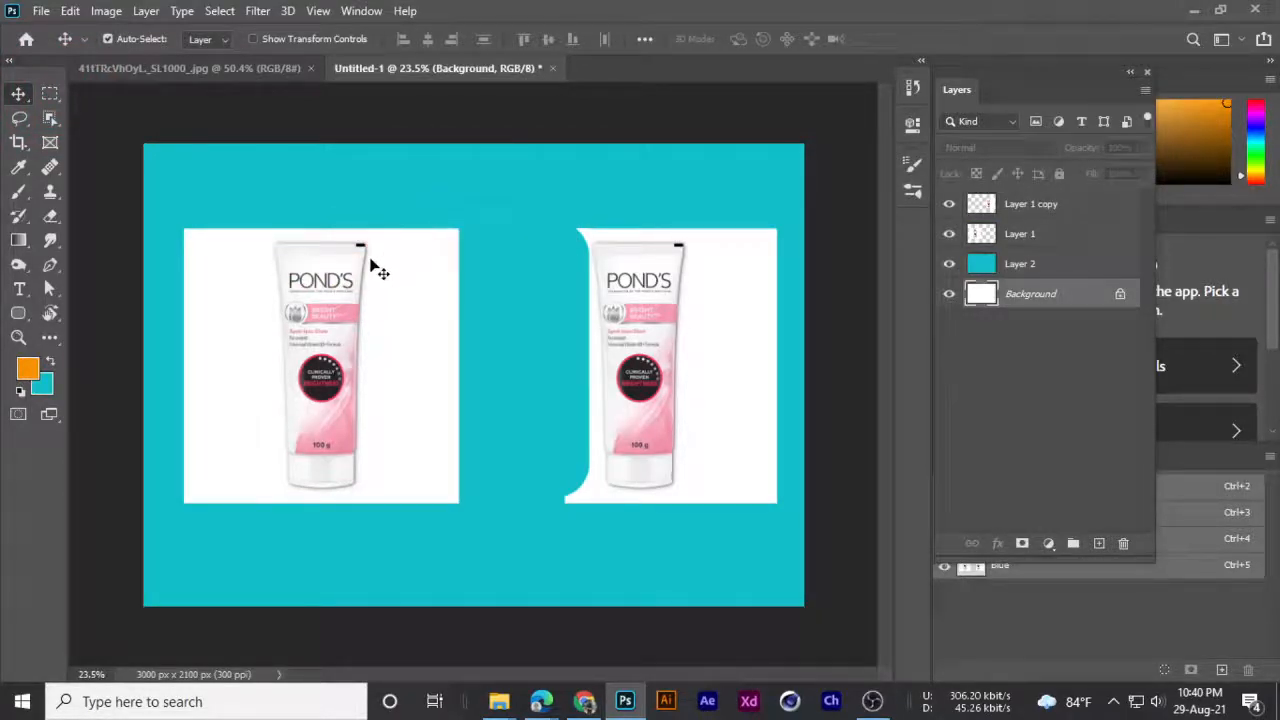
right_click(15, 94)
left_click(73, 97)
- Make Layer 1 copy the active layer and toggle its visibility off and on
left_click(1030, 205)
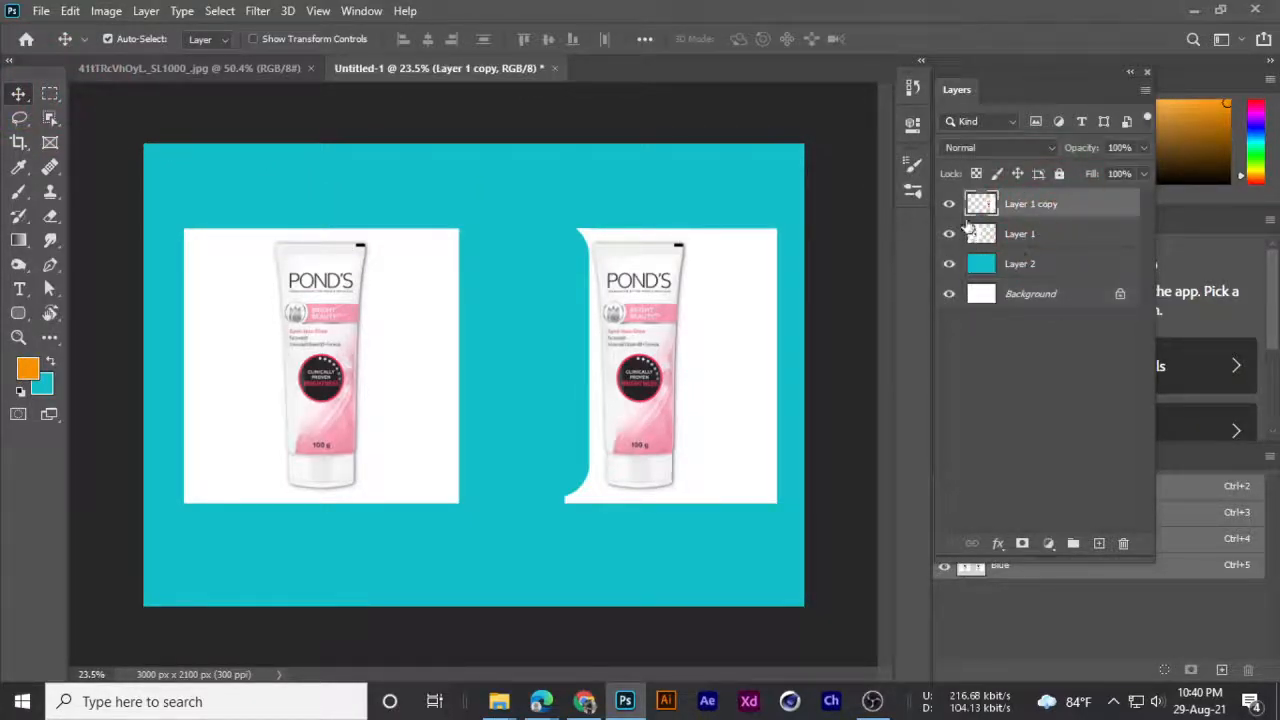
left_click(949, 203)
left_click(949, 203)
scroll(628, 337, "up", 1)
scroll(640, 350, "down", 1)
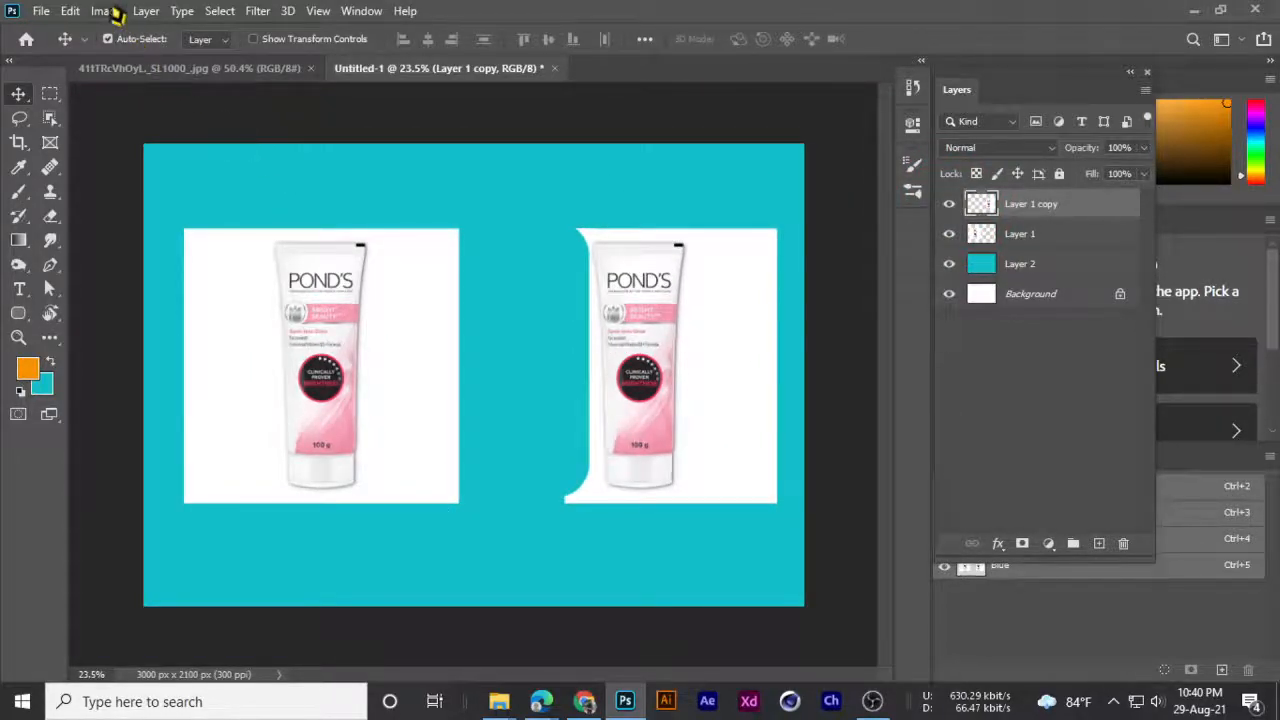
left_click(70, 11)
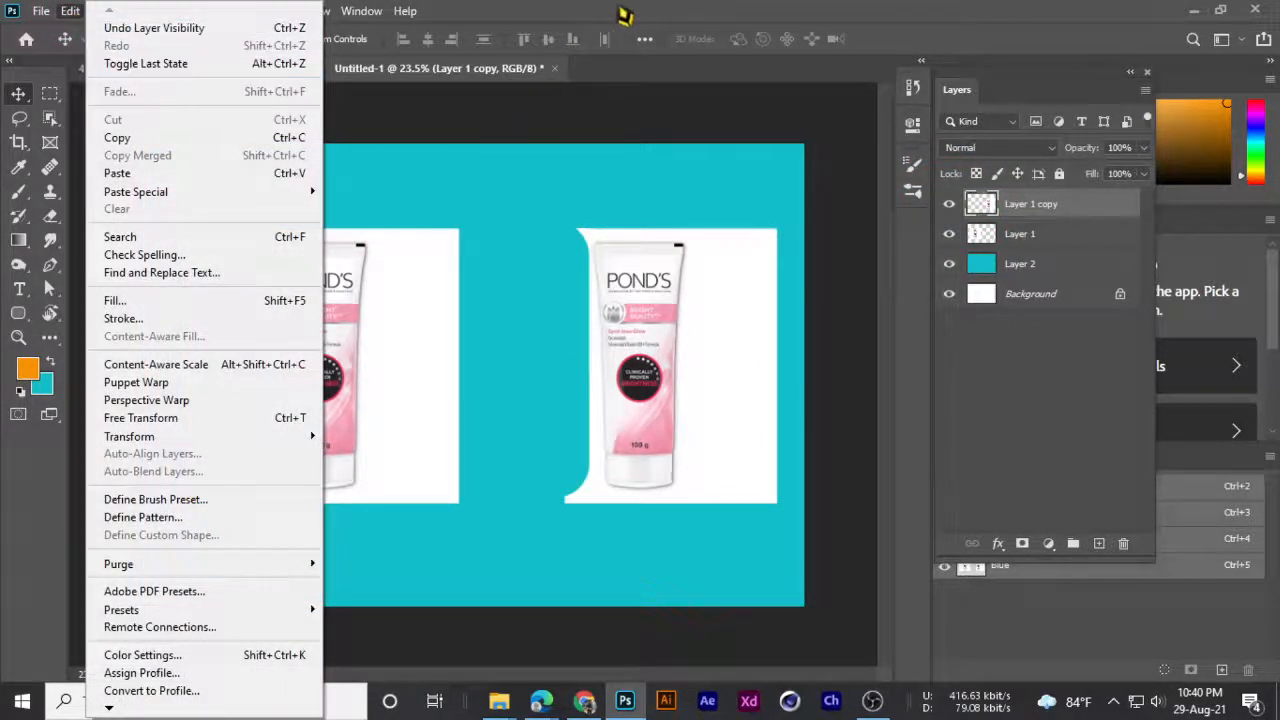
left_click(632, 325)
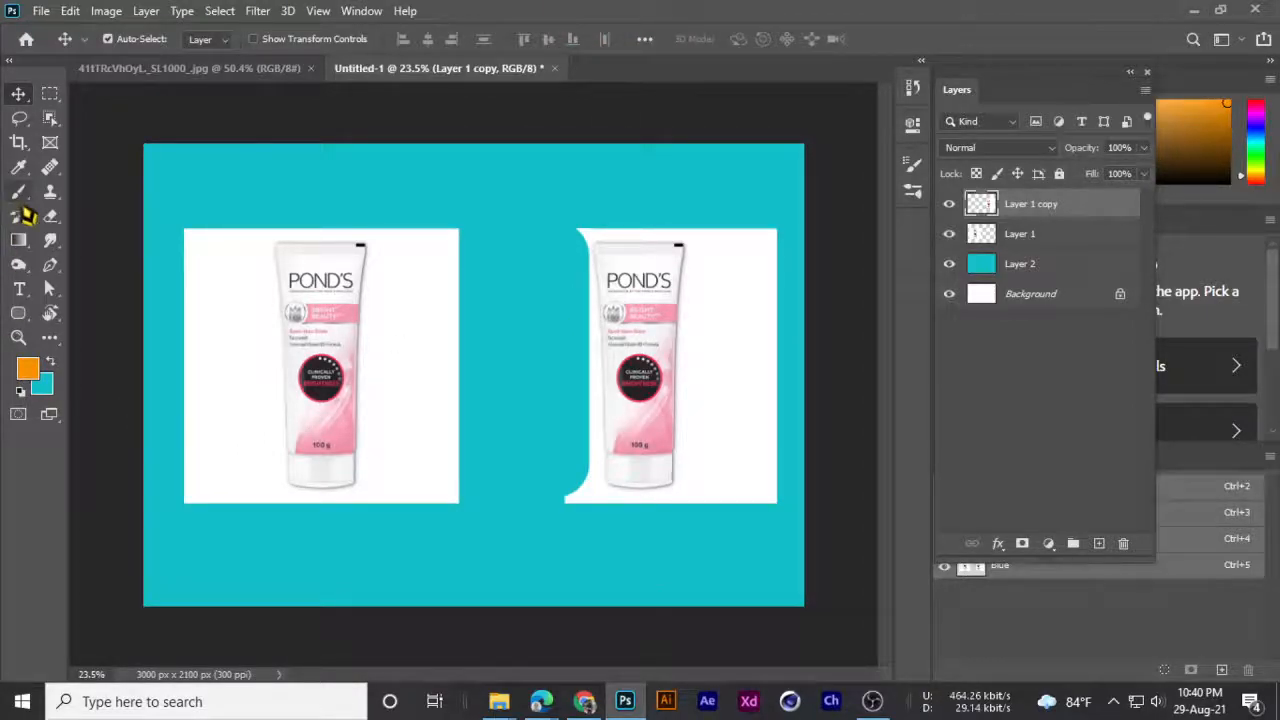
- With the 300 px Eraser, erase the white background on both sides and above the right tube on Layer 1 copy
left_click(50, 190)
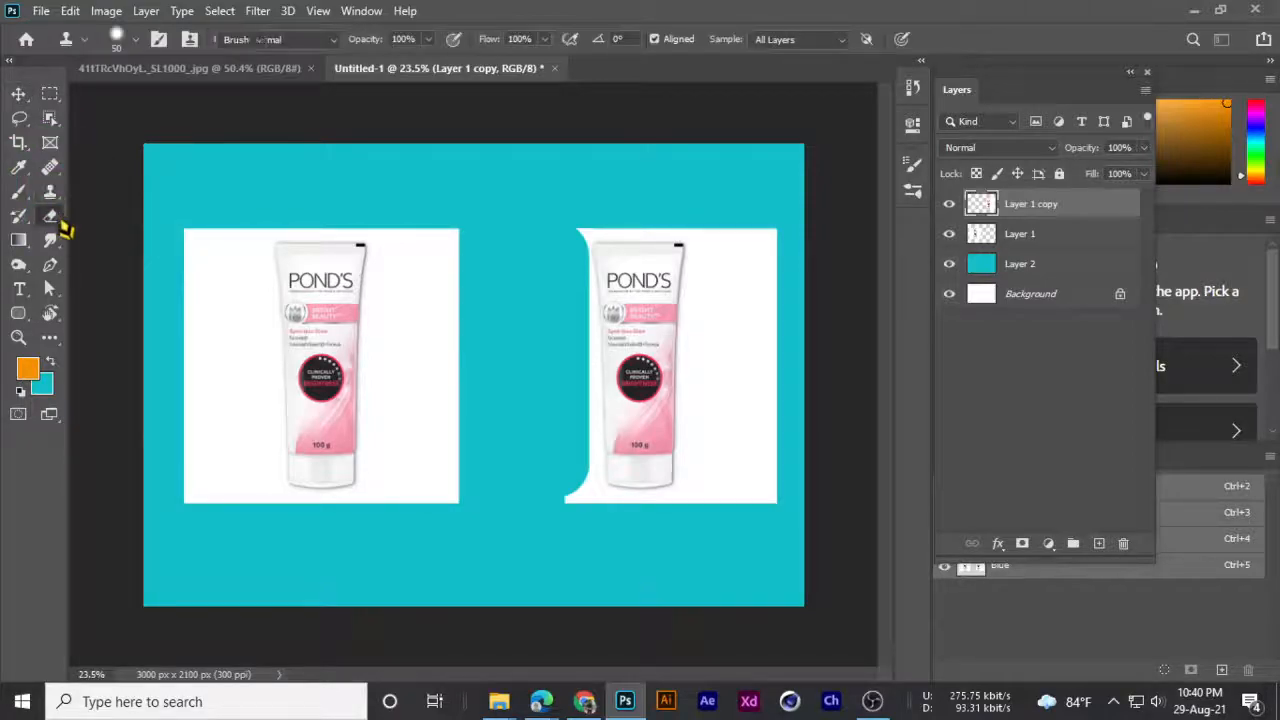
left_click(50, 216)
left_click(110, 218)
mouse_move(563, 495)
left_mouse_down()
mouse_move(629, 528)
mouse_move(731, 480)
mouse_move(728, 200)
mouse_move(708, 248)
mouse_move(711, 556)
mouse_move(690, 460)
left_mouse_up()
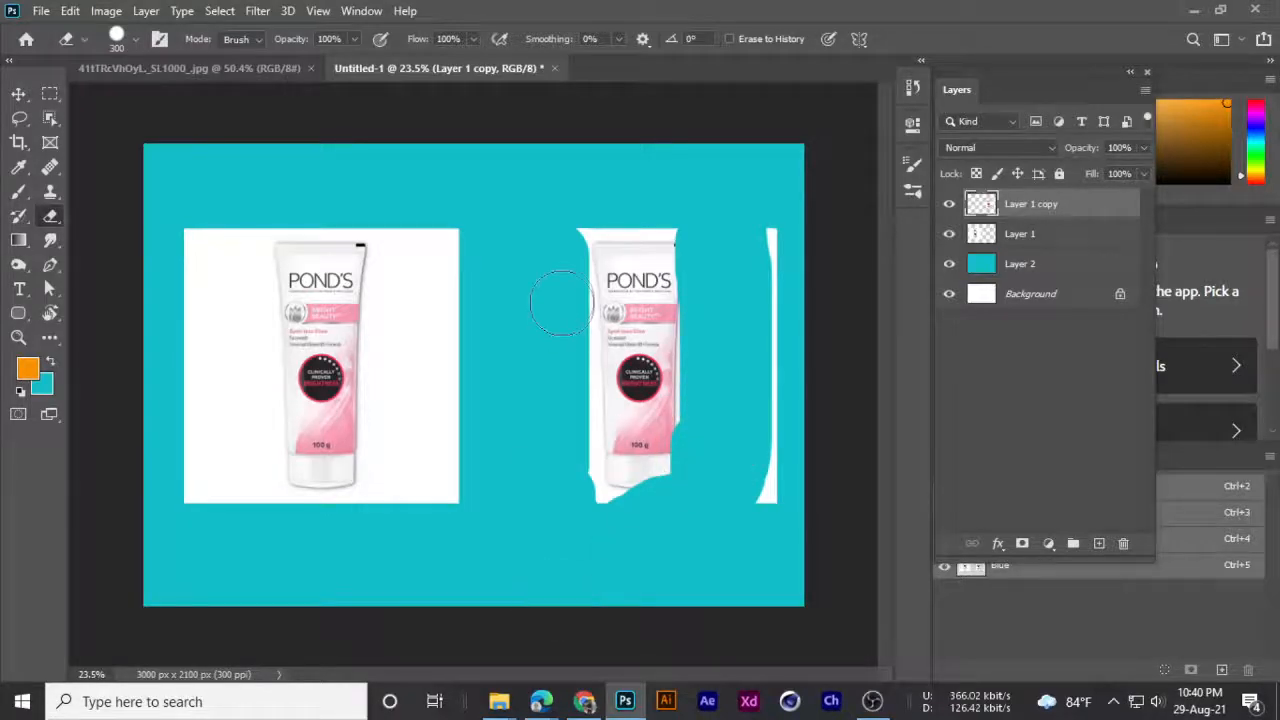
scroll(542, 300, "up", 3)
mouse_move(543, 214)
left_mouse_down()
mouse_move(557, 377)
mouse_move(590, 510)
mouse_move(591, 611)
left_mouse_up()
scroll(543, 323, "down", 3)
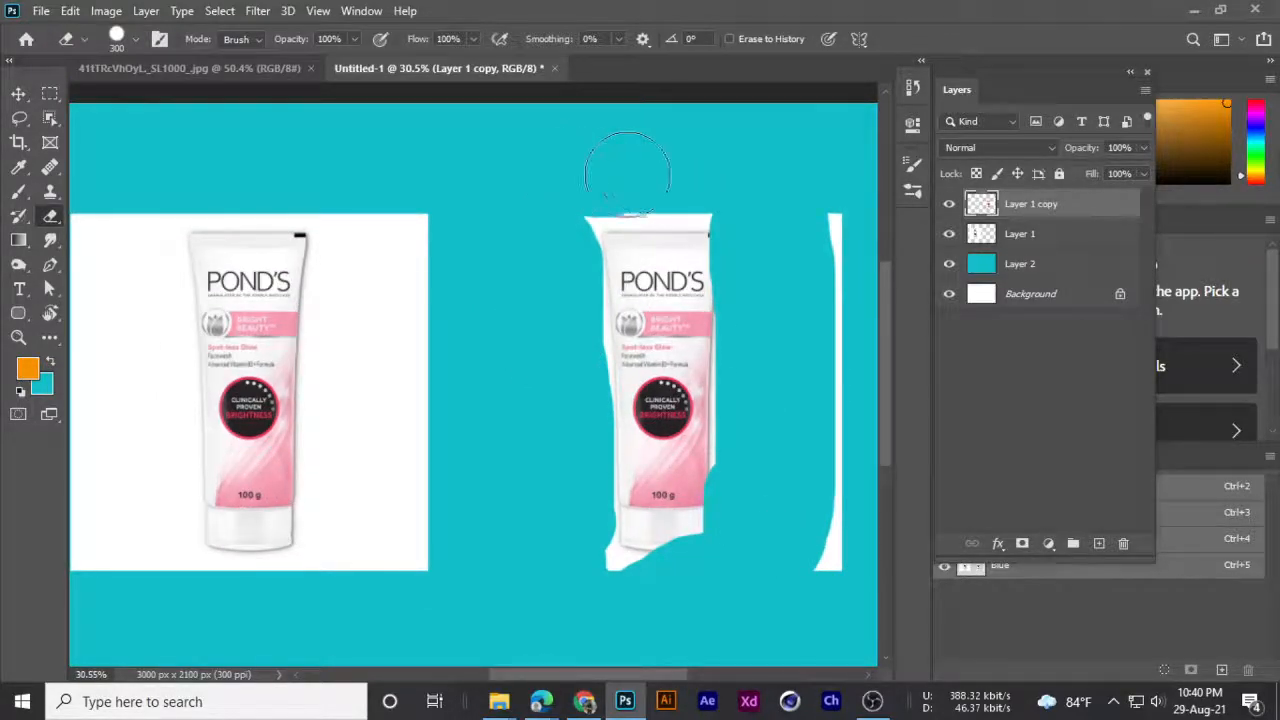
left_click_drag(586, 178, 750, 197)
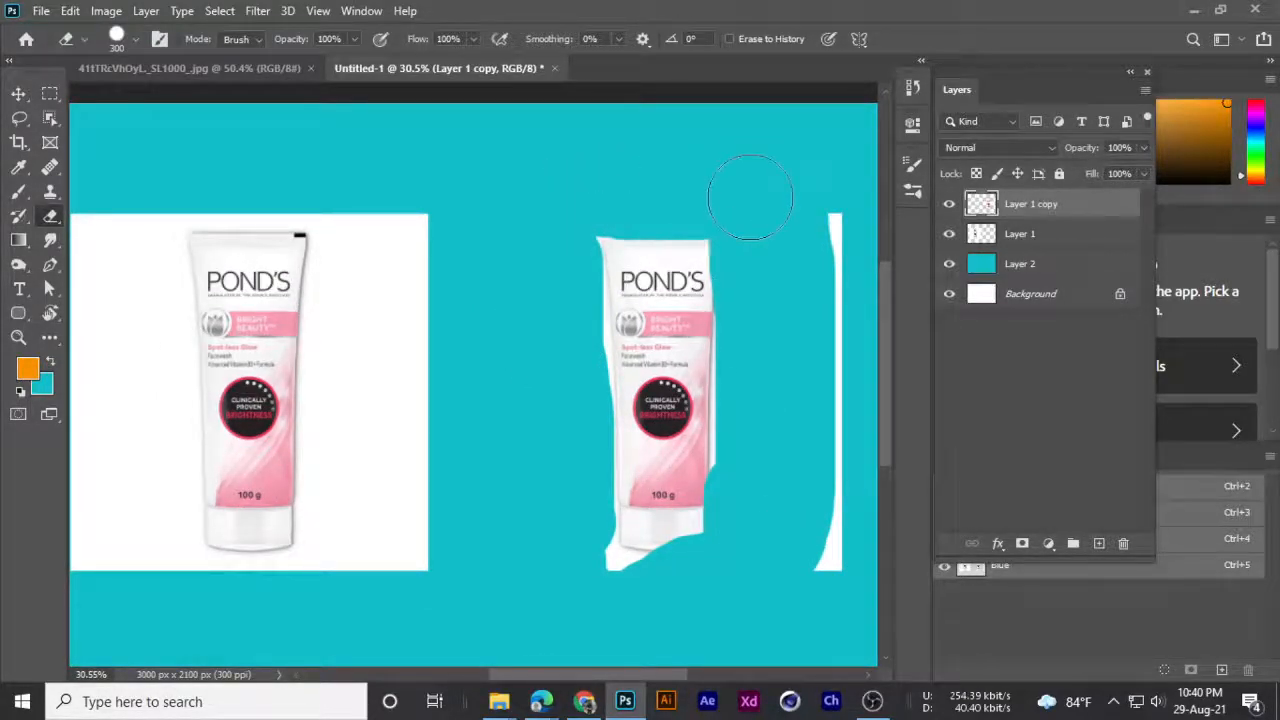
- Delete the partly erased Layer 1 copy and place a fresh duplicate of Layer 1 beside the original with the Move tool
key("Delete")
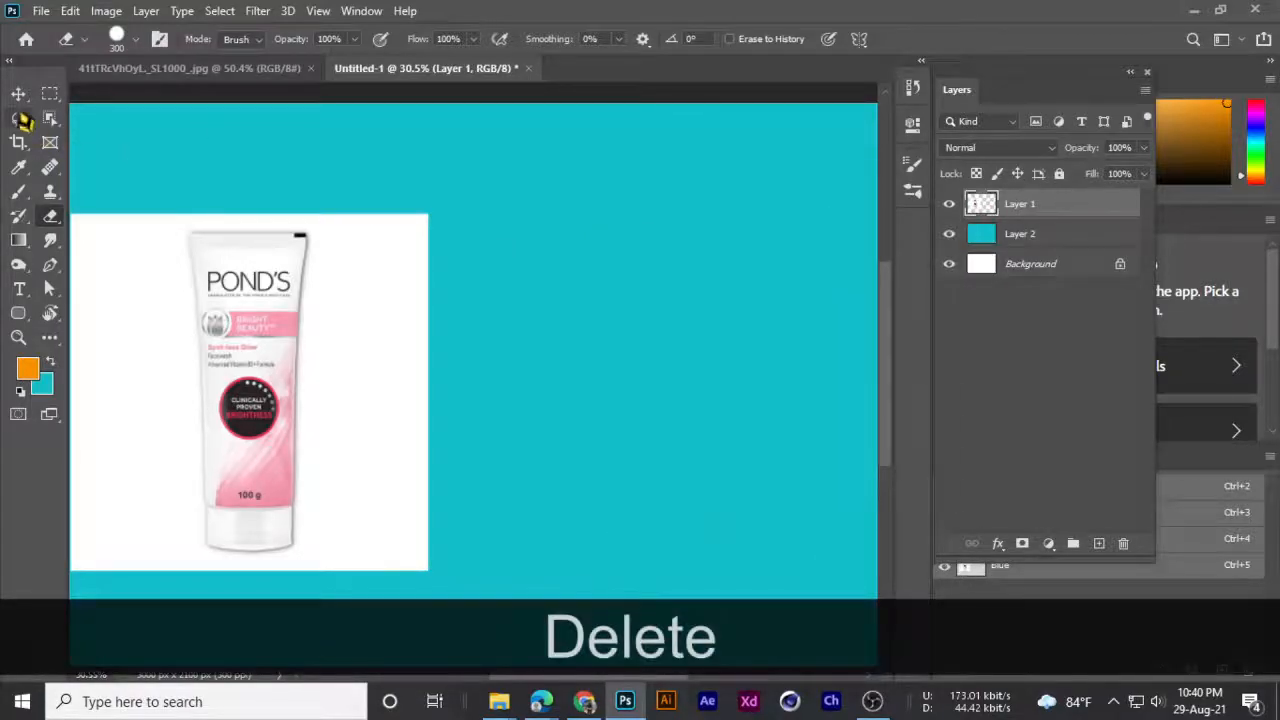
left_click(18, 93)
left_click_drag(258, 373, 601, 330)
scroll(605, 343, "down", 2)
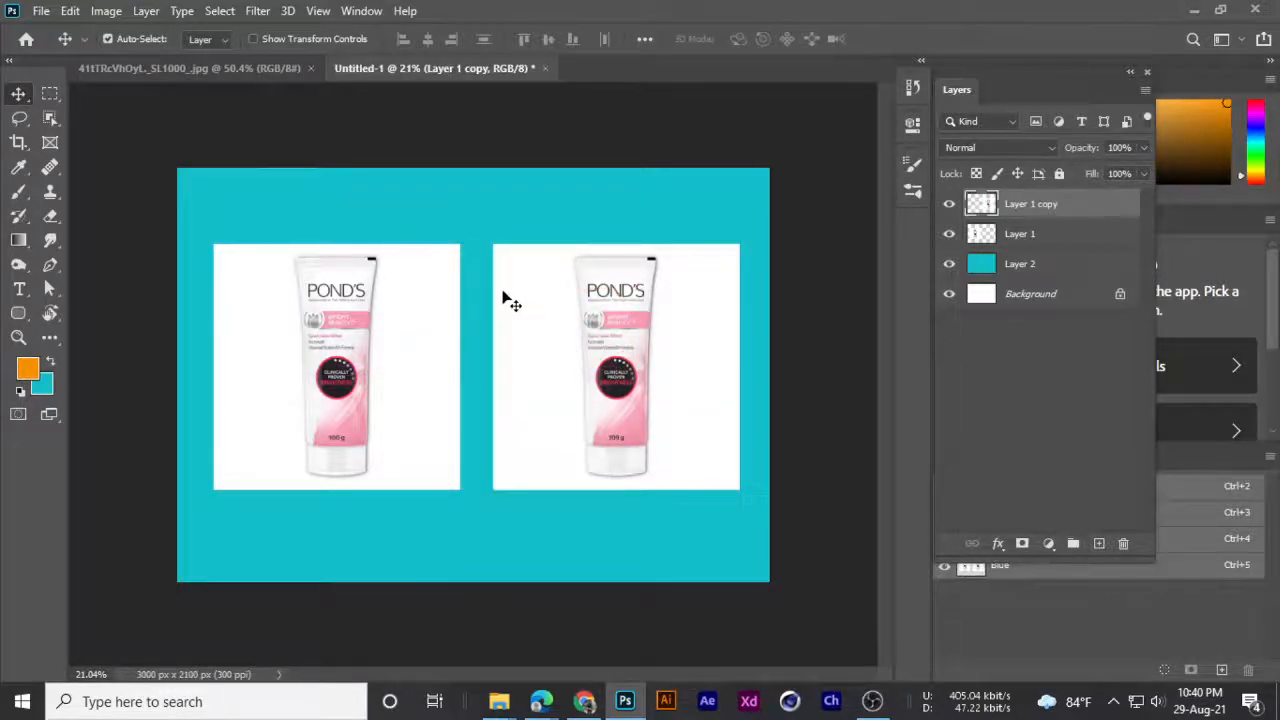
- Activate the Magic Eraser Tool and set its tolerance to 30
left_click(50, 218)
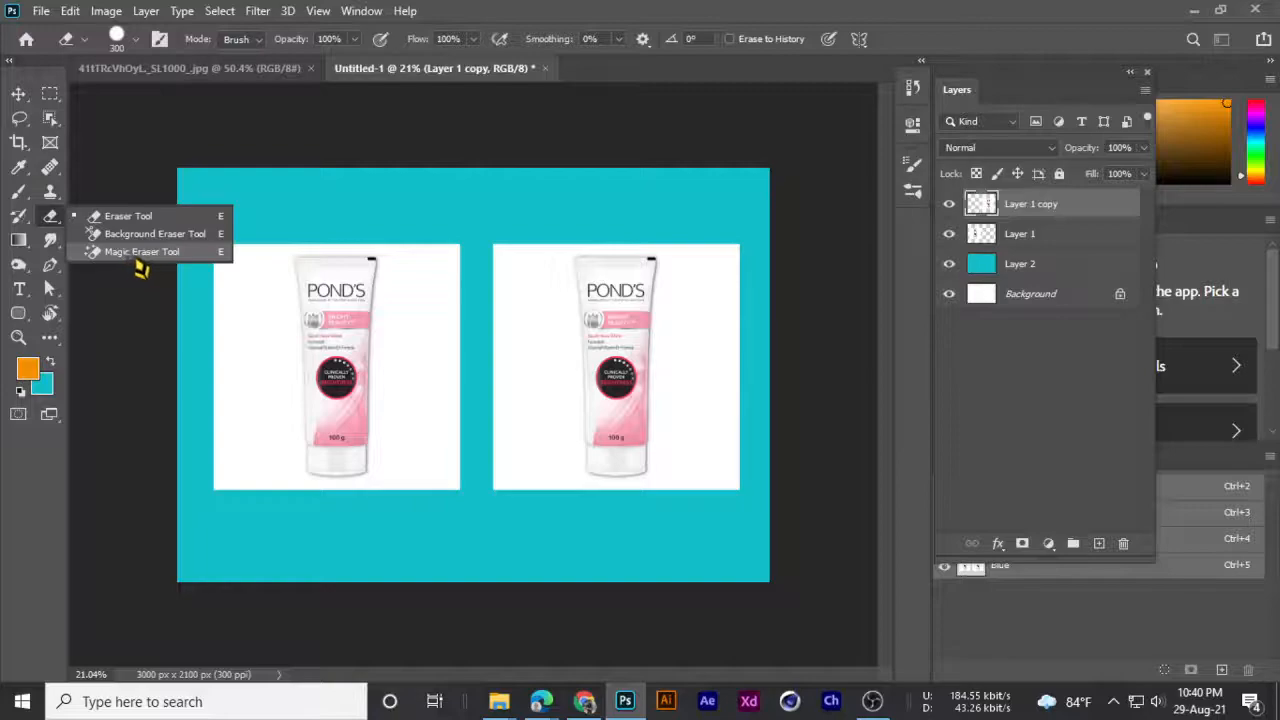
left_click(141, 252)
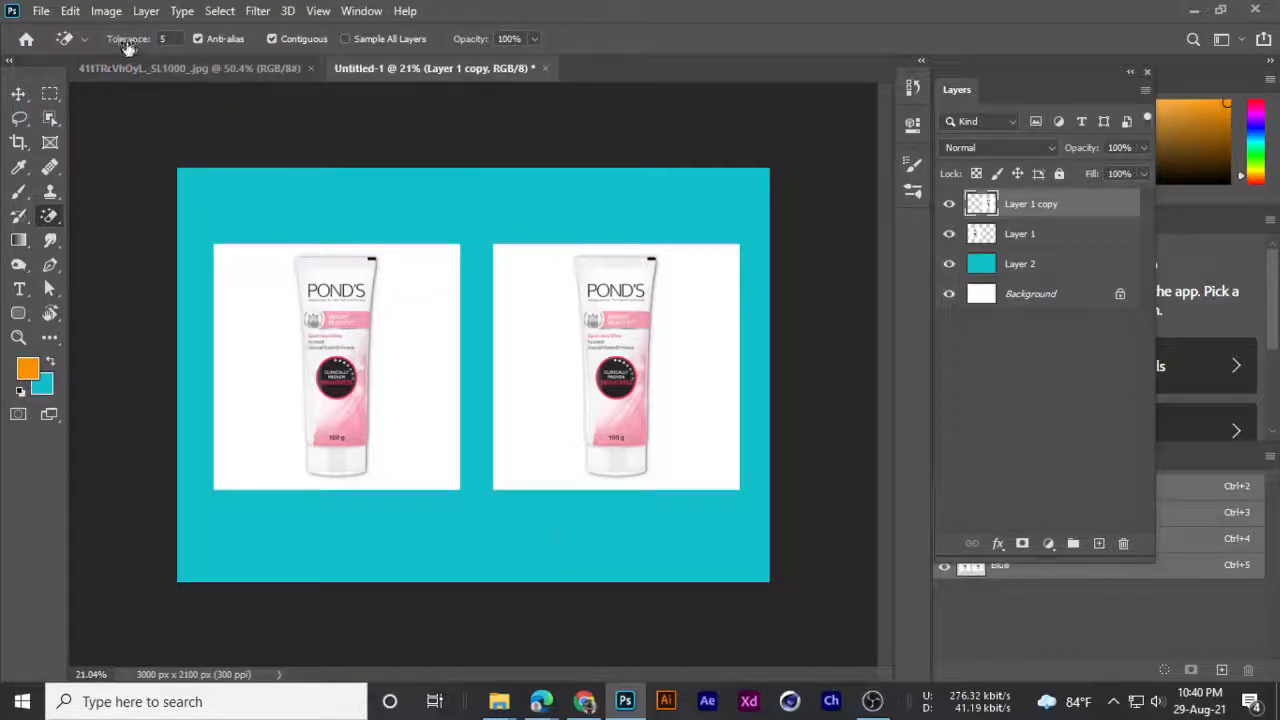
left_click(164, 39)
type("30")
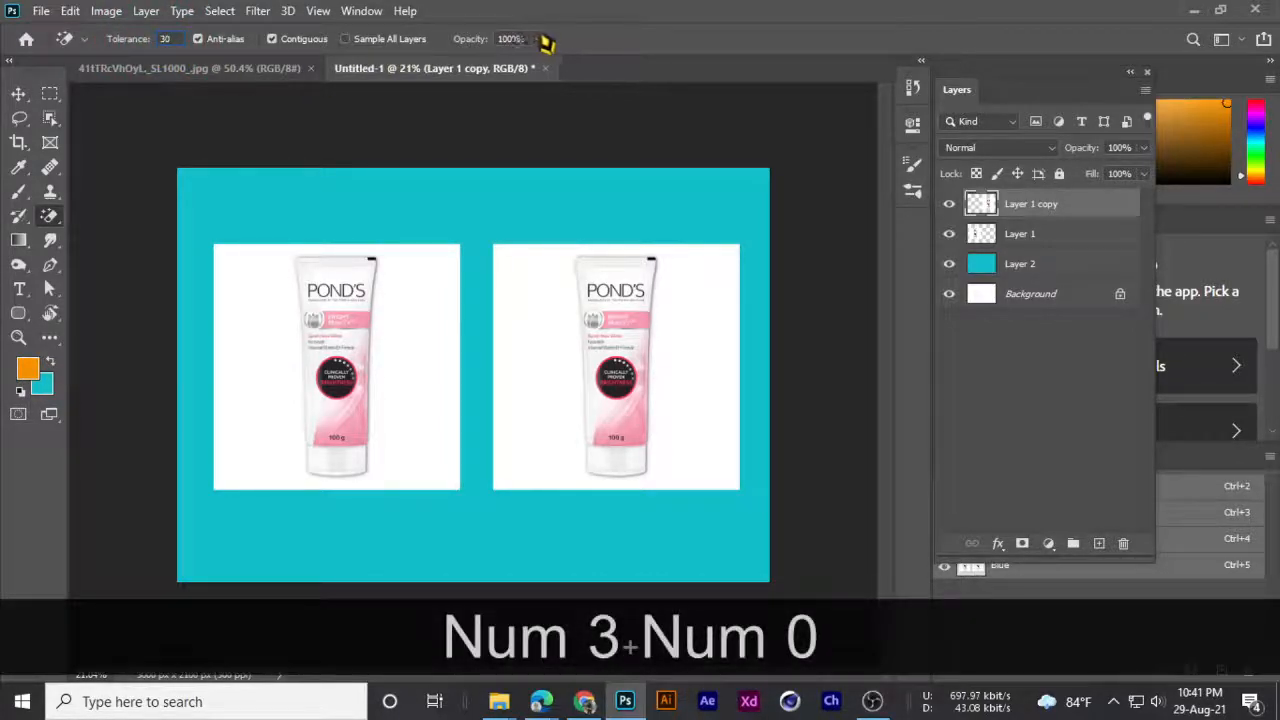
key("Return")
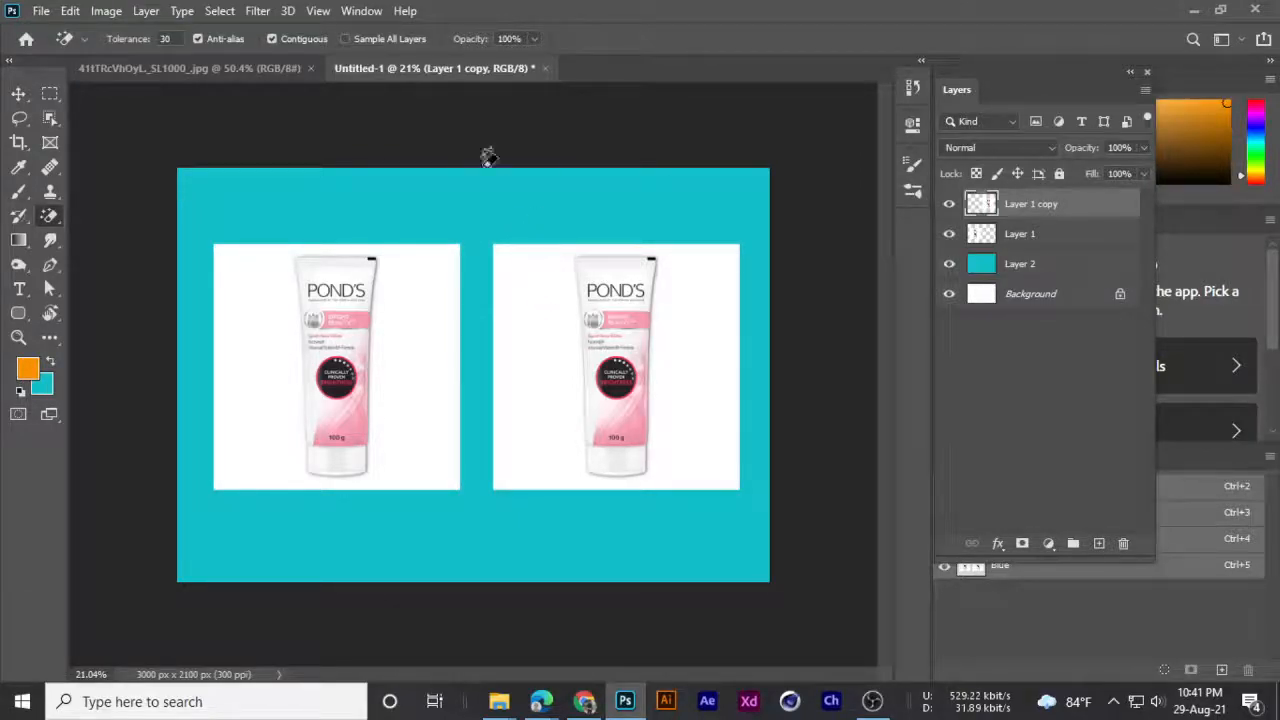
- Magic-erase the white background around the right tube on Layer 1 copy twice, undoing each attempt
left_click(555, 328)
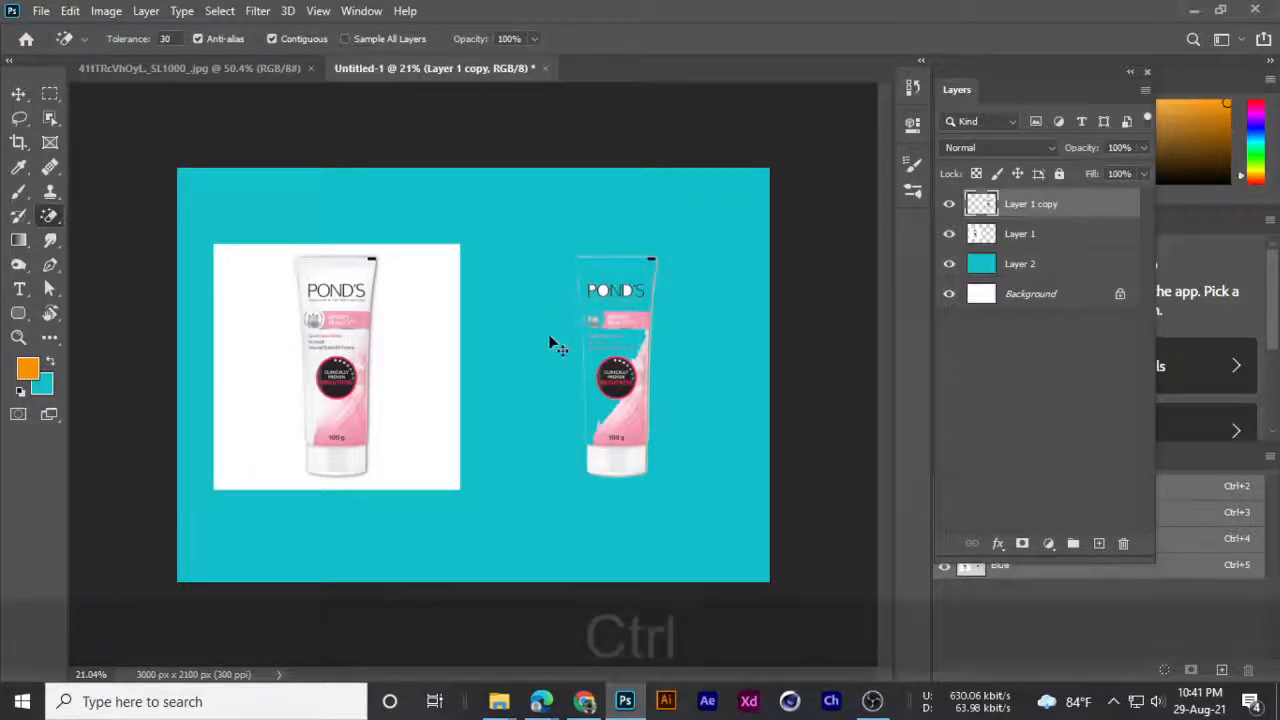
key("ctrl+z")
scroll(546, 293, "up", 5)
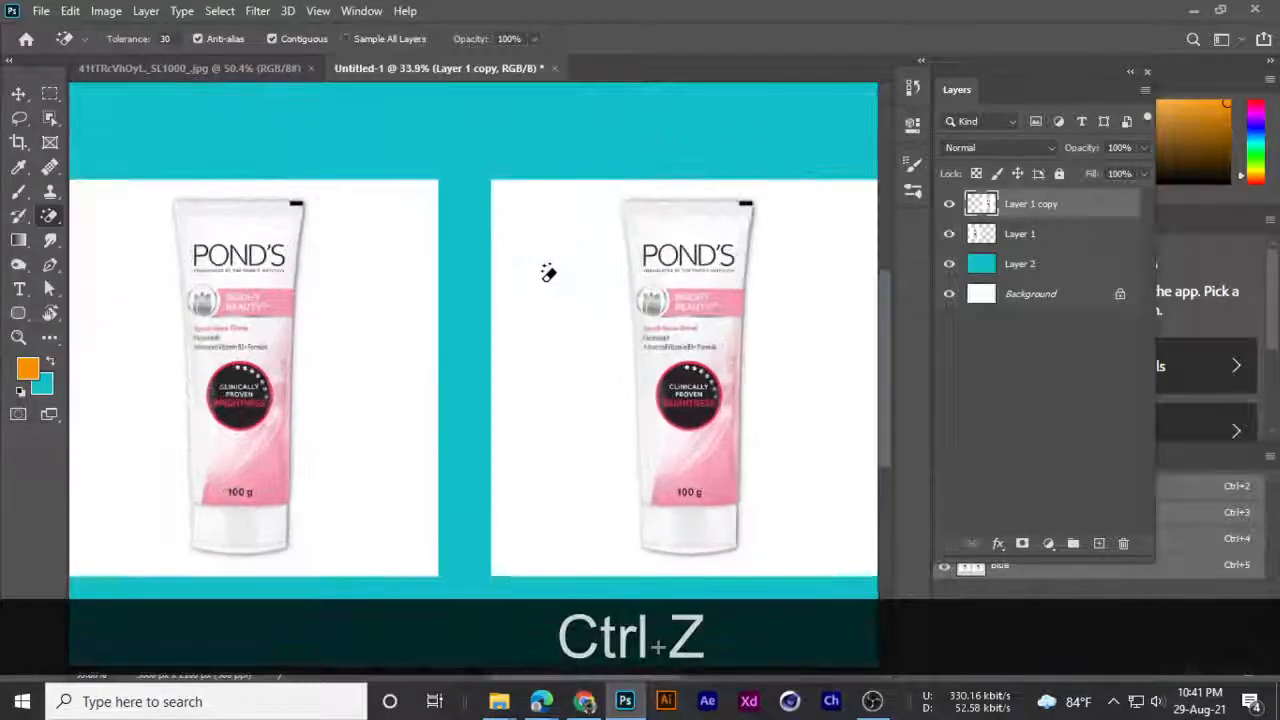
left_click(550, 352)
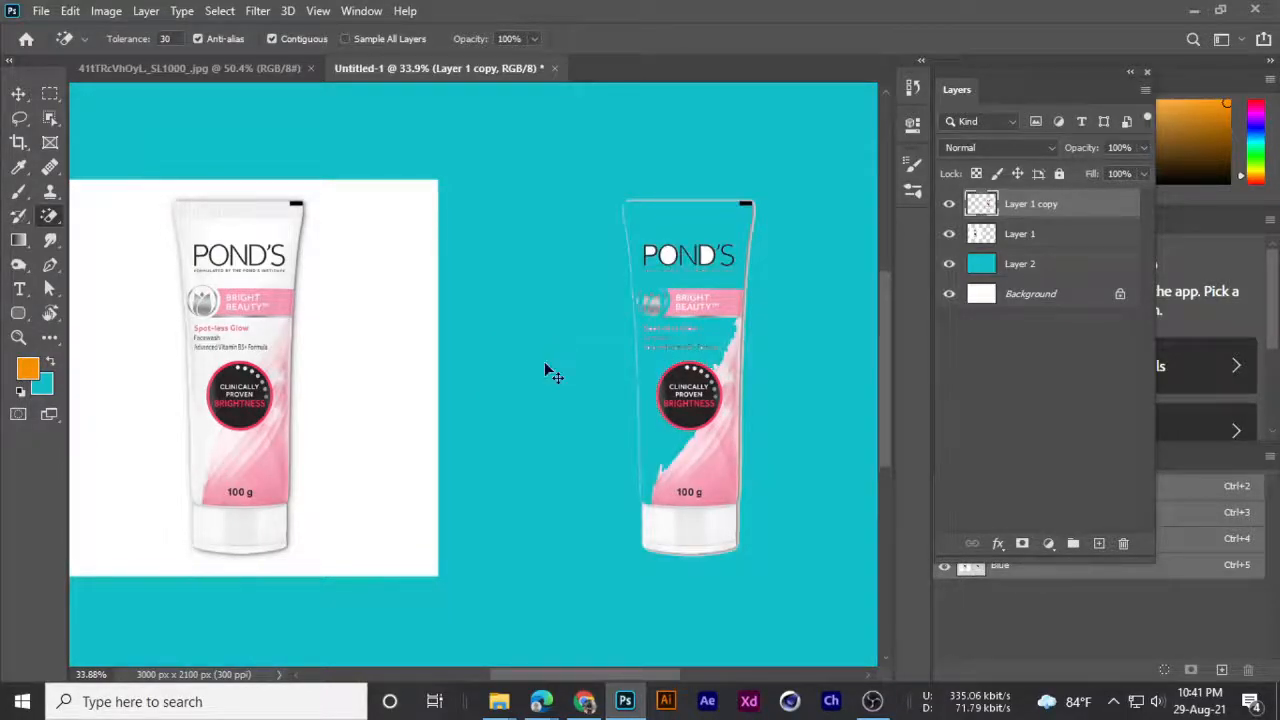
key("ctrl+z")
scroll(555, 350, "down", 3)
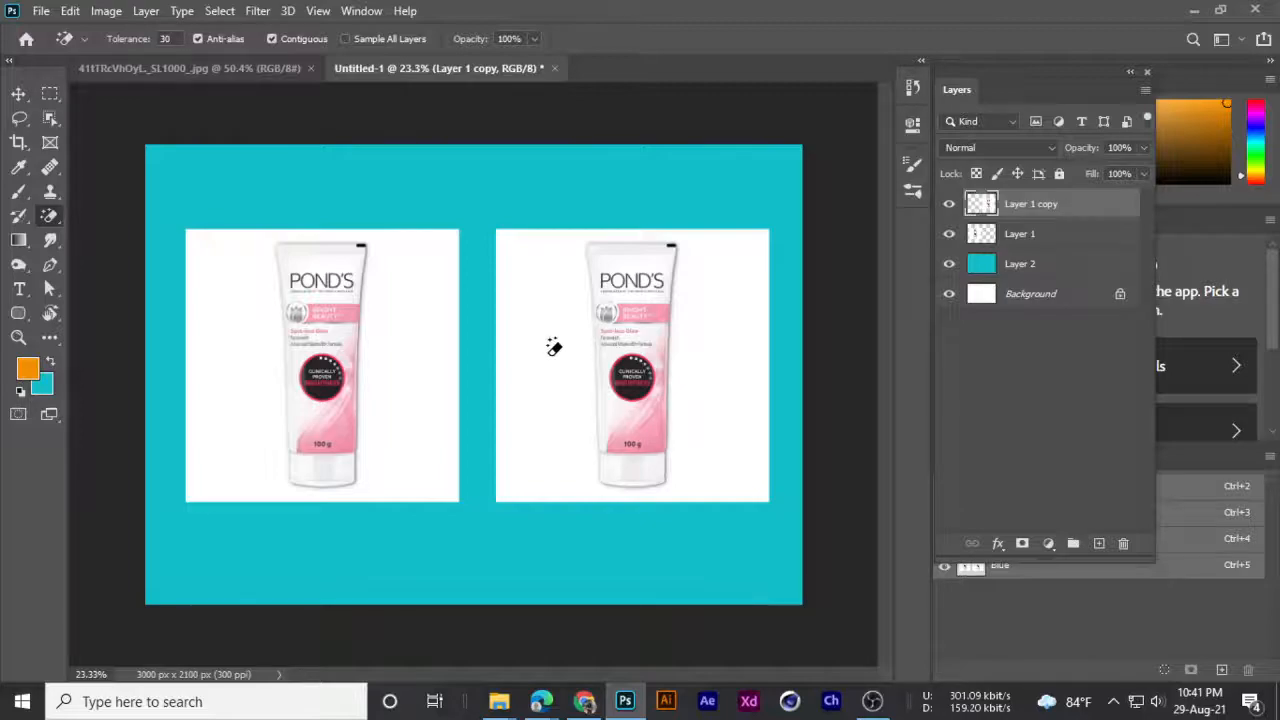
- Magic-erase the pink area around the 100 g label on the right tube and undo it
scroll(554, 347, "up", 6)
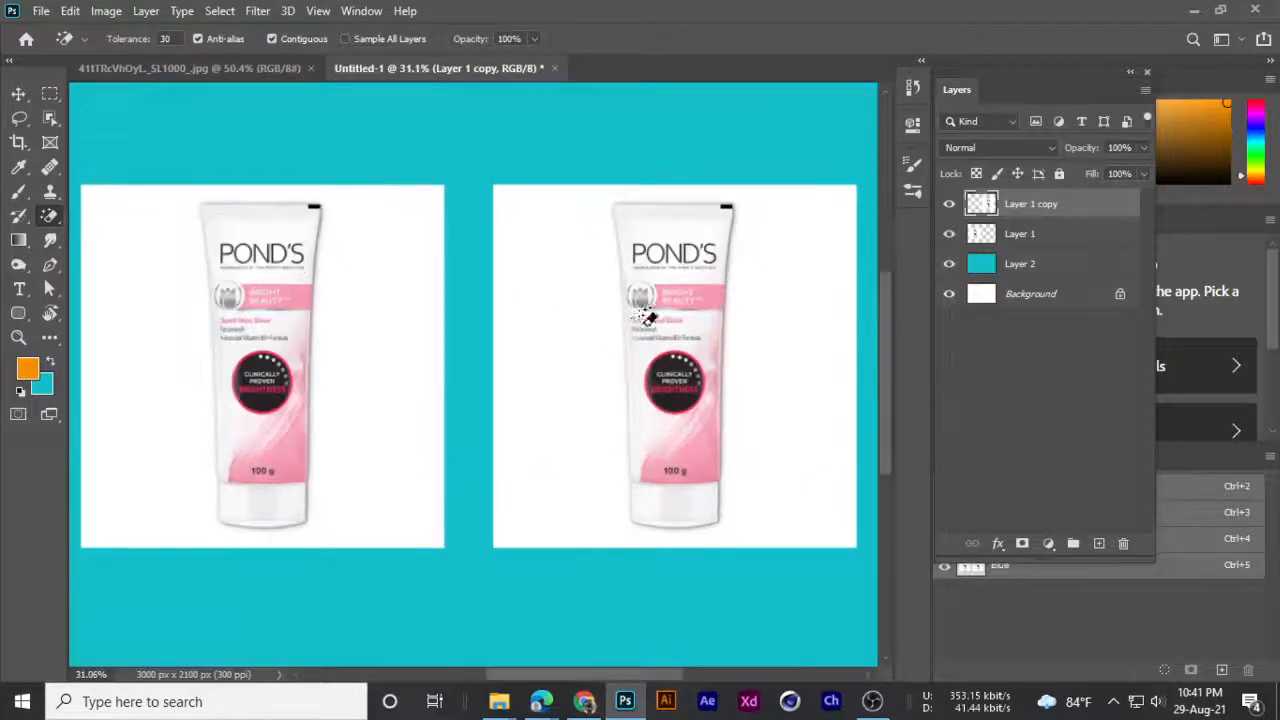
scroll(742, 557, "up", 5)
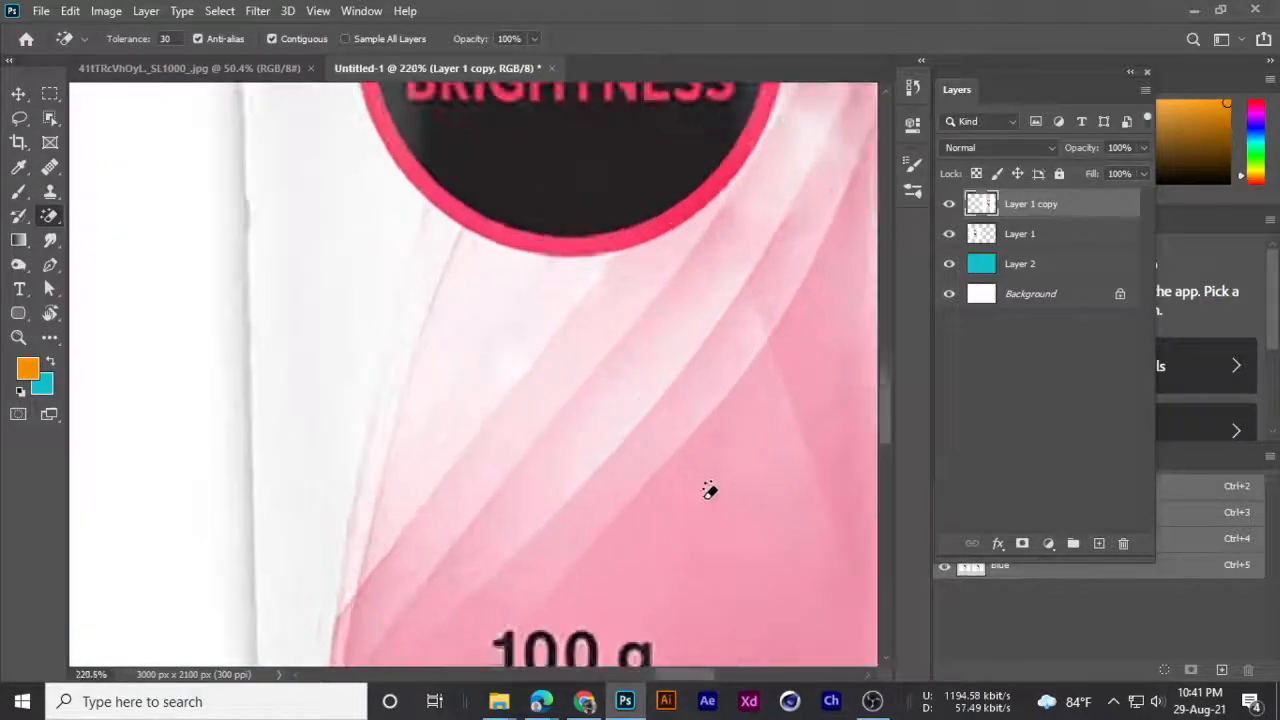
key("space")
left_click_drag(723, 449, 538, 272)
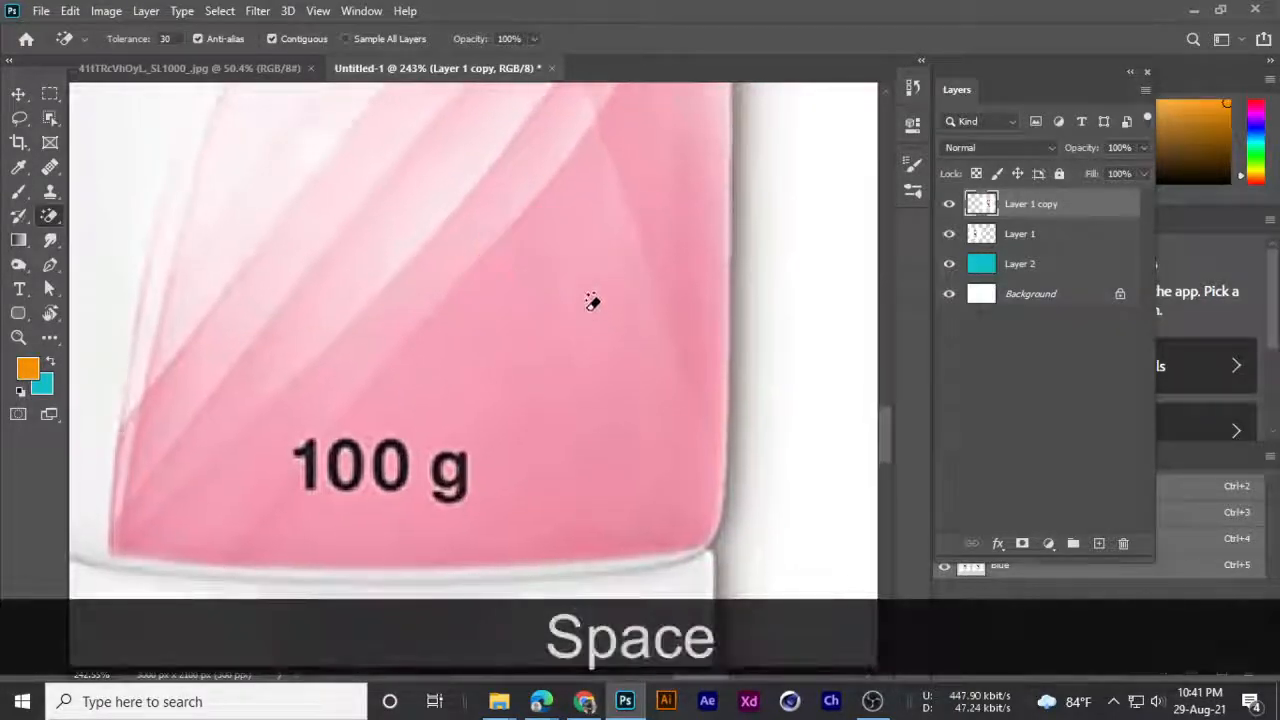
scroll(551, 320, "up", 15)
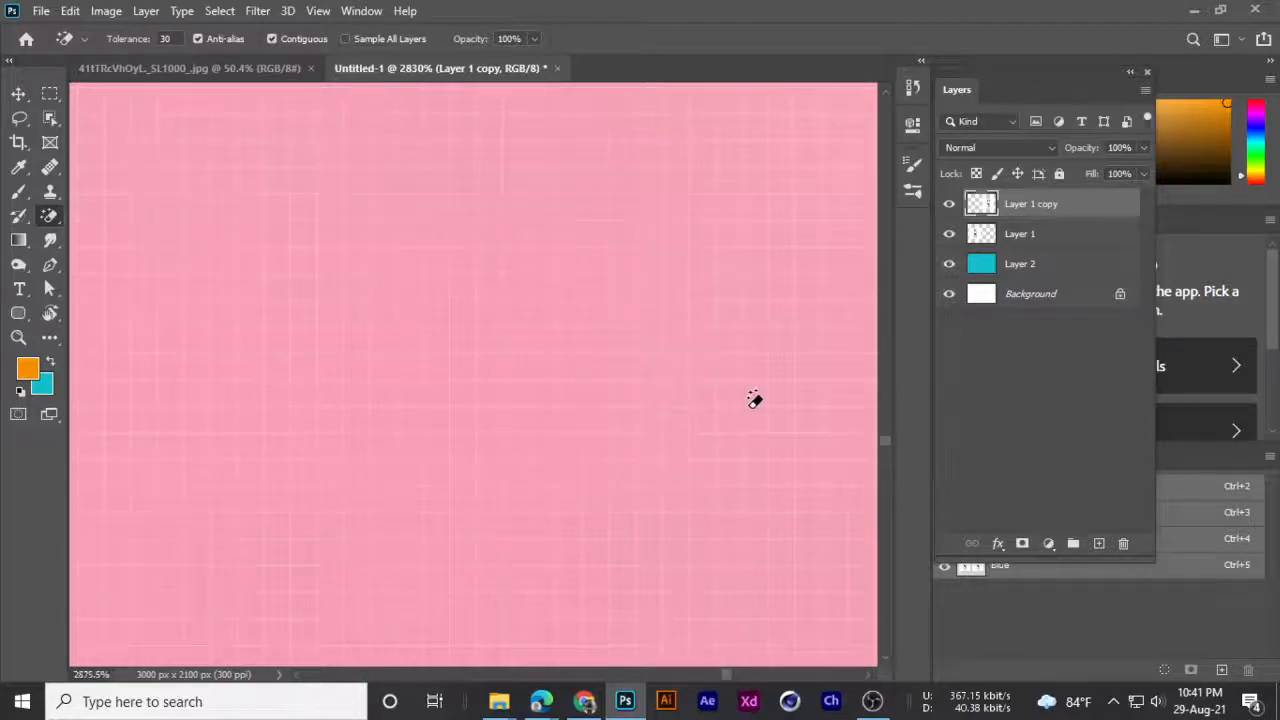
scroll(706, 480, "down", 15)
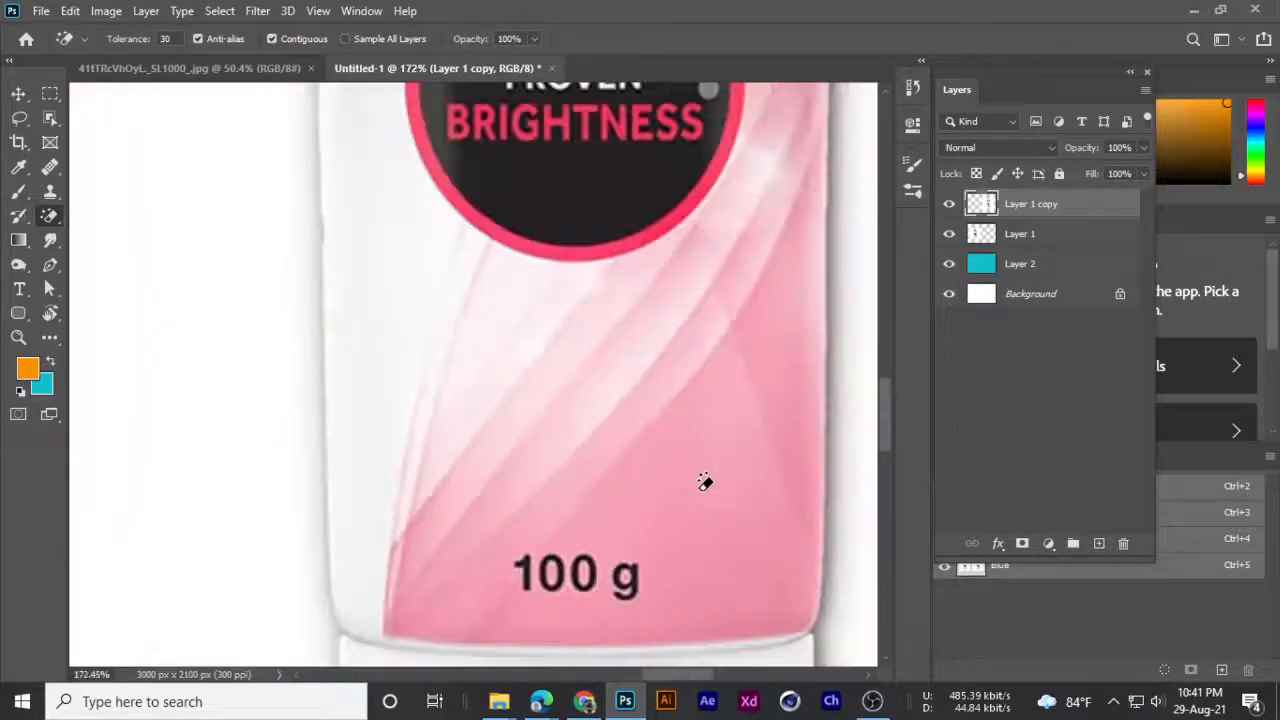
left_click(706, 484)
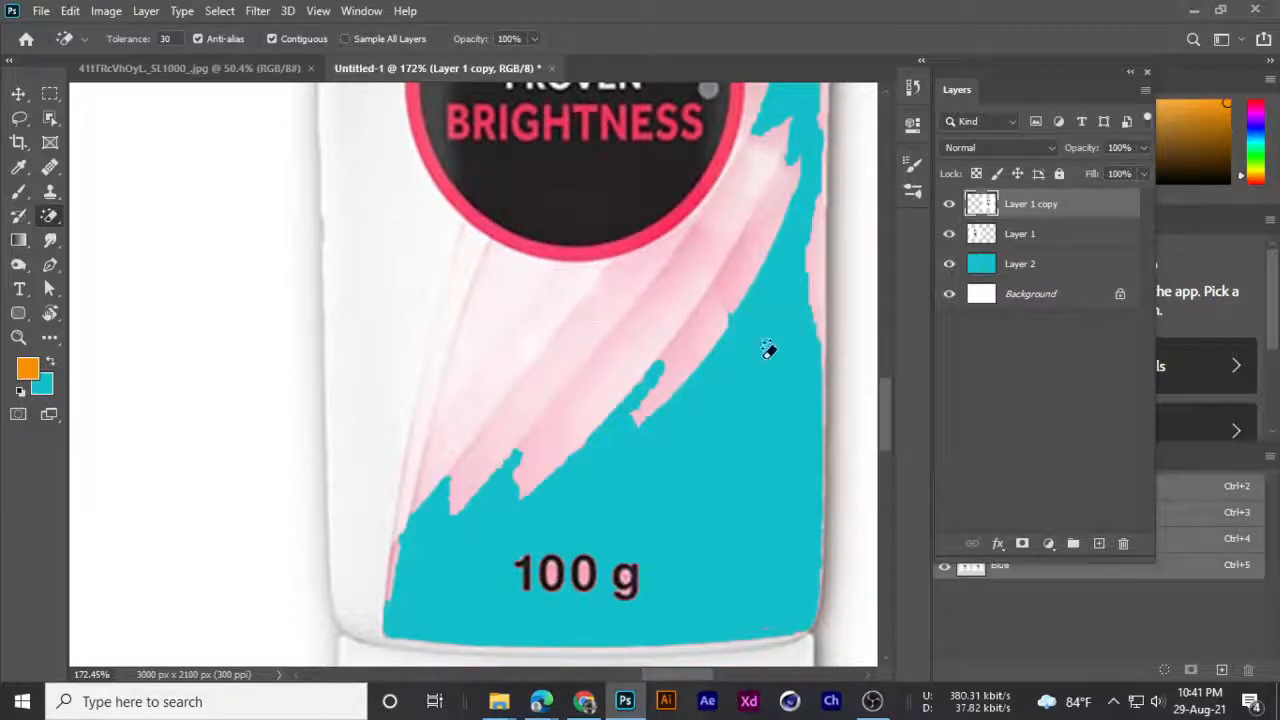
scroll(760, 365, "down", 1)
key("ctrl+z")
scroll(732, 440, "up", 1)
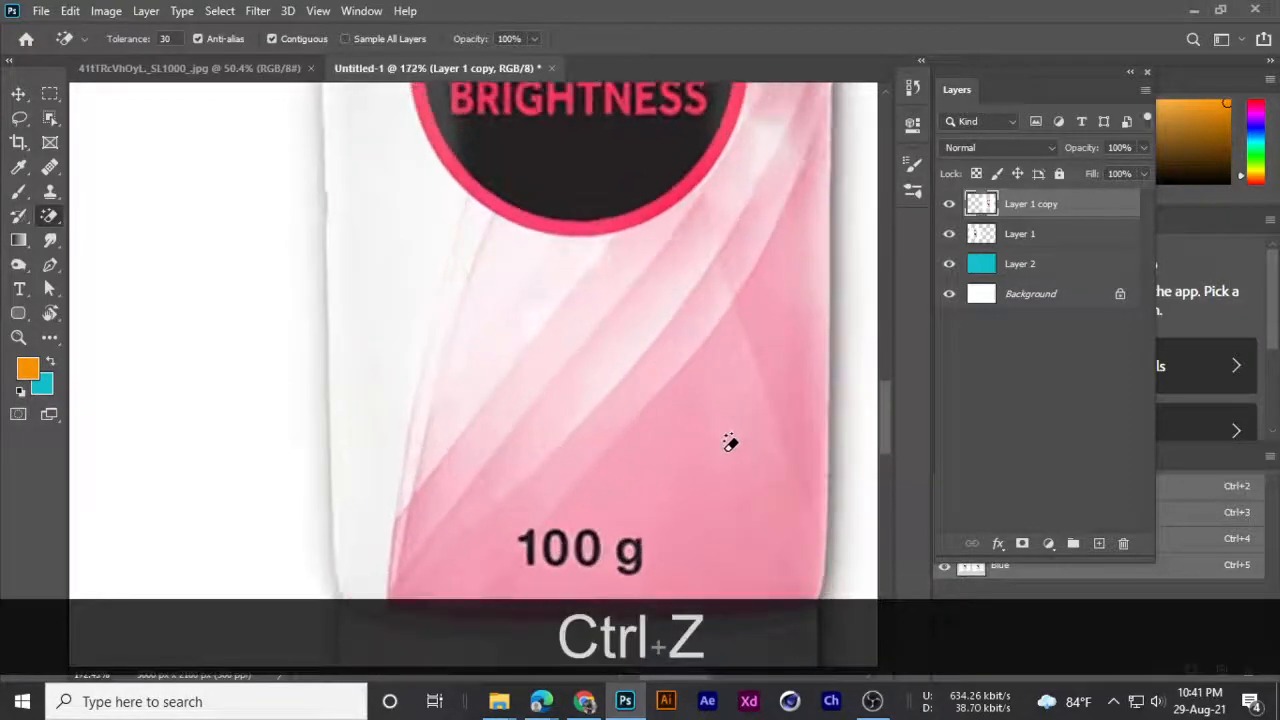
- Repeat the Magic Eraser test on the right tube's lower pink area and undo that erasure as well
left_click(729, 460)
scroll(723, 425, "down", 1)
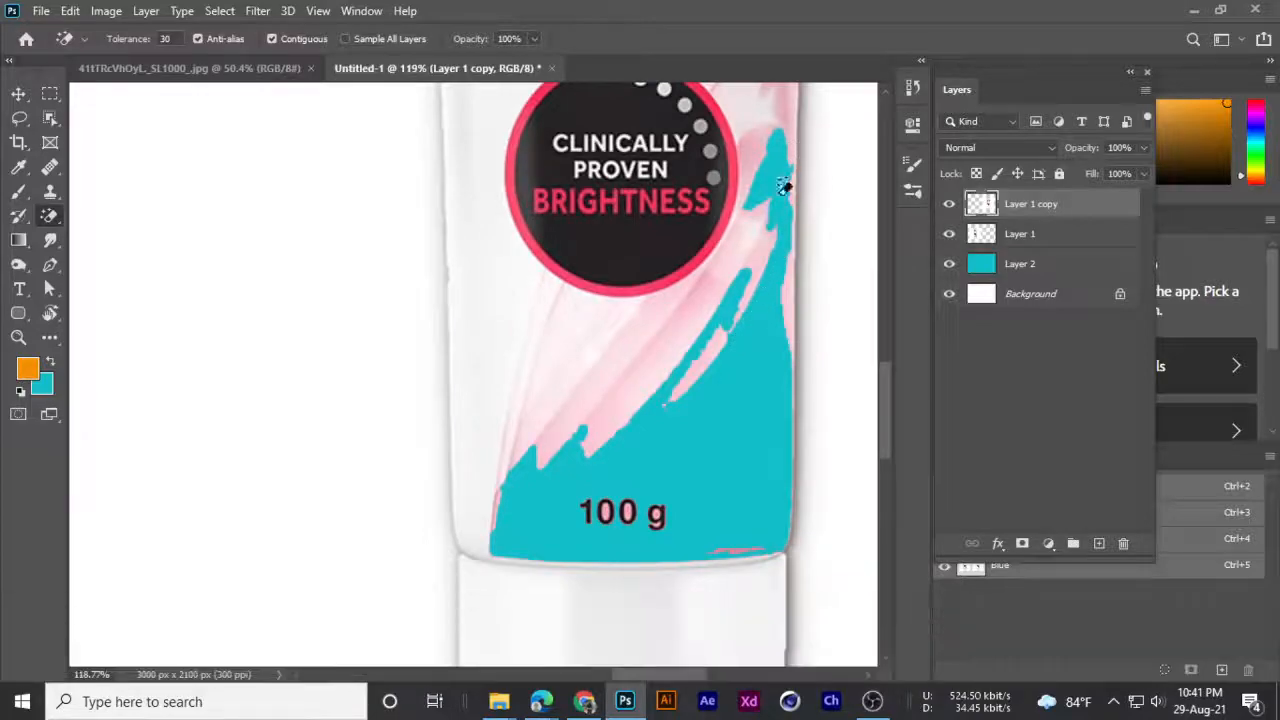
scroll(694, 480, "down", 4)
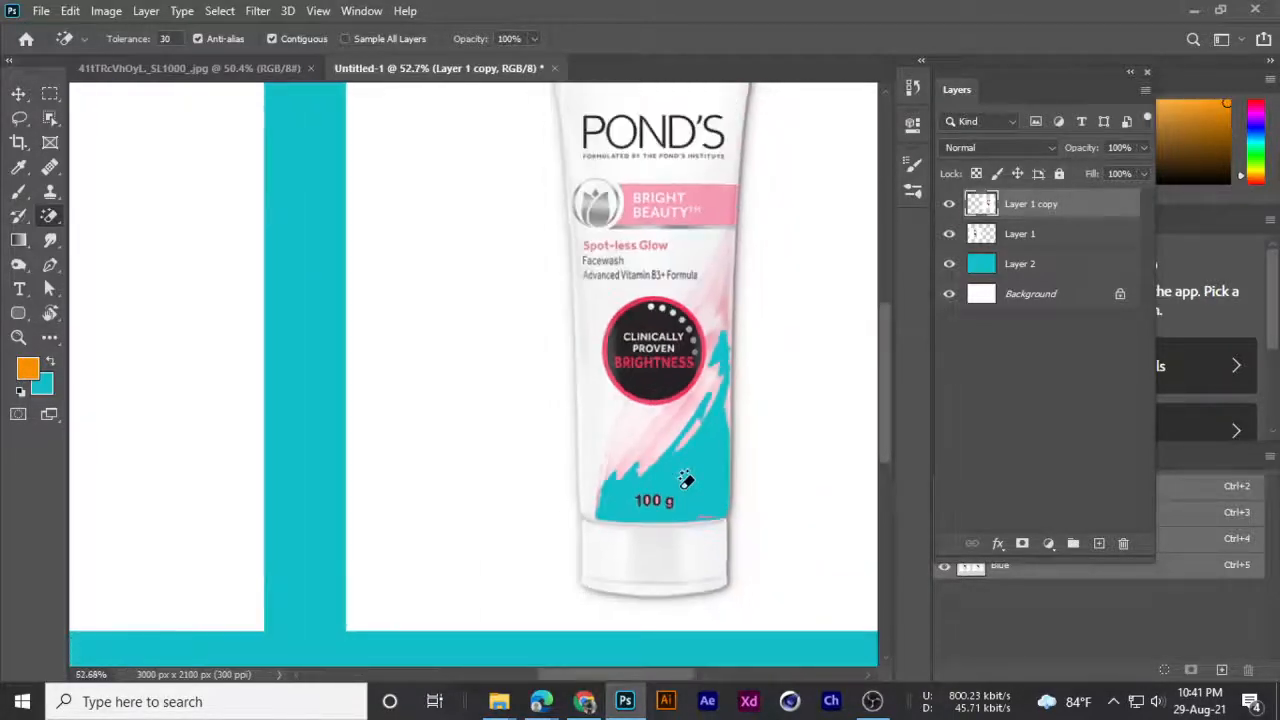
scroll(686, 480, "down", 1)
key("ctrl+z")
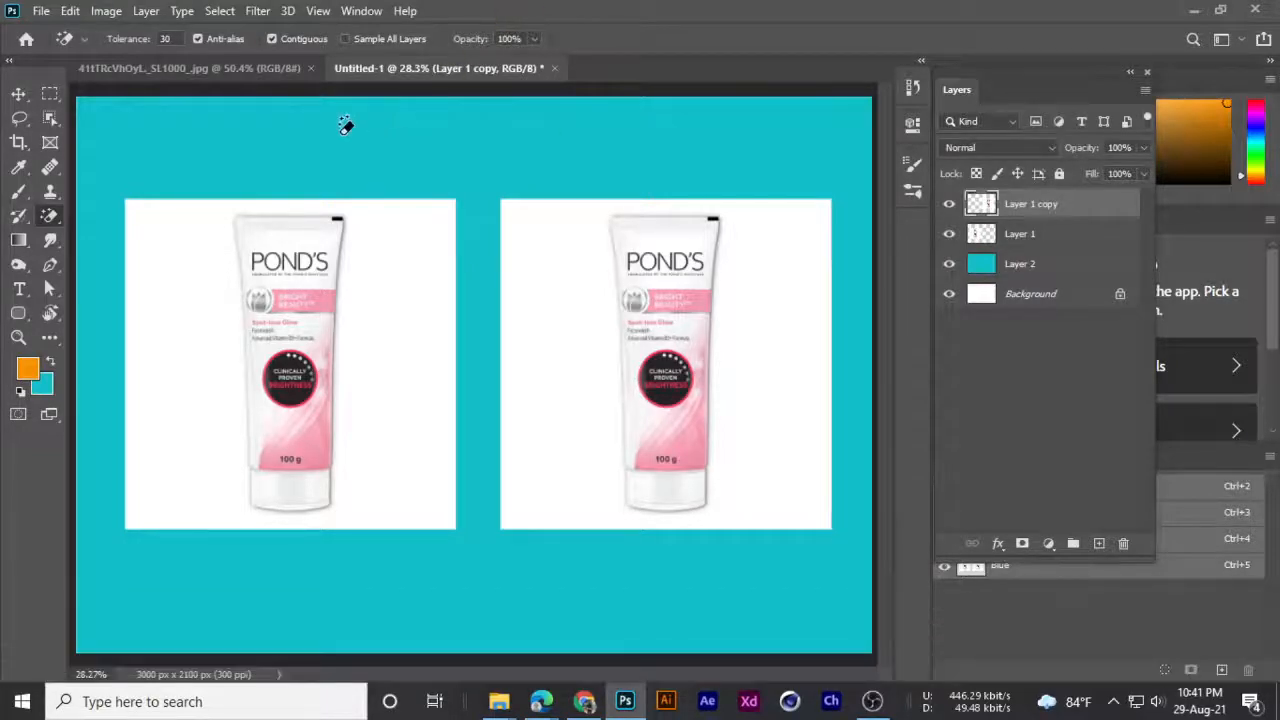
- Reselect the Magic Eraser Tool, erase the white background left of the right tube at tolerance 30, and undo the erasure
scroll(400, 280, "up", 1)
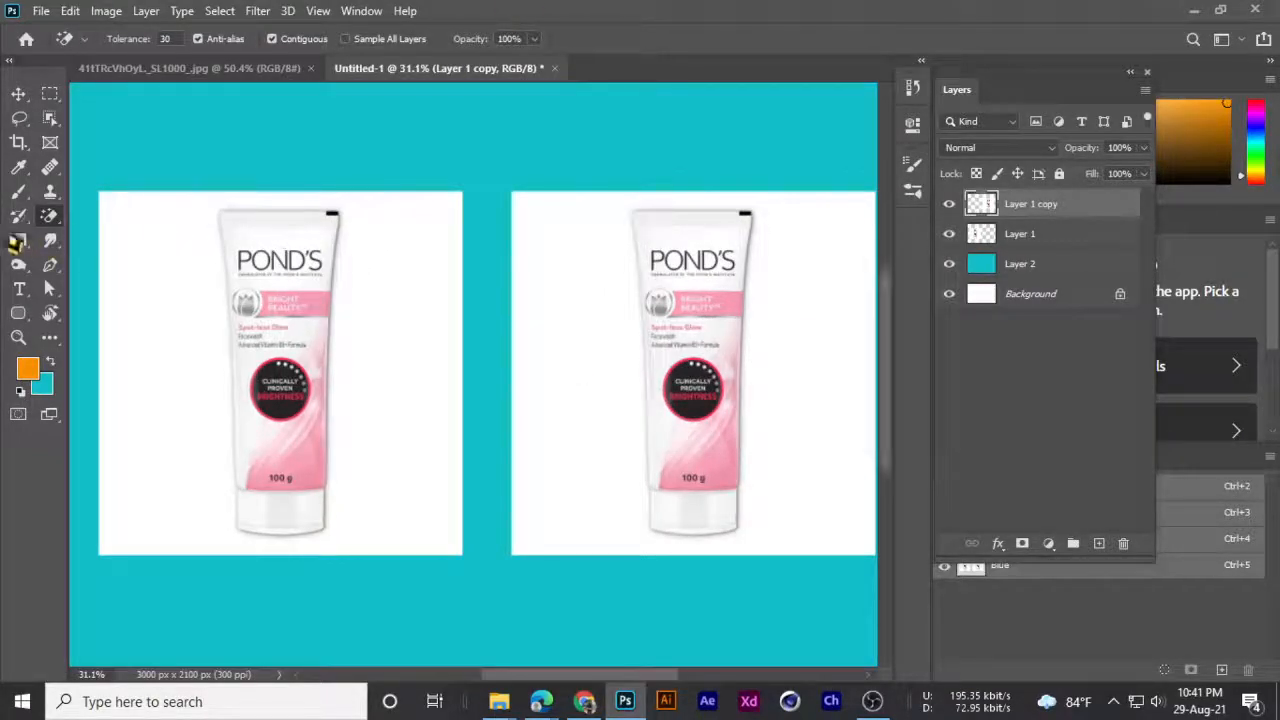
right_click(50, 216)
left_click(116, 250)
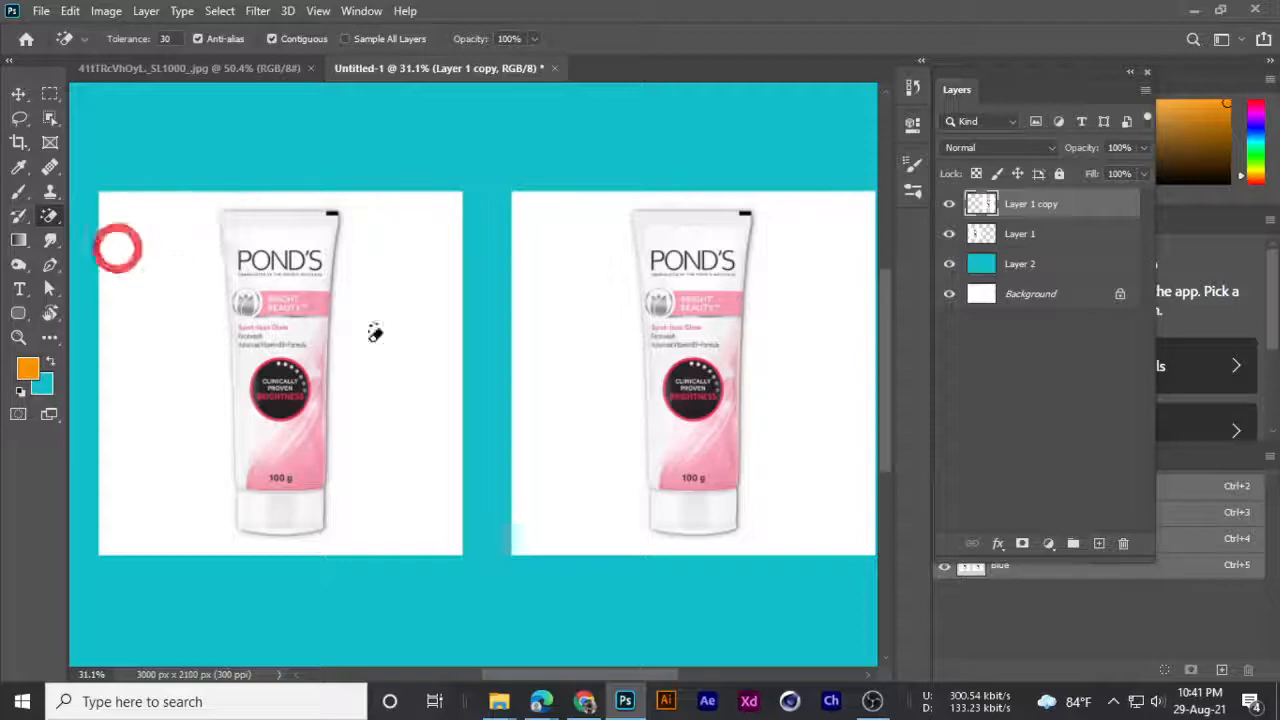
scroll(575, 232, "down", 1)
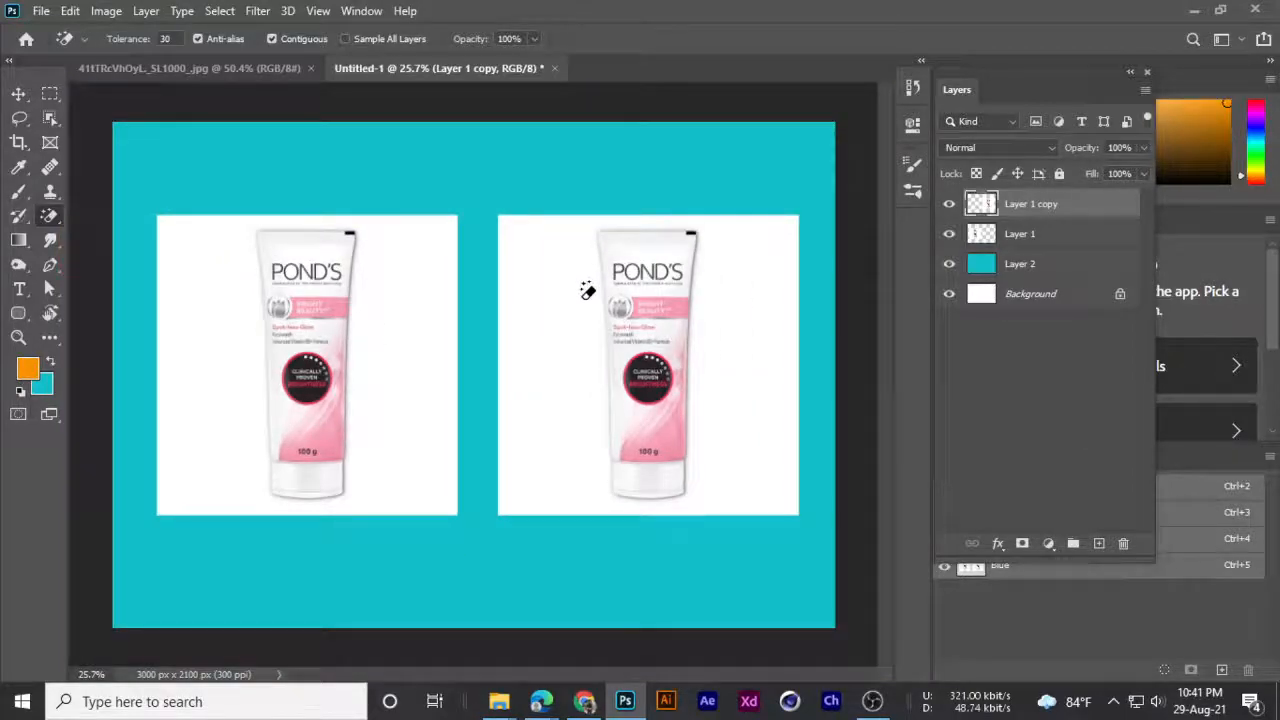
scroll(547, 237, "up", 1)
scroll(530, 242, "down", 1)
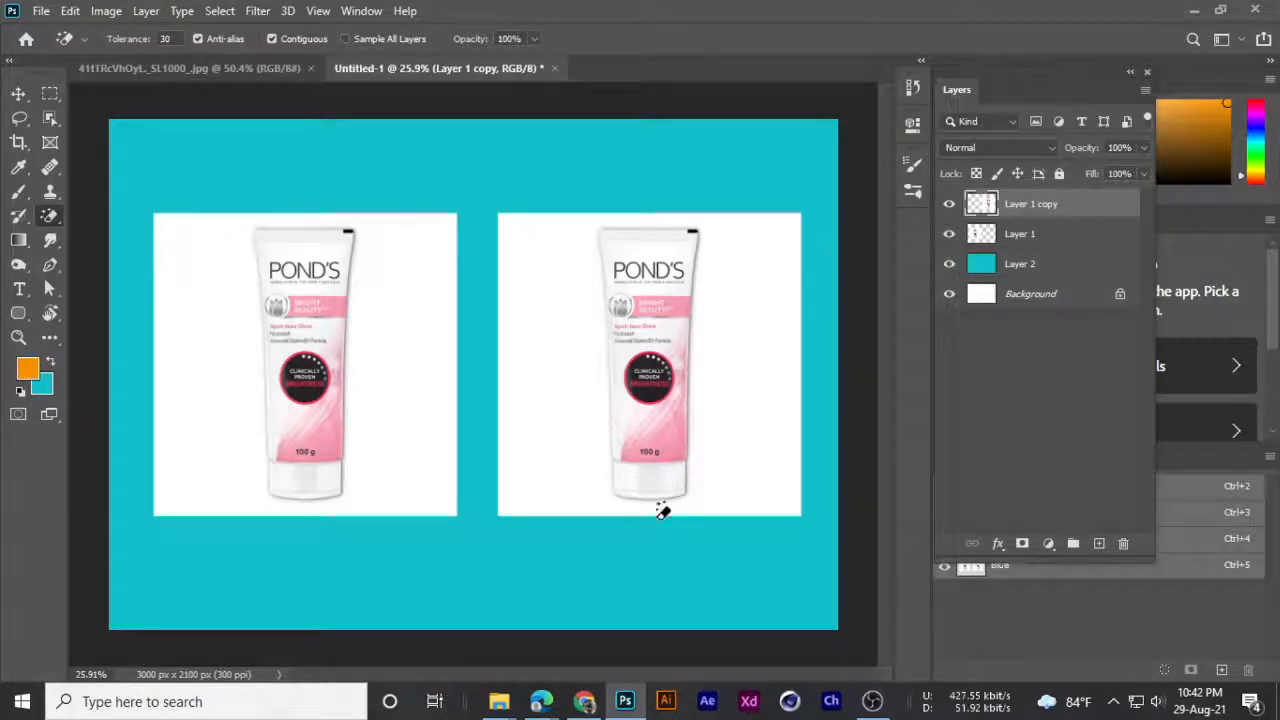
left_click(545, 307)
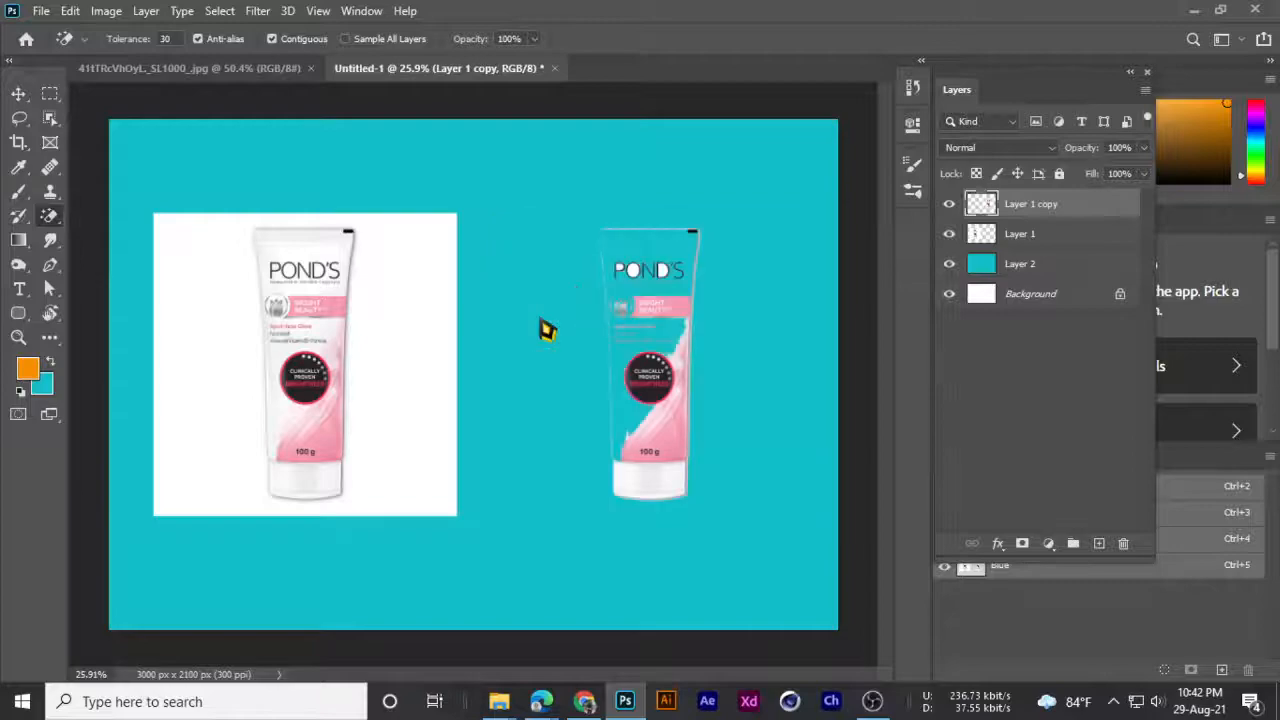
scroll(619, 250, "up", 1)
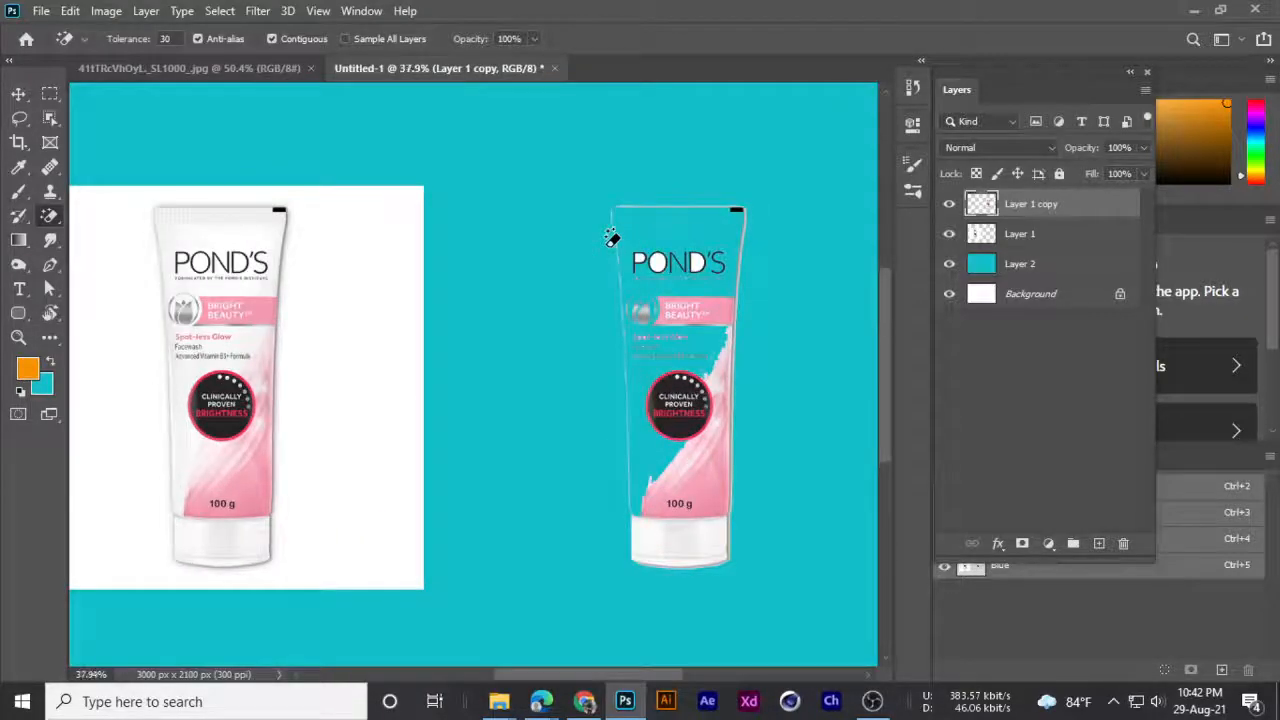
scroll(611, 238, "up", 1)
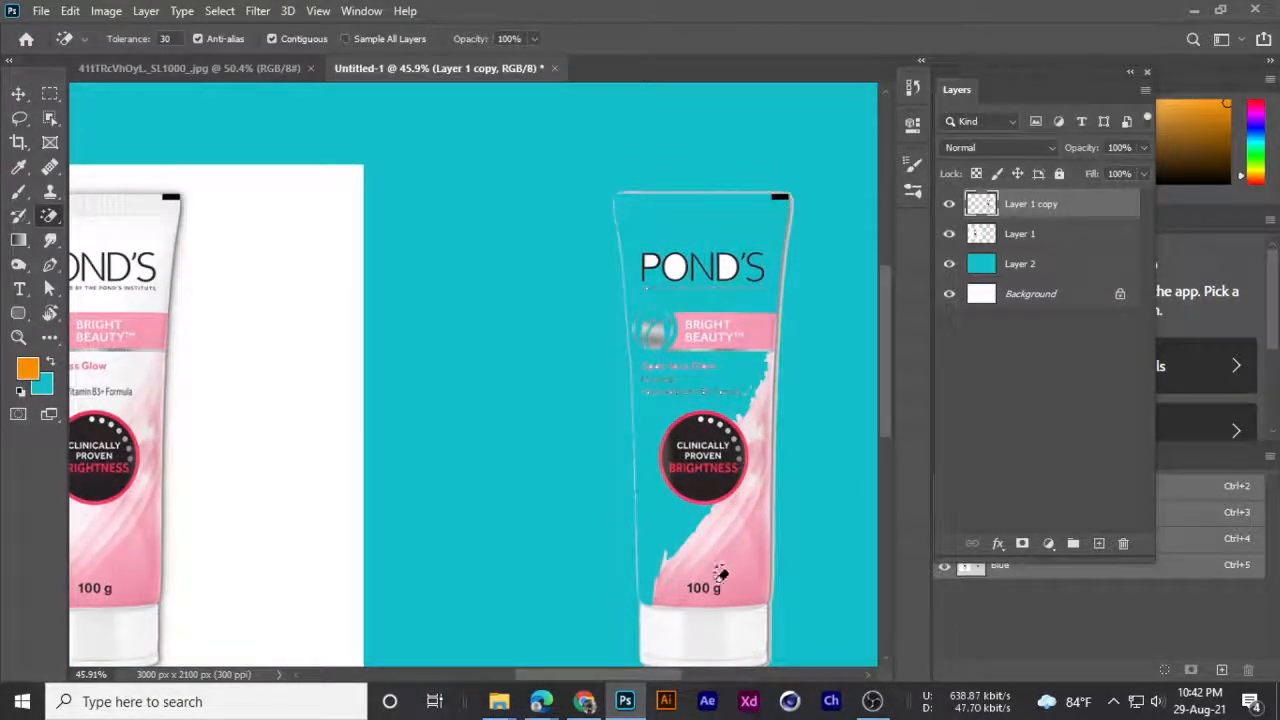
key("ctrl+z")
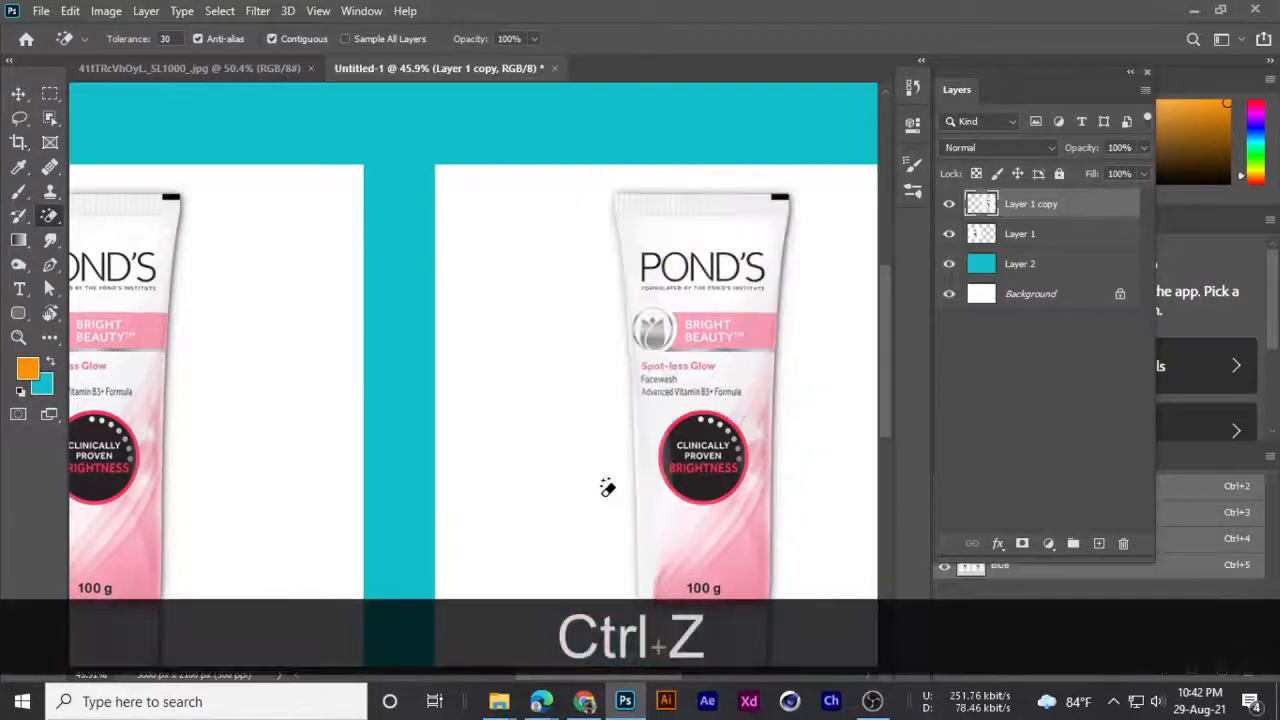
scroll(554, 263, "up", 2)
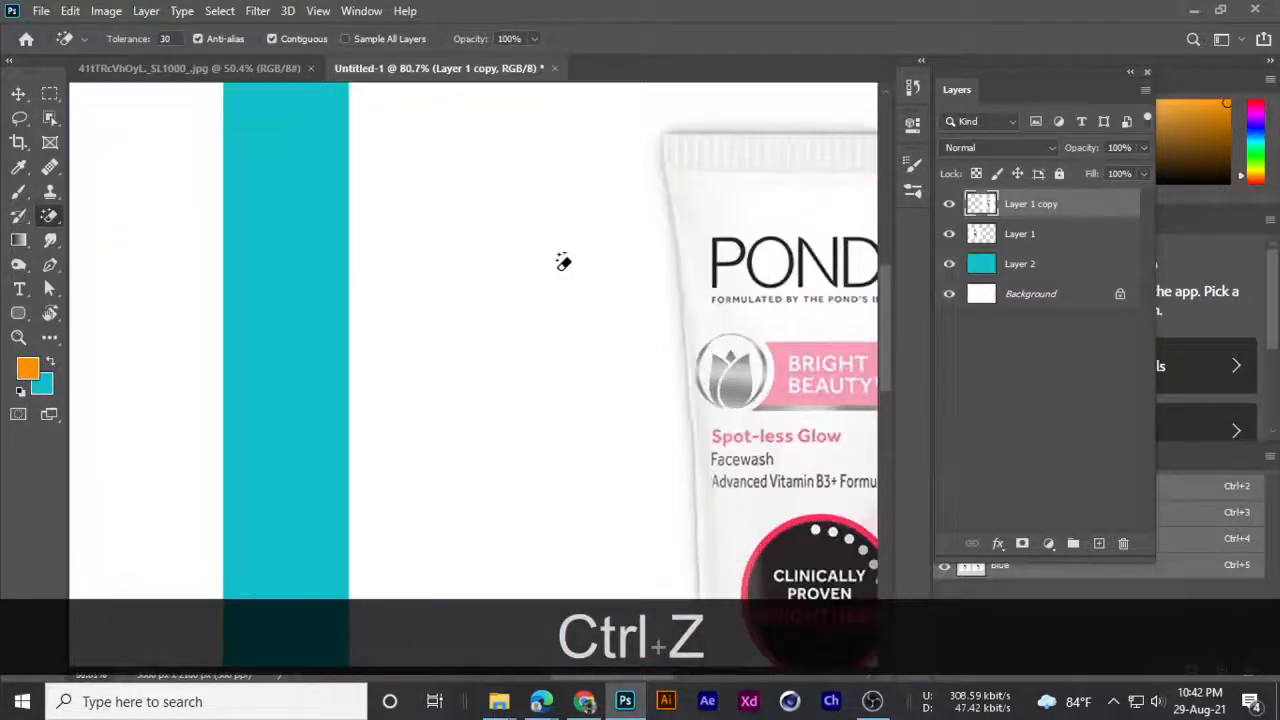
- Examine the shaded left edge of the right tube against its white background, up close and across the whole canvas
scroll(733, 200, "up", 1)
scroll(733, 200, "up", 2)
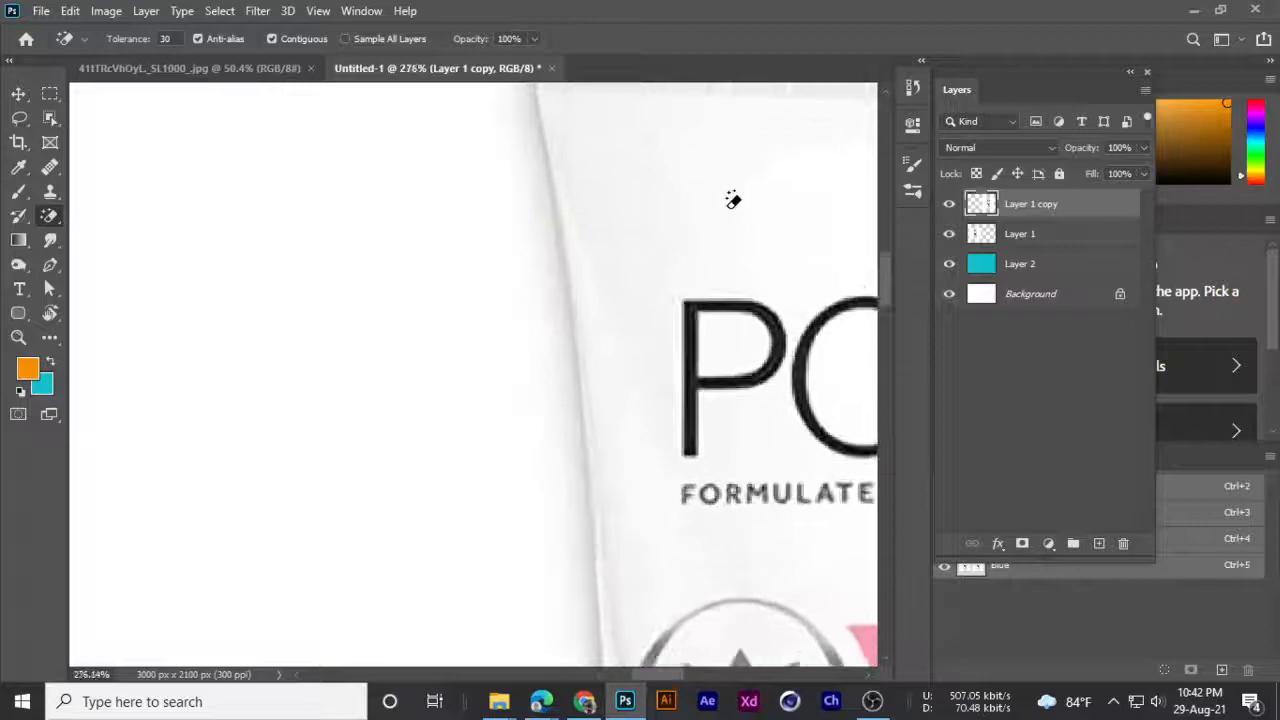
scroll(617, 240, "up", 1)
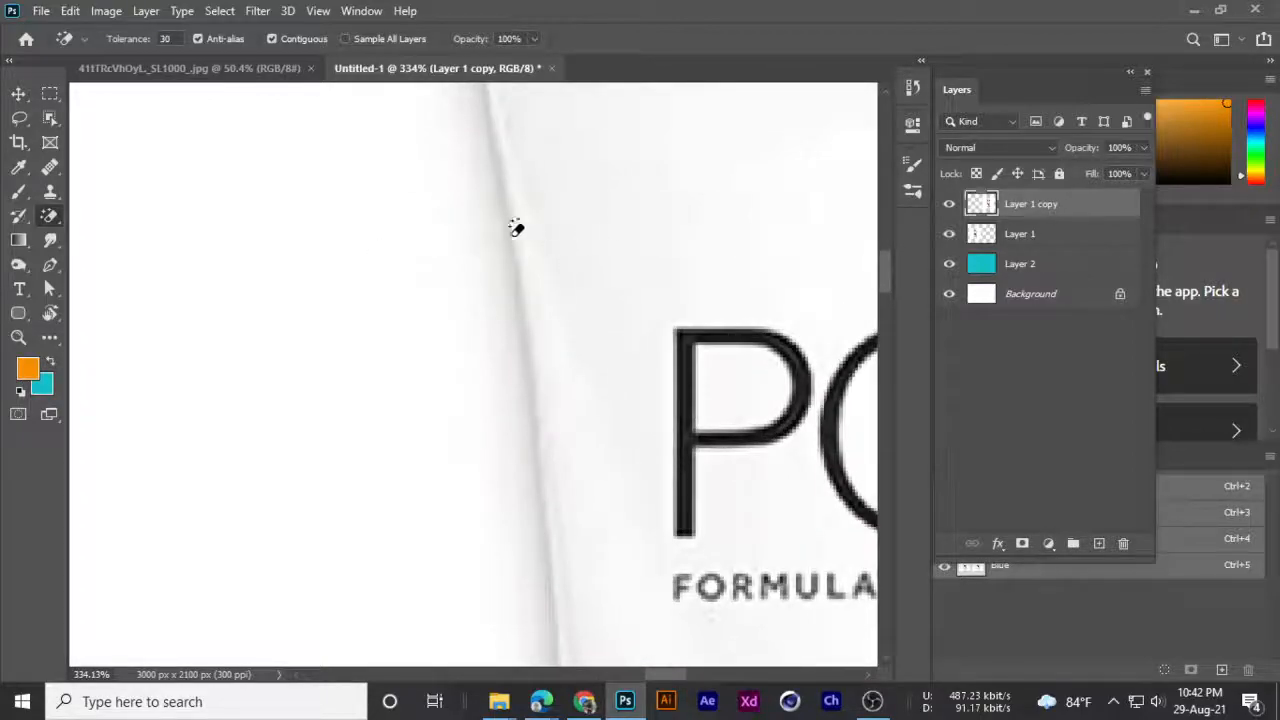
scroll(354, 257, "down", 4)
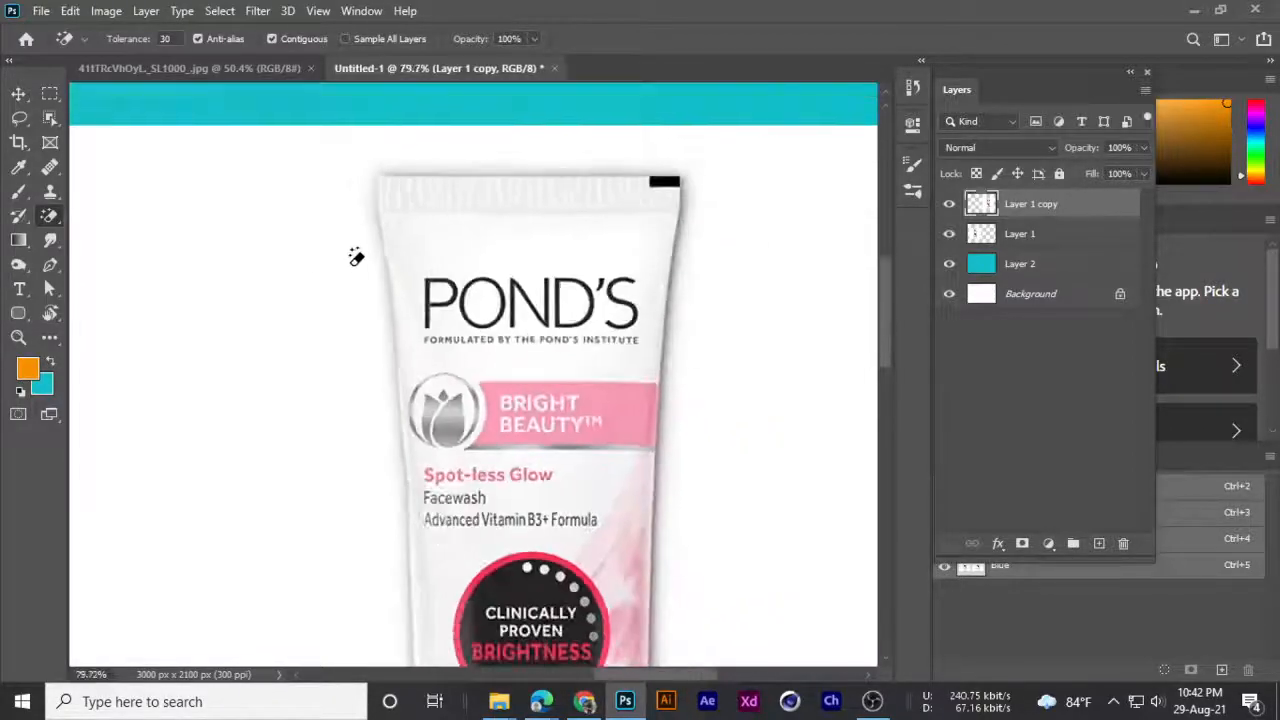
scroll(356, 257, "down", 1)
scroll(356, 257, "down", 1)
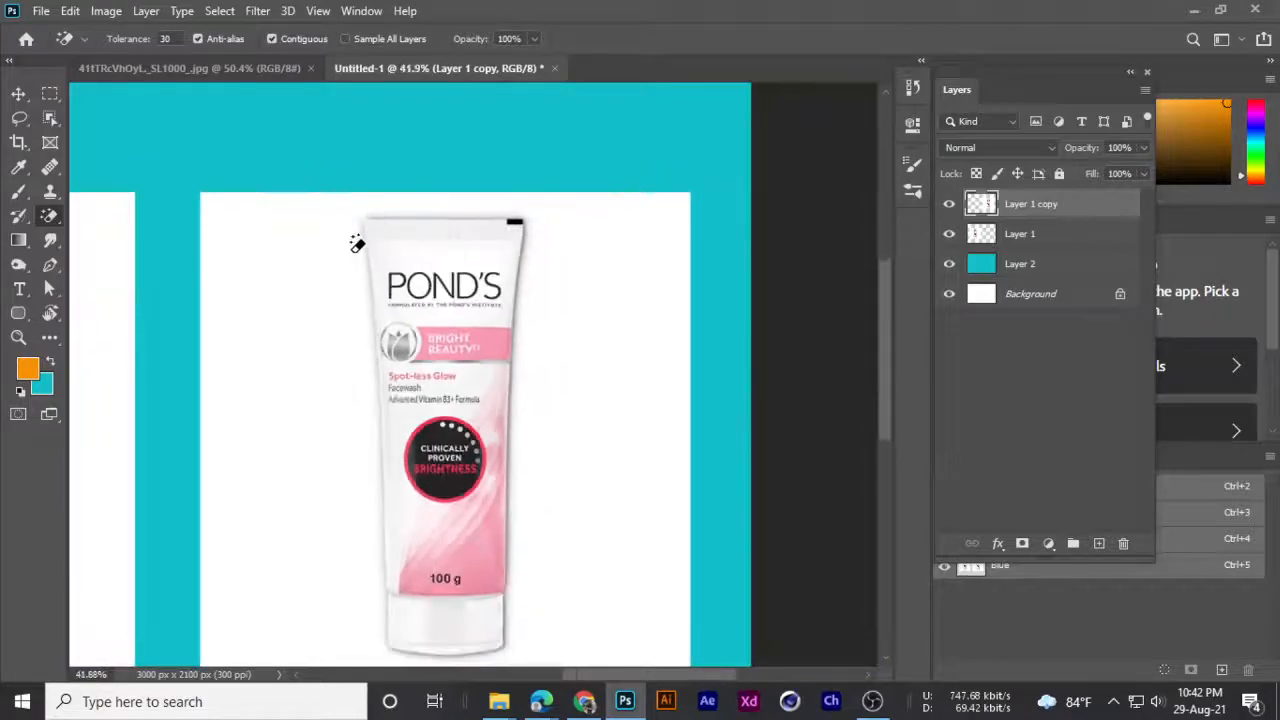
scroll(350, 272, "up", 3)
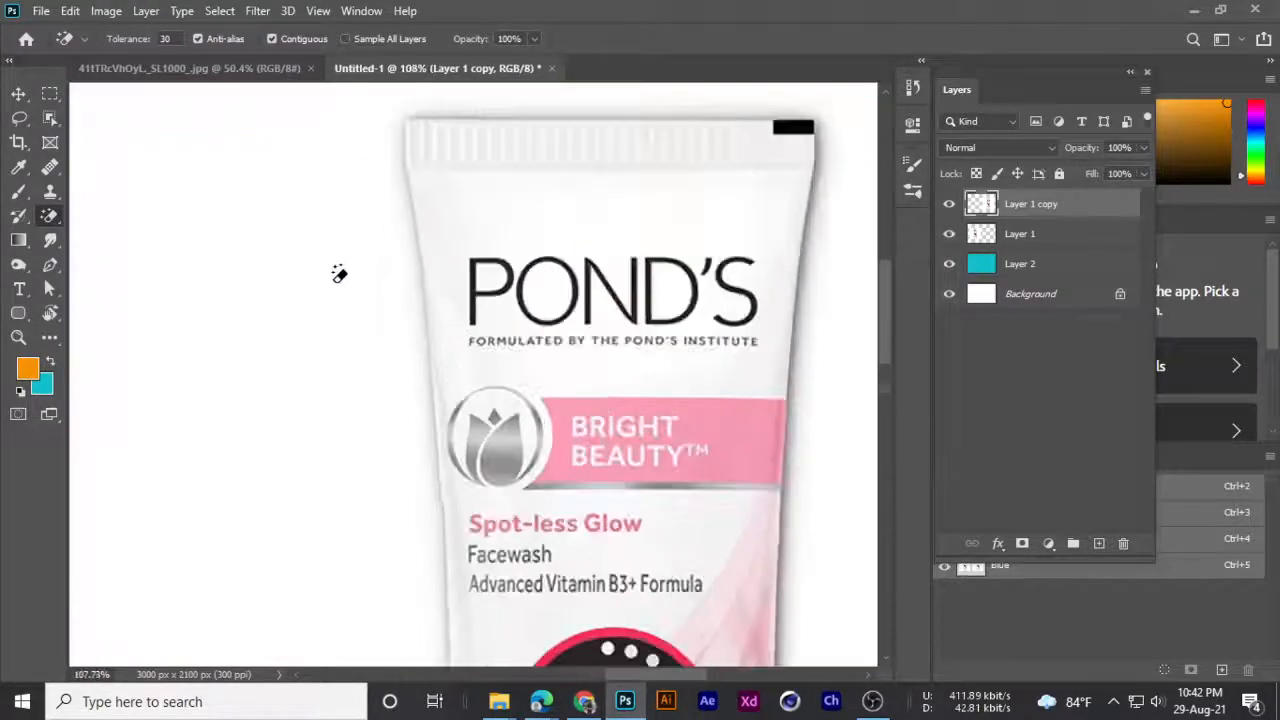
scroll(340, 275, "down", 5)
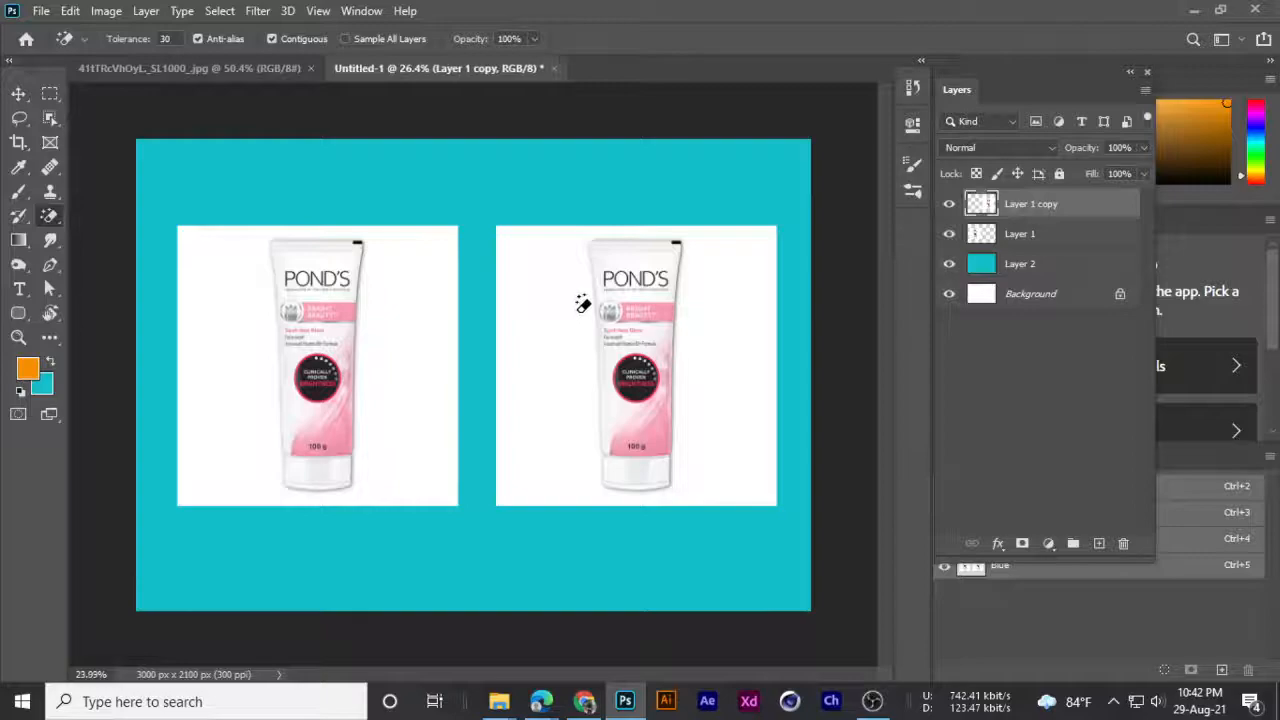
scroll(583, 303, "up", 2)
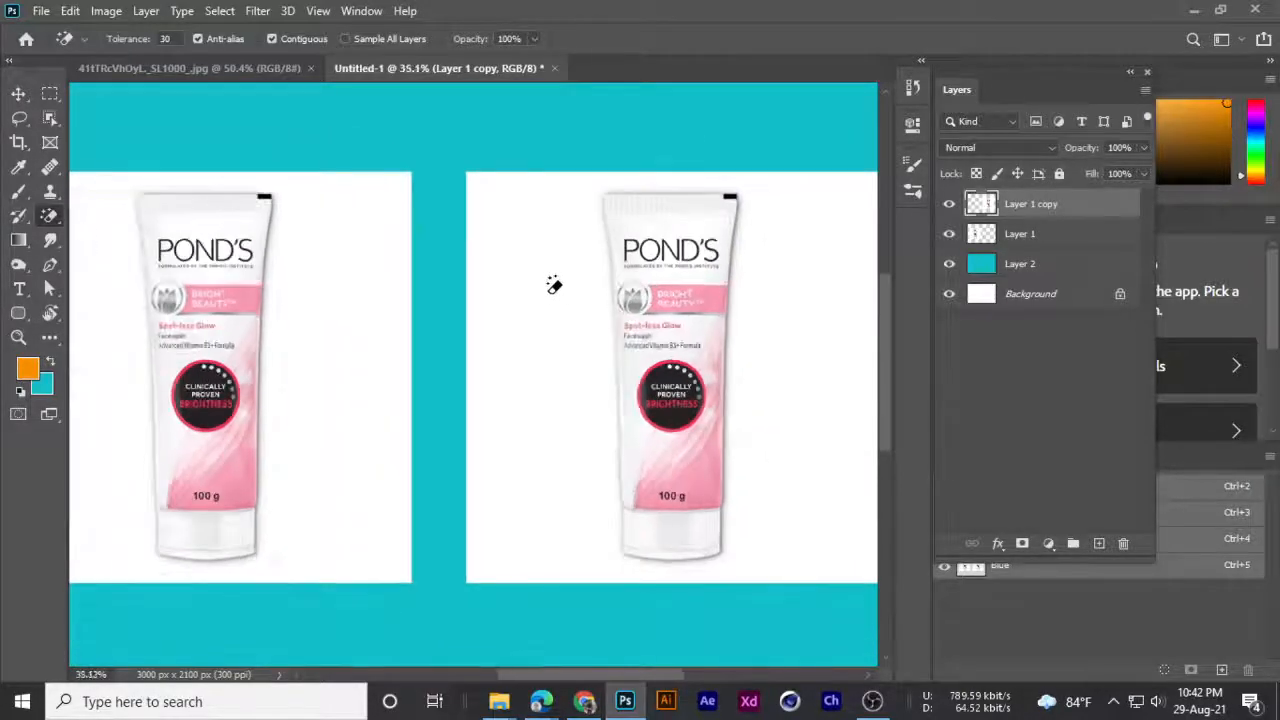
scroll(554, 285, "down", 1)
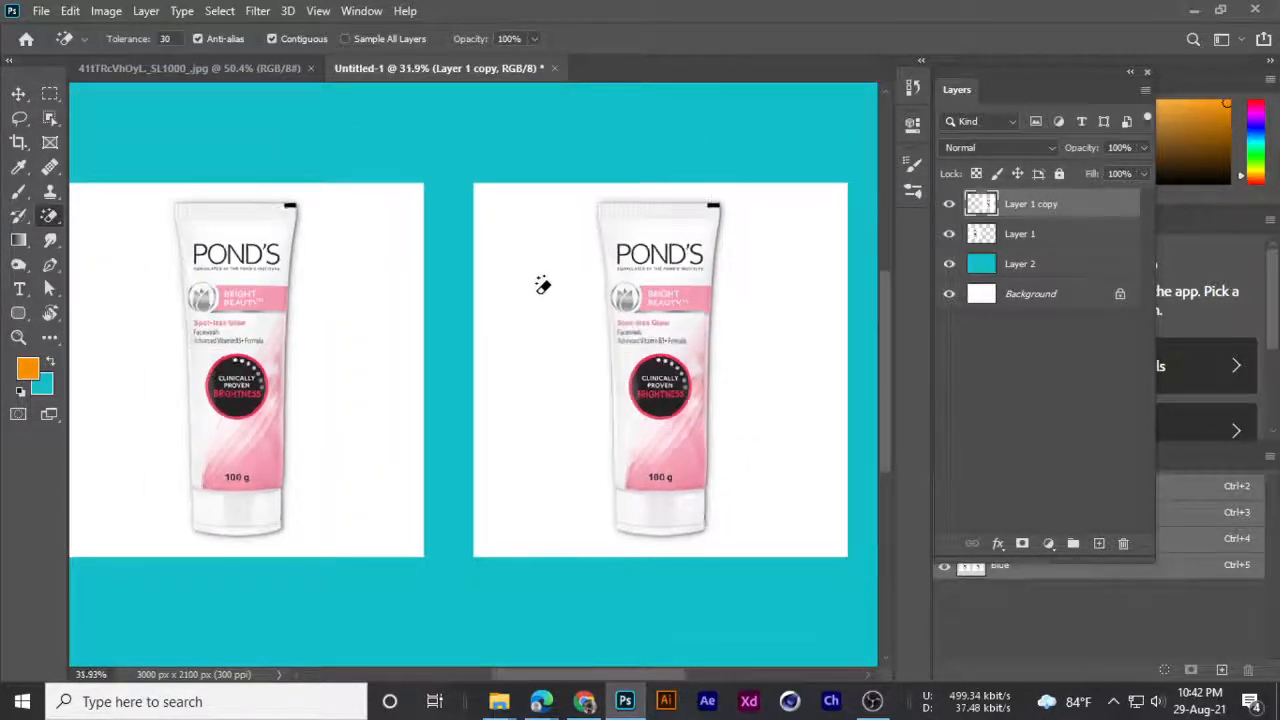
- Set the Magic Eraser tolerance to 20 and erase the white background around the right tube on Layer 1 copy
left_click(166, 40)
type("20")
left_click(538, 300)
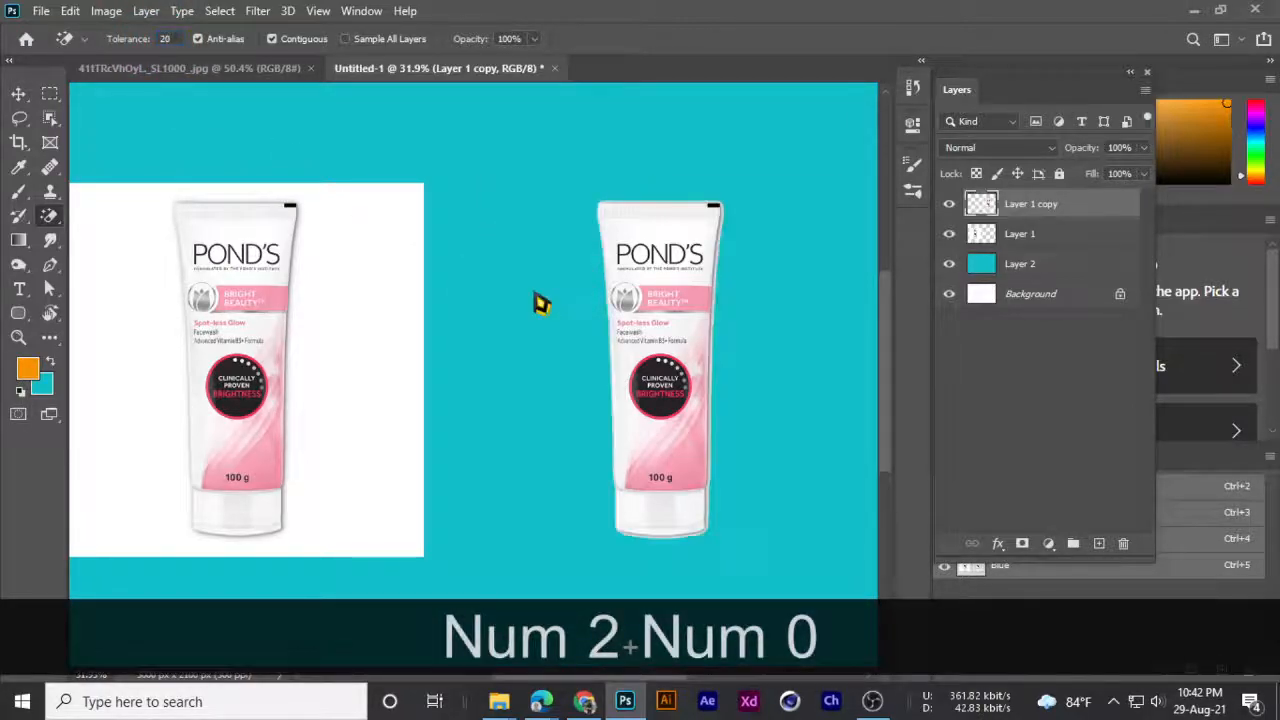
- Inspect the right tube's cut-out edges against the teal canvas, especially the upper left side, for leftover background pixels
scroll(608, 207, "up", 2)
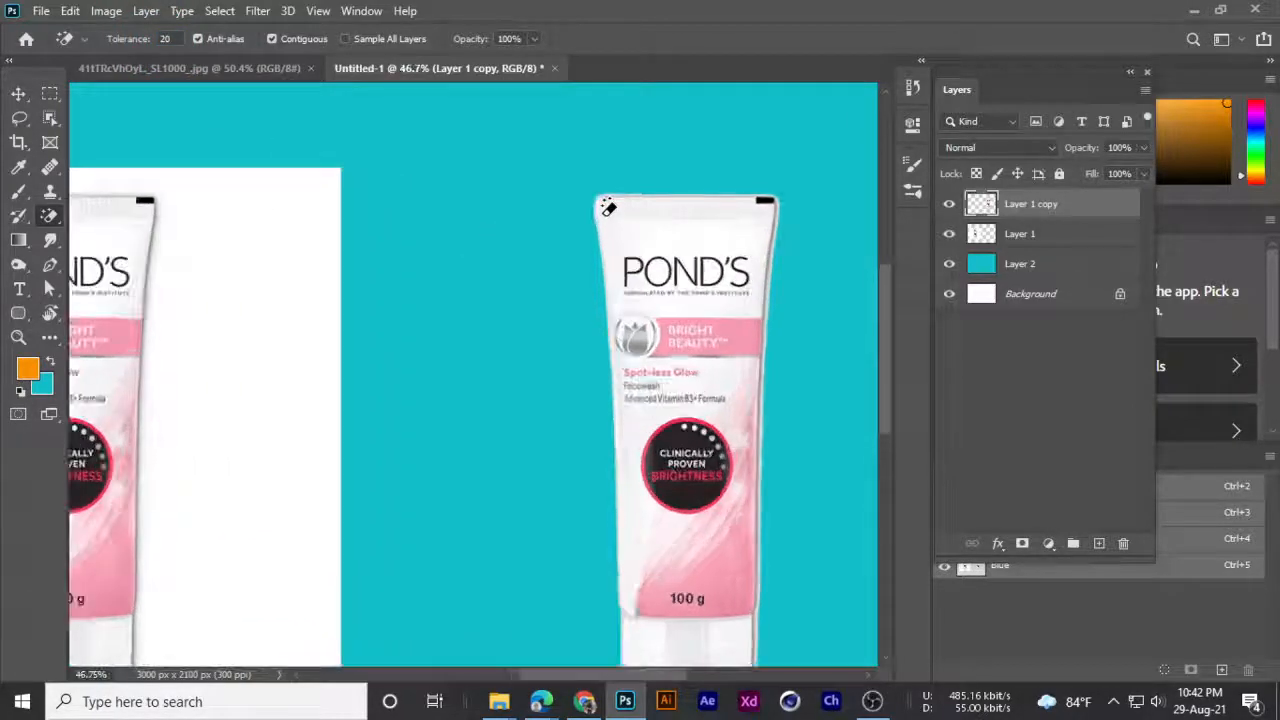
scroll(608, 207, "down", 3)
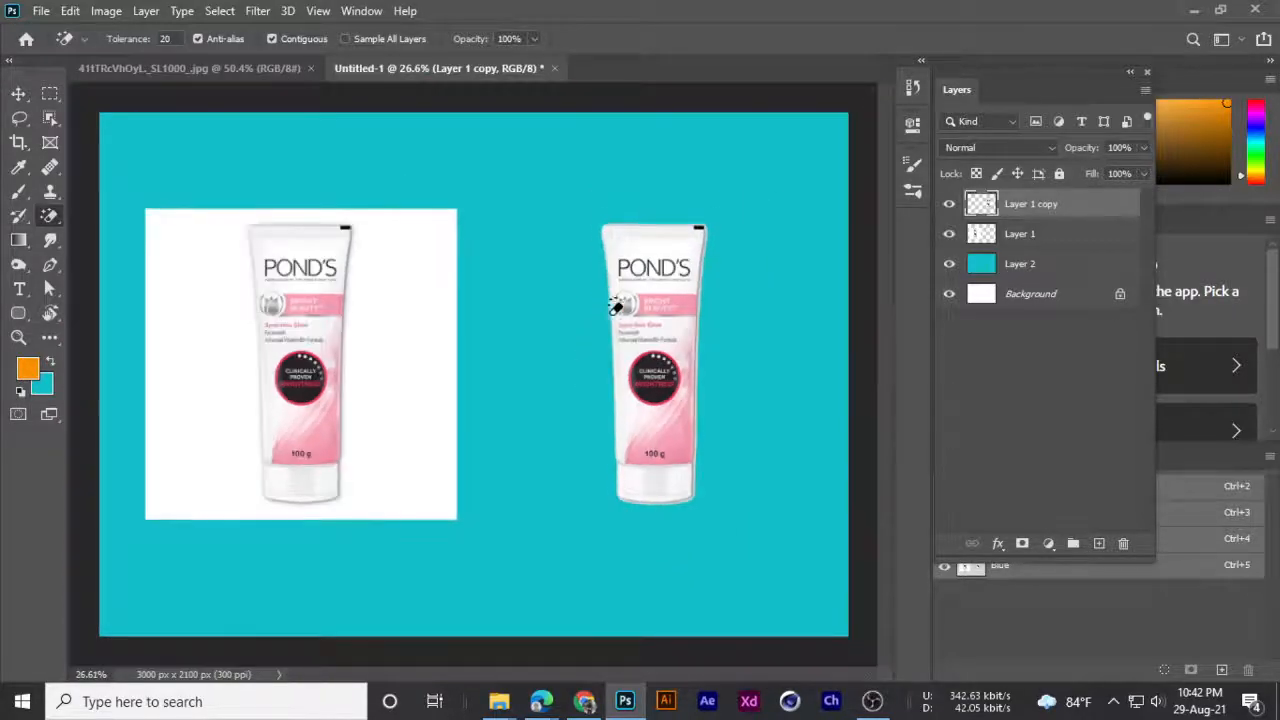
scroll(614, 309, "up", 2)
scroll(661, 217, "up", 2)
scroll(620, 210, "down", 3)
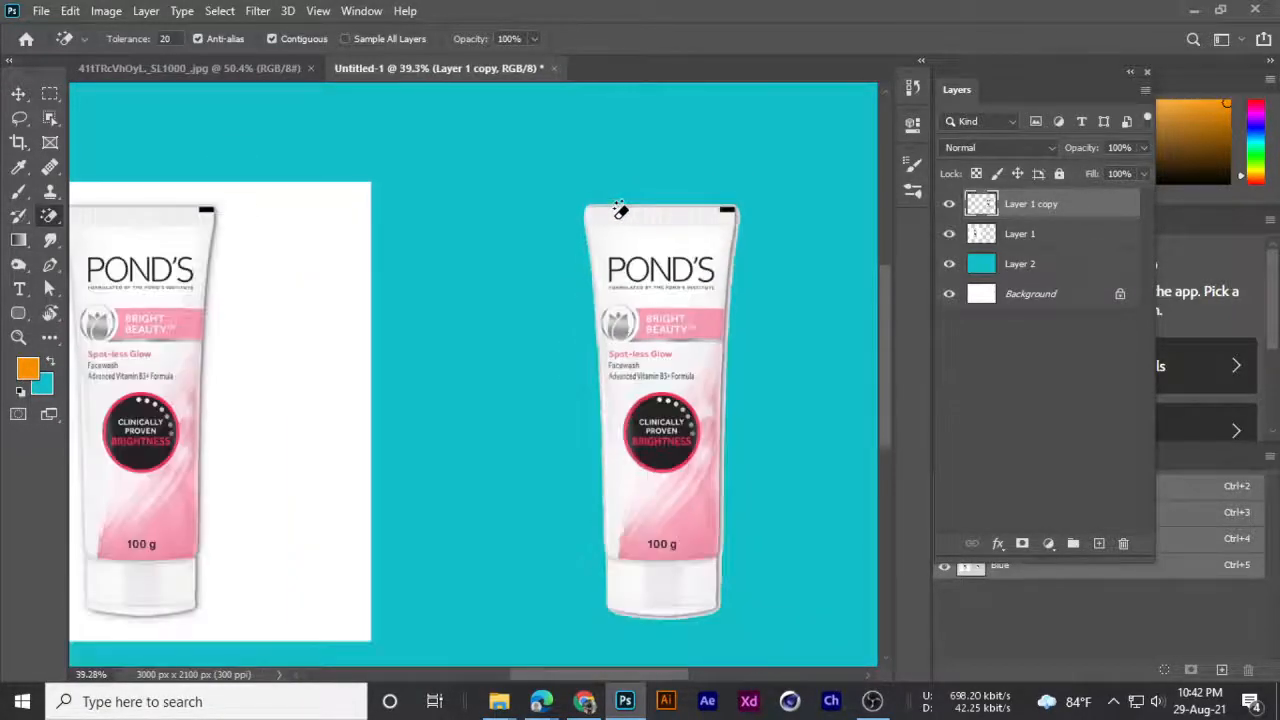
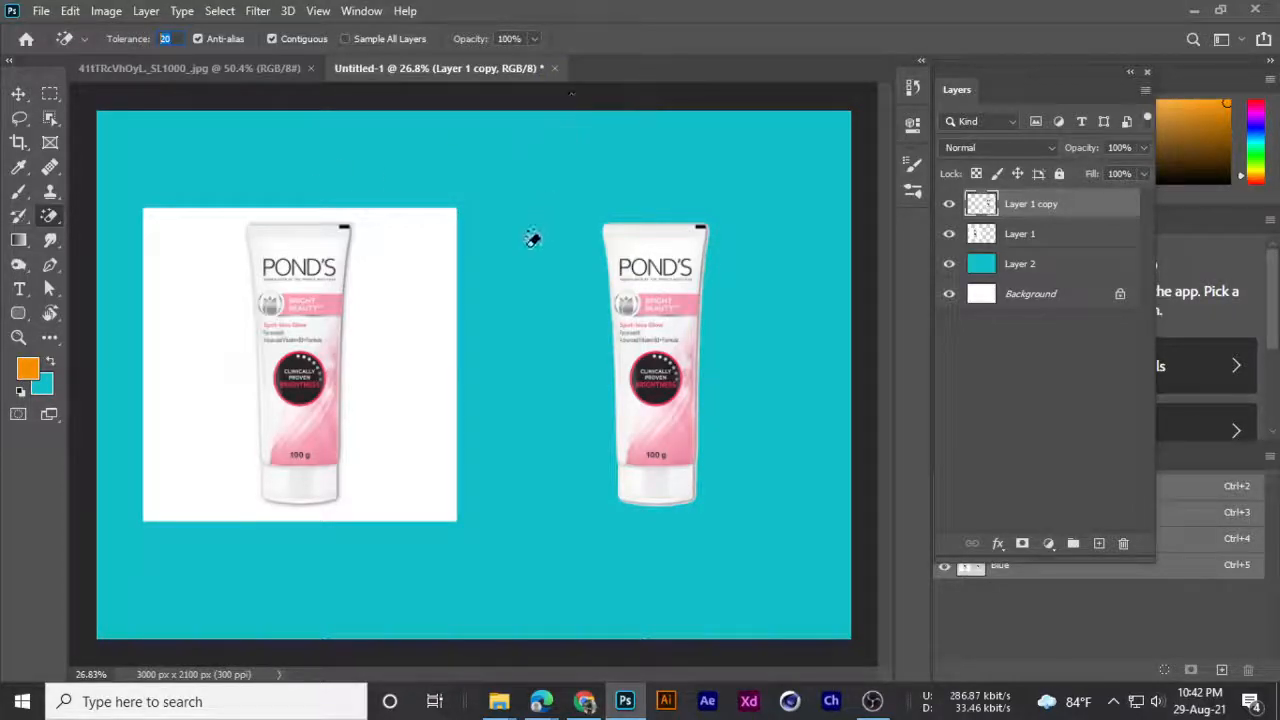
key("Return")
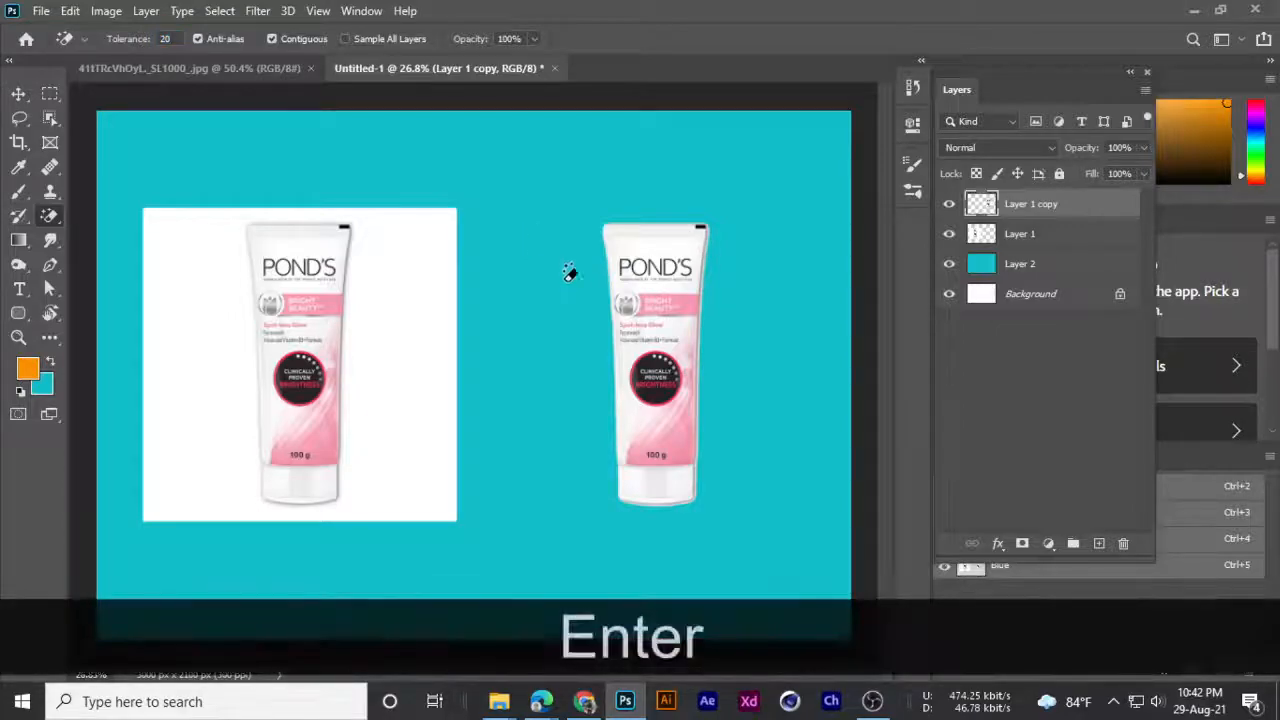
scroll(575, 275, "up", 3)
scroll(590, 222, "up", 6)
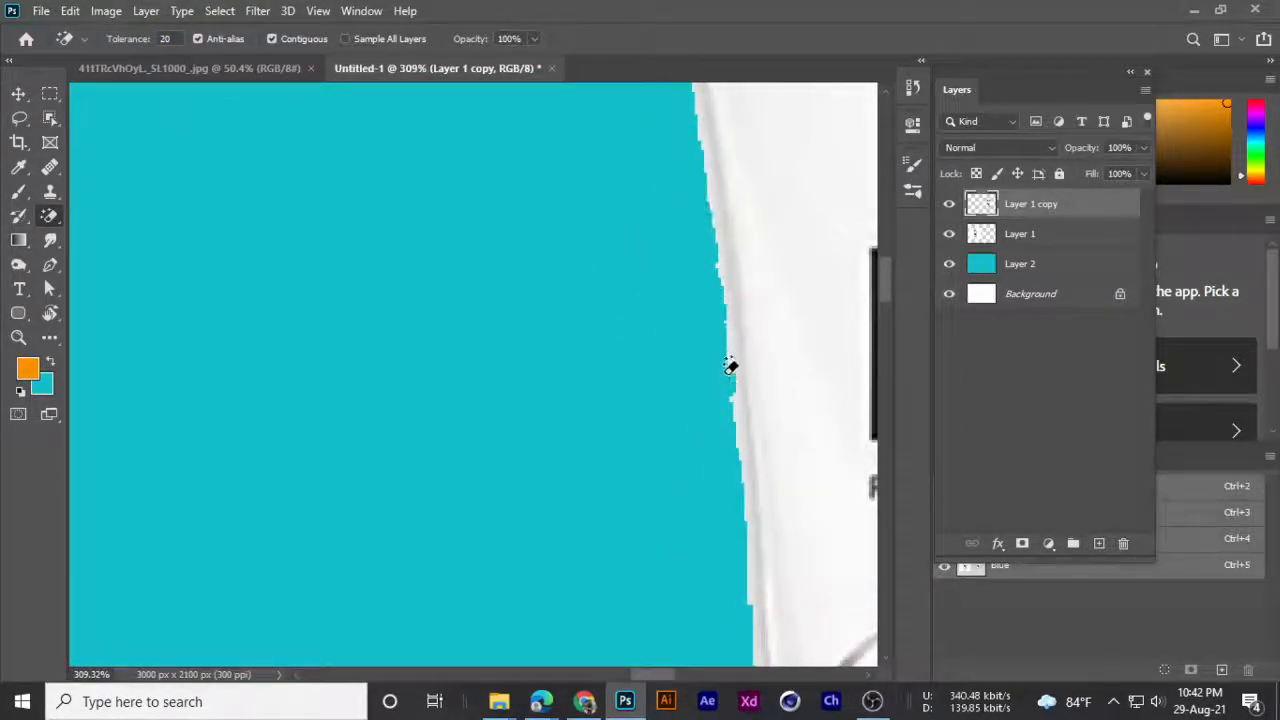
scroll(640, 414, "down", 5)
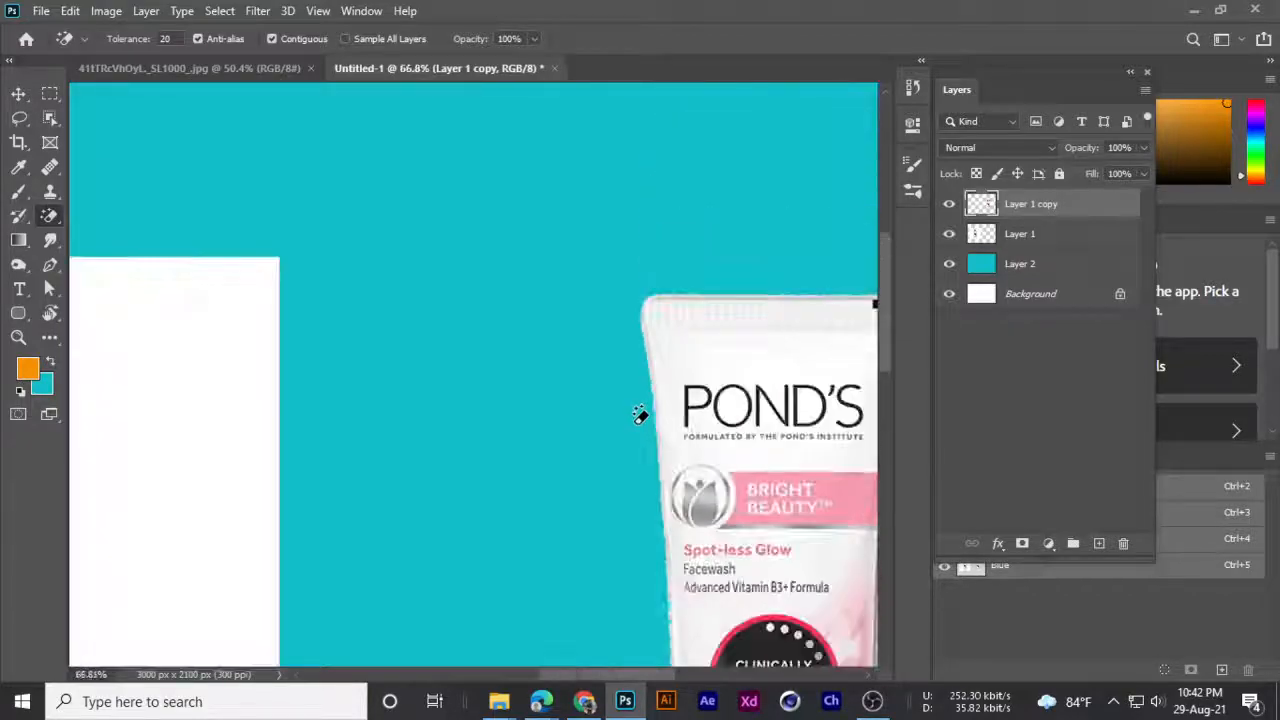
scroll(640, 414, "down", 3)
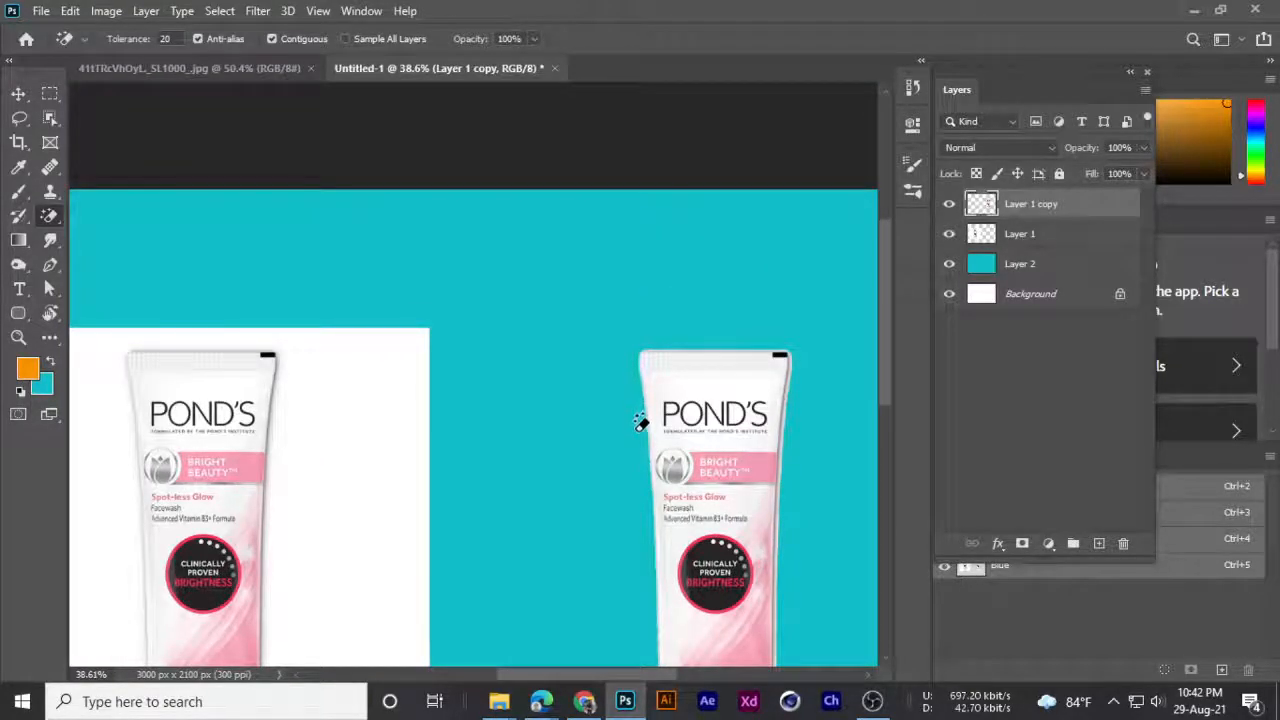
- Compare the tube on its white background with the cut-out copy across the whole canvas
scroll(632, 428, "down", 3)
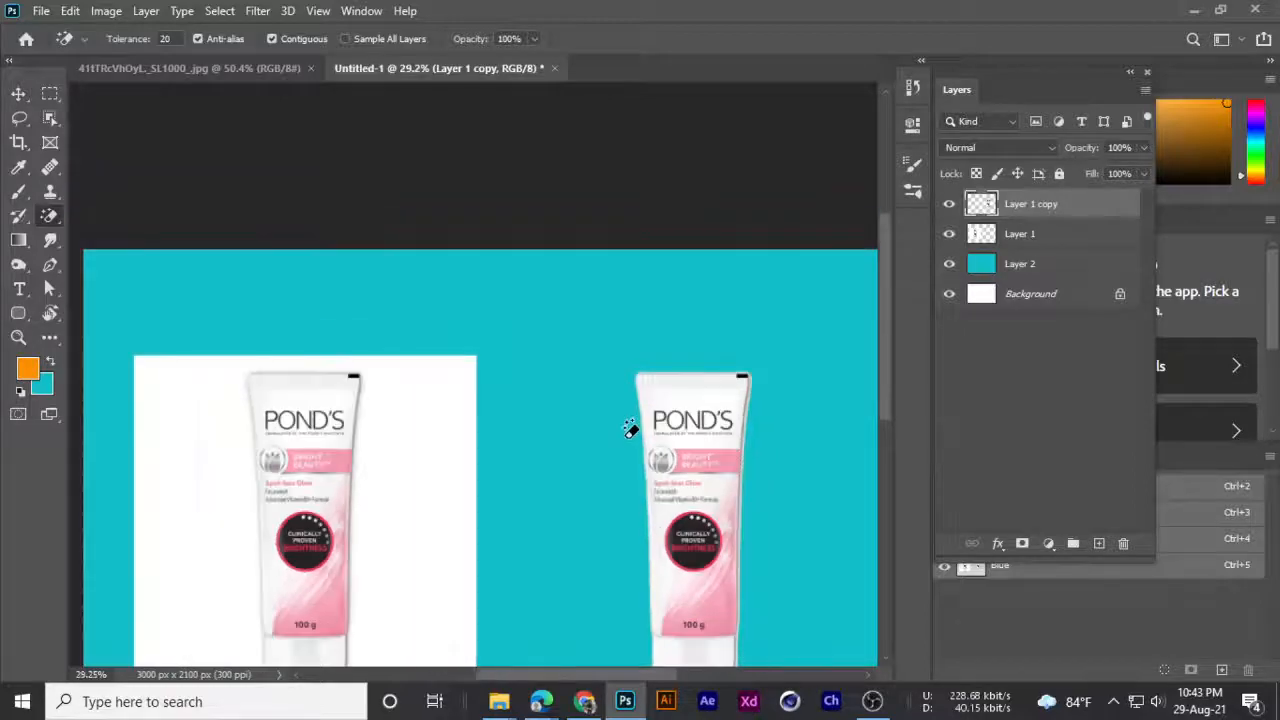
scroll(631, 337, "up", 1)
scroll(631, 345, "down", 1)
scroll(632, 345, "up", 1)
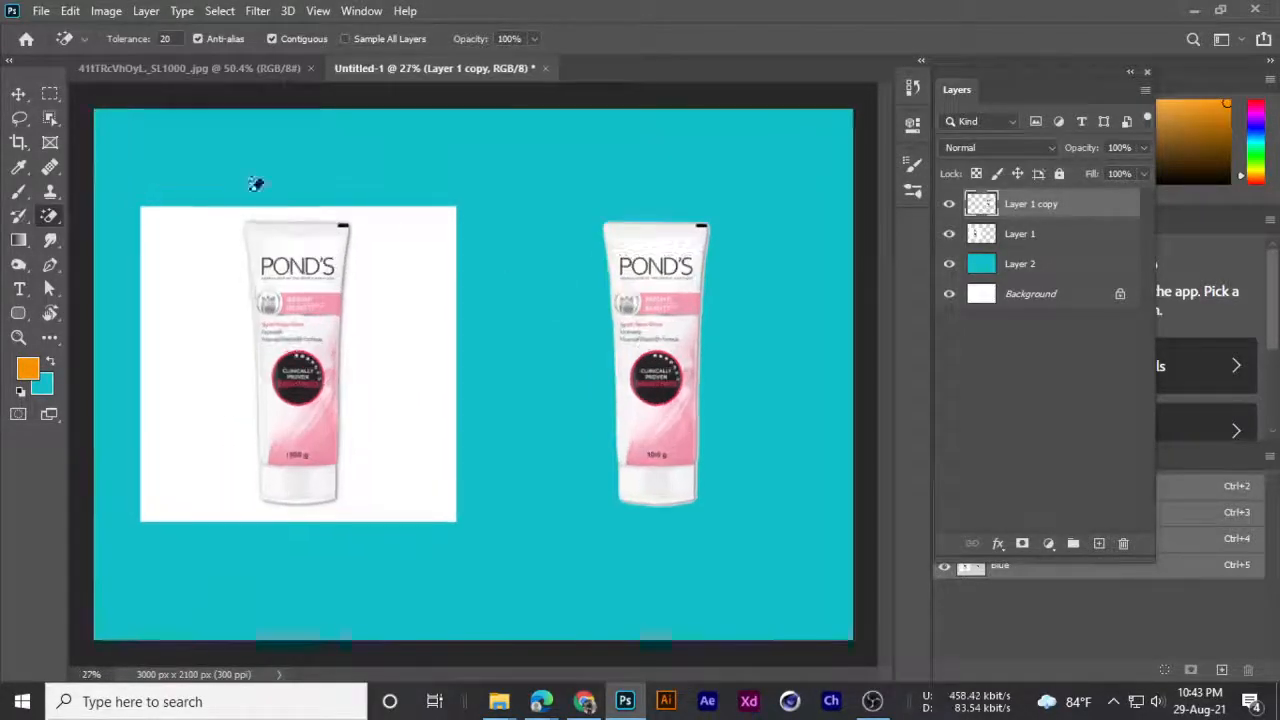
left_click(18, 93)
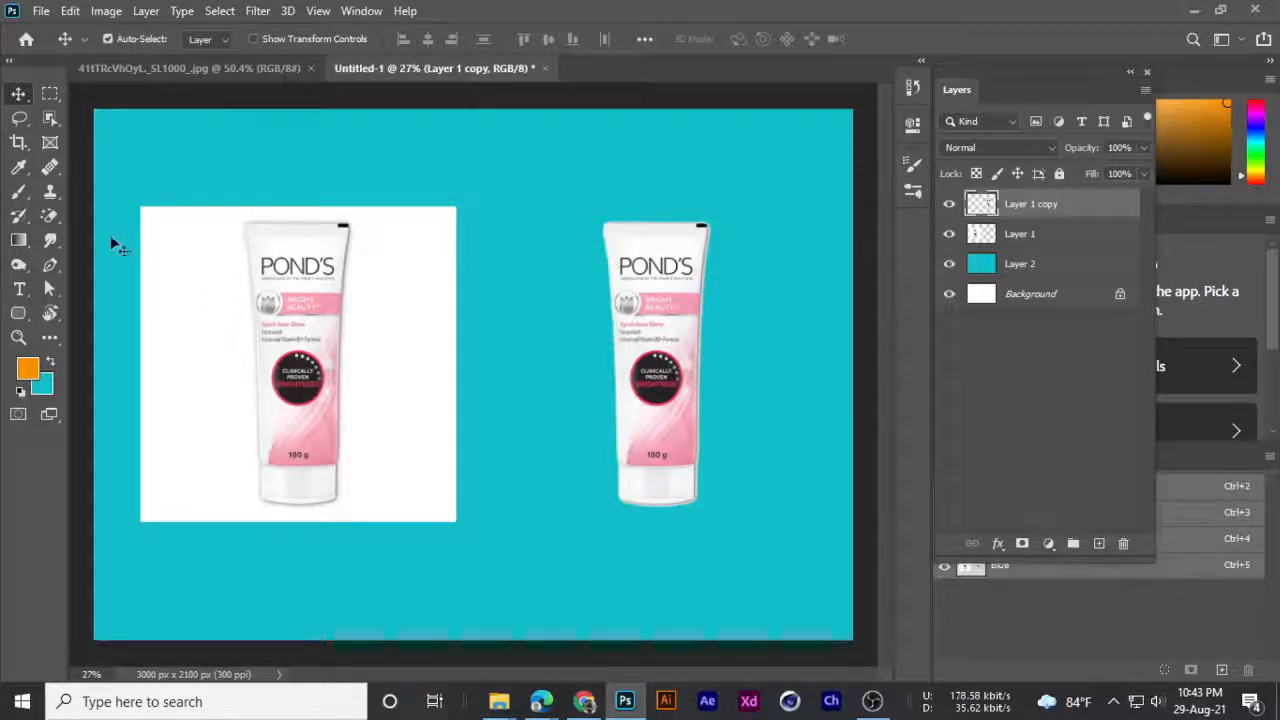
right_click(50, 216)
left_click(120, 252)
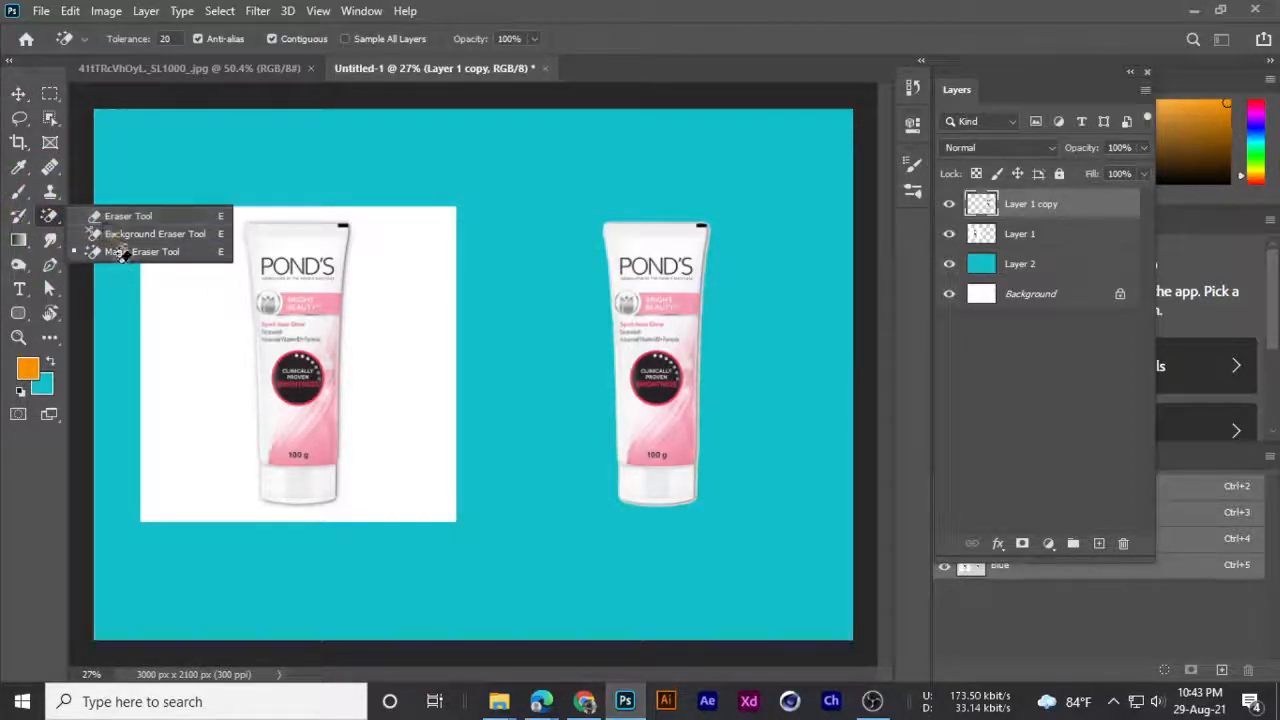
scroll(255, 238, "down", 1)
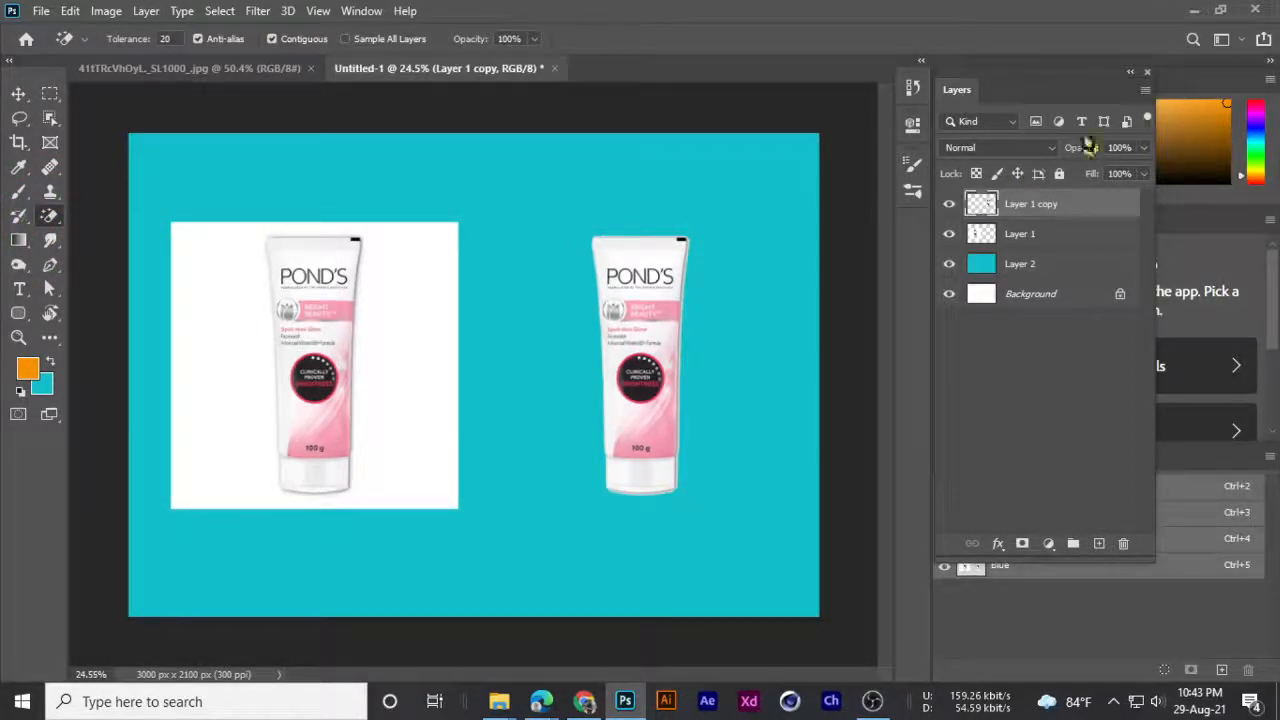
- Switch to Chrome and look through the fruits image search results
left_click(1194, 11)
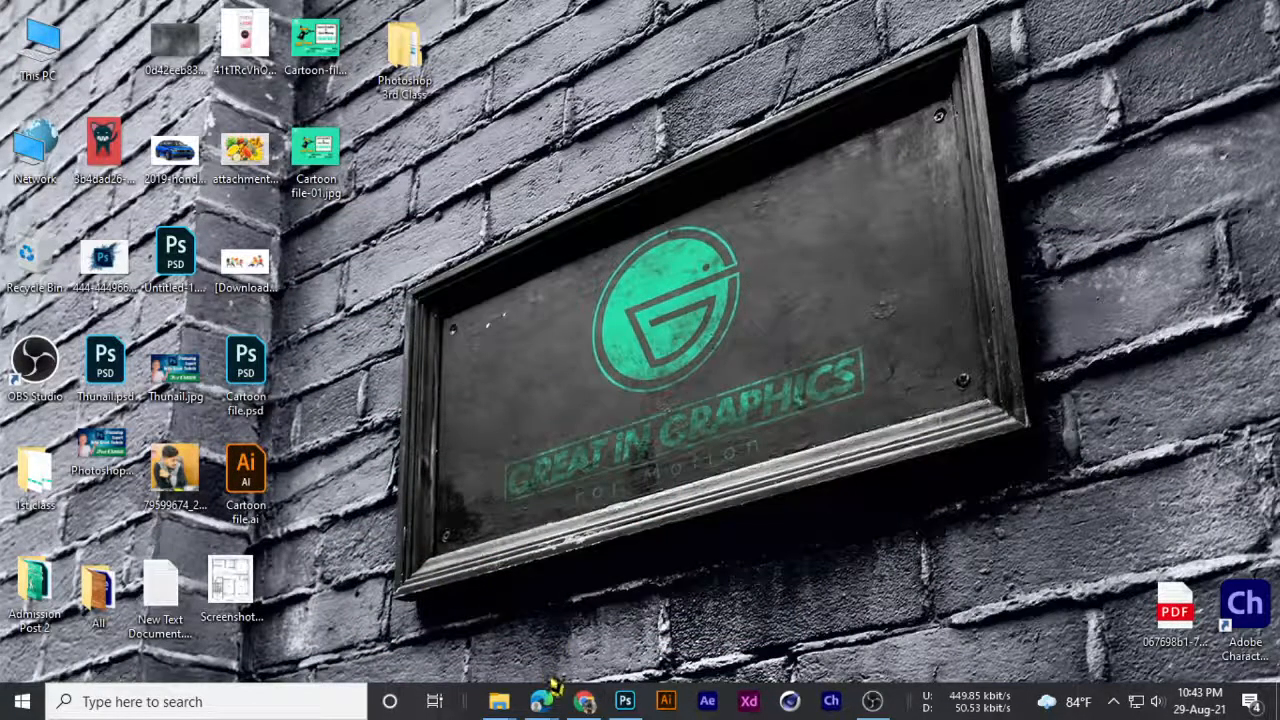
left_click(583, 701)
scroll(490, 500, "down", 2)
scroll(480, 460, "up", 1)
scroll(481, 460, "down", 5)
scroll(762, 415, "down", 6)
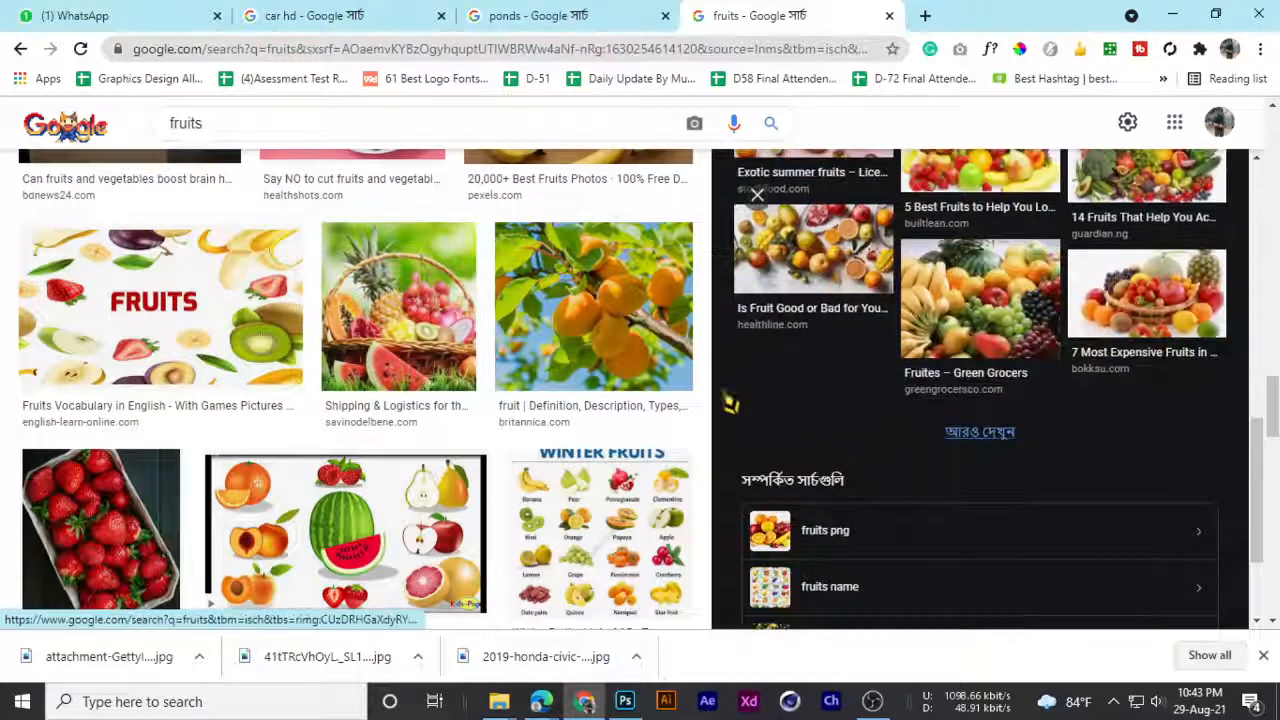
scroll(336, 435, "down", 10)
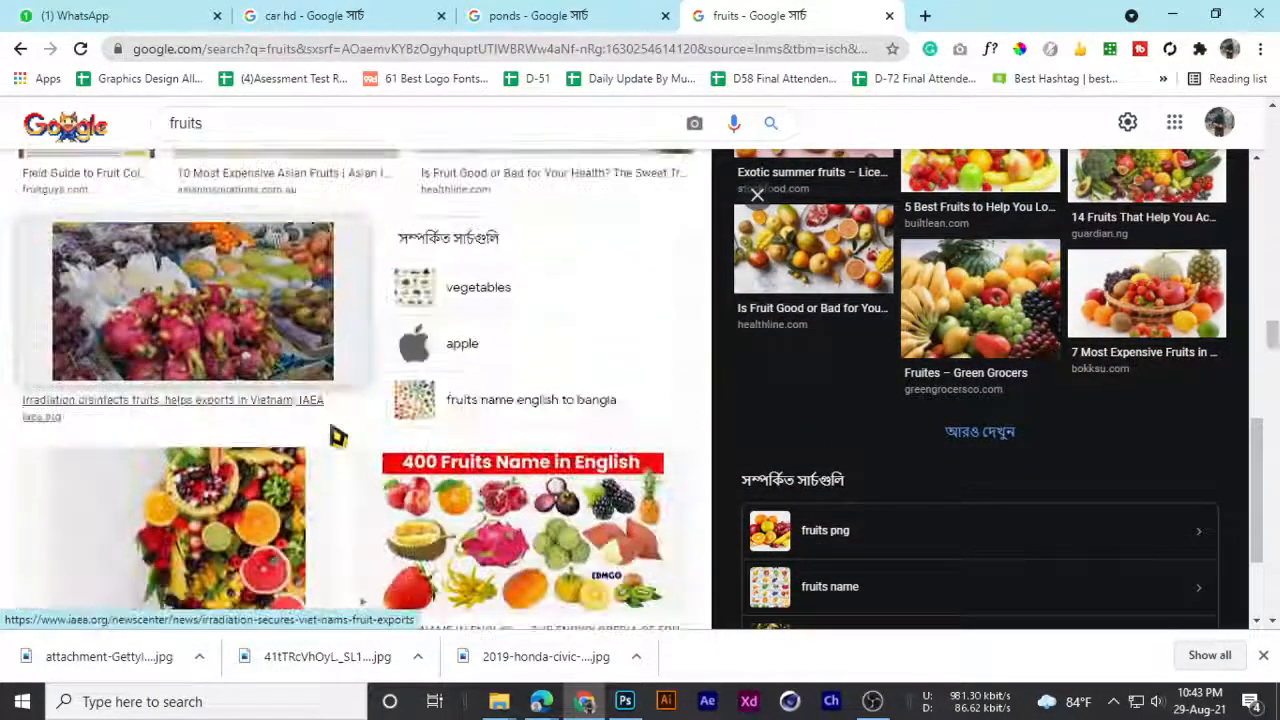
scroll(363, 449, "down", 10)
scroll(371, 452, "down", 10)
scroll(285, 376, "up", 4)
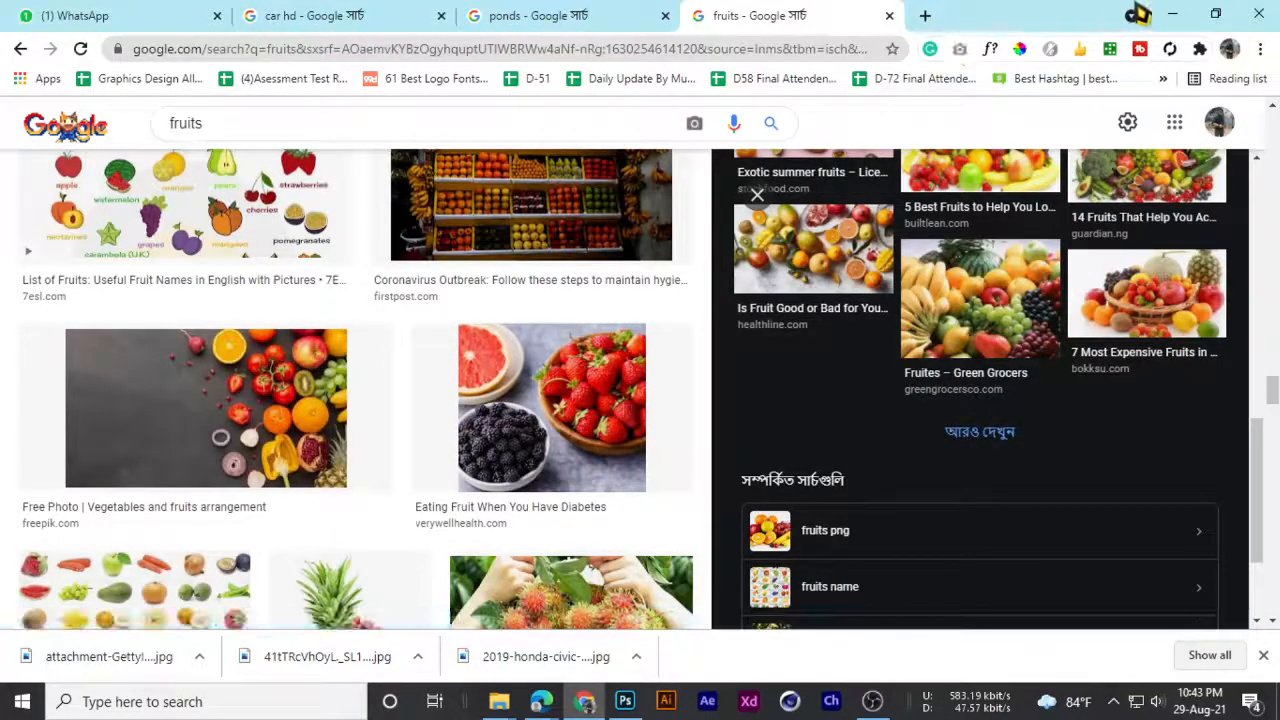
left_click(1170, 14)
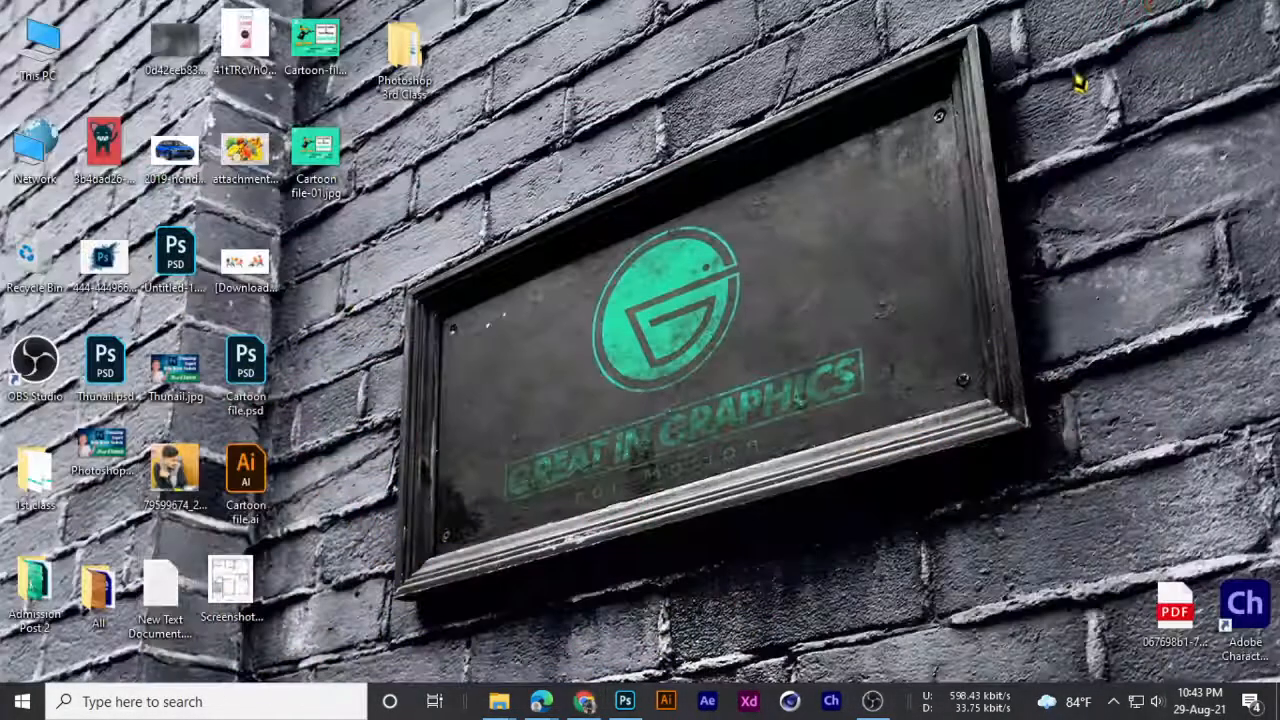
- Reopen Chrome and look through the car hd image search results
left_click(584, 701)
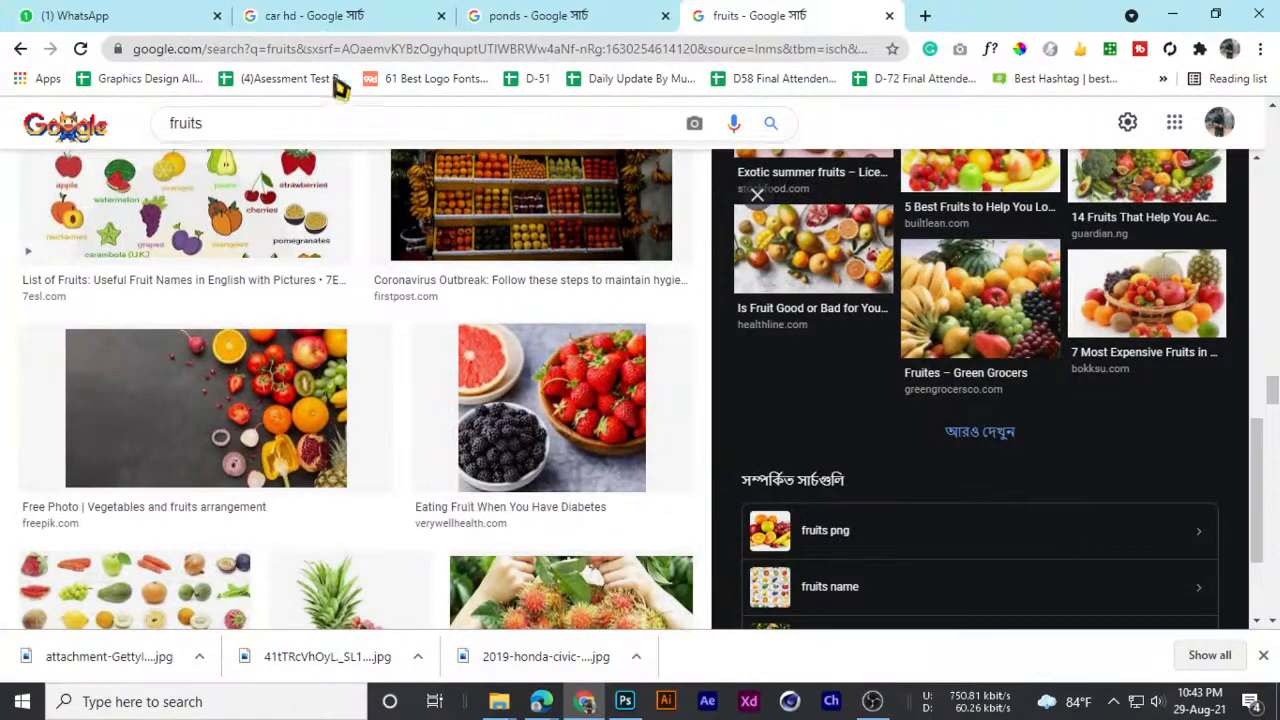
left_click(520, 16)
left_click(327, 15)
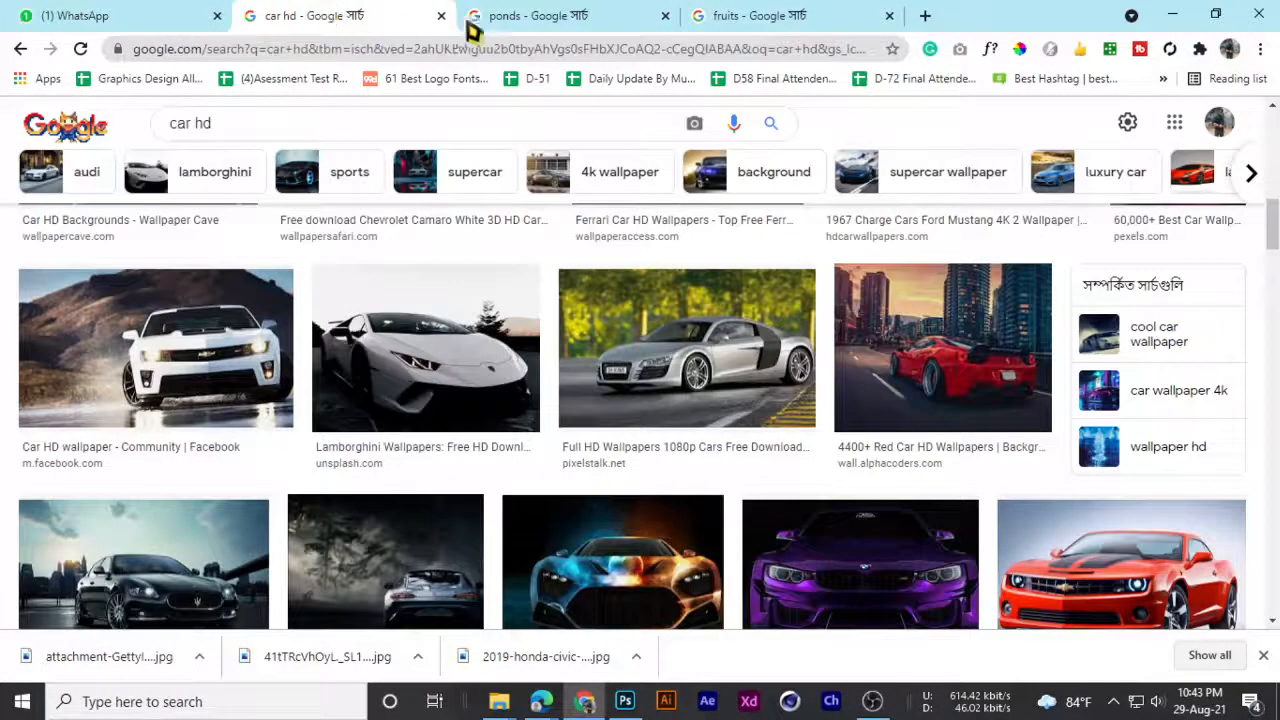
scroll(514, 414, "down", 3)
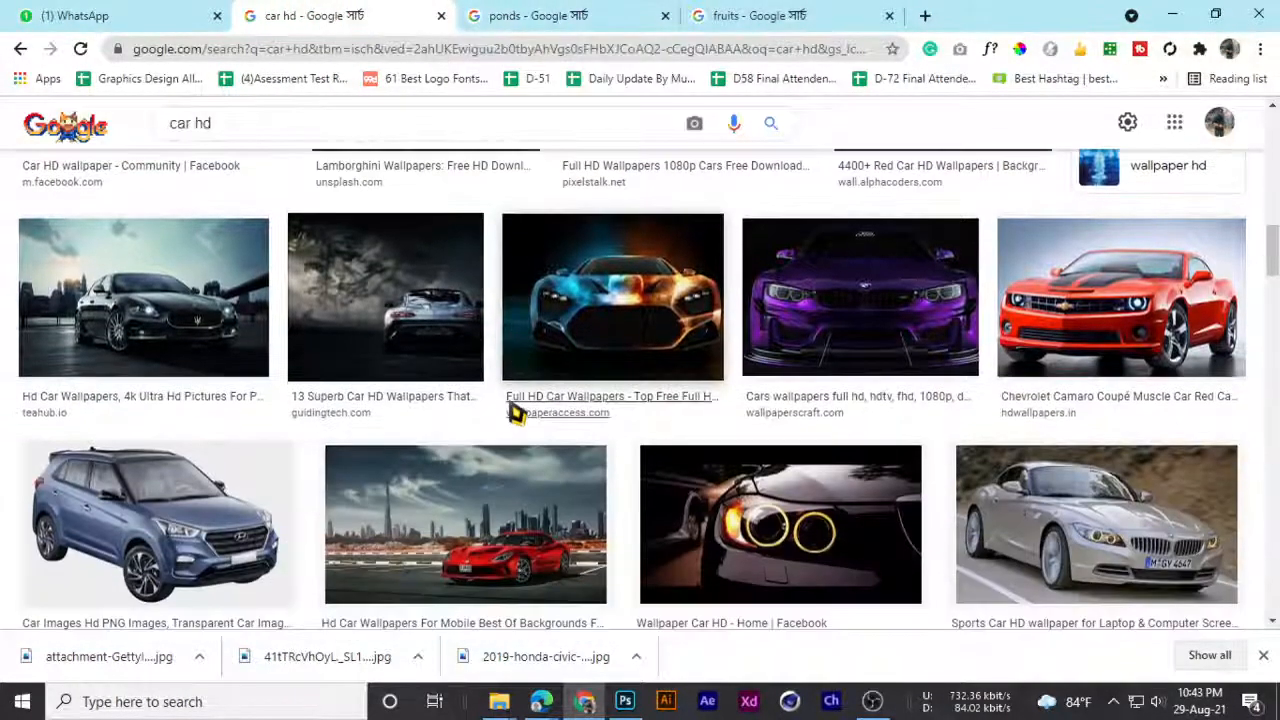
scroll(514, 414, "down", 3)
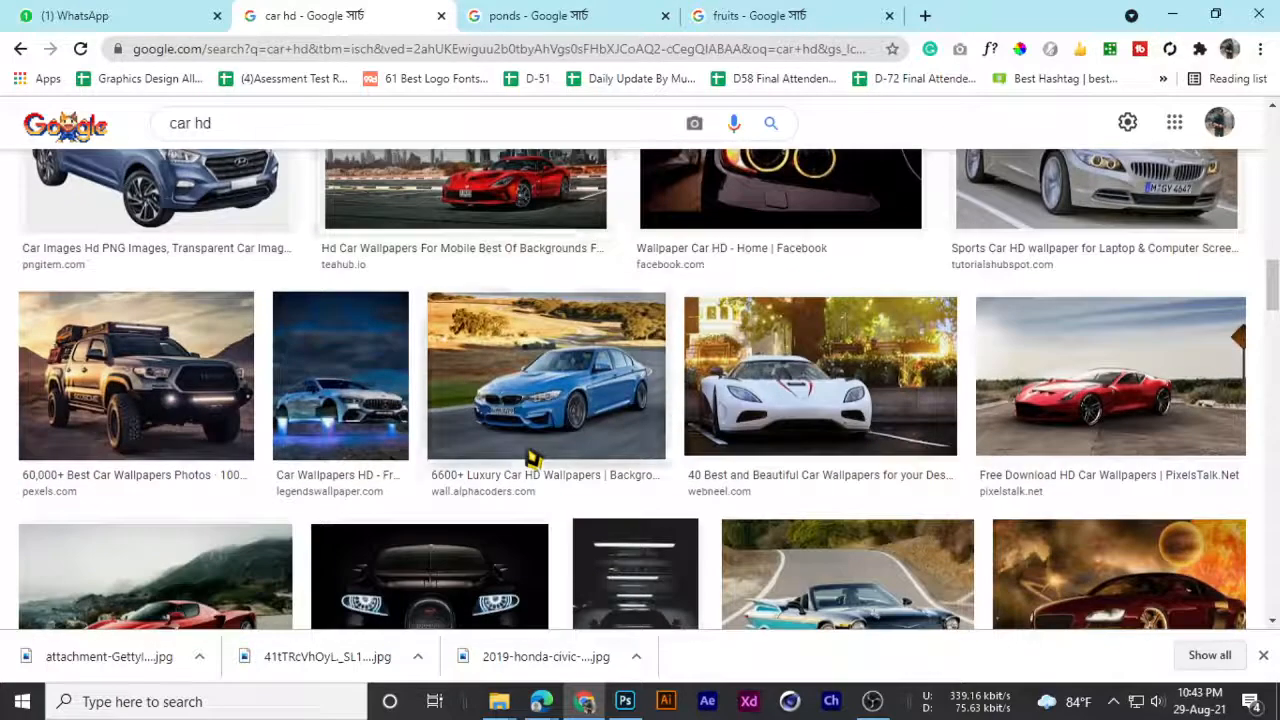
scroll(524, 456, "down", 2)
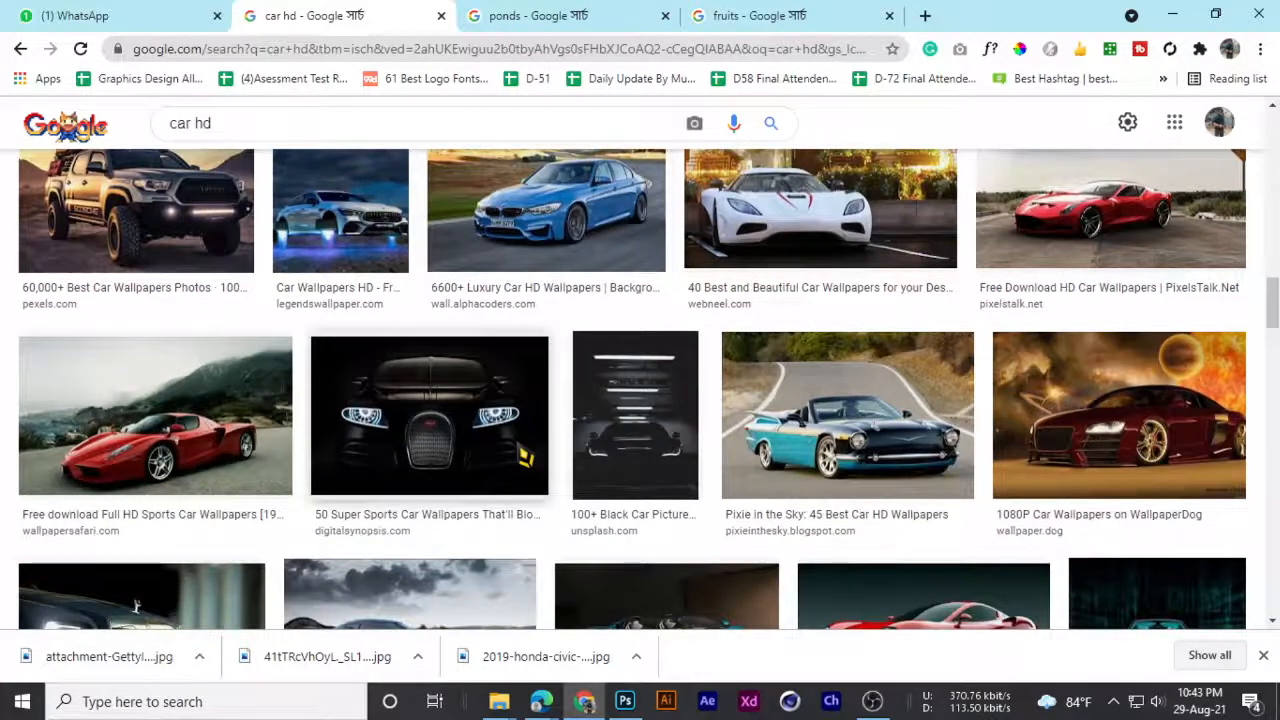
- Switch to the Google Meet call and check its participants and in-call messages
mouse_move(540, 700)
left_click(462, 604)
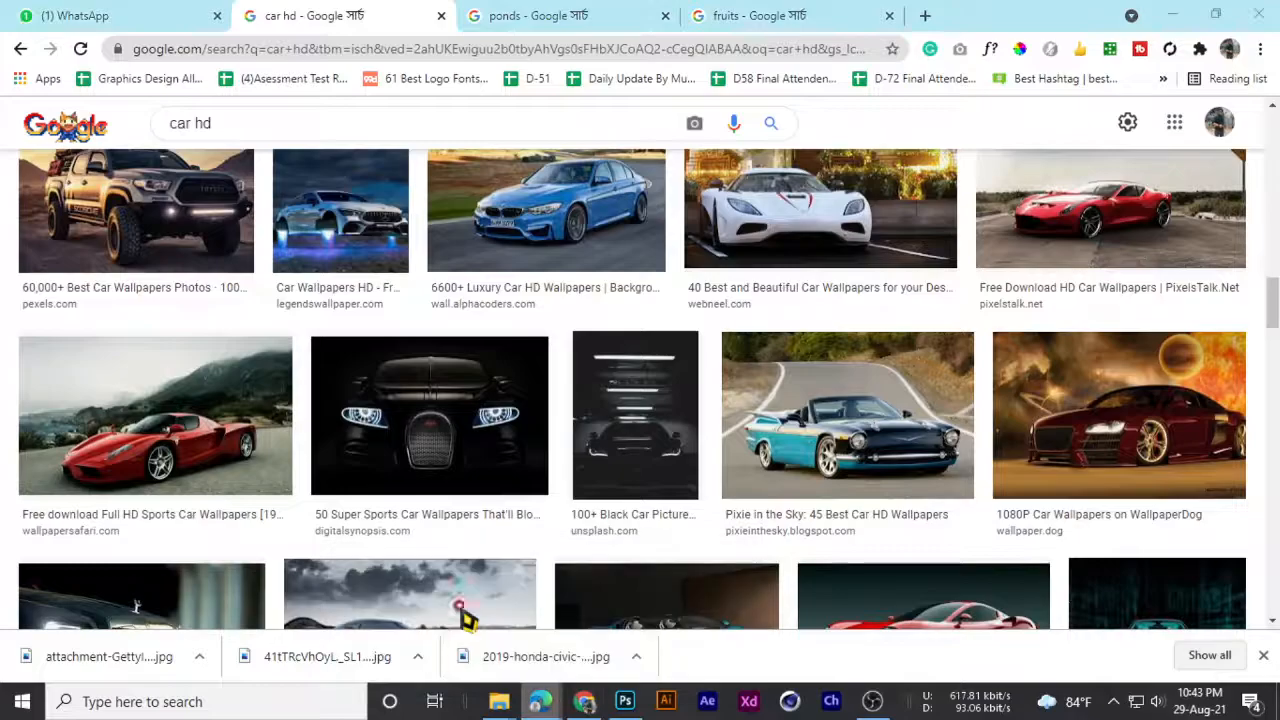
left_click(99, 8)
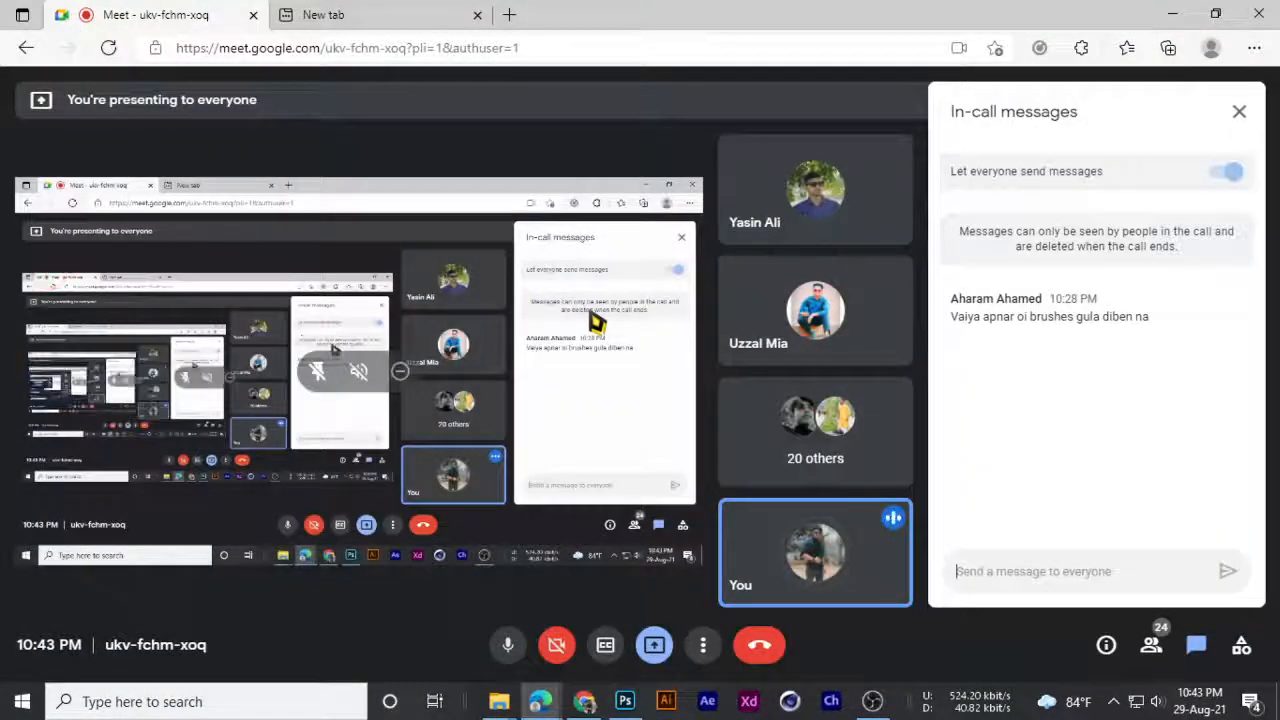
left_click(1172, 14)
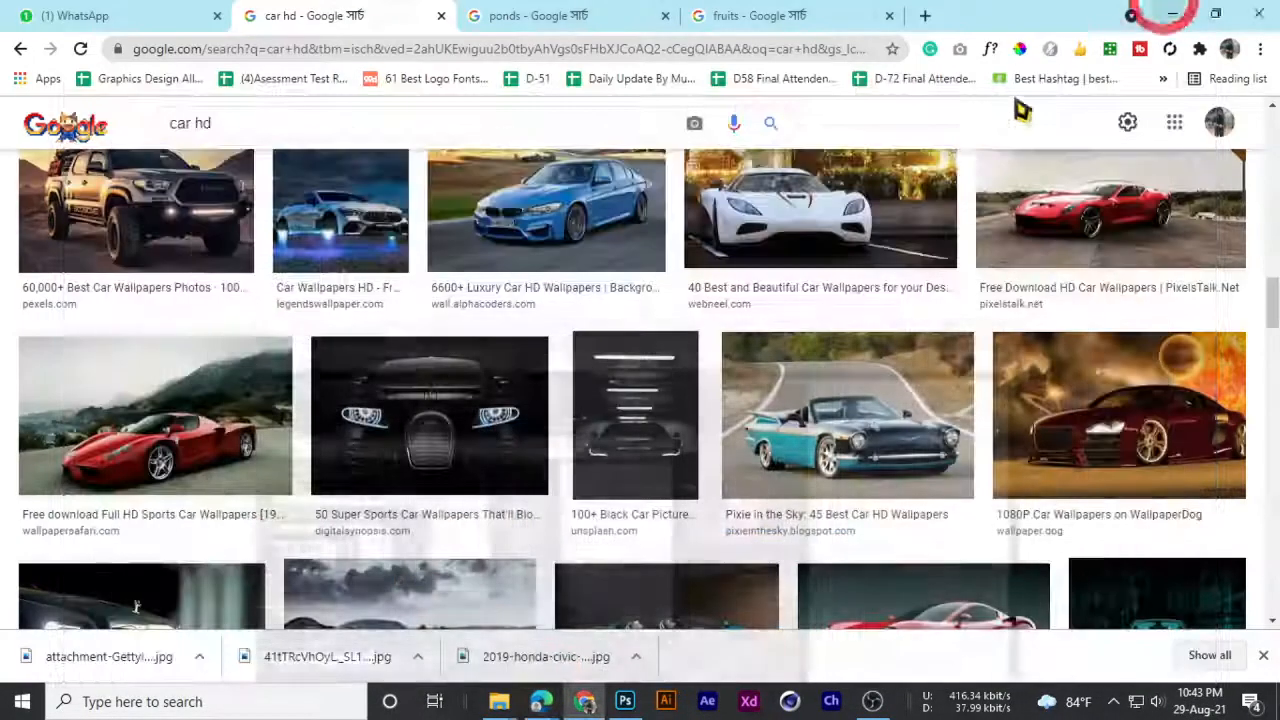
- Return to Photoshop and select the Magic Eraser Tool
scroll(586, 463, "up", 3)
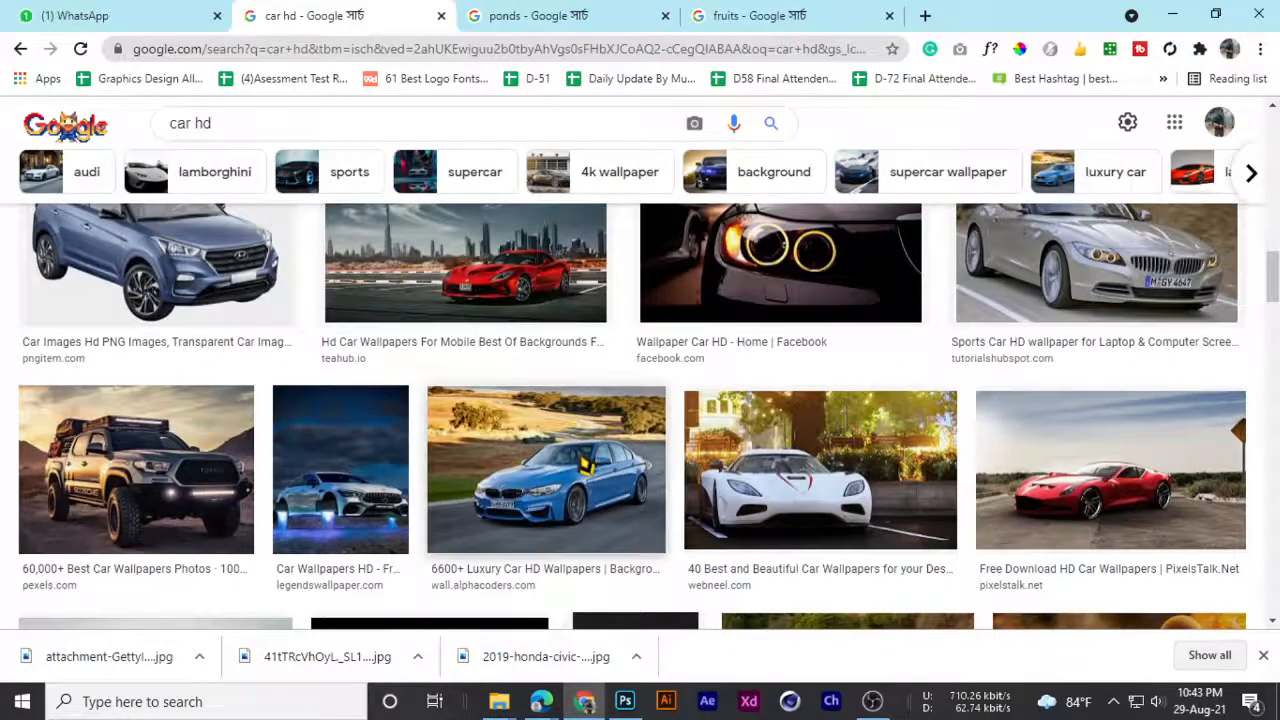
left_click(1172, 14)
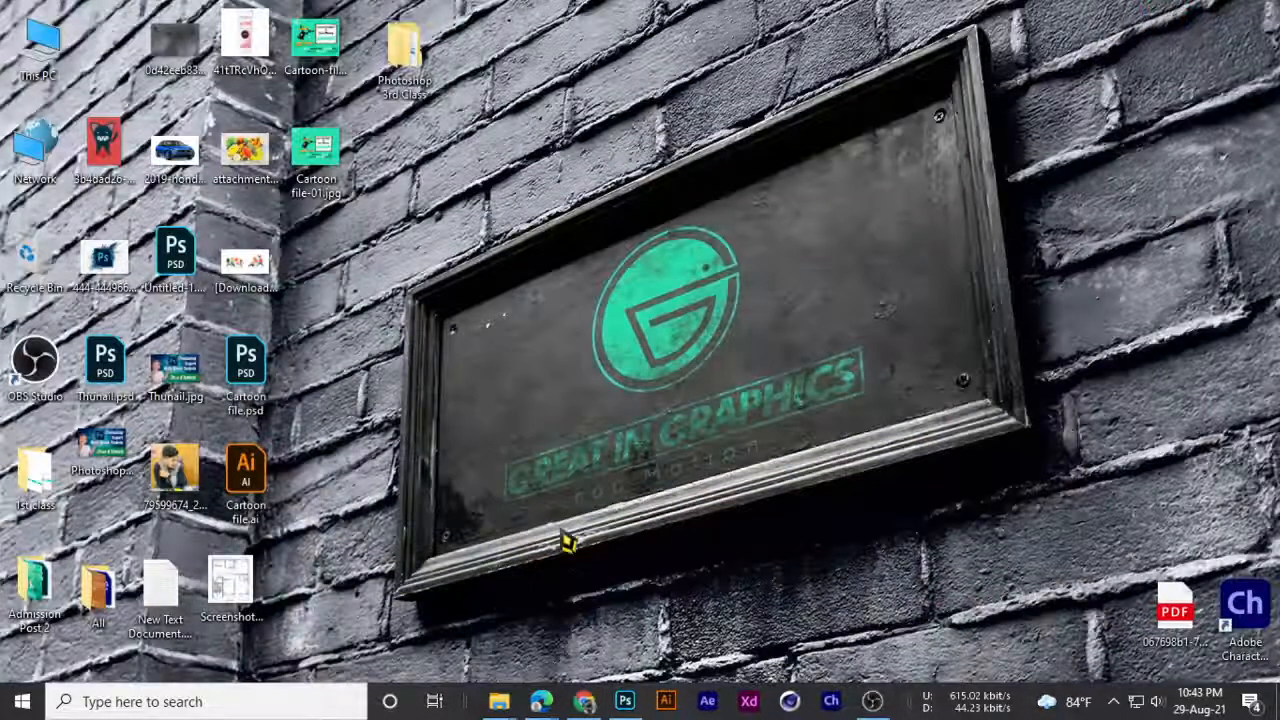
left_click(624, 701)
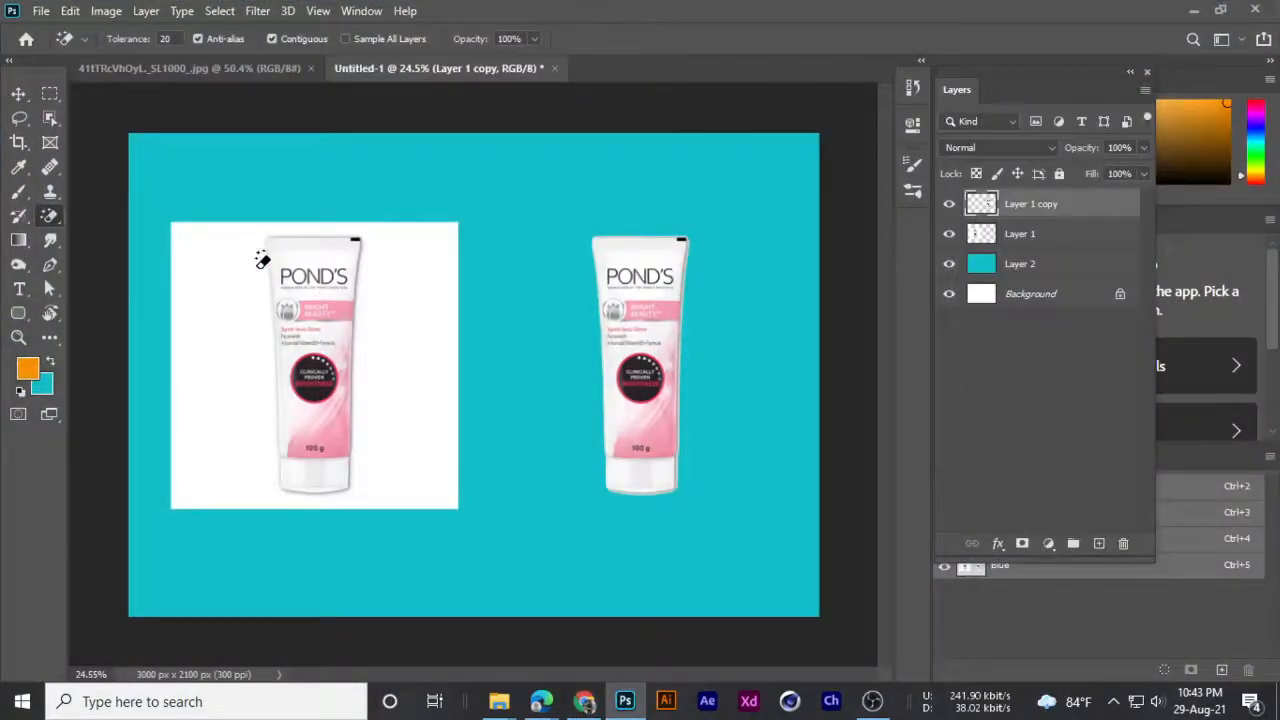
right_click(49, 216)
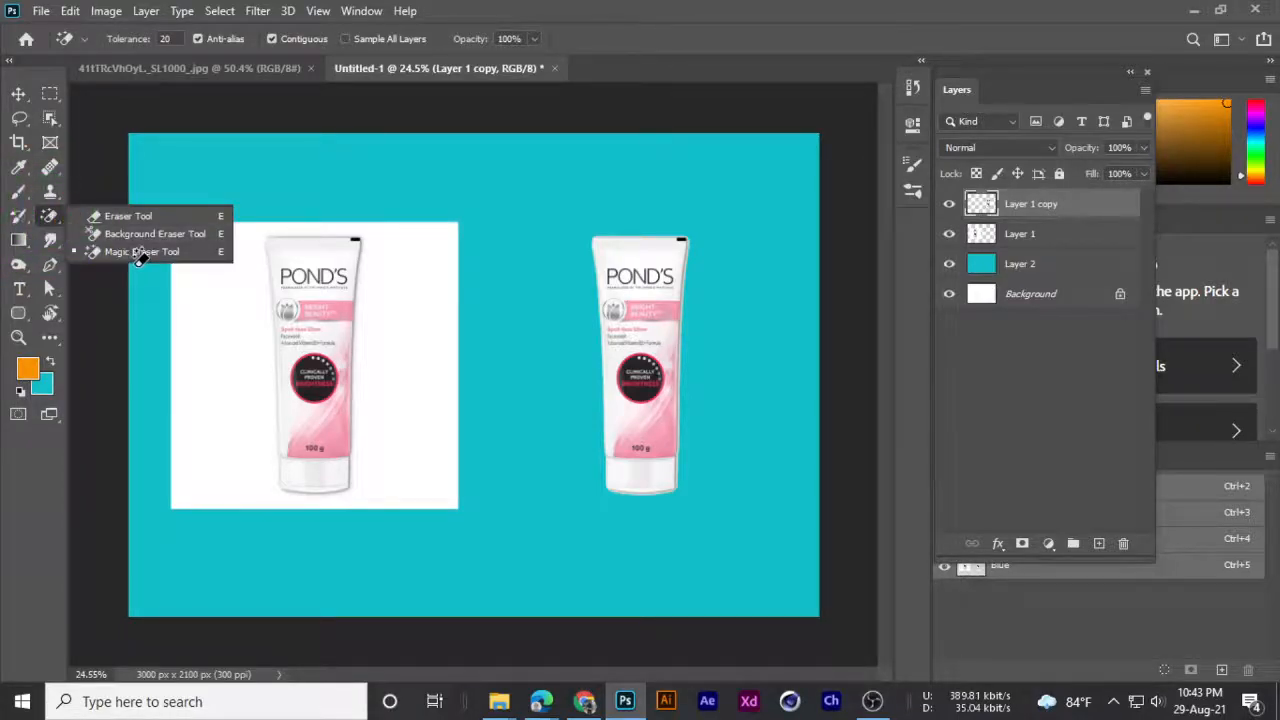
left_click(140, 253)
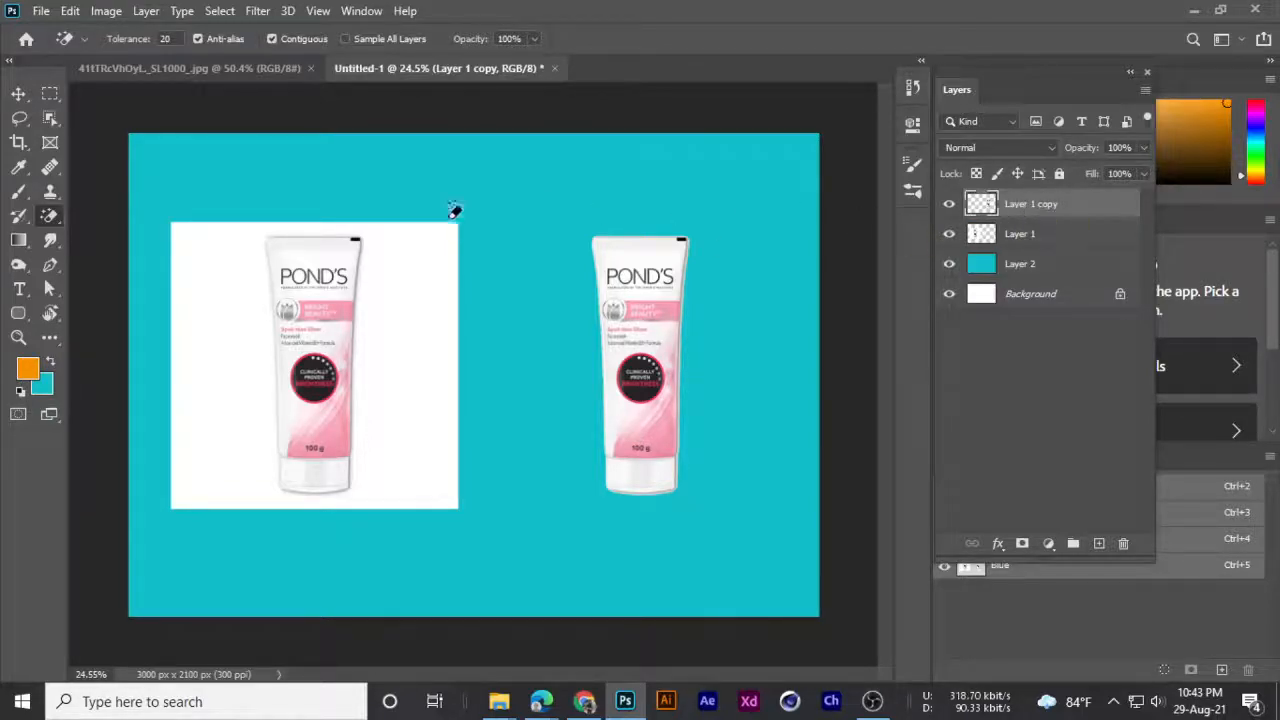
right_click(49, 216)
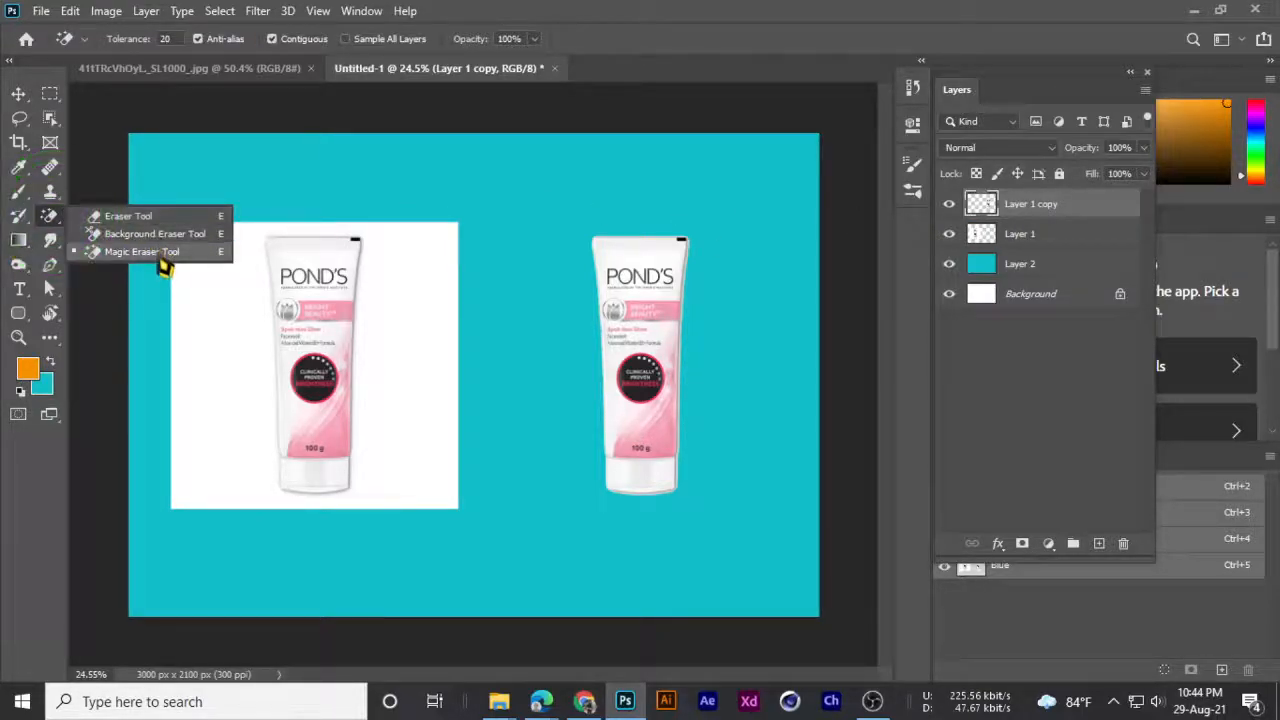
left_click(150, 252)
- Switch to the Google Meet call and admit the person waiting to join
left_click(584, 701)
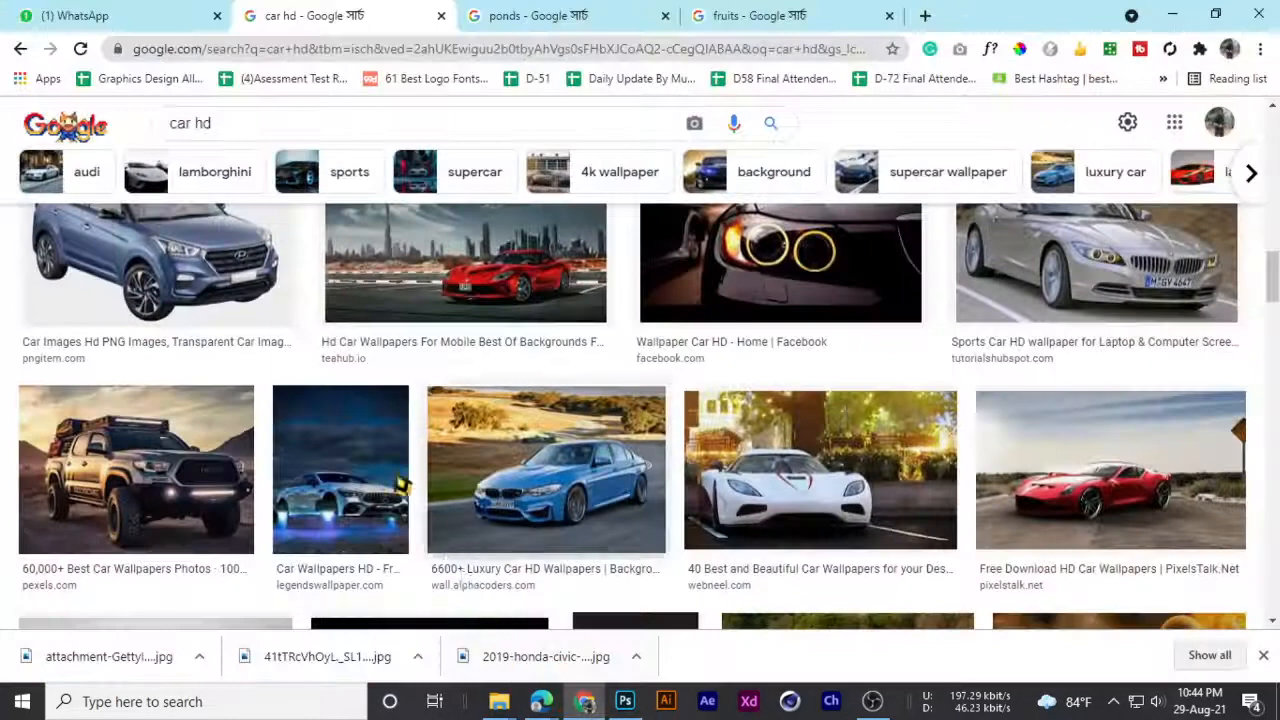
left_click(585, 701)
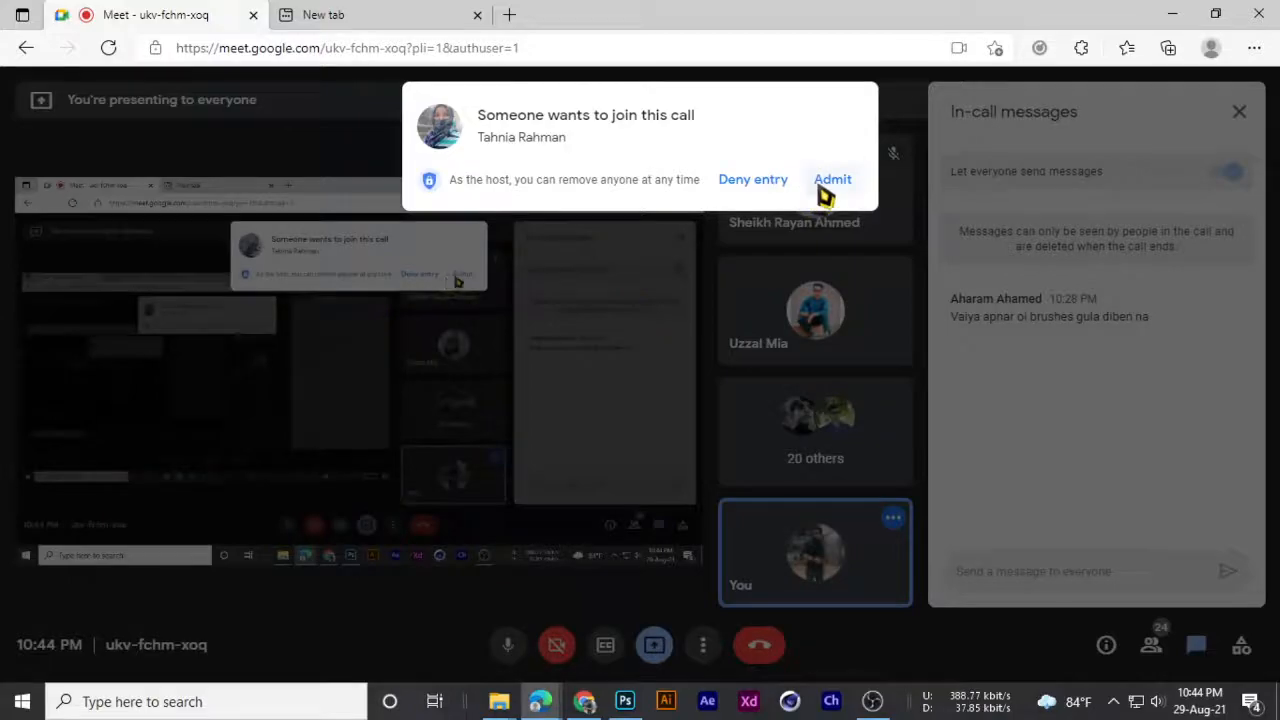
left_click(830, 180)
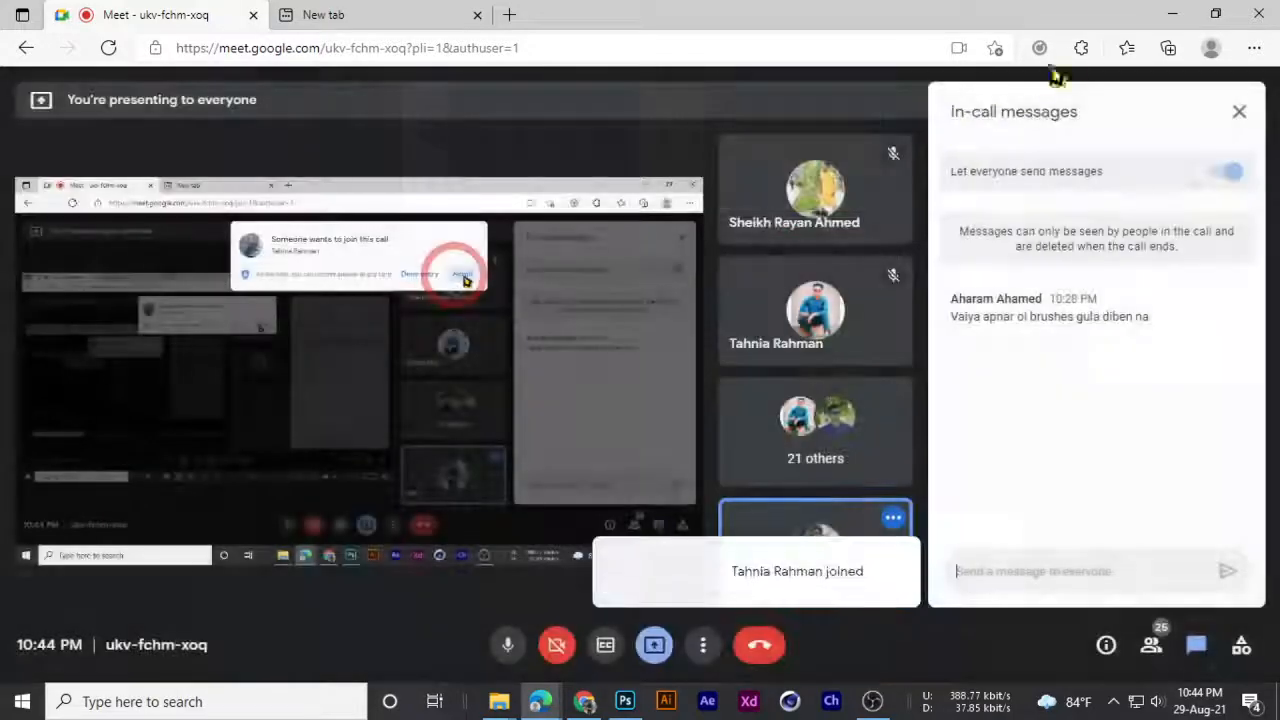
left_click(1175, 14)
- Delete both tube layers from the Photoshop document and activate the Move tool
key("Delete")
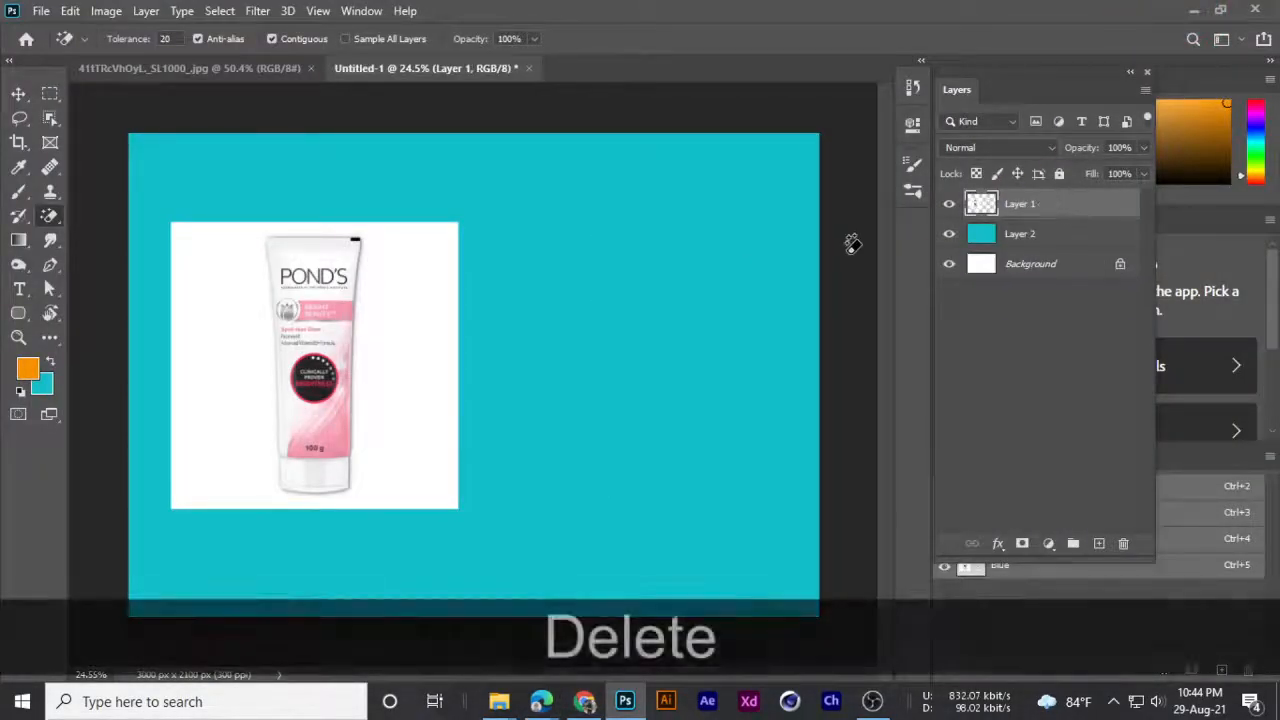
key("Delete")
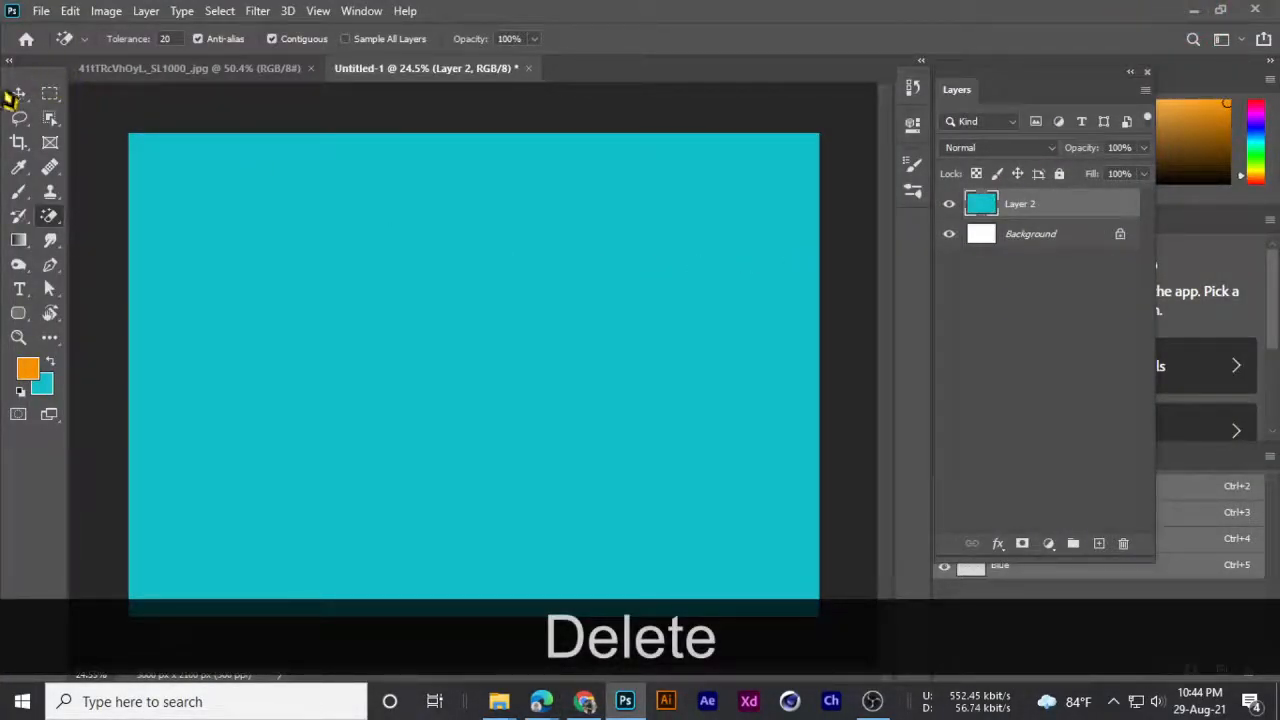
right_click(19, 91)
left_click(83, 88)
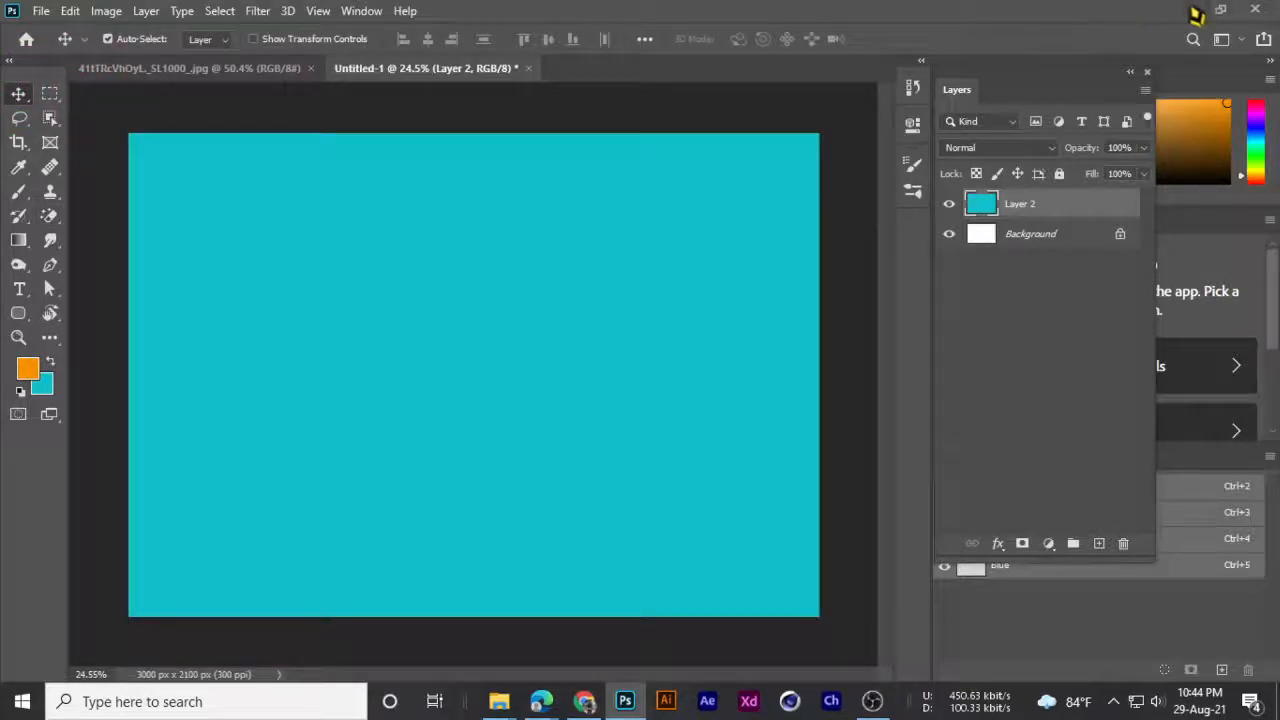
- Switch to Chrome and open the preview of the red sports car from WallpaperSafari in the car hd results
left_click(1220, 10)
left_click(584, 701)
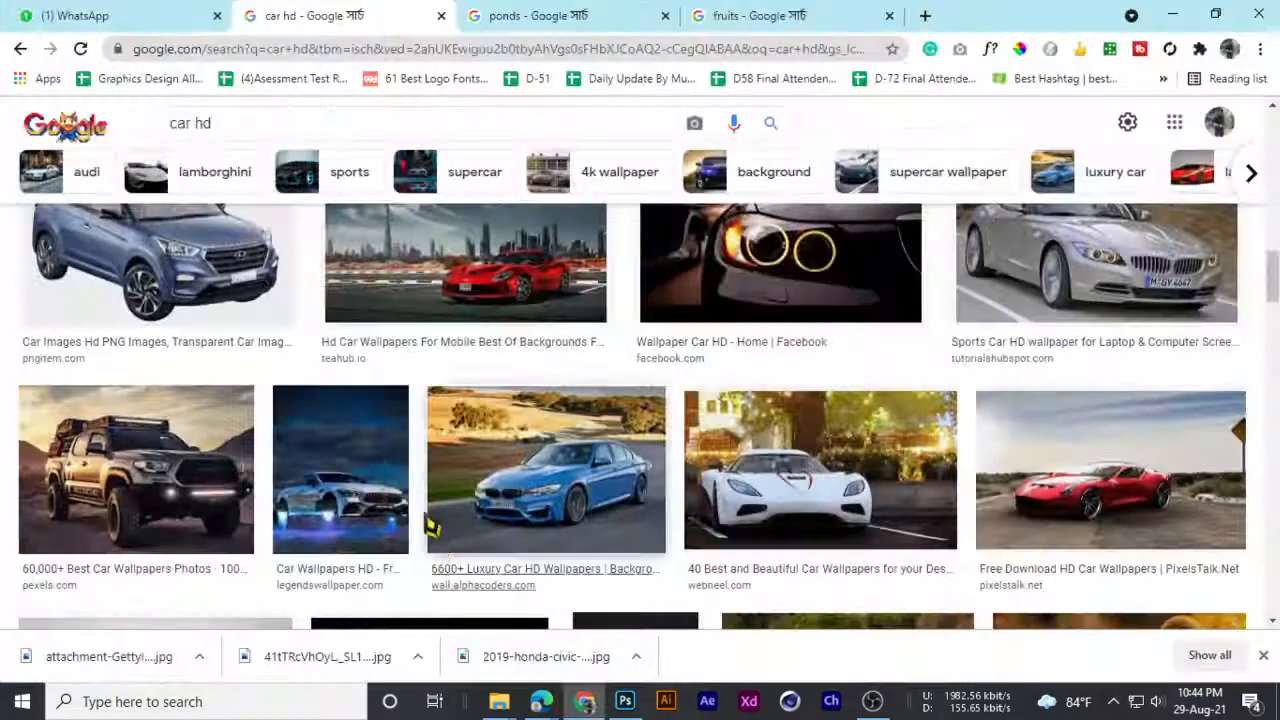
scroll(397, 369, "down", 1)
scroll(398, 376, "up", 2)
scroll(397, 376, "down", 8)
scroll(294, 471, "up", 3)
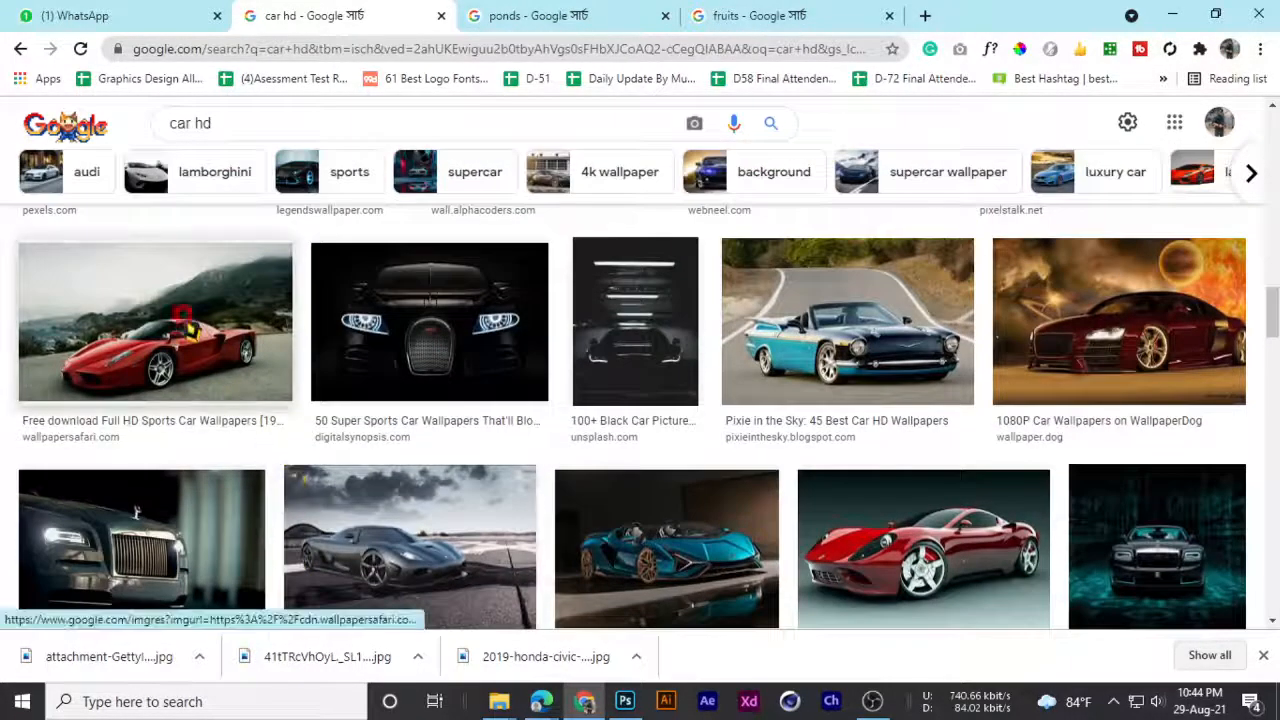
left_click(155, 320)
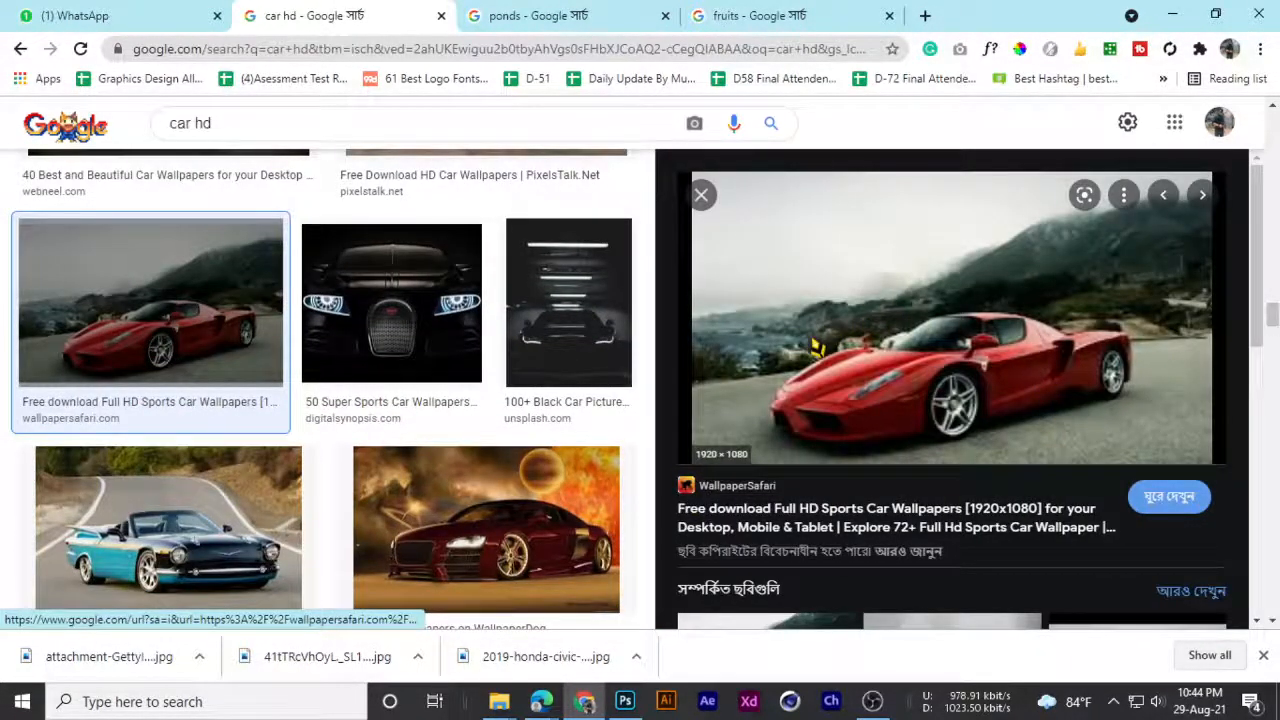
- Open the Ferrari LaFerrari wallpaper from Imgur among the related images and save it to the Desktop as a JPEG
scroll(818, 345, "down", 4)
left_click(944, 480)
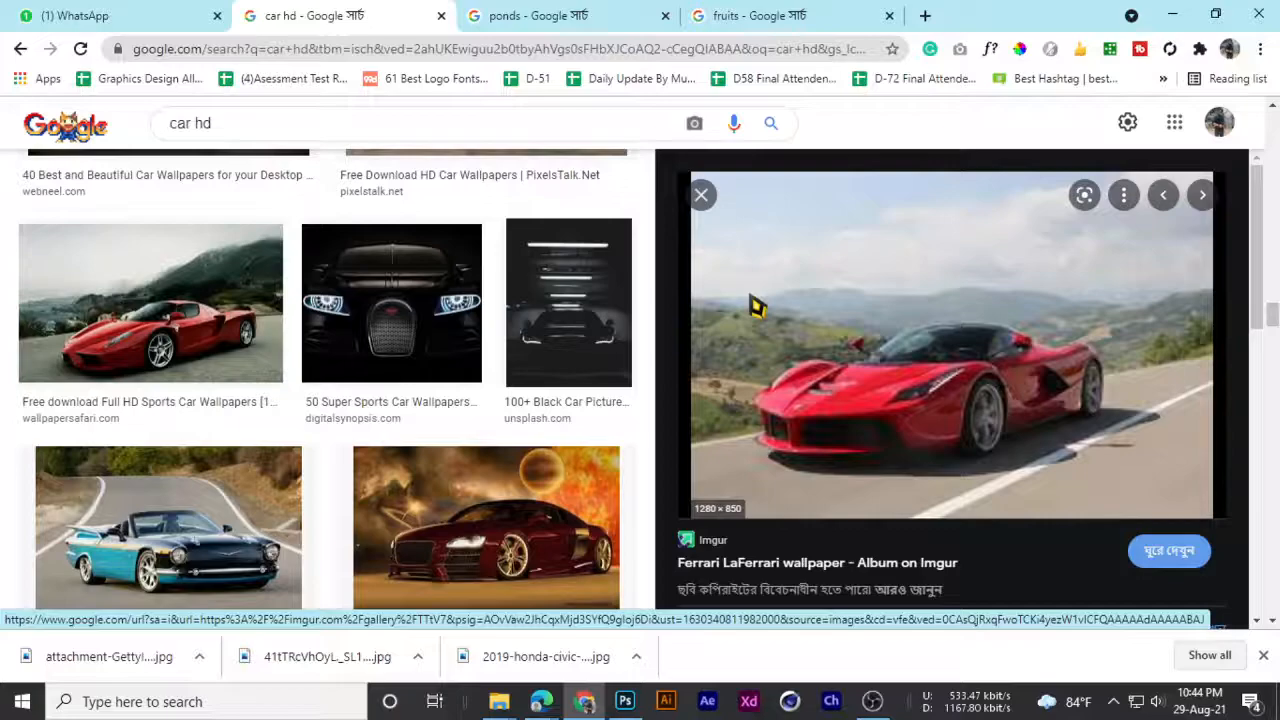
right_click(884, 280)
left_click(934, 497)
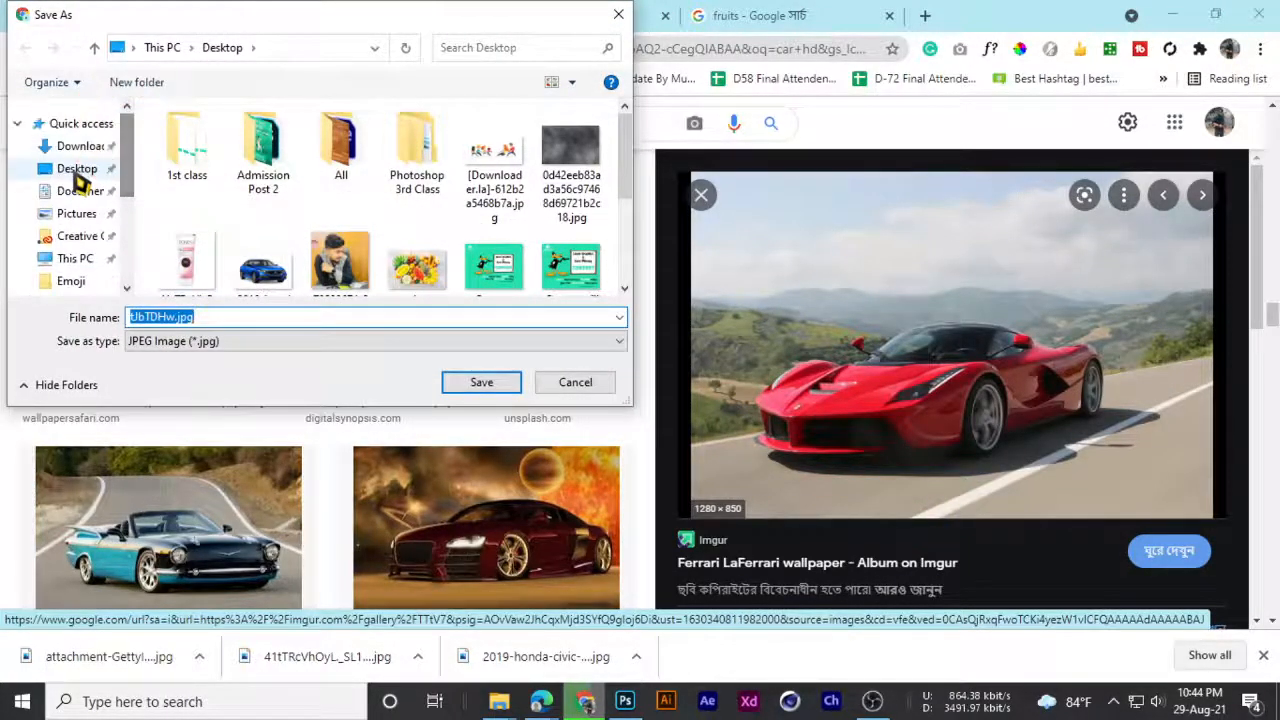
left_click(481, 382)
- Place the saved LaFerrari photo from the Desktop into the Untitled-1 document in Photoshop, scaled down to about half the canvas width
left_click(1172, 15)
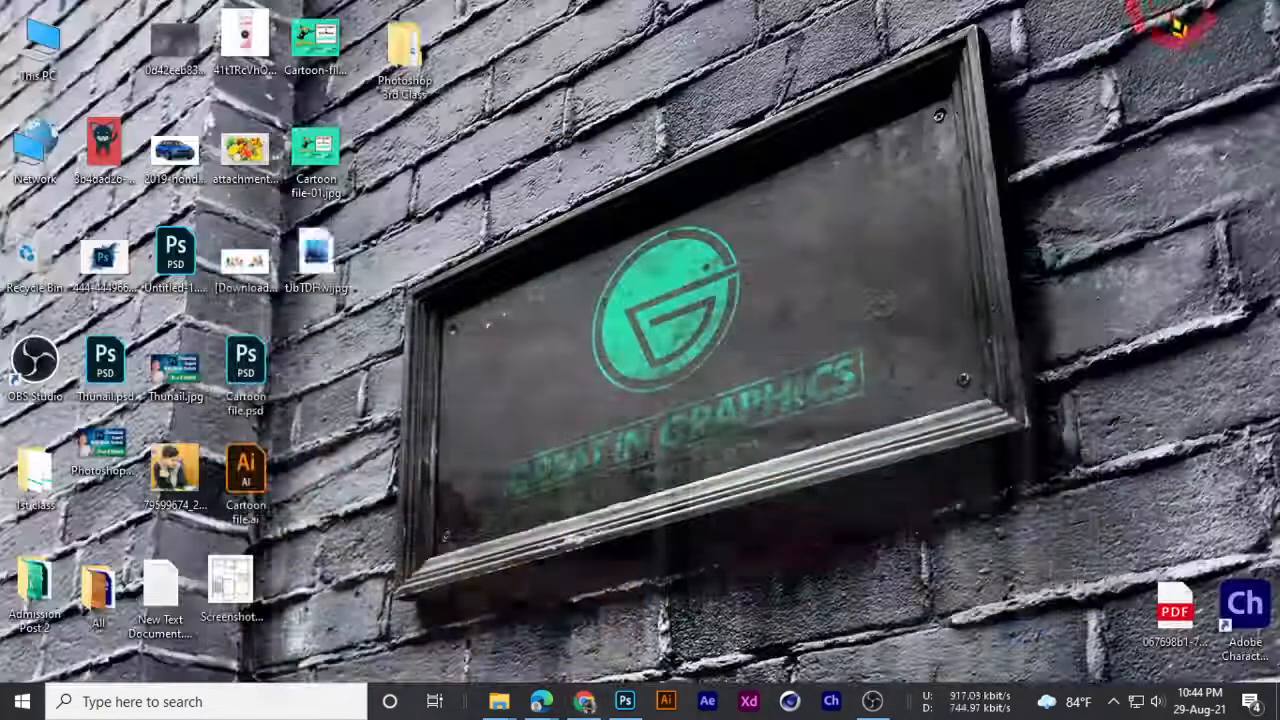
left_click_drag(315, 260, 571, 263)
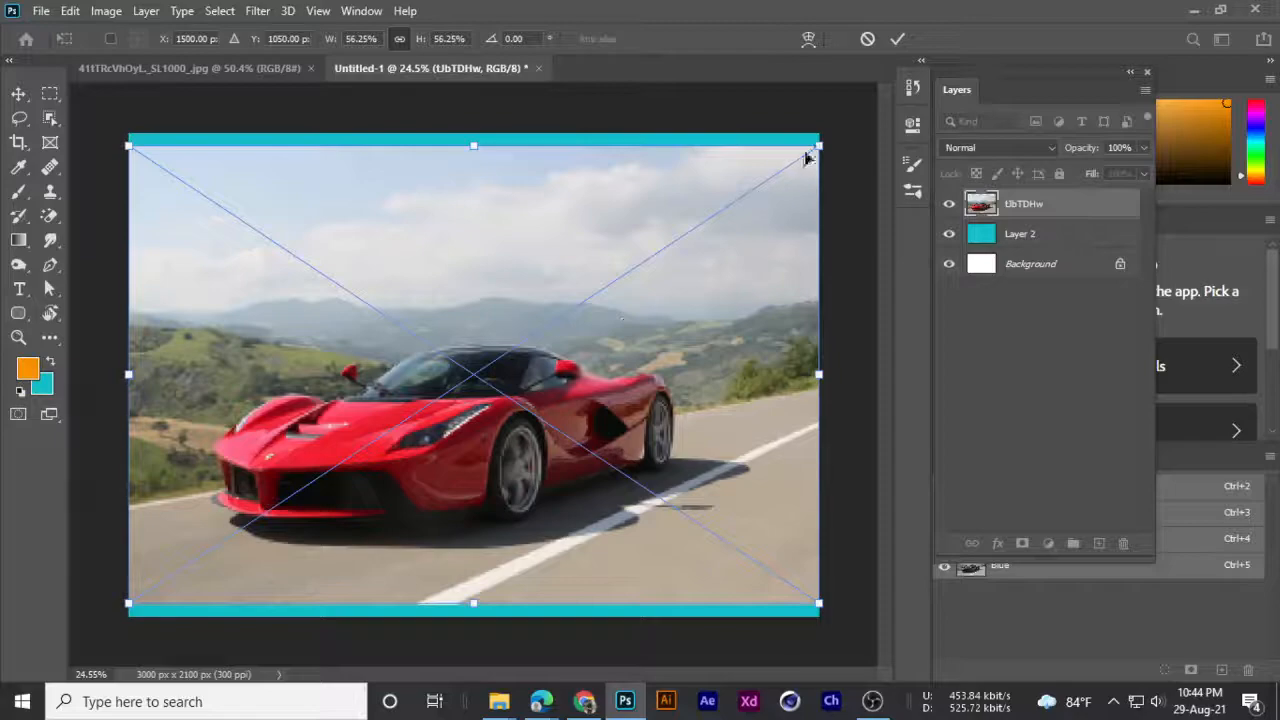
left_click_drag(818, 146, 636, 268)
left_click_drag(605, 316, 677, 368)
key("Return")
- Duplicate the car photo so both copies sit side by side, and nudge each one slightly inward from the canvas edges
left_click_drag(390, 395, 372, 395)
mouse_move(636, 402)
left_mouse_down()
mouse_move(616, 402)
mouse_move(628, 400)
left_mouse_up()
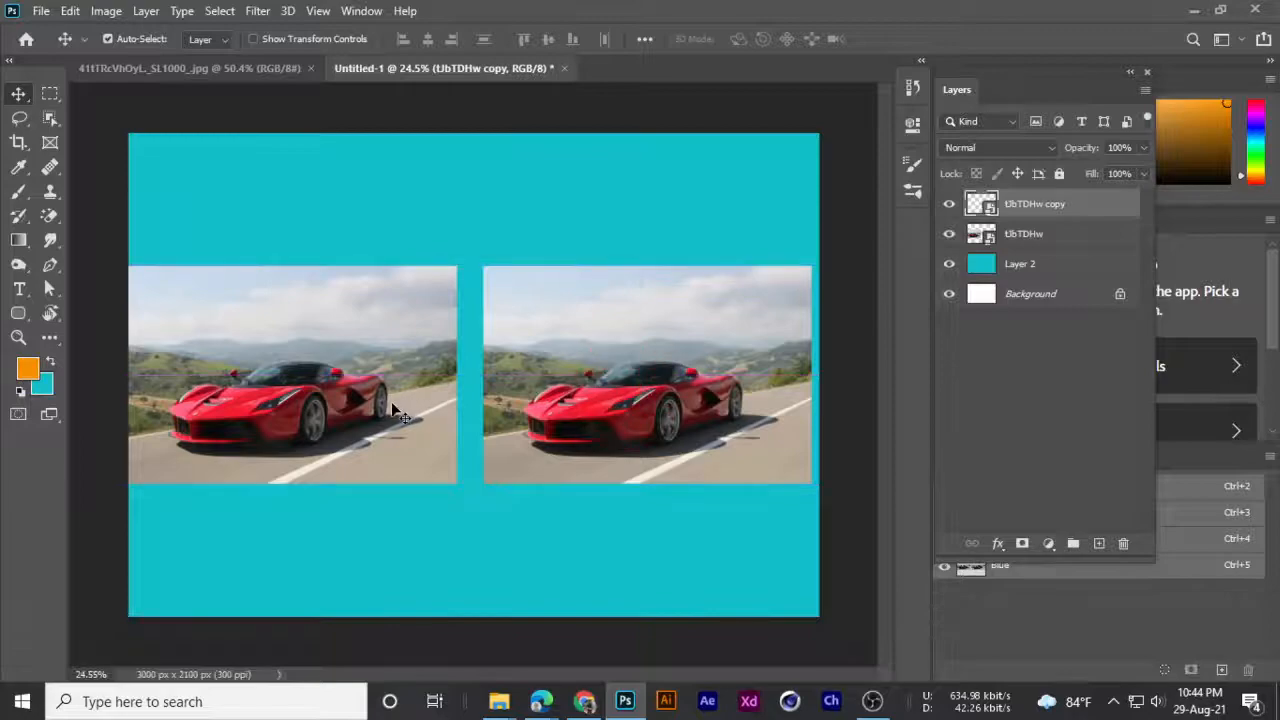
left_click(393, 410)
key("Right")
key("Right")
key("Right")
key("Right")
key("Right")
key("Right")
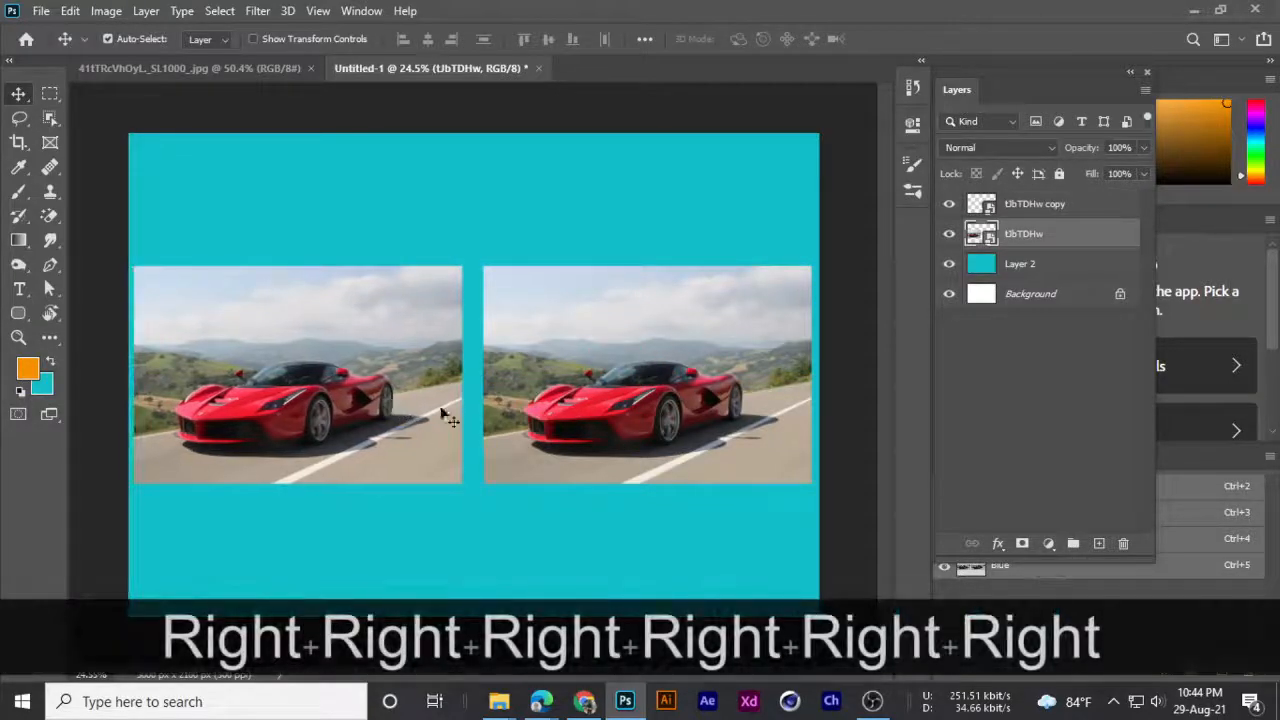
left_click(692, 412)
key("Left")
key("Left")
key("Left")
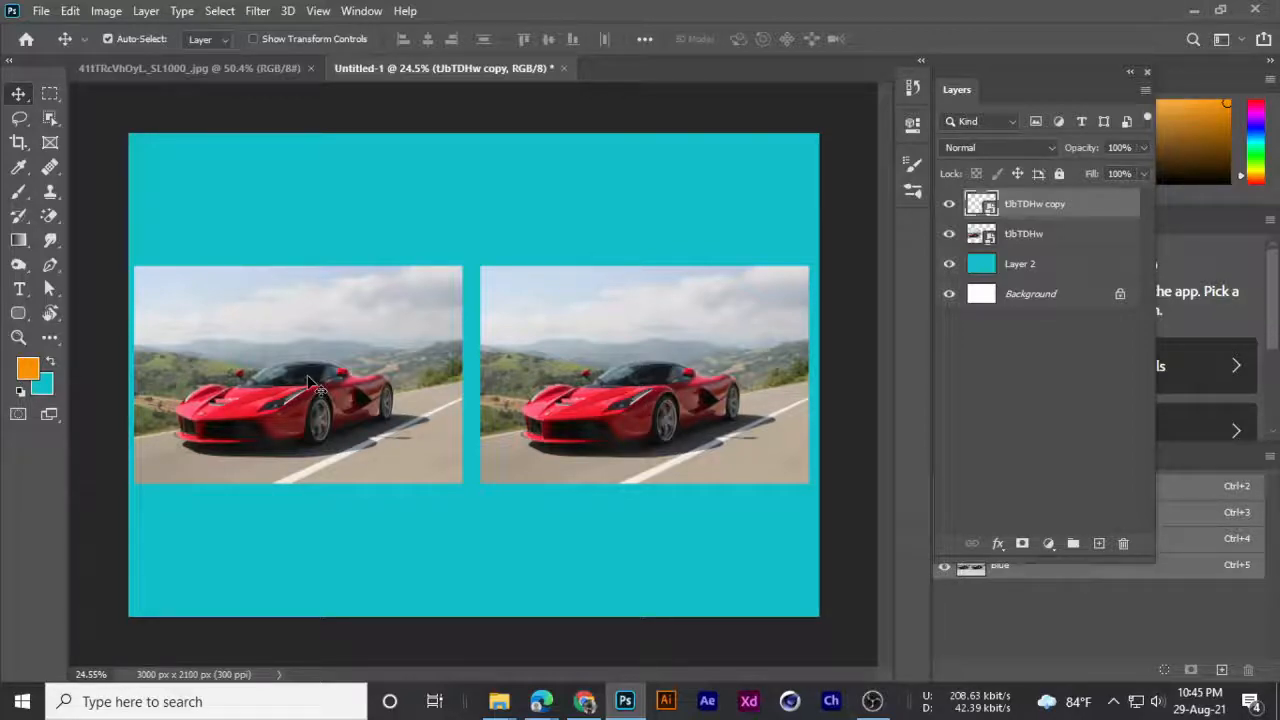
- Toggle the copied car layer off and on, and examine the duplicate photo up close
left_click(949, 204)
left_click(949, 204)
scroll(582, 386, "up", 5)
scroll(583, 386, "down", 5)
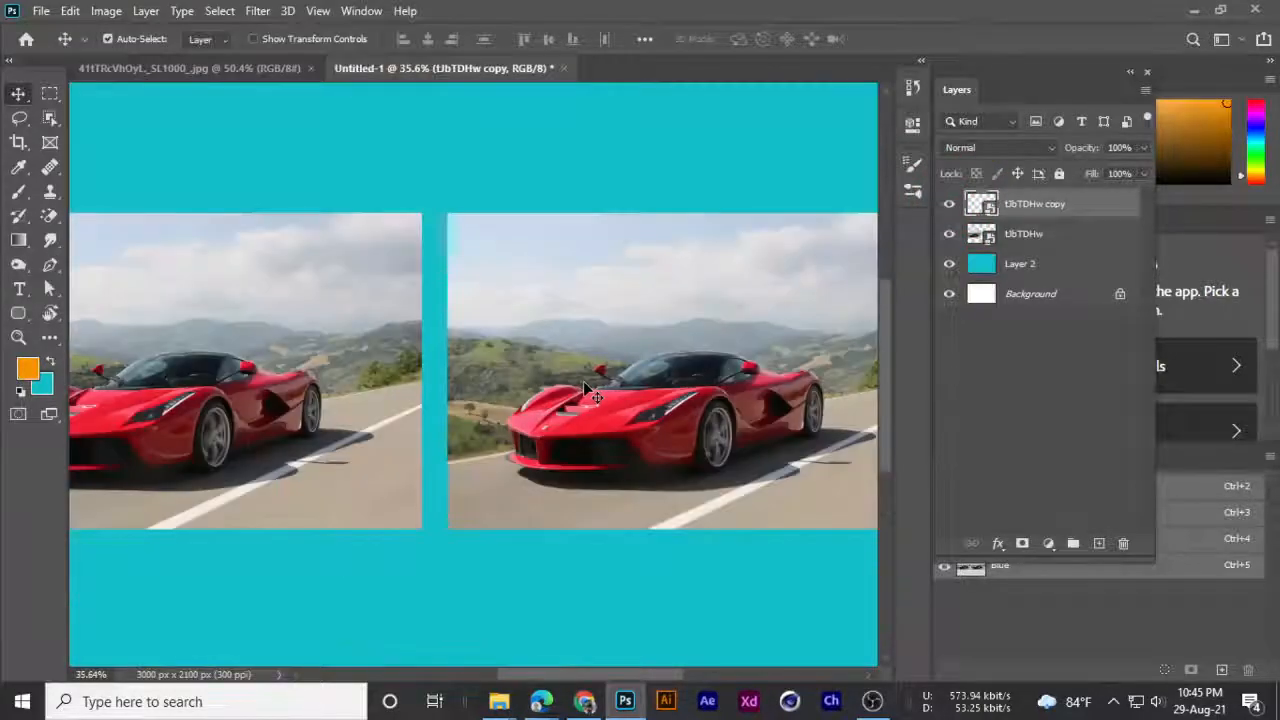
scroll(583, 386, "up", 4)
left_click_drag(701, 340, 487, 327)
scroll(466, 279, "down", 2)
scroll(464, 336, "up", 1)
scroll(464, 336, "down", 1)
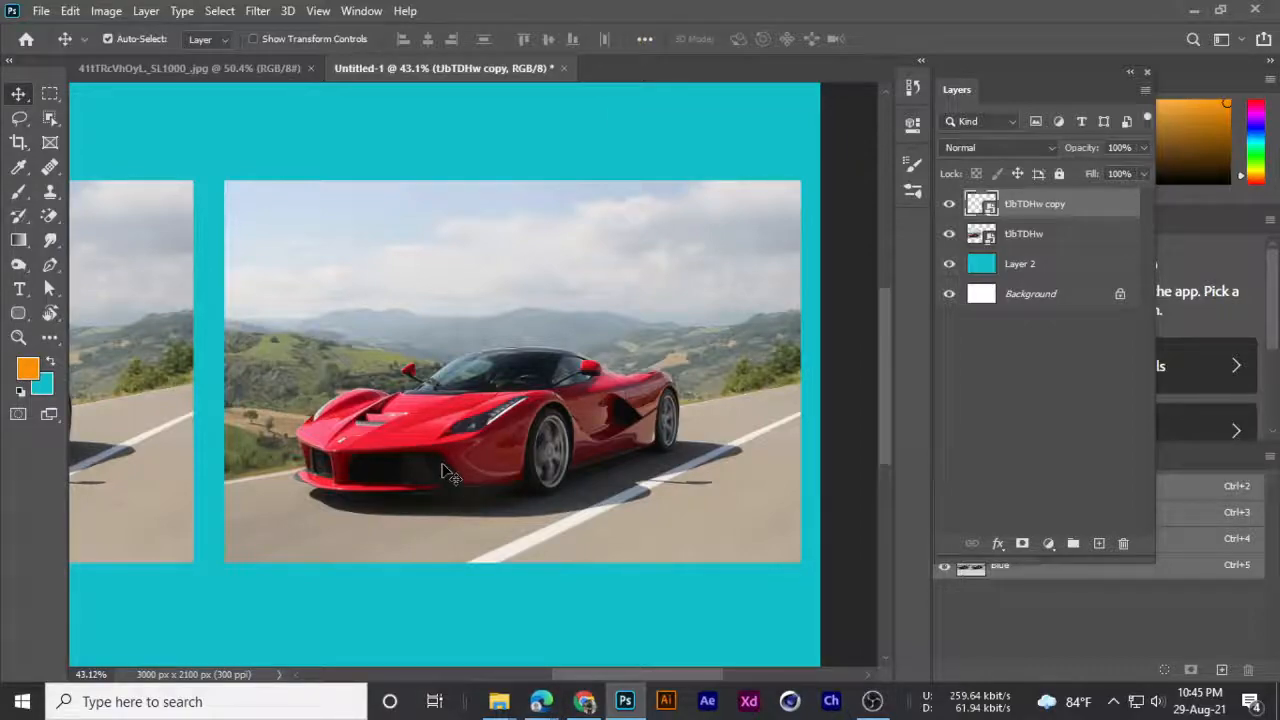
- Outline the duplicate red car freehand with the Lasso Tool, and clear that selection
left_click(50, 118)
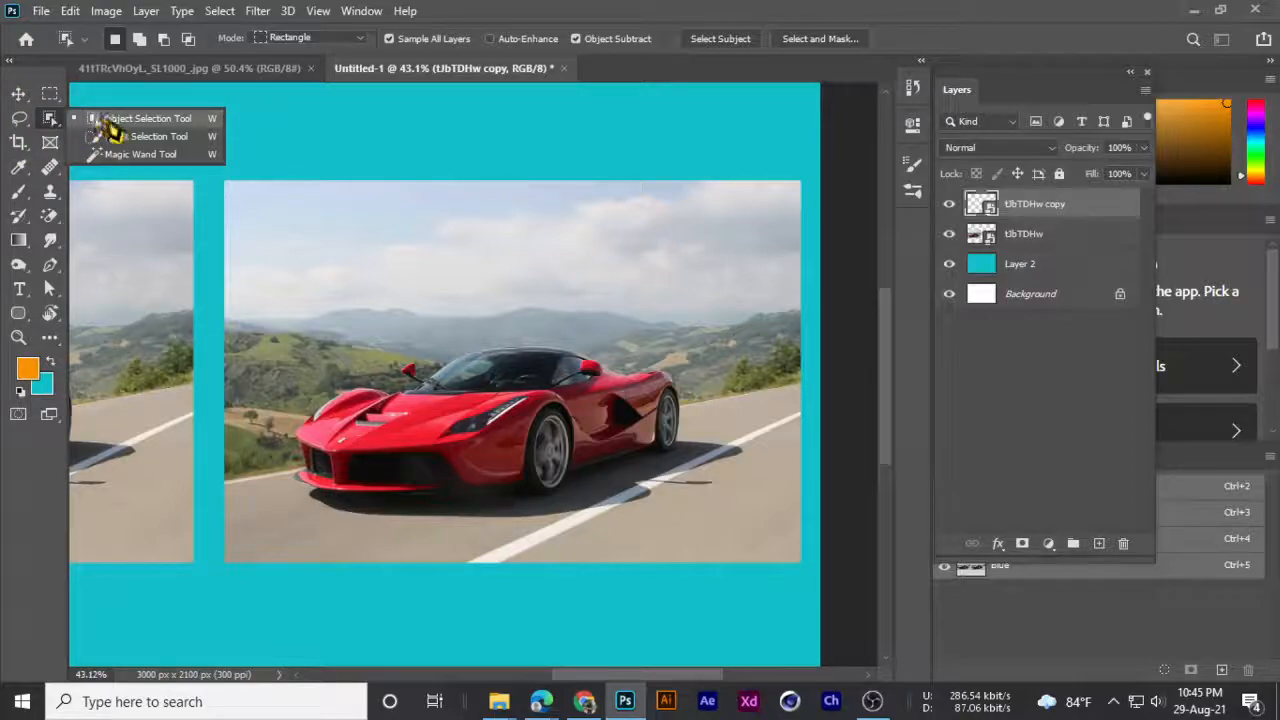
left_click(108, 124)
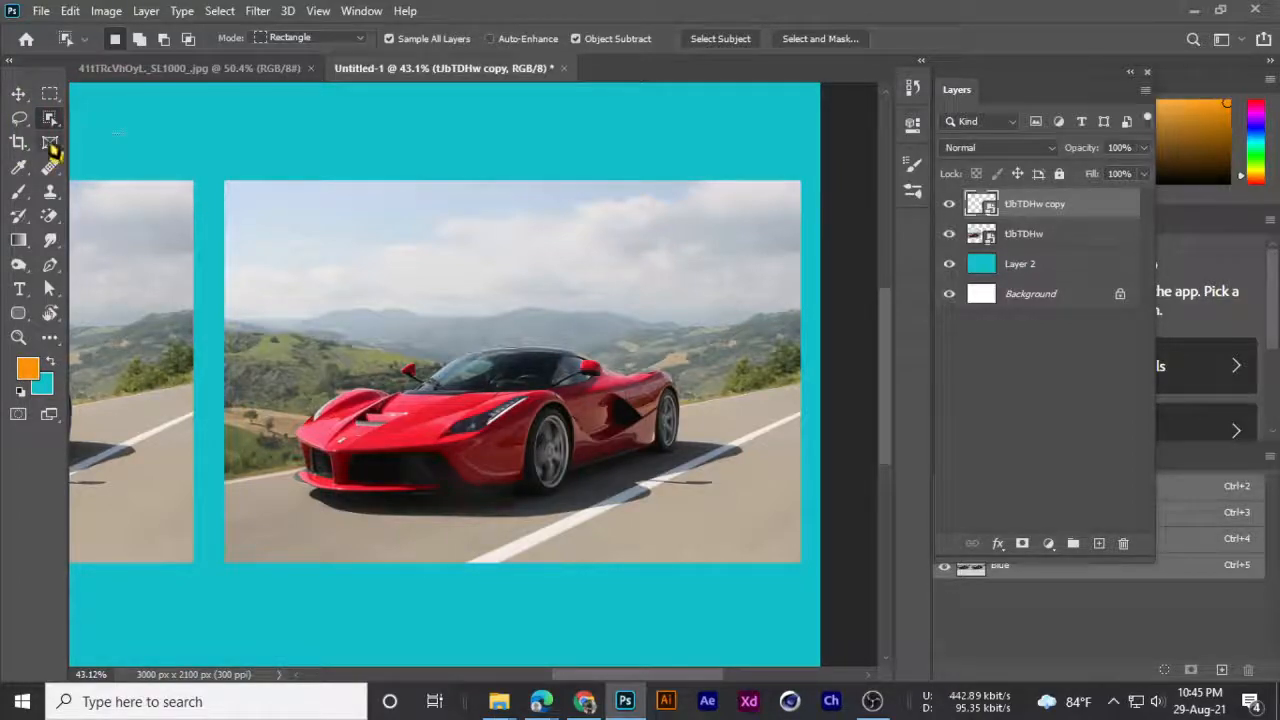
left_click(50, 120)
left_click(19, 118)
left_click(81, 122)
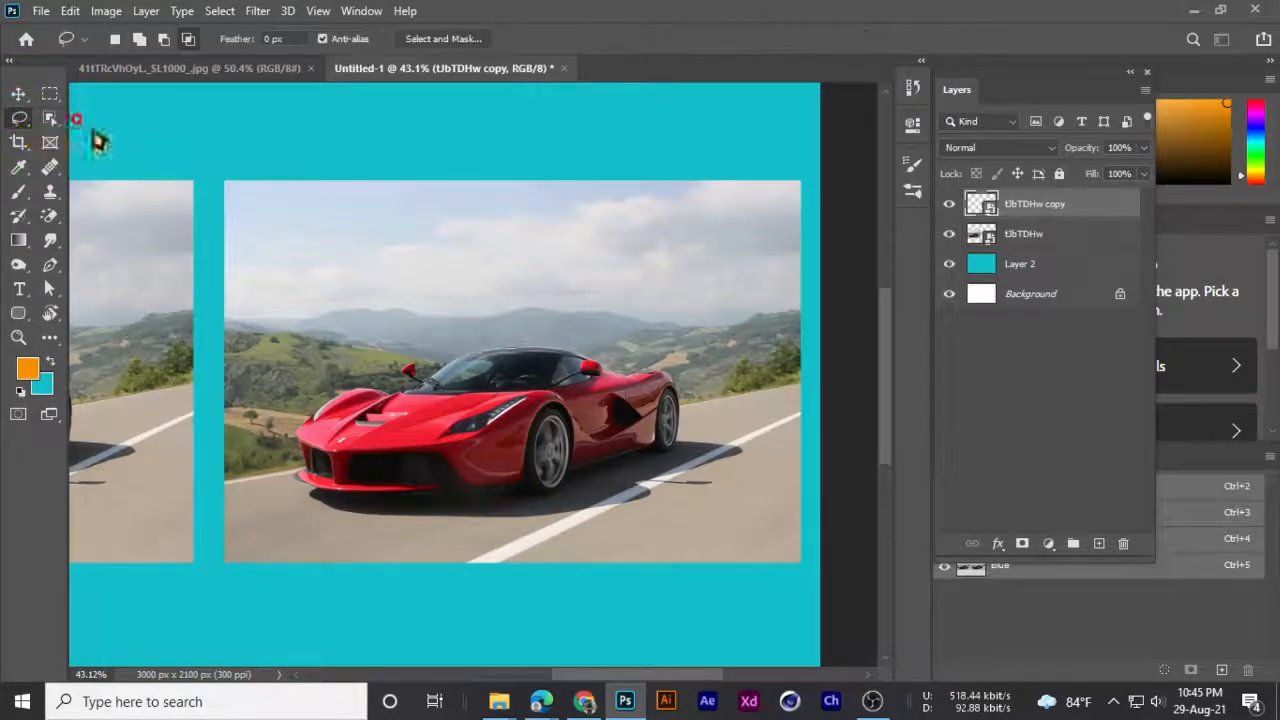
left_click_drag(557, 494, 462, 499)
mouse_move(304, 492)
left_mouse_down()
mouse_move(292, 449)
mouse_move(335, 404)
mouse_move(404, 404)
mouse_move(598, 343)
left_mouse_up()
mouse_move(672, 385)
left_mouse_down()
mouse_move(689, 433)
mouse_move(537, 491)
left_mouse_up()
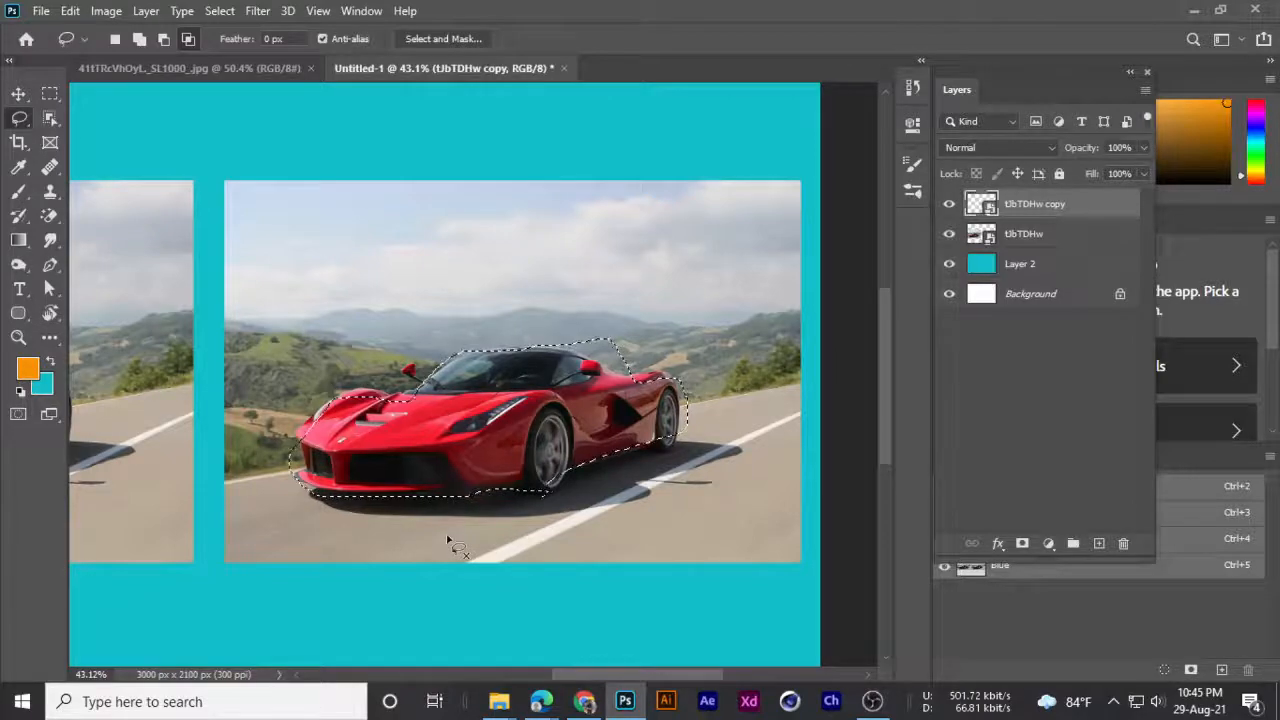
key("ctrl+d")
- Select the duplicate red car with the Object Selection Tool in Rectangle mode by framing the whole car
left_click(48, 122)
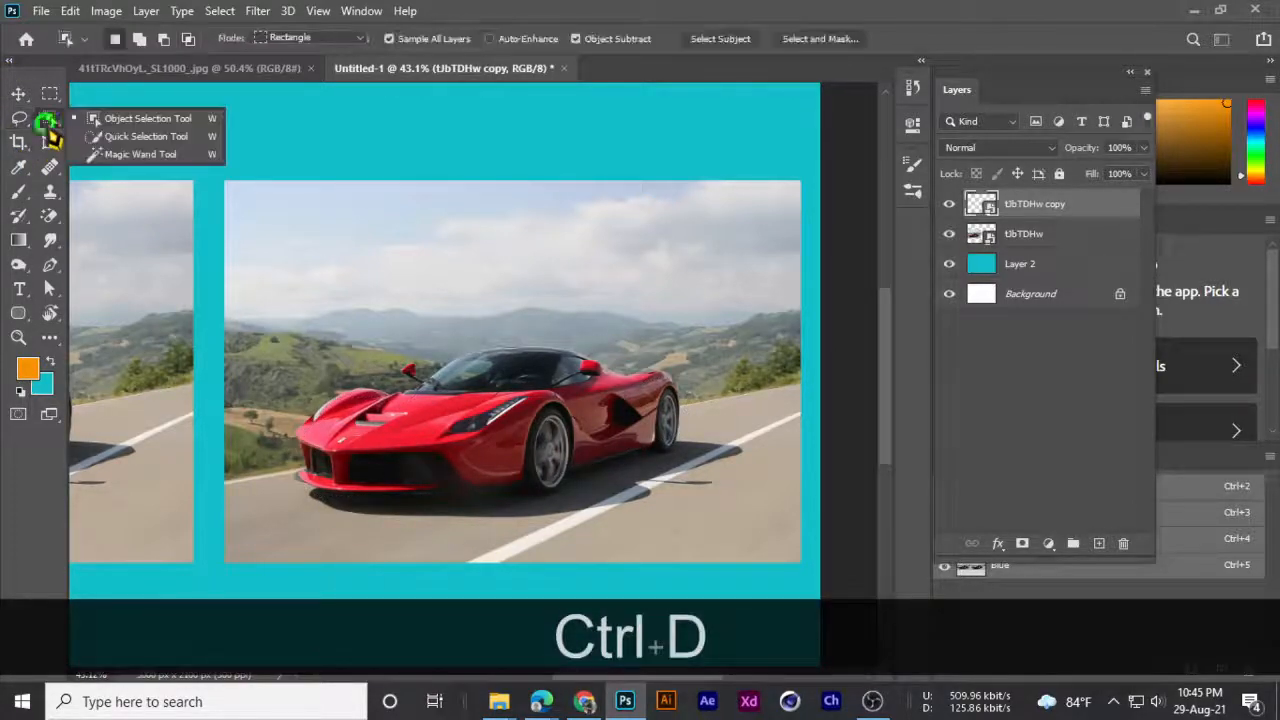
left_click(106, 119)
left_click(320, 42)
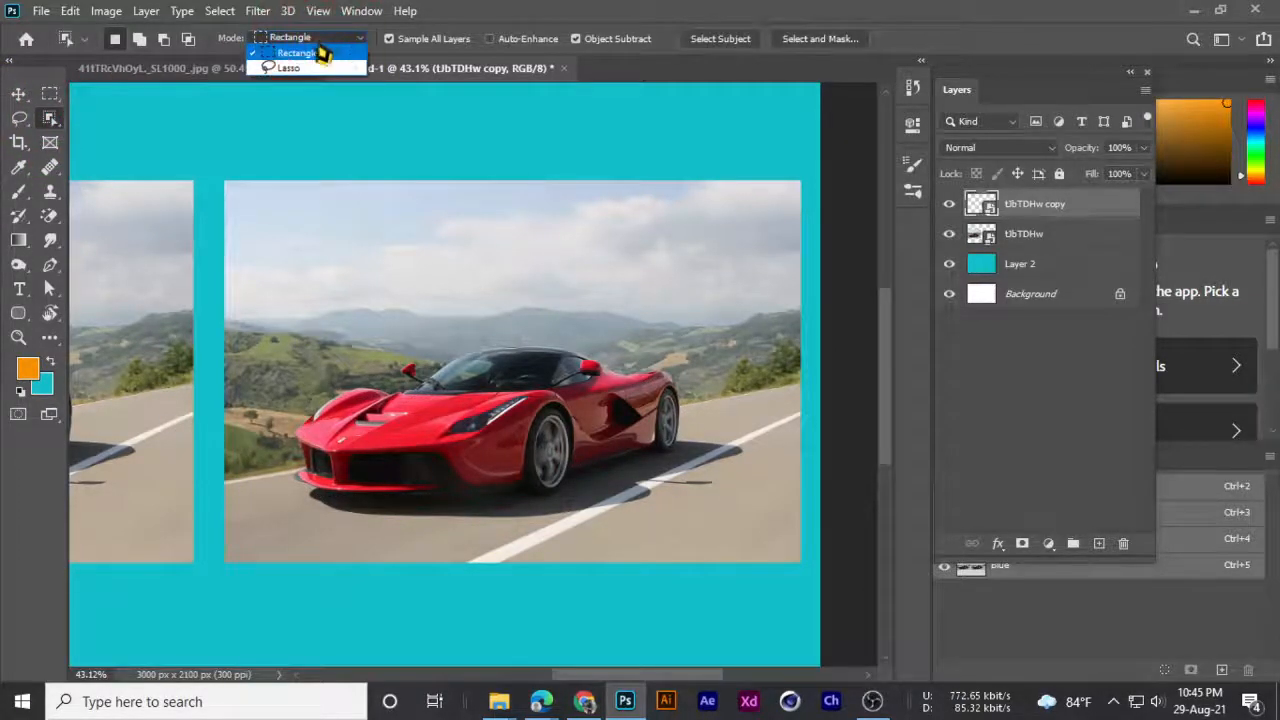
left_click(270, 52)
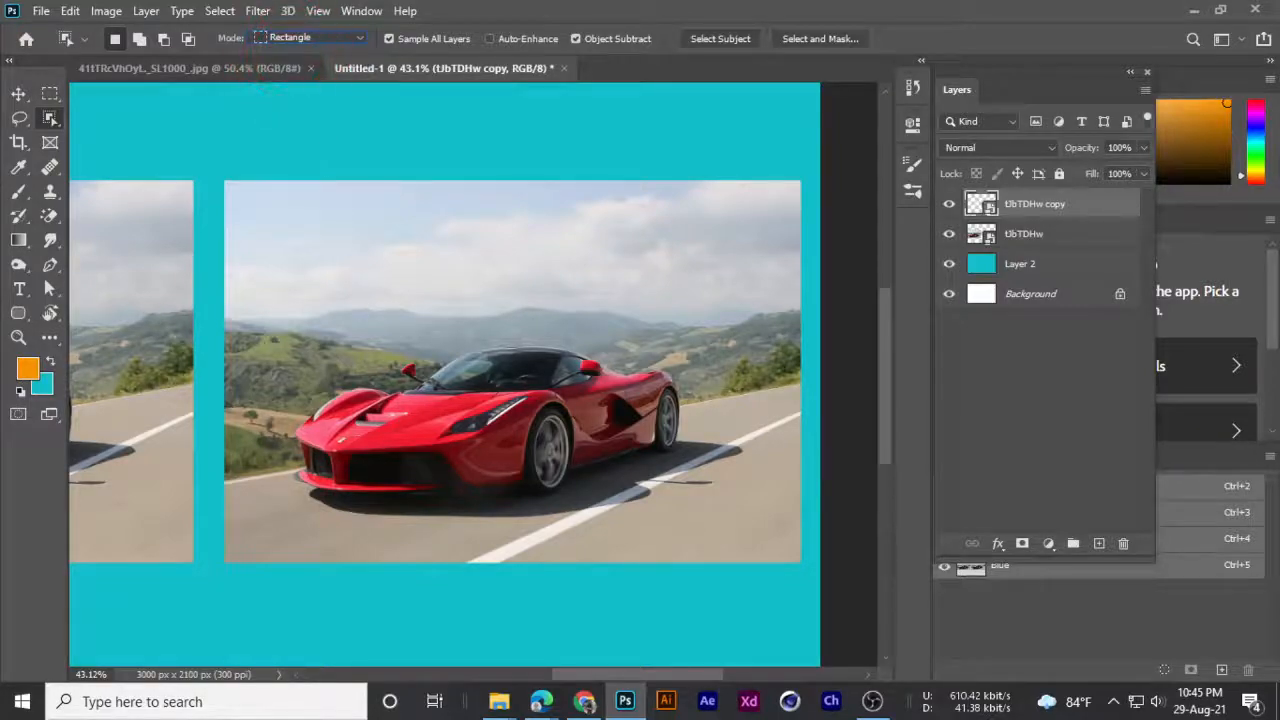
left_click_drag(275, 311, 710, 516)
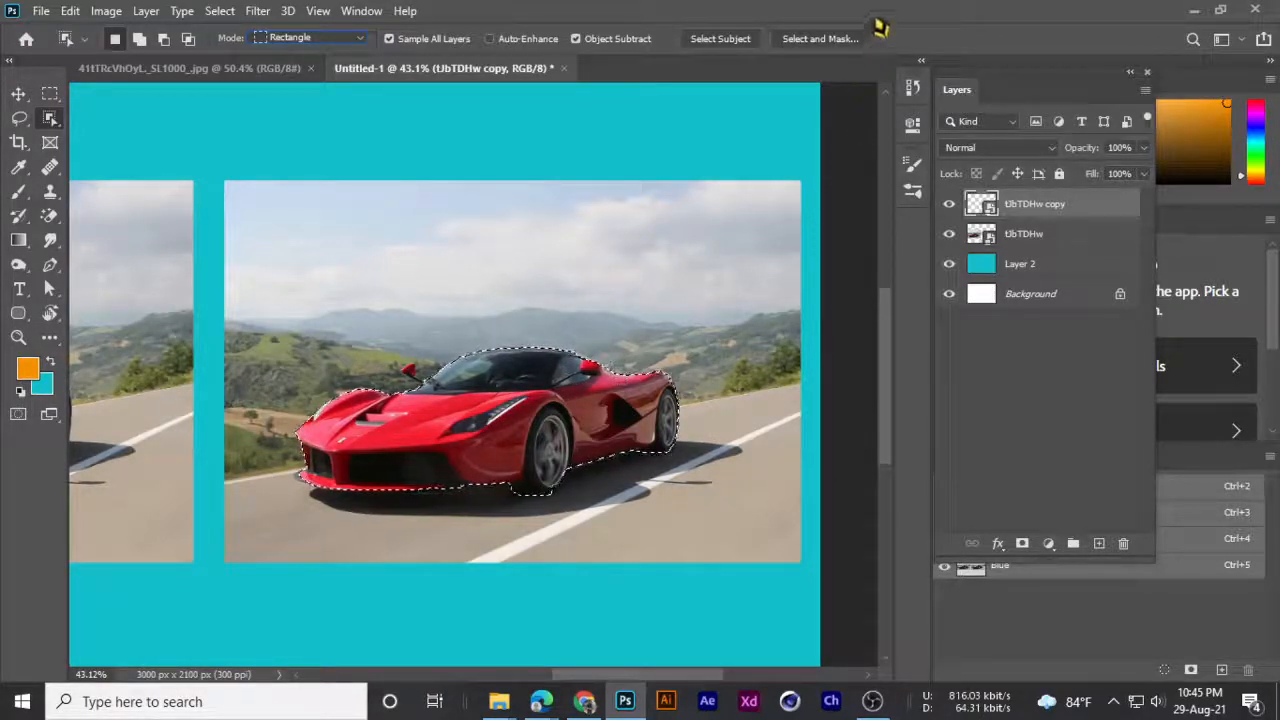
key("Return")
- Examine the selection edge around the car's side mirror, front bumper and front wheel up close
scroll(407, 490, "up", 5)
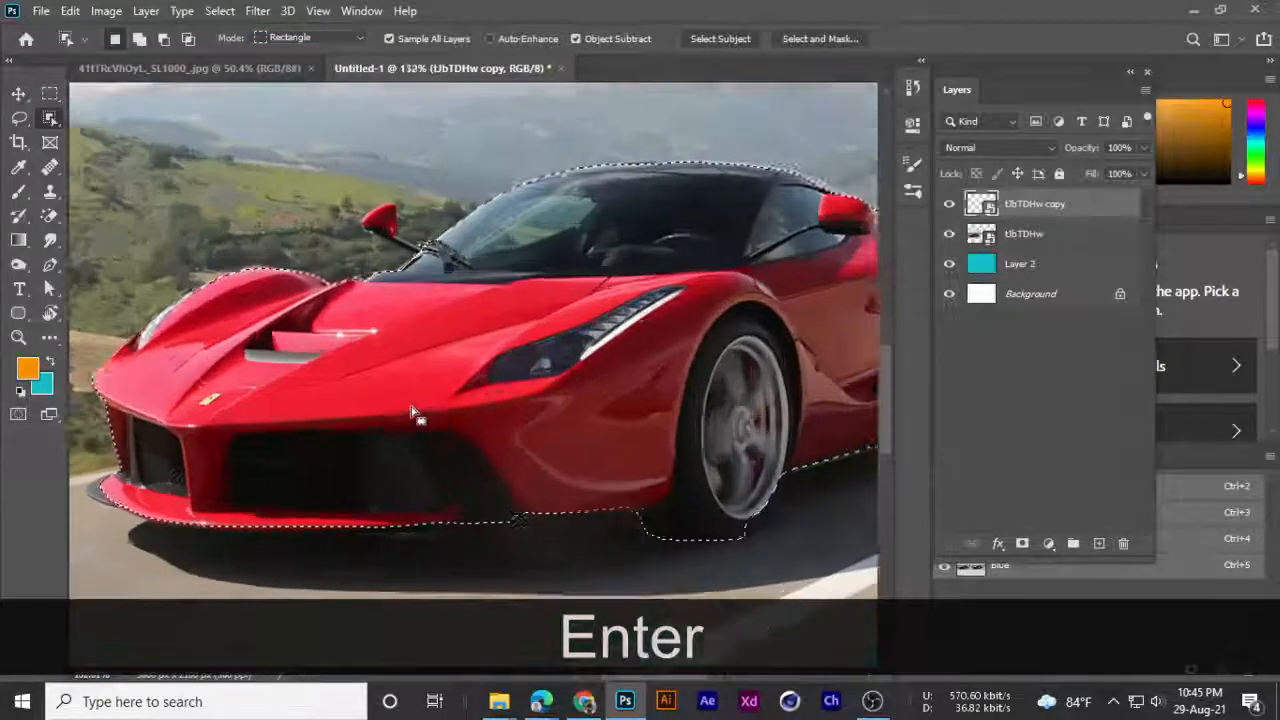
scroll(413, 413, "up", 2)
scroll(335, 160, "up", 3)
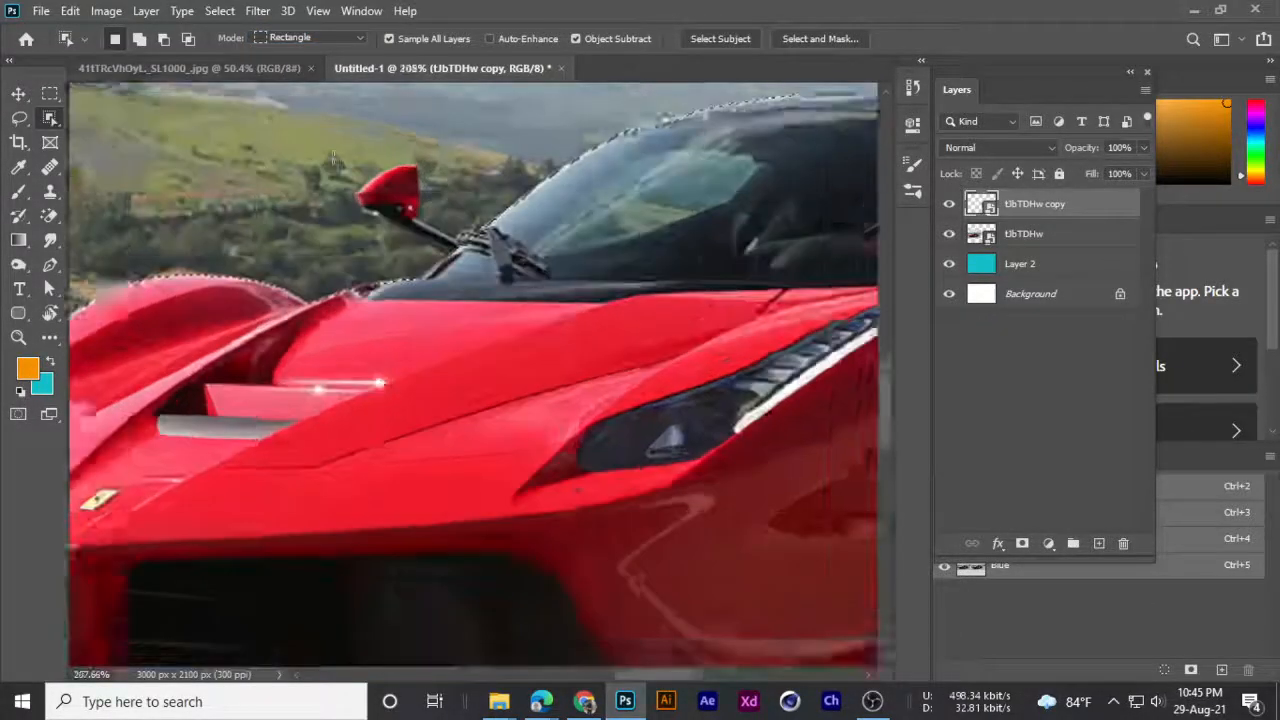
scroll(335, 160, "up", 2)
scroll(437, 240, "down", 2)
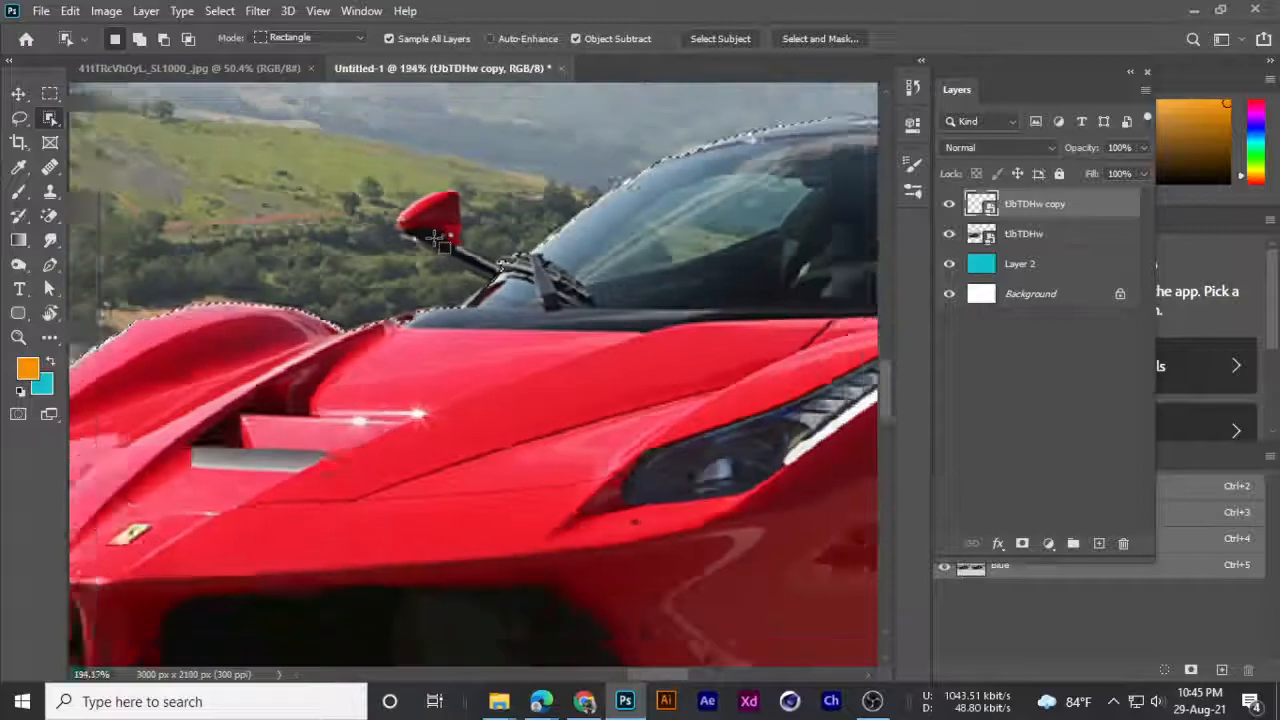
scroll(437, 240, "down", 5)
scroll(520, 320, "up", 1)
scroll(560, 350, "down", 2)
scroll(580, 365, "up", 4)
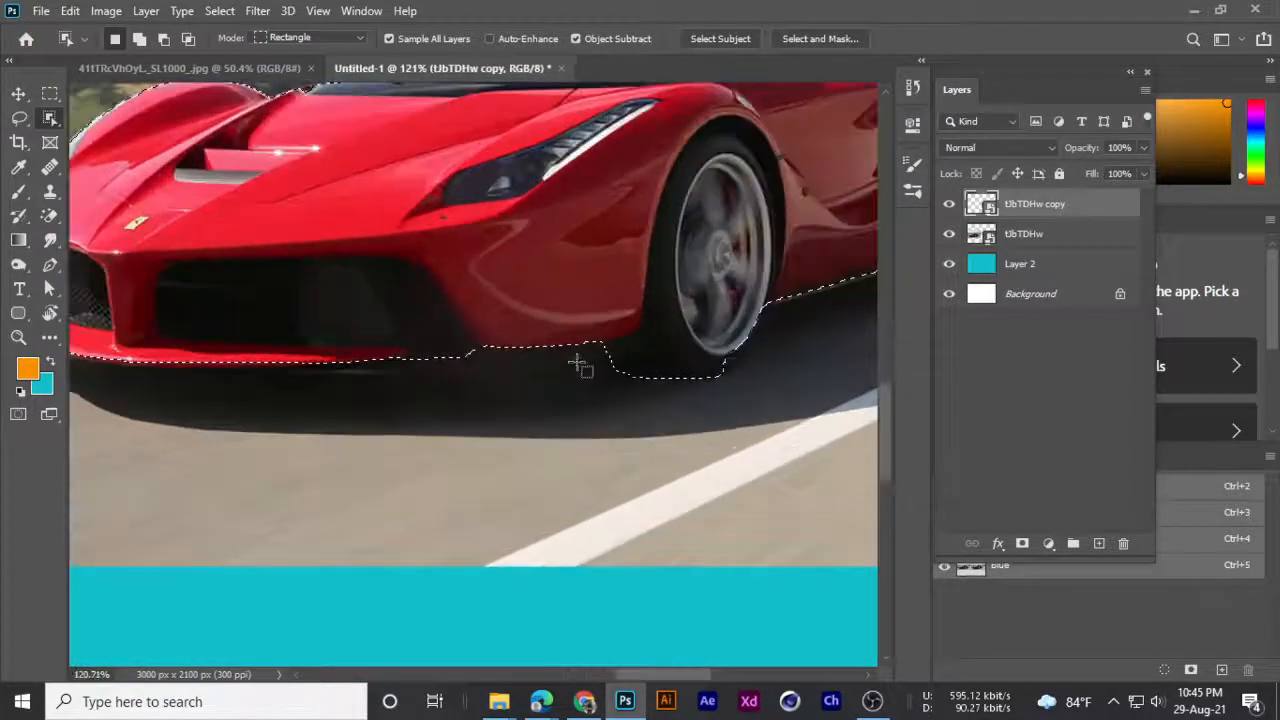
scroll(580, 365, "up", 3)
scroll(503, 349, "down", 1)
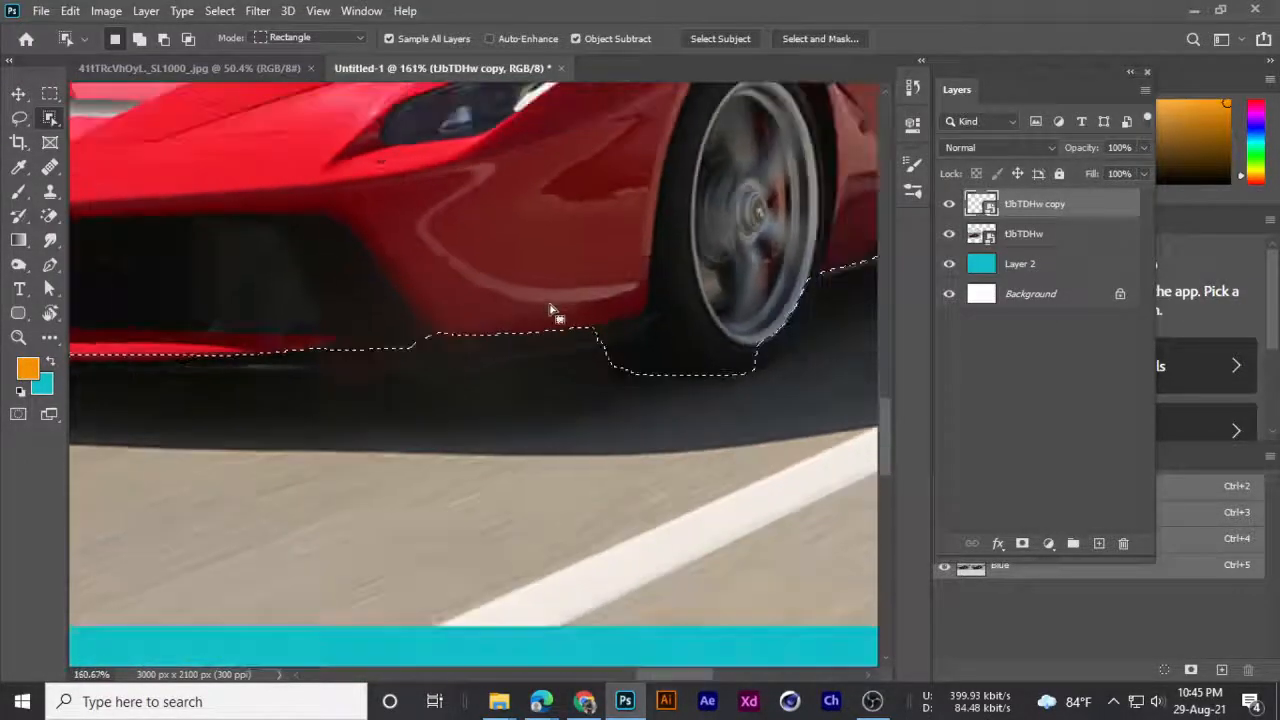
scroll(550, 312, "down", 4)
scroll(648, 374, "up", 3)
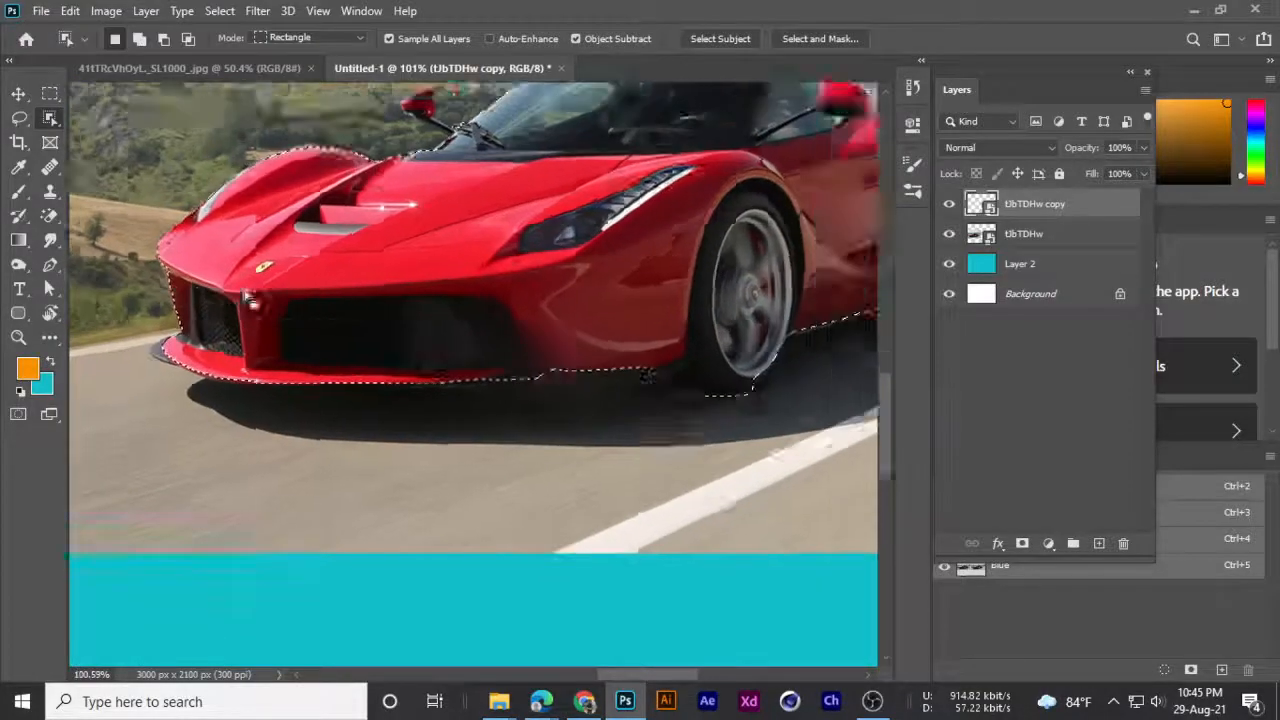
scroll(648, 374, "down", 4)
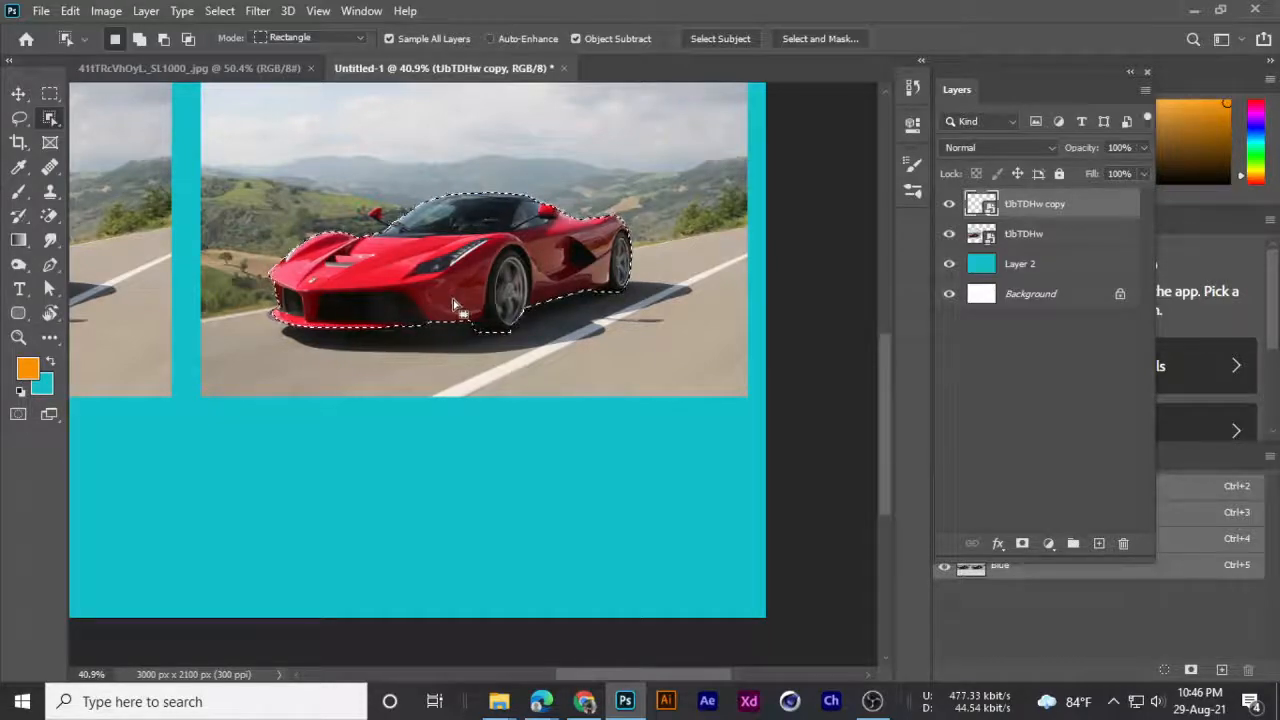
- Switch to the Quick Selection Tool and clear the current car selection
right_click(50, 124)
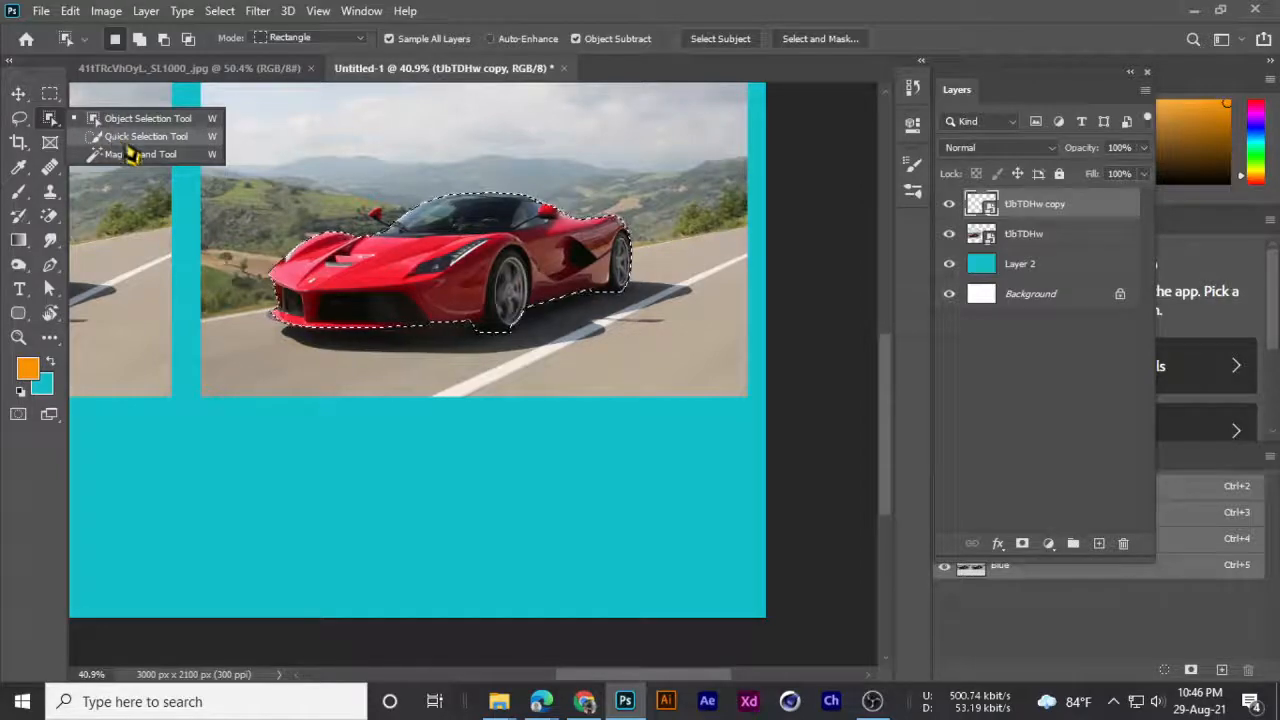
left_click(110, 118)
right_click(55, 130)
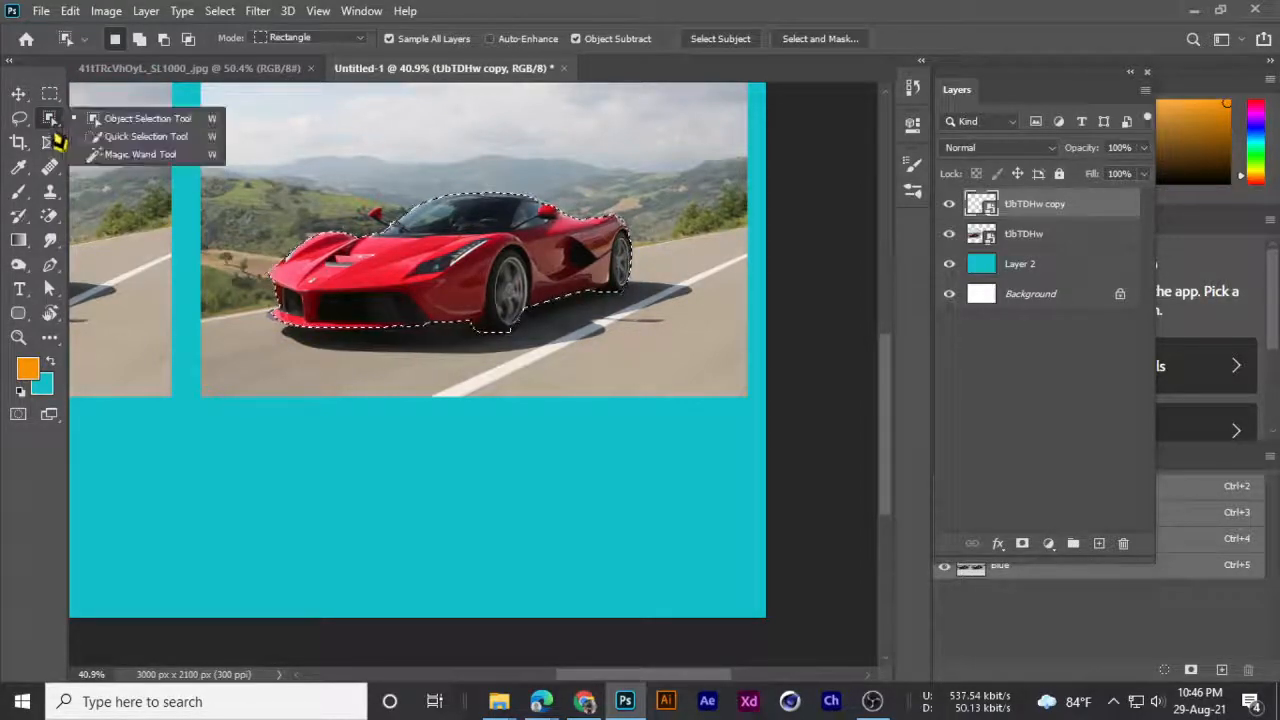
left_click(125, 136)
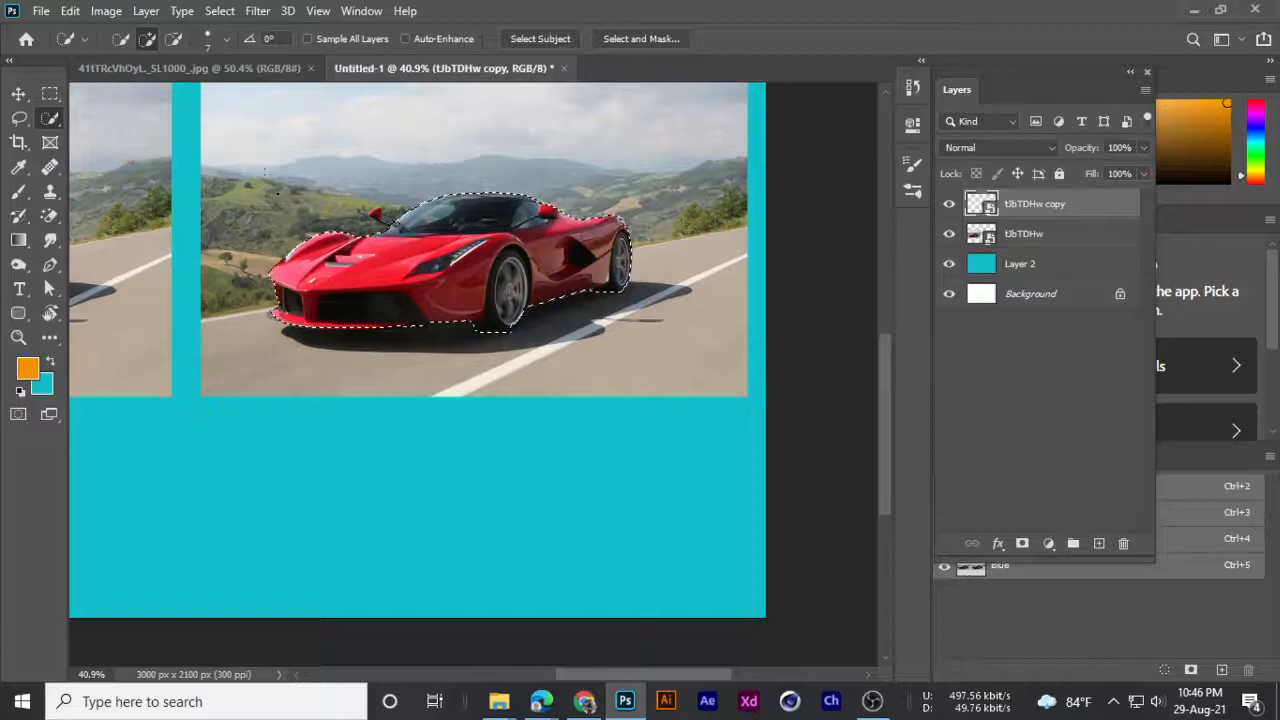
key("ctrl+d")
right_click(49, 121)
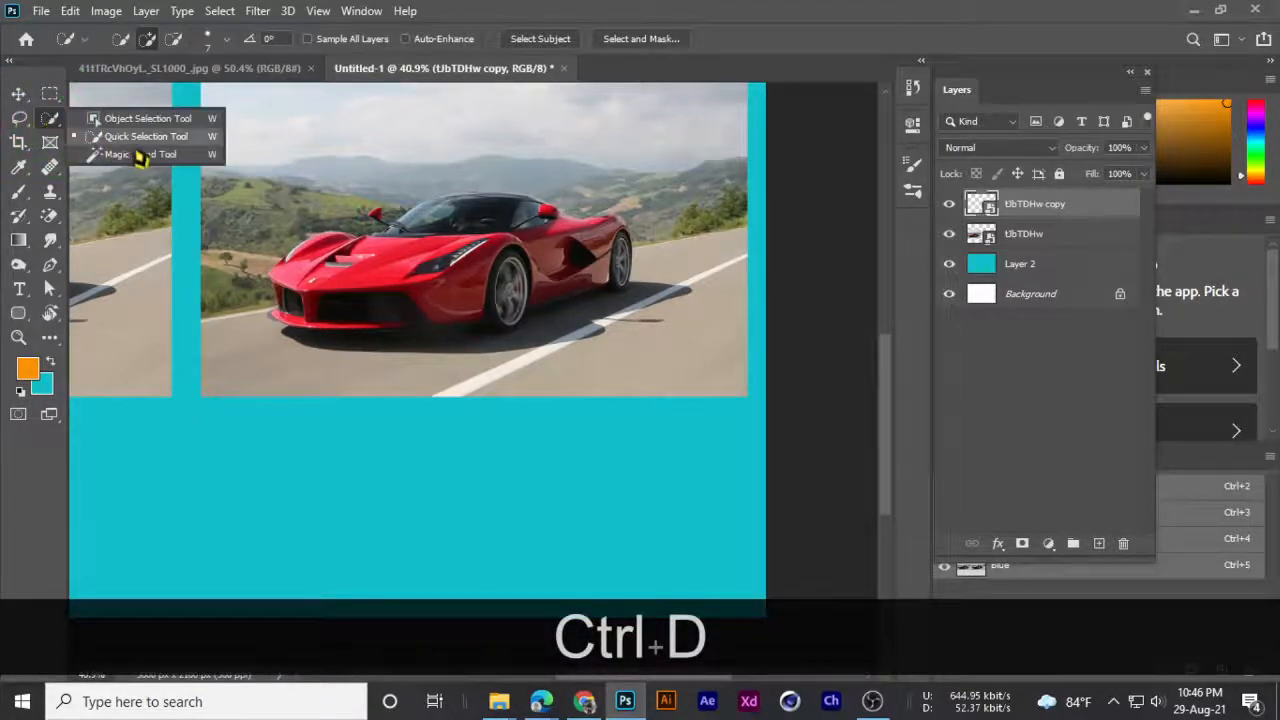
left_click(134, 139)
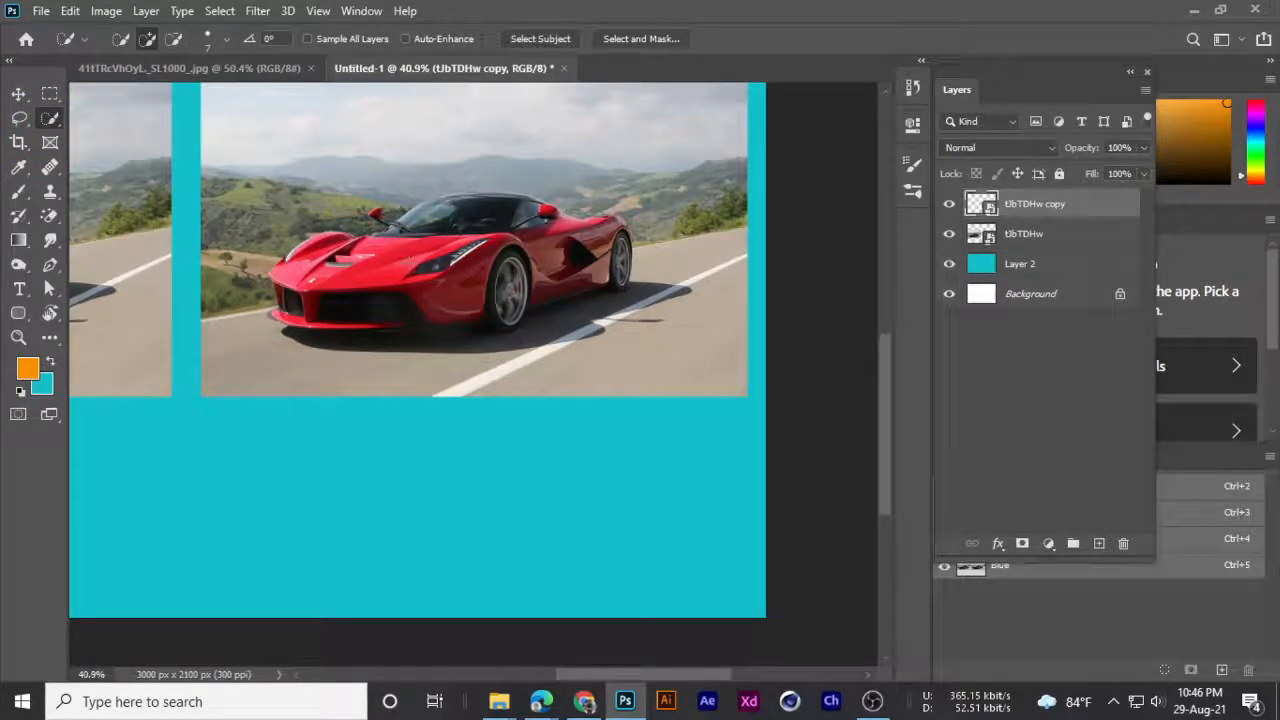
scroll(362, 222, "up", 2)
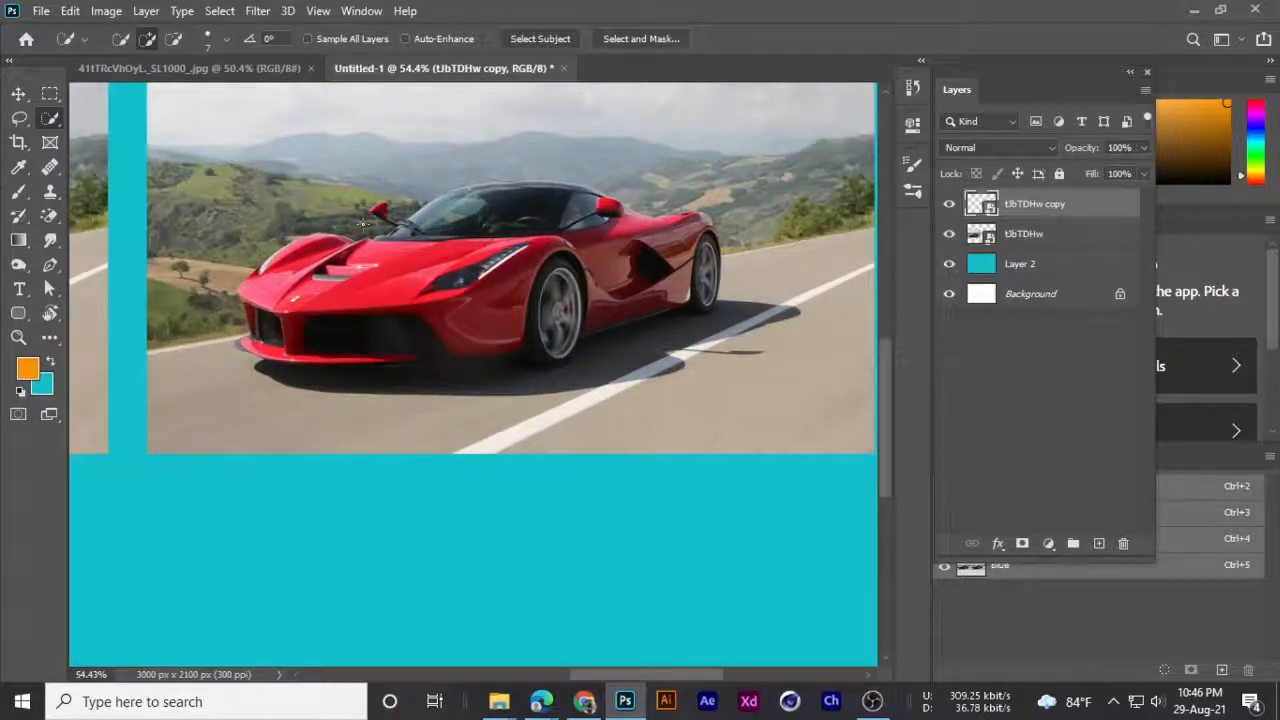
right_click(58, 128)
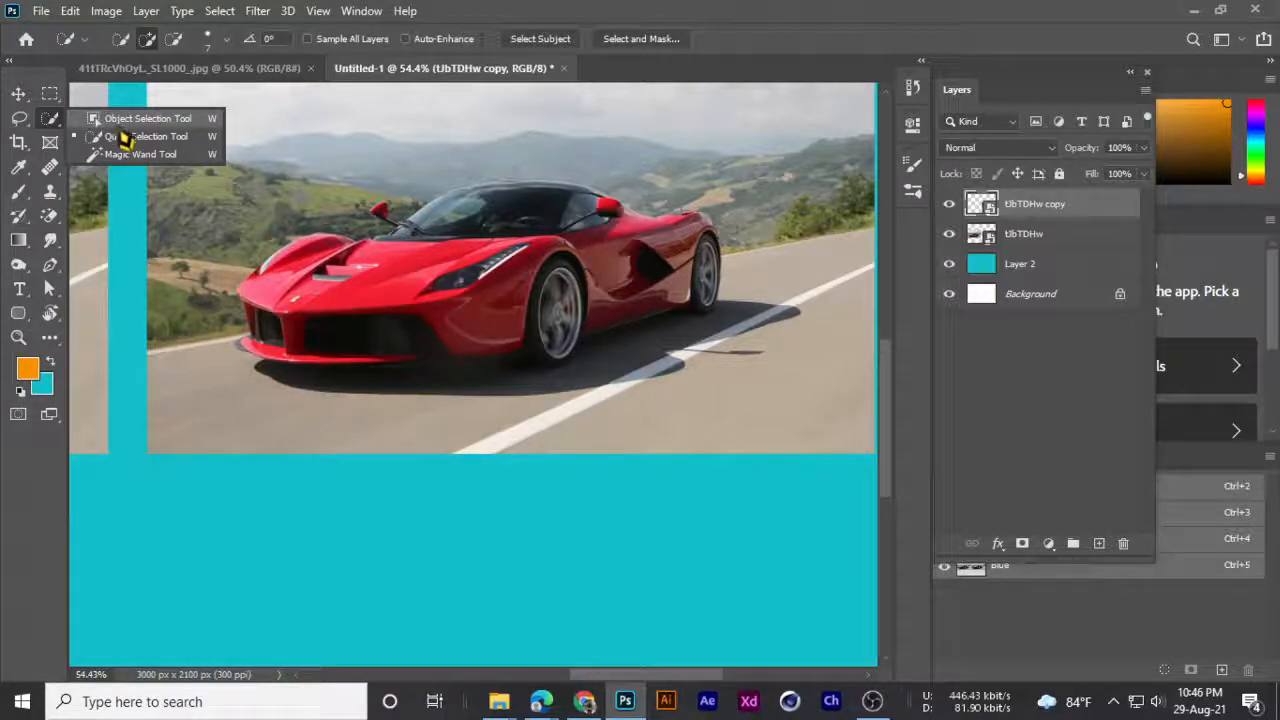
left_click(128, 137)
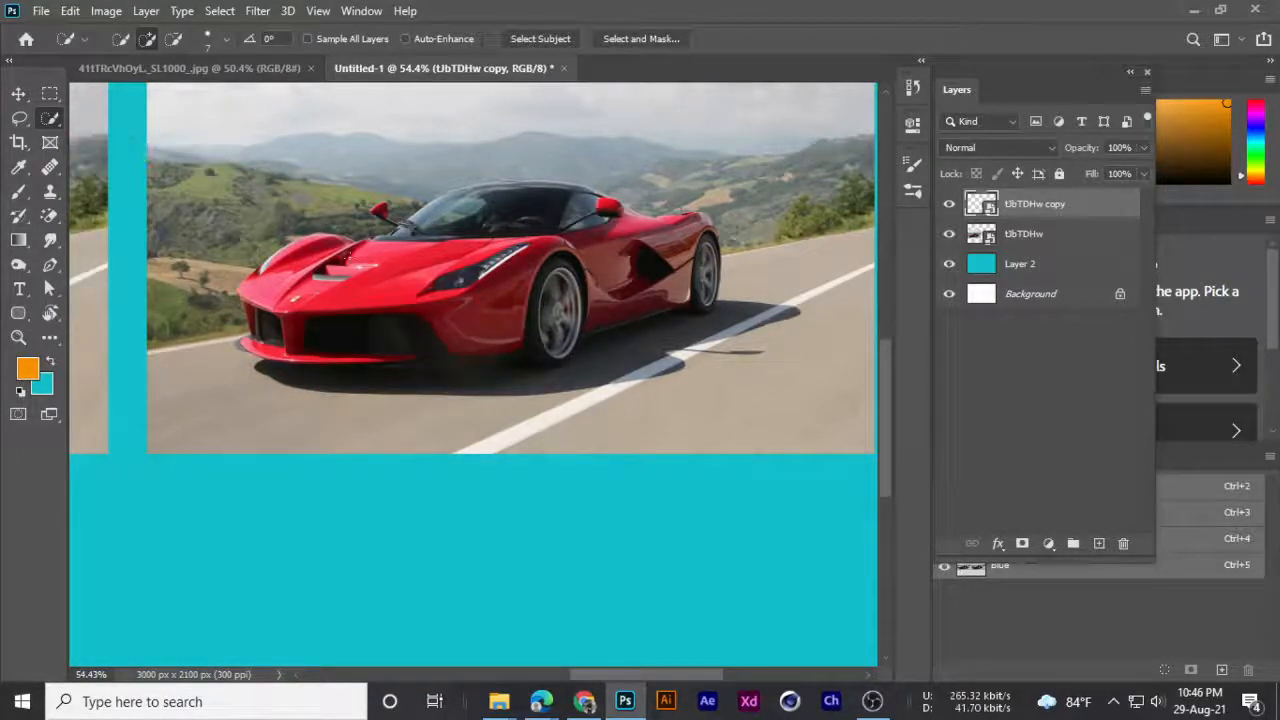
- Set the Quick Selection brush size to 50
key("bracketright")
key("bracketright")
key("bracketright")
key("bracketright")
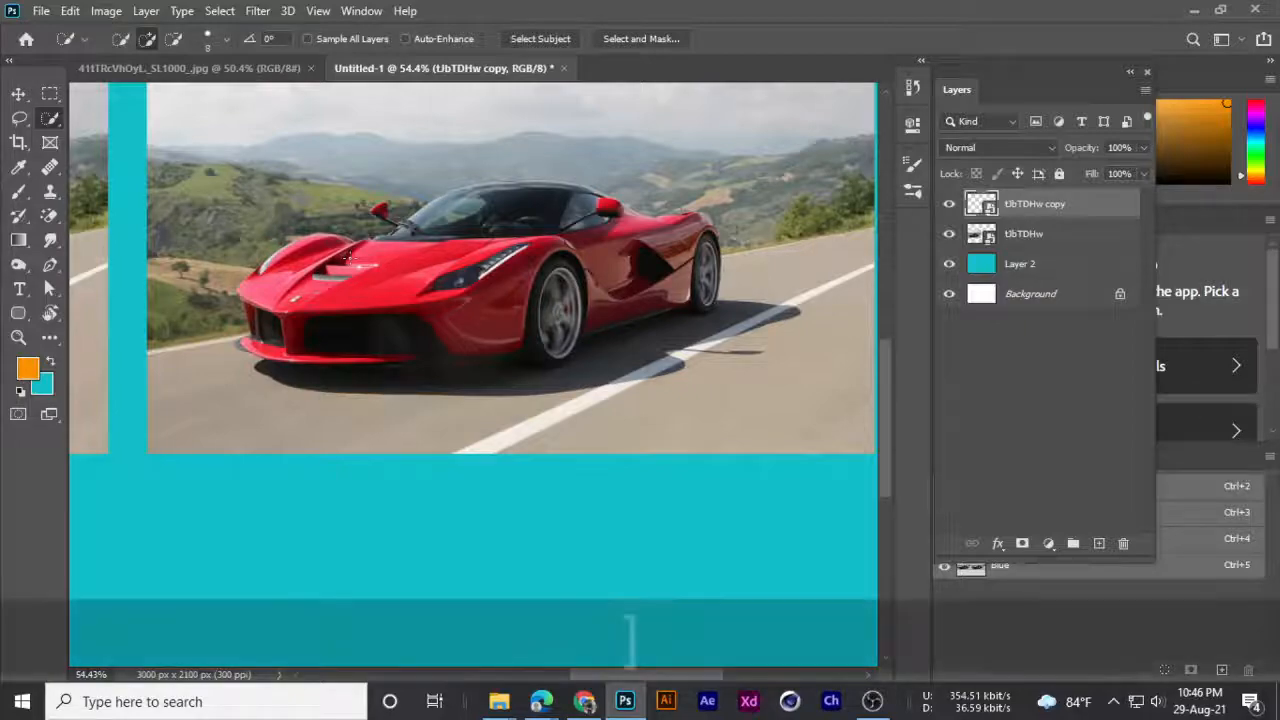
key("bracketright")
key("bracketleft")
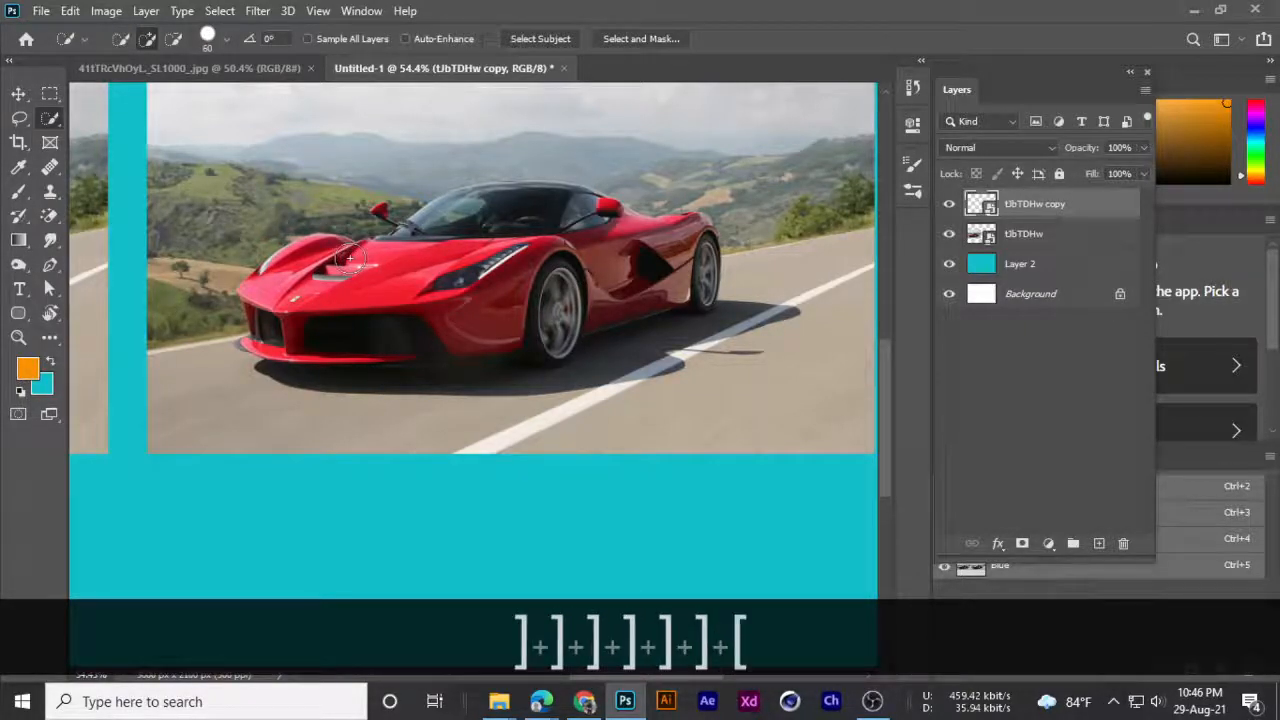
key("bracketleft")
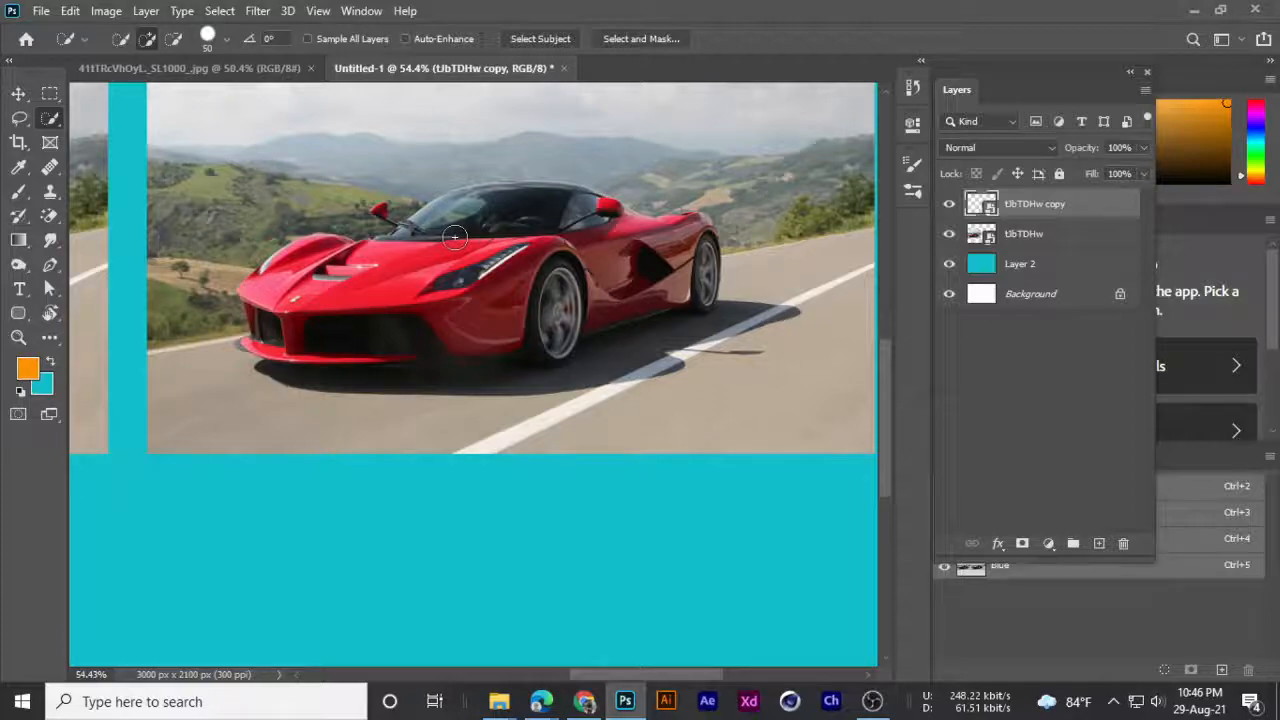
- Enlarge and shrink the Quick Selection brush repeatedly, ending at size 200
key("Caps_Lock")
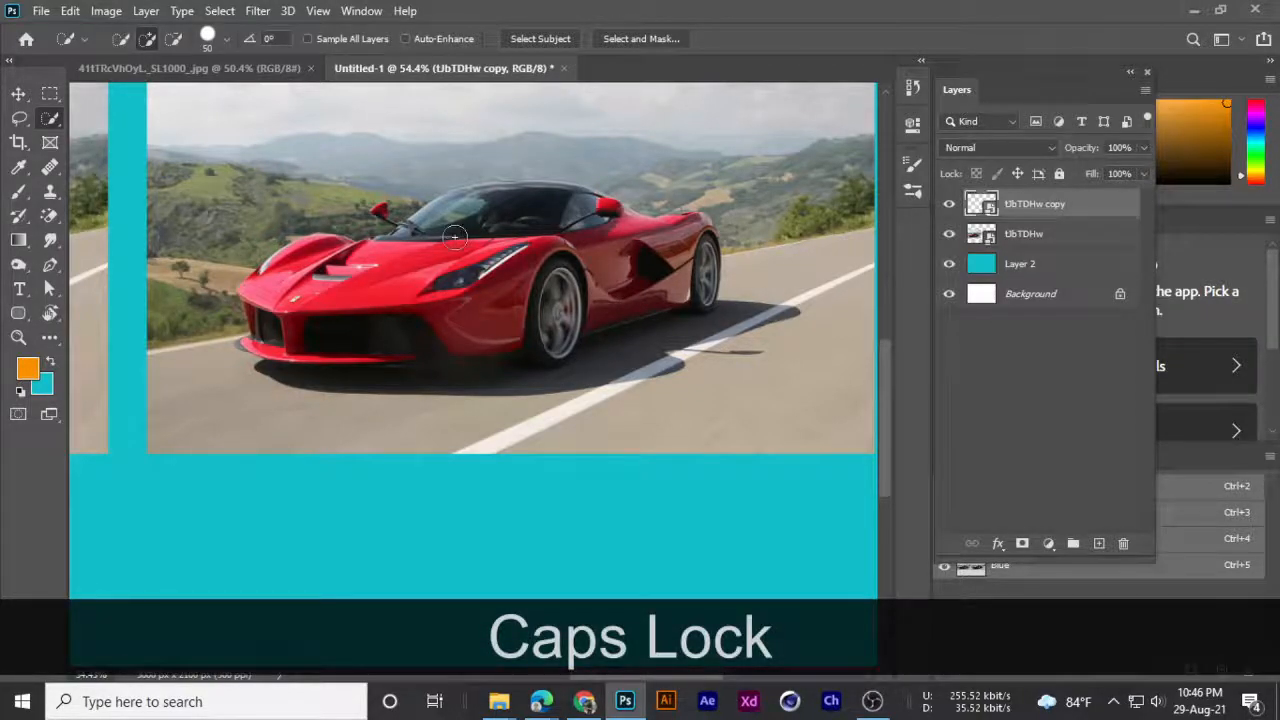
key("bracketright")
key("bracketright")
key("bracketright")
key("bracketright")
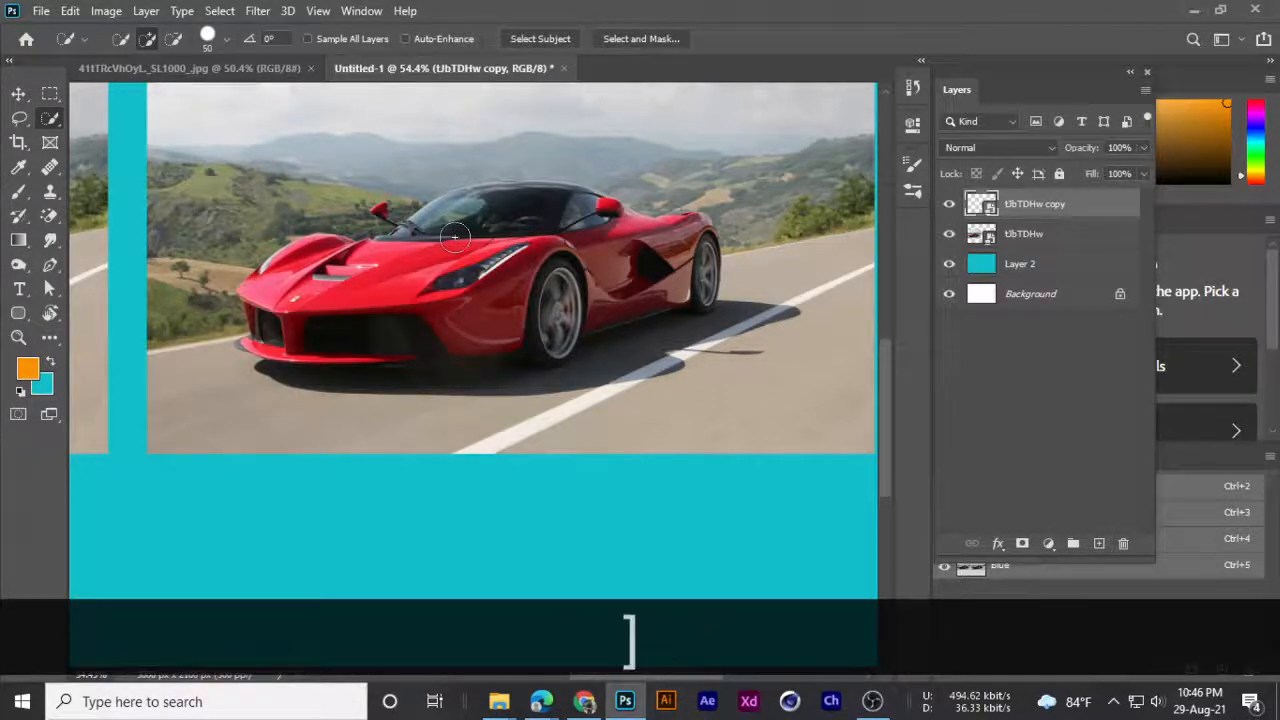
key("bracketleft")
key("bracketleft")
key("bracketright")
key("bracketright")
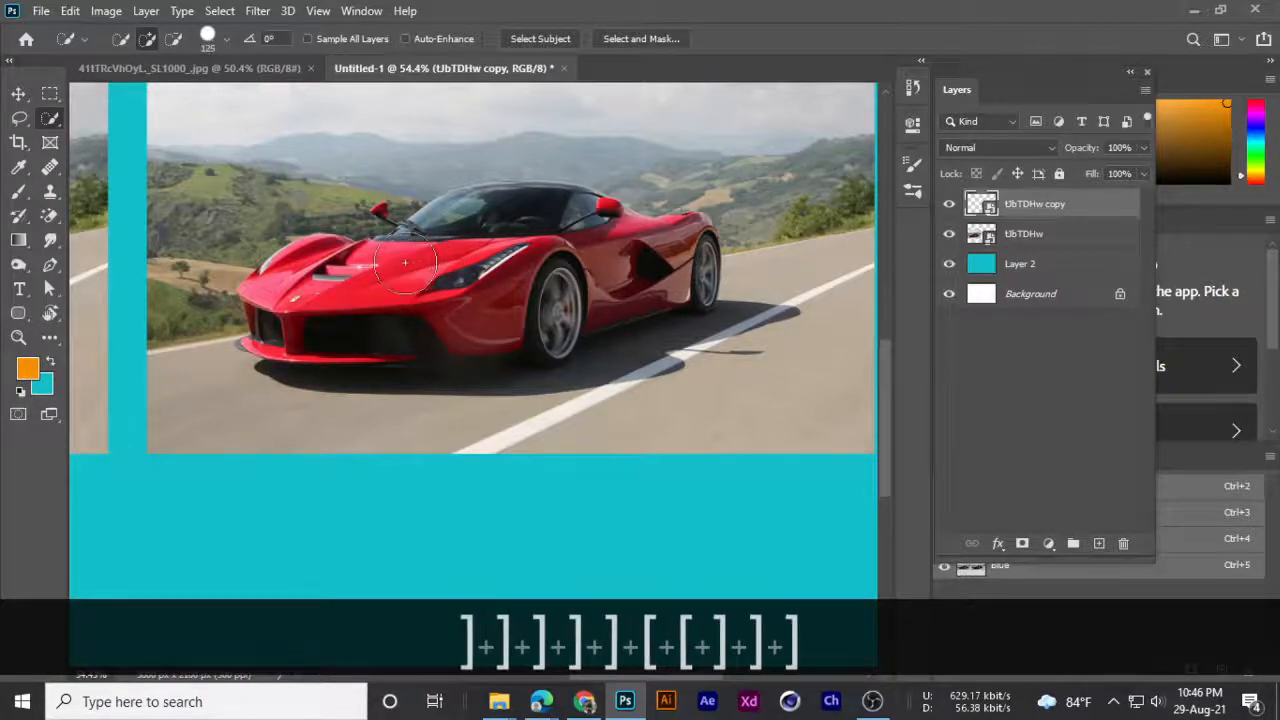
key("bracketleft")
key("bracketleft")
key("bracketright")
key("bracketright")
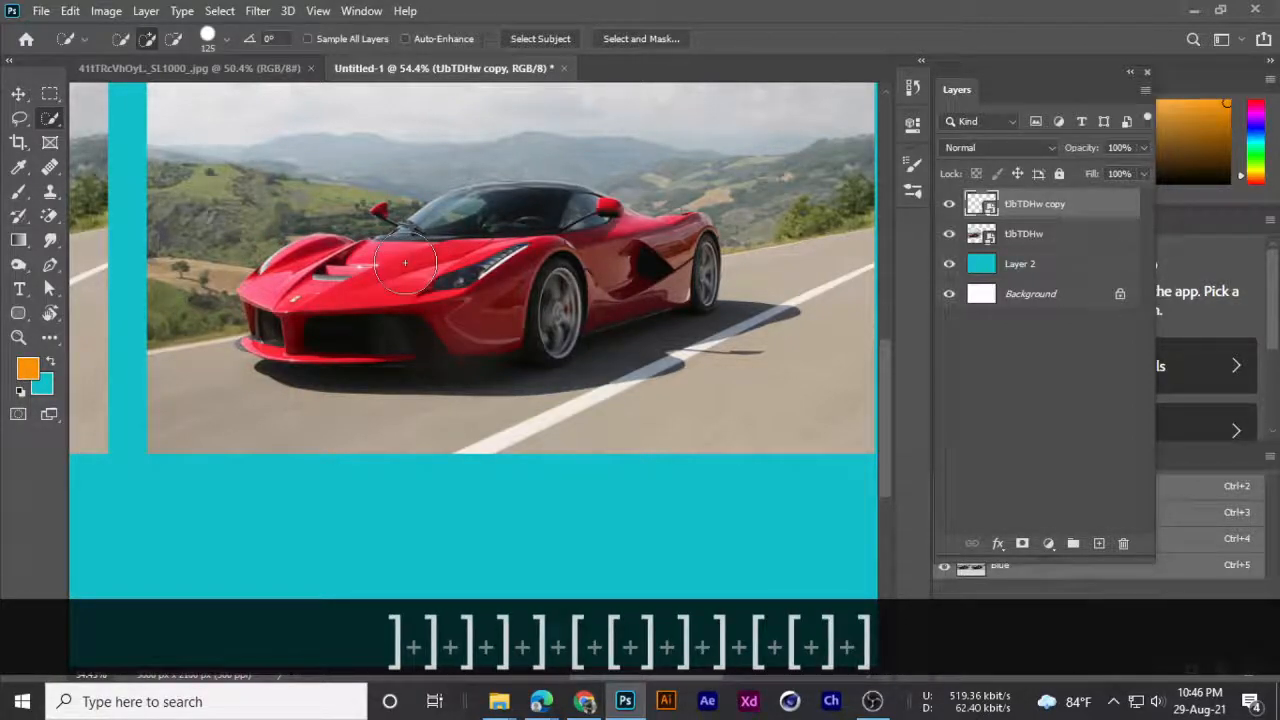
key("bracketleft")
key("bracketleft")
key("bracketleft")
key("bracketright")
key("bracketright")
key("bracketright")
key("bracketright")
key("bracketright")
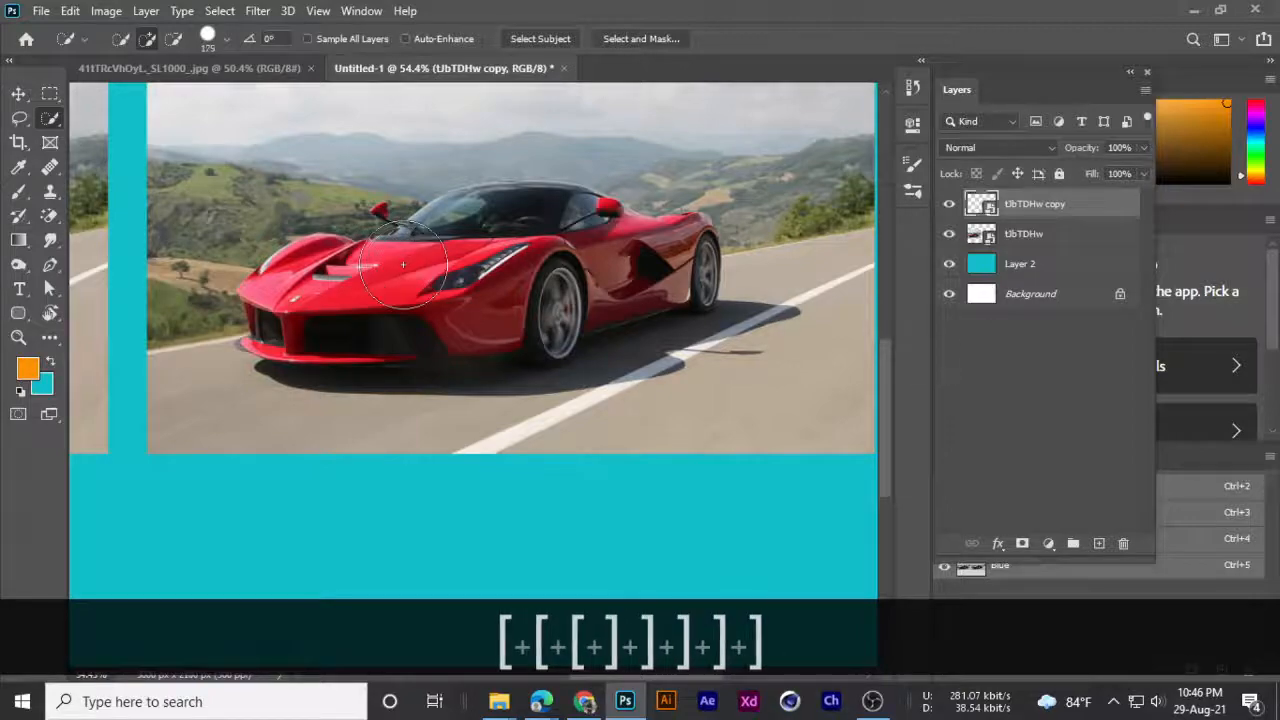
key("bracketleft")
key("bracketleft")
key("bracketright")
key("bracketright")
key("bracketleft")
key("bracketleft")
key("bracketright")
key("bracketright")
key("bracketright")
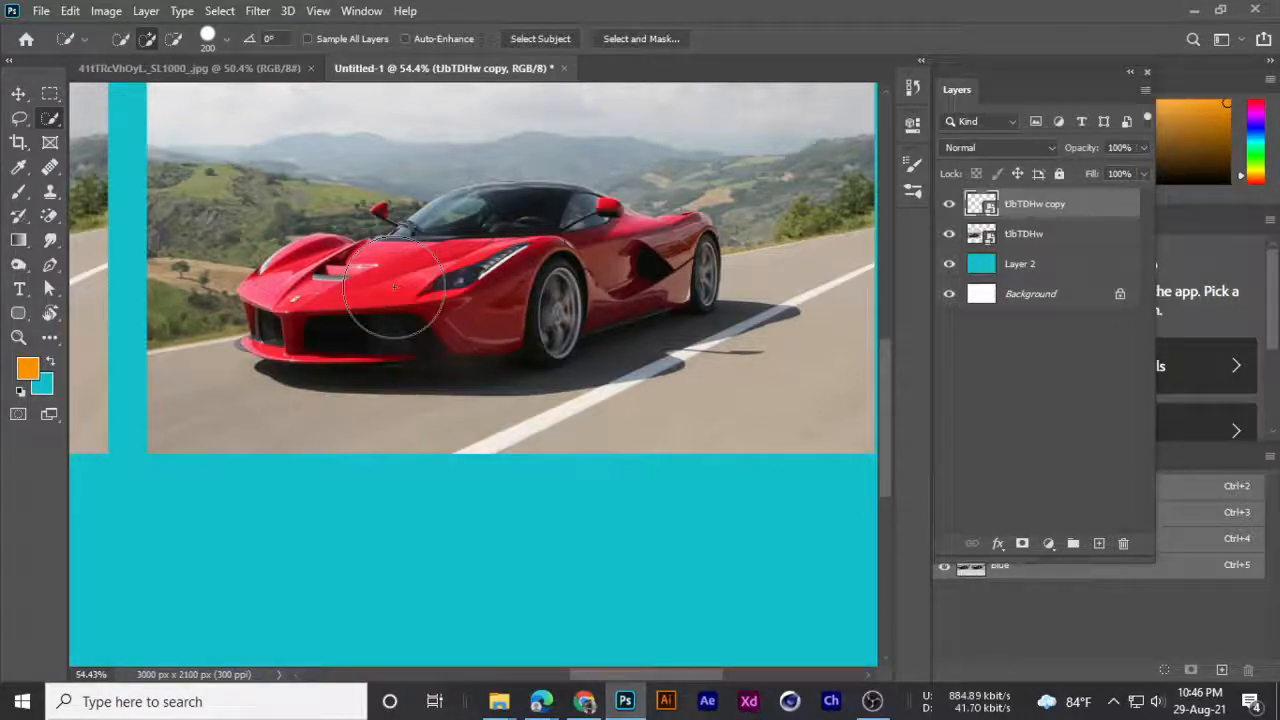
- Shrink and enlarge the Quick Selection brush again, ending at size 125
key("bracketleft")
key("bracketleft")
key("bracketleft")
key("bracketright")
key("bracketright")
key("bracketleft")
key("bracketleft")
key("bracketleft")
key("bracketleft")
scroll(378, 286, "down", 1)
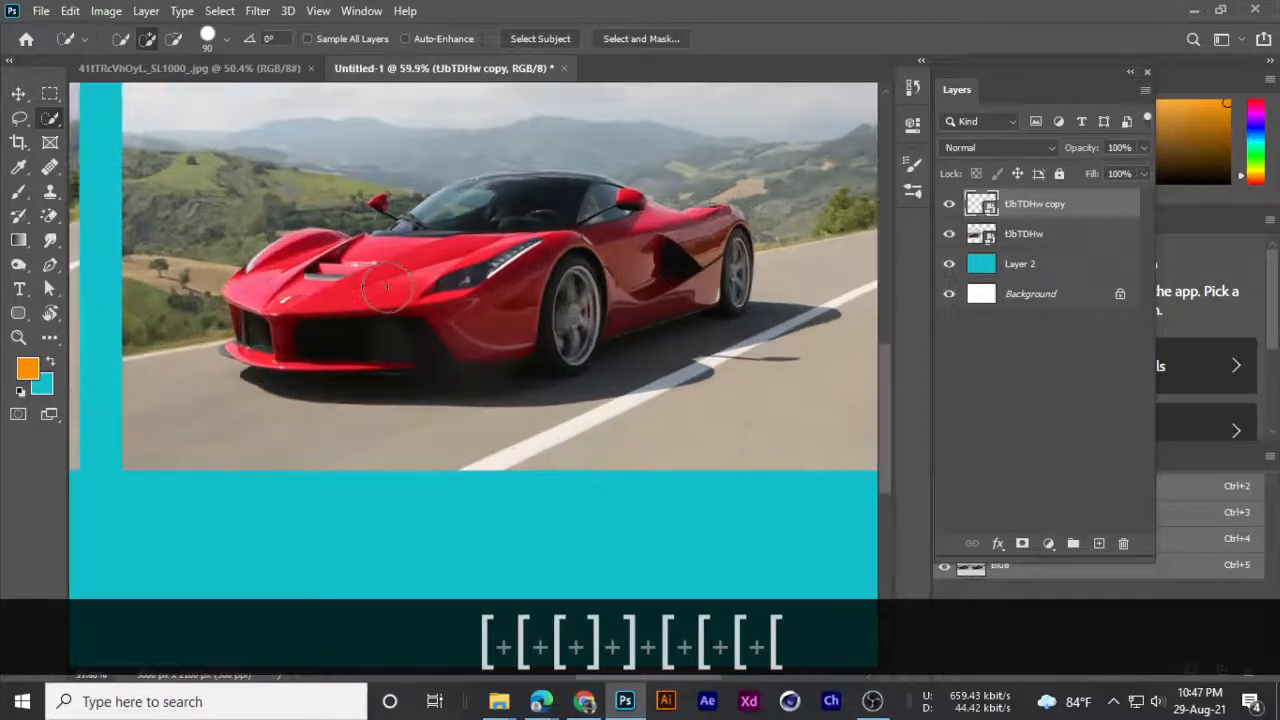
key("bracketright")
key("bracketright")
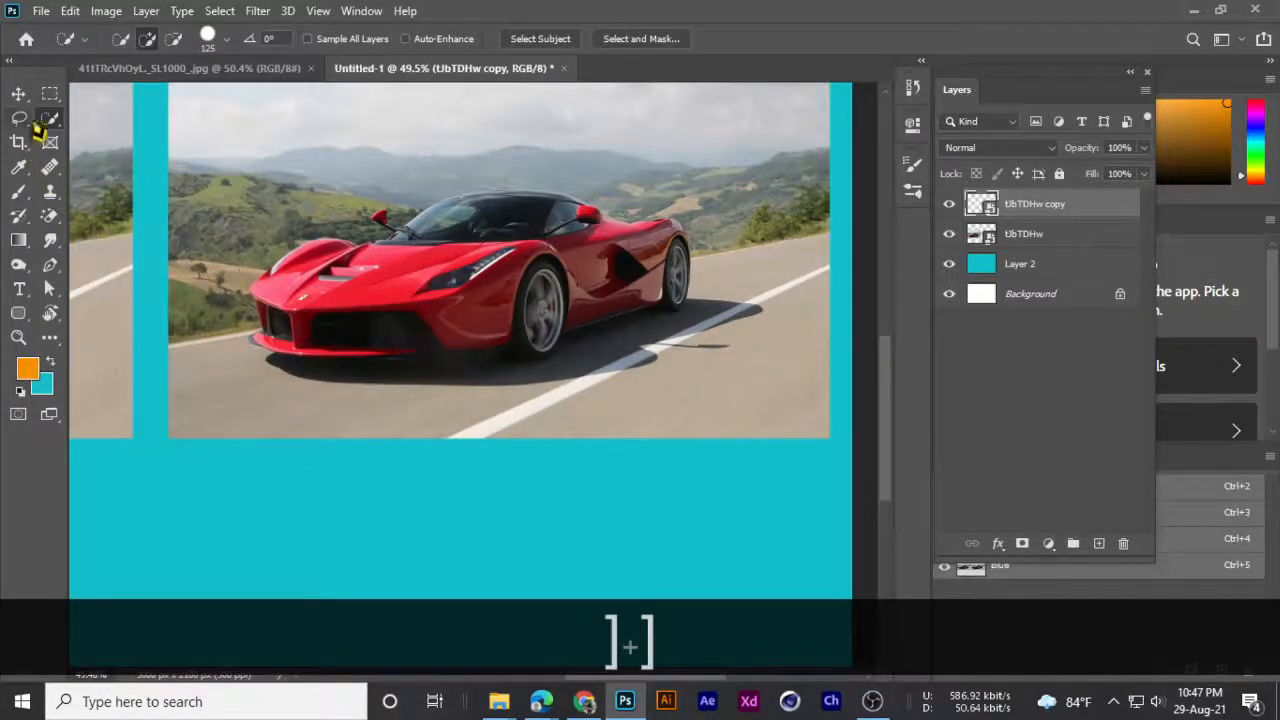
- Draw a Rectangular Marquee selection over the middle of the duplicate red car
left_click(50, 93)
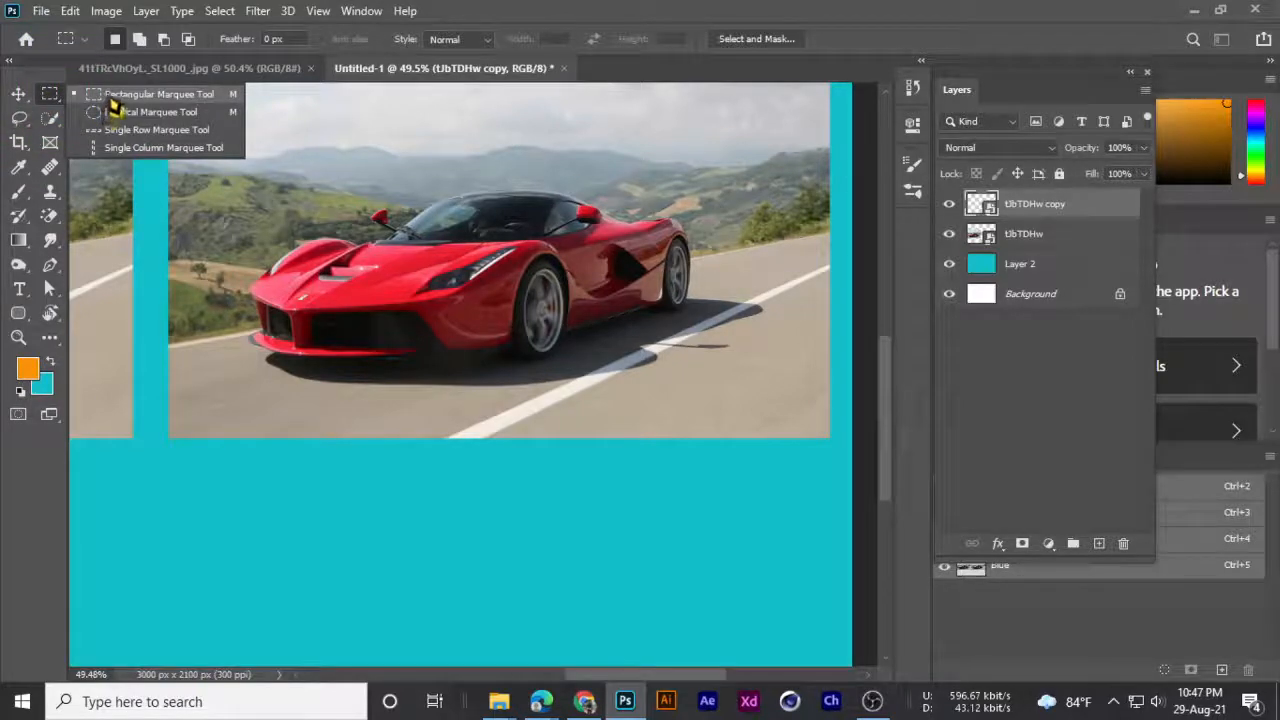
left_click(110, 94)
left_click_drag(331, 173, 647, 383)
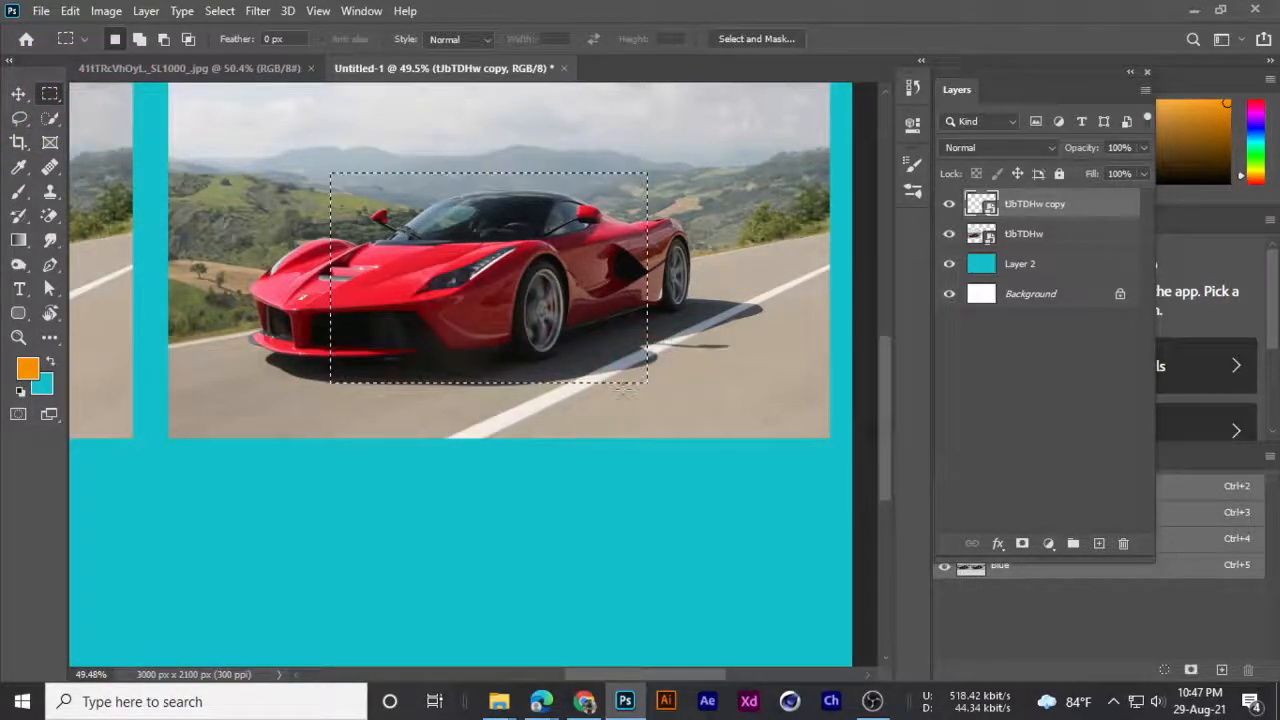
- Draw an Elliptical Marquee selection over the front of the duplicate car and clear it
left_click(50, 93)
left_click(87, 104)
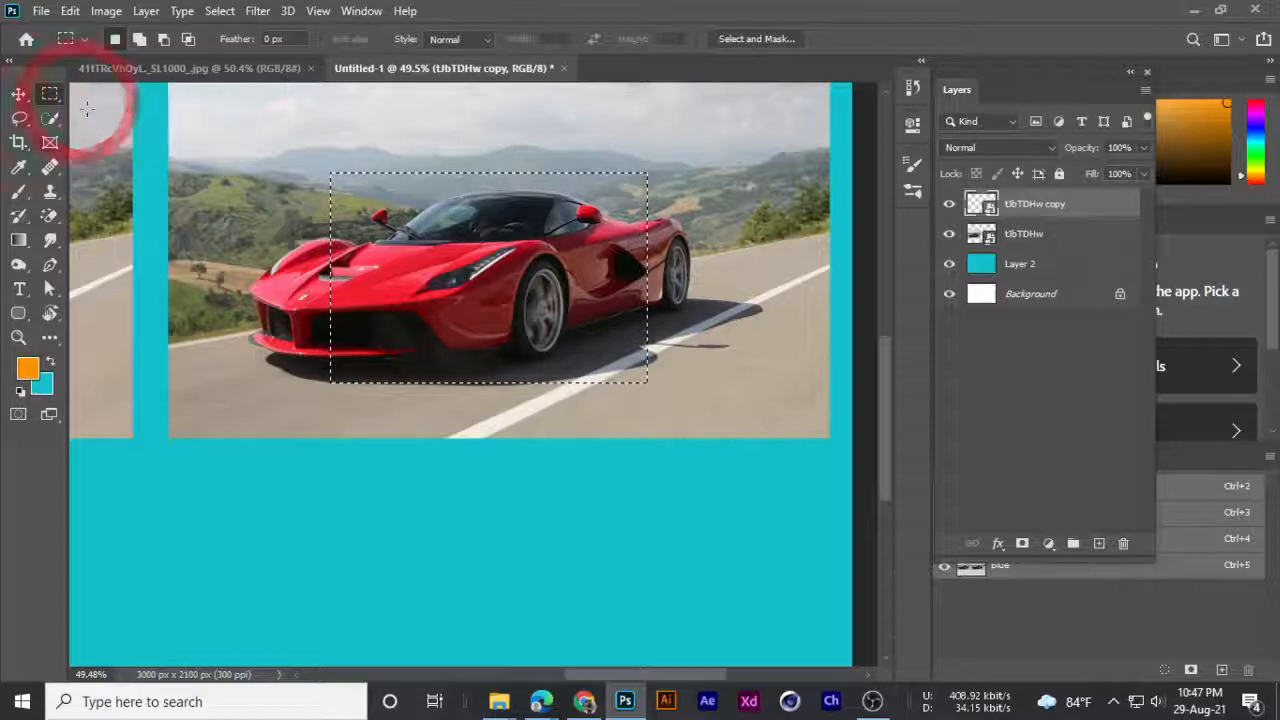
left_click(50, 93)
left_click(100, 111)
left_click_drag(250, 160, 462, 372)
left_click(19, 119)
left_click(74, 118)
key("ctrl+d")
- Draw a loose freehand outline around the whole duplicate car with the Lasso Tool and clear the selection
right_click(19, 121)
left_click(72, 122)
mouse_move(390, 213)
left_mouse_down()
mouse_move(243, 363)
mouse_move(700, 215)
mouse_move(300, 240)
left_mouse_up()
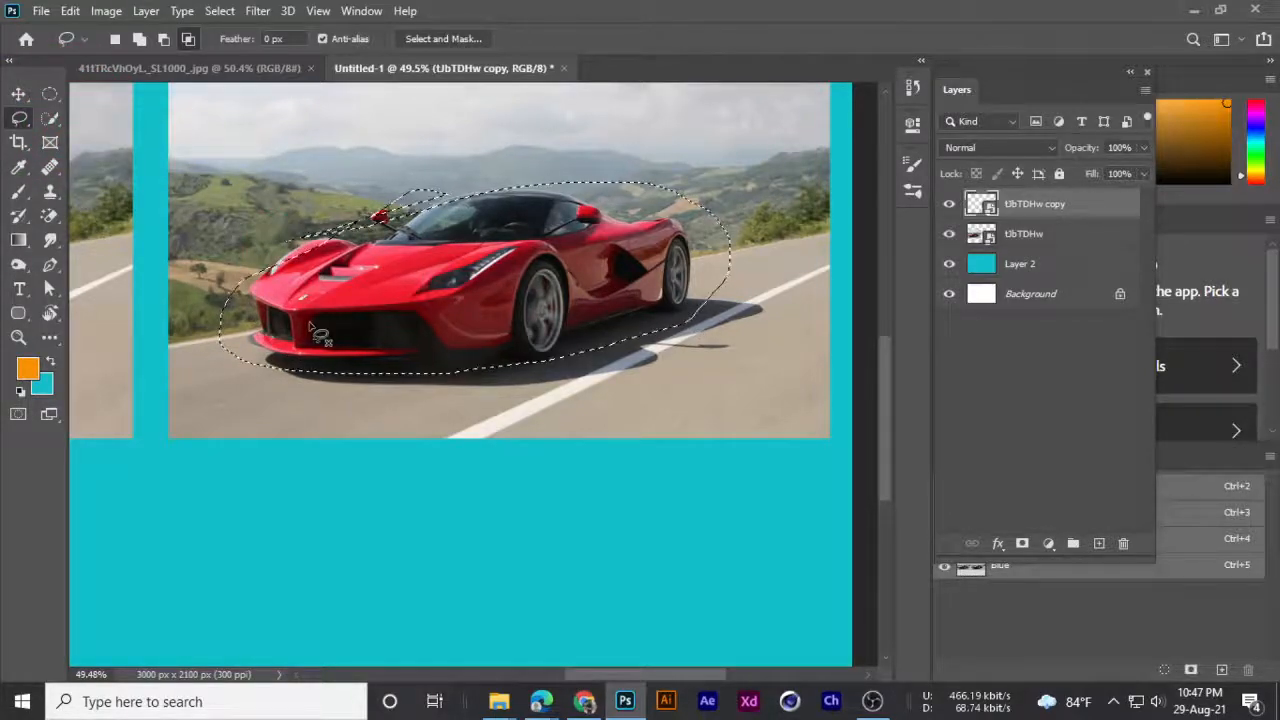
key("ctrl+d")
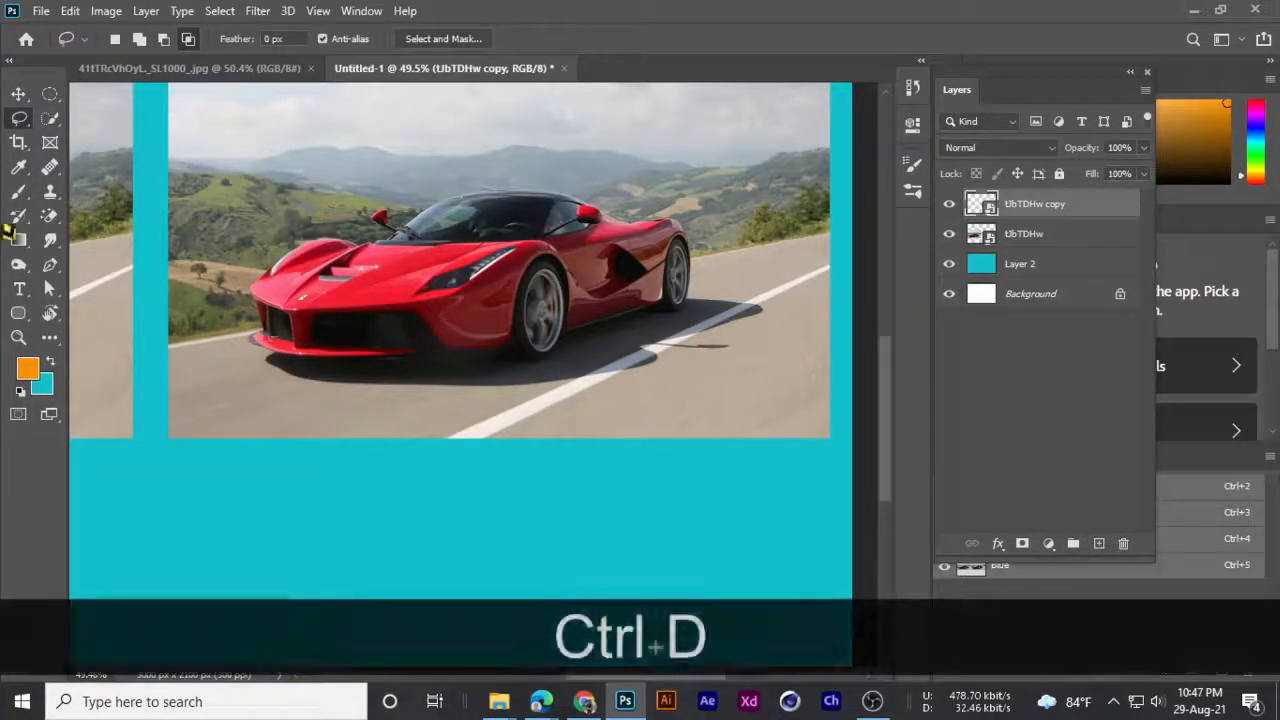
- Switch back to the Quick Selection Tool and set its brush size to 70
right_click(52, 125)
left_click(106, 133)
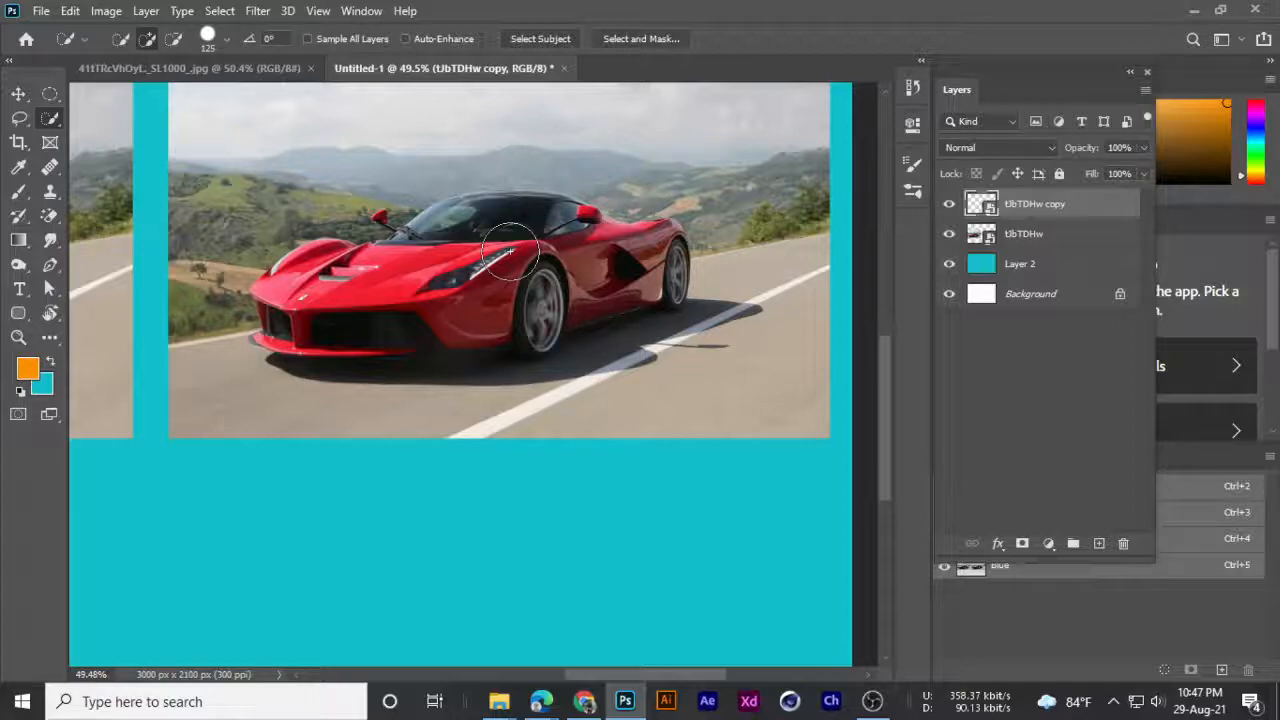
scroll(510, 255, "down", 2)
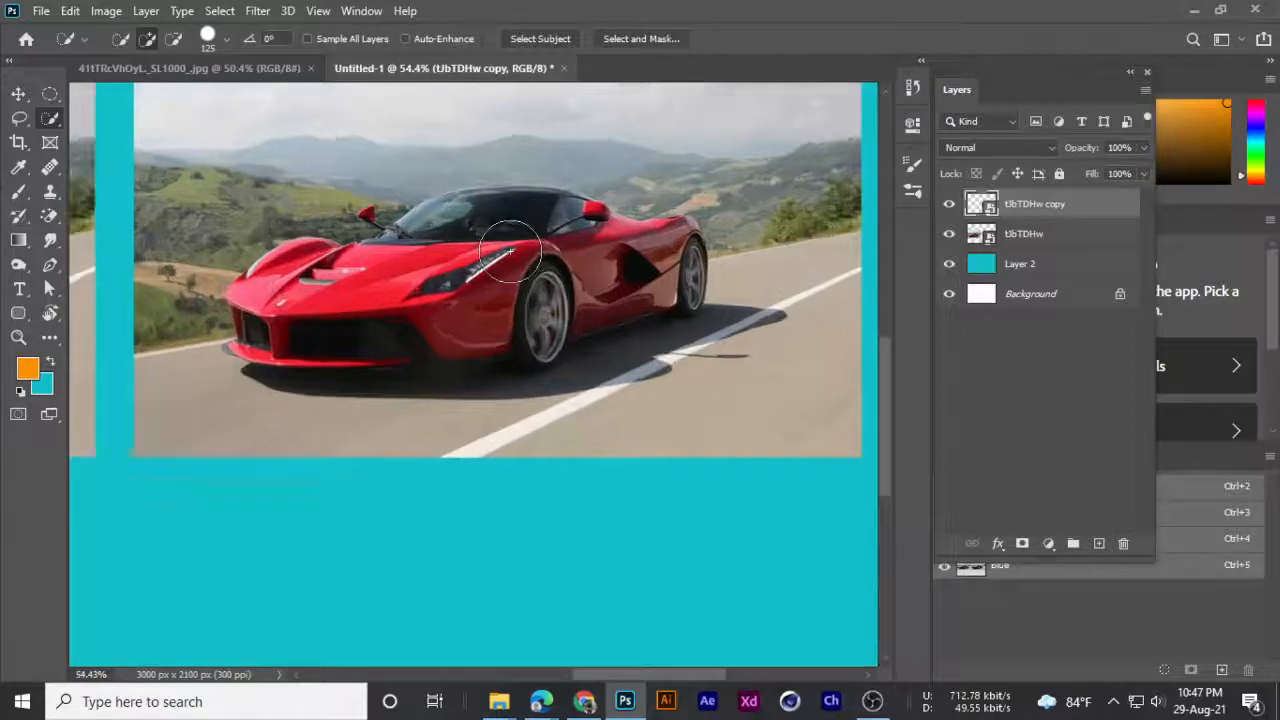
key("bracketleft")
key("bracketleft")
key("bracketleft")
key("bracketleft")
scroll(437, 258, "up", 1)
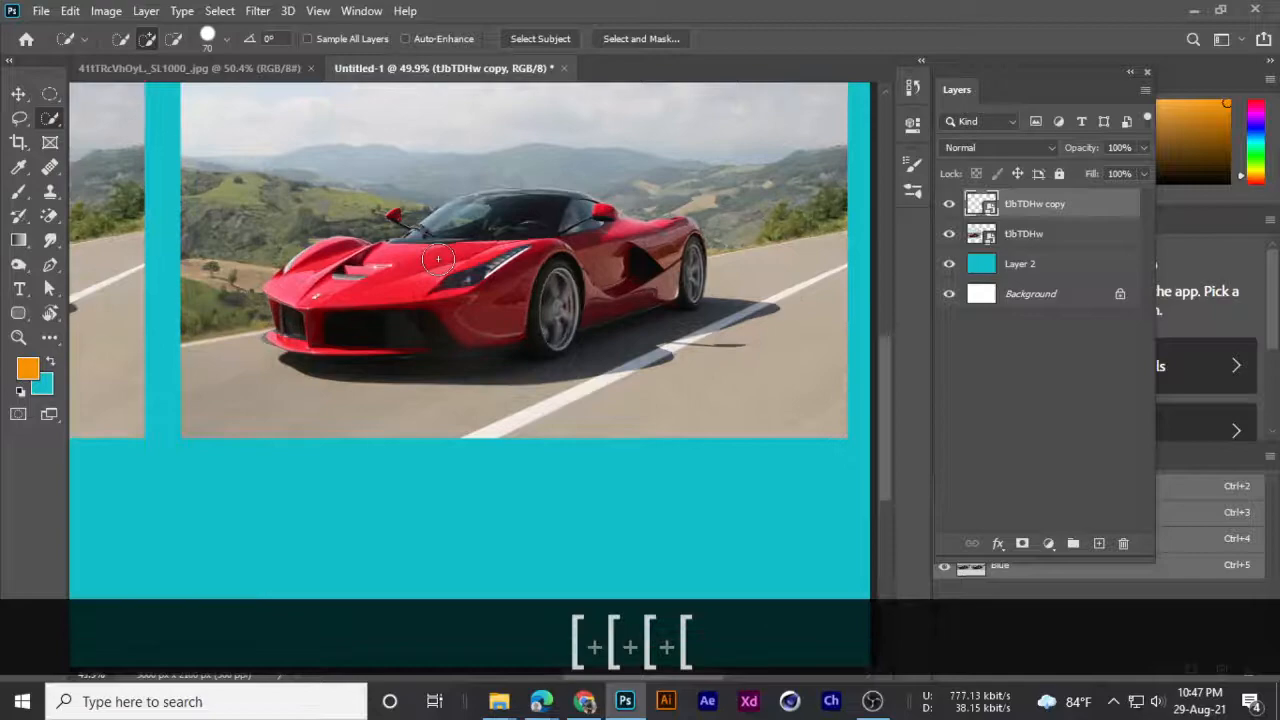
- Brush over the duplicate car's windshield, hood, side and roof to select its body
left_click_drag(490, 235, 496, 253)
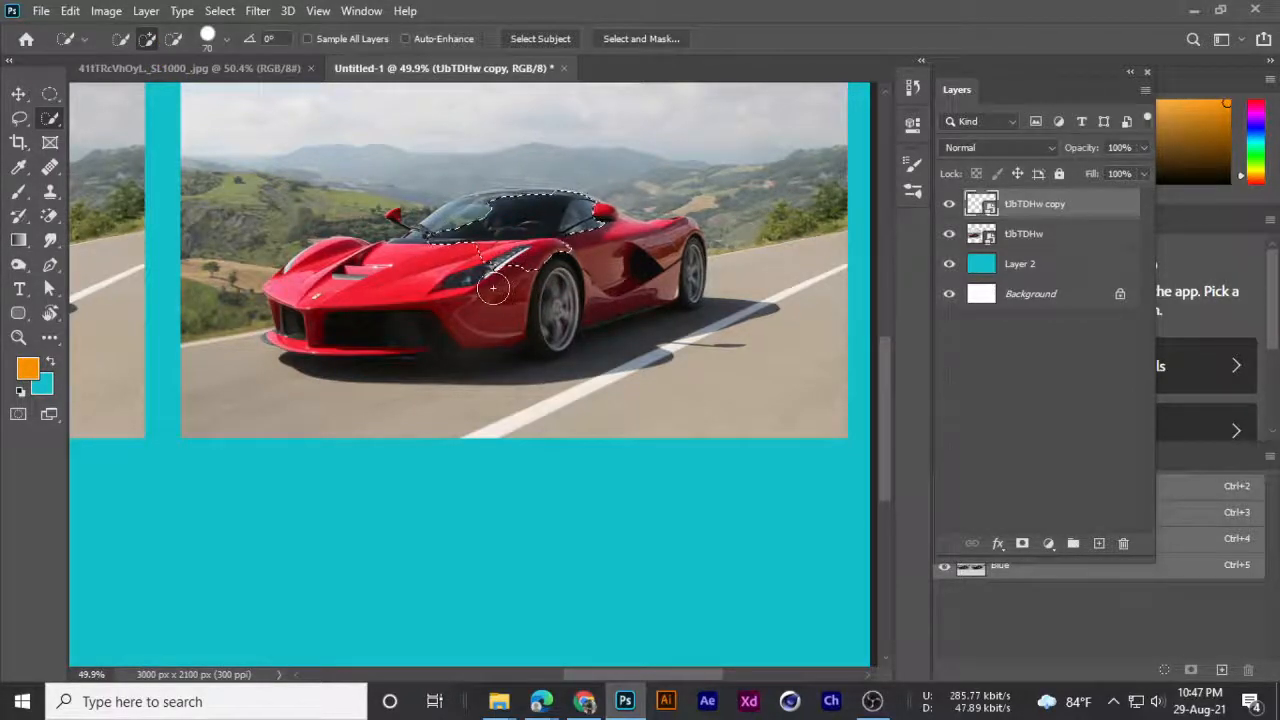
mouse_move(415, 285)
left_mouse_down()
mouse_move(310, 330)
mouse_move(290, 295)
mouse_move(335, 255)
left_mouse_up()
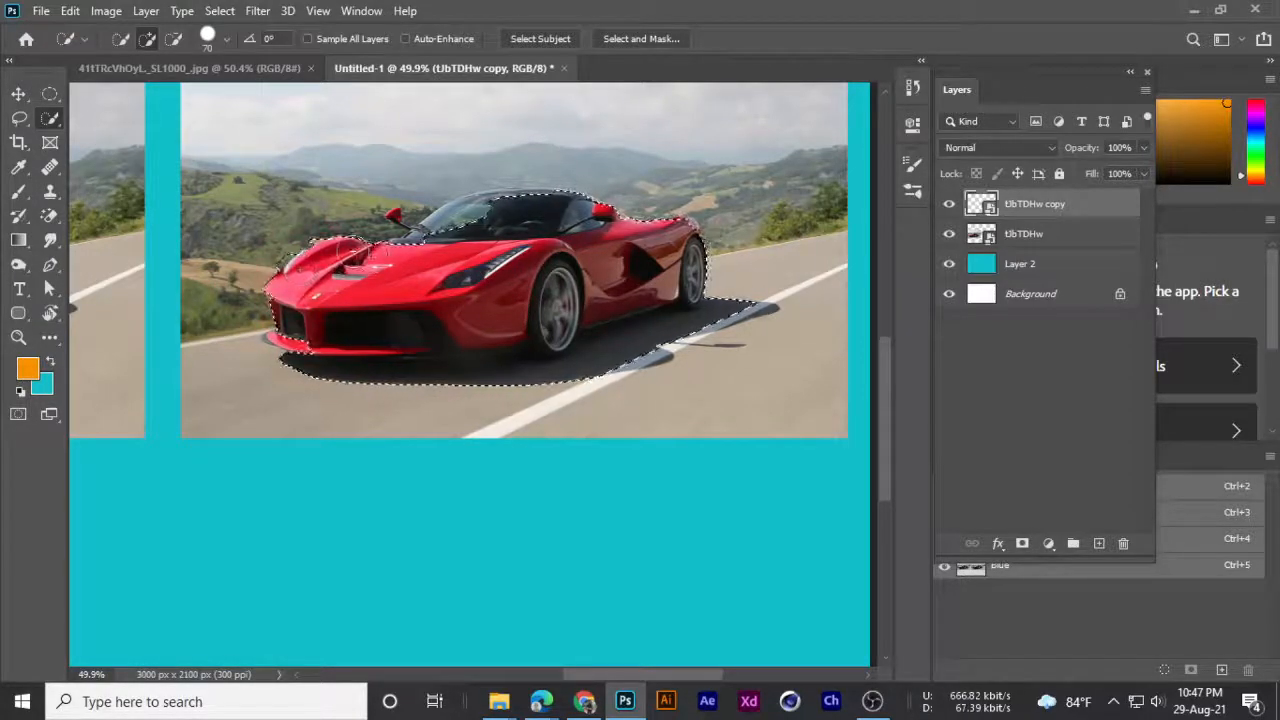
mouse_move(668, 240)
left_mouse_down()
mouse_move(586, 242)
mouse_move(482, 215)
mouse_move(443, 228)
left_mouse_up()
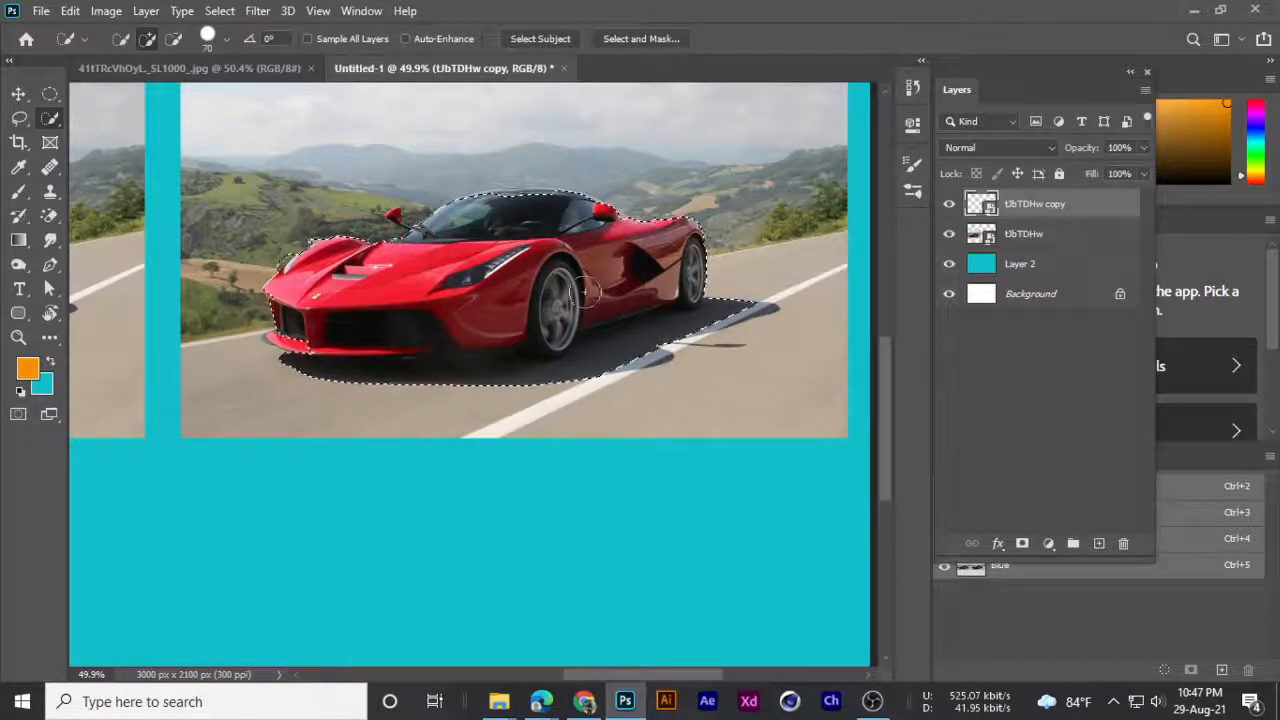
- Extend the selection from the car's rear wheel onto the road behind it, and clear the whole selection
scroll(485, 325, "down", 3)
mouse_move(690, 420)
left_mouse_down()
mouse_move(731, 446)
mouse_move(751, 394)
mouse_move(722, 395)
mouse_move(762, 403)
left_mouse_up()
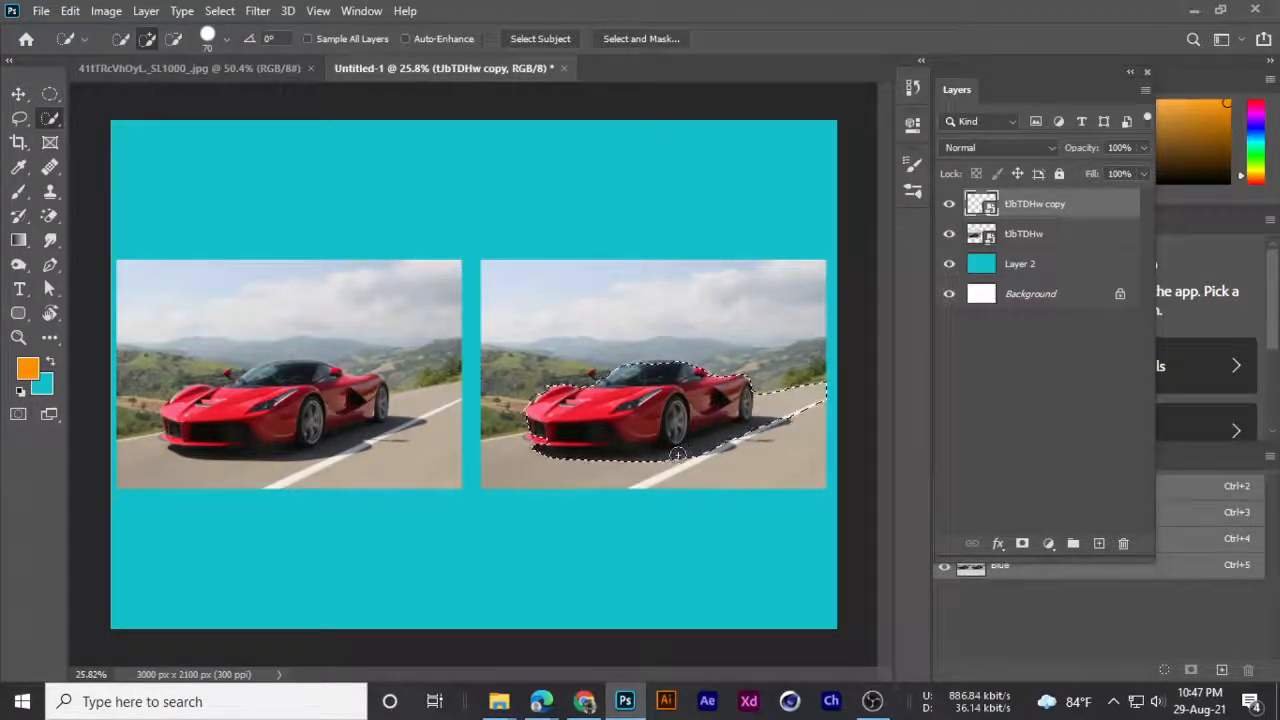
key("ctrl+d")
- Set the Quick Selection brush size to 40 and select the duplicate car's hood, front bumper and front wheel
scroll(649, 457, "up", 3)
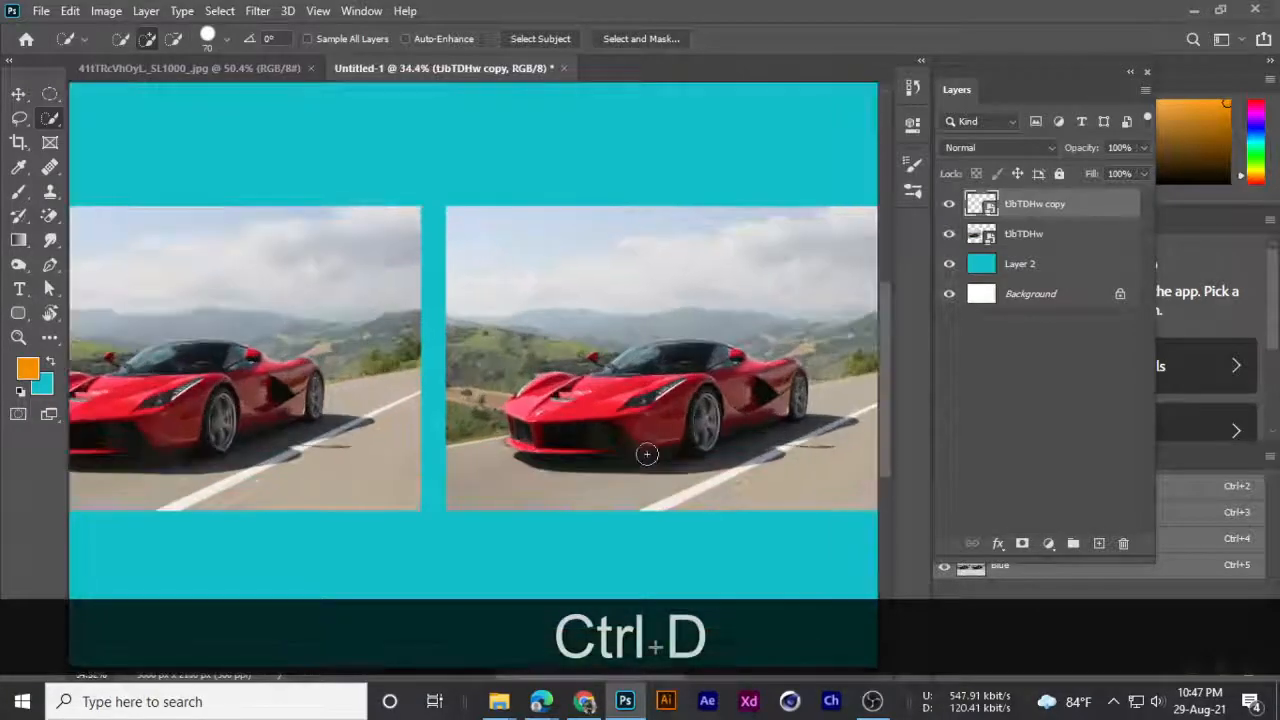
scroll(656, 455, "up", 1)
left_click_drag(600, 460, 438, 367)
scroll(446, 364, "up", 7)
left_click_drag(674, 250, 531, 358)
scroll(522, 330, "up", 3)
key("bracketleft")
key("bracketleft")
key("bracketleft")
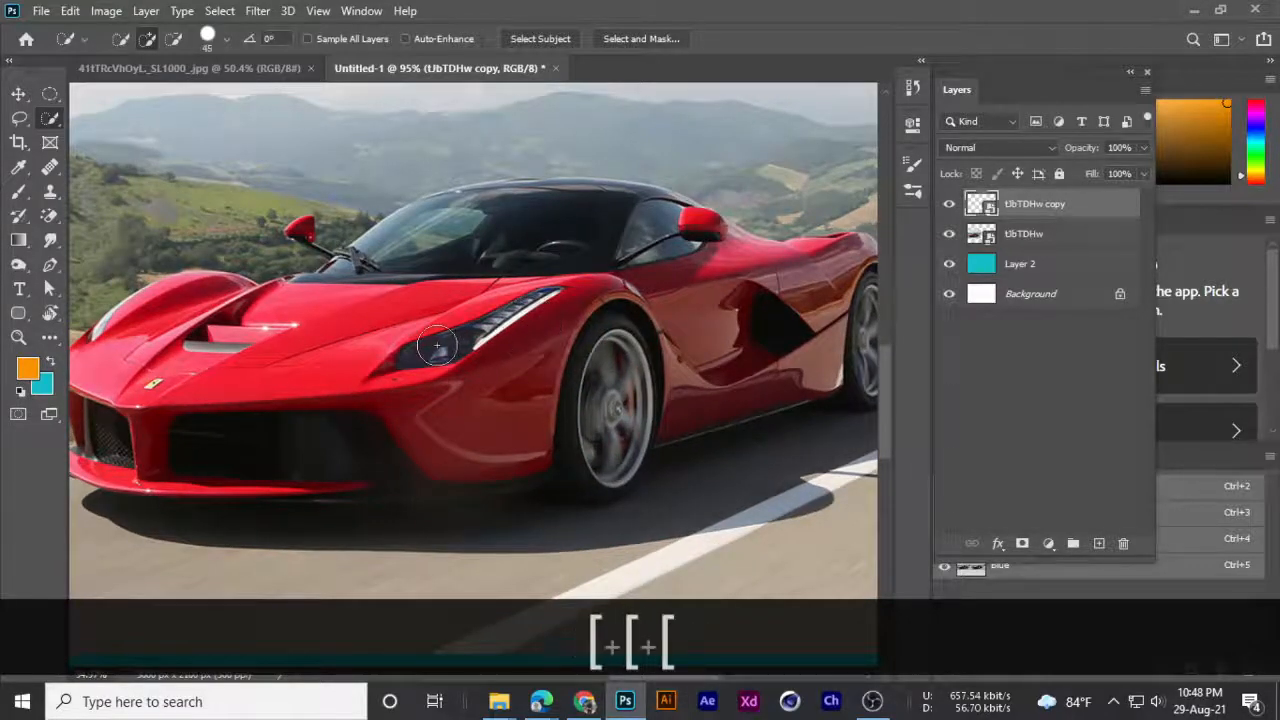
scroll(428, 362, "down", 3)
mouse_move(404, 438)
left_mouse_down()
mouse_move(334, 420)
mouse_move(190, 450)
left_mouse_up()
- Extend the selection over the hood's front edge and the bumper's outer grille corner
scroll(360, 400, "up", 1)
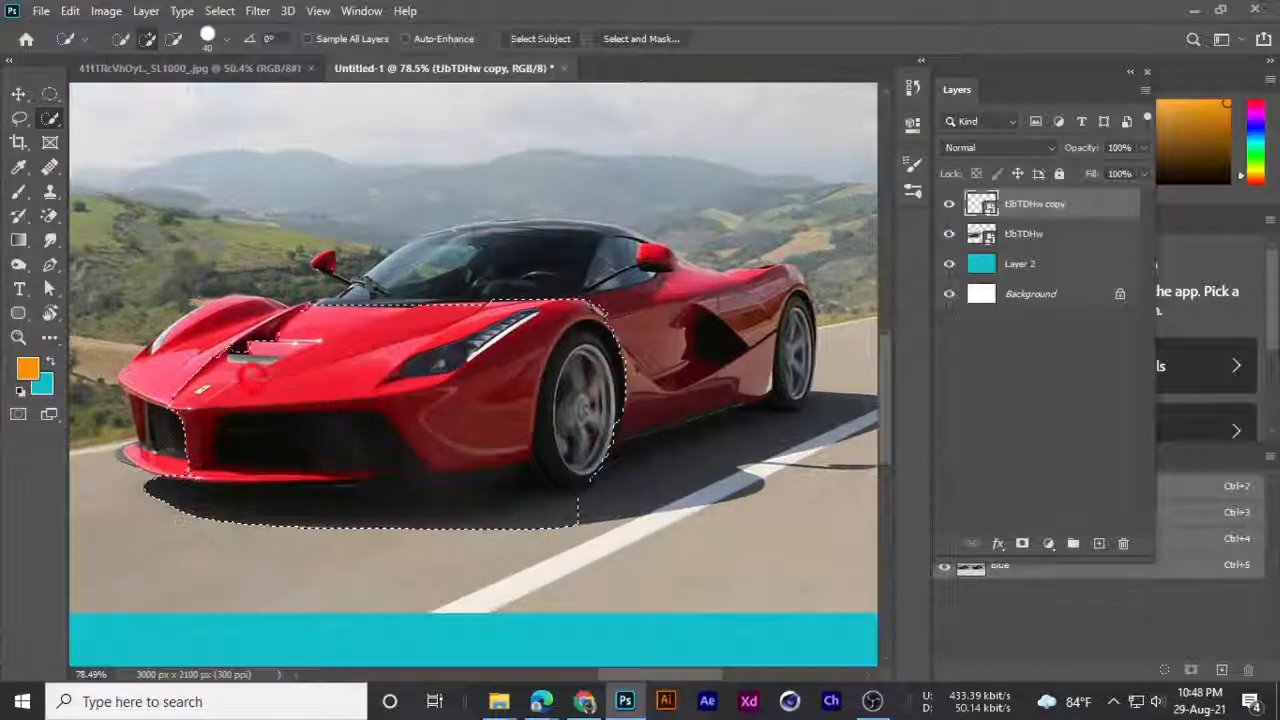
scroll(140, 400, "up", 10)
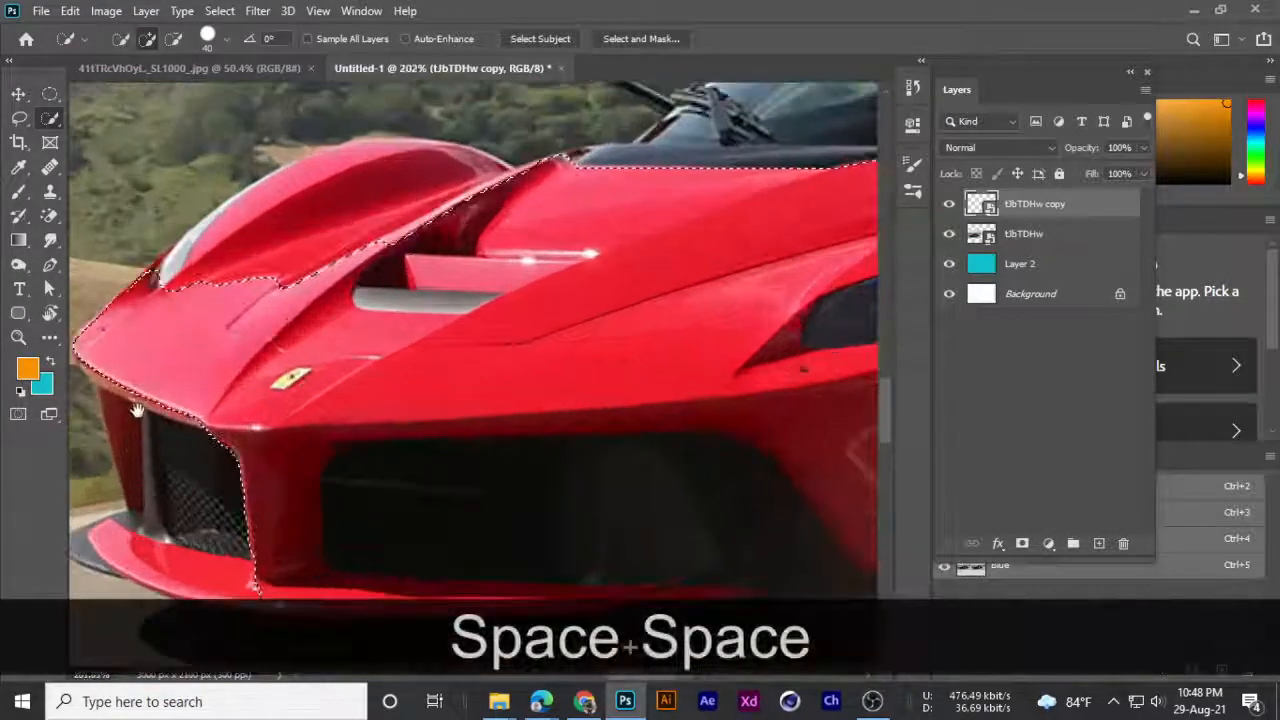
left_click_drag(137, 408, 302, 323)
left_click_drag(305, 477, 301, 400)
scroll(320, 300, "up", 3)
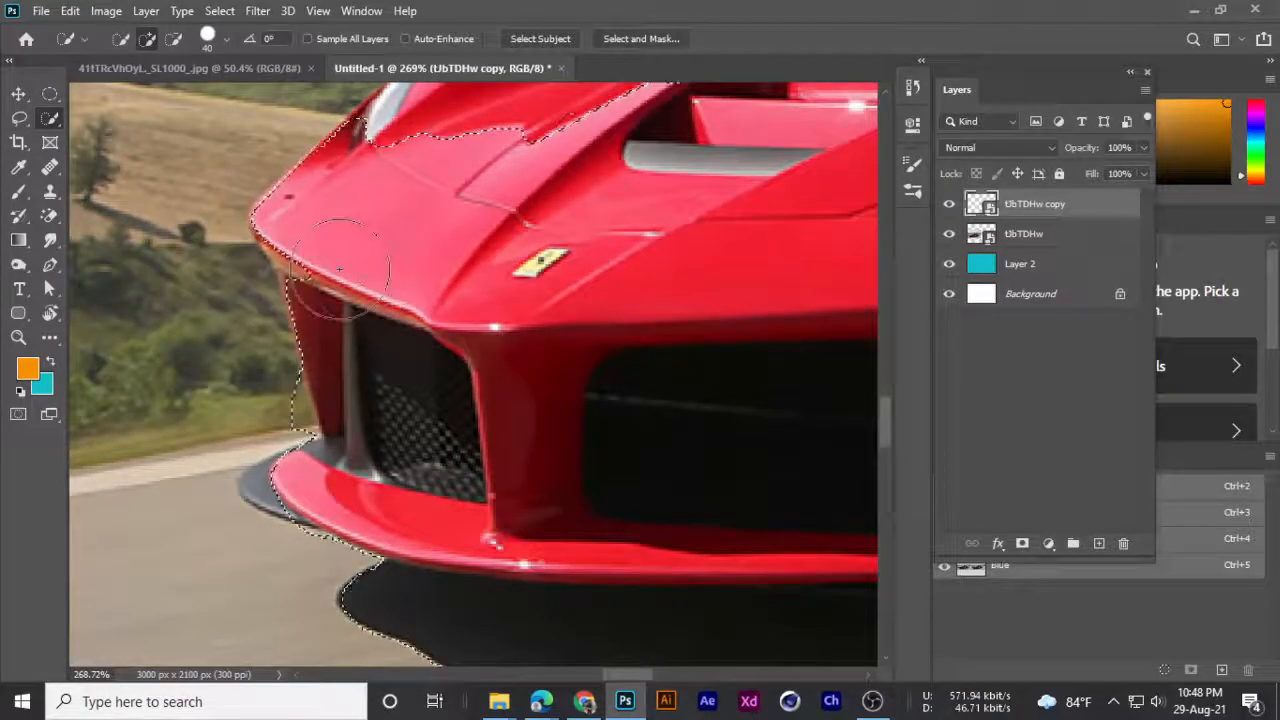
- Set the brush size to 10 and refine the bumper's outer corner, subtracting the background and adding the dark splitter tip
key("bracketleft")
key("bracketleft")
key("bracketleft")
key("bracketleft")
key("bracketleft")
key("bracketleft")
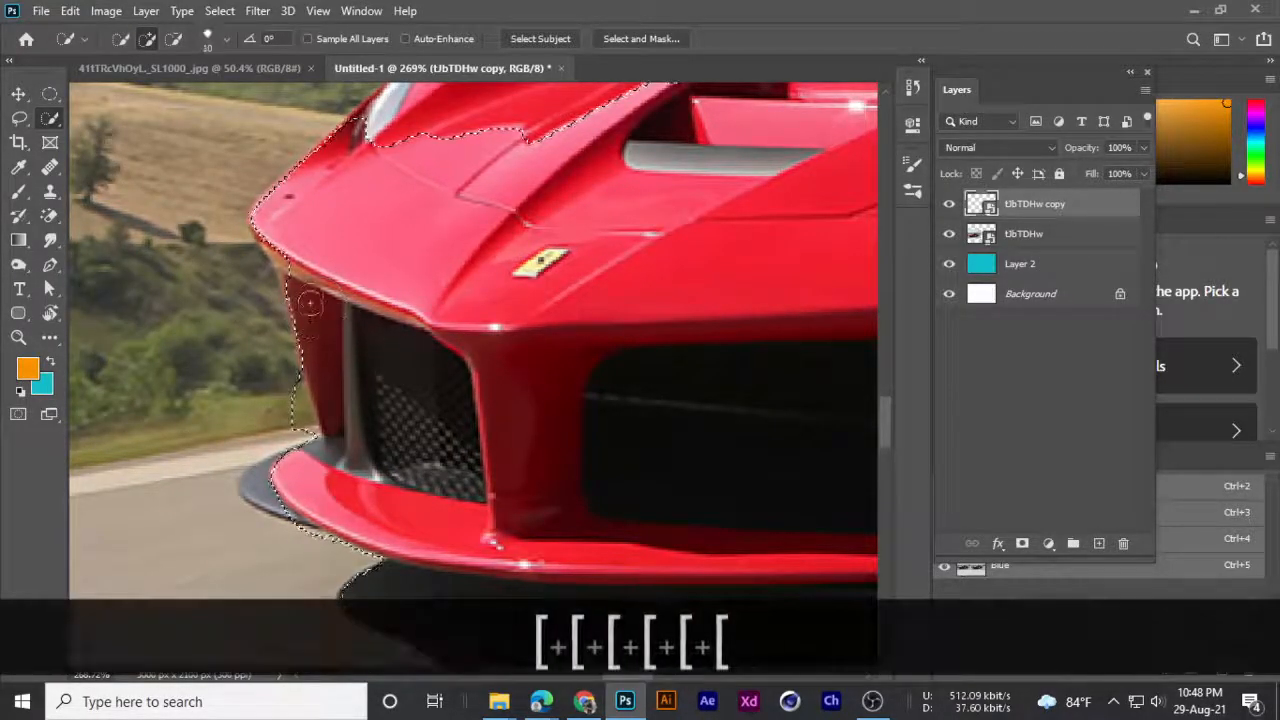
scroll(293, 272, "up", 2)
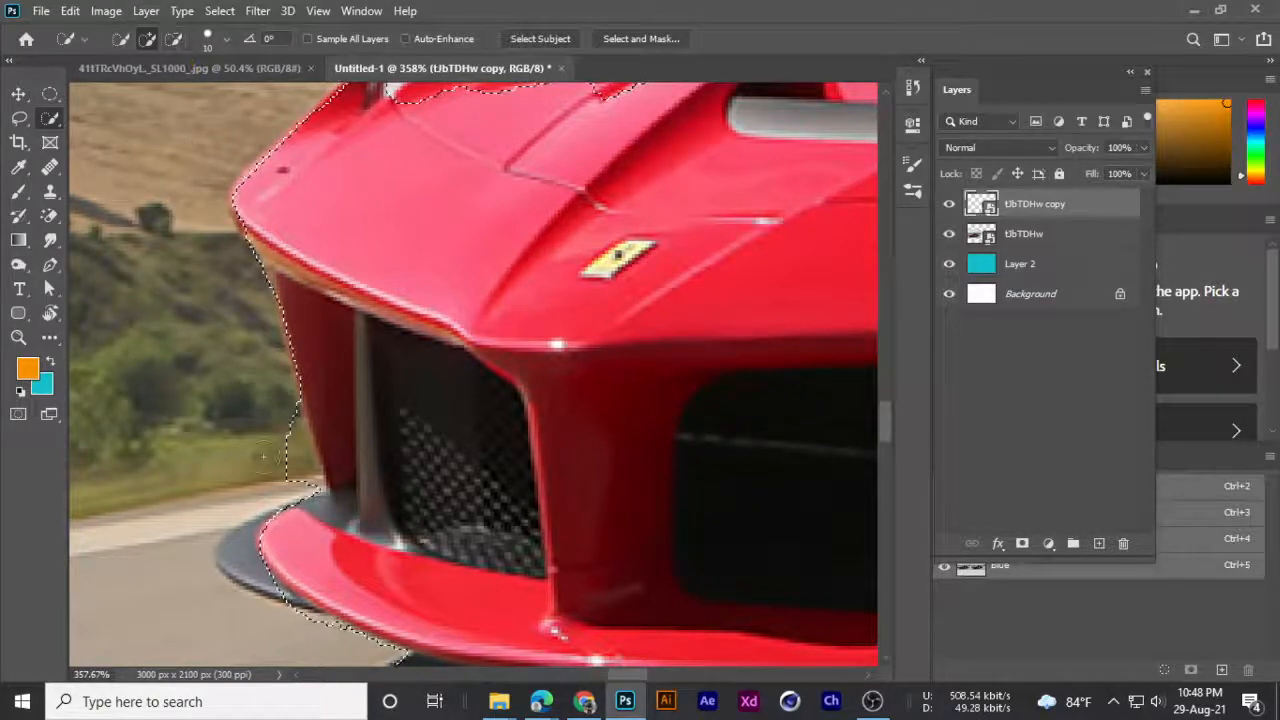
key("alt")
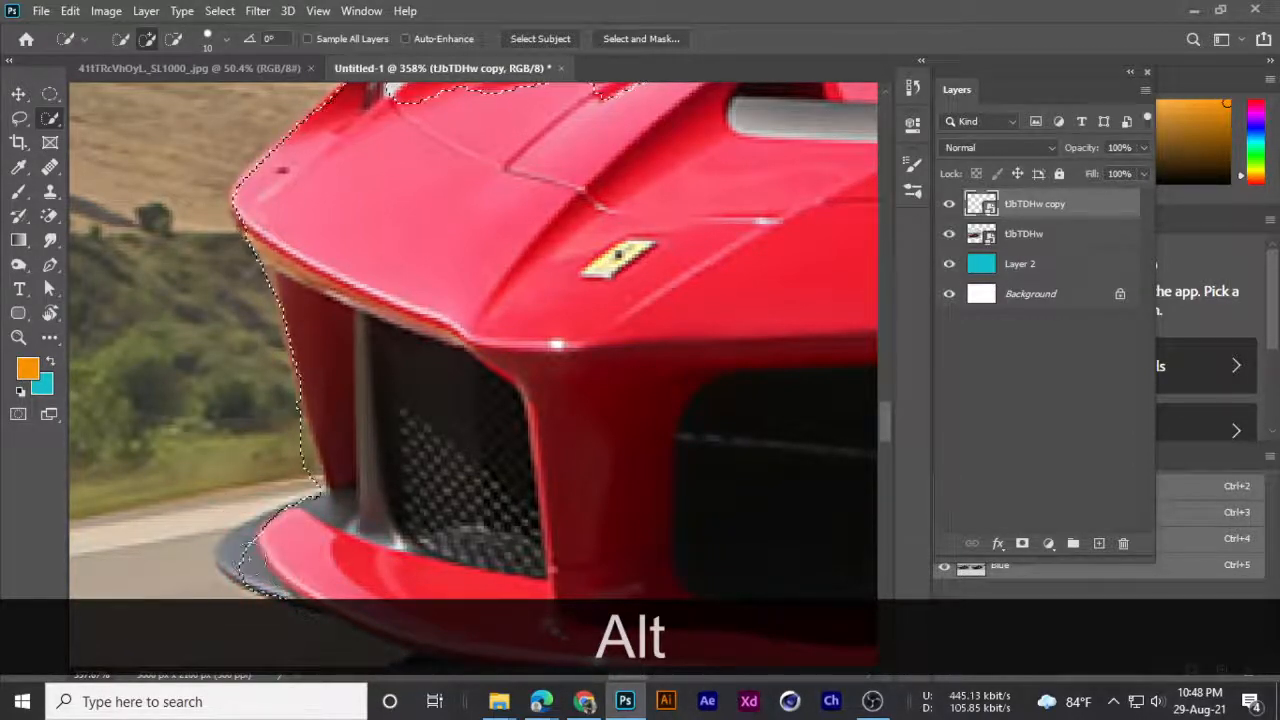
left_click(248, 541, "alt")
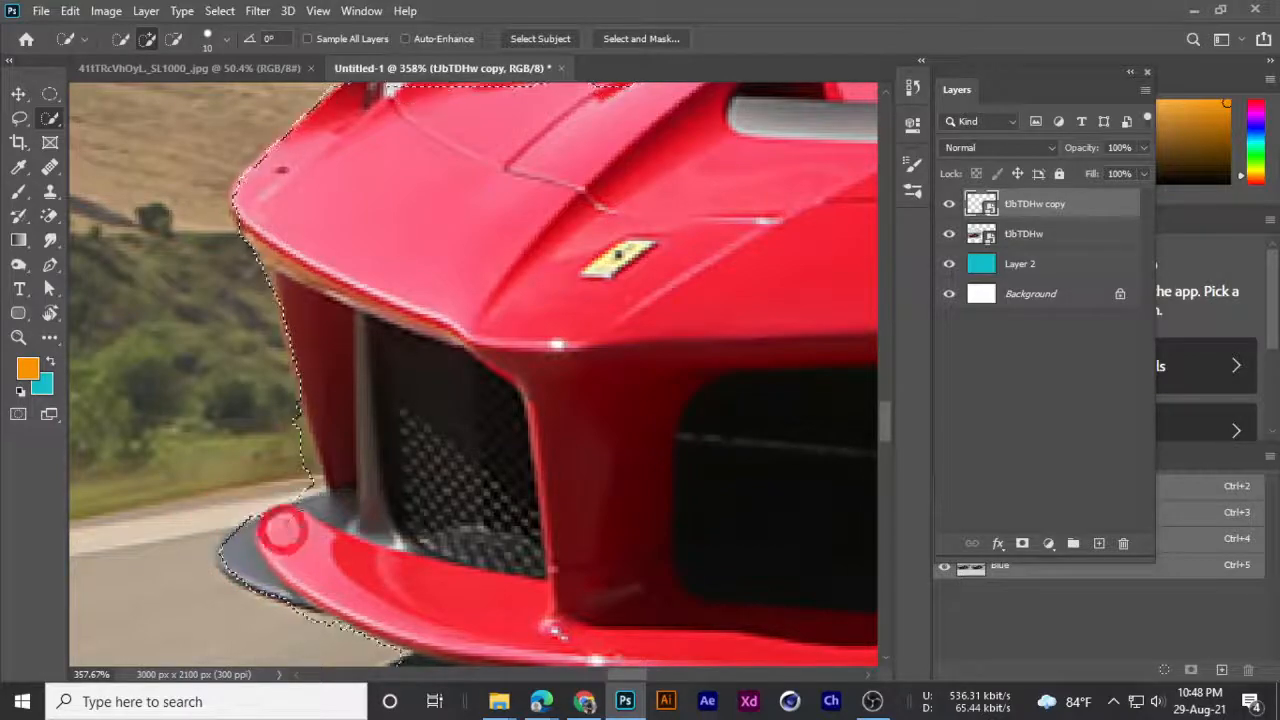
scroll(320, 505, "up", 6)
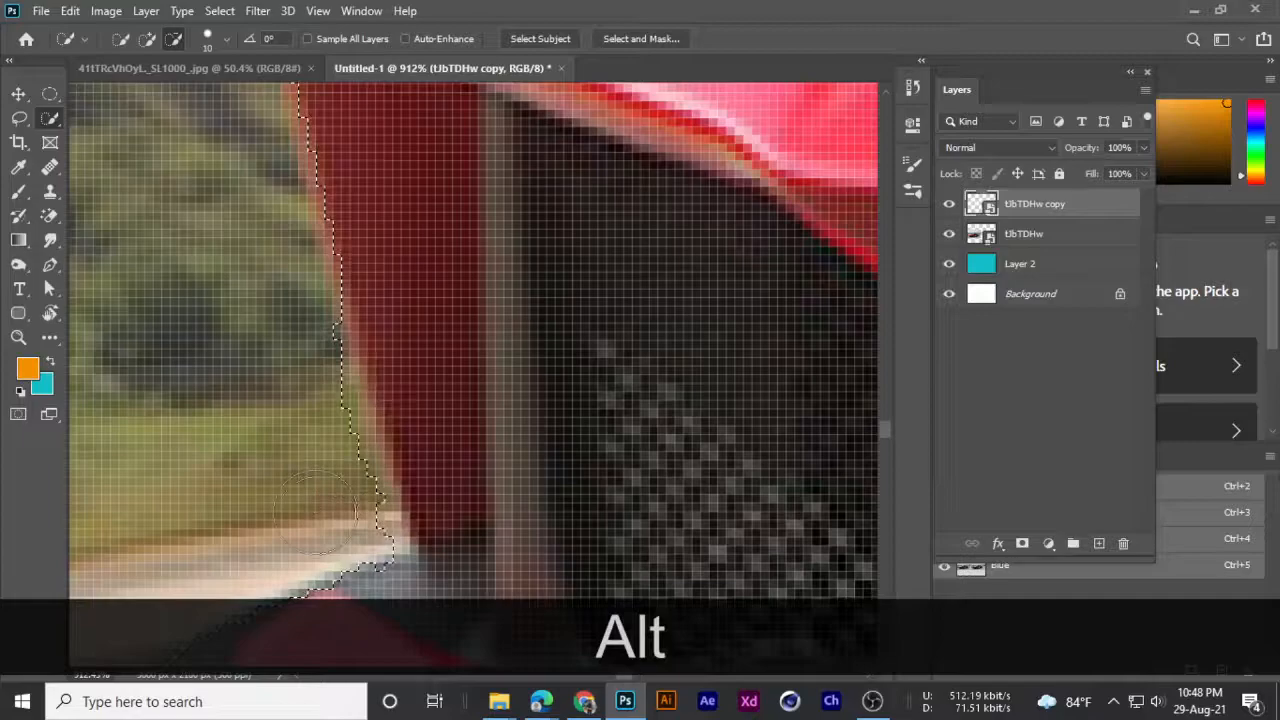
- Set the brush size to 30 and add the car's windshield, roof, side, rear wheel and far front fender to the selection
scroll(335, 520, "down", 10)
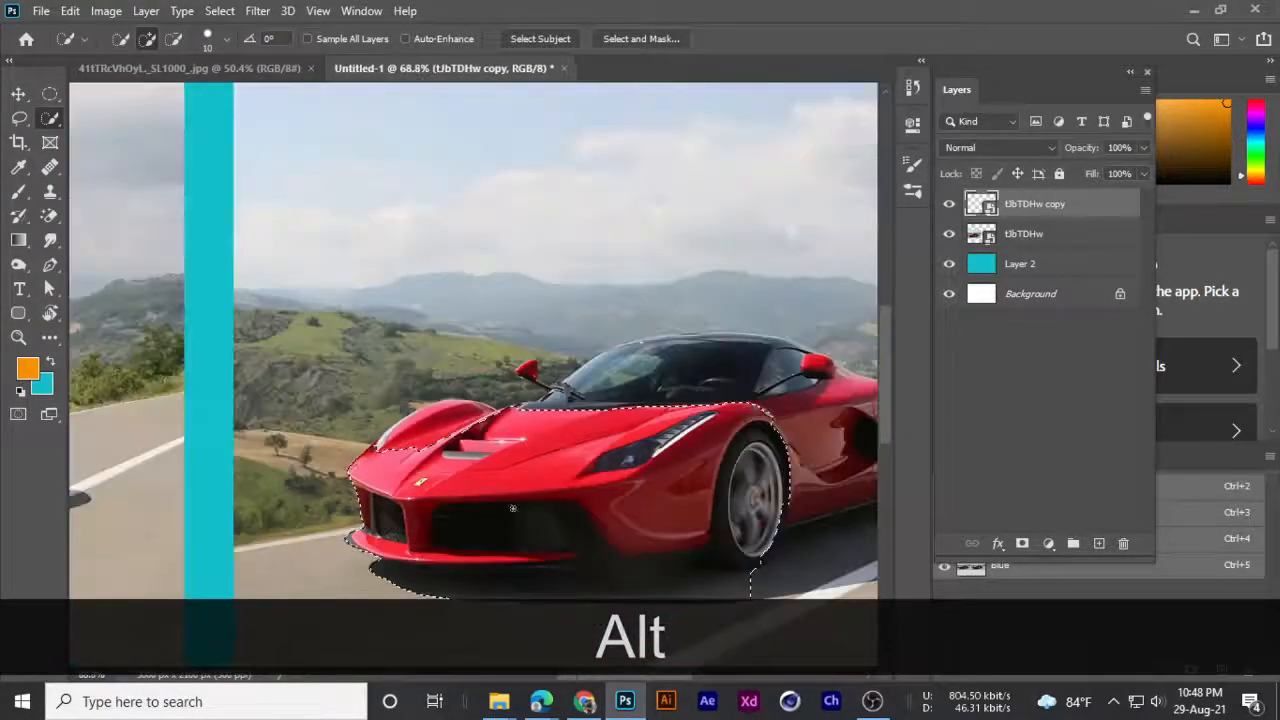
scroll(513, 508, "up", 4)
left_click_drag(680, 361, 466, 403)
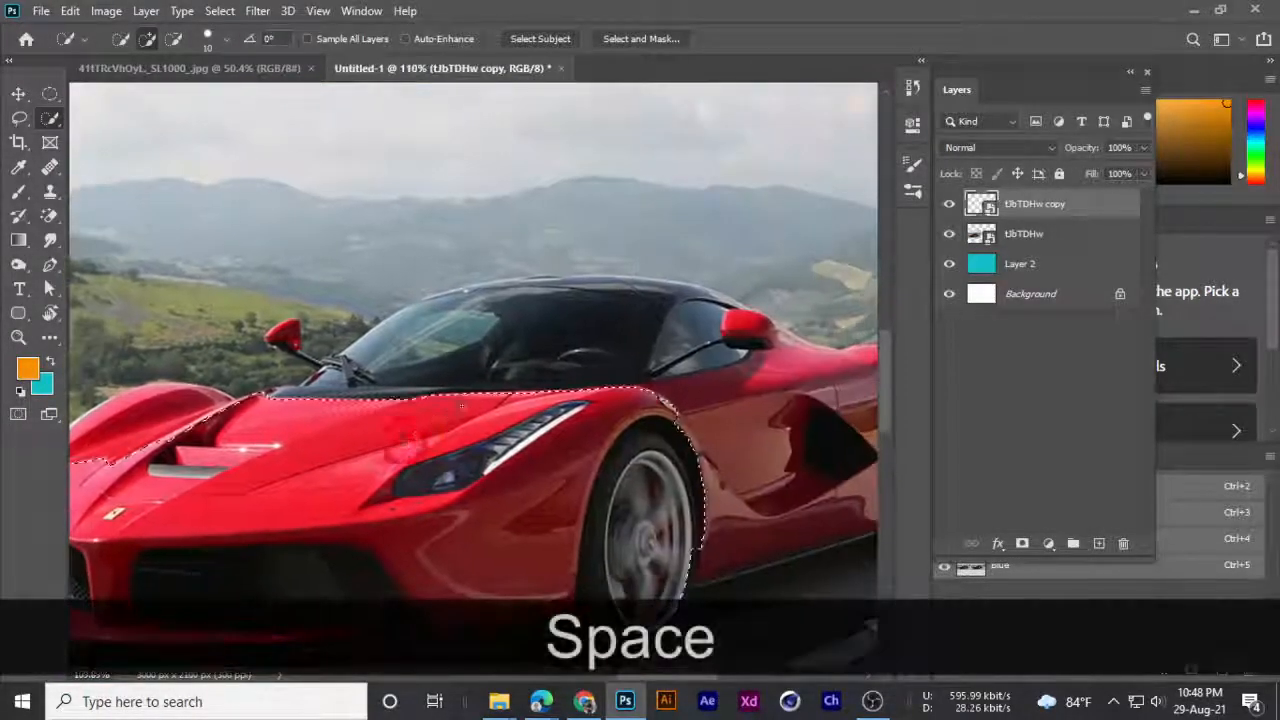
scroll(466, 403, "down", 3)
key("bracketright")
key("bracketright")
key("bracketright")
key("bracketright")
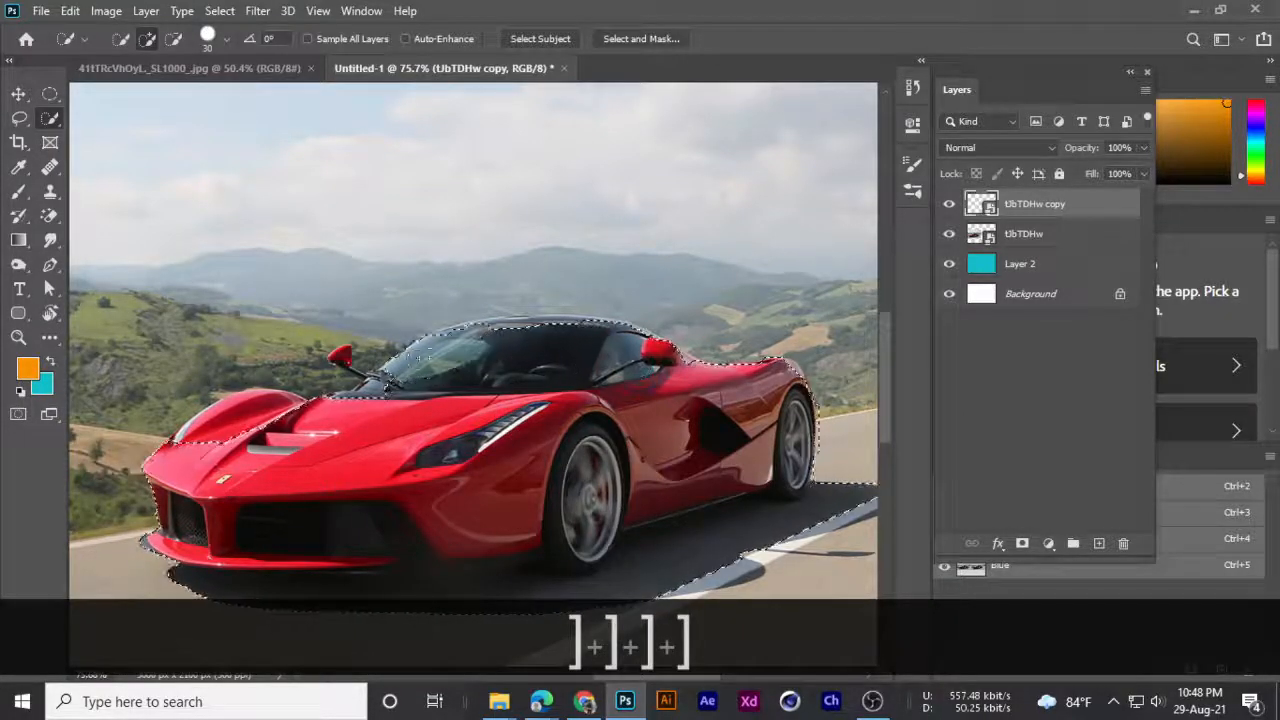
left_click_drag(440, 354, 375, 383)
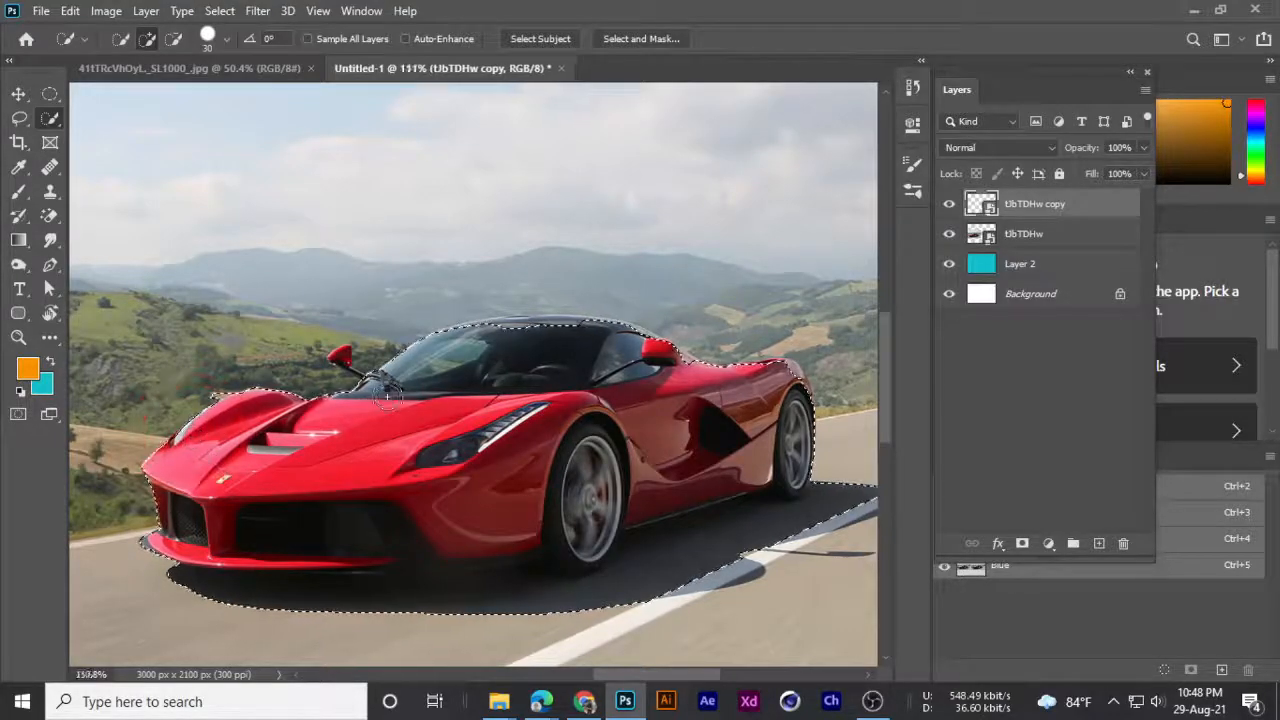
- Set the Quick Selection brush size to 6 and add the far side mirror and its arm to the selection
scroll(386, 397, "up", 10)
key("space")
scroll(580, 450, "down", 4)
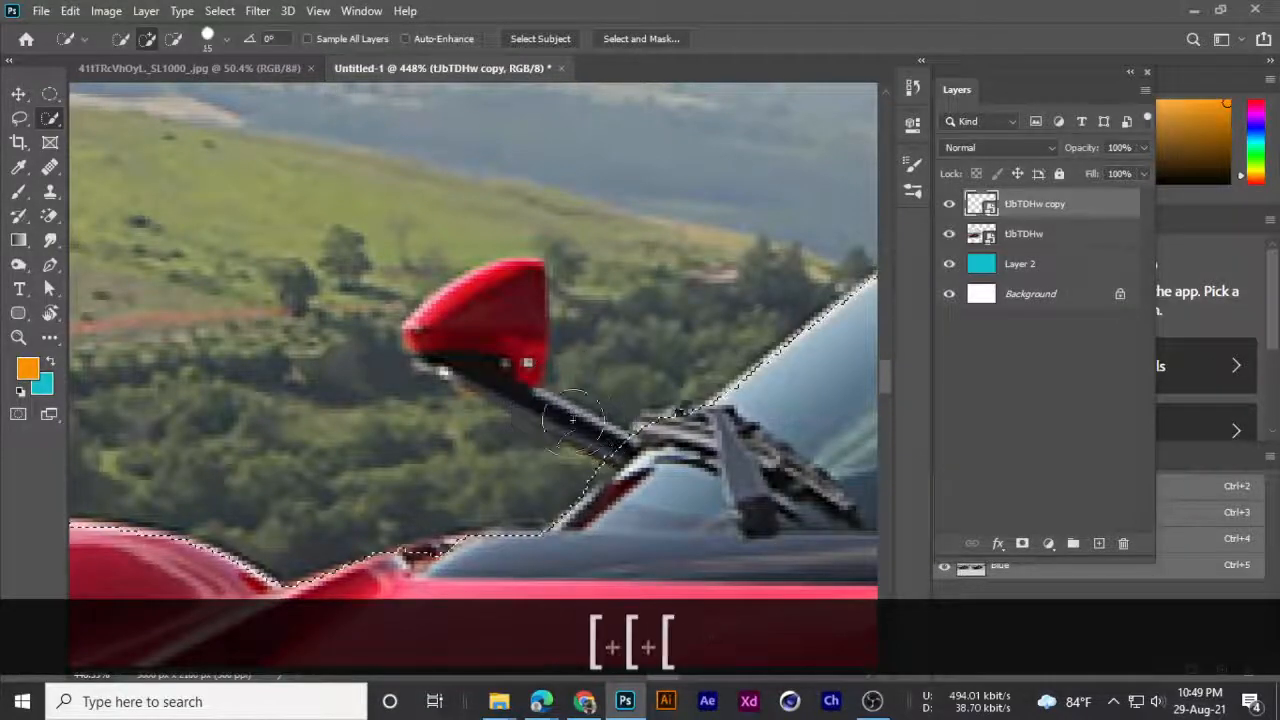
key("[")
key("[")
key("[")
key("[")
key("[")
key("[")
scroll(606, 448, "up", 8)
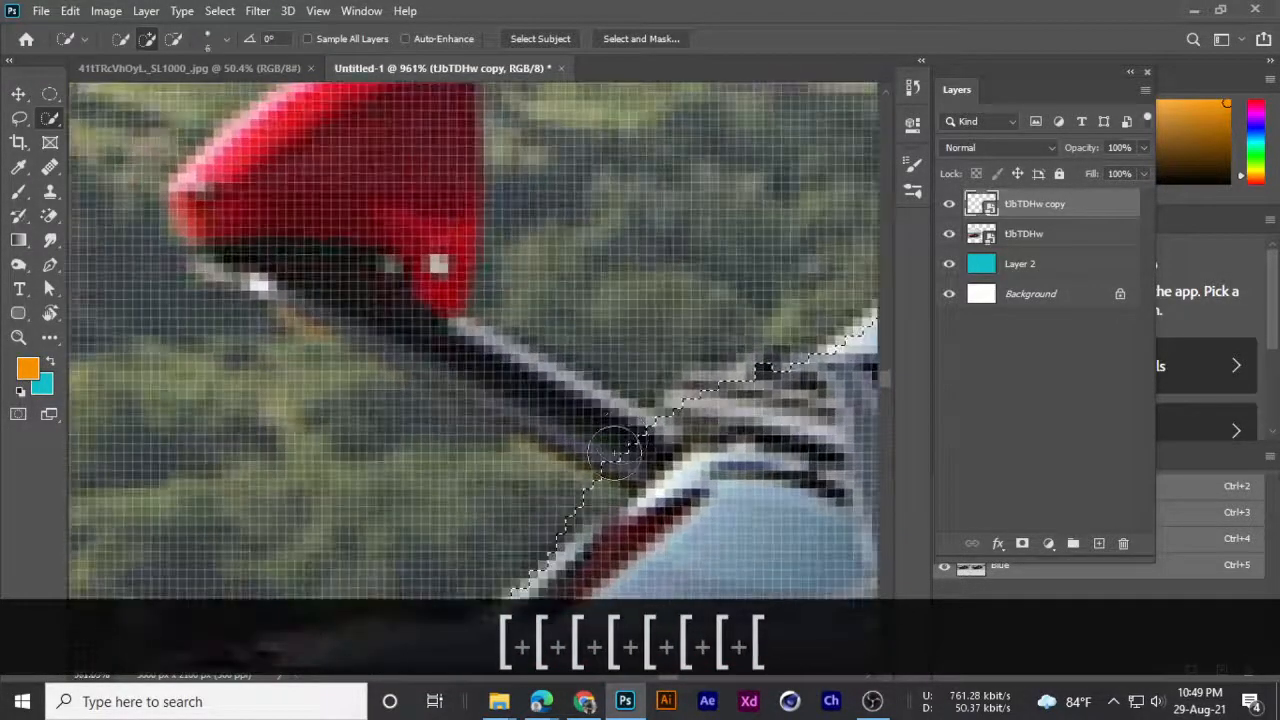
mouse_move(587, 432)
left_mouse_down()
mouse_move(383, 250)
mouse_move(263, 194)
mouse_move(217, 192)
left_mouse_up()
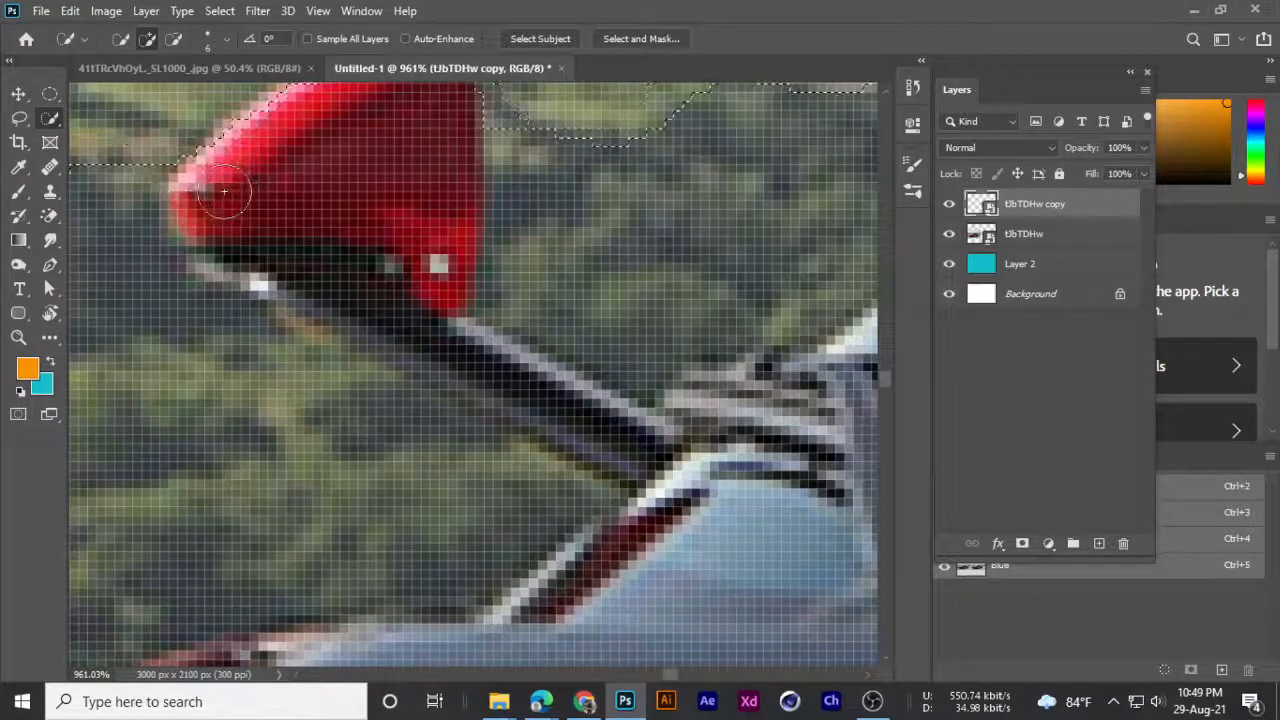
- Subtract the hillside background below the far mirror's arm, down to the hood edge, from the selection
scroll(217, 192, "down", 2)
scroll(270, 206, "down", 5)
key("space")
left_click_drag(314, 268, 463, 340)
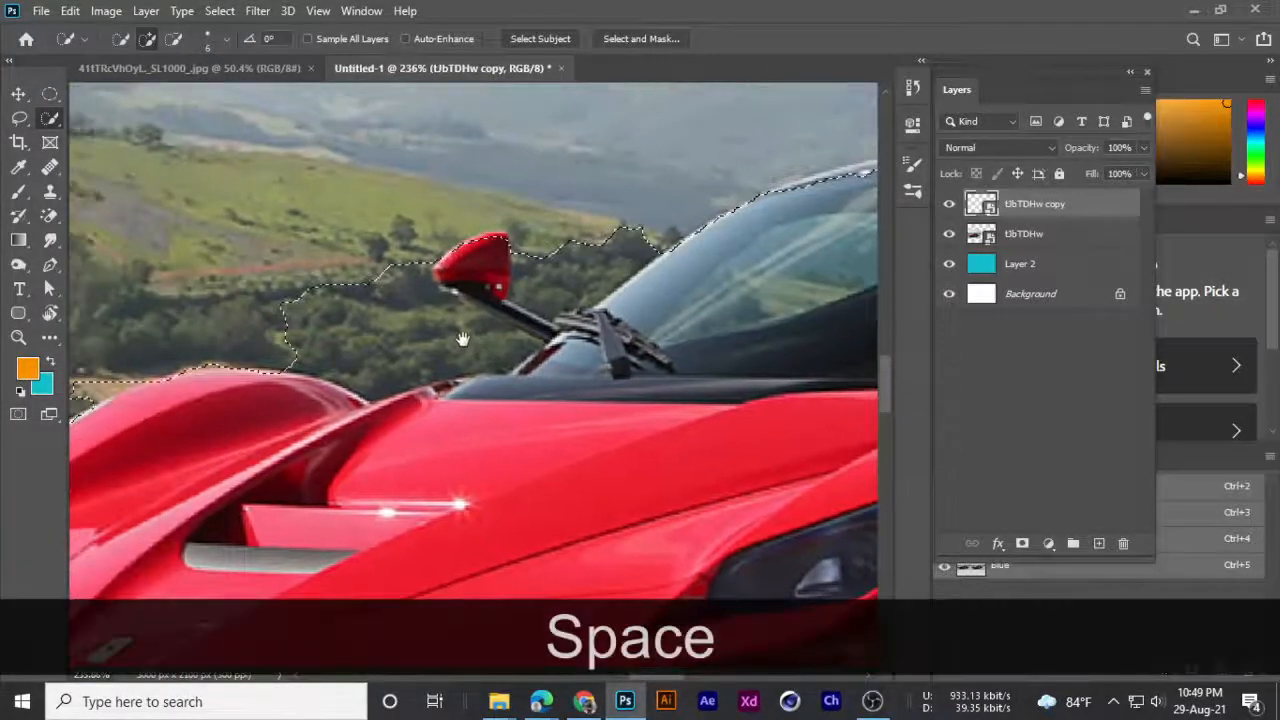
scroll(441, 258, "up", 2)
scroll(510, 293, "up", 3)
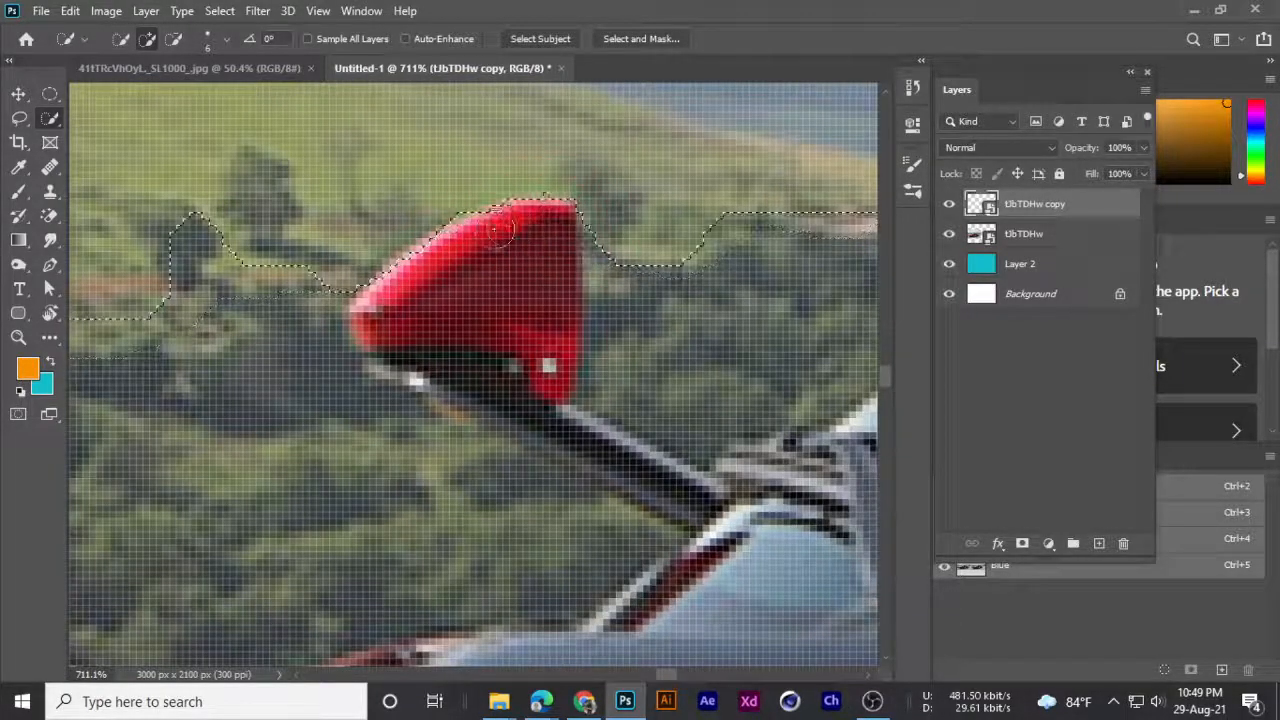
scroll(395, 298, "down", 2)
key("alt")
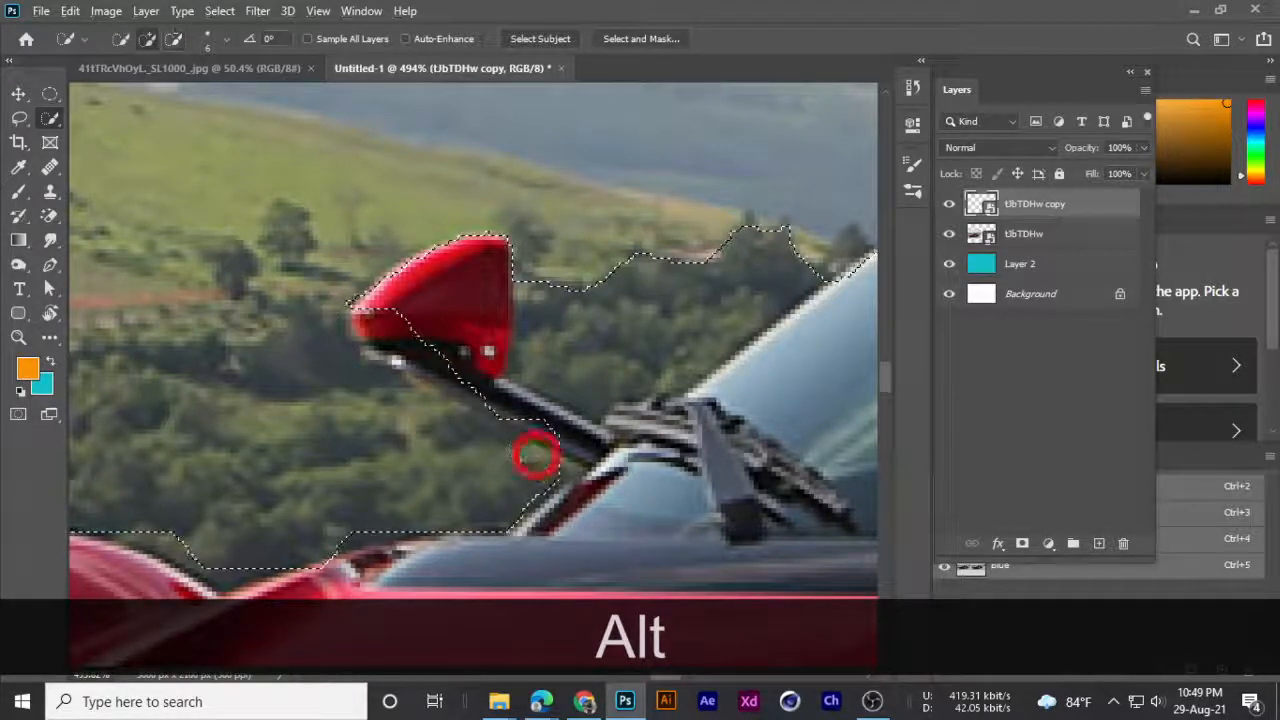
scroll(535, 457, "down", 2)
scroll(563, 468, "up", 5)
left_click_drag(412, 496, 619, 314)
- Subtract the background between the far side mirror and the windshield from the selection
scroll(518, 467, "down", 2)
scroll(522, 467, "up", 6)
scroll(522, 467, "up", 2)
scroll(513, 412, "down", 6)
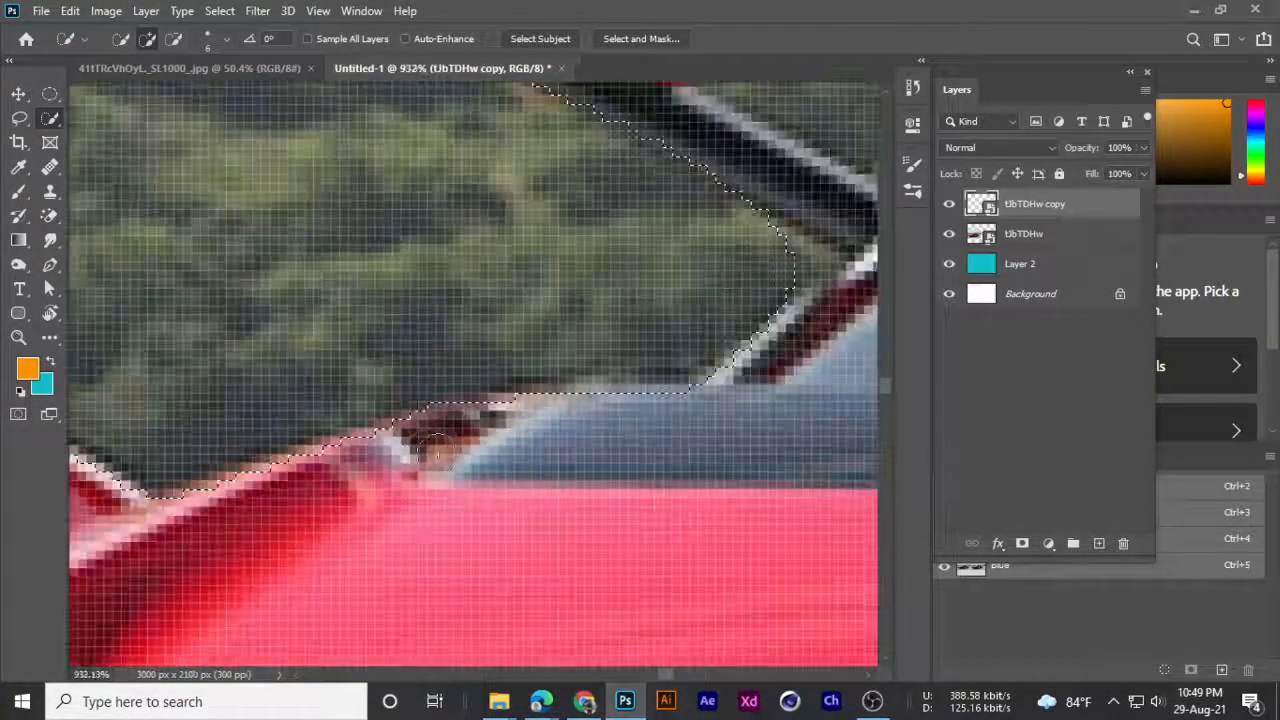
scroll(629, 252, "up", 4)
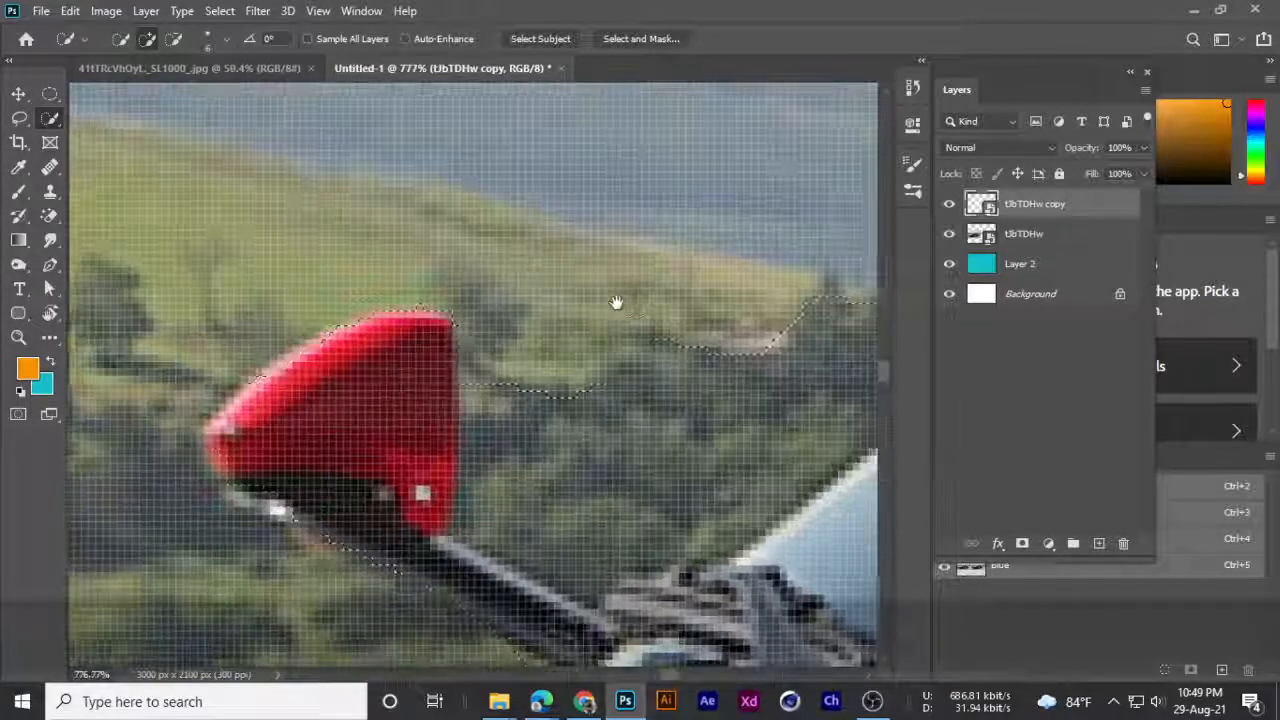
left_click_drag(629, 300, 457, 229)
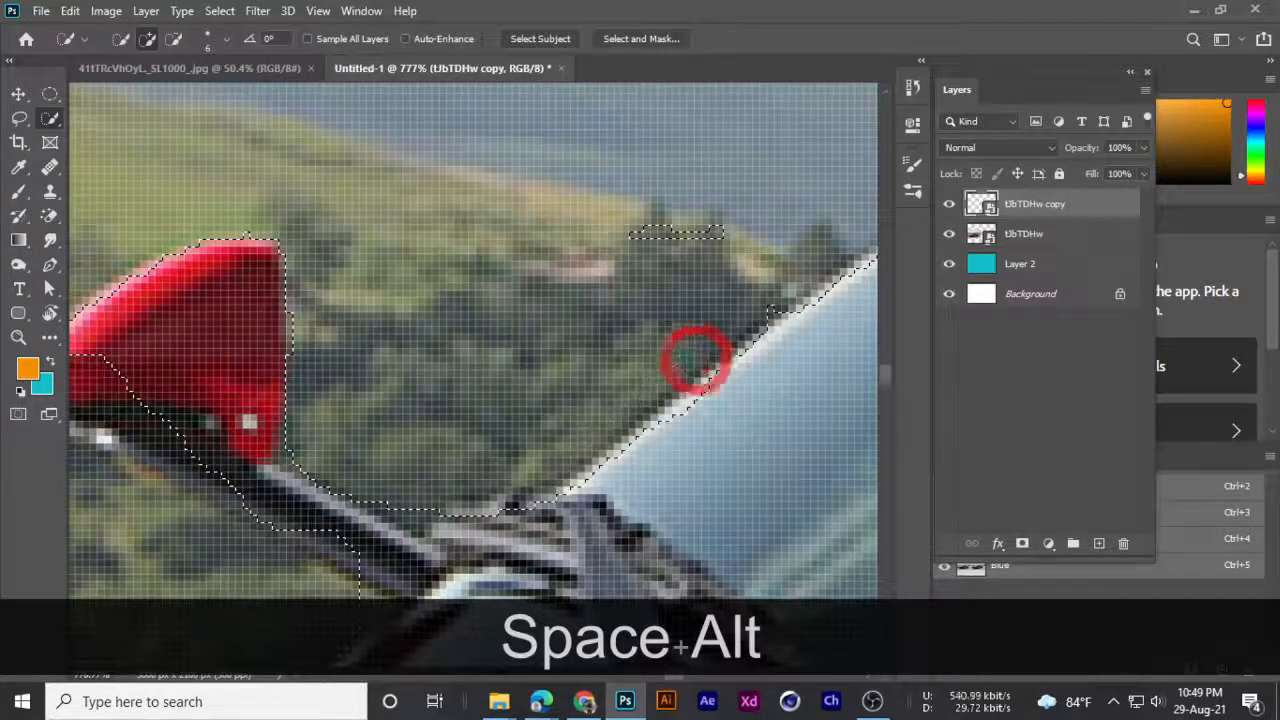
- Subtract the small background patch above the far front fender from the selection
scroll(662, 305, "down", 8)
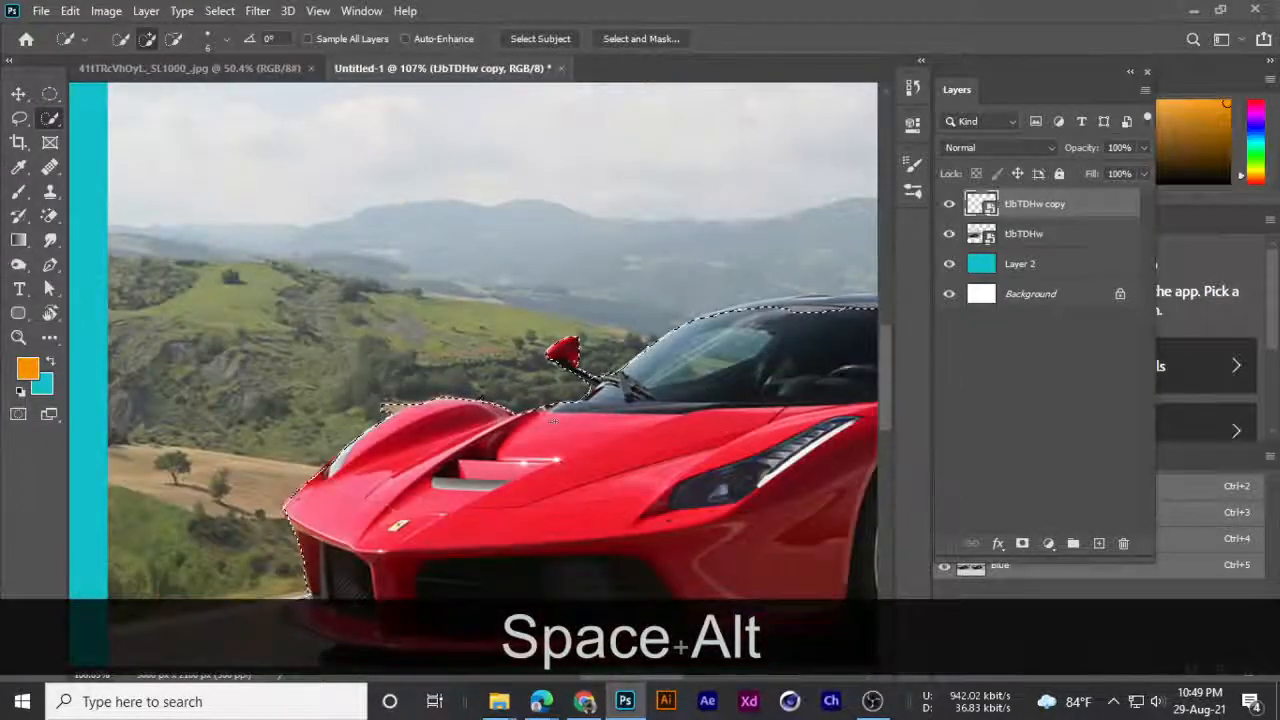
scroll(554, 421, "down", 3)
scroll(432, 395, "up", 10)
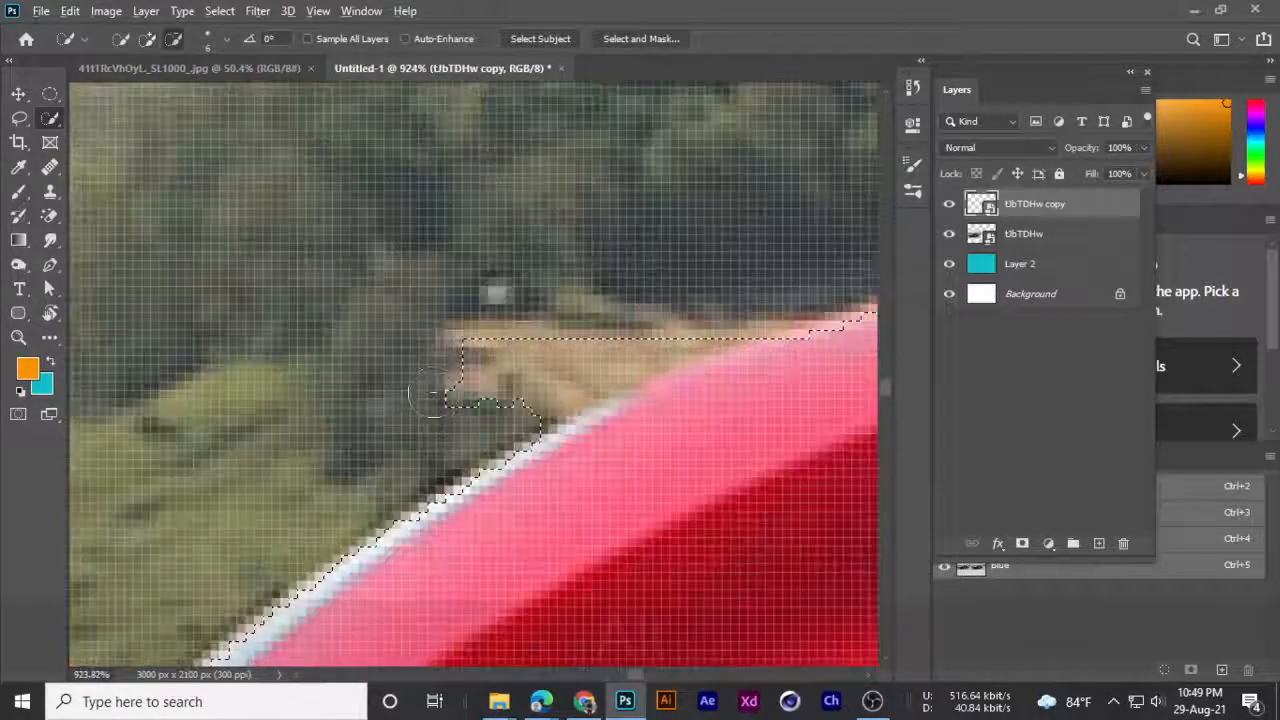
left_click_drag(432, 395, 513, 399)
scroll(527, 383, "down", 8)
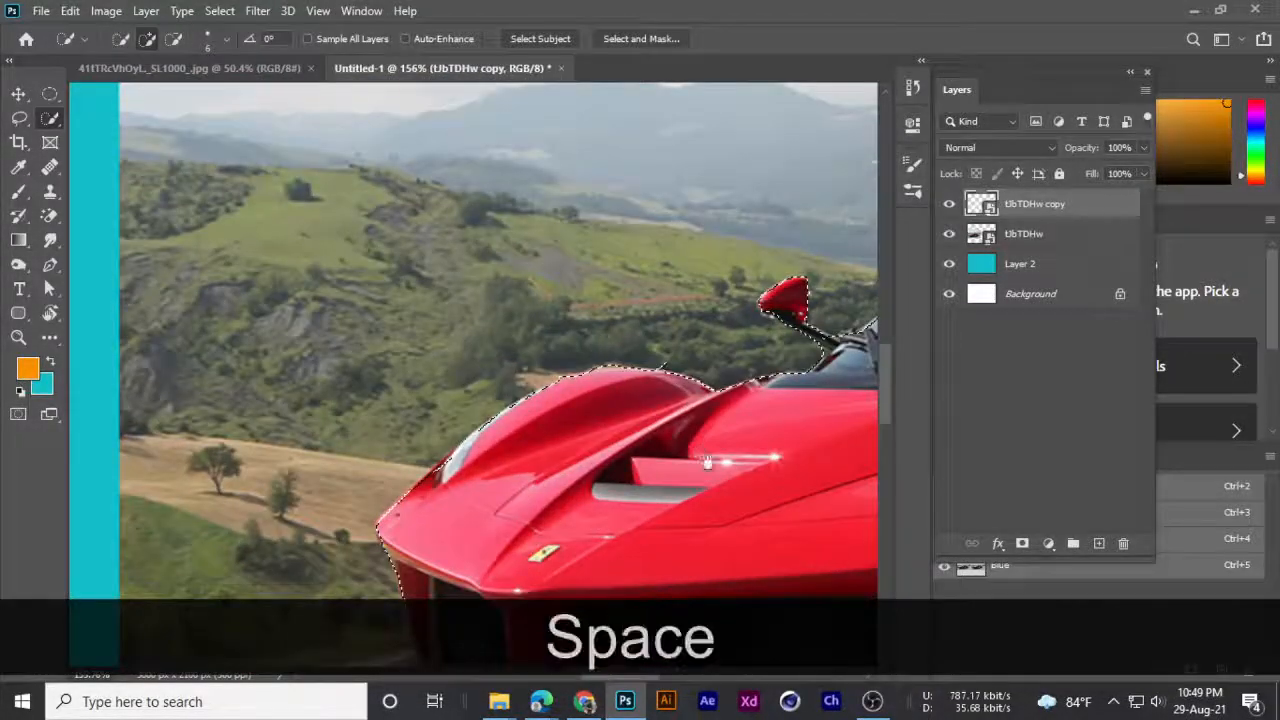
- Set the brush size to 10 and subtract the road shadow beneath the front bumper and along the car's side
left_click_drag(707, 462, 345, 227)
scroll(453, 343, "down", 4)
scroll(345, 455, "up", 3)
scroll(330, 457, "up", 4)
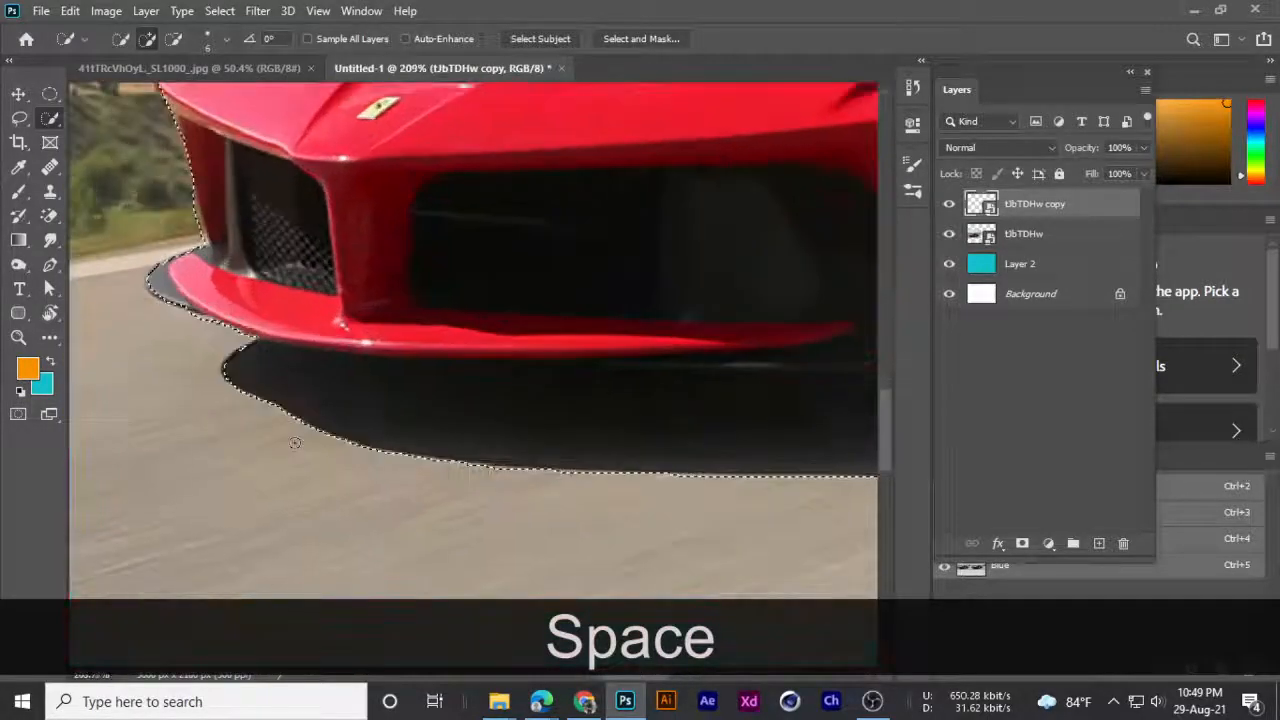
key("bracketright")
key("bracketright")
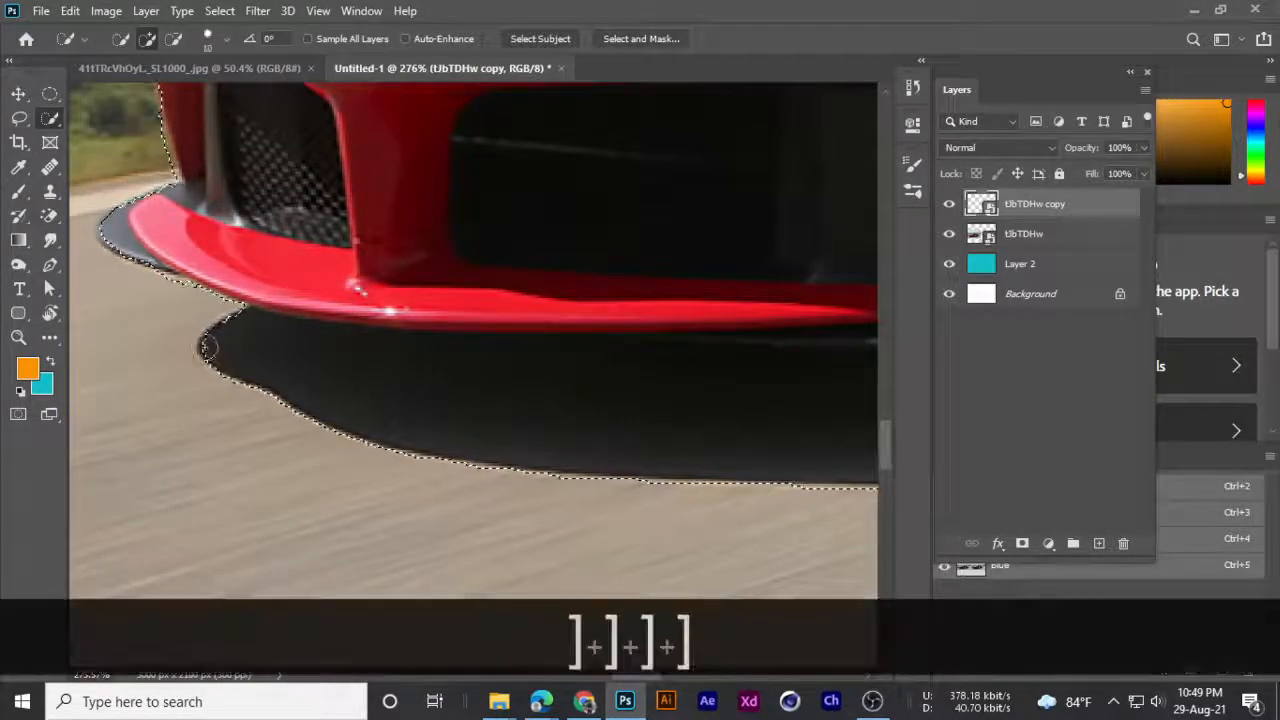
left_click_drag(296, 362, 401, 362)
mouse_move(761, 362)
left_mouse_down()
mouse_move(400, 391)
mouse_move(235, 372)
mouse_move(321, 408)
left_mouse_up()
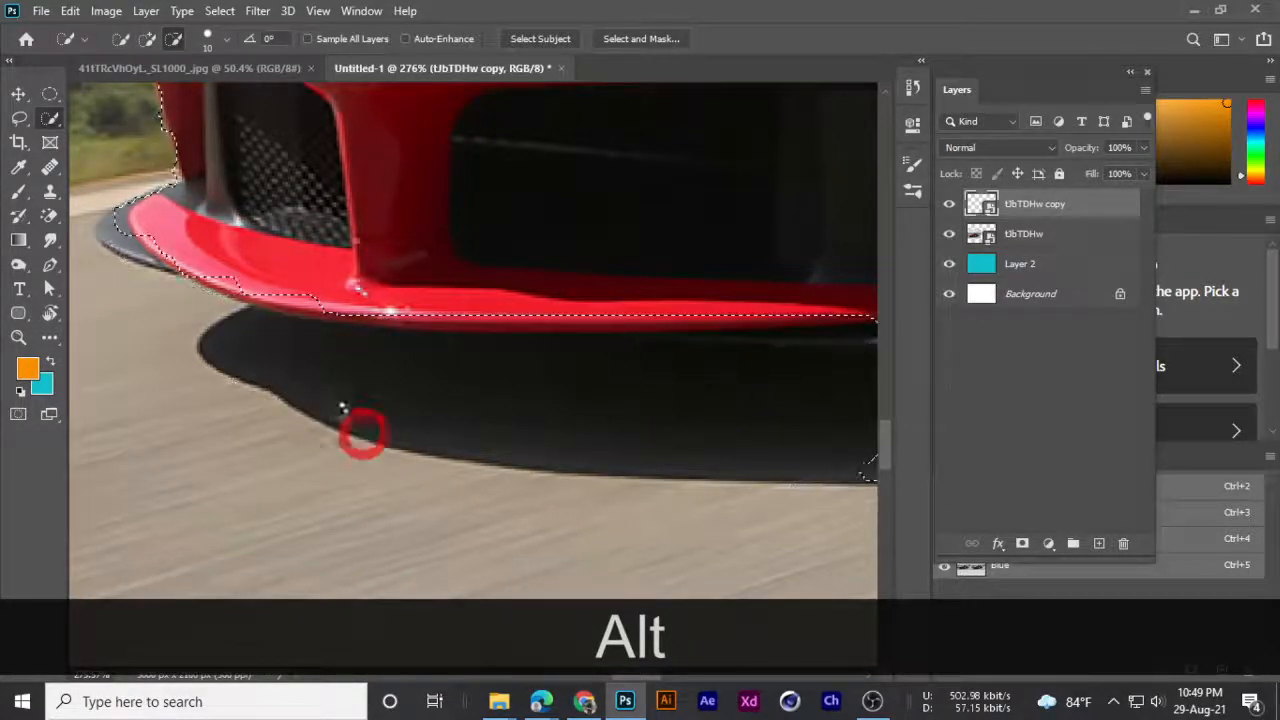
scroll(355, 425, "down", 5)
left_click_drag(586, 423, 431, 380)
left_click_drag(358, 351, 561, 354)
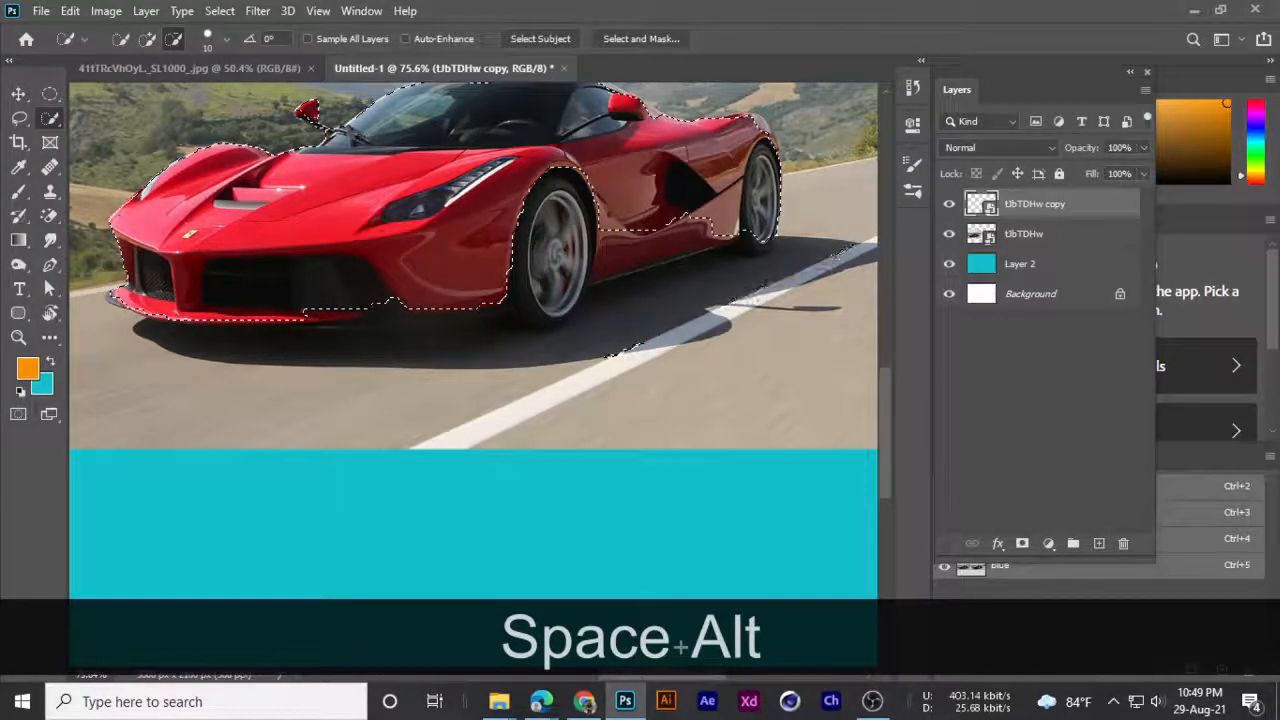
- Set the brush size to 25 and add the front wheel and the lower side sill back to the selection
scroll(515, 188, "up", 4)
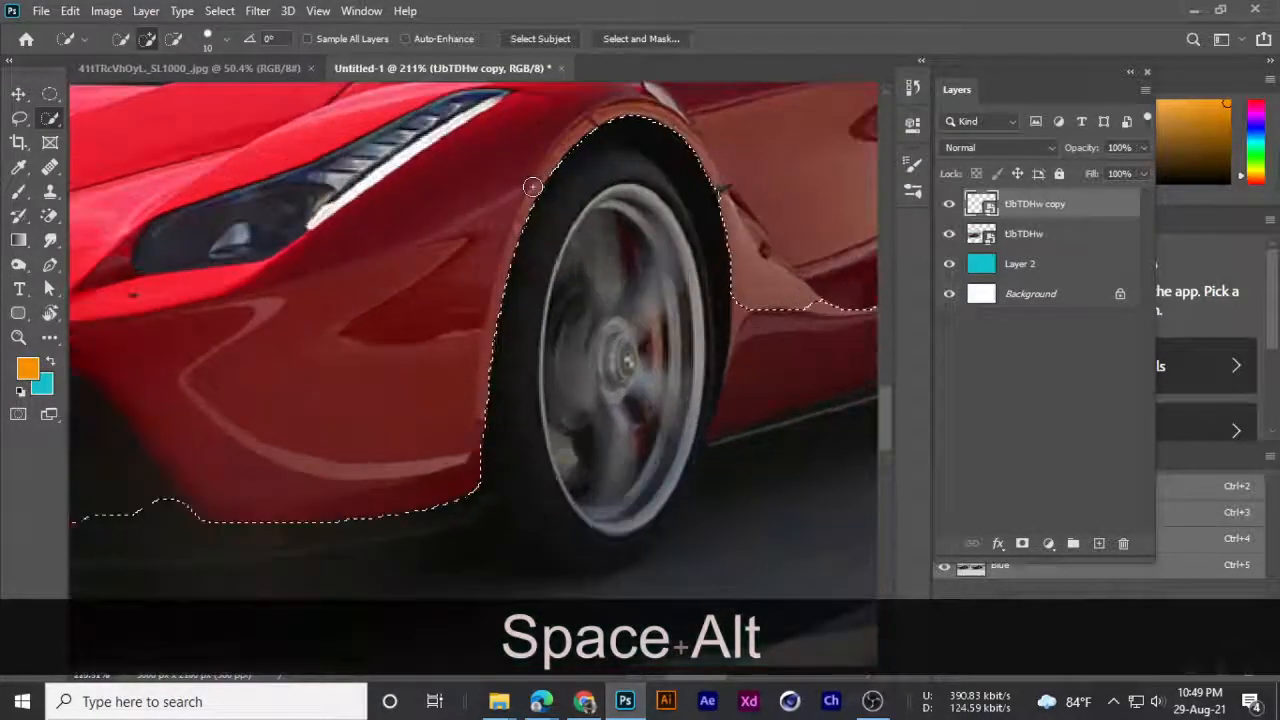
key("]")
key("]")
mouse_move(528, 180)
left_mouse_down()
mouse_move(556, 412)
mouse_move(492, 469)
mouse_move(502, 492)
mouse_move(578, 522)
mouse_move(701, 368)
mouse_move(707, 143)
mouse_move(682, 150)
mouse_move(658, 232)
mouse_move(726, 357)
mouse_move(775, 383)
mouse_move(334, 385)
mouse_move(423, 336)
mouse_move(623, 305)
mouse_move(371, 371)
mouse_move(560, 337)
left_mouse_up()
key("space")
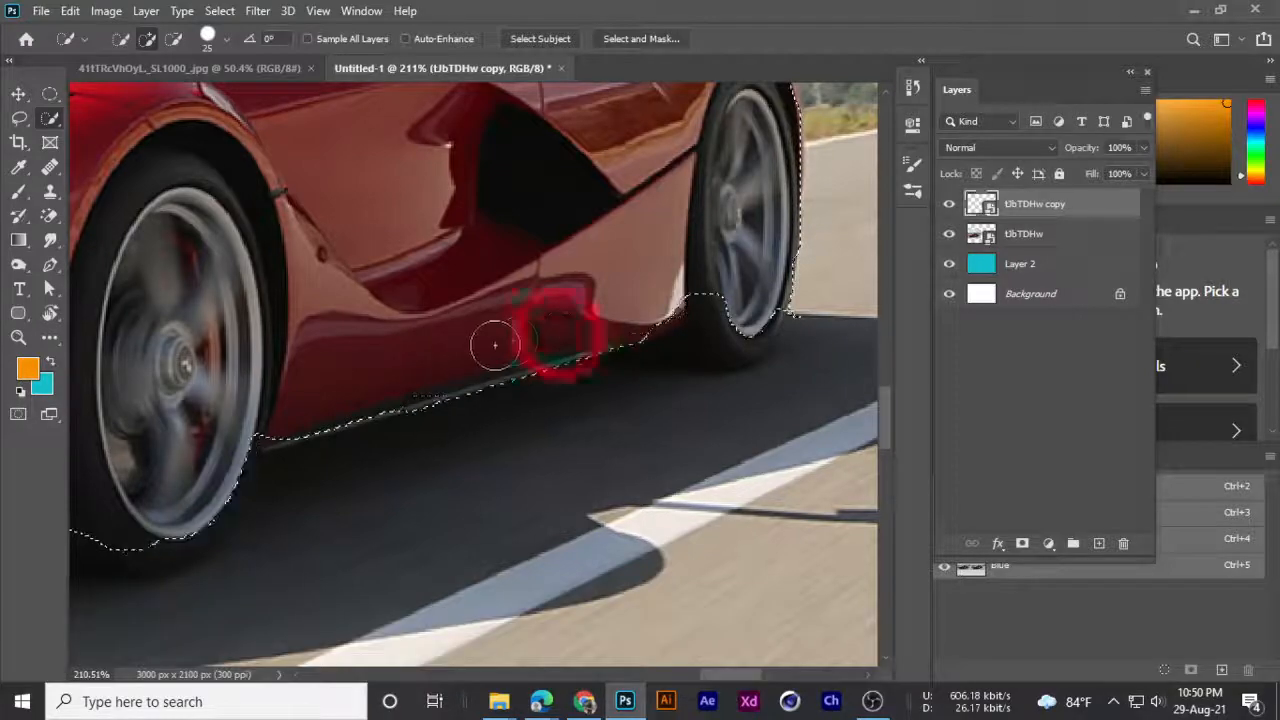
- Try to add the bottom of the rear tyre to the selection with the size 25 brush
scroll(713, 271, "up", 6)
key("space")
left_click_drag(757, 271, 514, 300)
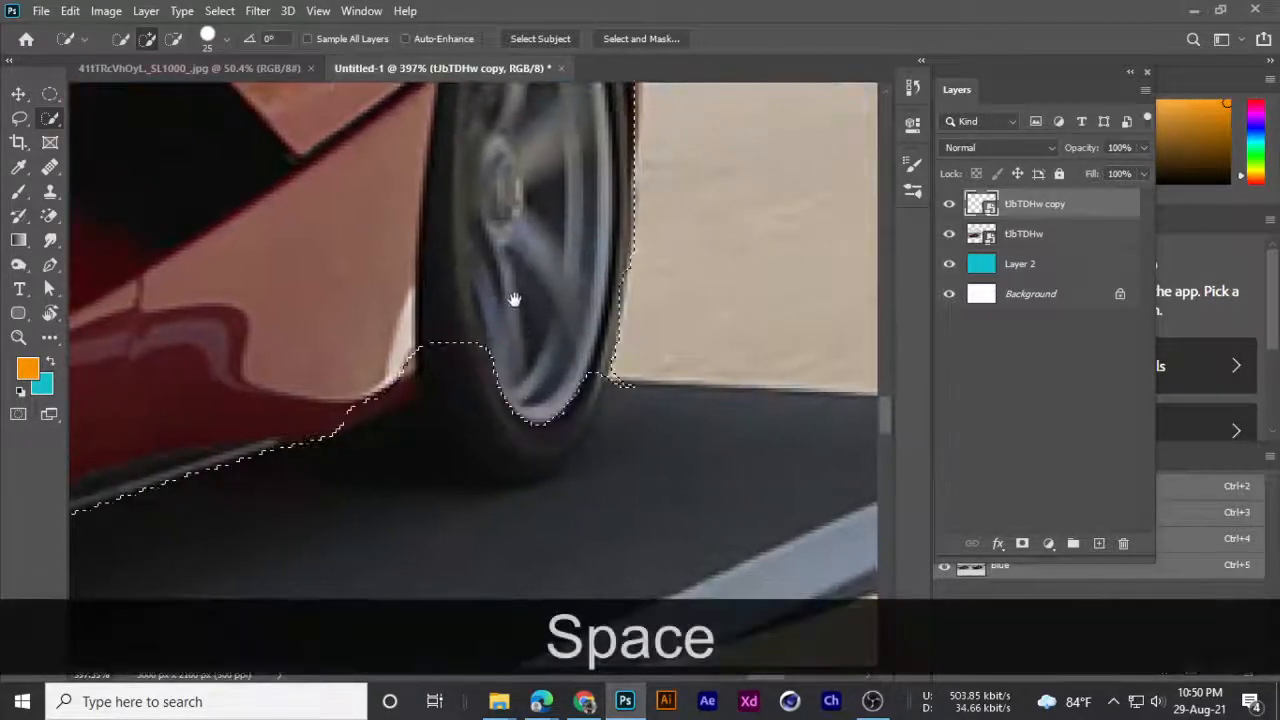
mouse_move(471, 349)
left_mouse_down()
mouse_move(502, 395)
mouse_move(543, 406)
mouse_move(549, 394)
left_mouse_up()
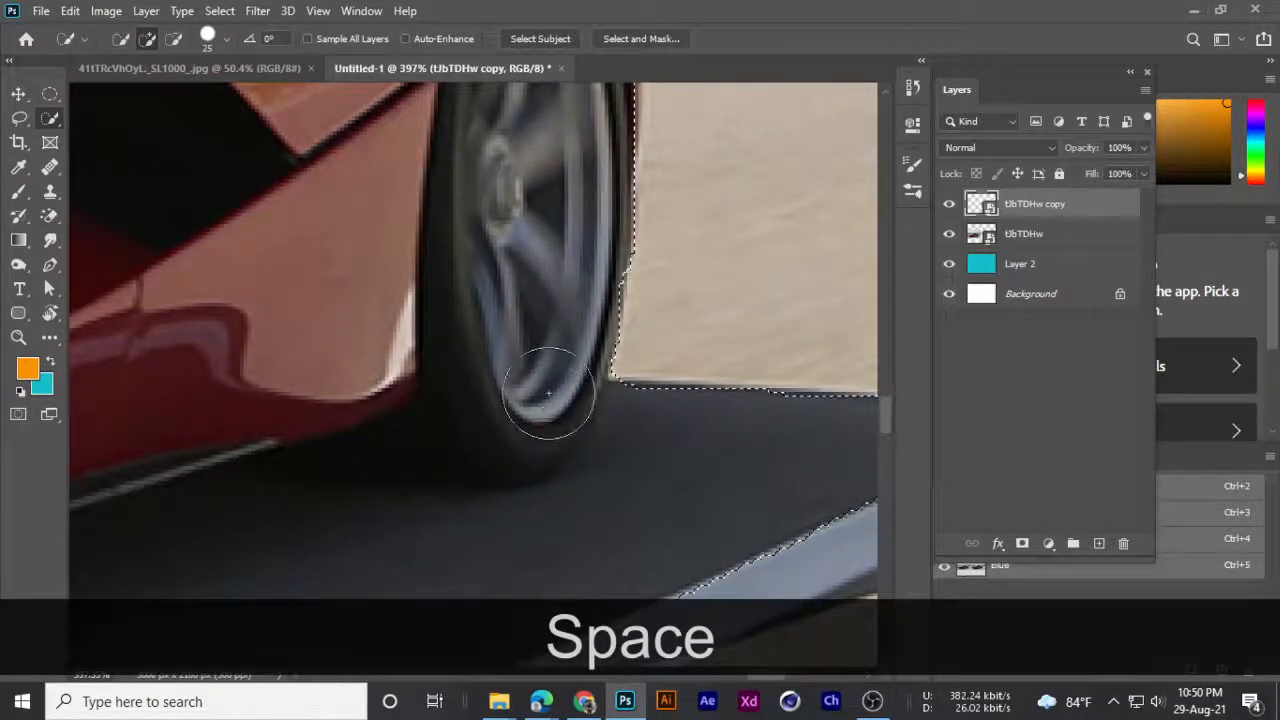
scroll(564, 388, "down", 5)
key("ctrl+z")
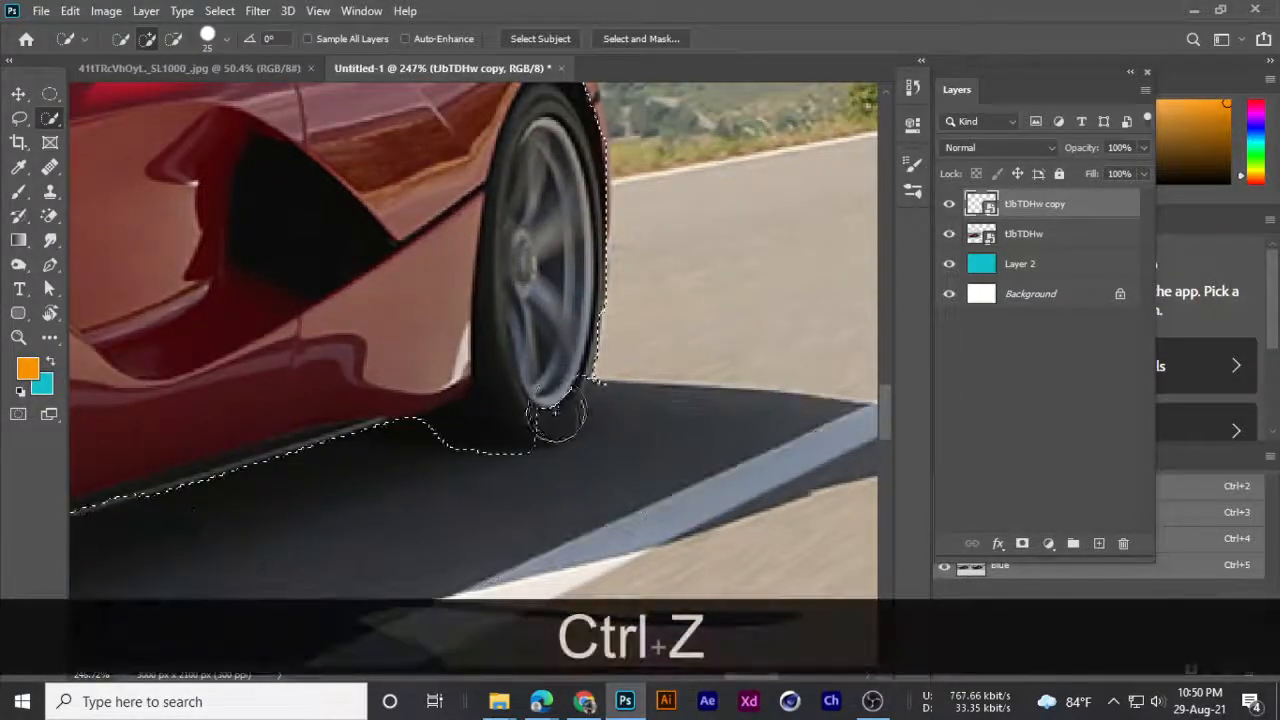
- Reduce the brush size to 8 and add the lower part of the rear tyre to the selection, following its edge
scroll(479, 440, "up", 2)
scroll(479, 440, "up", 1)
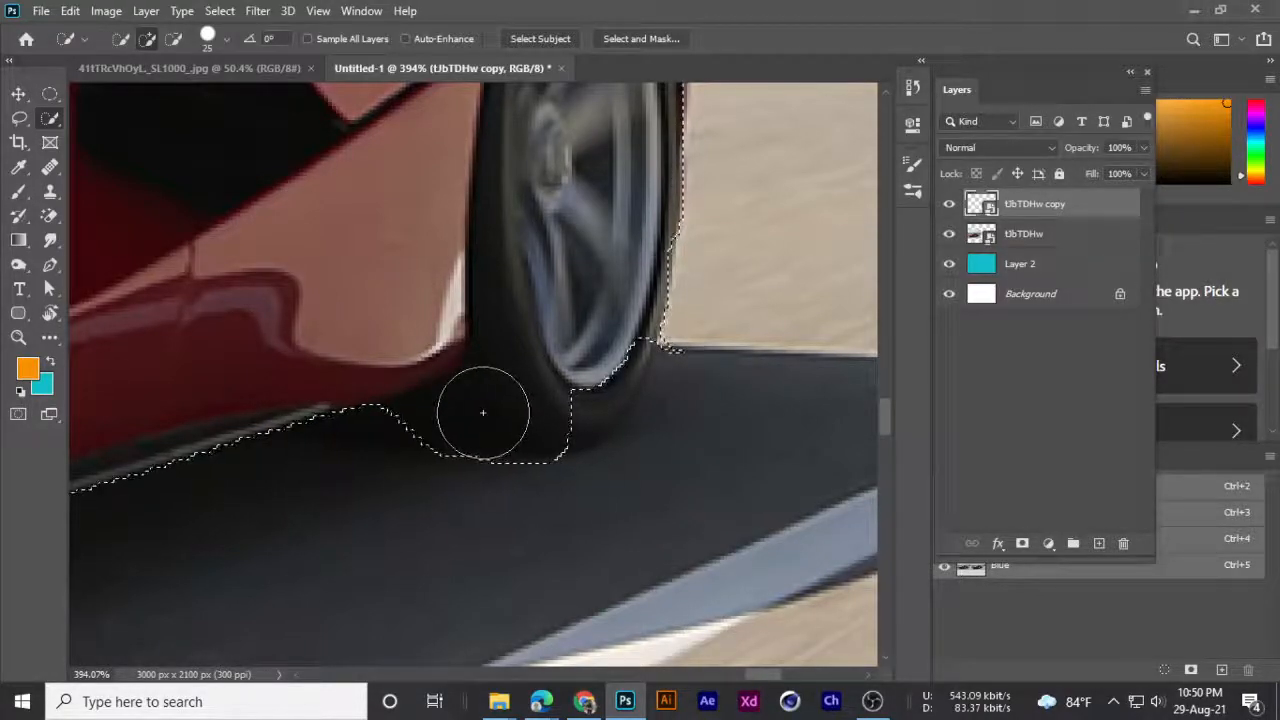
scroll(483, 412, "up", 1)
key("bracketleft")
key("bracketleft")
key("bracketleft")
key("bracketleft")
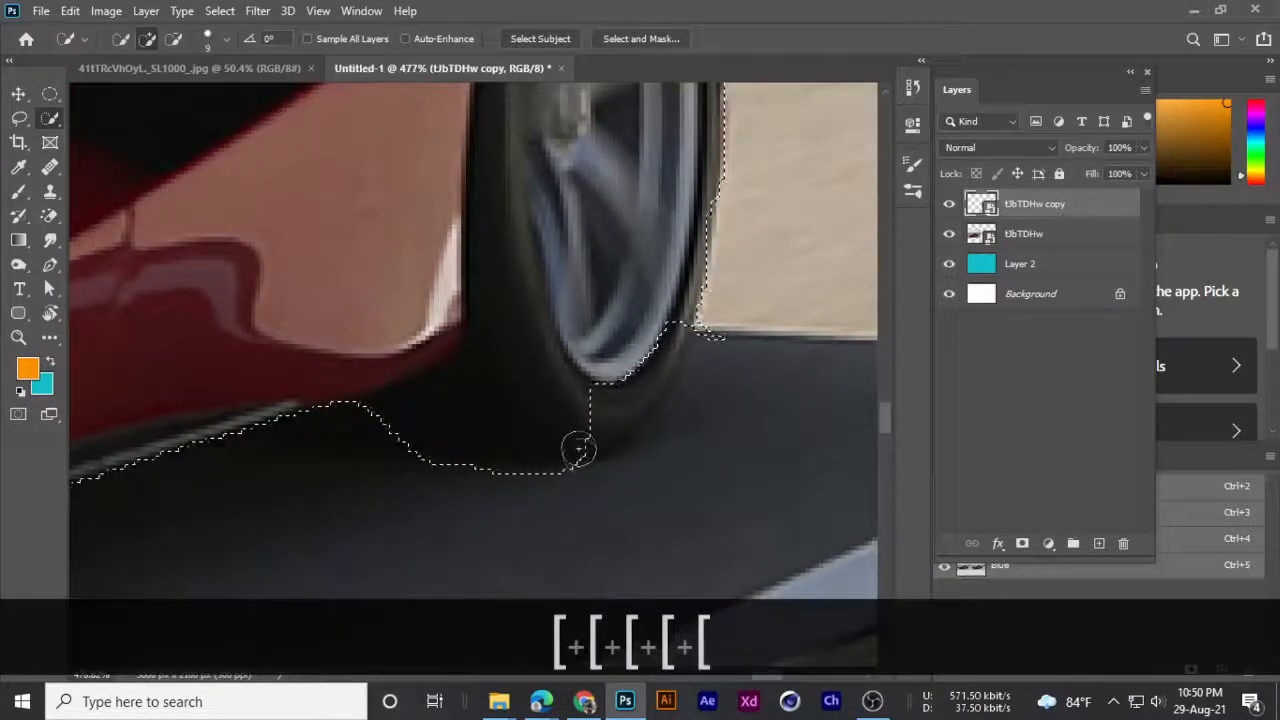
left_click_drag(601, 473, 521, 475)
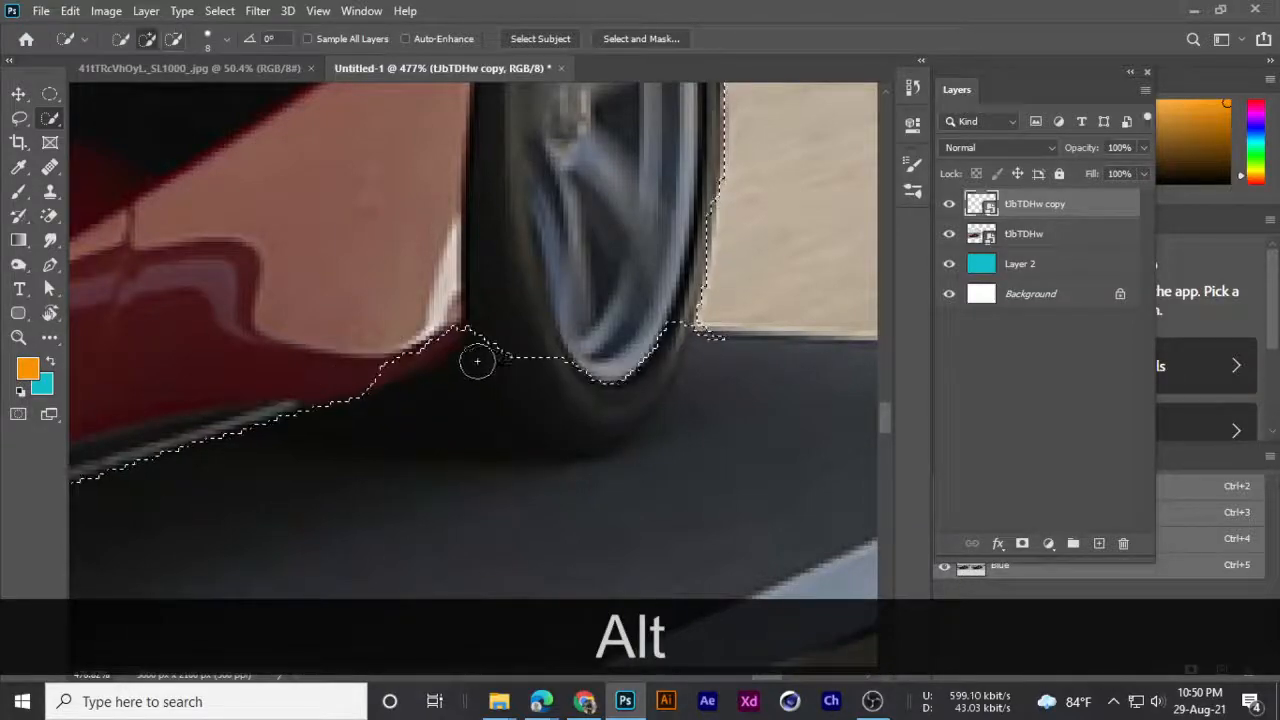
mouse_move(549, 381)
left_mouse_down()
mouse_move(603, 422)
mouse_move(637, 405)
left_mouse_up()
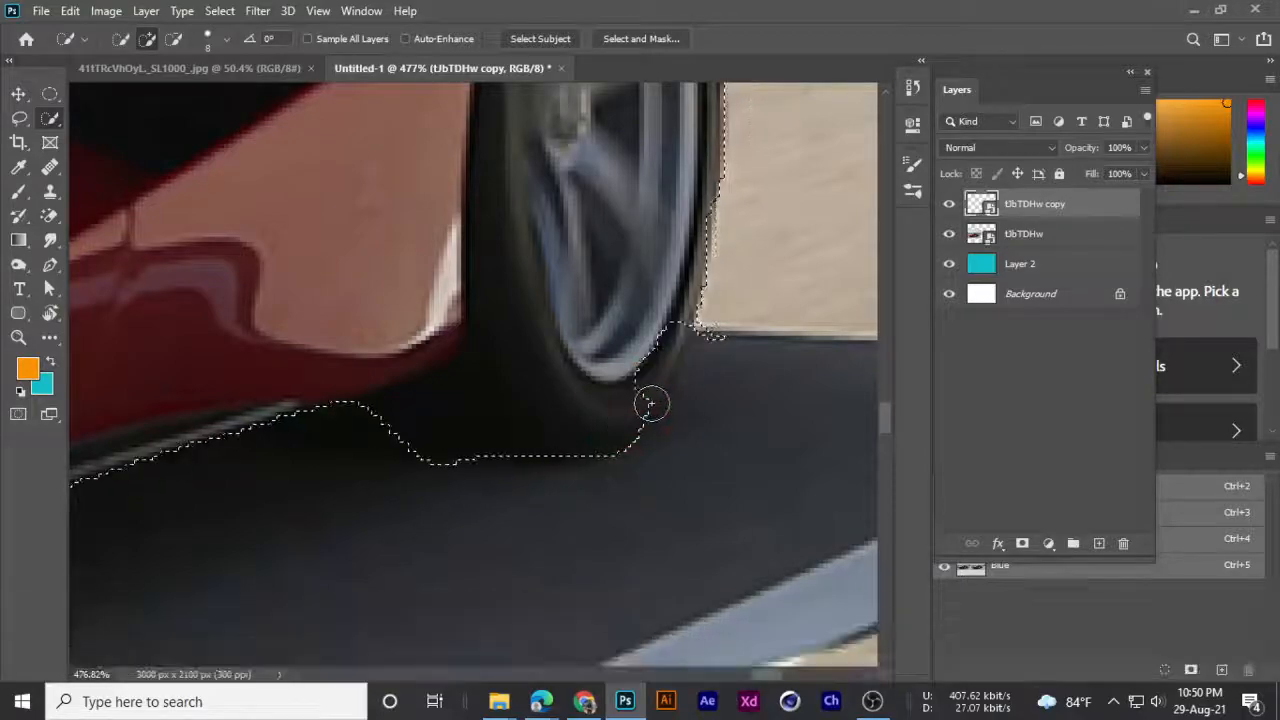
scroll(665, 318, "down", 10)
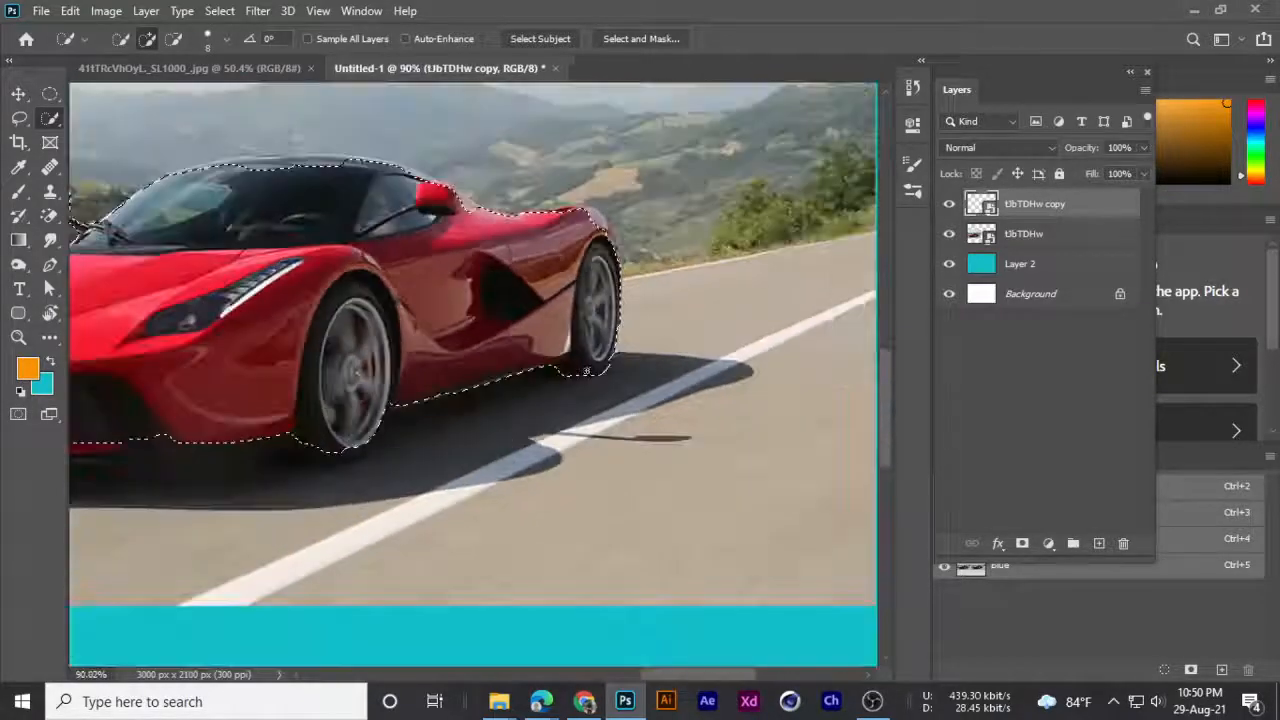
- Refine the selection along the rear fender's edge above the rear wheel
scroll(593, 281, "up", 3)
scroll(593, 281, "up", 8)
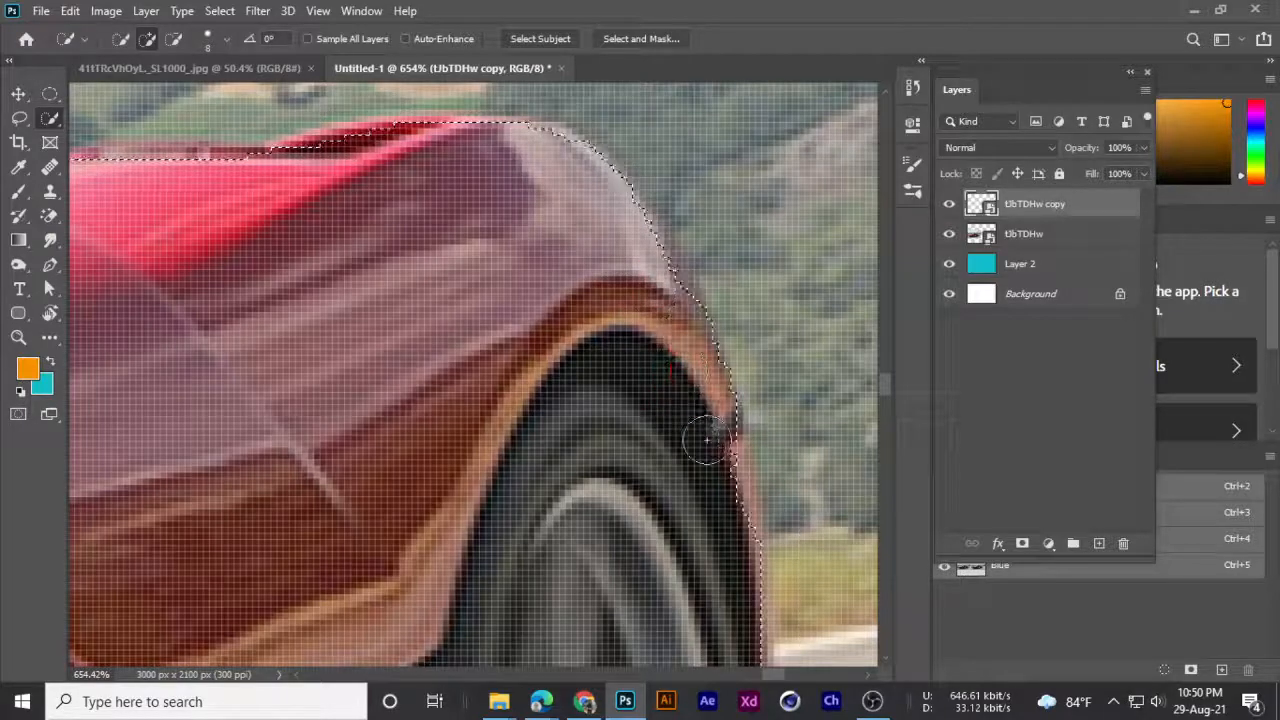
scroll(288, 303, "down", 4)
scroll(288, 303, "down", 4)
- Extend the selection over the roof's upper edge and the body edge behind the near side mirror
left_click_drag(220, 306, 448, 391)
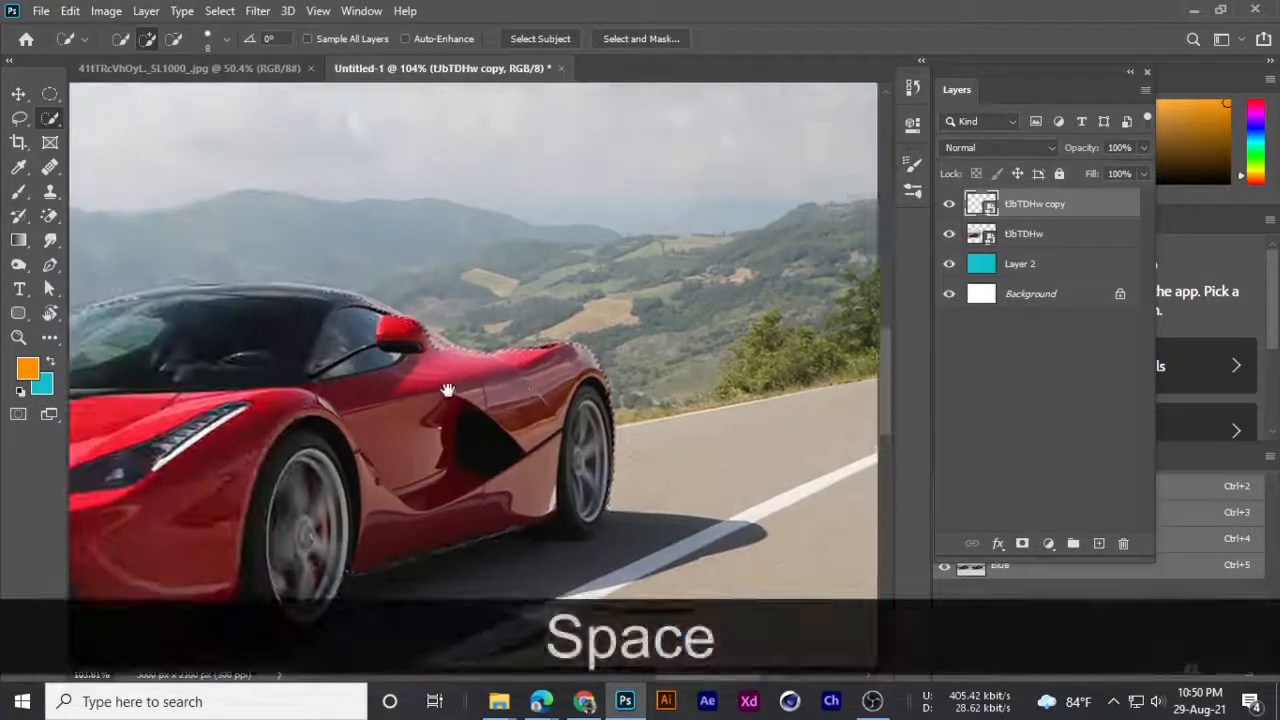
scroll(260, 308, "up", 4)
left_click_drag(186, 321, 449, 357)
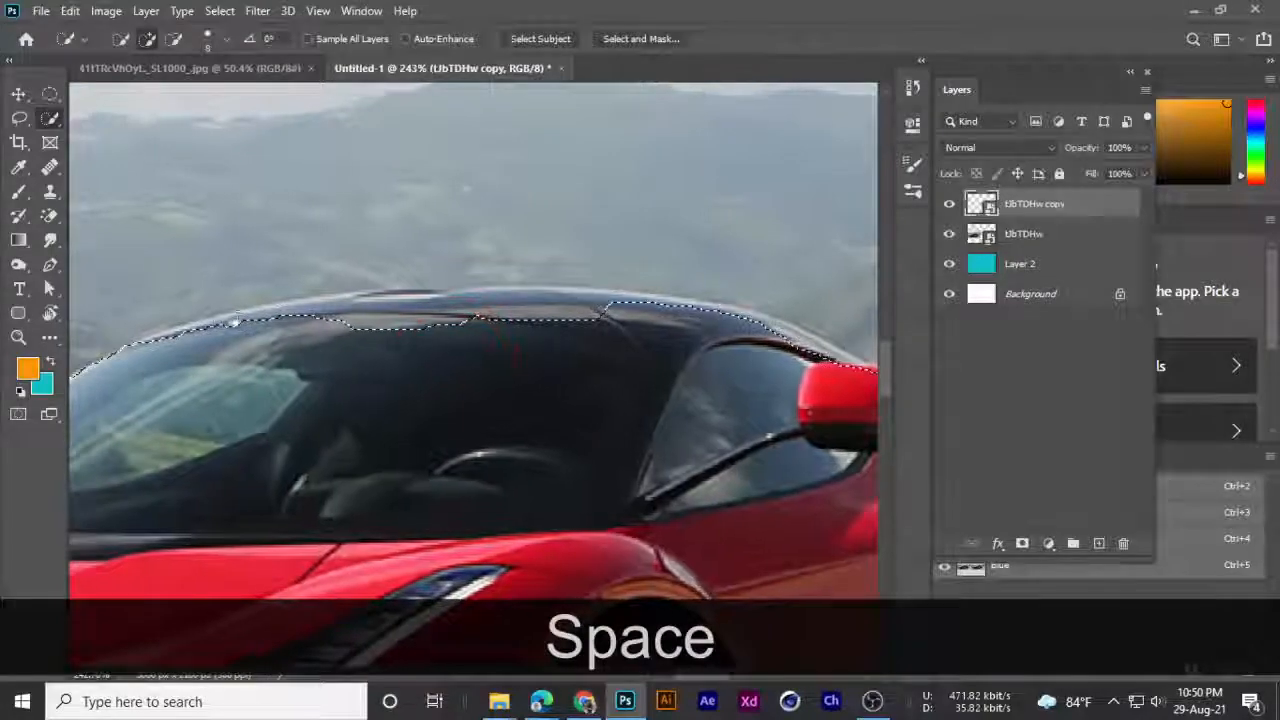
scroll(172, 328, "up", 3)
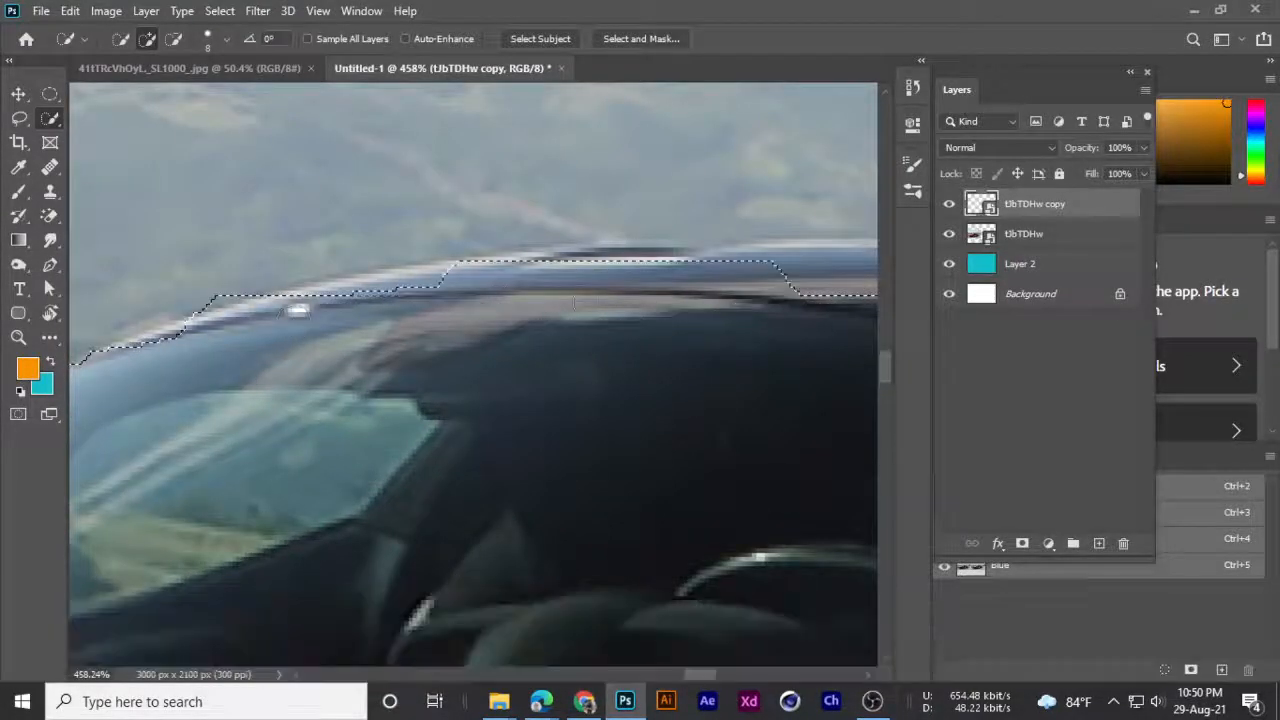
left_click_drag(677, 303, 185, 372)
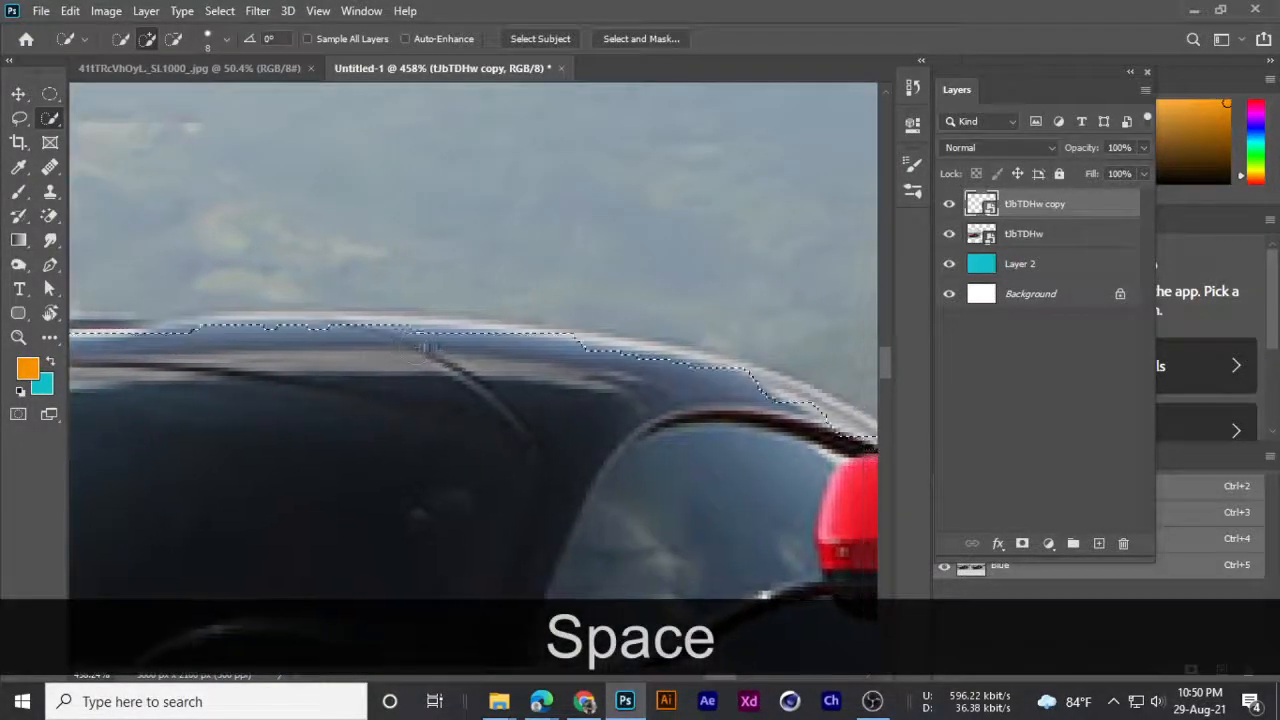
left_click_drag(701, 378, 393, 316)
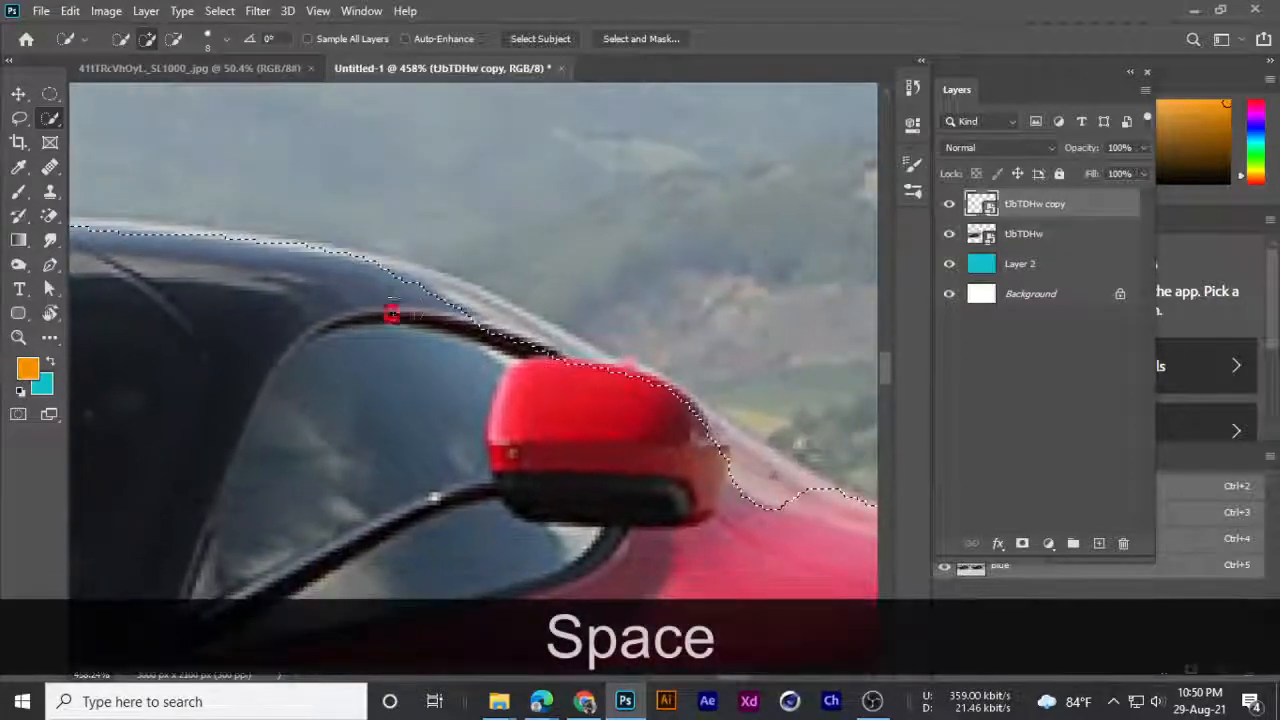
left_click_drag(672, 436, 508, 358)
left_click(611, 404)
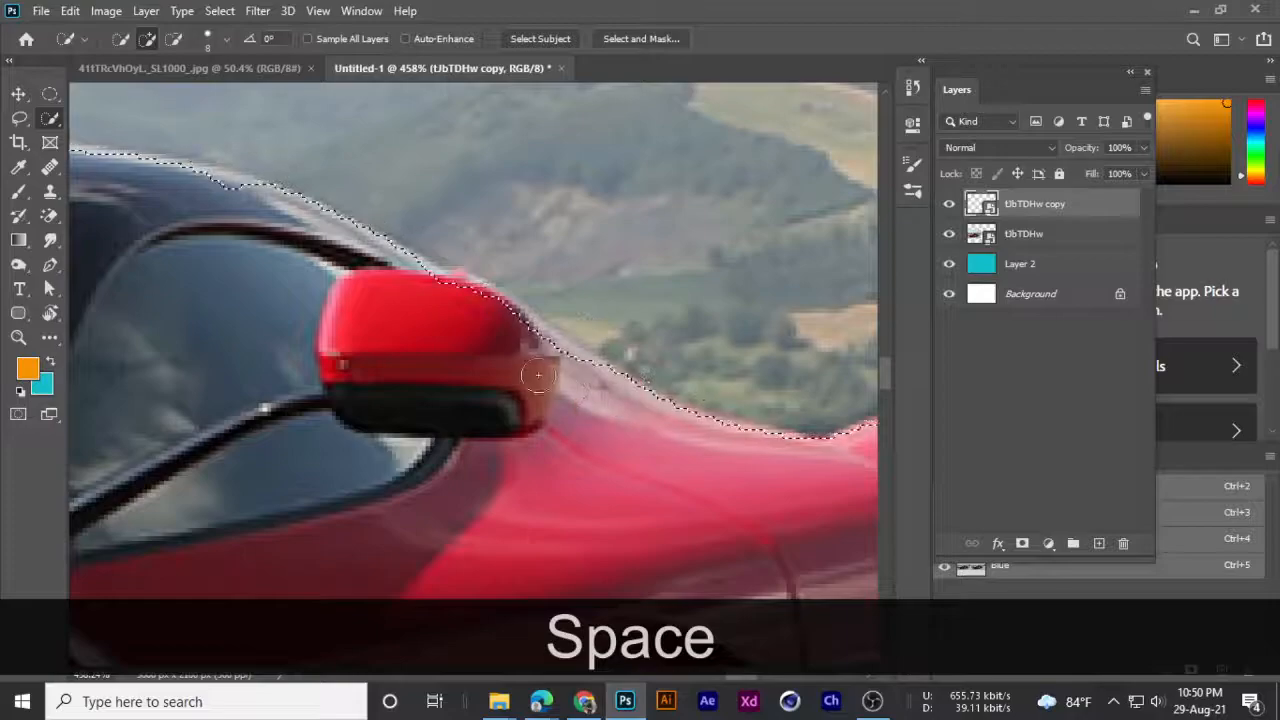
scroll(536, 380, "down", 12)
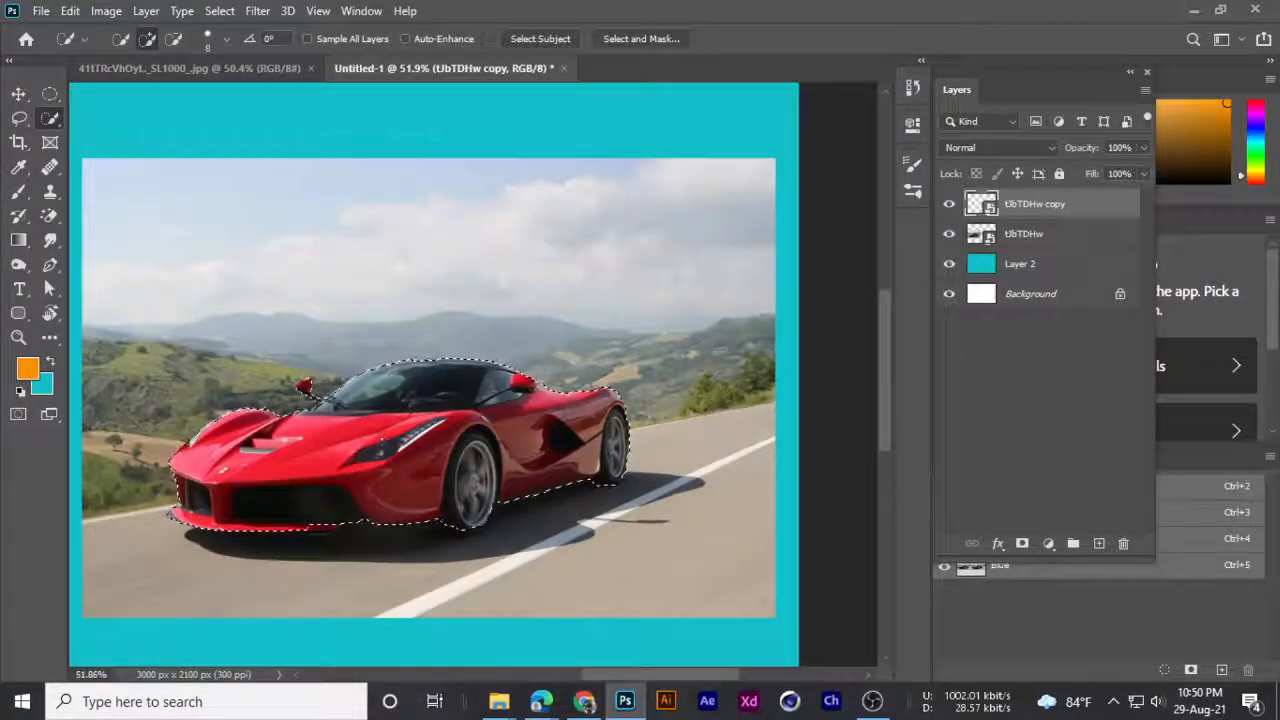
scroll(382, 428, "up", 2)
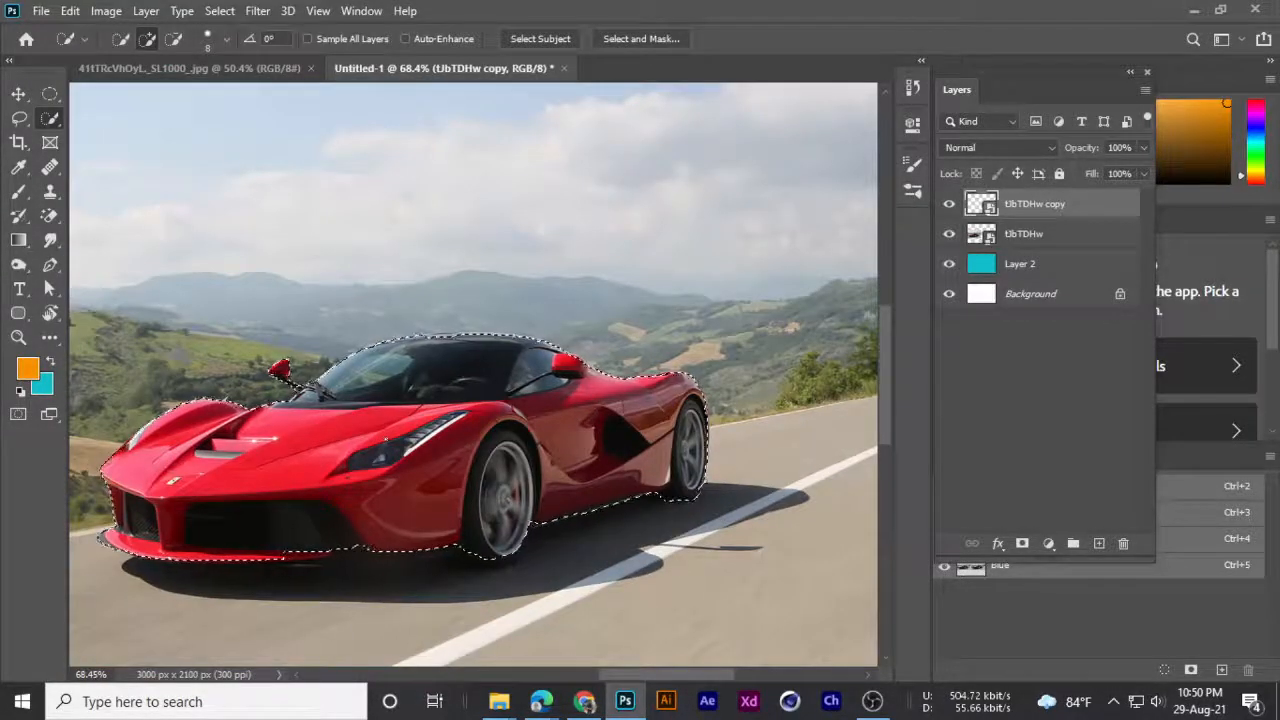
- Try to subtract an area below the front bumper from the car selection with the Quick Selection tool, and undo it
right_click(50, 118)
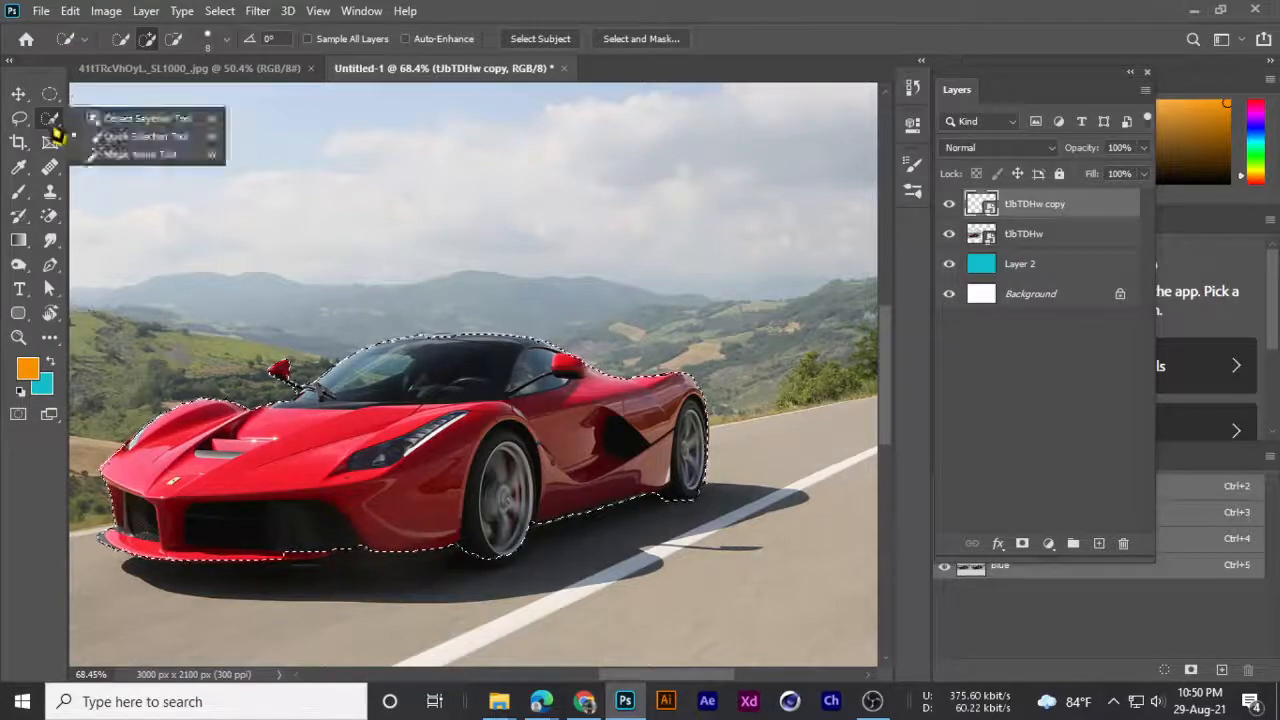
left_click(105, 140)
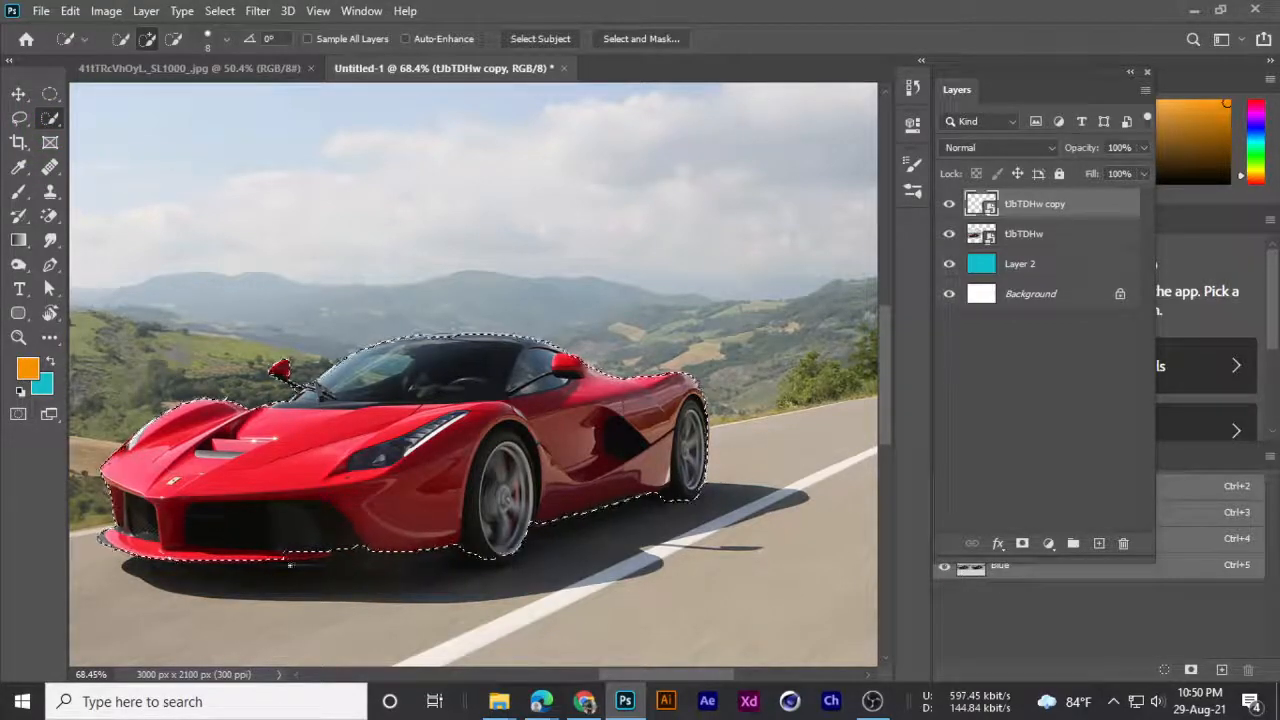
scroll(289, 545, "up", 4)
left_click(393, 530, "alt")
key("ctrl+z")
- Preview the selected car on a new layer with the tJbTDHw copy layer hidden, and undo both changes
scroll(393, 537, "down", 7)
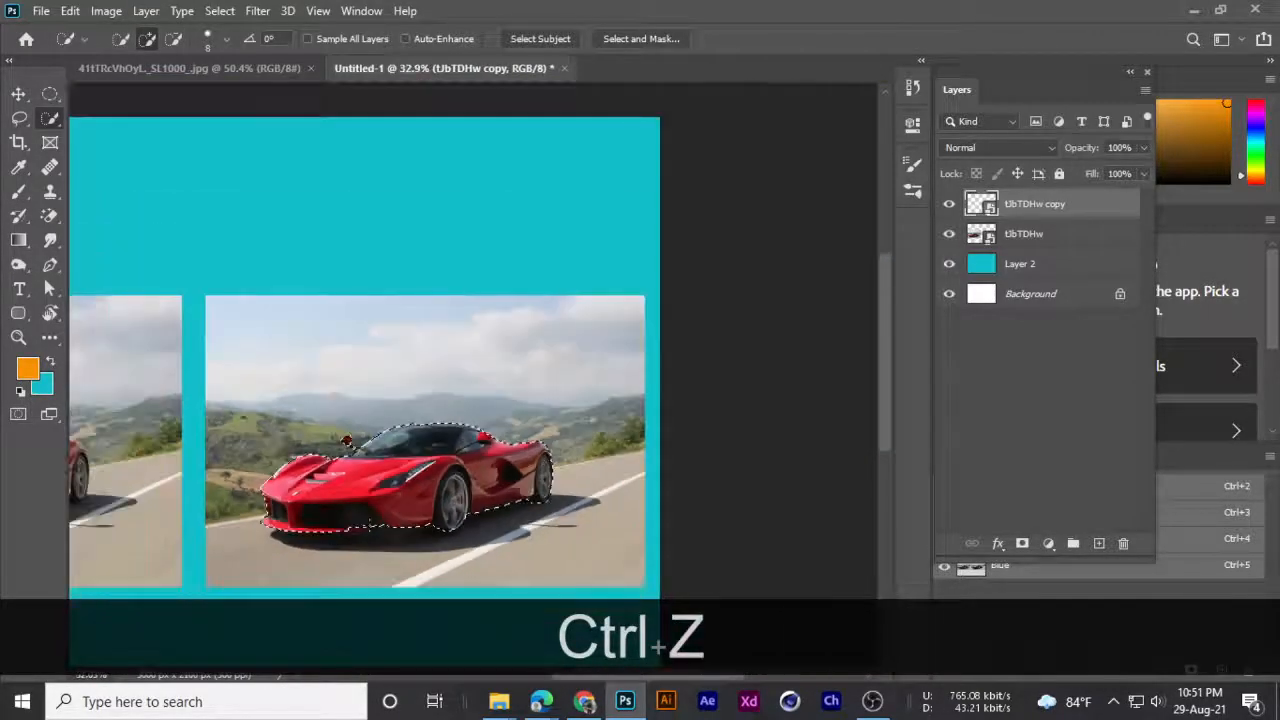
scroll(374, 524, "up", 1)
key("space")
left_click_drag(380, 431, 505, 323)
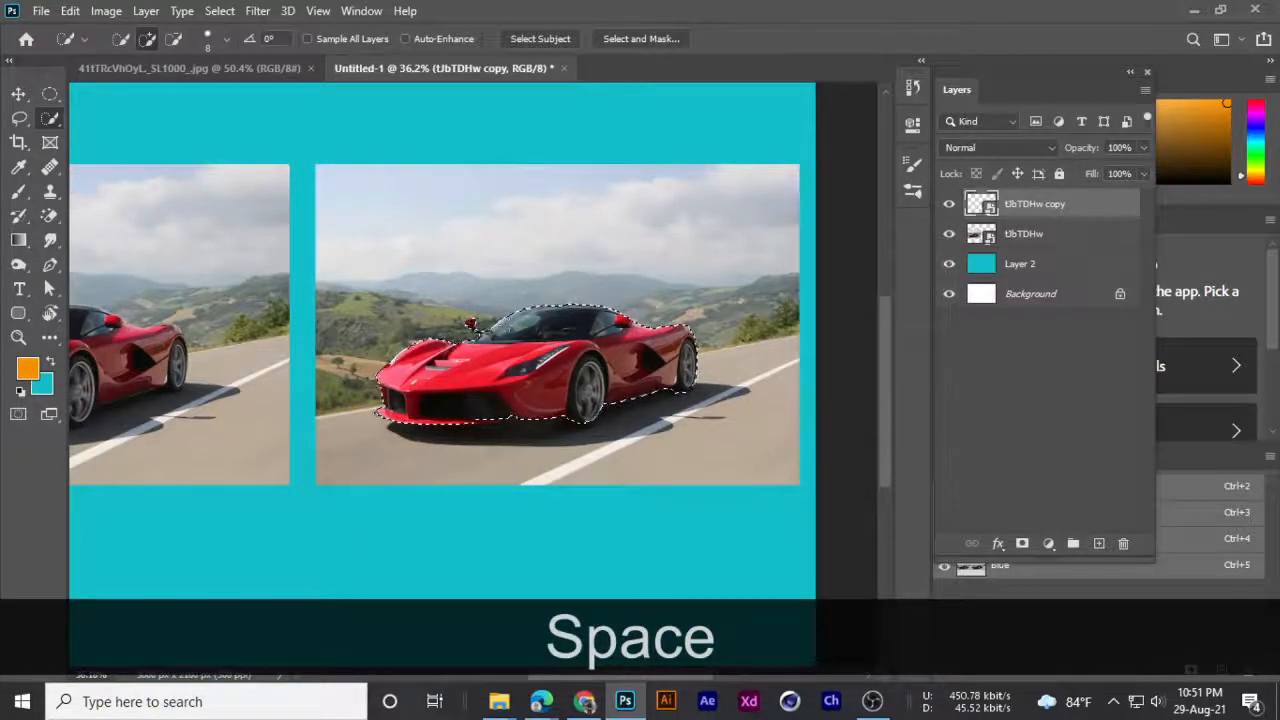
scroll(505, 323, "up", 1)
key("ctrl+j")
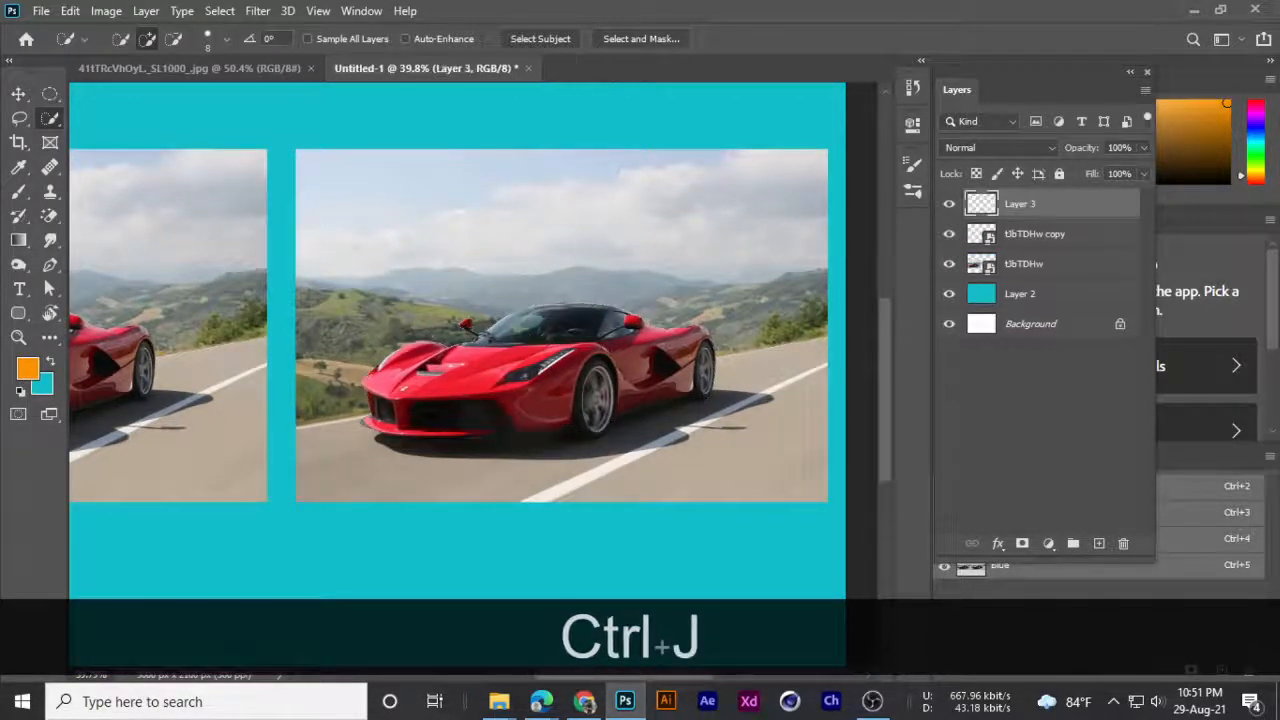
left_click(949, 233)
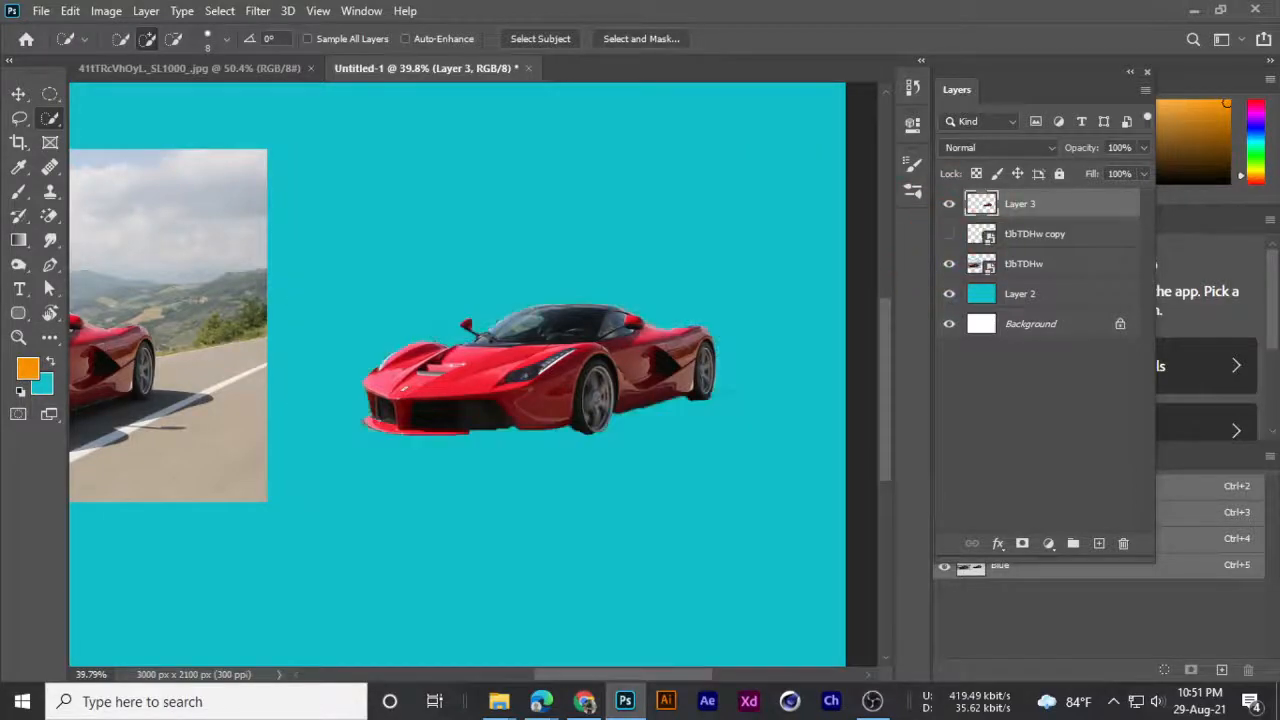
left_click(19, 94)
scroll(388, 386, "down", 7)
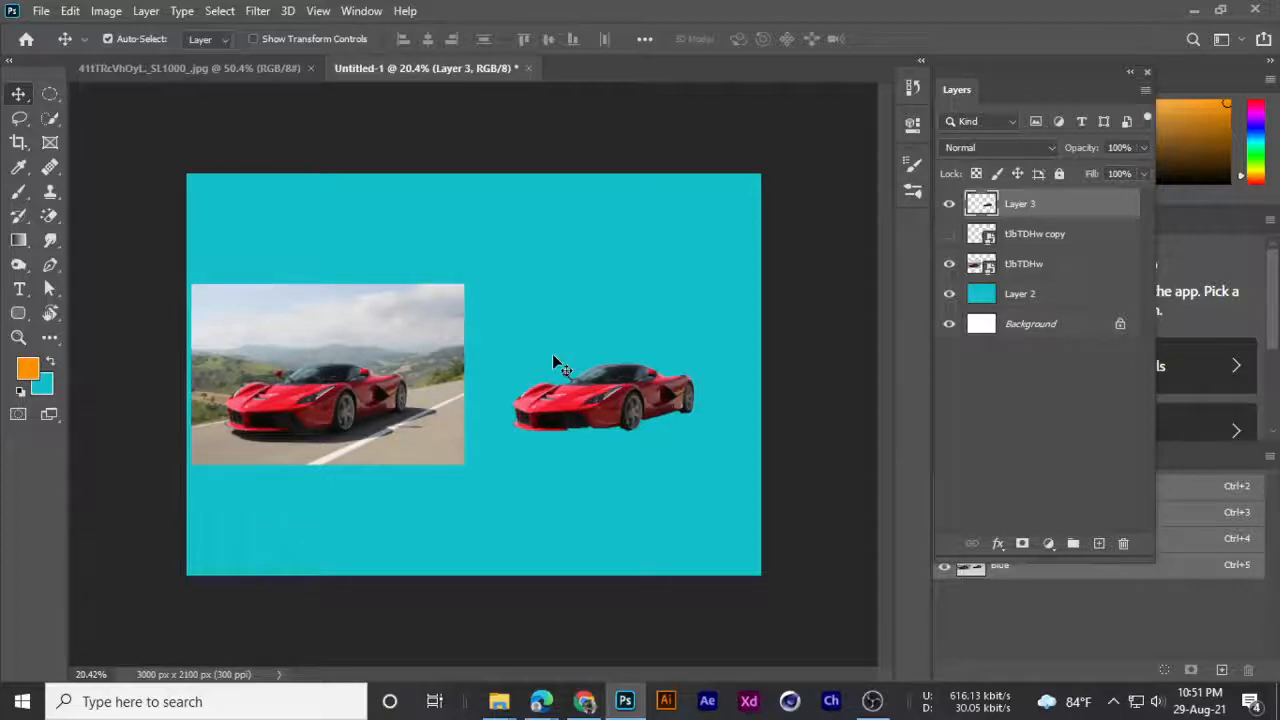
scroll(574, 432, "up", 1)
scroll(578, 437, "up", 1)
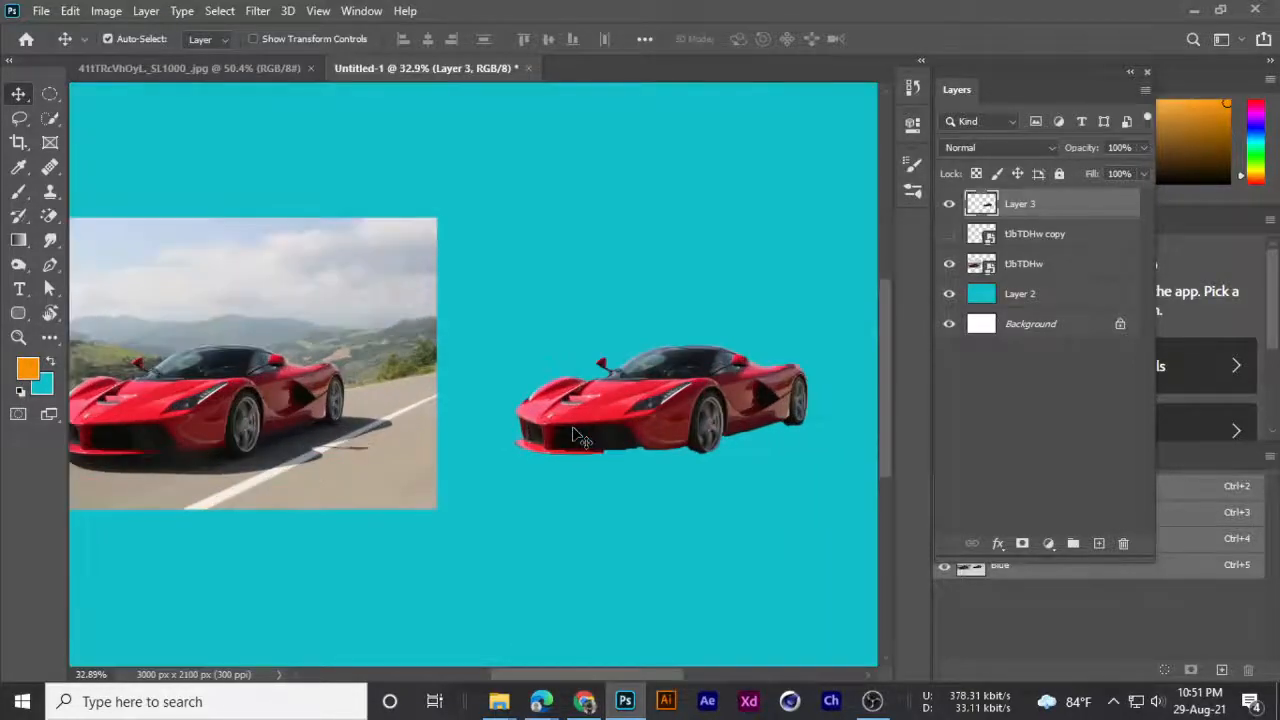
key("ctrl+z")
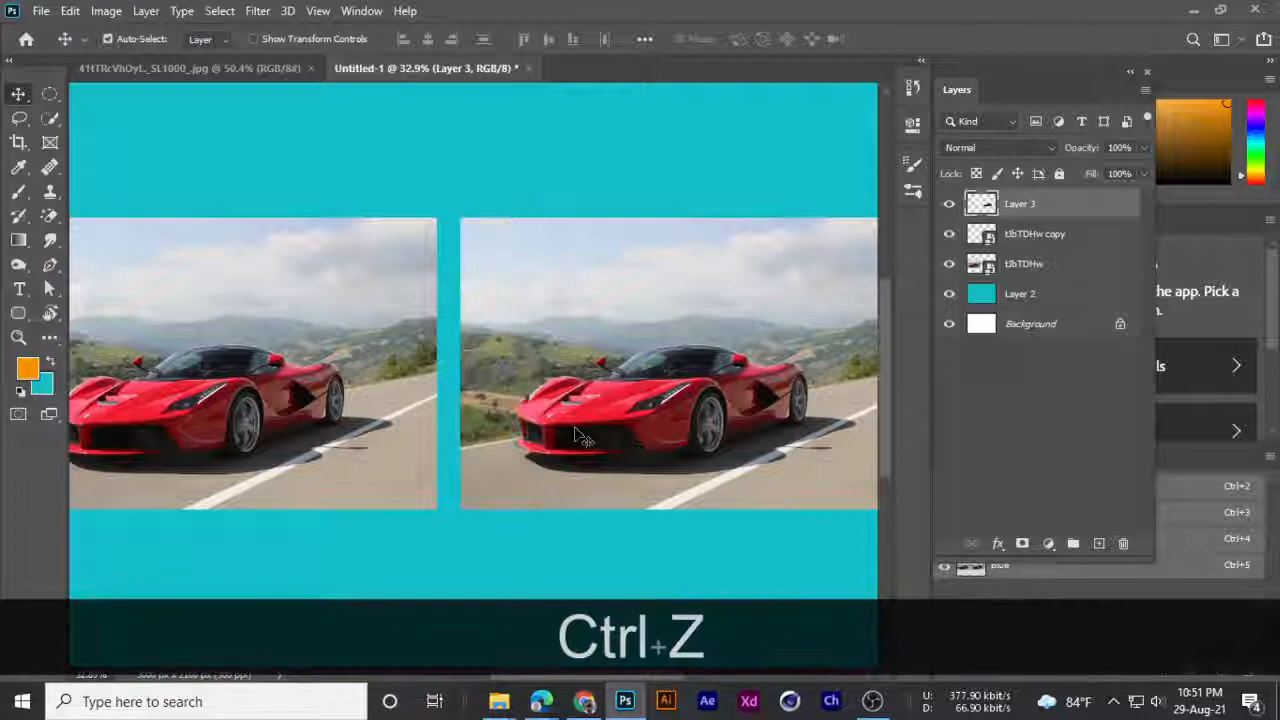
key("ctrl+z")
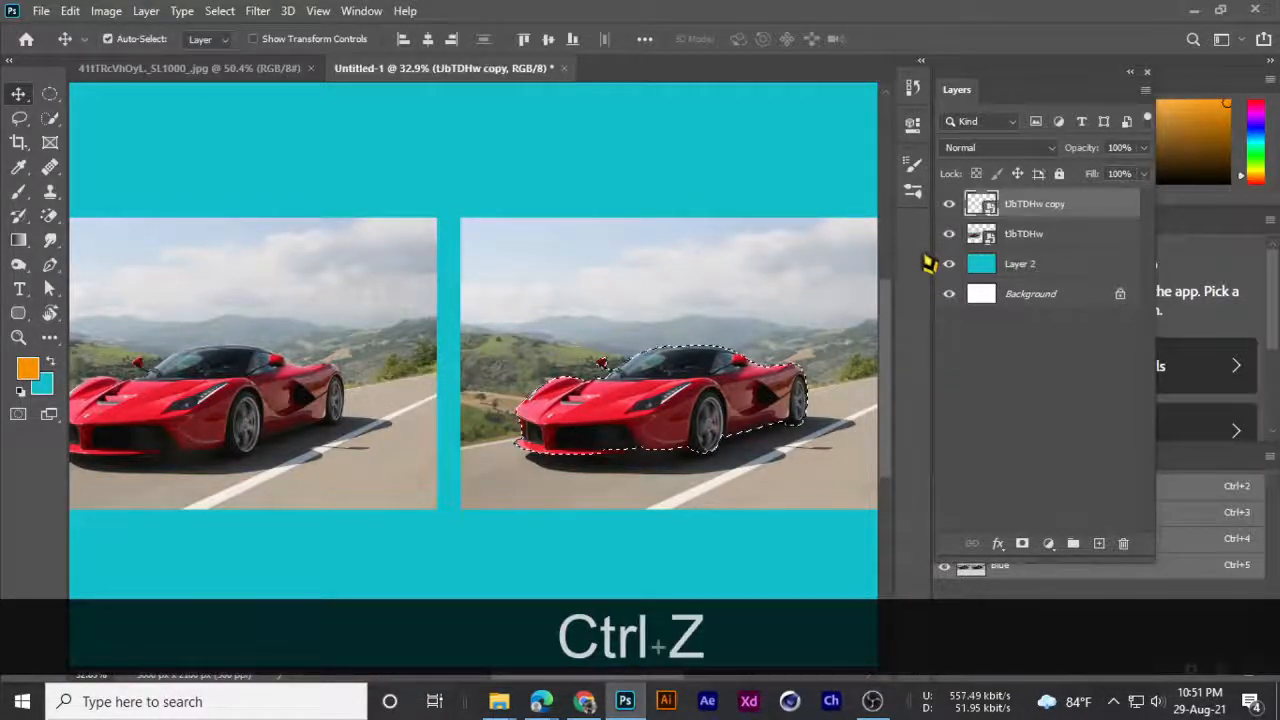
- Extend the selection with the Quick Selection tool over the end of the red front splitter and the dark lip below the bumper
scroll(650, 460, "up", 5)
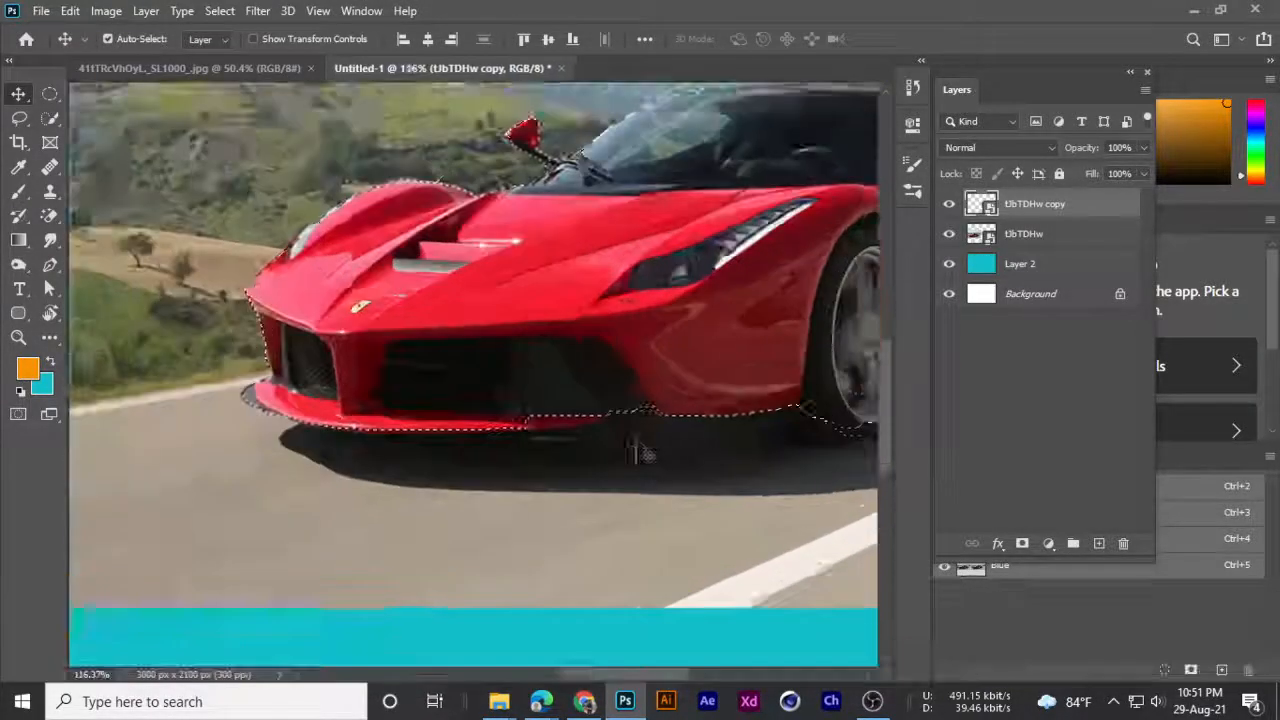
scroll(545, 325, "up", 3)
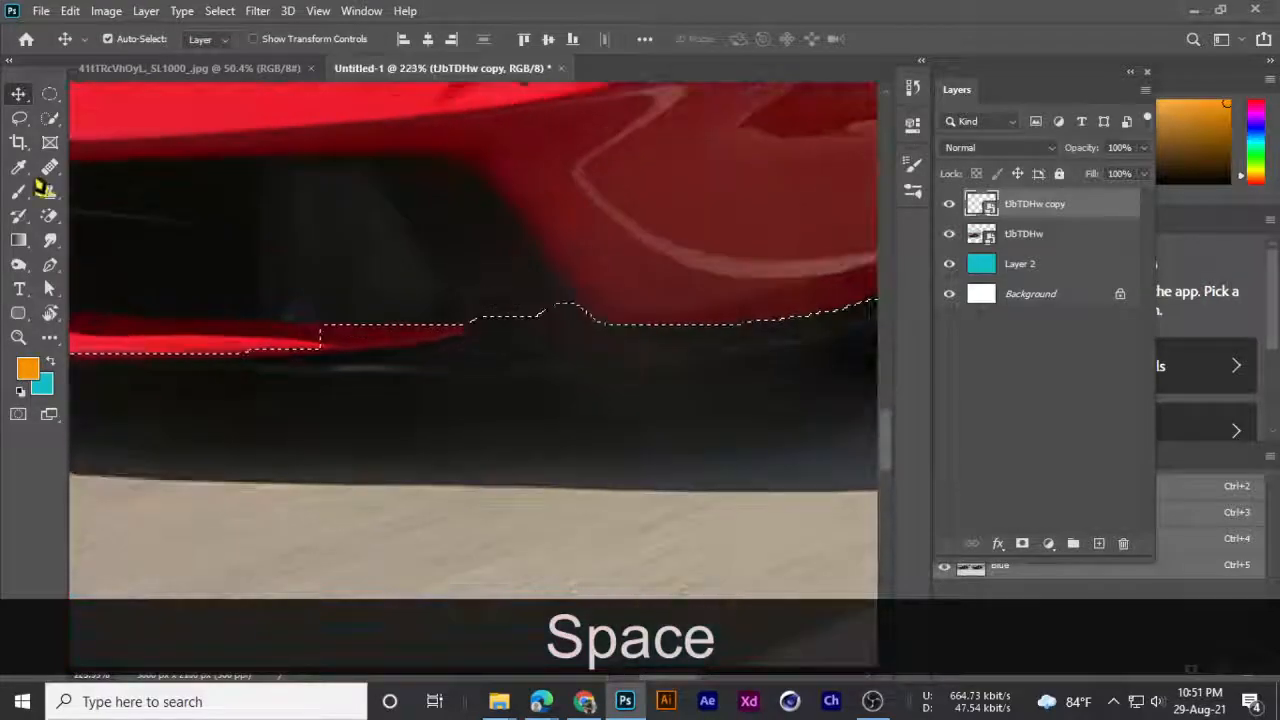
right_click(50, 118)
left_click(110, 134)
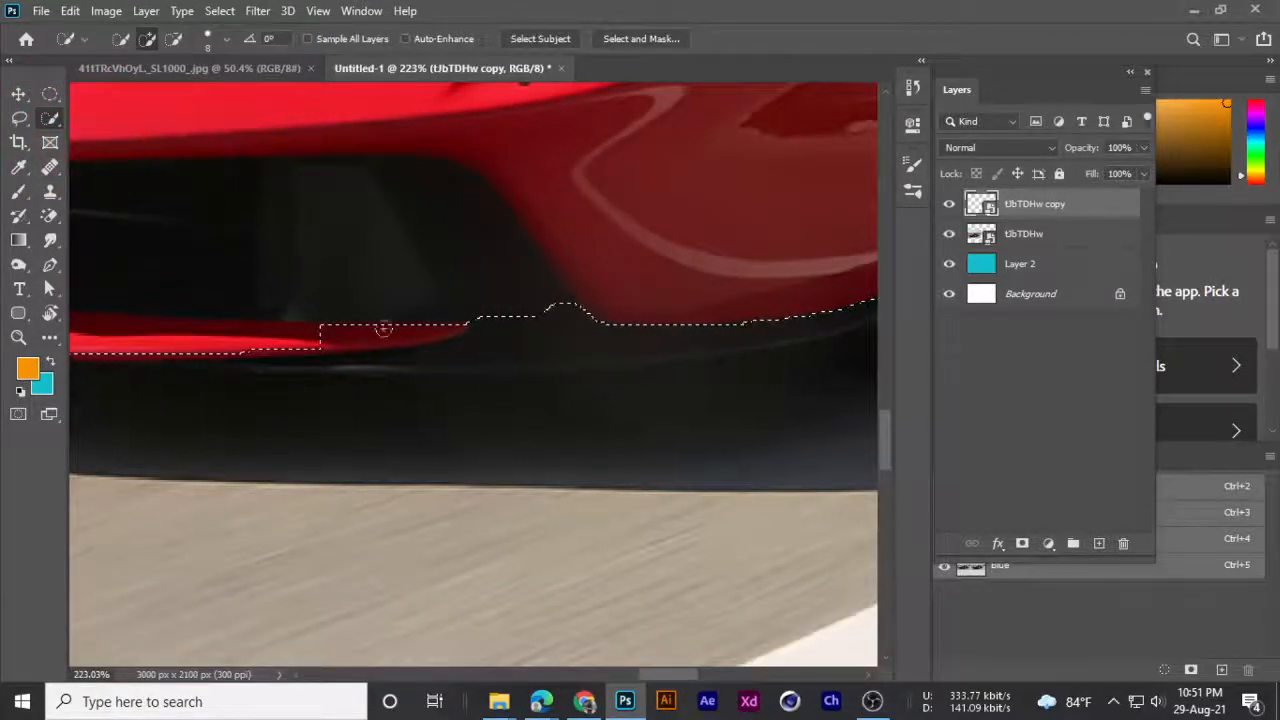
key("alt")
left_click_drag(350, 302, 427, 313)
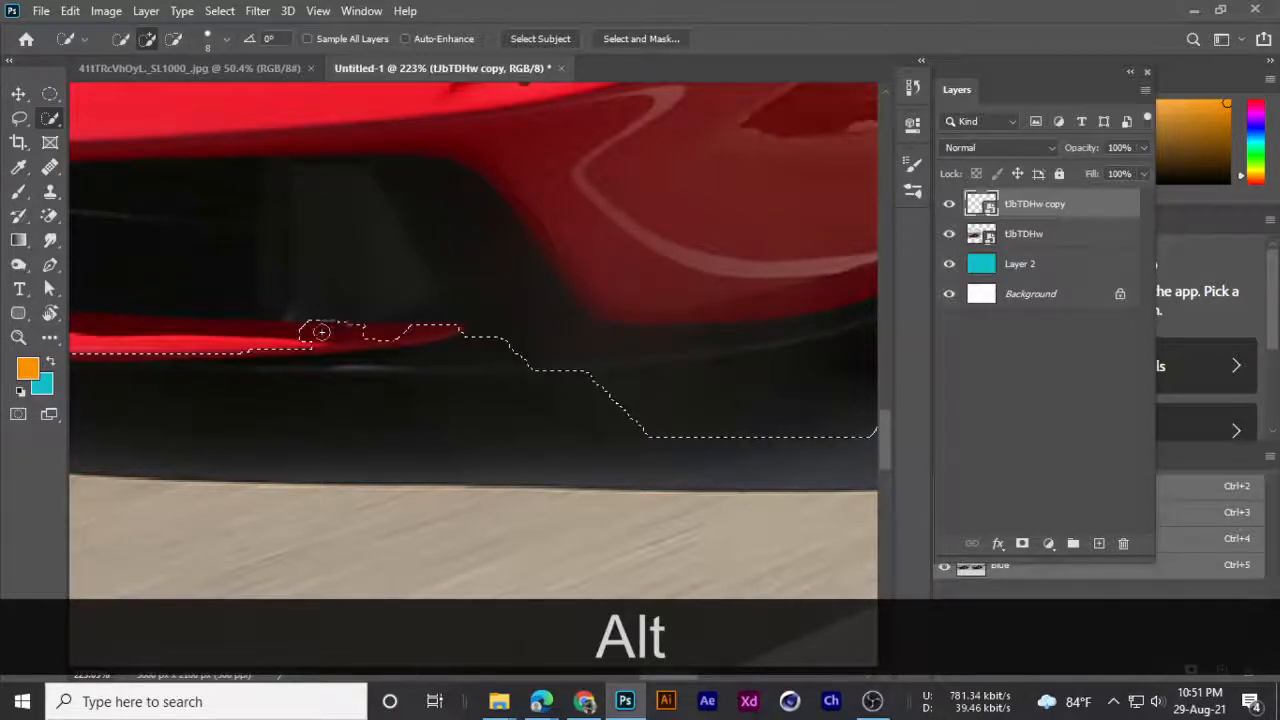
left_click_drag(329, 329, 300, 334)
left_click_drag(503, 352, 346, 357)
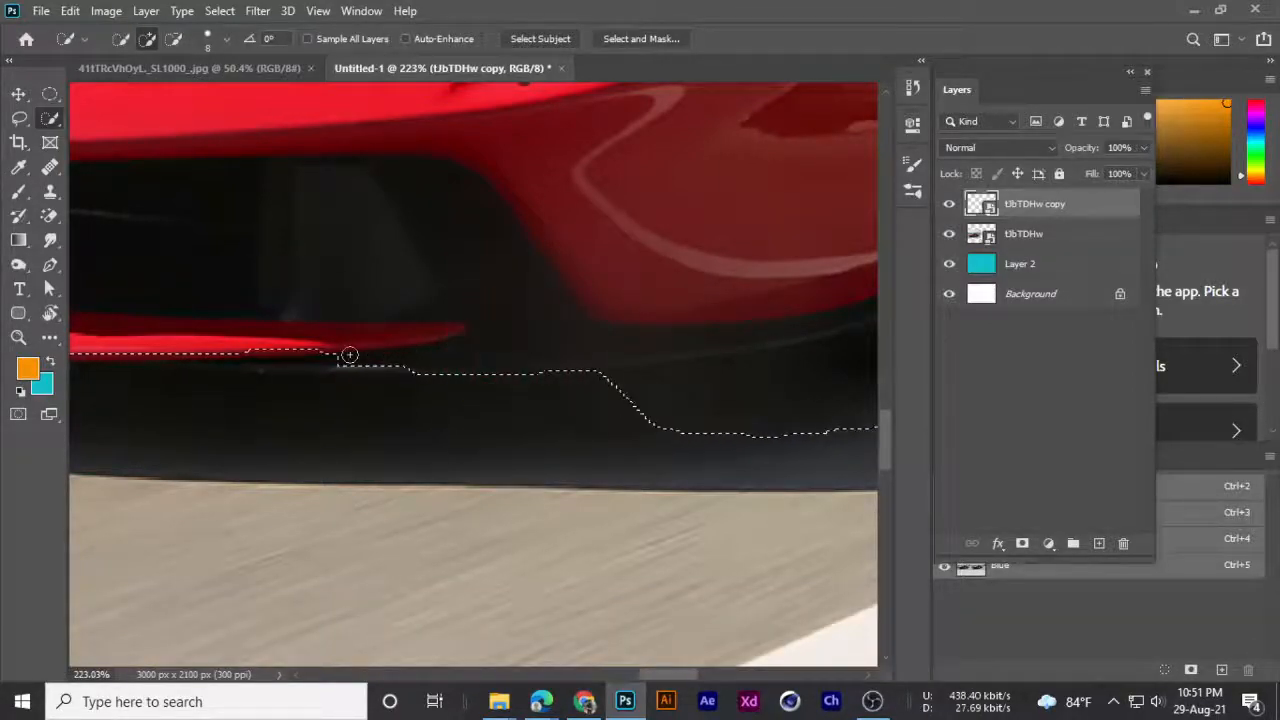
- Subtract the road shadow between the front bumper and the front wheel from the selection, following the bumper's lower edge
key("space")
left_click_drag(629, 329, 331, 288)
scroll(425, 299, "down", 2)
scroll(425, 299, "down", 1)
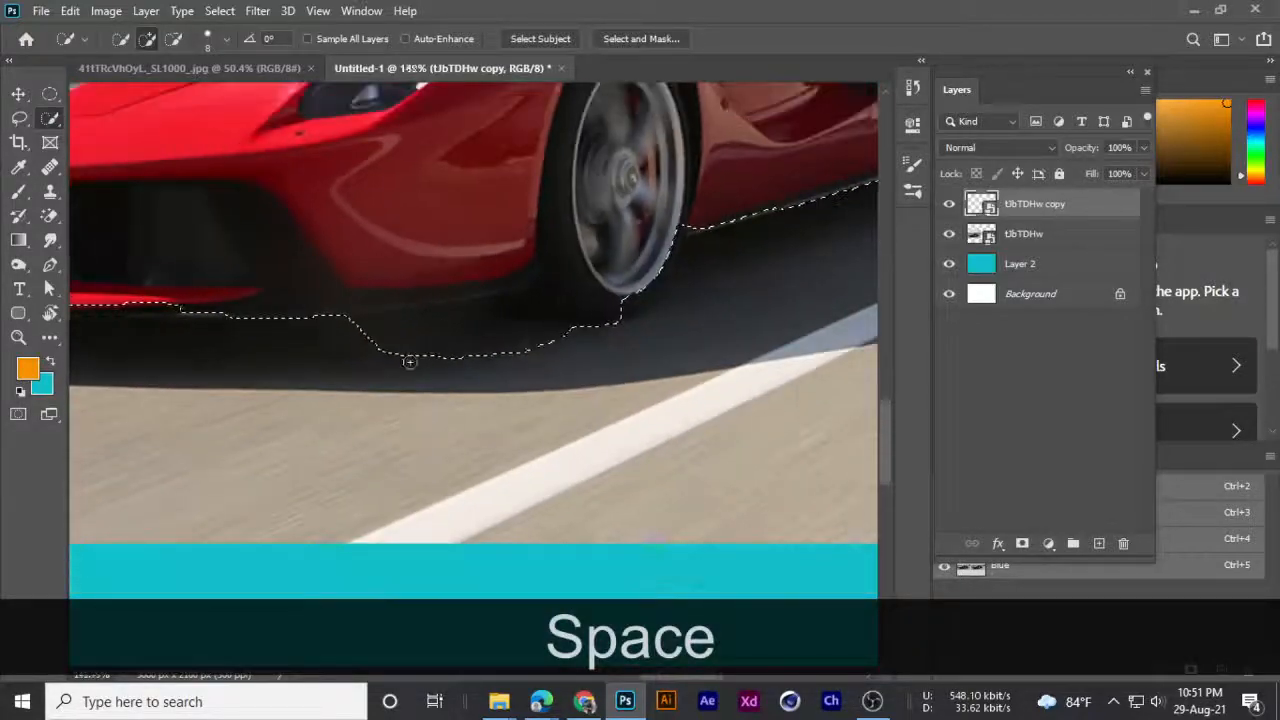
scroll(410, 362, "up", 3)
mouse_move(663, 265)
left_mouse_down()
mouse_move(489, 219)
mouse_move(452, 199)
mouse_move(527, 184)
mouse_move(671, 221)
mouse_move(593, 254)
mouse_move(668, 239)
left_mouse_up()
scroll(457, 200, "down", 2)
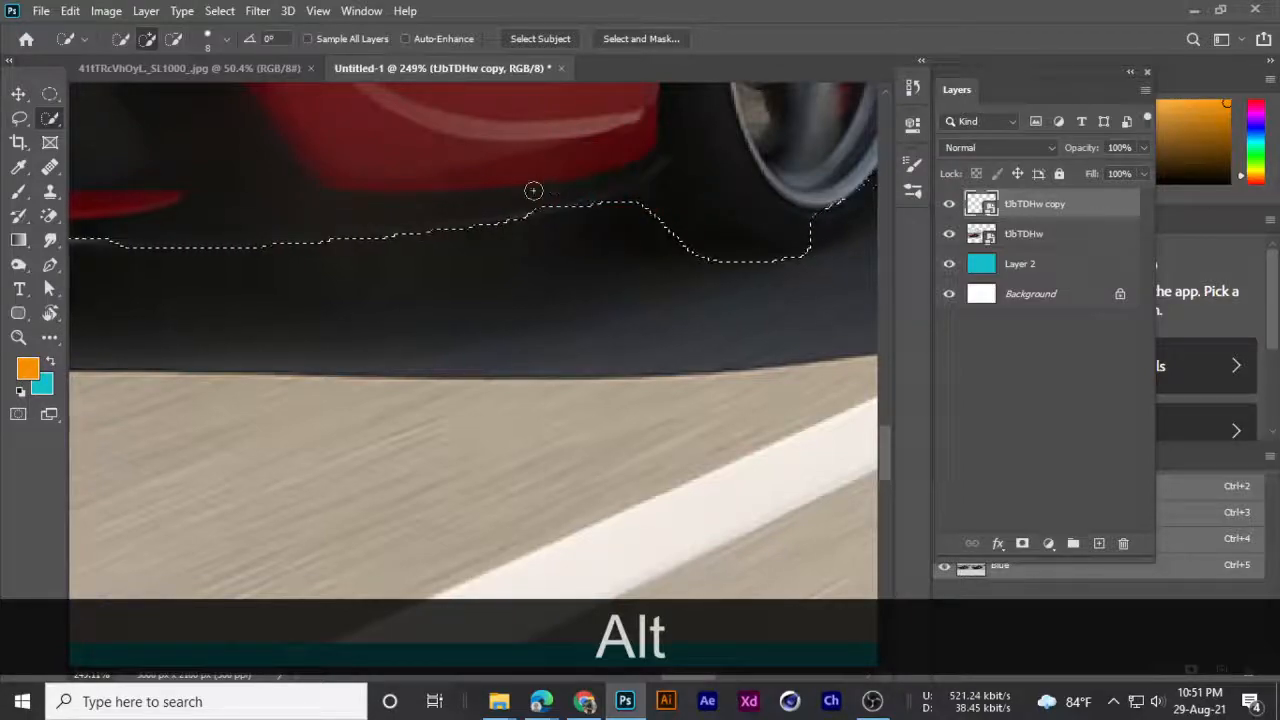
- Copy the selected car to a new layer and hide the tJbTDHw copy layer
scroll(514, 246, "down", 6)
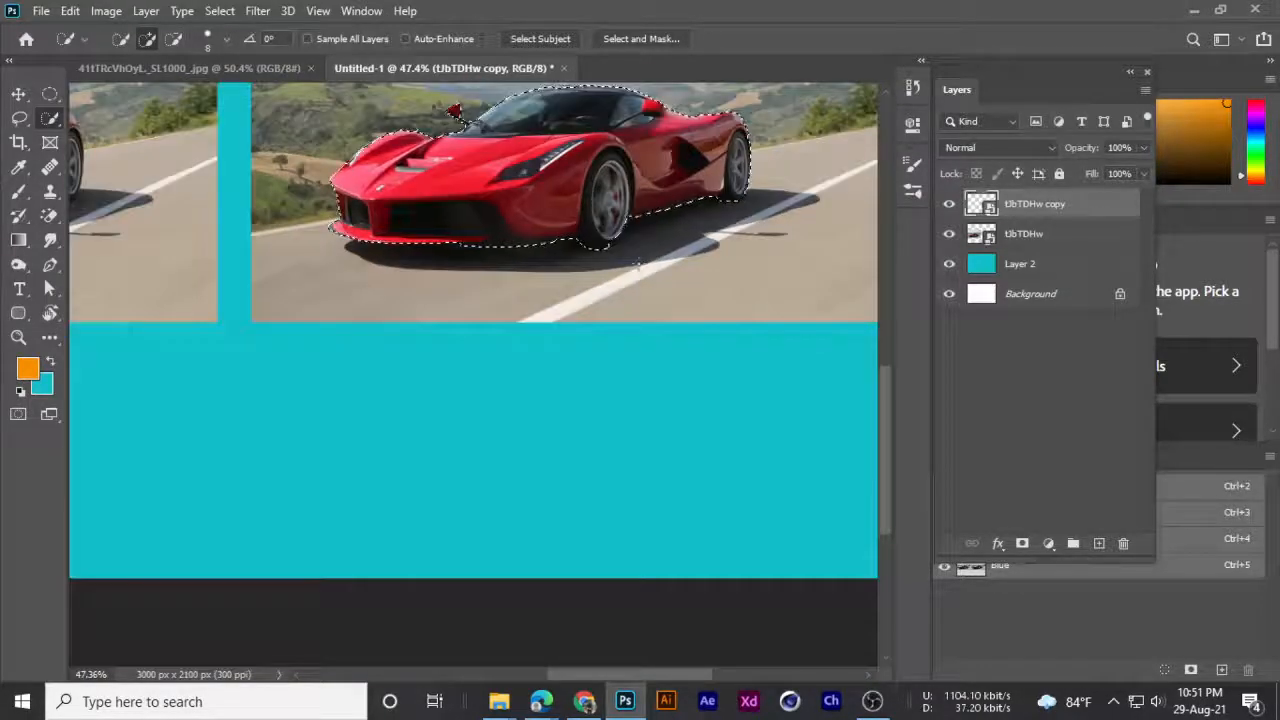
scroll(637, 265, "down", 1)
scroll(637, 265, "down", 1)
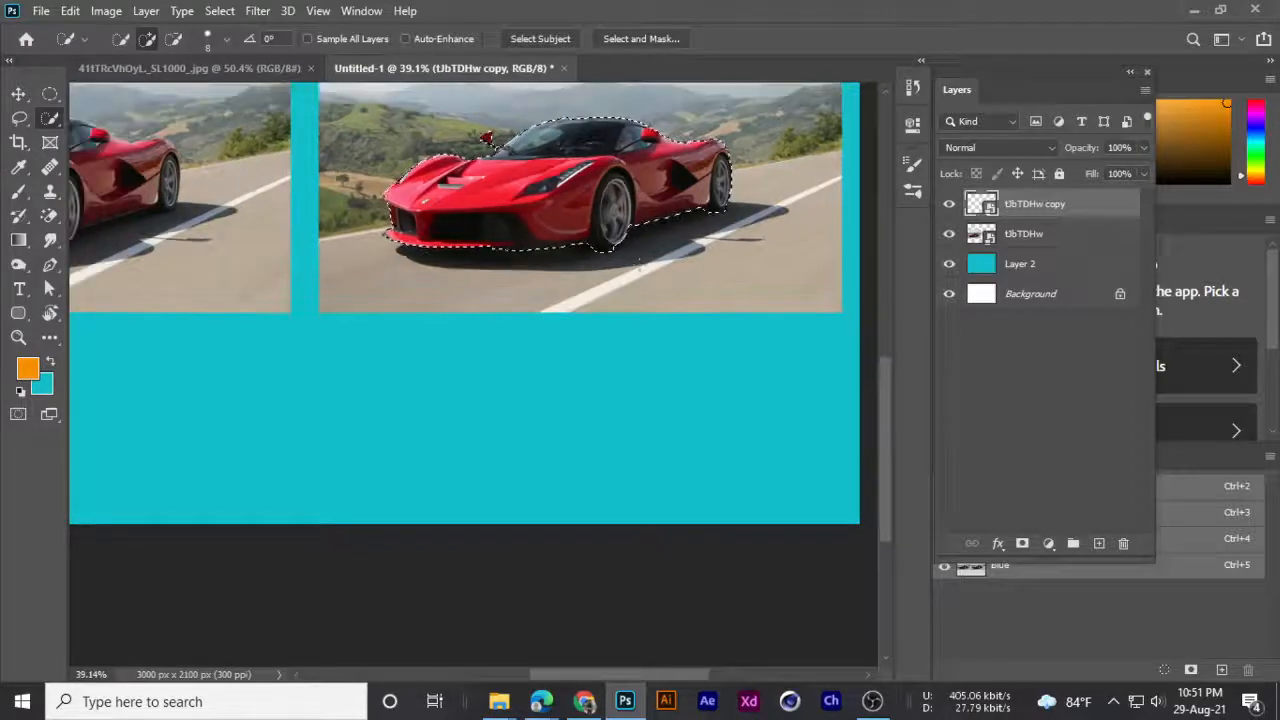
key("ctrl+j")
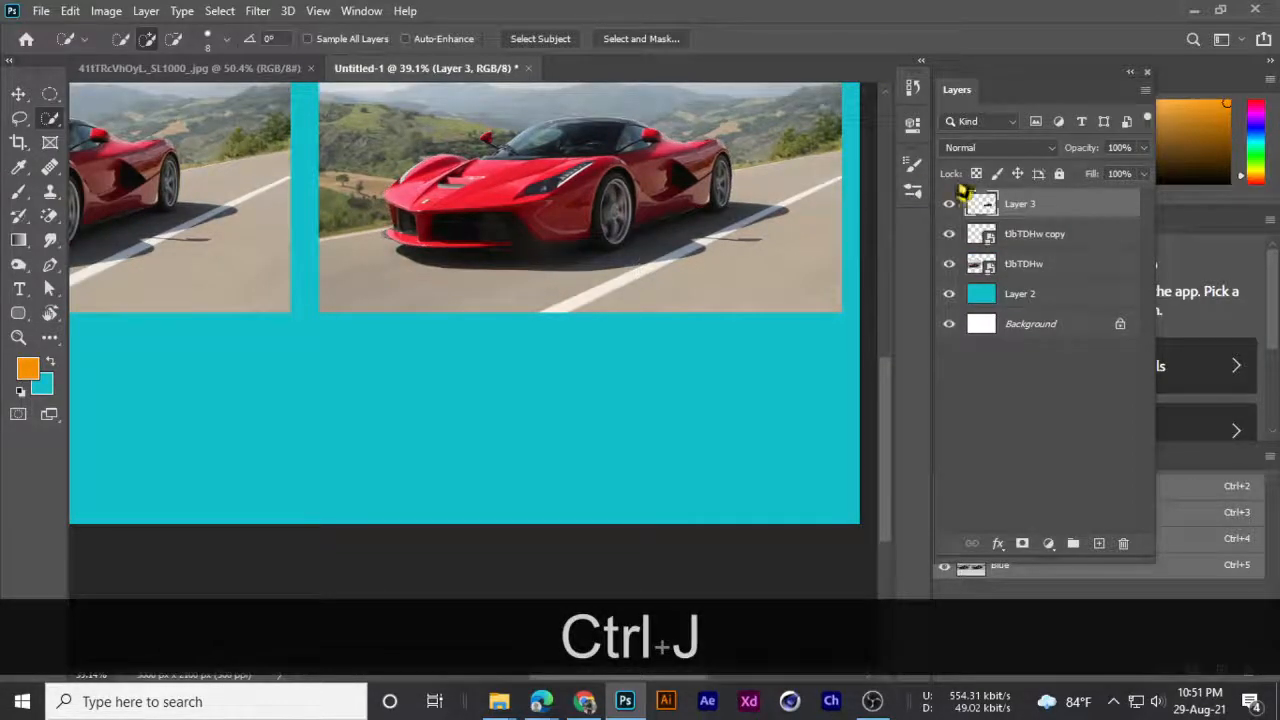
left_click(950, 234)
scroll(465, 357, "down", 6)
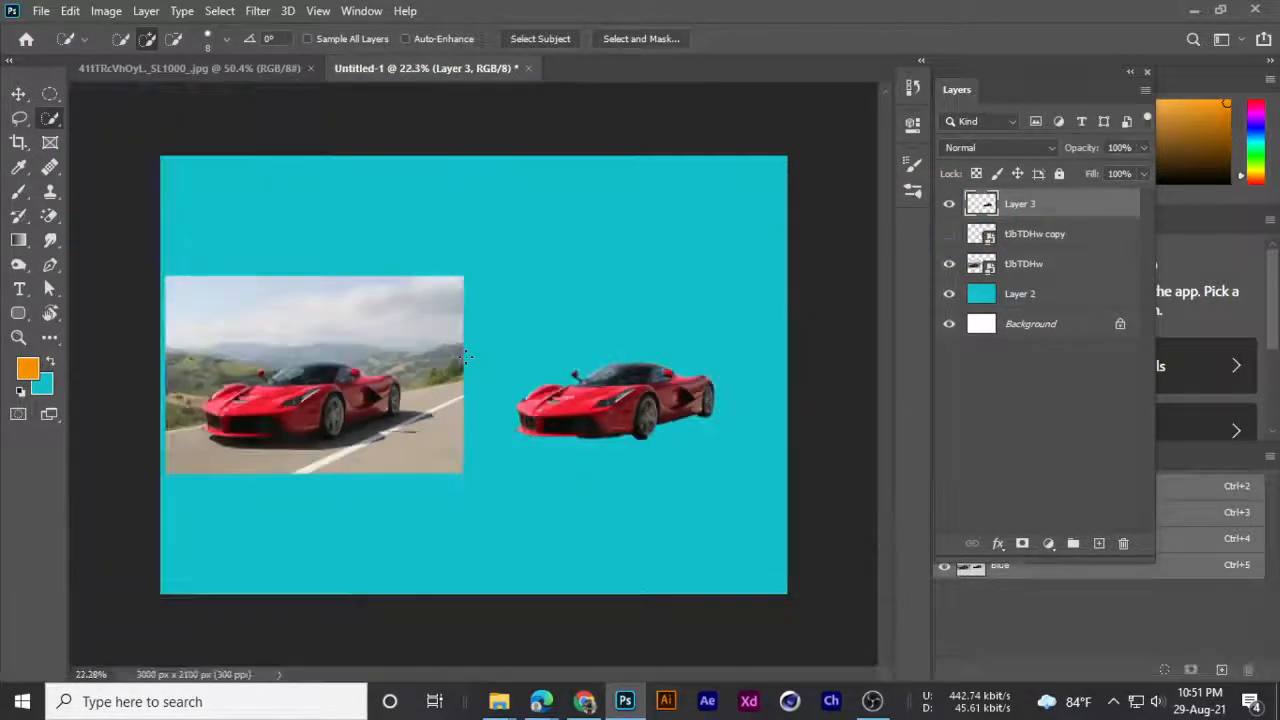
scroll(518, 390, "down", 2)
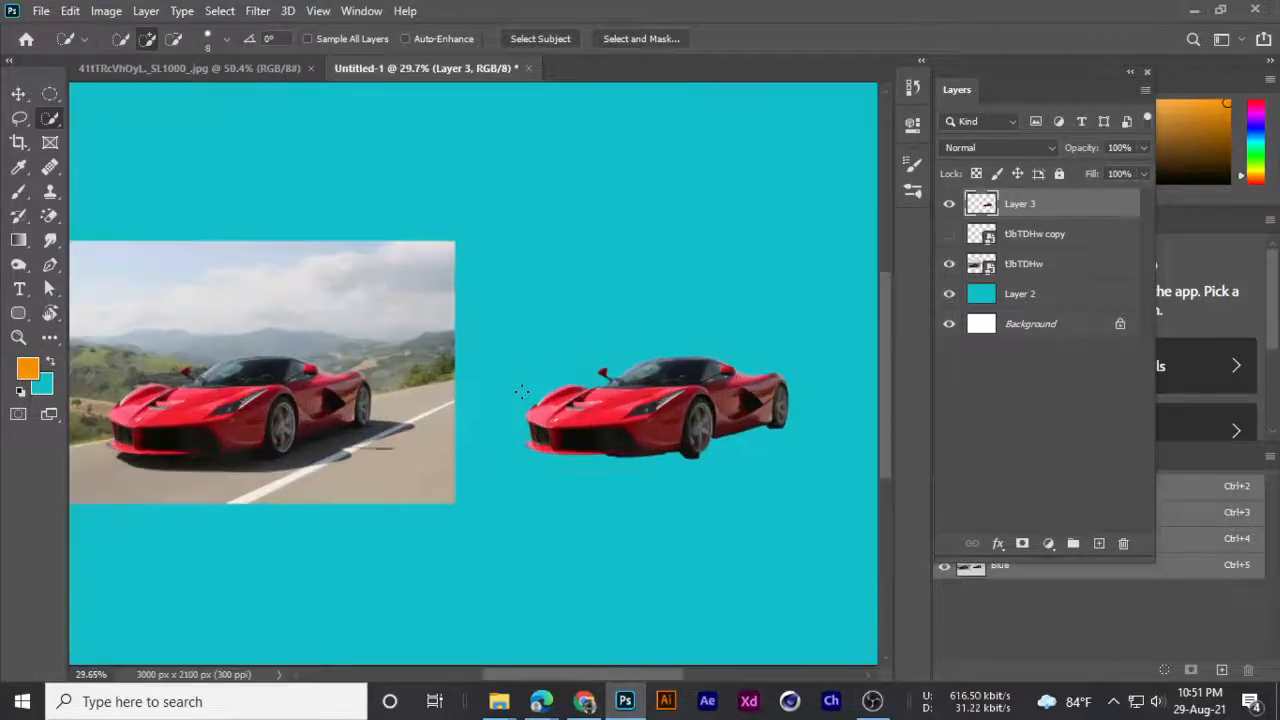
scroll(540, 393, "up", 2)
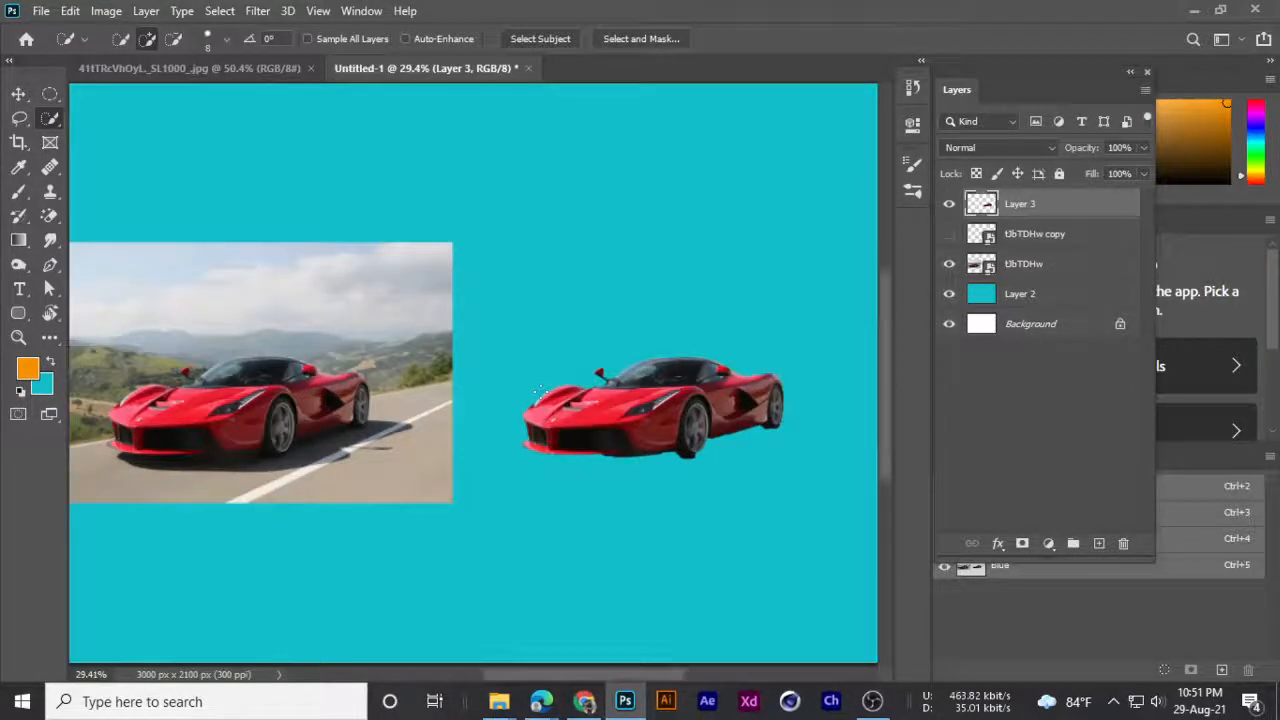
scroll(540, 392, "up", 10)
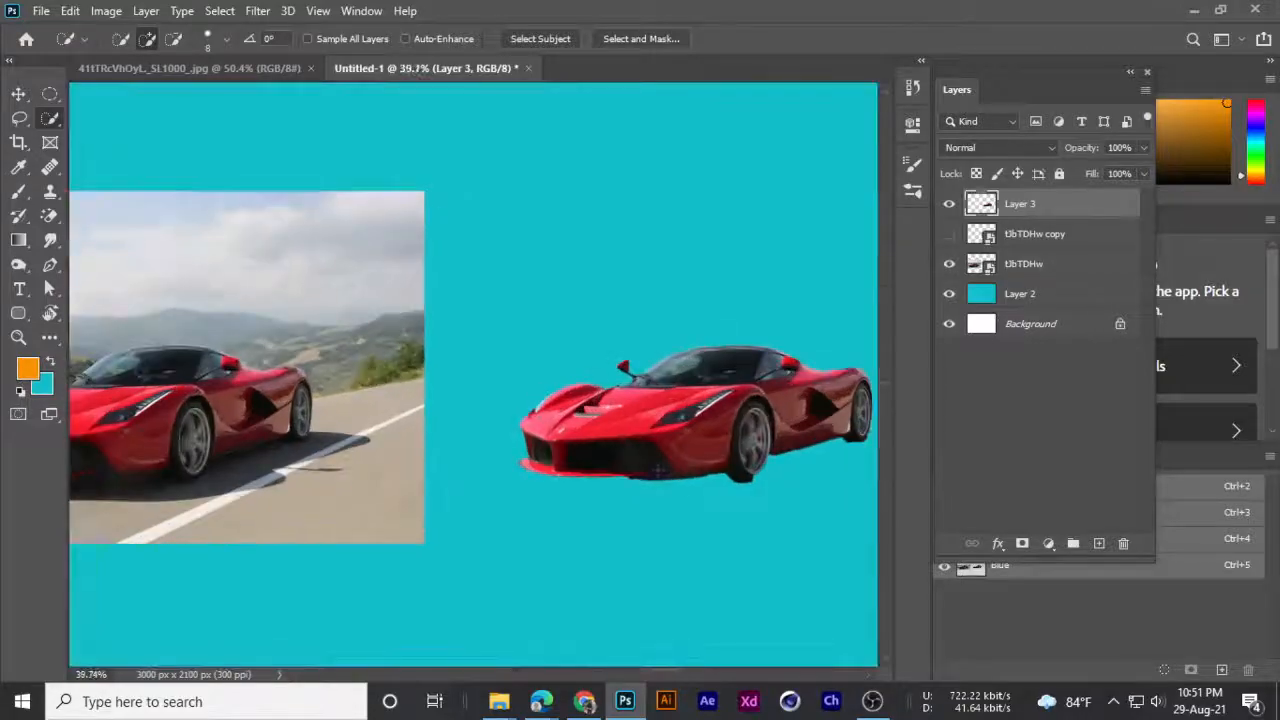
scroll(743, 410, "down", 12)
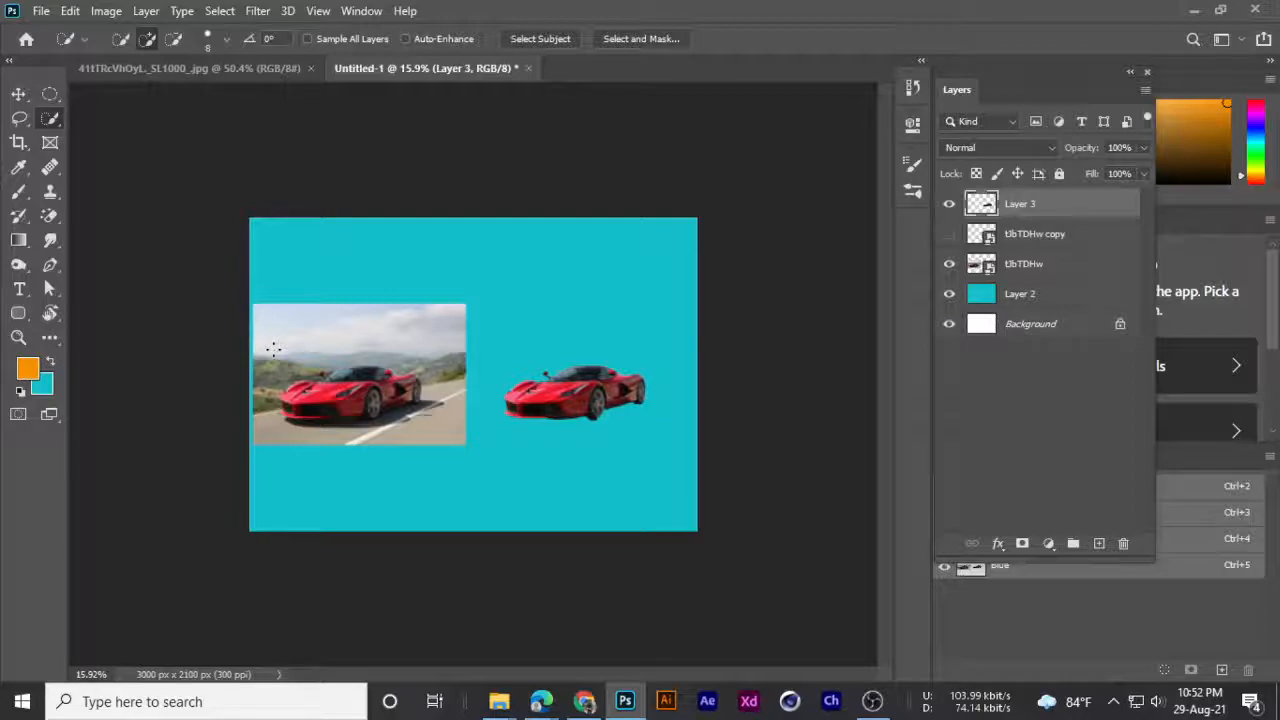
scroll(411, 386, "up", 9)
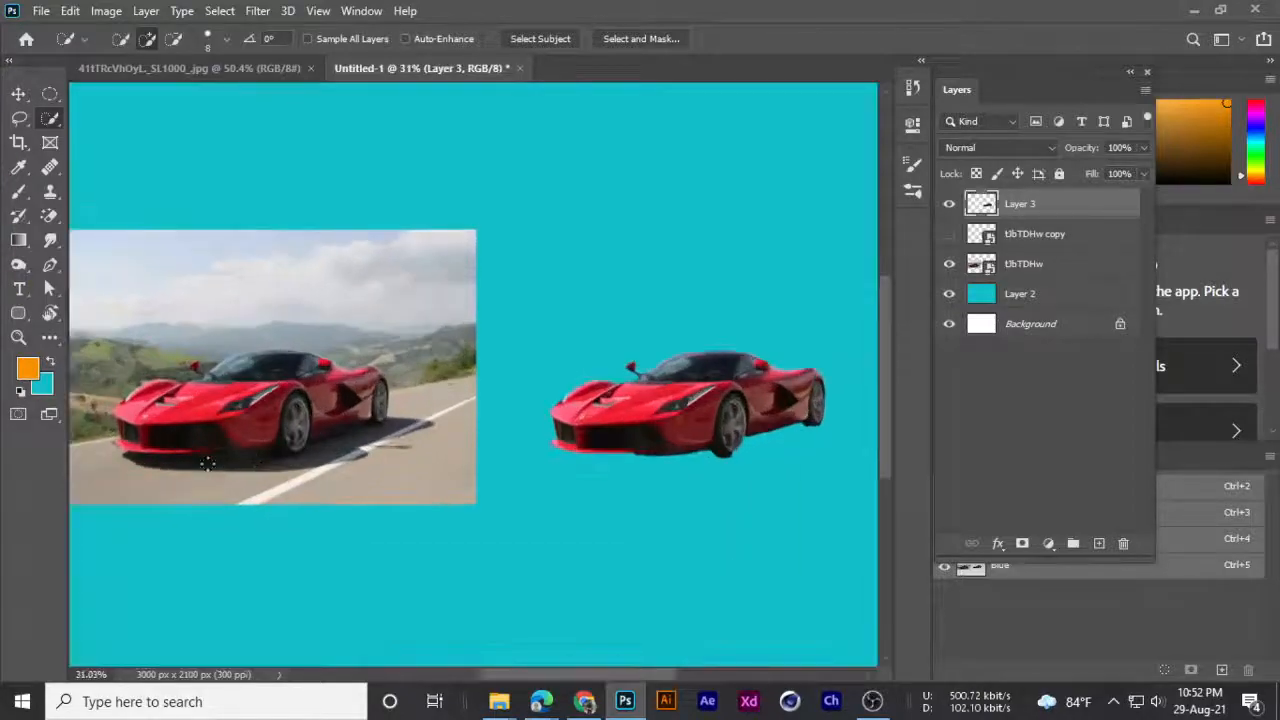
scroll(317, 374, "down", 6)
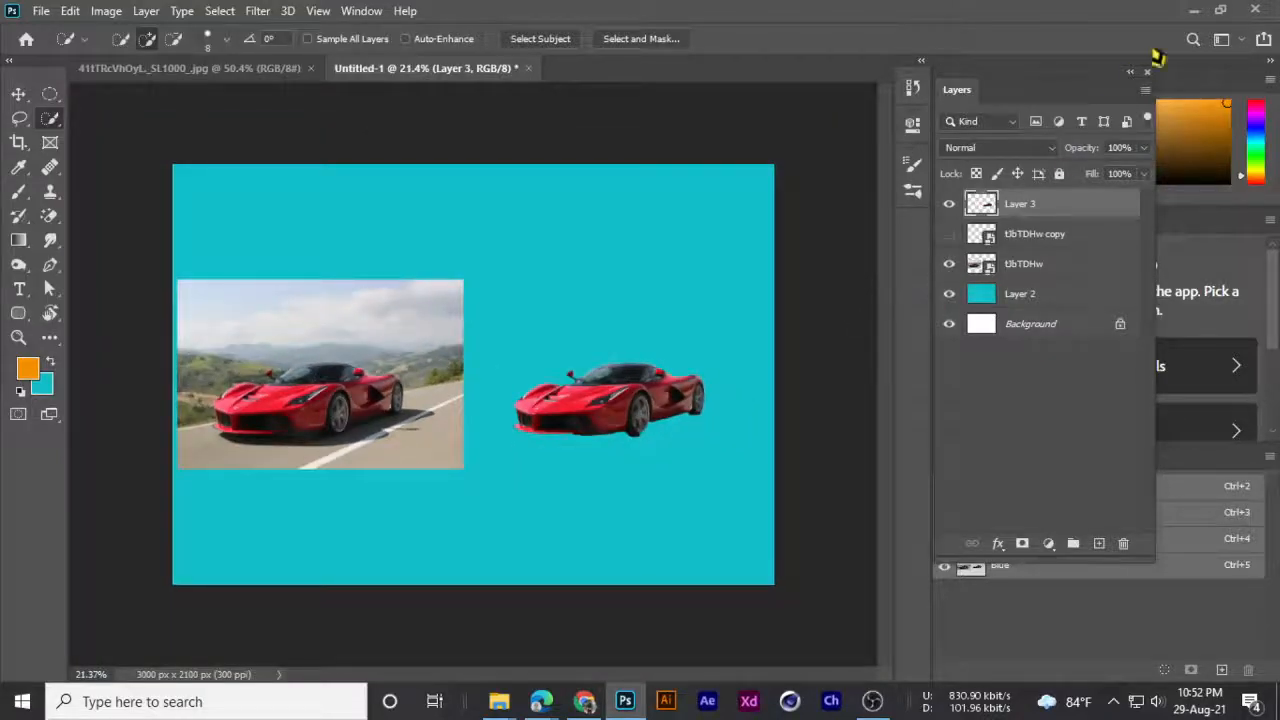
- Minimize Photoshop, switch to Chrome and browse the "car hd" image results for suitable car photos
left_click(1196, 12)
left_click(584, 701)
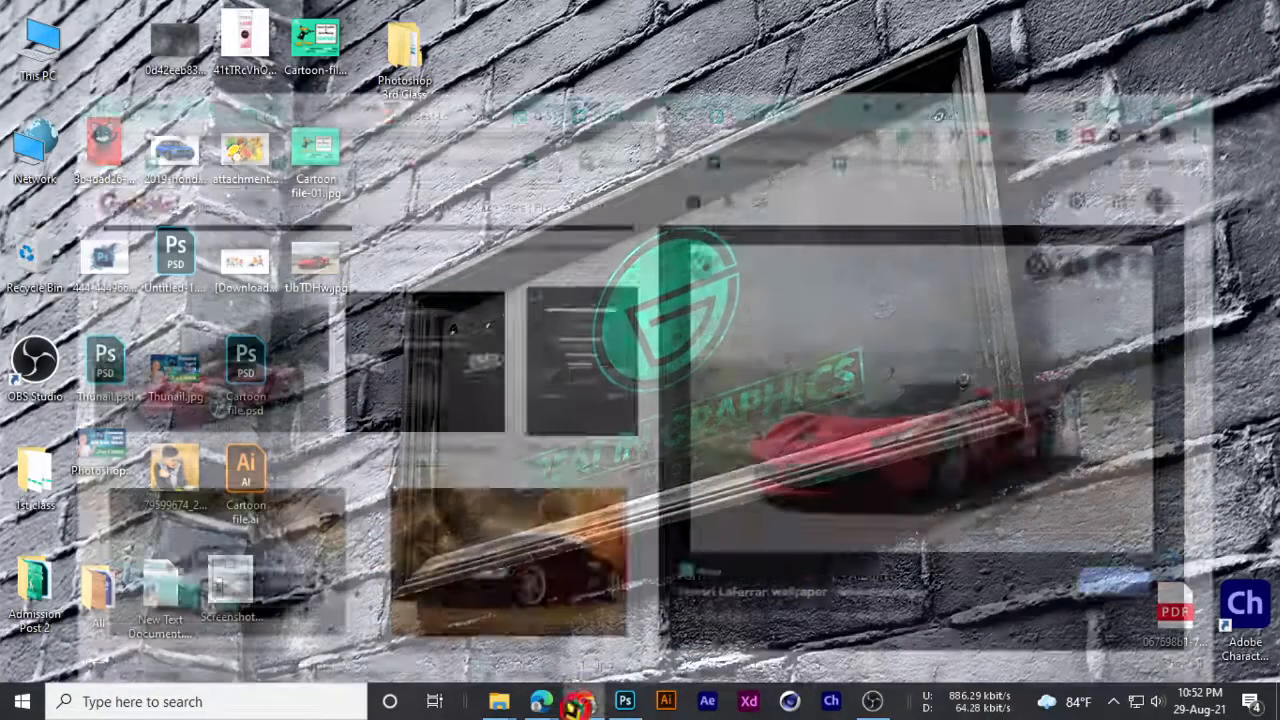
scroll(343, 480, "down", 15)
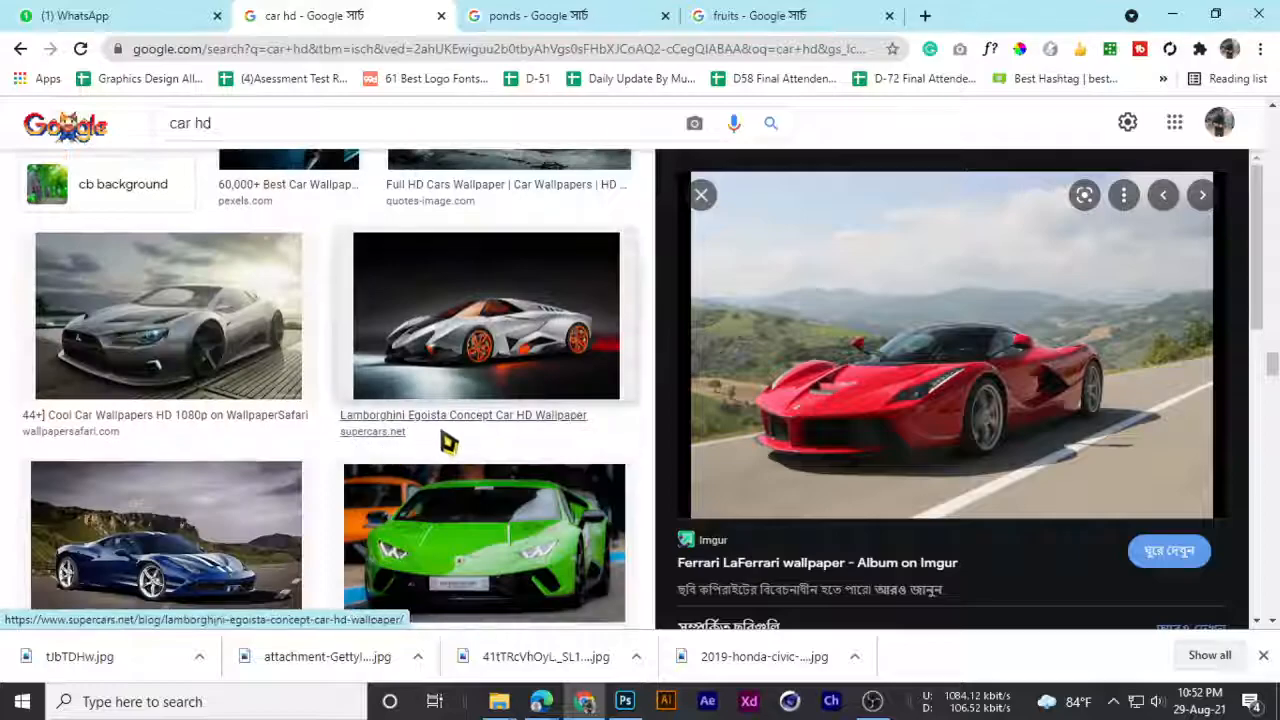
scroll(300, 450, "down", 10)
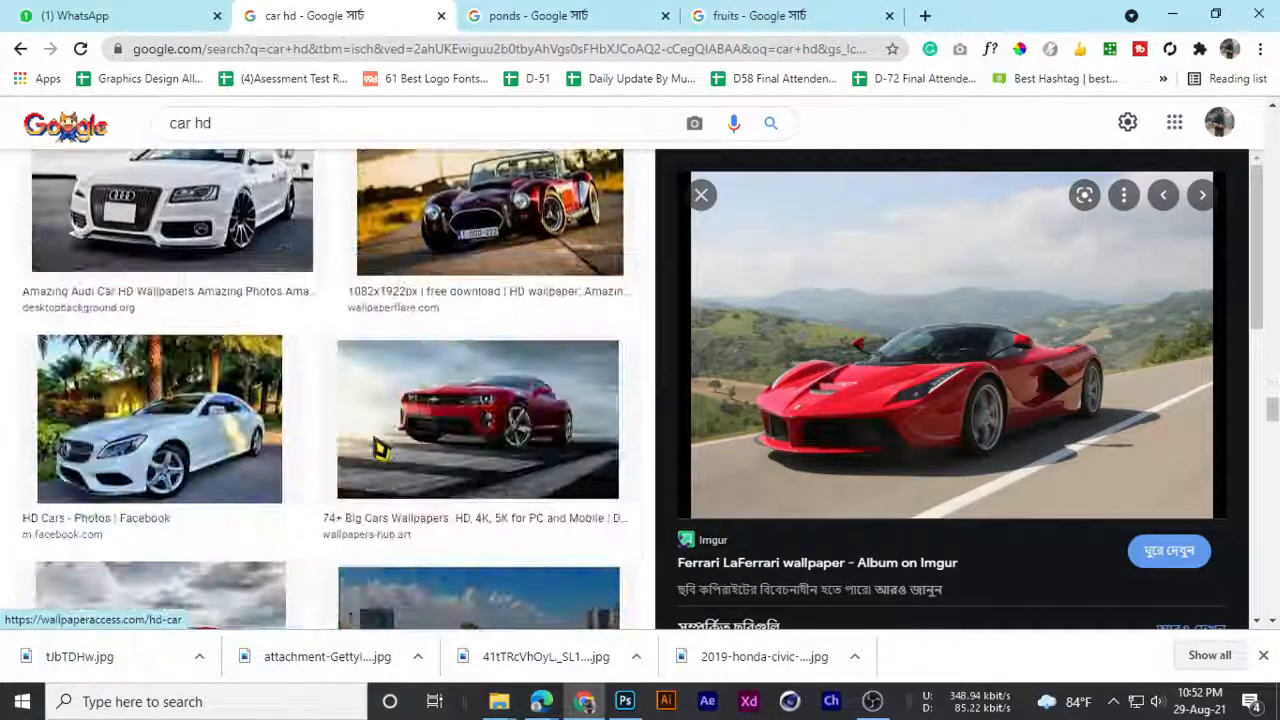
scroll(380, 450, "down", 4)
scroll(380, 450, "up", 3)
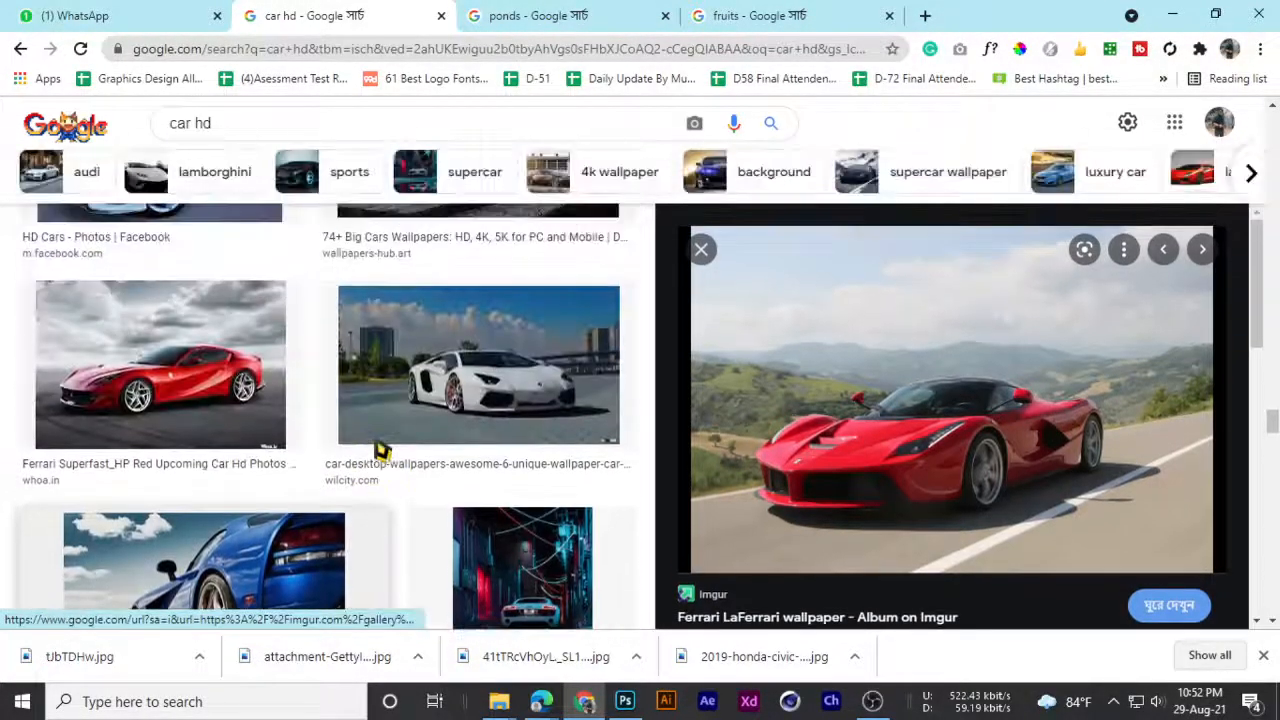
- Look through the open "fruits" and "ponds" image search results for further practice pictures
left_click(548, 15)
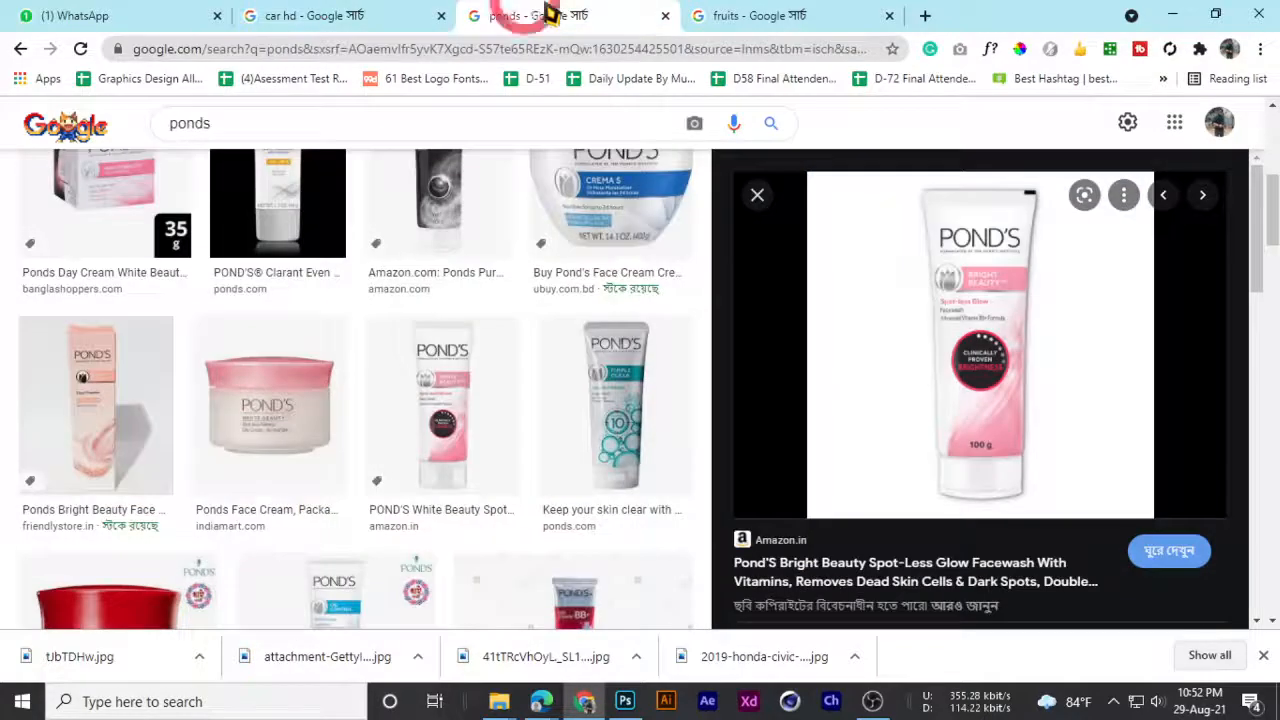
left_click(757, 15)
scroll(460, 400, "down", 15)
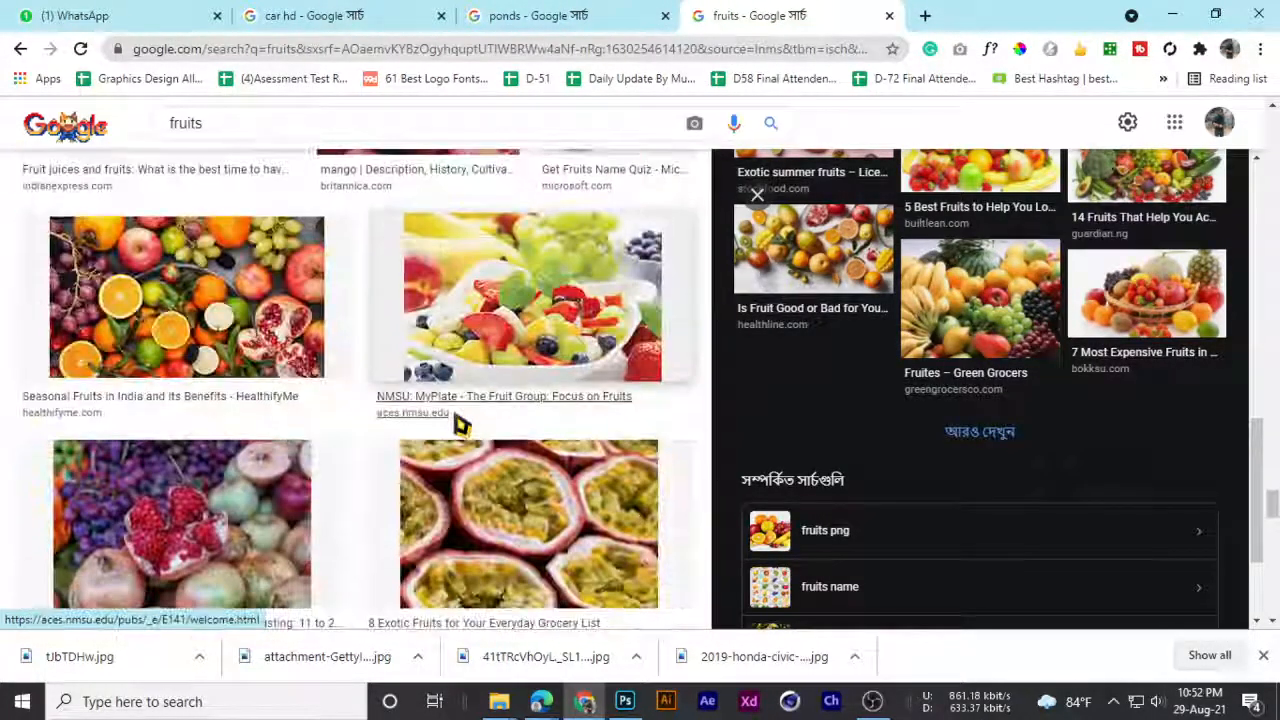
scroll(460, 400, "up", 10)
left_click(350, 15)
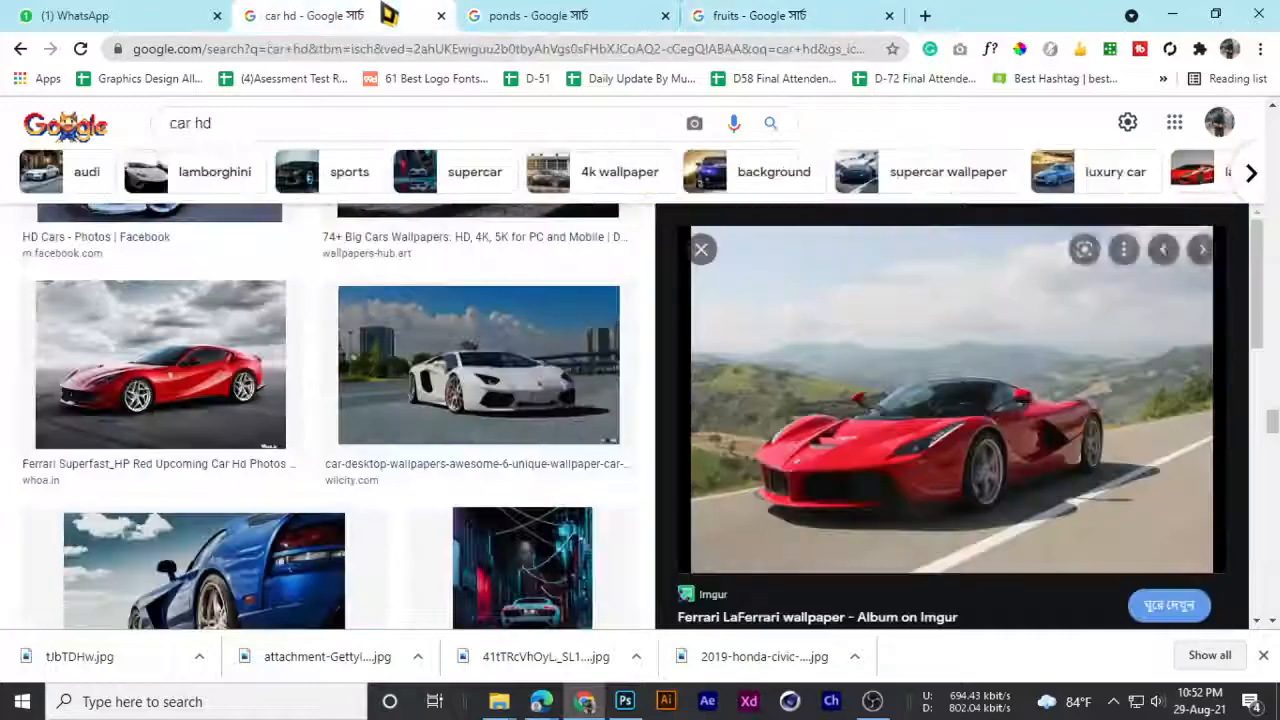
left_click(563, 14)
scroll(330, 440, "down", 12)
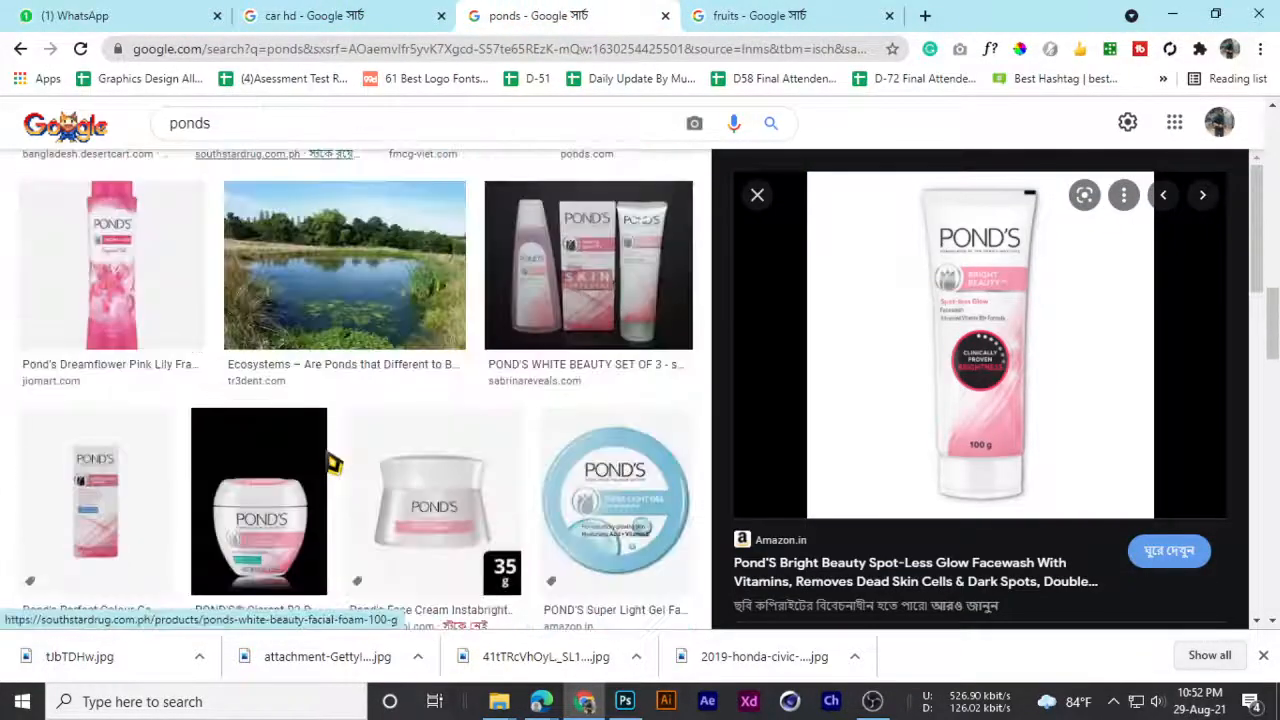
- Browse the "ponds" image results and open the preview of the hand holding the Pond's Dry Skin Cream jar
scroll(335, 480, "up", 2)
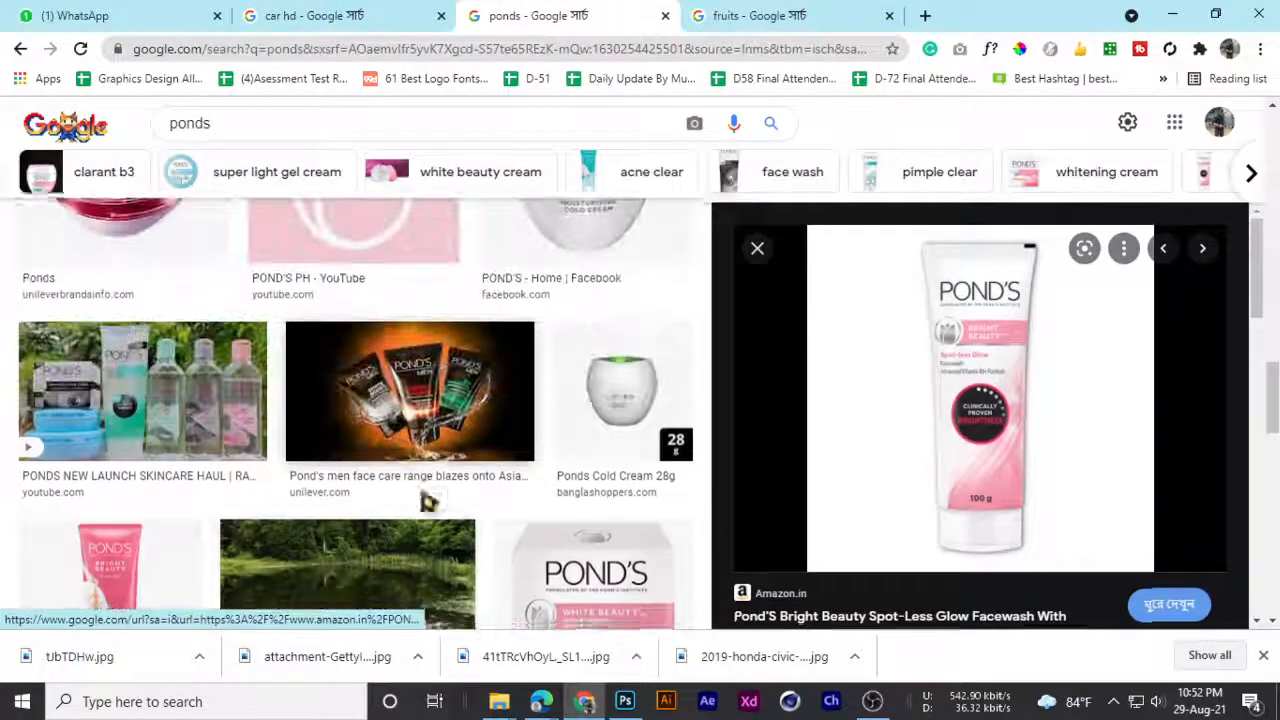
scroll(418, 487, "down", 10)
scroll(373, 483, "down", 6)
scroll(370, 482, "up", 5)
scroll(372, 485, "down", 3)
scroll(371, 490, "down", 5)
scroll(200, 363, "up", 3)
scroll(115, 311, "up", 3)
left_click(66, 458)
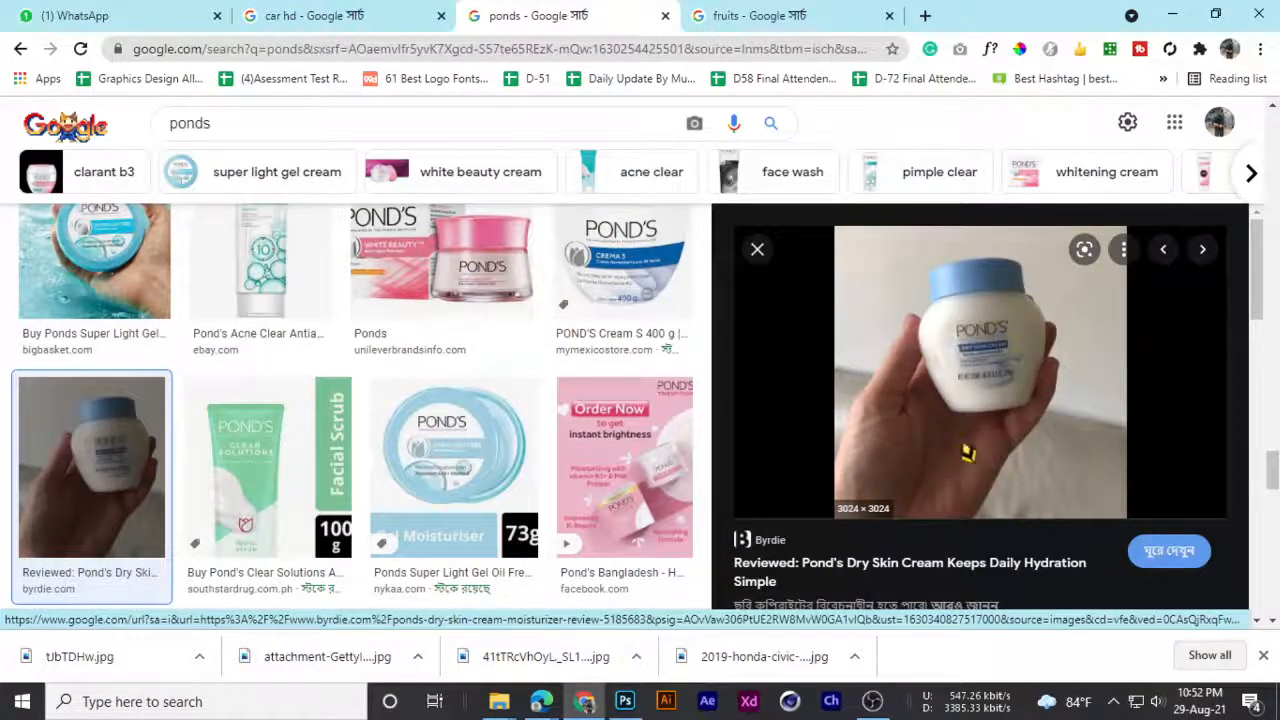
right_click(953, 325)
left_click(1000, 560)
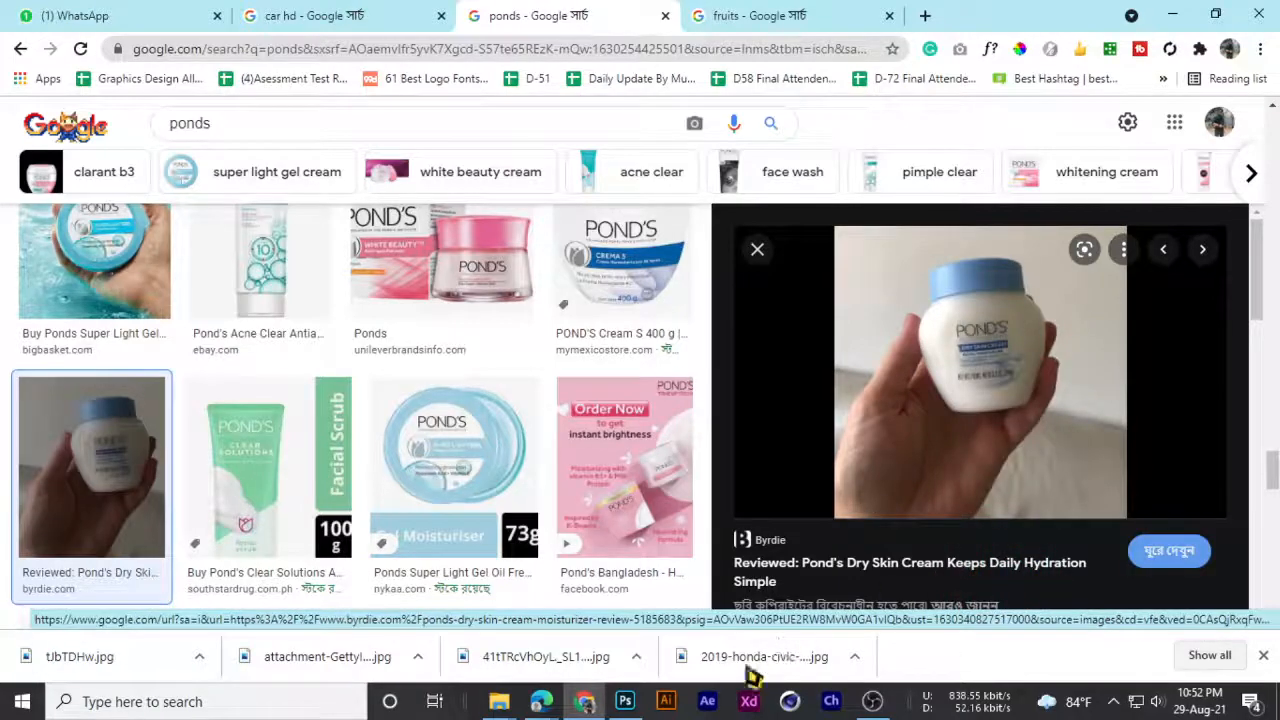
left_click(626, 702)
key("ctrl+v")
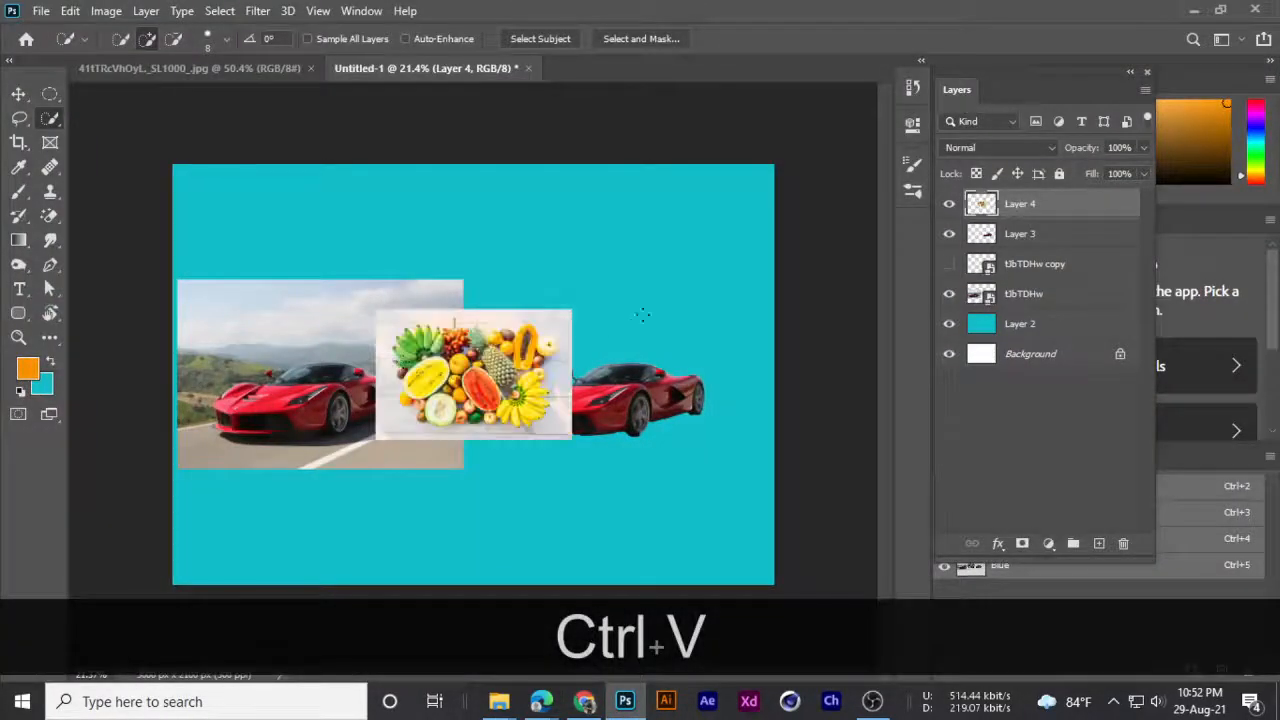
key("Delete")
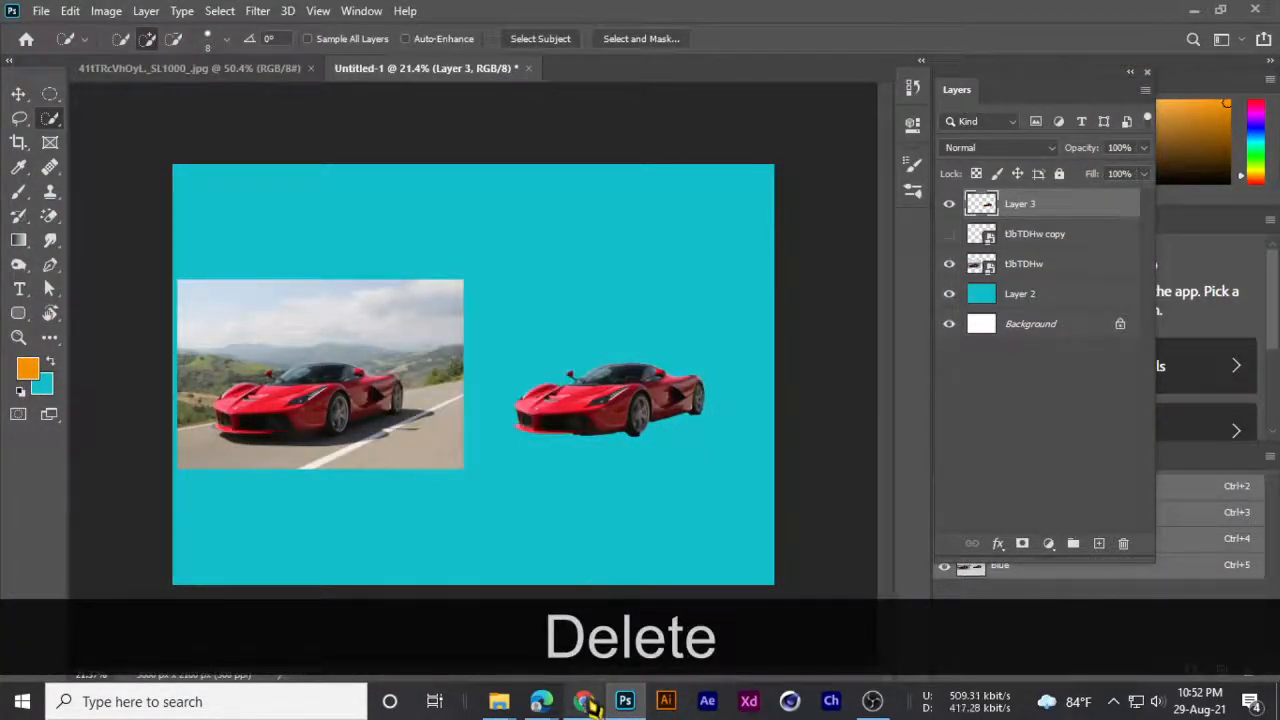
left_click(585, 702)
right_click(957, 362)
left_click(1000, 591)
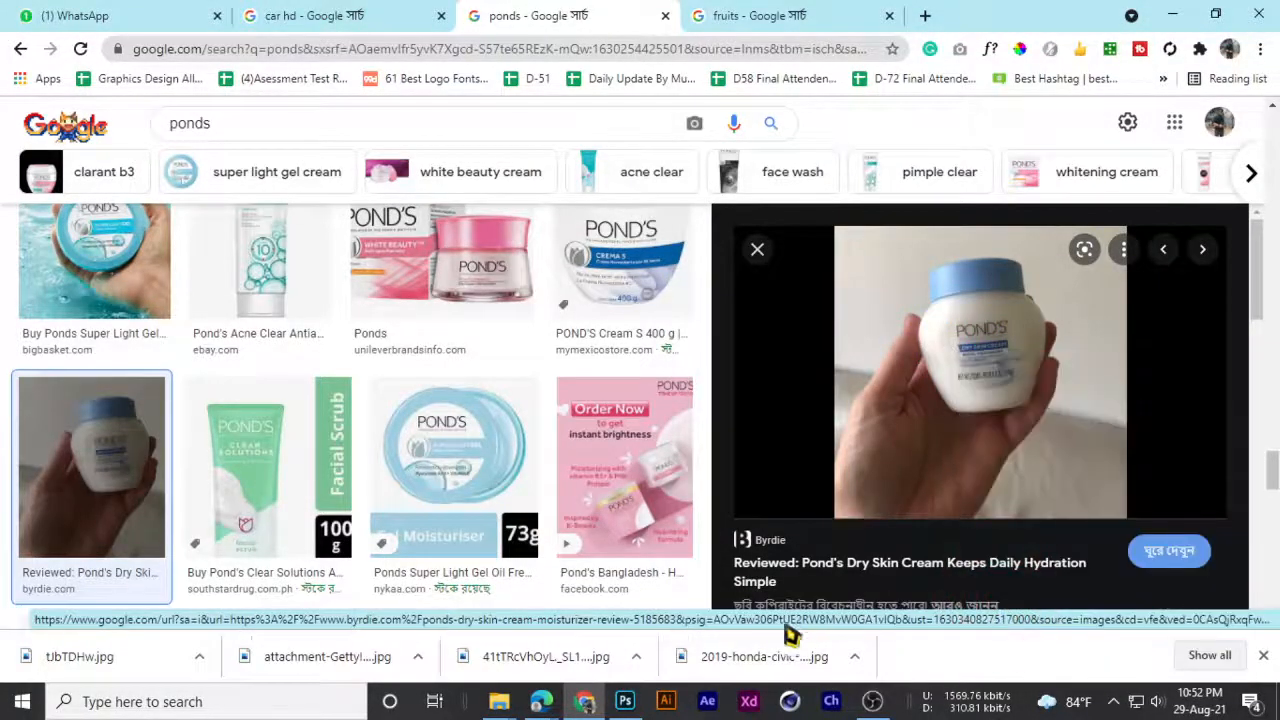
left_click(626, 702)
key("ctrl+v")
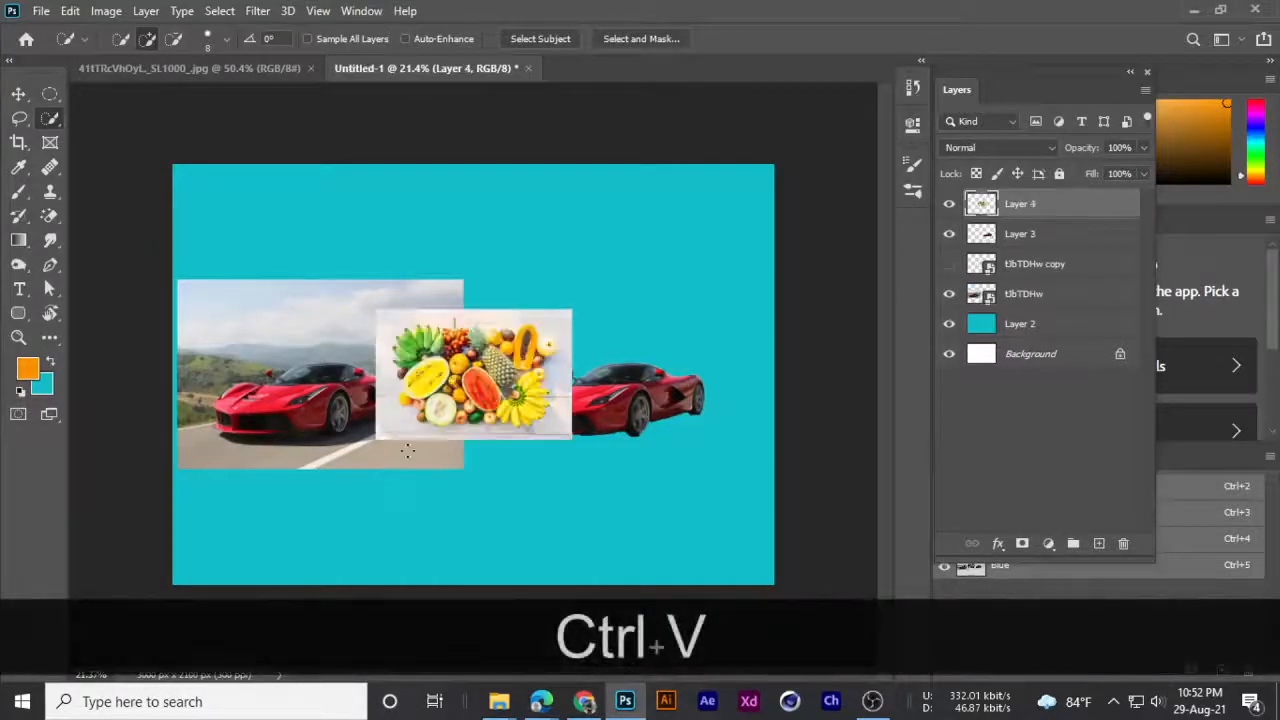
key("Delete")
left_click(585, 702)
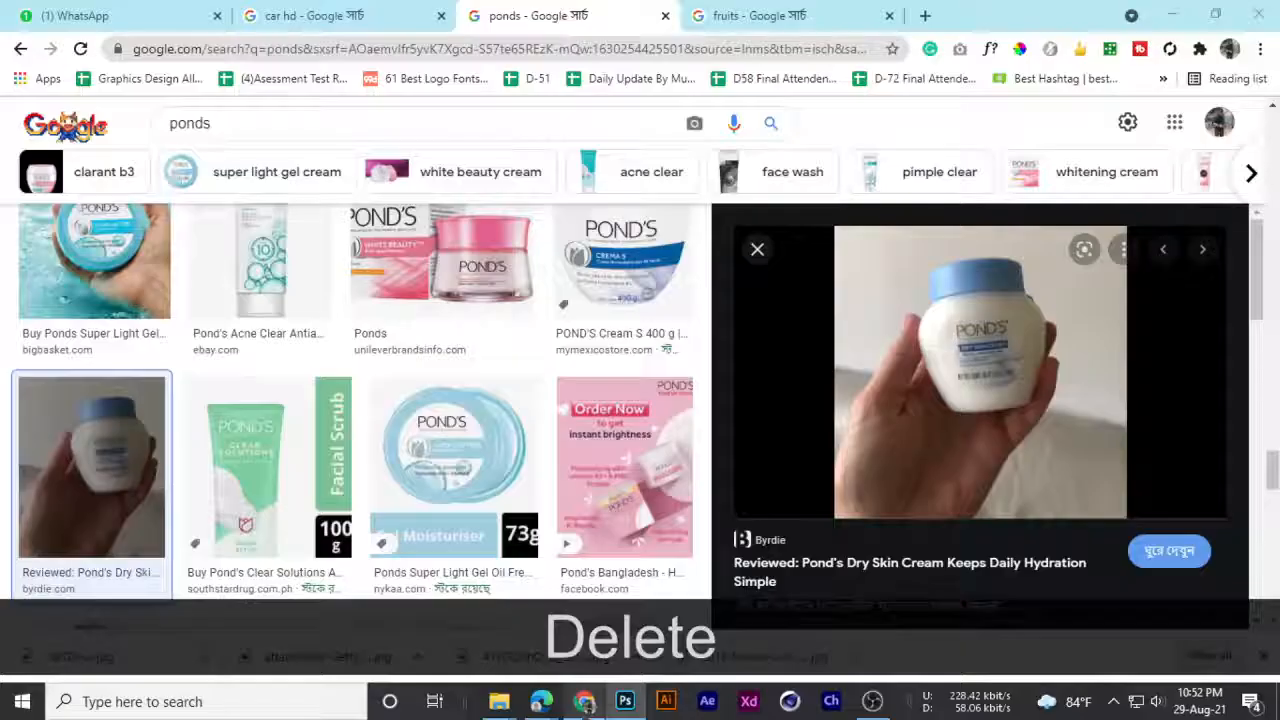
right_click(910, 400)
left_click(966, 279)
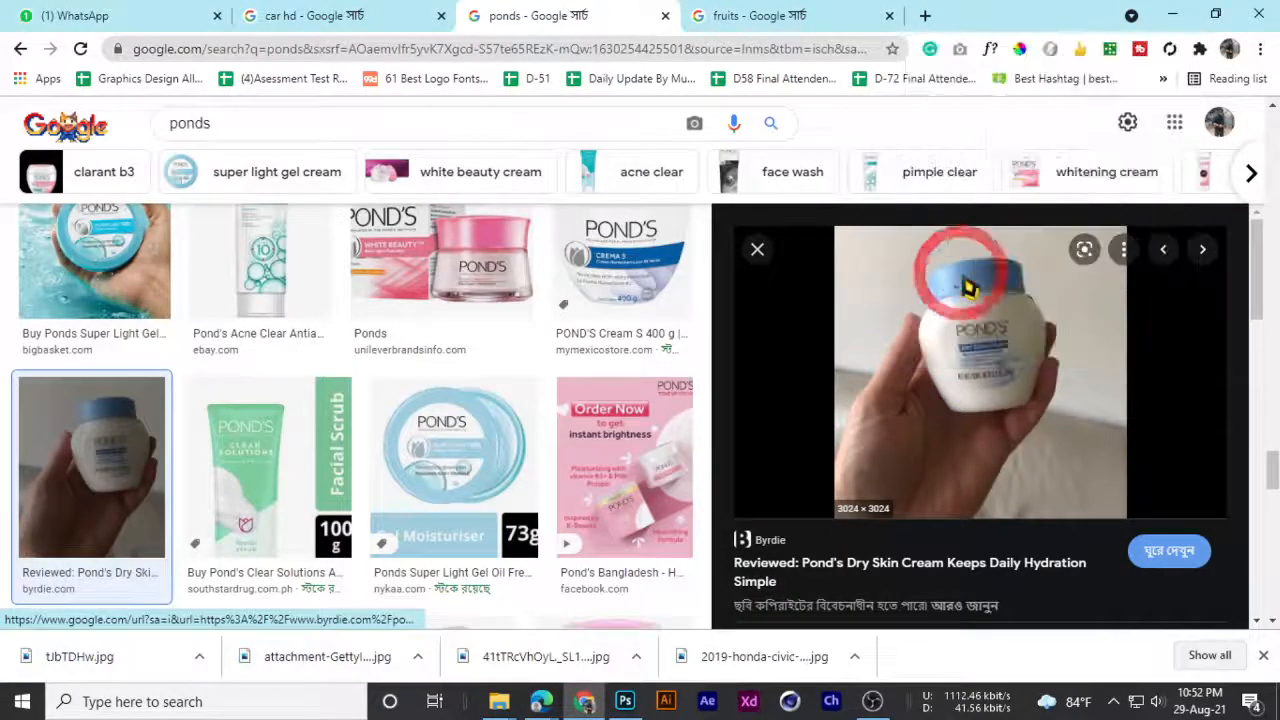
left_click(626, 702)
key("ctrl+v")
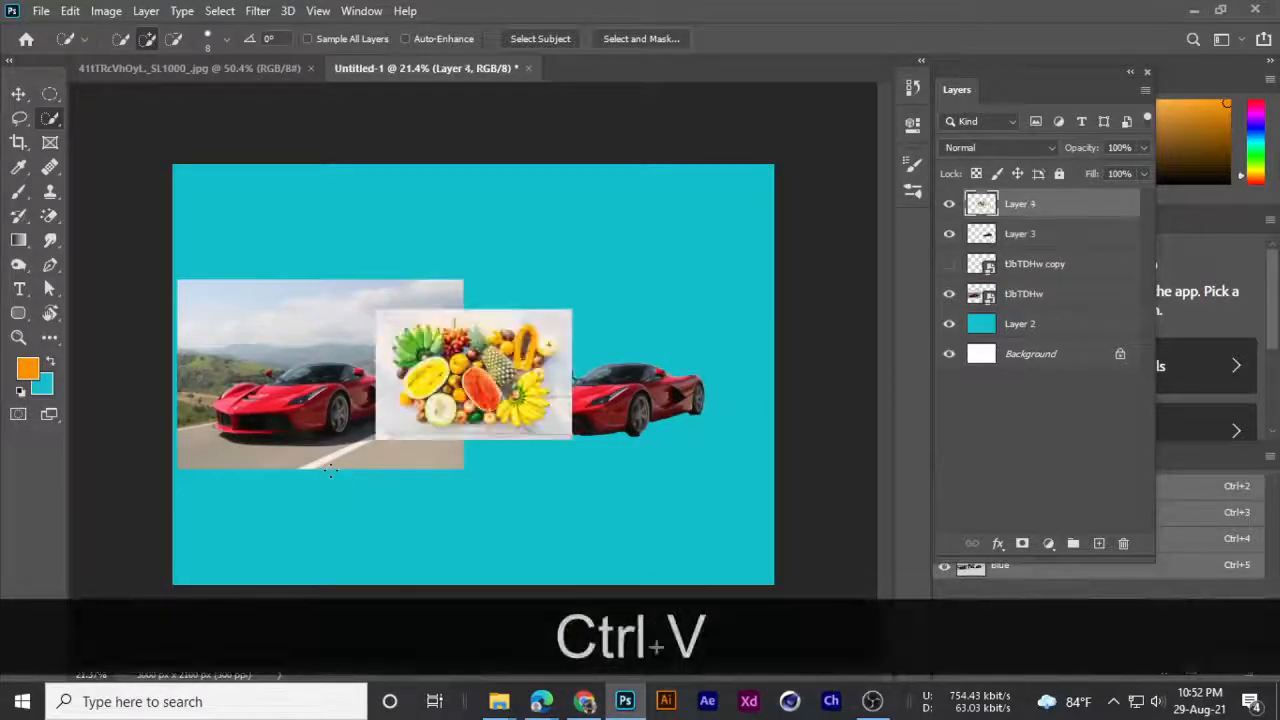
key("Delete")
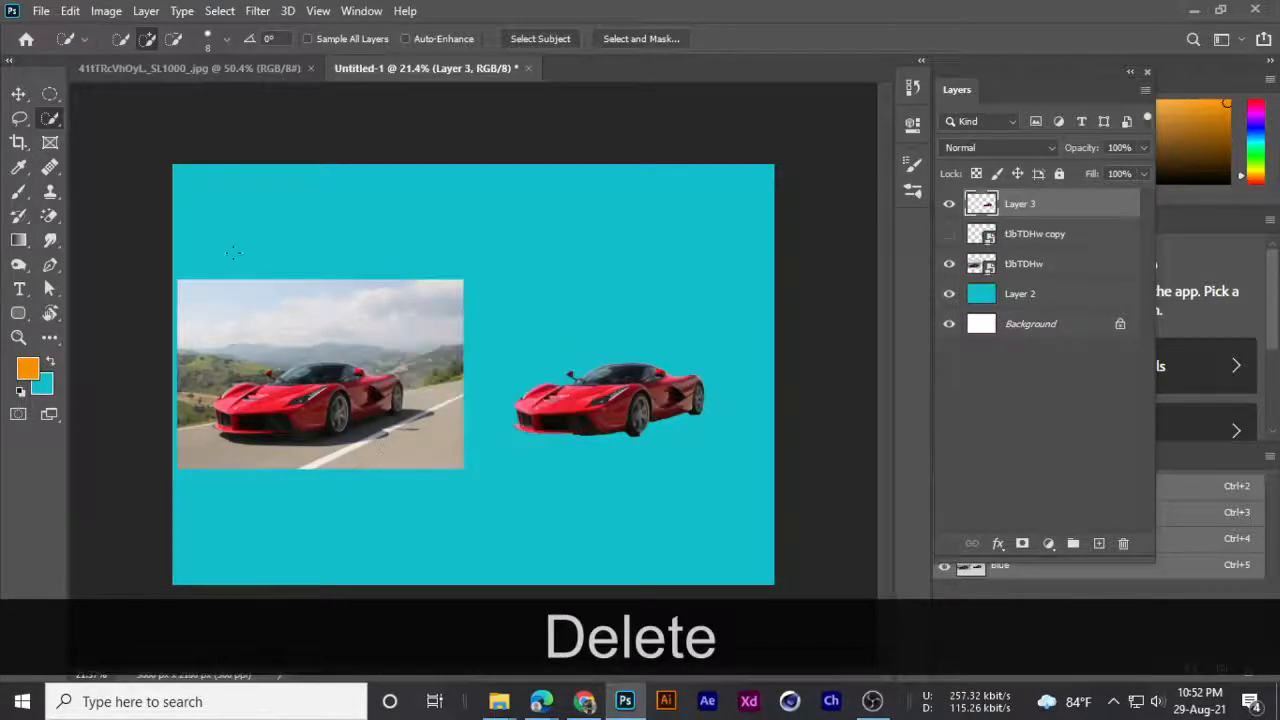
- Switch to Chrome and save the hand-held Pond's jar photo to the Desktop under its suggested file name
left_click(584, 702)
right_click(921, 356)
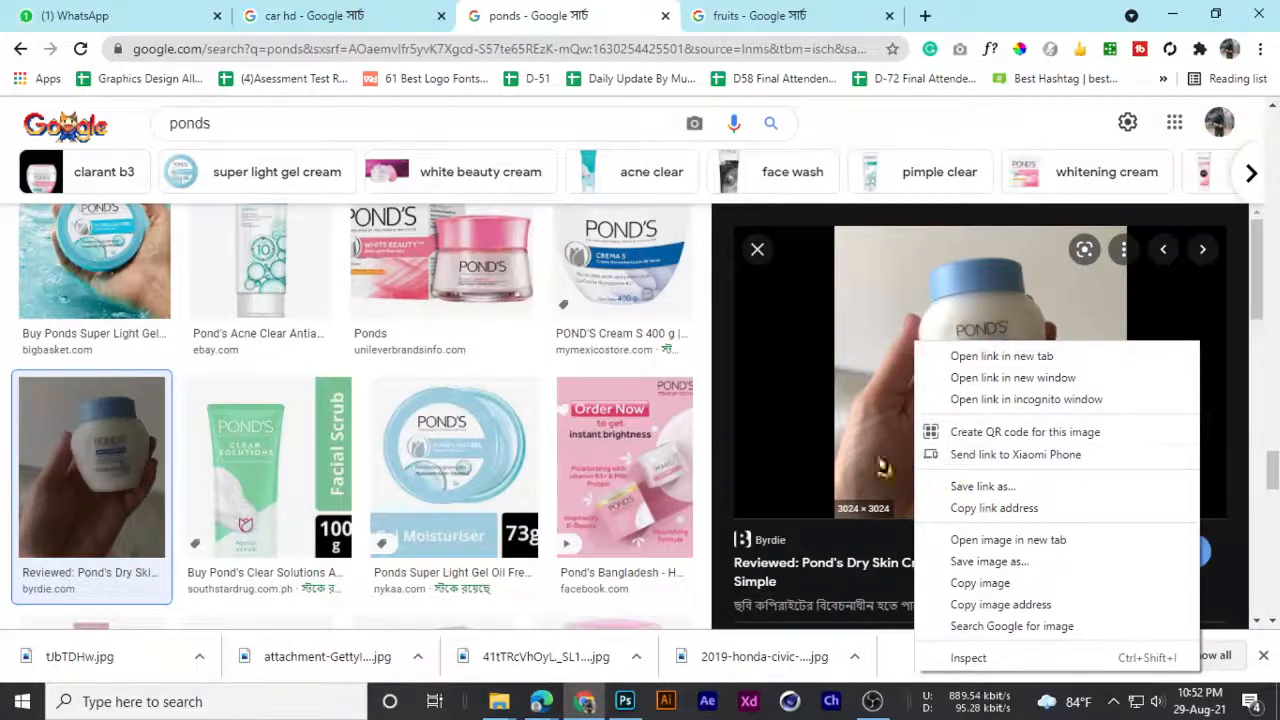
left_click(975, 562)
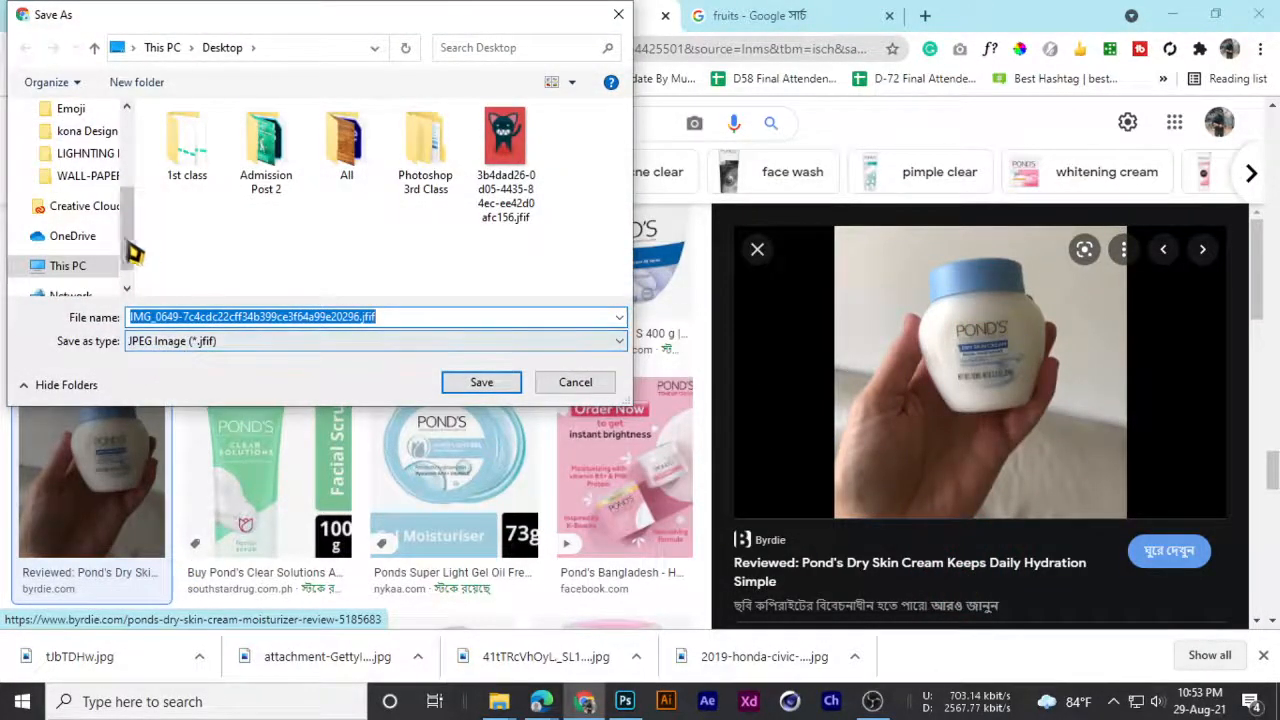
left_click_drag(130, 243, 134, 118)
left_click(80, 166)
left_click(472, 381)
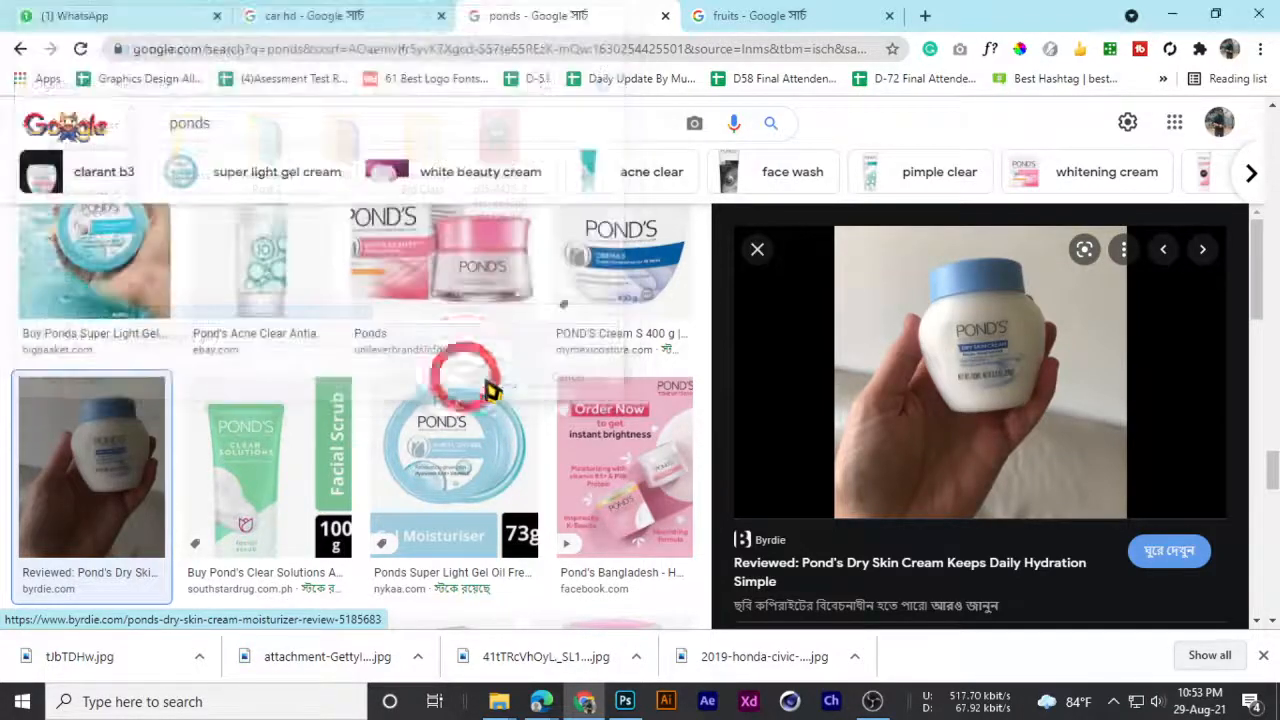
- Show the downloaded IMG_0649 jar photo in its Desktop folder and place it into the Untitled-1 document in Photoshop
right_click(82, 676)
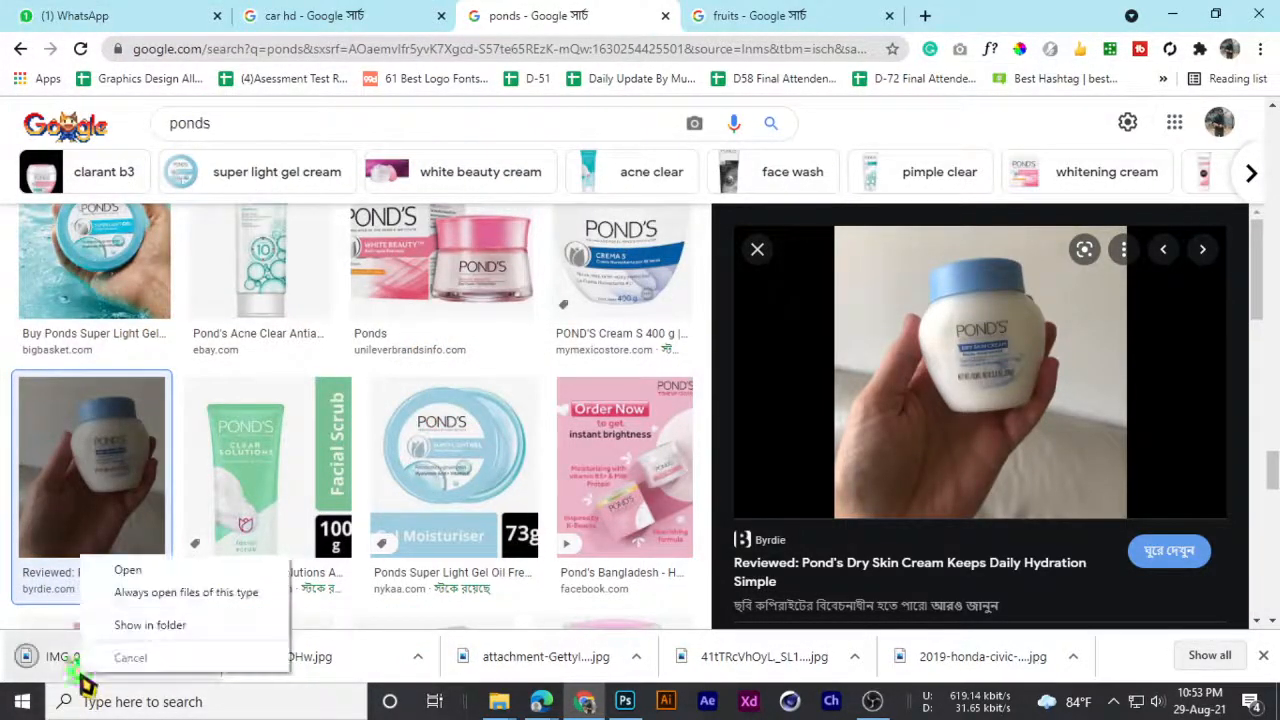
left_click(132, 628)
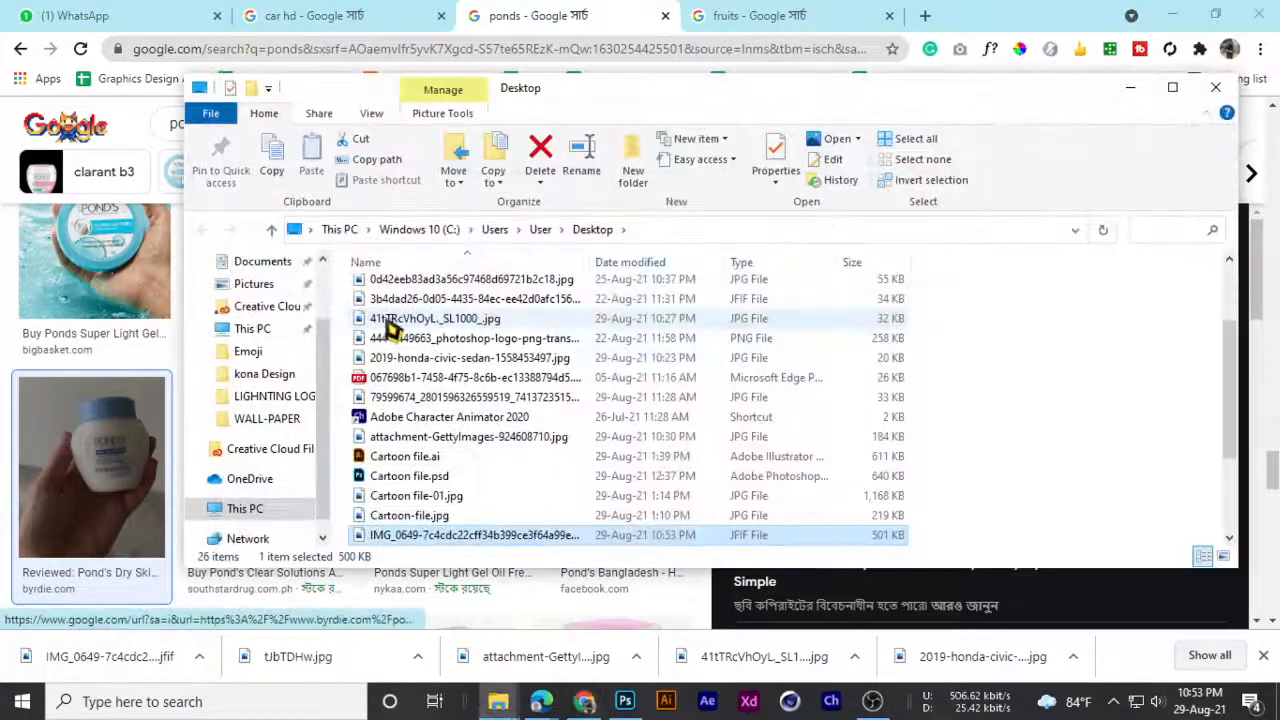
left_click_drag(420, 318, 628, 709)
left_click(1188, 13)
left_click(1192, 12)
left_click(1166, 12)
left_click(1131, 88)
left_click_drag(315, 370, 572, 348)
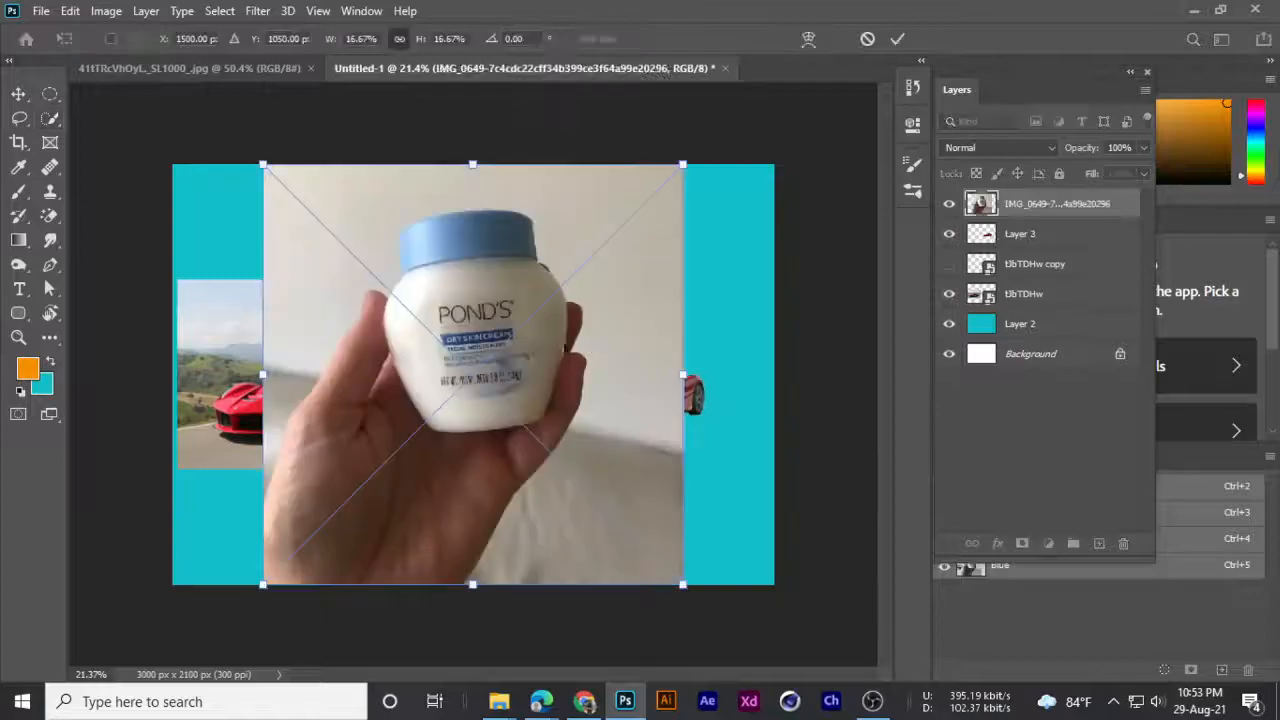
- Scale the placed jar photo down about its centre, position it over the original car photo and commit the placement
key("alt")
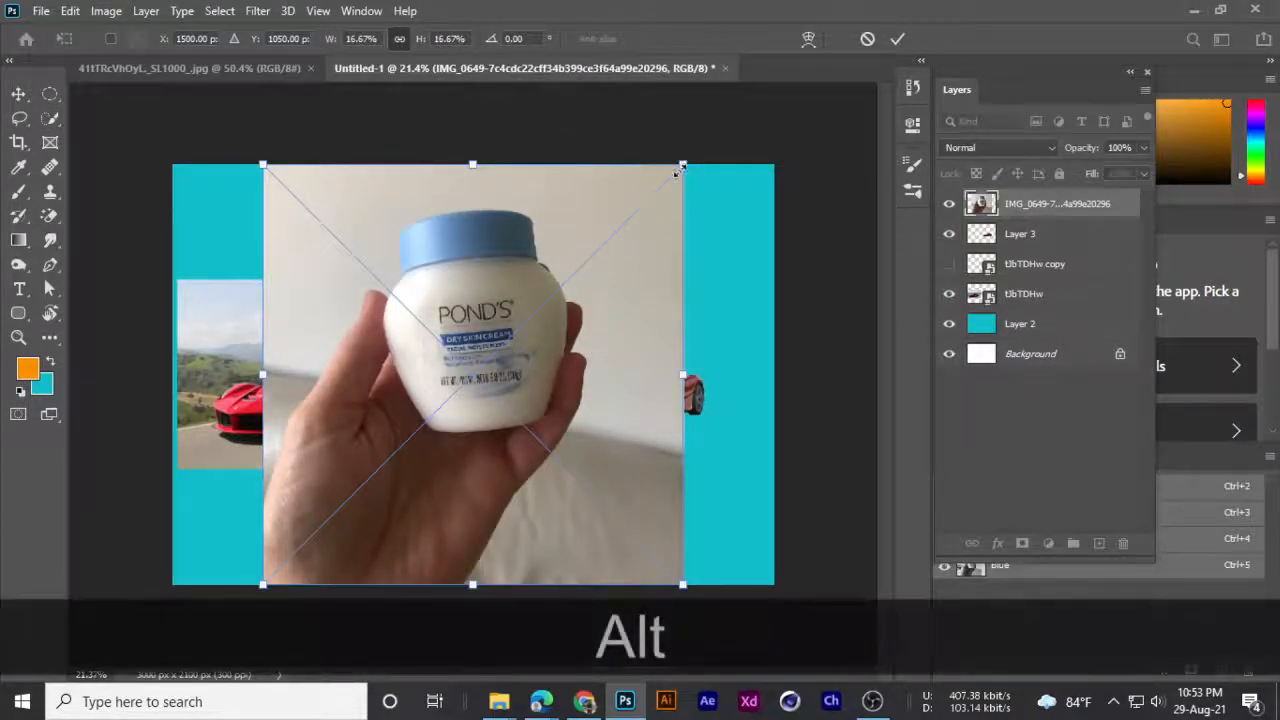
left_click_drag(681, 167, 613, 261)
left_click_drag(474, 360, 320, 370)
key("Return")
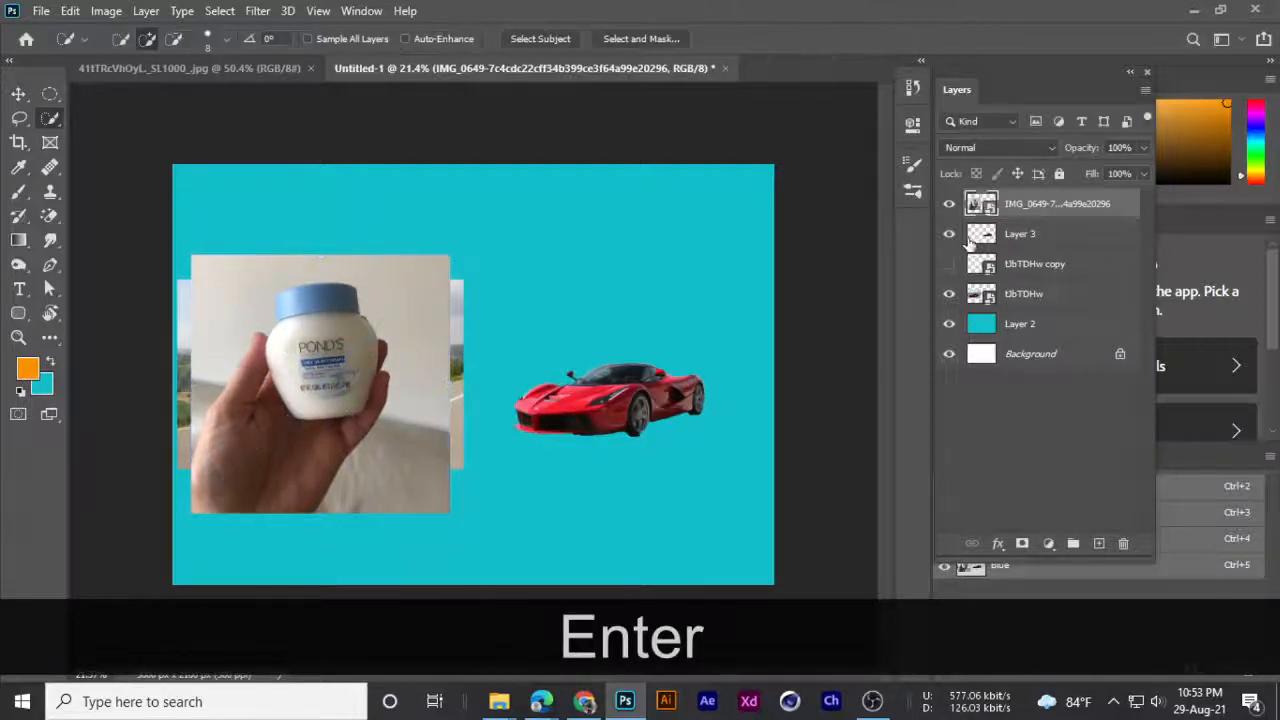
- Hide both visible car layers, keeping the teal Layer 2 shown behind the jar photo
left_click(949, 321)
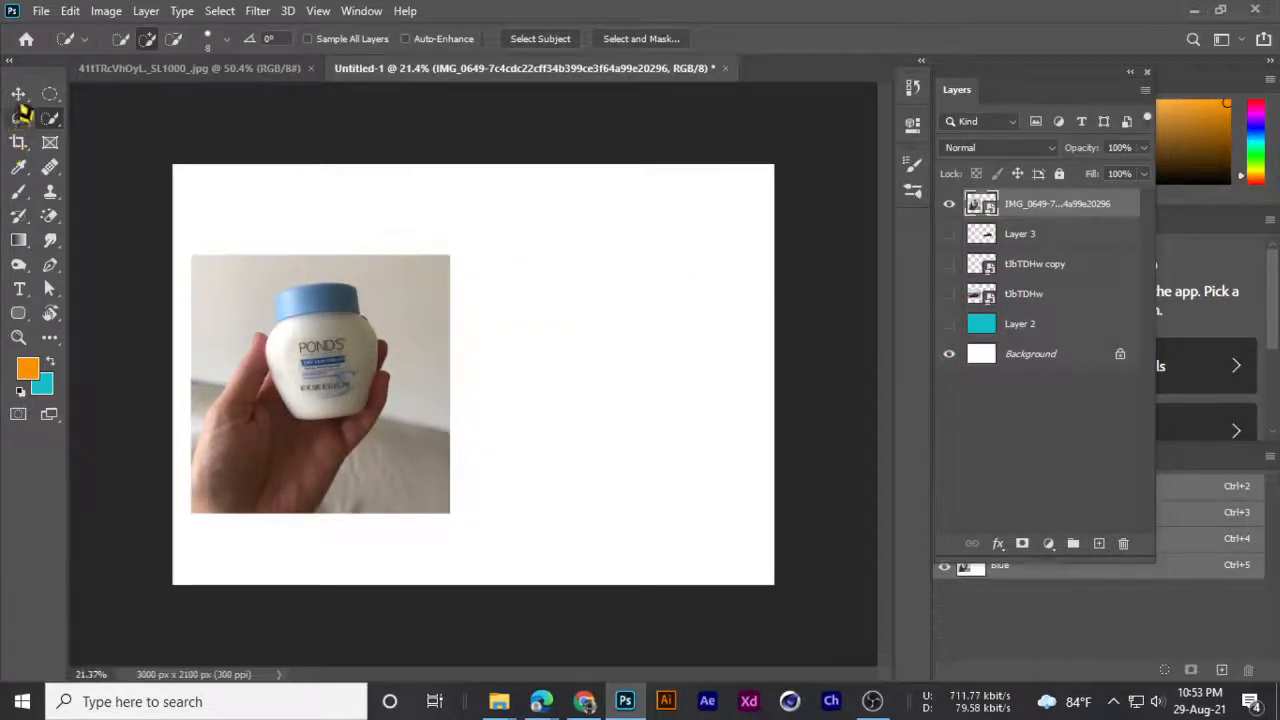
left_click(19, 94)
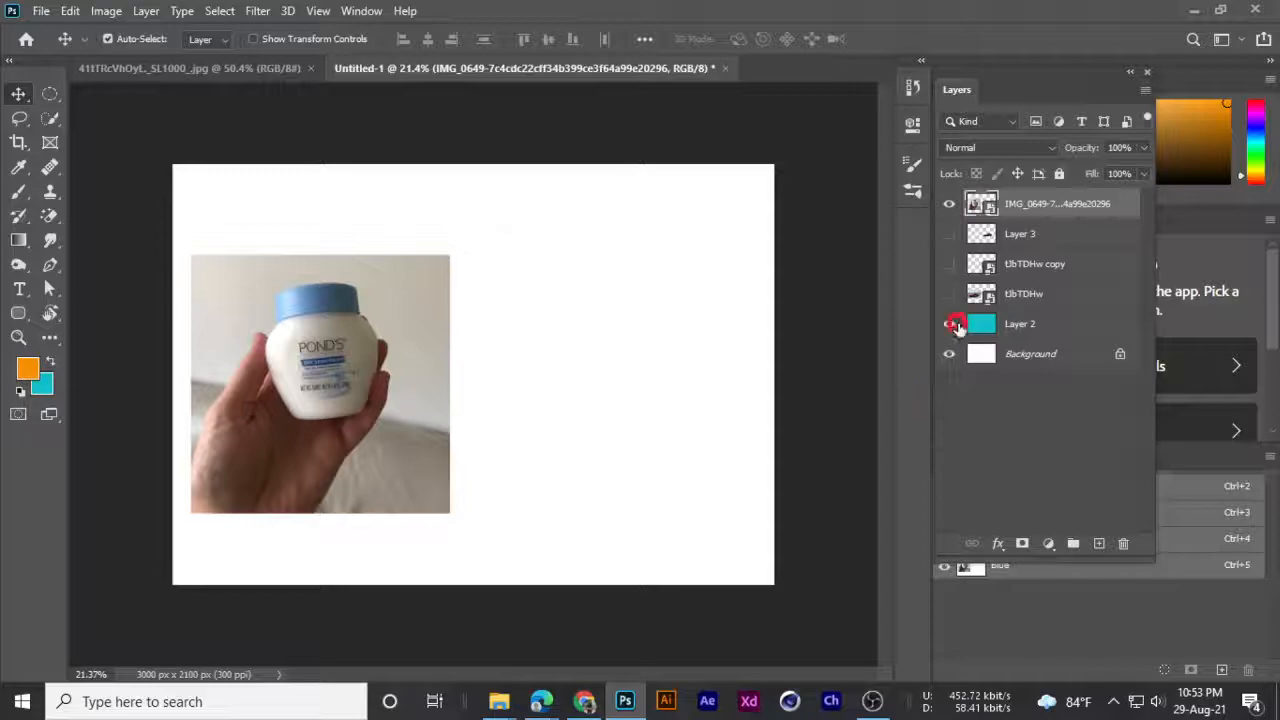
left_click(951, 324)
- Duplicate the jar photo beside the original and toggle the copy's visibility to check it
left_click_drag(341, 396, 632, 362)
scroll(628, 352, "up", 5)
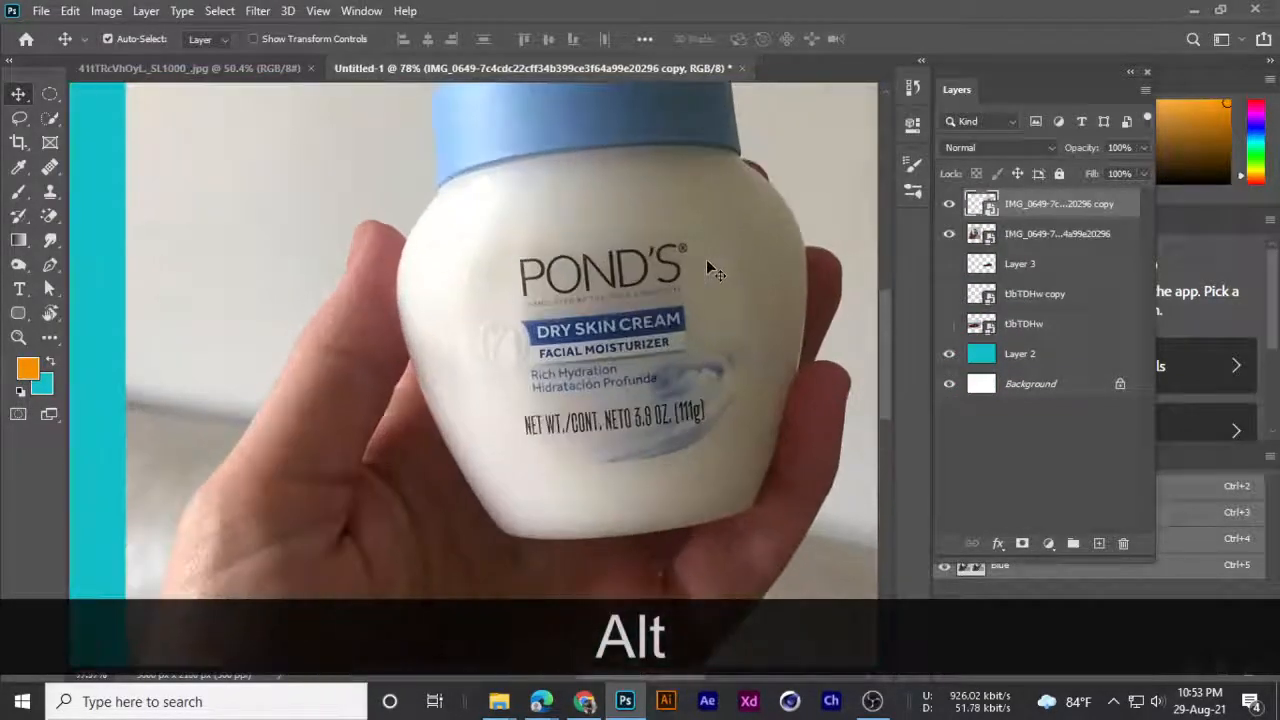
scroll(706, 259, "down", 4)
left_click_drag(703, 262, 585, 351)
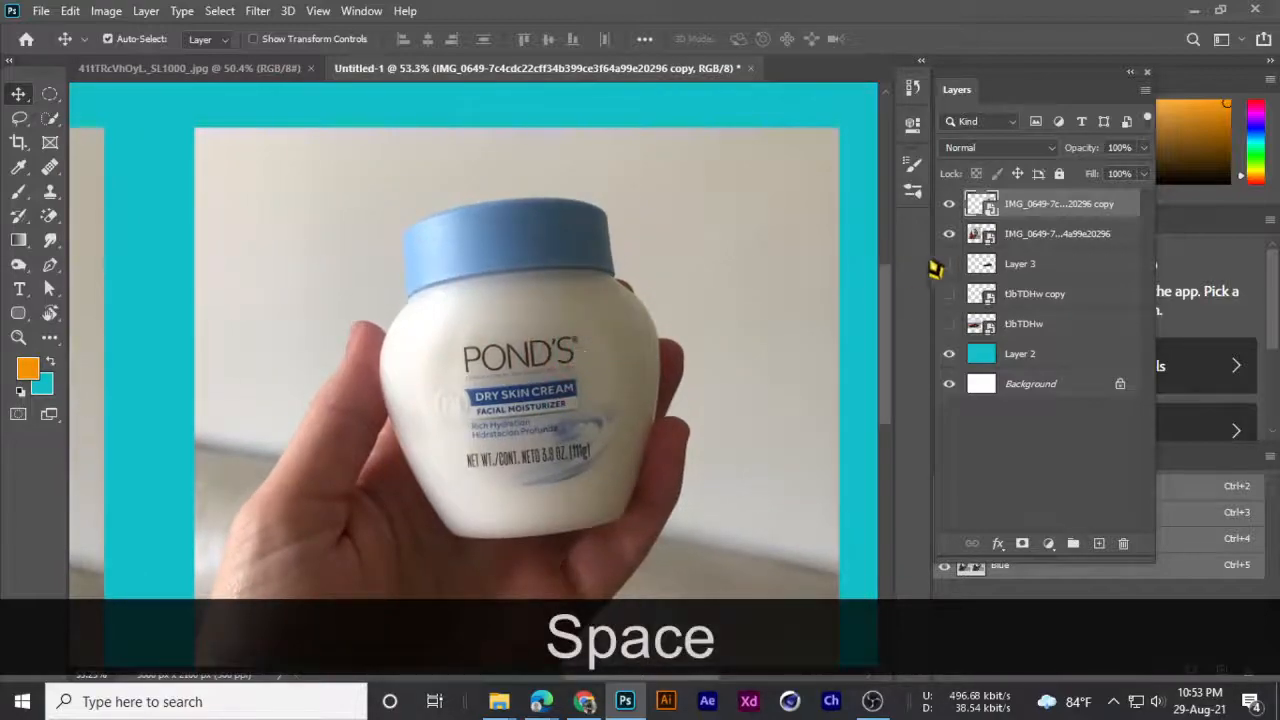
left_click(950, 207)
left_click(950, 207)
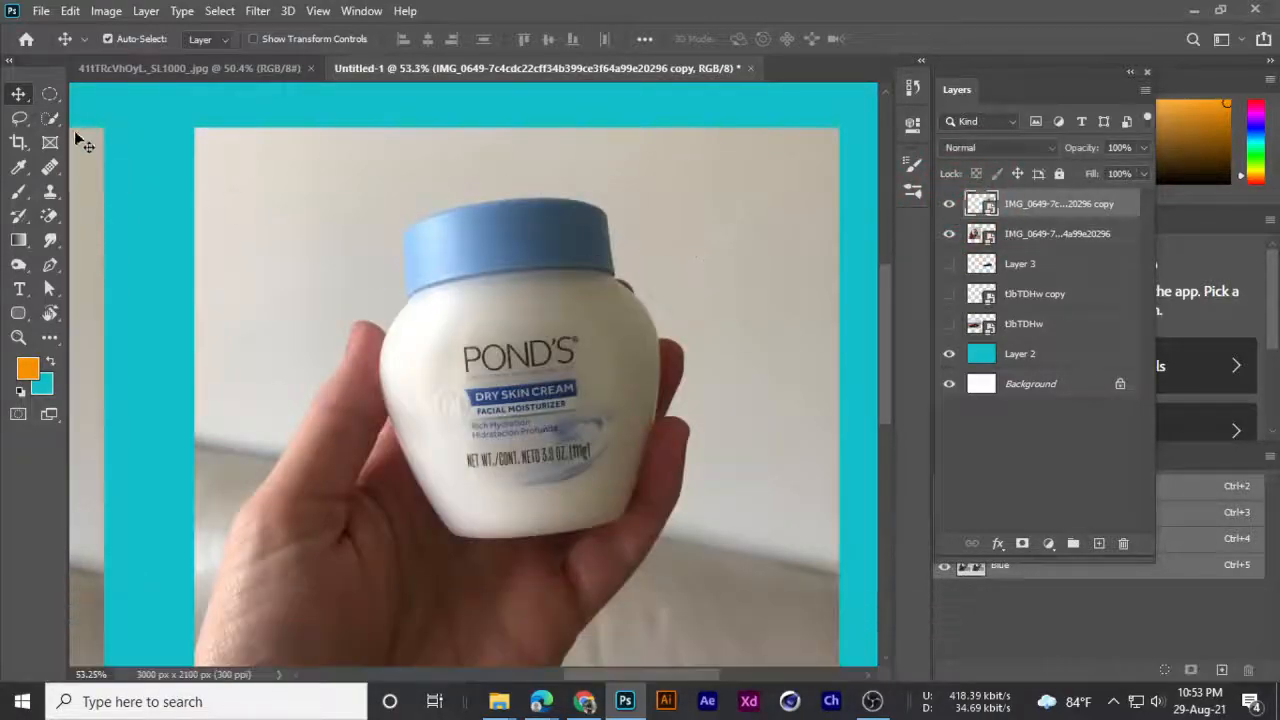
- Select the Pond's jar with its blue lid on the copied photo using the Quick Selection Tool
right_click(52, 120)
left_click(125, 137)
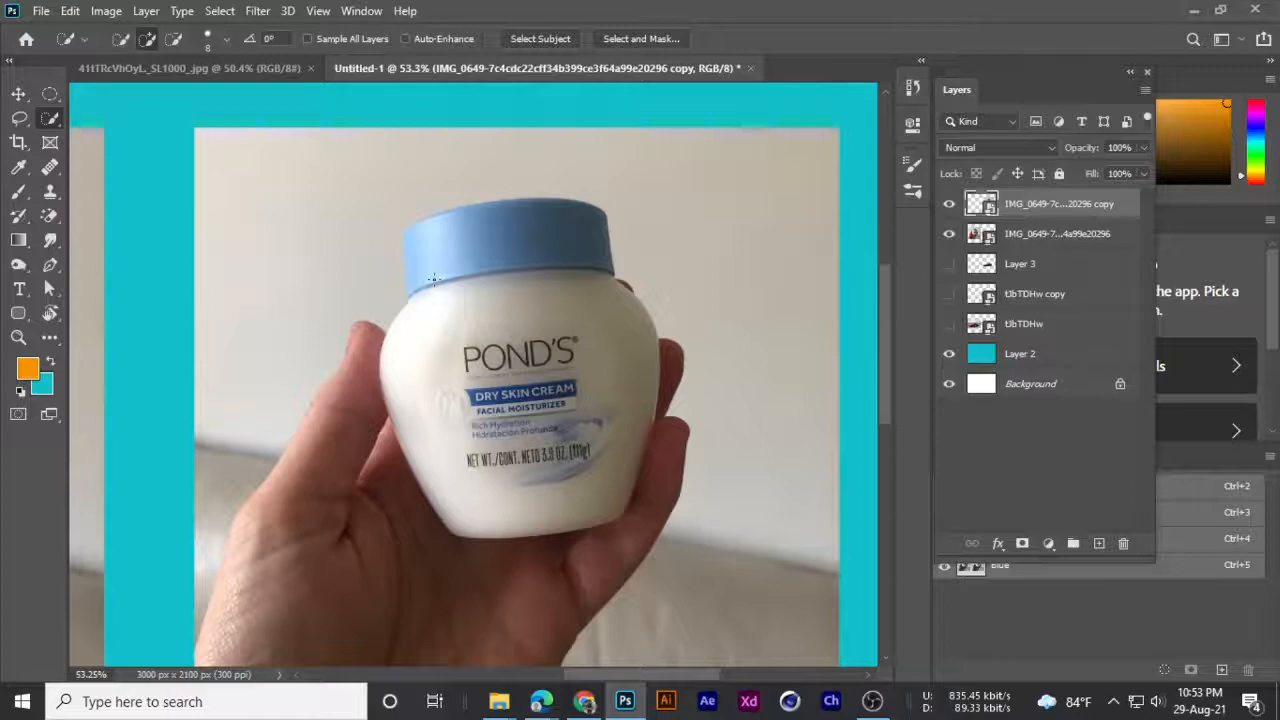
scroll(435, 279, "down", 1)
scroll(440, 281, "up", 3)
left_click_drag(449, 283, 566, 385)
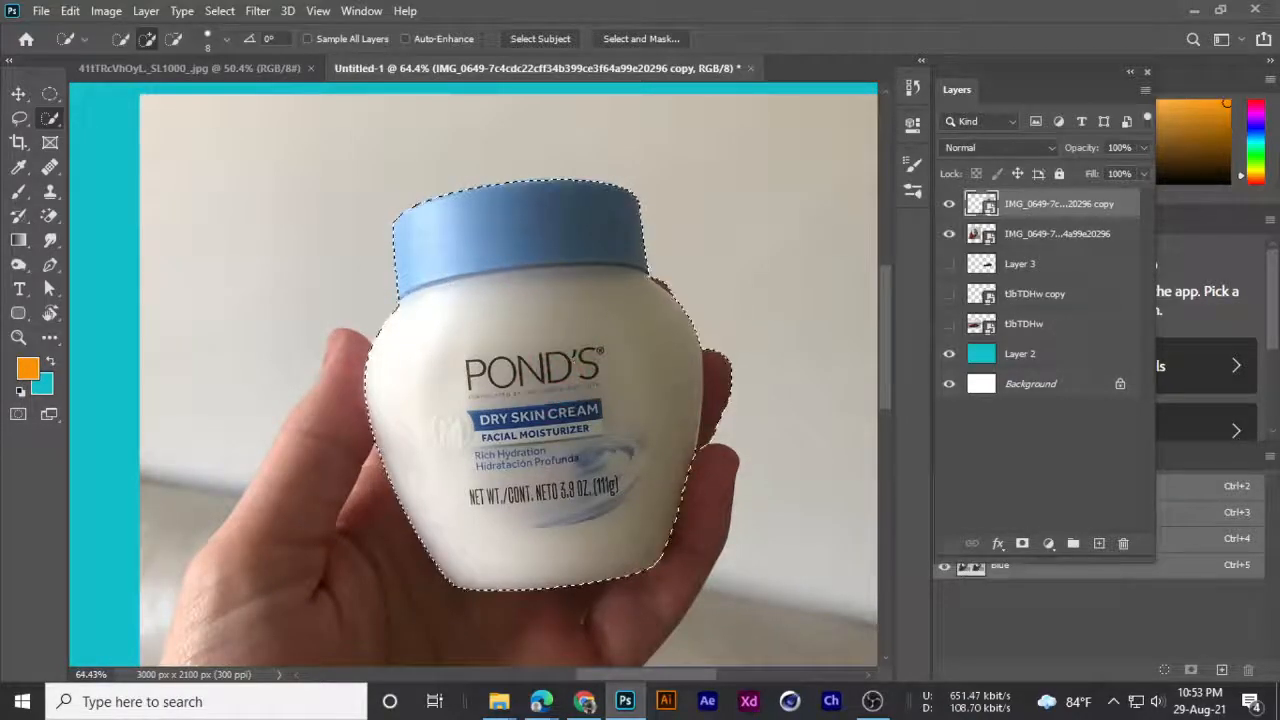
- Subtract the small fingertip just below the lid's right edge from the selection, following the jar's shoulder
scroll(566, 385, "up", 2)
scroll(560, 385, "down", 4)
scroll(553, 385, "up", 4)
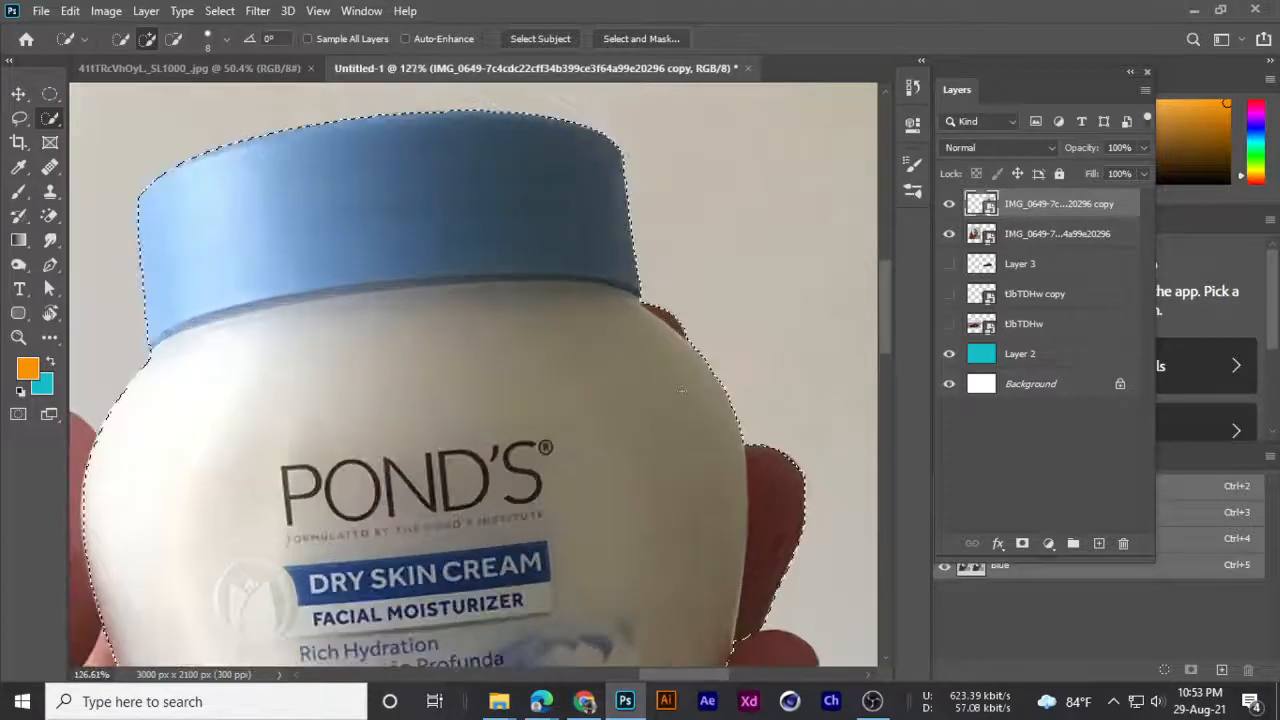
scroll(678, 388, "up", 2)
left_click_drag(694, 397, 397, 369)
scroll(355, 250, "up", 4)
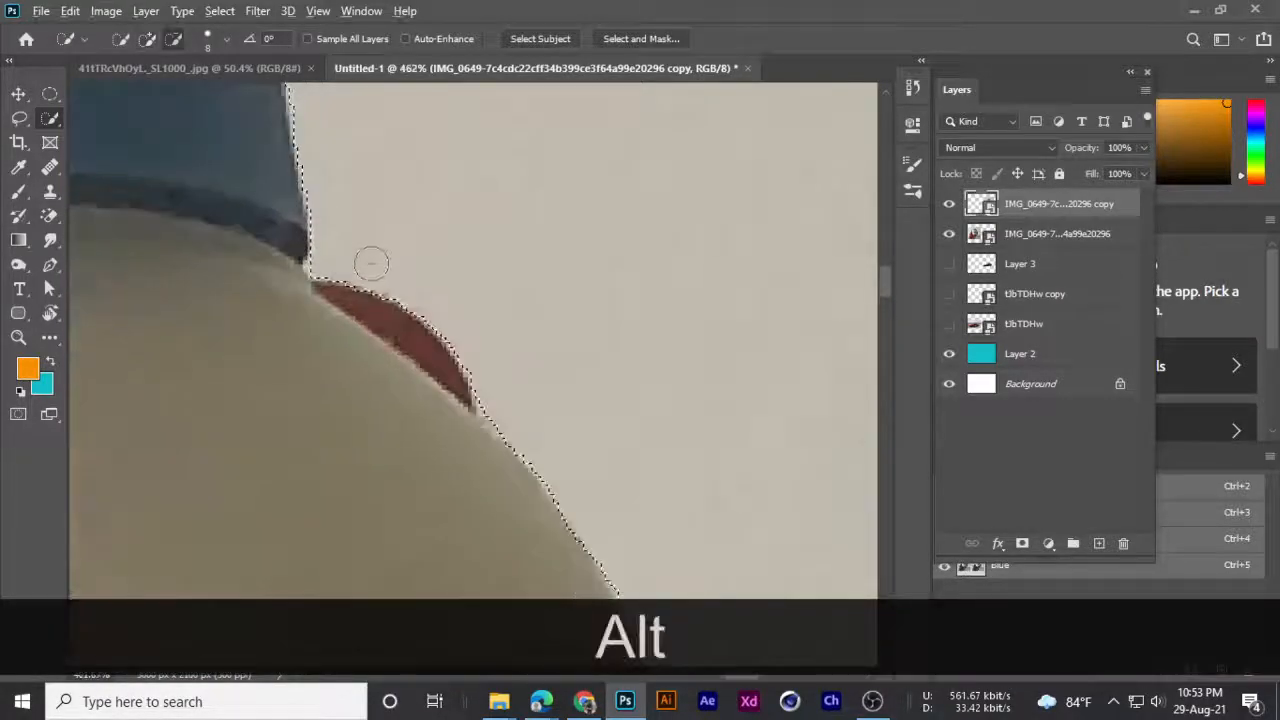
left_click_drag(456, 358, 400, 340)
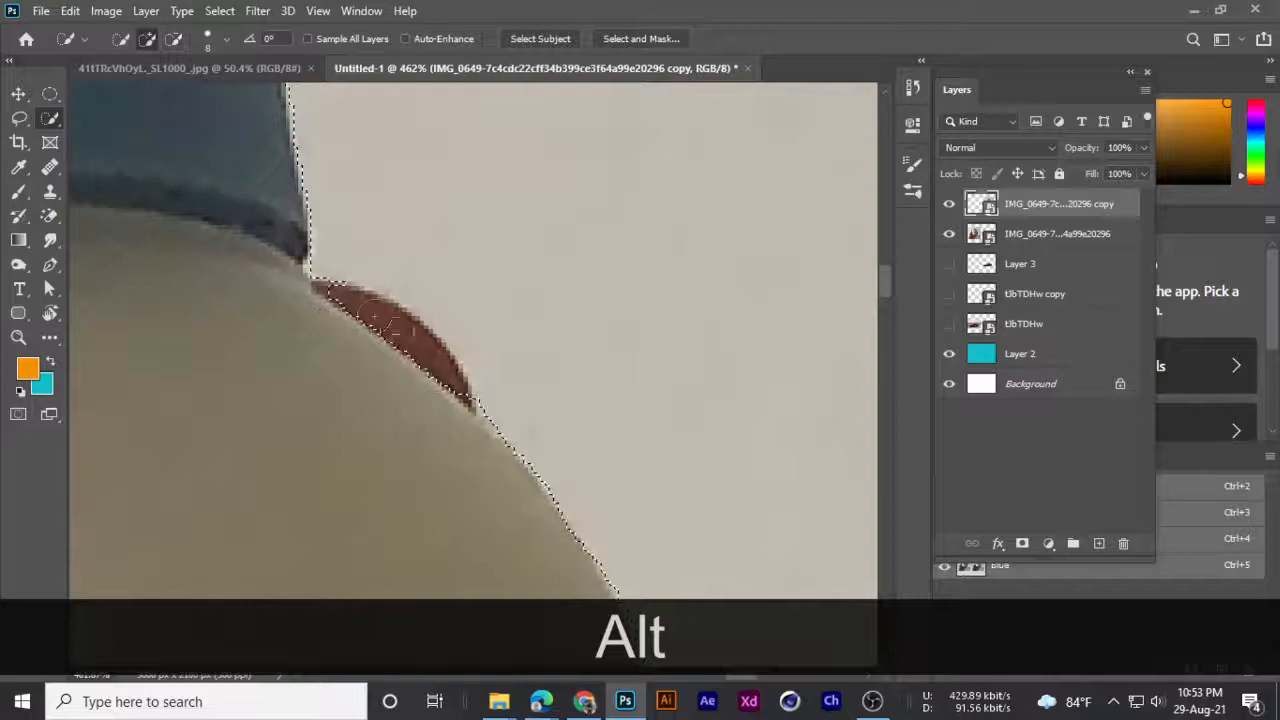
left_click_drag(336, 273, 480, 418)
scroll(484, 420, "down", 5)
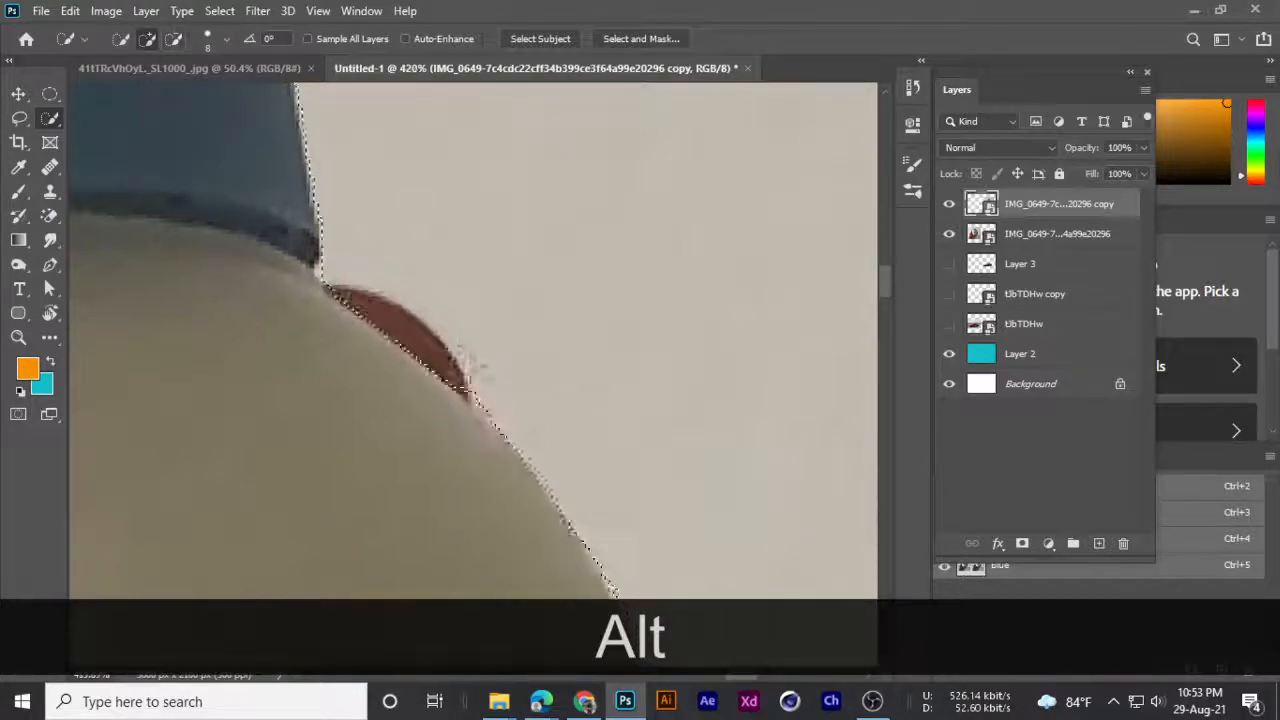
- Subtract the fingers beside the jar's right side from the selection, following the jar's edge down toward its base
left_click_drag(560, 491, 374, 223)
scroll(422, 232, "up", 2)
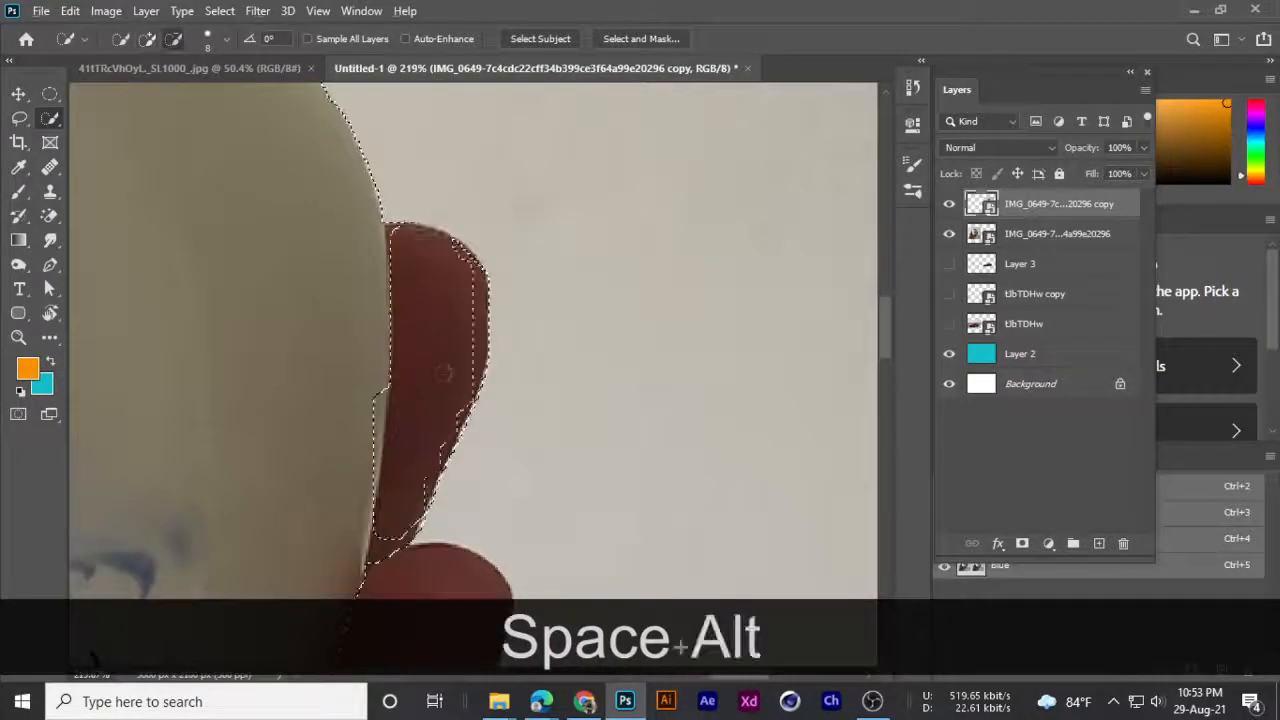
left_click_drag(504, 243, 420, 506)
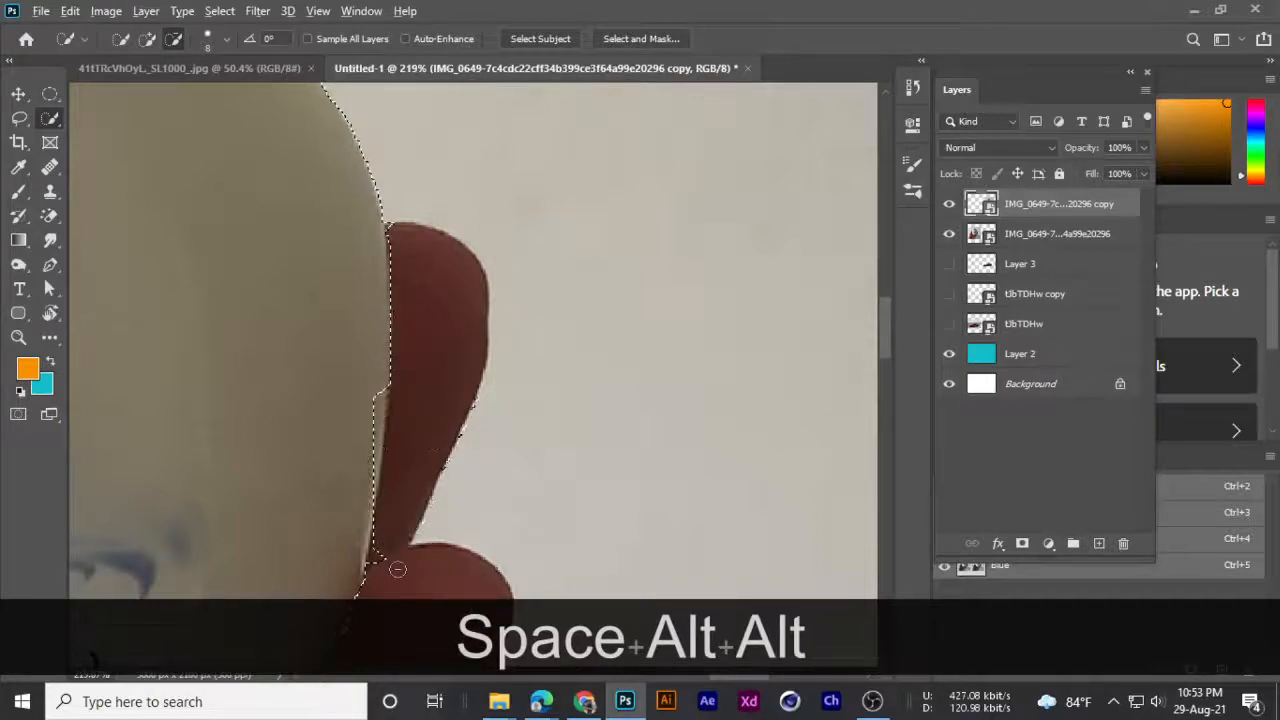
left_click_drag(397, 569, 413, 400)
scroll(392, 461, "down", 2)
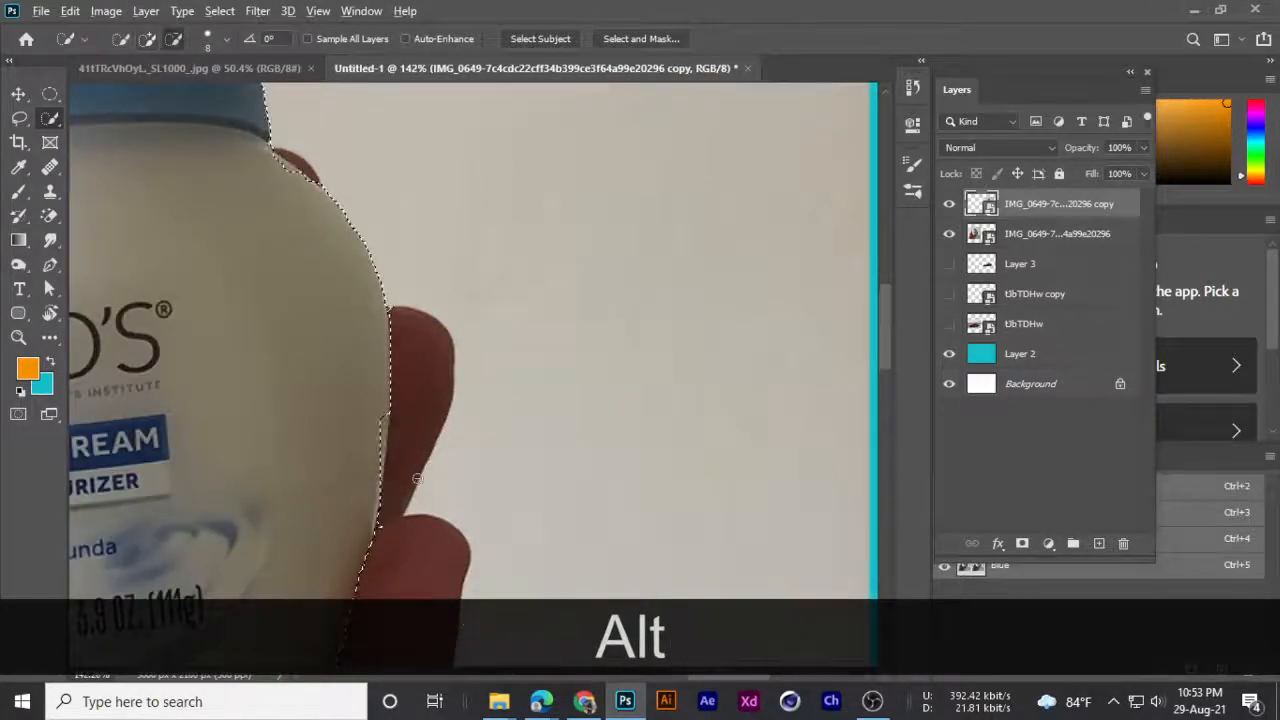
scroll(437, 443, "down", 5)
left_click_drag(404, 507, 452, 245)
scroll(455, 226, "up", 3)
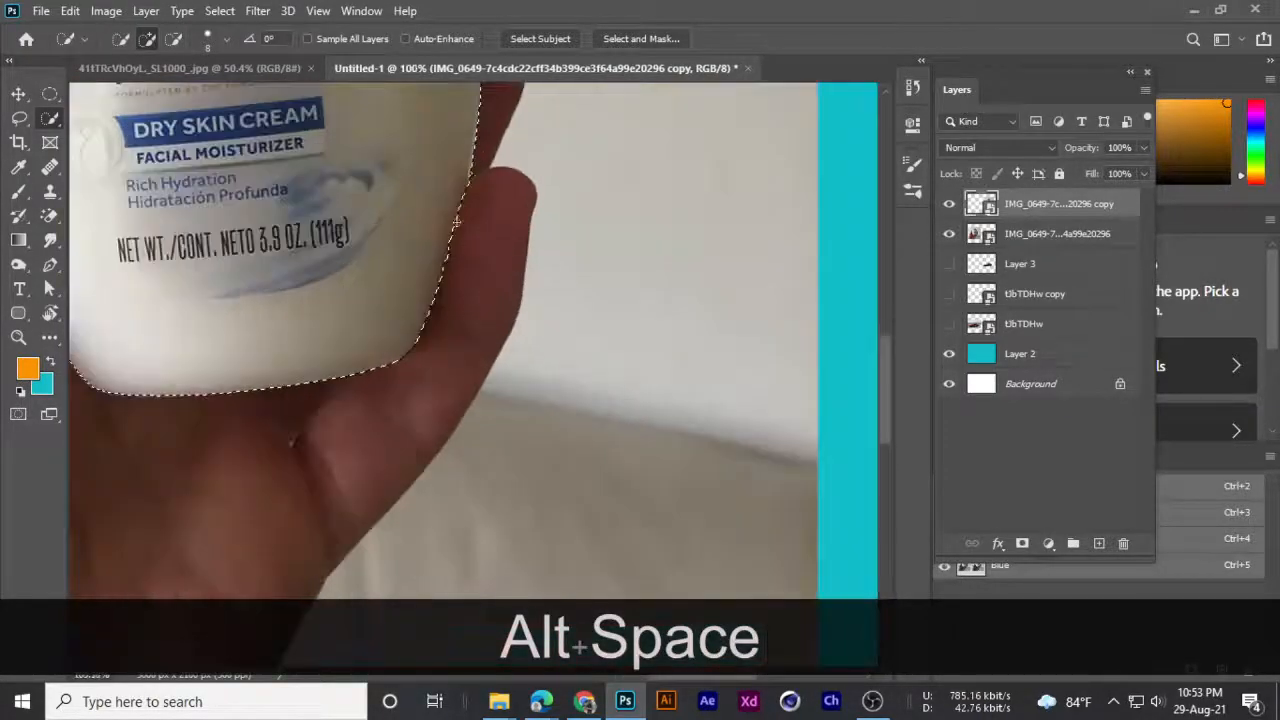
scroll(455, 222, "up", 8)
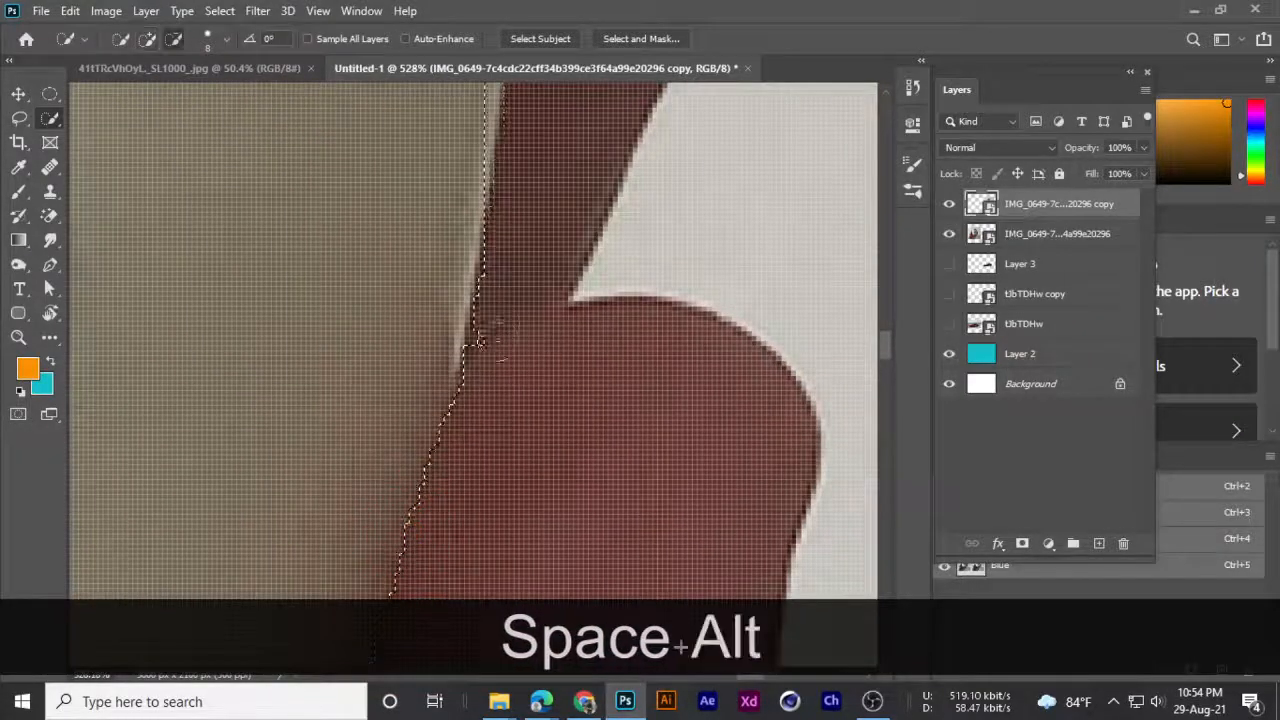
scroll(491, 347, "down", 12)
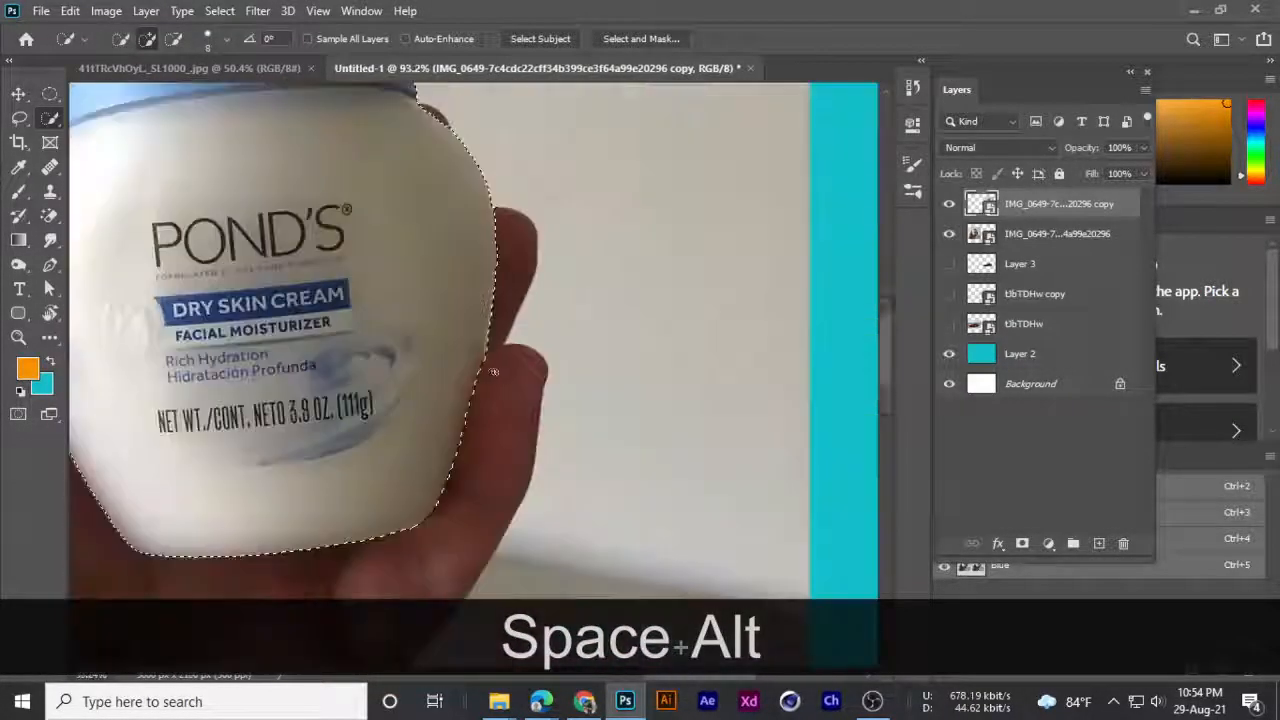
scroll(543, 383, "up", 2)
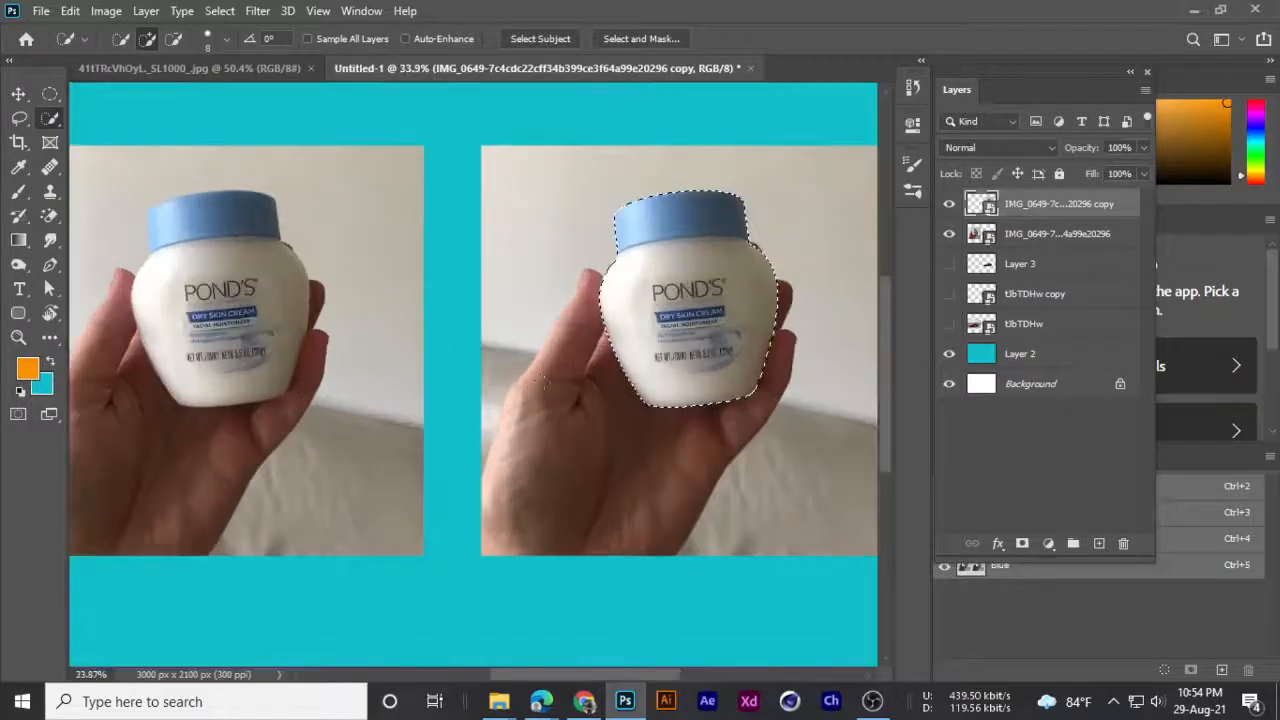
- Copy the selected jar to its own layer, hide the photo copy beneath it, and shift the jar slightly down toward the original photo
key("ctrl+j")
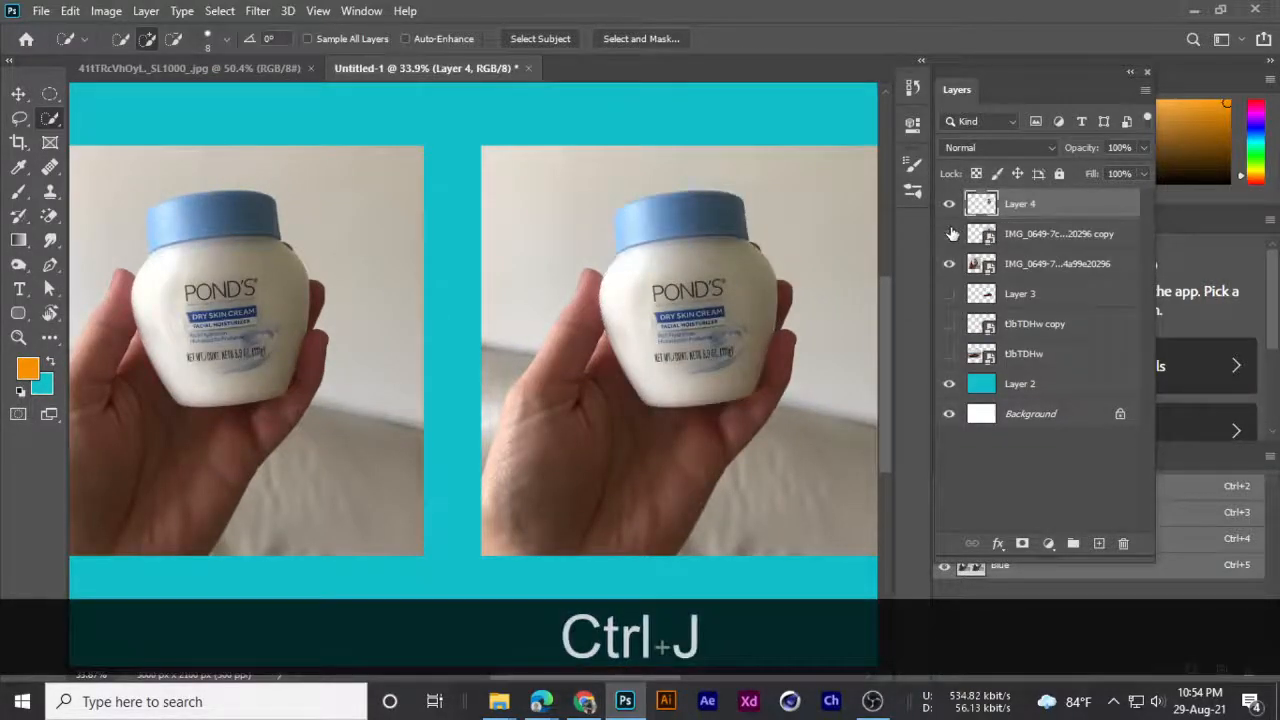
left_click(949, 233)
key("ctrl+0")
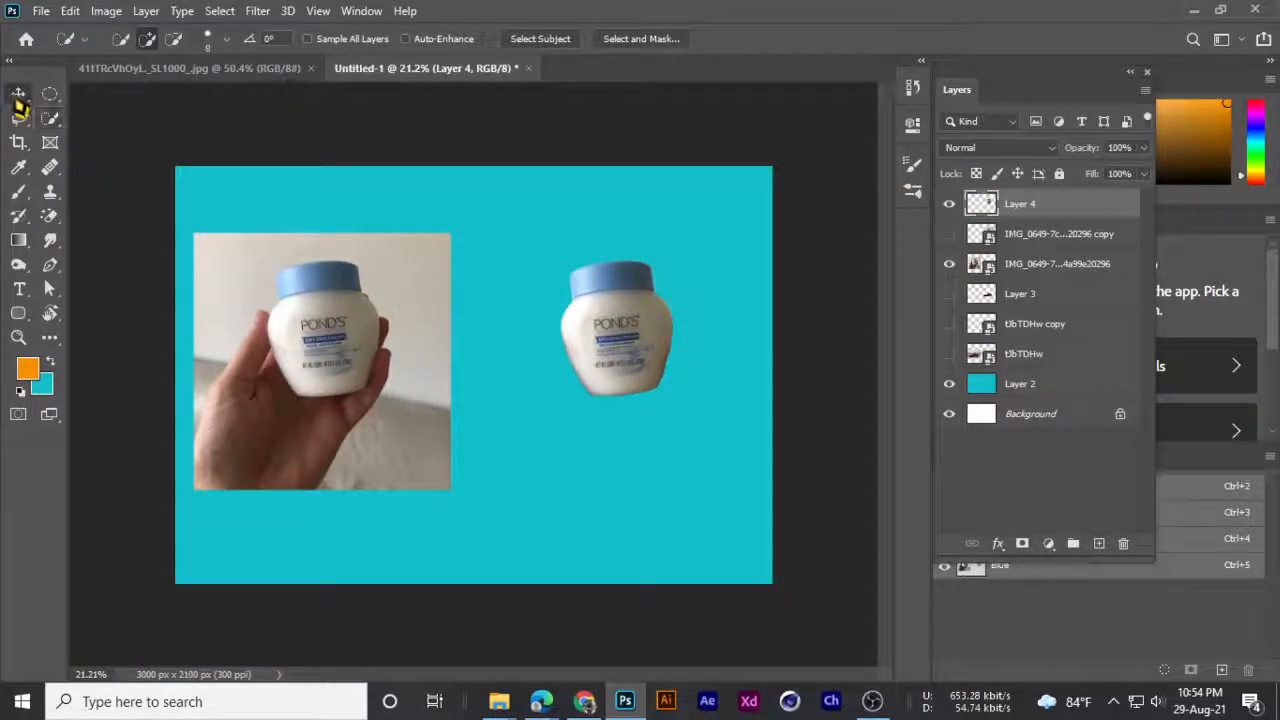
left_click(19, 95)
left_click_drag(598, 372, 609, 373)
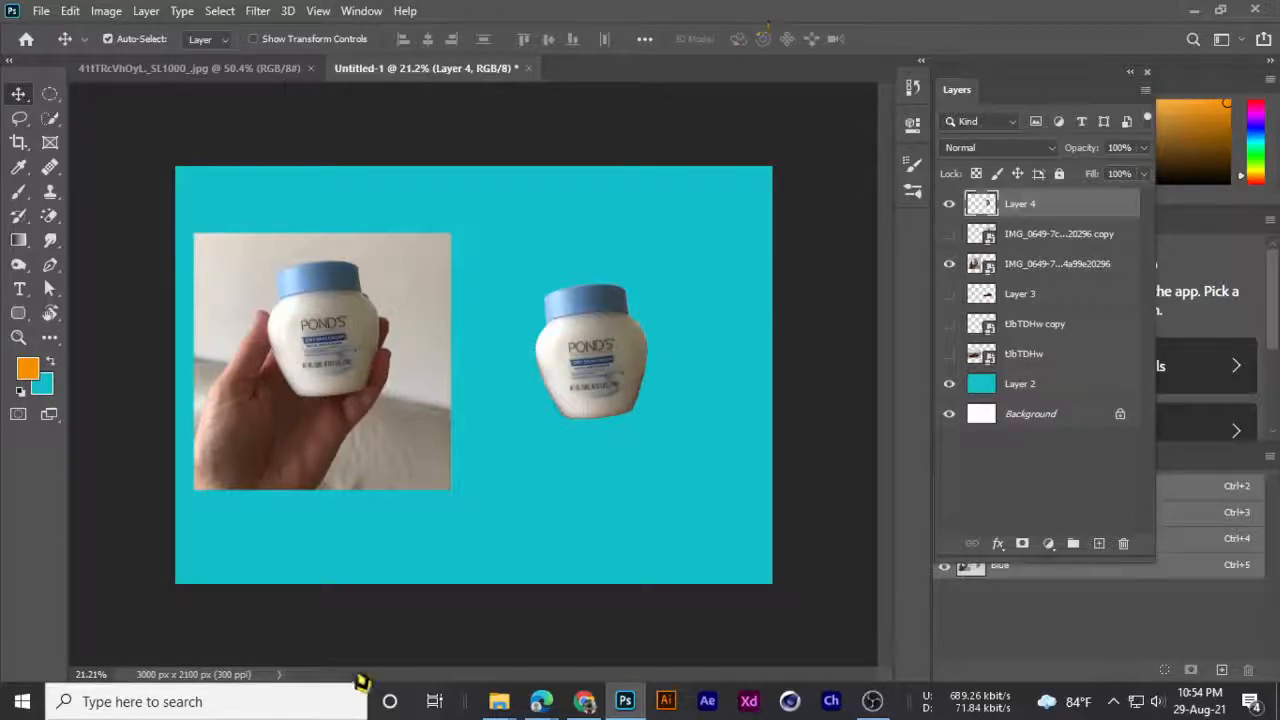
left_click(585, 703)
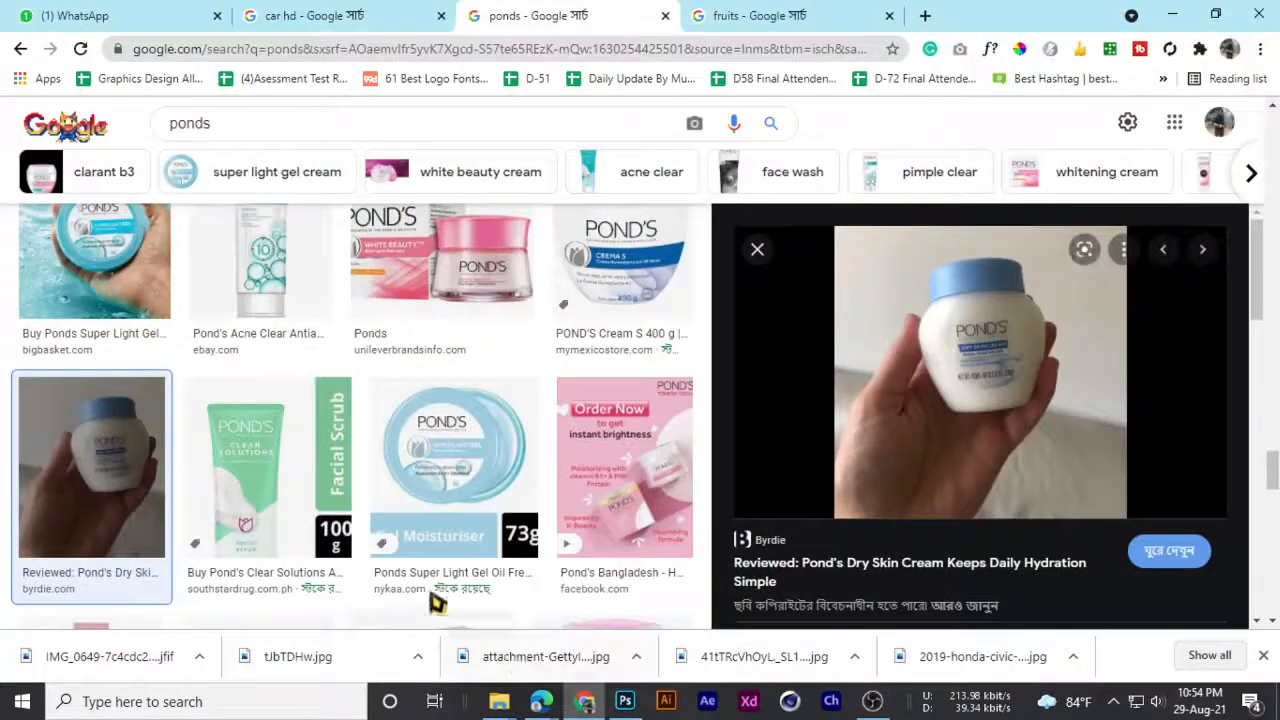
left_click(337, 14)
left_click(845, 17)
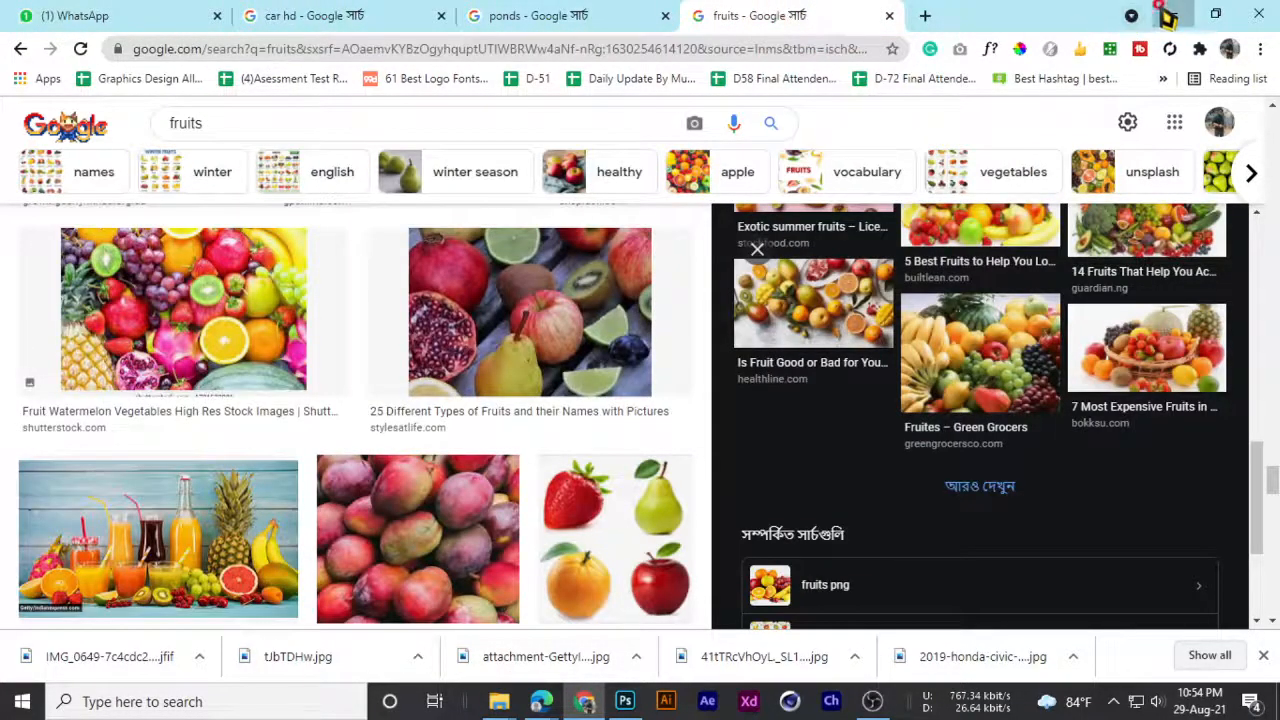
left_click(1172, 15)
mouse_move(540, 703)
left_click(495, 575)
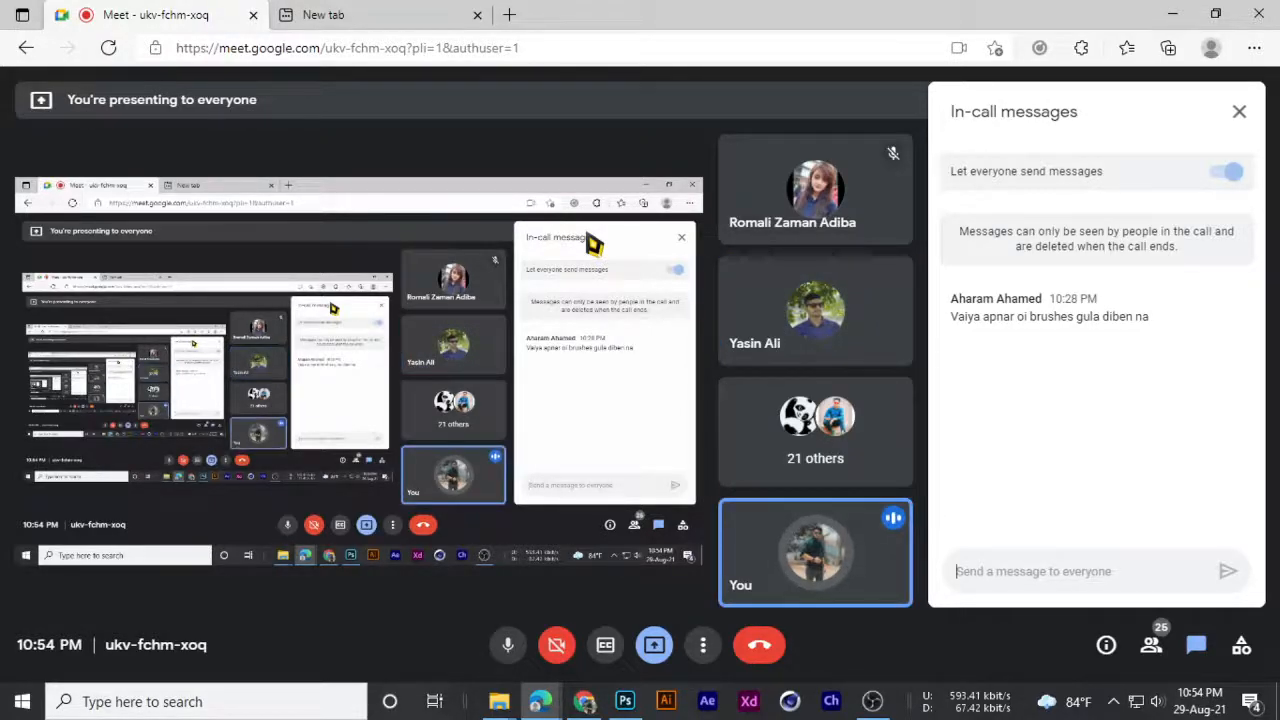
left_click(1173, 15)
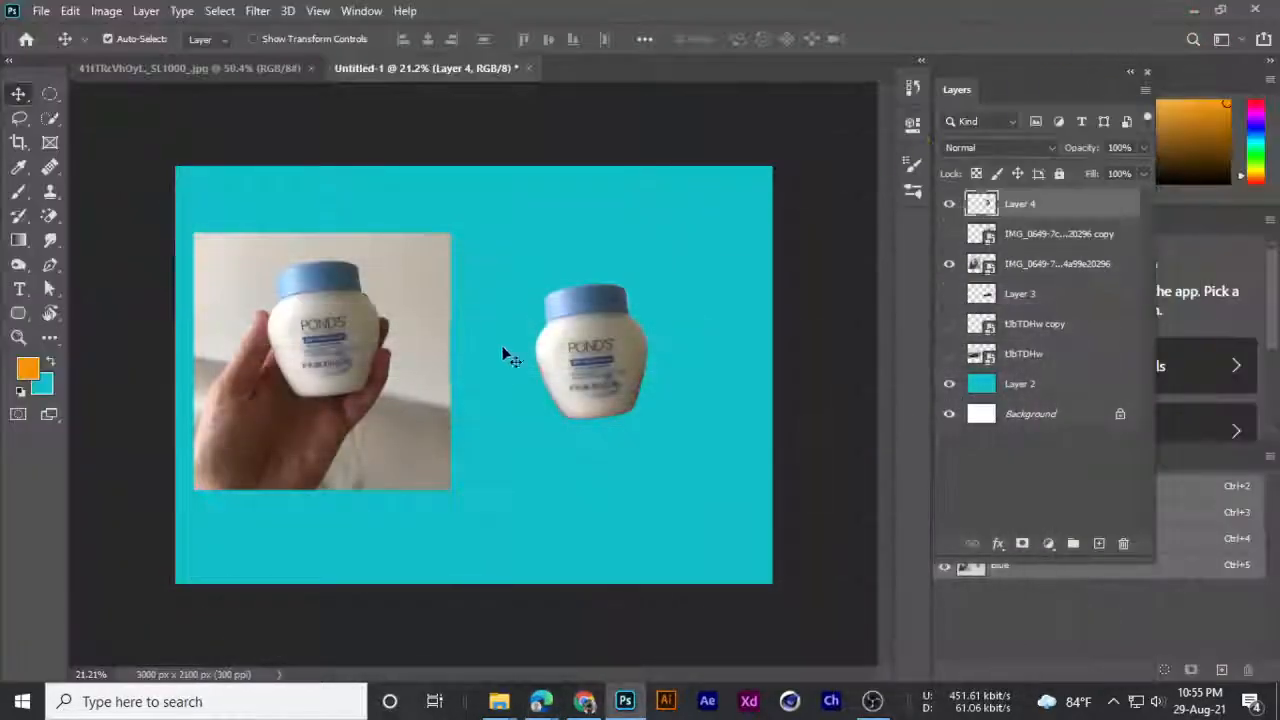
- Reposition the cut-out jar on the teal background and rotate it slightly counterclockwise with Free Transform so it stands upright
scroll(549, 364, "up", 3)
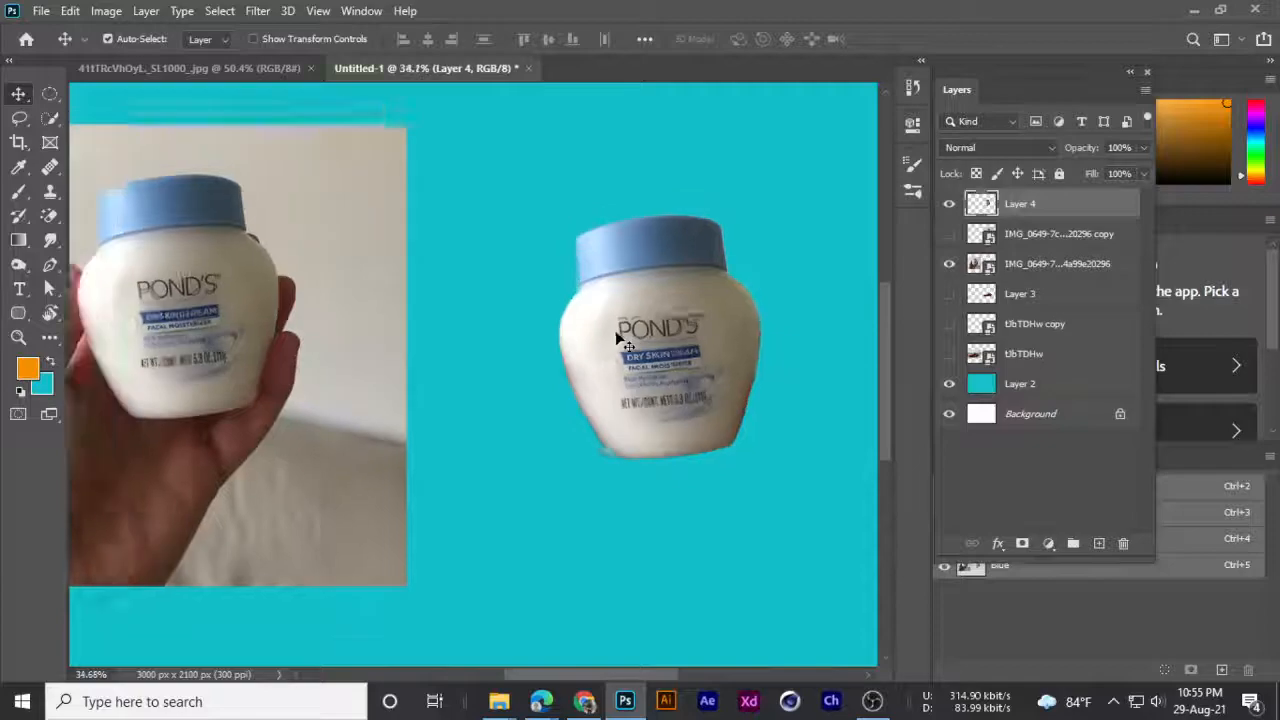
mouse_move(647, 338)
left_mouse_down()
mouse_move(646, 314)
mouse_move(645, 345)
left_mouse_up()
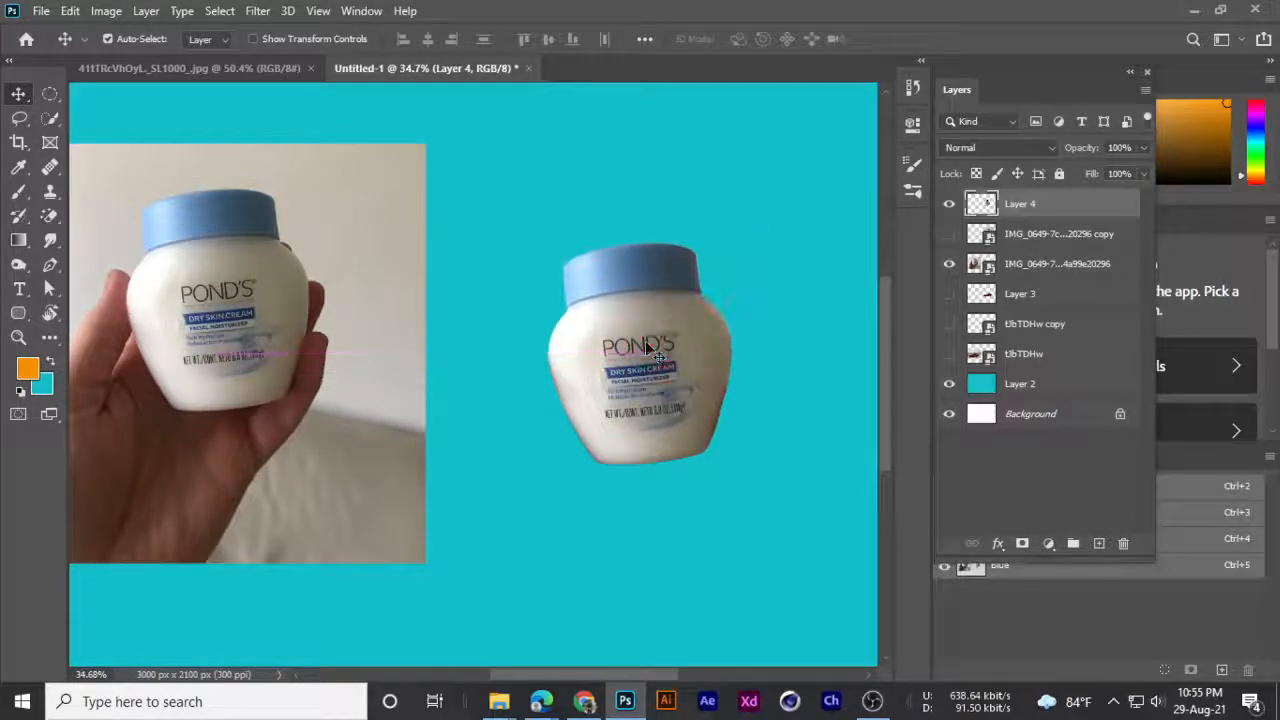
scroll(645, 340, "down", 2)
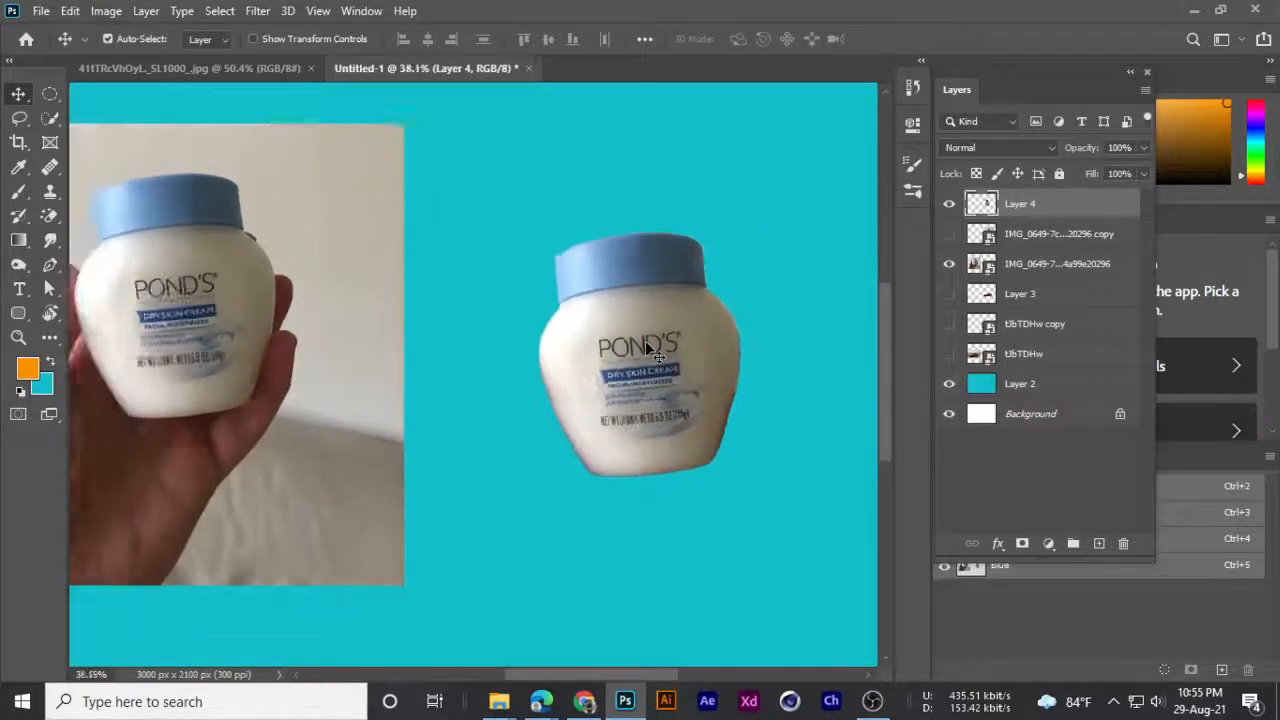
key("ctrl+t")
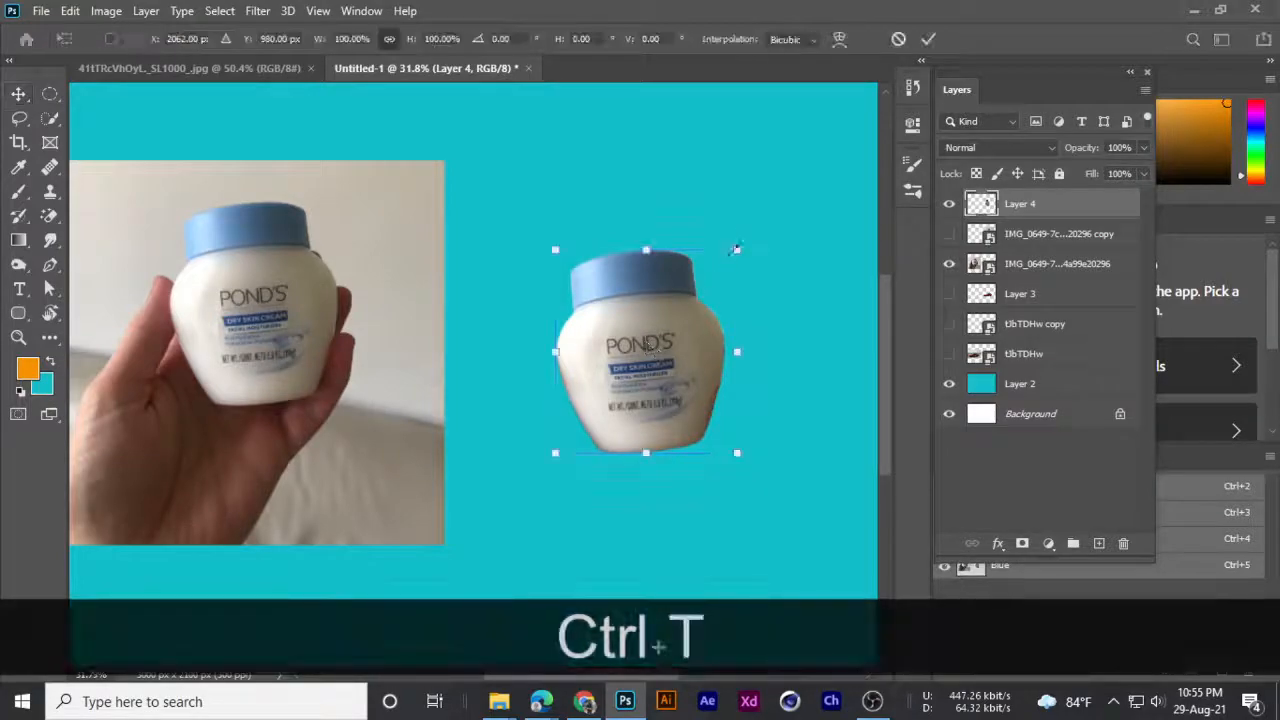
left_click_drag(771, 240, 770, 246)
left_click_drag(767, 296, 760, 306)
key("Return")
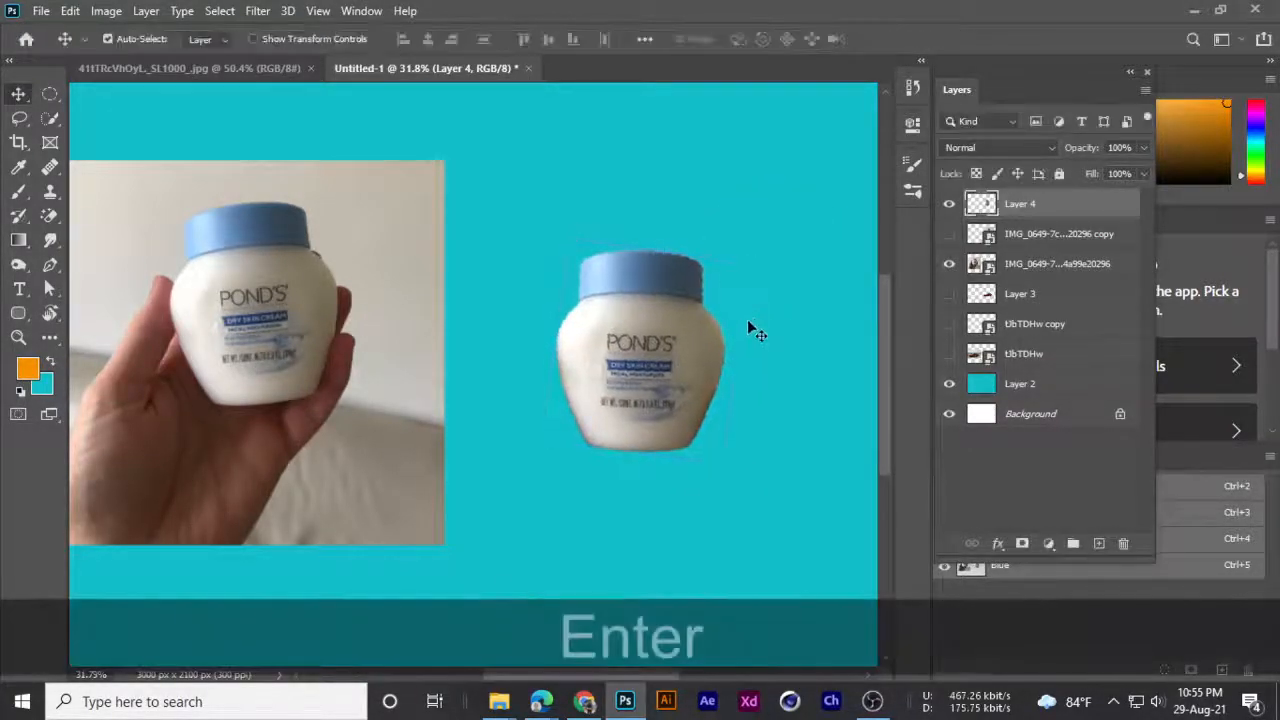
scroll(672, 388, "up", 3)
scroll(672, 388, "up", 1)
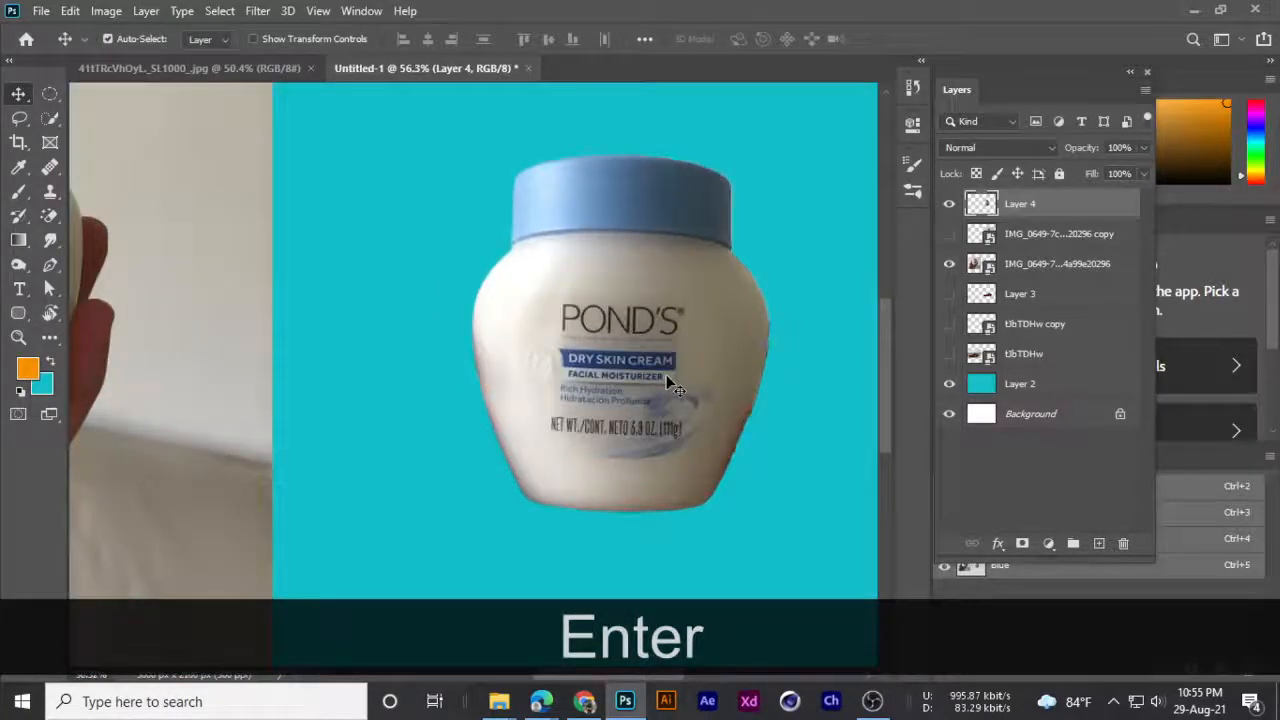
scroll(672, 388, "down", 3)
scroll(597, 318, "down", 2)
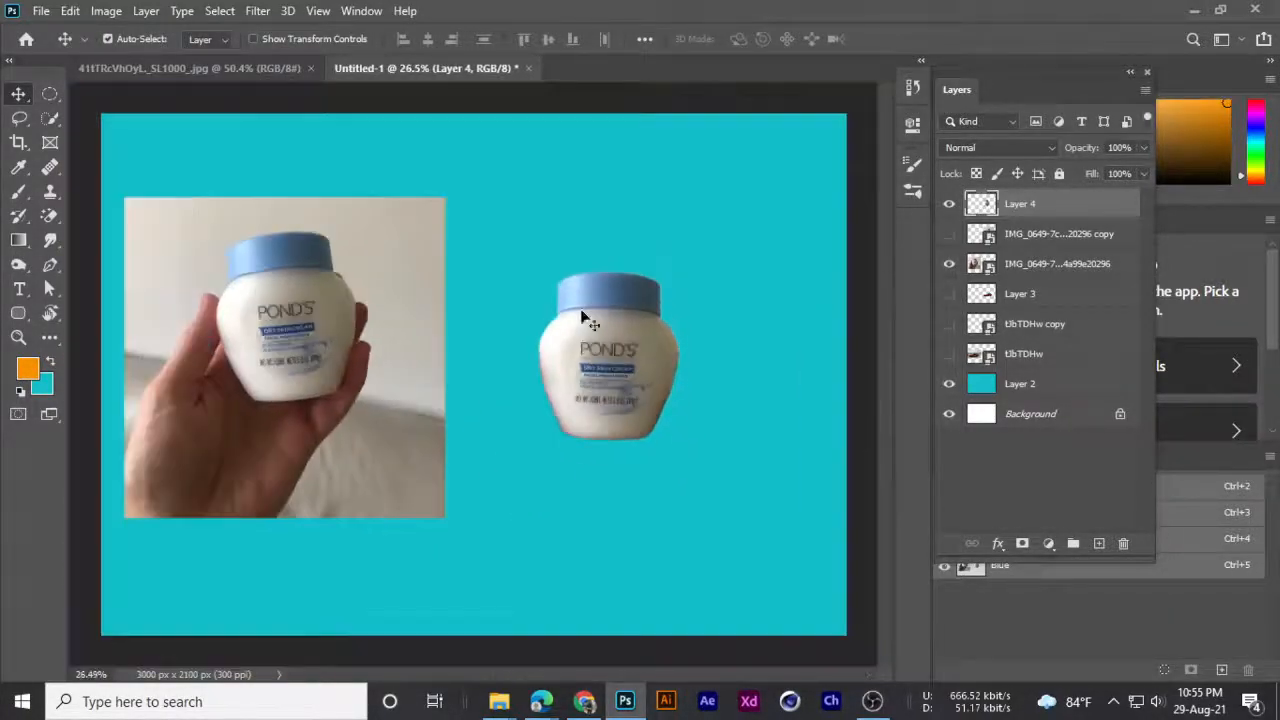
- Try Puppet Warp on the cut-out jar, placing pins on its label, lid, sides and base and pulling the left side outward
left_click(76, 11)
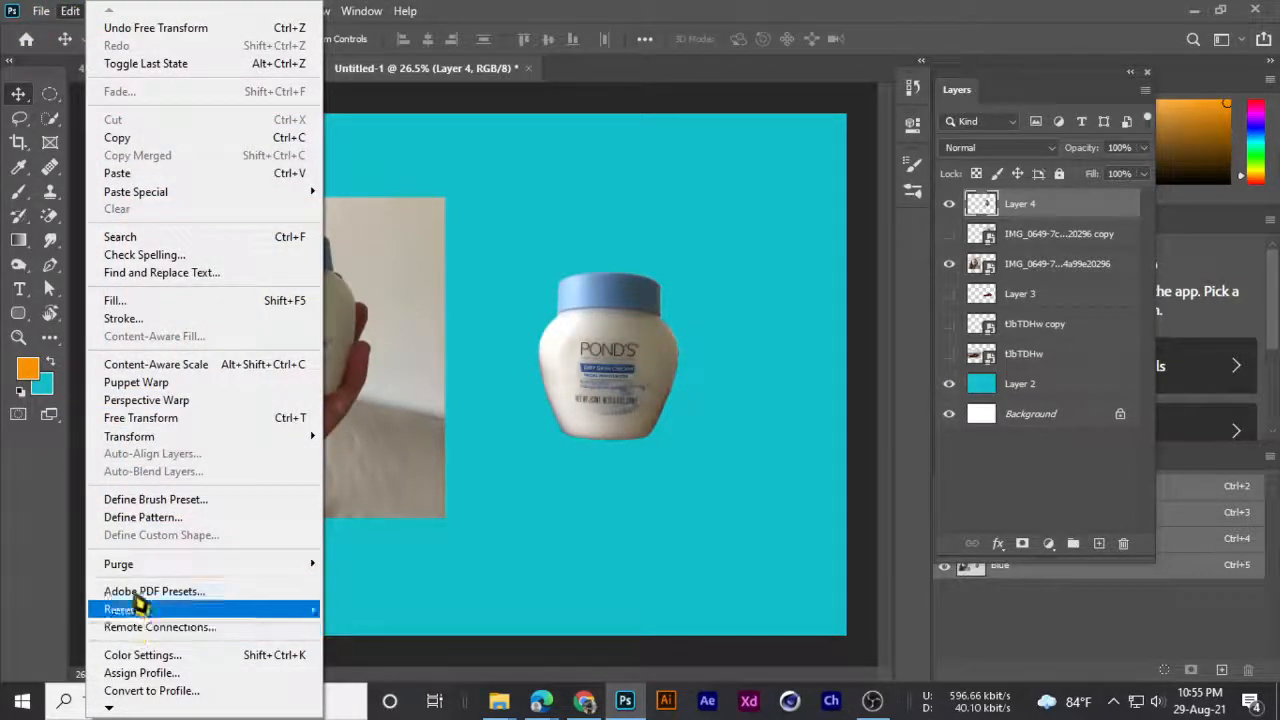
left_click(137, 382)
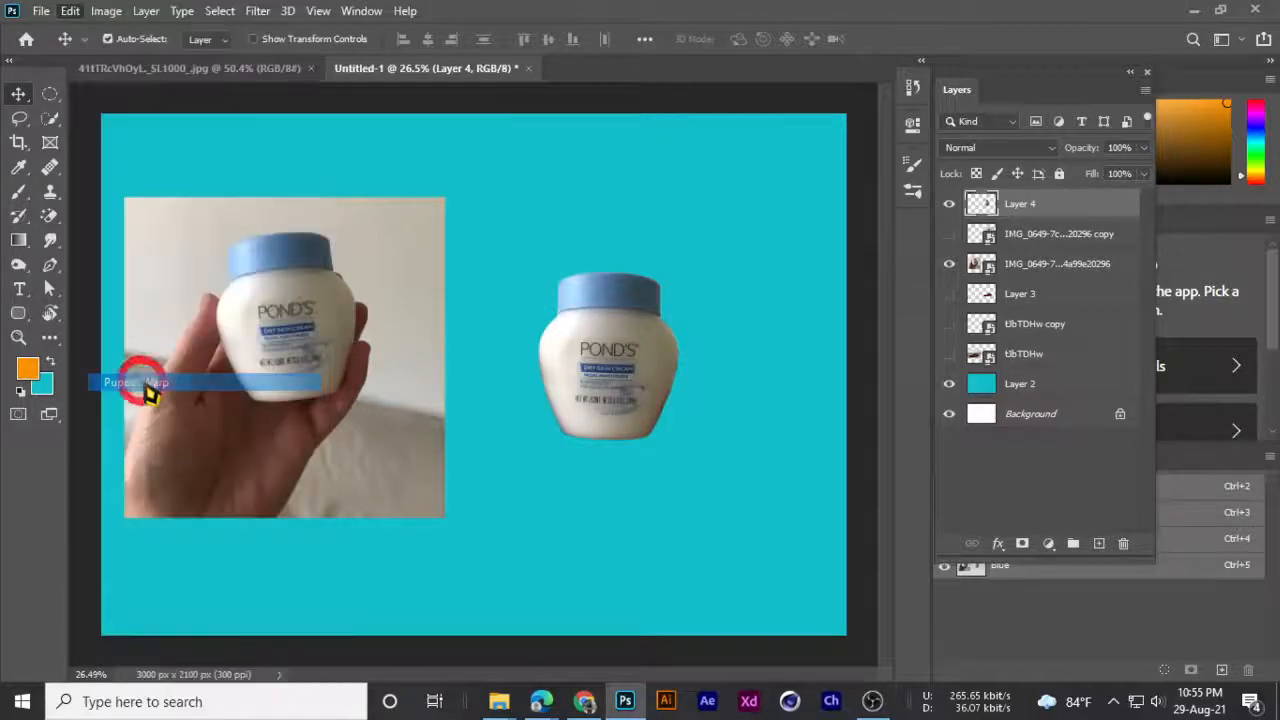
scroll(609, 378, "up", 8)
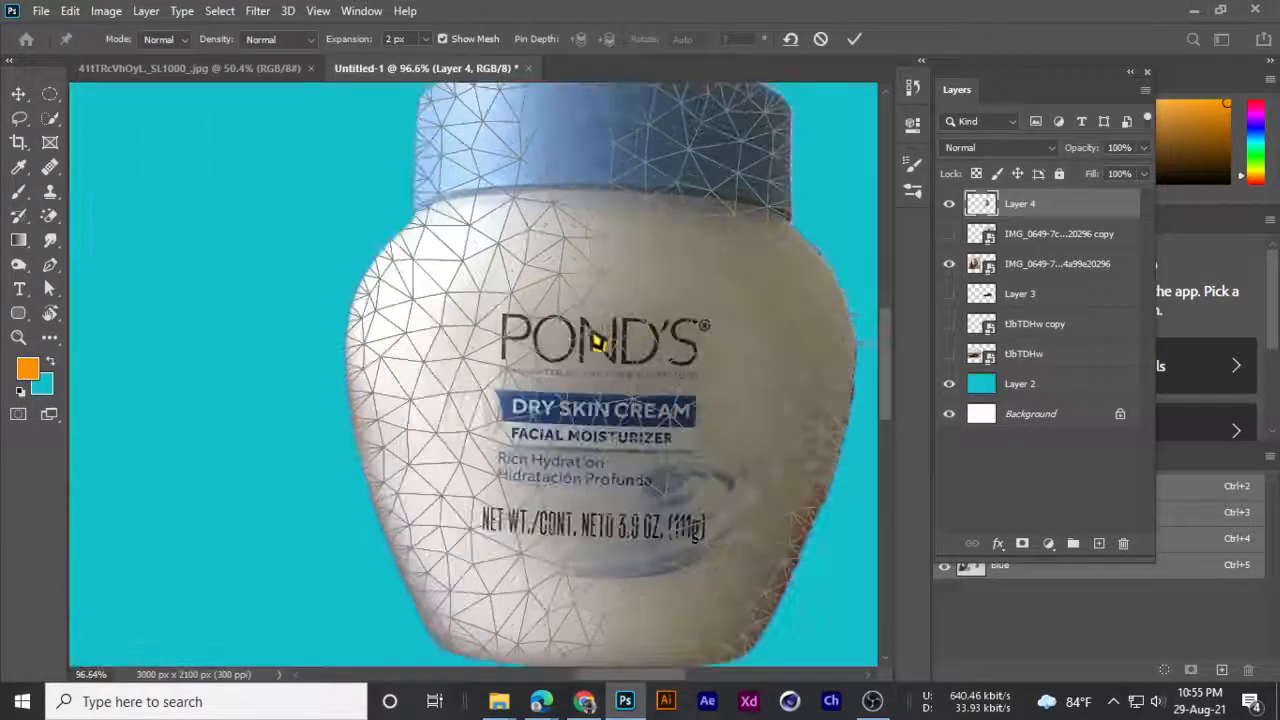
scroll(600, 362, "down", 5)
left_click(650, 336)
left_click(526, 343)
left_click(612, 348)
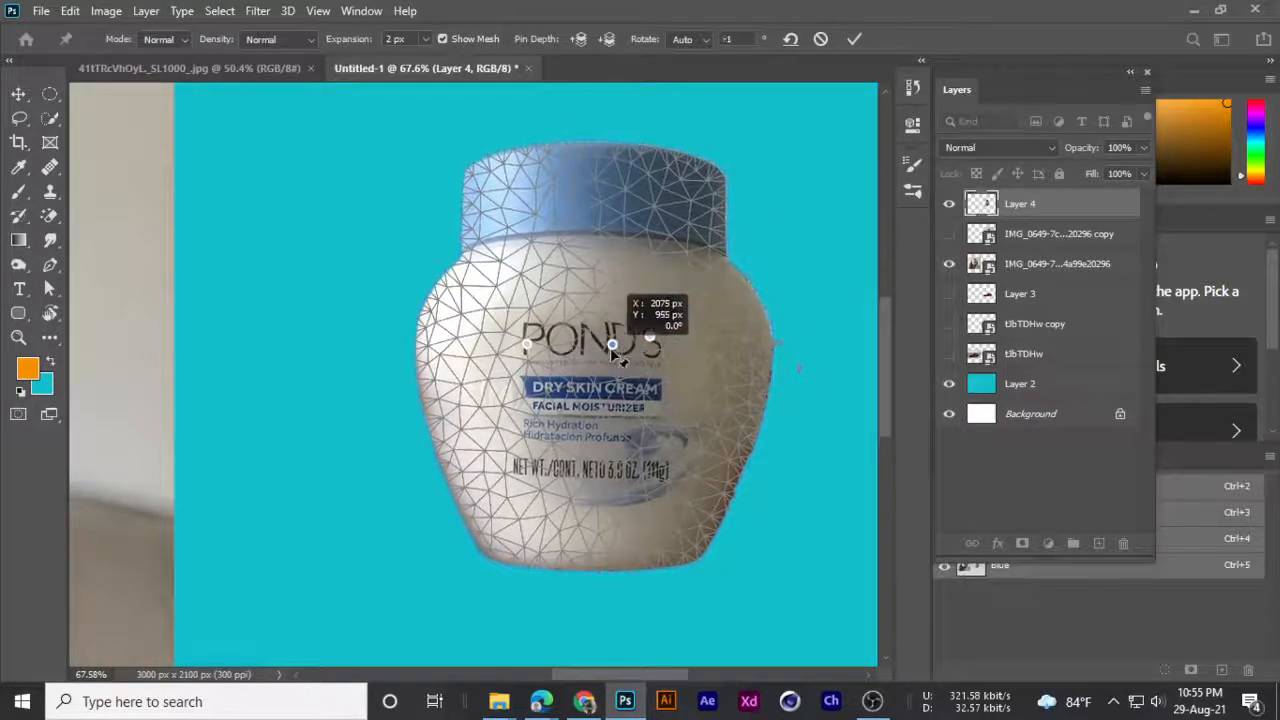
mouse_move(480, 296)
left_mouse_down()
mouse_move(452, 316)
mouse_move(456, 302)
left_mouse_up()
left_click(493, 163)
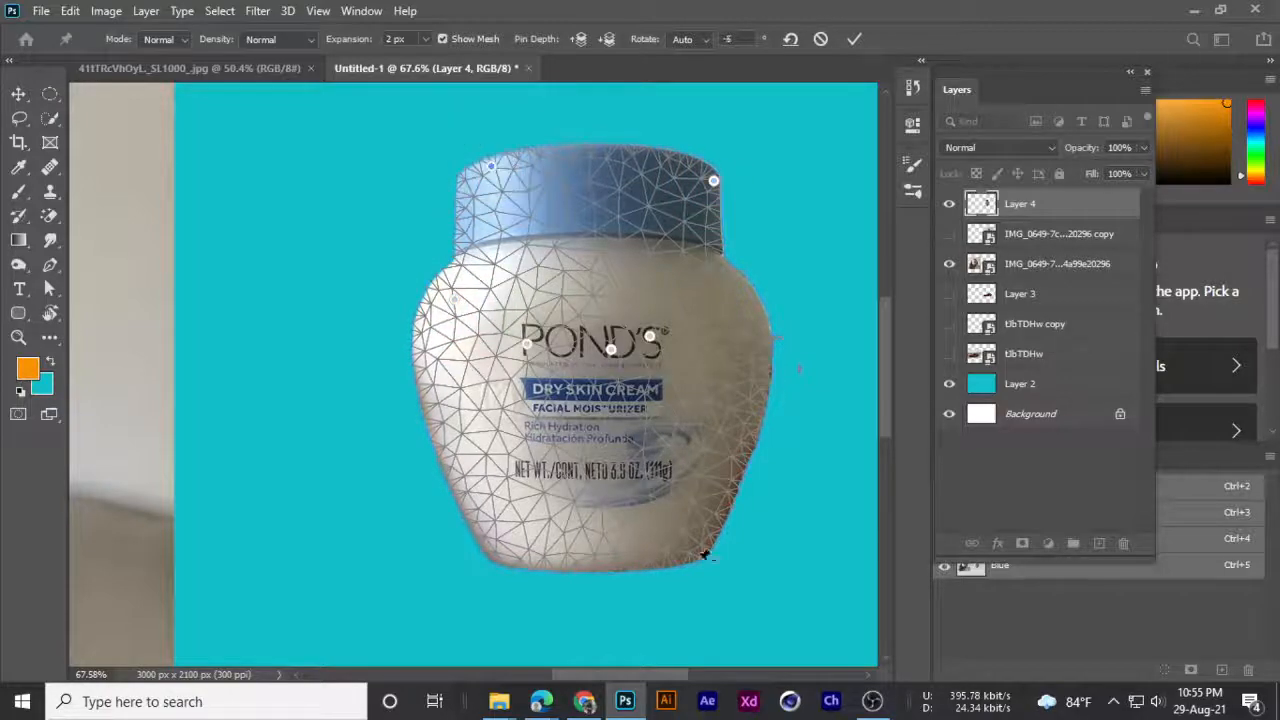
left_click(695, 550)
left_click(501, 549)
left_click_drag(491, 440, 489, 438)
left_click(823, 41)
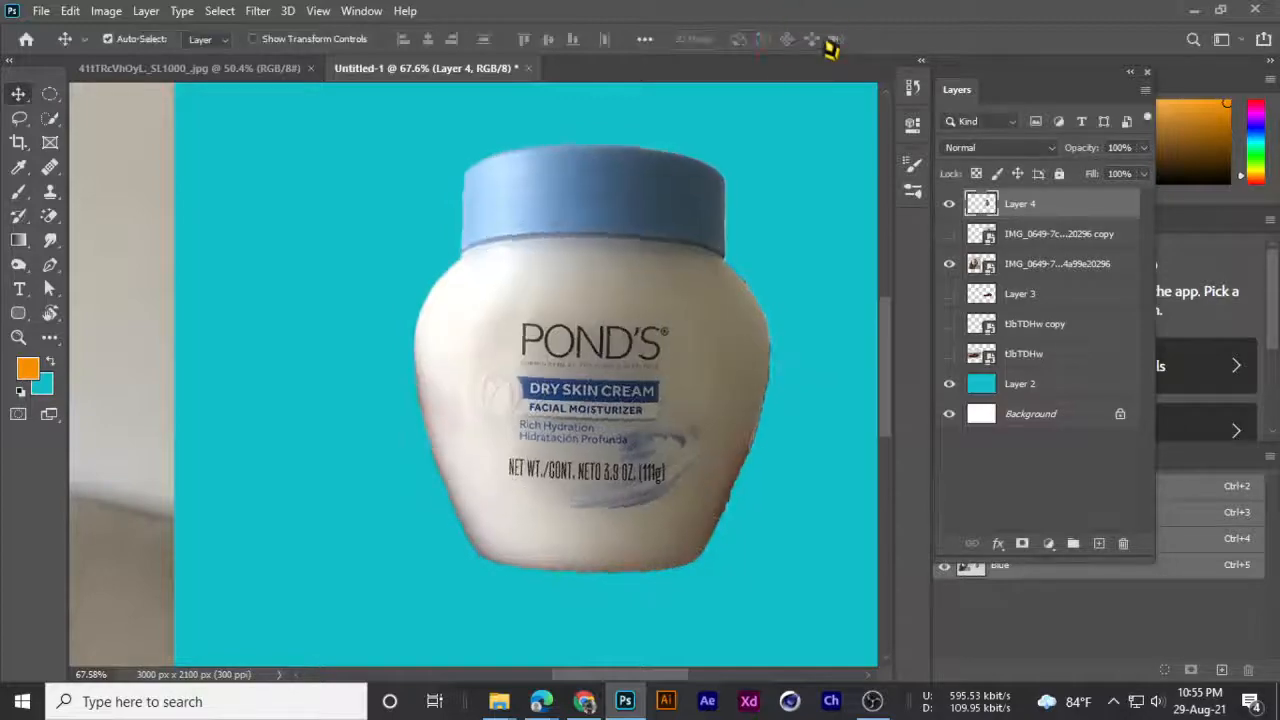
left_click(70, 11)
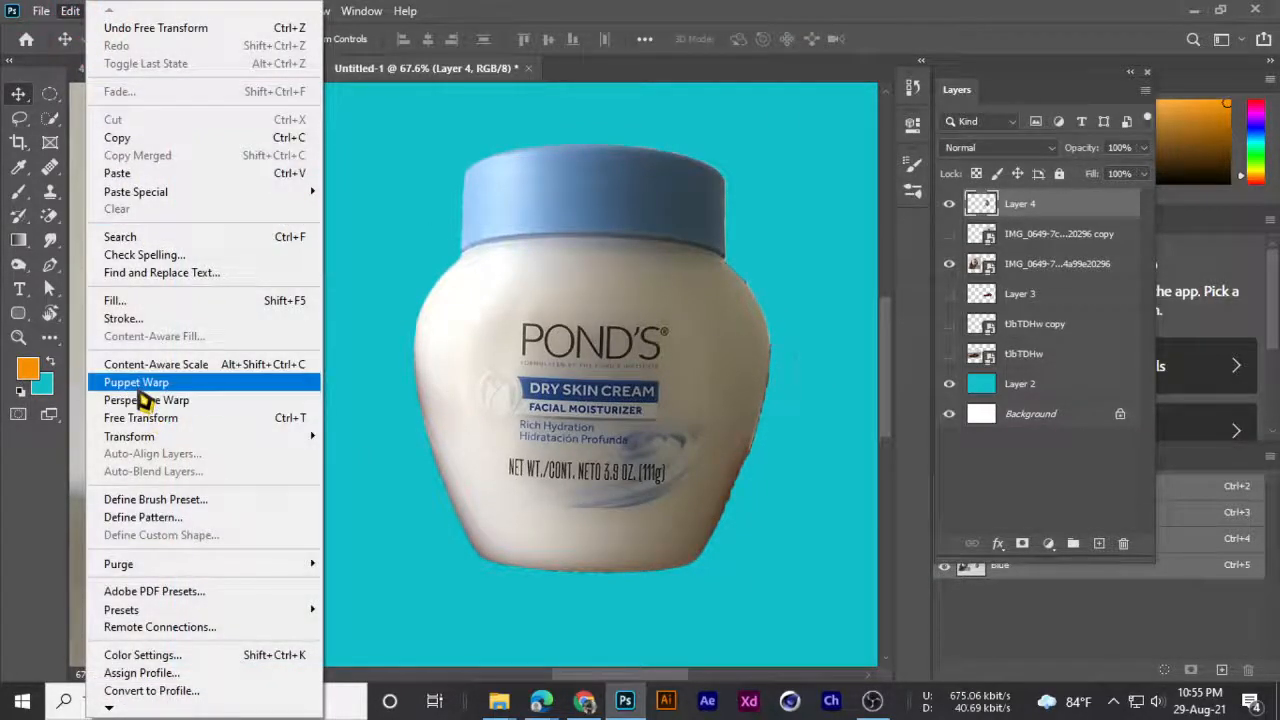
- Switch to the Google Meet call, admit the waiting participant, and return to Photoshop
left_click(543, 711)
left_click(431, 600)
left_click(832, 182)
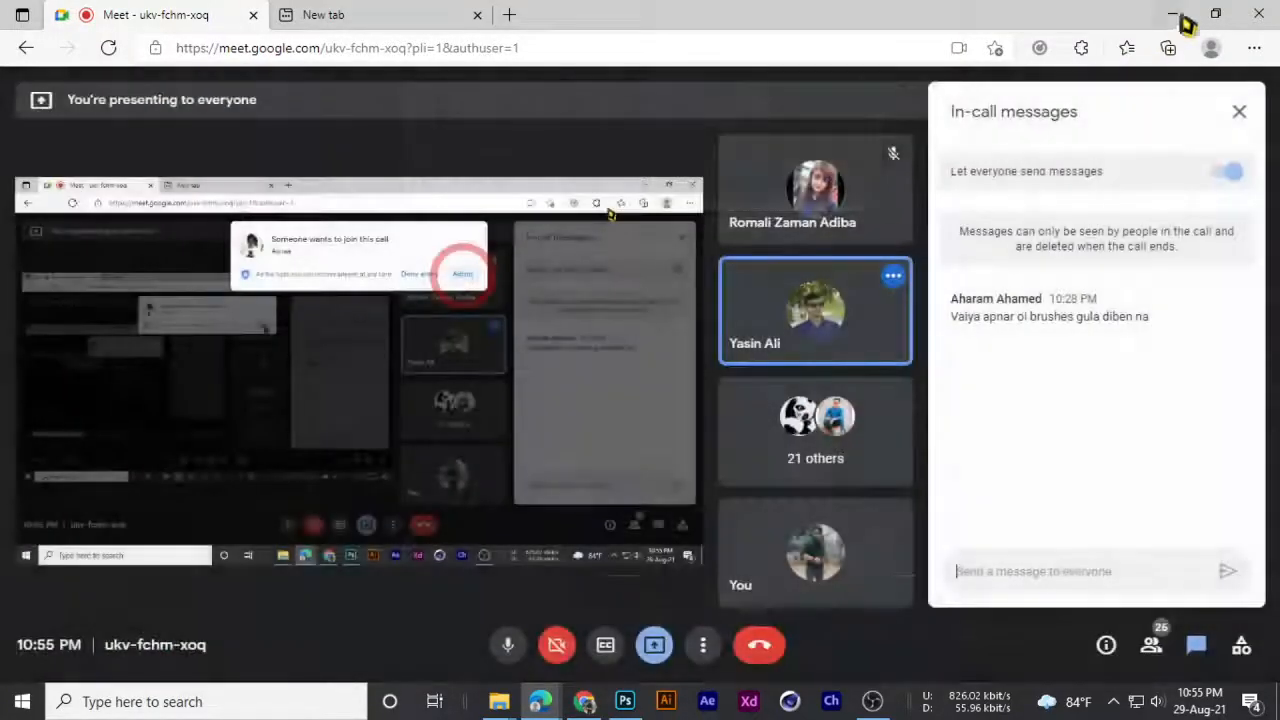
left_click(1172, 14)
- Move the cut-out jar slightly lower on the teal background beside the original photo
scroll(511, 368, "down", 6)
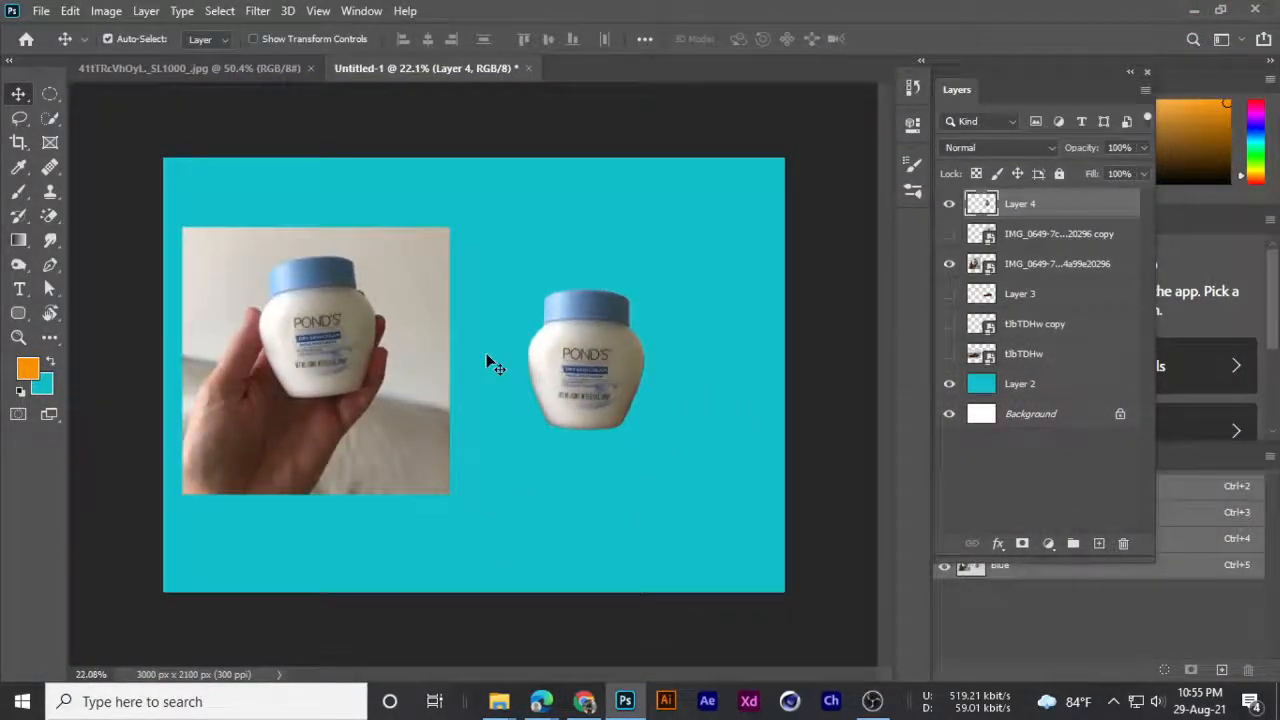
scroll(495, 365, "up", 3)
left_click_drag(628, 347, 603, 370)
scroll(685, 360, "down", 2)
scroll(674, 352, "up", 4)
scroll(666, 380, "down", 3)
scroll(668, 400, "down", 2)
scroll(603, 370, "up", 3)
scroll(603, 372, "down", 3)
scroll(601, 376, "up", 1)
scroll(600, 378, "down", 1)
scroll(600, 378, "up", 1)
scroll(600, 378, "down", 1)
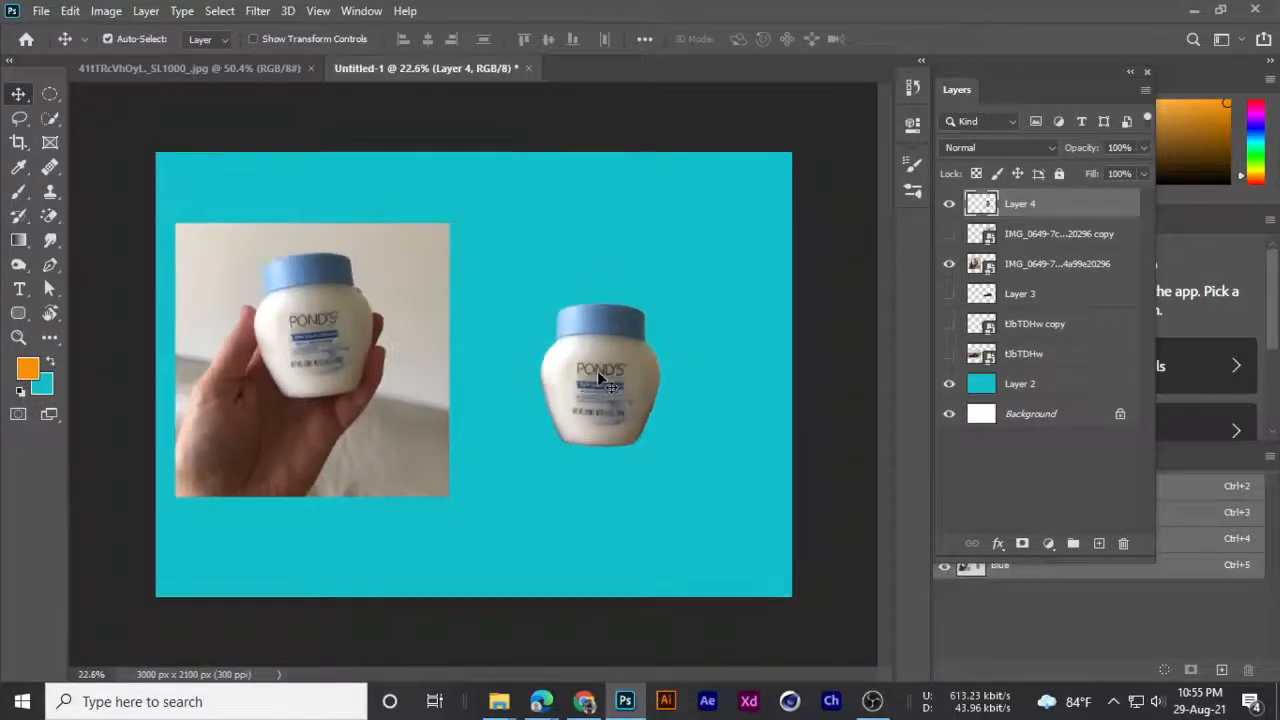
scroll(599, 377, "up", 1)
scroll(598, 376, "up", 1)
scroll(598, 376, "down", 1)
scroll(598, 376, "up", 1)
scroll(598, 375, "down", 2)
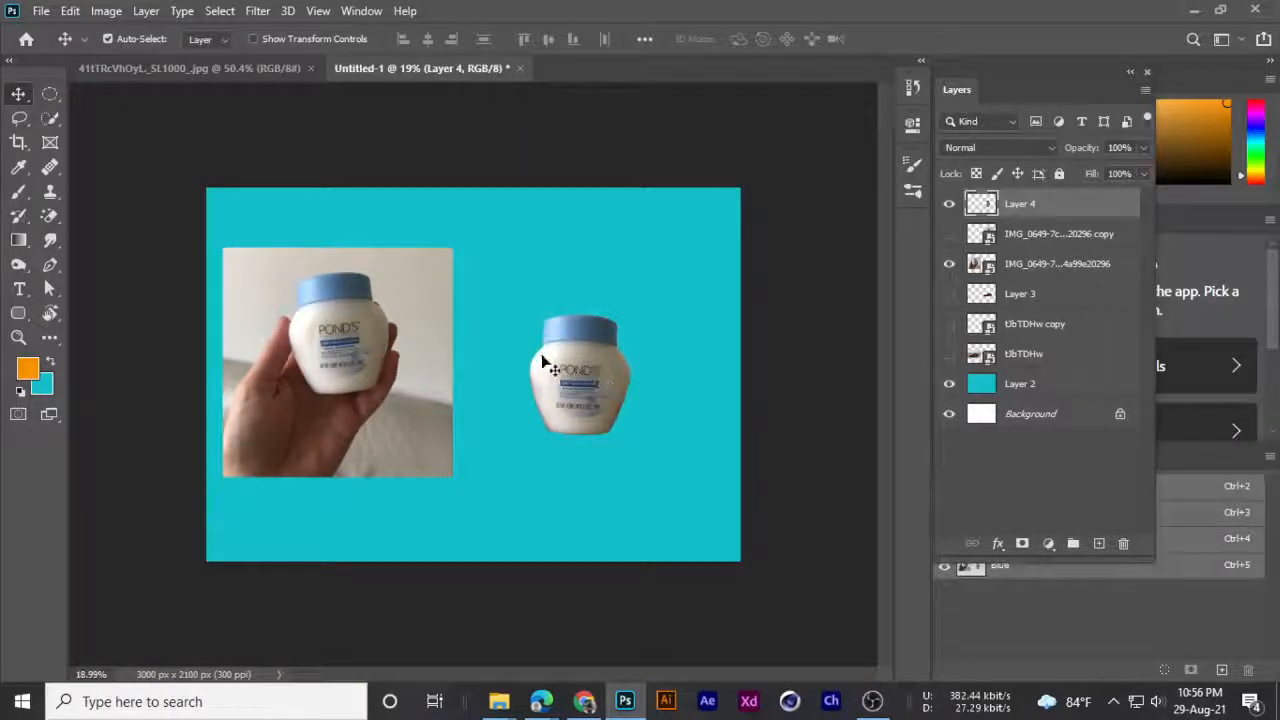
scroll(543, 360, "up", 1)
scroll(542, 358, "down", 1)
scroll(542, 362, "up", 1)
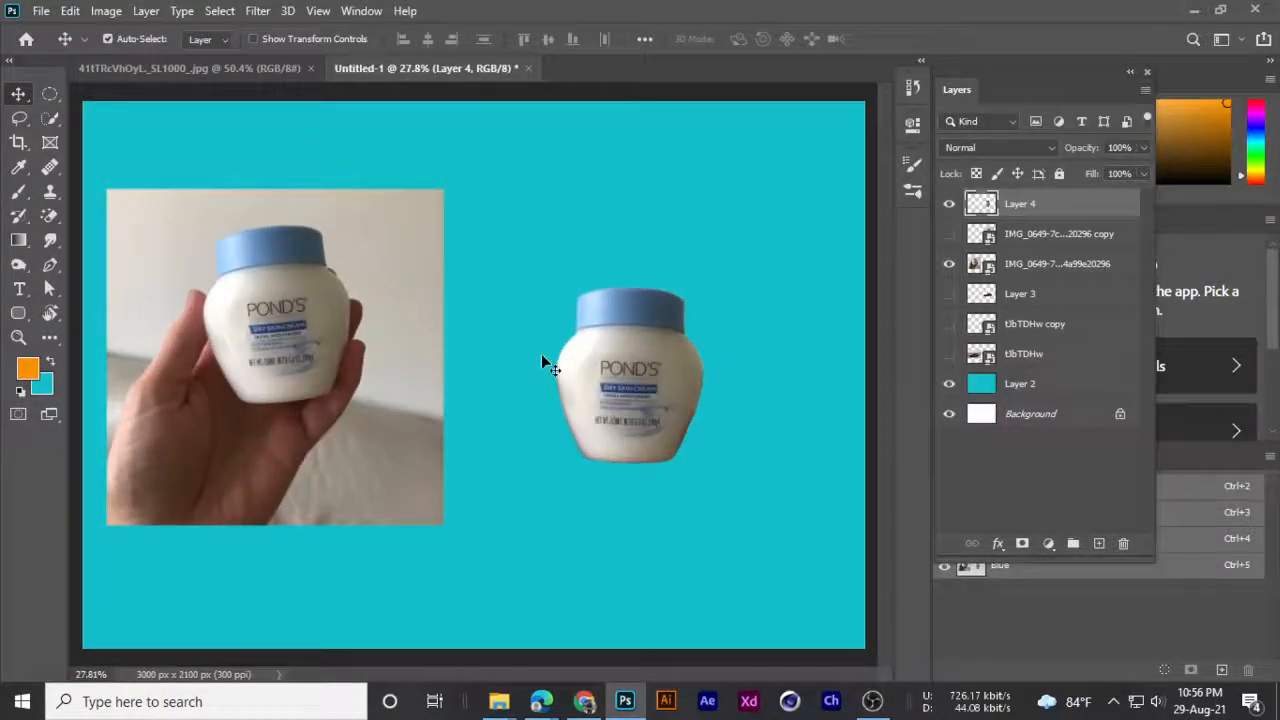
- Delete the cut-out jar layer and duplicate the original jar photo into the empty teal area beside it
left_click_drag(633, 379, 613, 349)
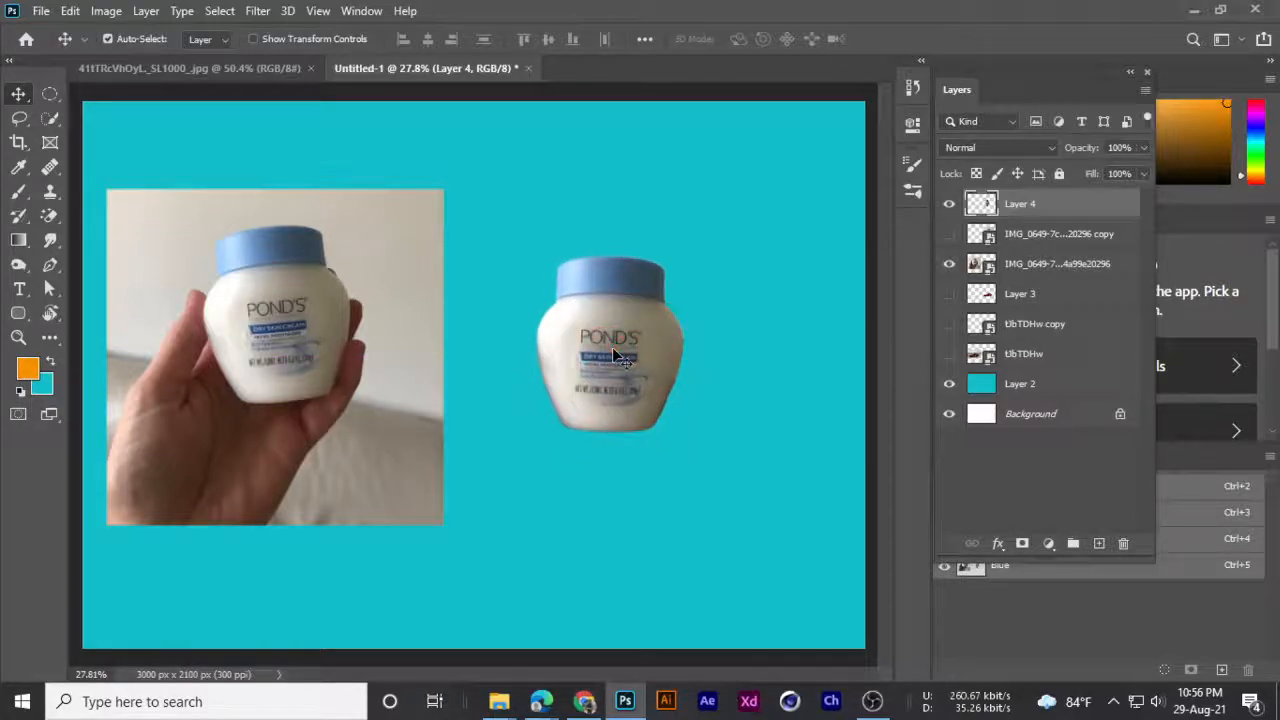
key("Delete")
scroll(336, 354, "down", 1)
scroll(336, 354, "up", 1)
left_click_drag(320, 378, 450, 387)
scroll(676, 380, "down", 4)
scroll(630, 353, "up", 9)
scroll(451, 331, "down", 1)
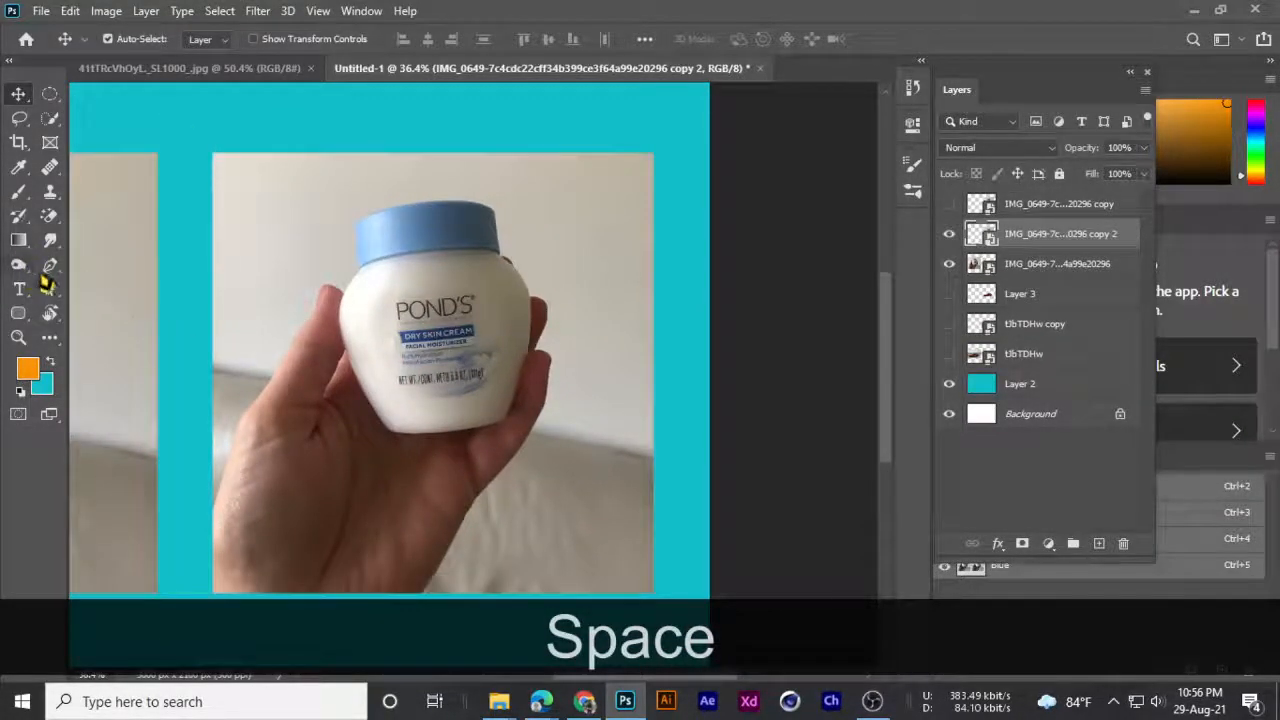
- Activate the Pen tool in Path mode for the duplicated jar photo
left_click(50, 265)
left_click(114, 260)
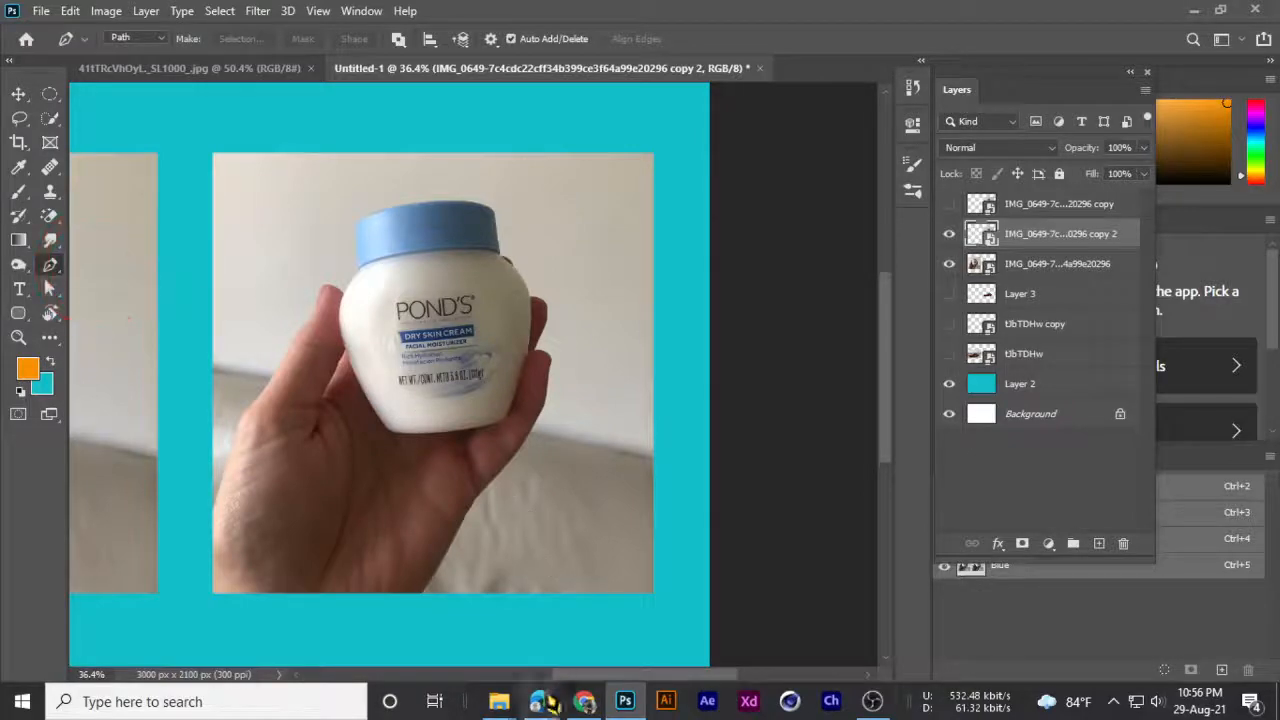
- Switch to the Google Meet call, replace the message panel with the participant list, review it, and return to Photoshop
mouse_move(545, 706)
left_click(430, 630)
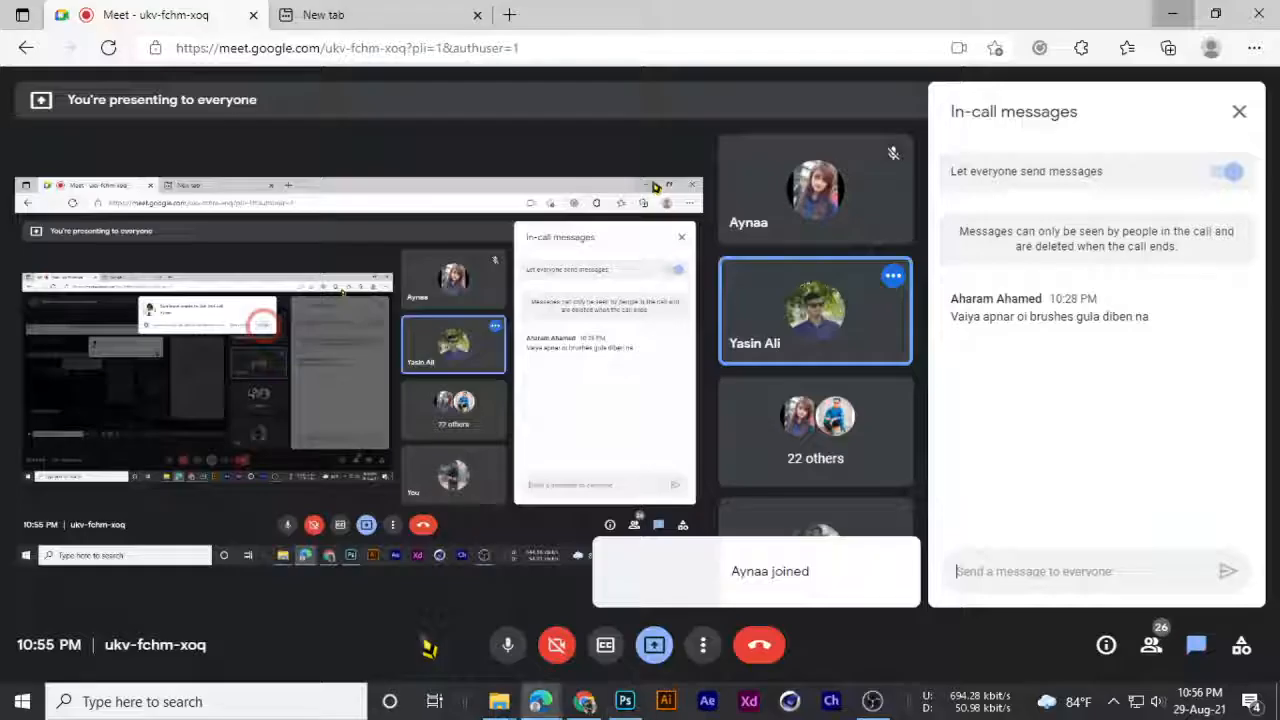
left_click(1241, 111)
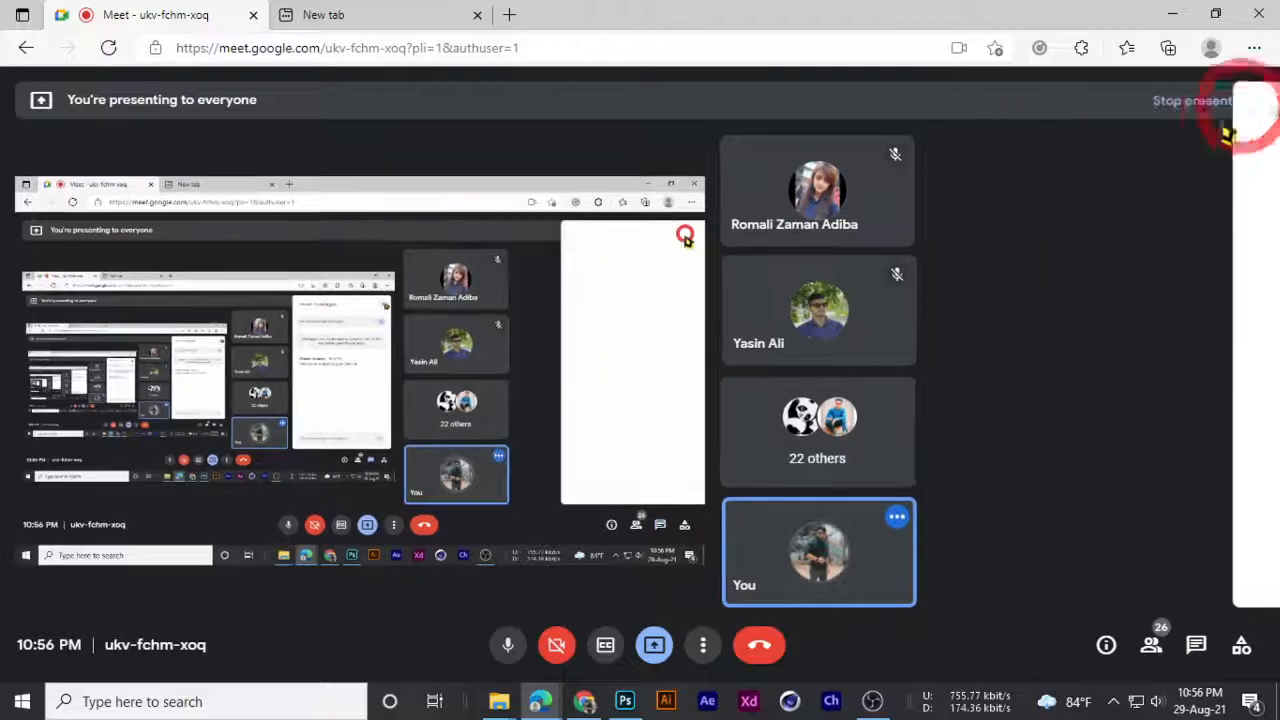
left_click(1150, 645)
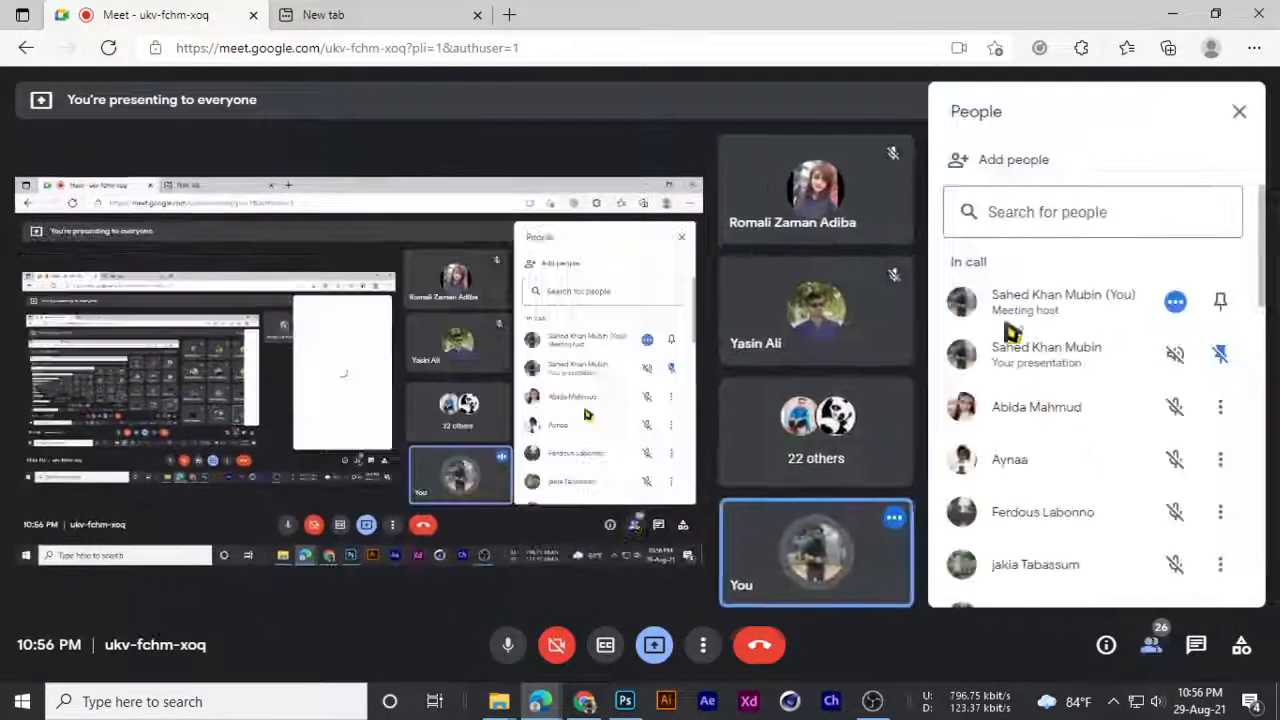
scroll(1014, 350, "down", 3)
scroll(1016, 360, "up", 3)
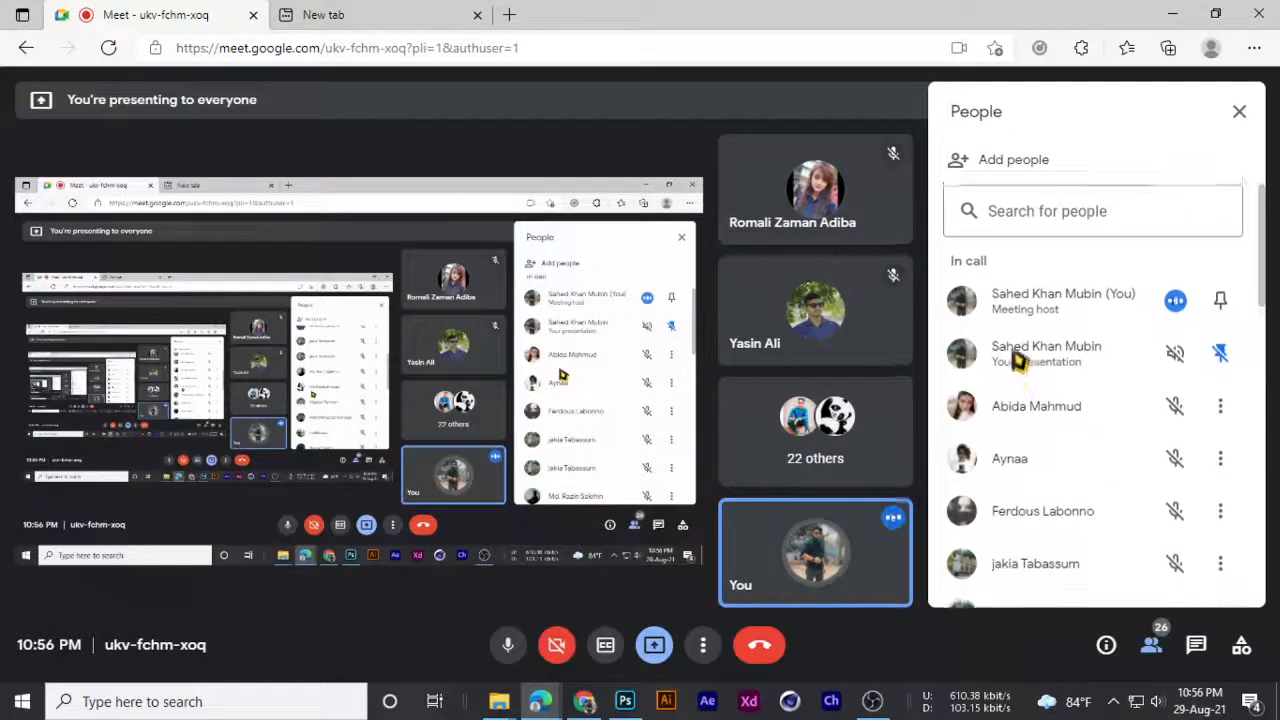
scroll(1083, 380, "down", 2)
scroll(1080, 380, "down", 2)
scroll(1080, 380, "up", 5)
left_click(1173, 14)
- Delete the hidden photo copy layer at the top of the layer stack
scroll(443, 357, "down", 2)
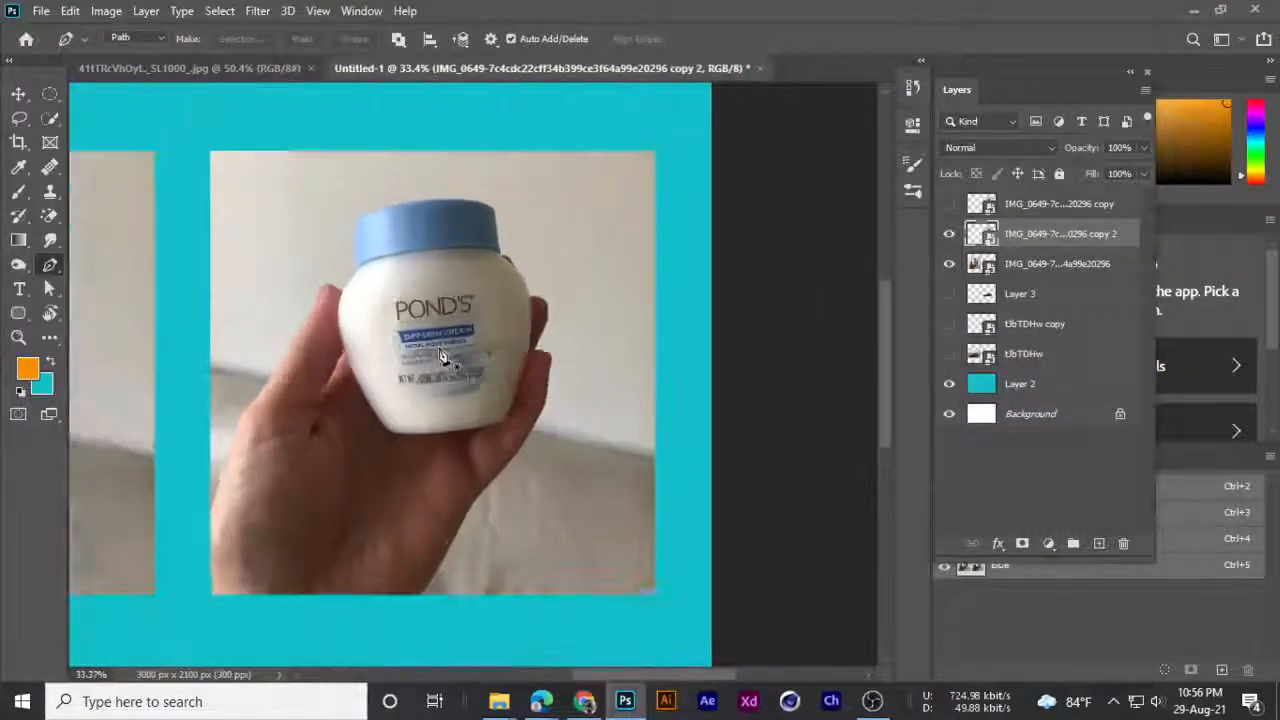
scroll(300, 275, "up", 4)
scroll(410, 300, "down", 3)
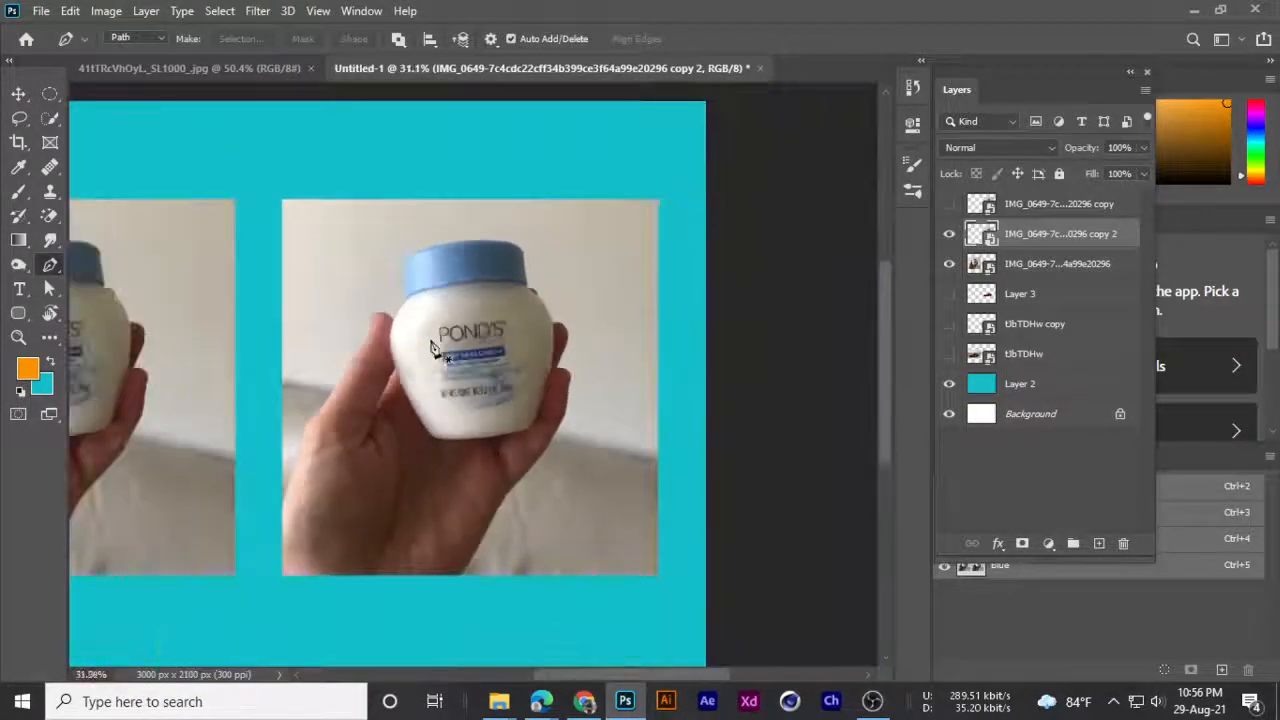
key("space")
left_click_drag(410, 368, 440, 372)
scroll(450, 420, "up", 3)
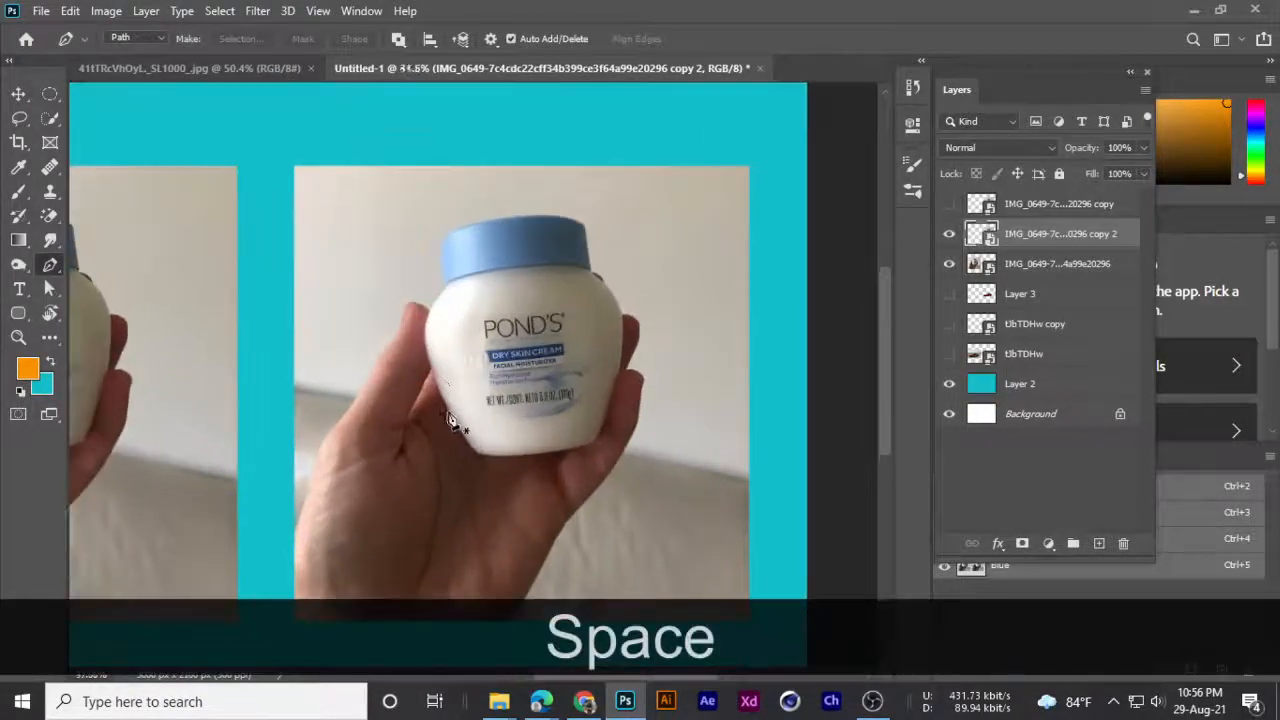
scroll(450, 420, "up", 6)
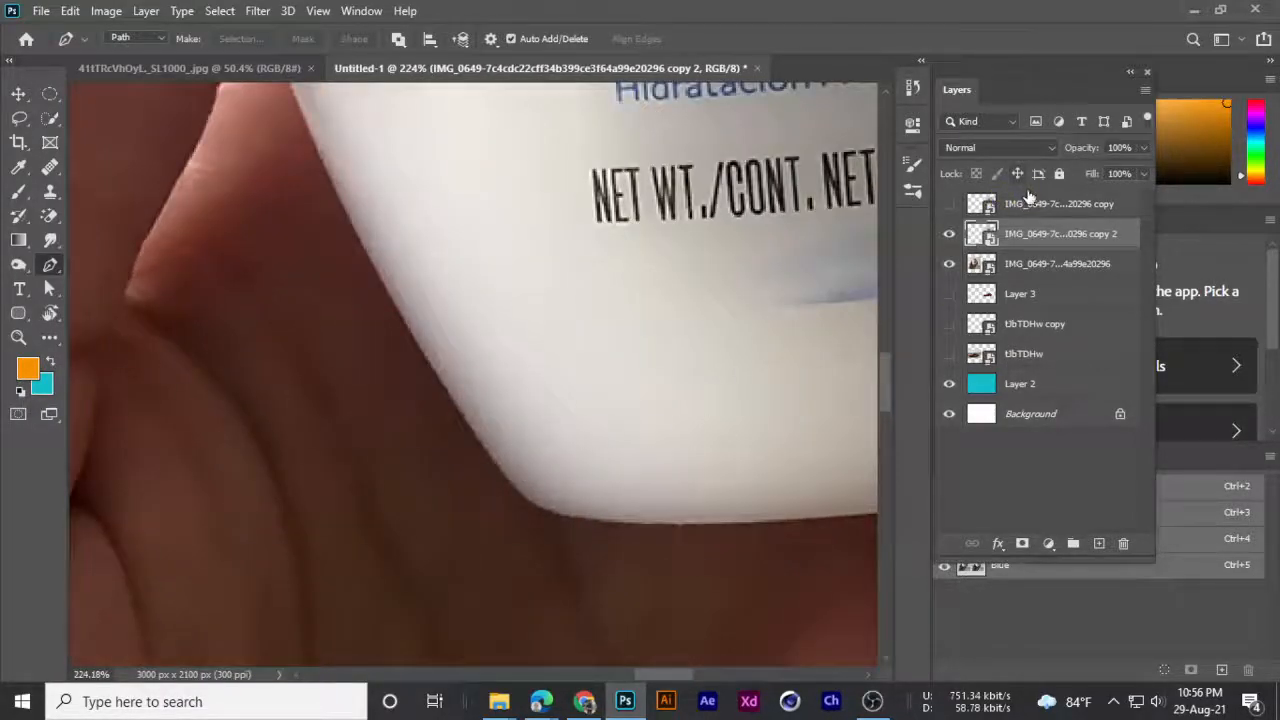
left_click(1030, 204)
scroll(629, 366, "down", 9)
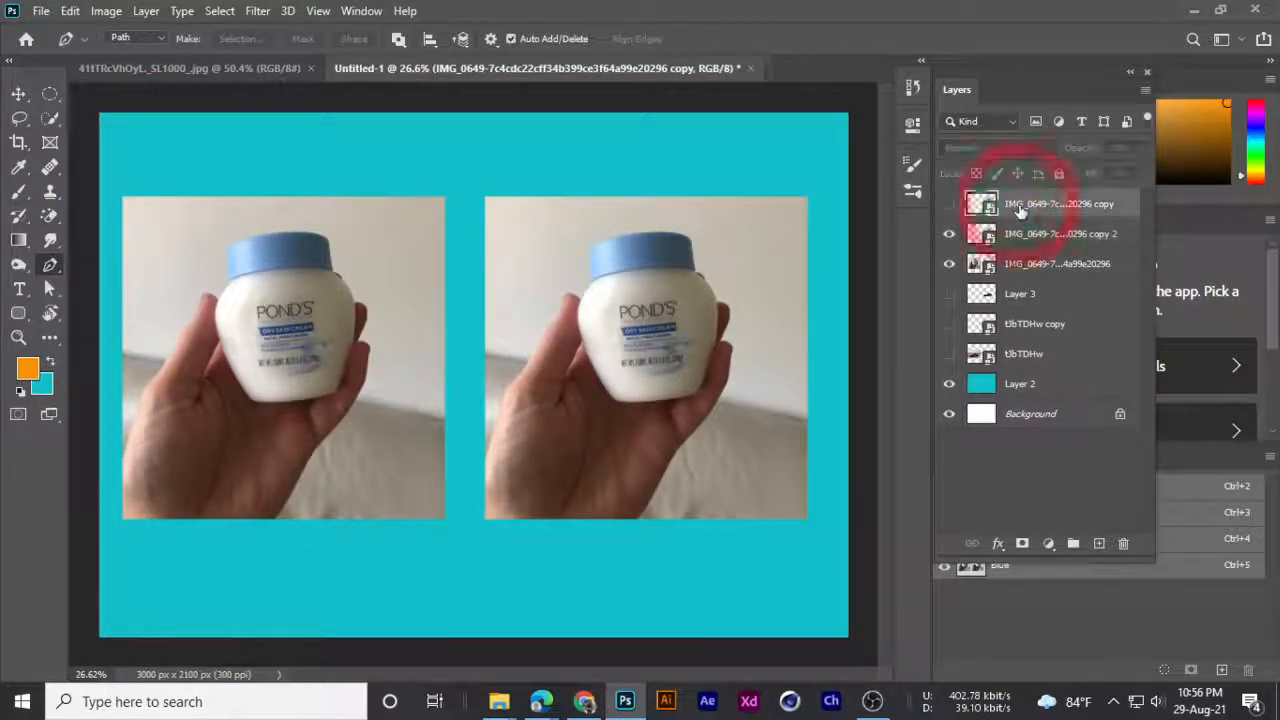
key("Delete")
- Start a Pen path at the jar's lower-left corner and trace it up the jar's left side
scroll(626, 457, "up", 10)
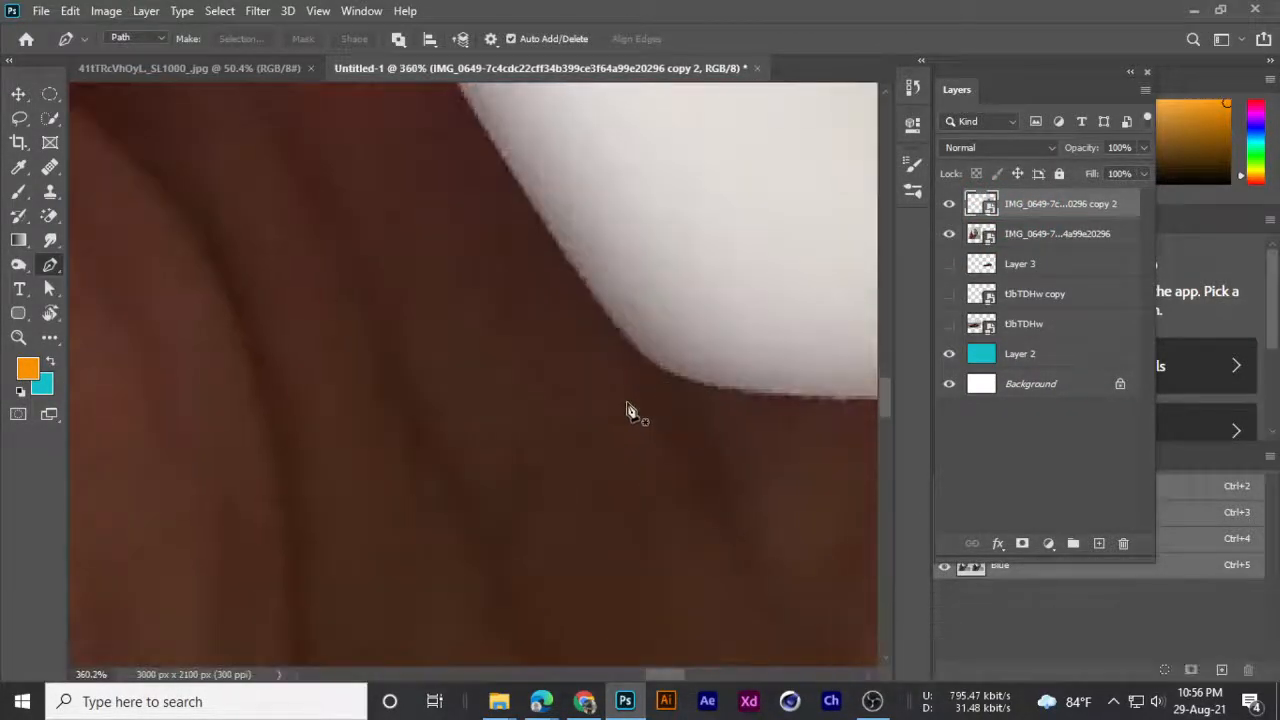
scroll(629, 410, "up", 2)
left_click(668, 365)
scroll(463, 331, "down", 3)
key("space")
left_click_drag(474, 214, 521, 457)
left_click_drag(427, 322, 443, 476)
key("space")
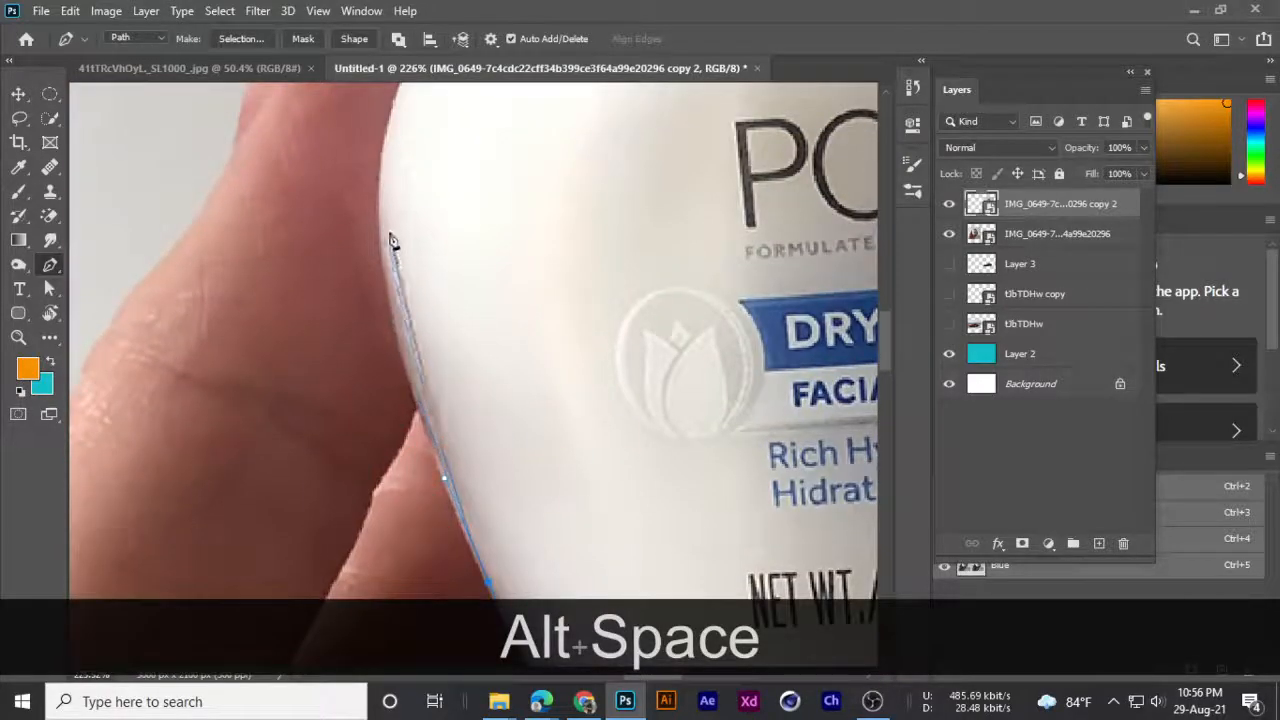
left_click_drag(380, 202, 393, 115)
left_click_drag(367, 289, 411, 540)
- Continue the path around the jar's upper-left shoulder to just below the blue lid
key("space")
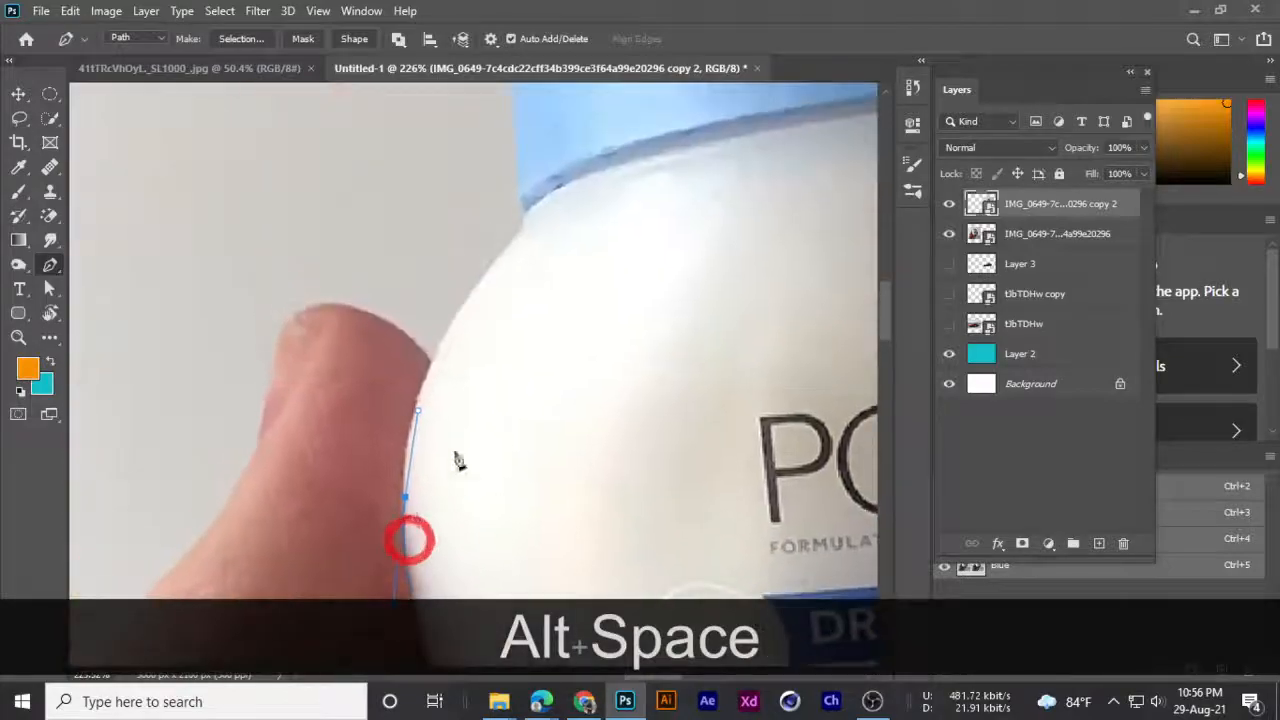
left_click_drag(521, 230, 573, 188)
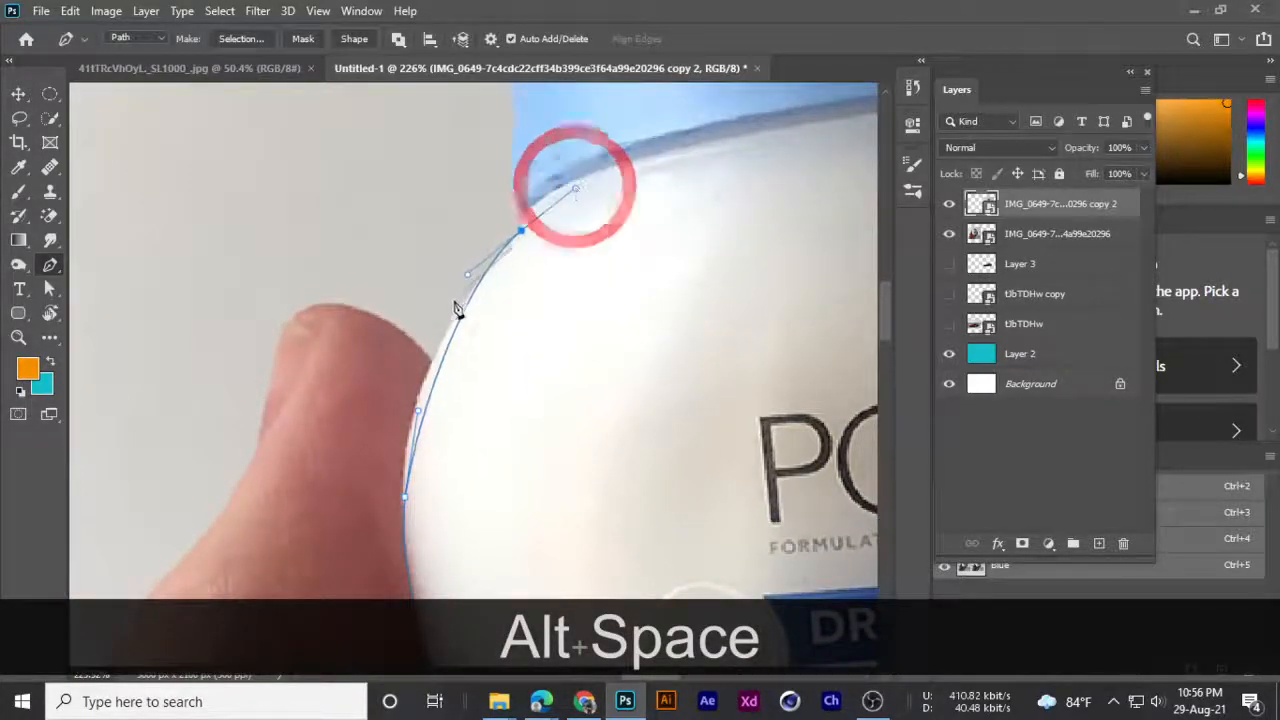
left_click_drag(476, 266, 468, 276)
left_click_drag(410, 360, 406, 361)
left_click_drag(461, 250, 459, 407)
left_click_drag(545, 356, 700, 350)
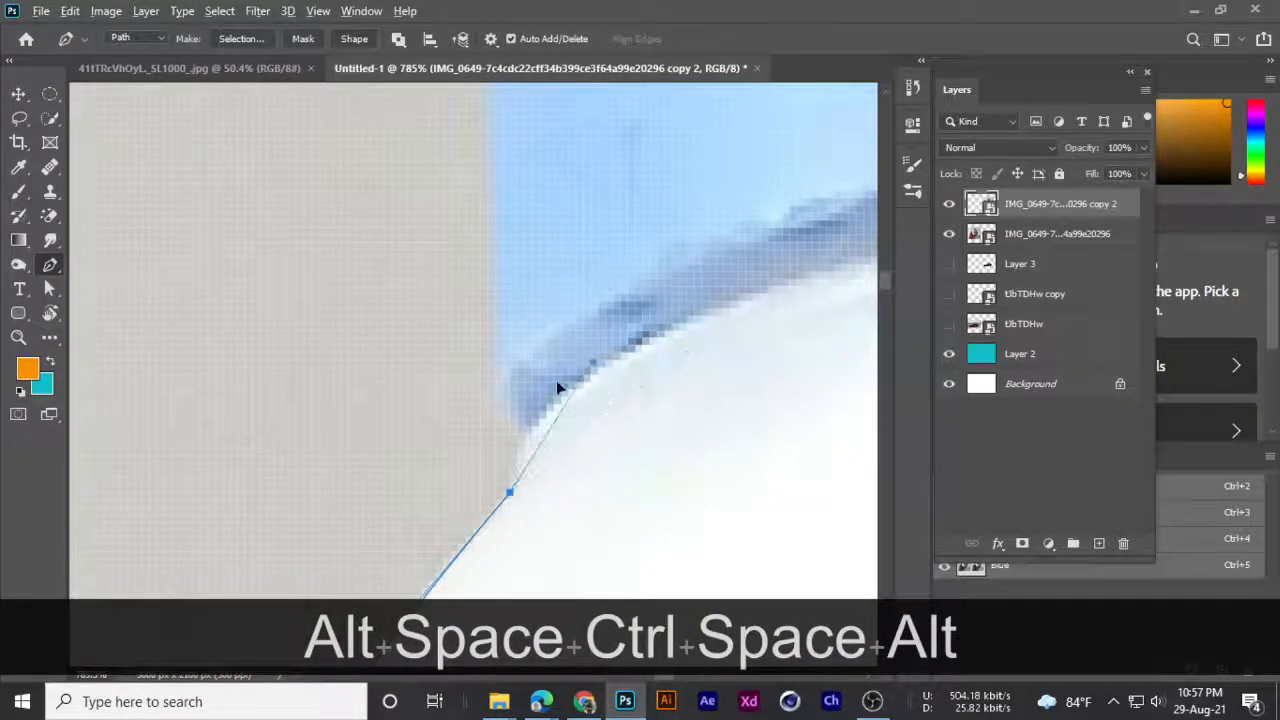
- Trace the path up the lid's left side and around its upper-left corner
left_click_drag(502, 397, 497, 354)
left_click_drag(494, 387, 494, 574)
left_click_drag(474, 235, 466, 637)
left_click(444, 389)
left_click_drag(532, 199, 363, 335)
left_click_drag(595, 287, 430, 345)
left_click_drag(548, 350, 290, 352)
- Extend the path along the lid's top edge and adjust its curve handles to follow the rim
left_click_drag(525, 284, 575, 294)
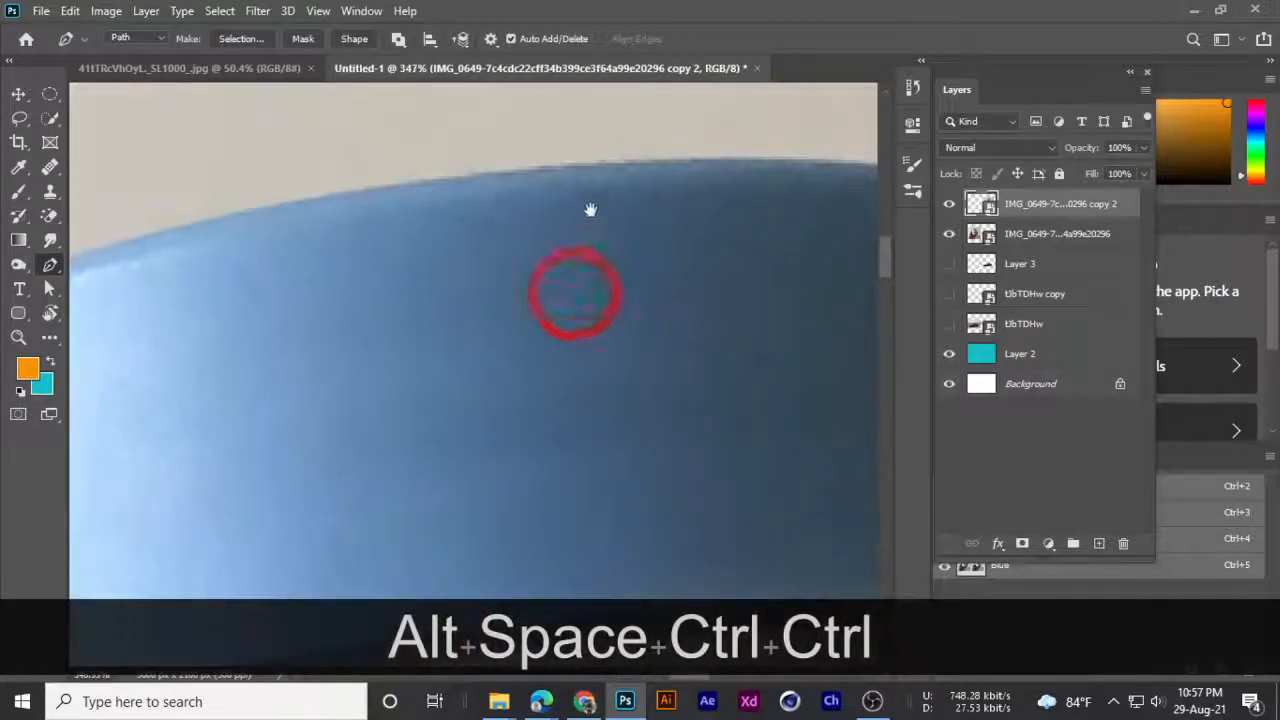
left_click_drag(711, 158, 714, 157)
left_click_drag(511, 251, 438, 270)
left_click_drag(416, 332, 502, 348)
left_click_drag(560, 238, 663, 280)
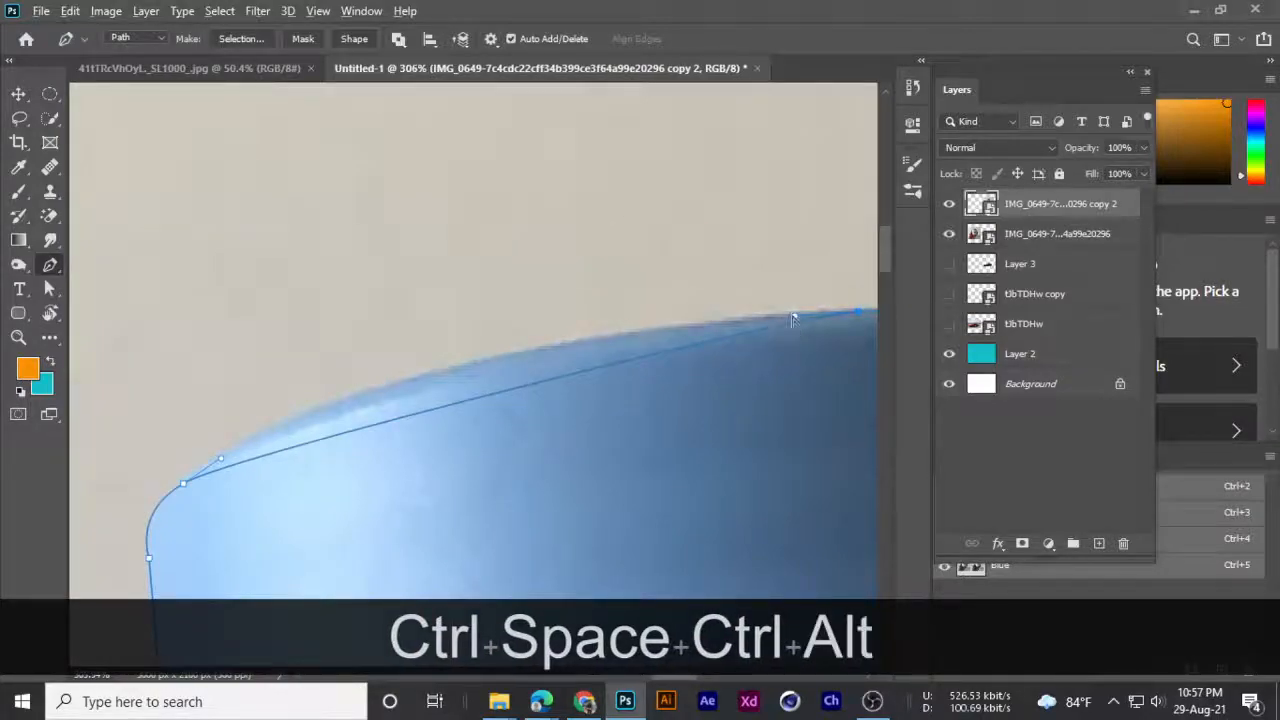
left_click_drag(793, 320, 375, 334)
- Curve the path around the lid's upper-right corner, adjusting the handles to match the edge
left_click_drag(573, 375, 546, 376)
left_click_drag(562, 392, 407, 362)
left_click_drag(639, 375, 703, 388)
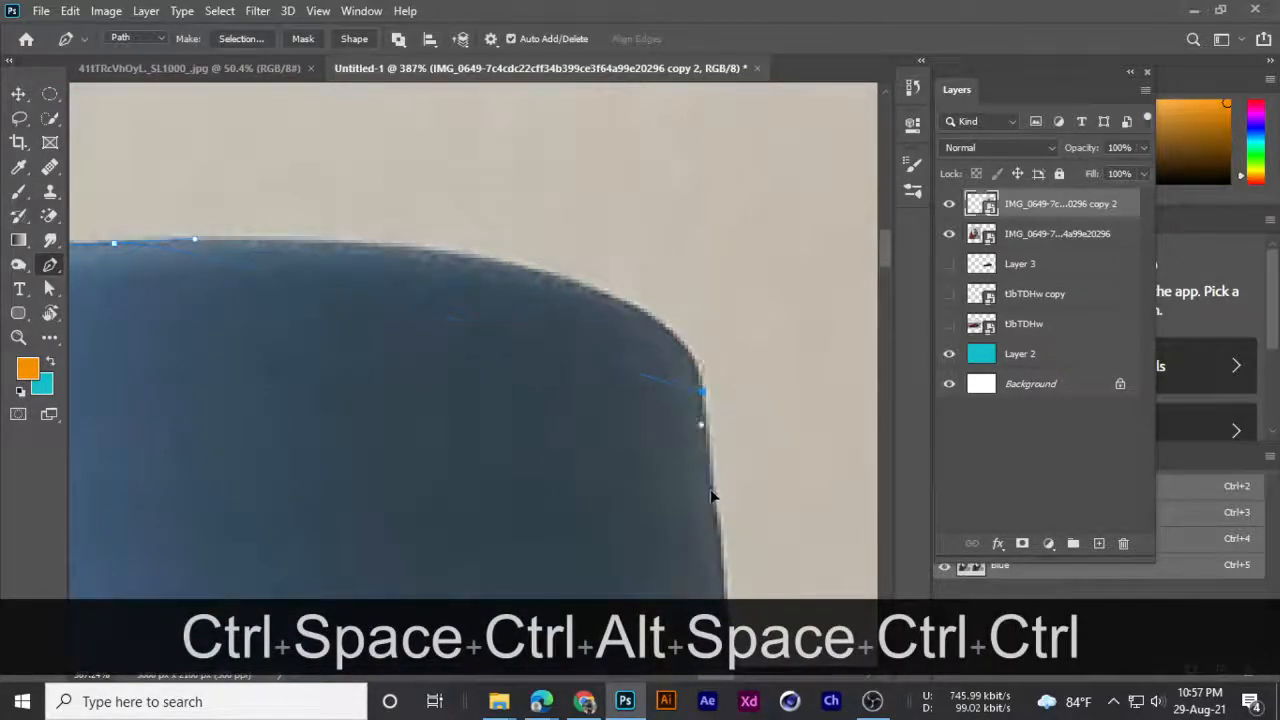
left_click(704, 546)
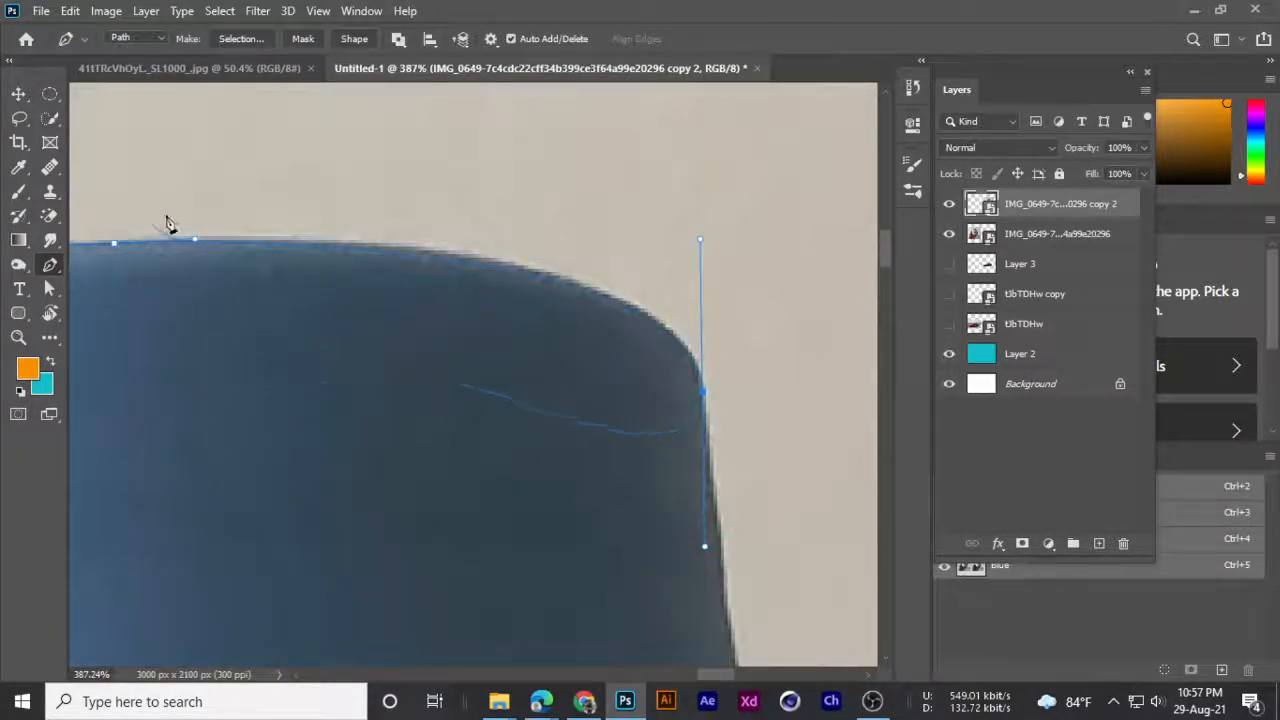
key("alt")
left_click_drag(653, 390, 577, 303)
- Trace the path down the lid's right side and around its lower corner onto the jar body
left_click_drag(669, 344, 486, 346)
key("alt")
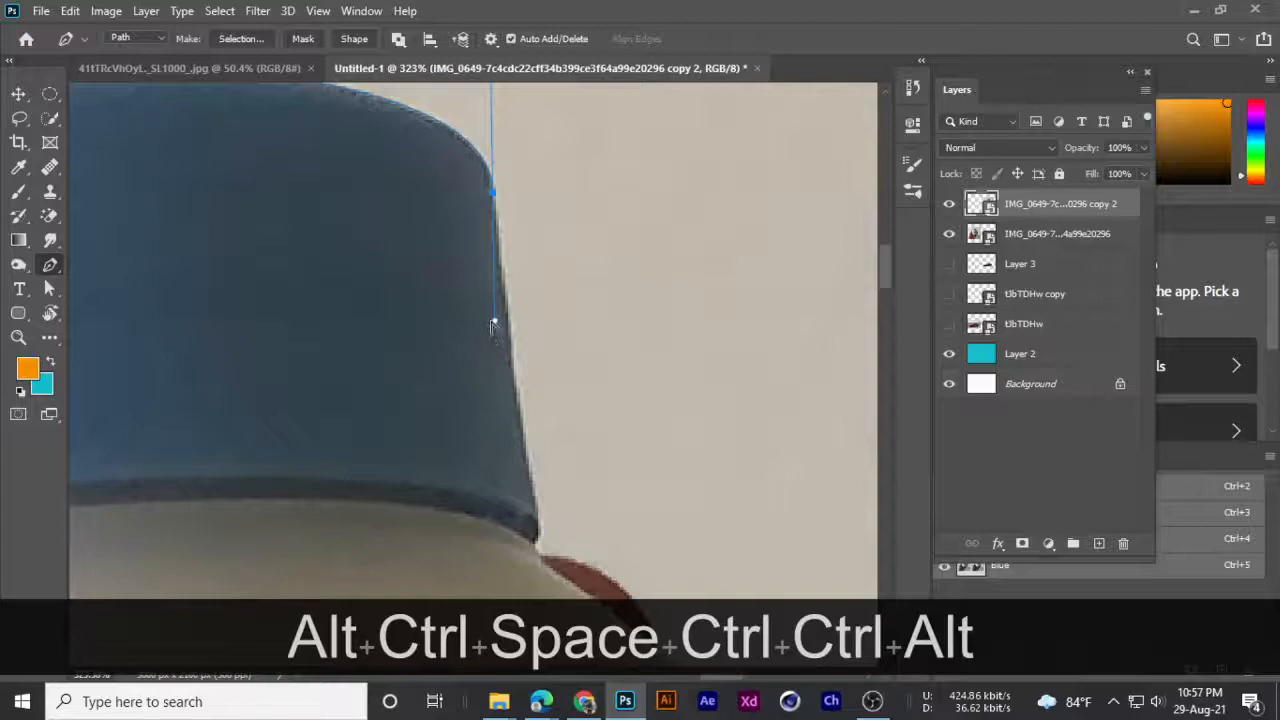
left_click(504, 267)
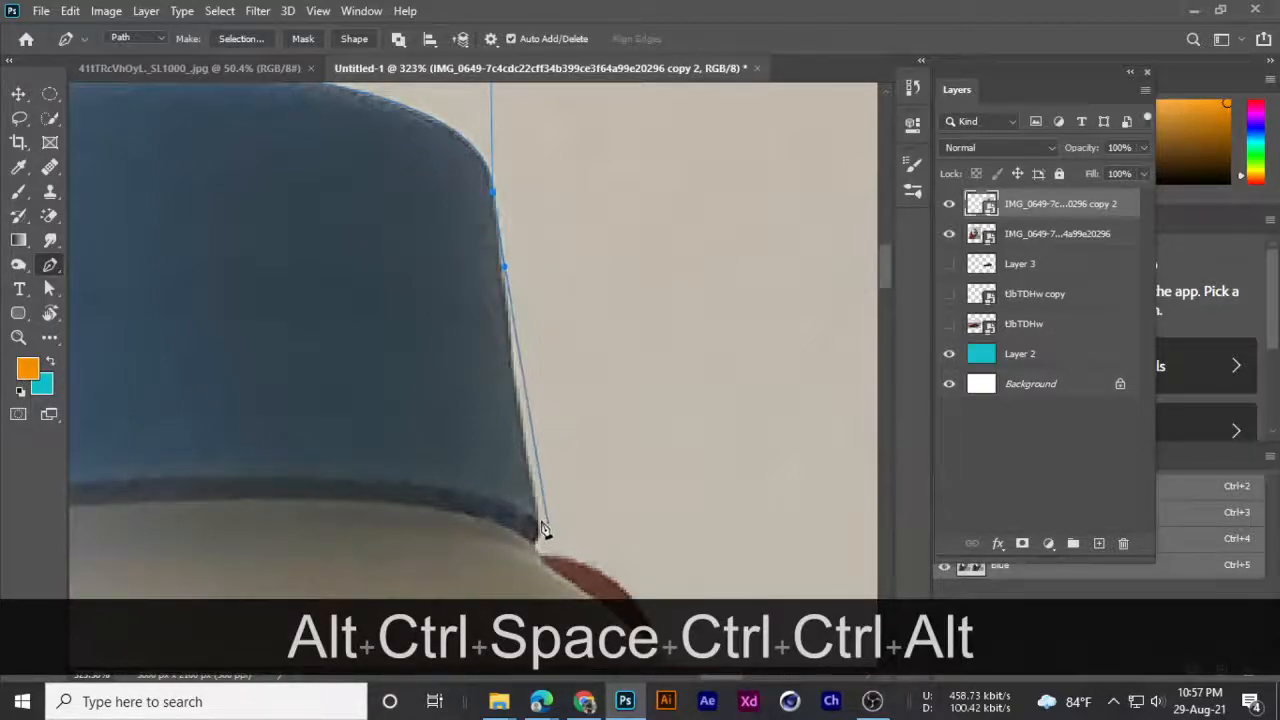
left_click(538, 518)
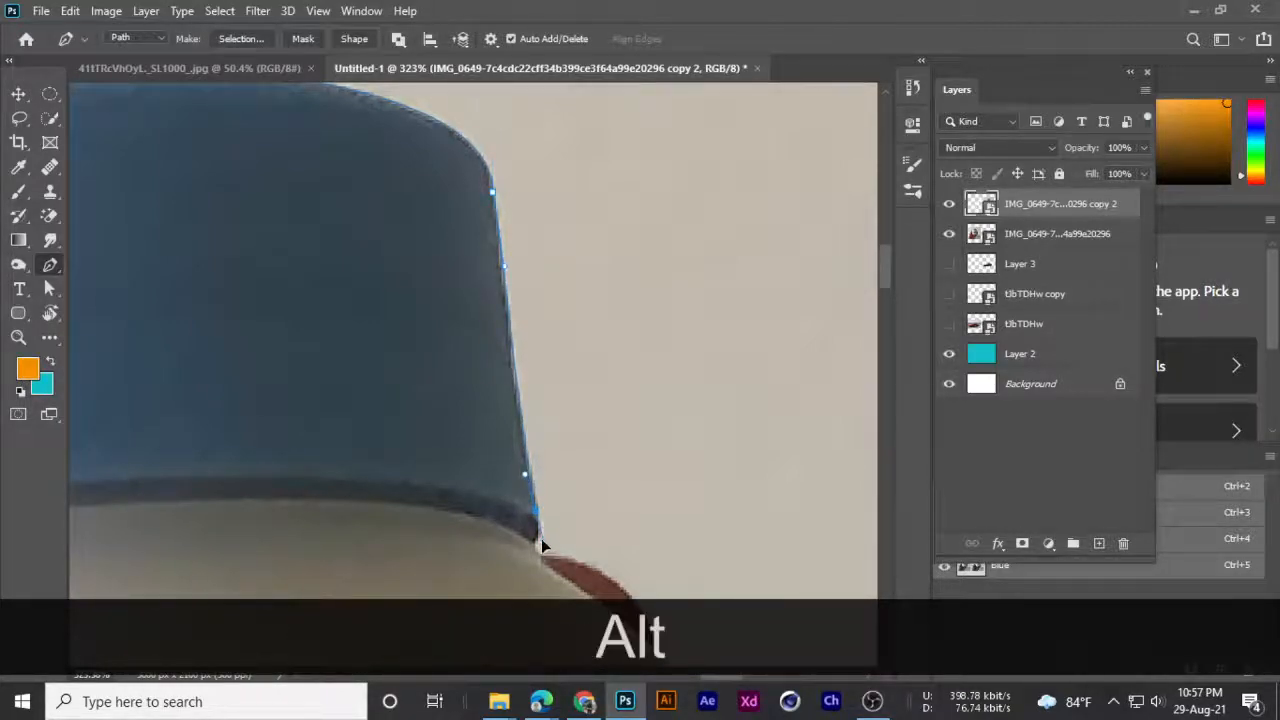
left_click_drag(535, 530, 562, 272)
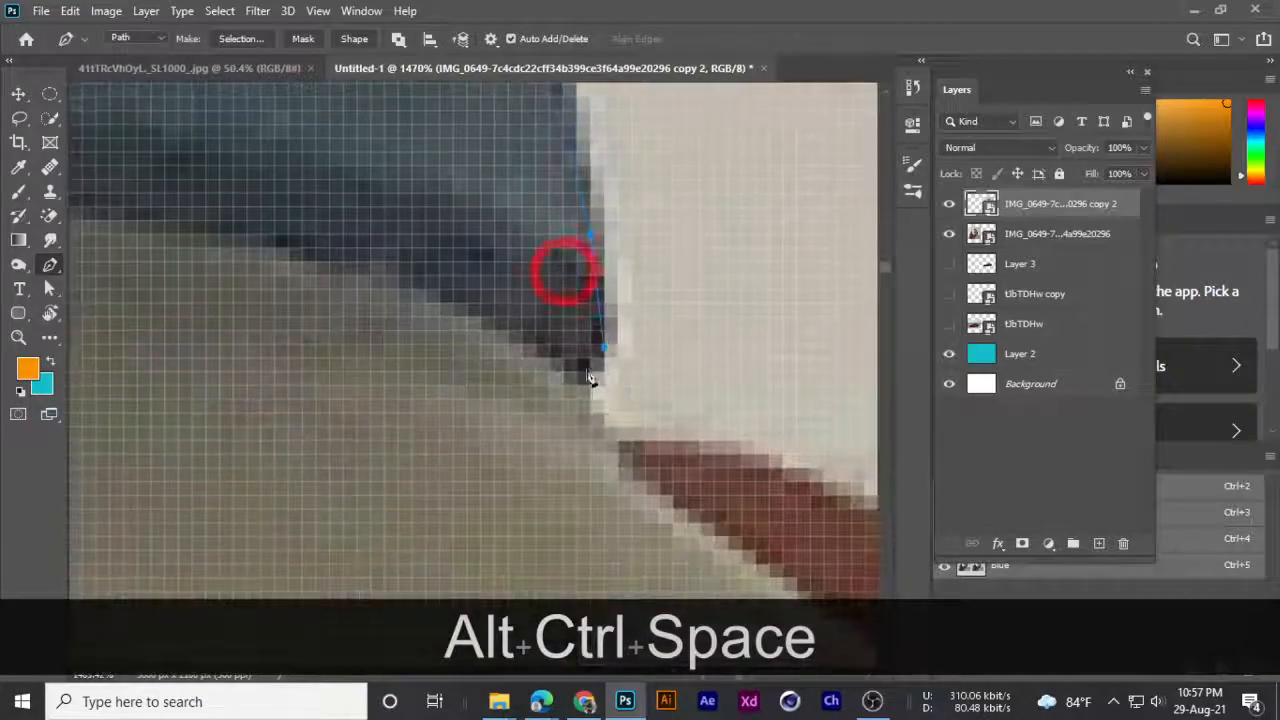
left_click_drag(559, 447, 614, 434)
left_click_drag(611, 437, 559, 456)
left_click_drag(652, 471, 676, 465)
left_click_drag(661, 446, 579, 245)
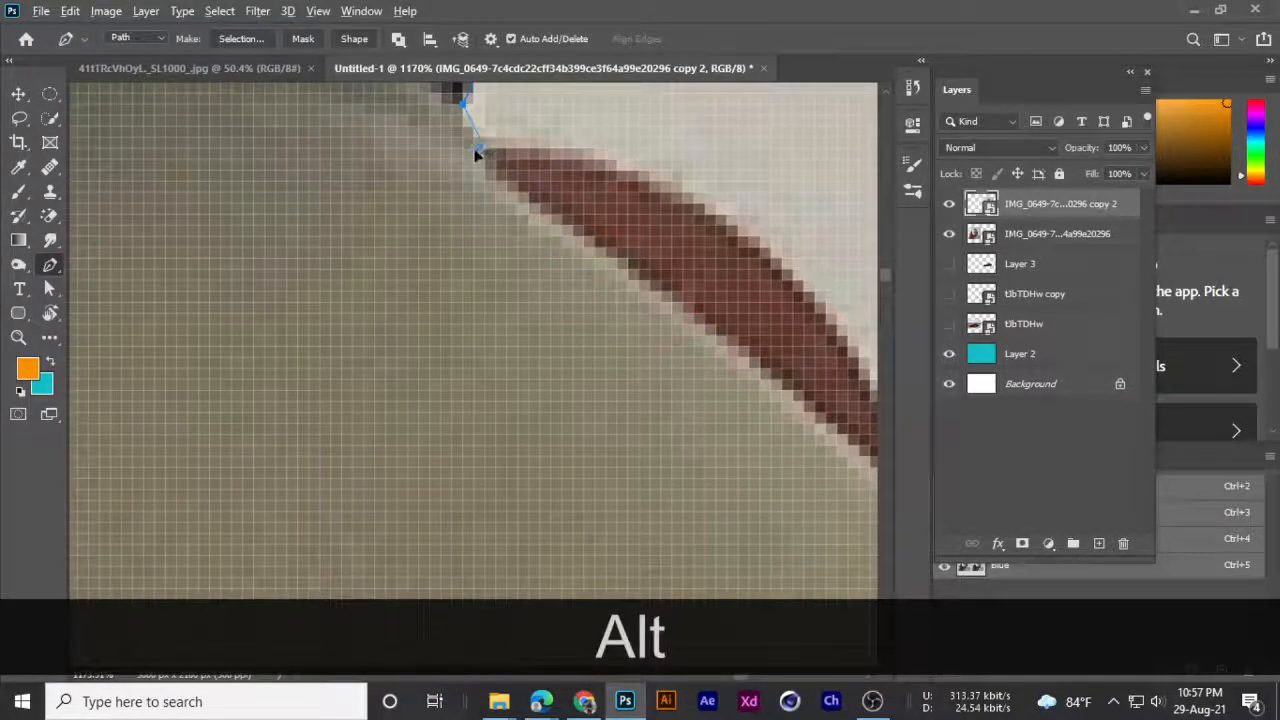
- Trace the path along the jar's right shoulder, past the fingertip behind it, to the next finger
left_click_drag(614, 270, 651, 282)
left_click_drag(714, 323, 489, 255)
left_click_drag(657, 346, 675, 370)
left_click_drag(675, 370, 603, 246)
left_click_drag(728, 510, 727, 554)
left_click_drag(697, 297, 577, 260)
key("ctrl+alt+space")
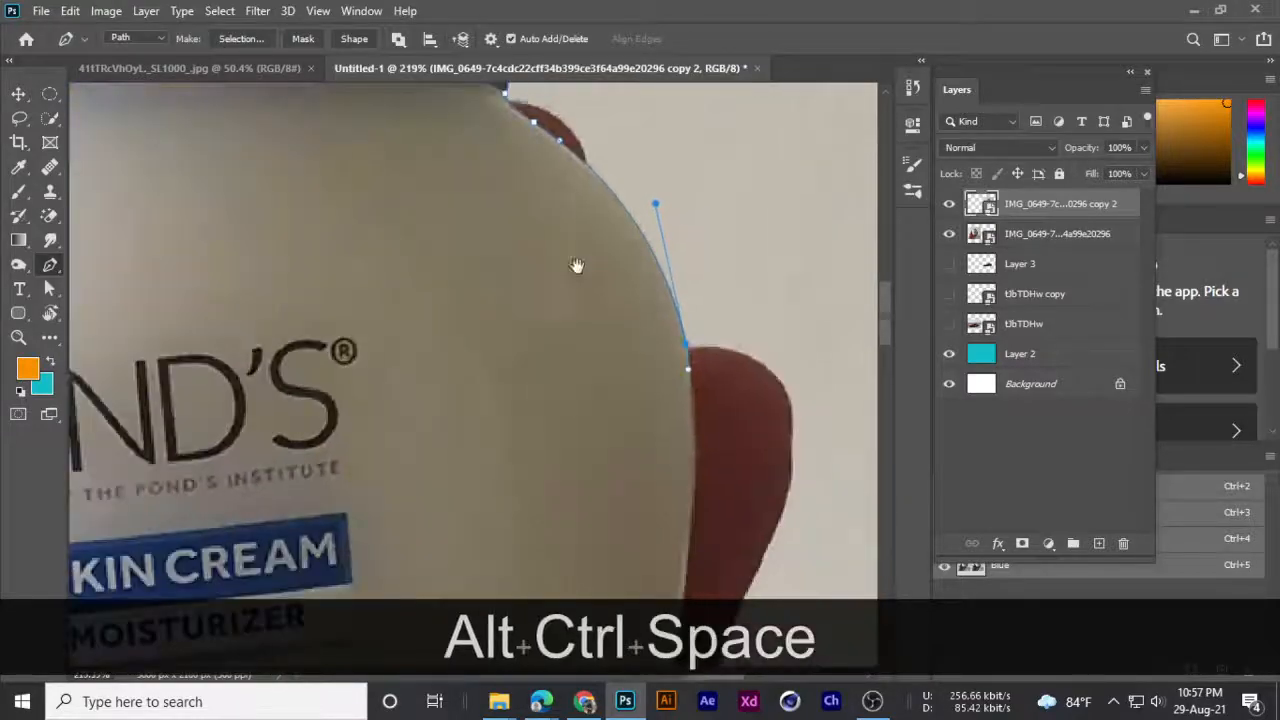
key("ctrl+space")
mouse_move(569, 320)
left_mouse_down()
mouse_move(608, 286)
mouse_move(534, 314)
mouse_move(569, 302)
left_mouse_up()
left_click_drag(596, 382, 563, 203)
left_click_drag(609, 505, 577, 334)
left_click_drag(634, 287, 591, 503)
key("ctrl+z")
left_click_drag(568, 308, 558, 478)
left_click_drag(823, 443, 797, 526)
key("ctrl+z")
key("ctrl+x")
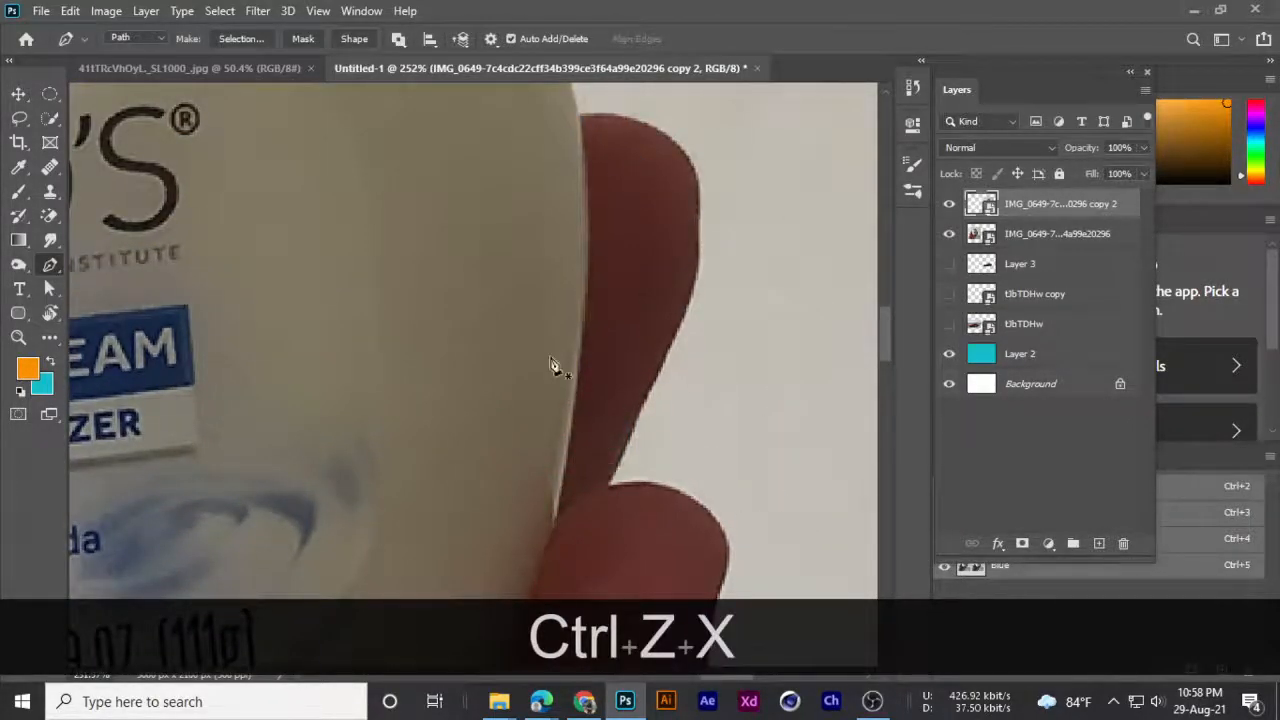
key("ctrl+z")
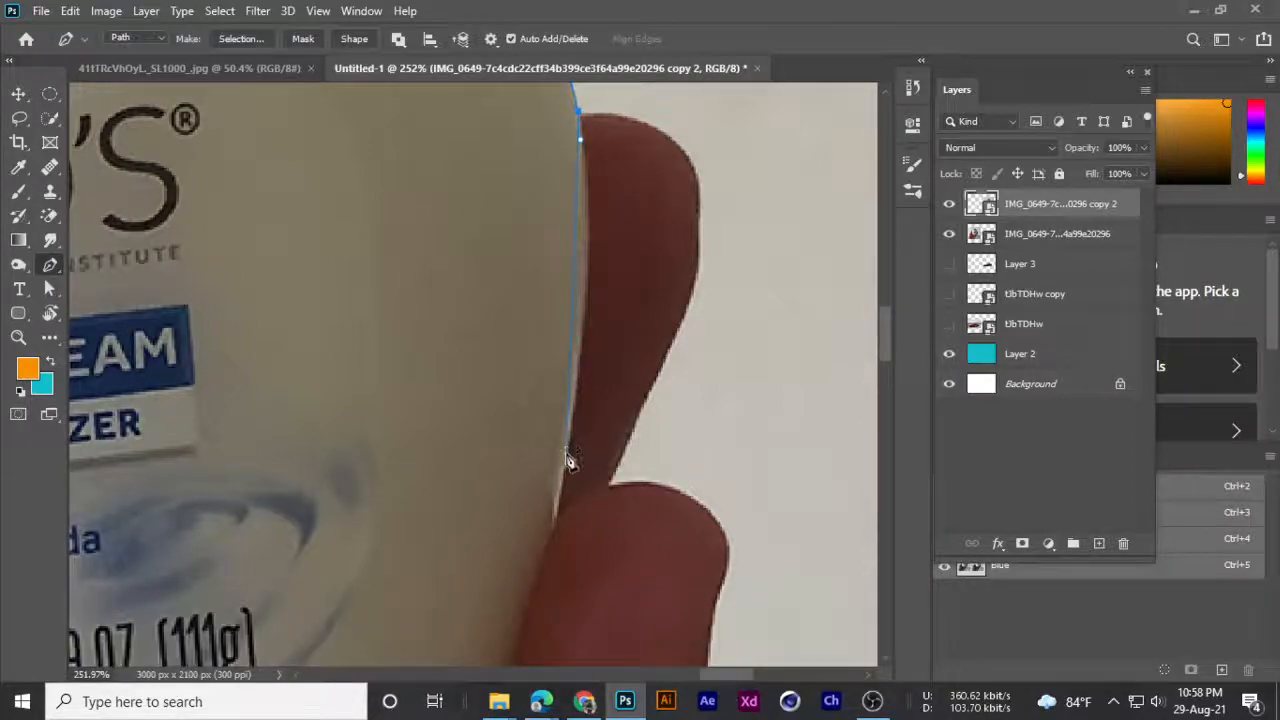
- Continue the path down the jar's right side, following its edge against the two fingers
left_click_drag(557, 497, 577, 326)
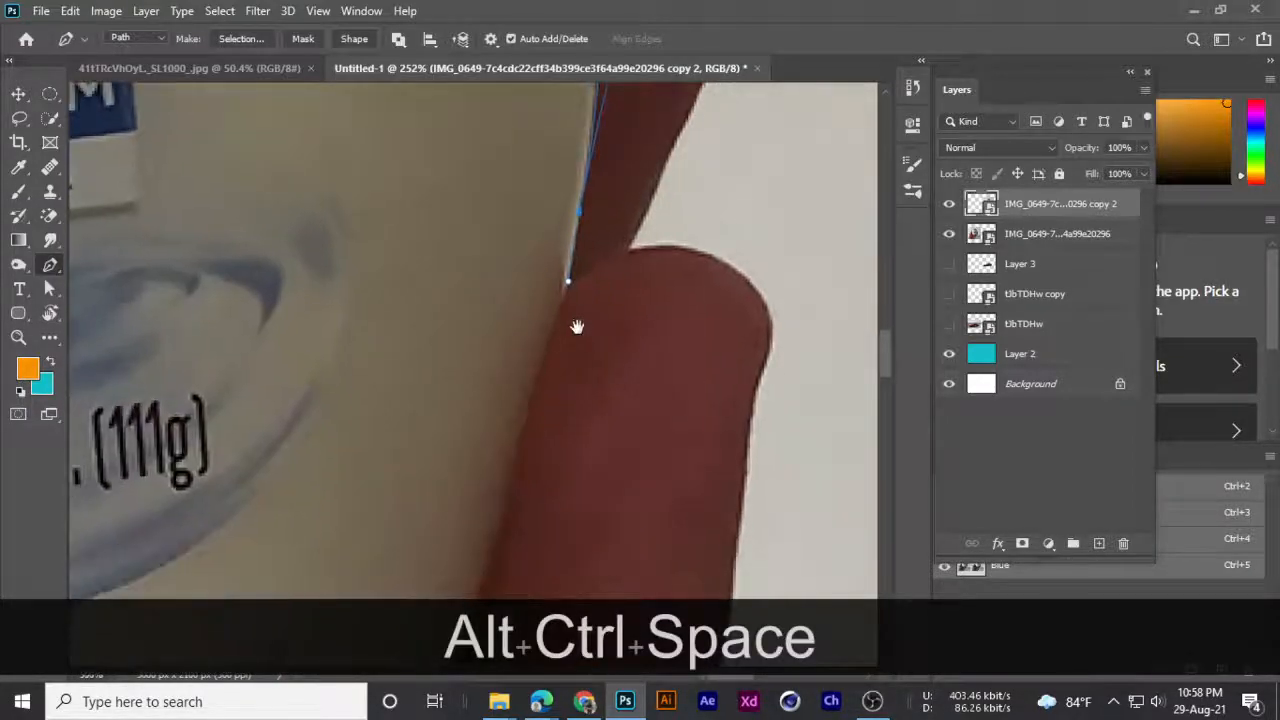
left_click_drag(508, 466, 531, 451)
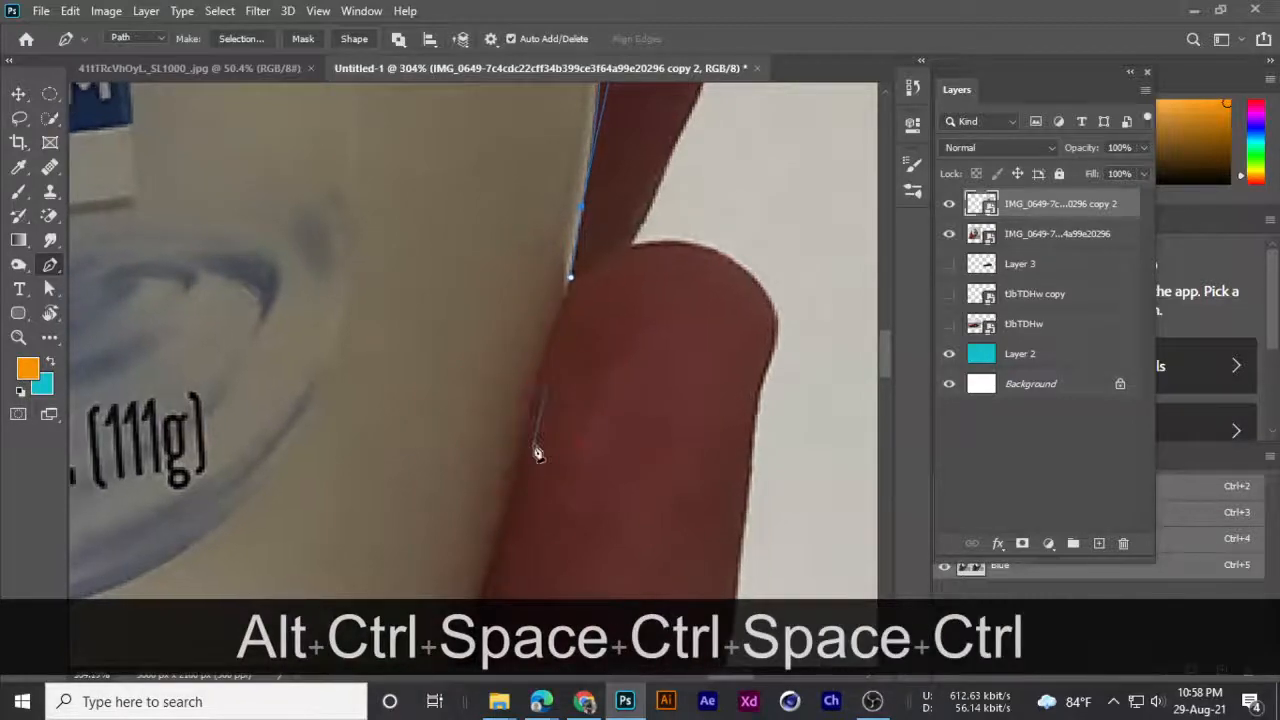
left_click_drag(512, 496, 559, 281)
key("alt")
key("space")
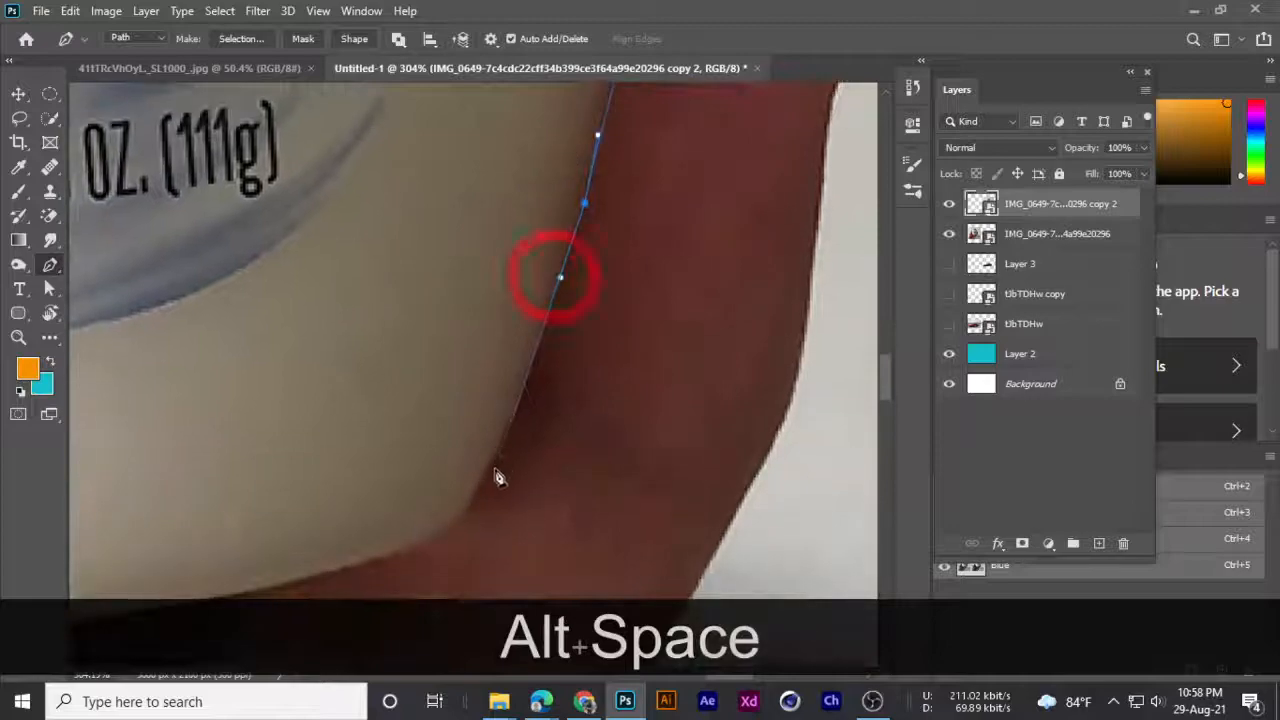
- Curve the path around the jar's lower-right corner onto its base edge
left_click_drag(475, 491, 449, 518)
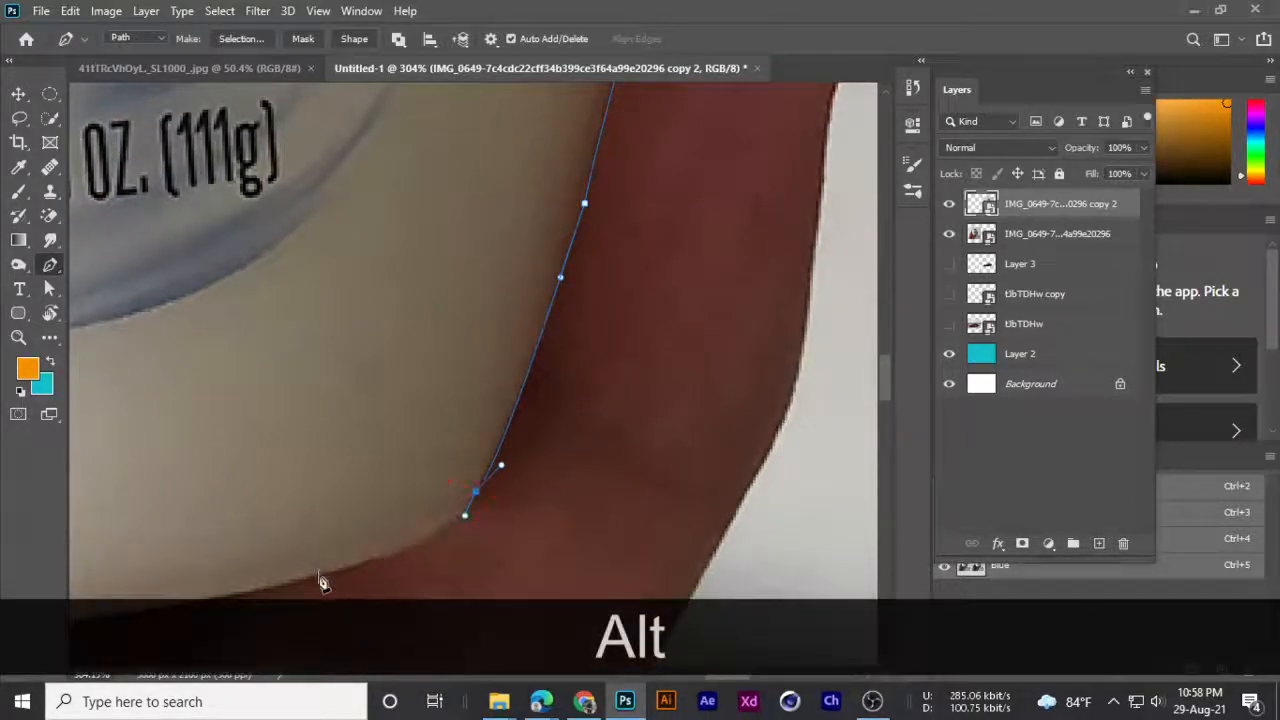
left_click_drag(314, 580, 253, 592)
key("alt")
key("space")
left_click(234, 534, "ctrl+alt")
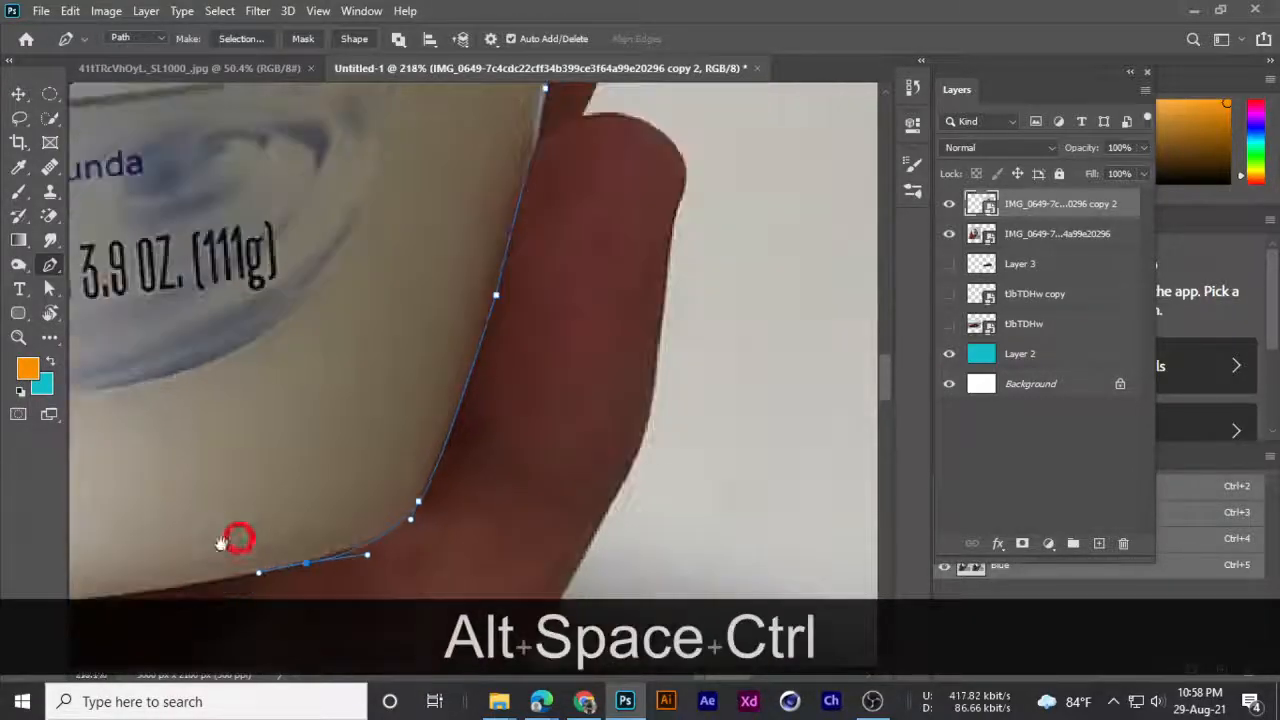
- Trace the path along the jar's base and close it at the starting point in the lower-left corner
key("space")
left_click_drag(206, 529, 506, 463)
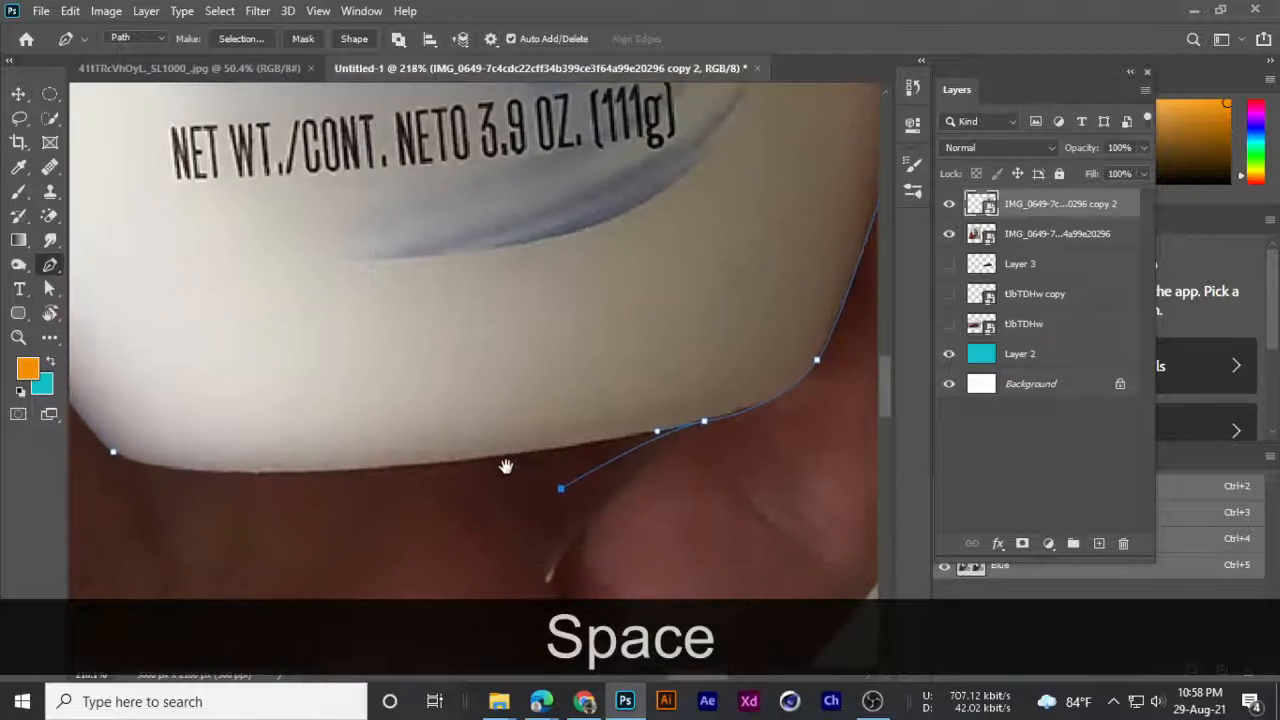
left_click_drag(341, 468, 275, 478)
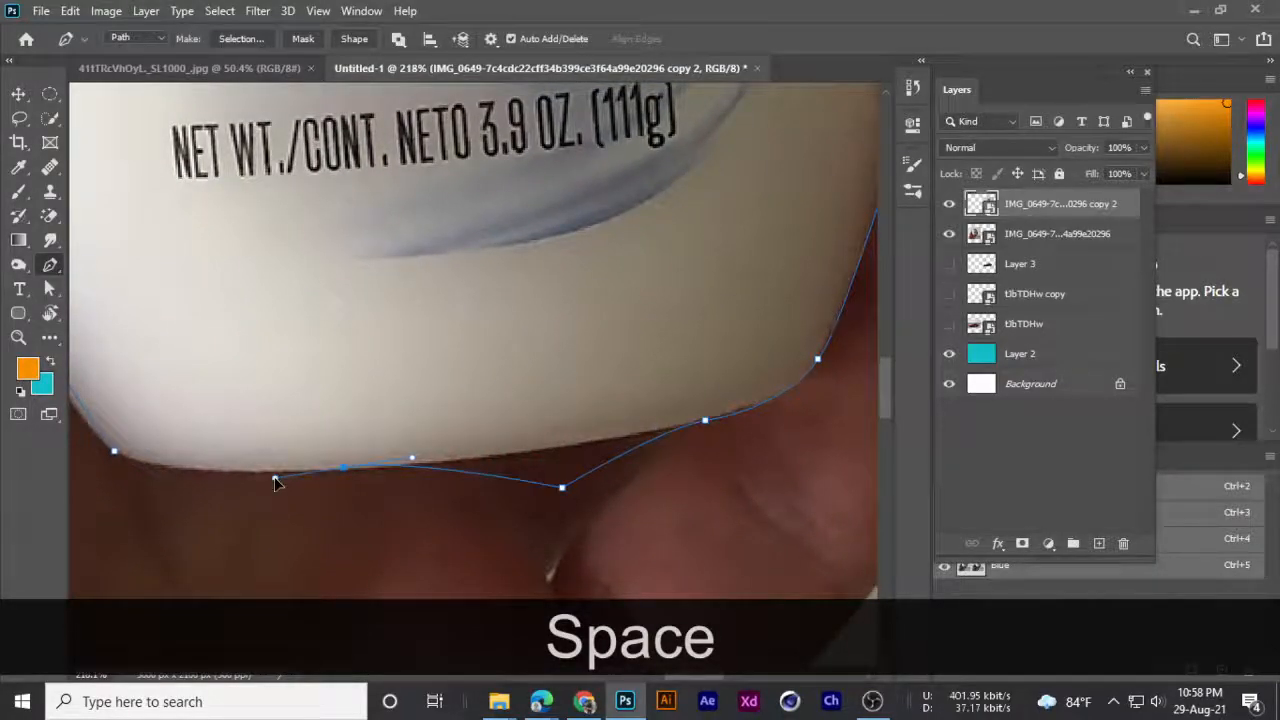
key("alt")
left_click_drag(119, 459, 99, 440)
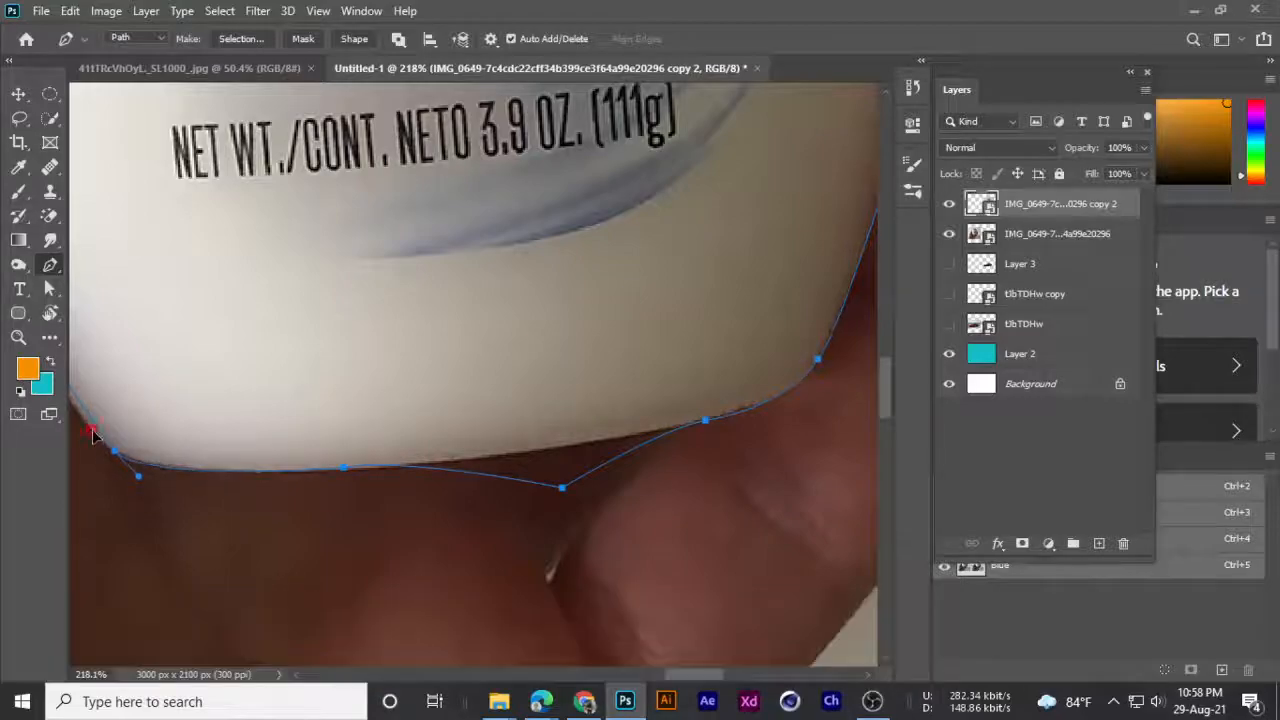
- Move the stray anchor point below the jar's base up onto the base edge so the path follows the jar
scroll(380, 468, "down", 4)
scroll(388, 480, "up", 4)
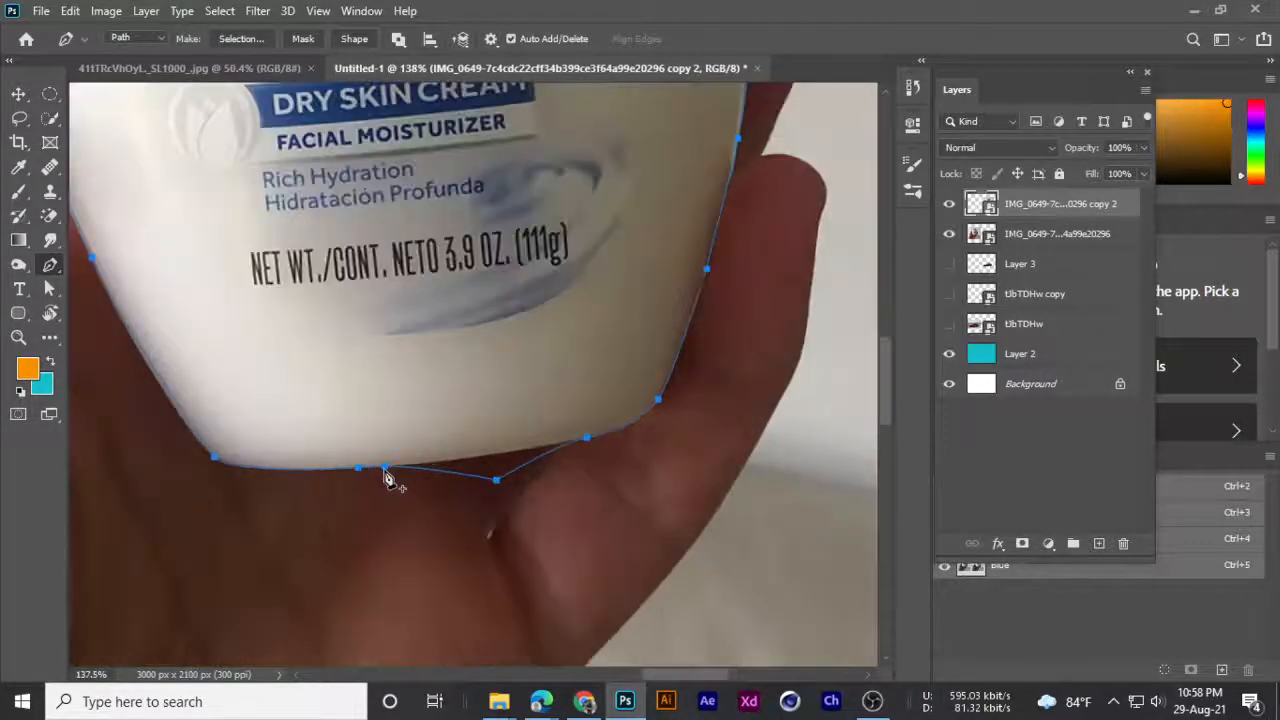
scroll(508, 488, "up", 3)
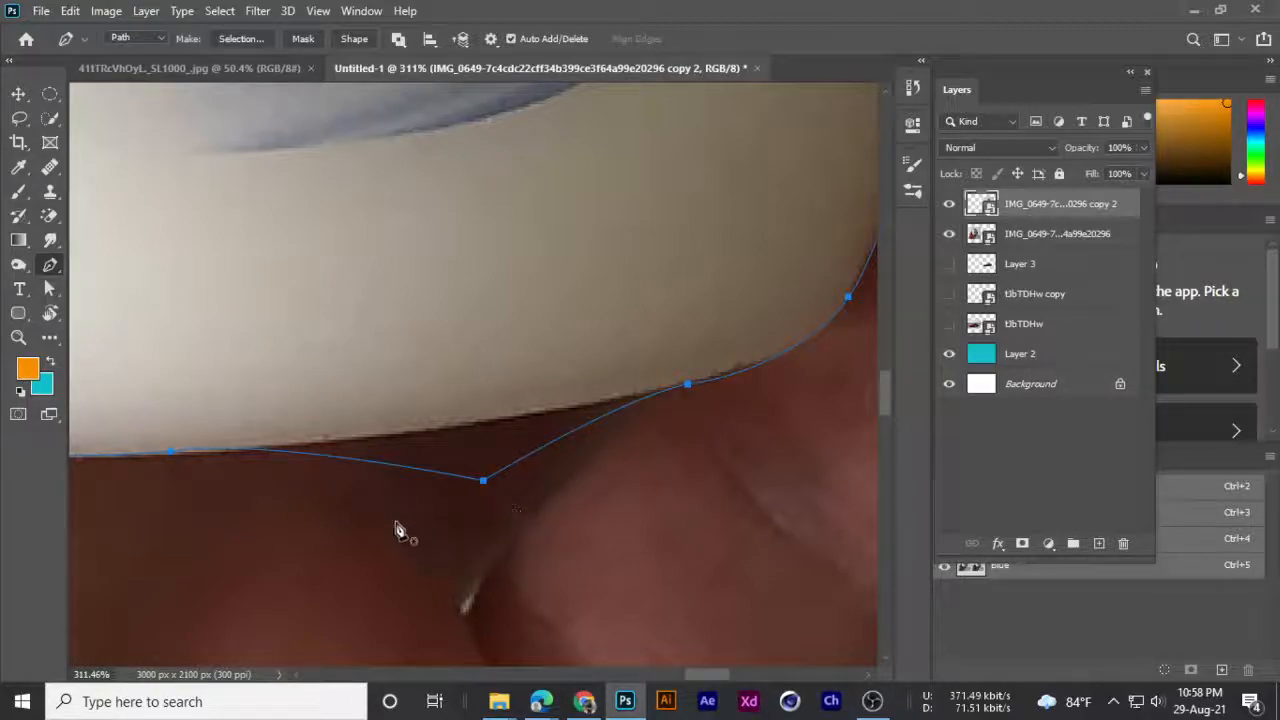
scroll(540, 528, "down", 2)
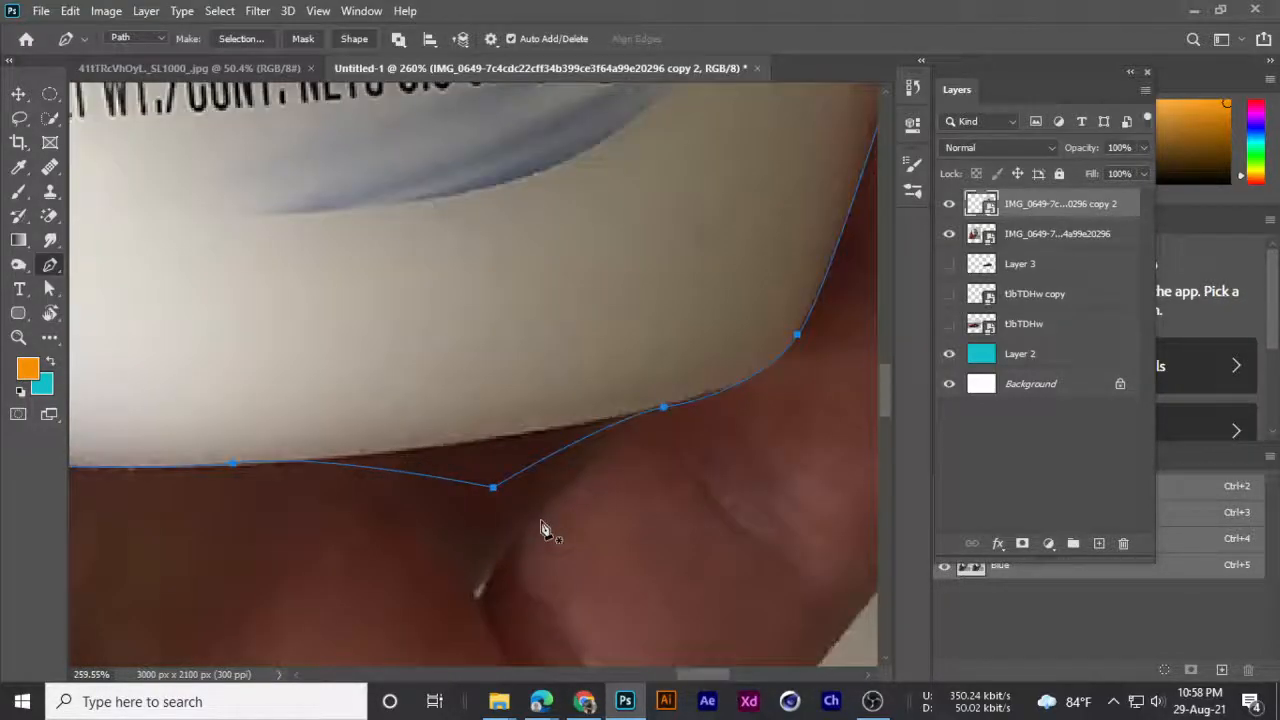
scroll(497, 516, "up", 2)
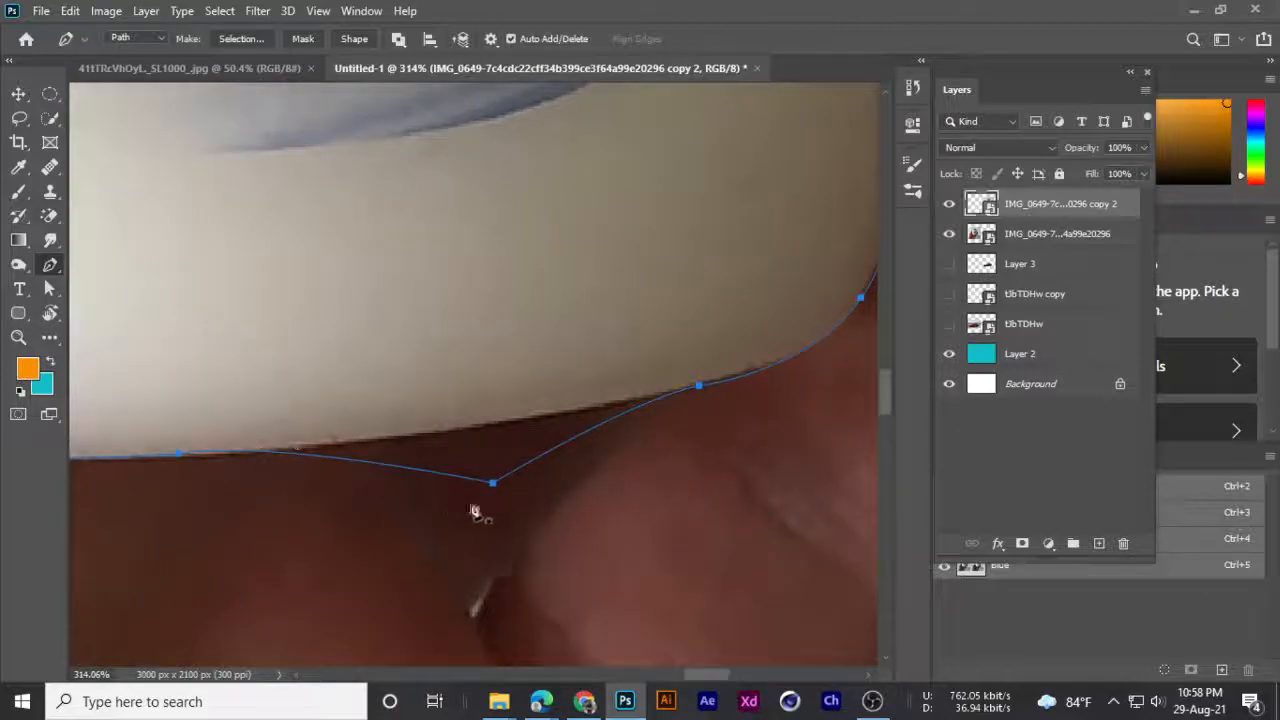
key("ctrl")
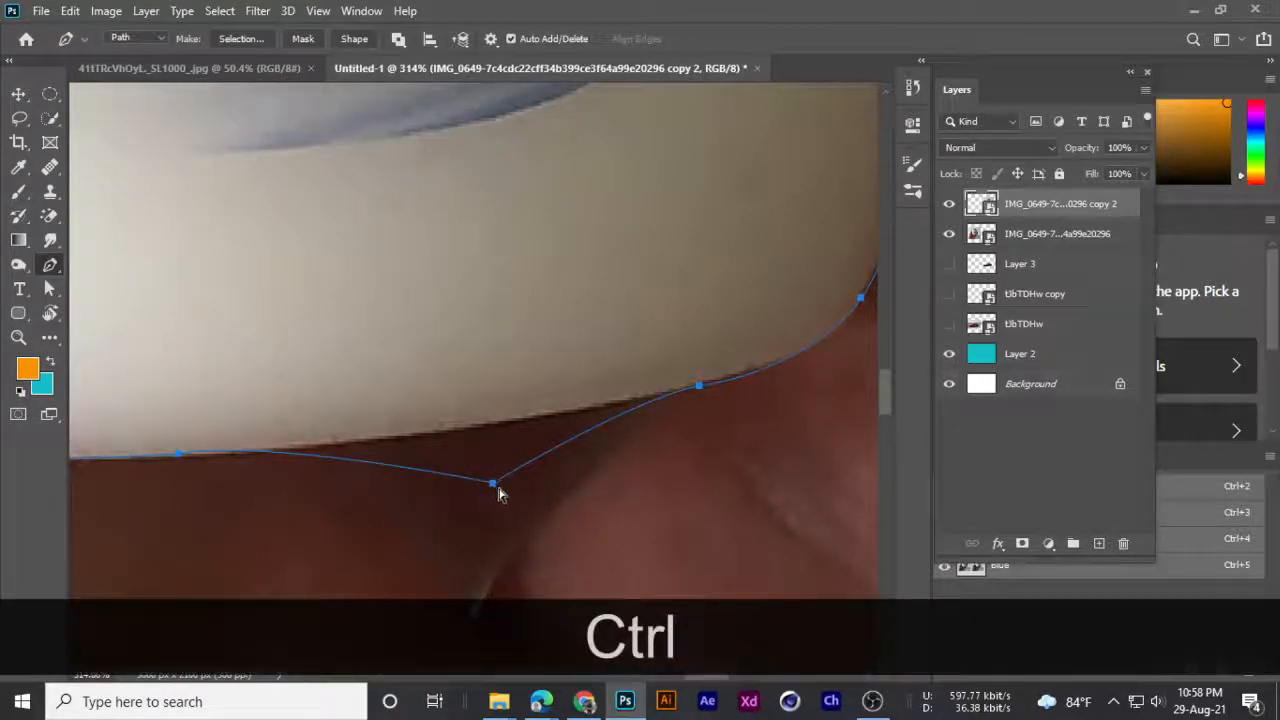
left_click_drag(491, 485, 492, 428)
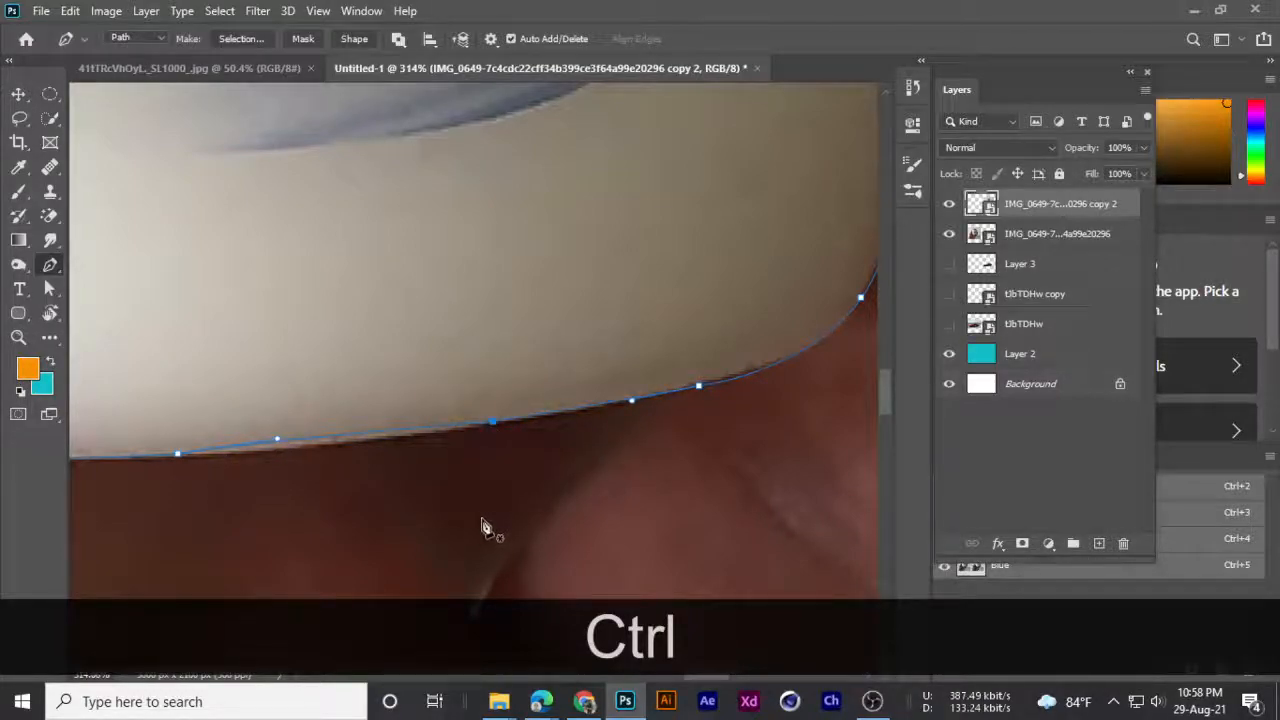
scroll(480, 528, "down", 2)
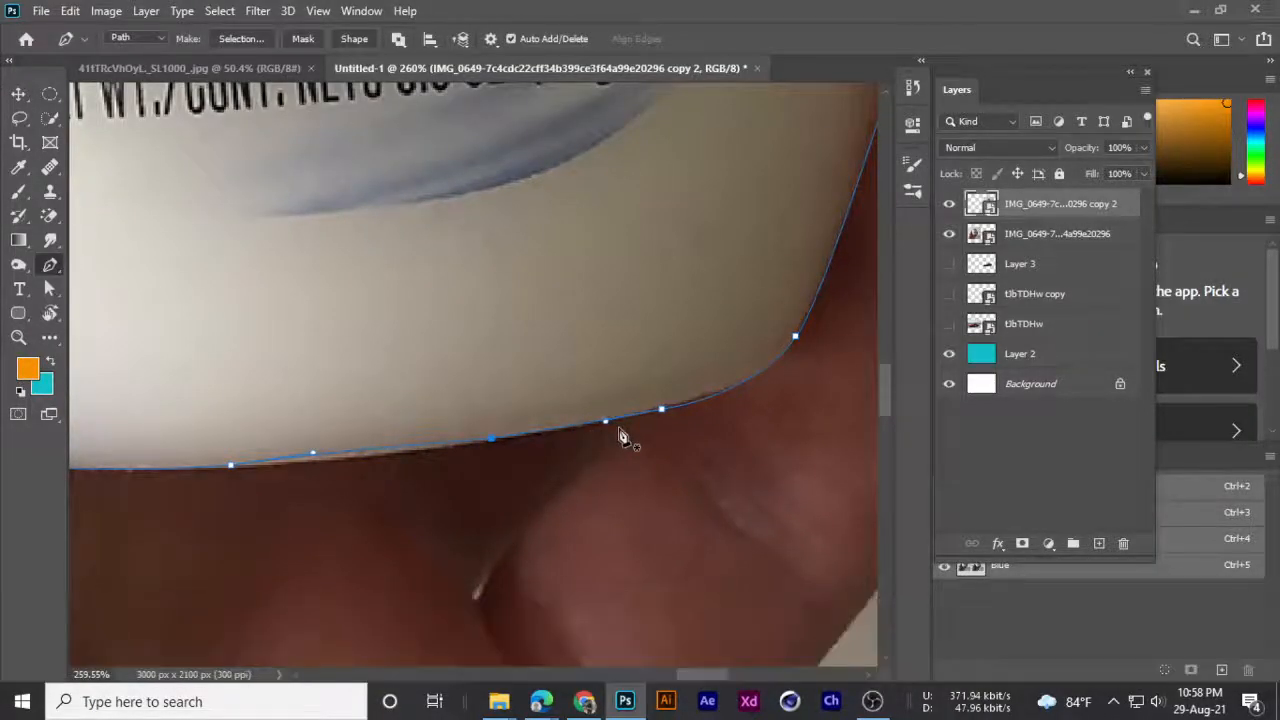
- Undo the base anchor's move and put the anchor back on the jar's base edge
scroll(474, 450, "down", 1)
scroll(480, 454, "up", 3)
scroll(488, 456, "down", 3)
key("space")
left_click_drag(596, 404, 250, 555)
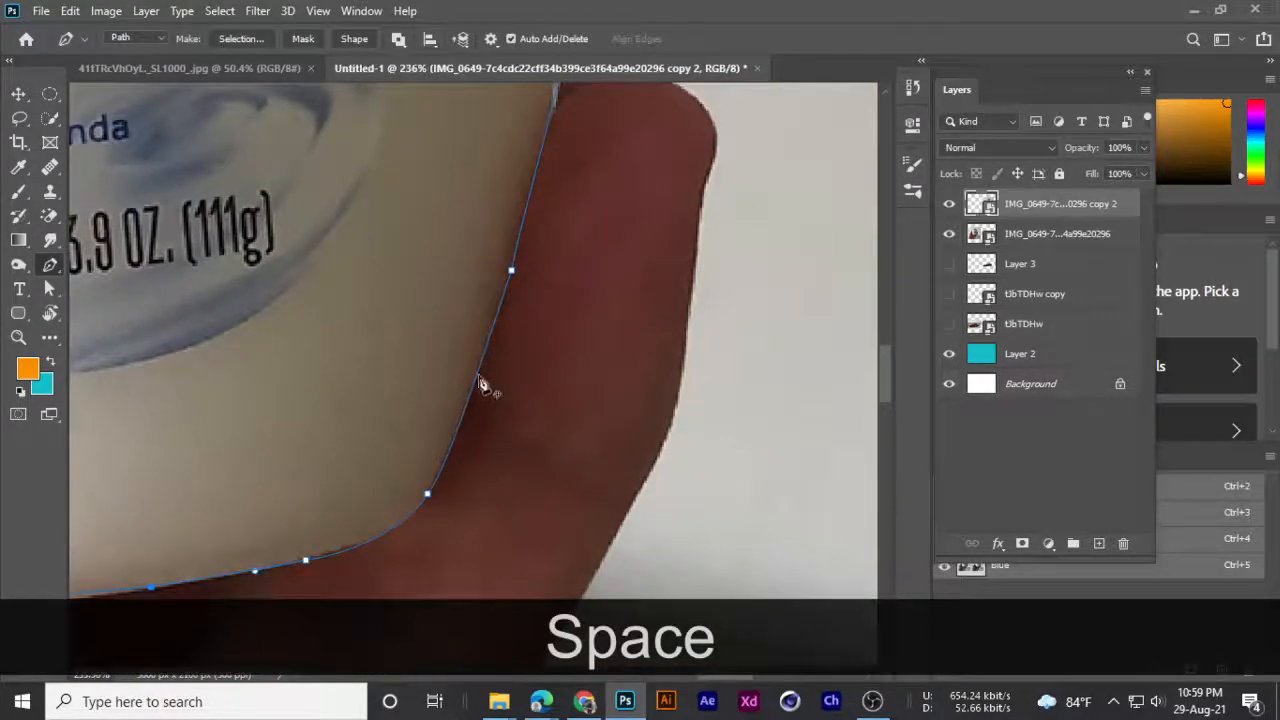
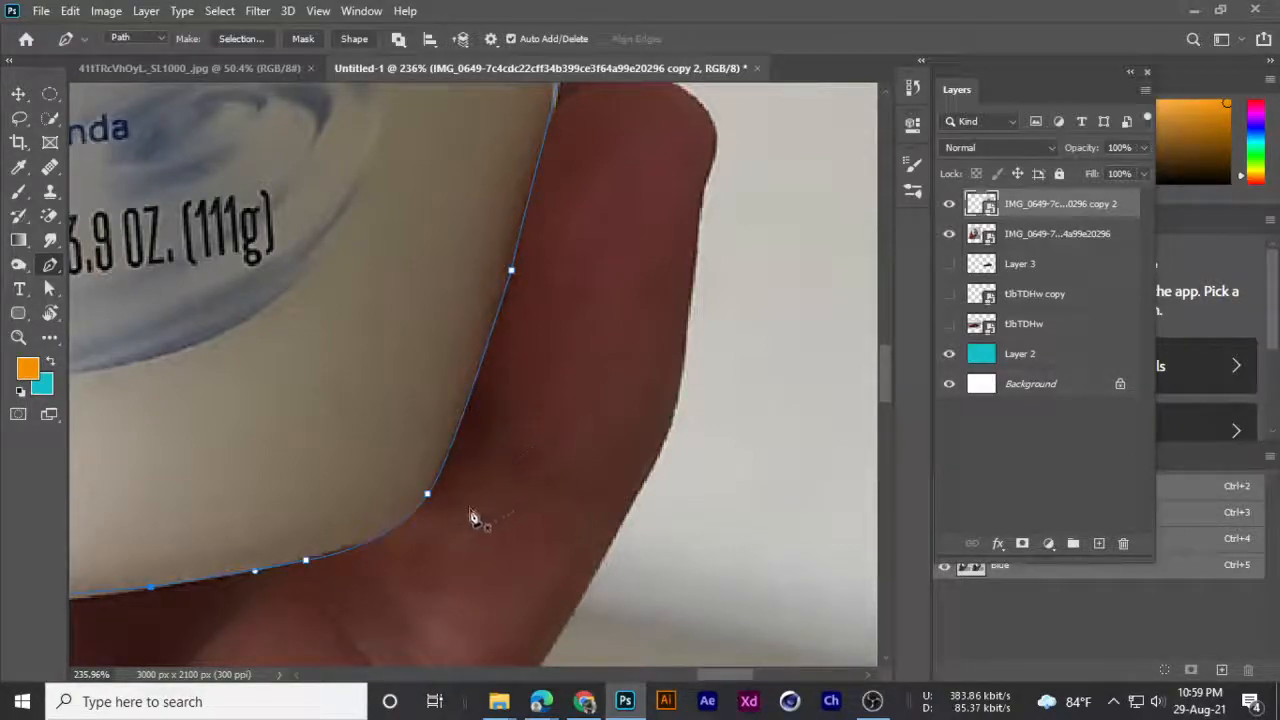
key("ctrl+z")
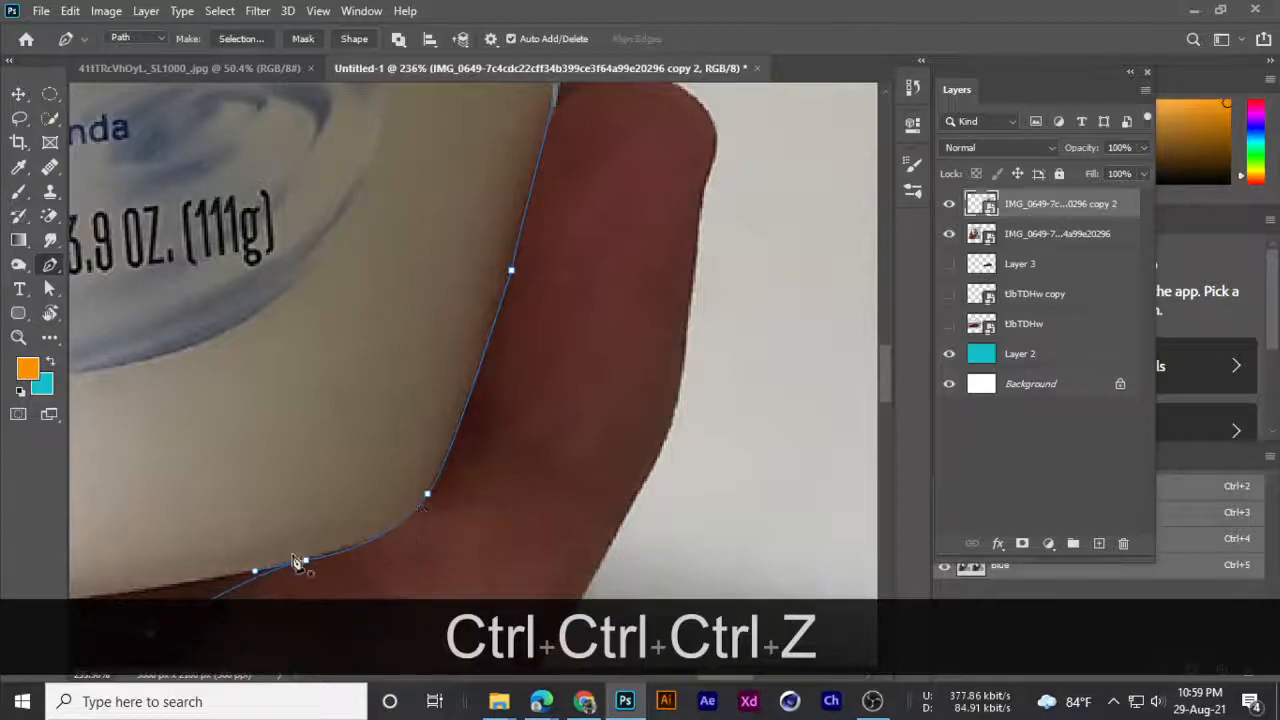
left_click_drag(251, 580, 228, 563)
left_click_drag(228, 563, 435, 373)
left_click_drag(396, 447, 372, 398)
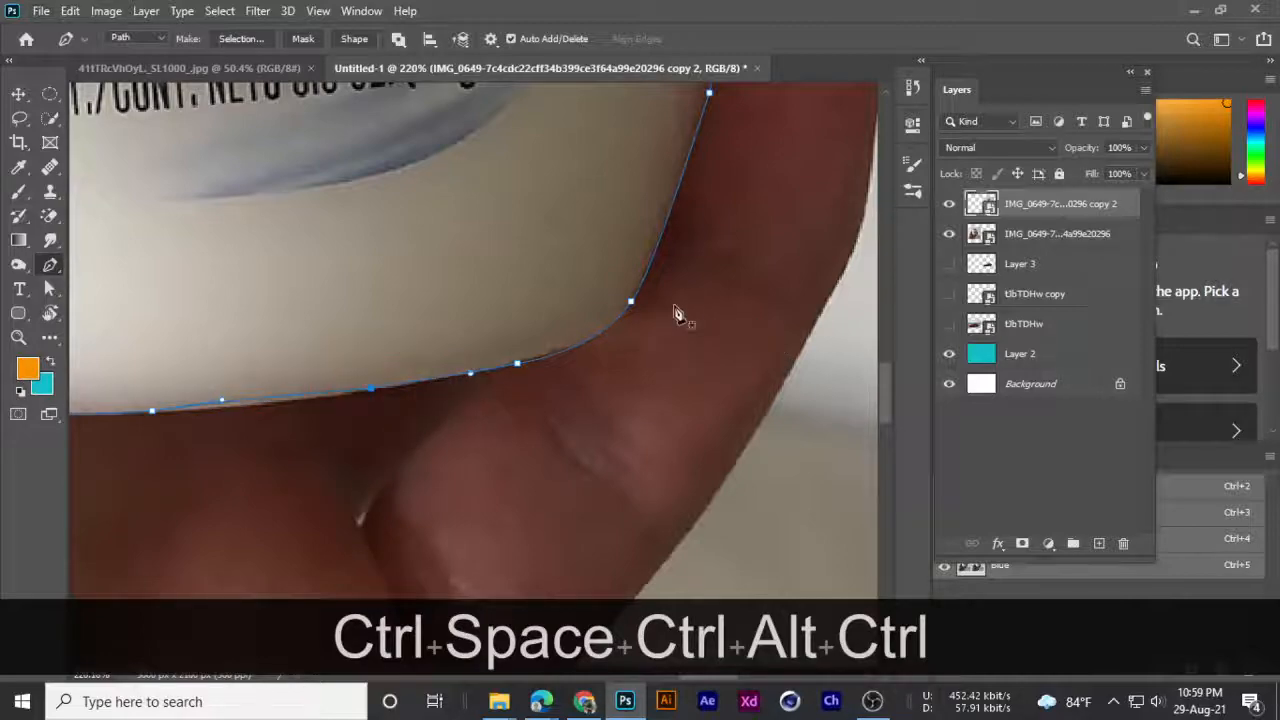
- Pull new direction handles from the anchor at the jar's lower-right corner and adjust each separately to fit the rounded corner
left_click_drag(633, 301, 533, 447)
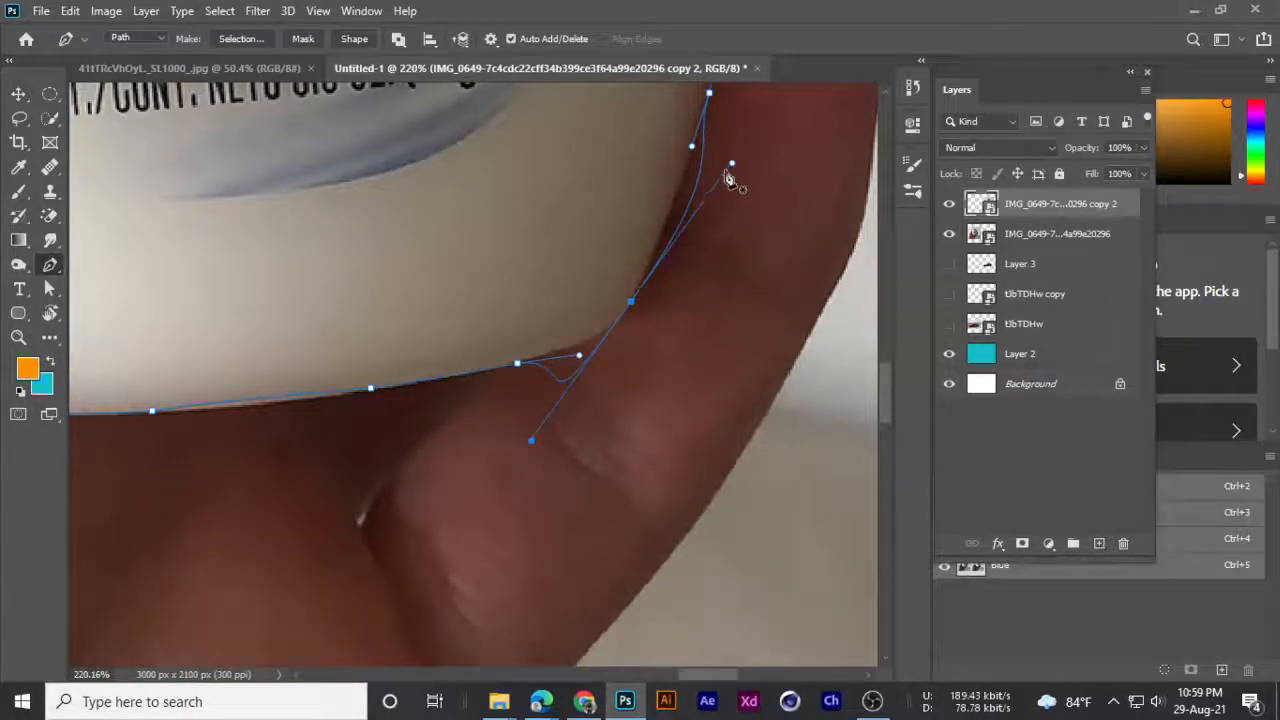
left_click_drag(677, 194, 695, 208)
left_click_drag(695, 222, 657, 328)
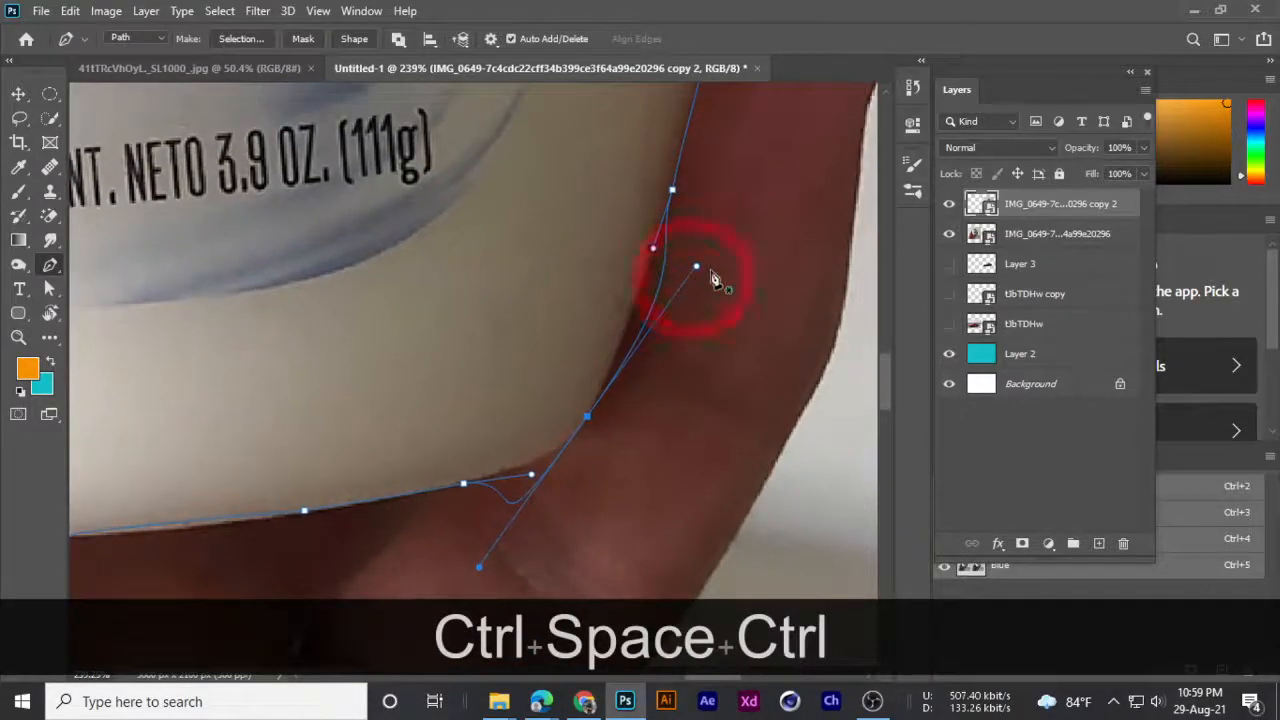
left_click_drag(697, 267, 577, 382)
left_click_drag(645, 314, 646, 292)
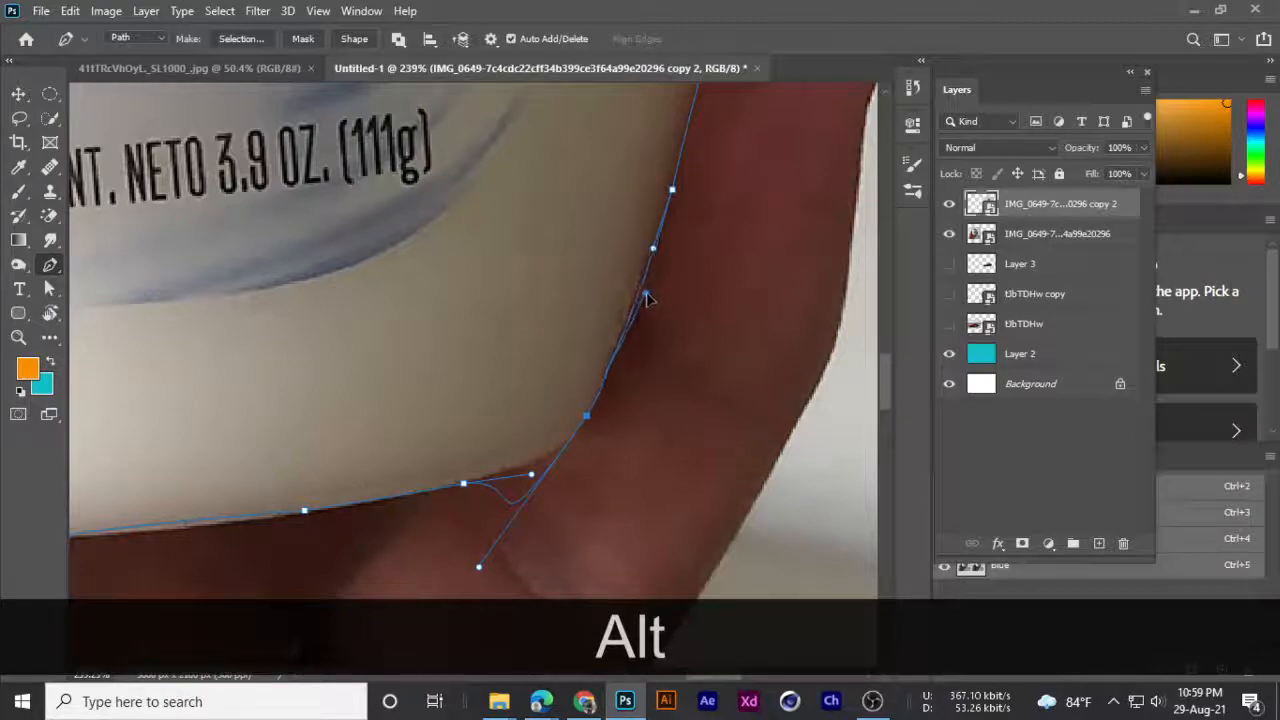
left_click_drag(538, 549, 635, 499)
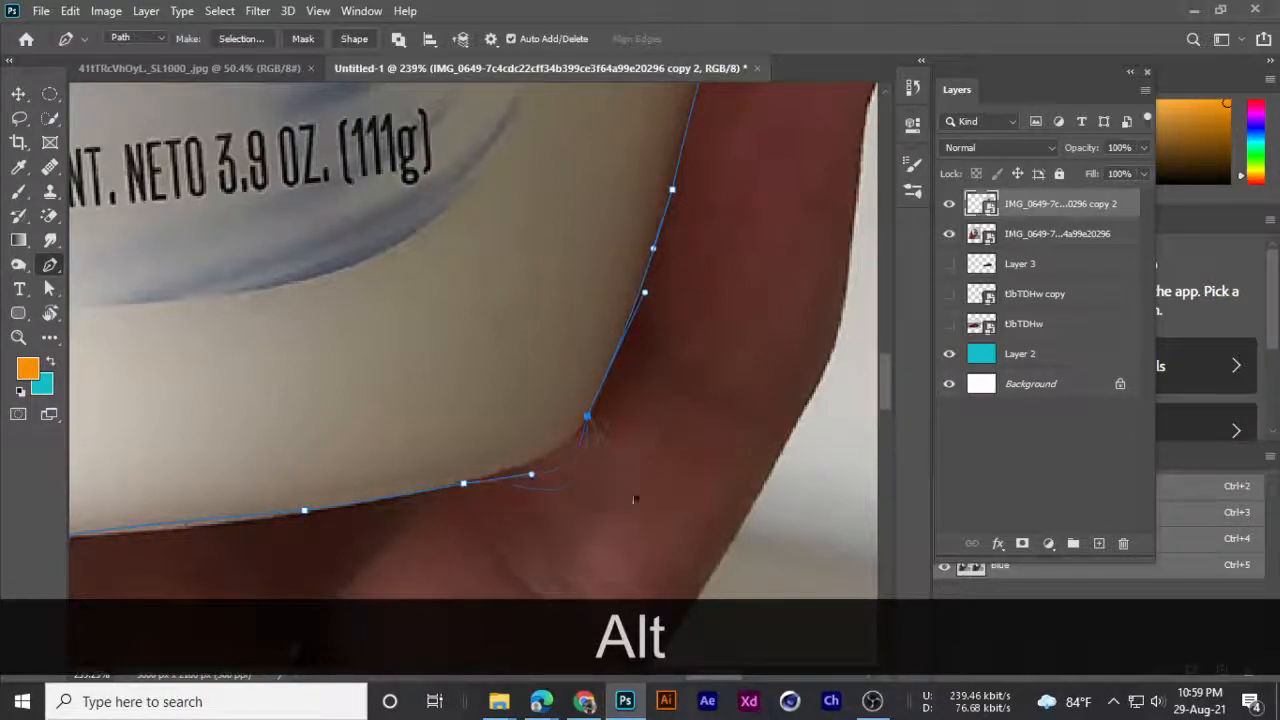
left_click(568, 449, "alt")
- Pull new handles from the right-side anchor between the two fingers and adjust each one to fit the jar's edge
key("space")
mouse_move(657, 351)
left_mouse_down()
mouse_move(578, 481)
mouse_move(569, 558)
left_mouse_up()
left_click_drag(615, 306, 577, 478)
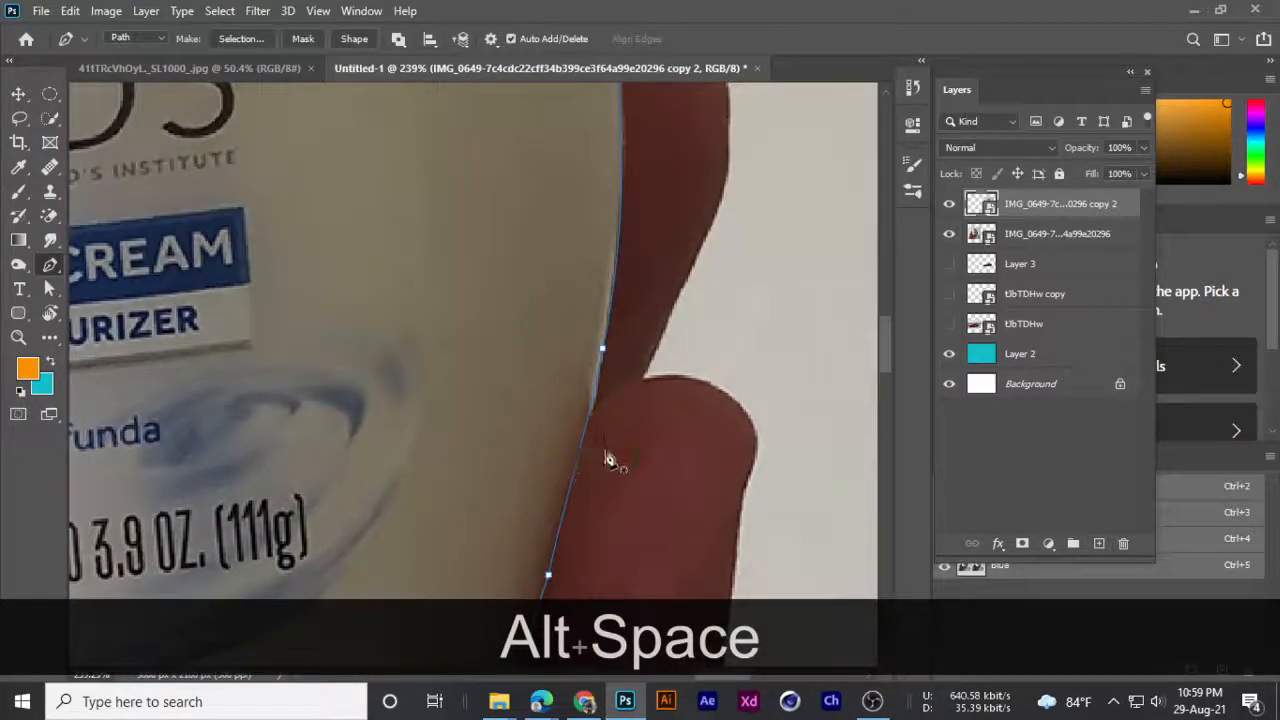
left_click_drag(601, 348, 730, 486)
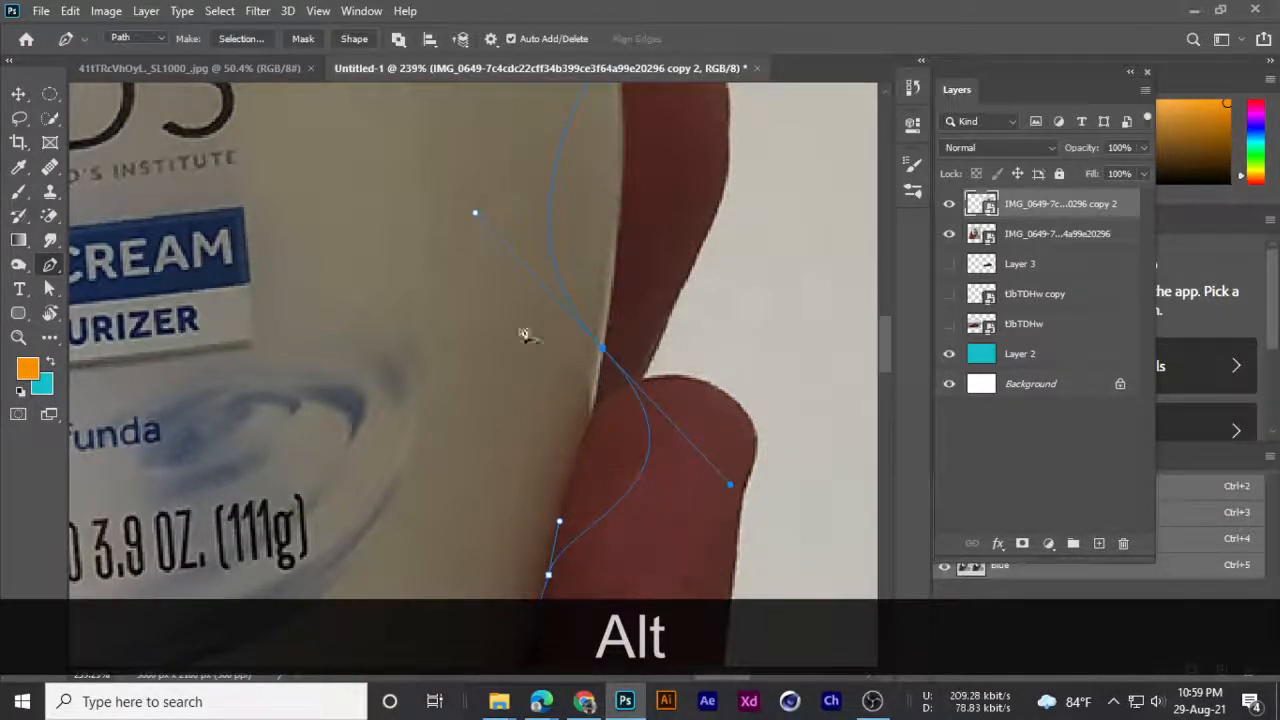
left_click_drag(601, 212, 572, 232)
left_click_drag(517, 302, 466, 384)
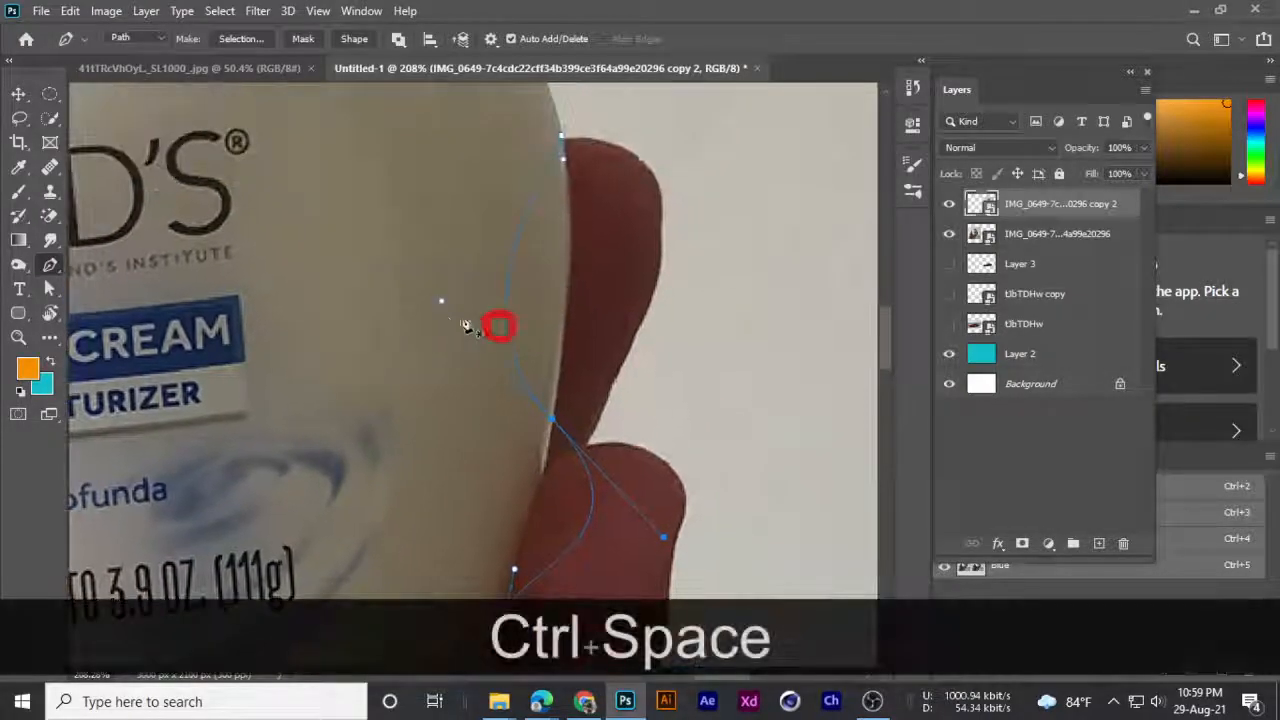
left_click_drag(588, 270, 582, 273)
left_click_drag(665, 541, 541, 487)
left_click_drag(615, 440, 527, 383)
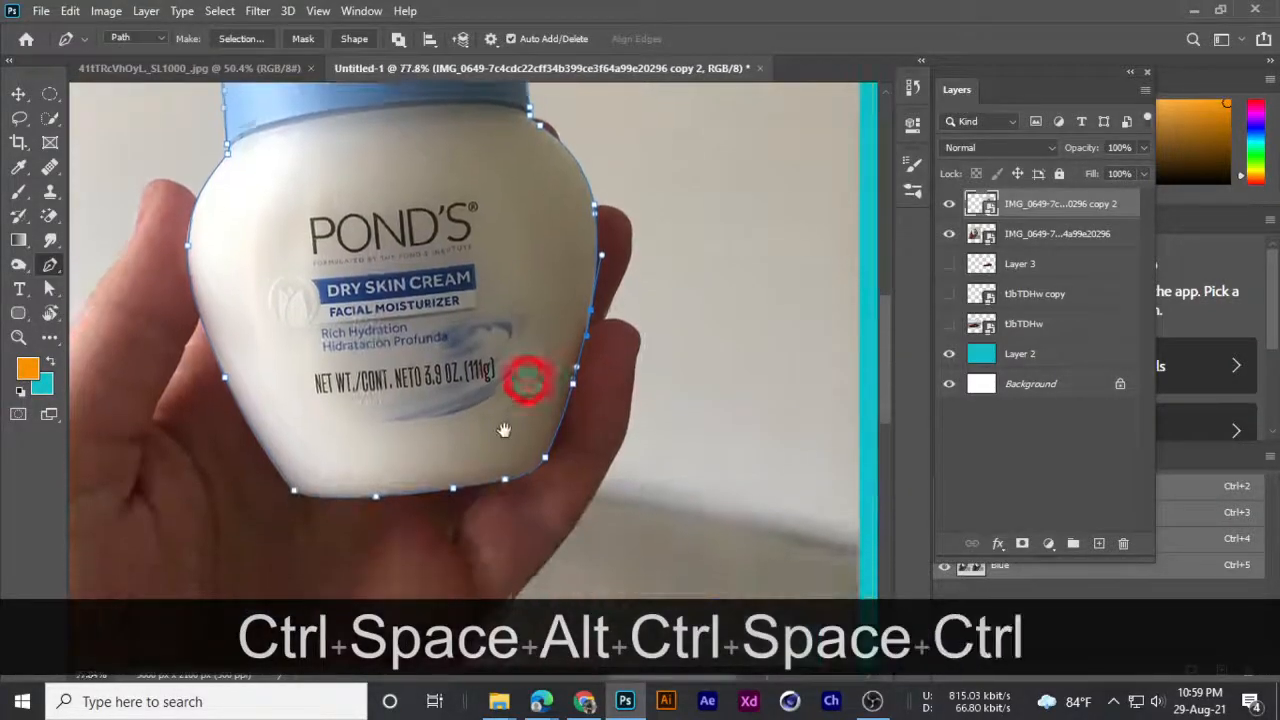
- Examine the closed path around the whole jar, its right shoulder and the blue lid
left_click_drag(505, 438, 530, 437)
left_click_drag(451, 366, 434, 372)
left_click_drag(441, 382, 437, 480)
left_click_drag(492, 400, 455, 417)
left_click_drag(446, 392, 466, 424)
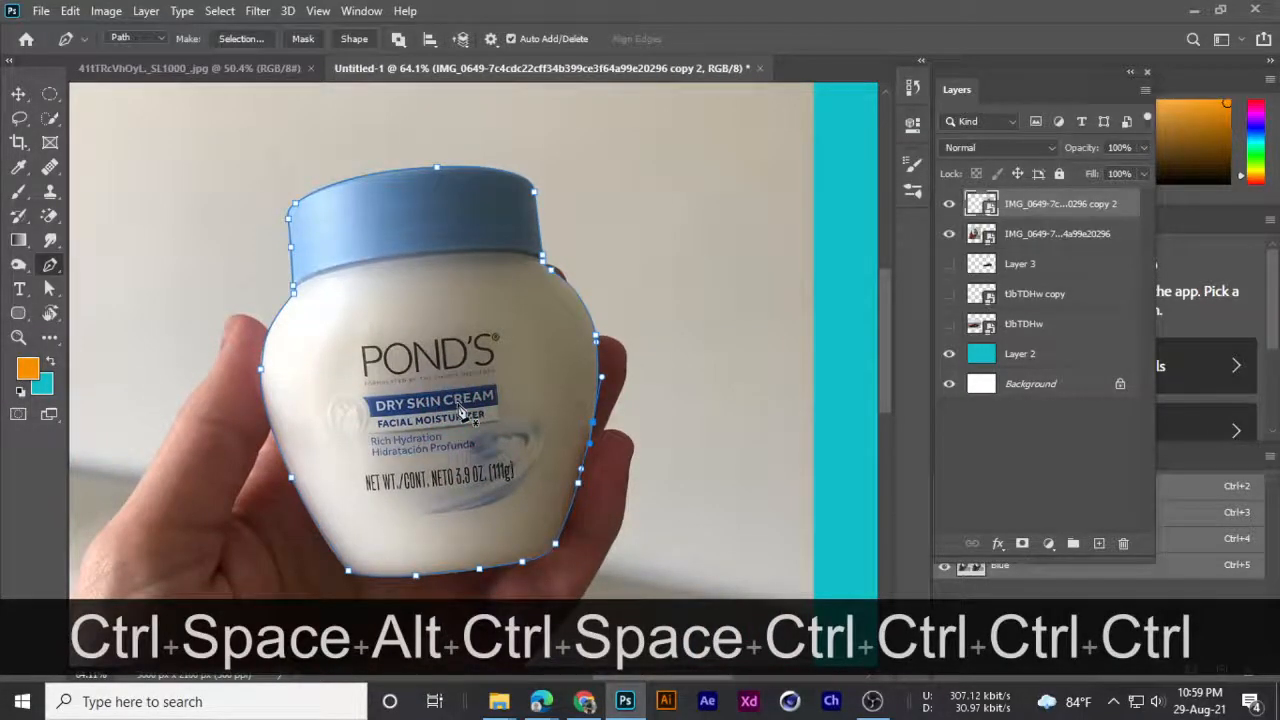
left_click_drag(350, 205, 350, 205)
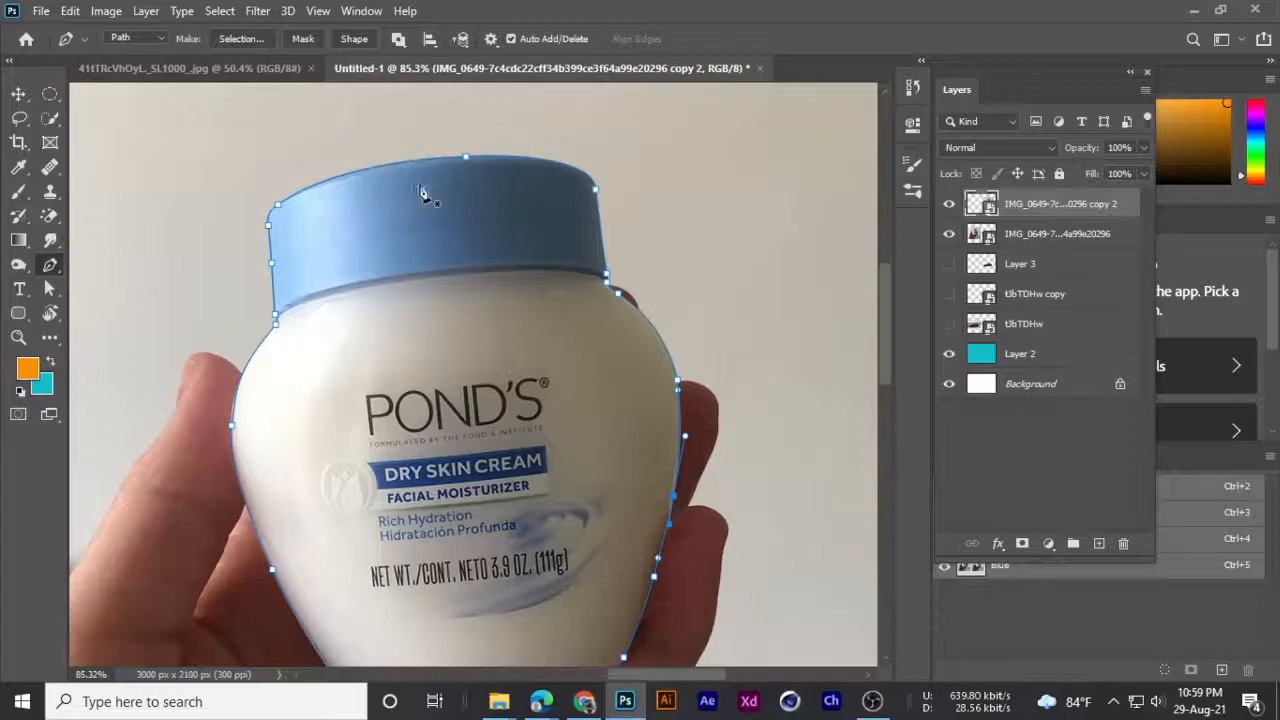
left_click_drag(605, 286, 632, 300)
scroll(630, 294, "down", 8)
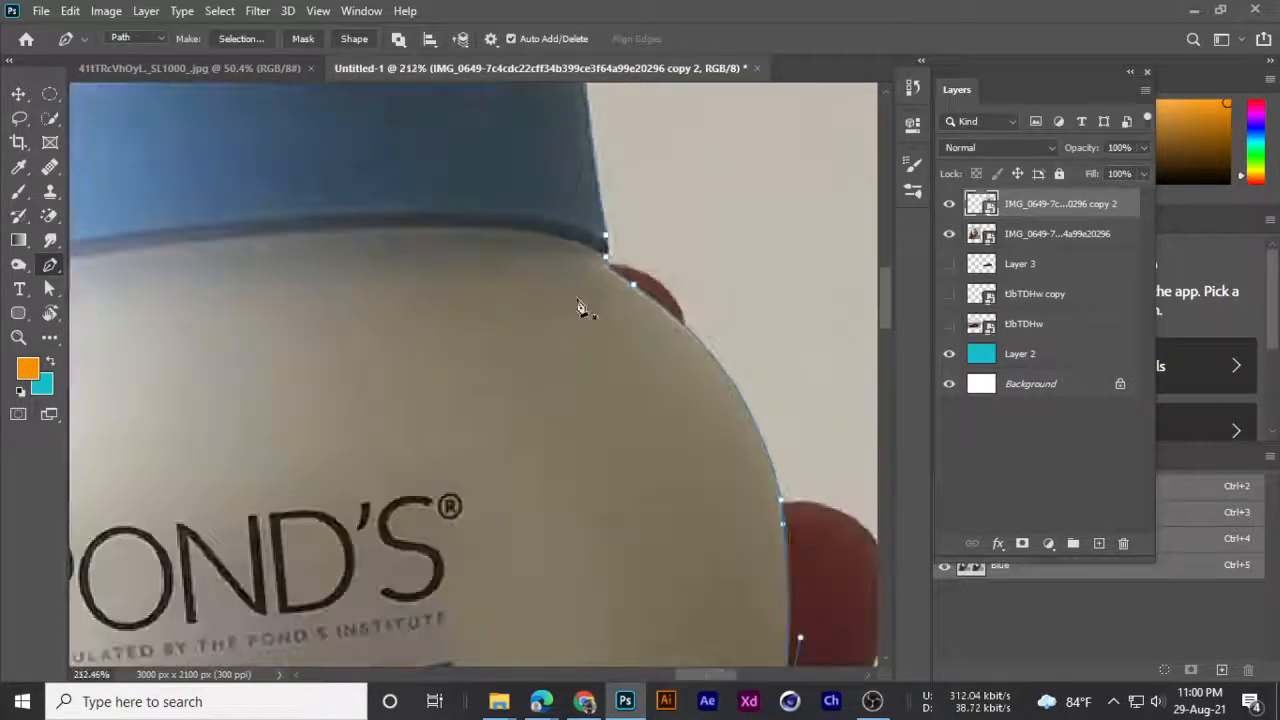
left_click_drag(240, 203, 420, 369)
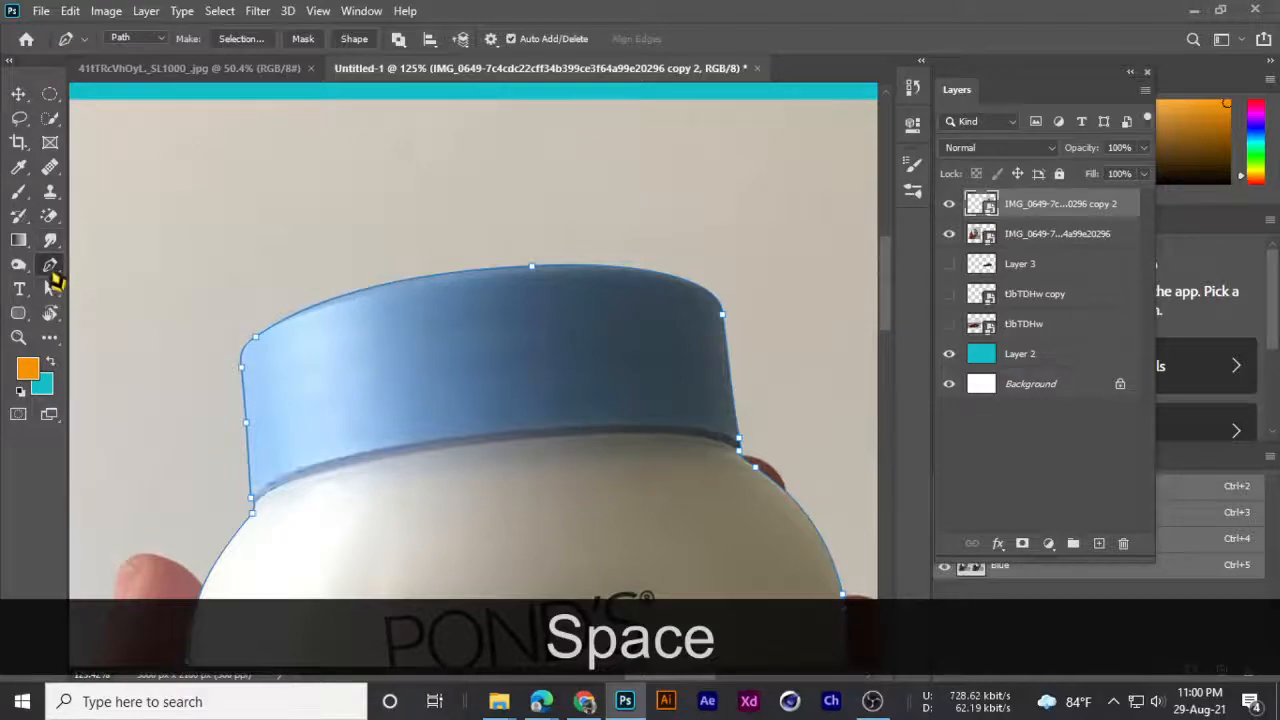
- Try reshaping the lid's top edge with an extra Pen tool anchor point, and remove that point from the path
right_click(50, 265)
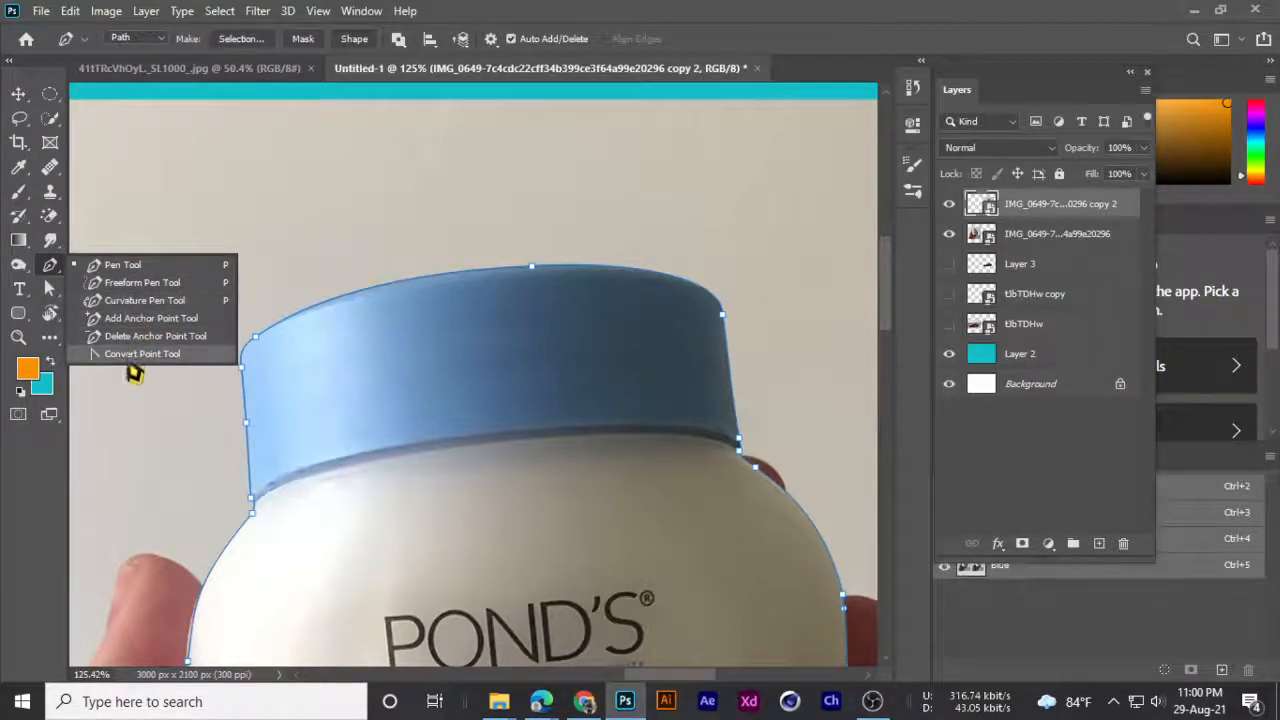
left_click(132, 265)
scroll(378, 300, "up", 3)
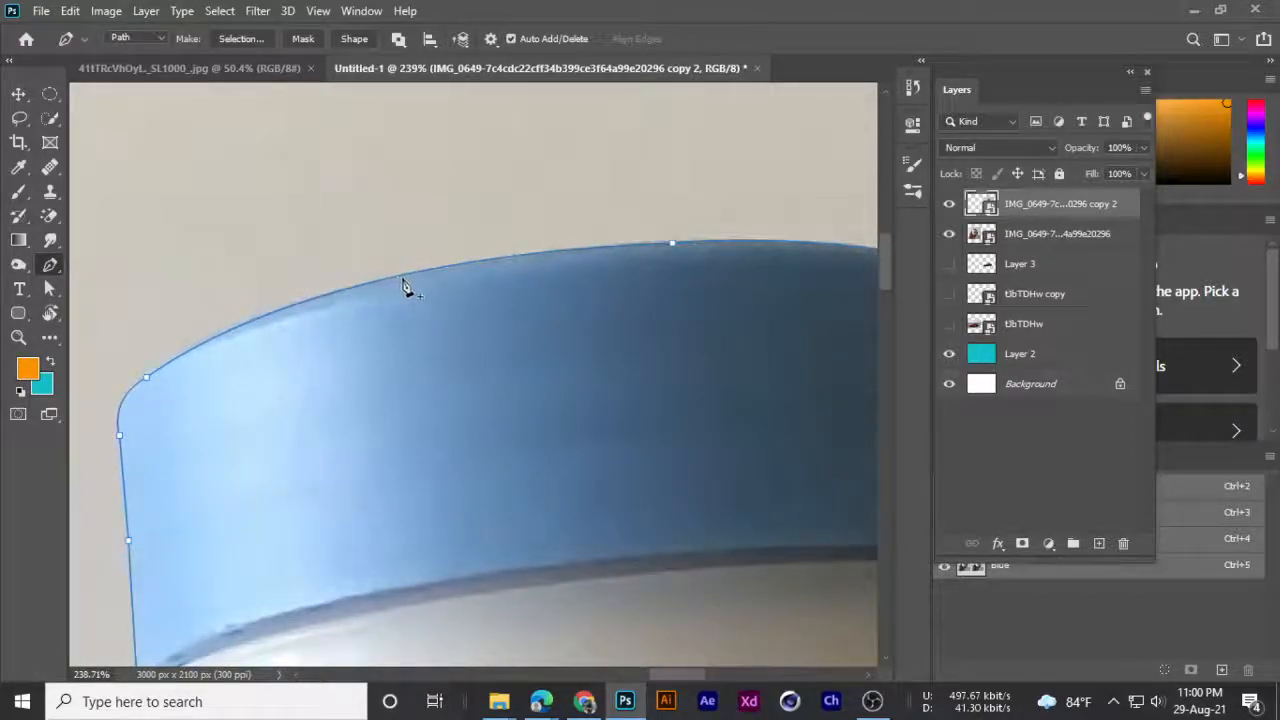
left_click(405, 279)
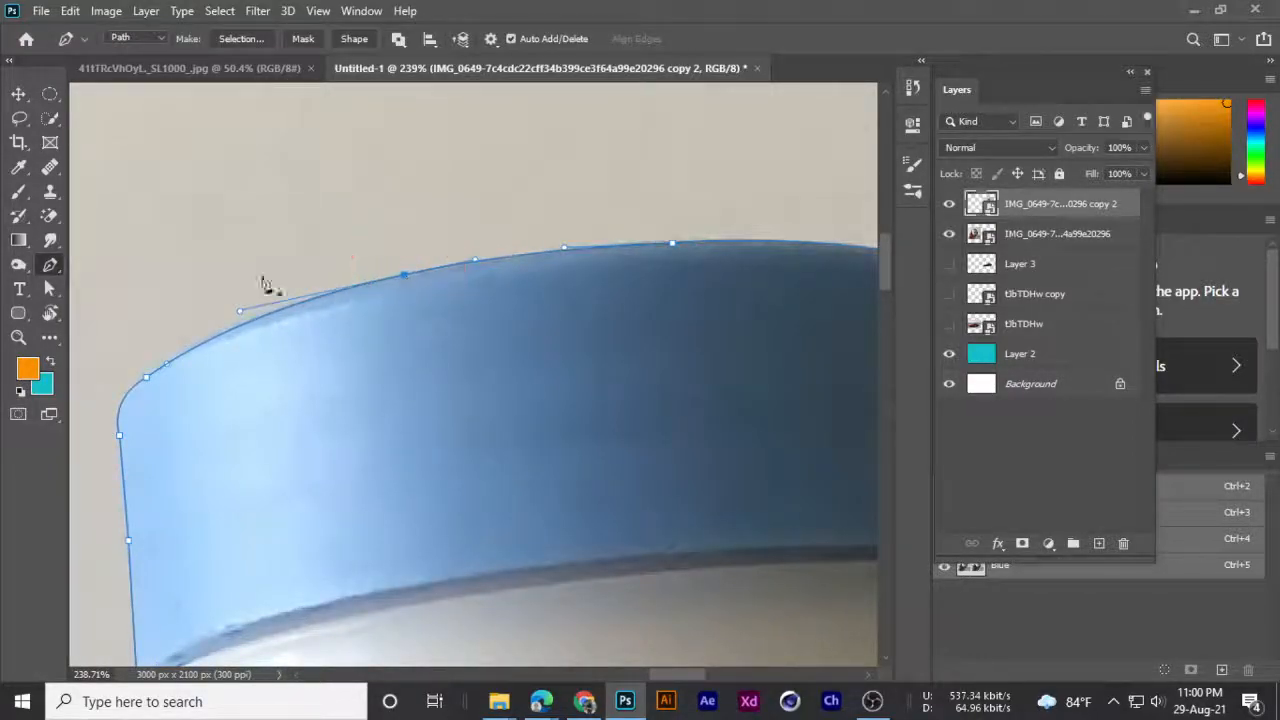
left_click_drag(232, 314, 229, 182)
key("ctrl+z")
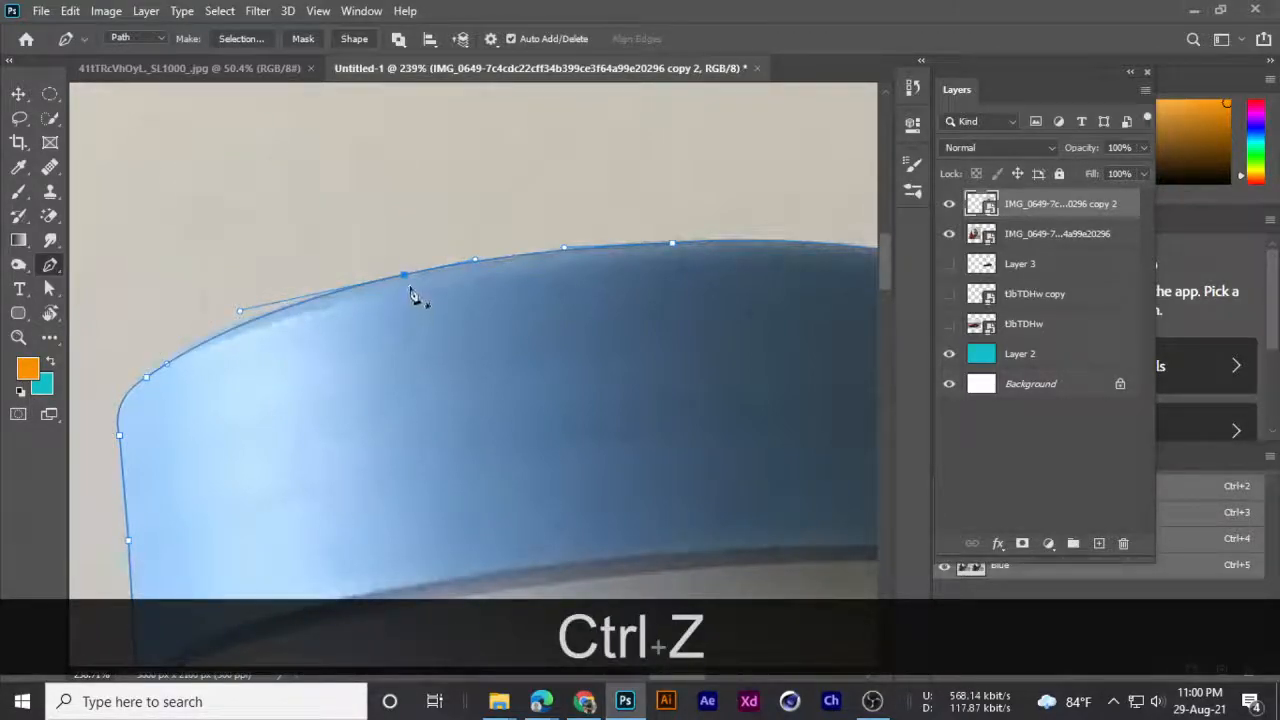
left_click(405, 277)
- Draw a closed, roughly circular four-point path around the area above the jar's lid with the Curvature Pen tool
right_click(50, 266)
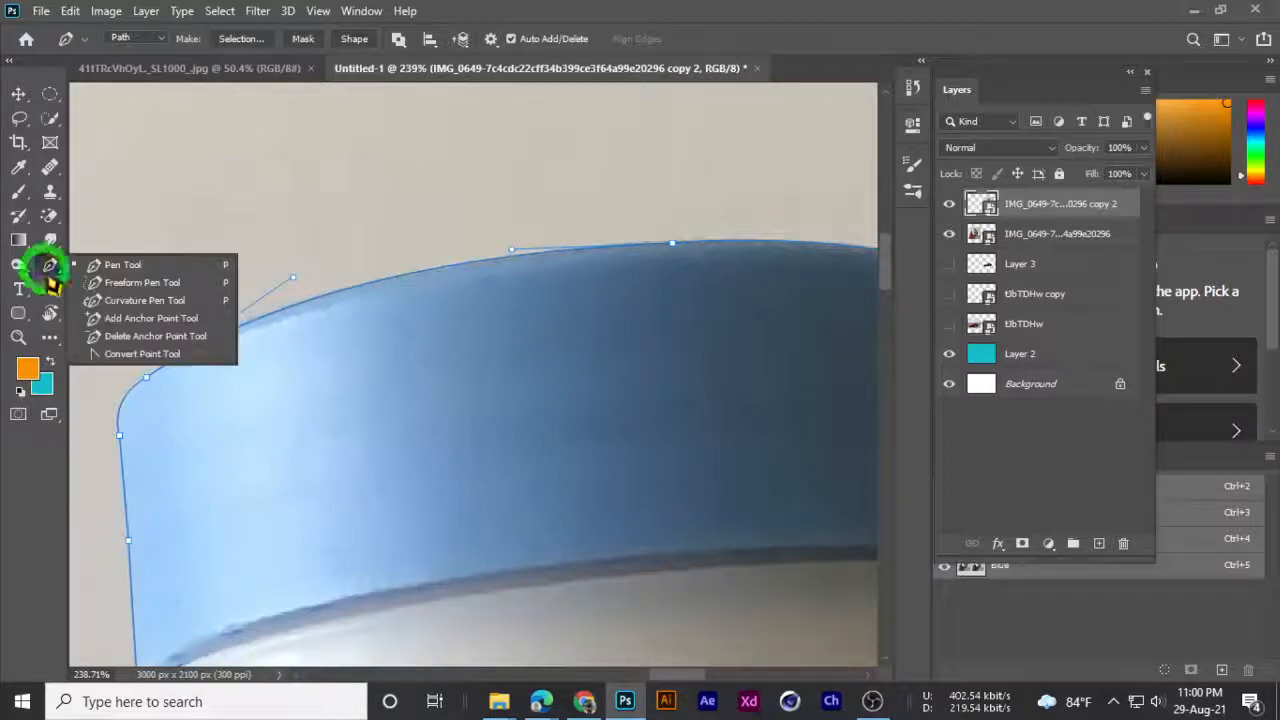
left_click(121, 300)
left_click_drag(343, 212, 257, 391)
left_click_drag(277, 334, 262, 412)
left_click(257, 180)
left_click(682, 192)
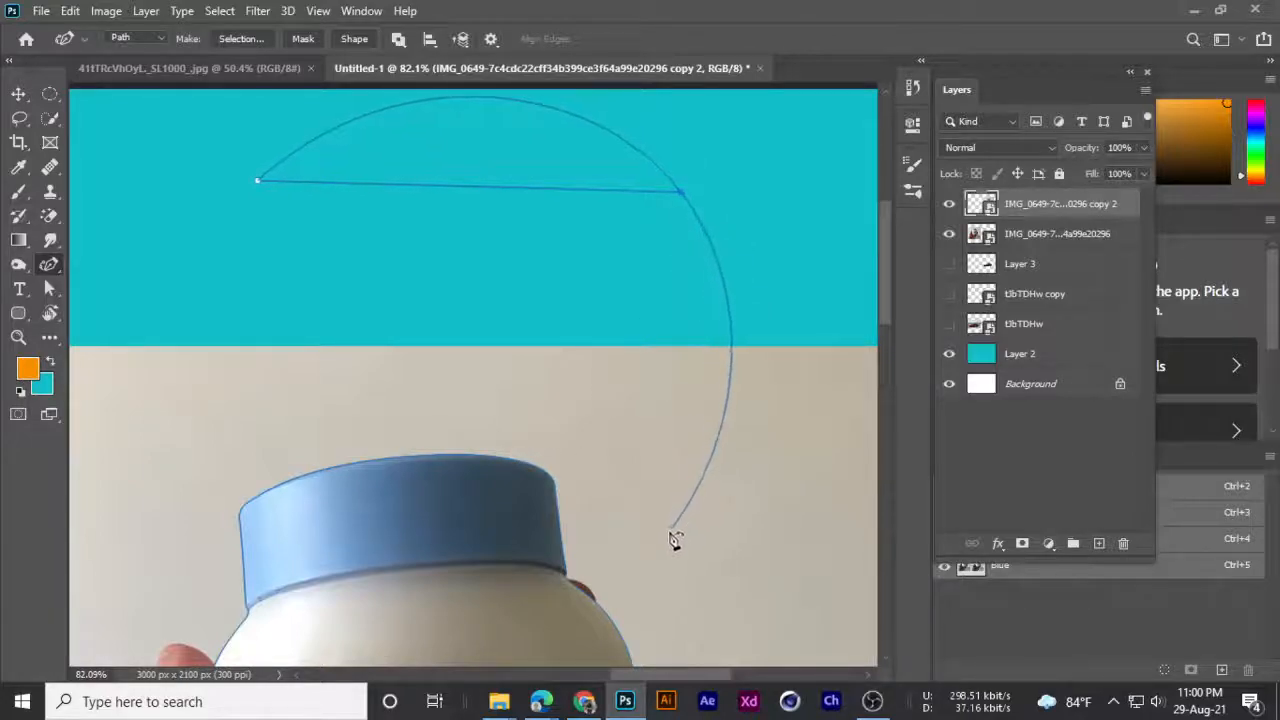
left_click(632, 580)
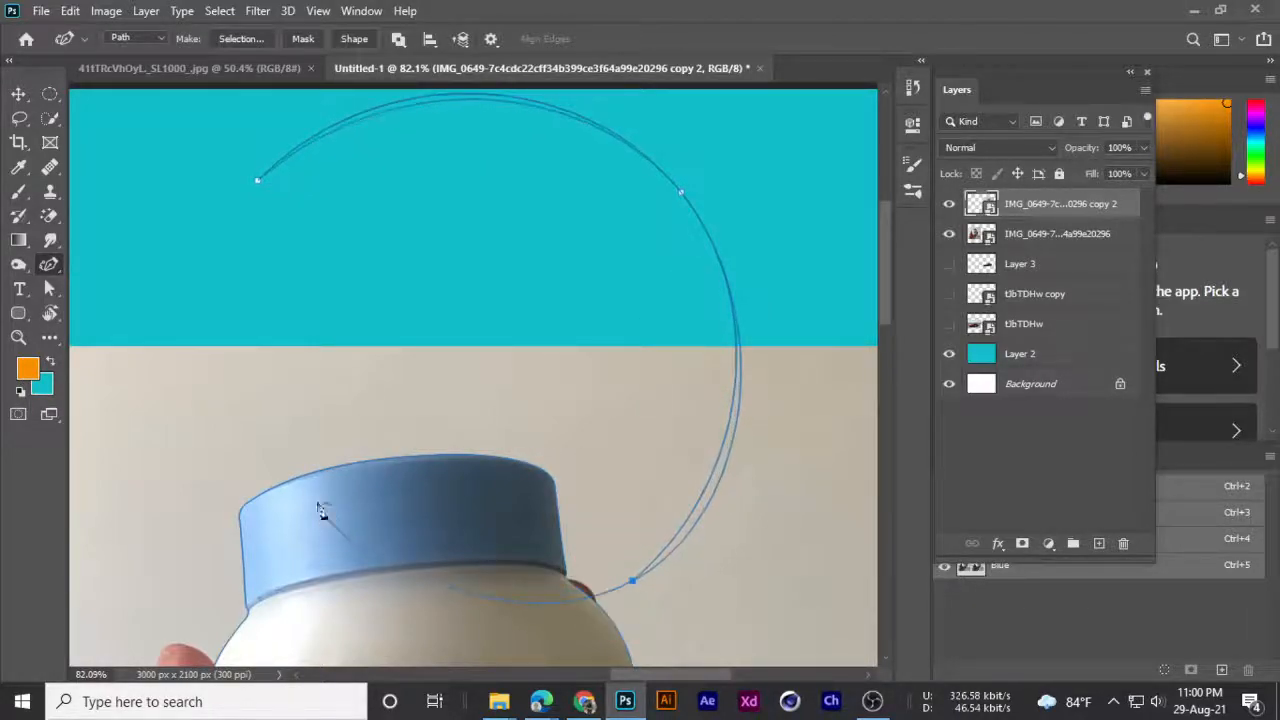
left_click(222, 506)
left_click(257, 182)
scroll(403, 354, "down", 4)
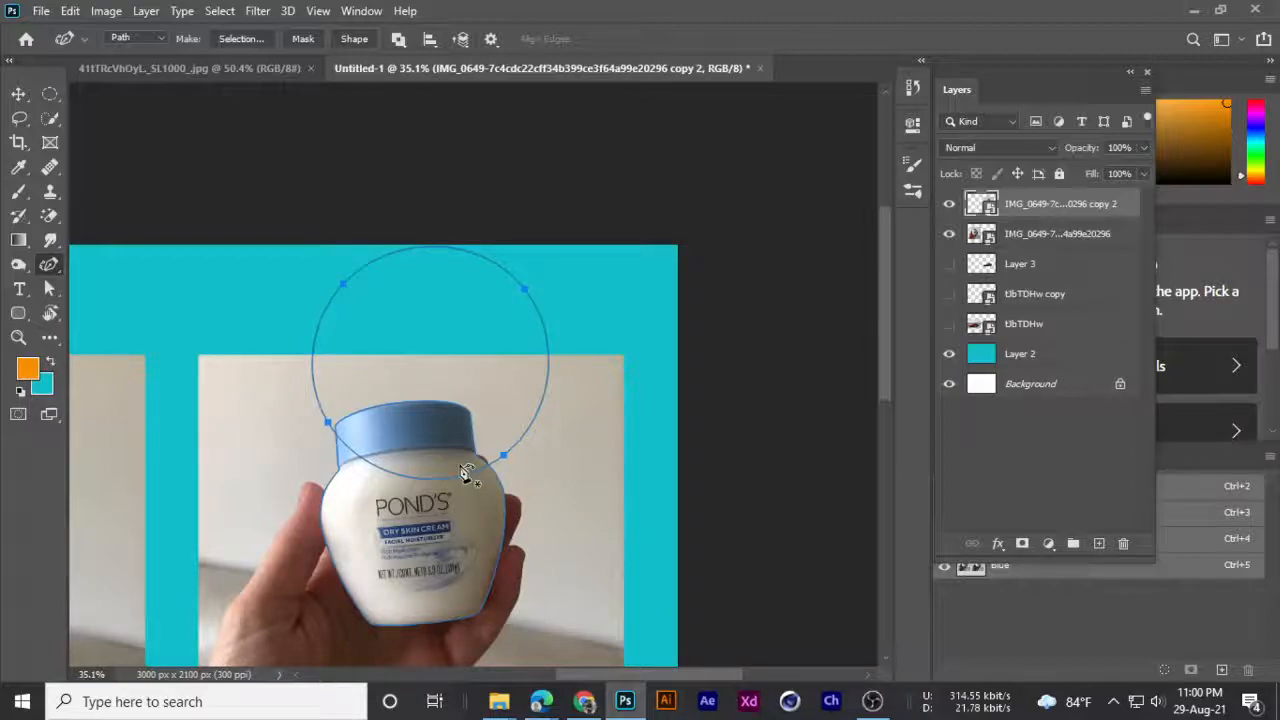
- Delete the circular path and return to the Pen tool
key("Delete")
scroll(251, 349, "up", 3)
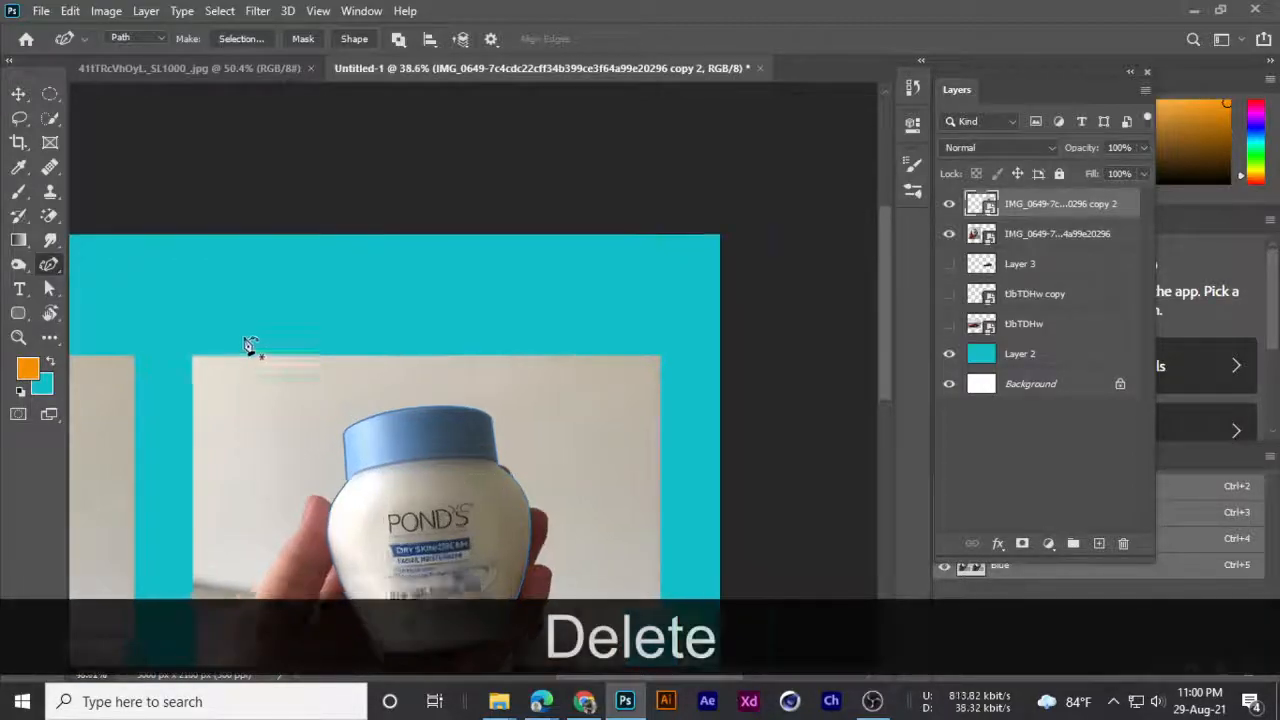
scroll(254, 362, "down", 4)
right_click(49, 270)
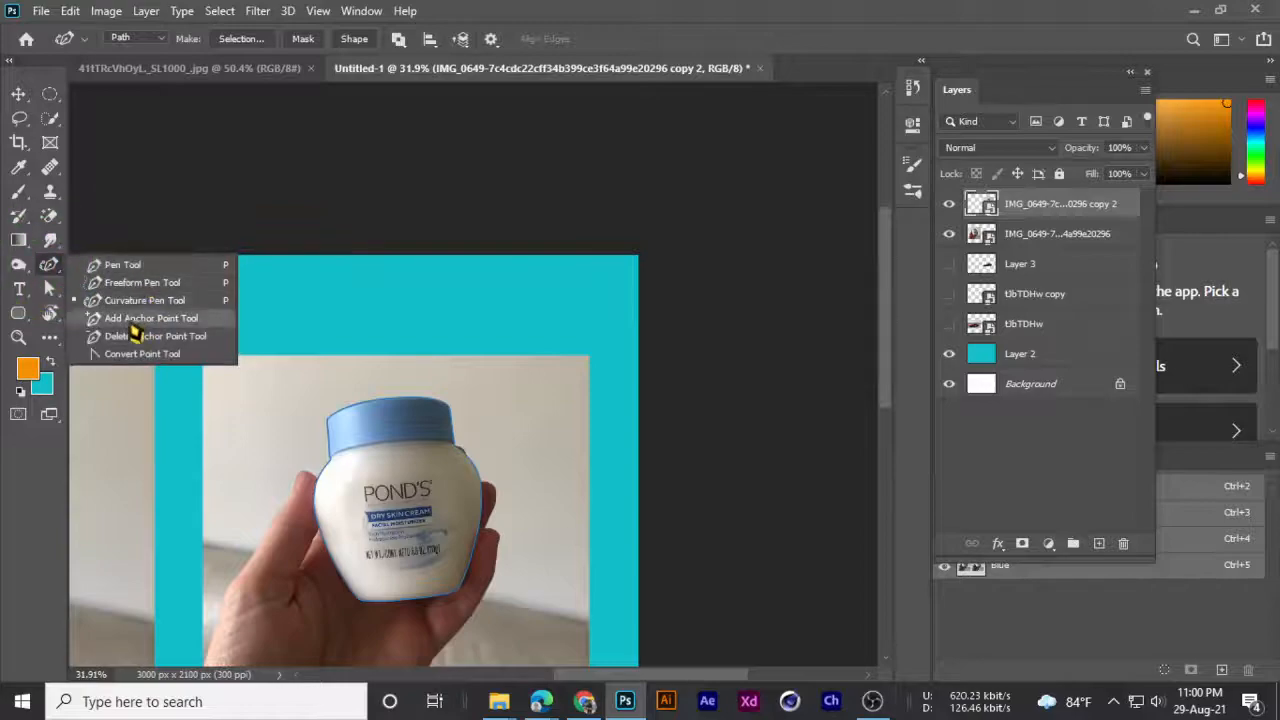
left_click(115, 301)
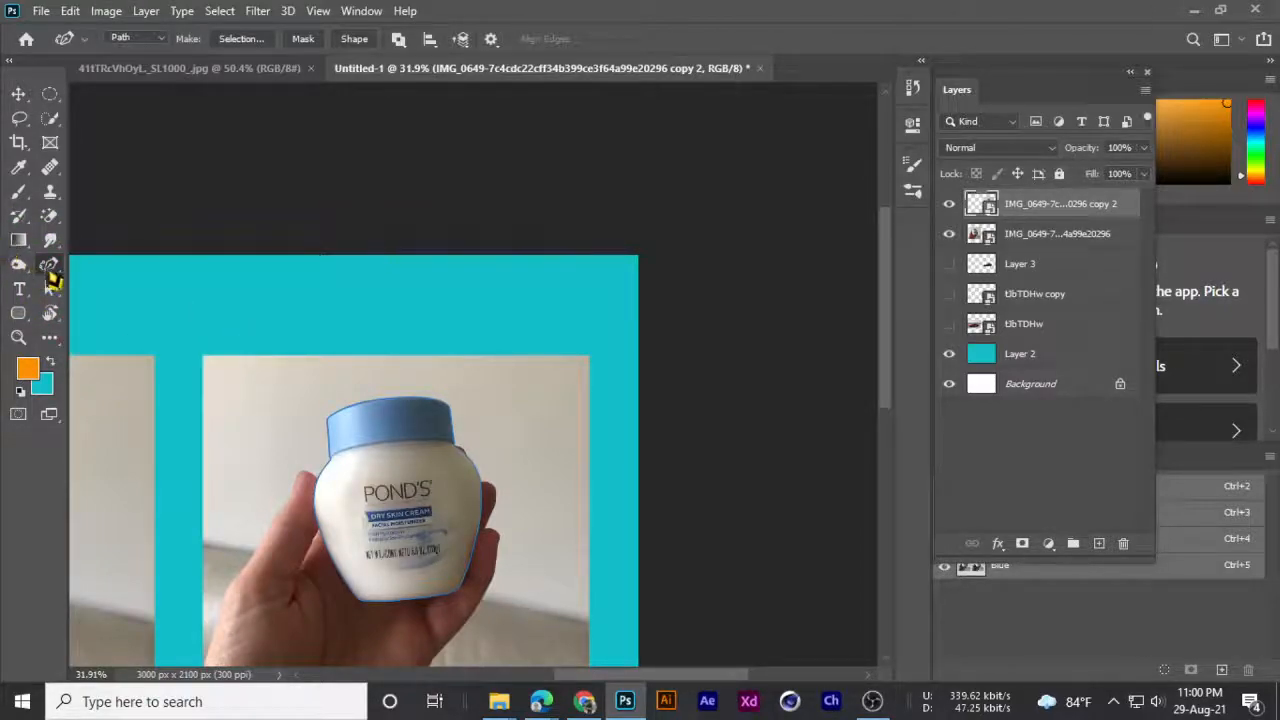
right_click(49, 268)
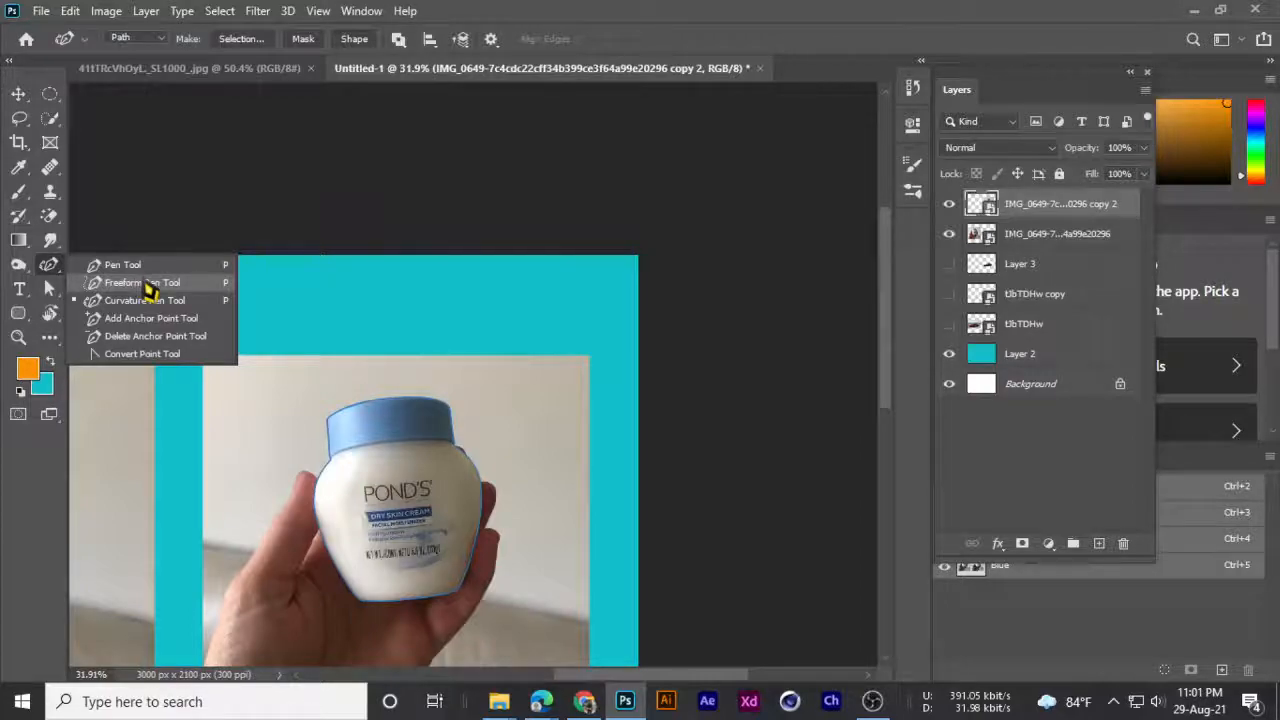
left_click(125, 266)
- Examine how closely the path follows the edges of the jar's lid, sides and base in the image copy
scroll(352, 502, "up", 2)
left_click_drag(316, 428, 406, 449)
left_click_drag(414, 492, 383, 282)
left_click_drag(417, 416, 375, 391)
scroll(377, 405, "down", 10)
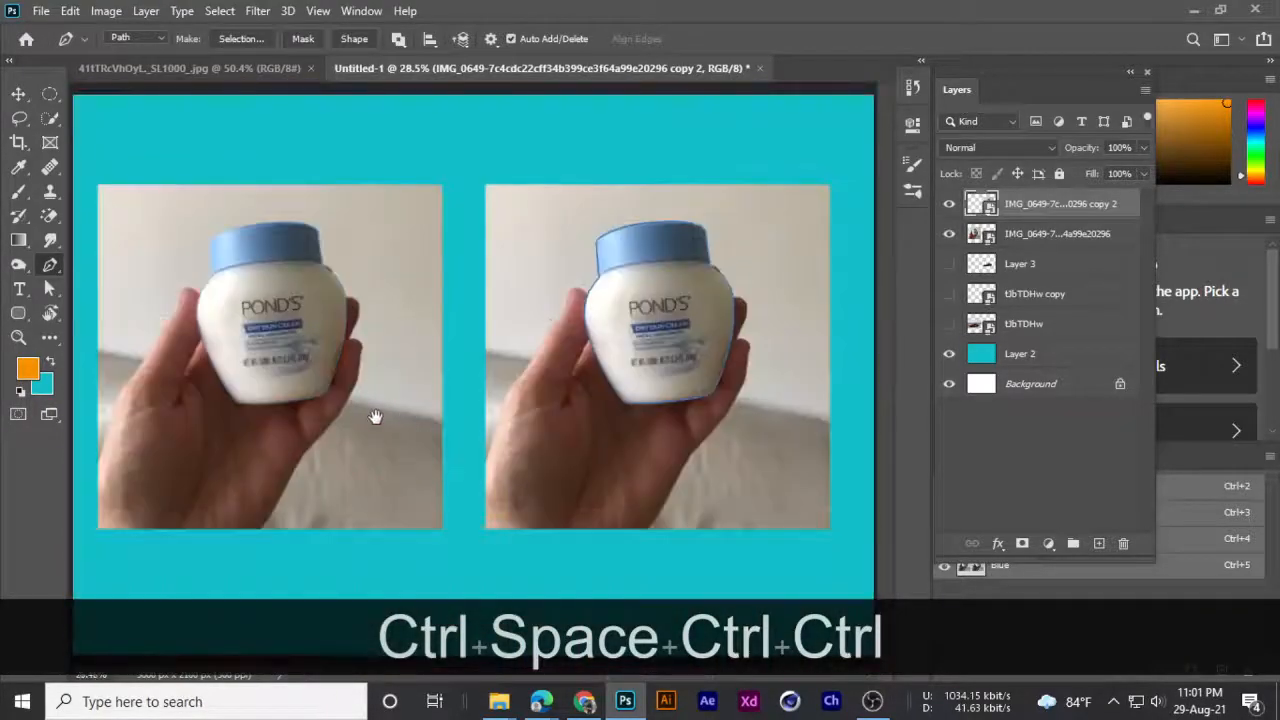
scroll(730, 360, "up", 6)
scroll(724, 391, "down", 4)
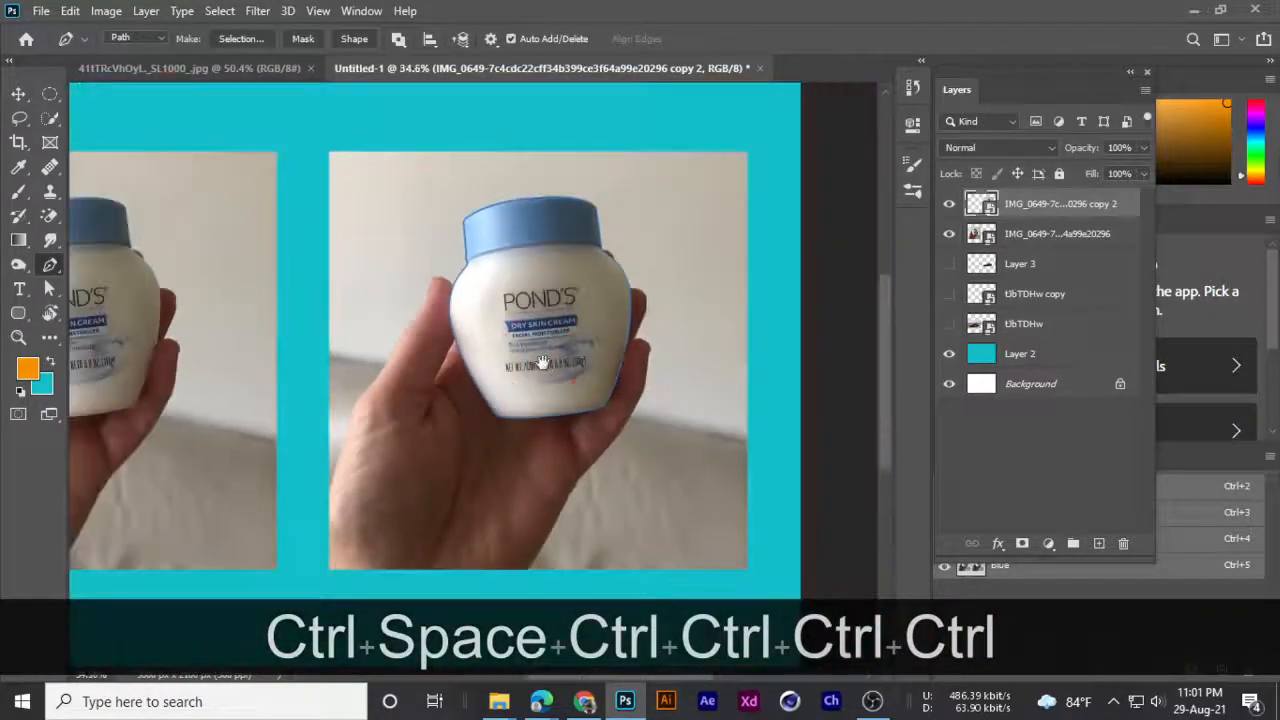
scroll(592, 368, "up", 5)
scroll(566, 374, "down", 3)
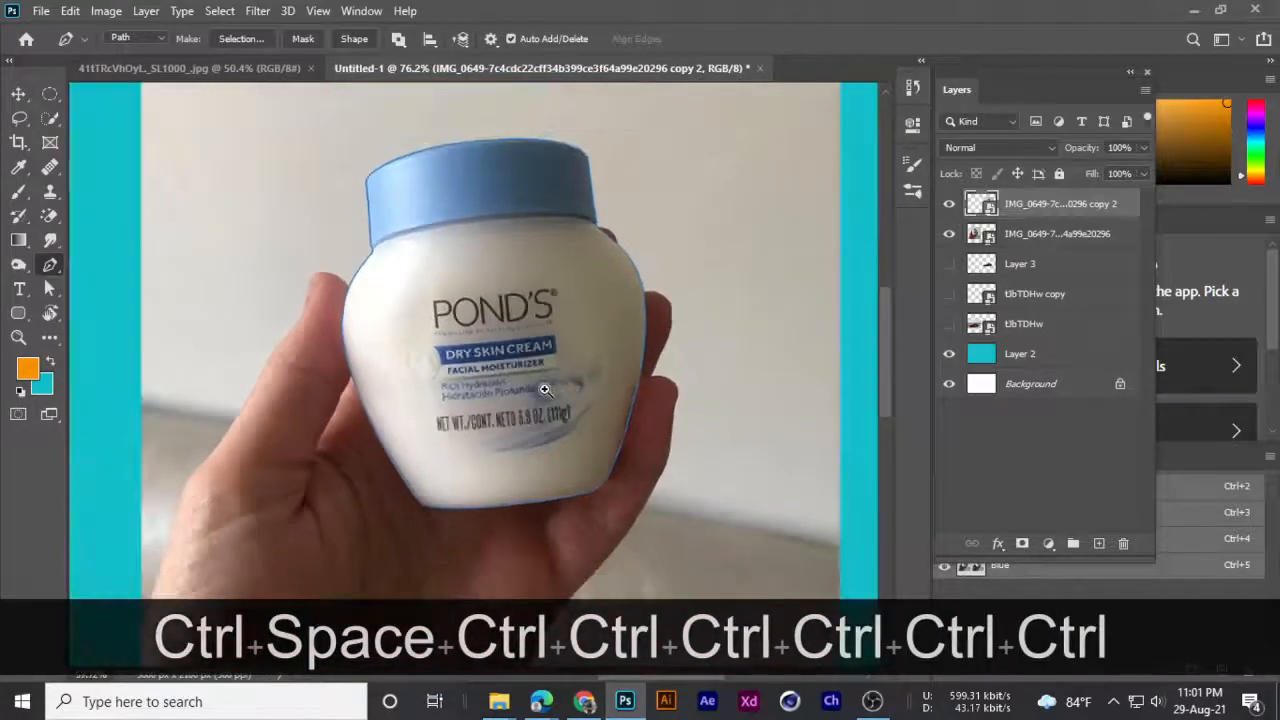
scroll(508, 424, "down", 2)
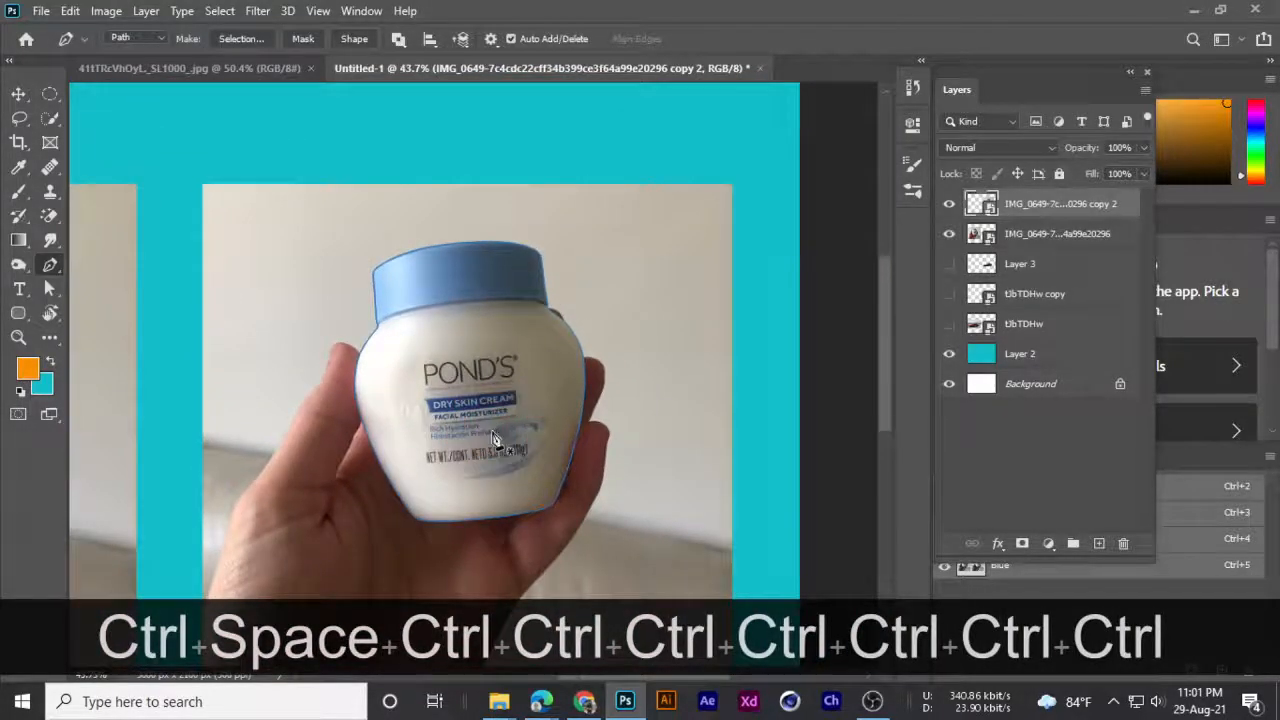
scroll(490, 405, "up", 2)
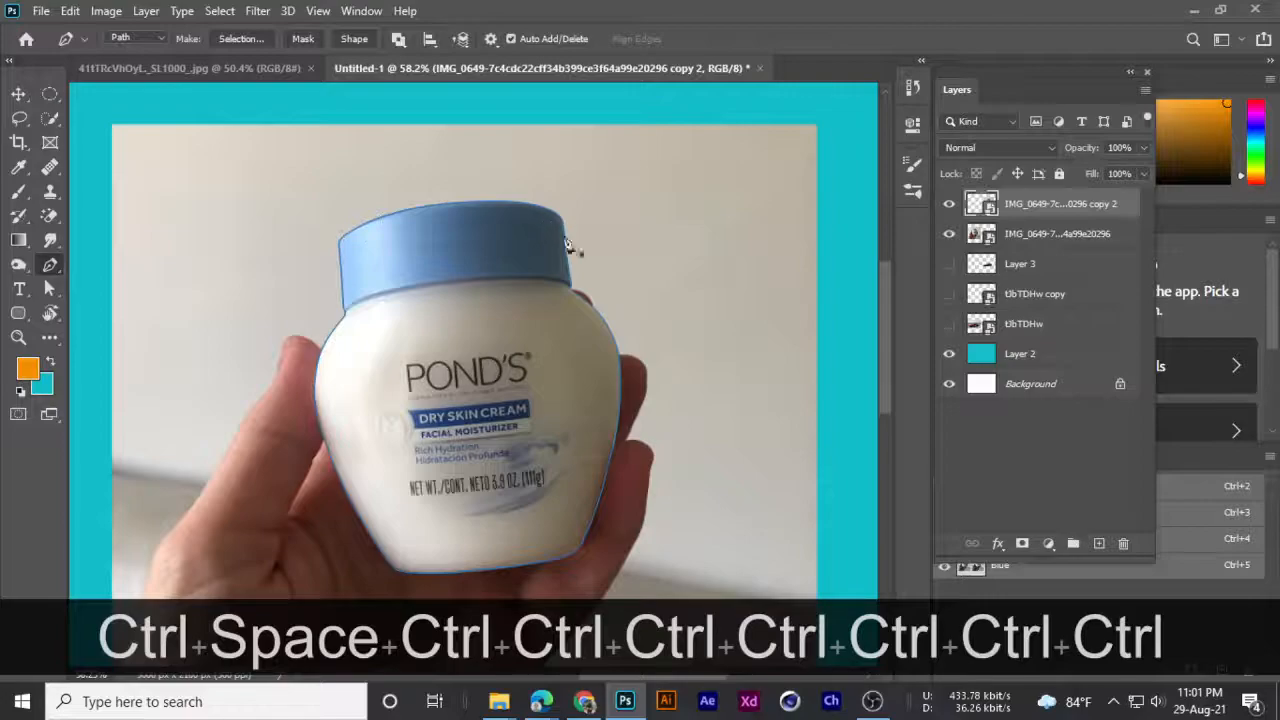
scroll(560, 236, "up", 2)
scroll(572, 440, "down", 2)
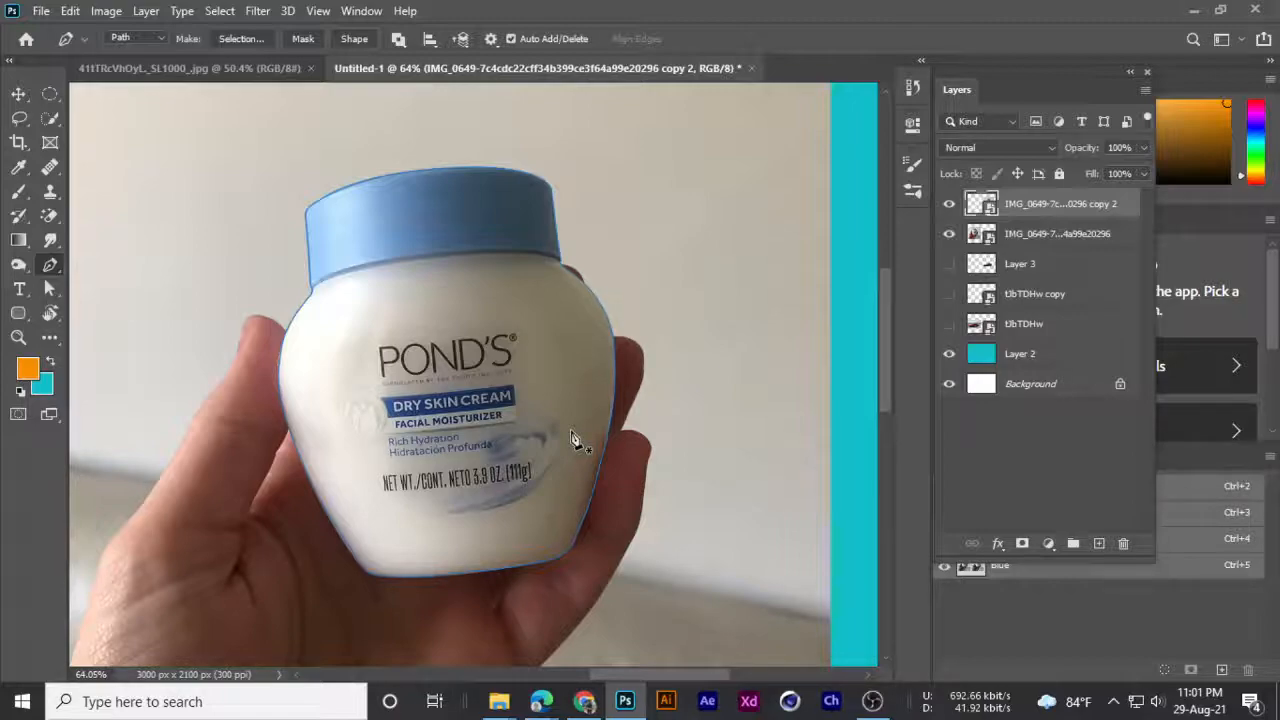
scroll(575, 440, "down", 4)
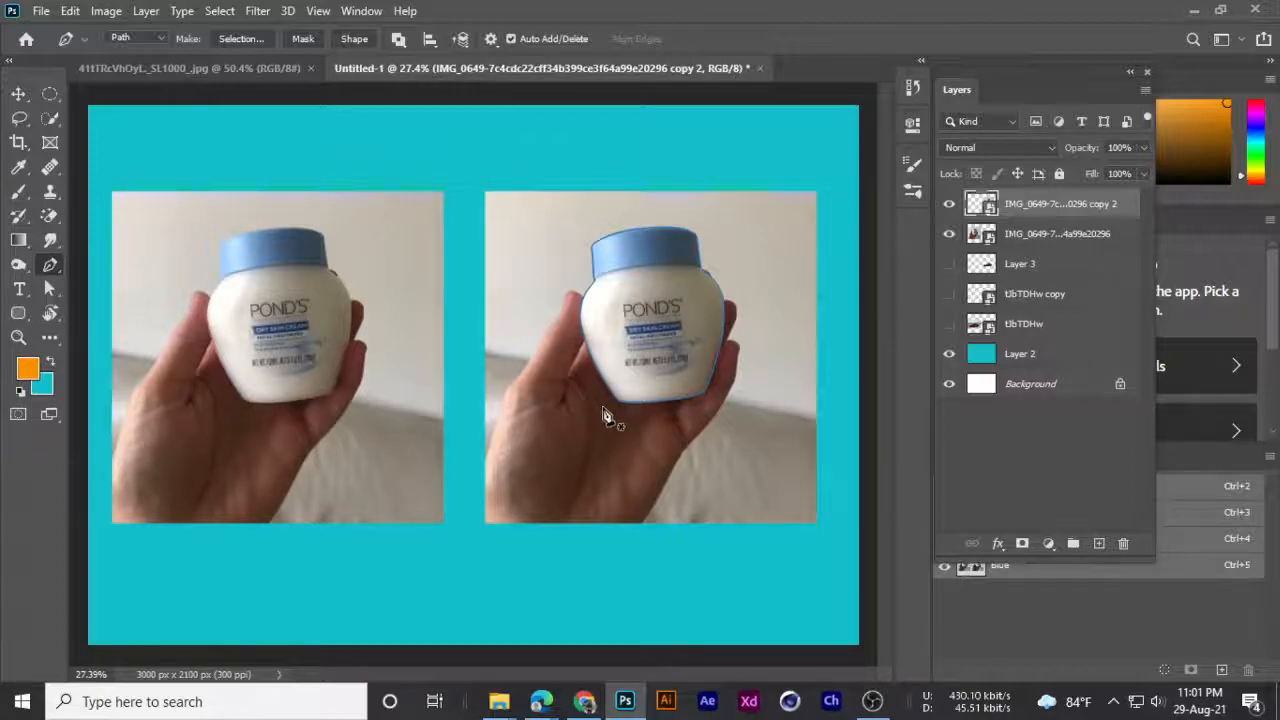
scroll(605, 415, "up", 3)
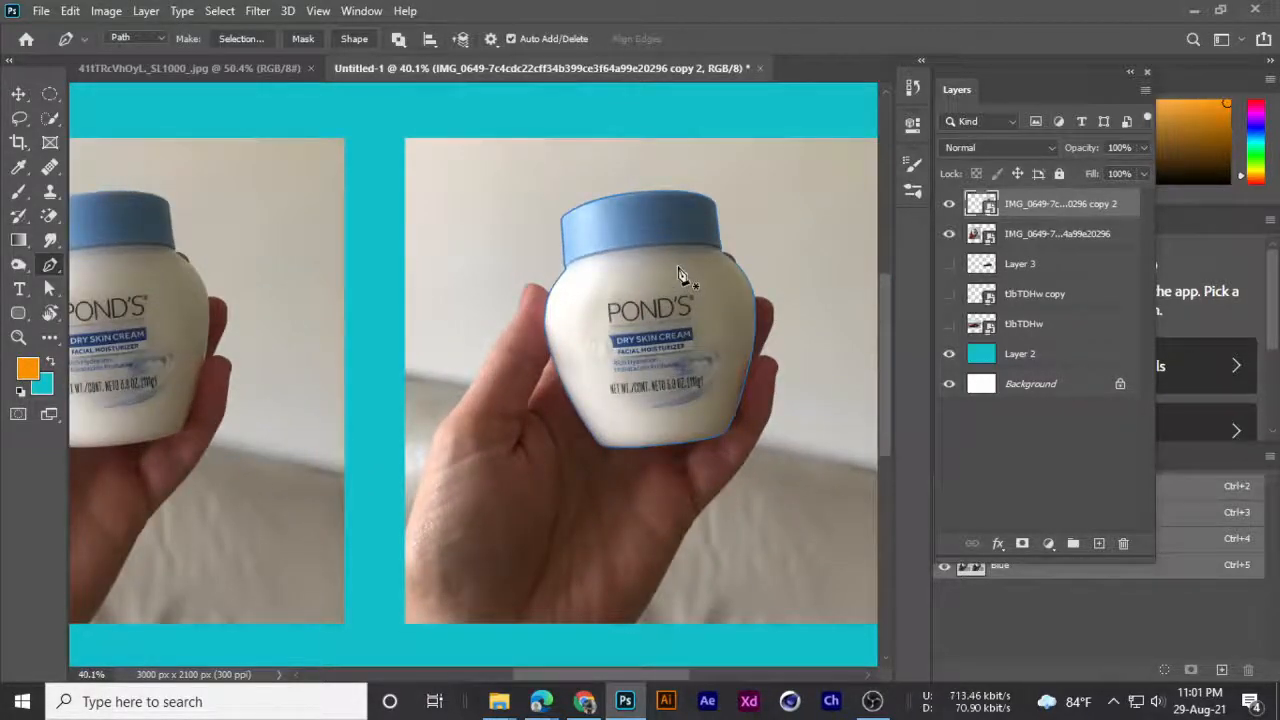
scroll(679, 268, "down", 1)
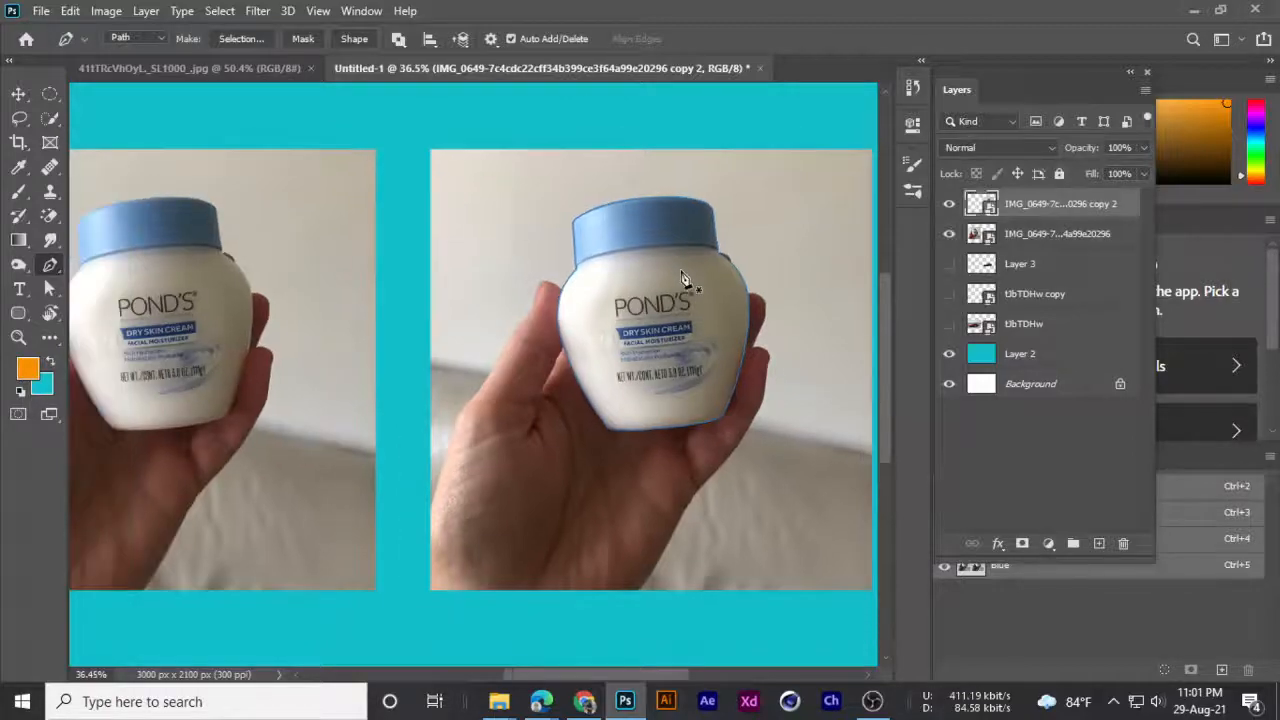
scroll(683, 277, "up", 3)
key("space")
left_click_drag(684, 284, 510, 339)
scroll(508, 345, "down", 2)
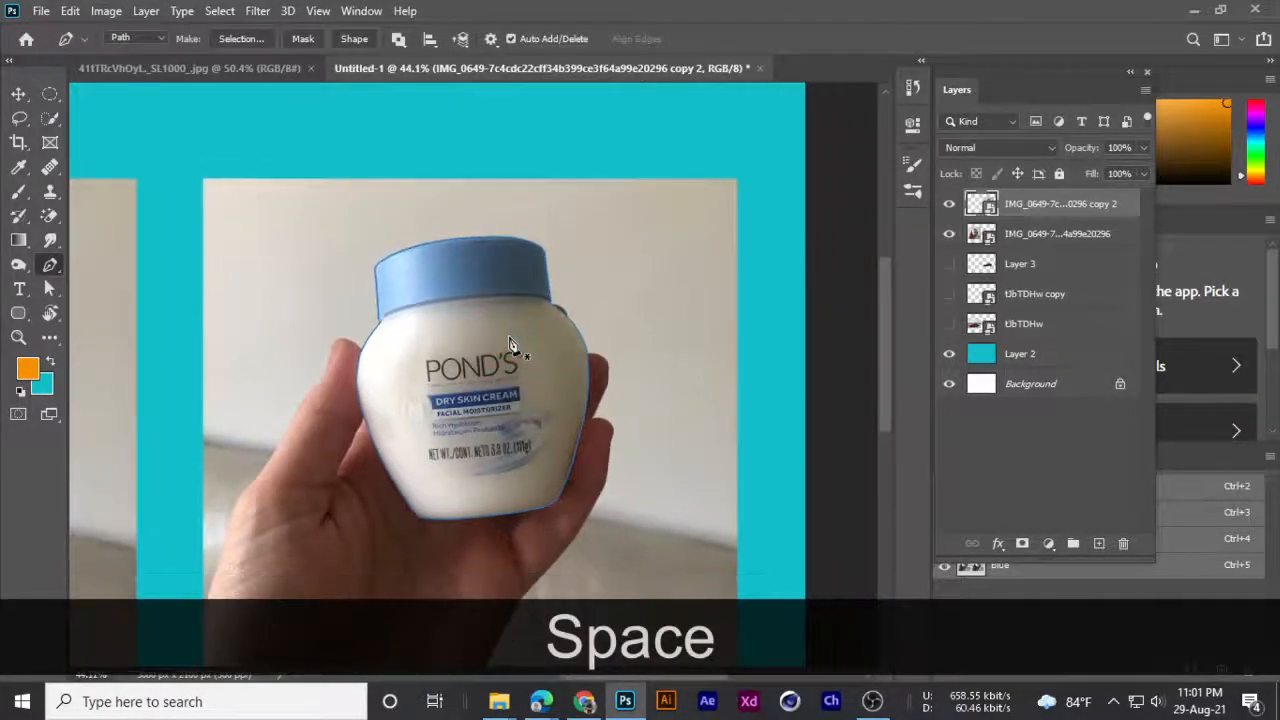
scroll(503, 345, "up", 1)
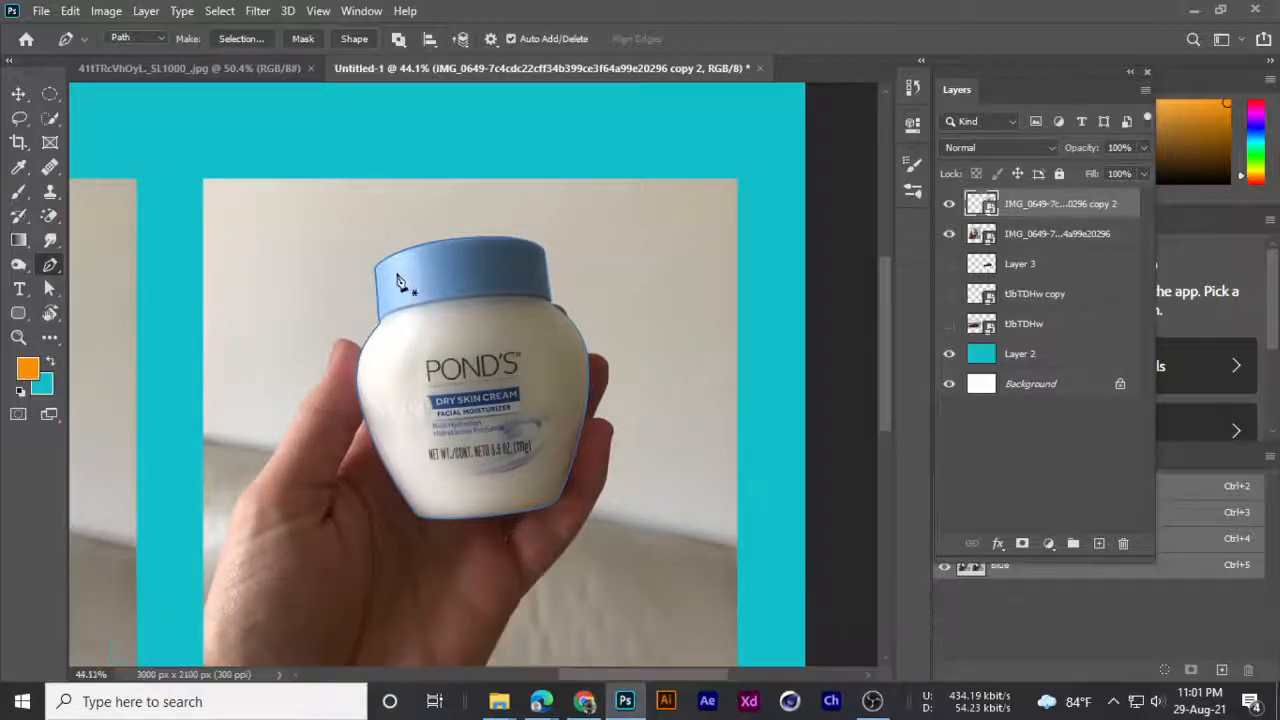
scroll(395, 295, "up", 5)
scroll(375, 295, "down", 1)
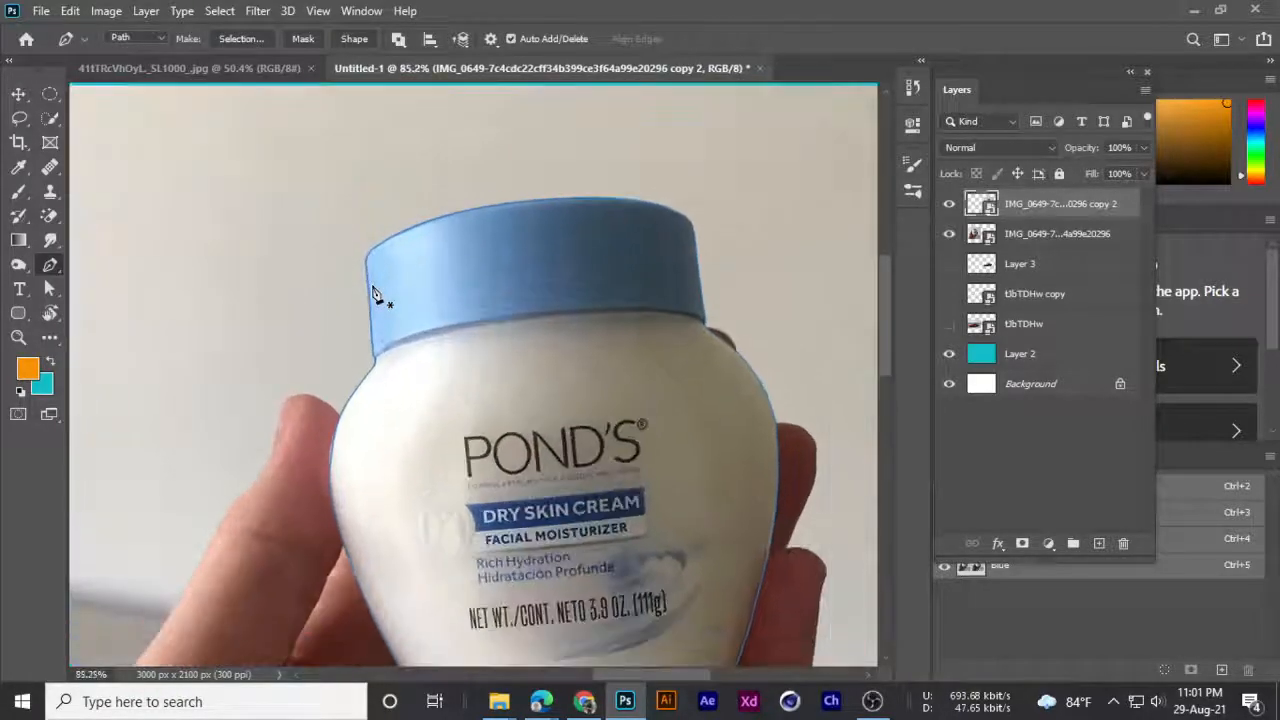
key("space")
left_click_drag(543, 337, 511, 261)
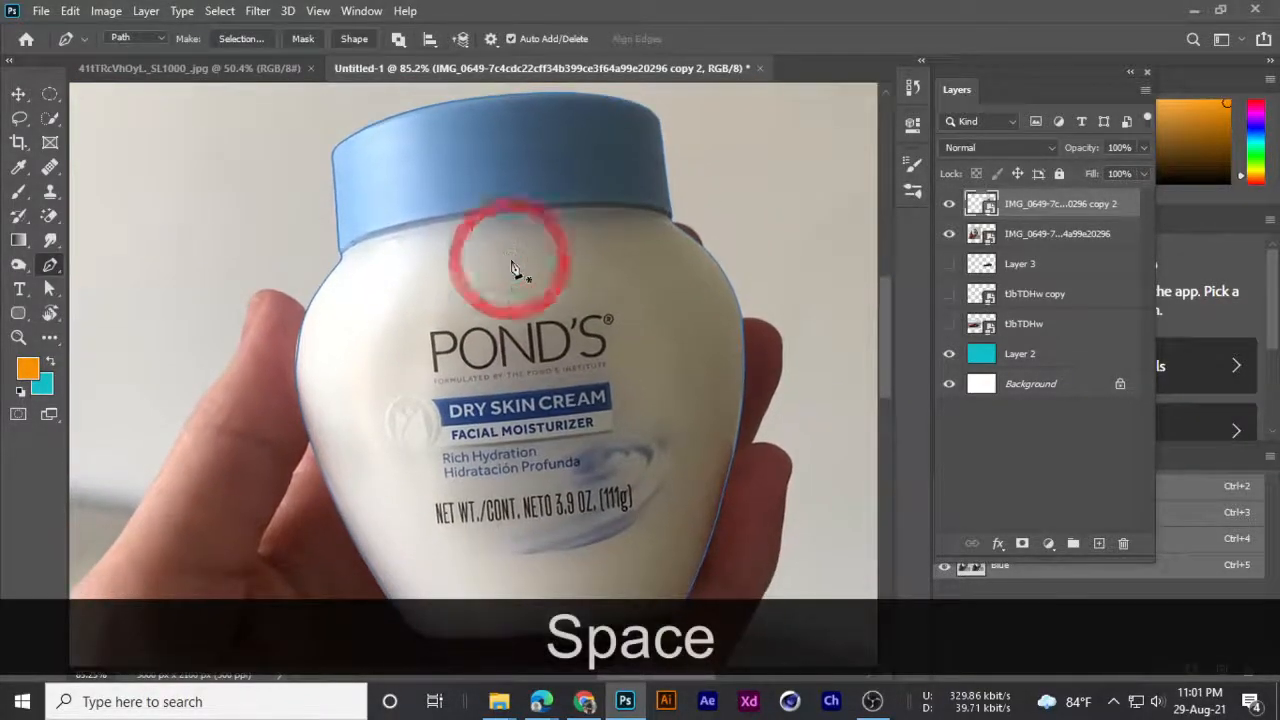
scroll(510, 260, "down", 2)
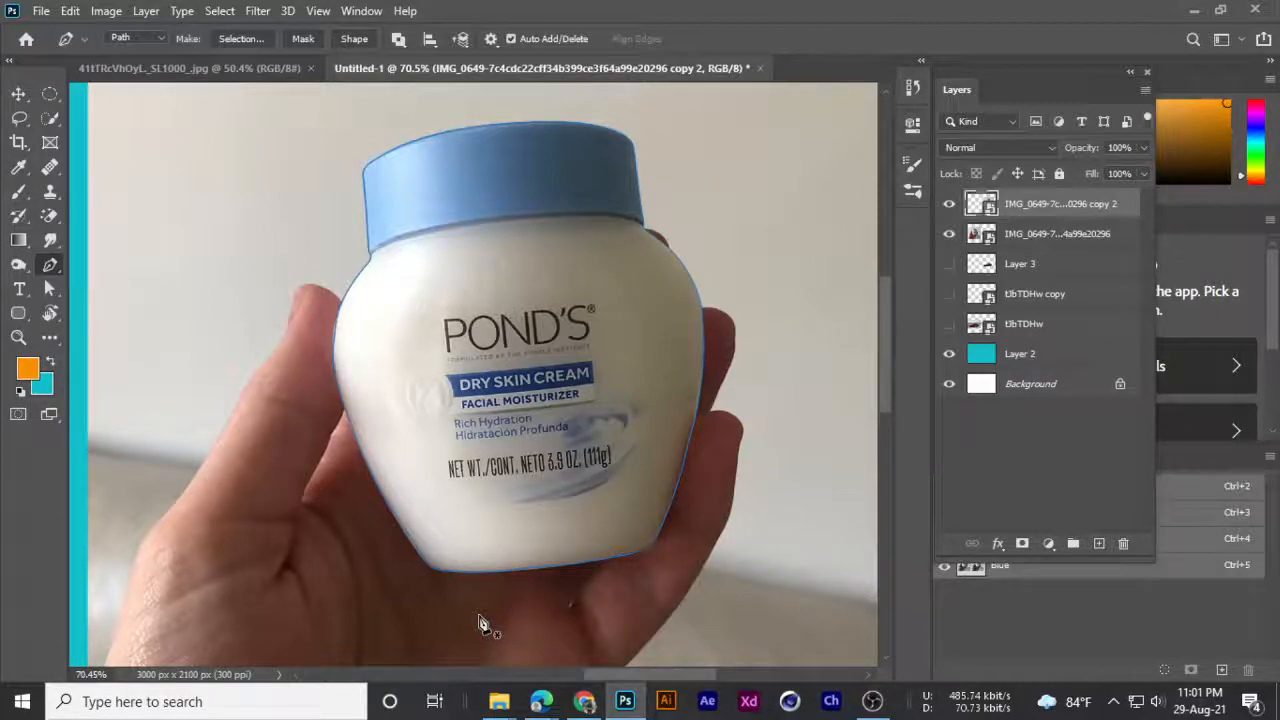
- Convert the jar's path directly into a selection and undo the conversion
right_click(478, 287)
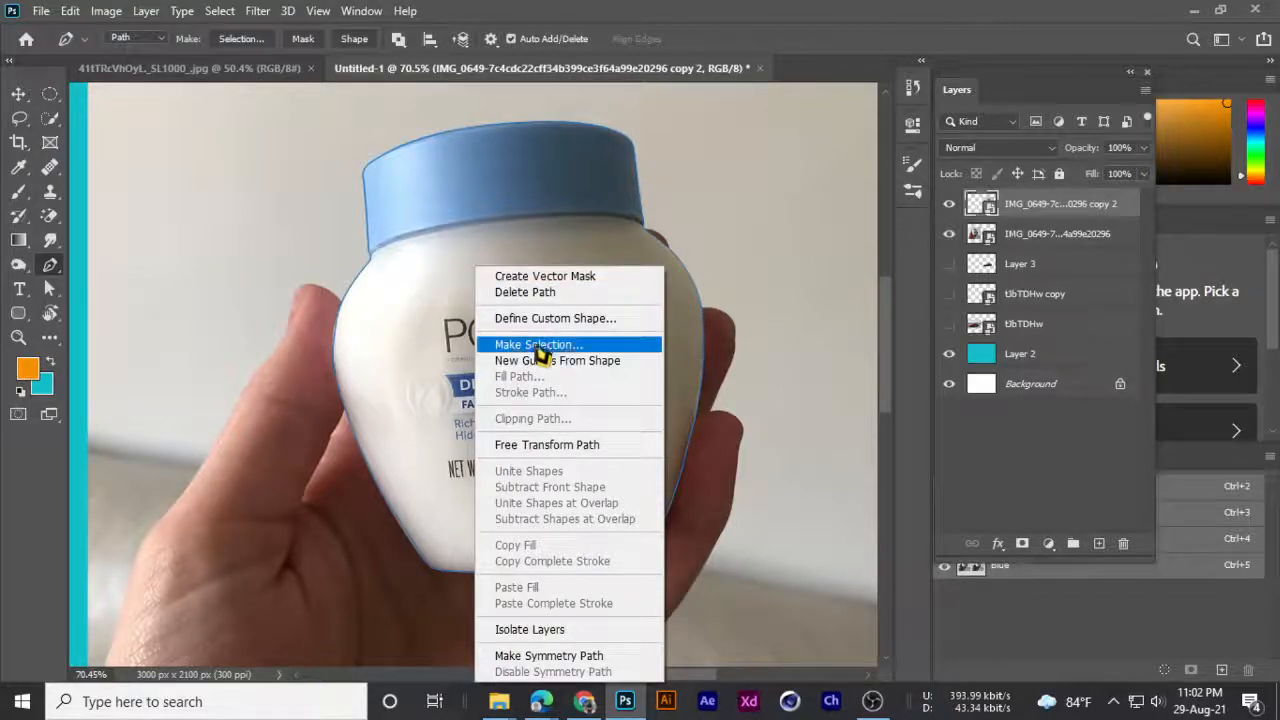
left_click(712, 15)
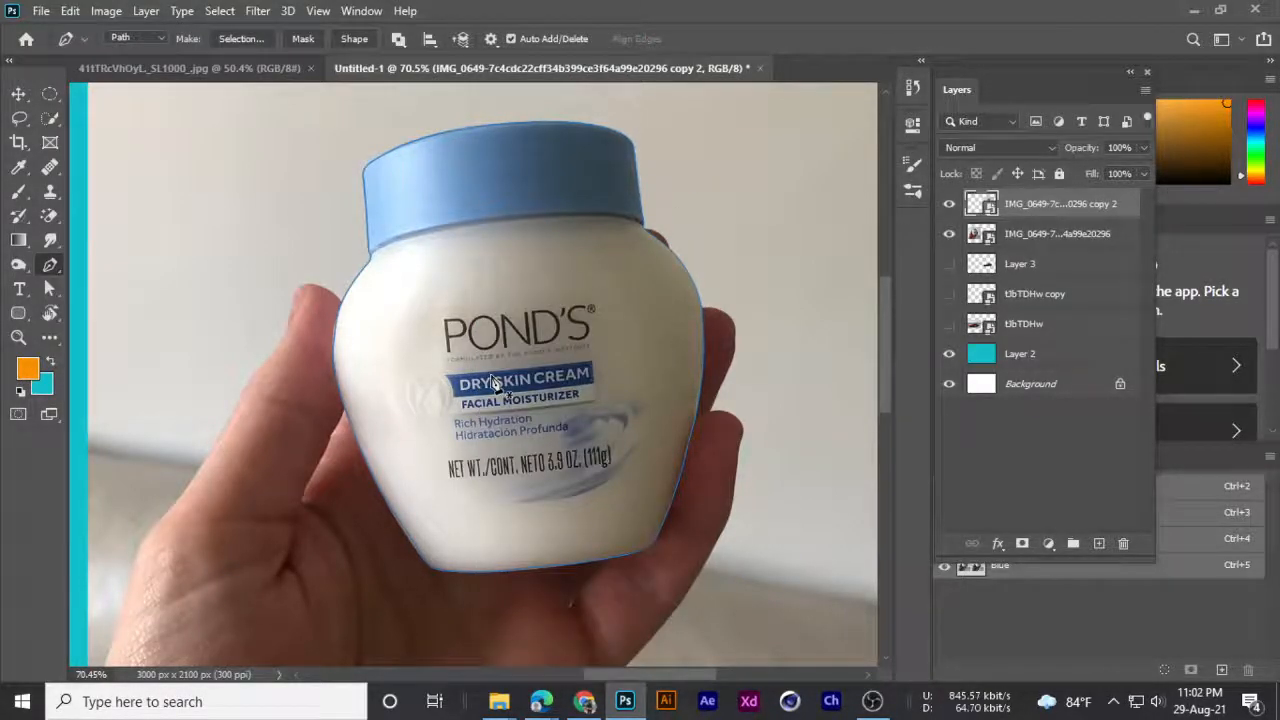
key("ctrl")
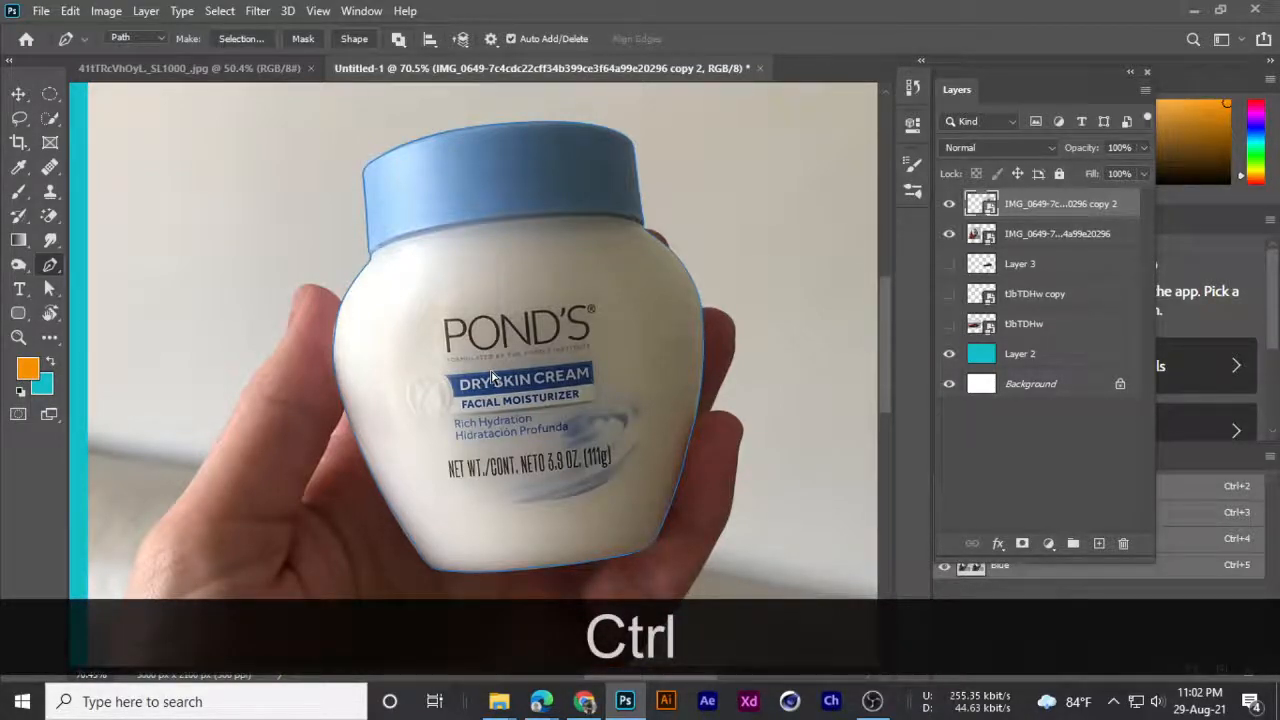
key("ctrl+Return")
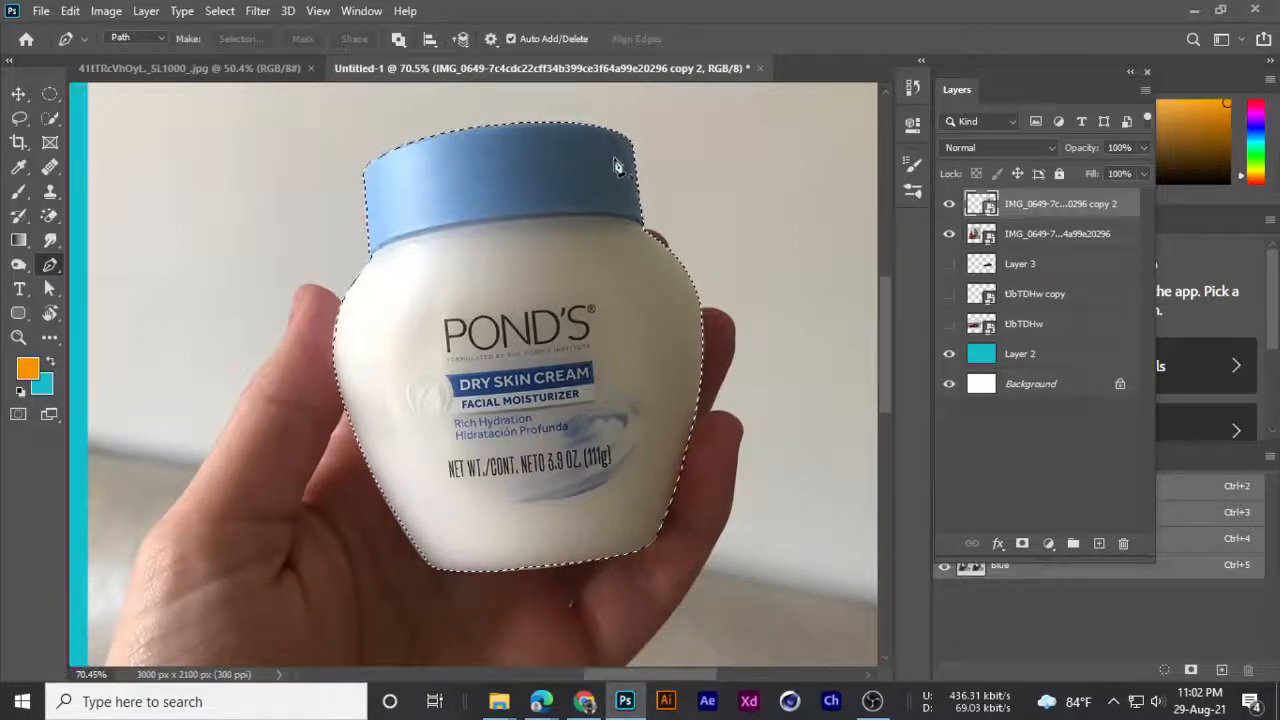
key("ctrl")
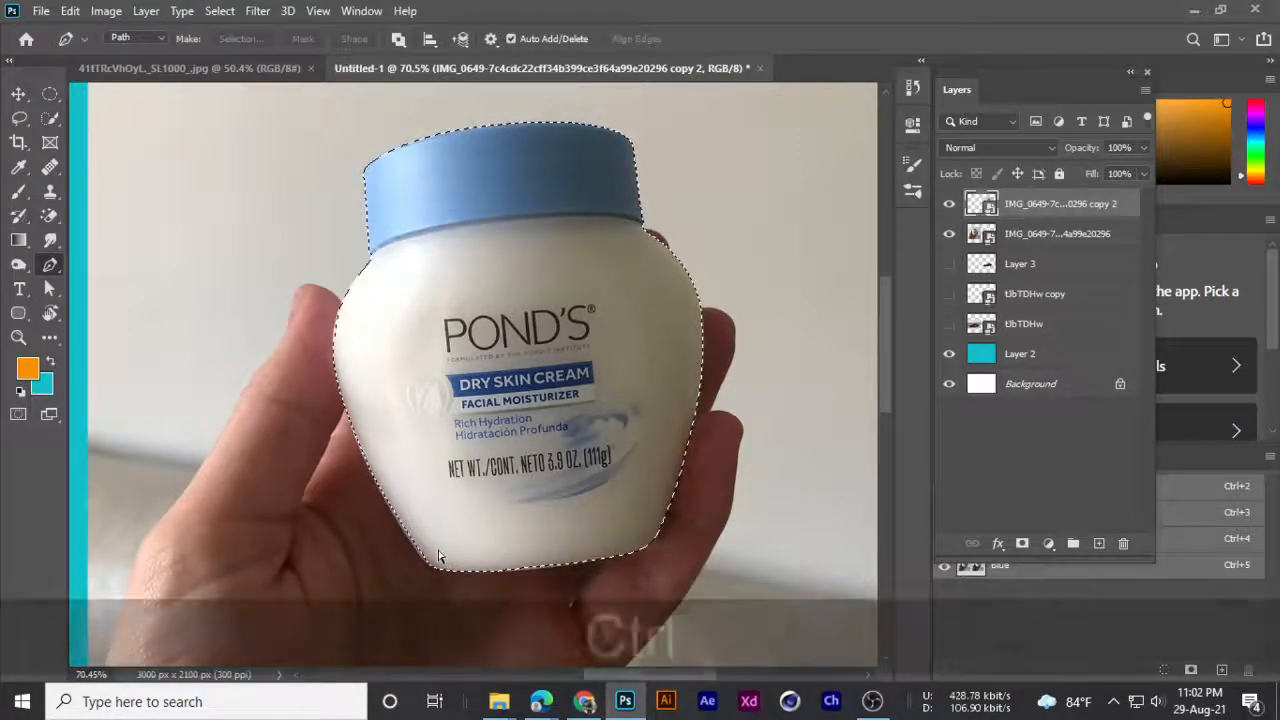
key("ctrl+z")
- Create a selection from the jar's path with the Make Selection command, undo it, and choose the Pen tool again
right_click(472, 216)
left_click(507, 297)
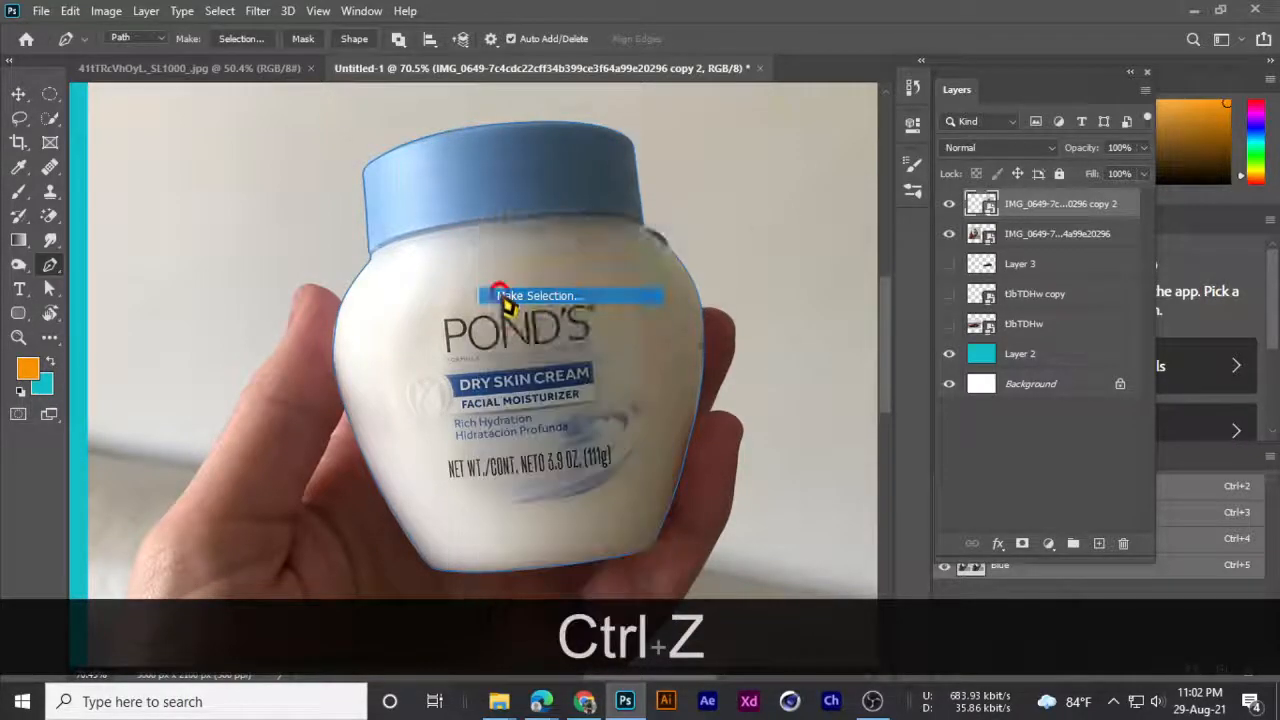
left_click(733, 170)
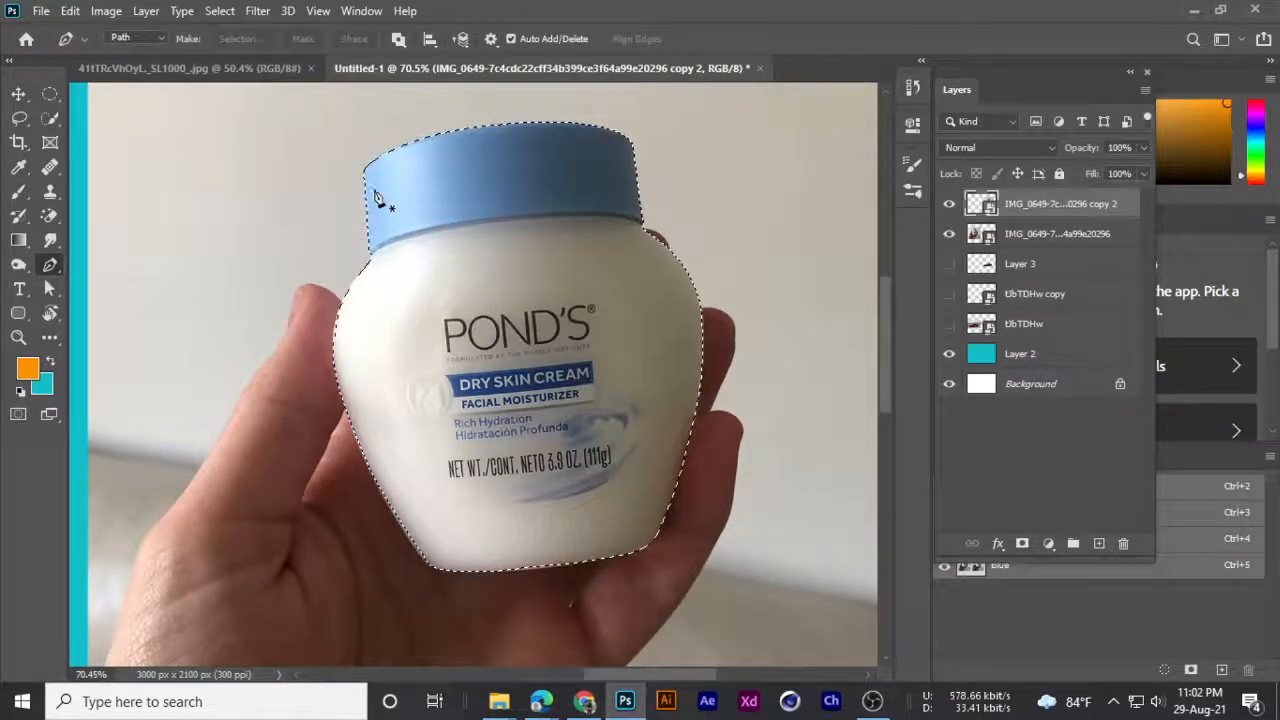
key("ctrl+z")
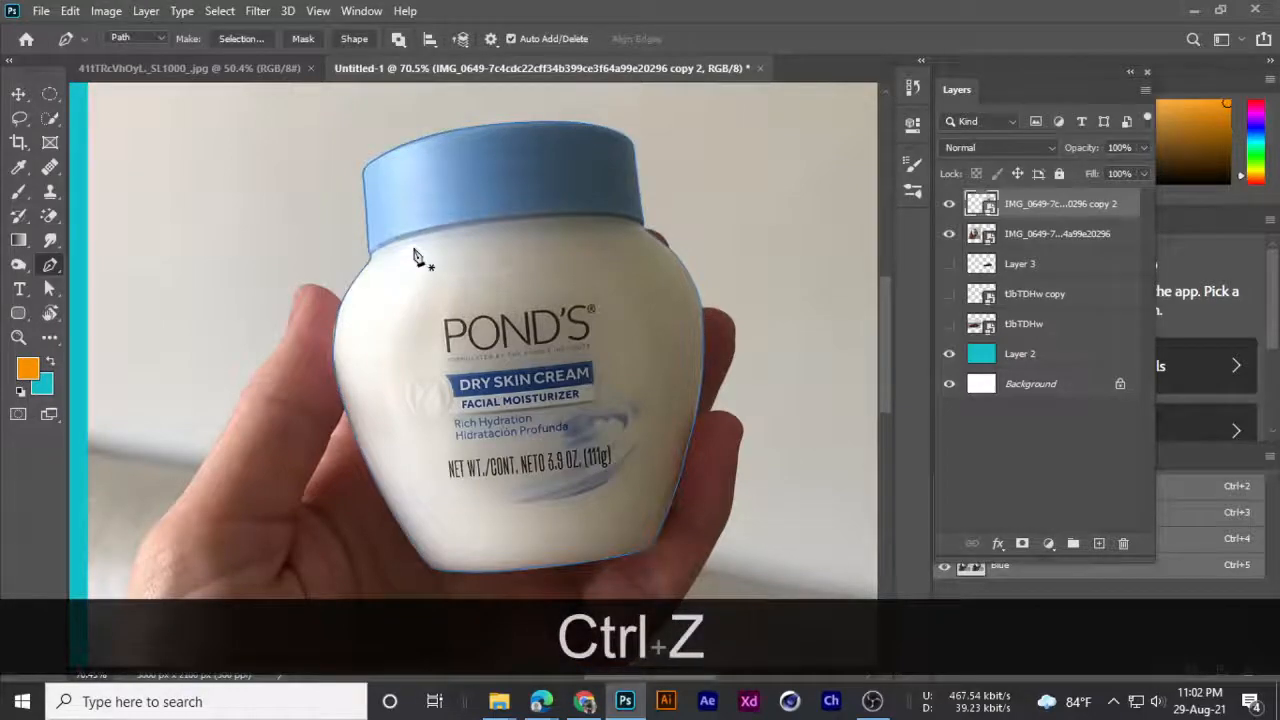
right_click(50, 265)
left_click(105, 263)
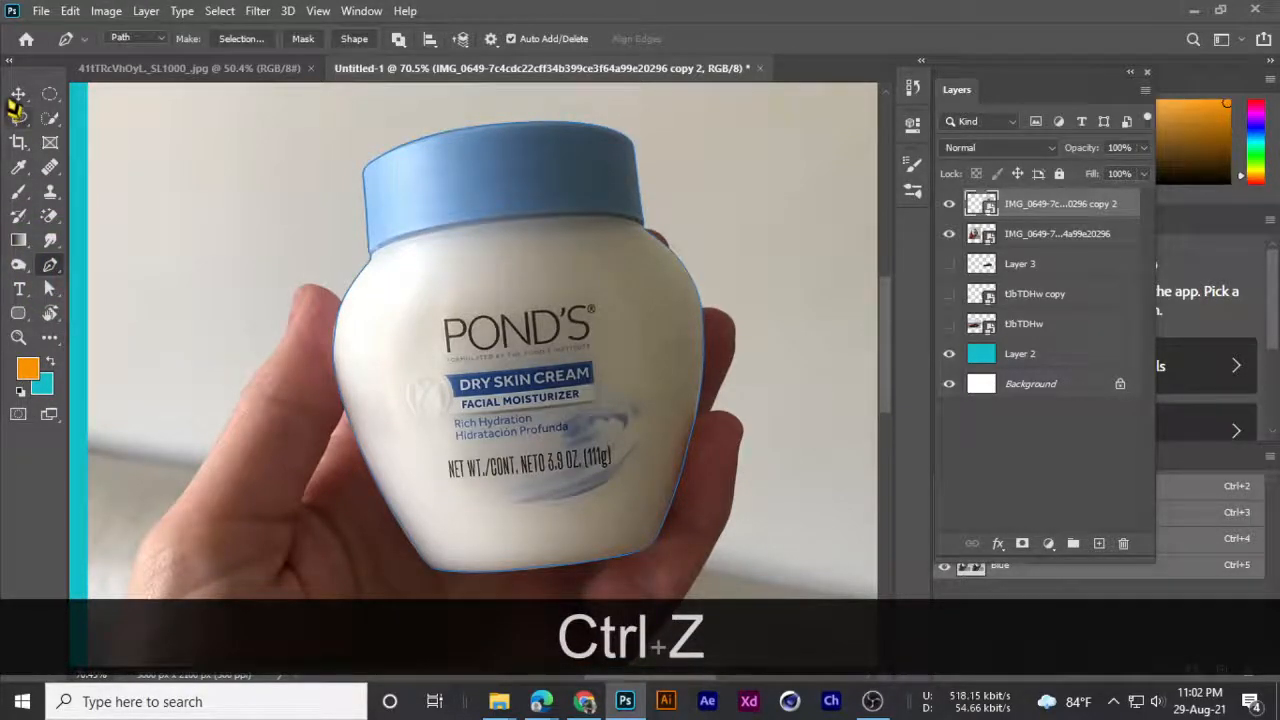
right_click(18, 95)
left_click(90, 86)
right_click(440, 228)
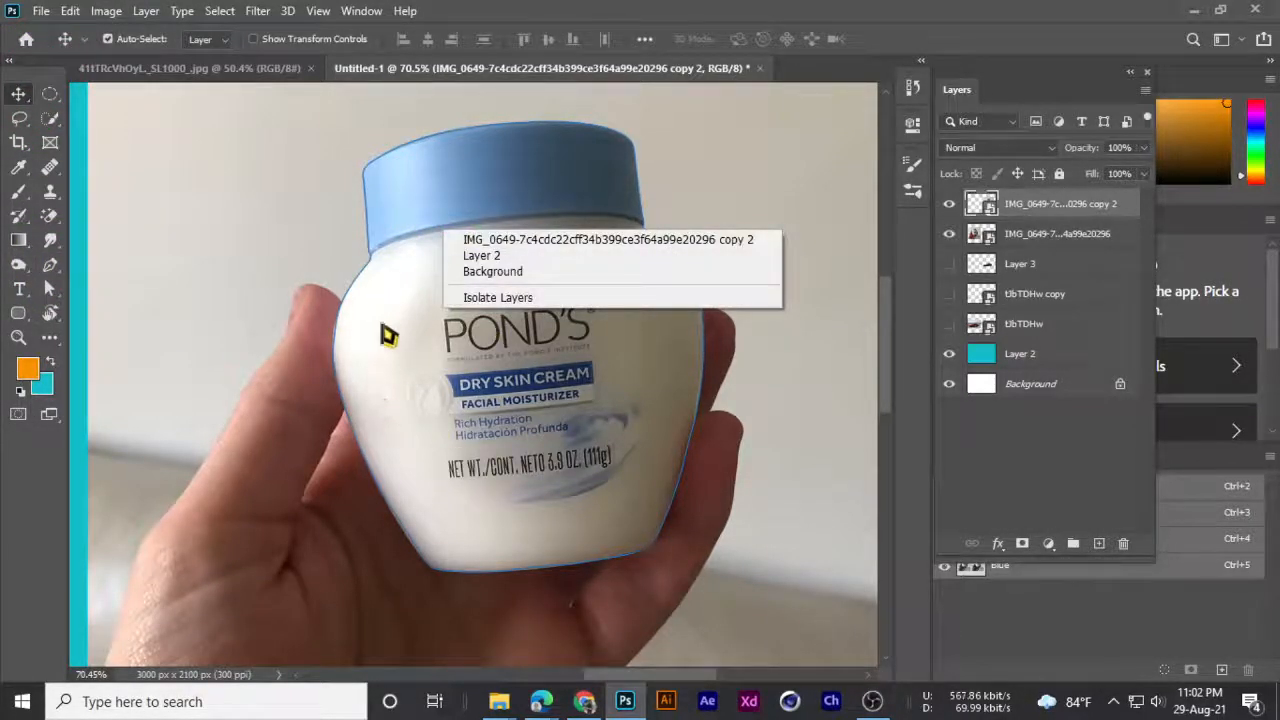
left_click(50, 265)
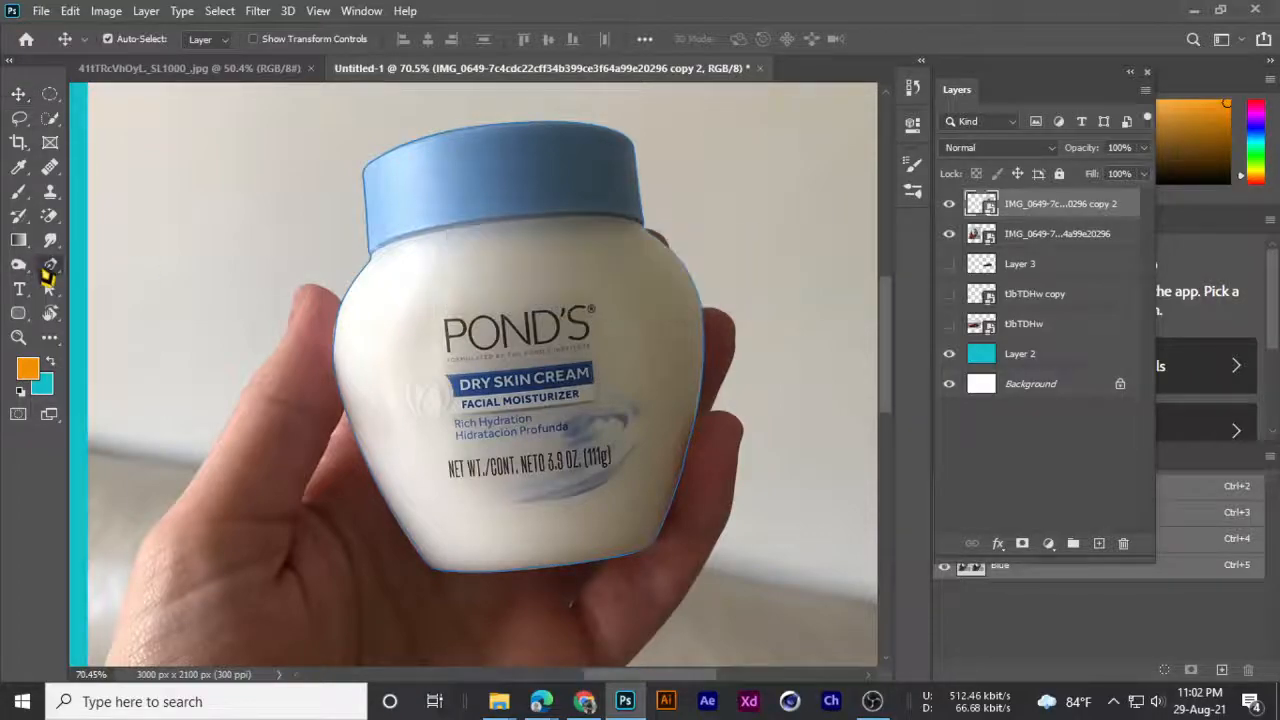
right_click(50, 265)
left_click(120, 263)
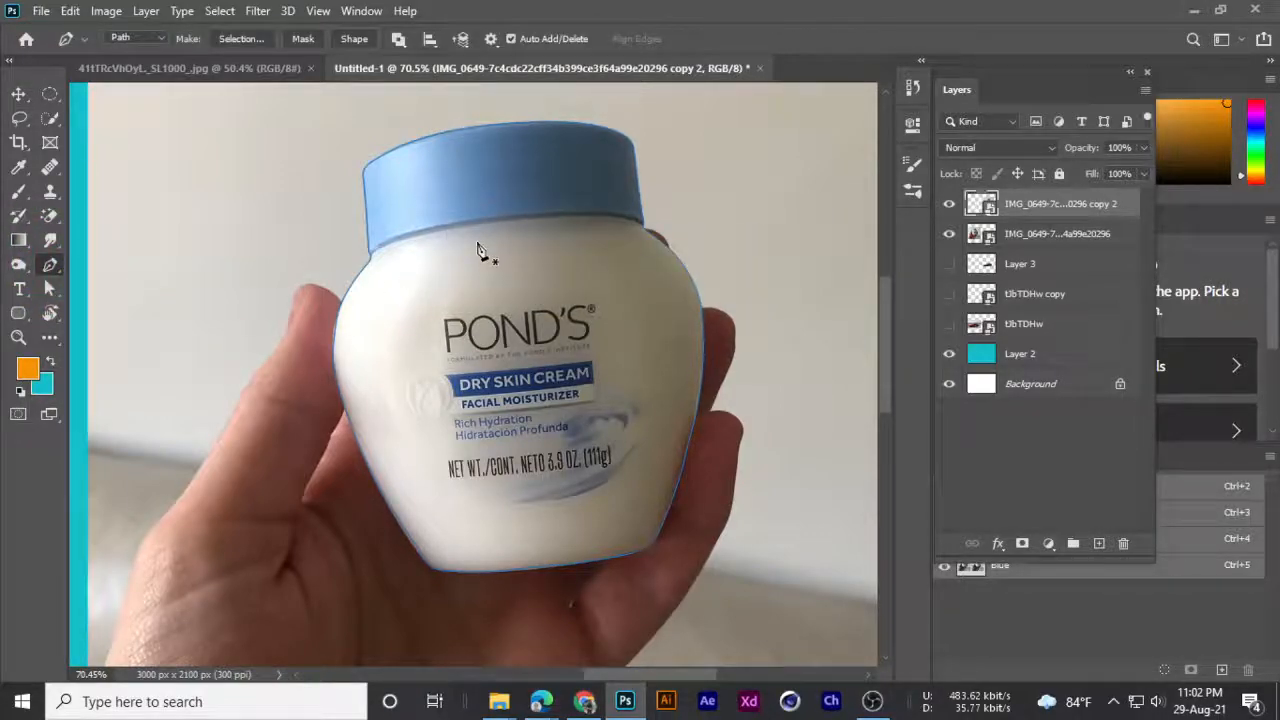
right_click(478, 250)
left_click(515, 325)
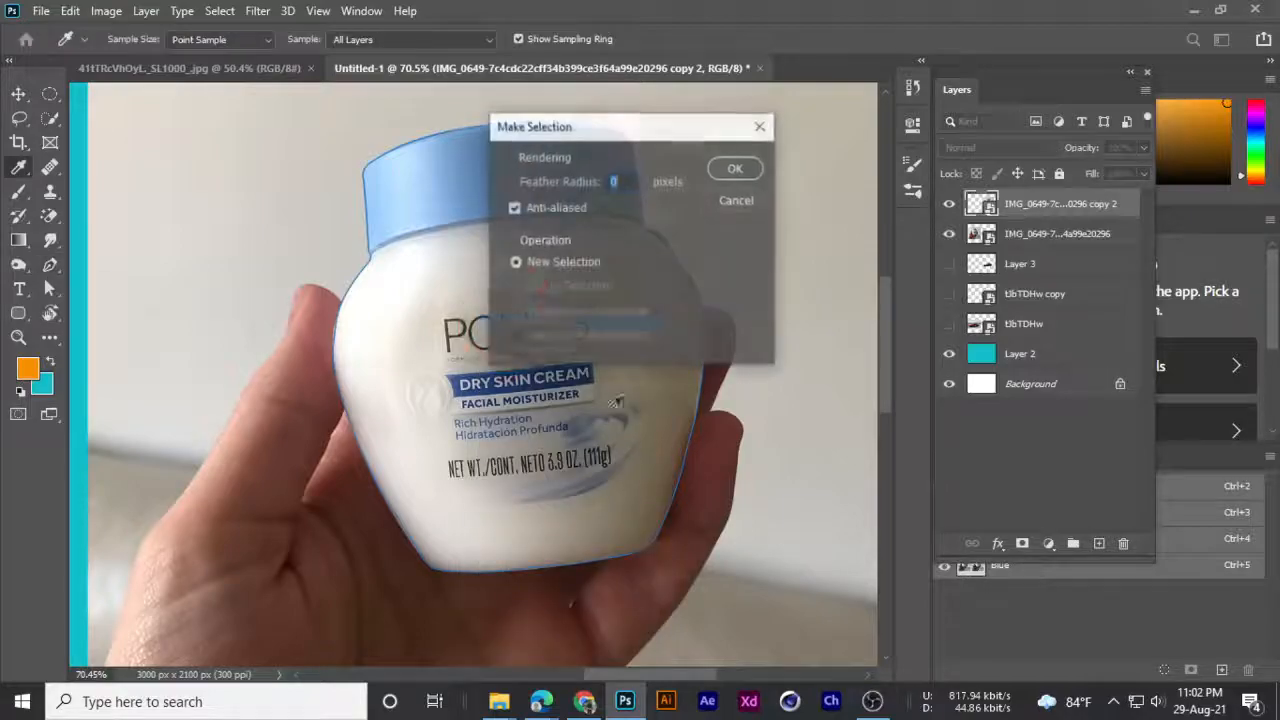
left_click(740, 201)
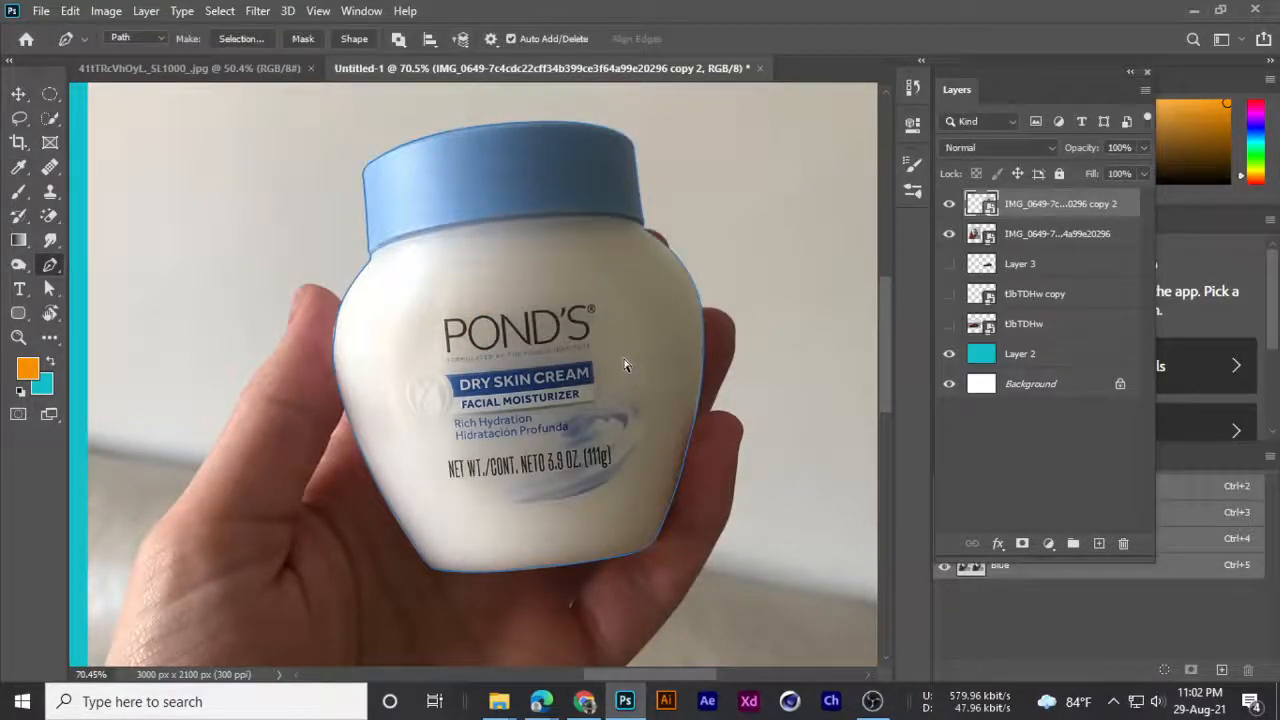
- Copy the jar to a new layer from a selection made of its path, and hide the image copy layer beneath
key("ctrl+Return")
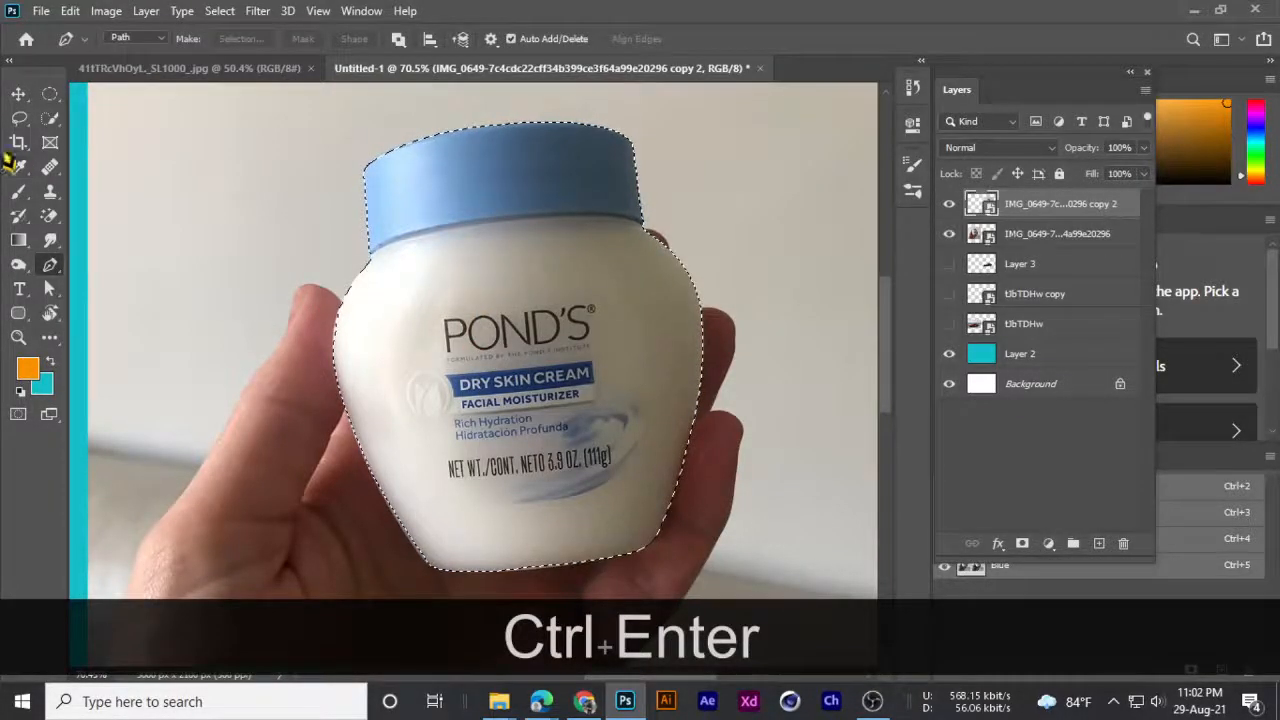
scroll(404, 360, "down", 5)
scroll(444, 366, "up", 1)
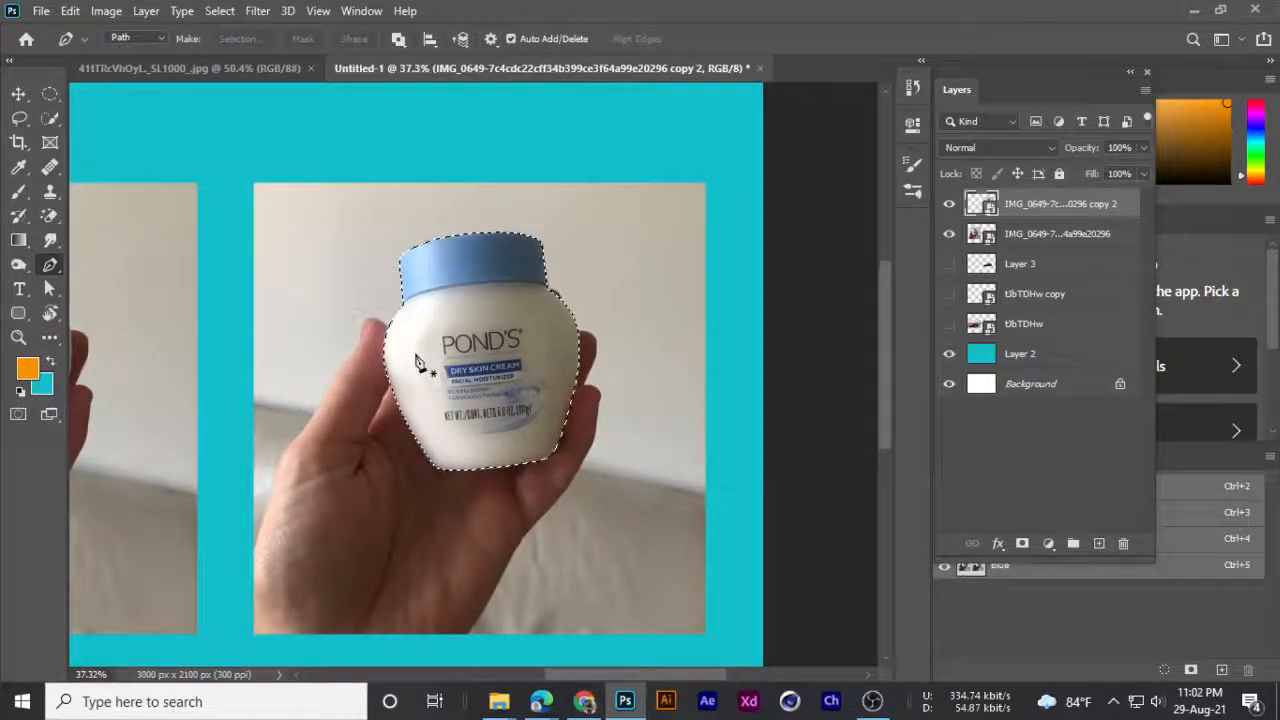
scroll(417, 360, "up", 1)
key("ctrl+j")
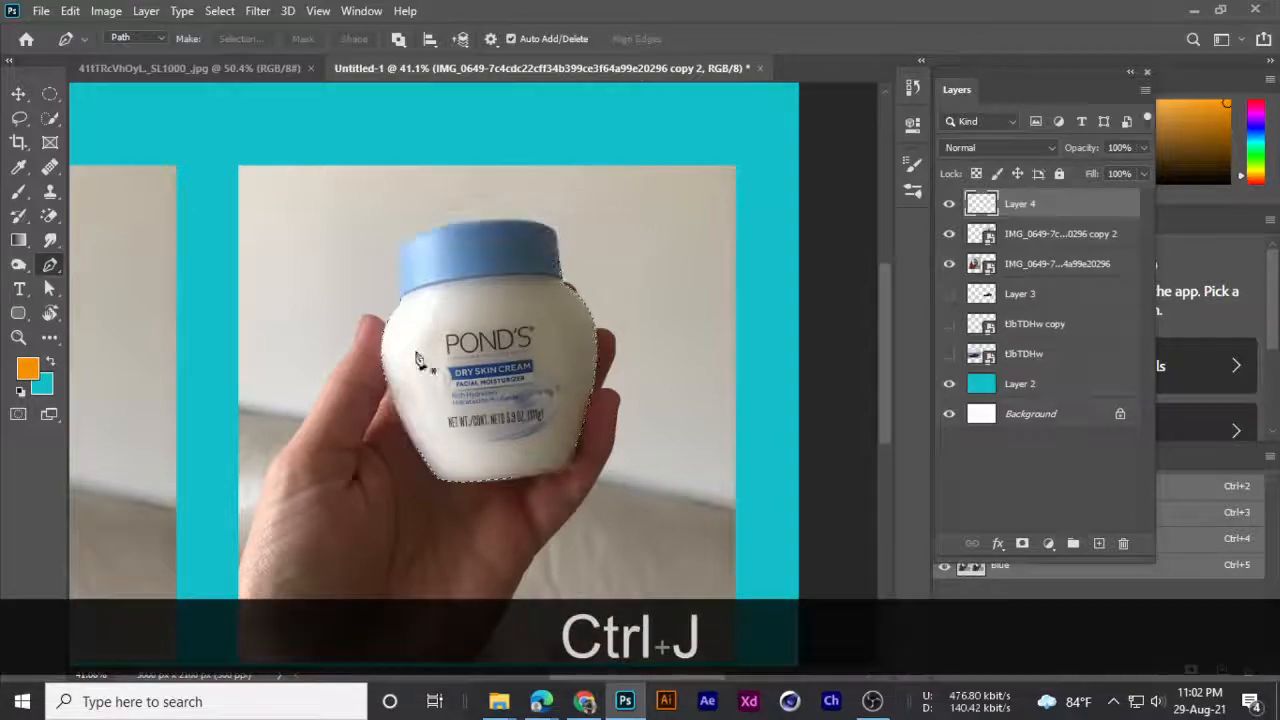
left_click(949, 233)
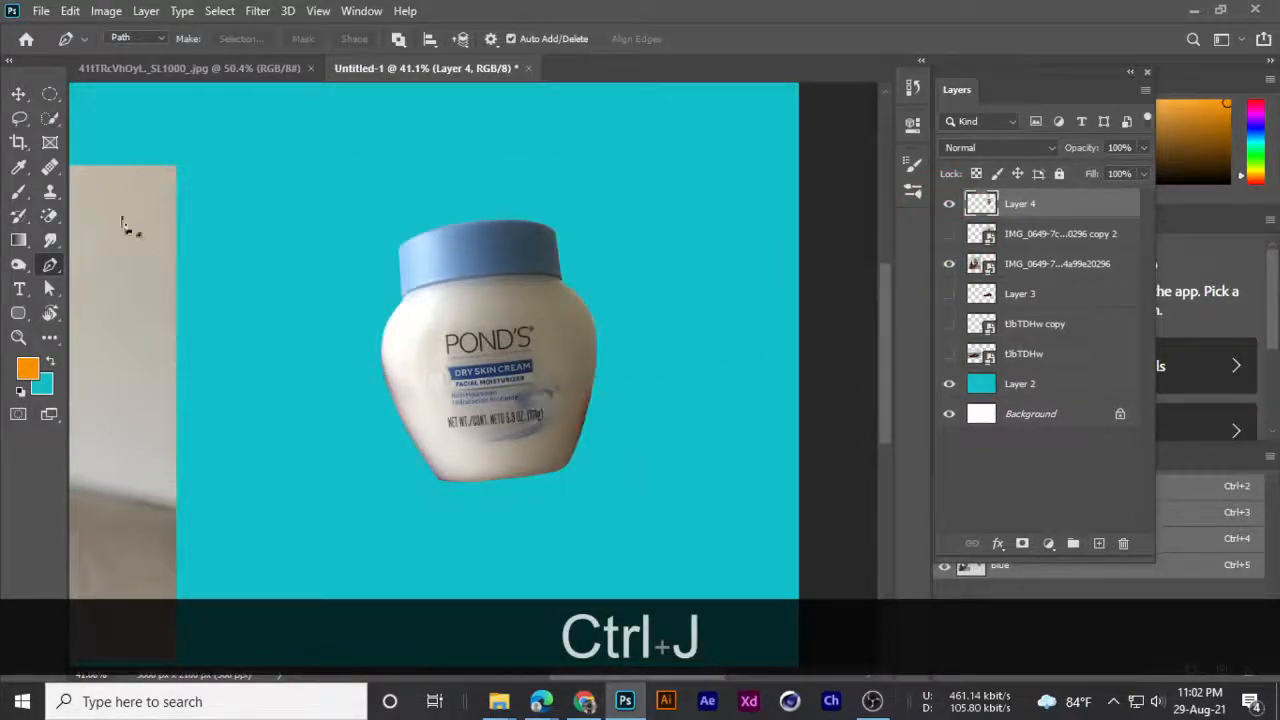
- Undo the layer hiding, the jar copy and the selection to get the path back, and choose the Pen tool
left_click(18, 93)
scroll(575, 315, "up", 6)
scroll(560, 323, "down", 6)
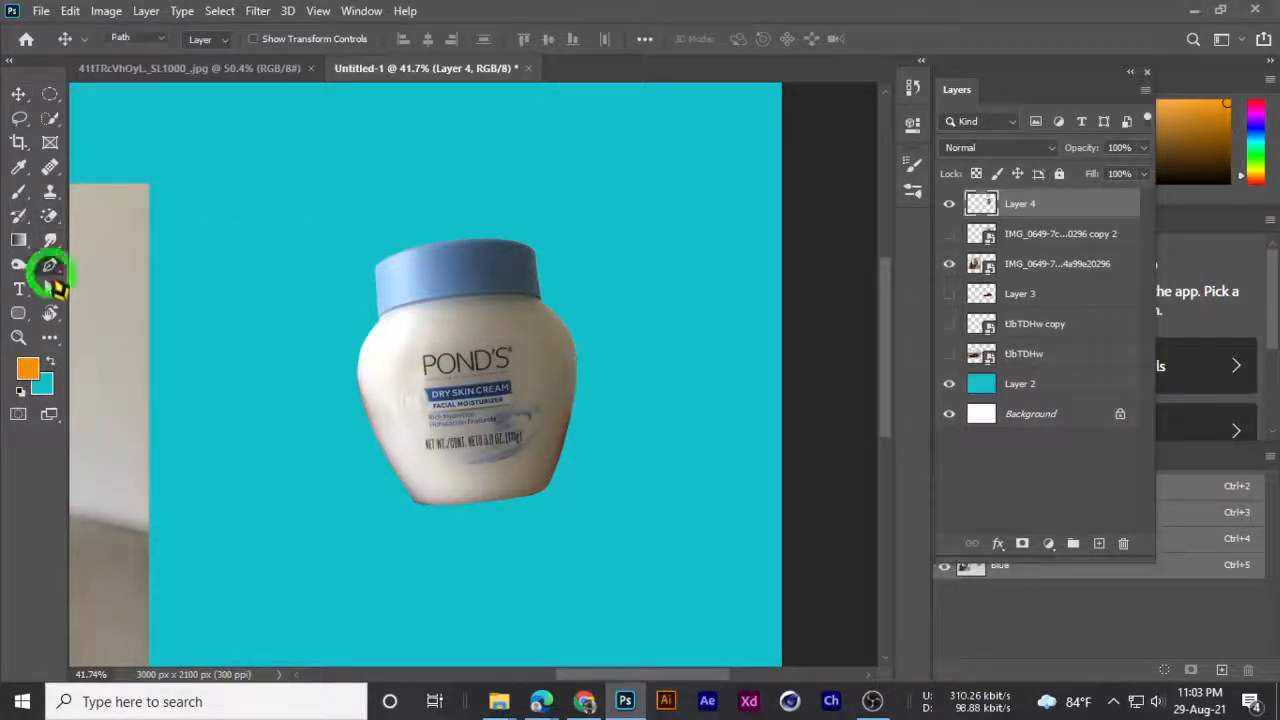
left_click(50, 264)
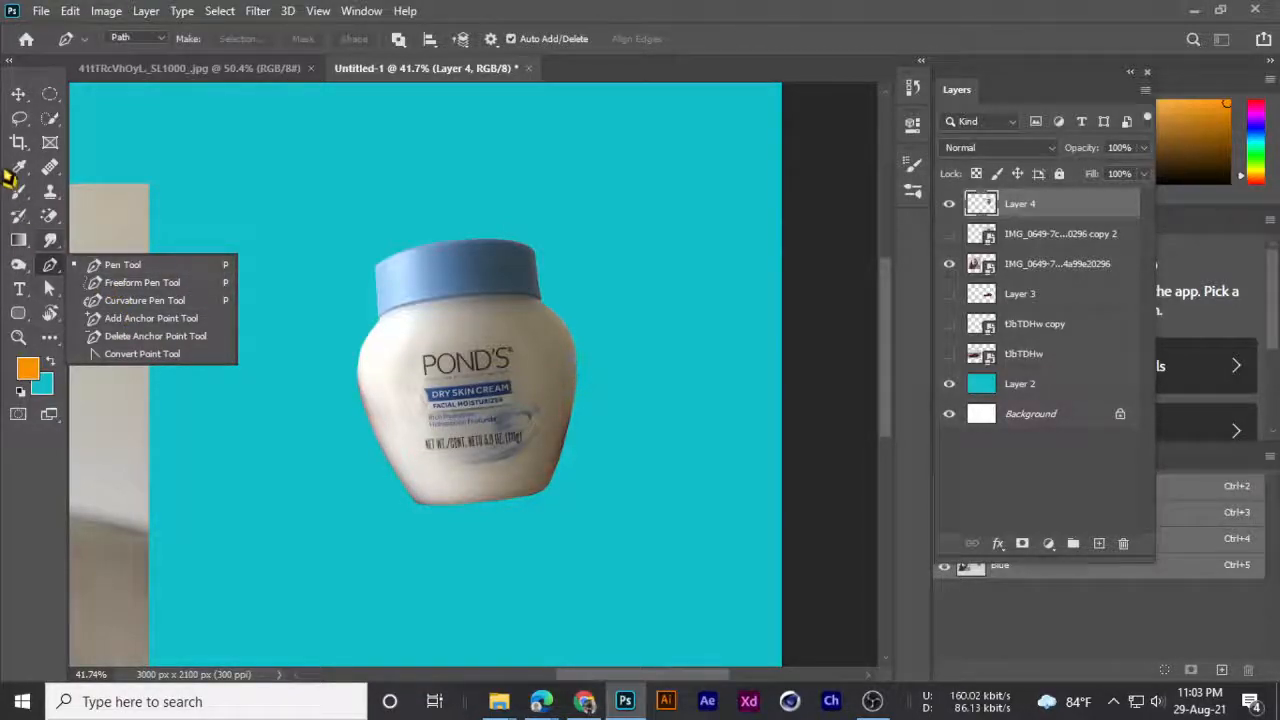
left_click(18, 93)
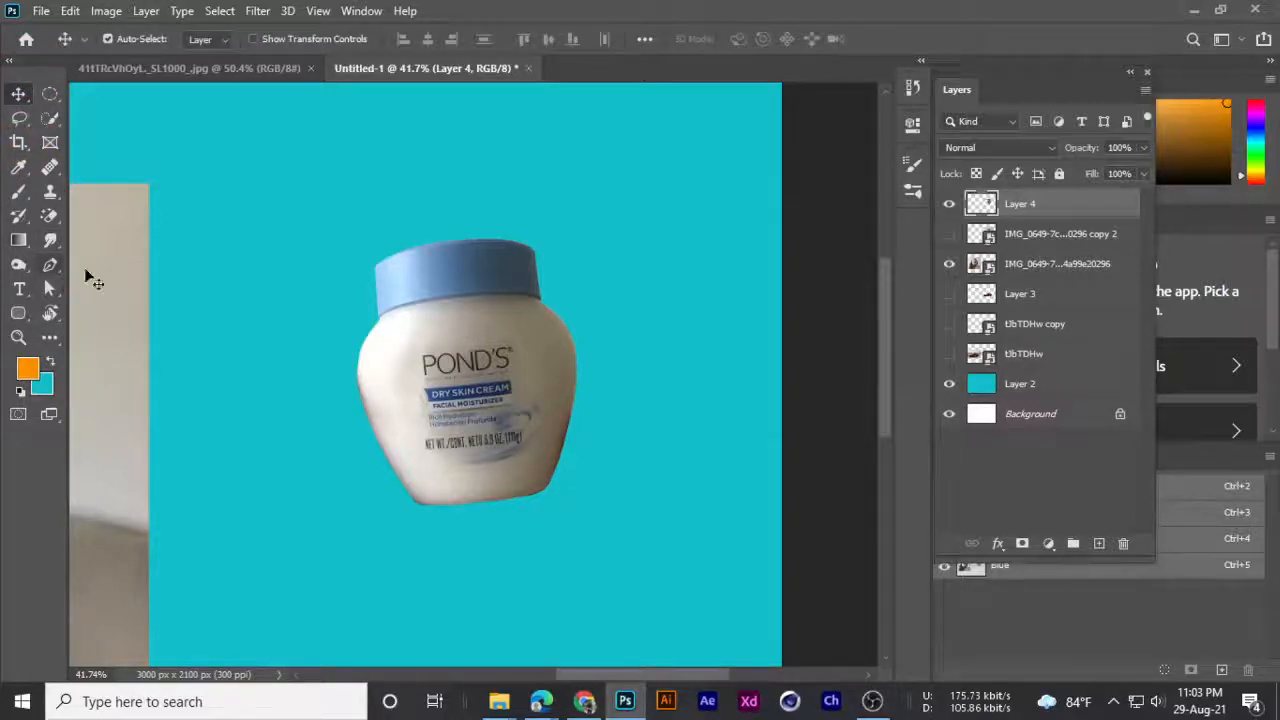
key("ctrl+z")
key("ctrl+z")
key("ctrl+z")
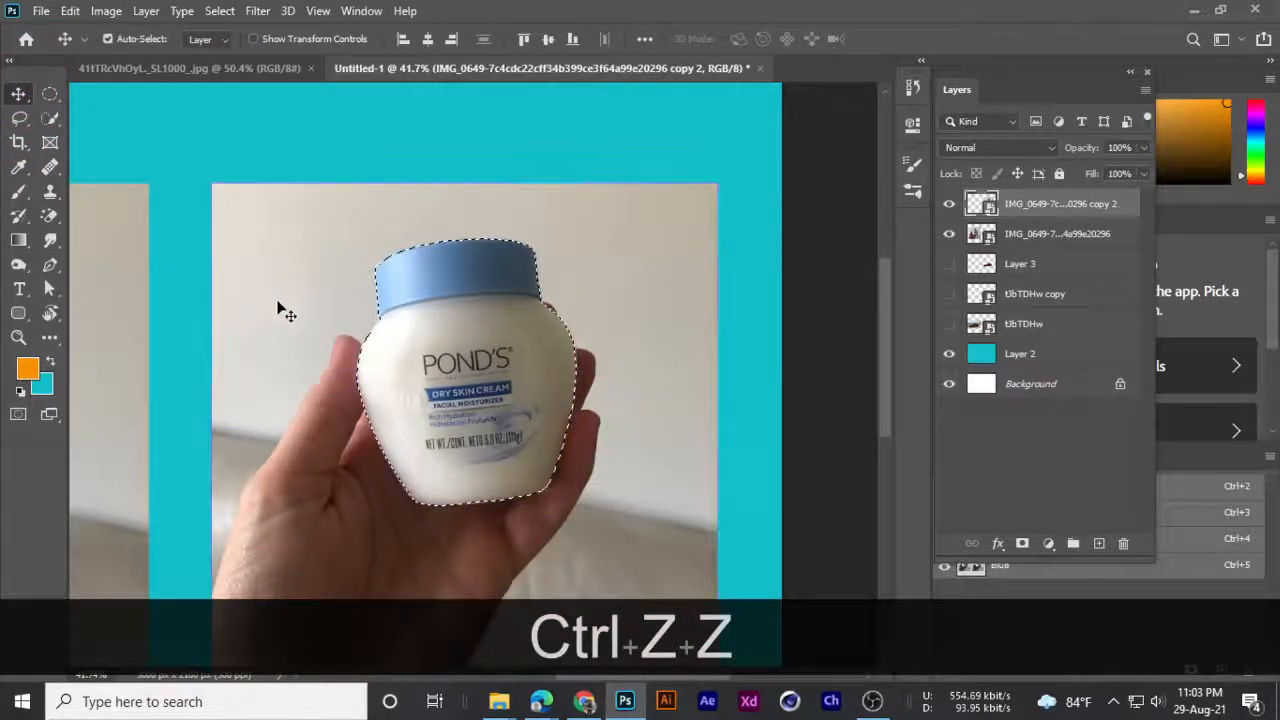
right_click(50, 264)
left_click(112, 258)
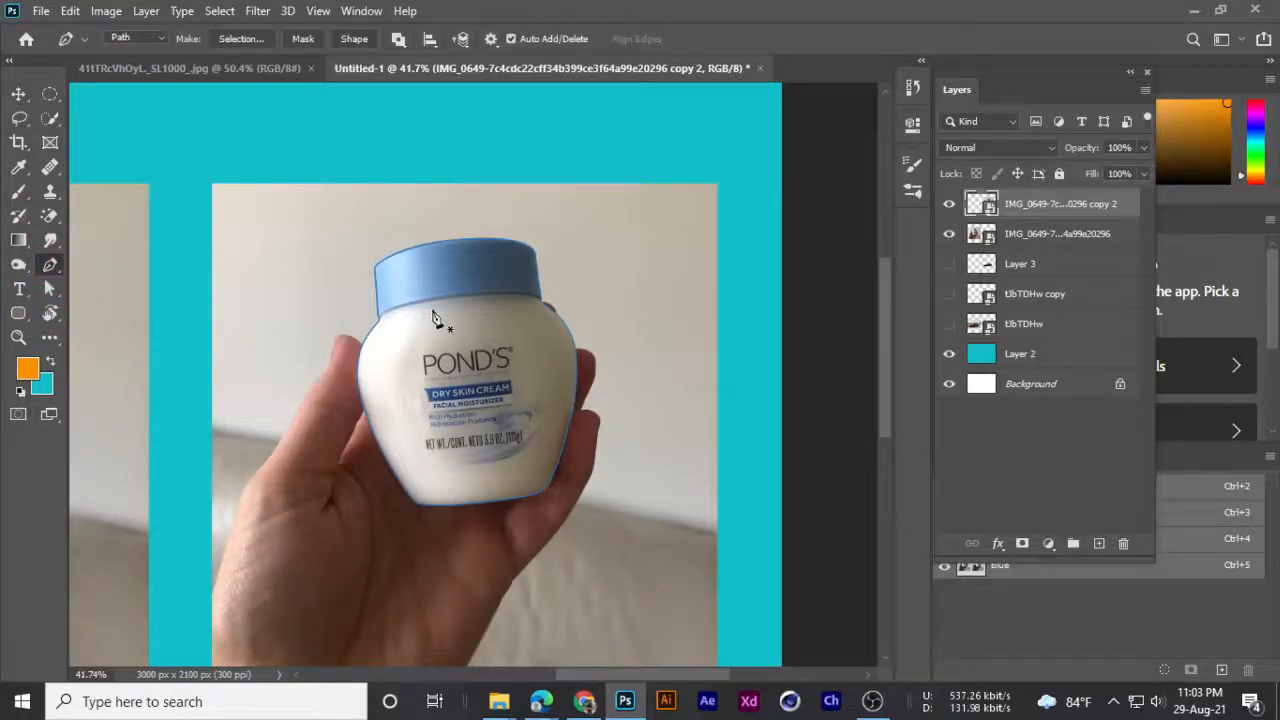
right_click(438, 320)
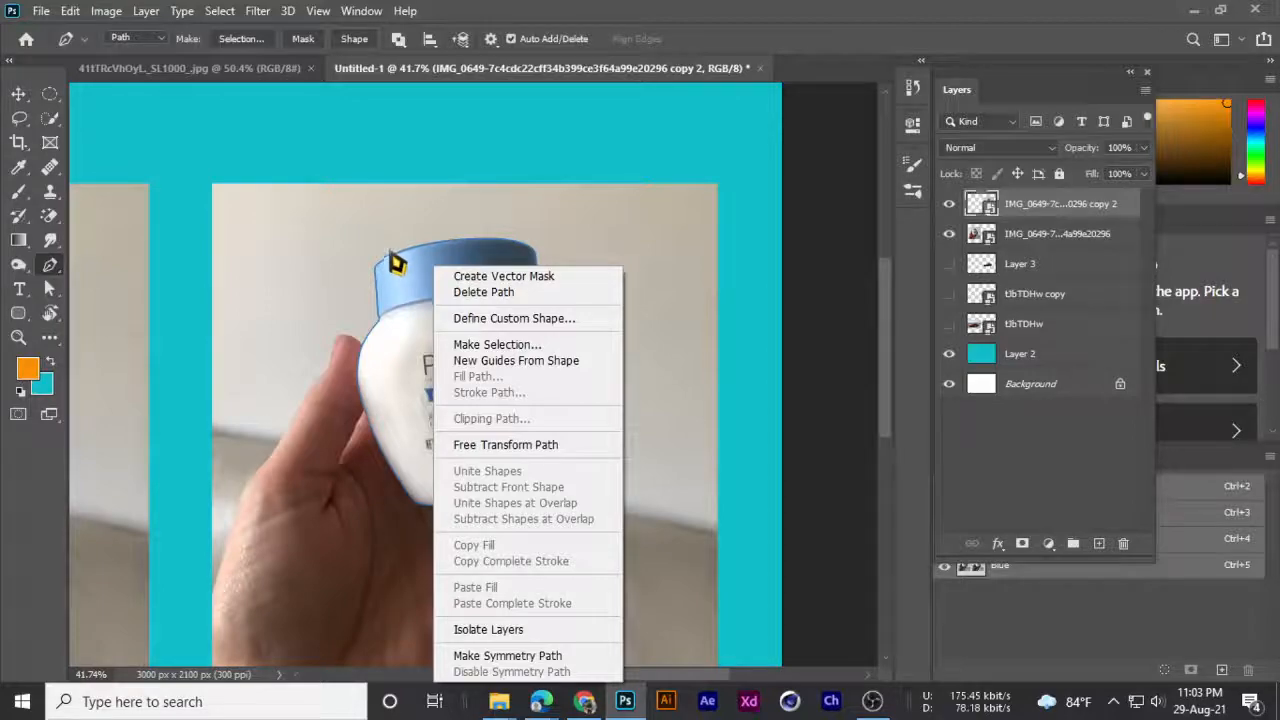
left_click(715, 15)
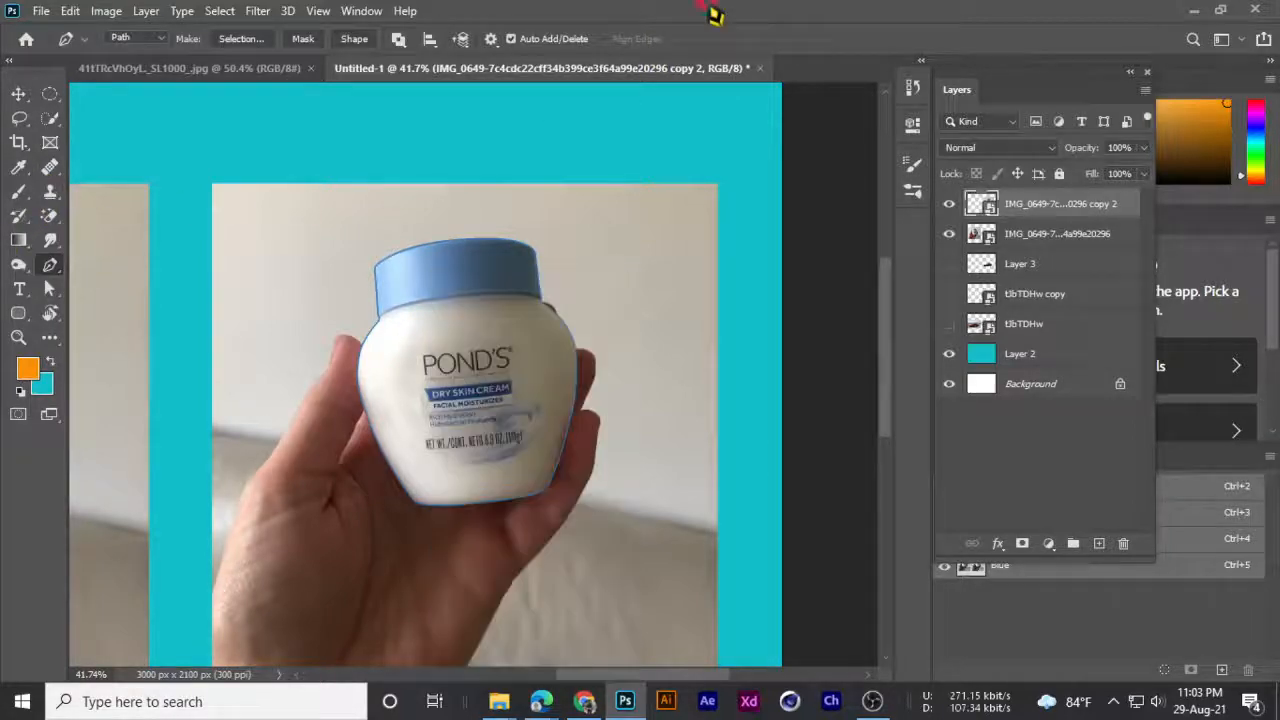
right_click(328, 360)
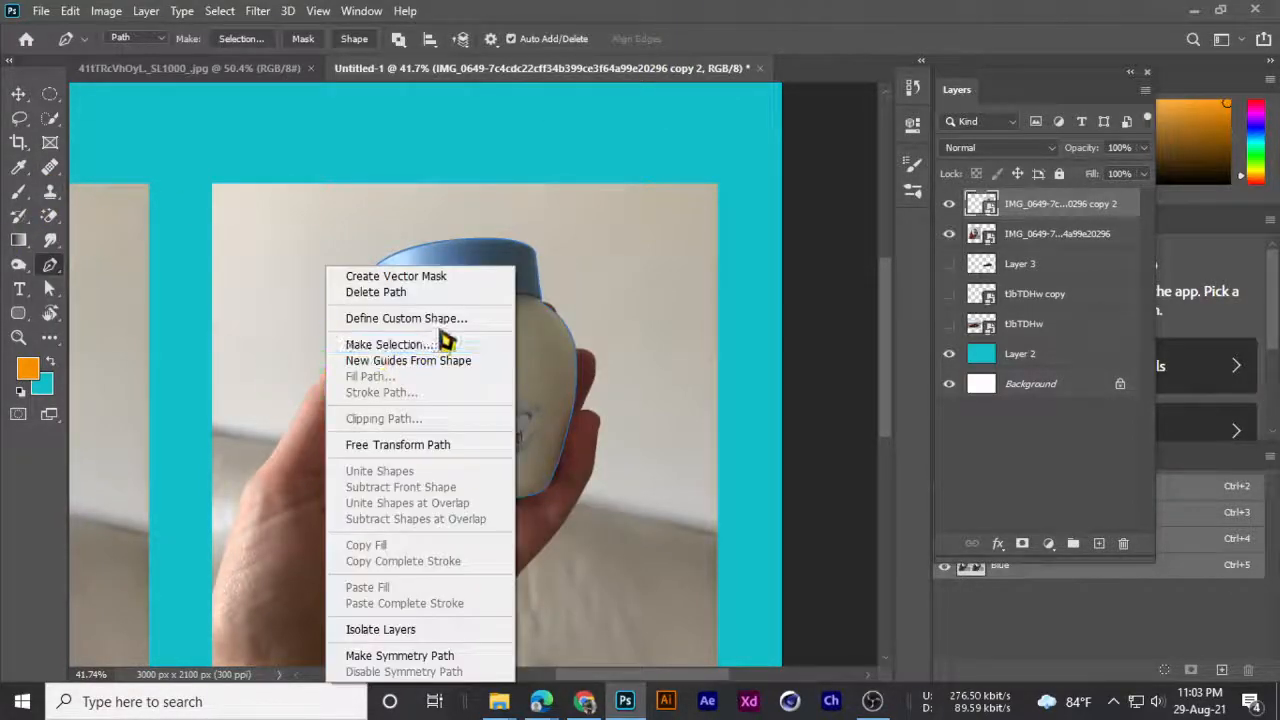
left_click(781, 14)
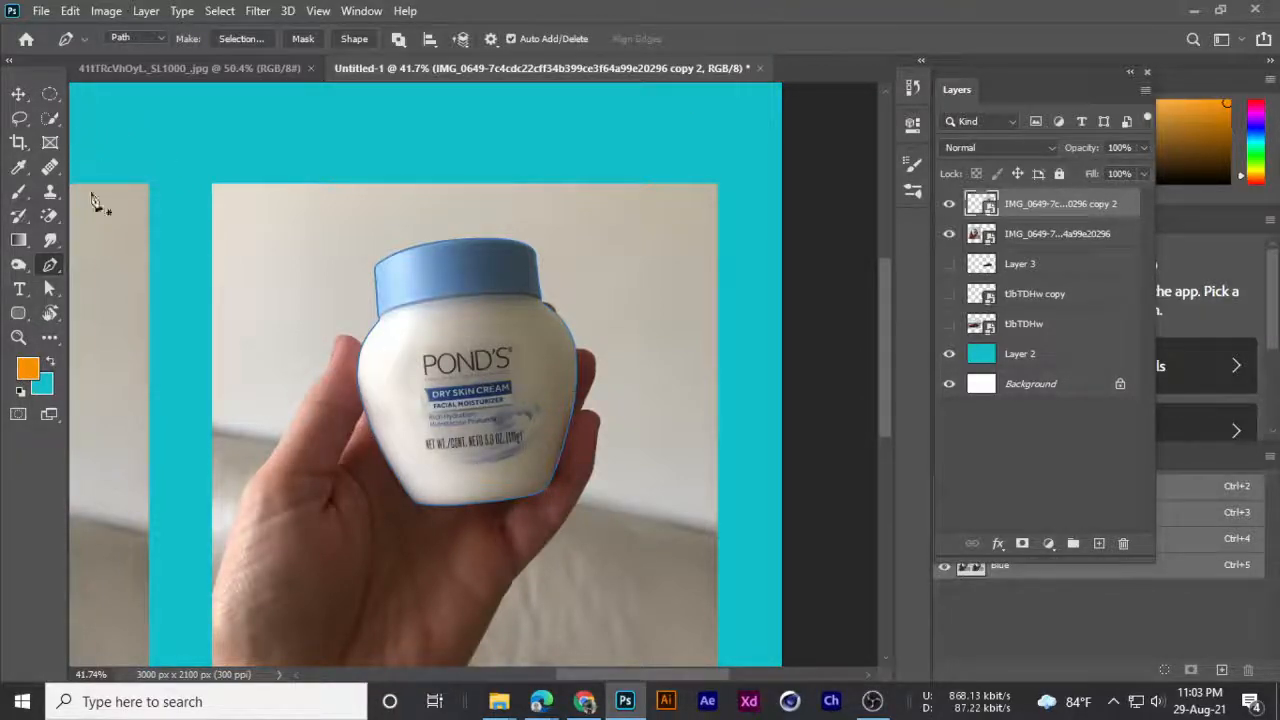
- Convert the jar's path directly into a selection and copy the selected jar to a new layer
scroll(362, 348, "down", 6)
scroll(525, 368, "up", 3)
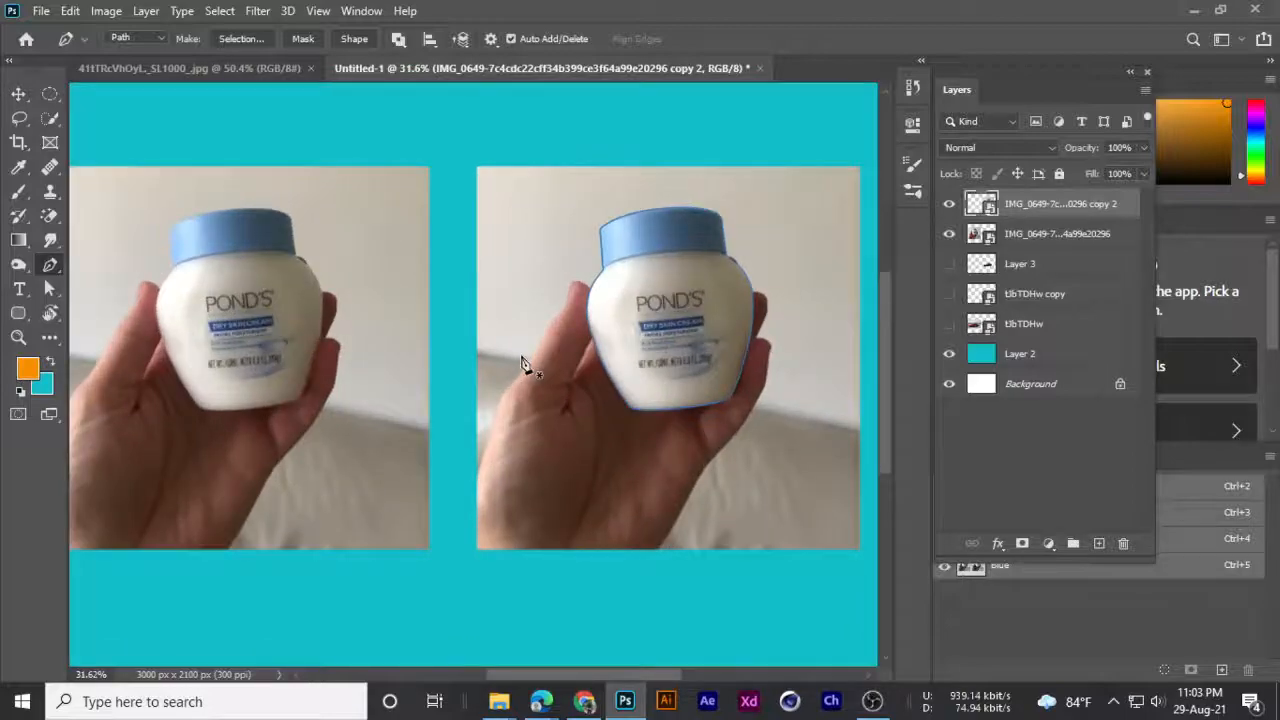
scroll(525, 366, "down", 2)
scroll(521, 364, "up", 2)
key("ctrl+Return")
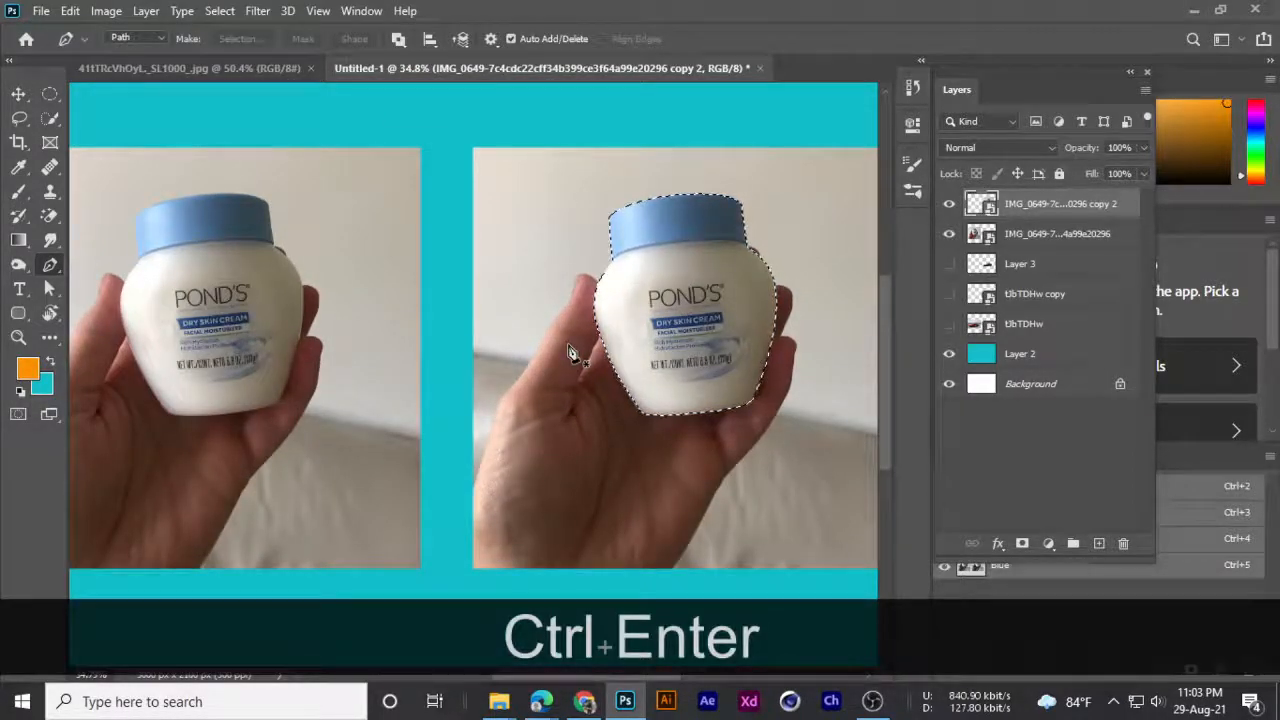
key("ctrl+j")
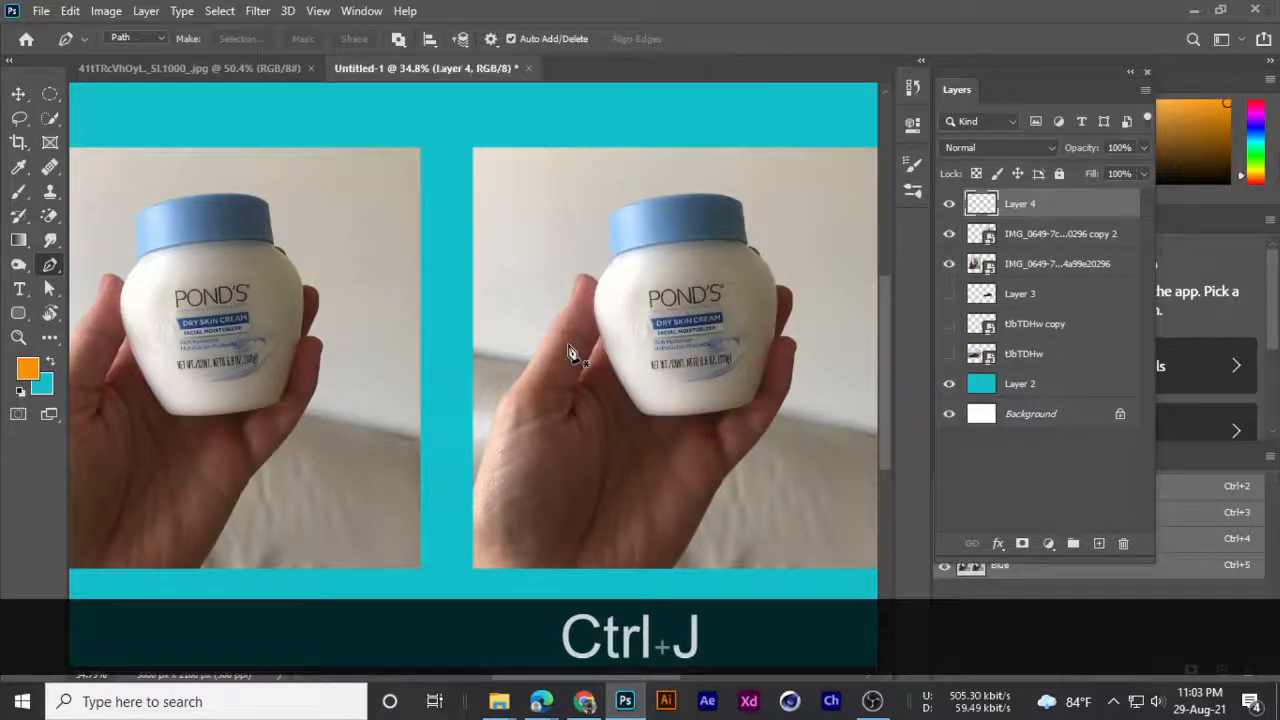
- Hide the image copy 2 layer below the cut-out jar and switch to the Move tool
left_click(948, 233)
left_click(20, 93)
left_click(94, 95)
- Rotate the cut-out jar about 6 degrees clockwise with Free Transform so it stands upright
scroll(722, 268, "up", 3)
scroll(708, 285, "down", 8)
scroll(389, 340, "up", 1)
scroll(390, 342, "up", 1)
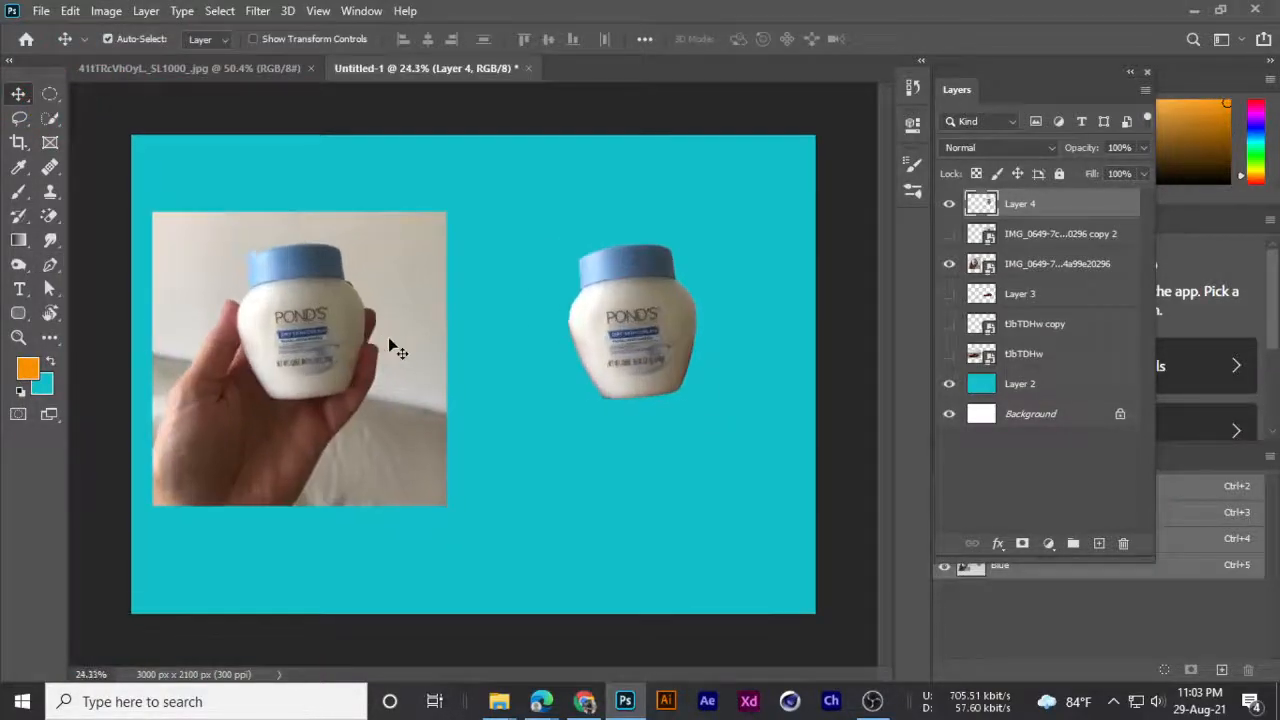
key("ctrl+t")
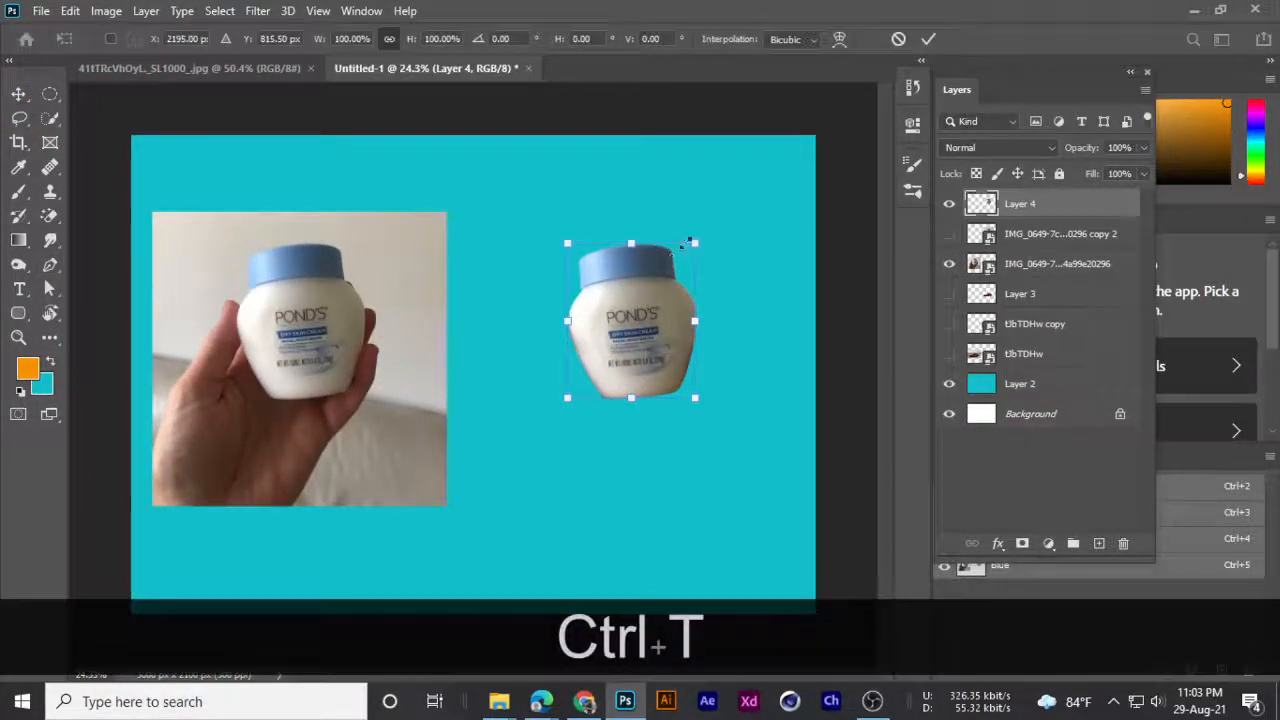
left_click_drag(711, 224, 718, 242)
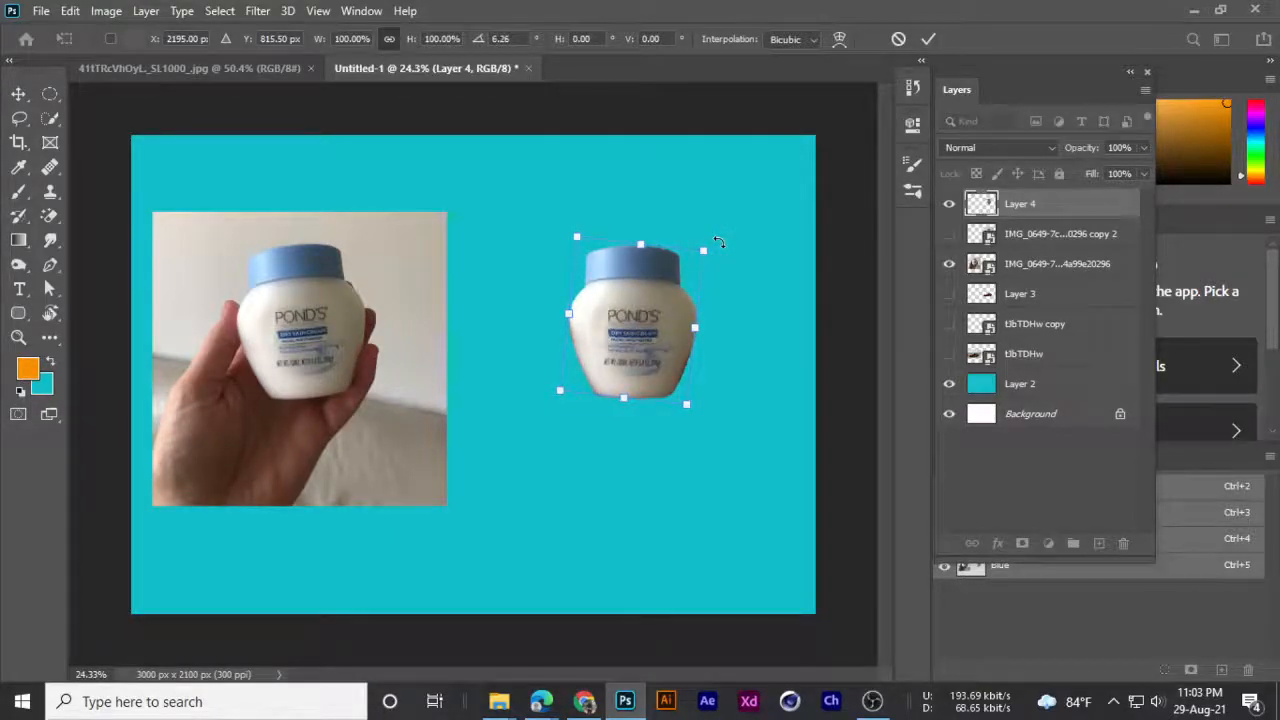
key("Return")
- Move the cut-out jar slightly down and enlarge it around its centre to nearly twice its size
scroll(570, 320, "up", 2)
scroll(635, 327, "down", 1)
left_click_drag(635, 327, 638, 357)
key("ctrl+t")
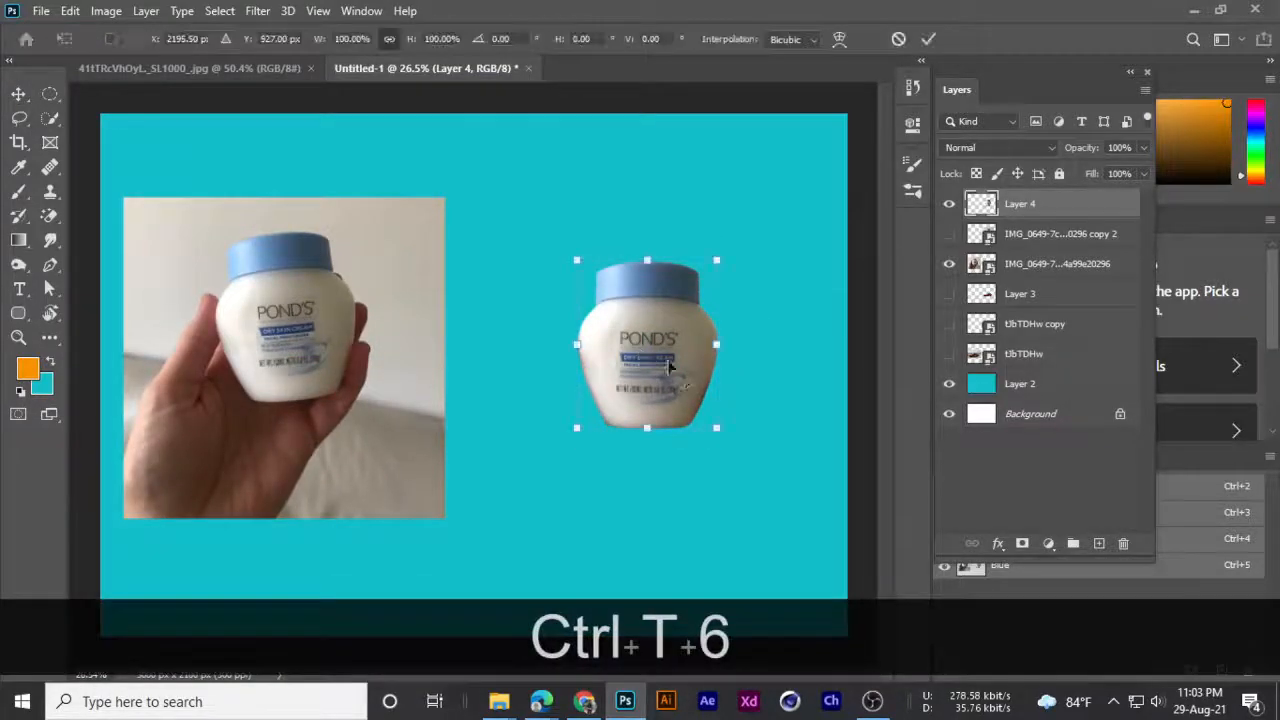
left_click_drag(715, 430, 766, 503)
key("Return")
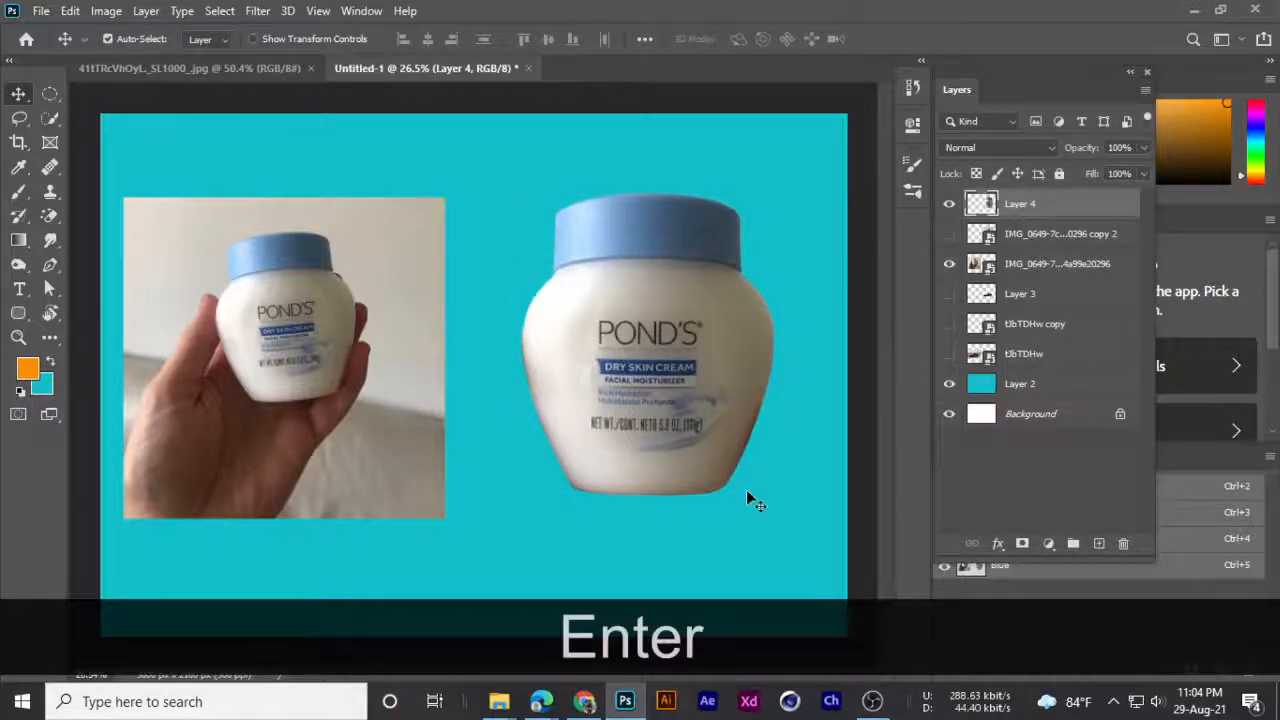
- Examine the jar's left edge against the fingers and background in the original photo
scroll(641, 287, "up", 1)
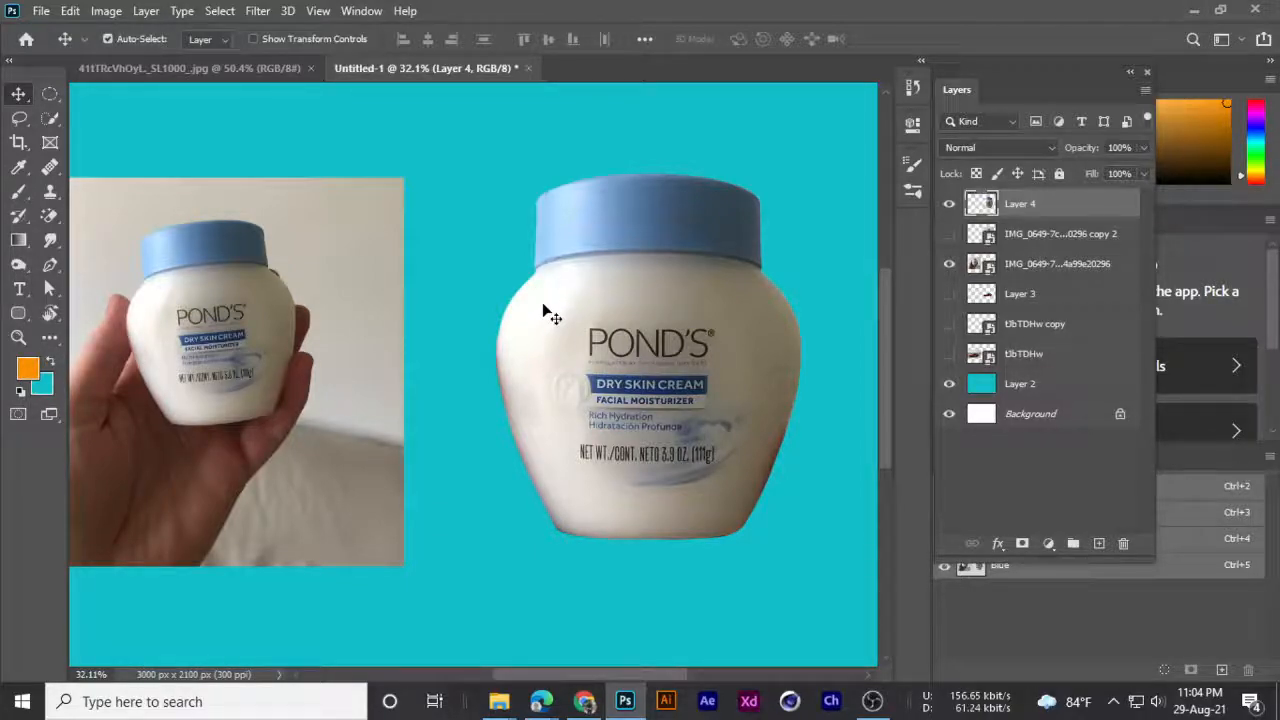
scroll(545, 314, "up", 3)
scroll(486, 314, "down", 2)
scroll(243, 350, "up", 1)
scroll(237, 345, "up", 3)
key("space")
left_click_drag(167, 330, 526, 378)
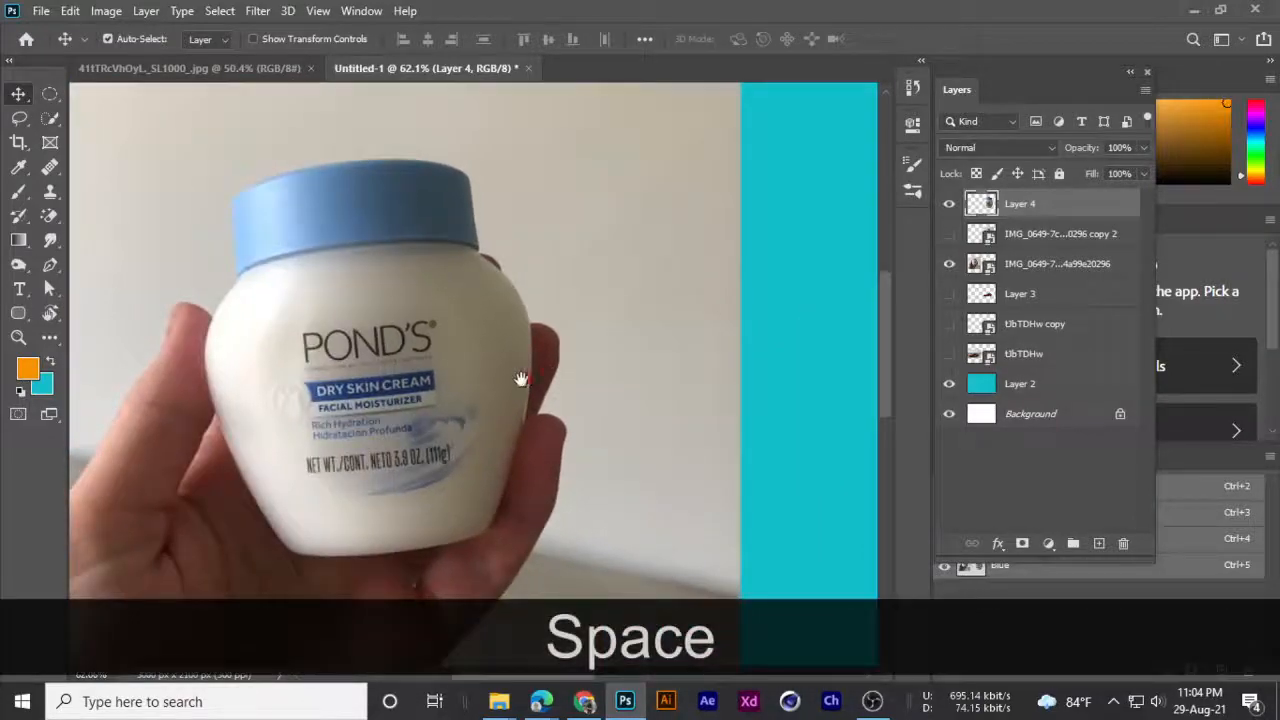
scroll(239, 330, "up", 6)
scroll(177, 283, "up", 7)
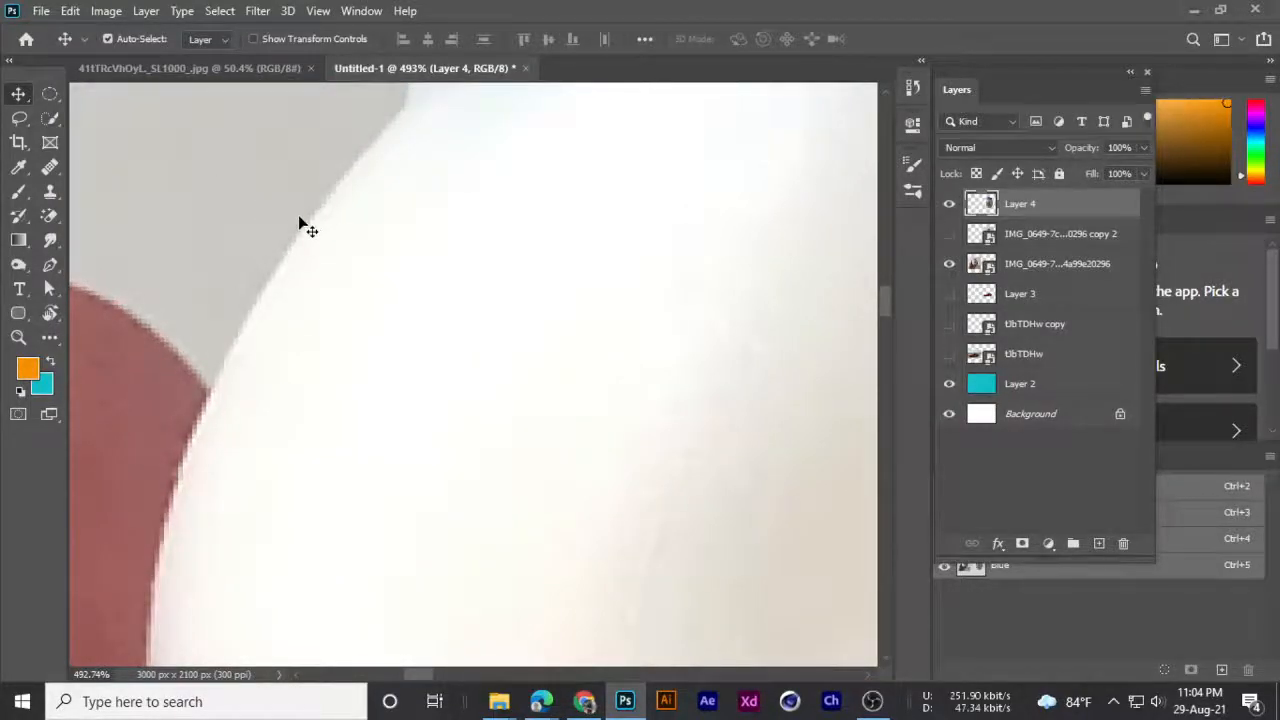
scroll(251, 231, "down", 8)
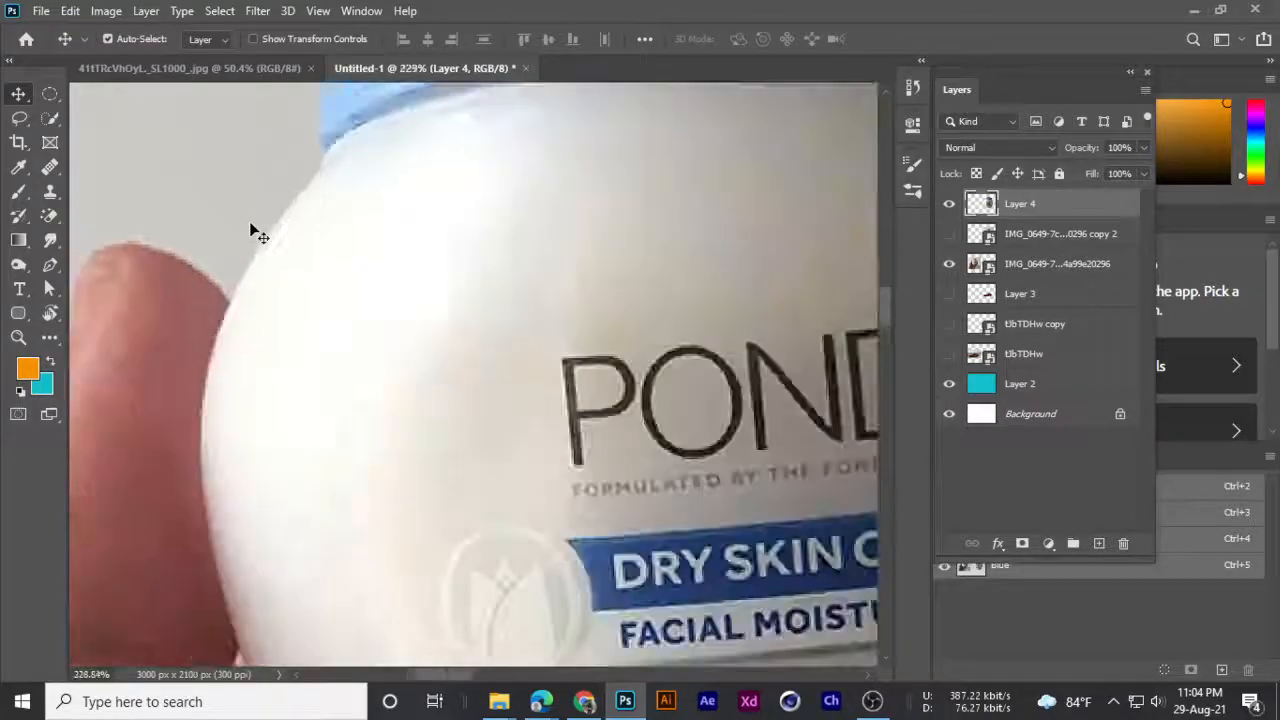
scroll(276, 270, "down", 8)
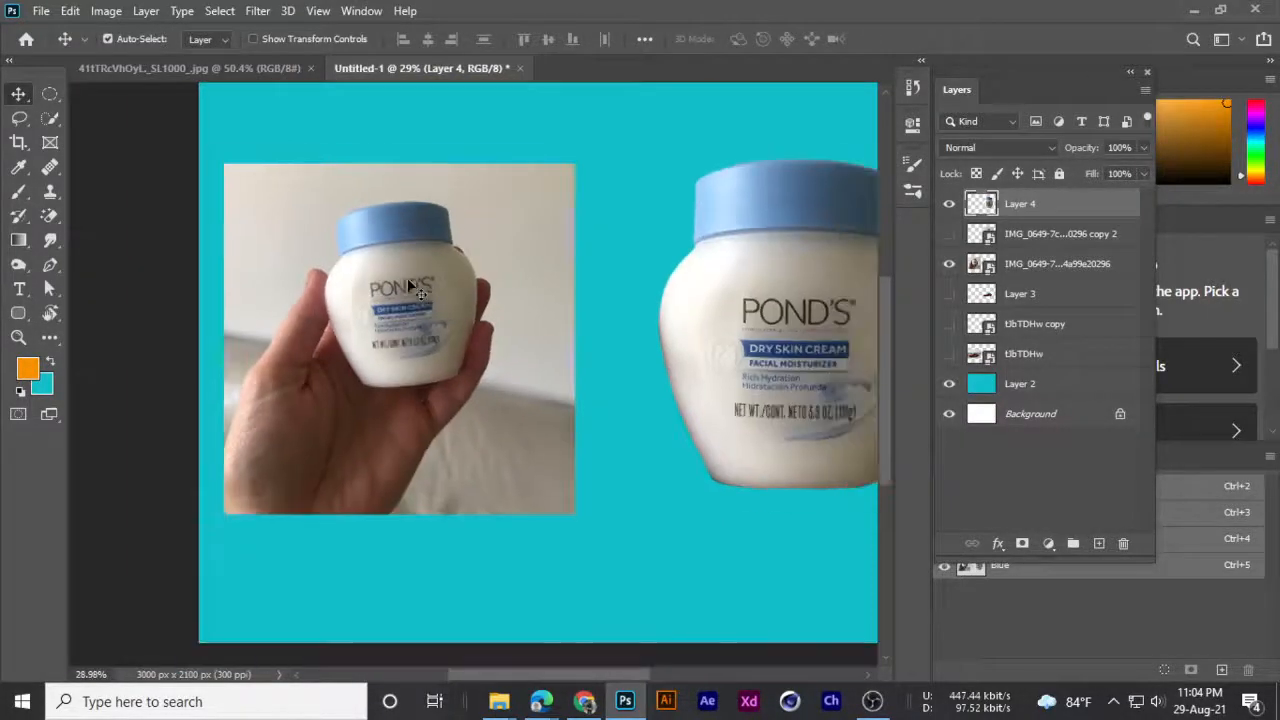
- Inspect how cleanly the cut-out jar's left edge stands against the teal background
scroll(665, 301, "up", 3)
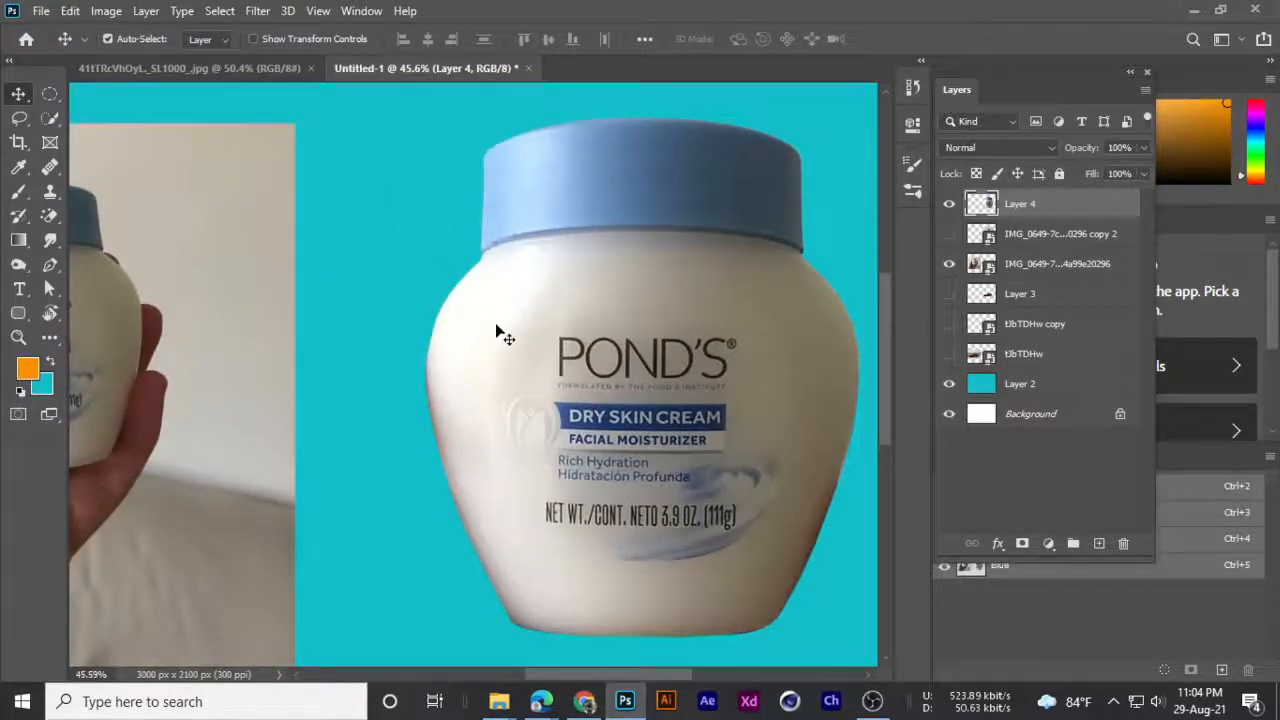
scroll(500, 333, "up", 10)
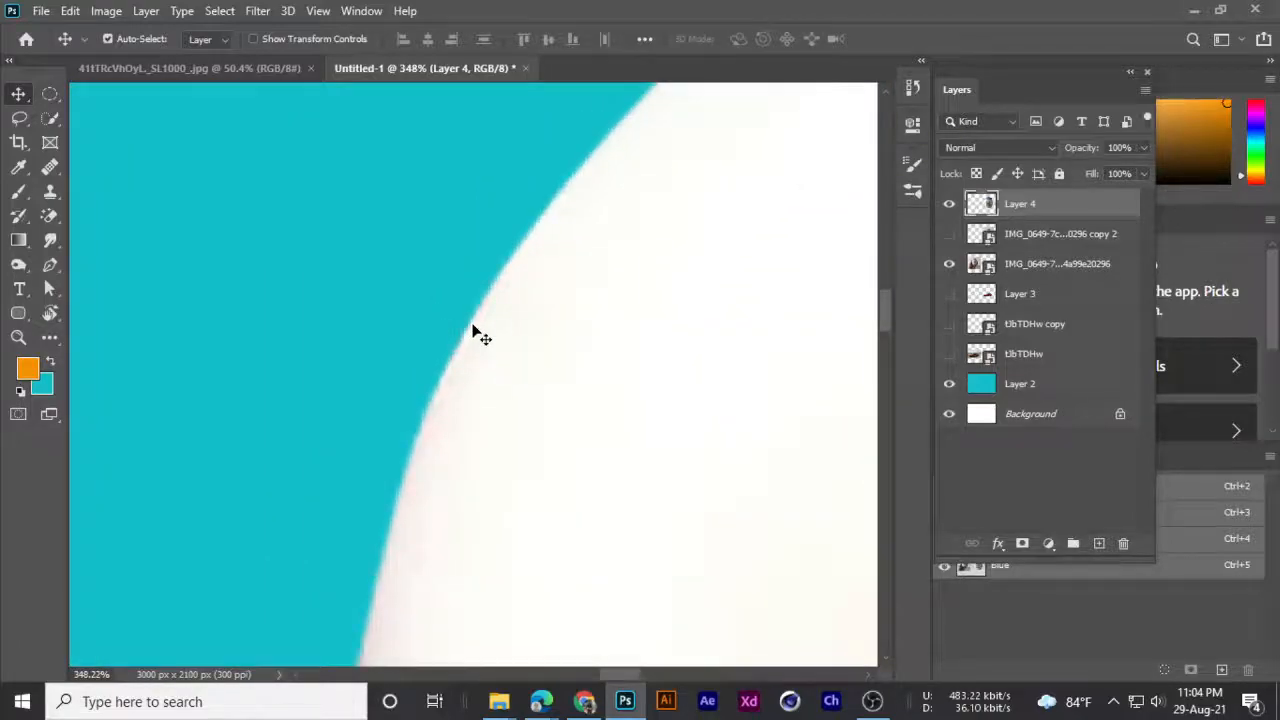
scroll(476, 335, "down", 6)
scroll(537, 233, "up", 4)
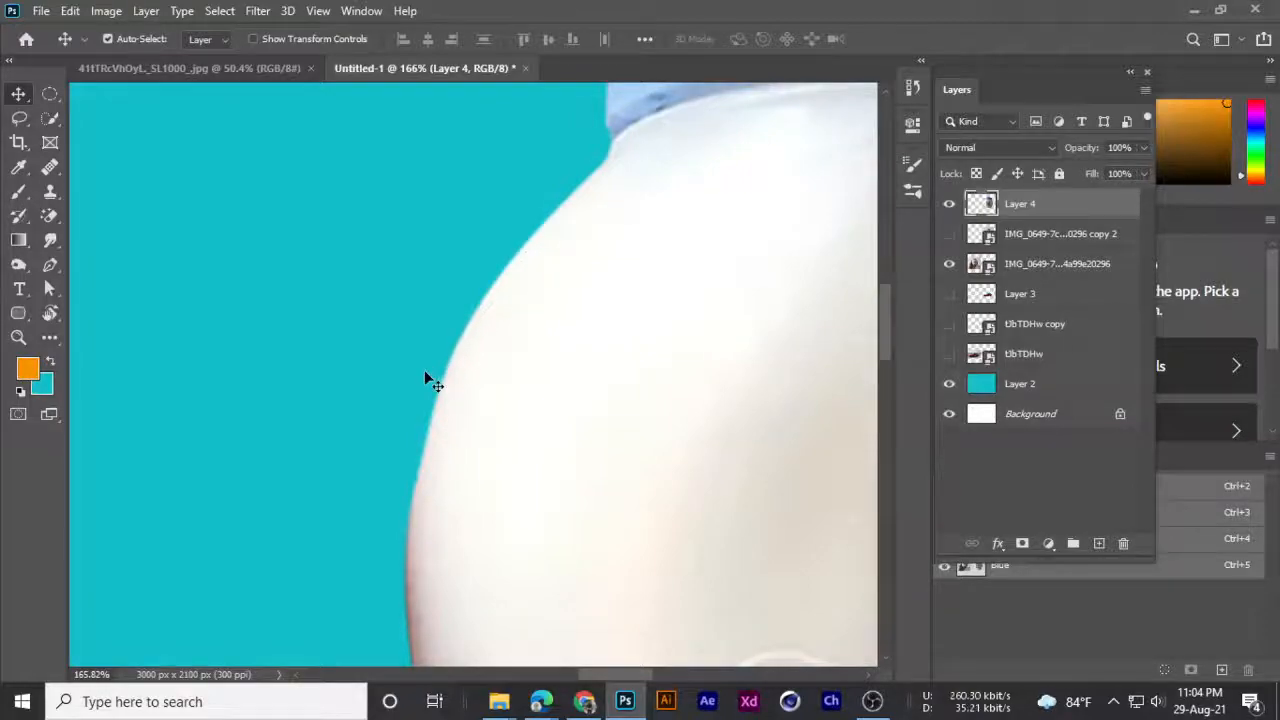
scroll(424, 378, "down", 5)
left_click_drag(503, 491, 410, 395)
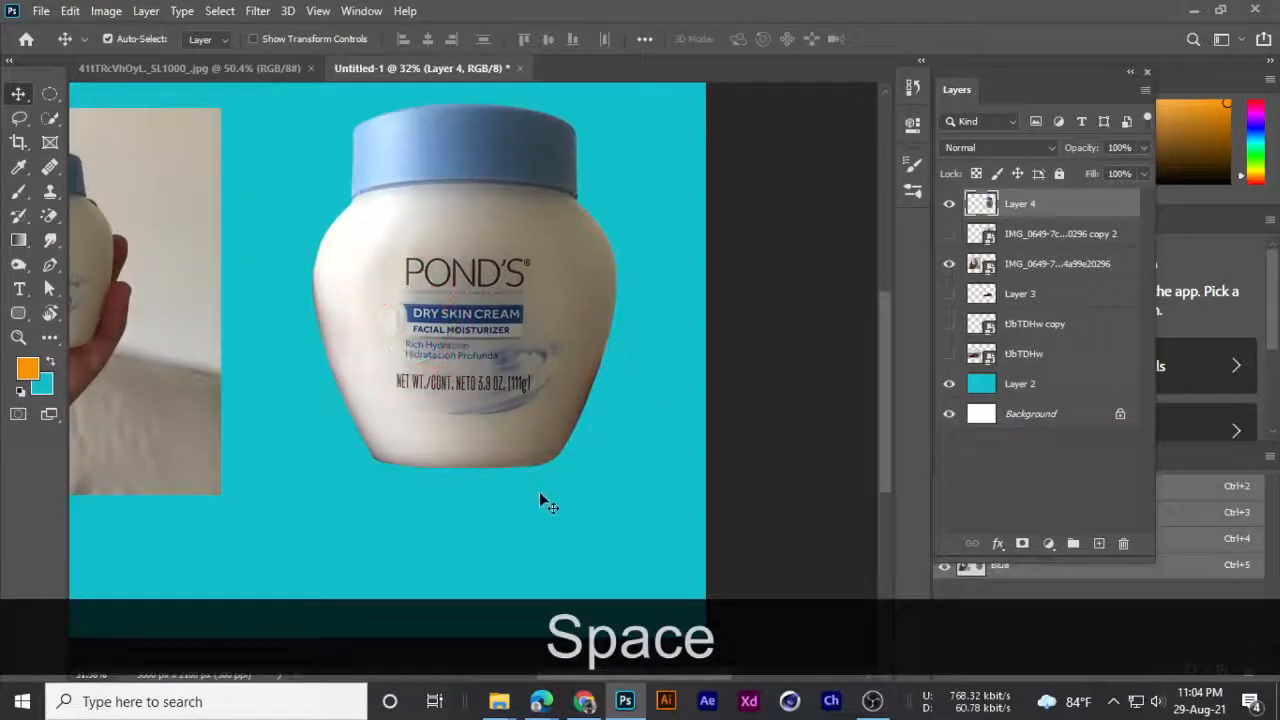
- Examine the cut-out jar's lower-right edge and base against the teal background, and check its overall outline
scroll(541, 480, "up", 9)
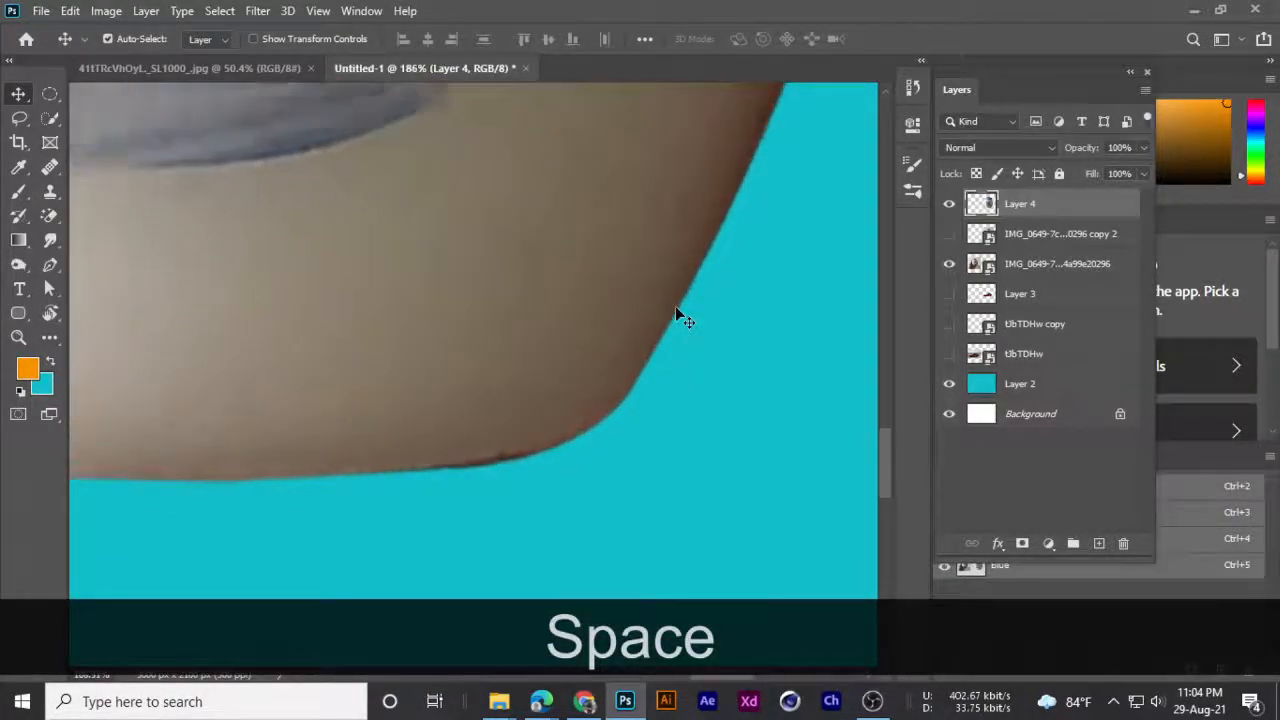
scroll(676, 310, "down", 2)
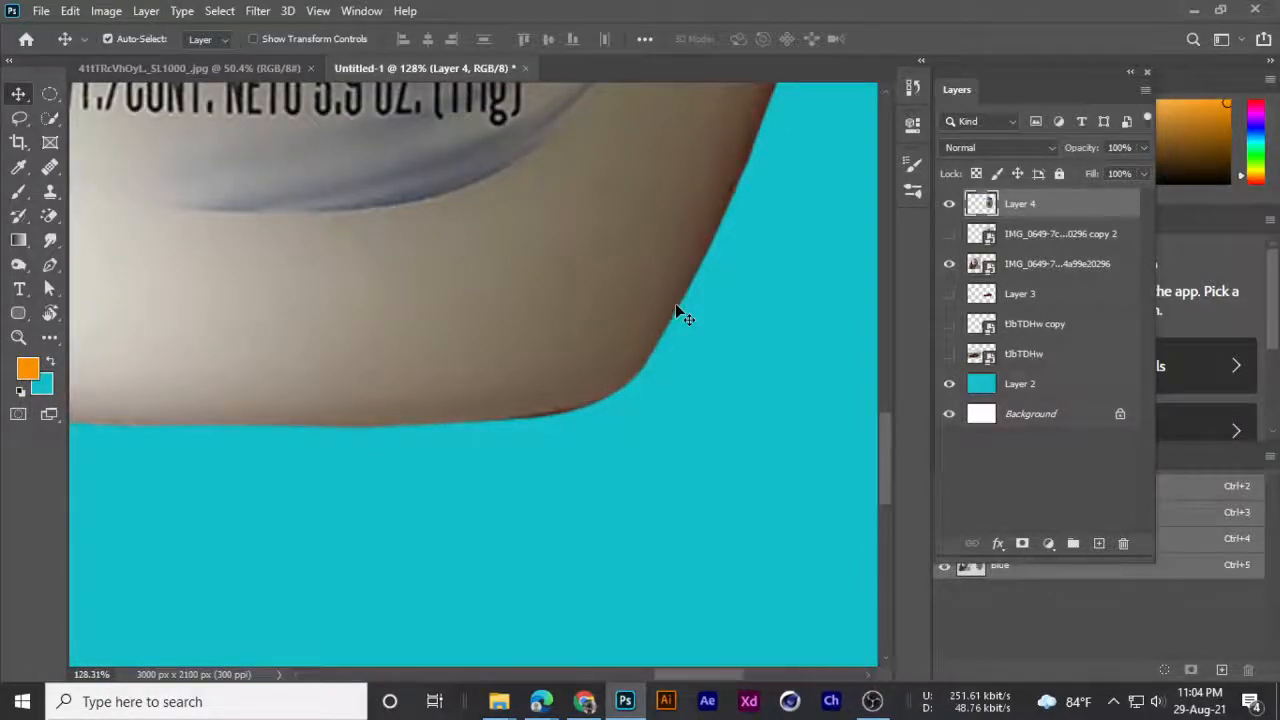
scroll(683, 318, "up", 5)
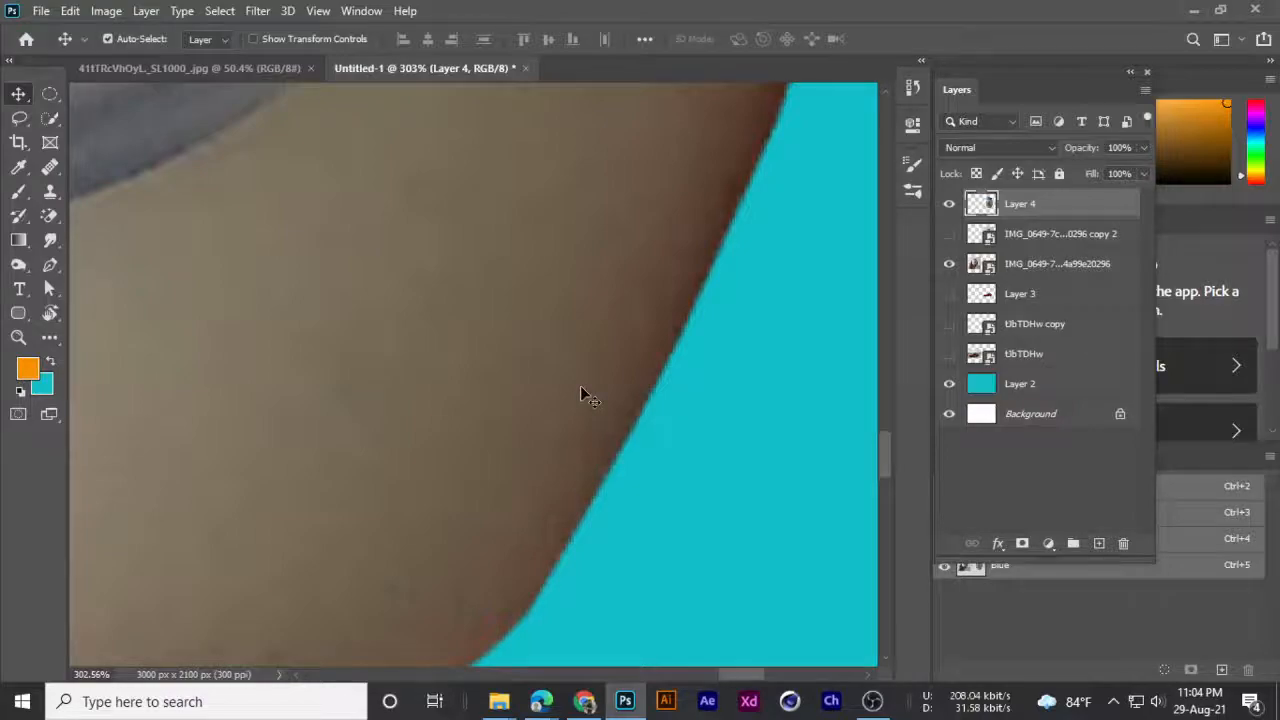
scroll(585, 393, "down", 8)
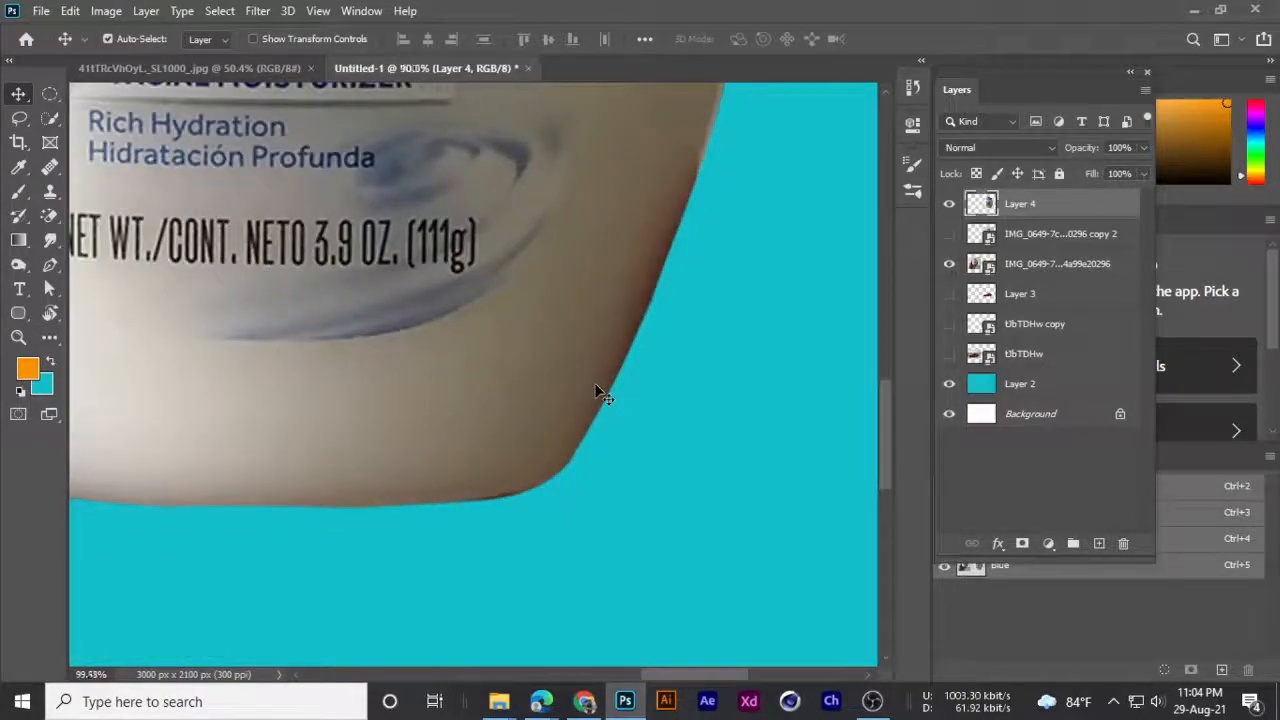
scroll(588, 388, "down", 5)
scroll(600, 370, "up", 1)
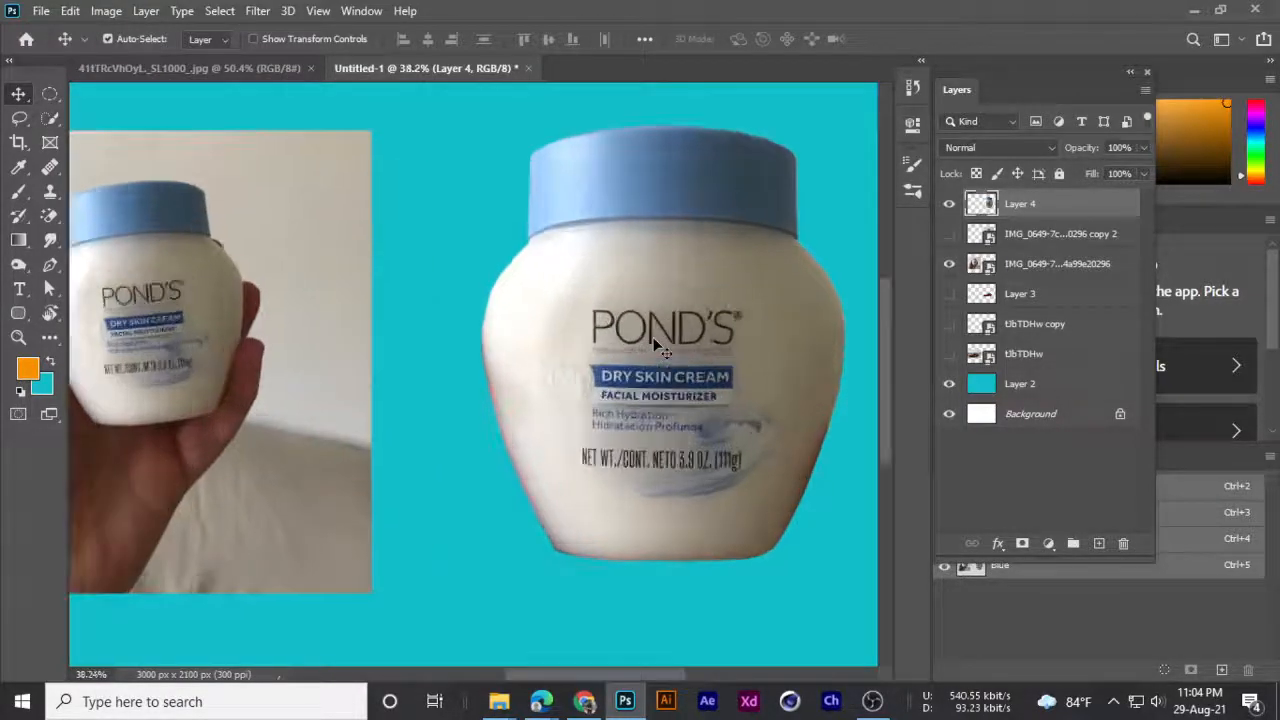
scroll(653, 337, "up", 1)
key("space")
left_click_drag(725, 333, 634, 339)
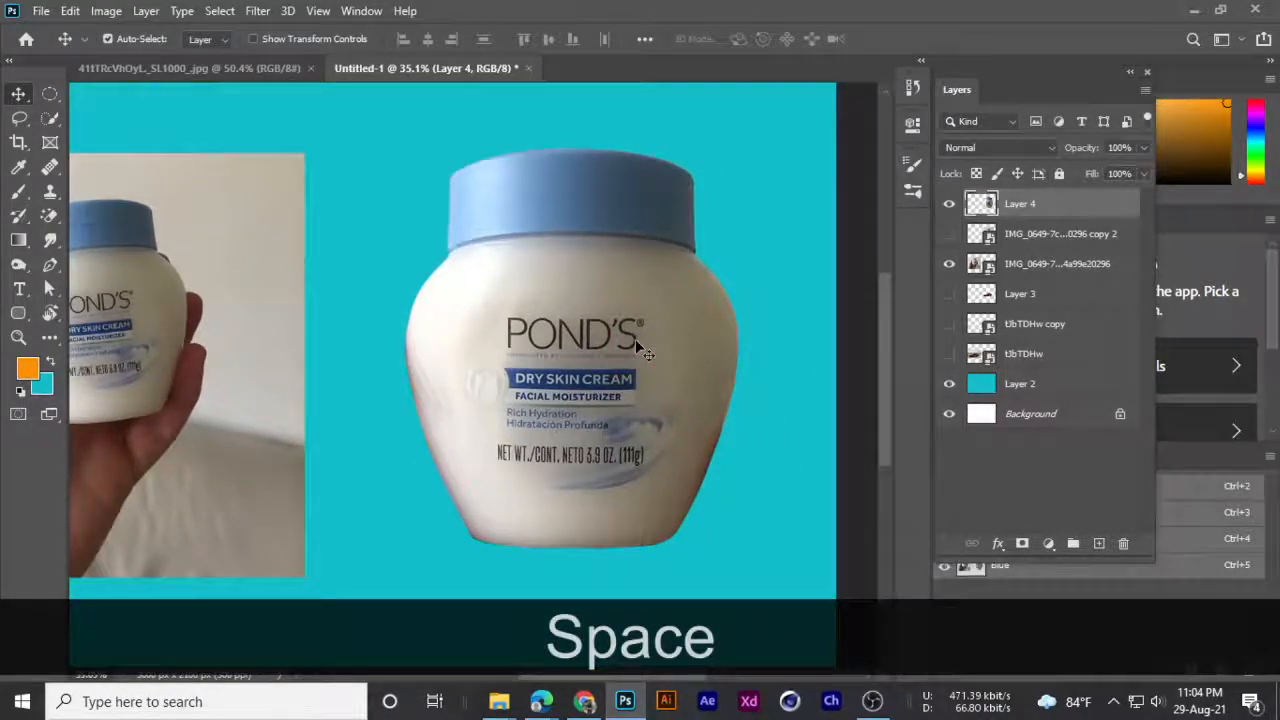
scroll(509, 297, "up", 3)
scroll(520, 300, "down", 5)
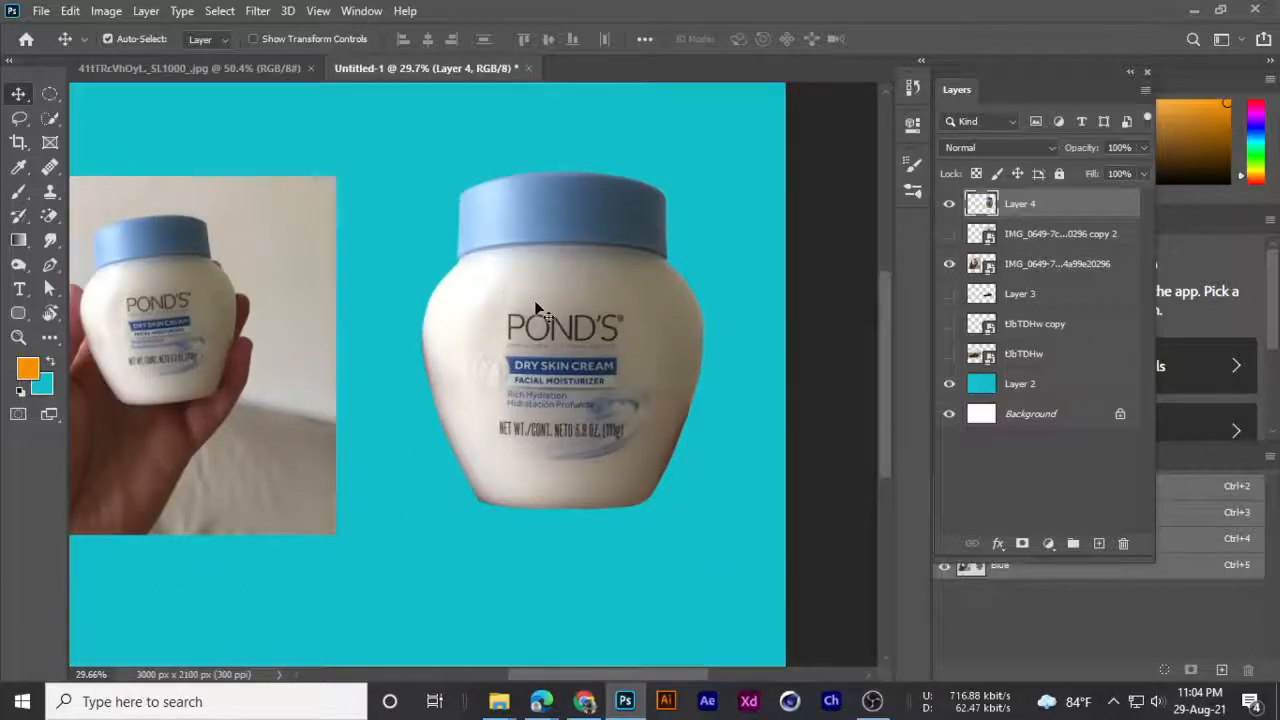
scroll(535, 302, "up", 3)
scroll(535, 302, "down", 1)
scroll(537, 310, "up", 2)
scroll(534, 300, "down", 2)
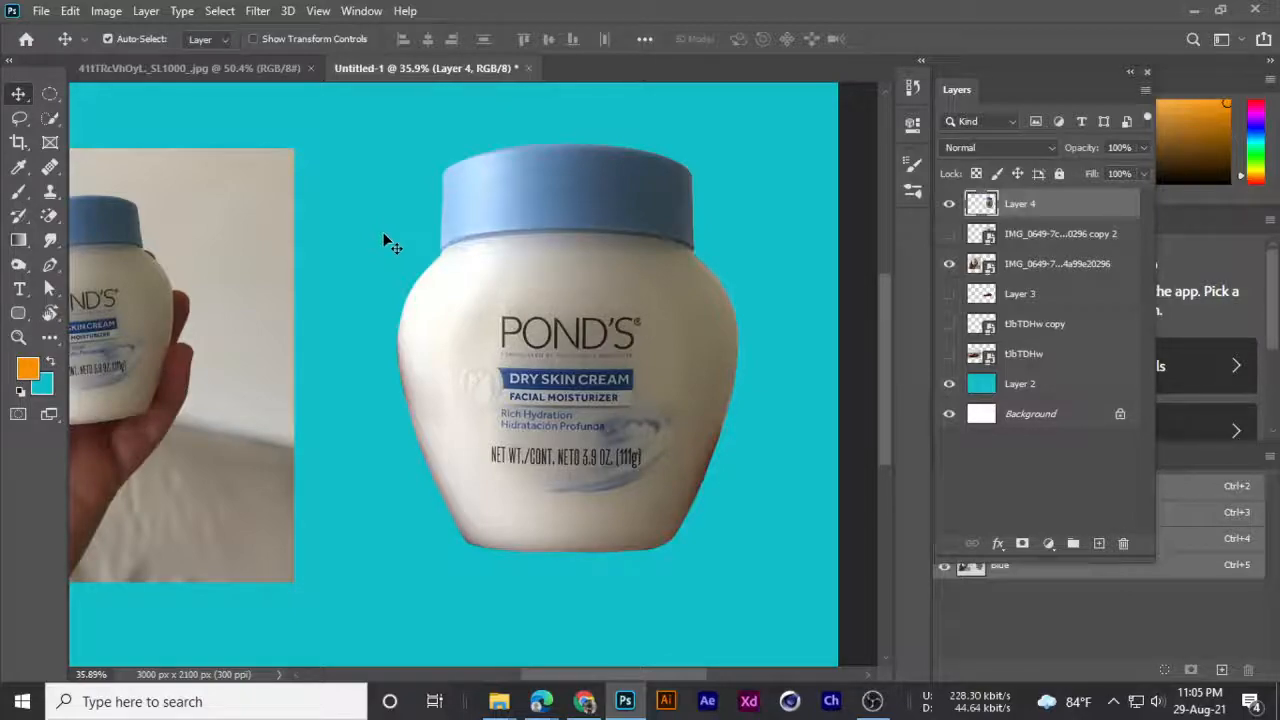
- Try to smooth the rough notch where the lid meets the jar's left shoulder with a hard 50 px Eraser
scroll(385, 245, "up", 5)
scroll(519, 268, "up", 5)
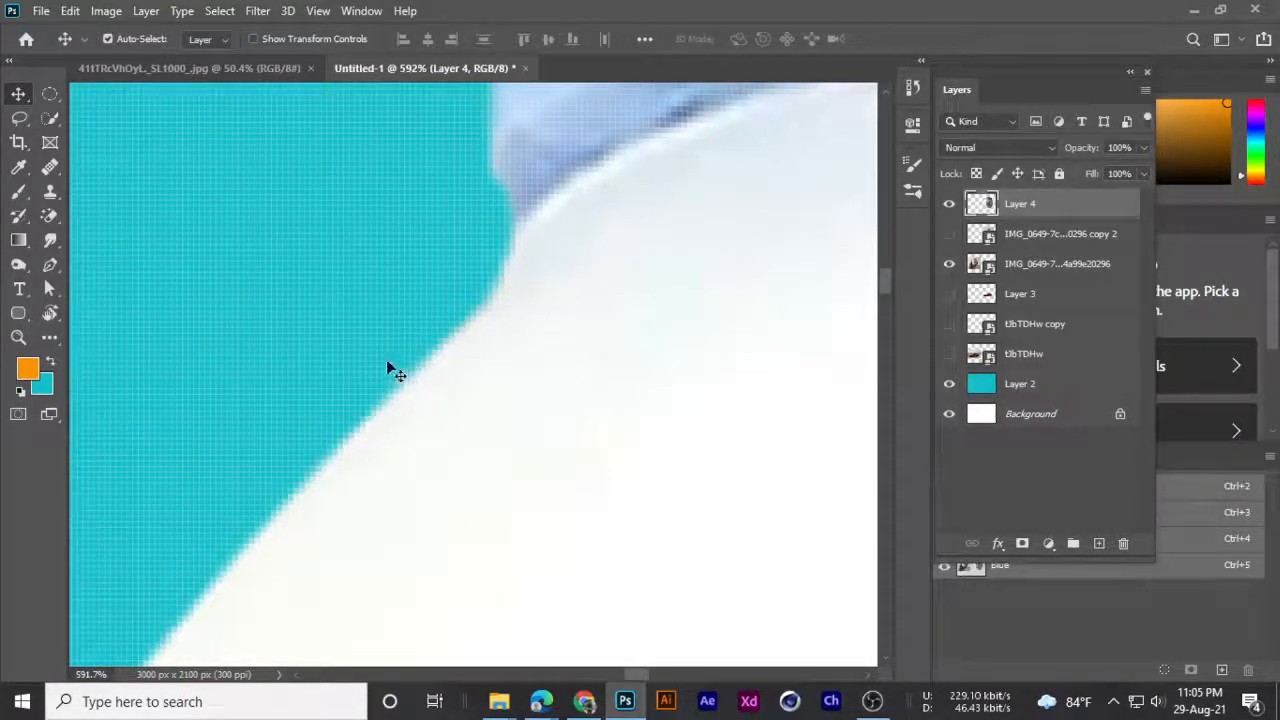
scroll(413, 383, "down", 5)
scroll(397, 360, "up", 3)
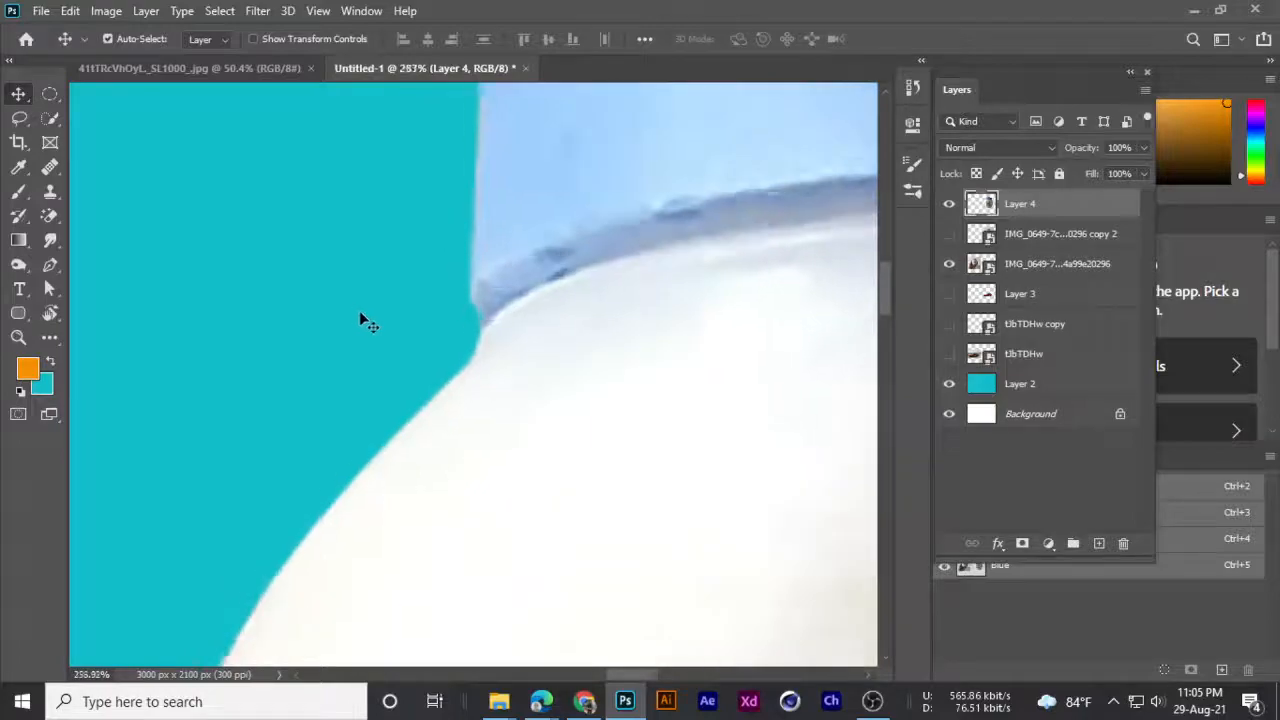
scroll(460, 279, "up", 2)
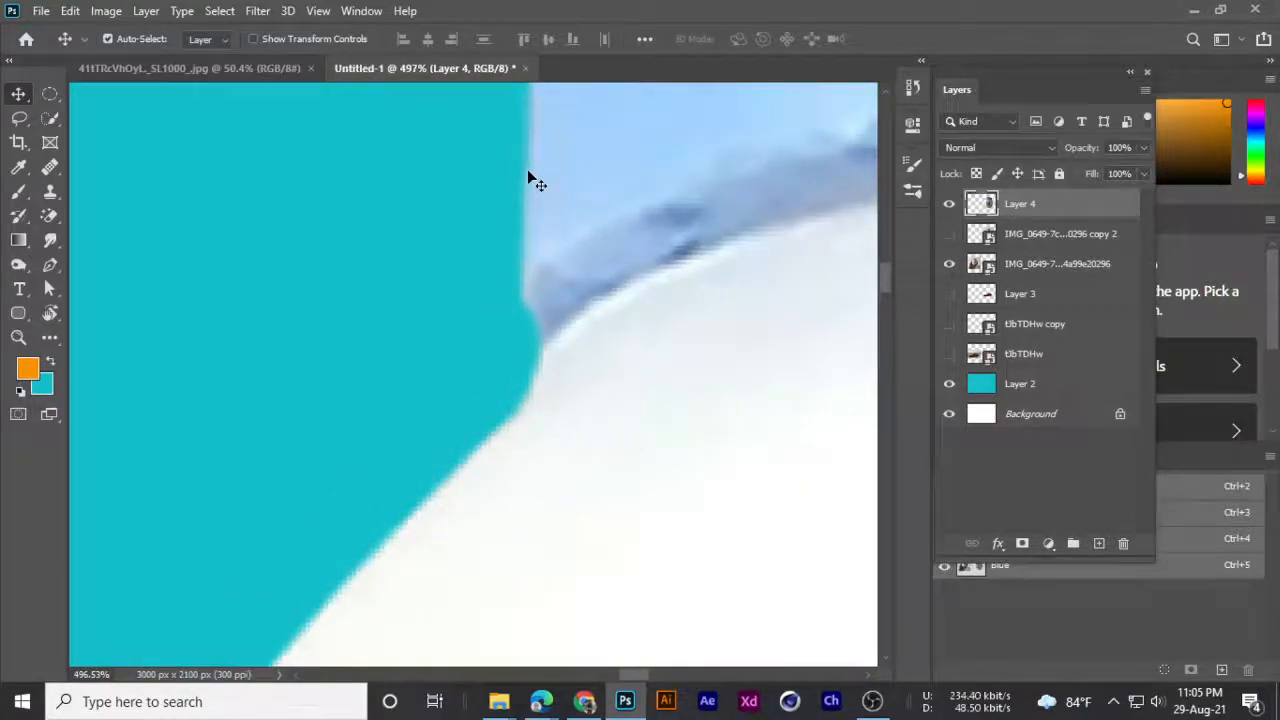
mouse_move(50, 210)
left_mouse_down()
mouse_move(166, 243)
mouse_move(120, 212)
left_mouse_up()
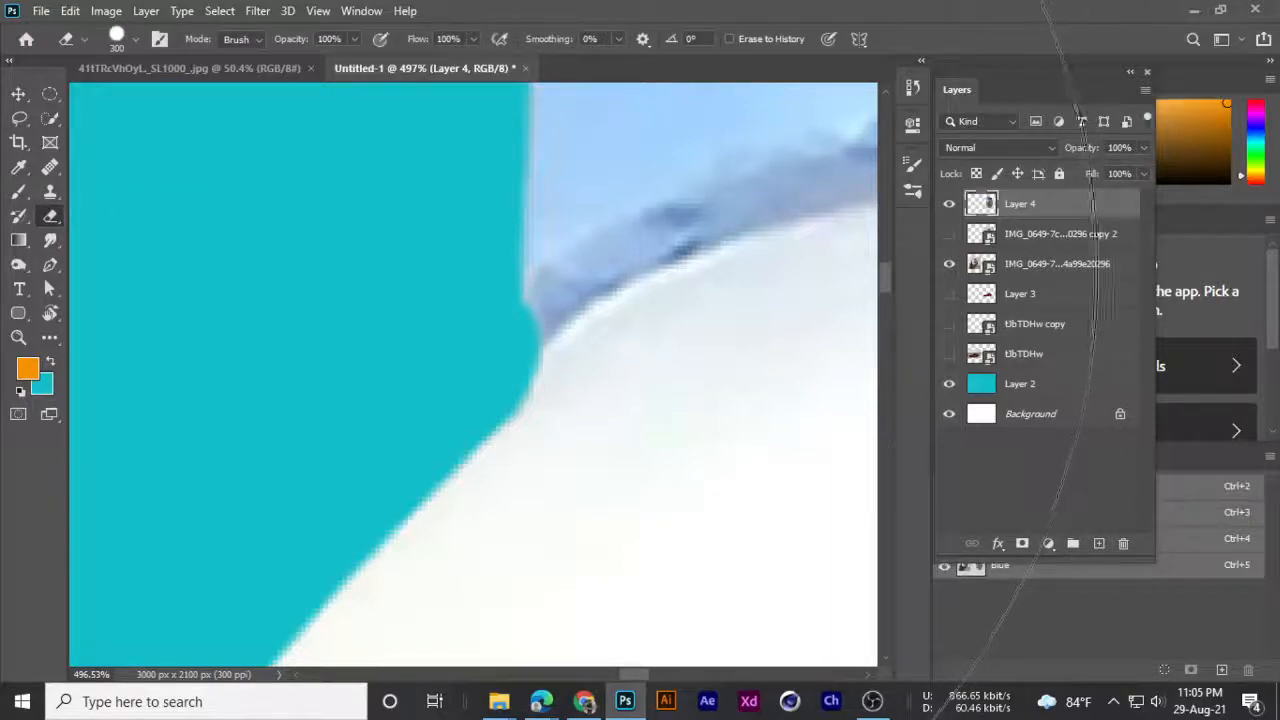
scroll(365, 300, "down", 2)
key("bracketleft")
key("bracketleft")
key("bracketleft")
key("bracketleft")
key("bracketleft")
key("bracketleft")
key("bracketleft")
key("bracketleft")
key("bracketleft")
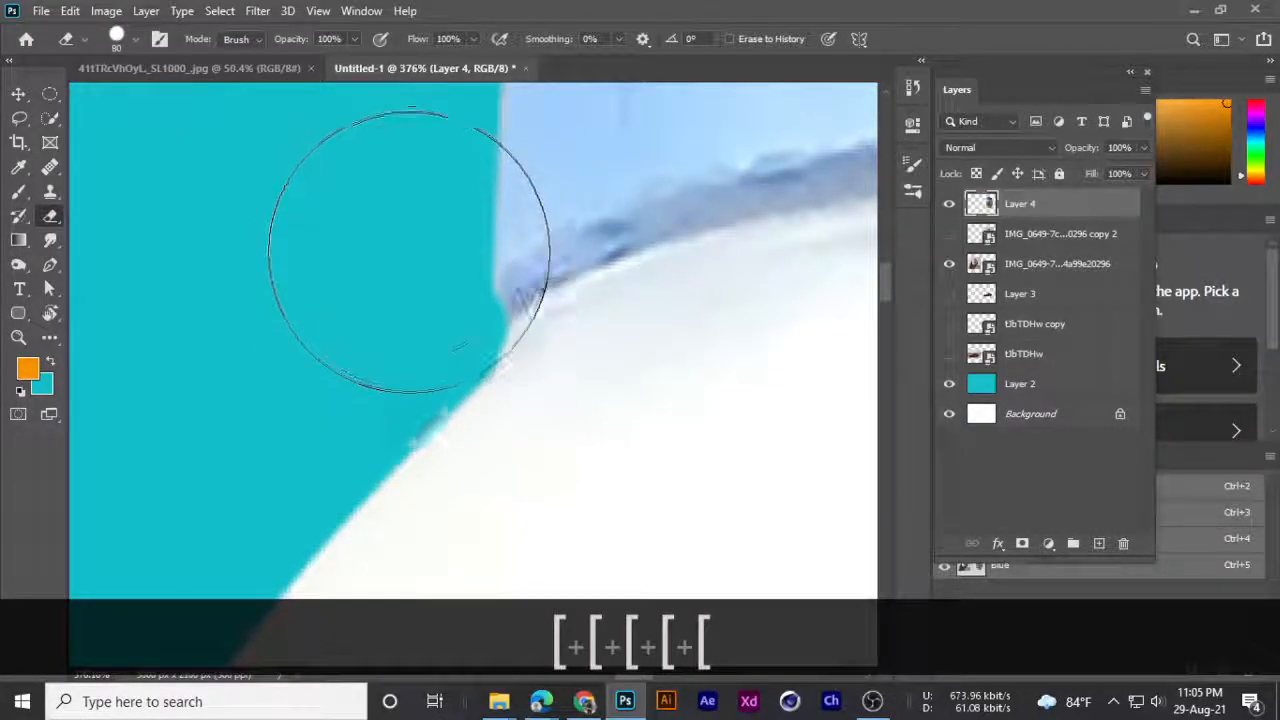
mouse_move(400, 175)
left_mouse_down()
mouse_move(424, 211)
mouse_move(400, 257)
mouse_move(415, 300)
mouse_move(371, 400)
mouse_move(322, 432)
mouse_move(314, 349)
left_mouse_up()
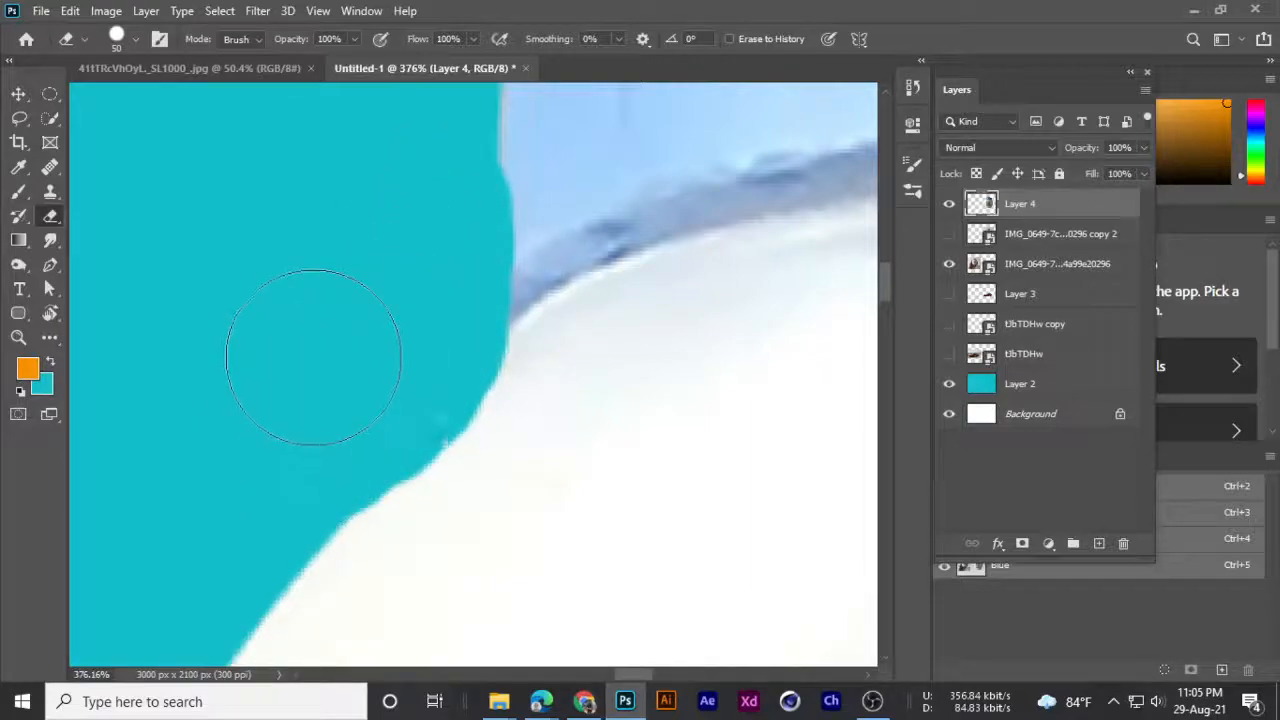
- Undo the hard eraser strokes along the lid edge and the jar's left shoulder
key("ctrl+z")
key("ctrl+z")
key("ctrl+z")
key("ctrl+z")
key("ctrl+z")
key("ctrl+z")
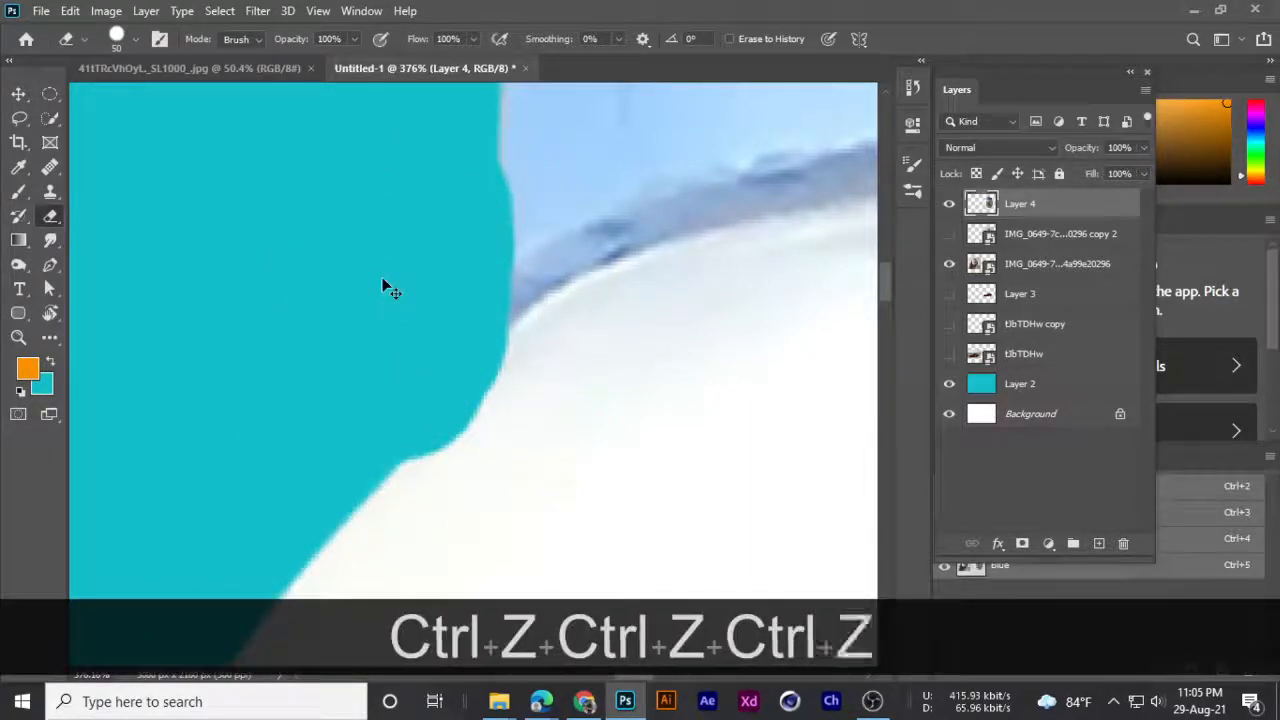
key("ctrl+z")
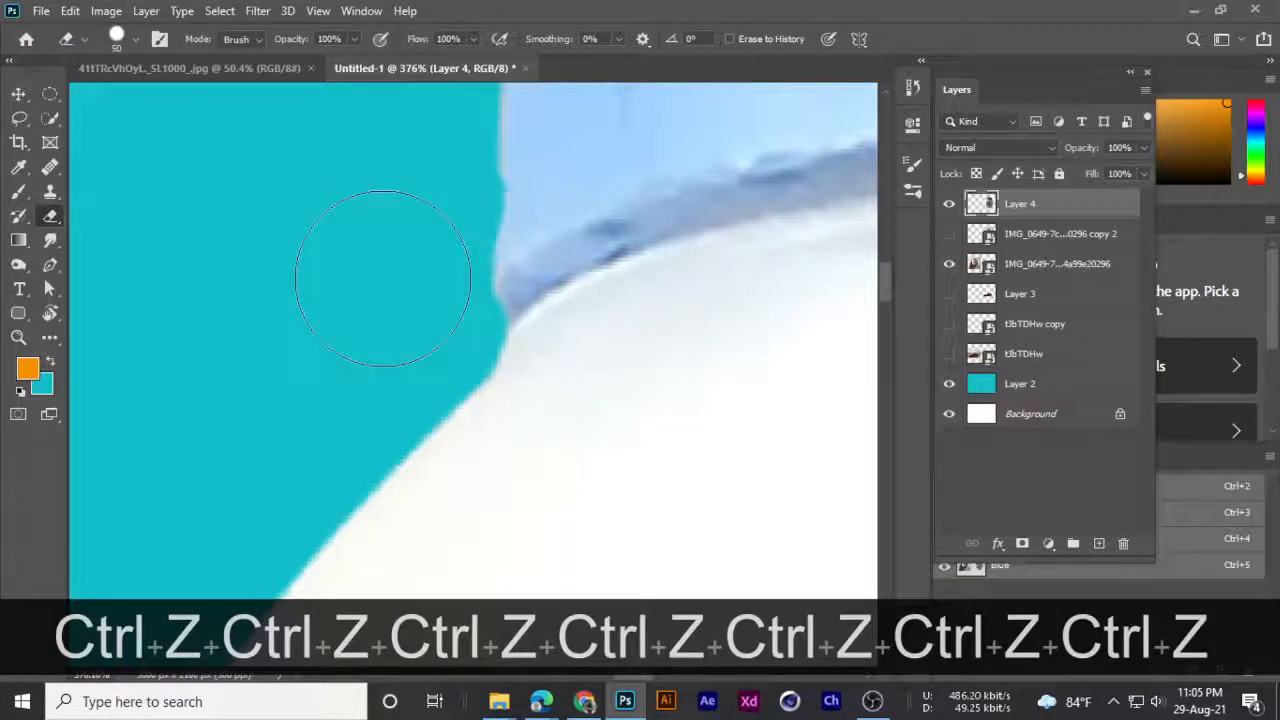
key("ctrl+z")
key("z")
key("ctrl+z")
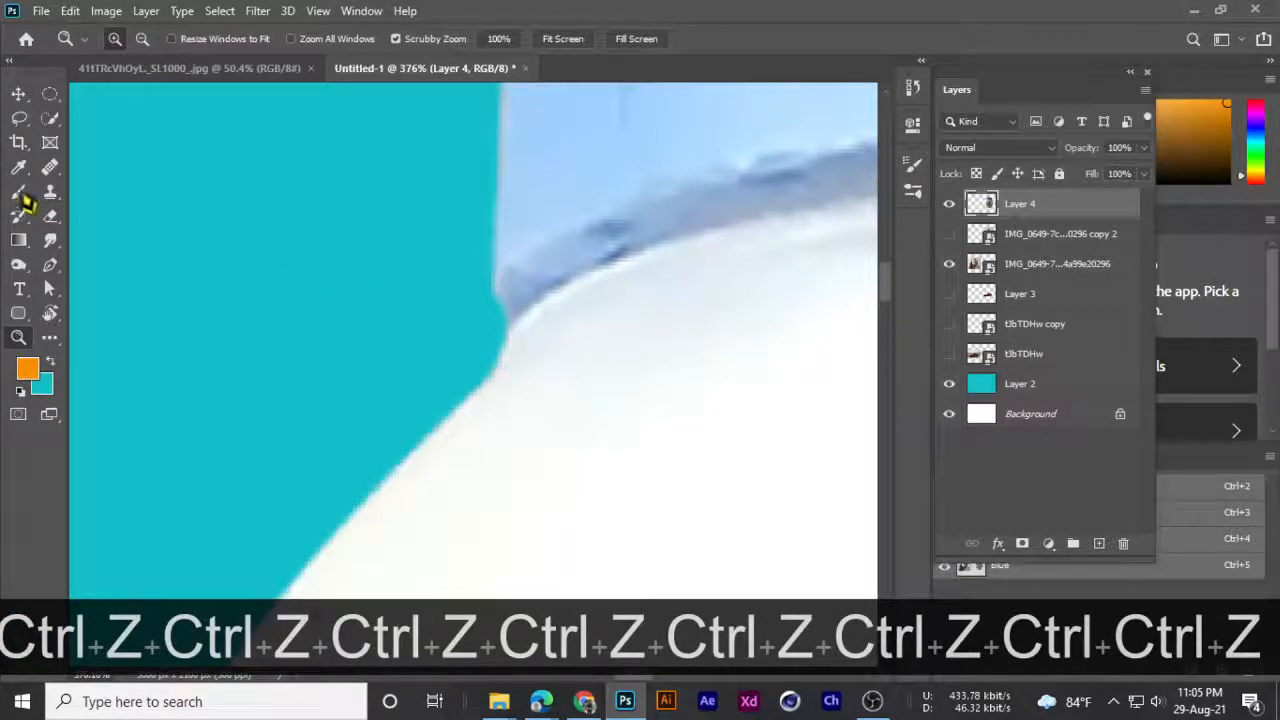
- Soften the lid's lower-left edge and the jar's left shoulder with the Eraser at 50 px and 0% hardness
right_click(50, 213)
left_click(125, 212)
right_click(262, 128)
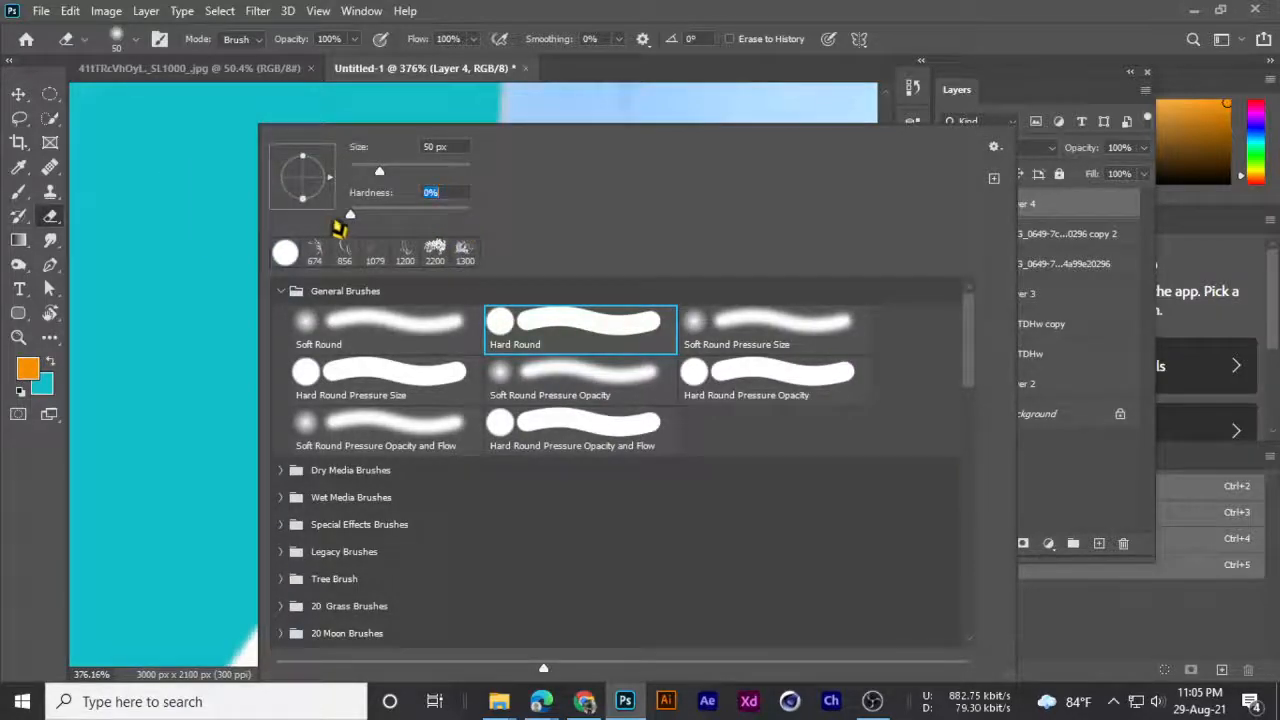
left_click(560, 11)
mouse_move(426, 200)
left_mouse_down()
mouse_move(429, 357)
mouse_move(371, 368)
mouse_move(294, 497)
mouse_move(246, 520)
left_mouse_up()
scroll(331, 345, "down", 7)
scroll(386, 404, "down", 3)
scroll(406, 477, "up", 6)
scroll(330, 340, "up", 2)
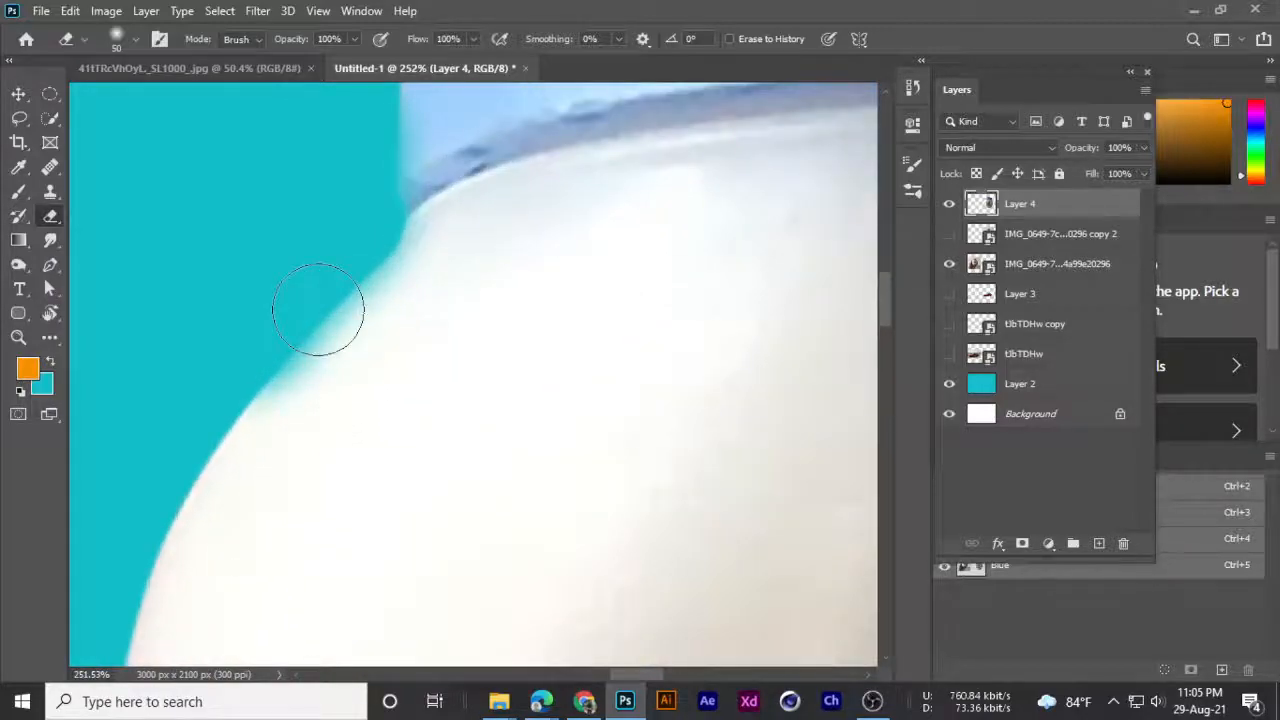
- Undo the latest soft eraser strokes on the jar's left shoulder
key("ctrl+z")
key("ctrl+z")
key("ctrl+z")
key("ctrl+z")
key("ctrl+z")
key("ctrl+z")
key("ctrl+z")
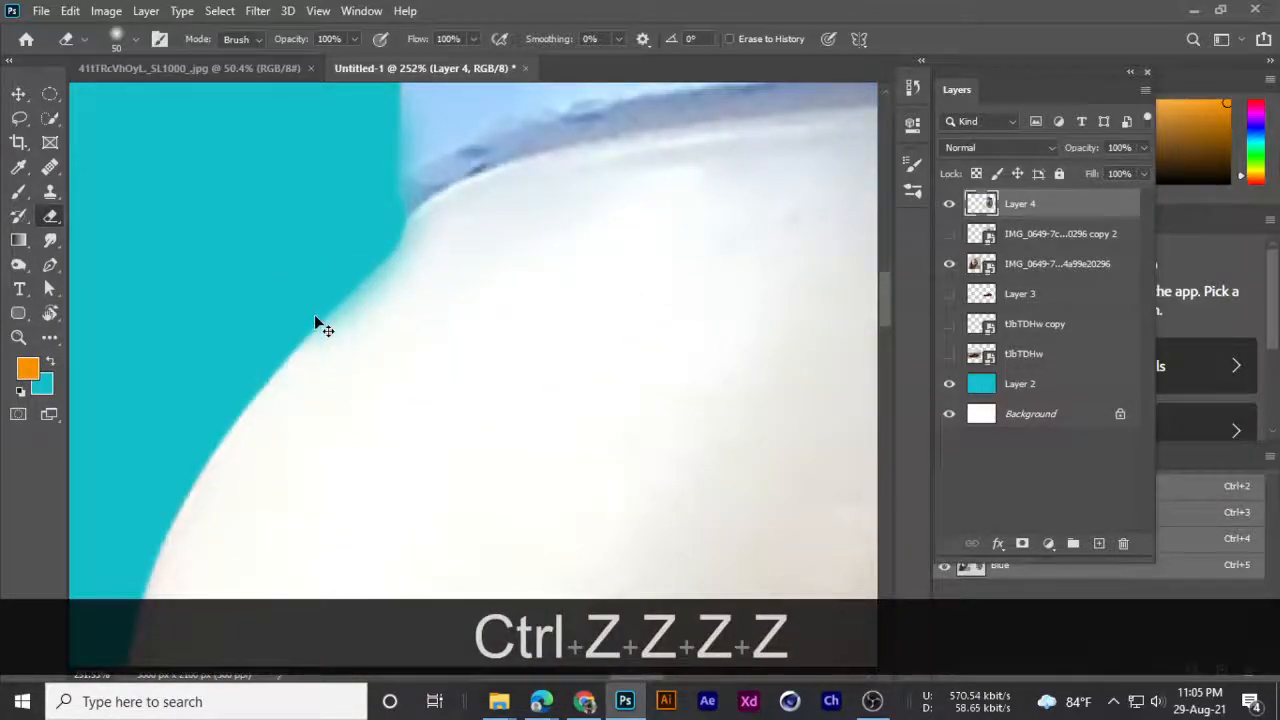
- Try one more soft eraser stroke at the joint between lid and left shoulder, and undo it
scroll(382, 280, "down", 1)
left_click_drag(382, 280, 405, 405)
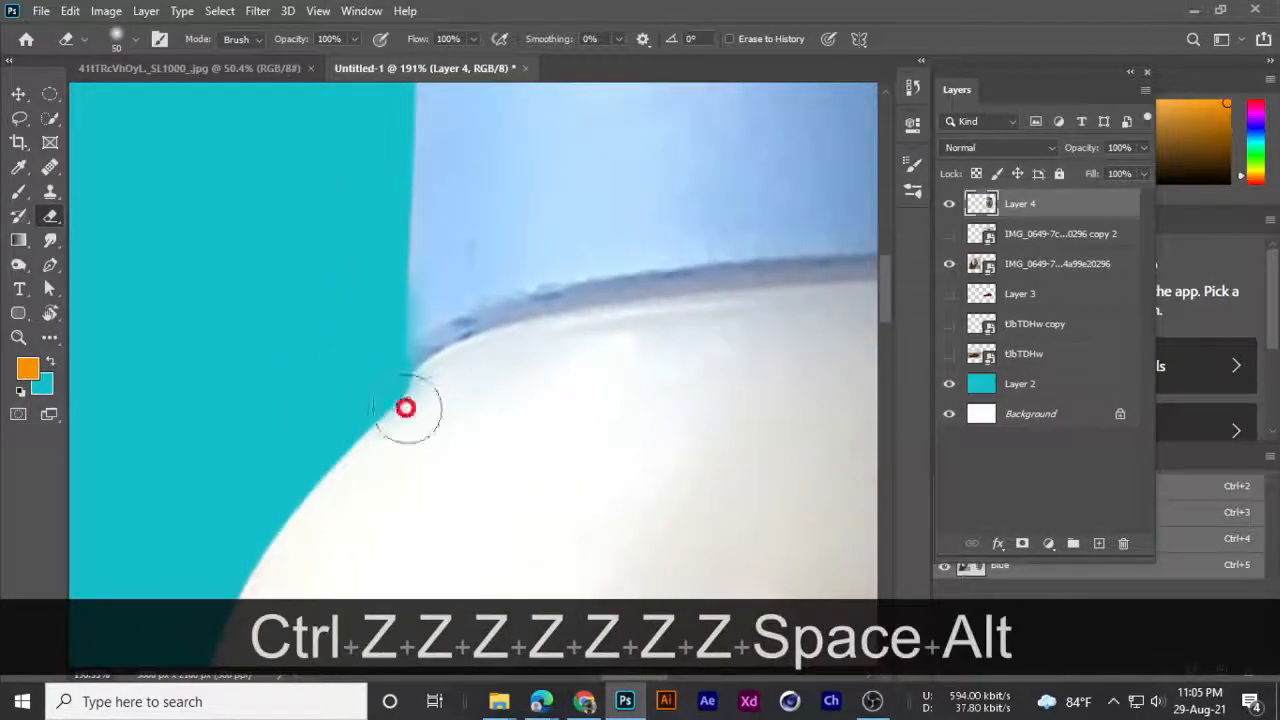
key("ctrl+z")
key("ctrl+z")
key("ctrl+z")
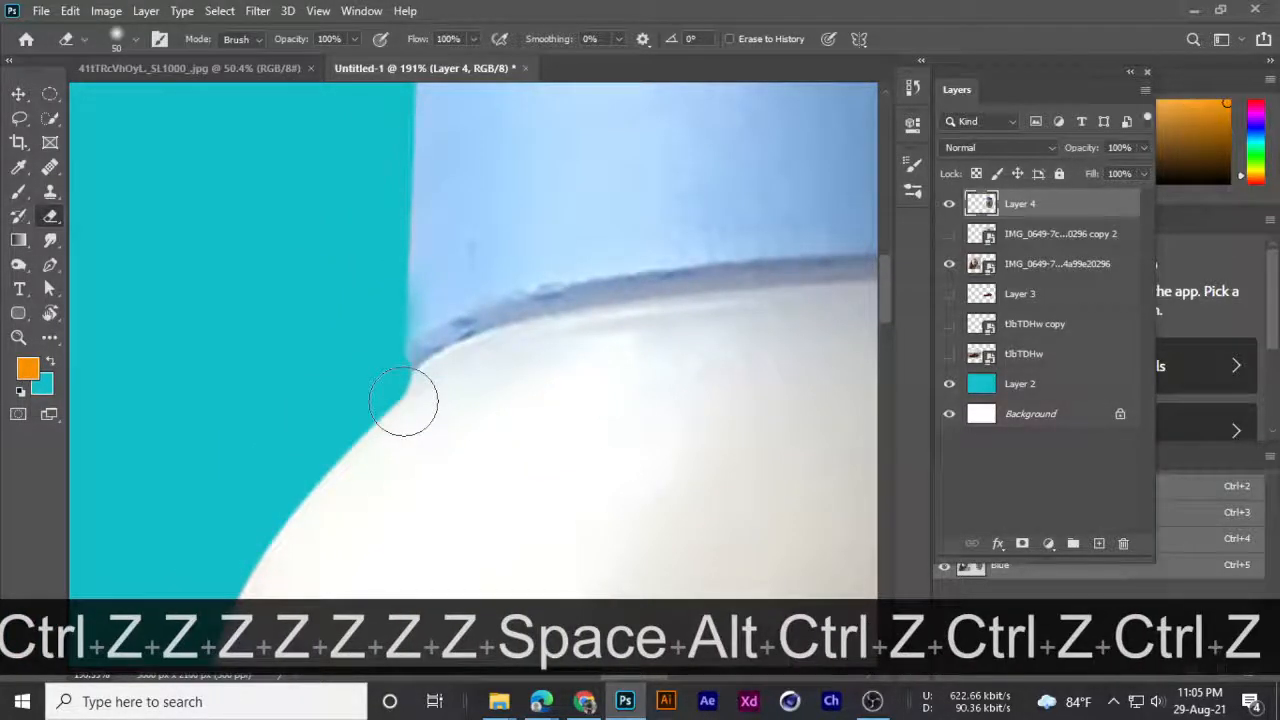
- Return to the Move tool and compare the canvas with the cut-out jar layer hidden and shown
scroll(268, 240, "down", 3)
left_click(18, 93)
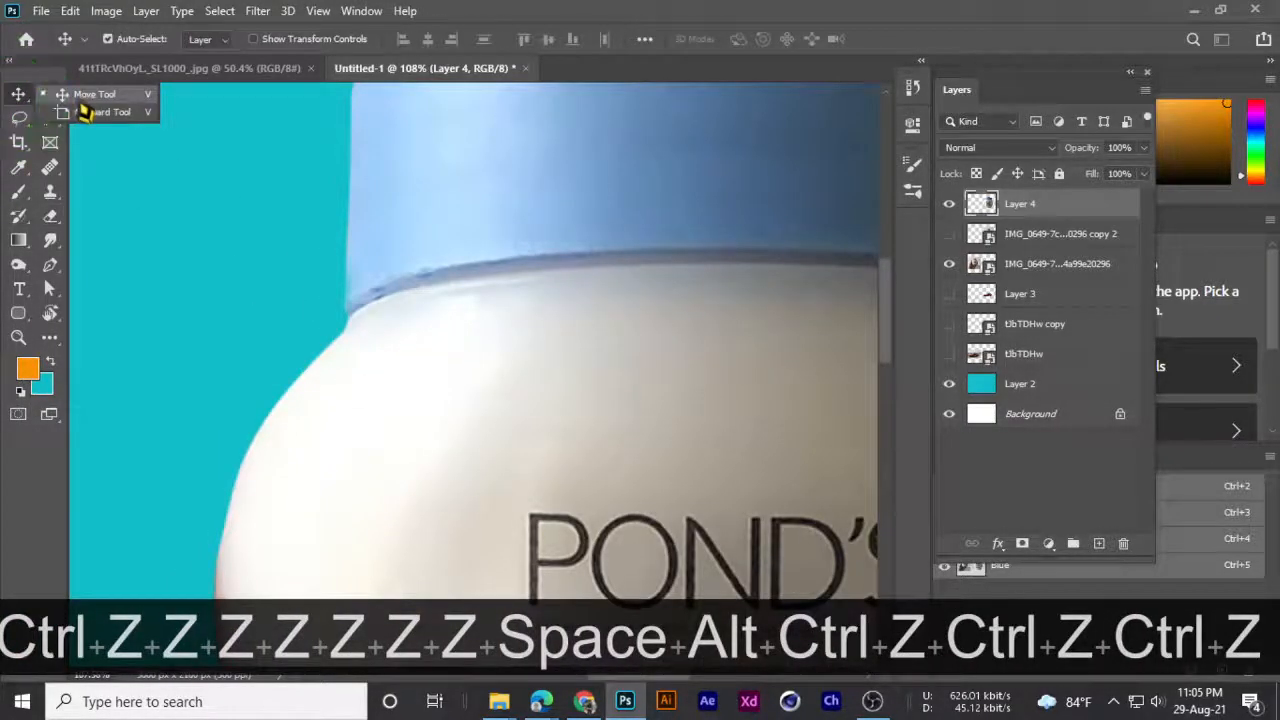
scroll(380, 243, "down", 4)
scroll(363, 200, "down", 4)
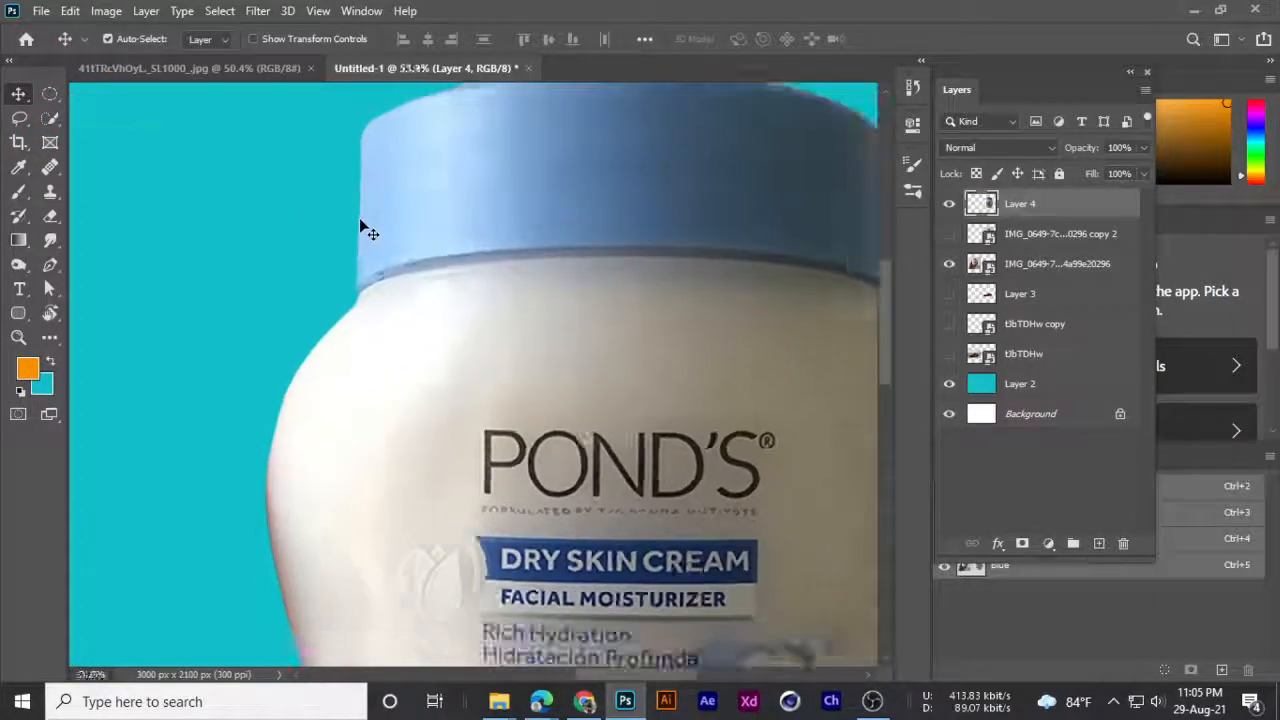
left_click(949, 205)
left_click(949, 205)
scroll(566, 266, "down", 3)
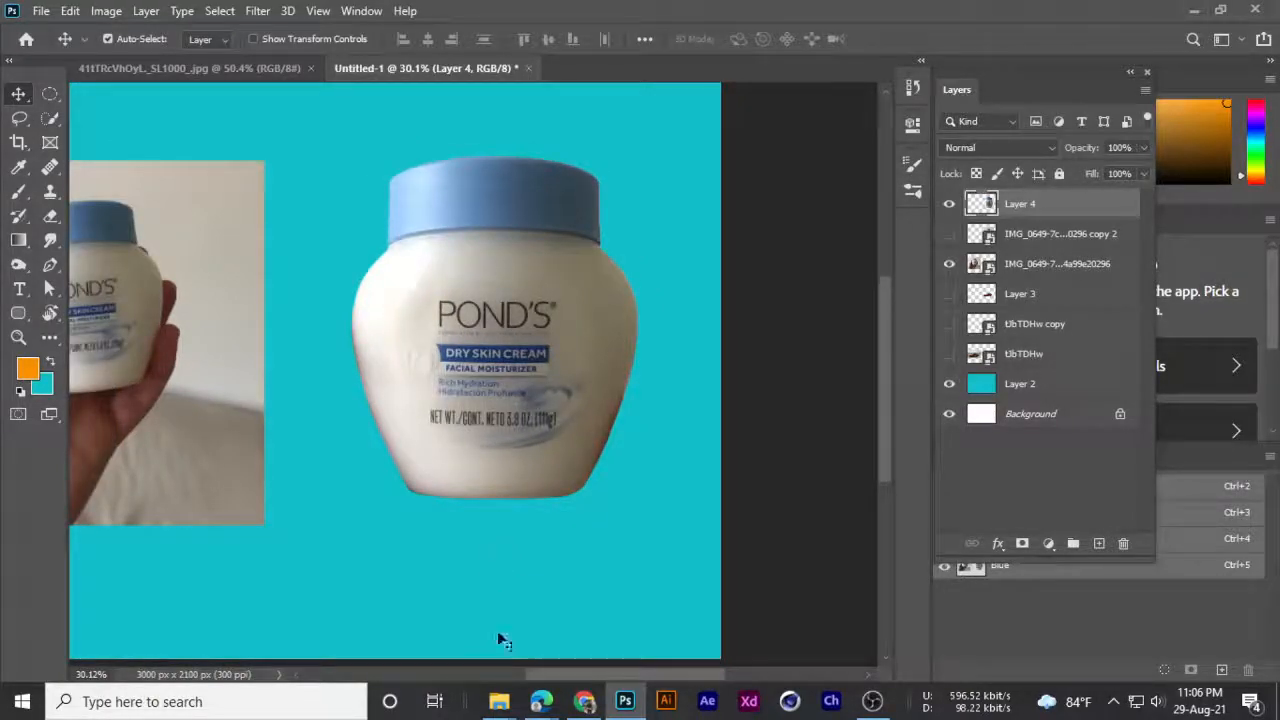
- Switch to the Google Meet call in the browser, set the speaker volume to 21, and return to Photoshop
left_click(540, 703)
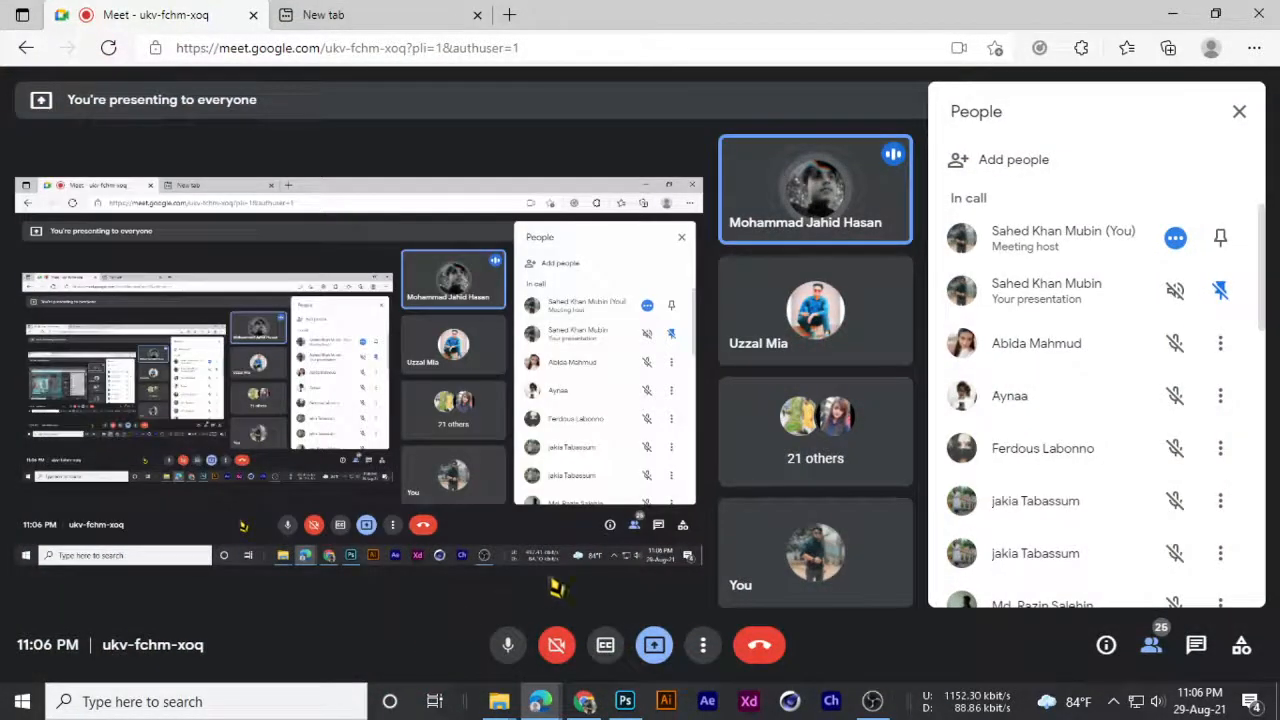
left_click(1156, 701)
left_click_drag(1037, 656, 1057, 678)
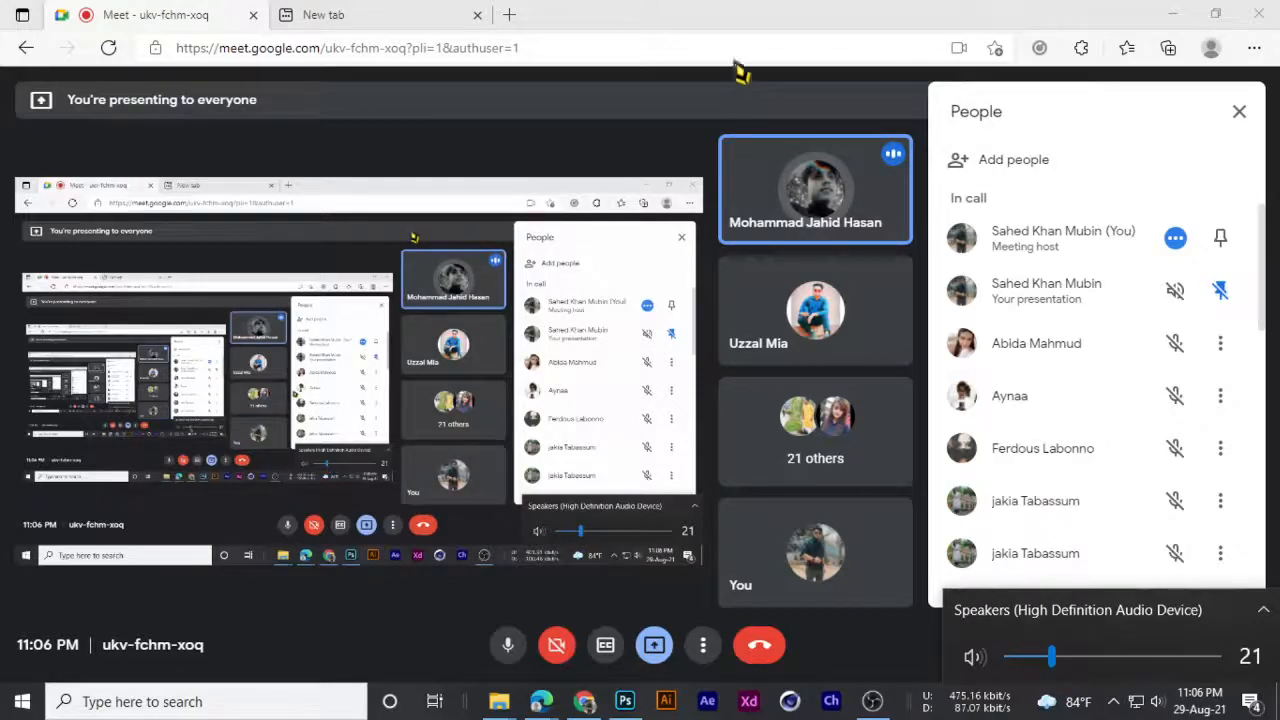
left_click(737, 18)
left_click(1172, 14)
scroll(498, 292, "up", 2)
scroll(498, 302, "down", 1)
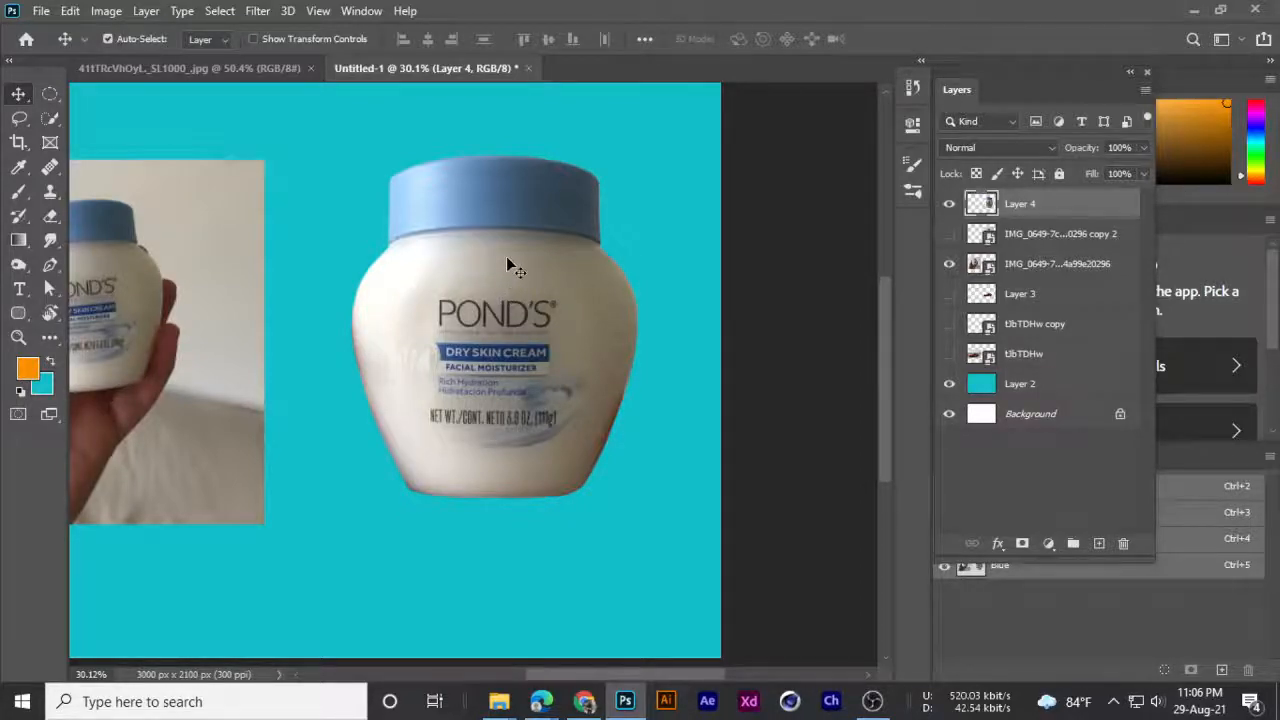
scroll(507, 260, "up", 1)
scroll(507, 260, "down", 2)
scroll(671, 261, "up", 1)
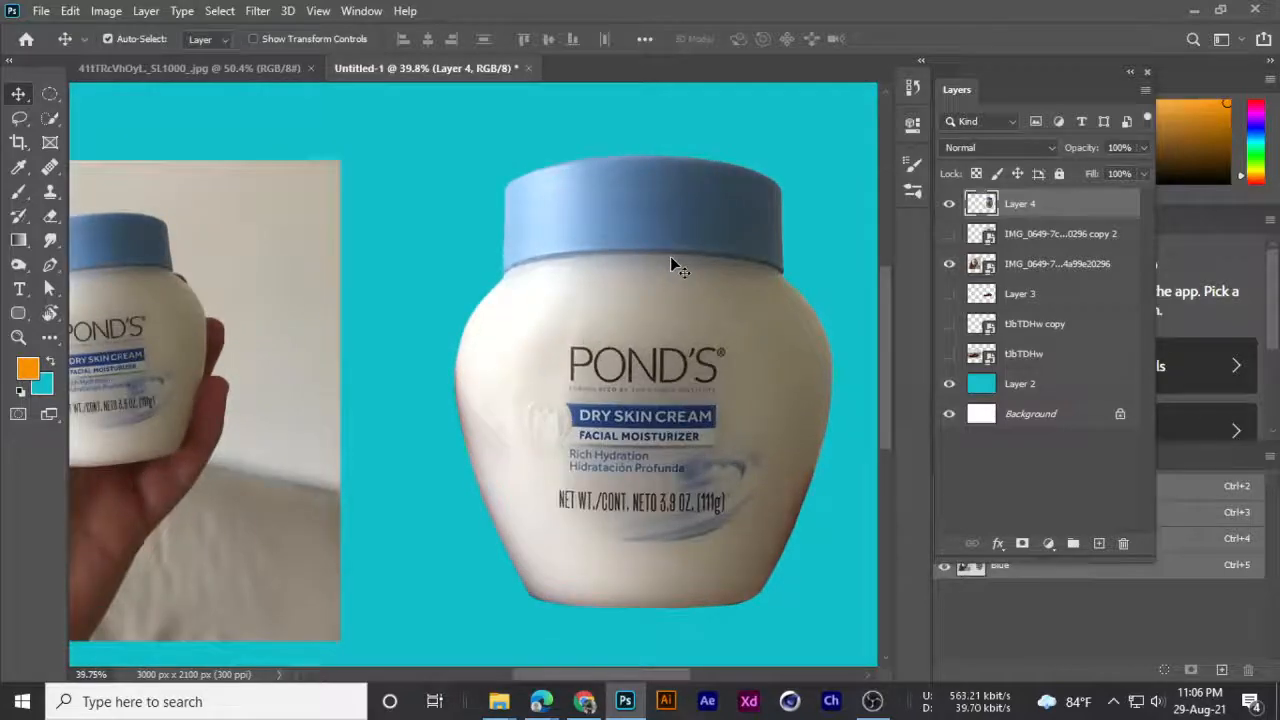
key("space")
left_click_drag(657, 289, 517, 261)
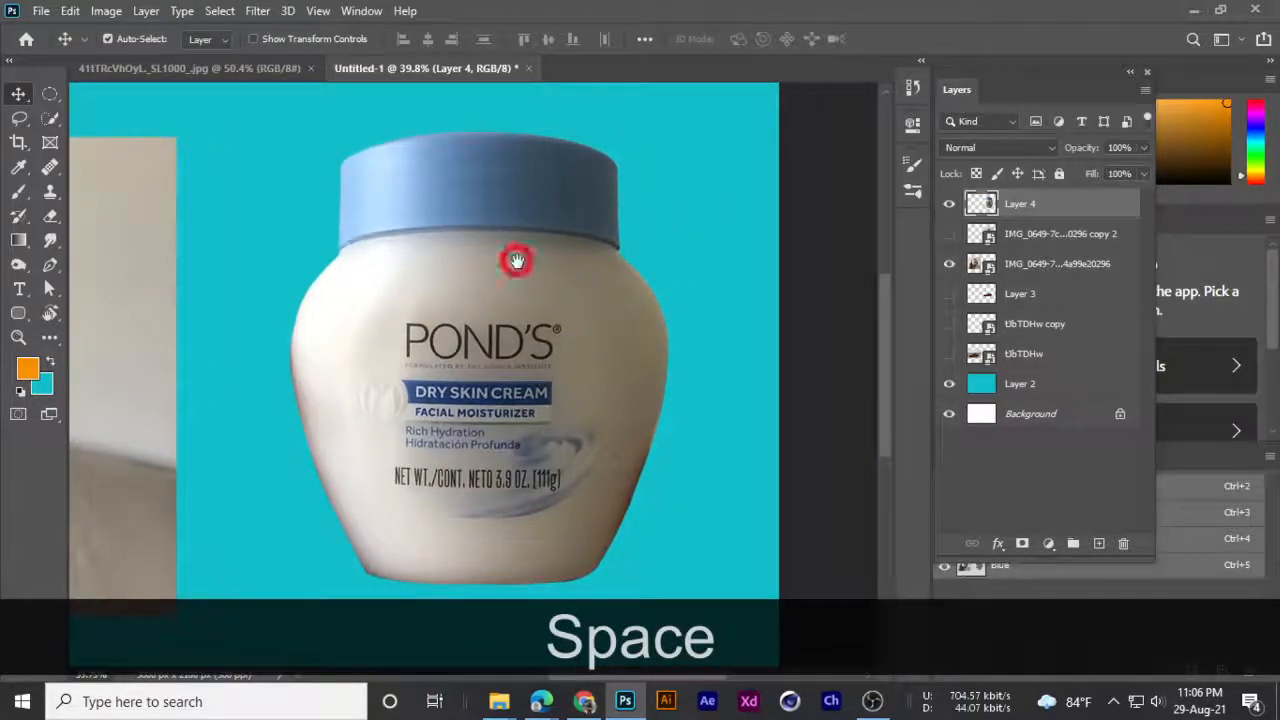
scroll(517, 262, "down", 1)
right_click(517, 262)
left_click(690, 15)
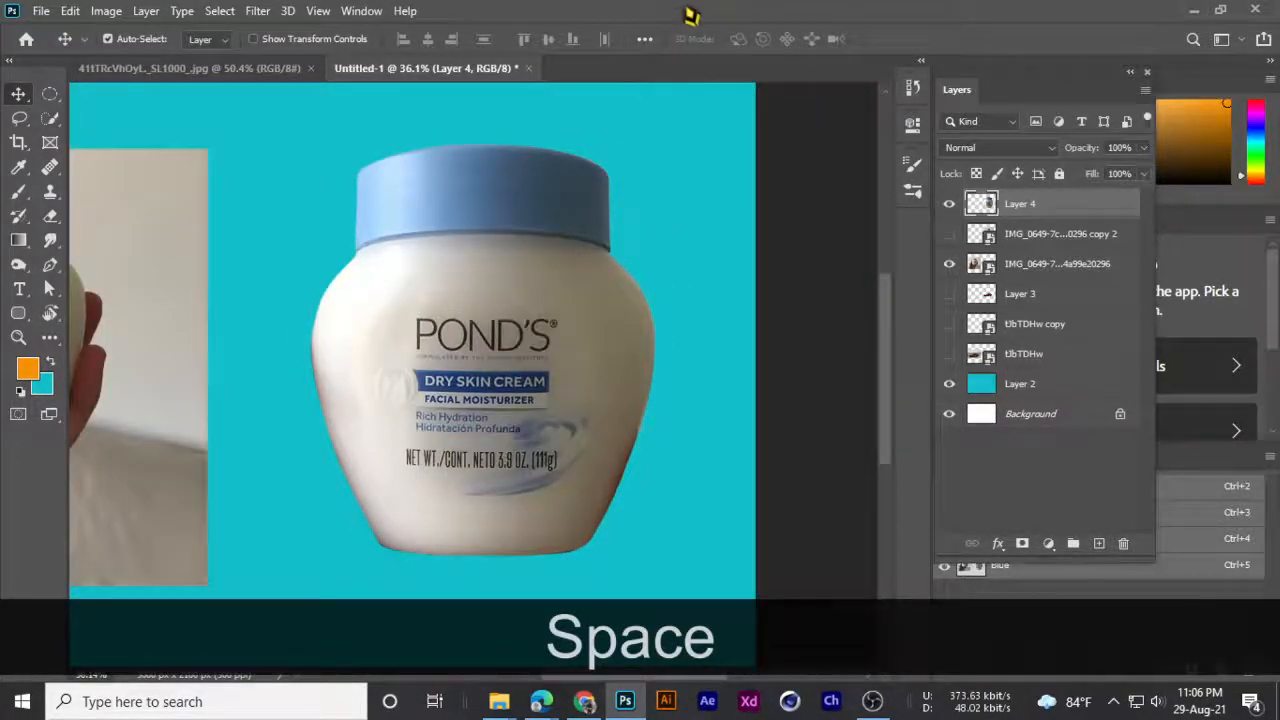
scroll(494, 261, "up", 1)
scroll(492, 261, "down", 2)
scroll(492, 263, "up", 1)
- Hide and reshow the cut-out jar on Layer 4, and load its outline as a selection
left_click(949, 205)
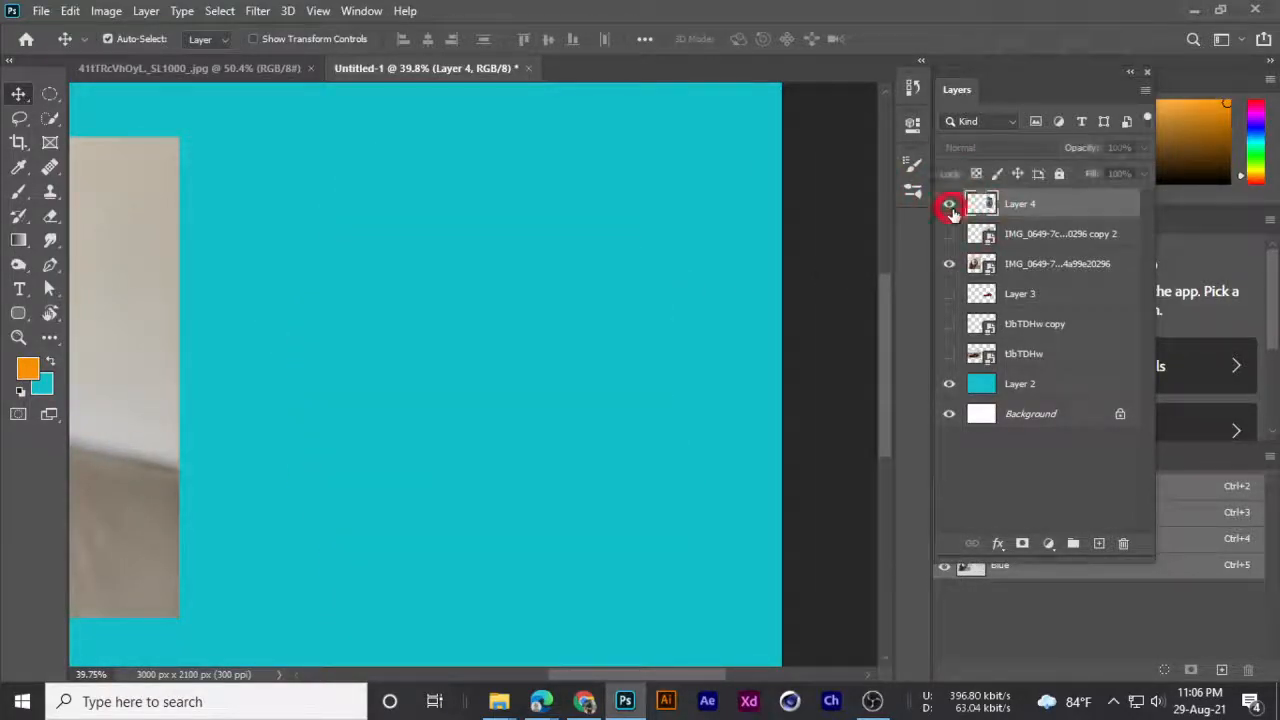
scroll(420, 148, "down", 1)
left_click(949, 204)
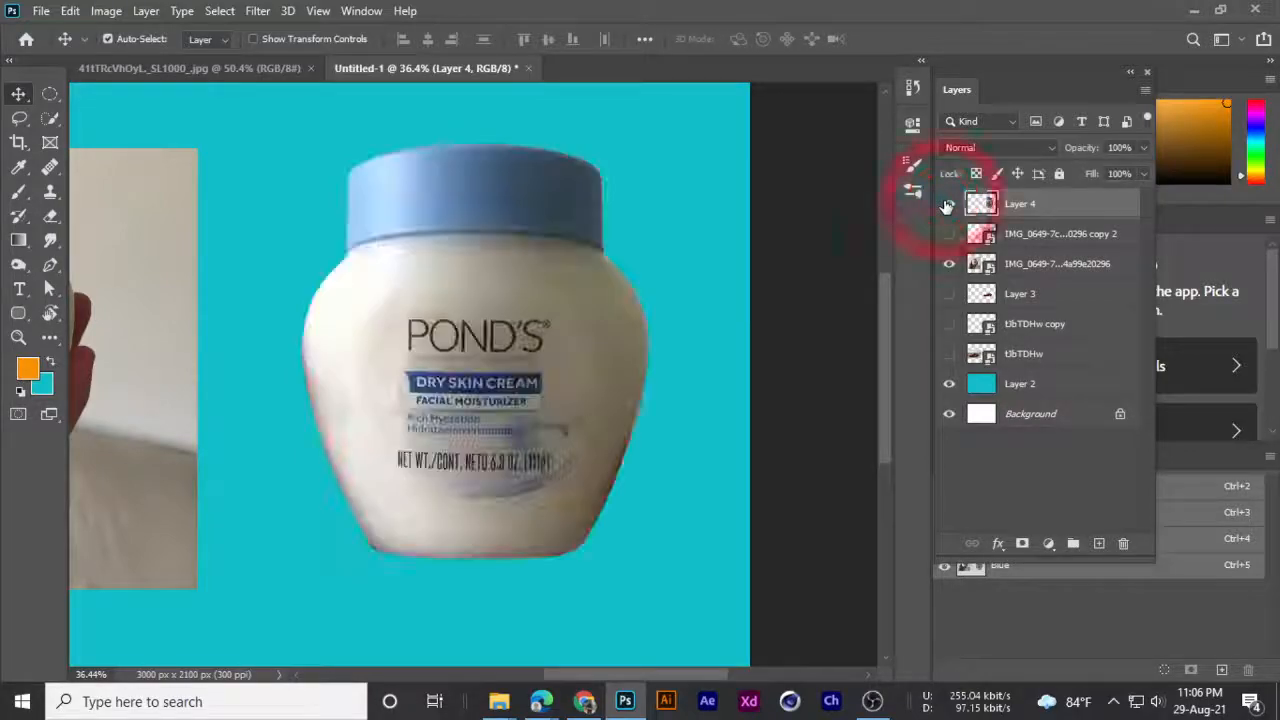
key("ctrl")
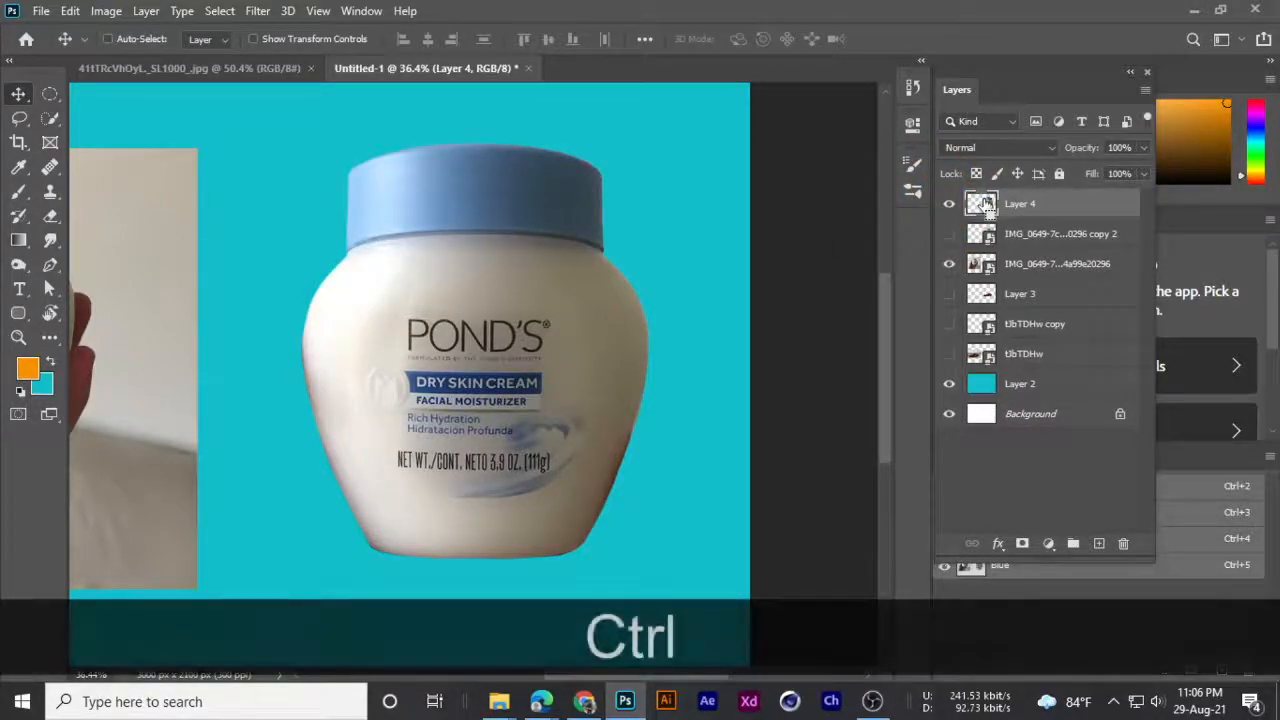
left_click(985, 204, "ctrl")
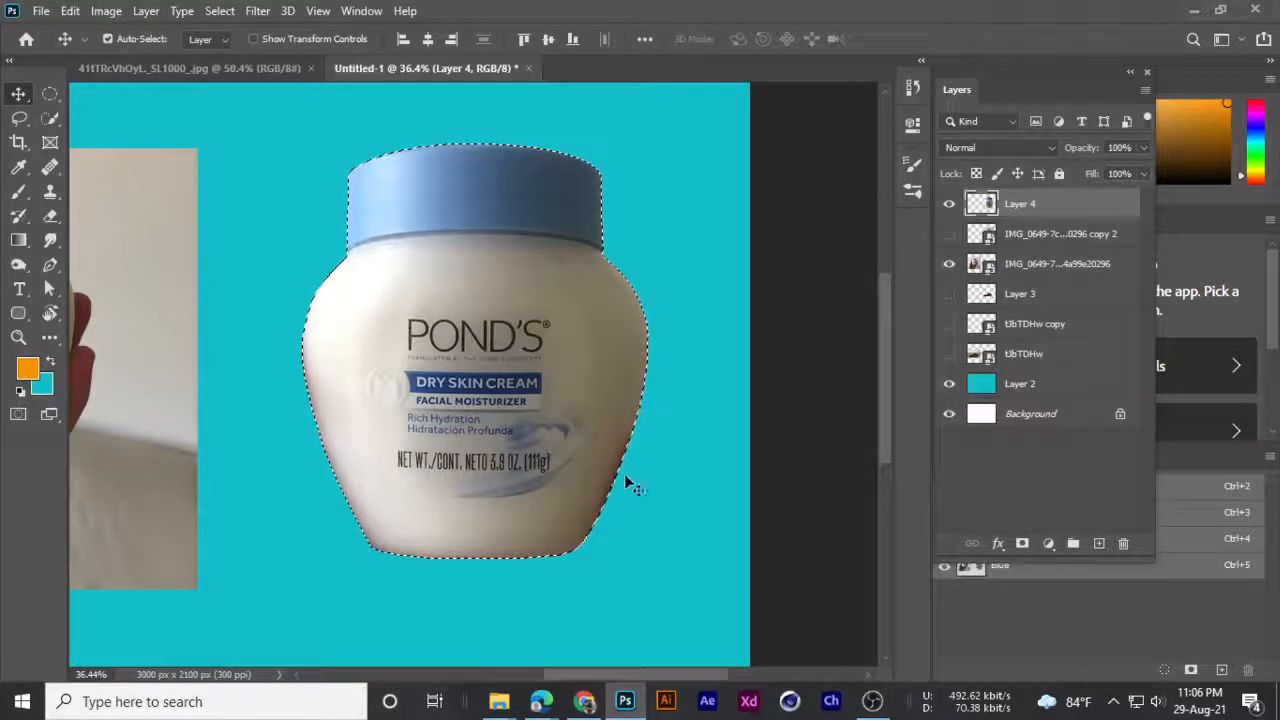
- Invert the selection so that it covers everything outside the jar
scroll(329, 246, "down", 3)
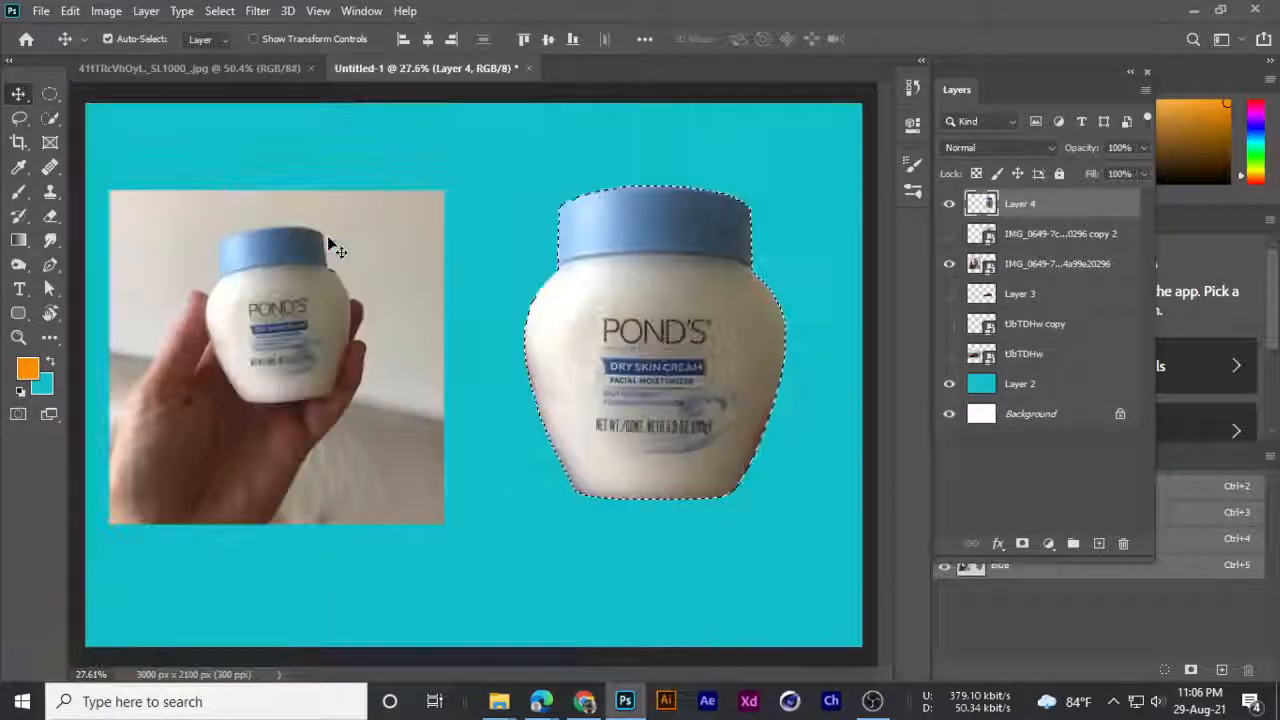
scroll(565, 263, "up", 1)
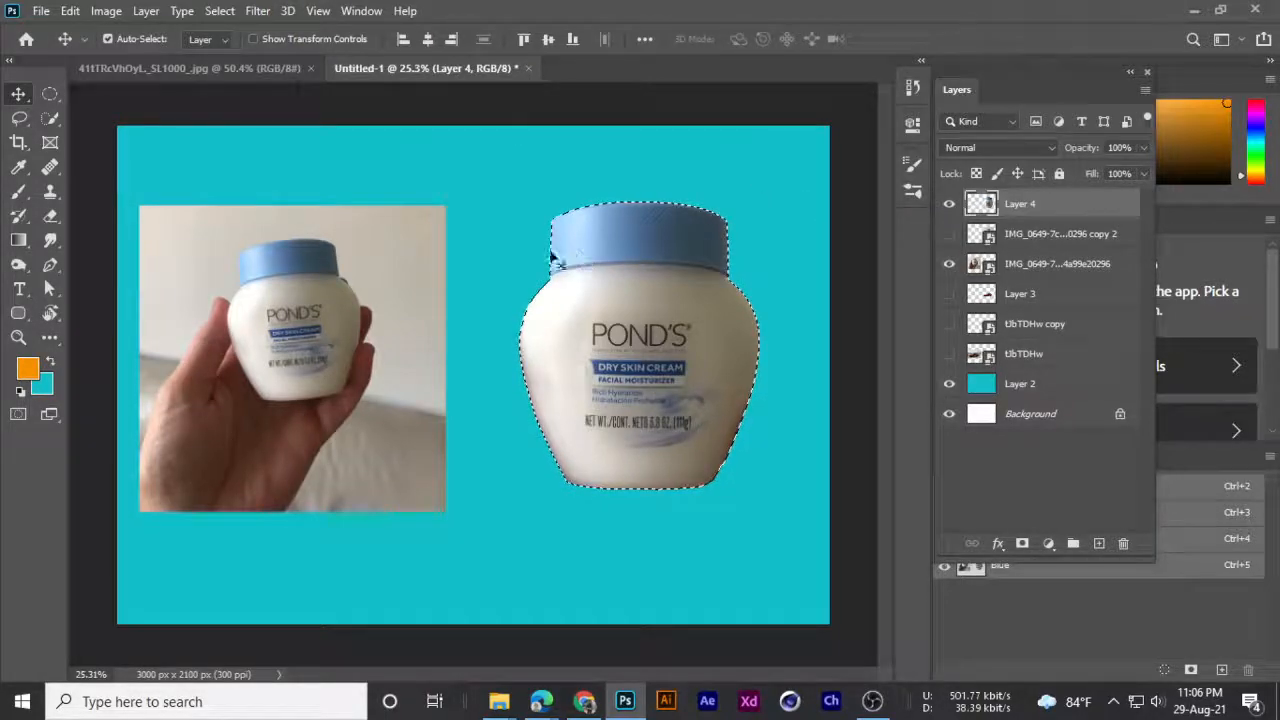
left_click(226, 12)
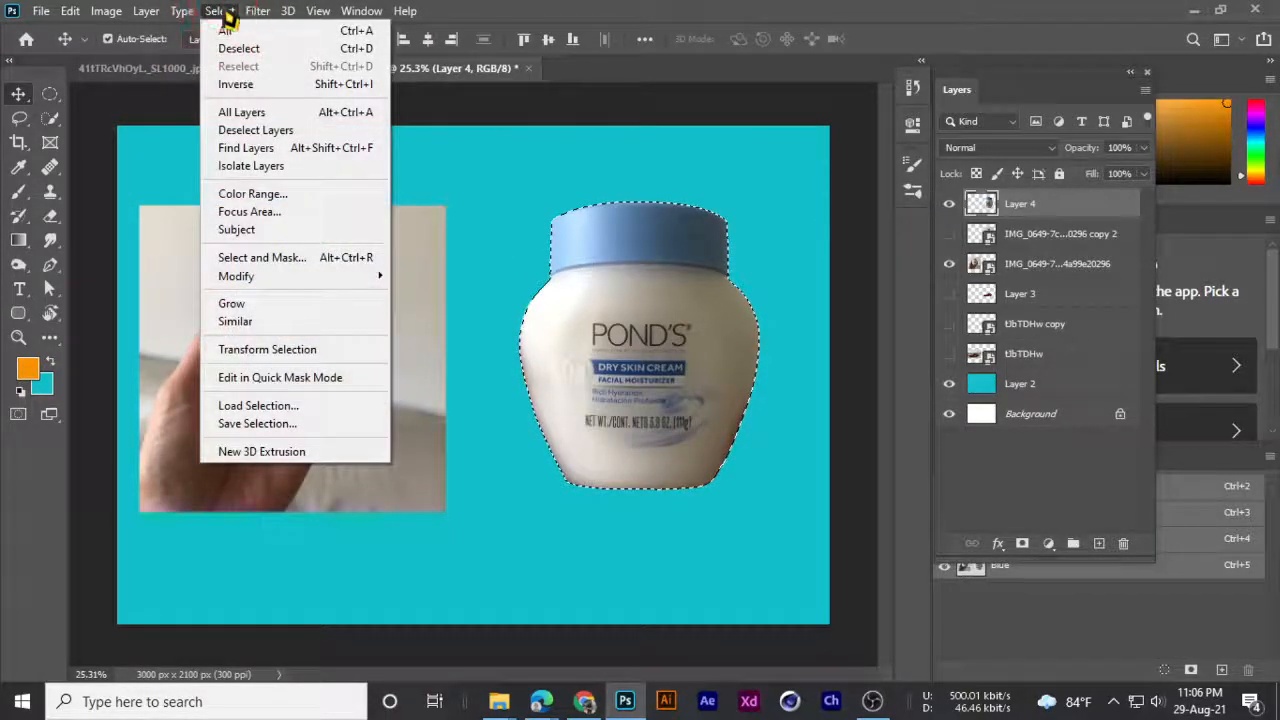
left_click(338, 88)
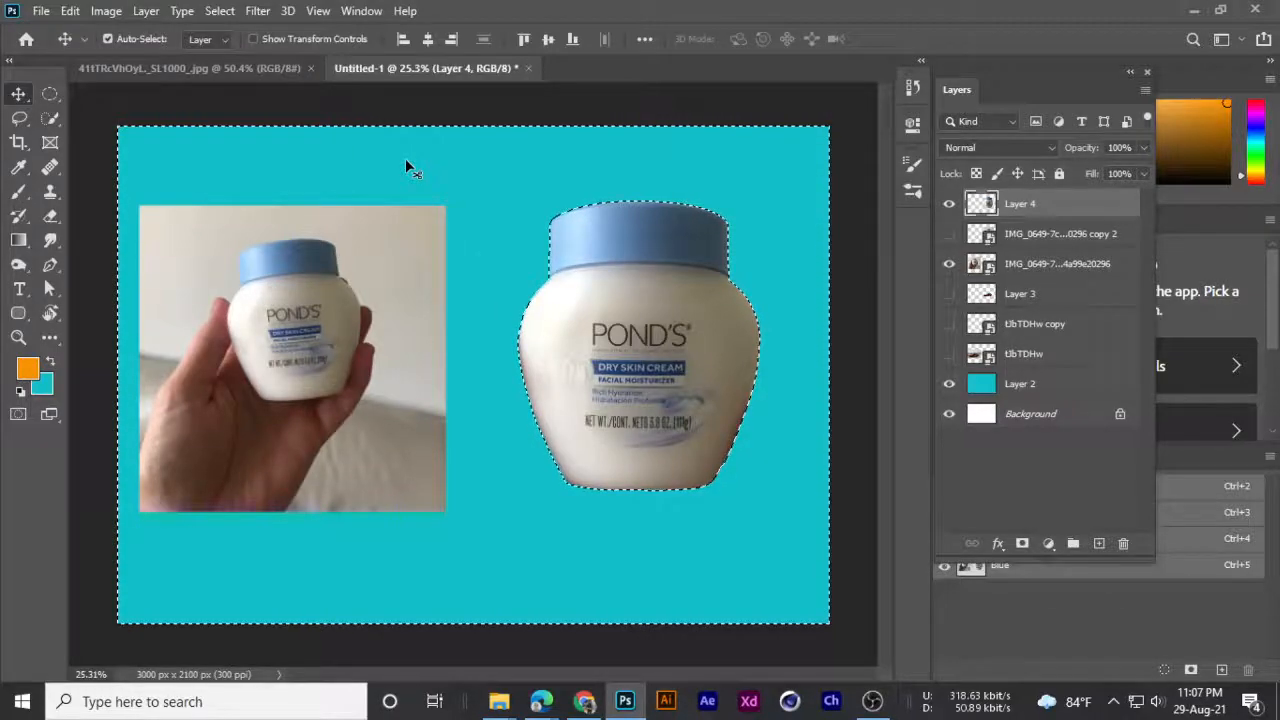
- Feather the inverted selection around the jar with a radius of 4 pixels
scroll(534, 266, "up", 5)
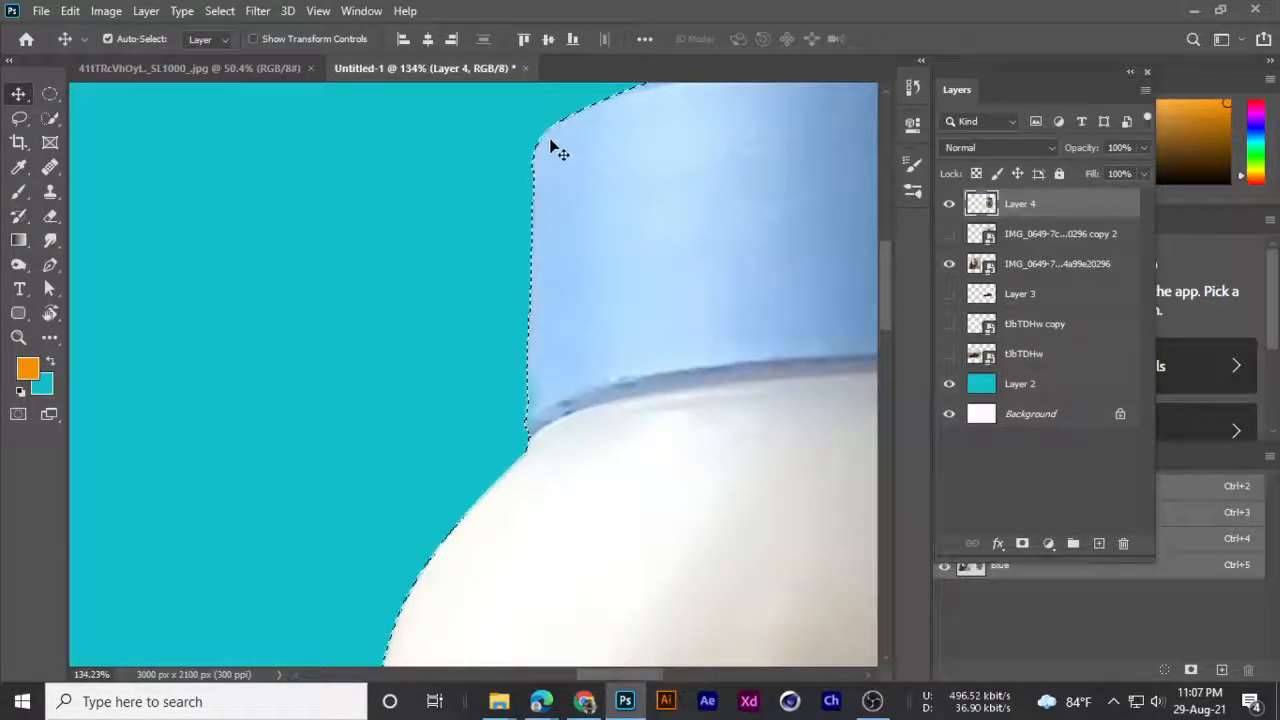
scroll(542, 186, "up", 3)
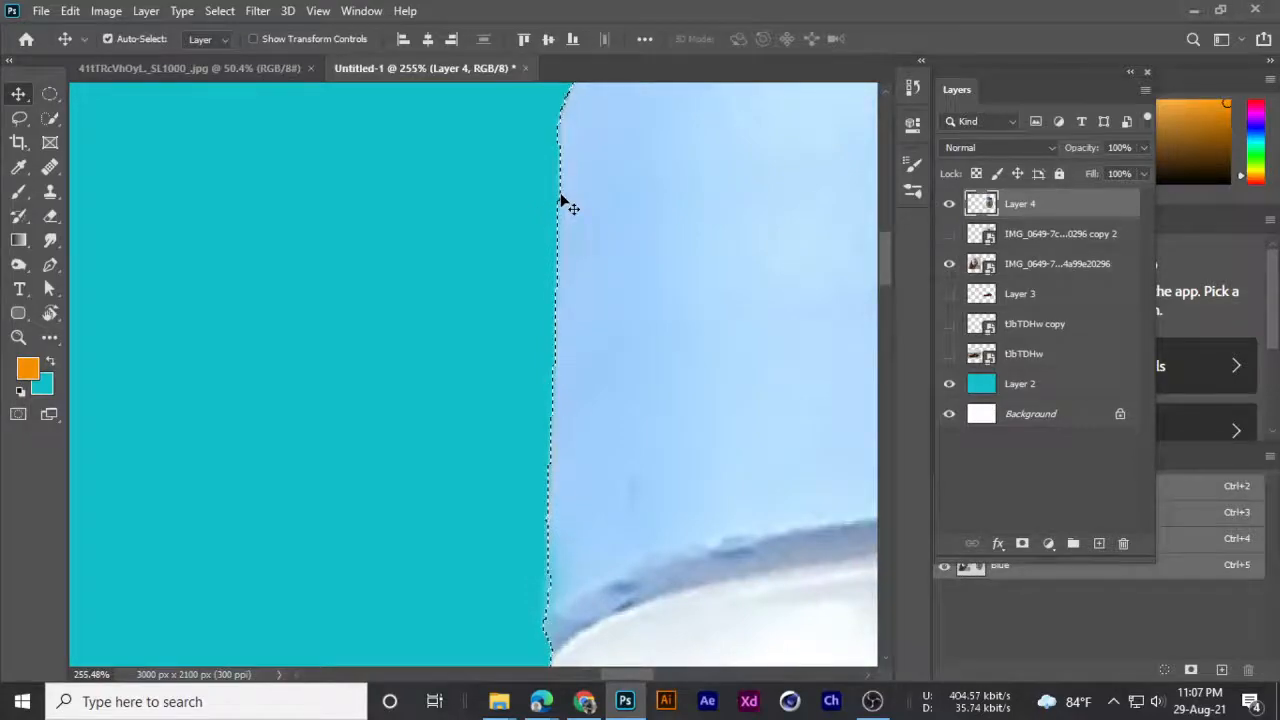
scroll(585, 228, "down", 5)
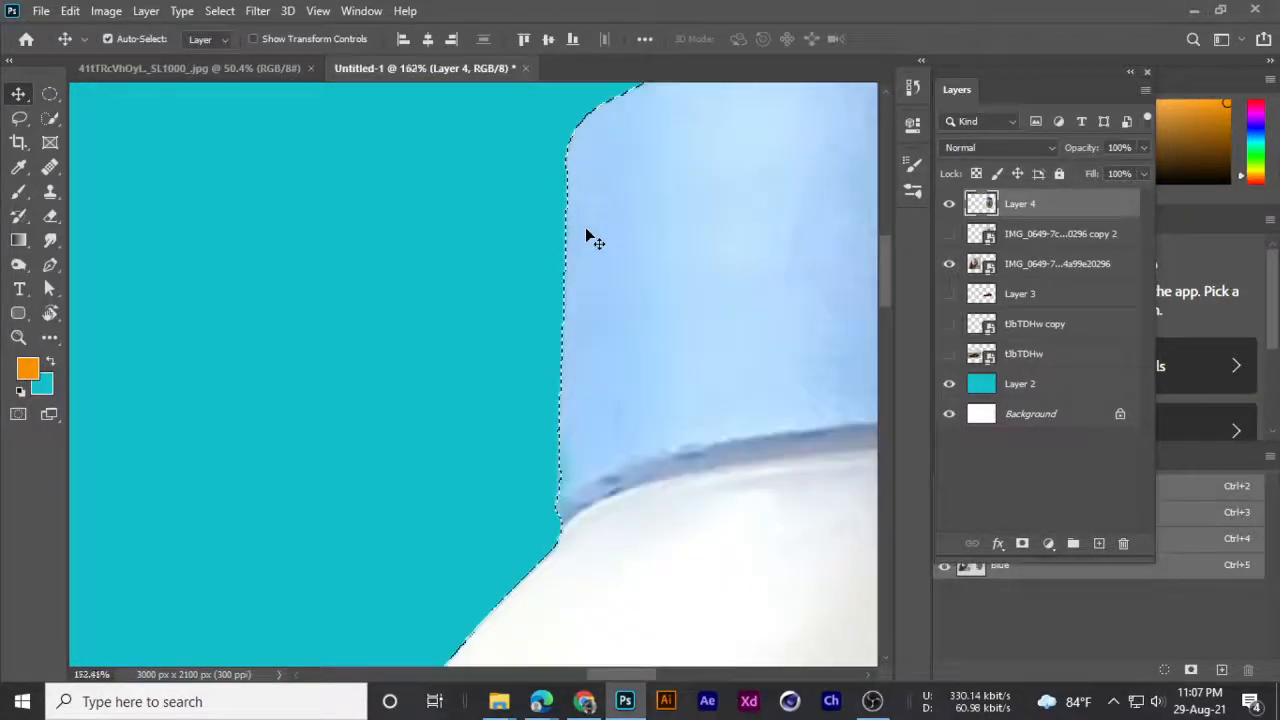
scroll(566, 270, "down", 4)
scroll(566, 270, "down", 1)
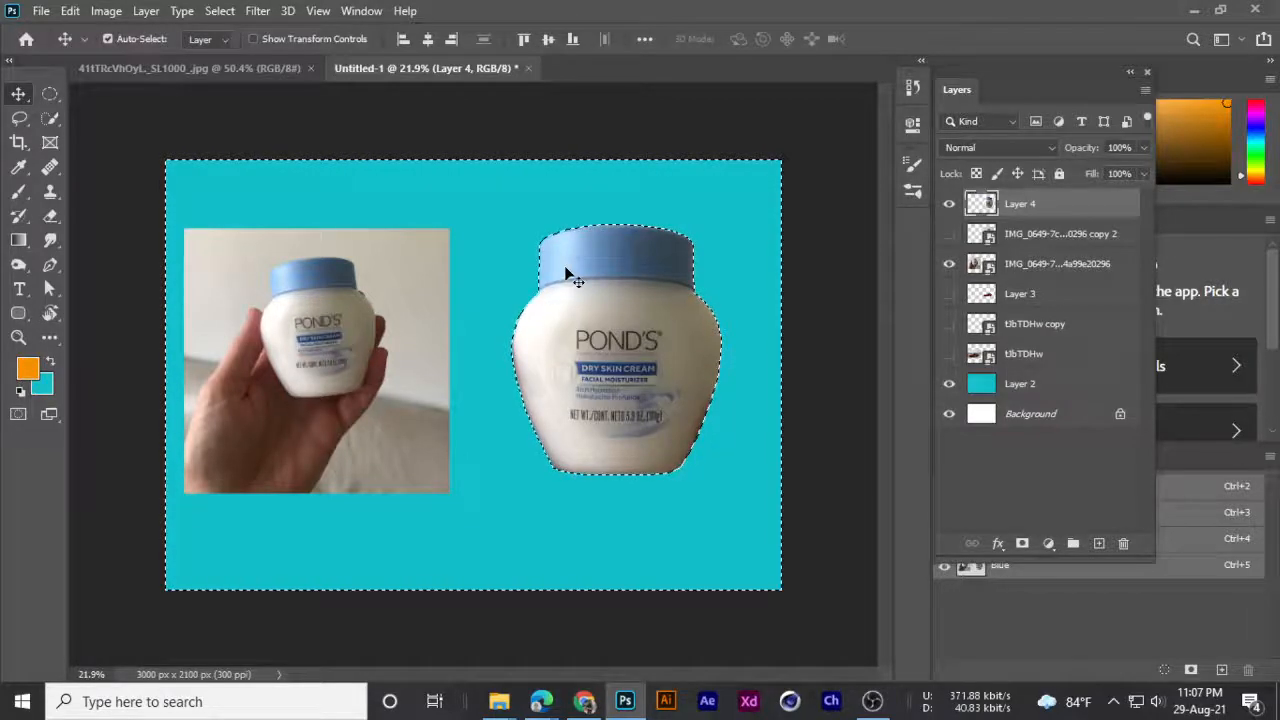
left_click(221, 11)
mouse_move(286, 277)
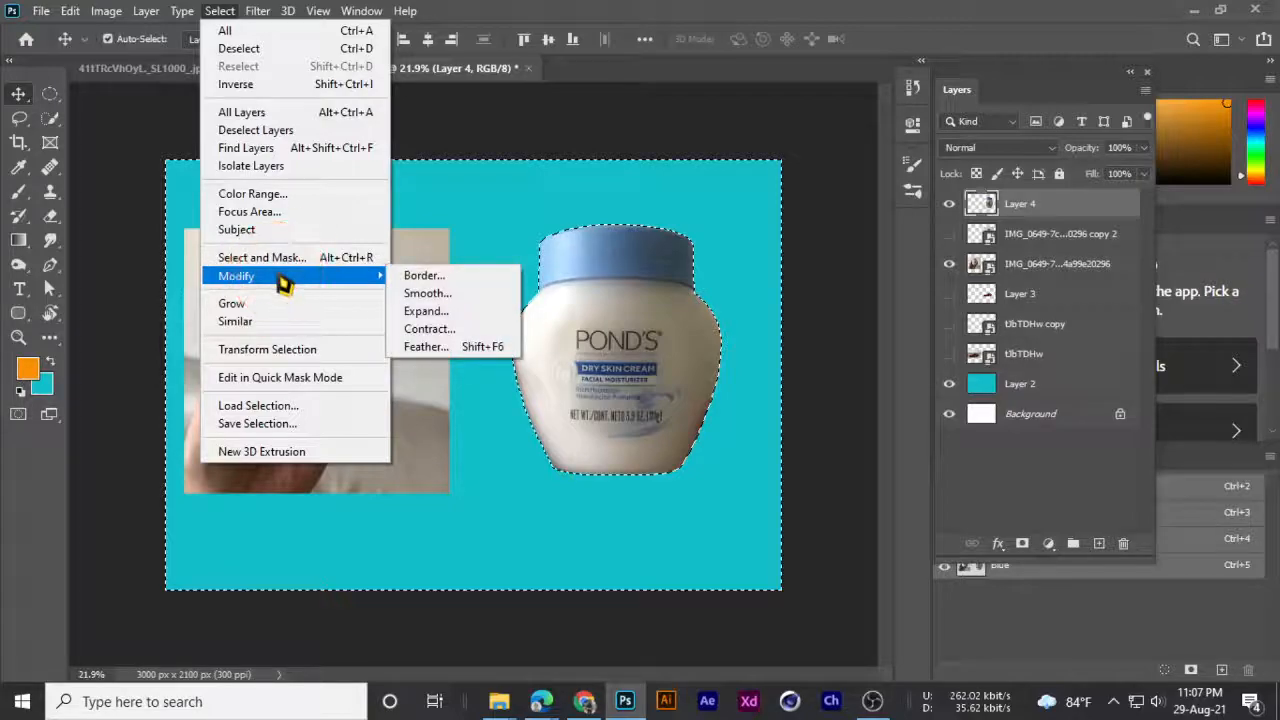
left_click(487, 356)
left_click_drag(505, 212, 502, 253)
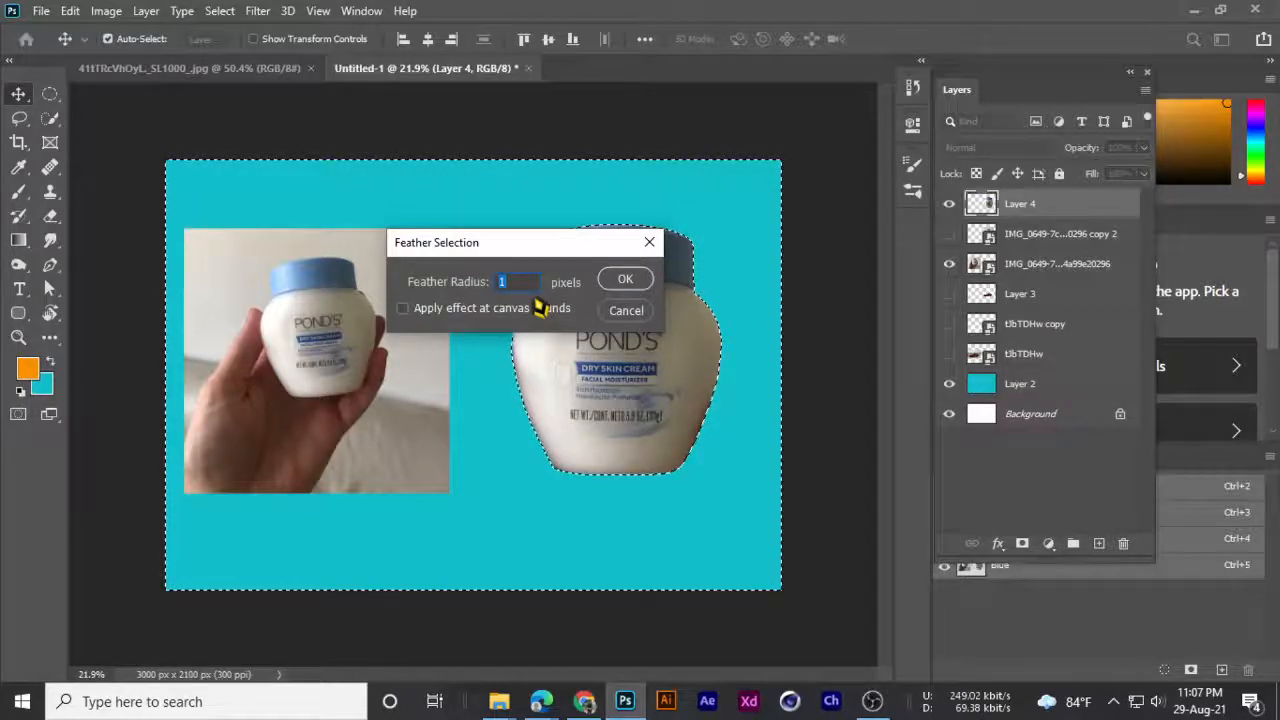
left_click_drag(506, 251, 466, 241)
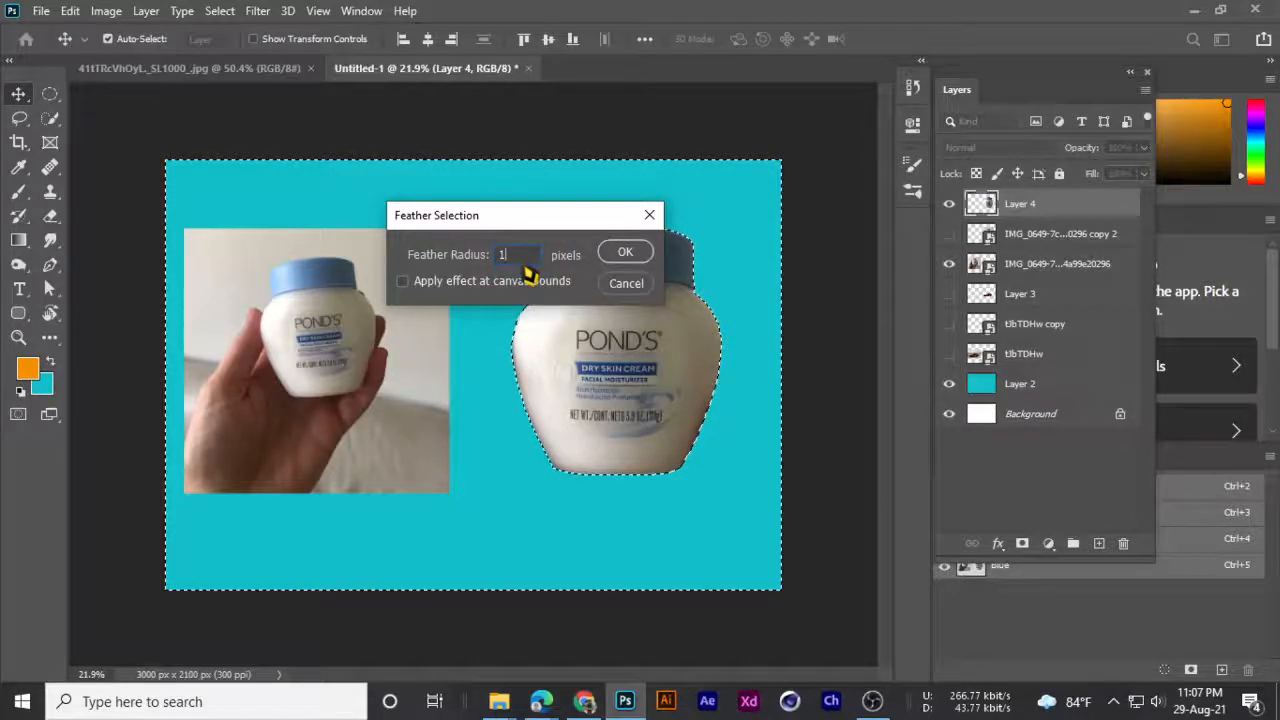
key("BackSpace")
key("BackSpace")
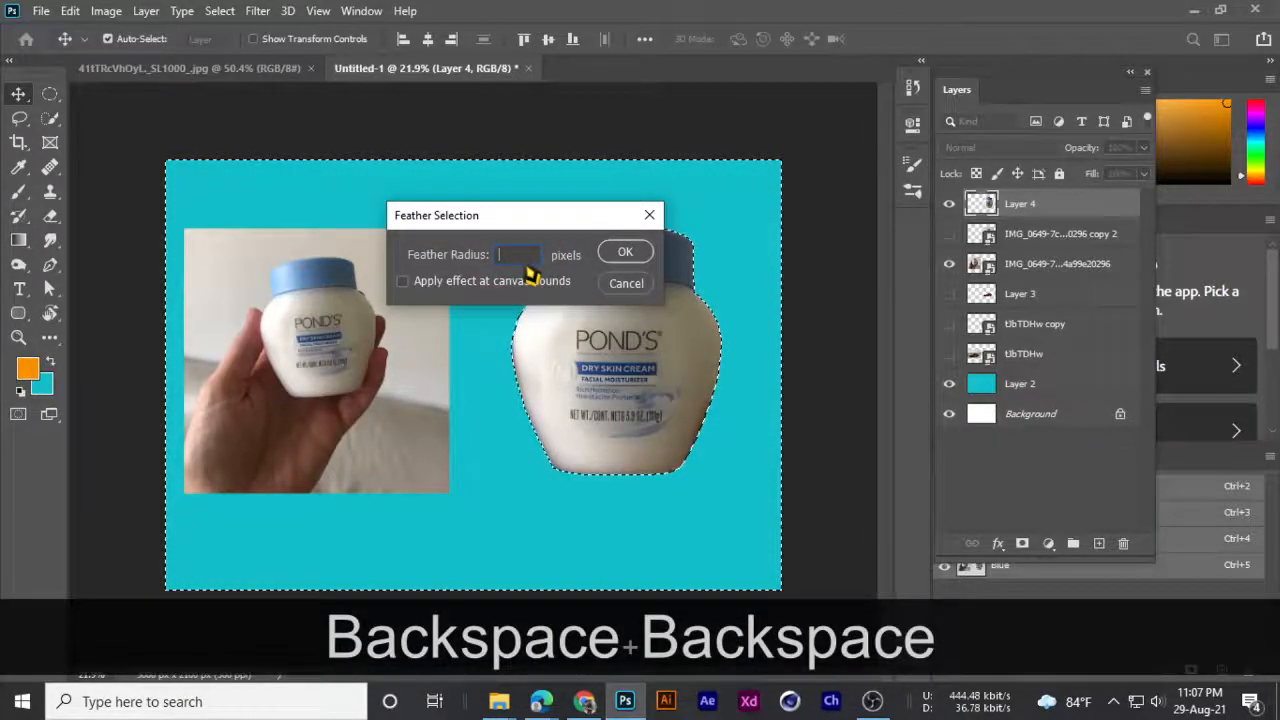
type("4")
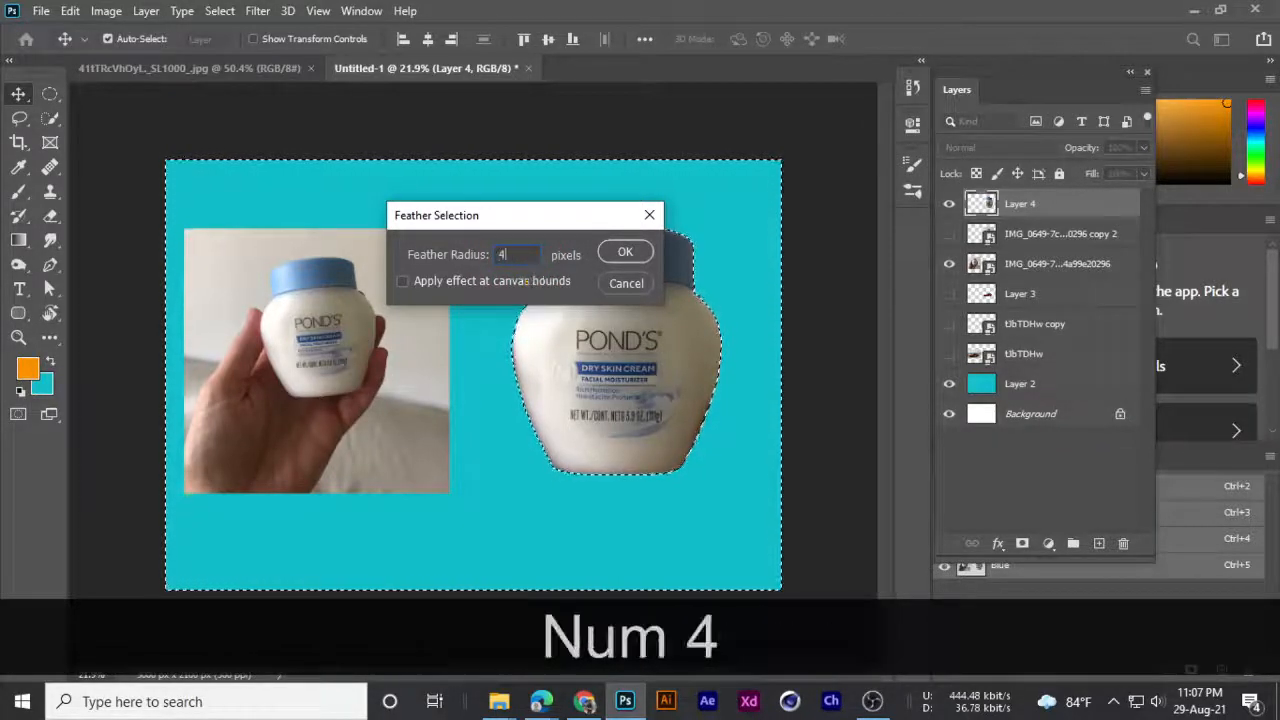
left_click(622, 256)
- Delete the feathered selection's content from Layer 4 to soften the jar's outline, and deselect
scroll(613, 264, "up", 10)
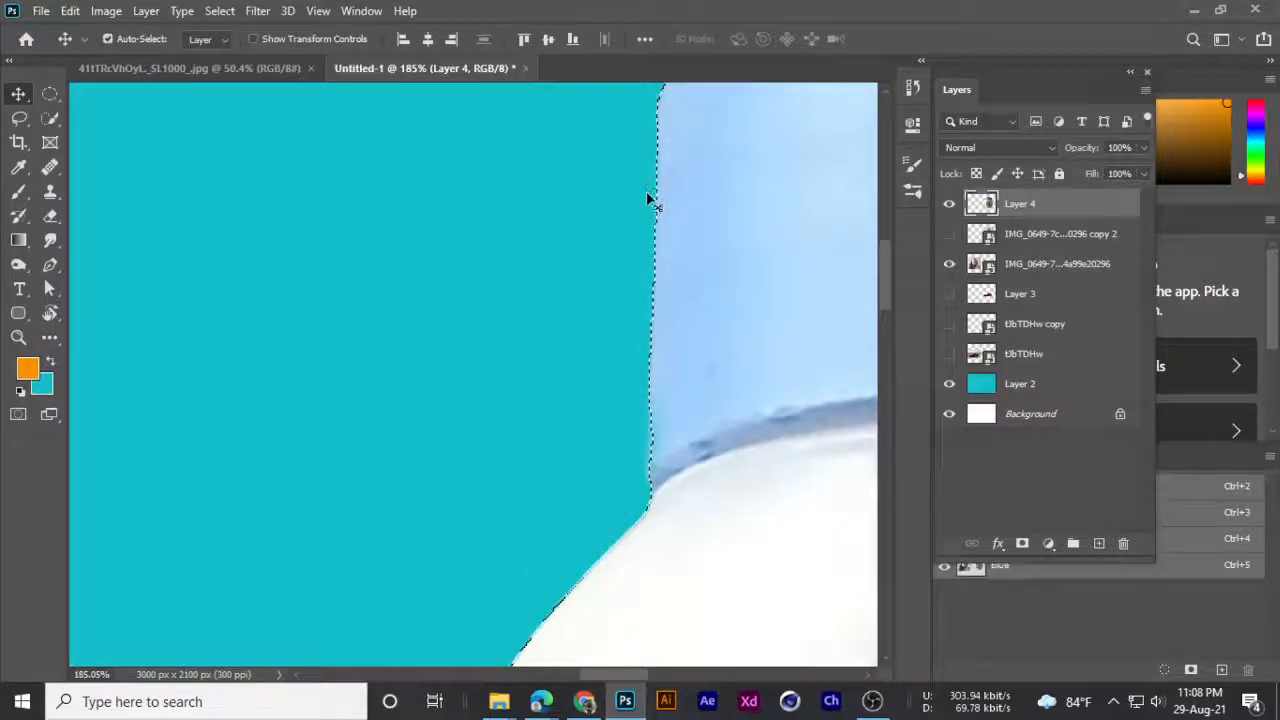
scroll(655, 355, "down", 5)
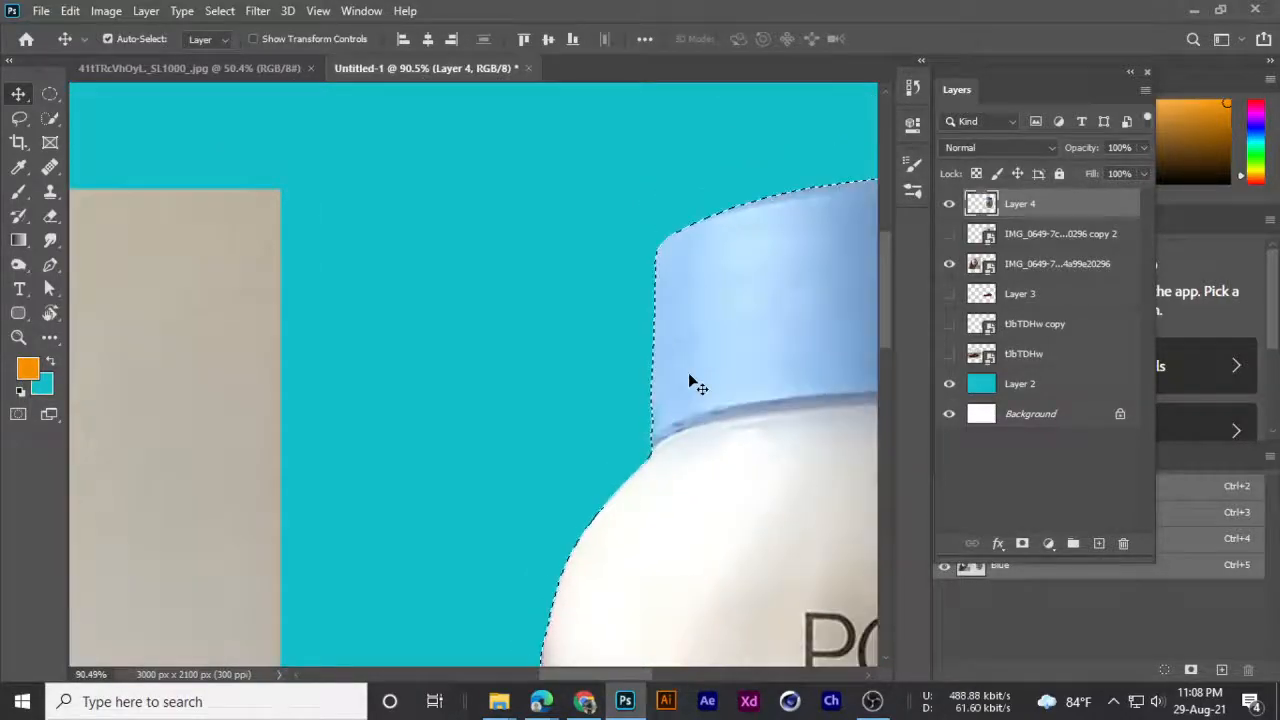
key("space")
left_click_drag(711, 371, 474, 277)
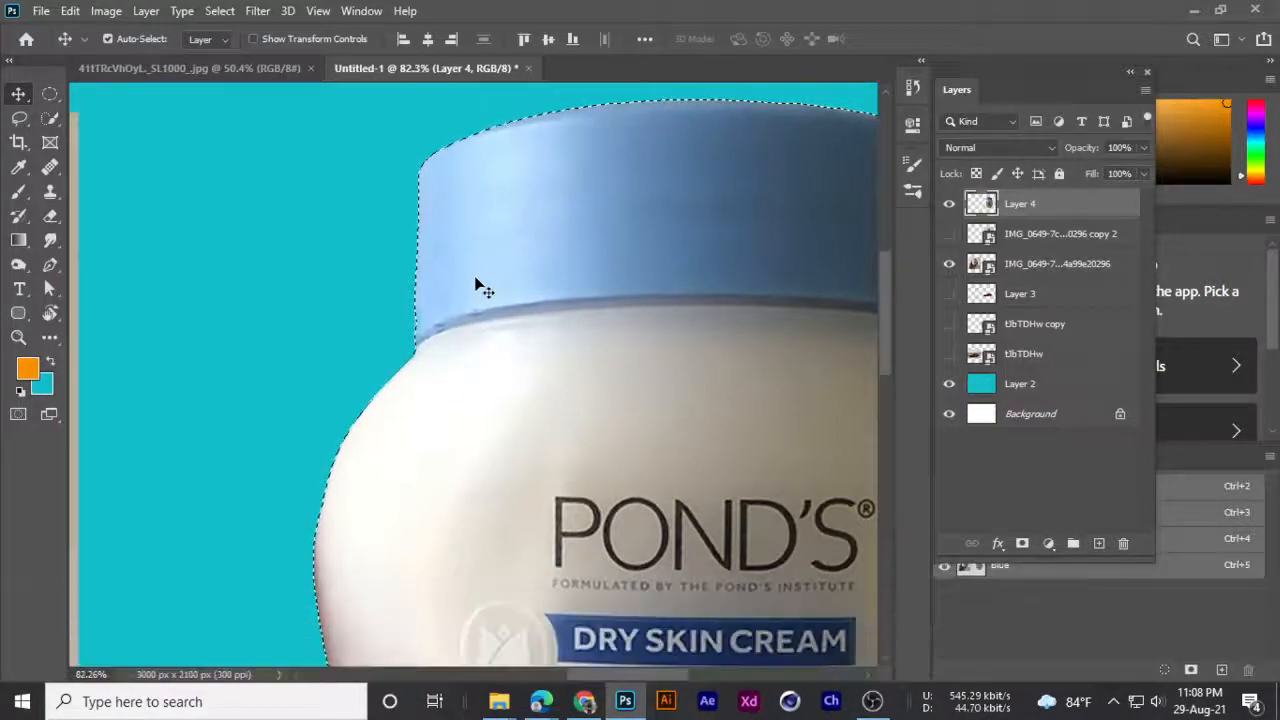
scroll(392, 204, "up", 1)
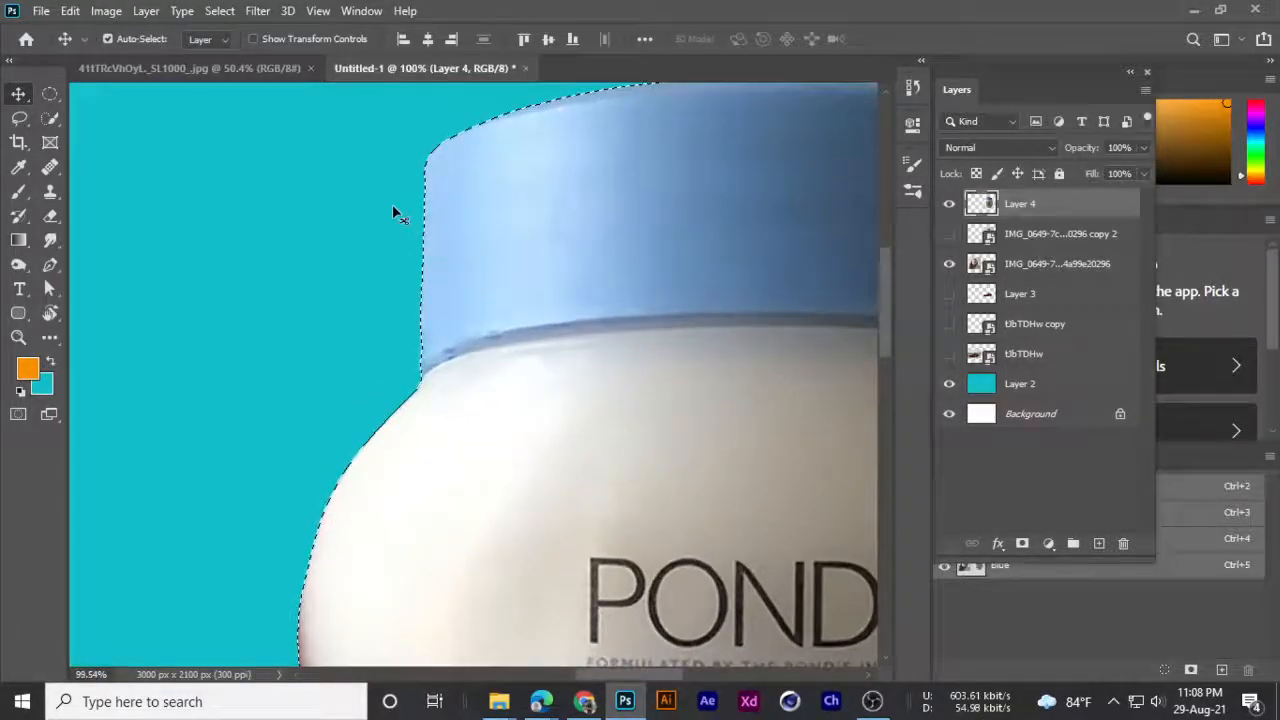
scroll(392, 204, "down", 1)
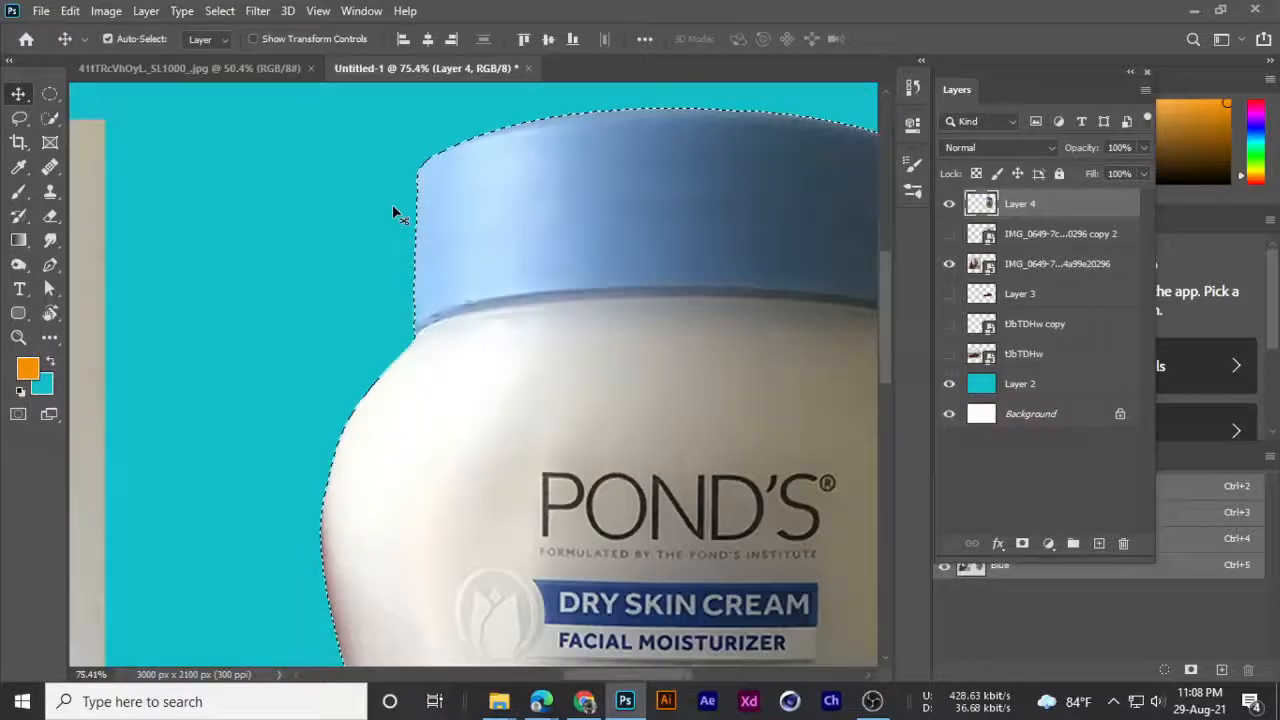
scroll(367, 262, "up", 2)
scroll(367, 262, "up", 3)
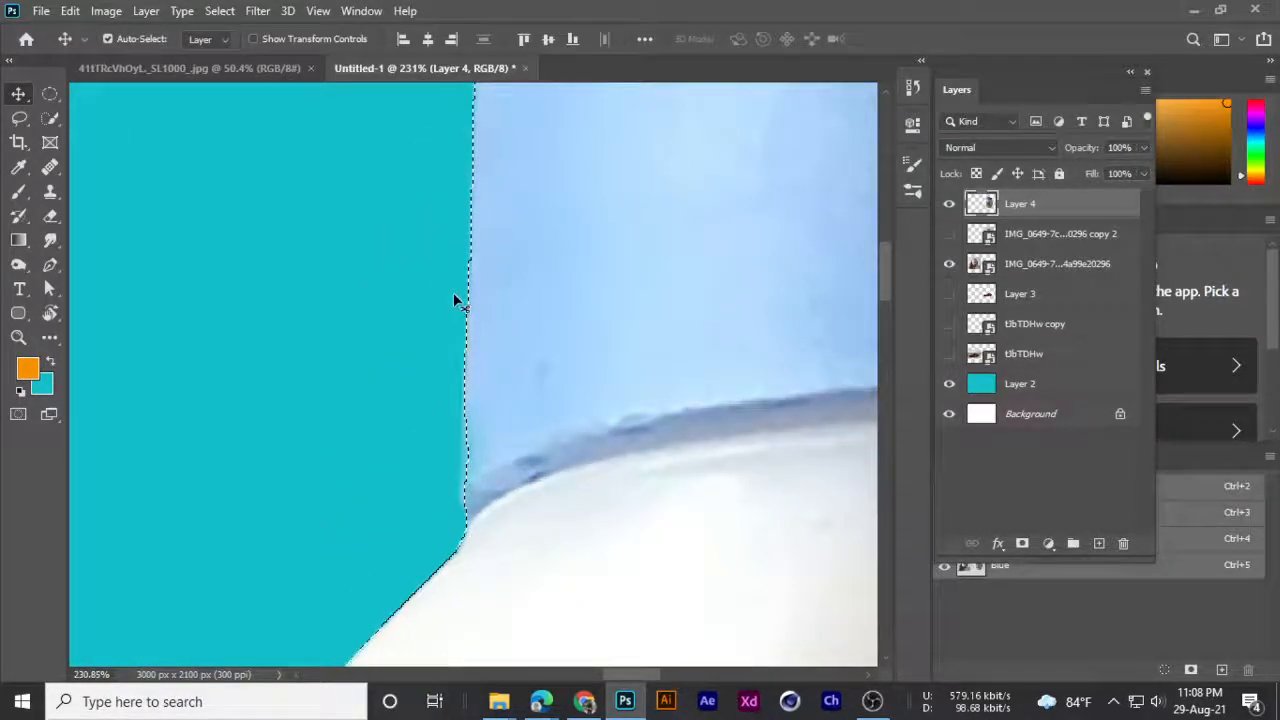
scroll(495, 268, "up", 1)
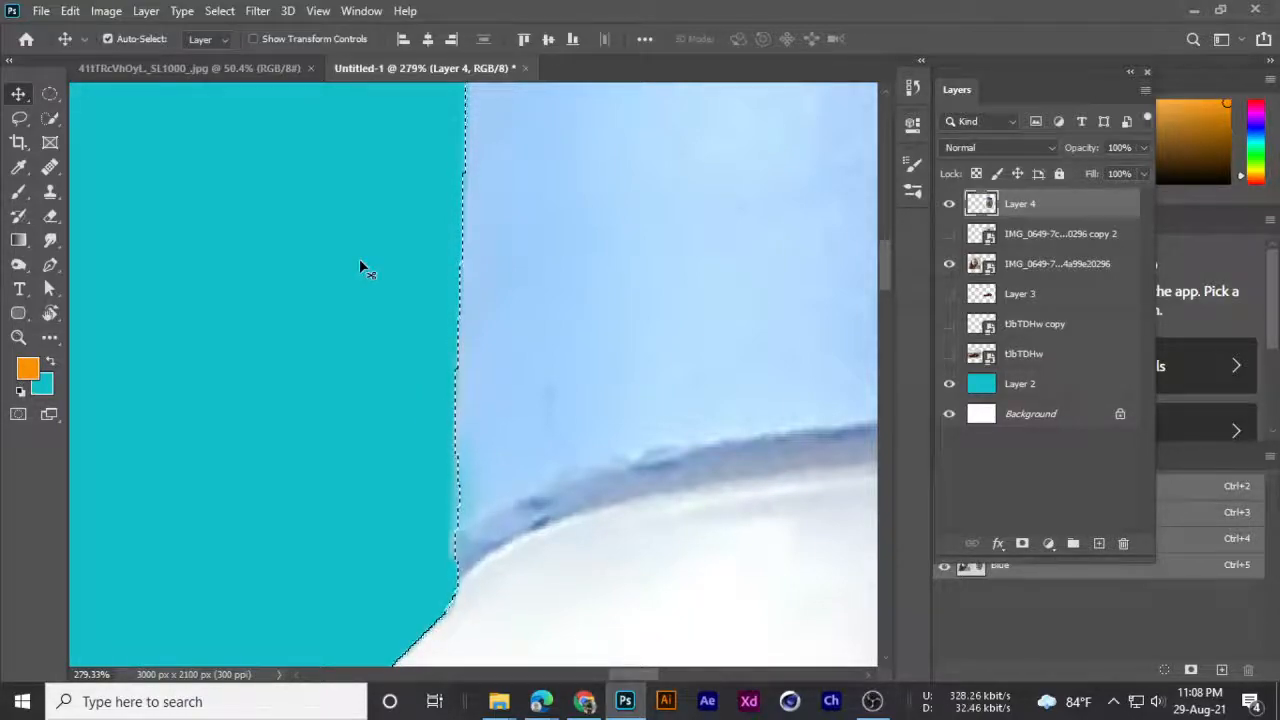
key("Delete")
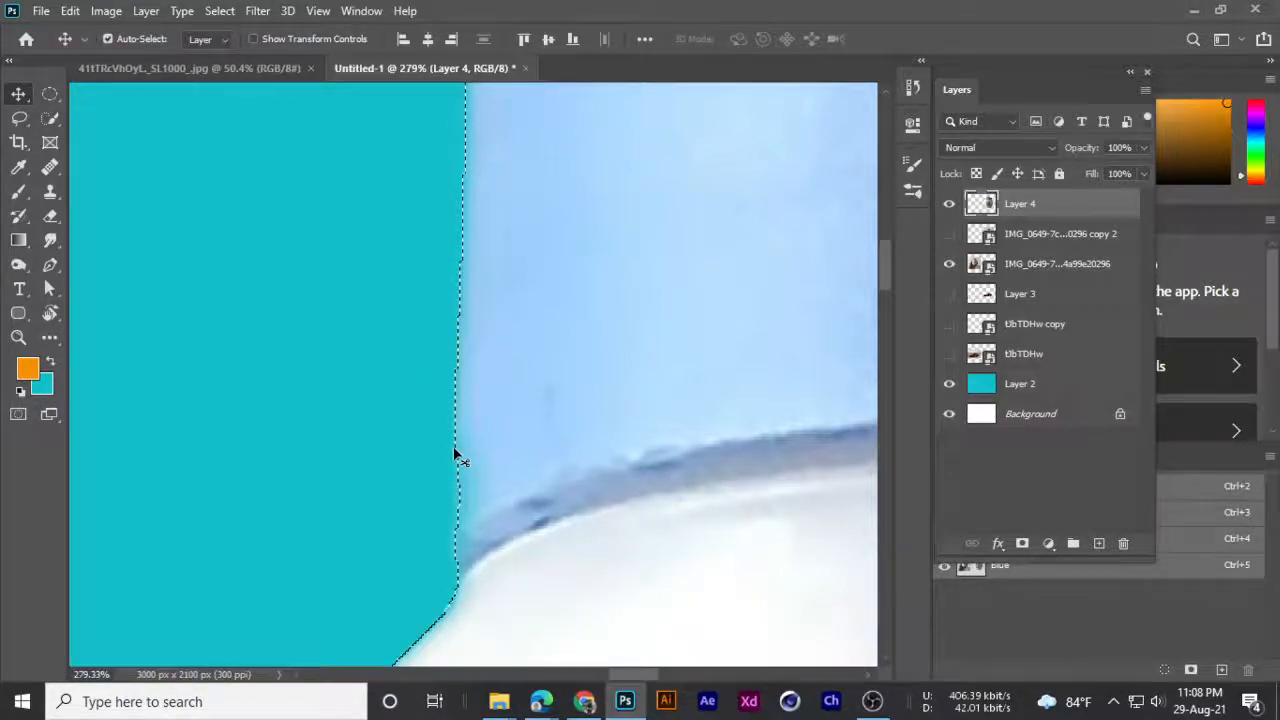
scroll(460, 458, "down", 6)
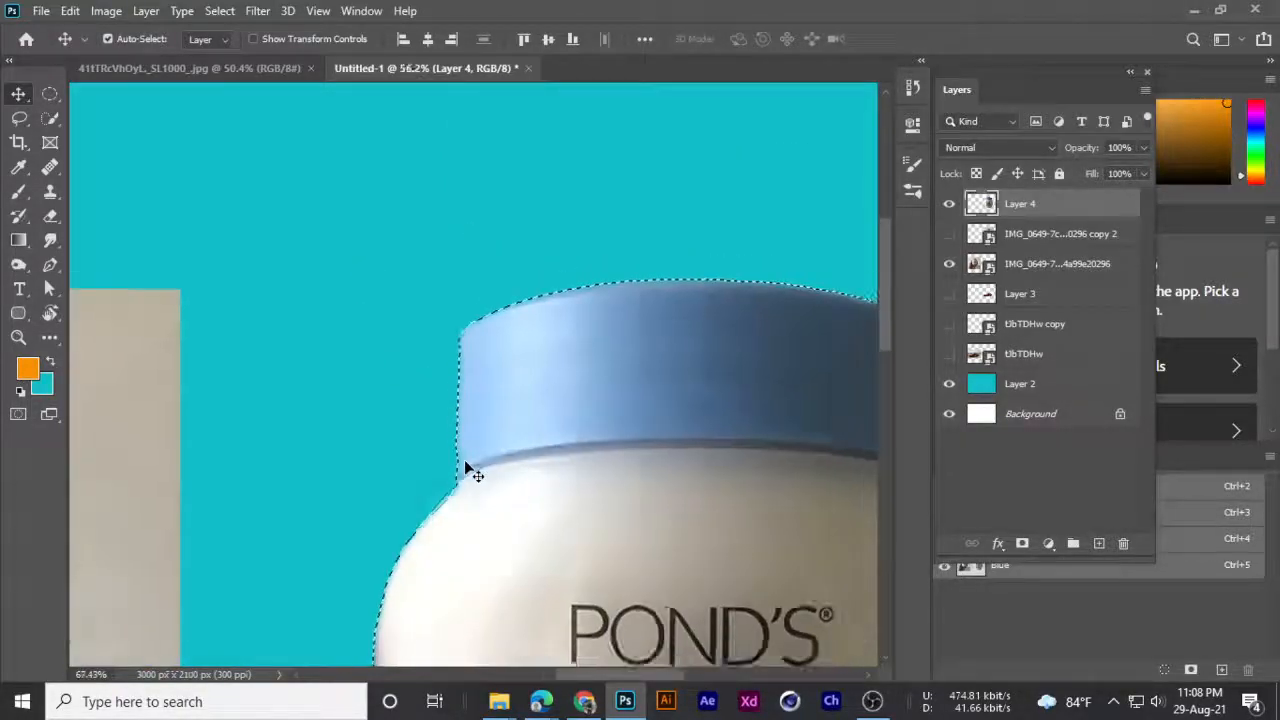
scroll(468, 468, "down", 2)
key("ctrl+d")
- Examine the softened cut-out edge along the lid's left side close up
scroll(627, 285, "up", 3)
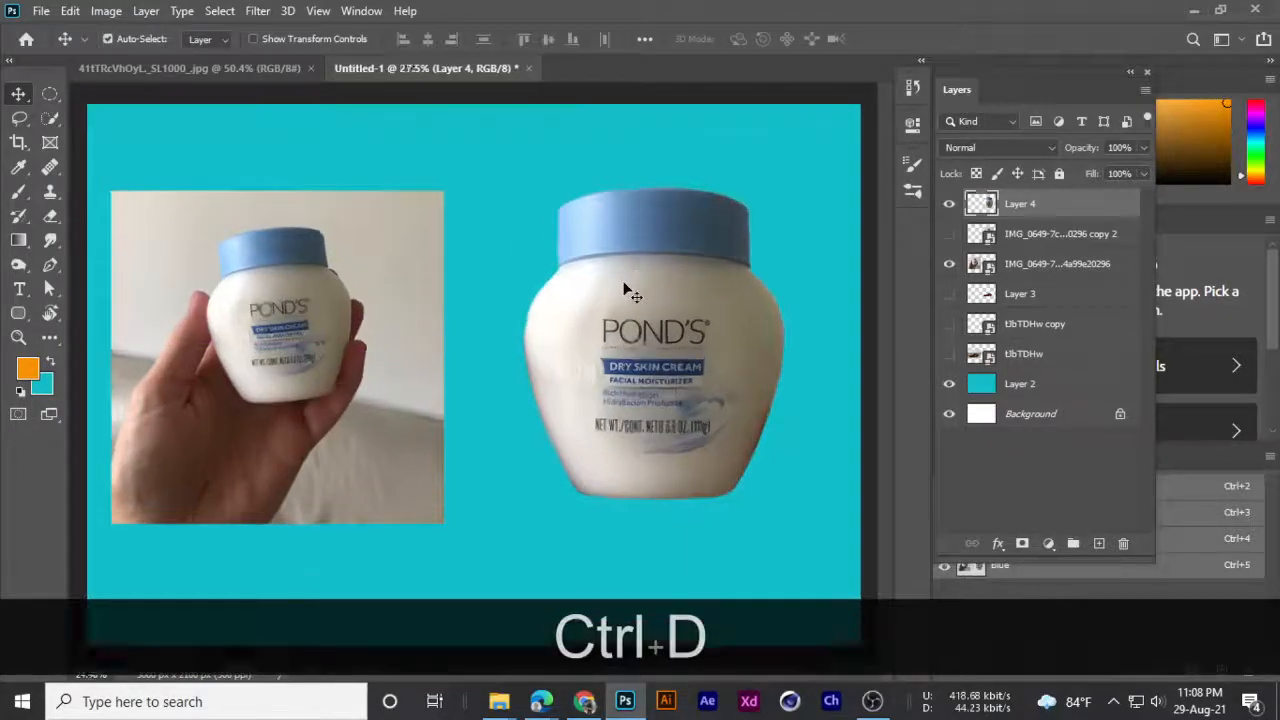
left_click_drag(627, 285, 660, 277)
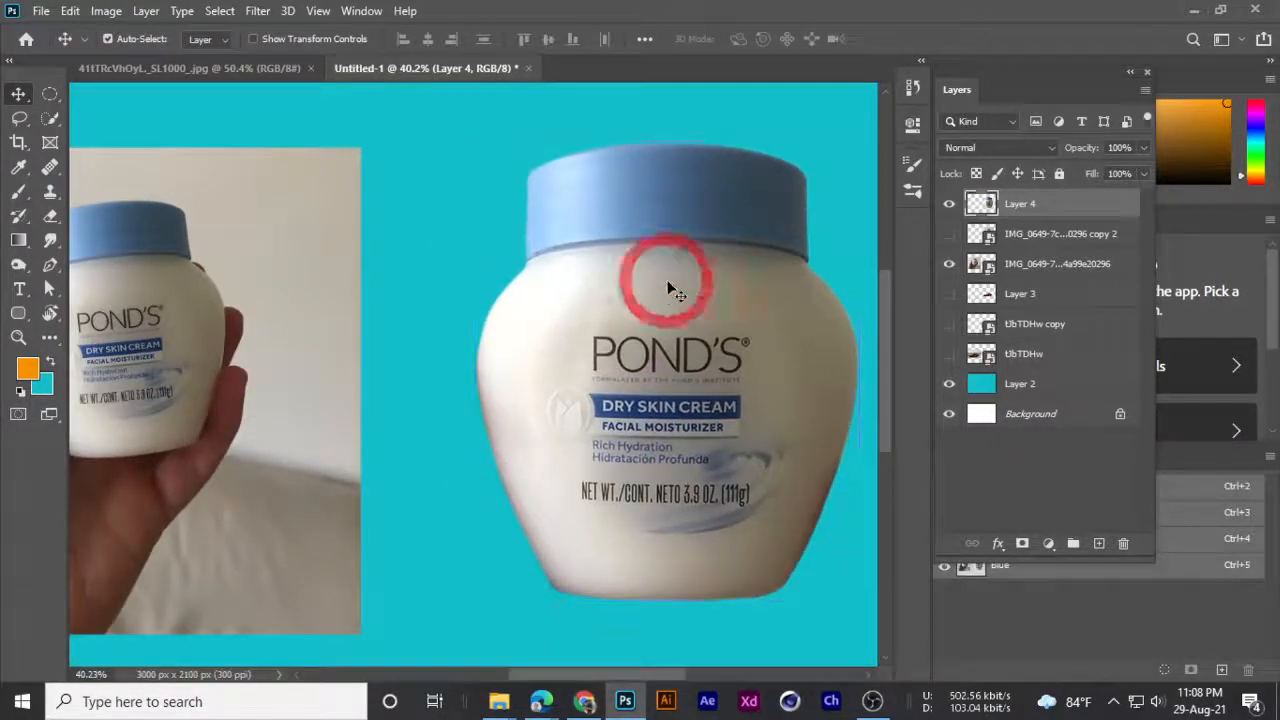
scroll(522, 188, "up", 4)
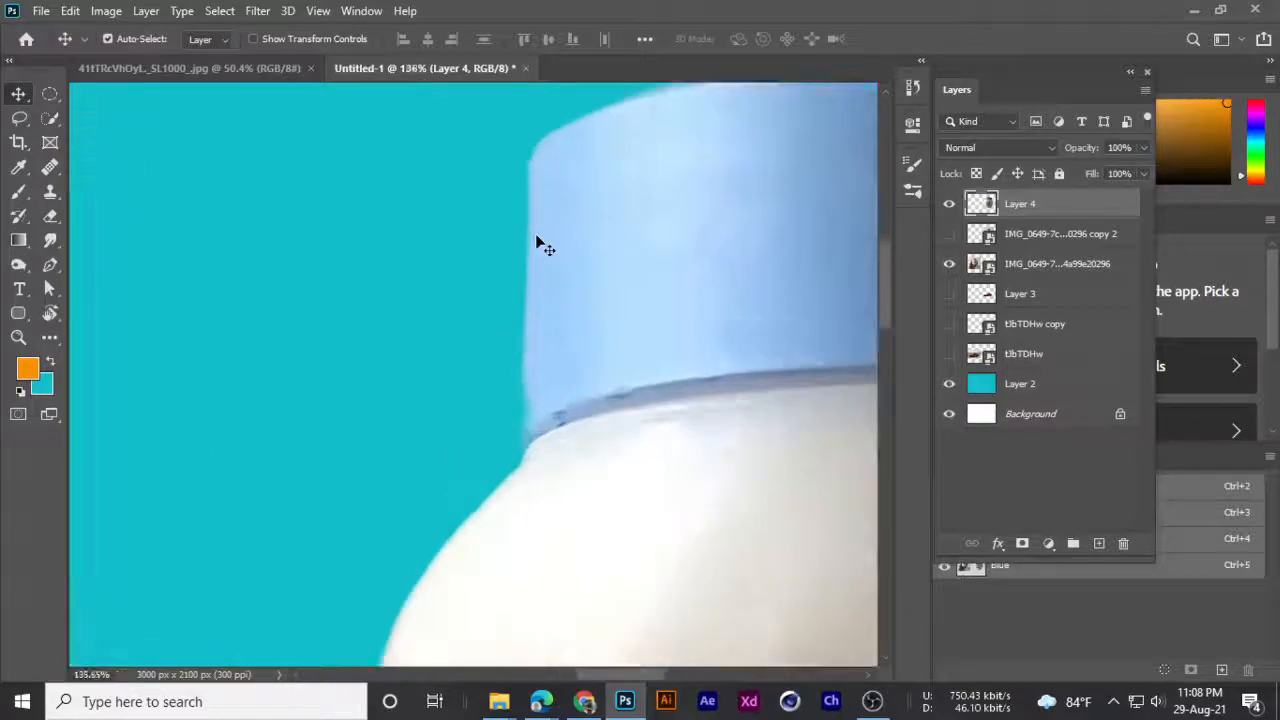
scroll(537, 244, "up", 1)
scroll(535, 244, "up", 3)
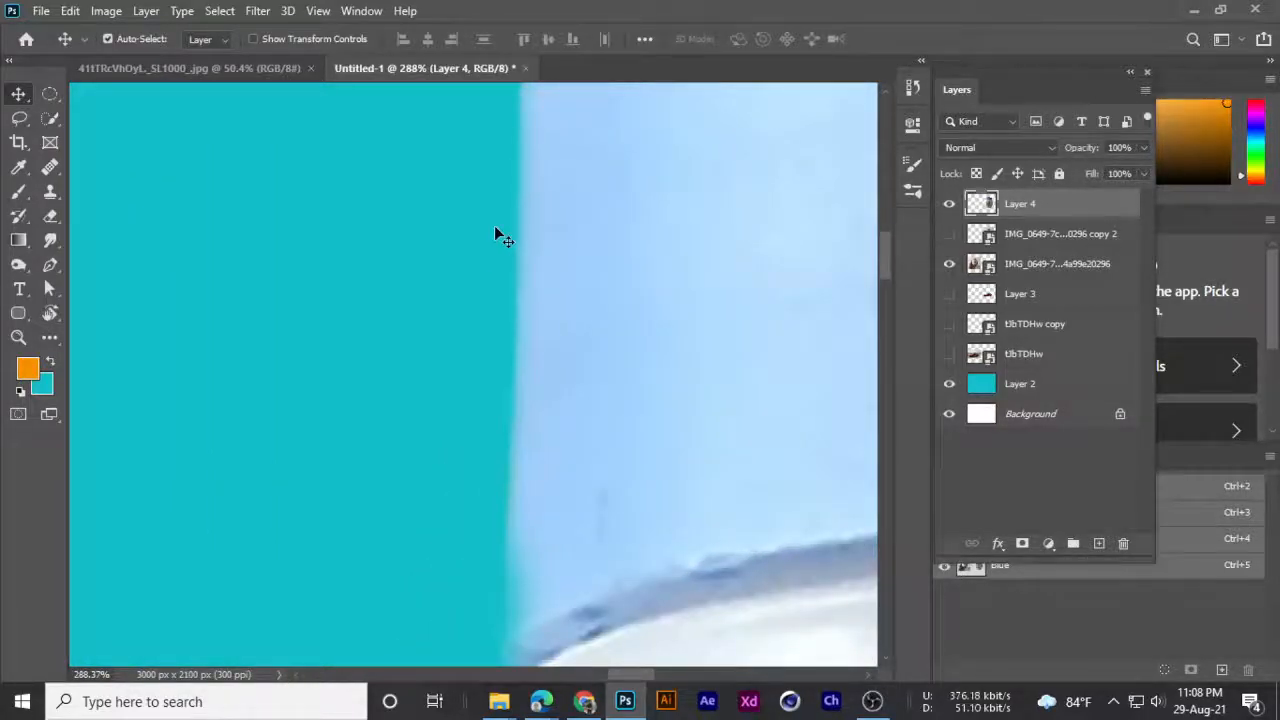
scroll(494, 235, "down", 5)
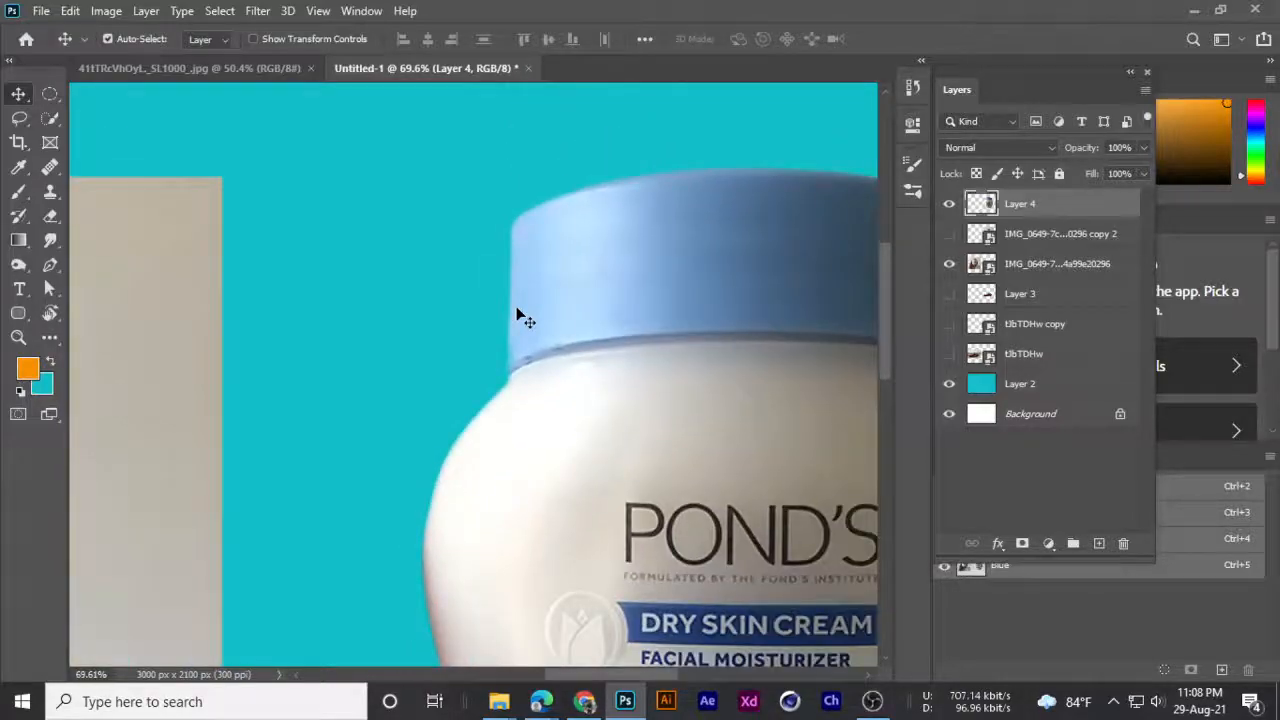
scroll(519, 316, "down", 3)
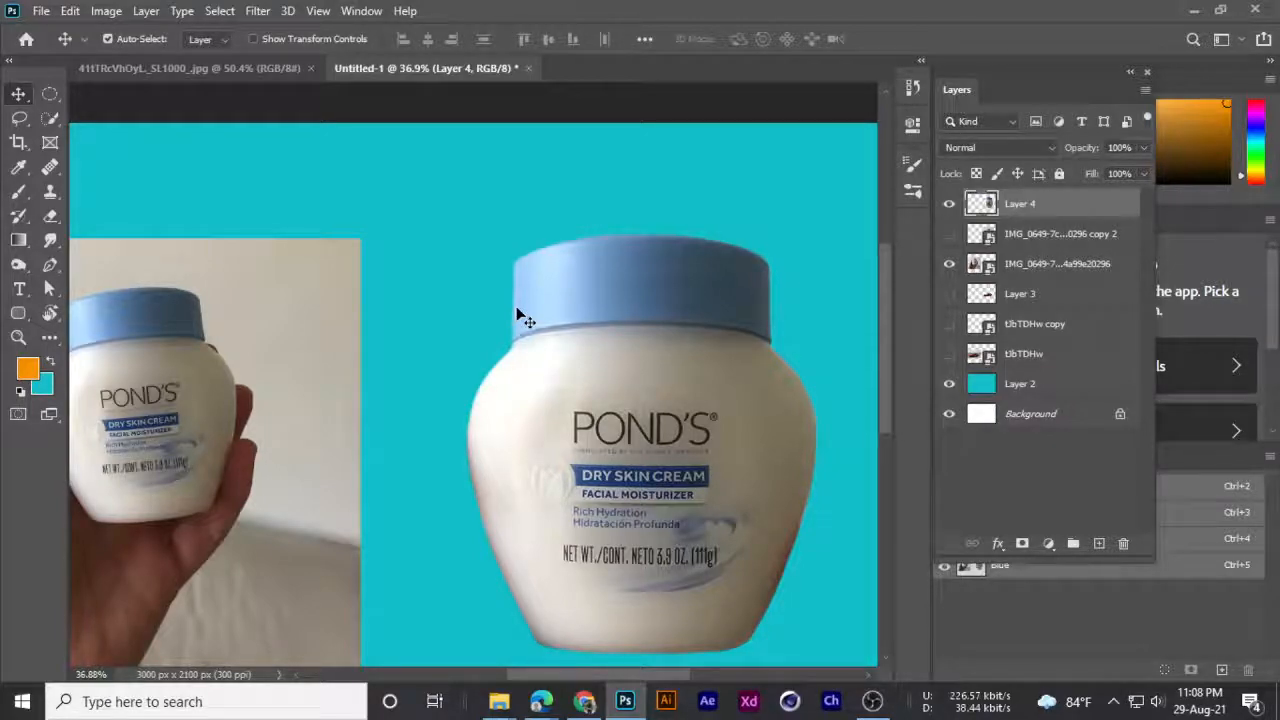
- Inspect the softened edge along the jar's left shoulder and check the overall outline of the whole jar
scroll(518, 313, "down", 2)
scroll(520, 300, "up", 3)
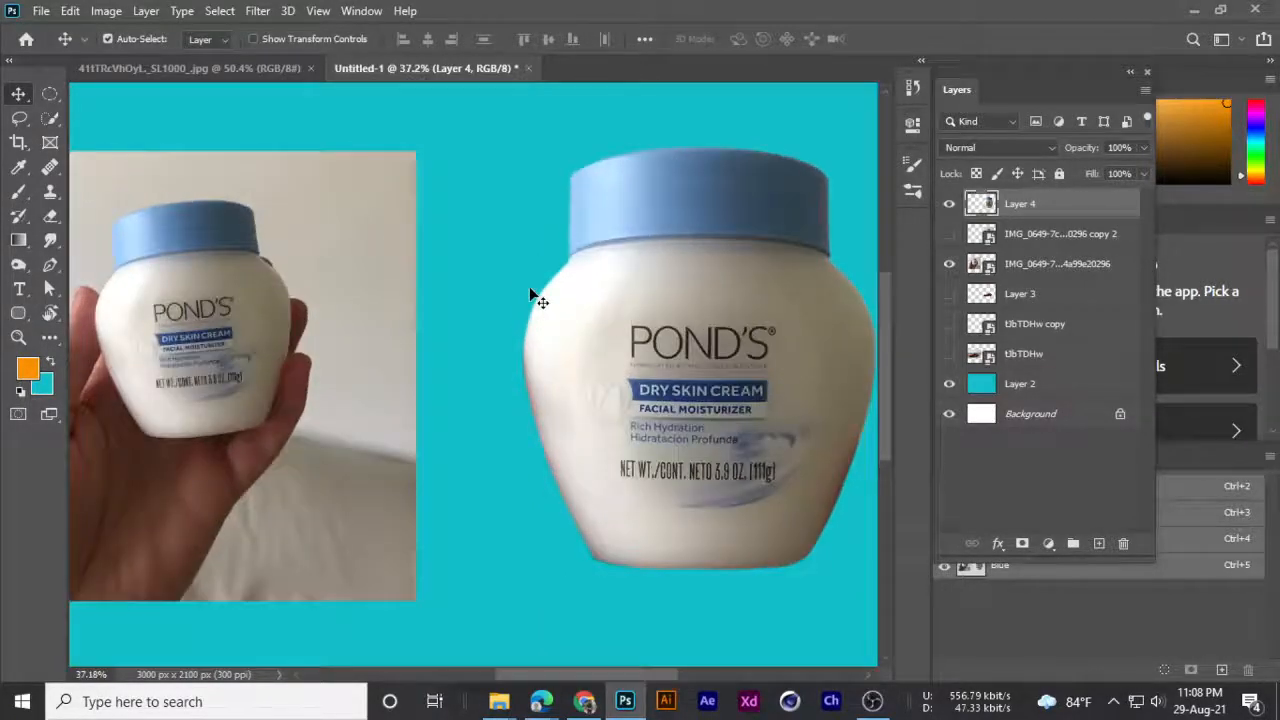
scroll(519, 289, "up", 3)
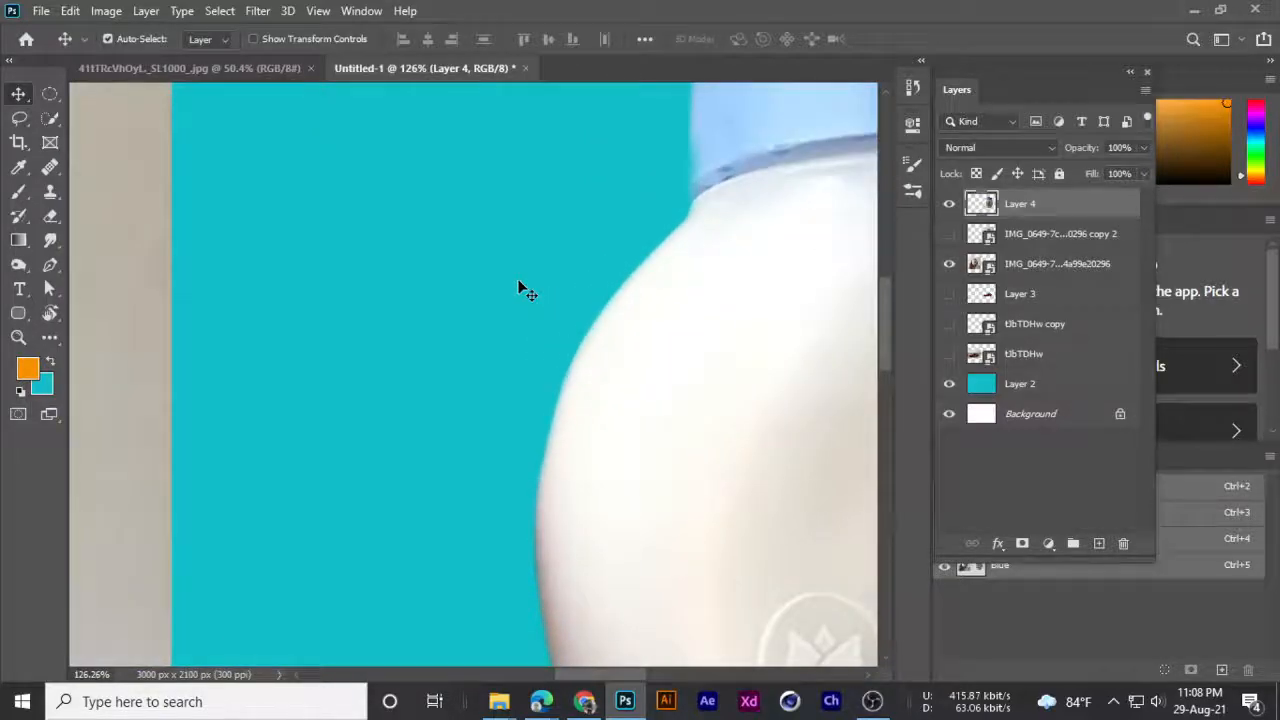
scroll(518, 288, "up", 1)
scroll(604, 270, "up", 1)
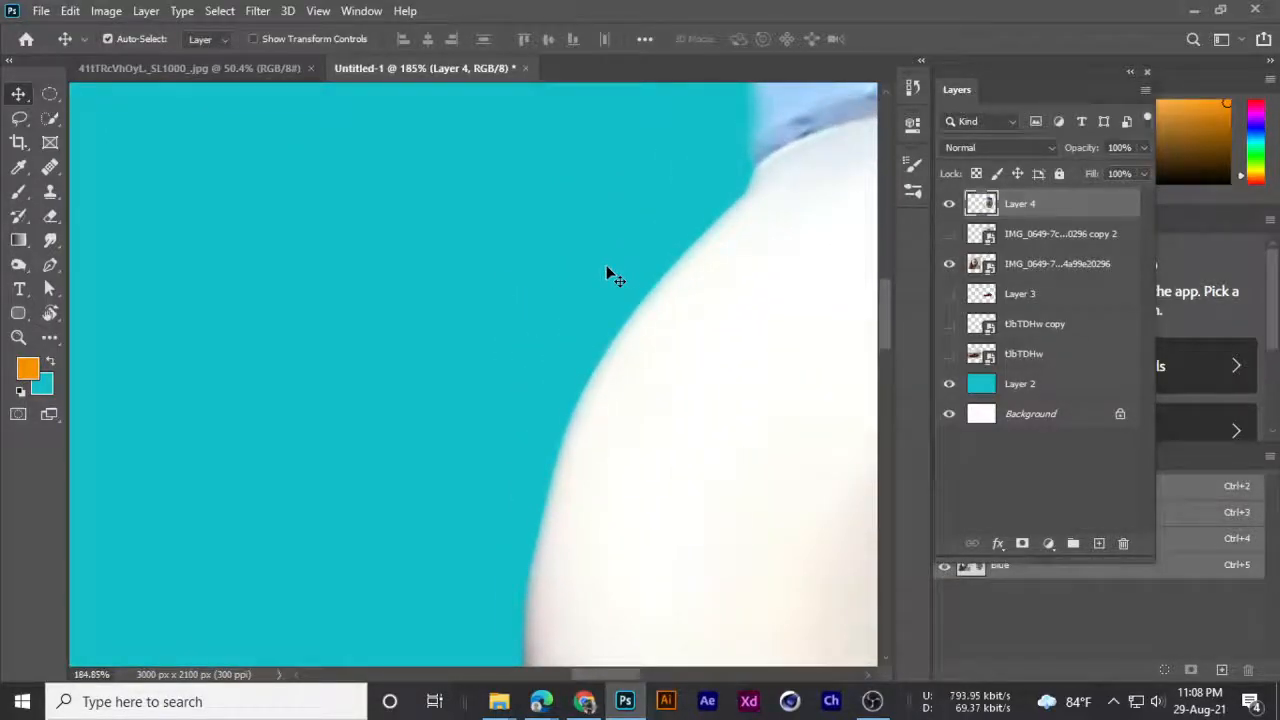
scroll(610, 274, "down", 2)
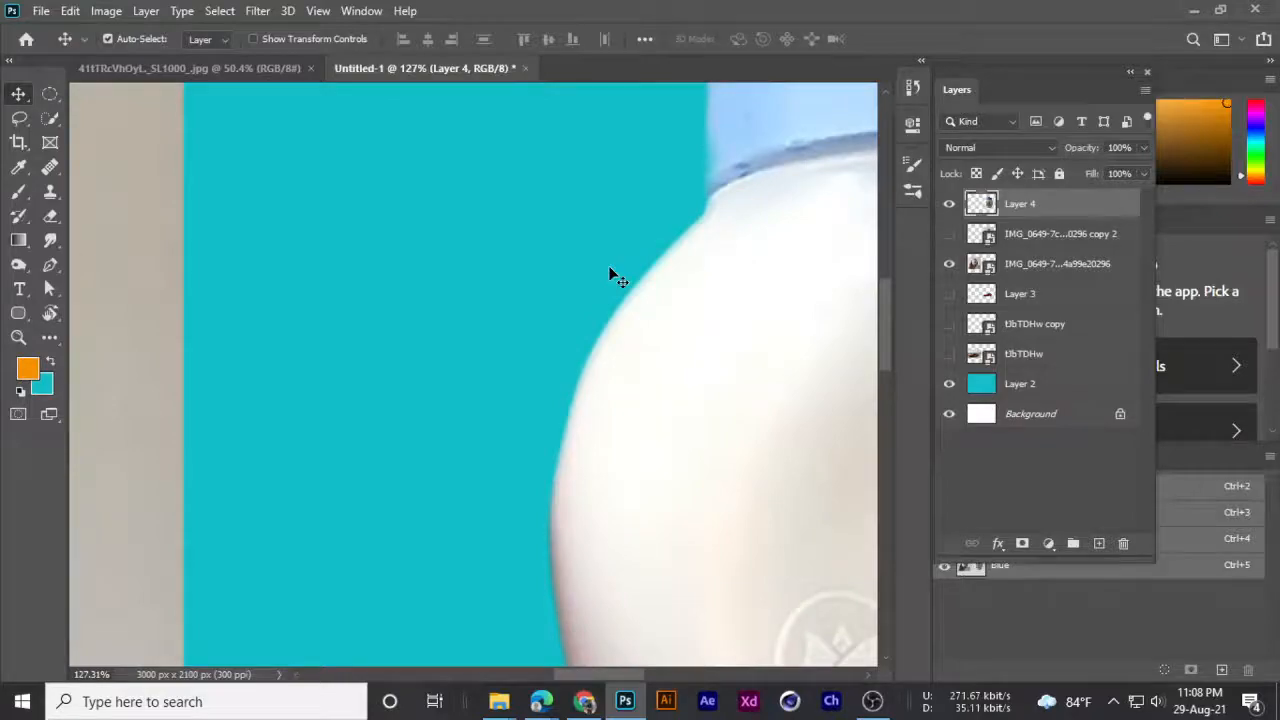
scroll(612, 277, "down", 6)
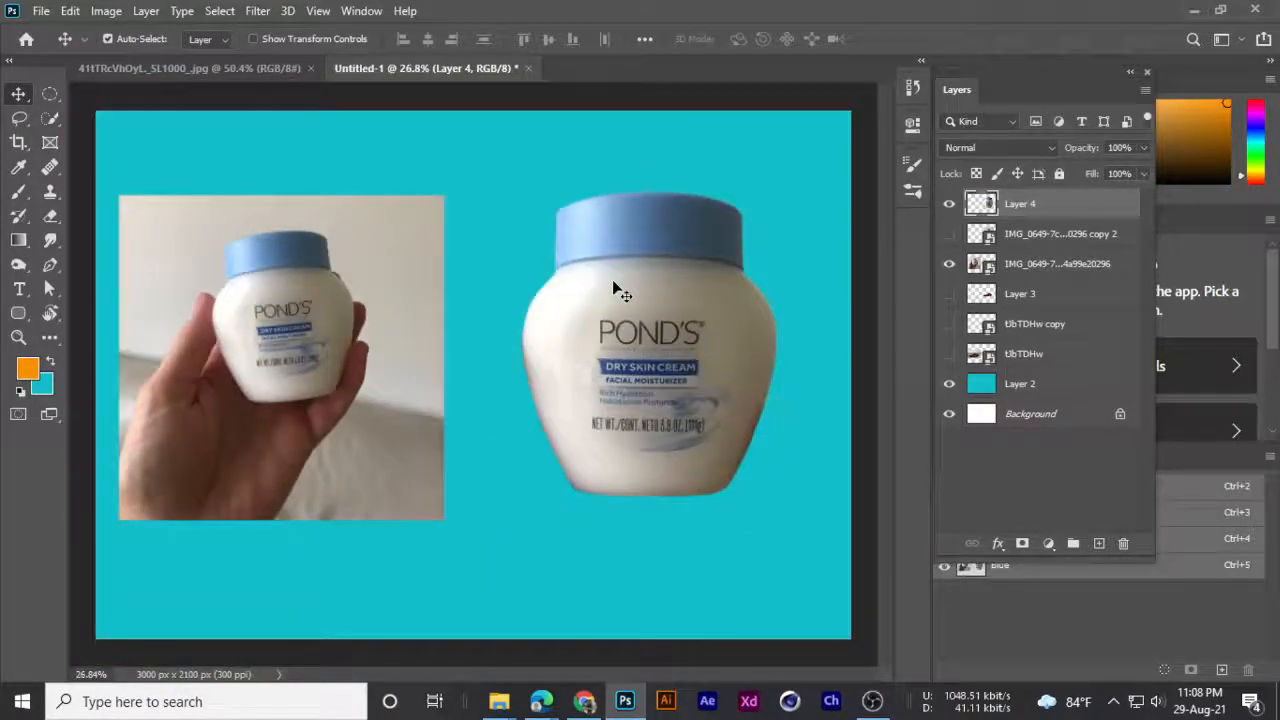
scroll(675, 330, "up", 3)
scroll(705, 355, "down", 2)
left_click_drag(705, 355, 572, 345)
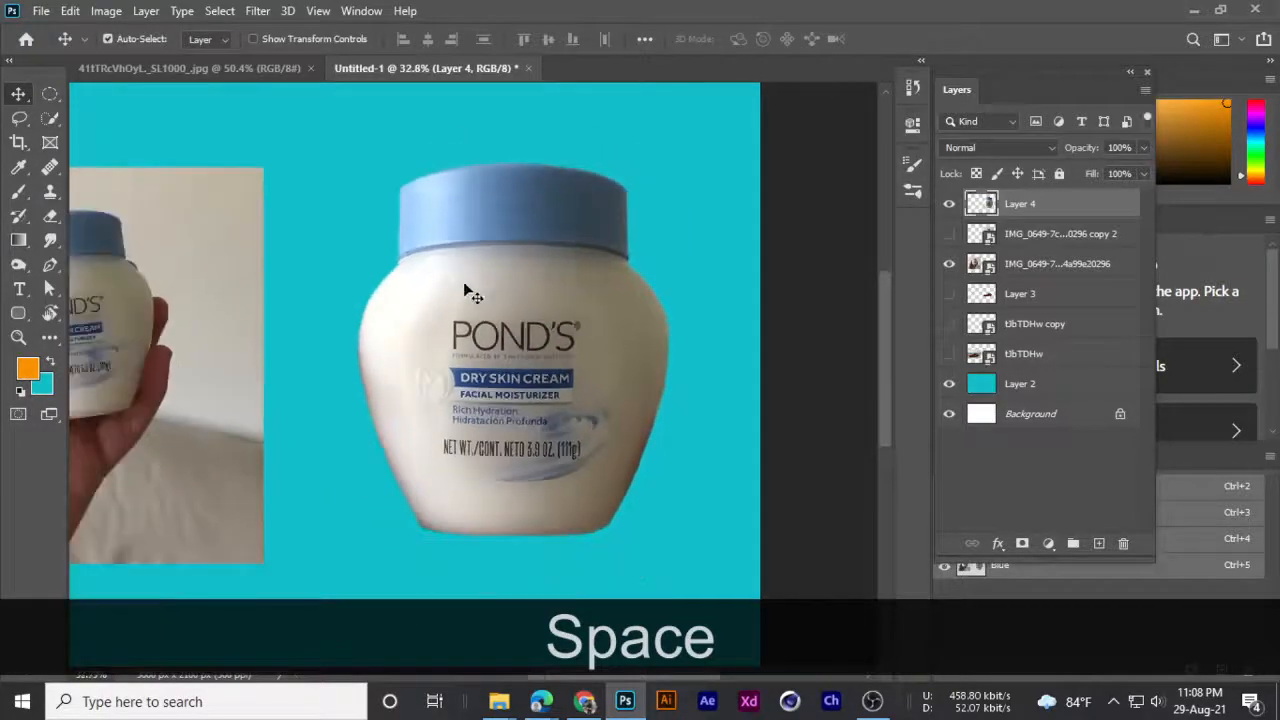
scroll(478, 346, "down", 1)
scroll(484, 350, "up", 4)
left_click_drag(466, 356, 513, 374)
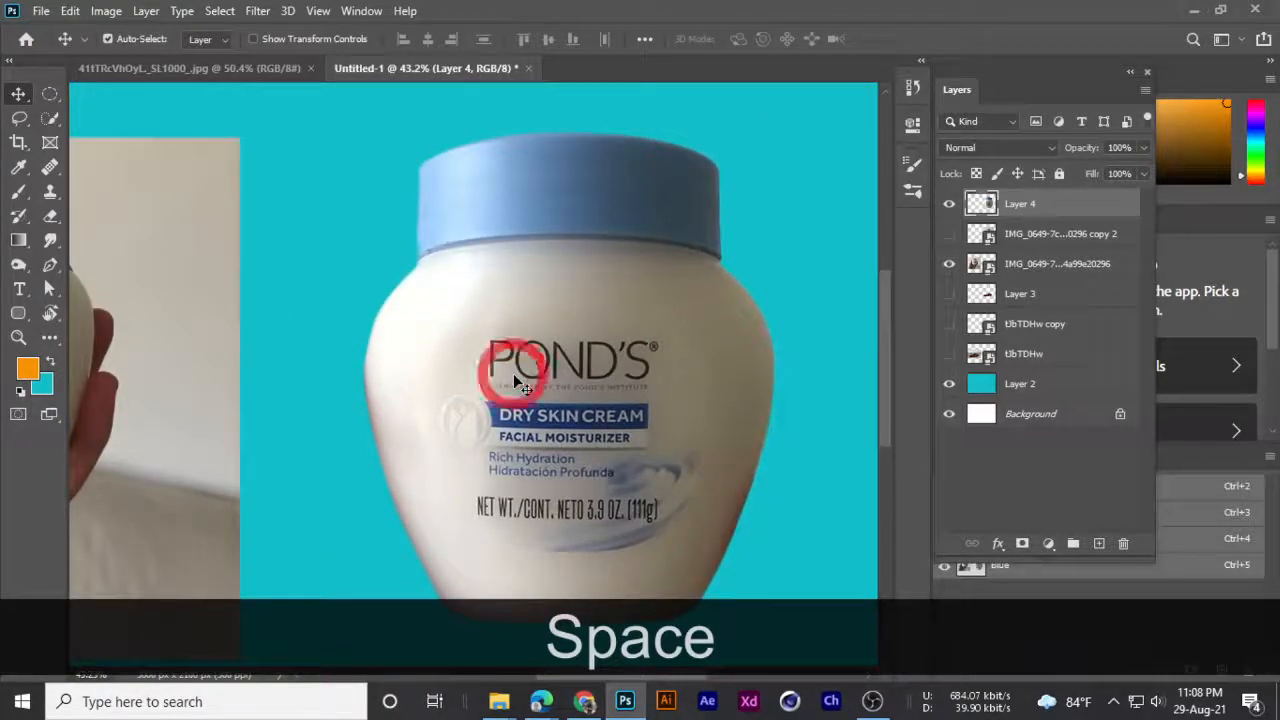
- Examine the feathered cut-out edge along the top of the jar's lid close up
scroll(513, 373, "down", 2)
scroll(589, 265, "up", 1)
scroll(485, 190, "up", 15)
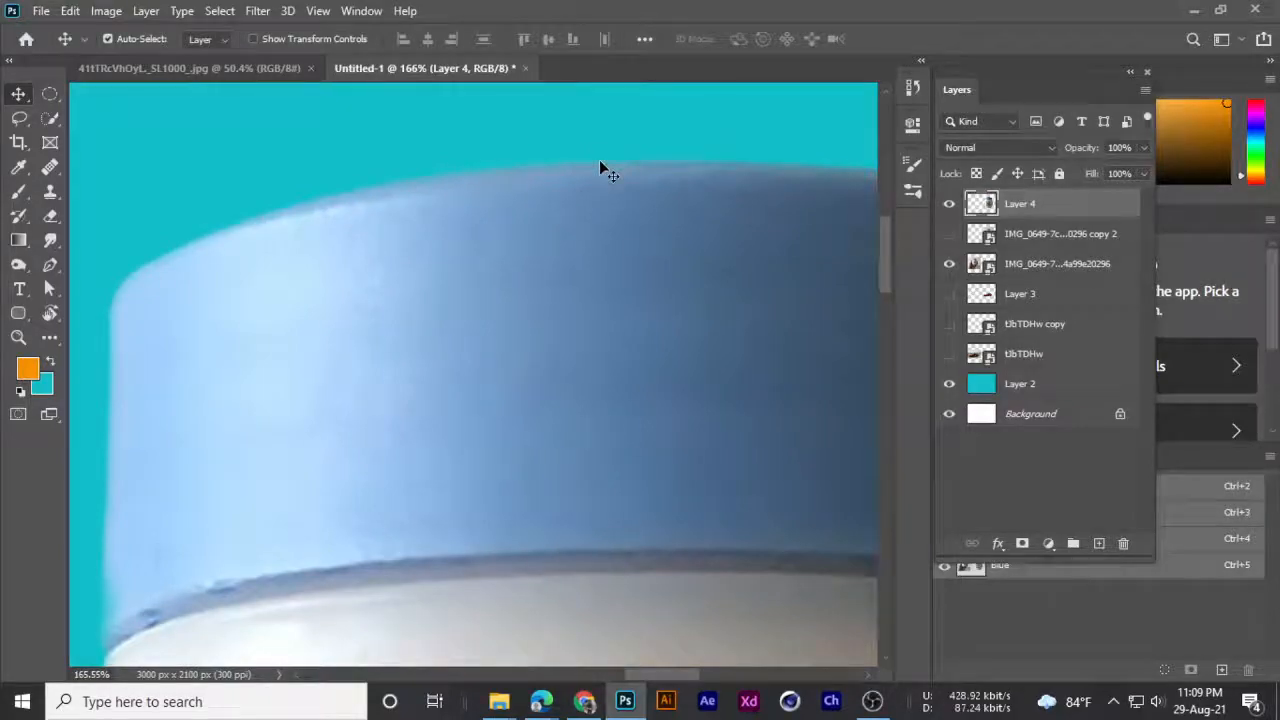
scroll(506, 174, "up", 12)
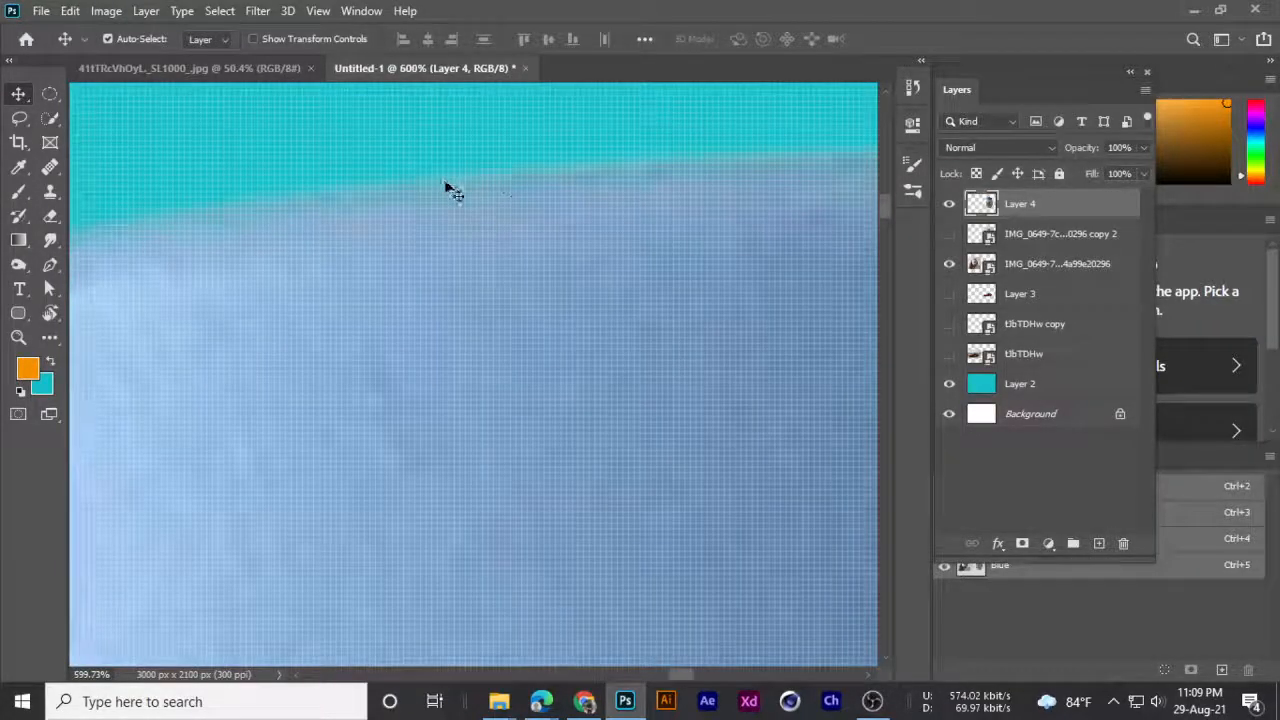
scroll(620, 230, "down", 14)
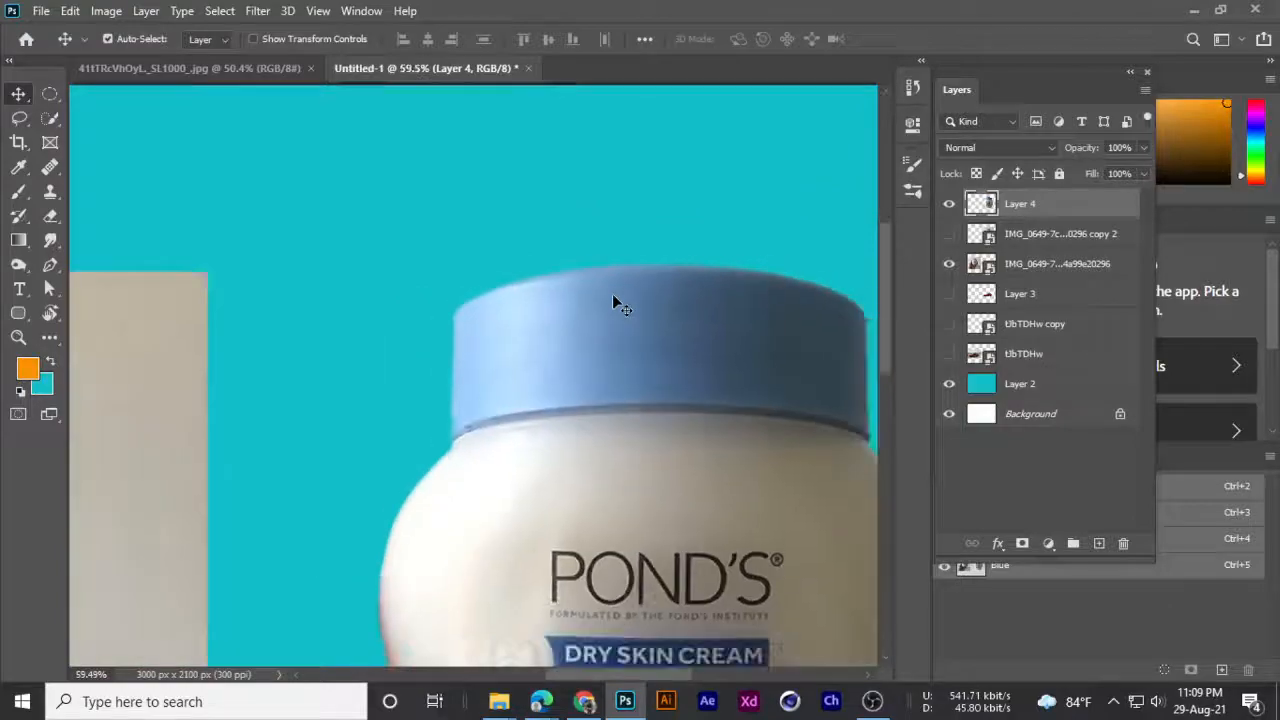
scroll(614, 303, "down", 5)
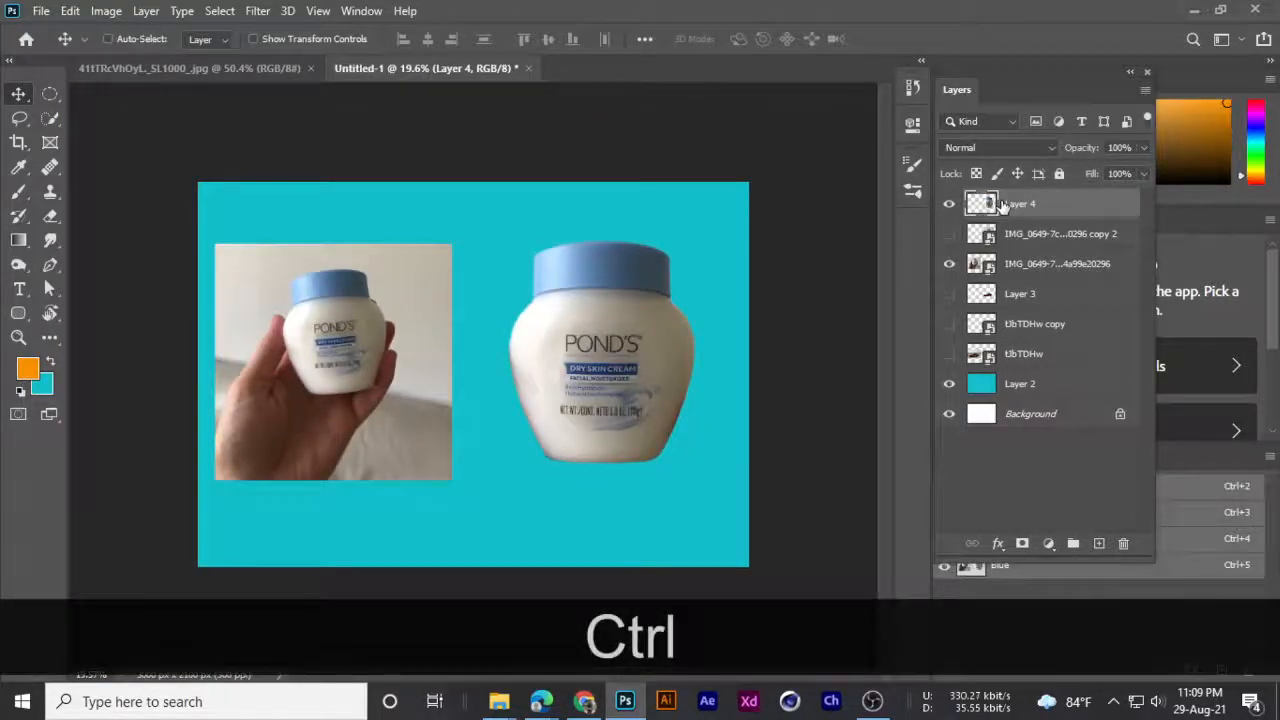
- Load the outline of Layer 4 as a selection and invert it
left_click(988, 204, "ctrl")
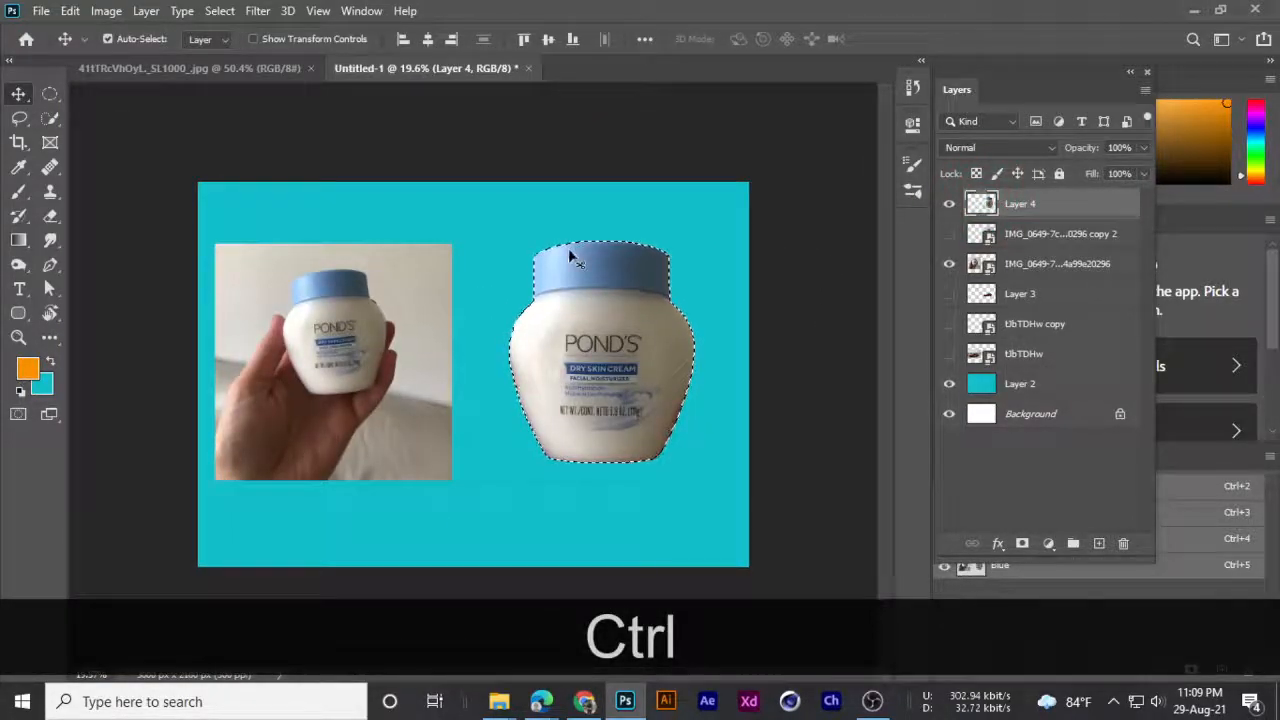
left_click(219, 11)
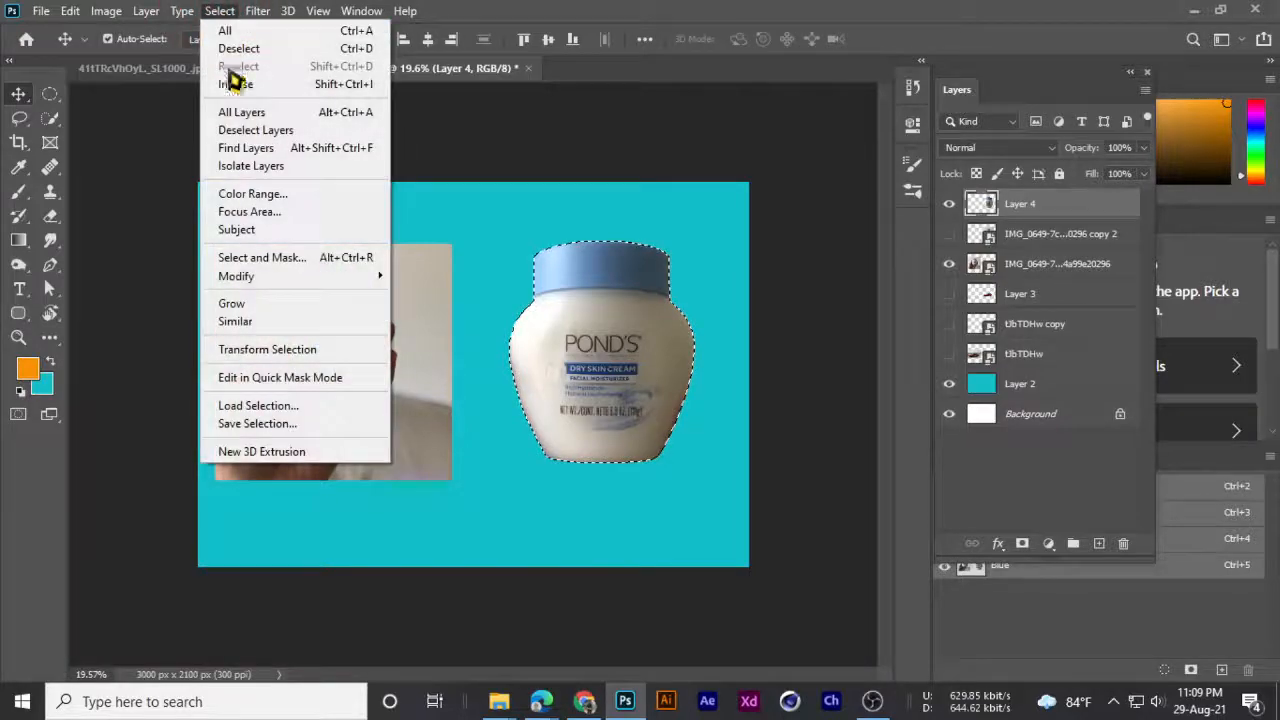
left_click(237, 85)
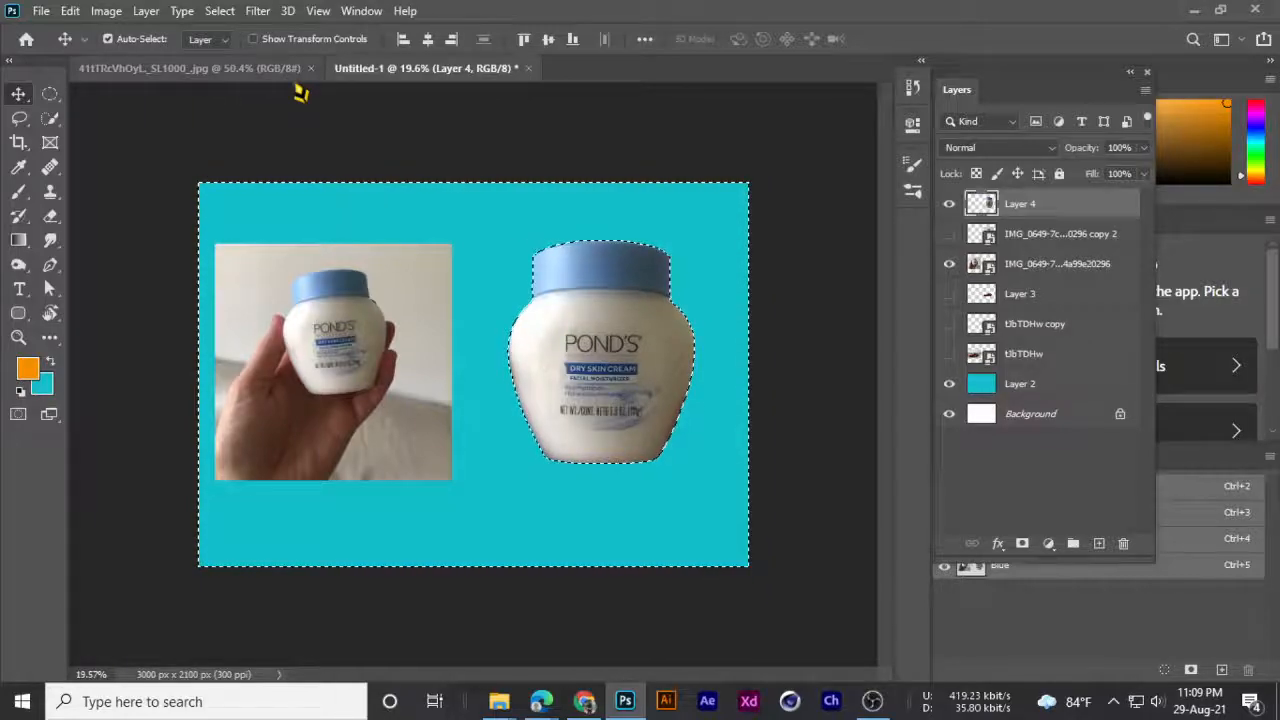
- Feather the inverted selection around the jar with a radius of 4 pixels again
left_click(217, 11)
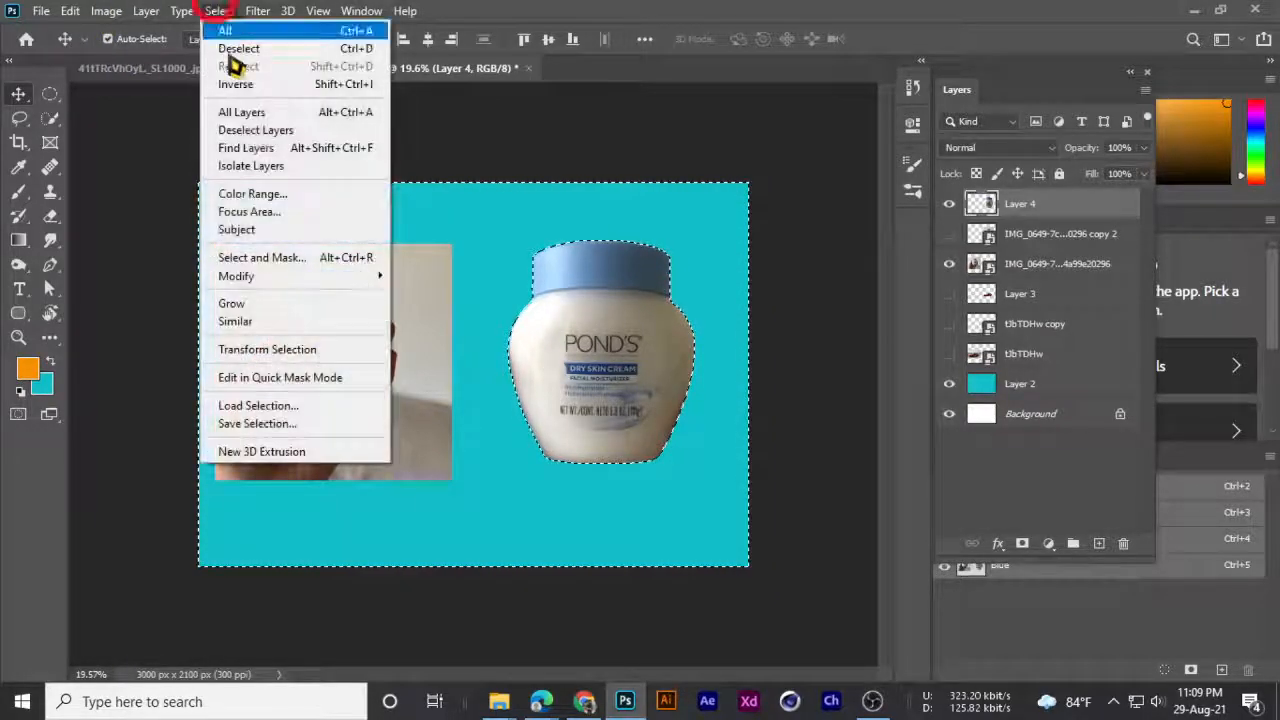
left_click(250, 276)
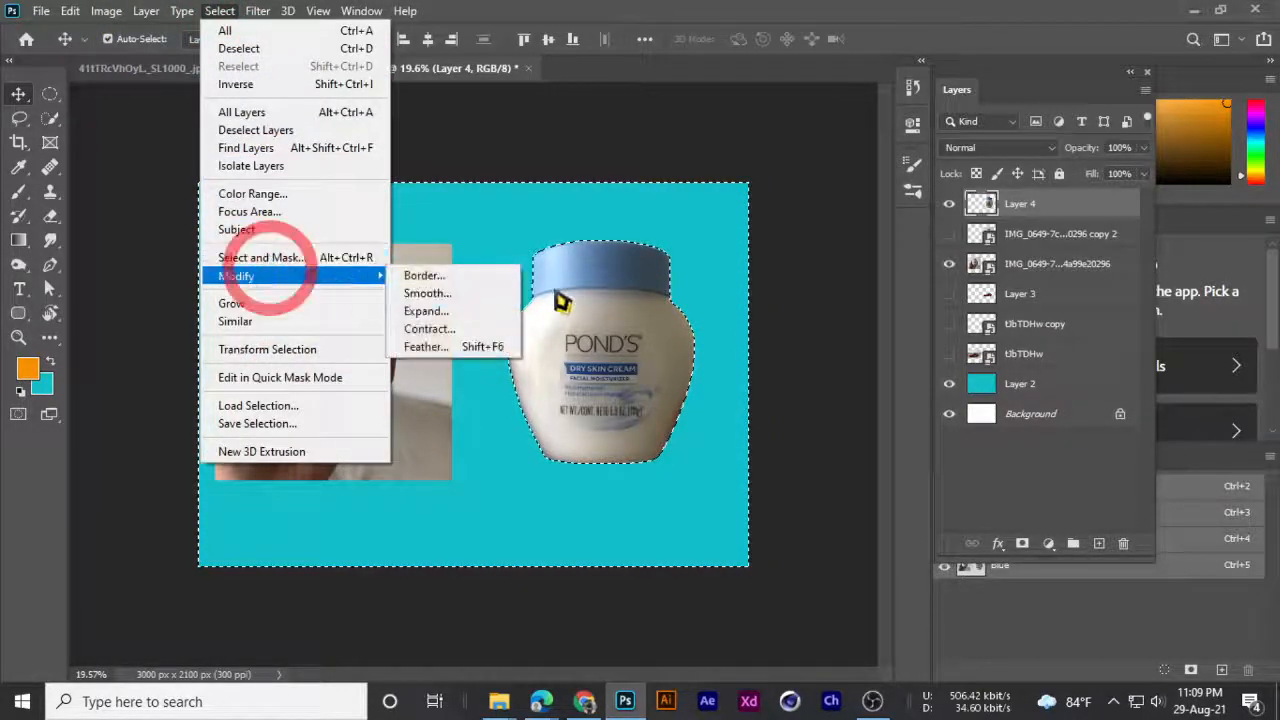
left_click(482, 350)
left_click(625, 253)
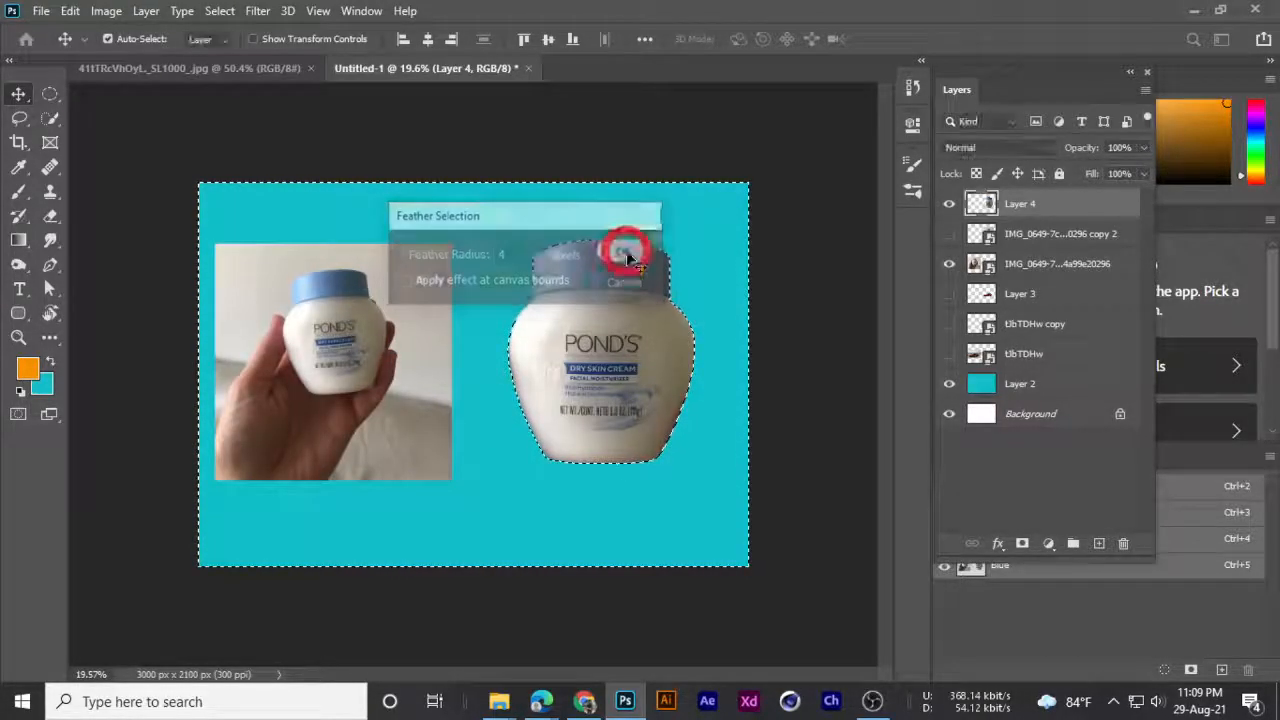
- Delete the feathered selection's content from Layer 4 twice to soften the jar's edge further, and deselect
scroll(572, 211, "up", 10)
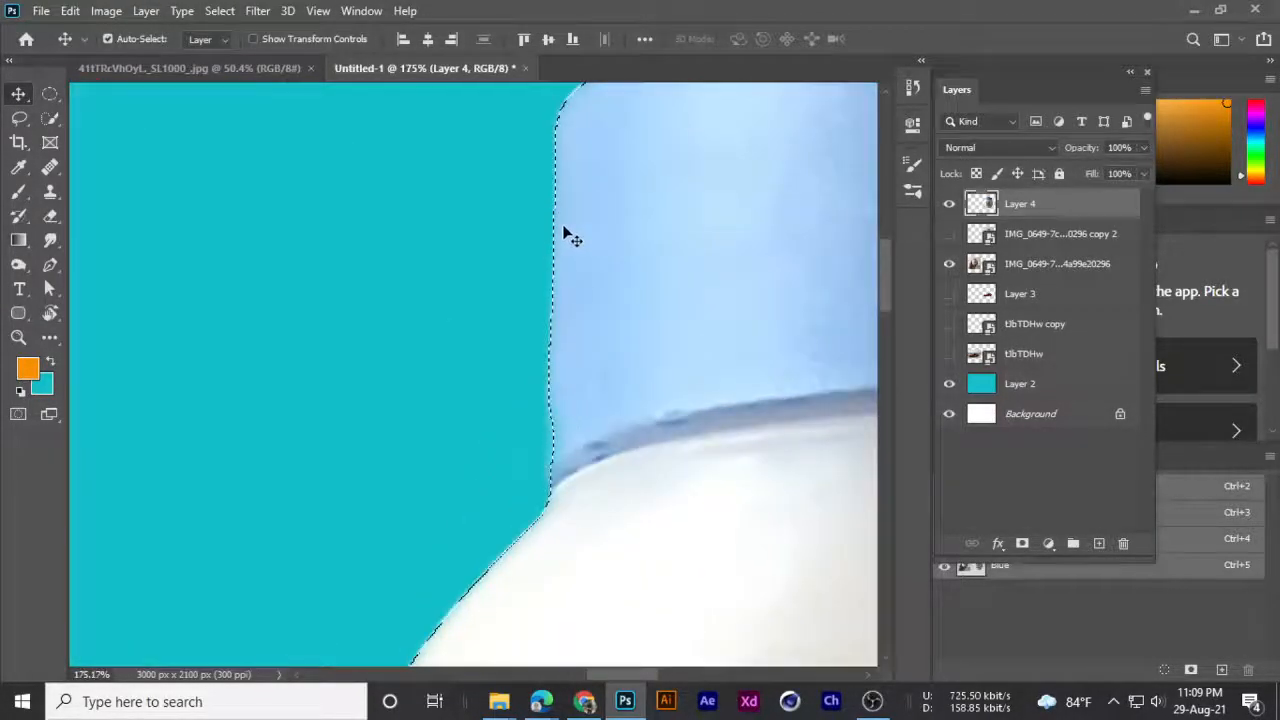
scroll(565, 229, "up", 3)
key("Delete")
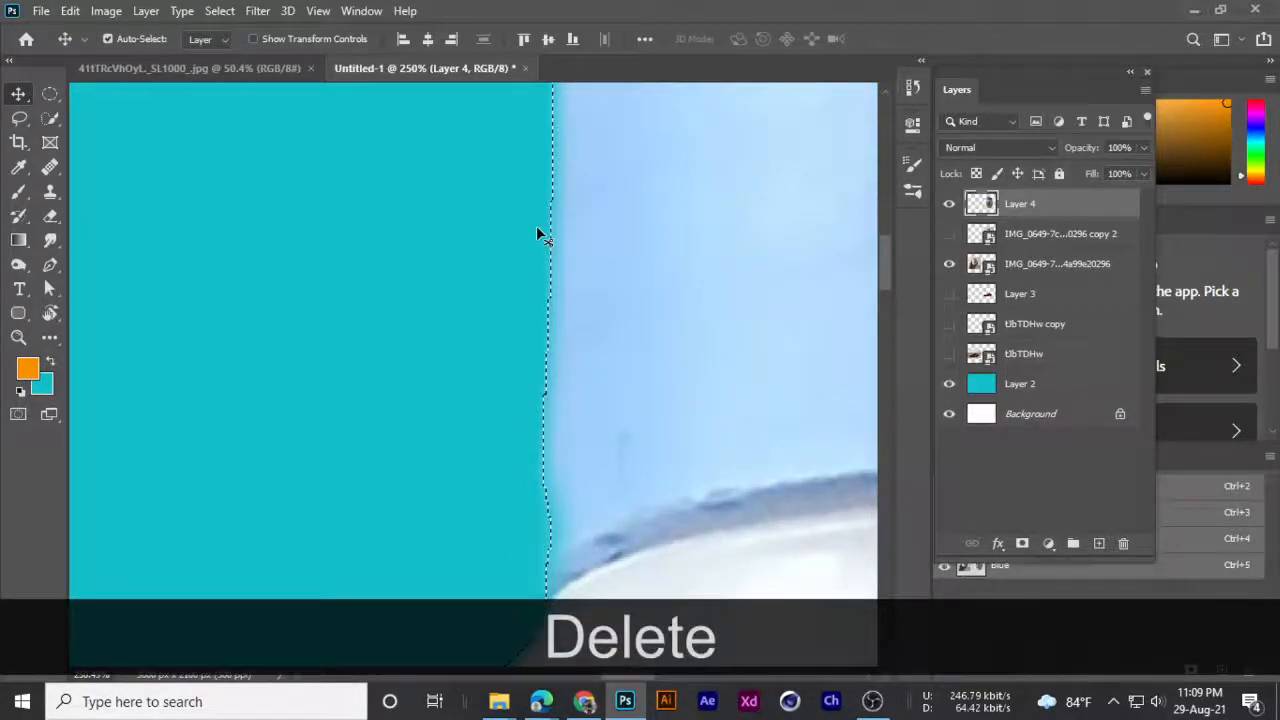
scroll(520, 287, "down", 2)
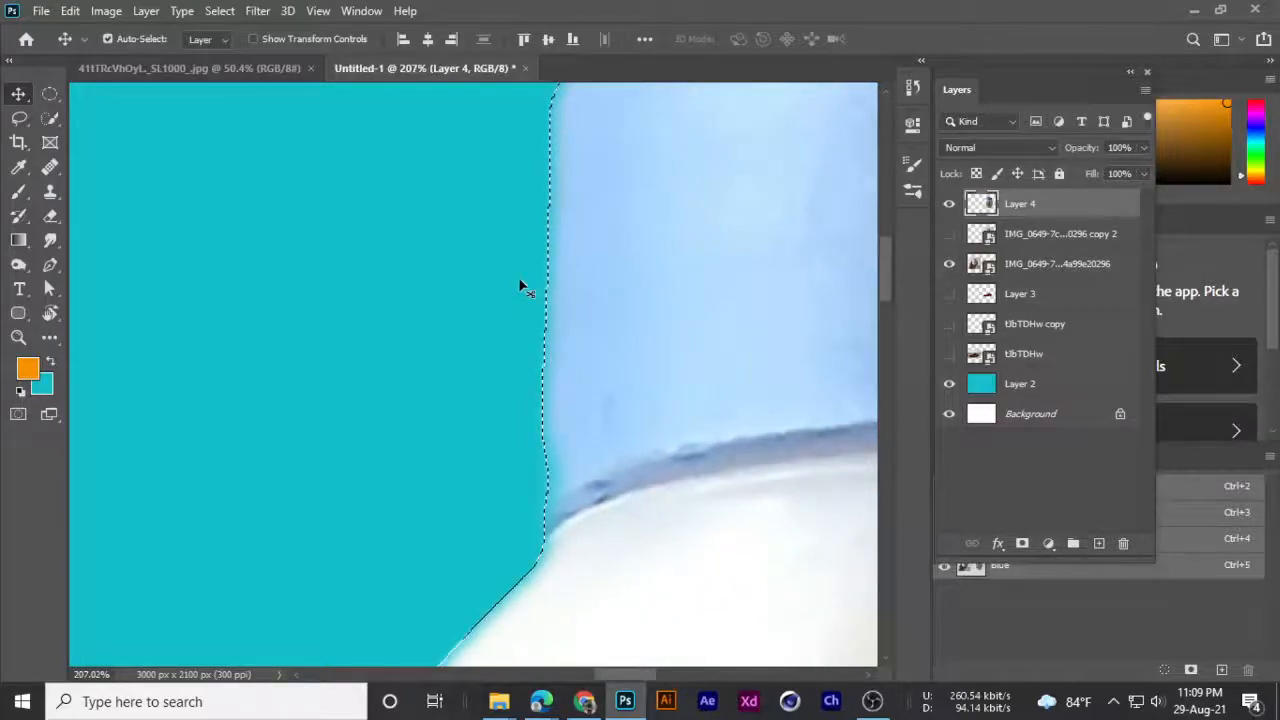
scroll(524, 330, "down", 3)
scroll(580, 310, "up", 3)
scroll(500, 285, "down", 2)
key("Delete")
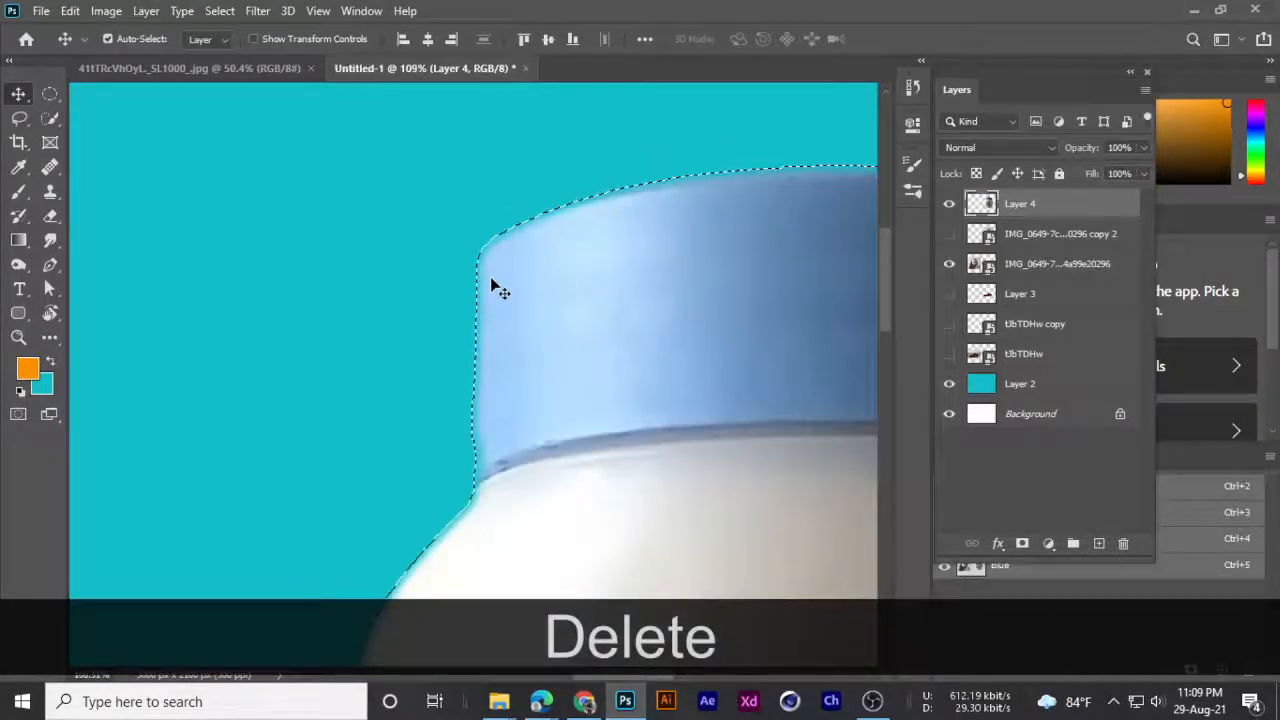
scroll(491, 281, "down", 4)
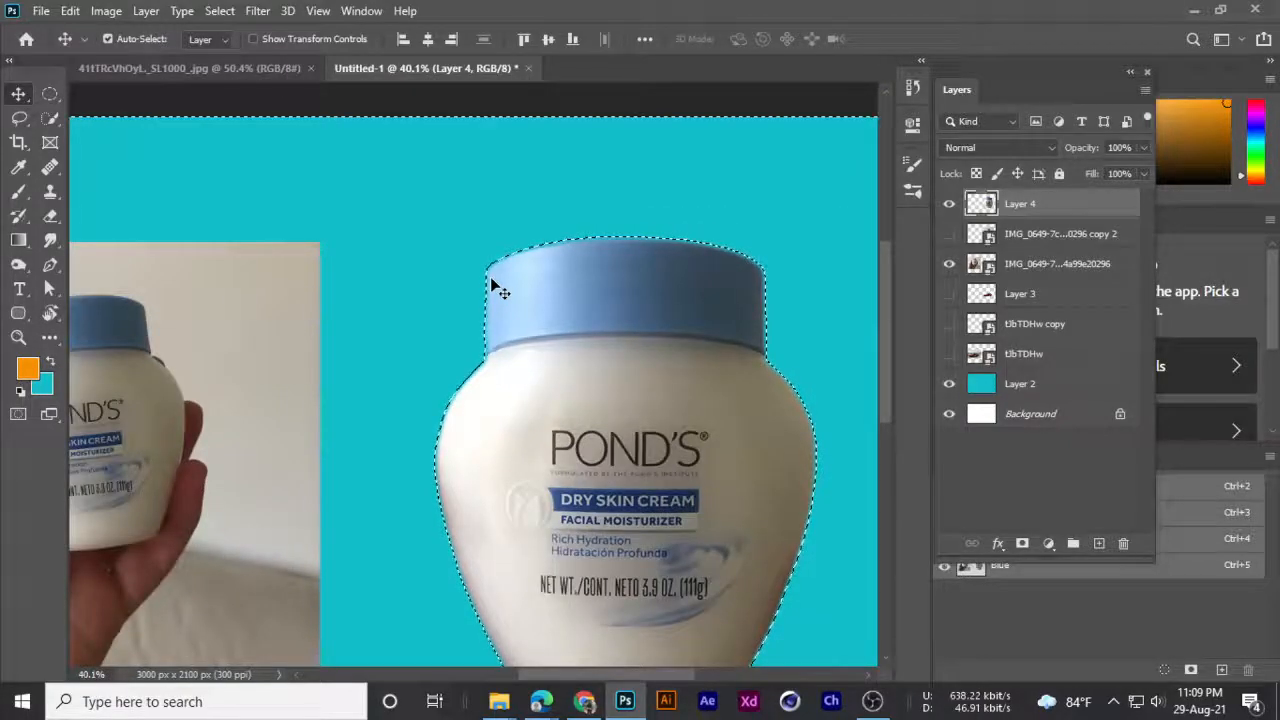
key("ctrl+d")
- Inspect the jar's softened outline around the lid and left shoulder at different magnifications
scroll(494, 283, "down", 2)
scroll(523, 318, "up", 2)
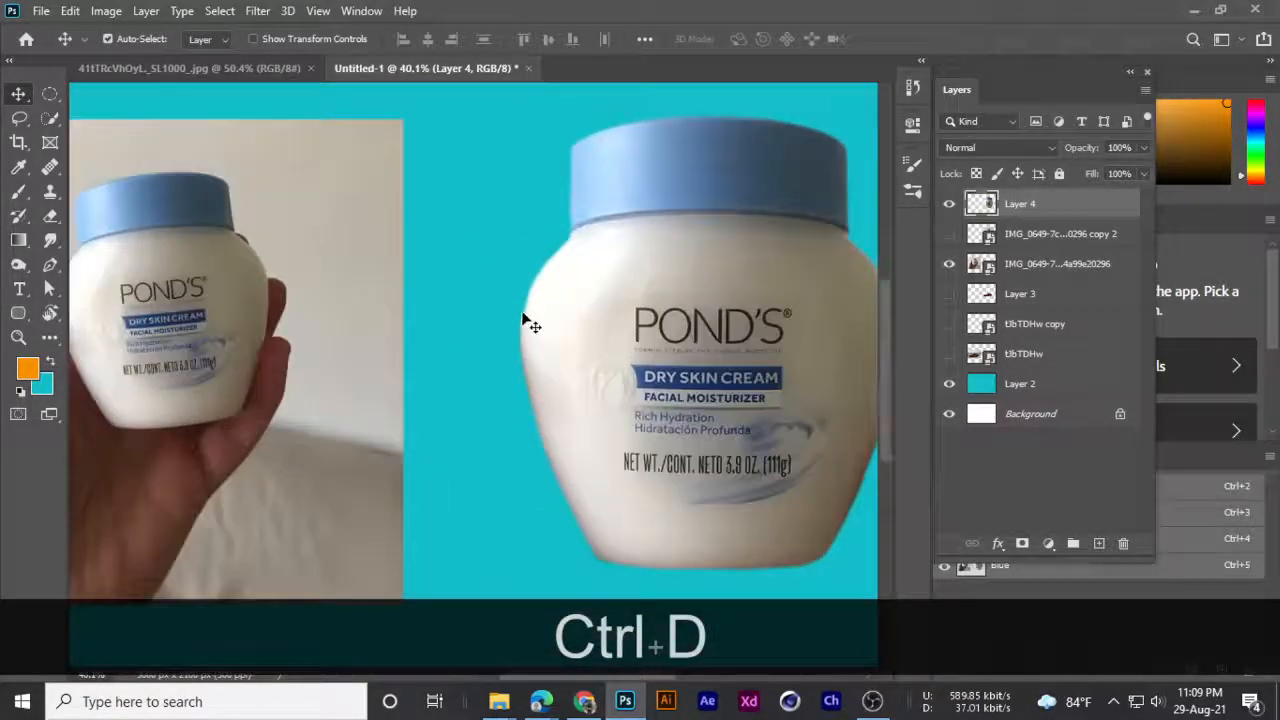
scroll(523, 318, "up", 4)
scroll(490, 380, "down", 5)
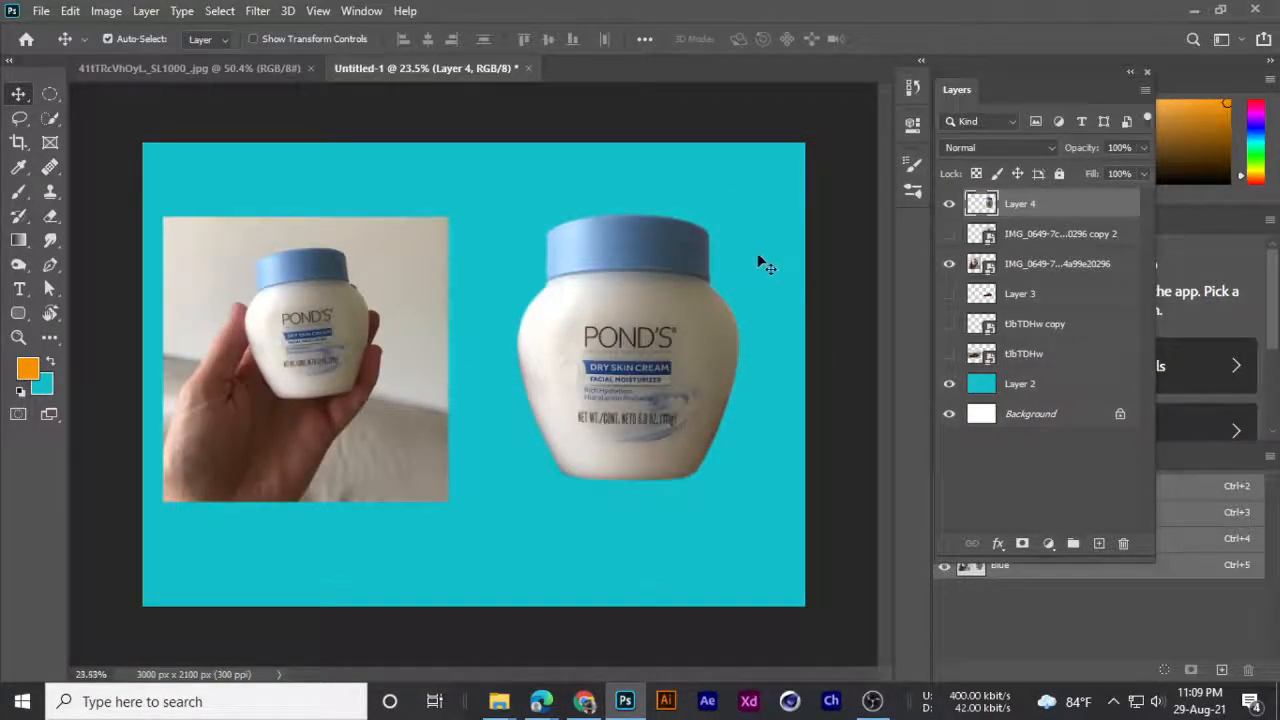
scroll(758, 261, "up", 2)
mouse_move(646, 228)
left_mouse_down()
mouse_move(677, 252)
mouse_move(646, 274)
mouse_move(647, 243)
left_mouse_up()
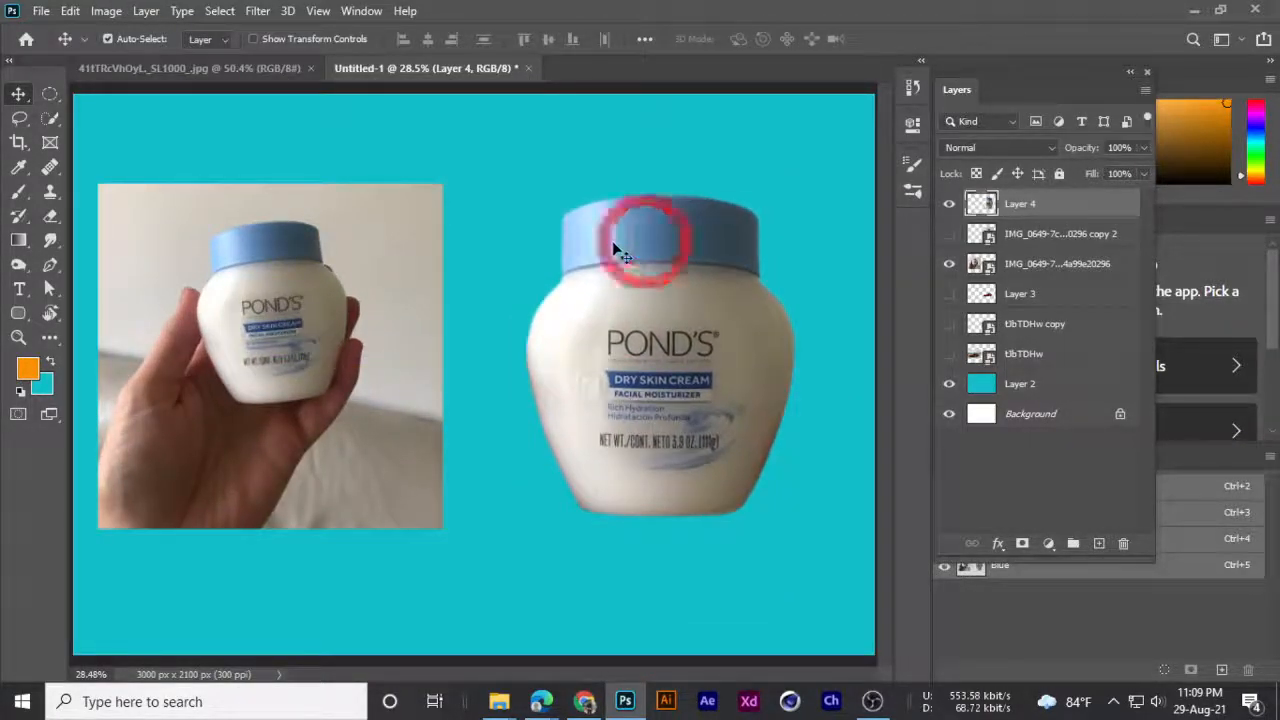
scroll(560, 210, "up", 4)
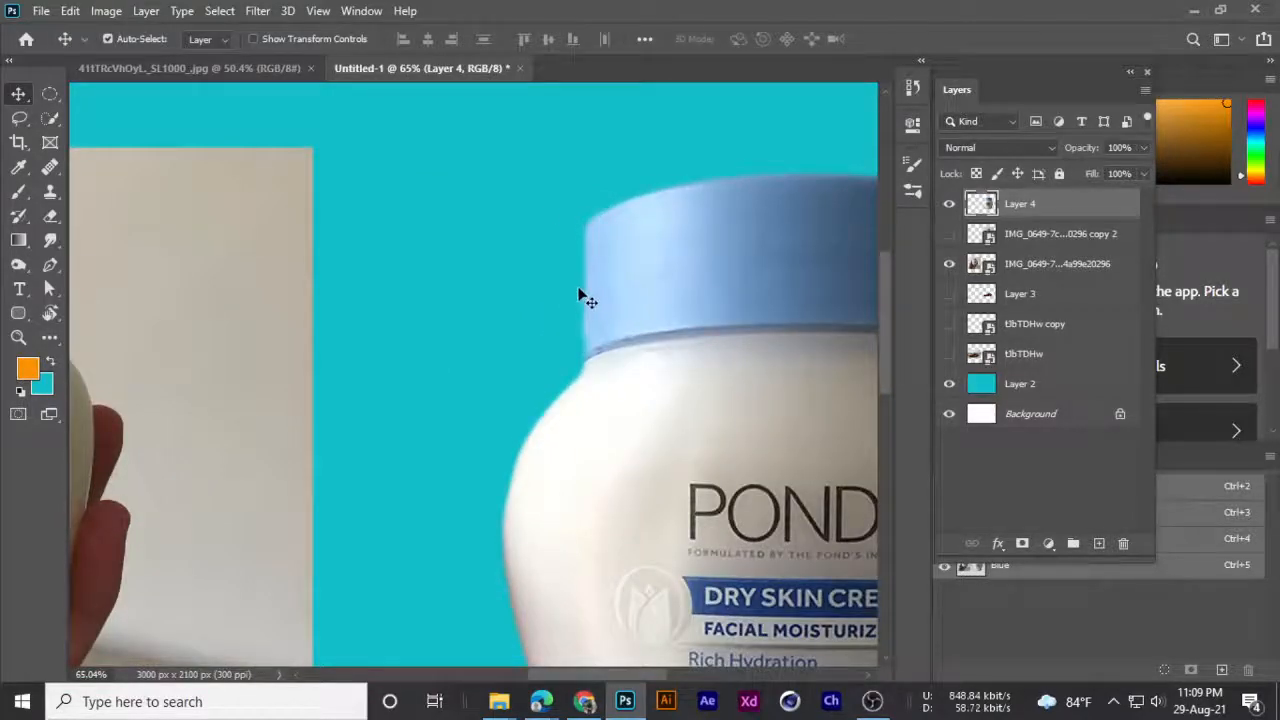
scroll(521, 512, "down", 2)
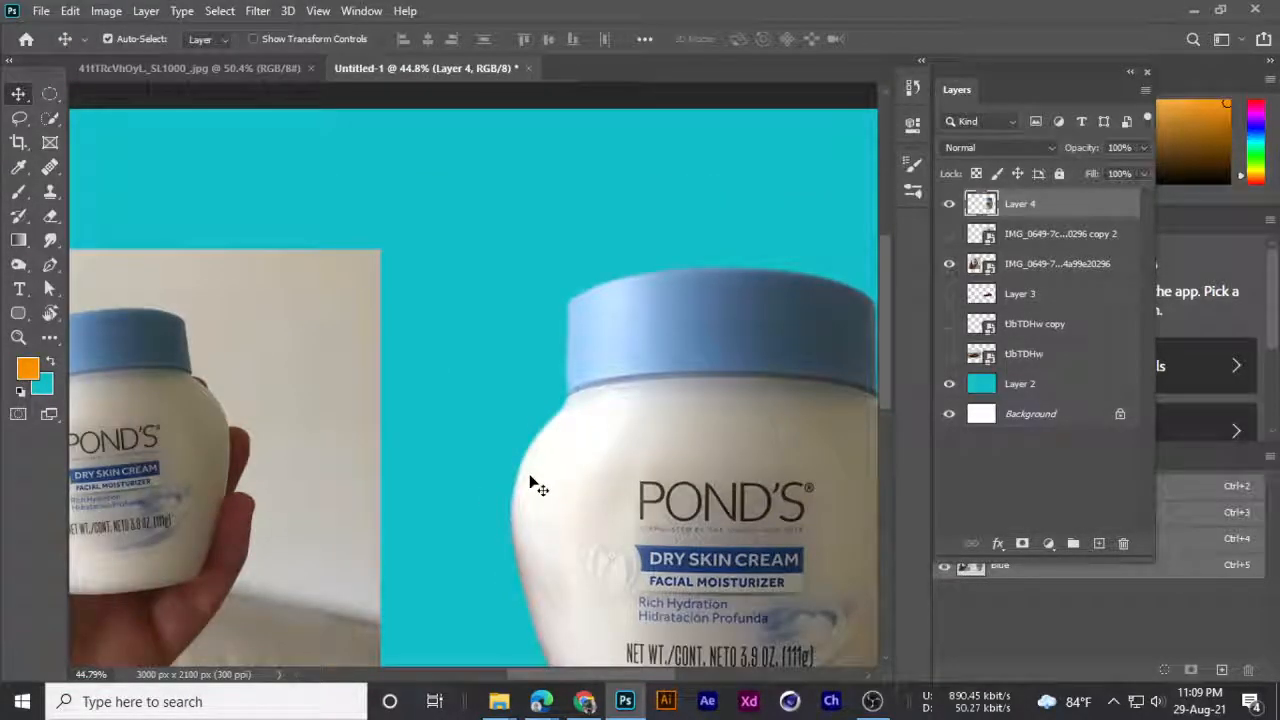
- Move the jar cut-out closer to the photo of the hand-held jar
scroll(530, 484, "down", 2)
scroll(531, 487, "down", 2)
mouse_move(634, 359)
left_mouse_down()
mouse_move(621, 362)
mouse_move(644, 357)
left_mouse_up()
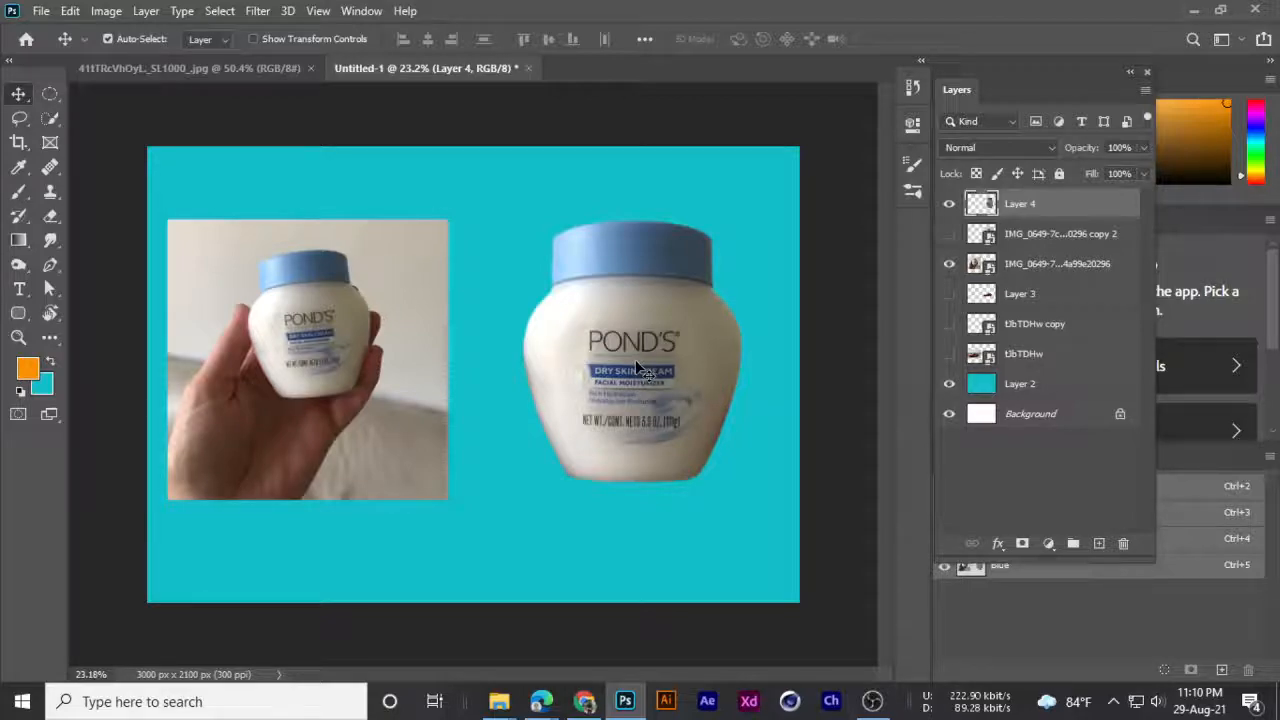
left_click_drag(652, 372, 617, 362)
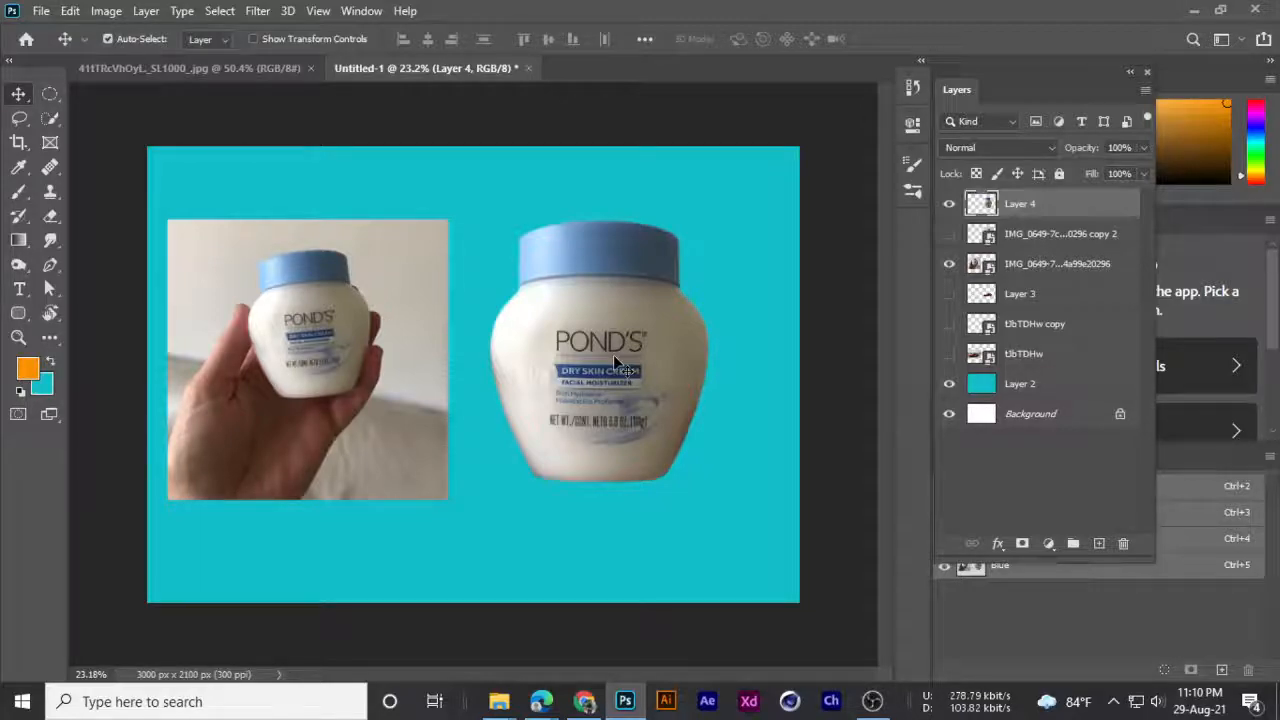
- Duplicate the Background layer in the 41tTRcVhOyL facewash image and bring the copy into the Untitled-1 document
left_click(205, 69)
left_click_drag(476, 345, 560, 318)
left_click(840, 315)
left_click_drag(1001, 231, 1099, 543)
left_click_drag(500, 370, 517, 403)
left_click_drag(465, 357, 446, 300)
- Rearrange the canvas with the jar cut-out below the hand photo and the facewash image at the upper right
scroll(430, 318, "up", 4)
left_click(681, 334)
left_click_drag(702, 334, 240, 510)
scroll(240, 510, "down", 3)
scroll(240, 510, "down", 2)
left_click_drag(313, 317, 313, 268)
left_click_drag(323, 471, 323, 456)
left_click_drag(439, 368, 565, 332)
- Duplicate the facewash image directly below the first one and nudge the copy upward
scroll(565, 332, "up", 2)
left_click_drag(636, 287, 648, 452)
scroll(603, 503, "up", 2)
left_click(610, 282)
key("Up")
key("Up")
key("Up")
key("Up")
key("Up")
scroll(648, 453, "down", 2)
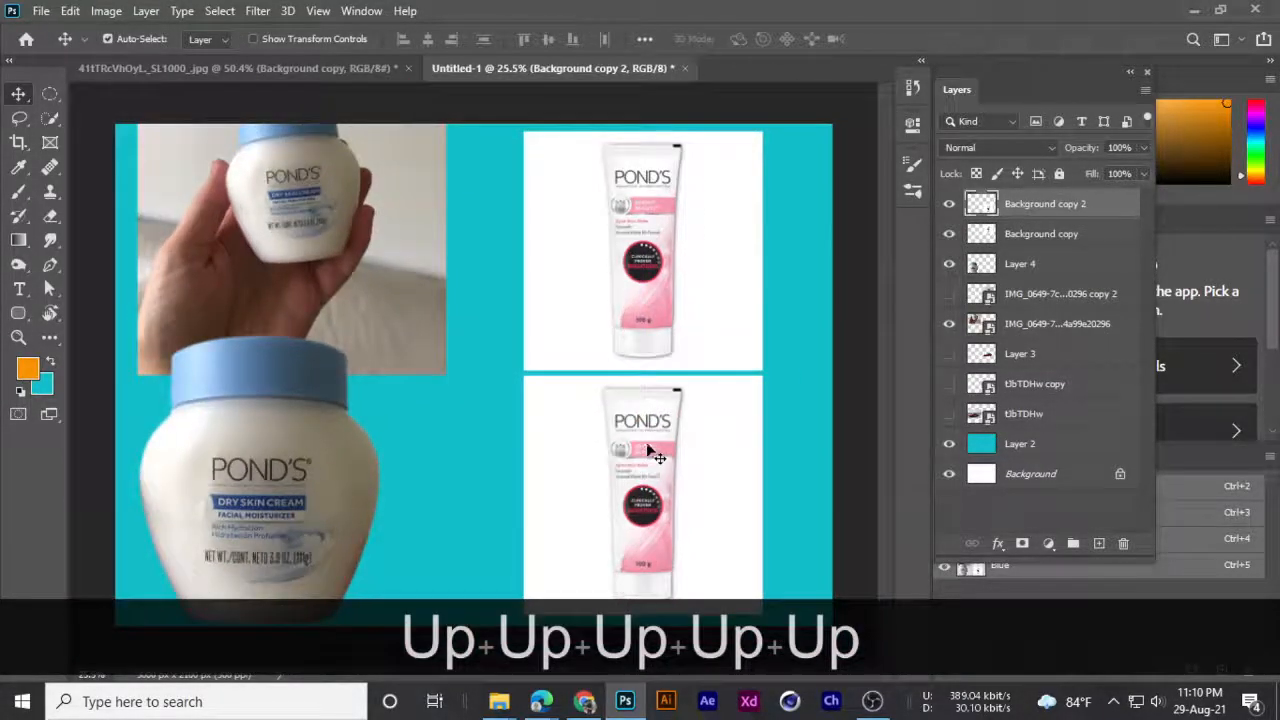
- Switch to the Object Selection tool, try Select Subject on Background copy 2 and deselect
scroll(648, 453, "up", 2)
left_click(44, 117)
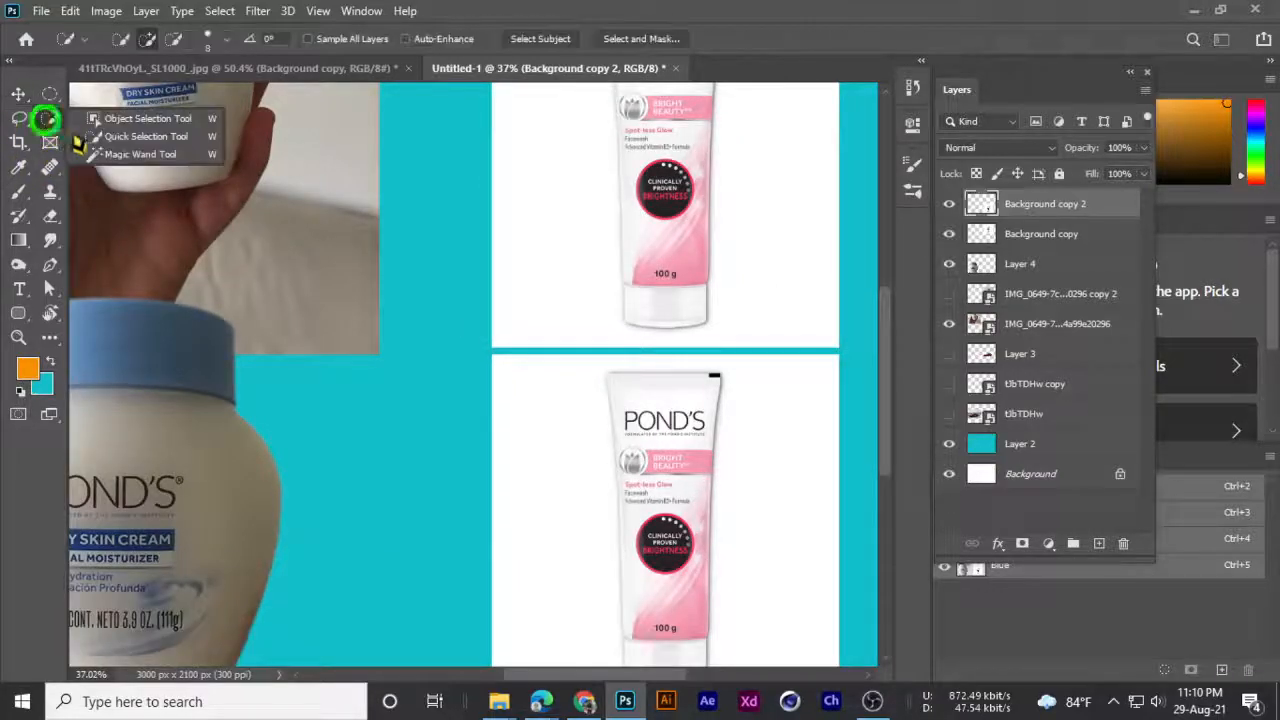
left_click(140, 118)
left_click(705, 38)
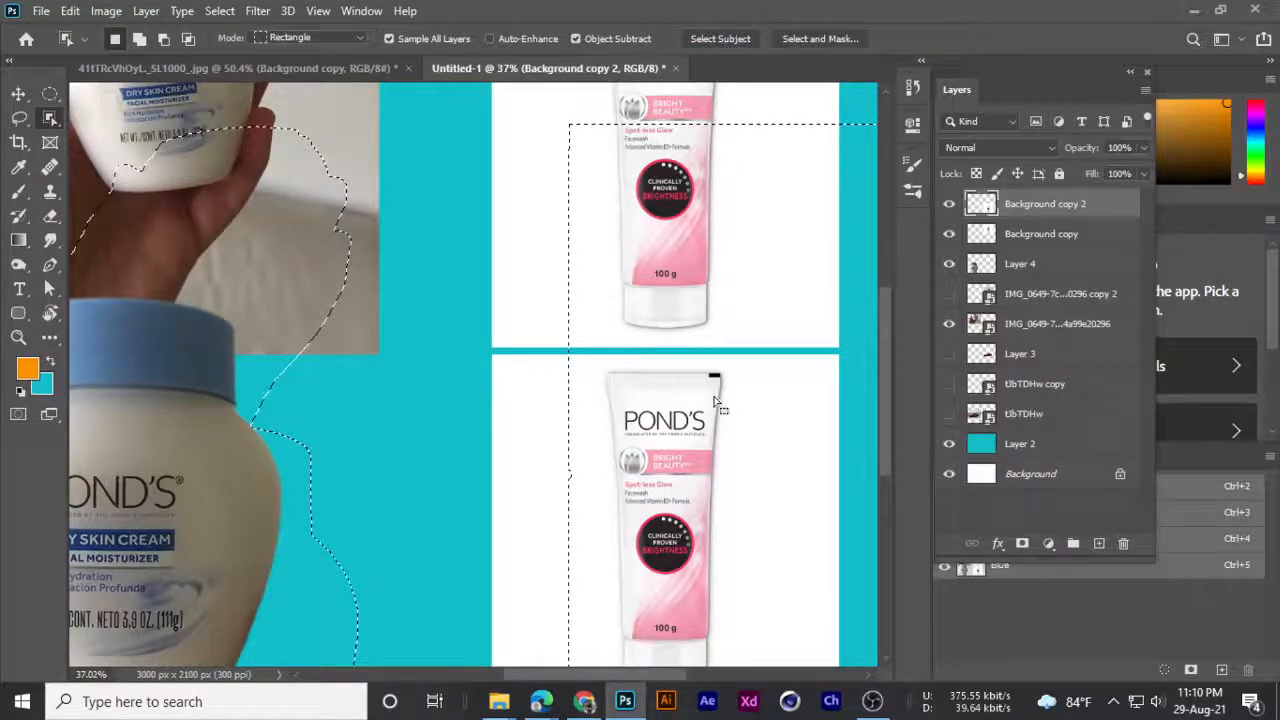
key("ctrl+d")
- Select the lower facewash tube by framing it with the Object Selection tool in Rectangle mode
scroll(614, 309, "down", 1)
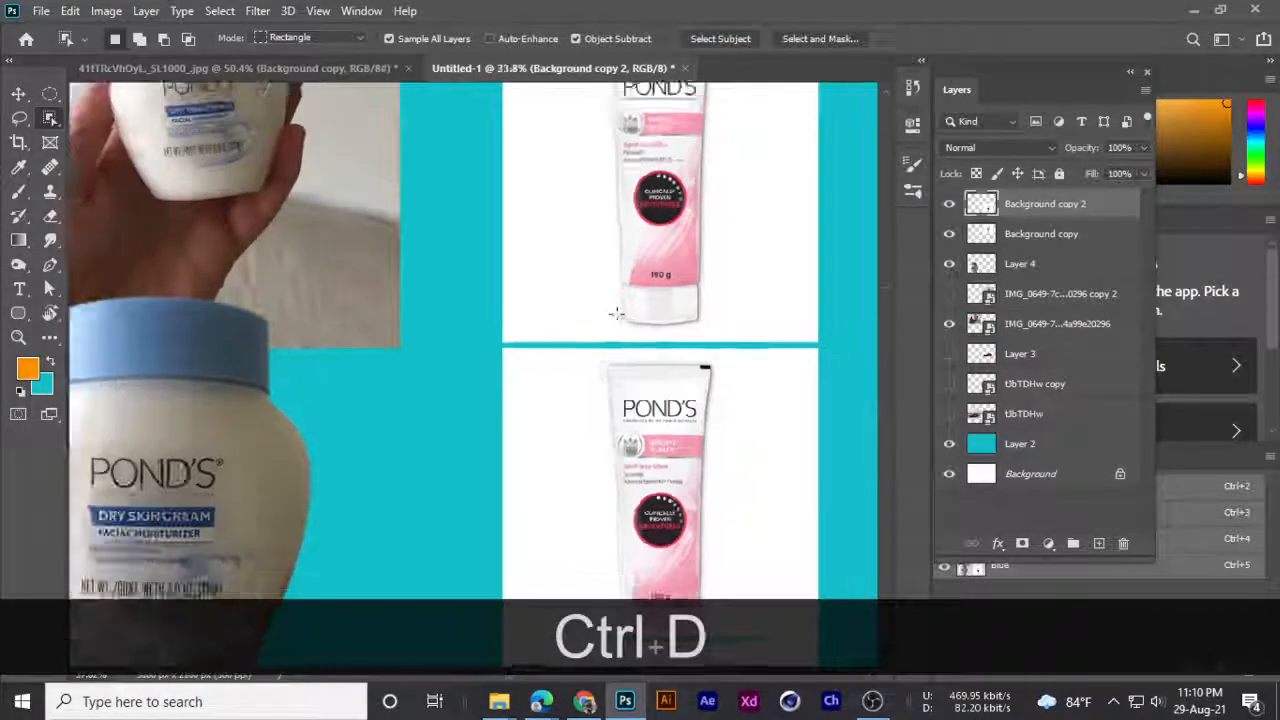
scroll(614, 309, "up", 2)
key("space")
left_click_drag(627, 418, 598, 266)
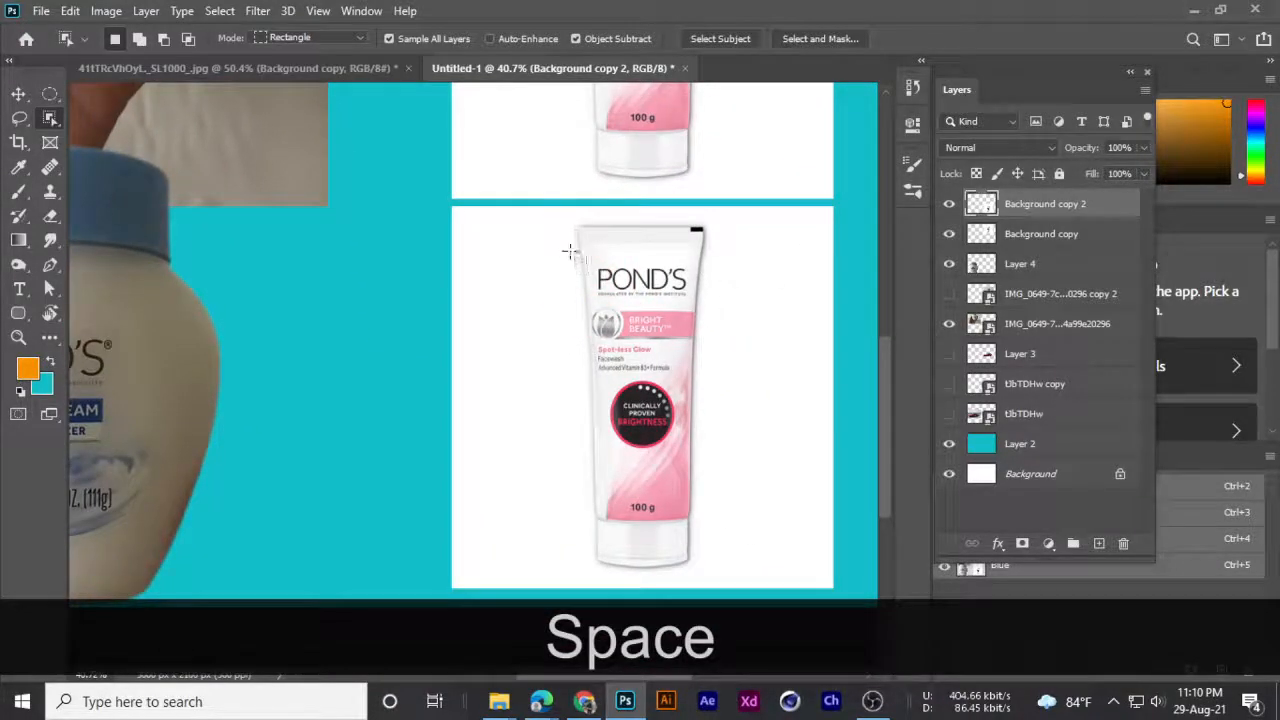
left_click_drag(561, 216, 714, 517)
left_click_drag(731, 567, 741, 563)
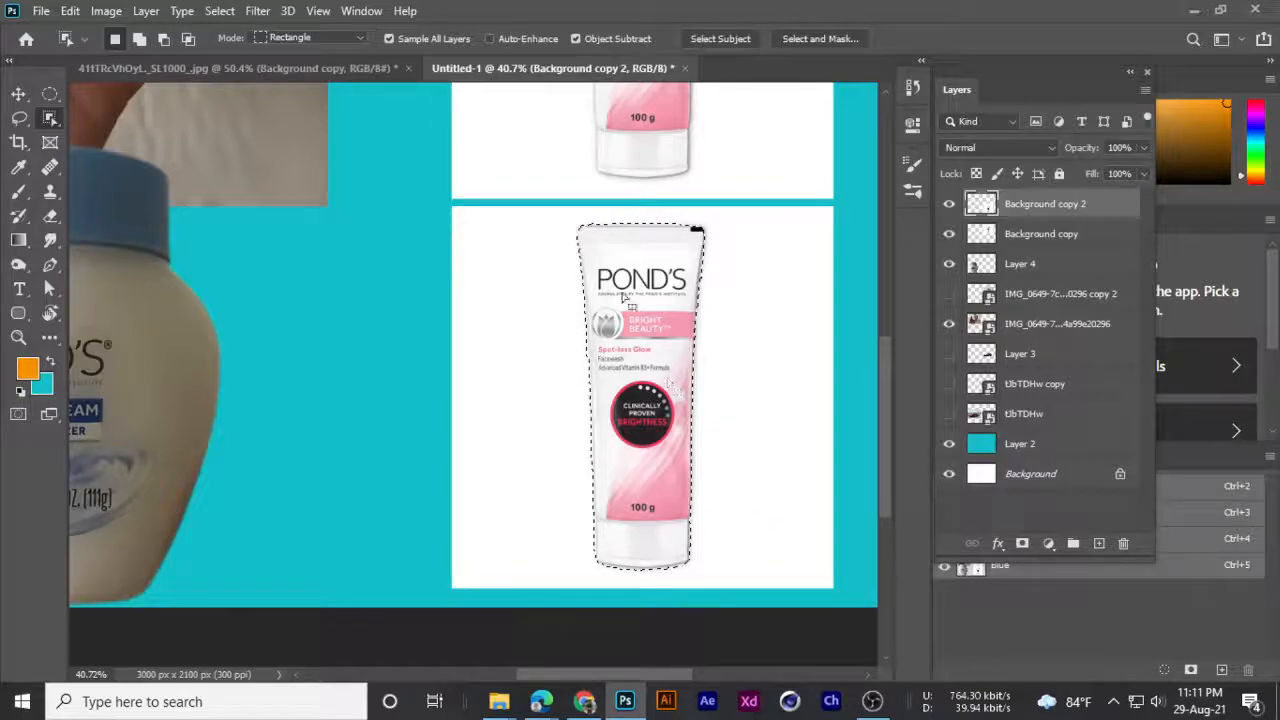
- Copy the selected facewash tube to a new layer and hide Background copy 2 to check the cut-out
scroll(601, 233, "up", 2)
key("ctrl+j")
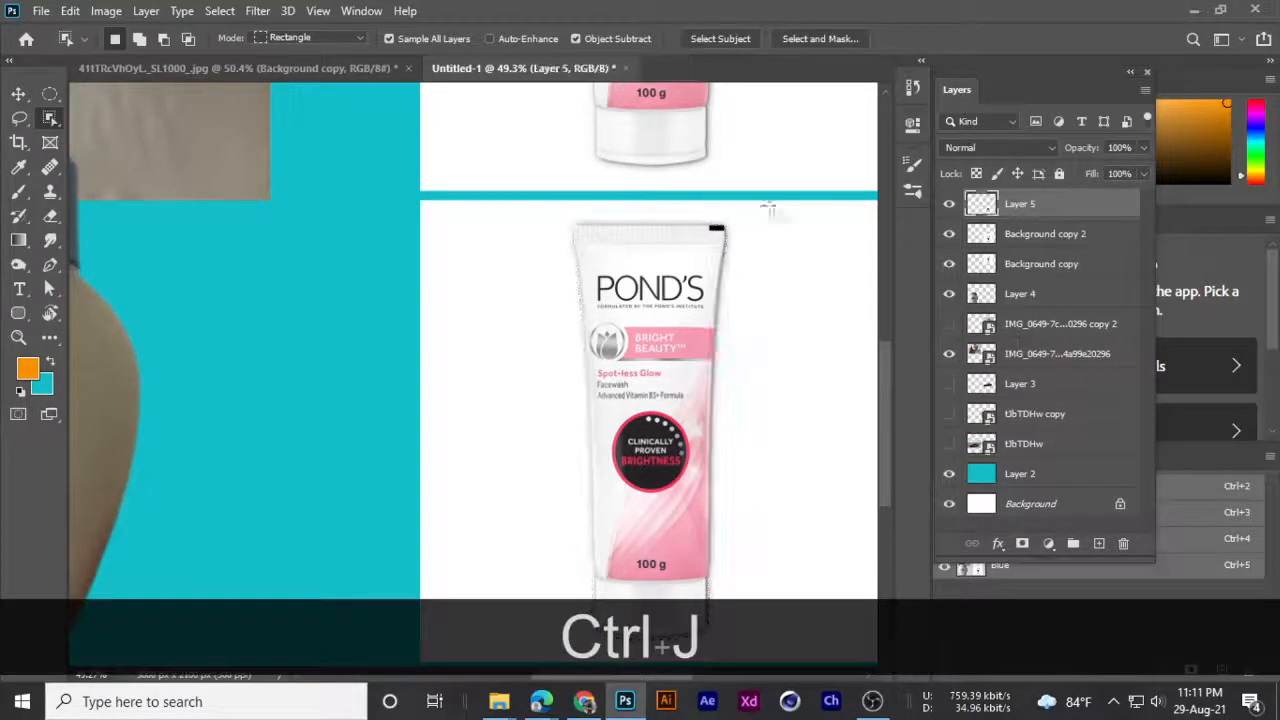
left_click(949, 233)
scroll(611, 318, "down", 2)
scroll(588, 254, "up", 12)
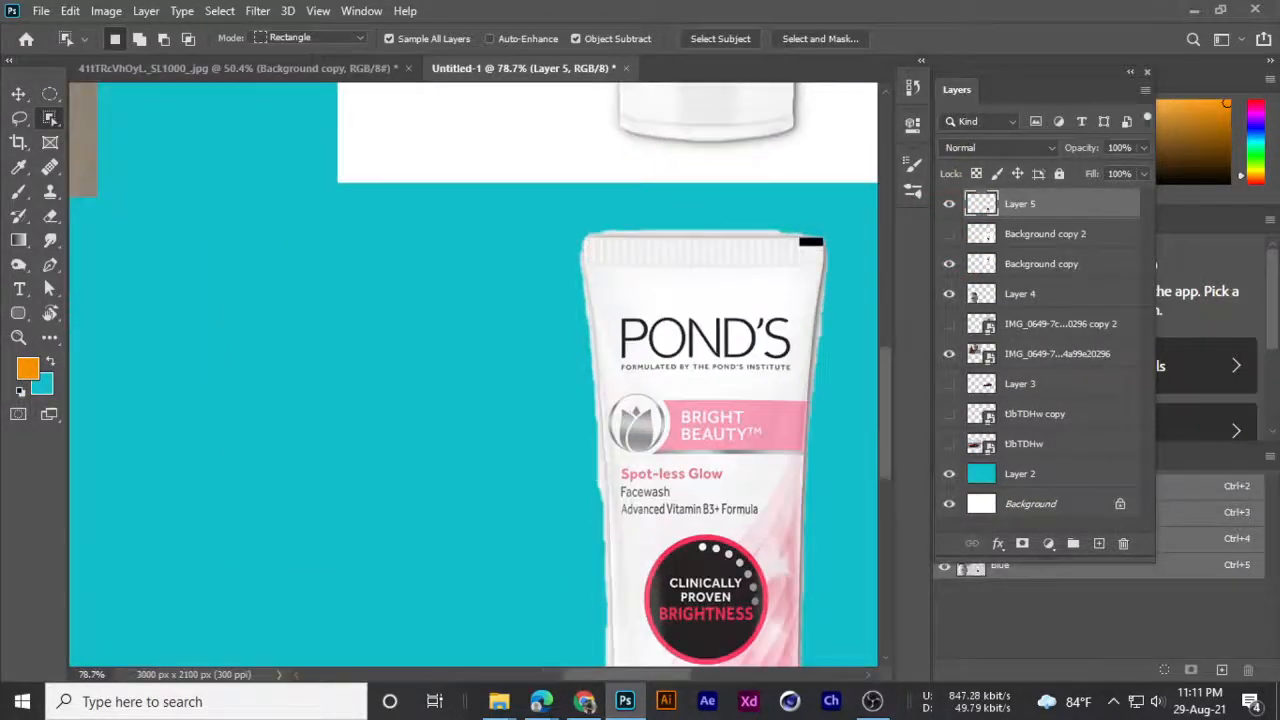
scroll(645, 278, "down", 8)
scroll(469, 303, "down", 2)
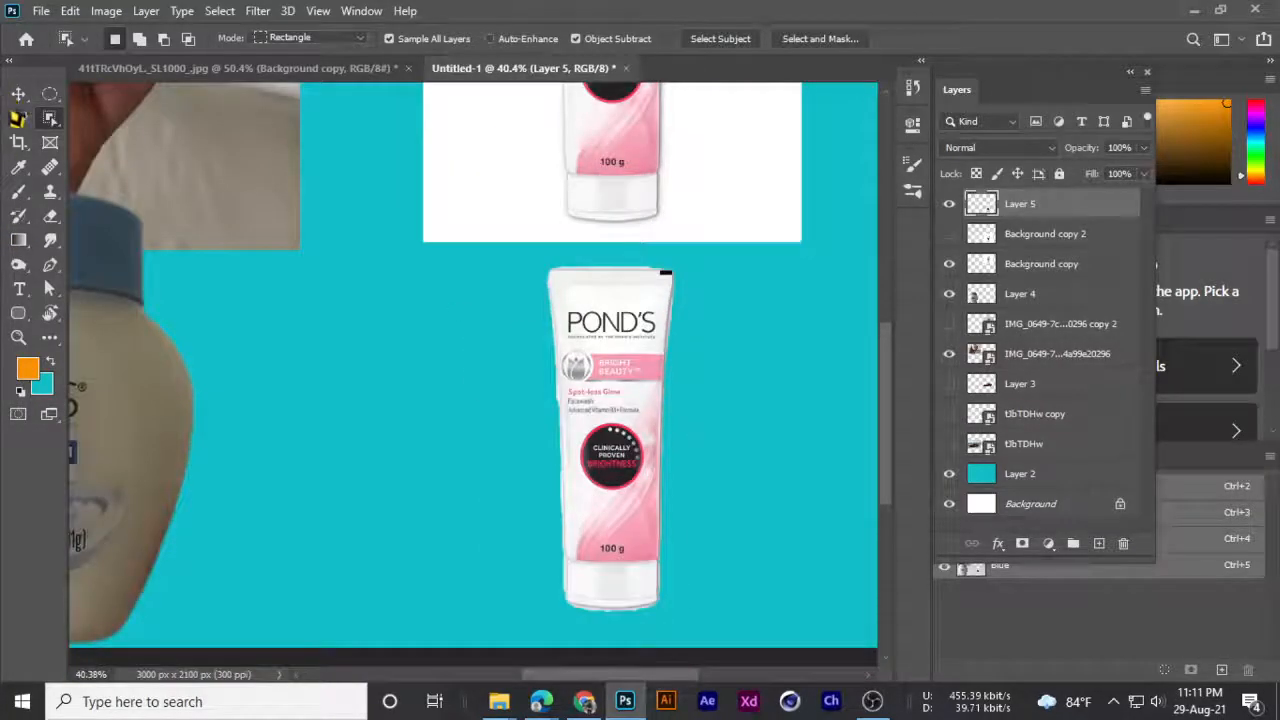
- Switch to the Quick Selection tool and examine the tube cut-out's left edge close up
right_click(50, 119)
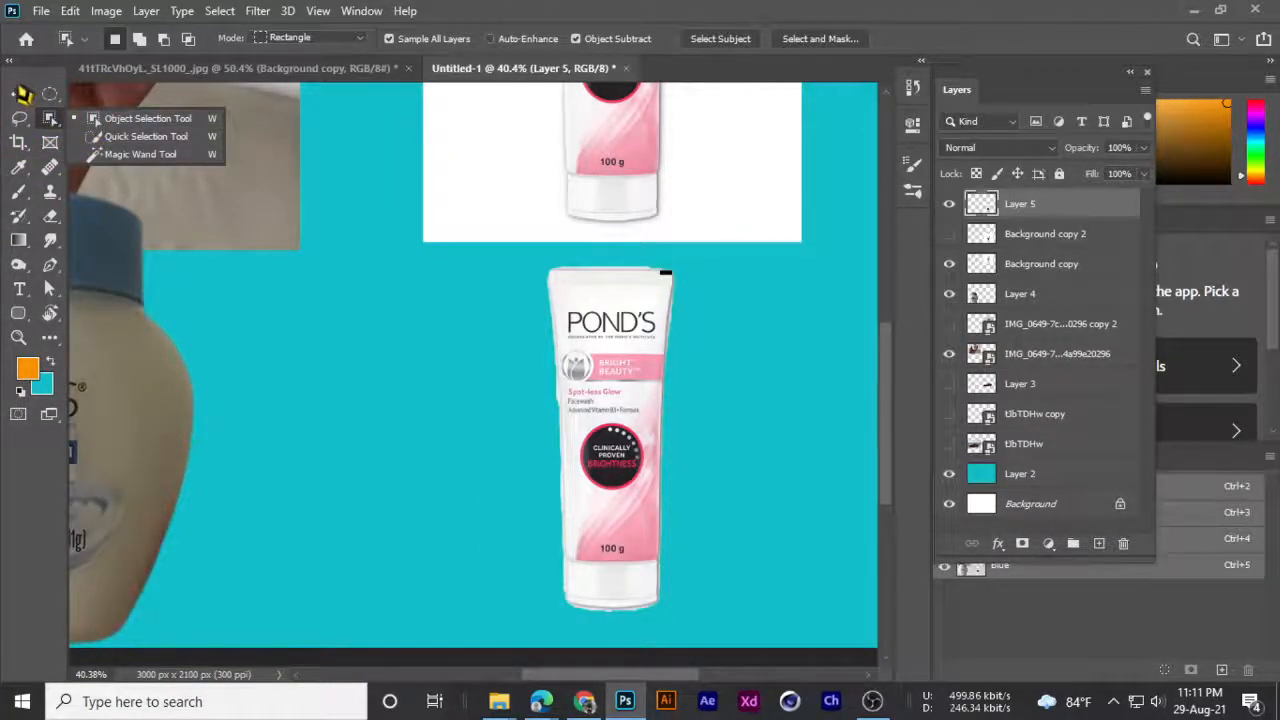
left_click(130, 138)
scroll(575, 430, "up", 10)
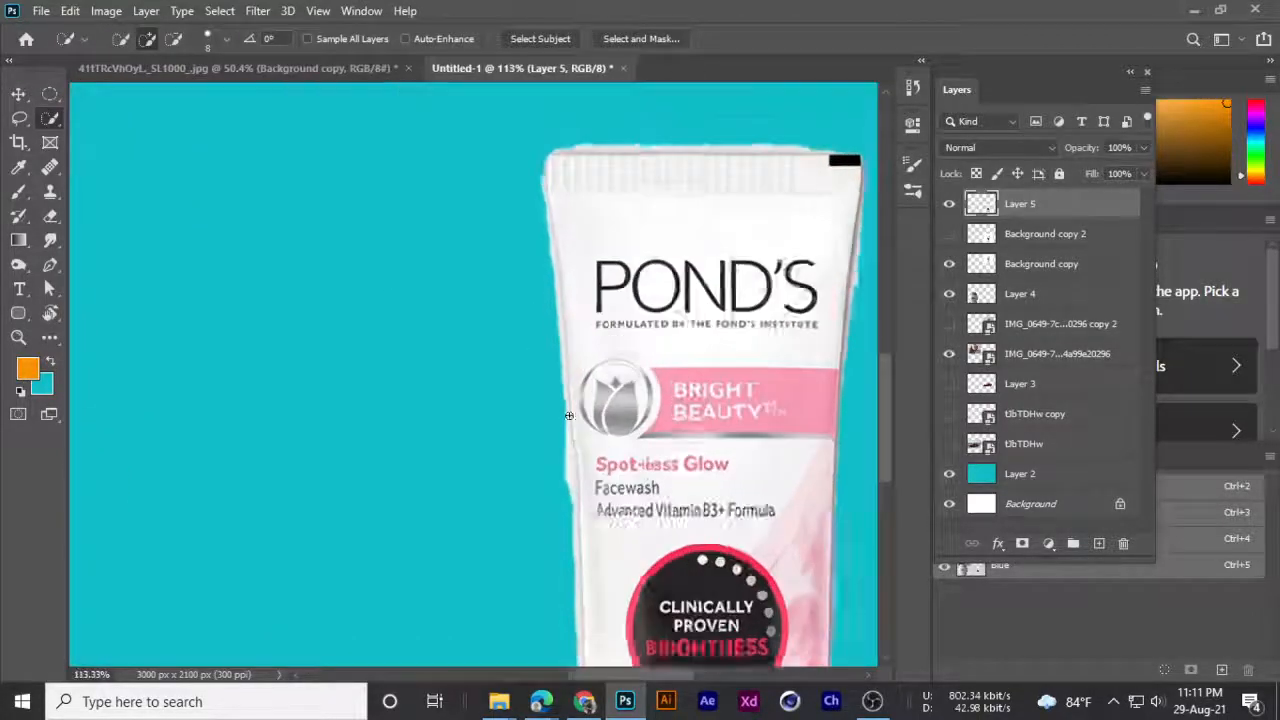
scroll(575, 430, "up", 3)
scroll(549, 354, "down", 8)
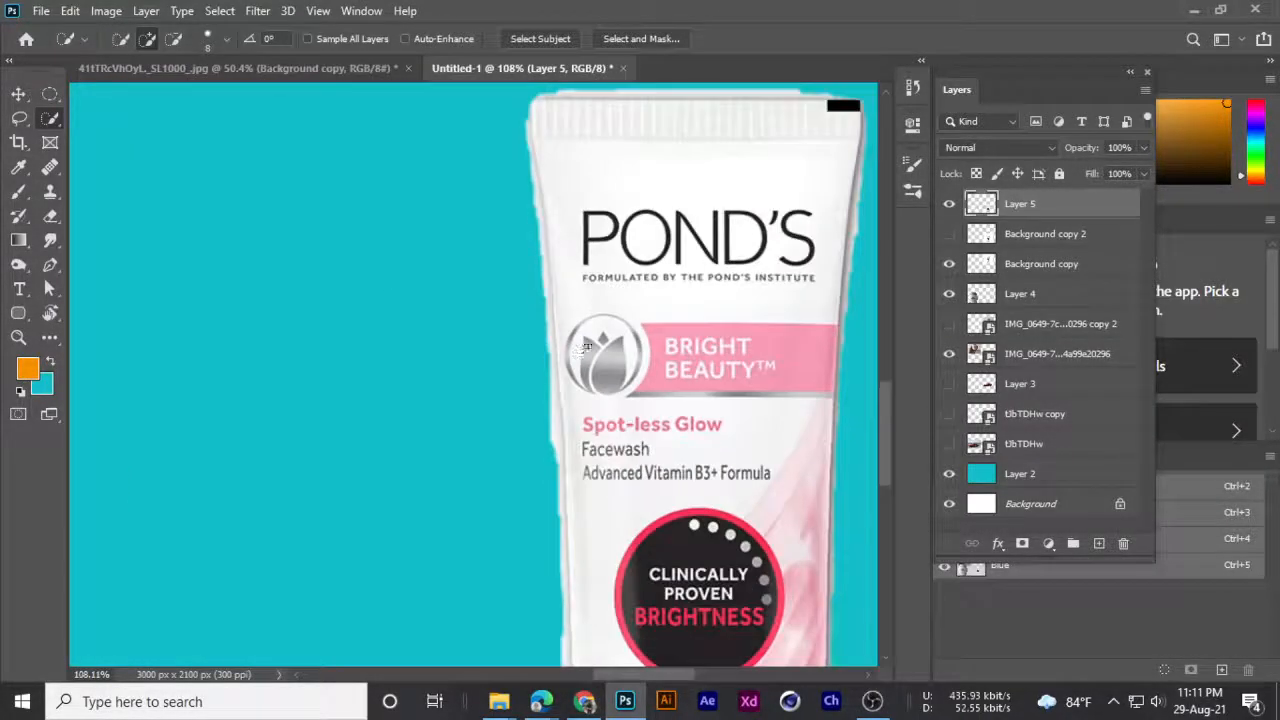
scroll(569, 403, "up", 5)
scroll(569, 403, "down", 5)
scroll(566, 321, "up", 5)
scroll(530, 220, "up", 1)
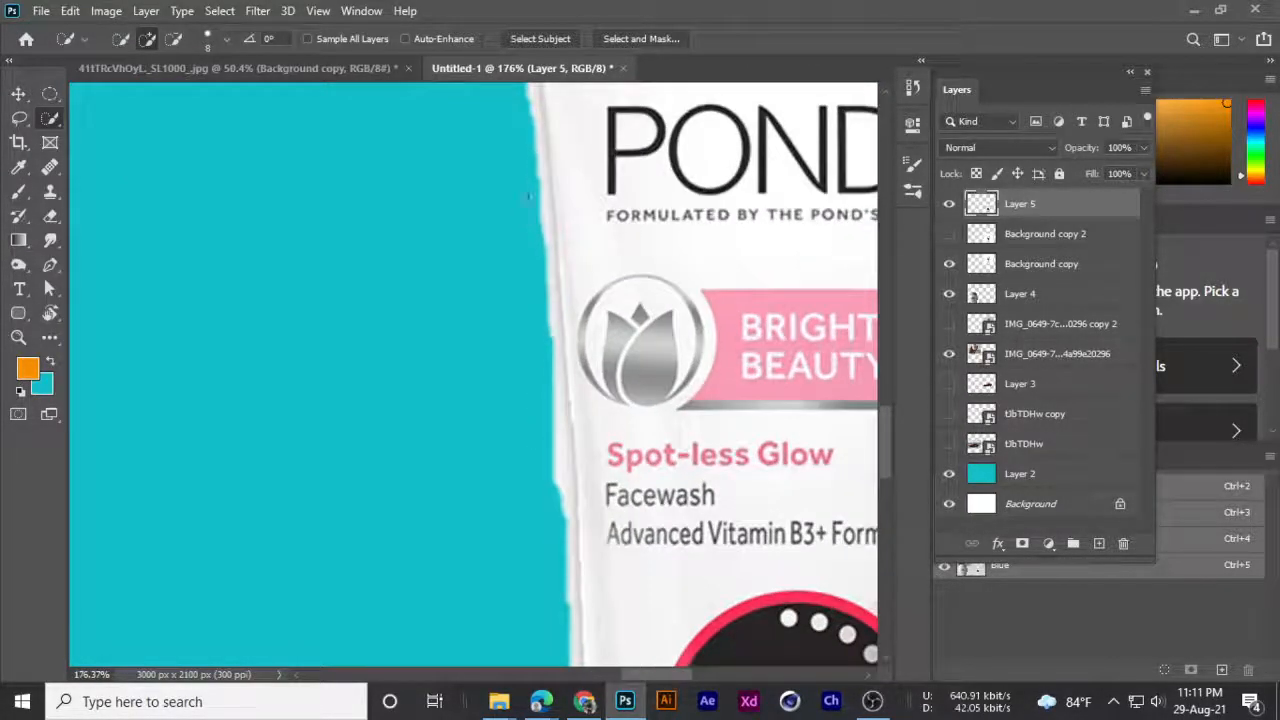
- Examine the edge pixels of the Layer 5 tube cut-out at high magnification and compare them with the whole tube
scroll(537, 220, "up", 10)
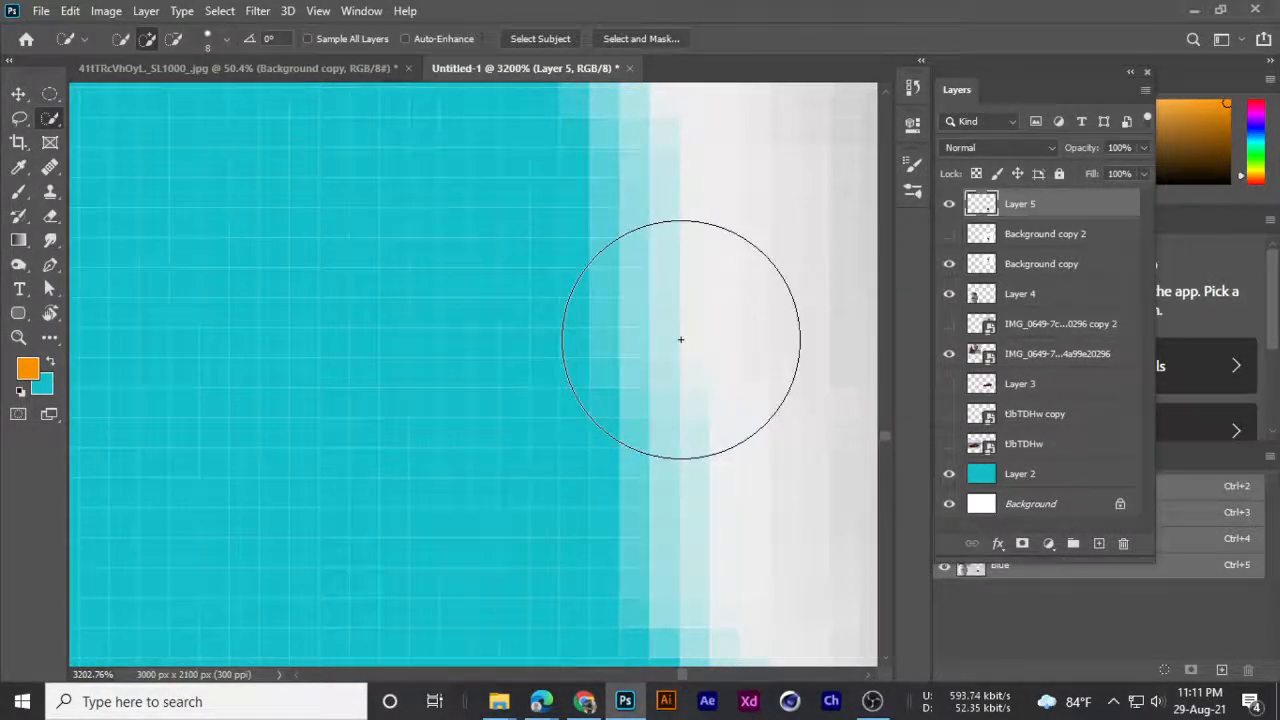
scroll(660, 340, "down", 2)
left_click_drag(694, 343, 363, 326)
scroll(363, 326, "up", 3)
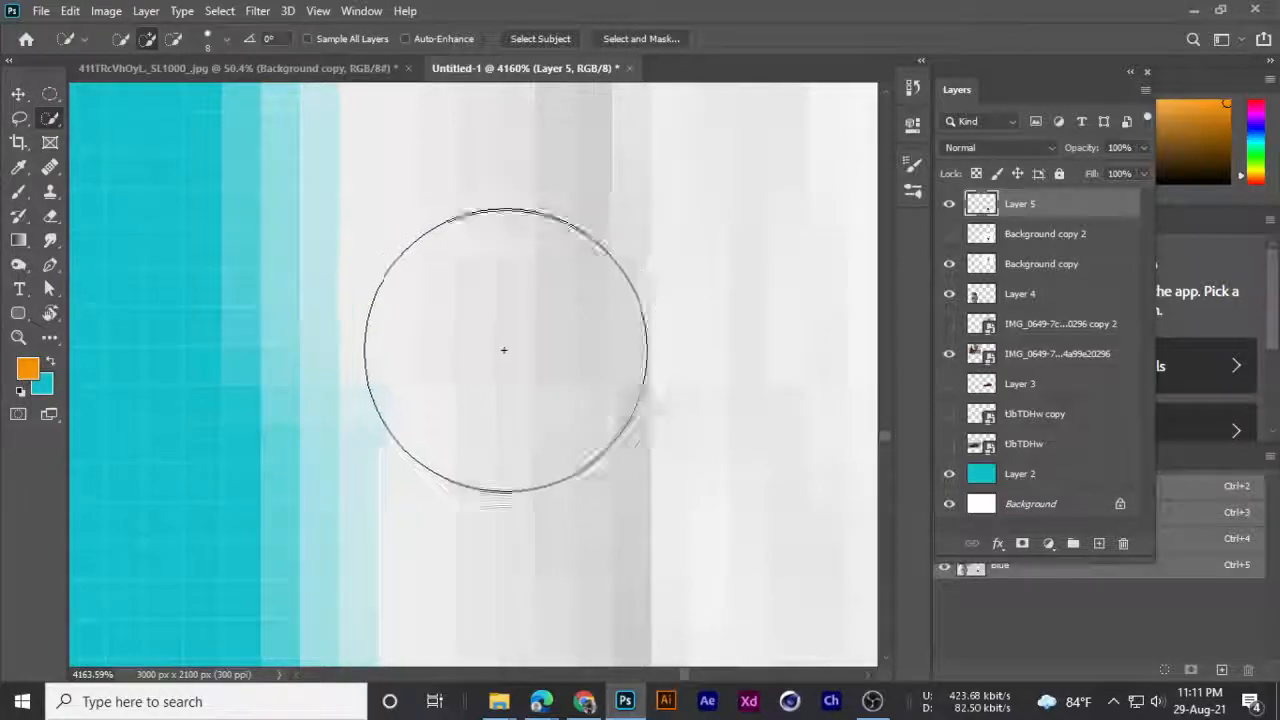
scroll(502, 378, "down", 2)
scroll(502, 378, "down", 1)
scroll(500, 379, "down", 6)
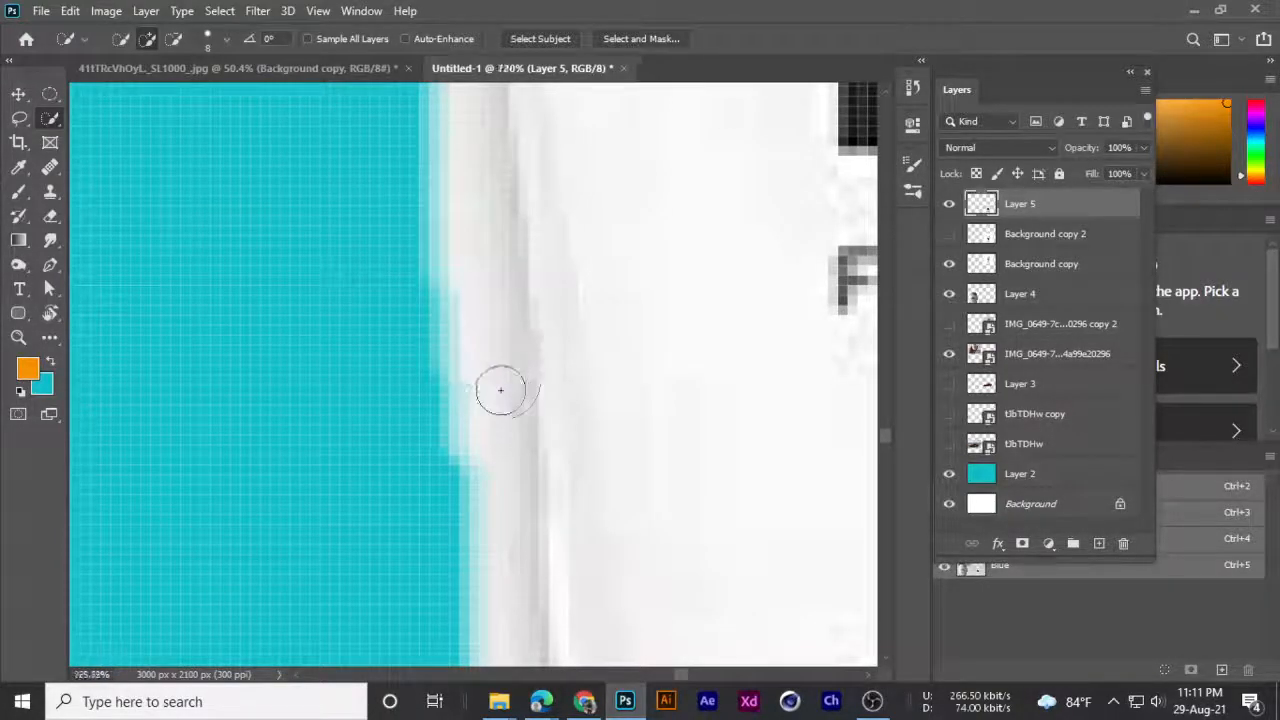
scroll(498, 380, "down", 3)
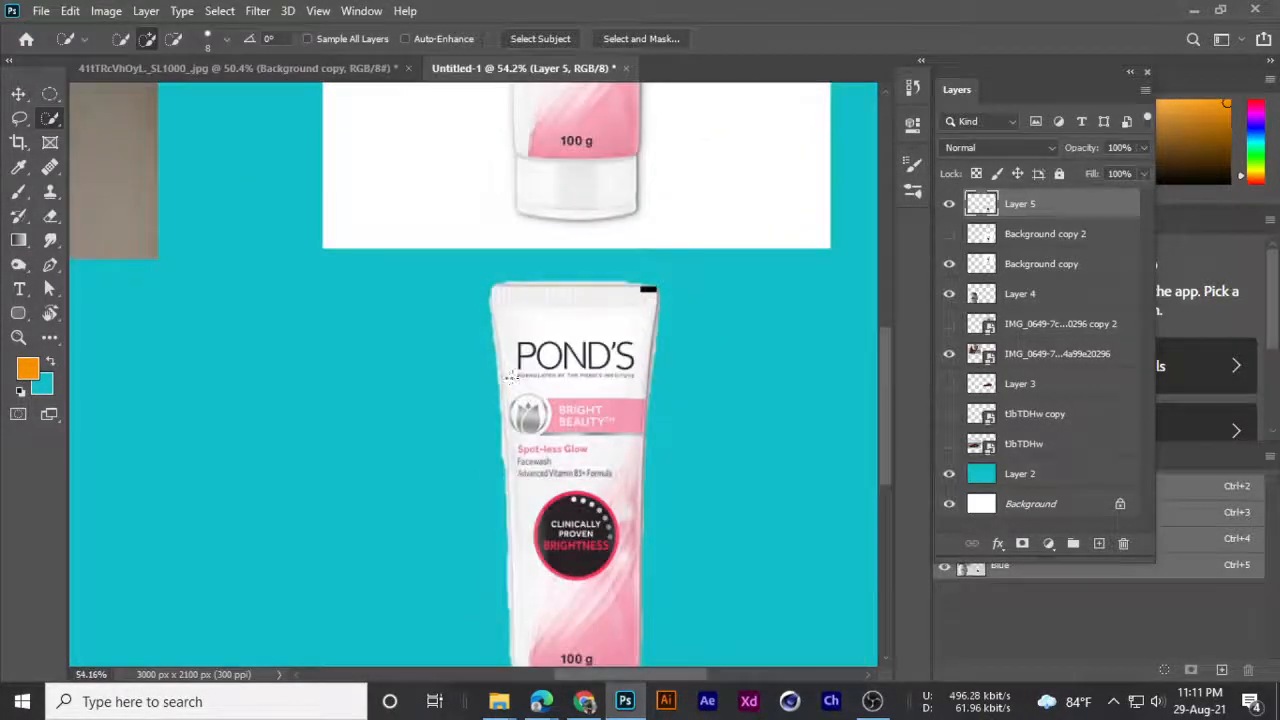
scroll(517, 494, "up", 4)
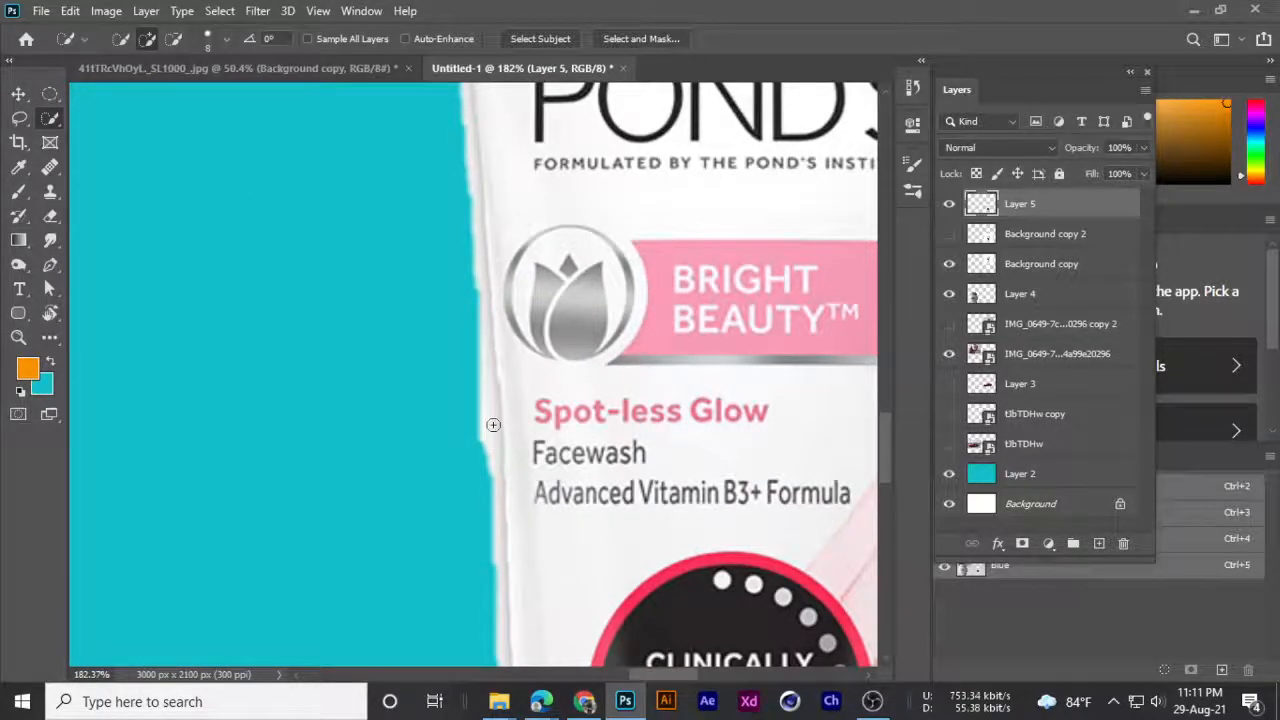
scroll(493, 425, "down", 3)
scroll(498, 423, "down", 1)
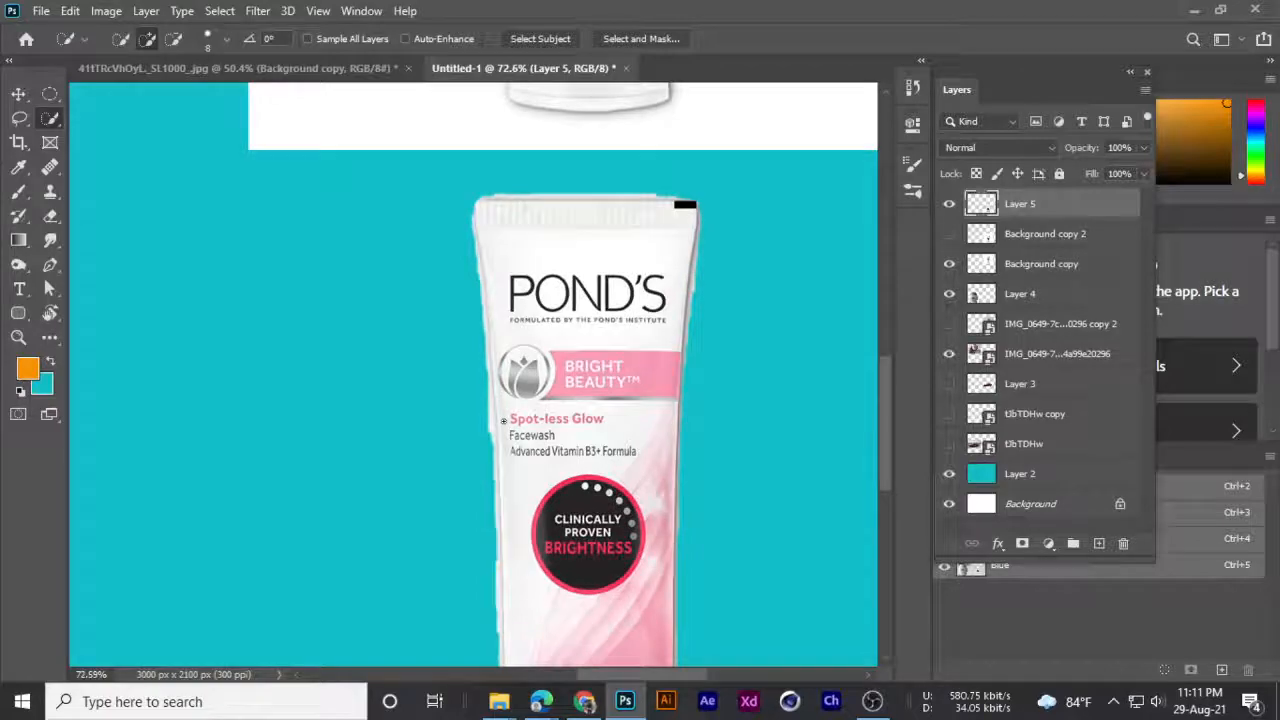
- Delete the Layer 5 tube cut-out and show the Background copy 2 layer again
key("Delete")
left_click(949, 204)
scroll(717, 327, "down", 3)
scroll(600, 362, "up", 2)
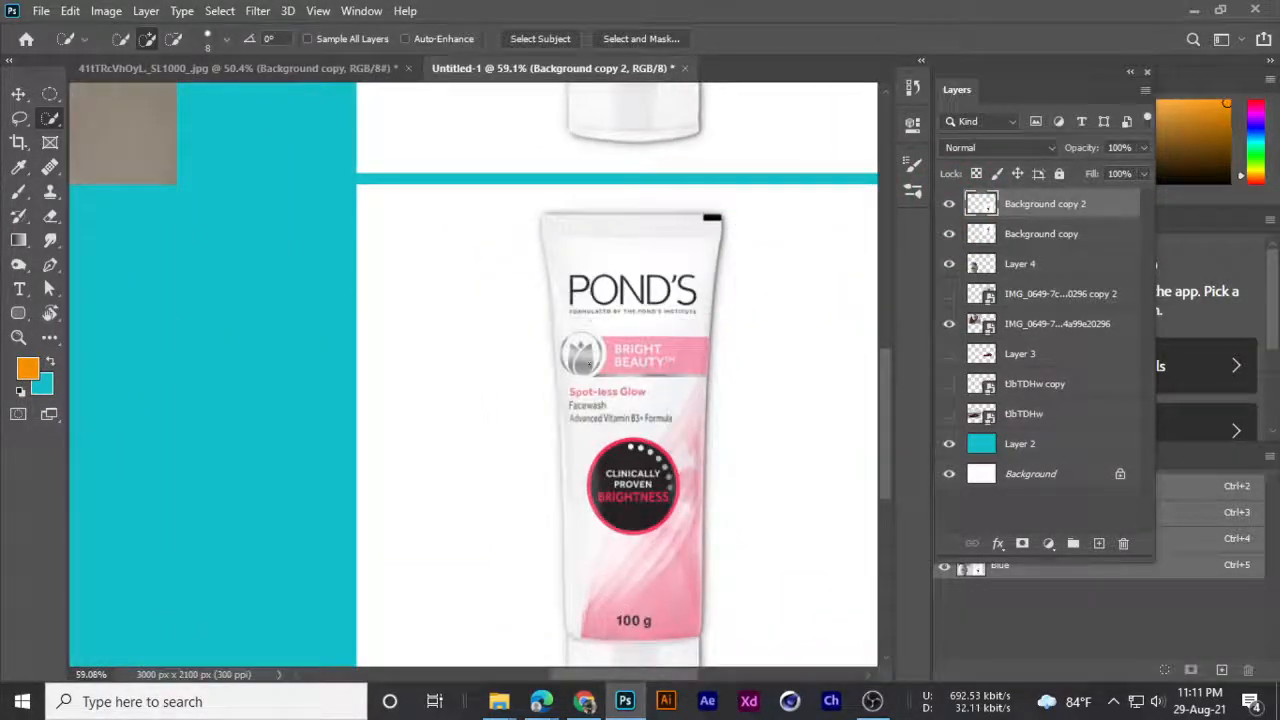
- Select the whole lower facewash tube on Background copy 2 with the Quick Selection tool at brush size 35
left_click(20, 118)
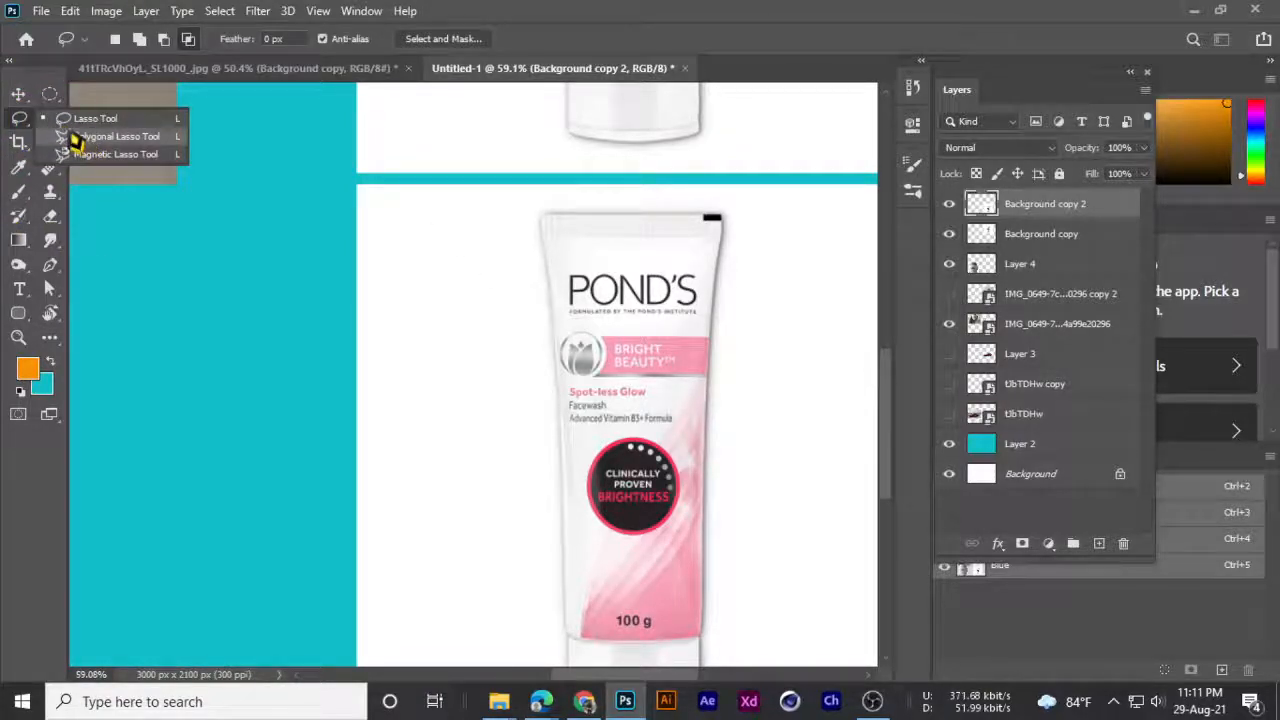
left_click(75, 120)
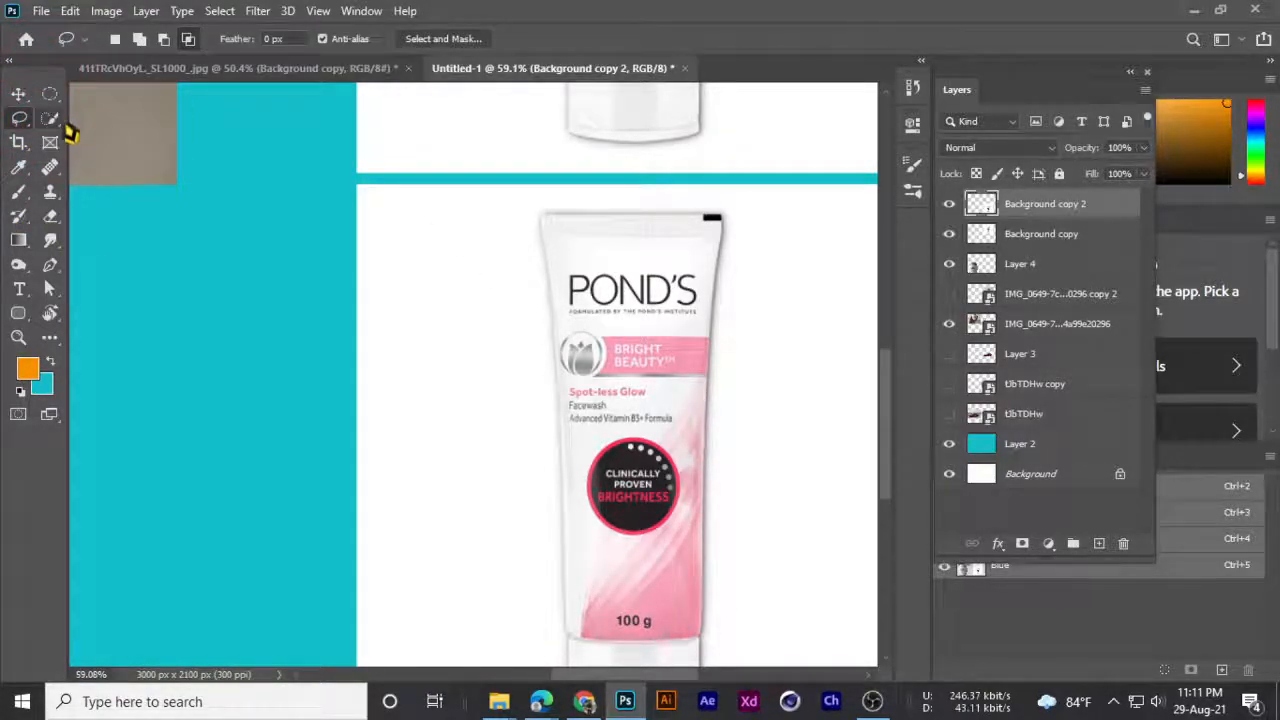
left_click(54, 124)
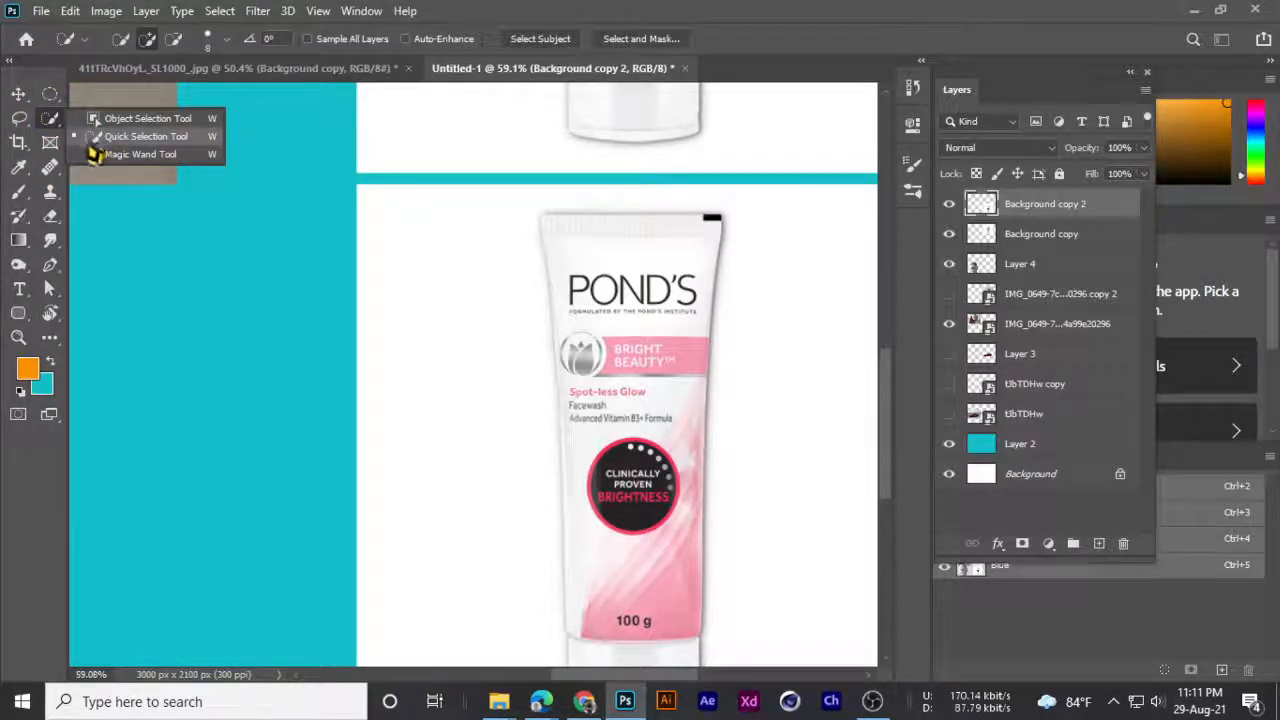
left_click(182, 157)
key("bracketright")
key("bracketright")
key("bracketright")
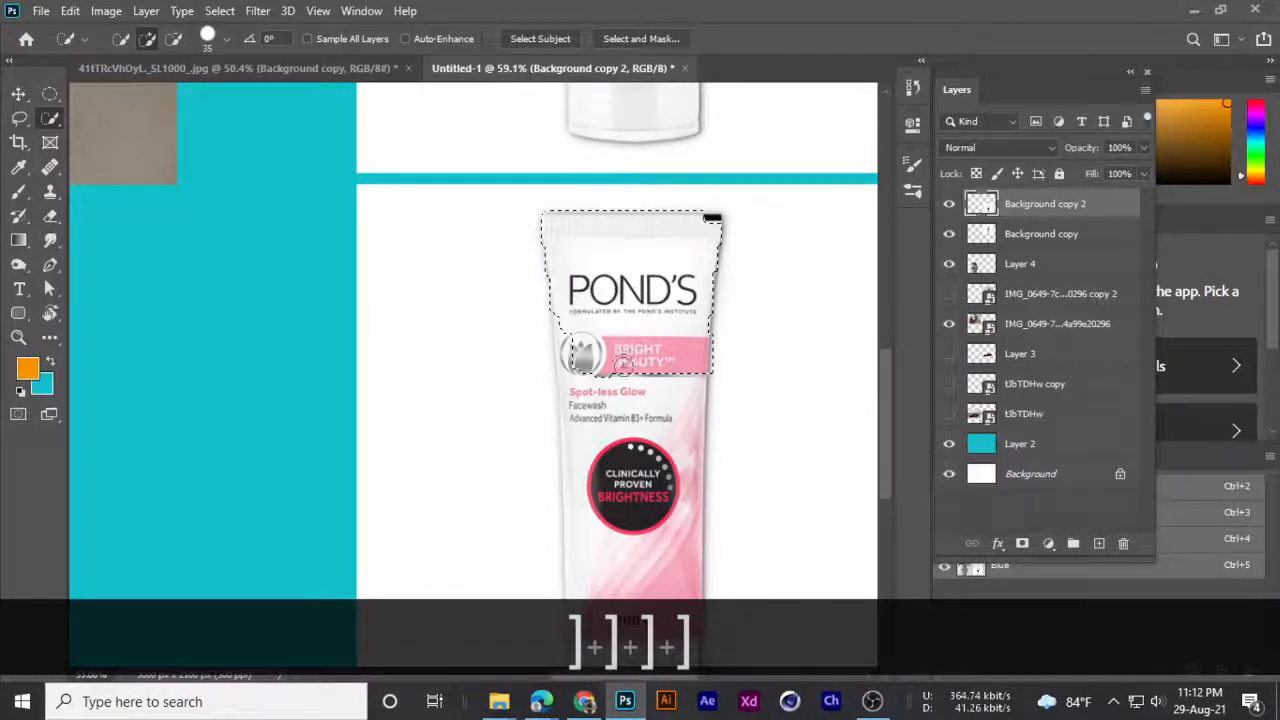
mouse_move(624, 530)
left_mouse_down()
mouse_move(623, 560)
mouse_move(626, 307)
left_mouse_up()
key("space")
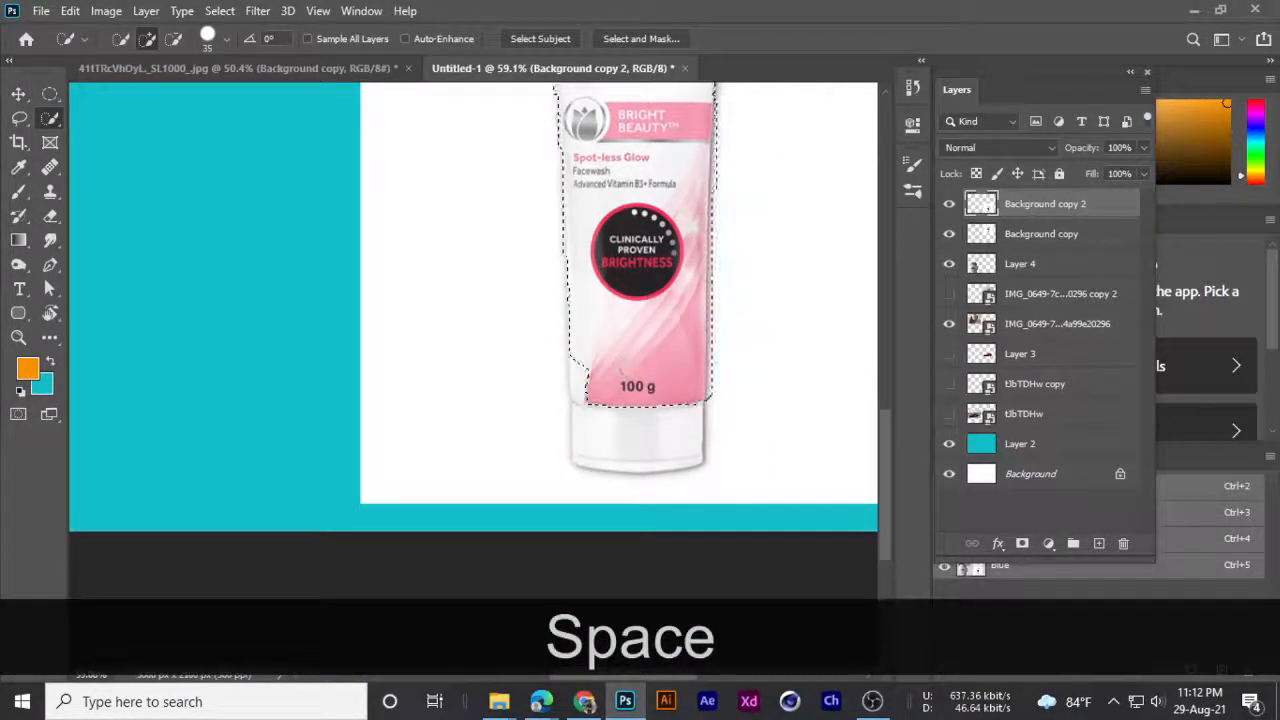
scroll(641, 299, "down", 2)
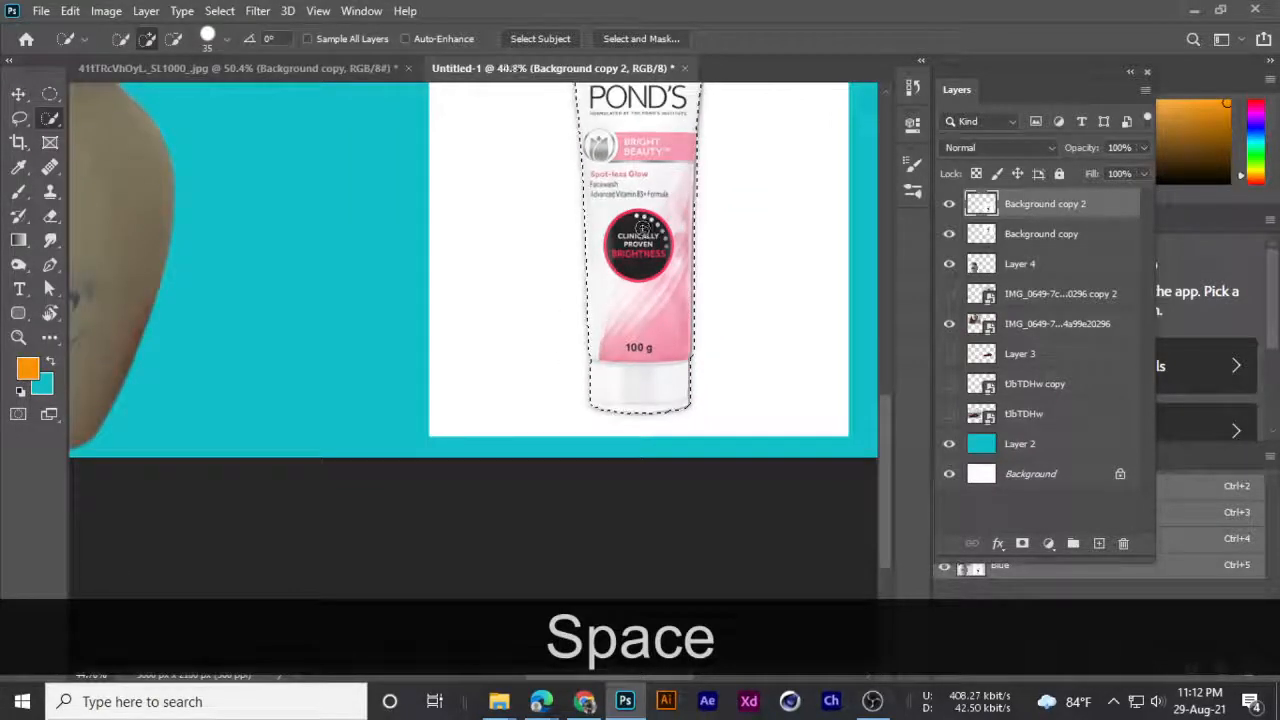
- Copy the selected tube to a new layer and hide Background copy 2 to inspect the cut-out's left edge
key("ctrl+j")
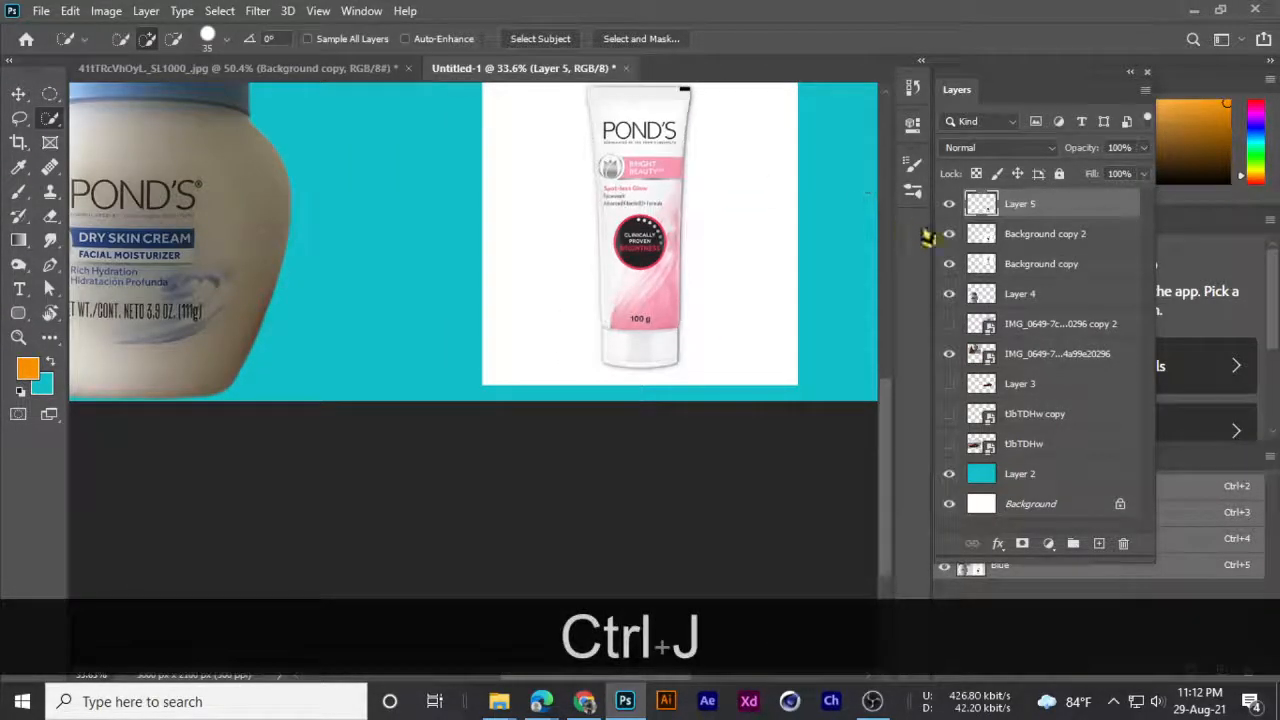
left_click(948, 234)
scroll(619, 425, "down", 2)
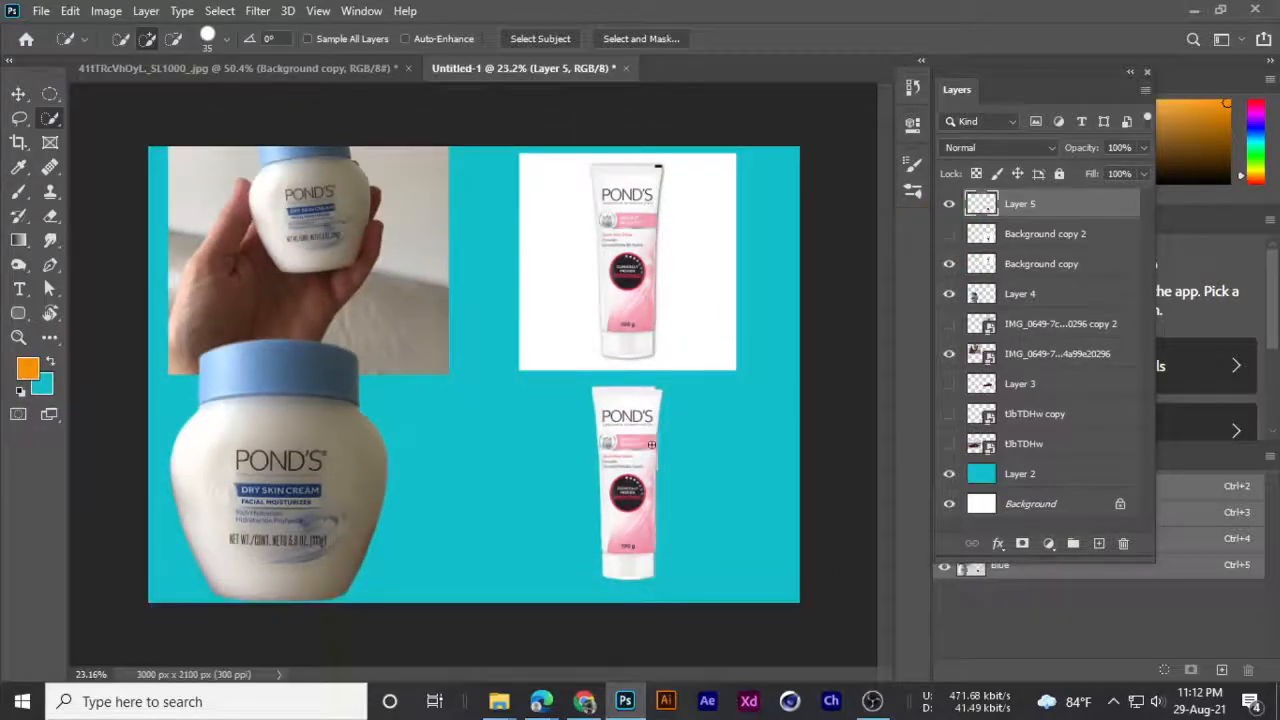
scroll(619, 425, "up", 4)
scroll(619, 425, "up", 4)
scroll(543, 460, "up", 2)
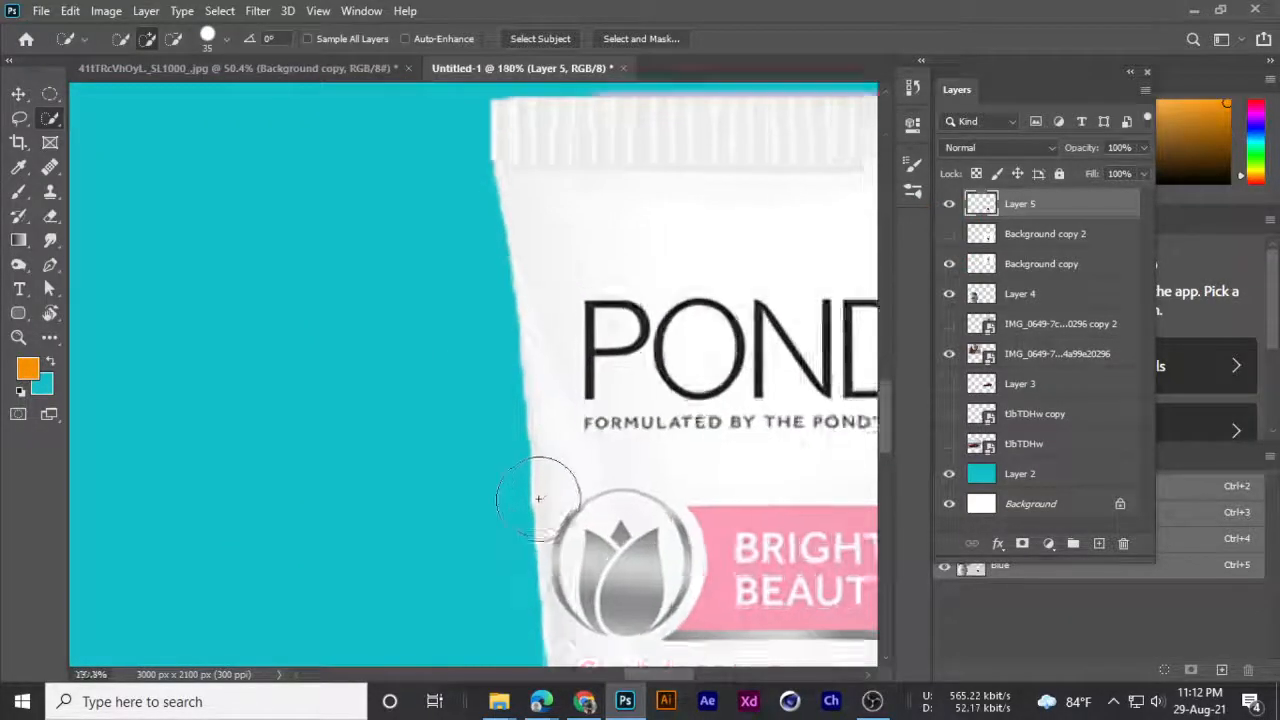
scroll(463, 230, "down", 6)
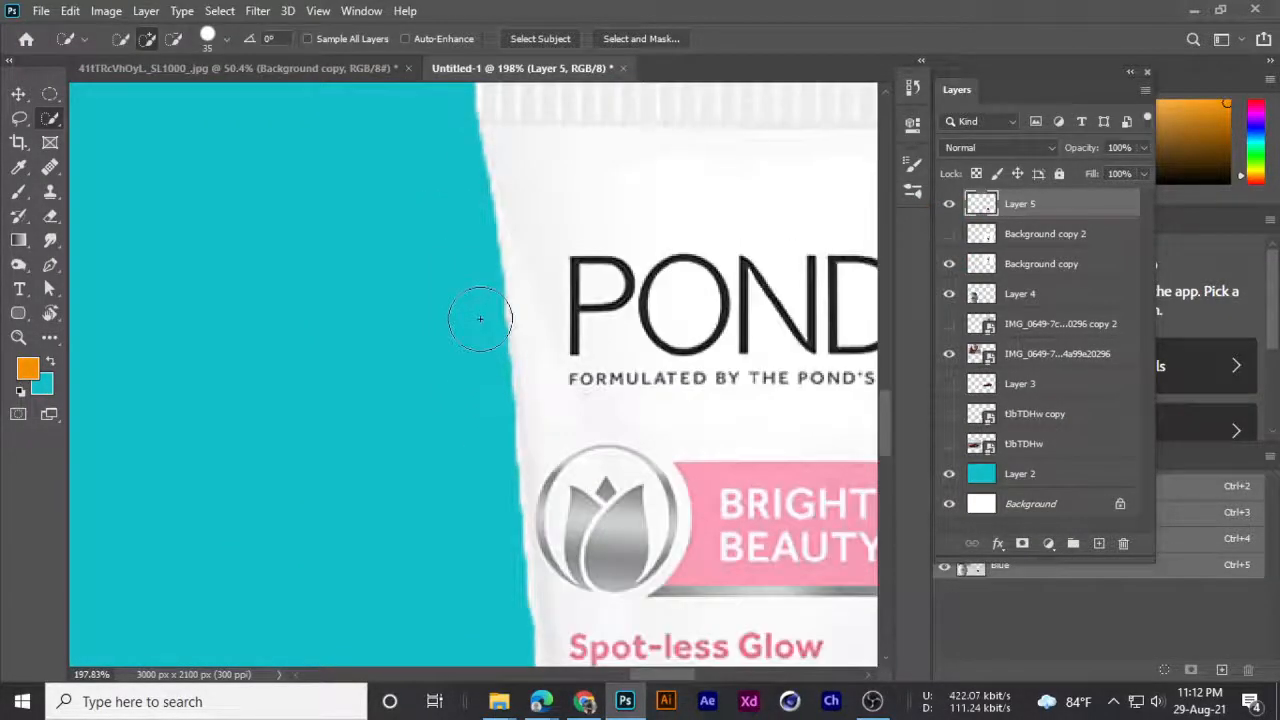
- Load the Layer 5 tube outline as a selection, invert it and feather it by 4 pixels
left_click(981, 204, "ctrl")
scroll(613, 368, "down", 1)
key("ctrl+shift+i")
key("shift+F6")
key("F7")
key("F6")
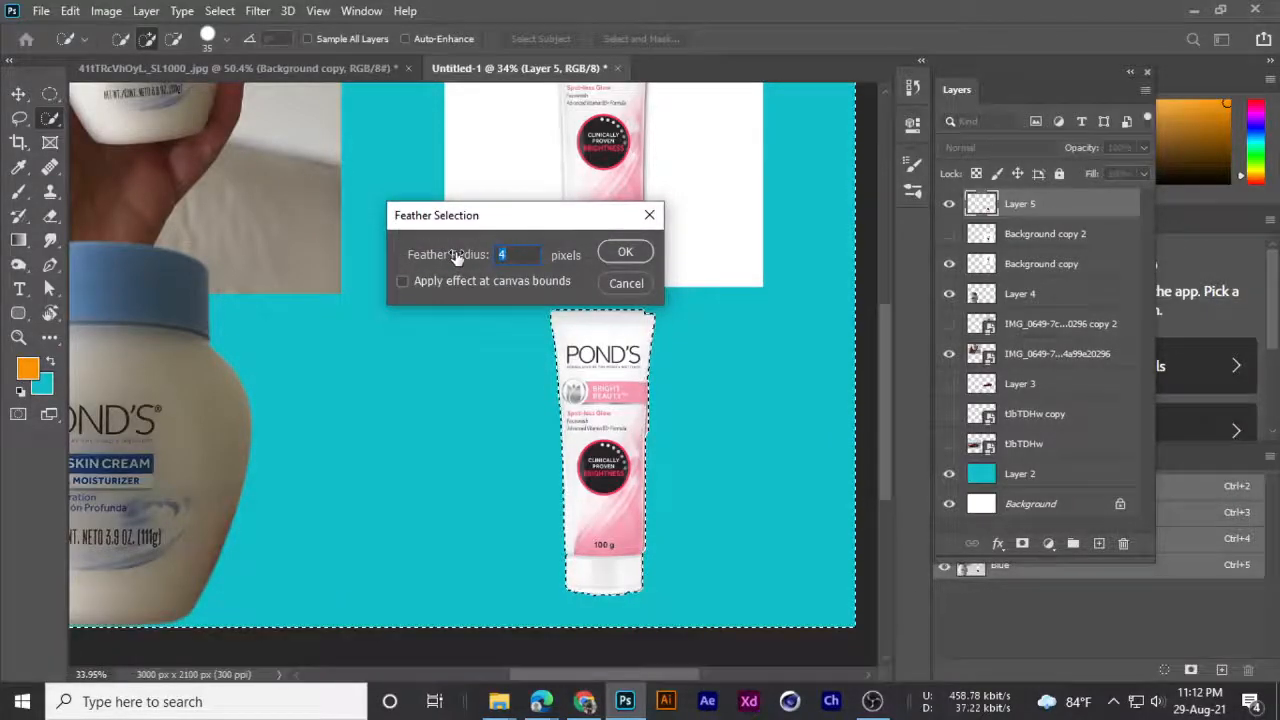
key("Return")
- Delete the feathered area around the tube on Layer 5 to soften its edge, and deselect
scroll(652, 301, "up", 5)
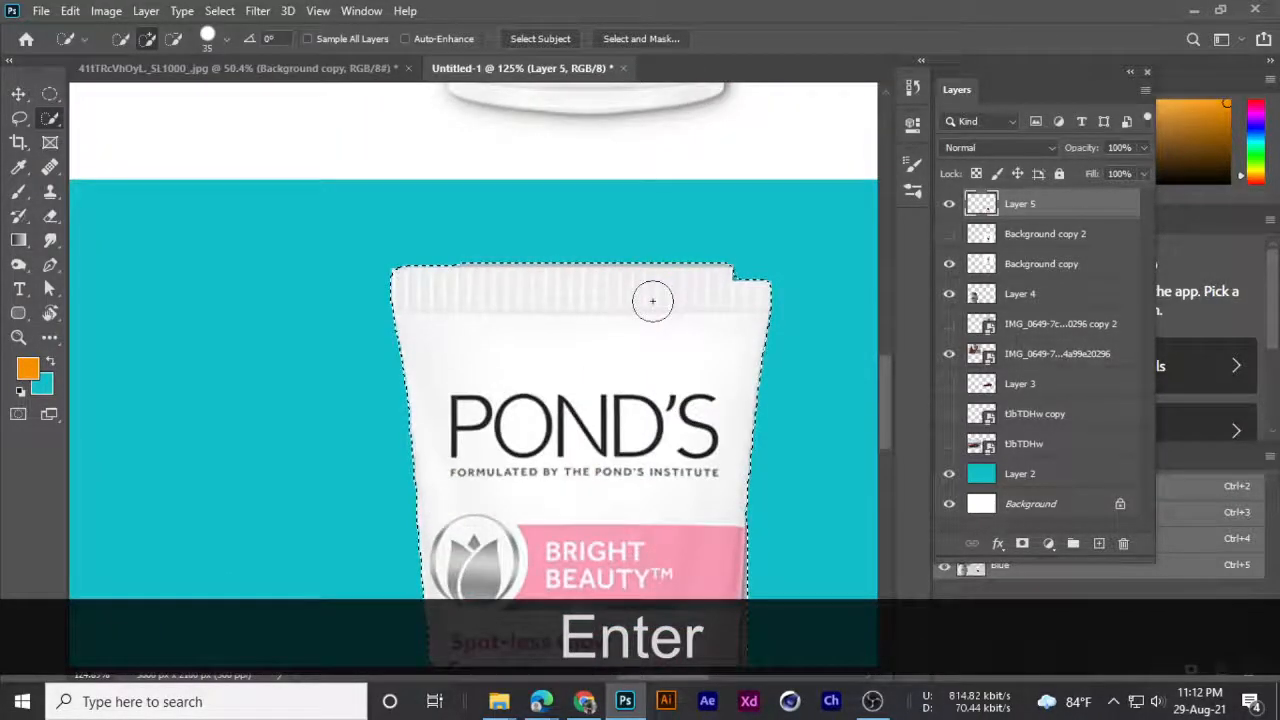
key("Delete")
scroll(451, 363, "down", 1)
key("ctrl+d")
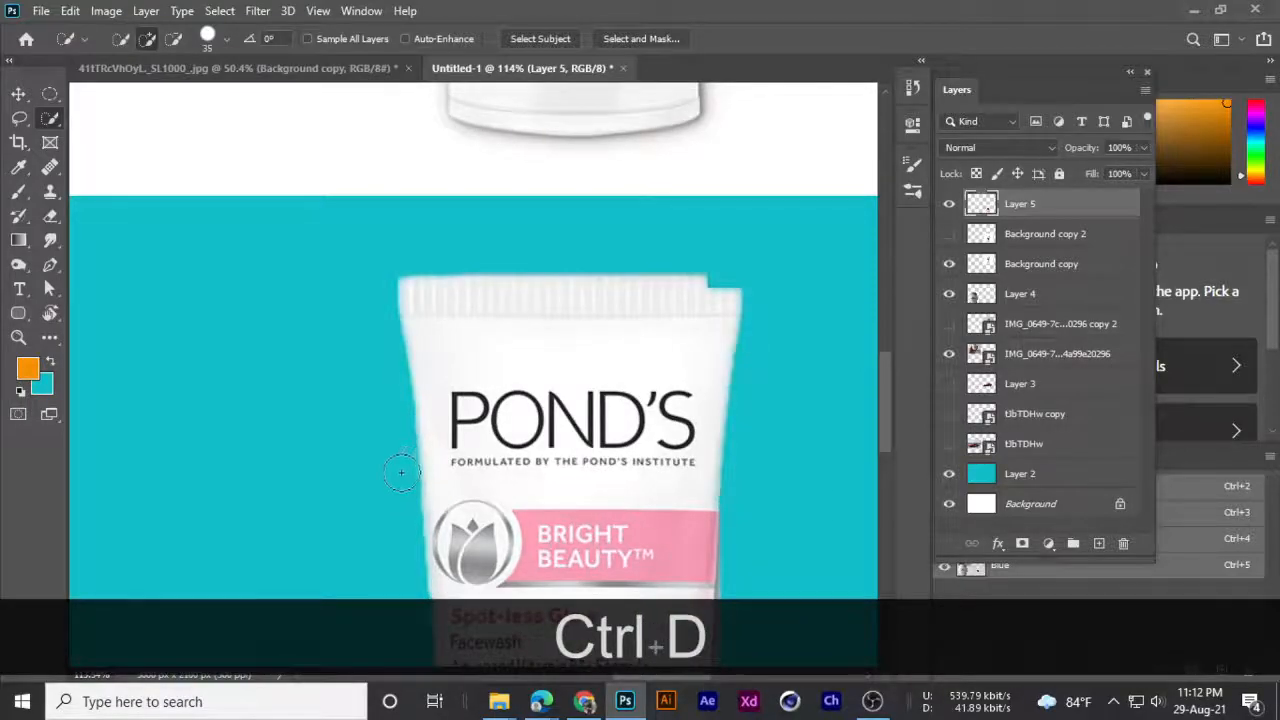
scroll(403, 470, "up", 8)
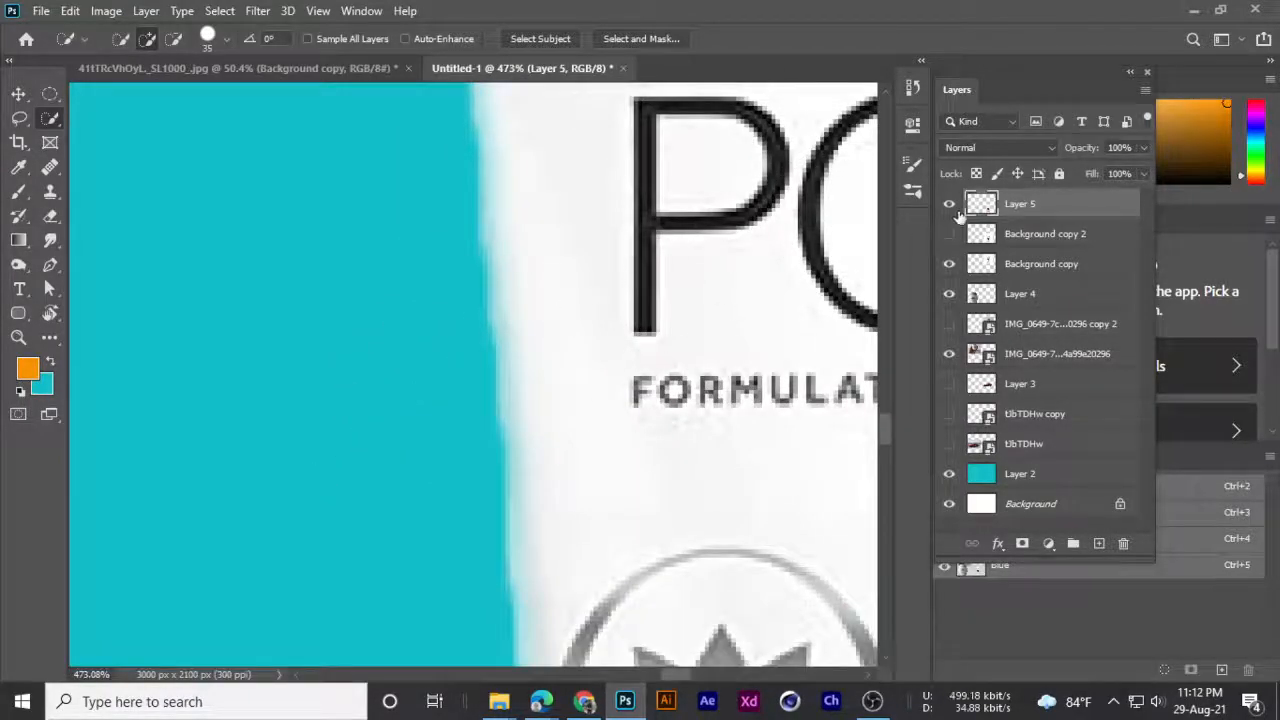
- Soften the Layer 5 tube's edge once more by deleting its inverted, feathered outline selection, and deselect
left_click(981, 204, "ctrl")
key("ctrl+shift+i")
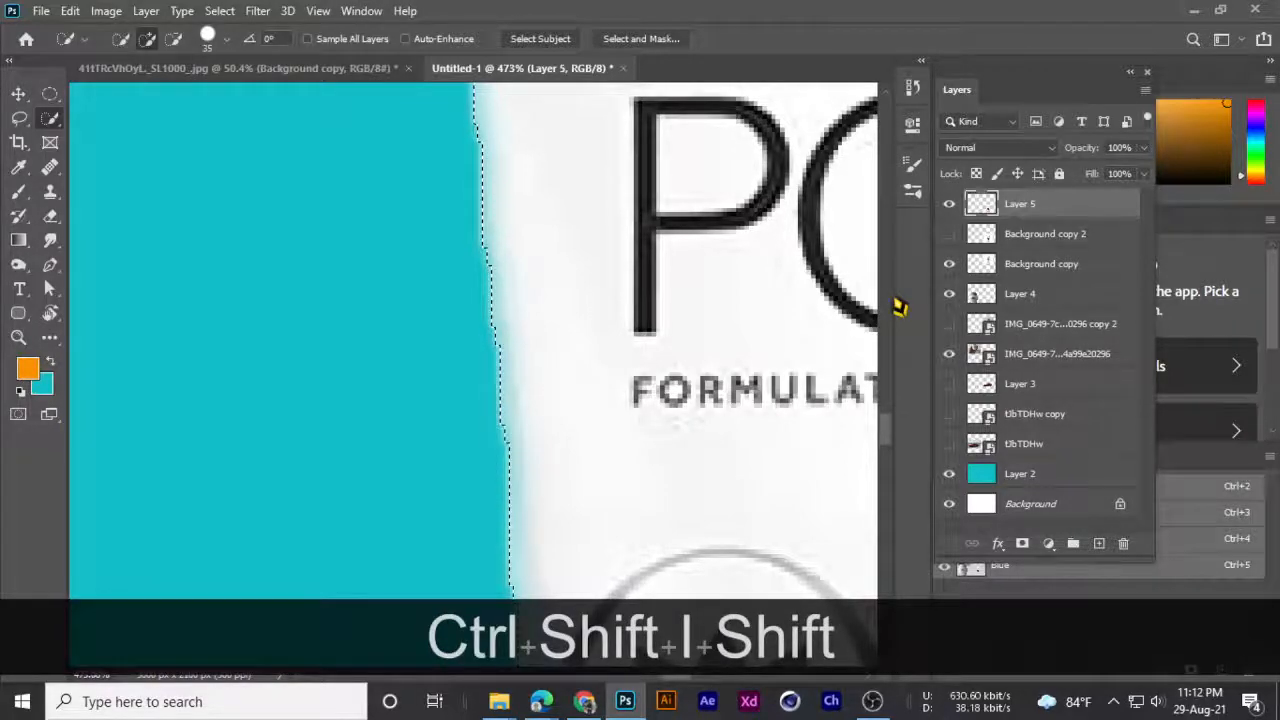
key("shift+F6")
key("Return")
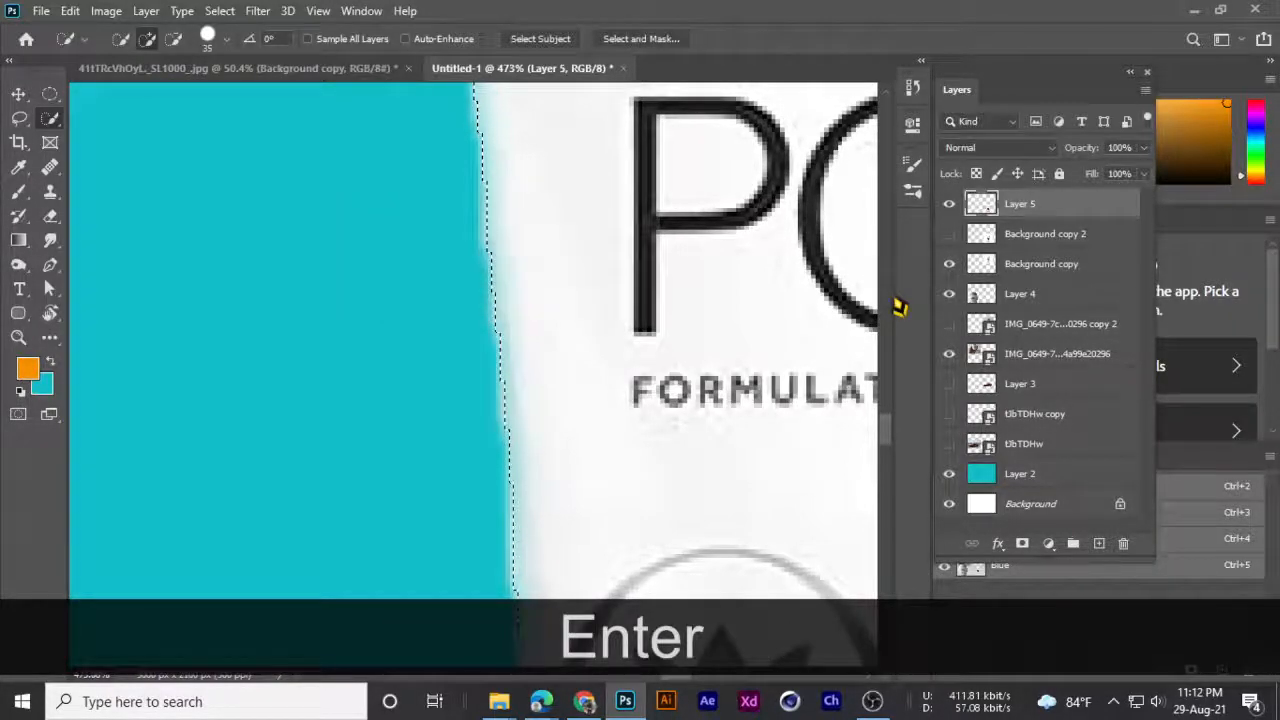
key("Delete")
key("ctrl+d")
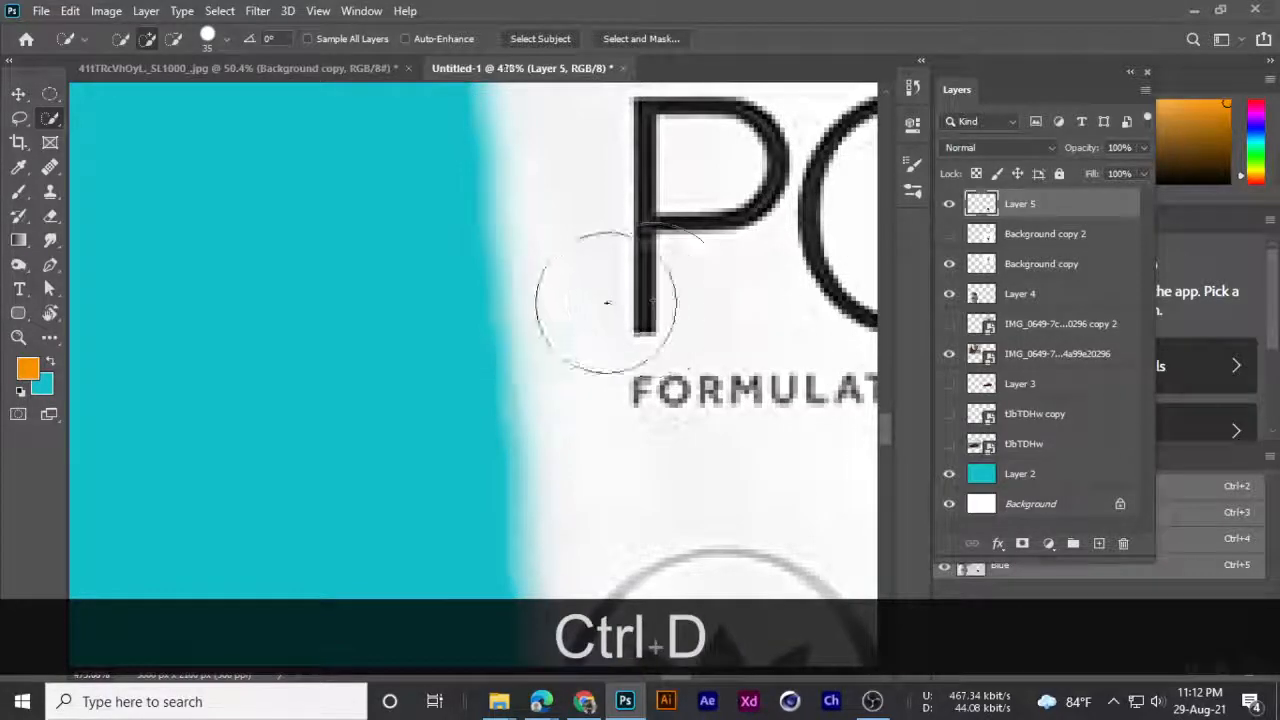
- Move the large cream jar cut-out slightly up and to the right with the Move tool
scroll(608, 300, "down", 8)
scroll(622, 328, "down", 2)
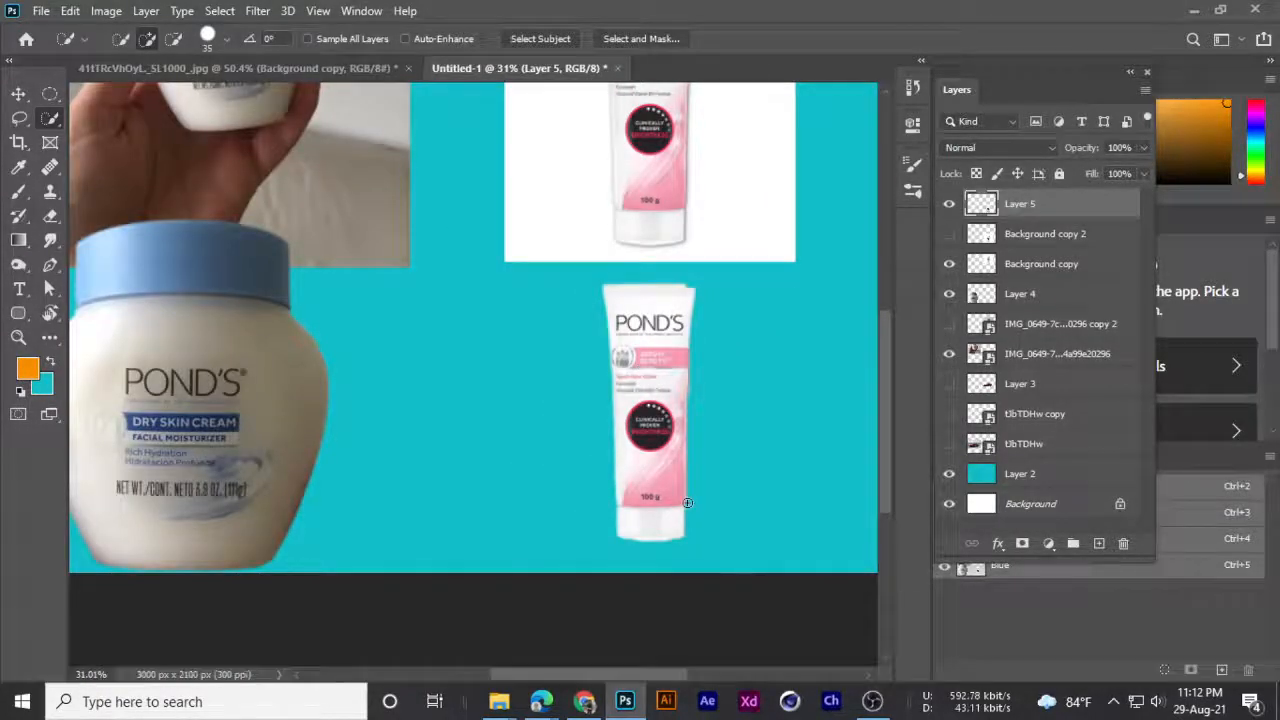
scroll(571, 394, "up", 2)
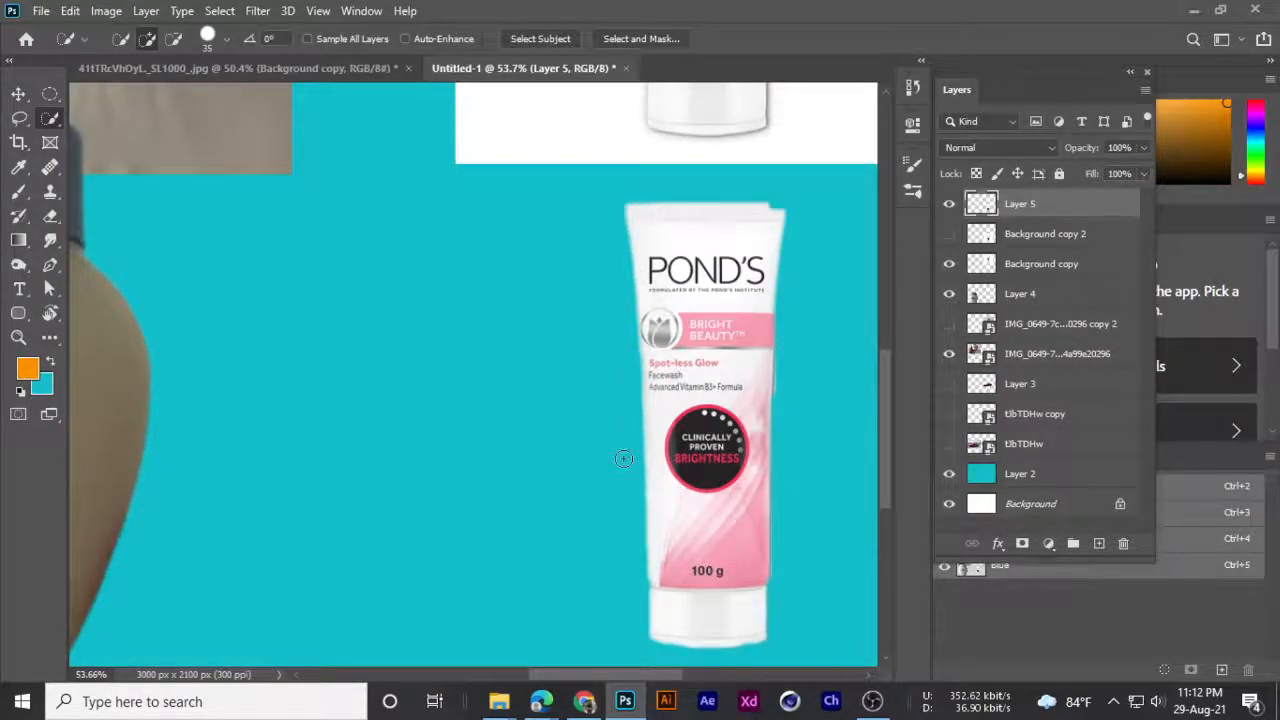
scroll(609, 353, "up", 2)
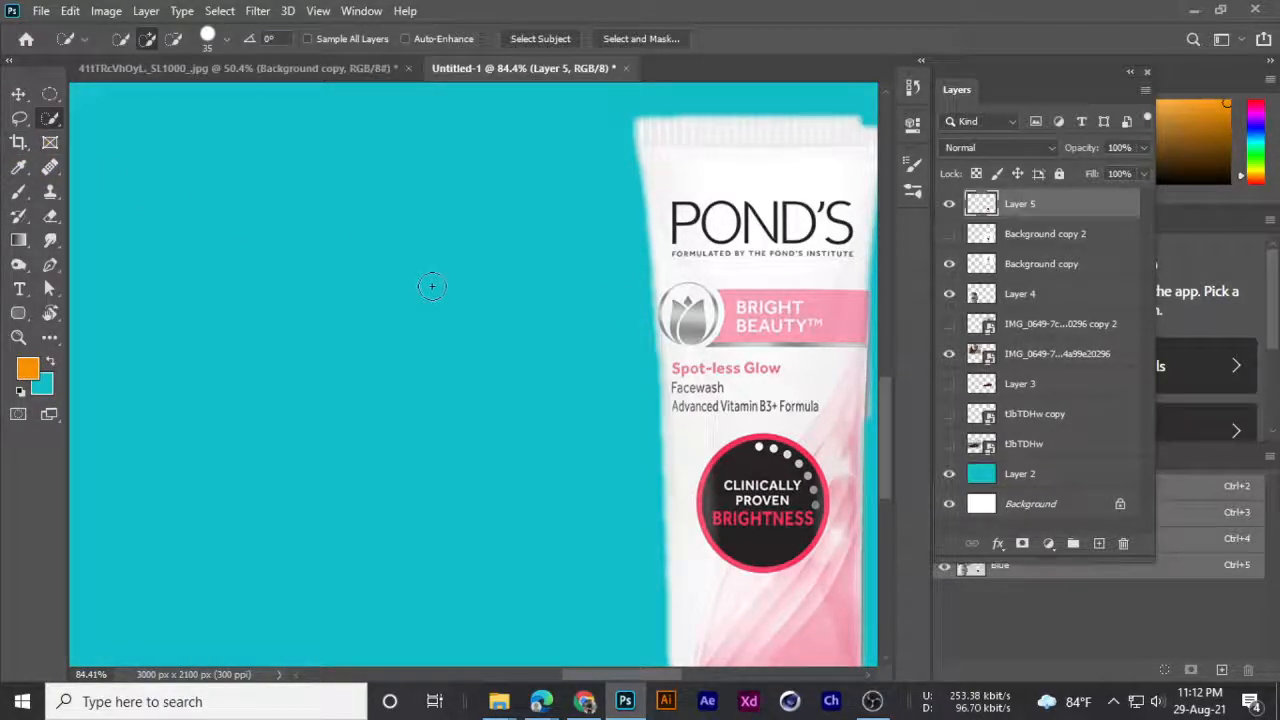
scroll(471, 334, "down", 4)
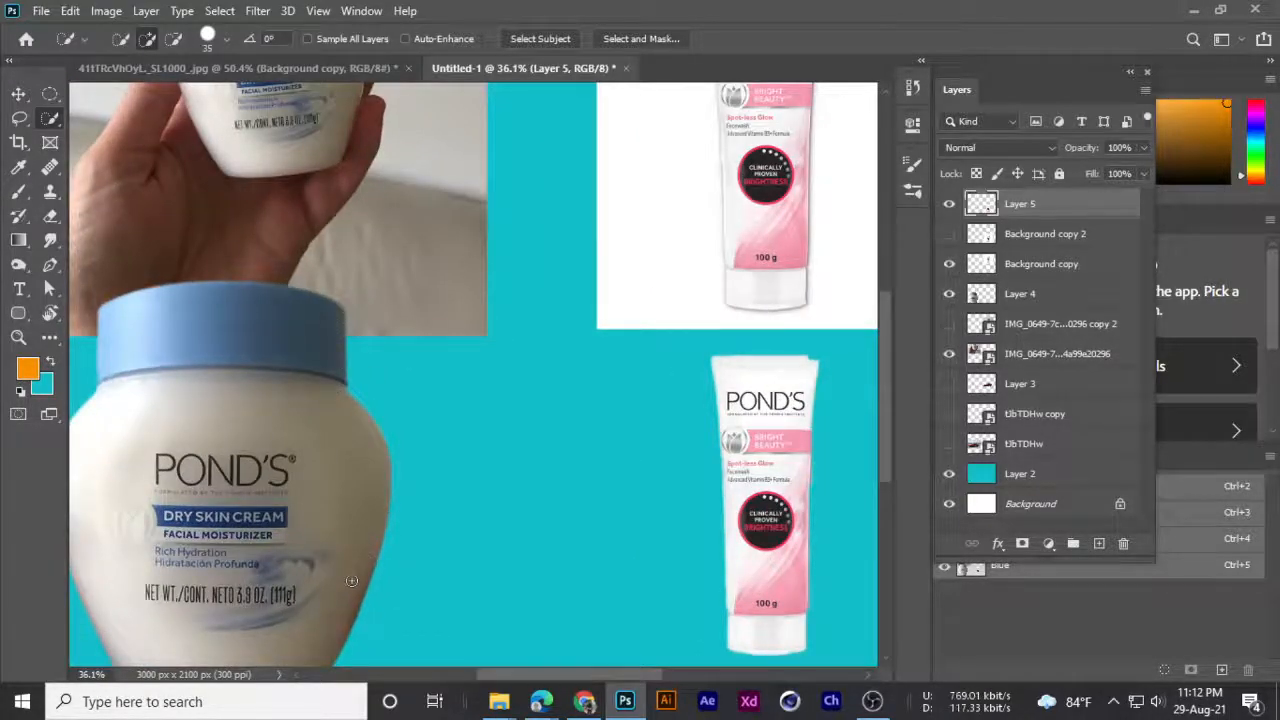
scroll(351, 580, "down", 1)
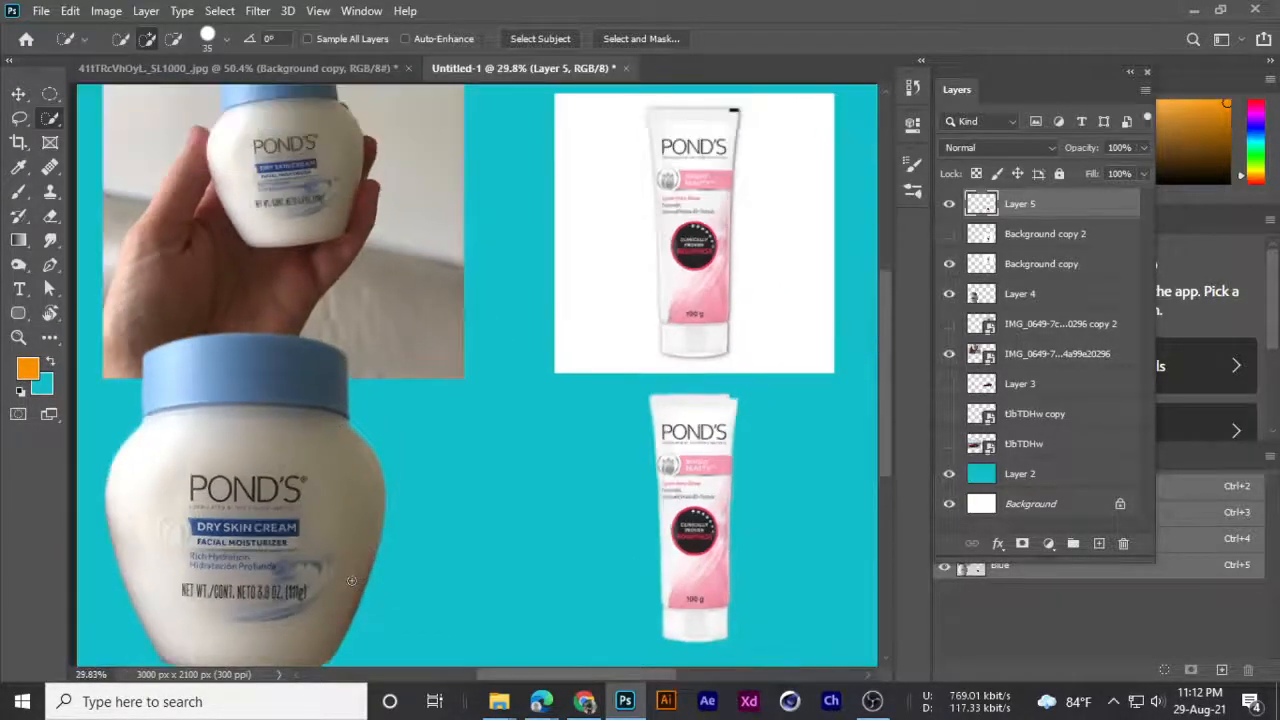
left_click(19, 95)
left_click_drag(215, 529, 257, 458)
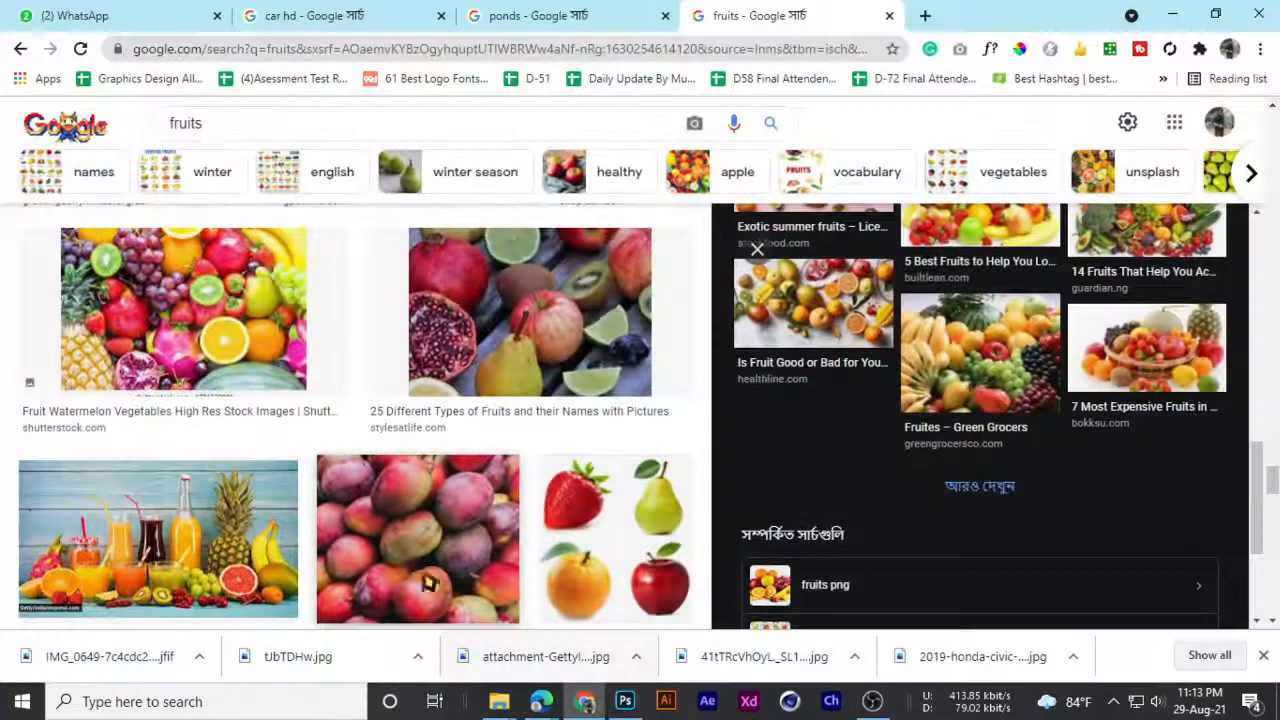
- Switch to Edge to check the Google Meet call's participant list, and return to the whole Photoshop composition
left_click(584, 701)
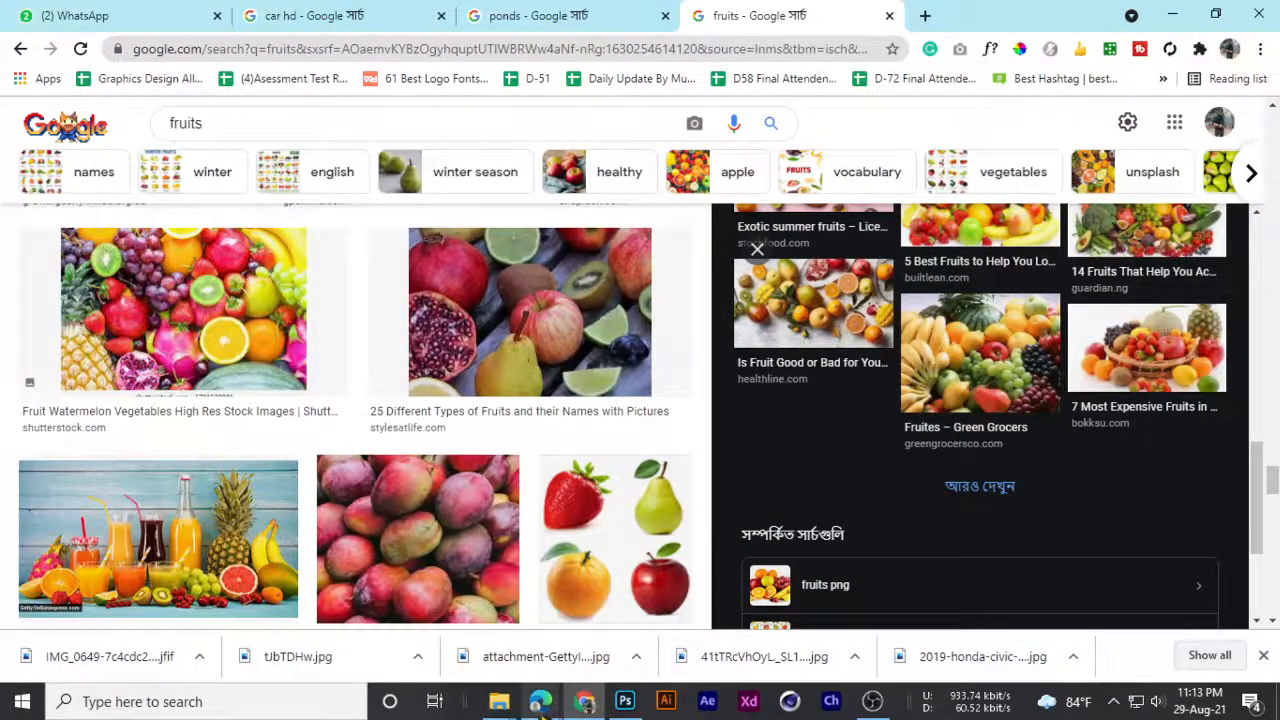
mouse_move(540, 701)
left_click(457, 634)
left_click(428, 14)
left_click(208, 10)
left_click(395, 9)
left_click(74, 12)
left_click(364, 12)
left_click(183, 12)
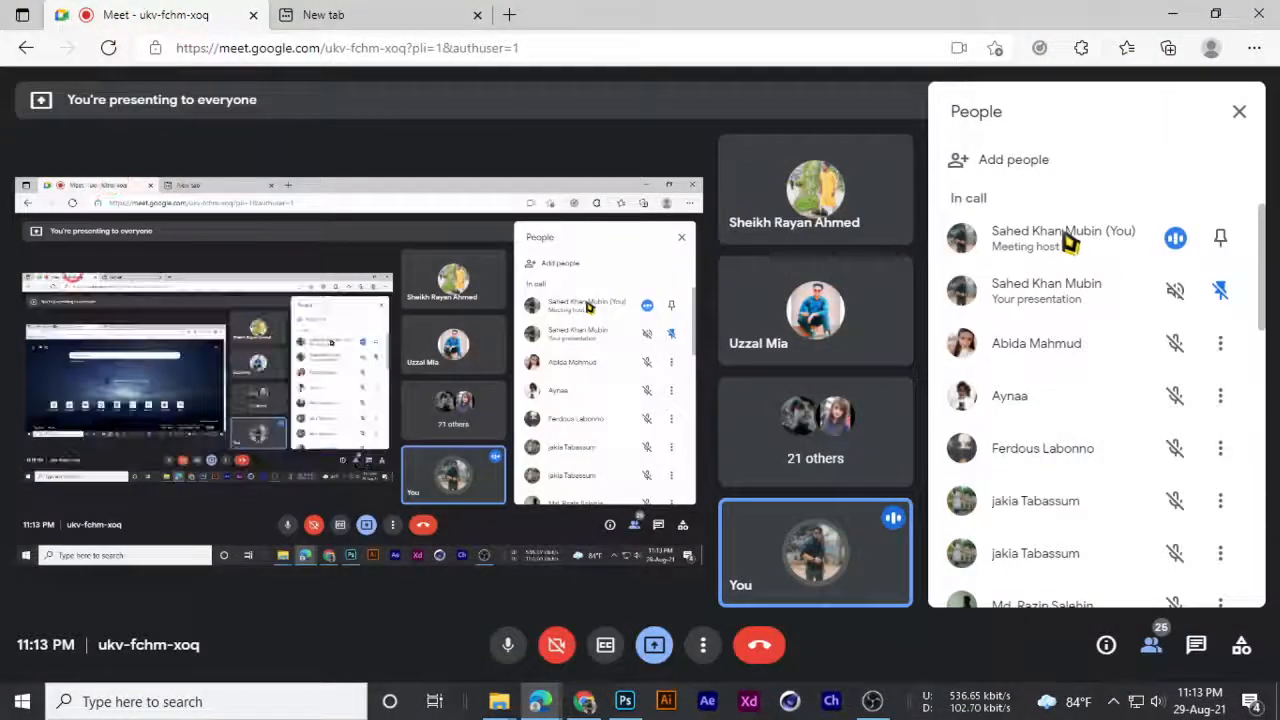
left_click(1173, 14)
left_click(620, 14)
left_click(725, 14)
left_click(1173, 14)
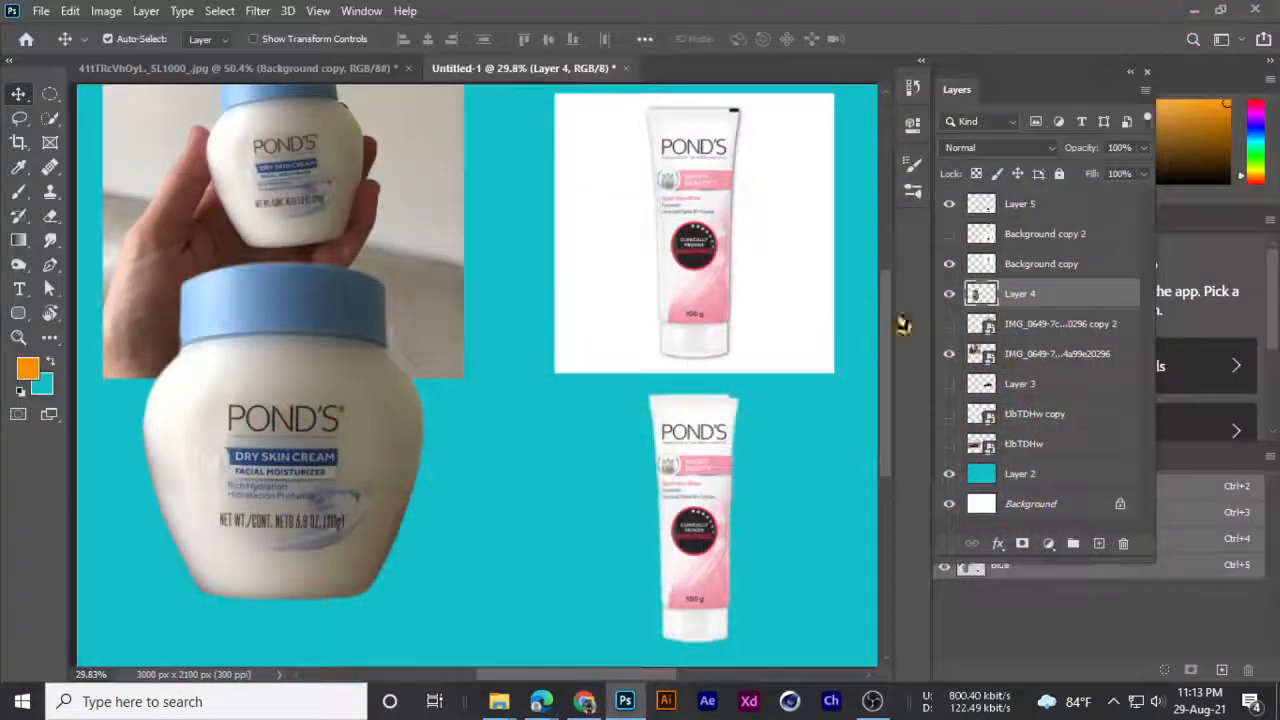
scroll(566, 462, "down", 1)
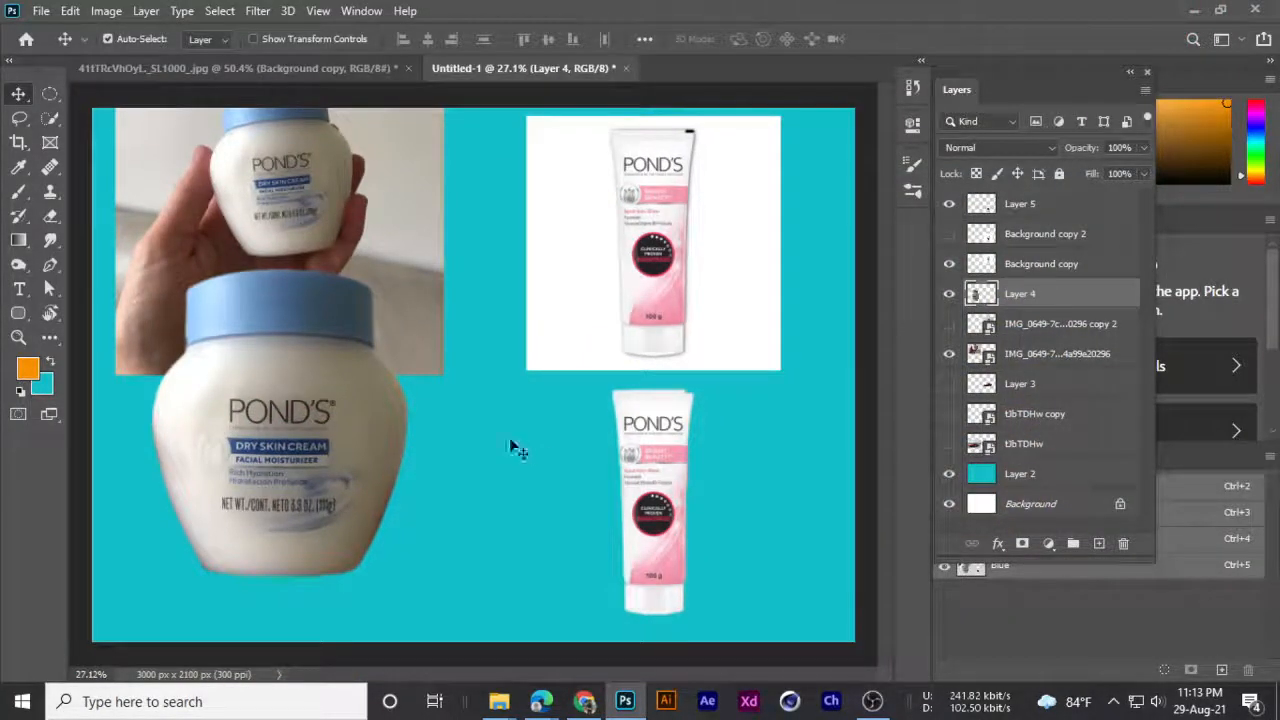
scroll(364, 405, "down", 1)
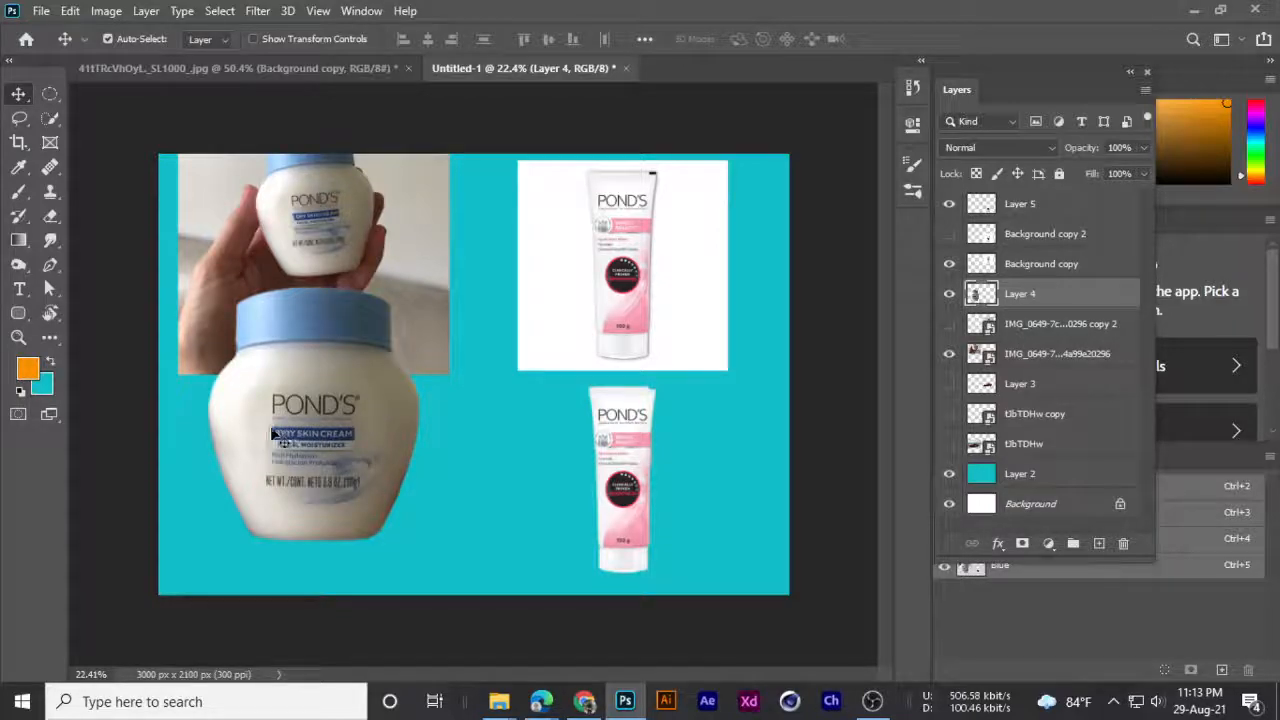
mouse_move(335, 410)
left_mouse_down()
mouse_move(334, 352)
mouse_move(333, 415)
left_mouse_up()
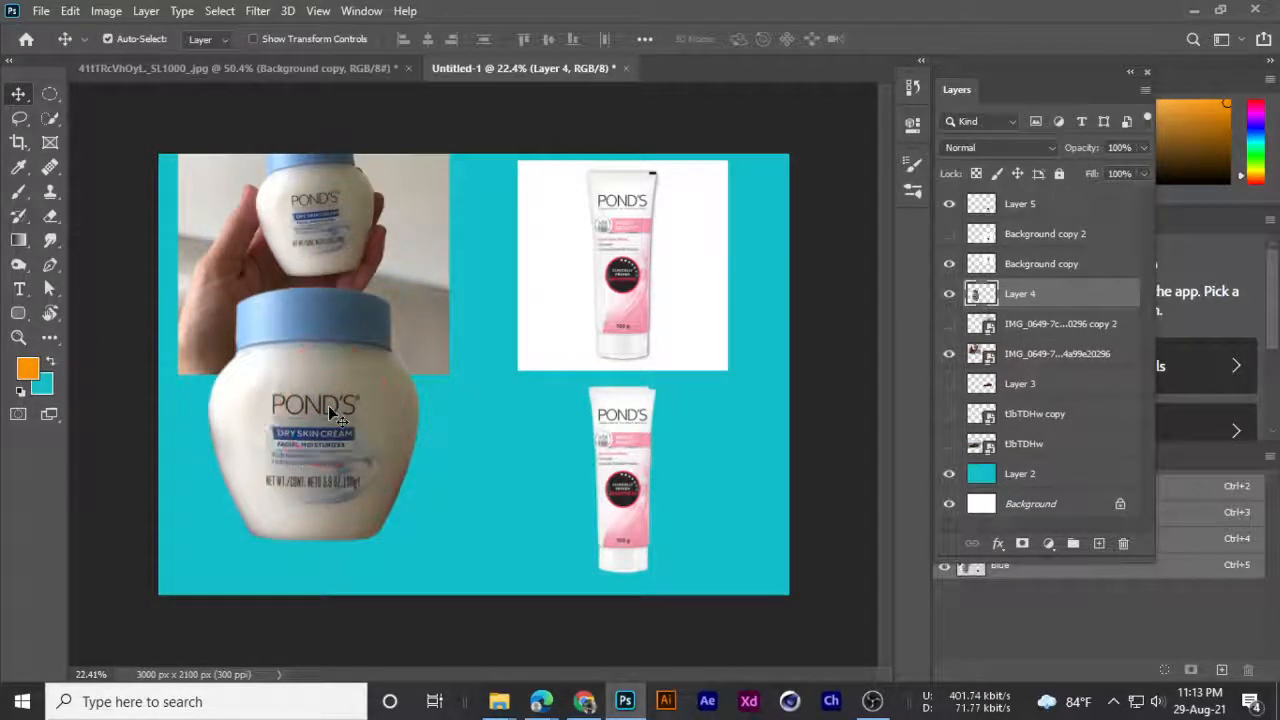
left_click(52, 268)
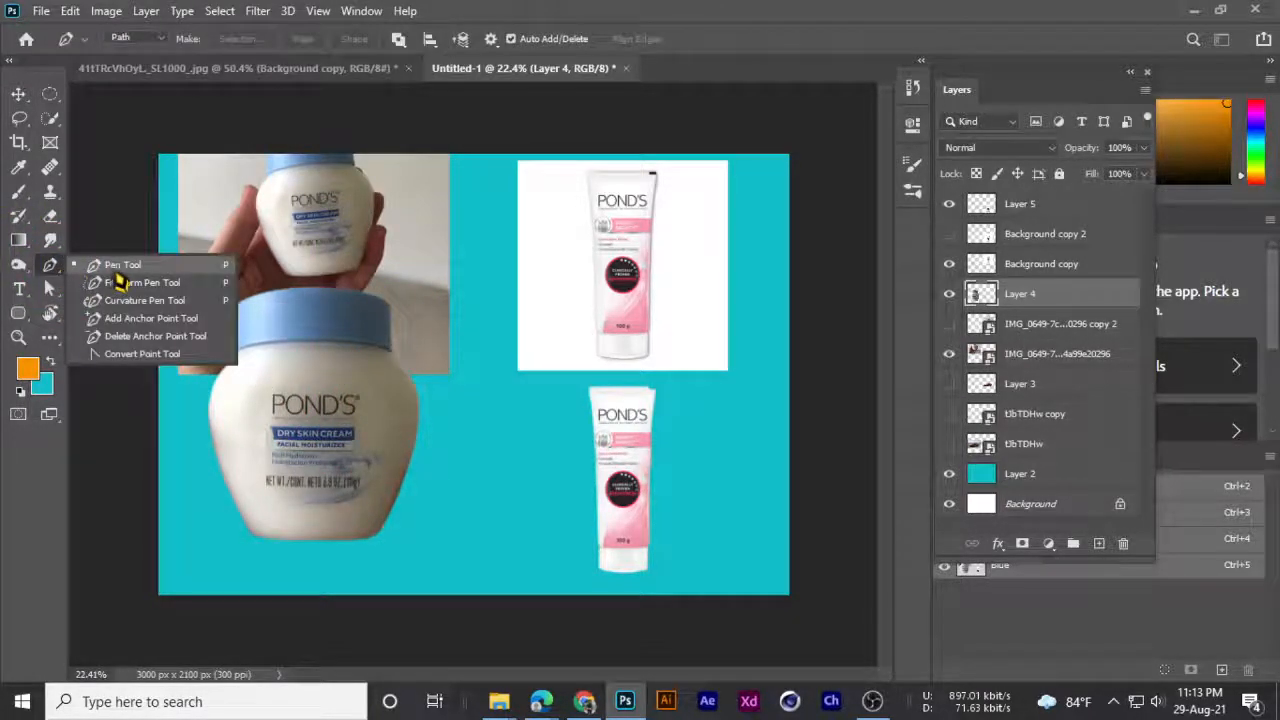
left_click(115, 266)
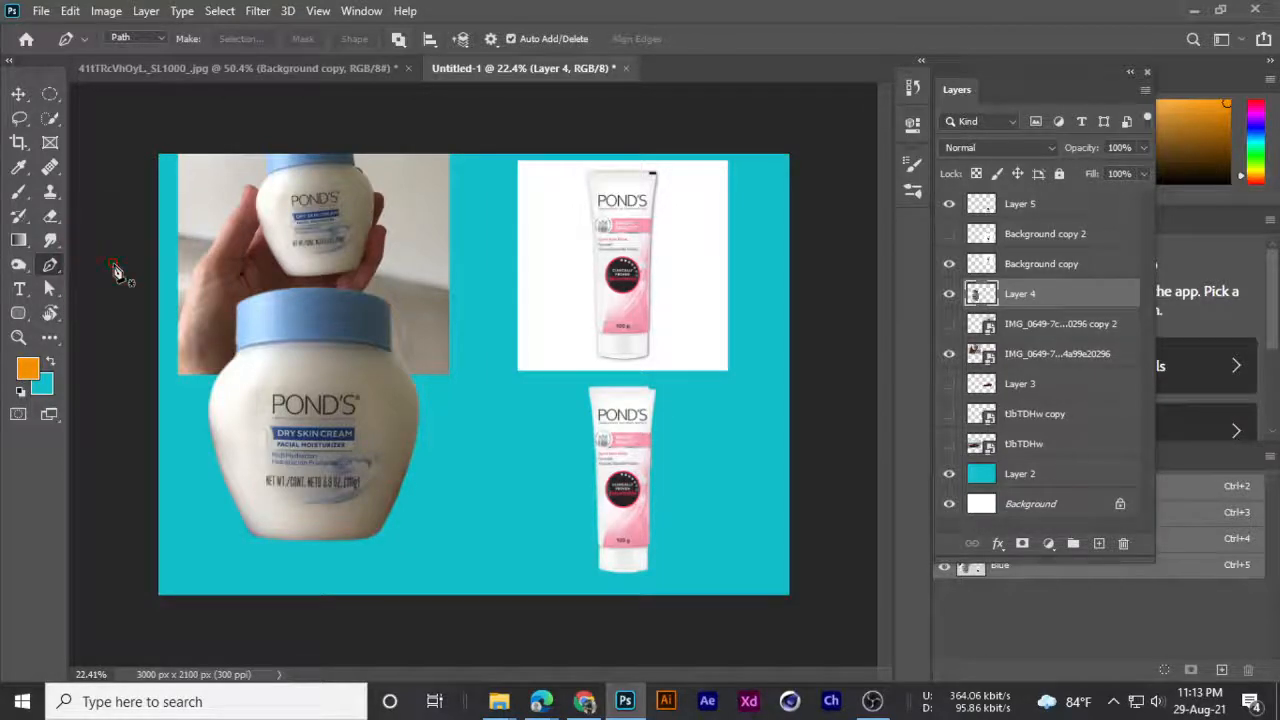
left_click(19, 94)
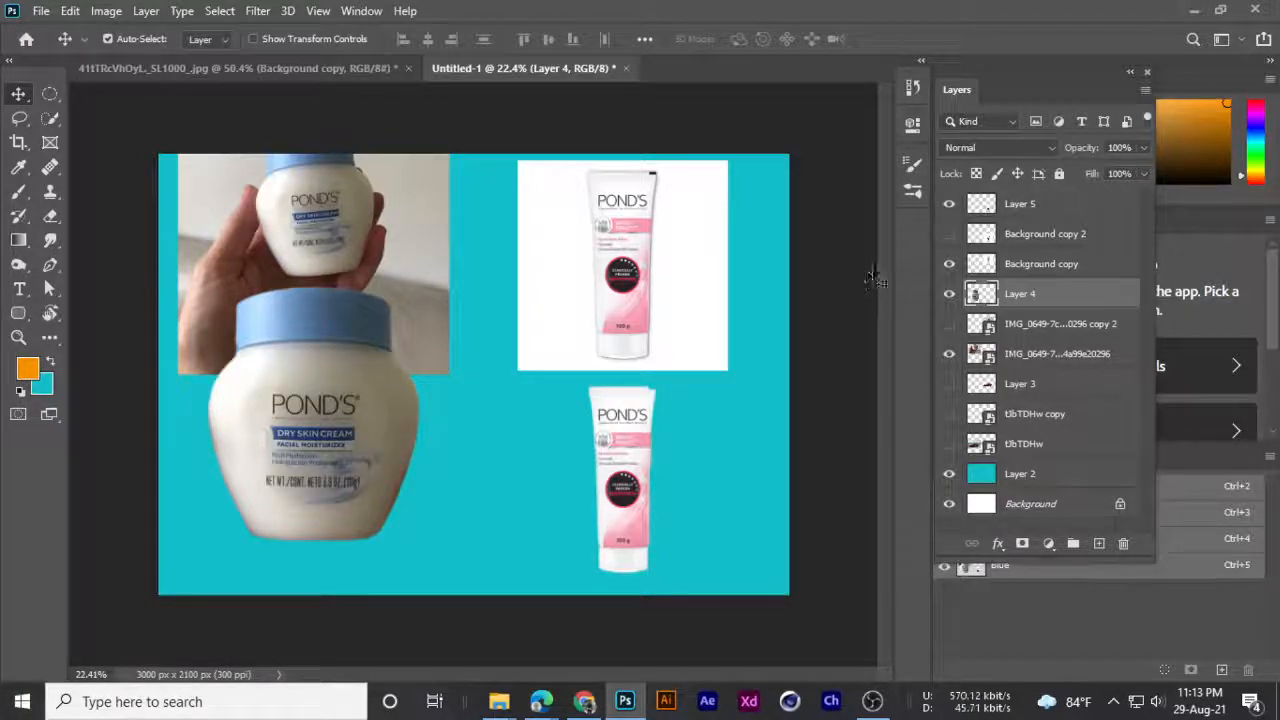
- Load the outline of the Layer 5 tube as a selection and invert it
left_click(1032, 210)
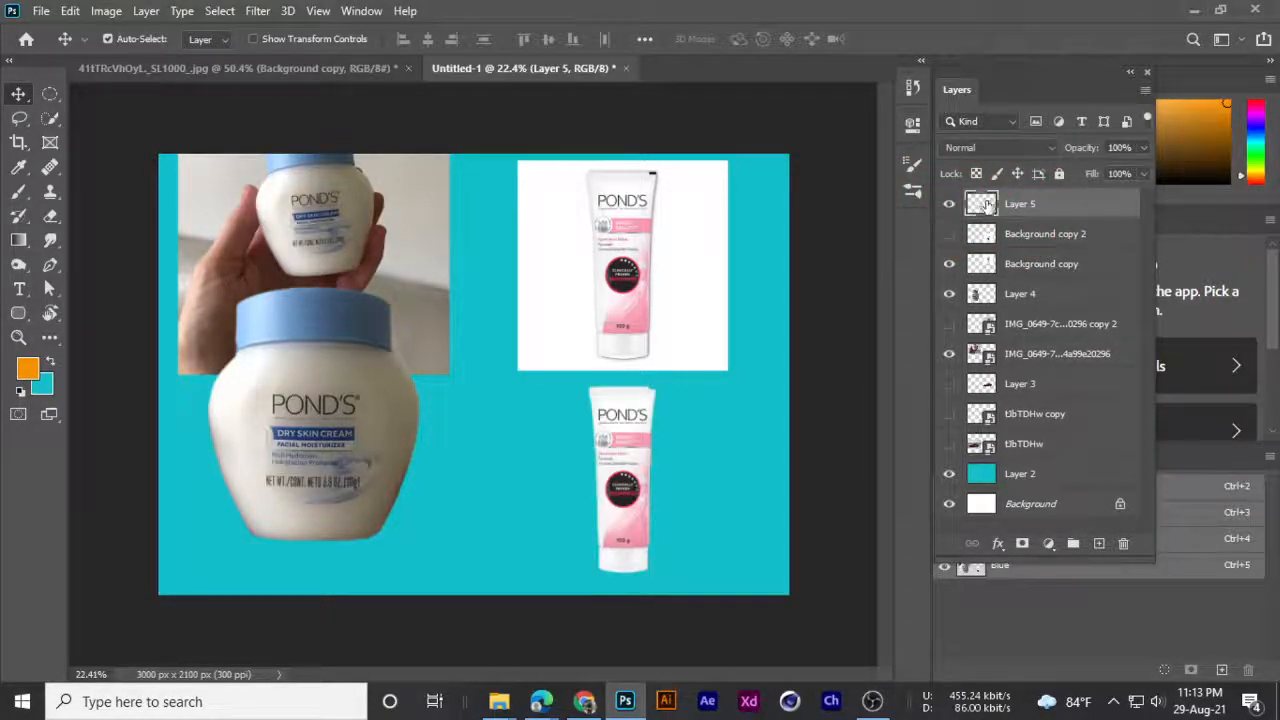
key("ctrl")
left_click(985, 205, "ctrl")
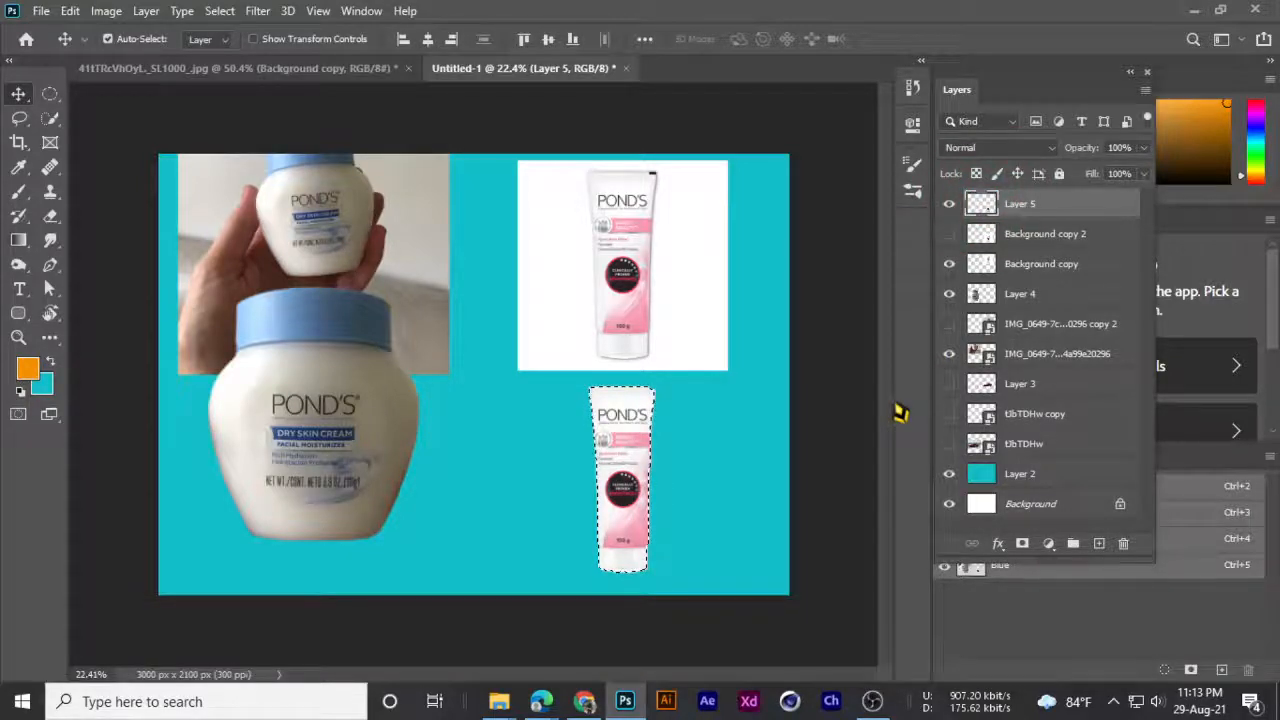
left_click(220, 11)
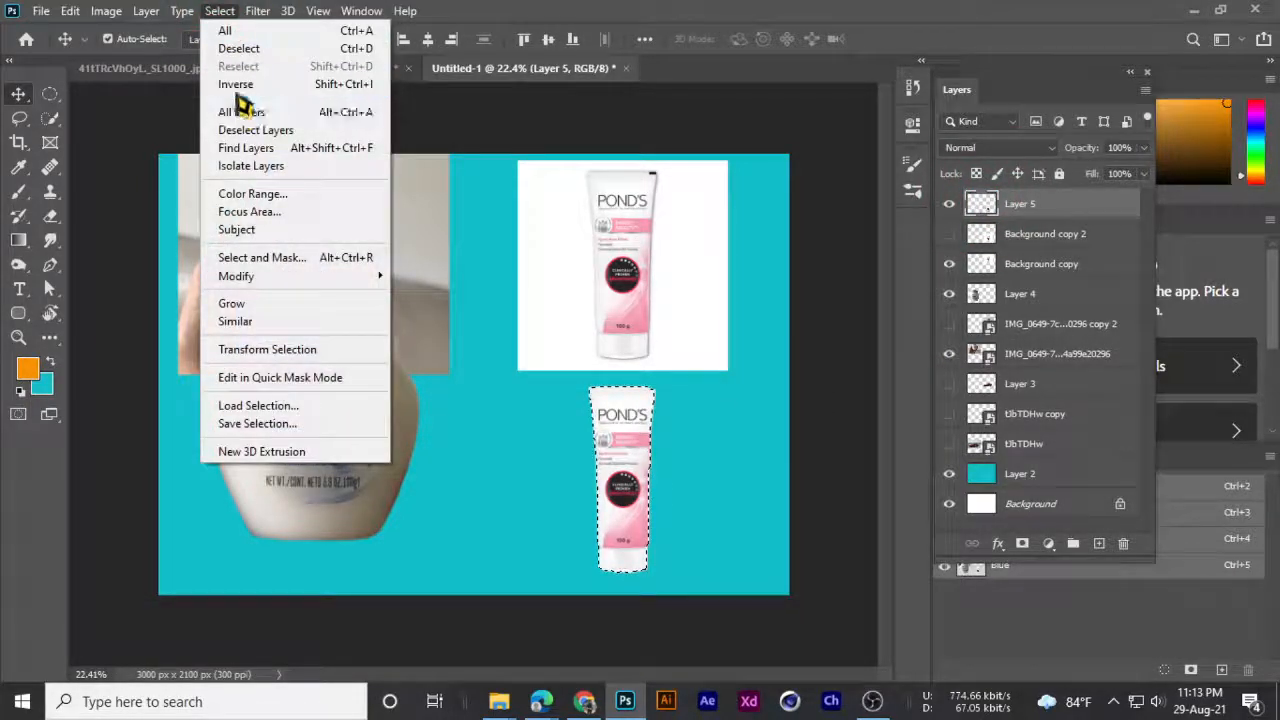
left_click(355, 86)
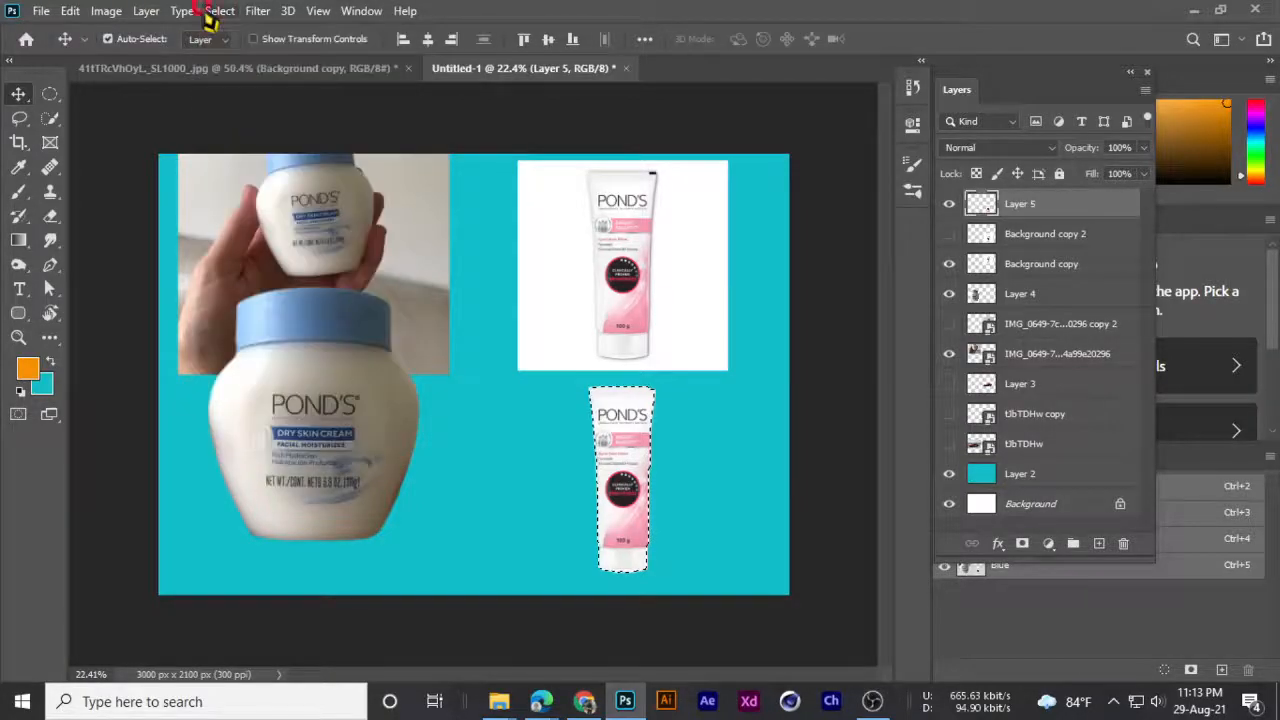
left_click(208, 11)
left_click(236, 85)
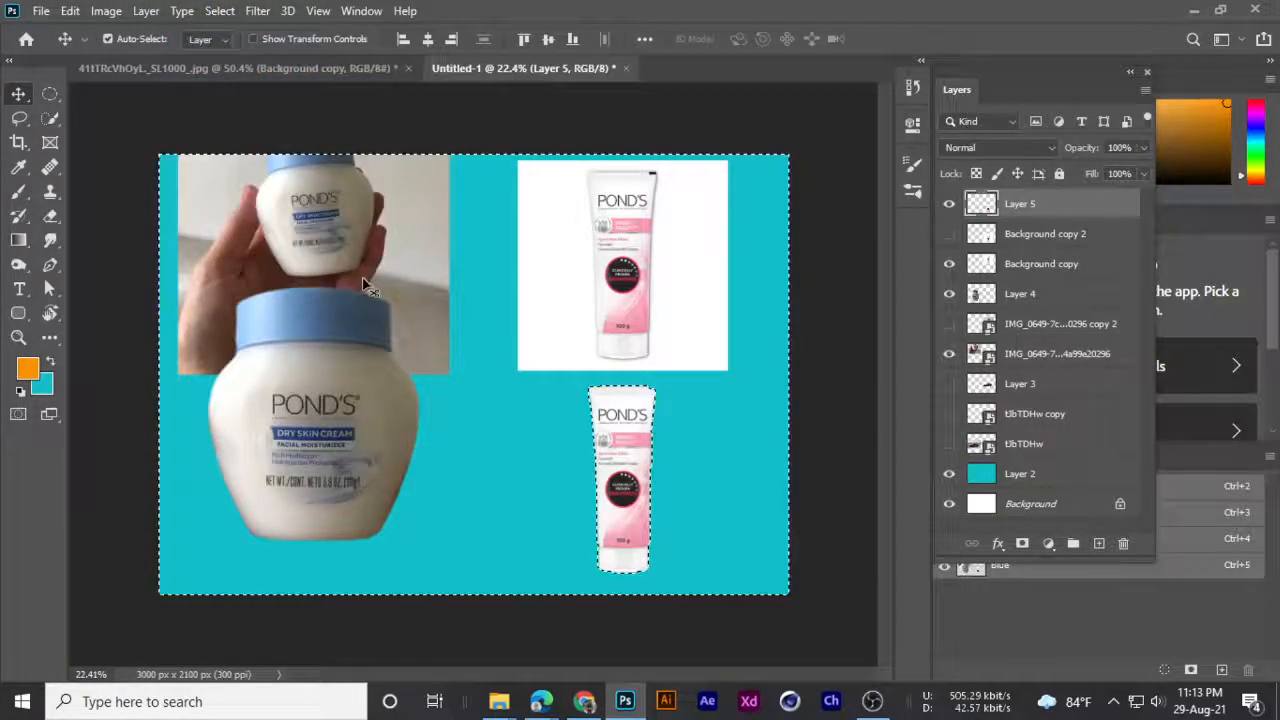
- Open the Feather settings for the inverted tube selection, cancel them, and deselect
left_click(218, 12)
mouse_move(294, 277)
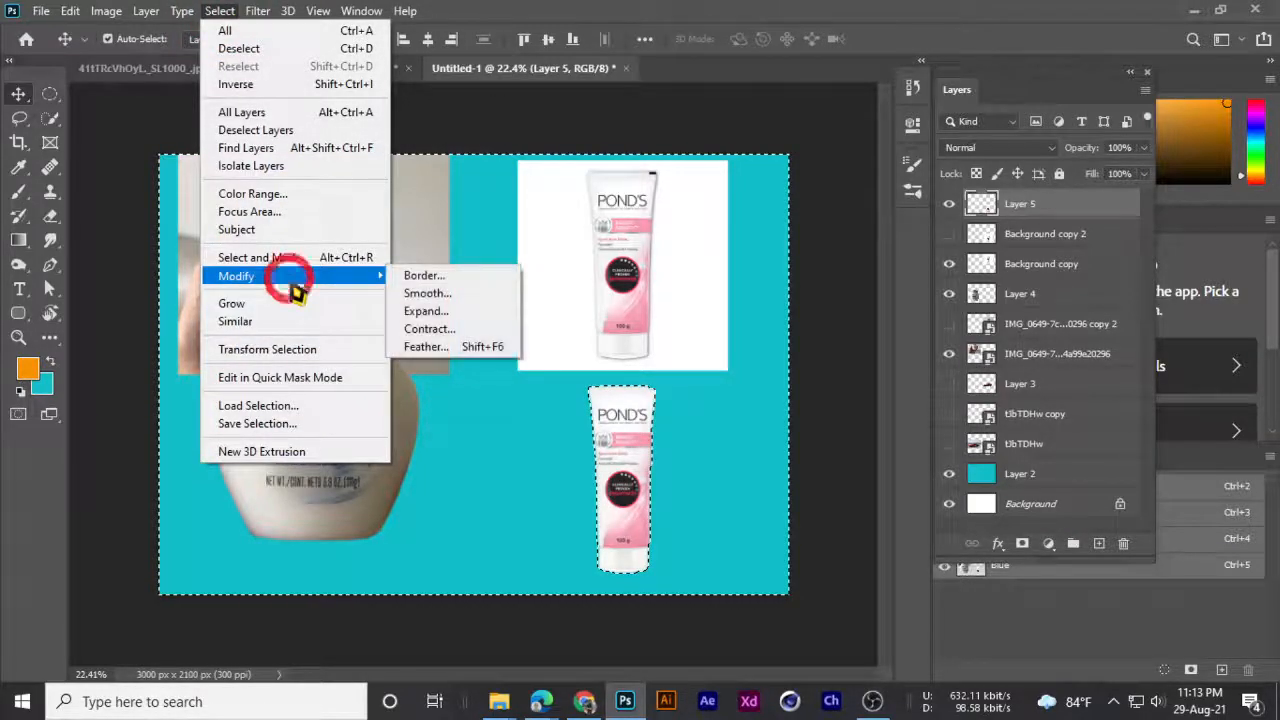
left_click(450, 350)
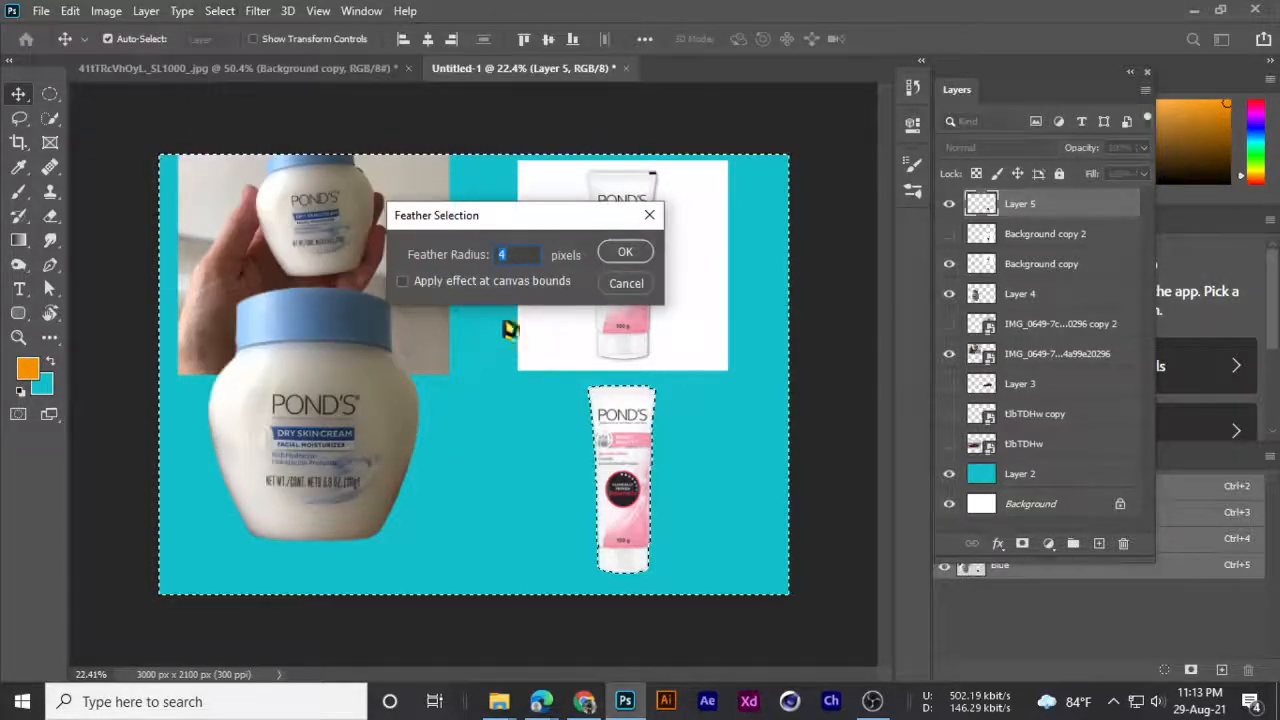
left_click(628, 286)
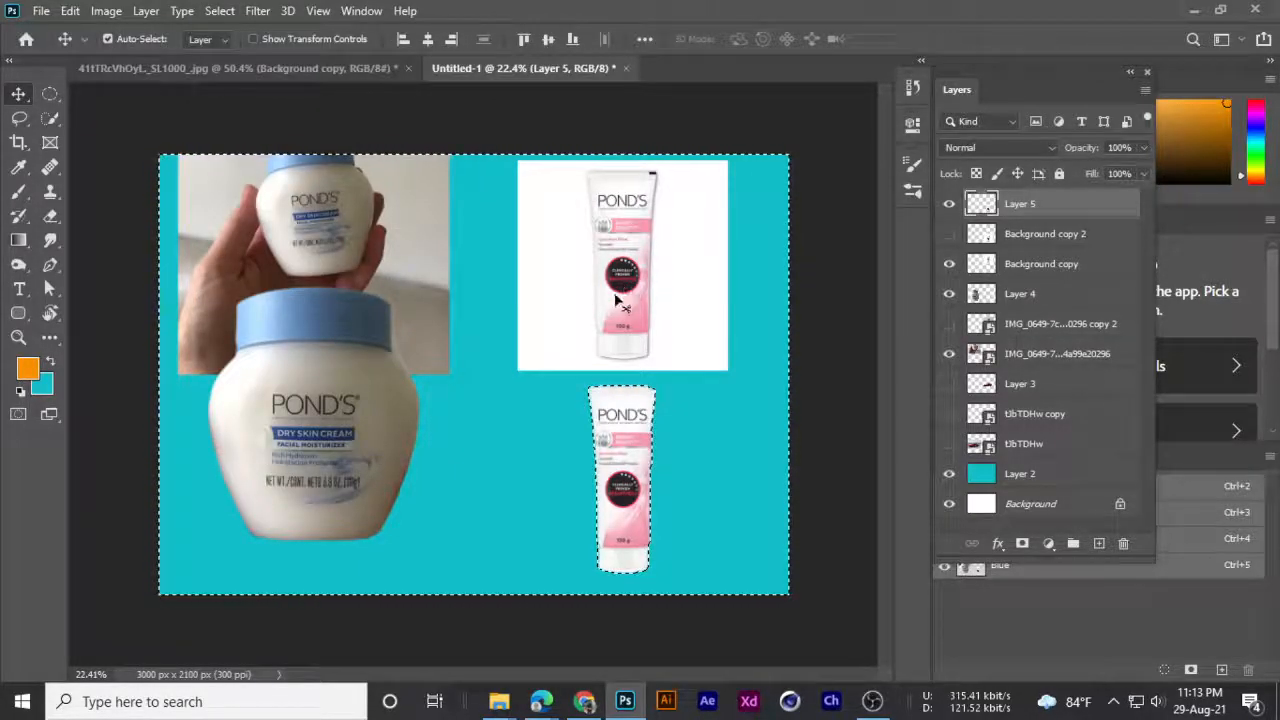
key("ctrl+d")
scroll(611, 480, "up", 3)
scroll(613, 481, "down", 3)
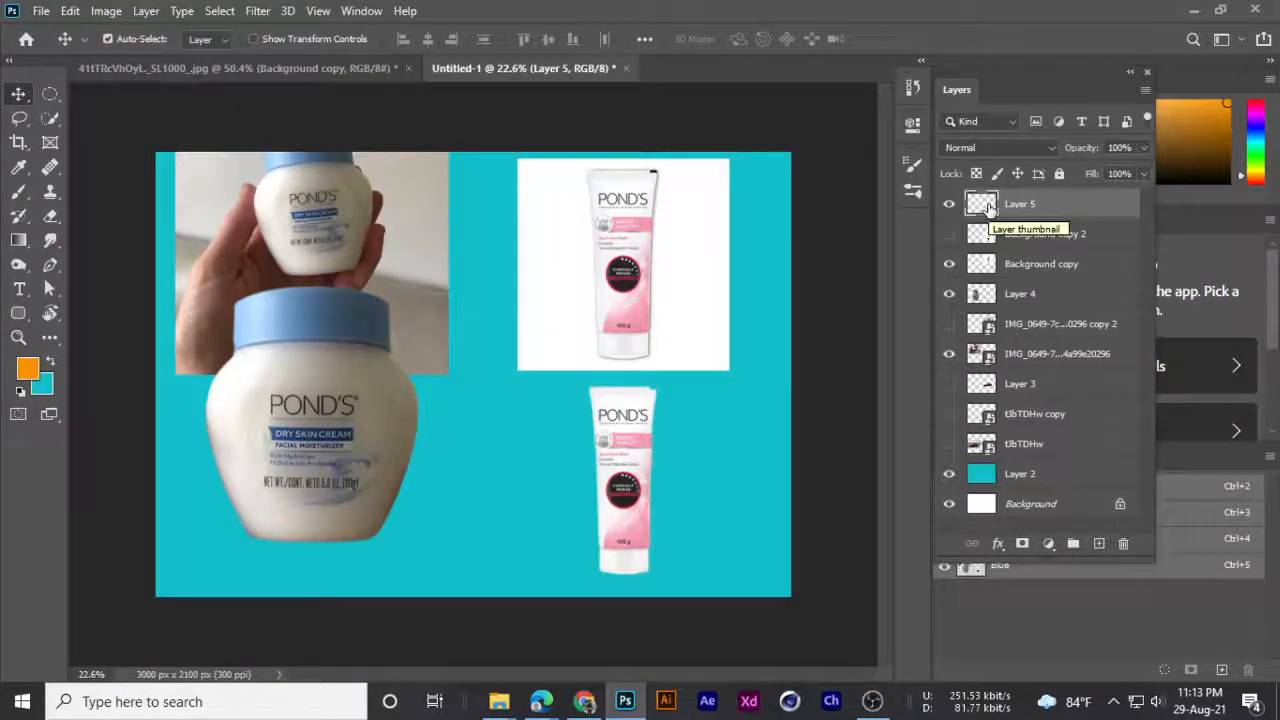
left_click(988, 206, "ctrl")
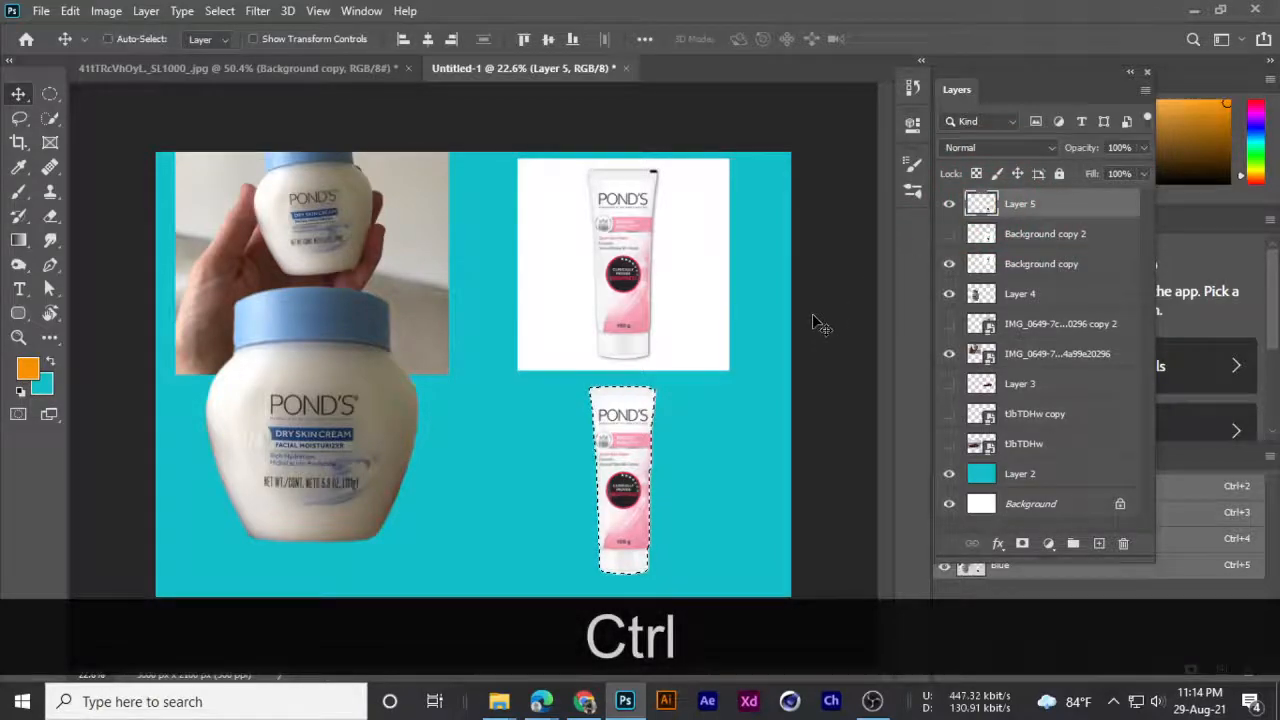
key("ctrl+shift+i")
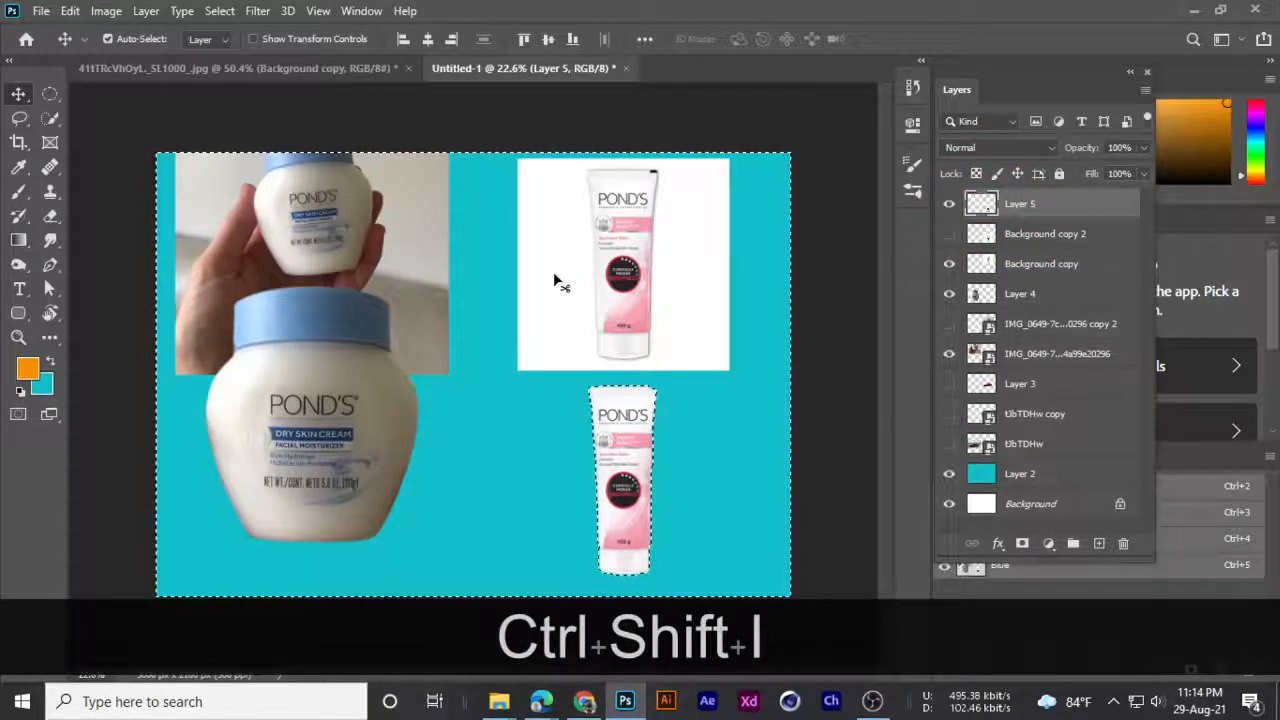
key("ctrl+d")
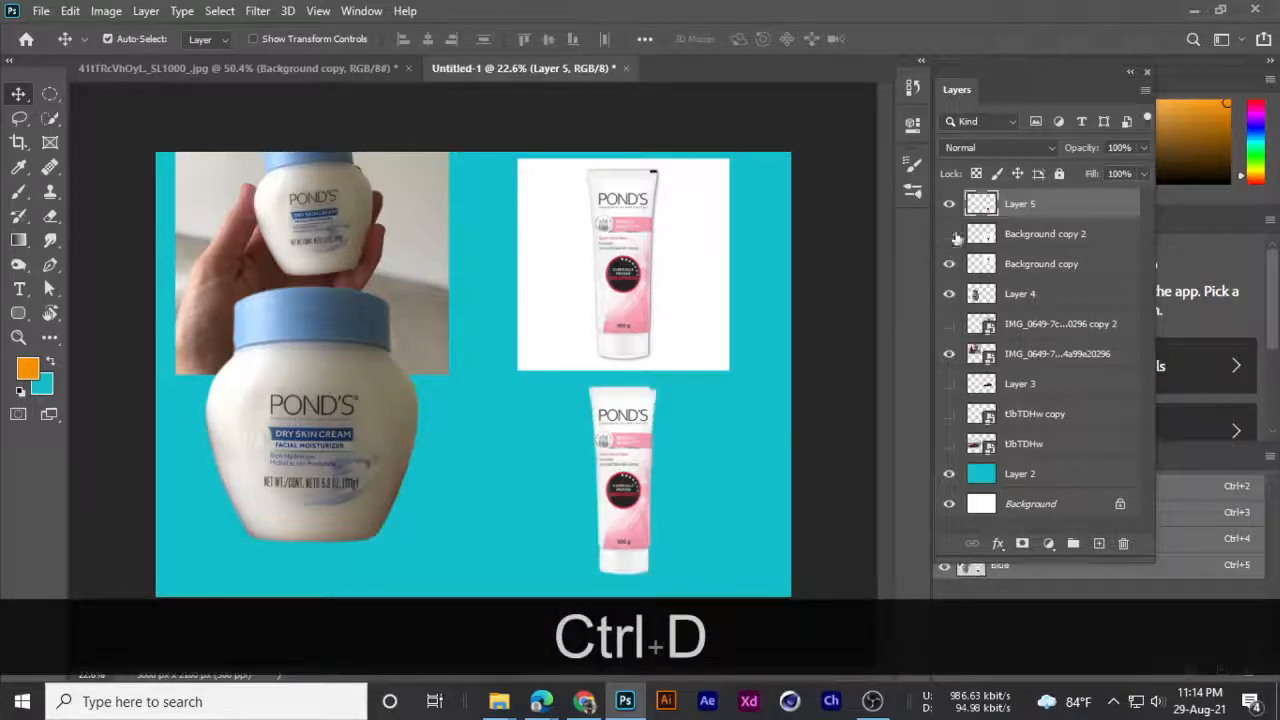
- Select around the Layer 5 tube by inverting its outline, feather the selection by 4 pixels, delete the selected edge, and deselect
left_click(980, 205, "ctrl")
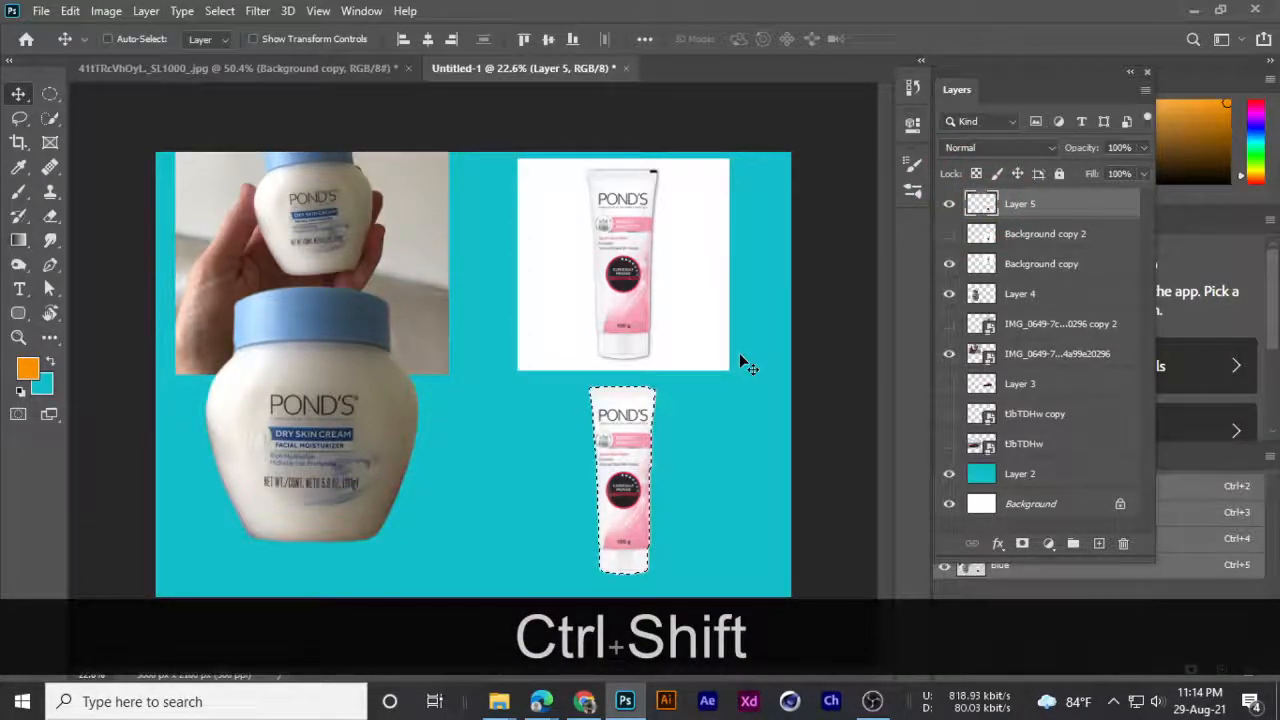
key("ctrl+shift+i")
key("shift+F6")
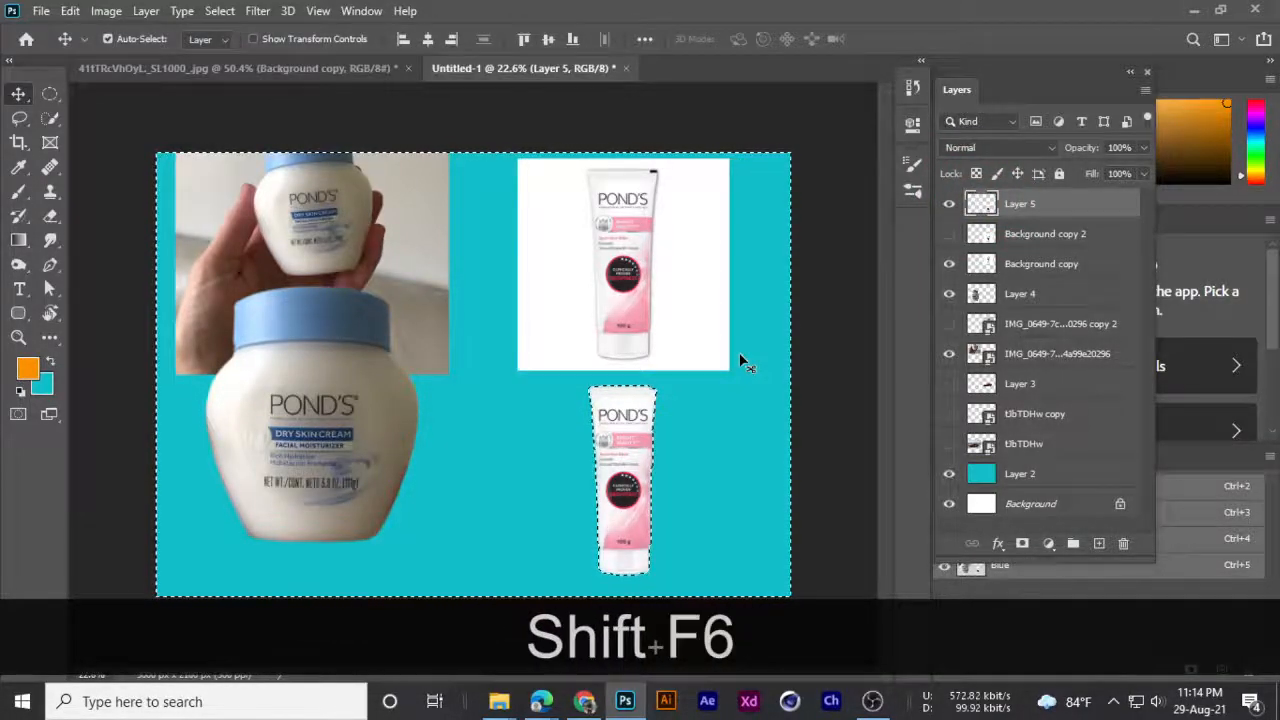
key("Return")
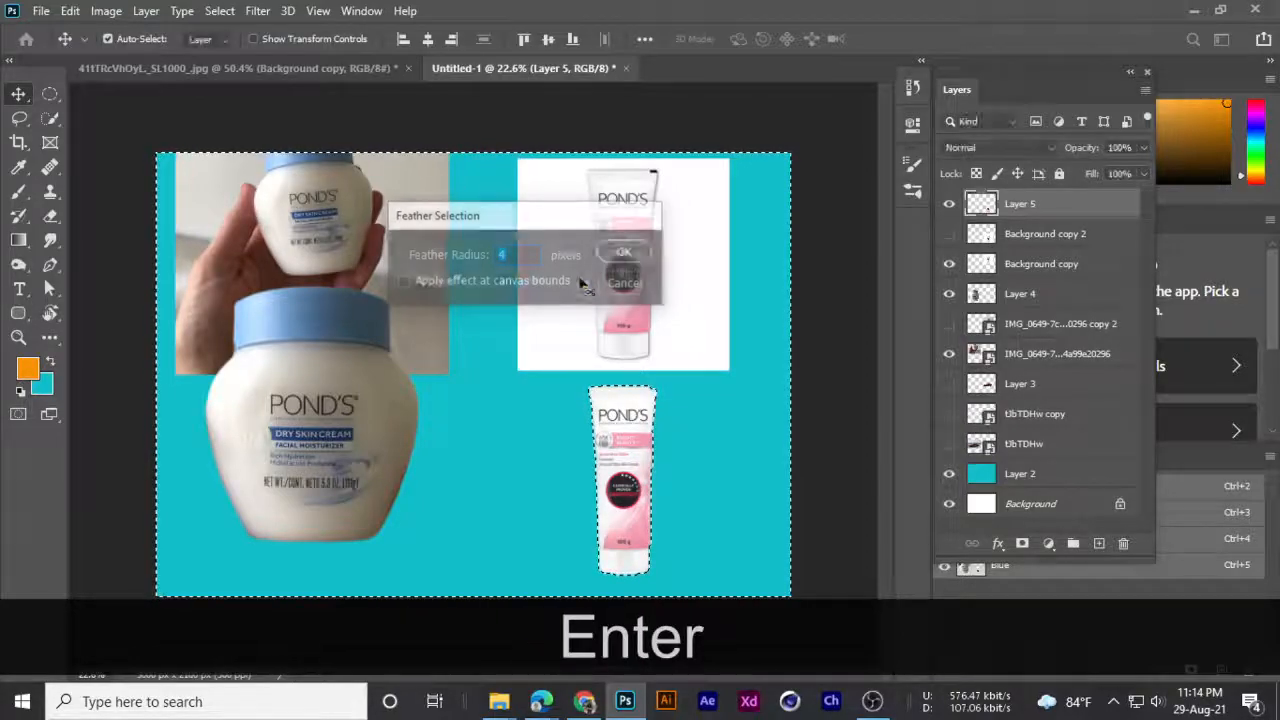
key("Delete")
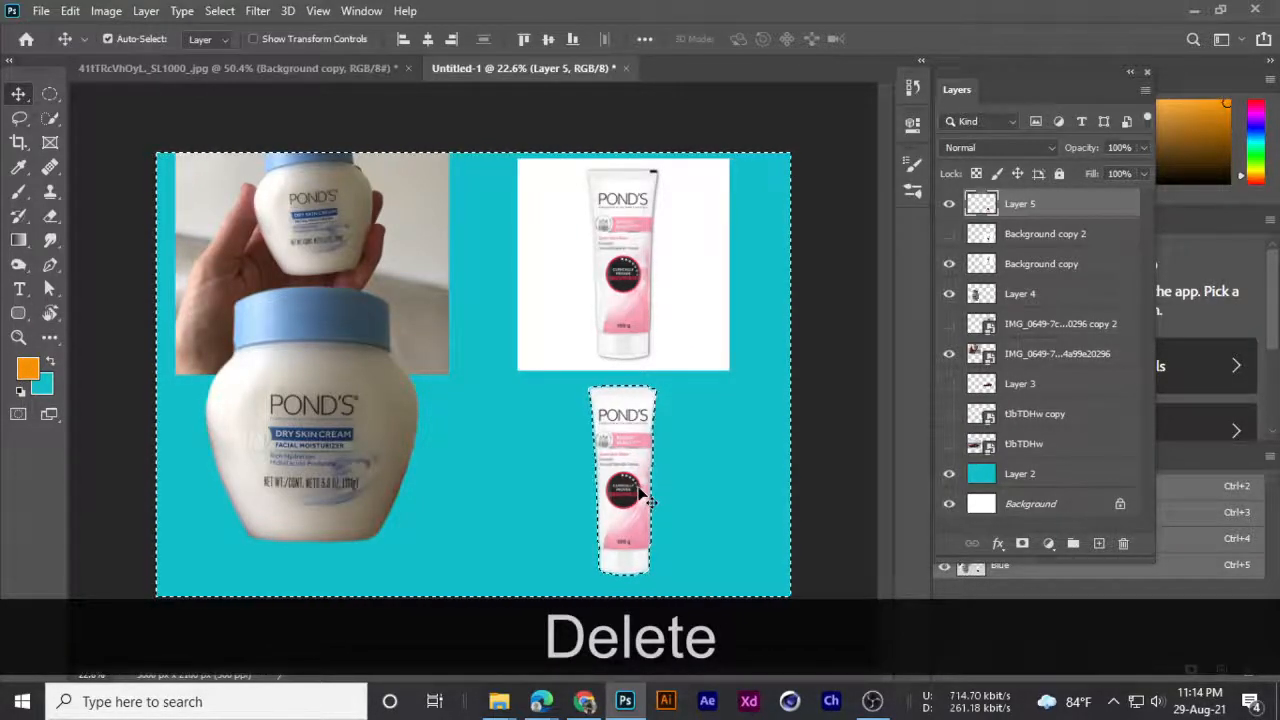
scroll(640, 470, "up", 1)
scroll(640, 493, "up", 2)
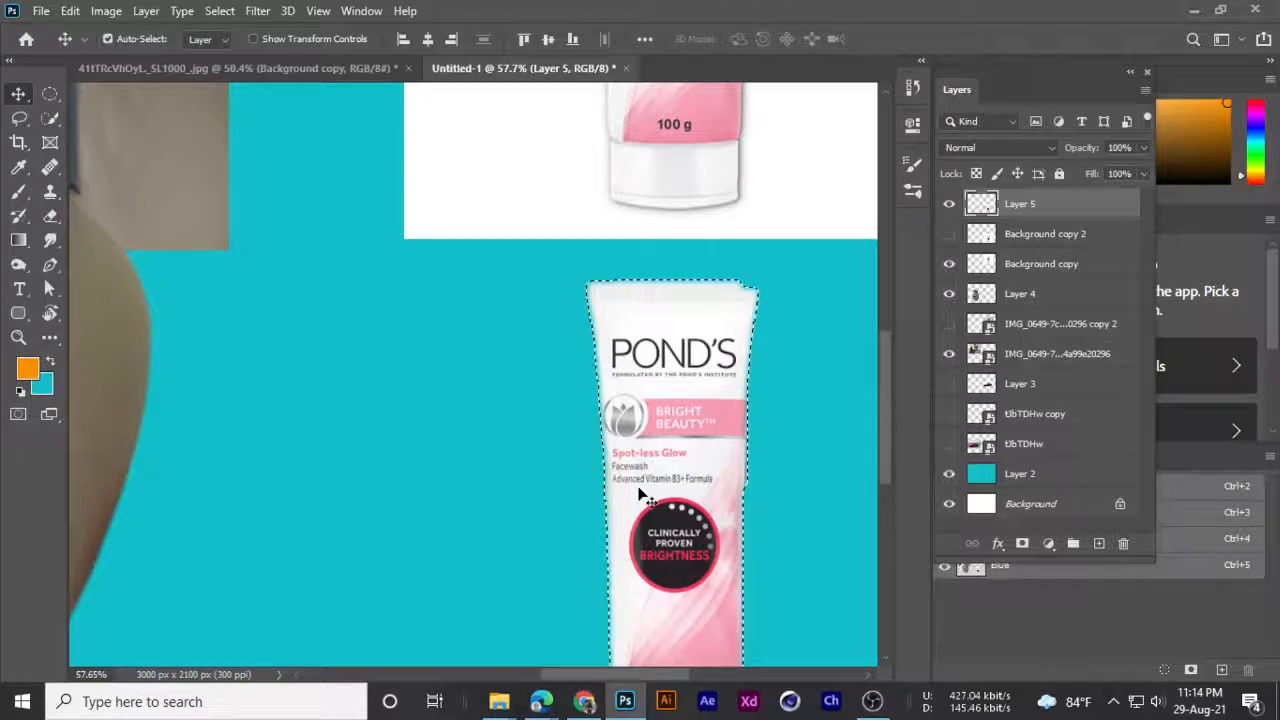
key("ctrl+d")
scroll(640, 493, "down", 3)
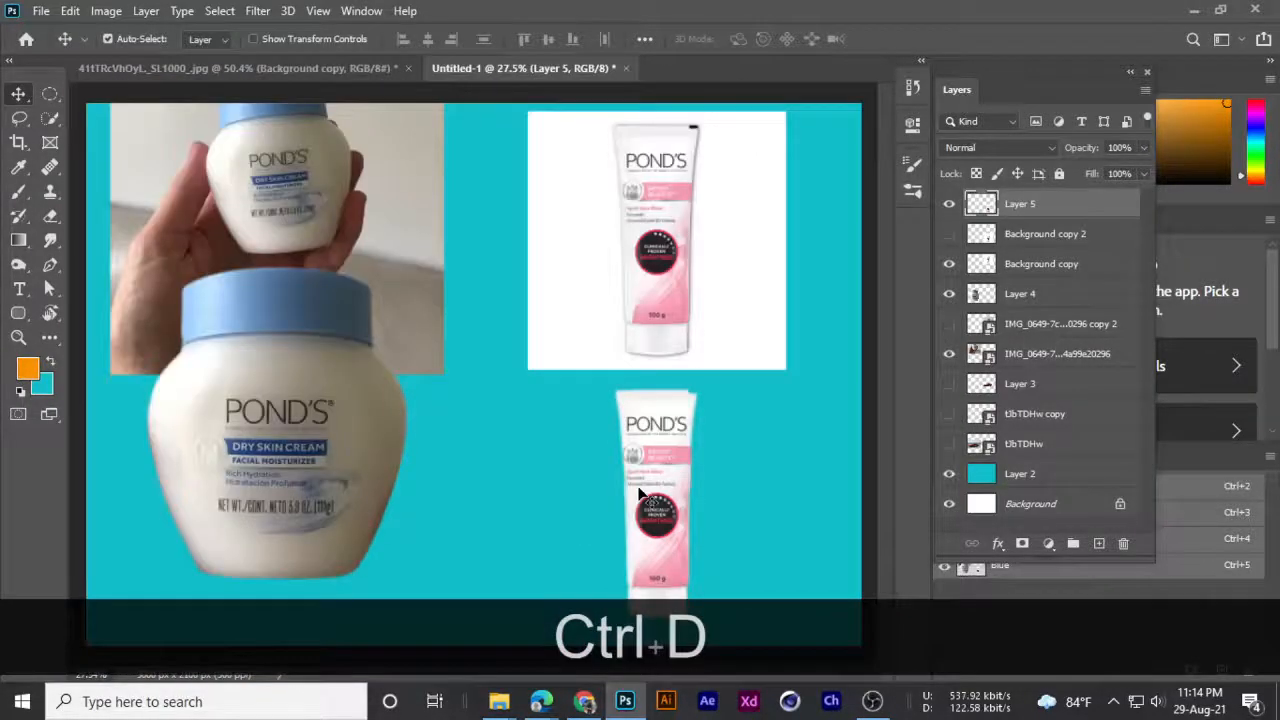
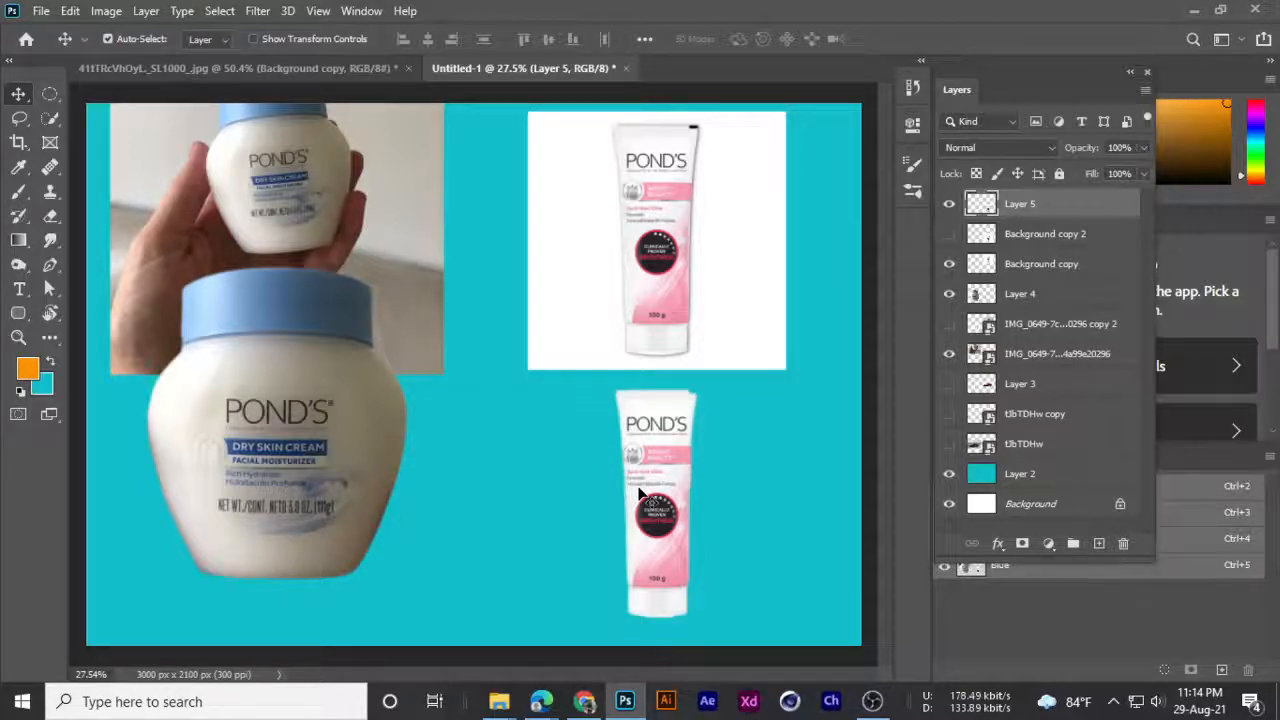
- Move the large cream jar cut-out on Layer 4 straight up with the Move tool
scroll(640, 495, "down", 2)
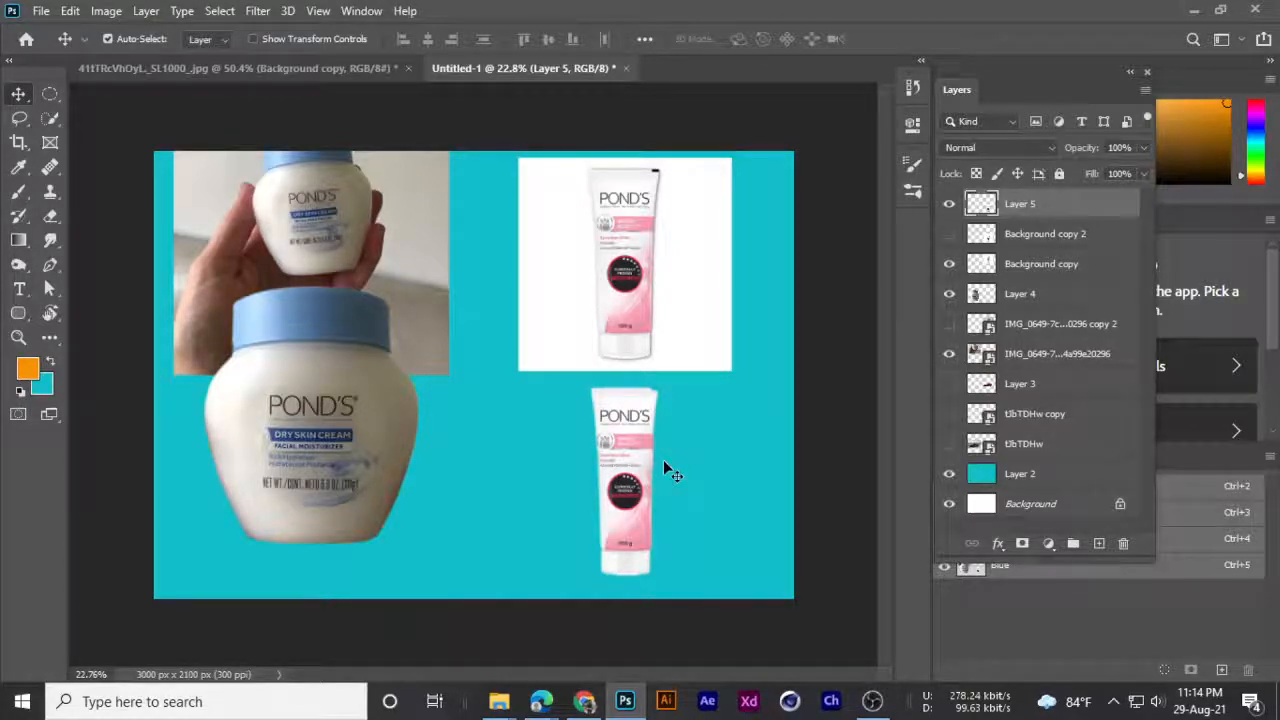
right_click(18, 94)
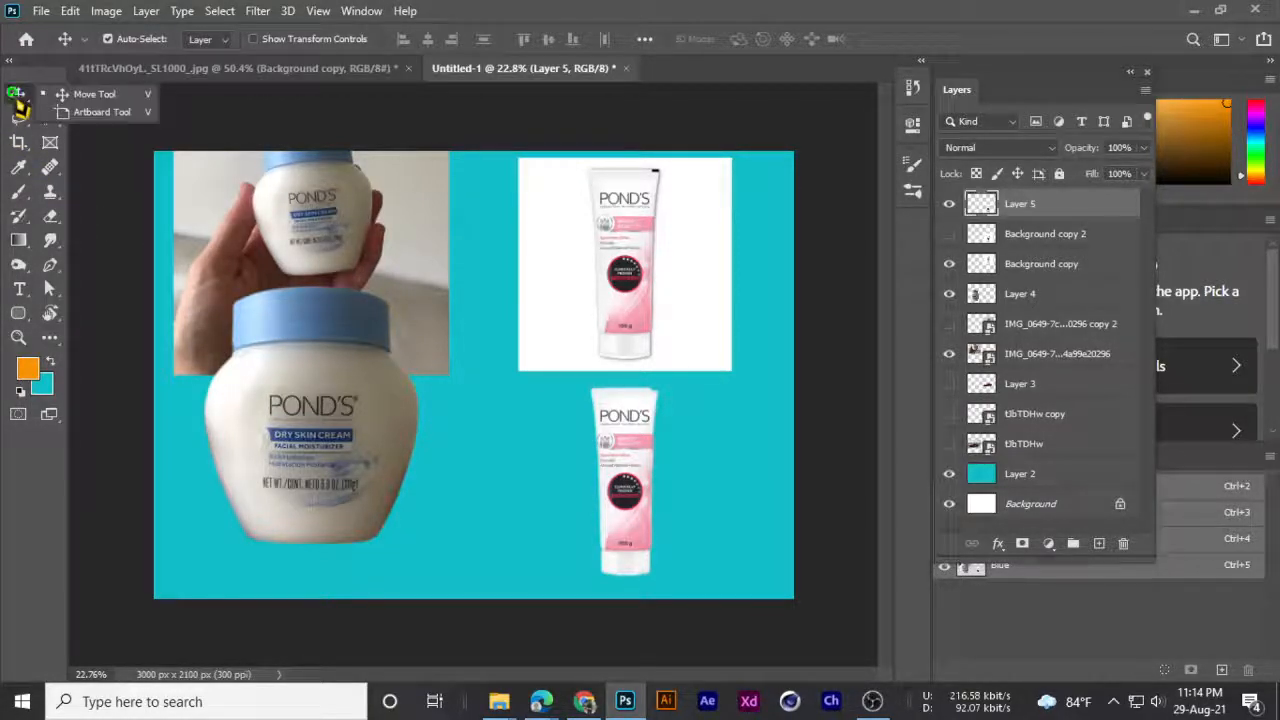
left_click(83, 100)
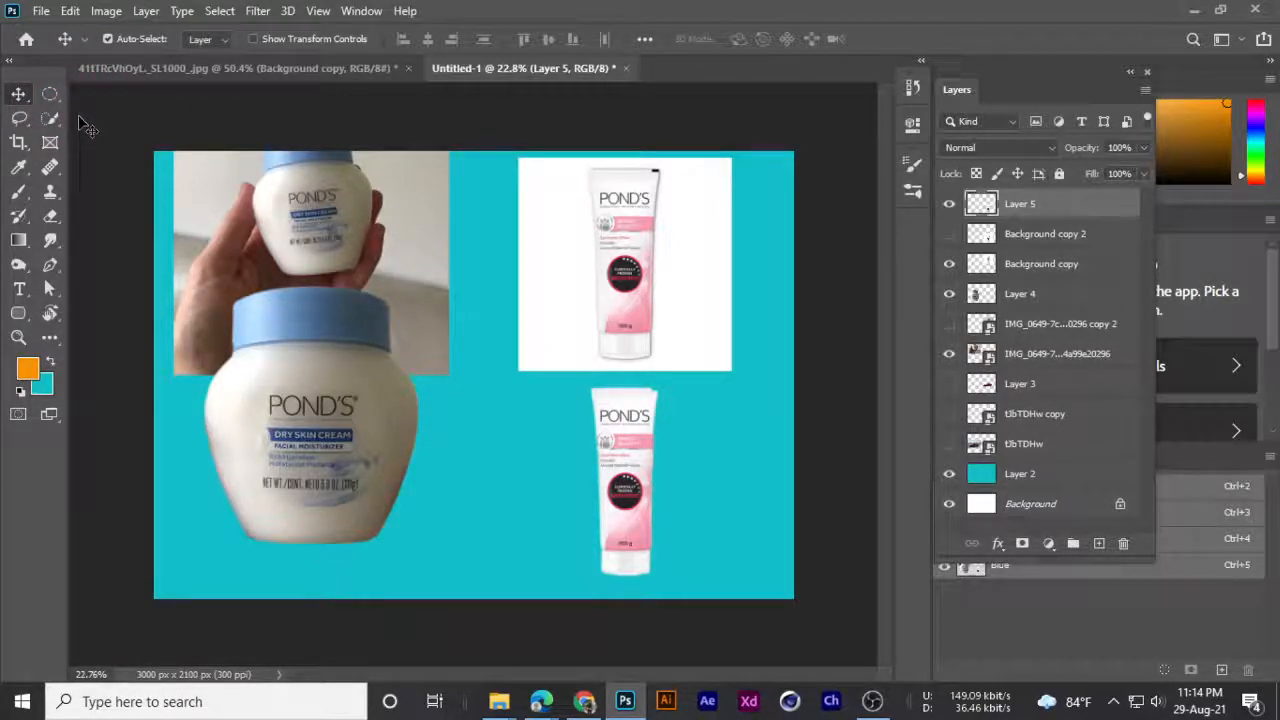
left_click_drag(286, 415, 281, 363)
scroll(308, 271, "up", 4)
scroll(308, 271, "down", 4)
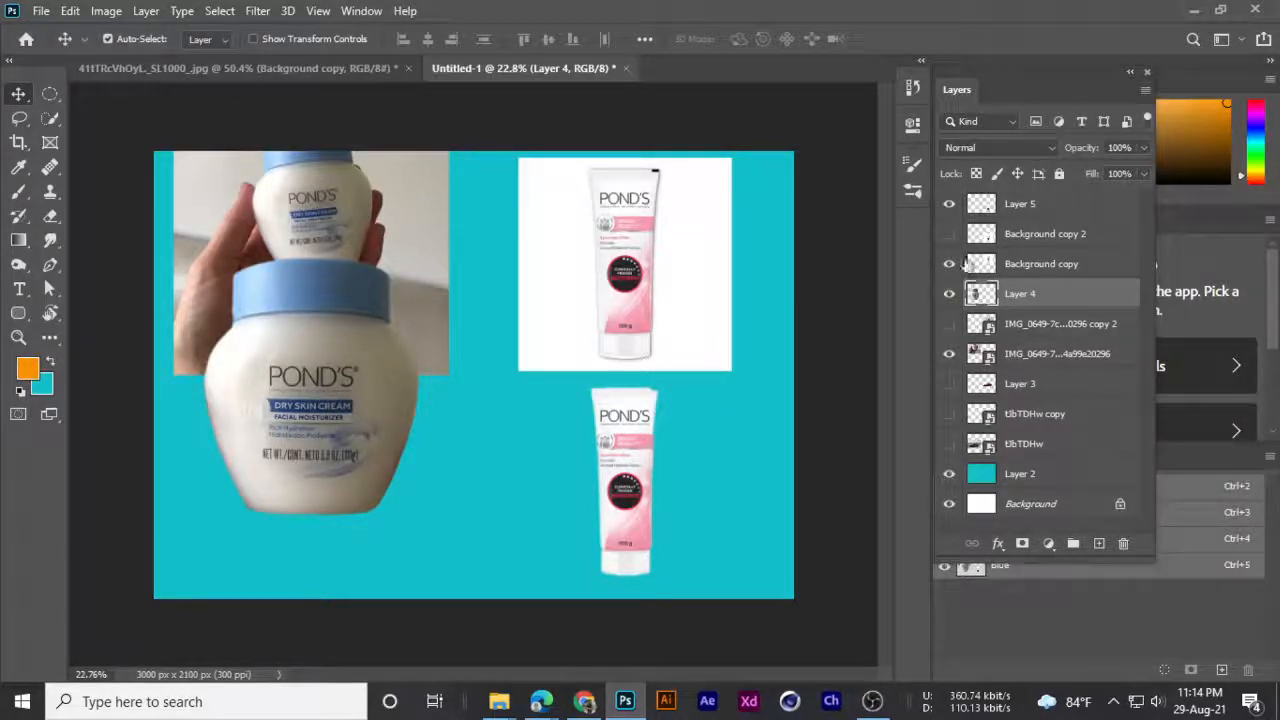
- Delete Layer 5, Background copy 2, Background copy and Layer 4
left_click(1018, 204)
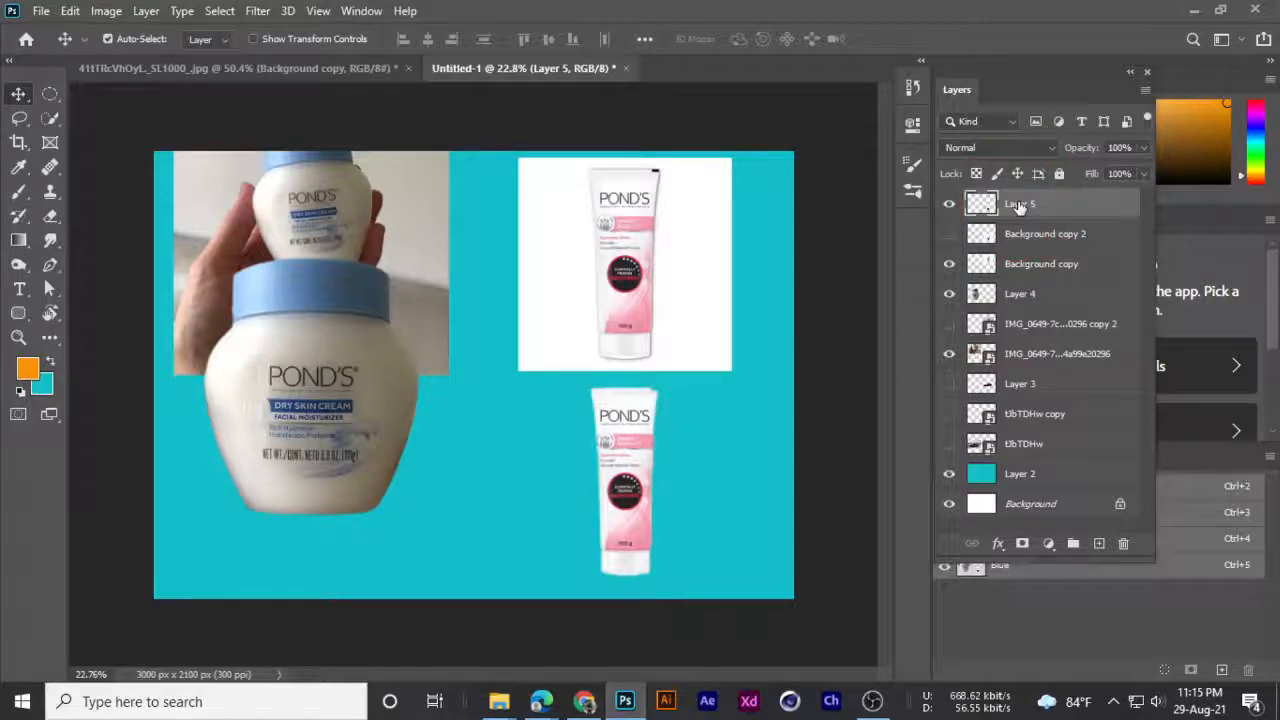
key("Delete")
key("Delete")
key("Delete")
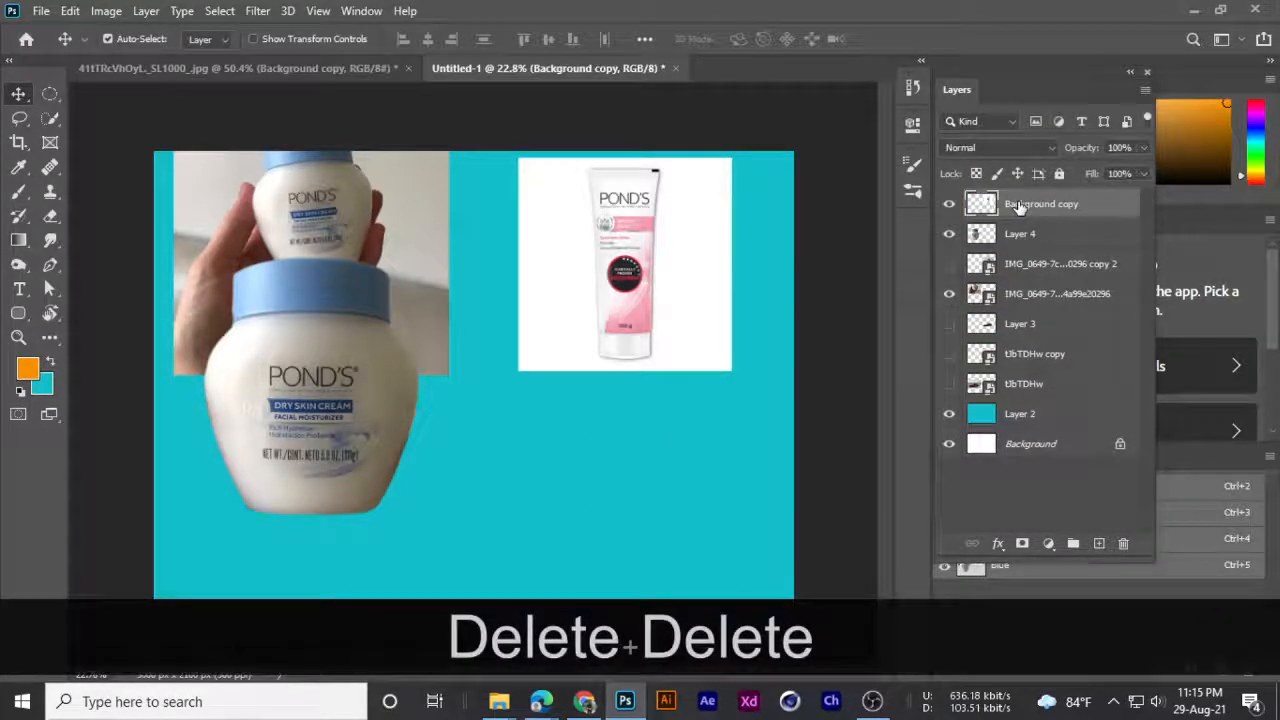
key("Delete")
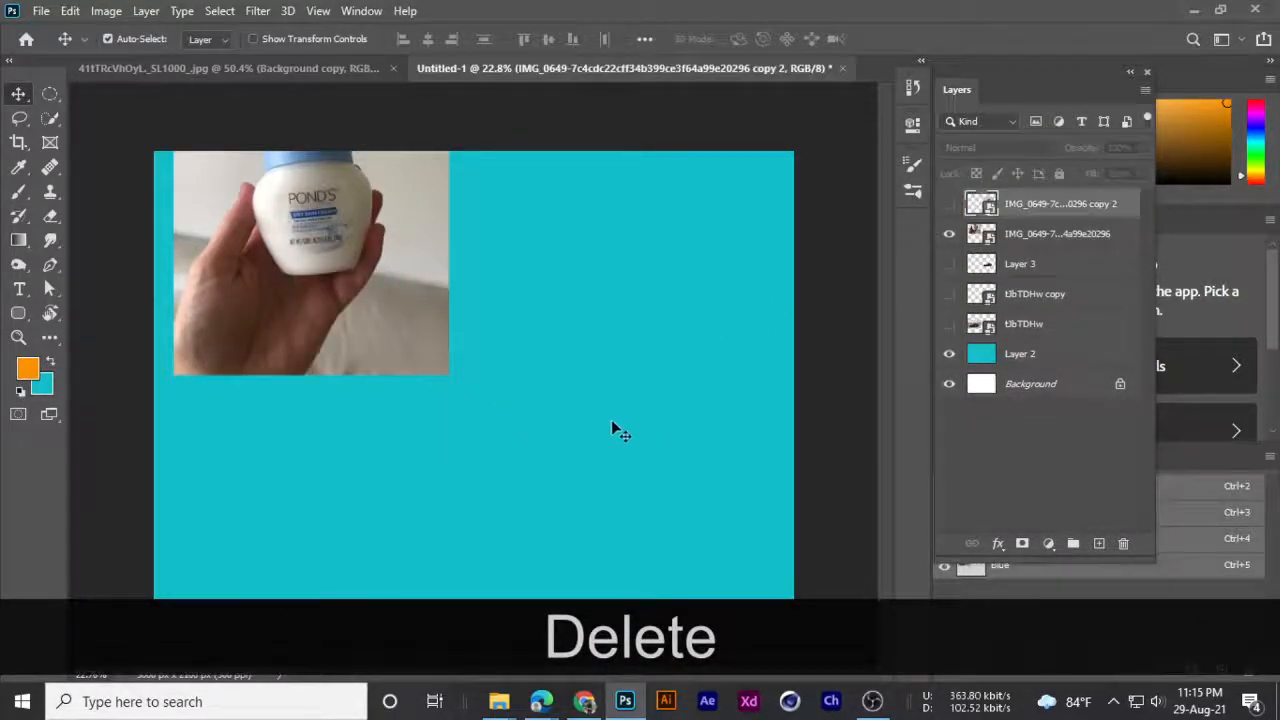
- Move the hand-held jar photo down fully onto the canvas, and delete the hidden IMG_0649 copy 2 layer
left_click_drag(300, 293, 293, 426)
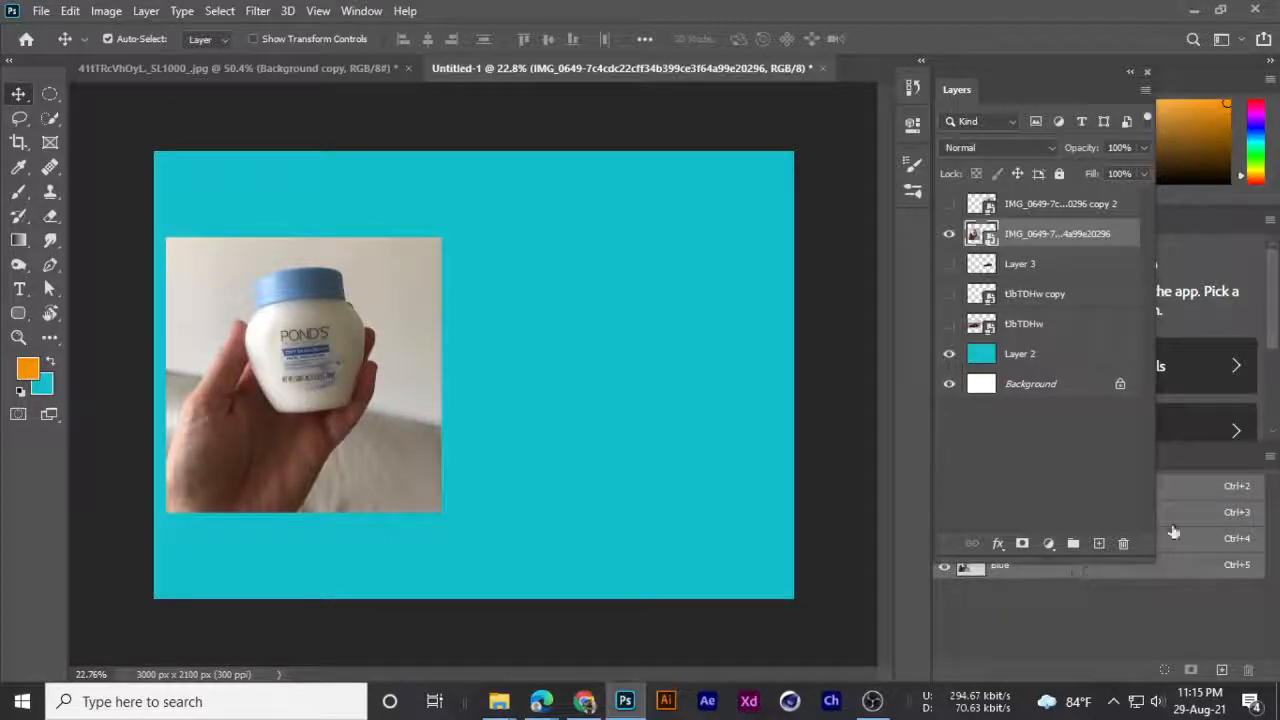
left_click(1040, 205)
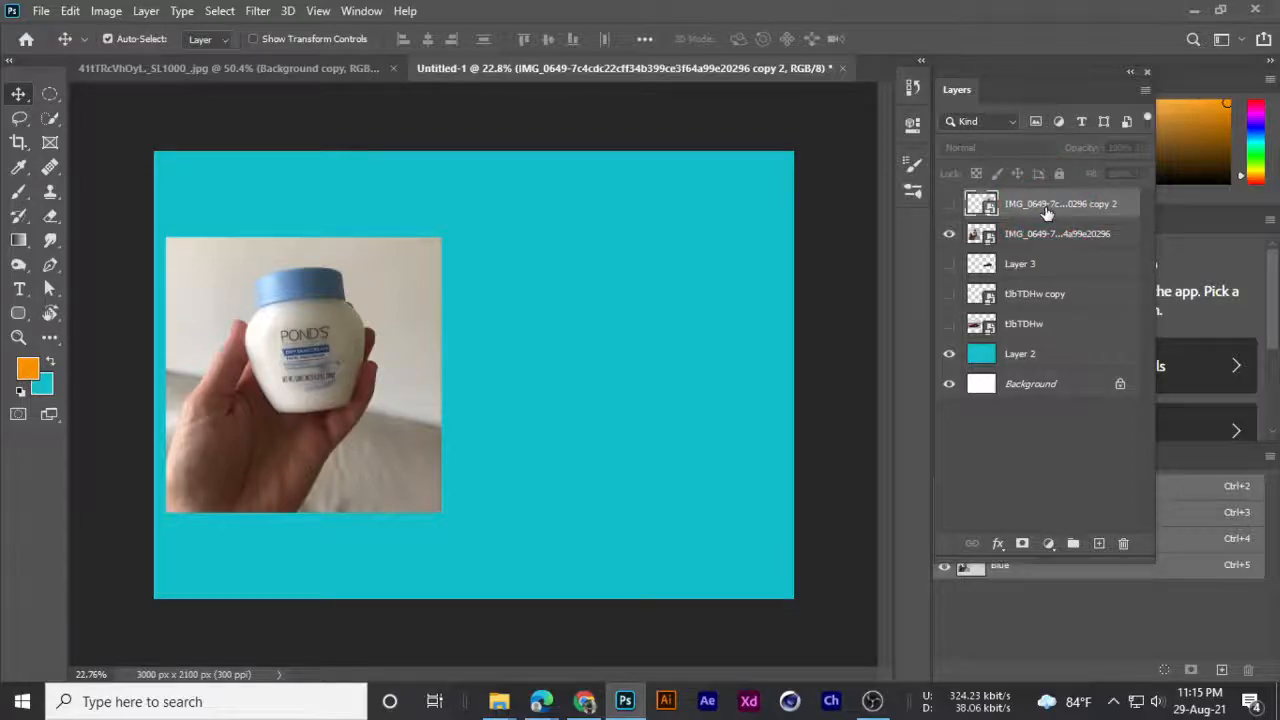
key("Delete")
- Duplicate the hand-held jar photo horizontally beside the original, and toggle the copy's visibility off and on
scroll(218, 384, "up", 2)
scroll(234, 425, "down", 3)
left_click_drag(238, 432, 548, 420)
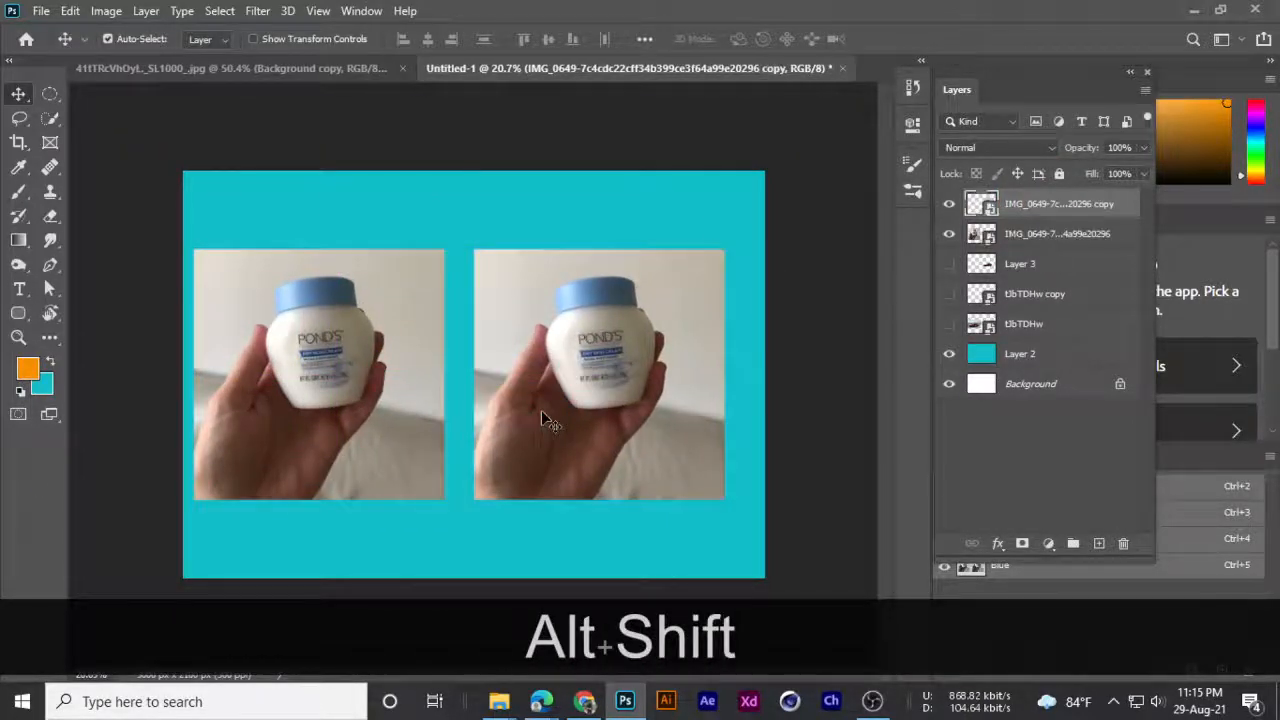
left_click(949, 205)
left_click(949, 205)
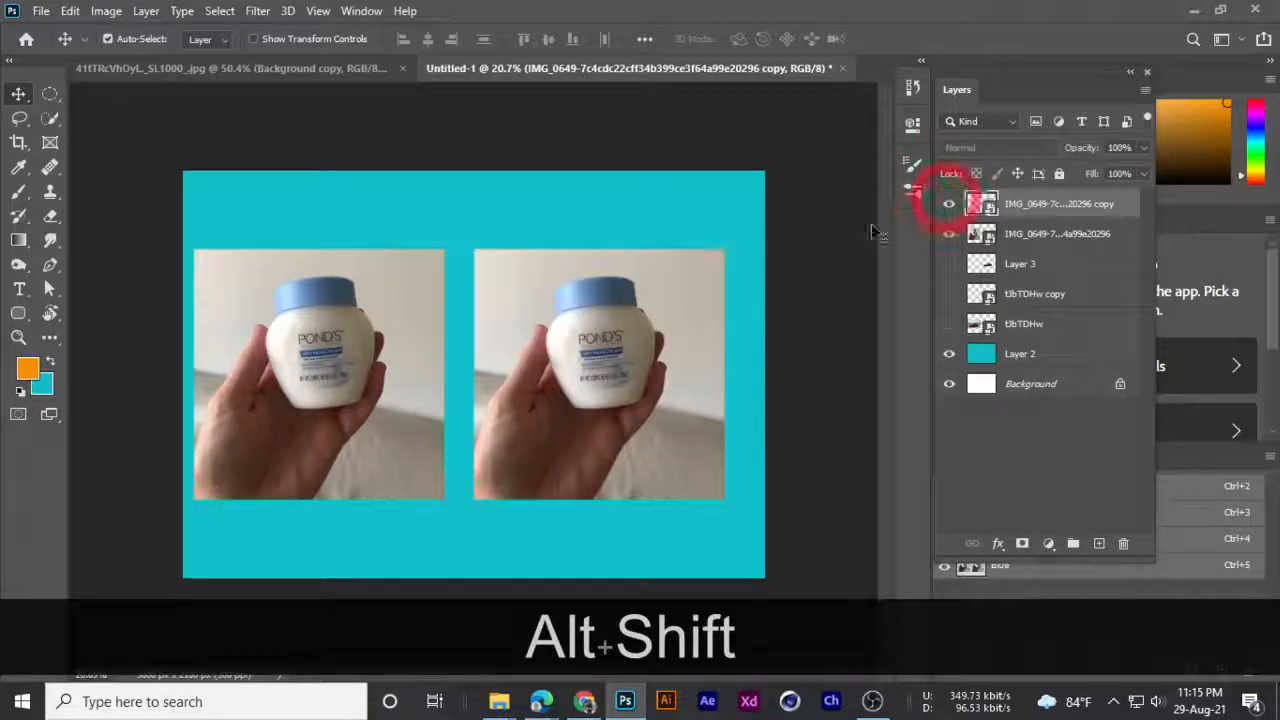
scroll(538, 434, "up", 3)
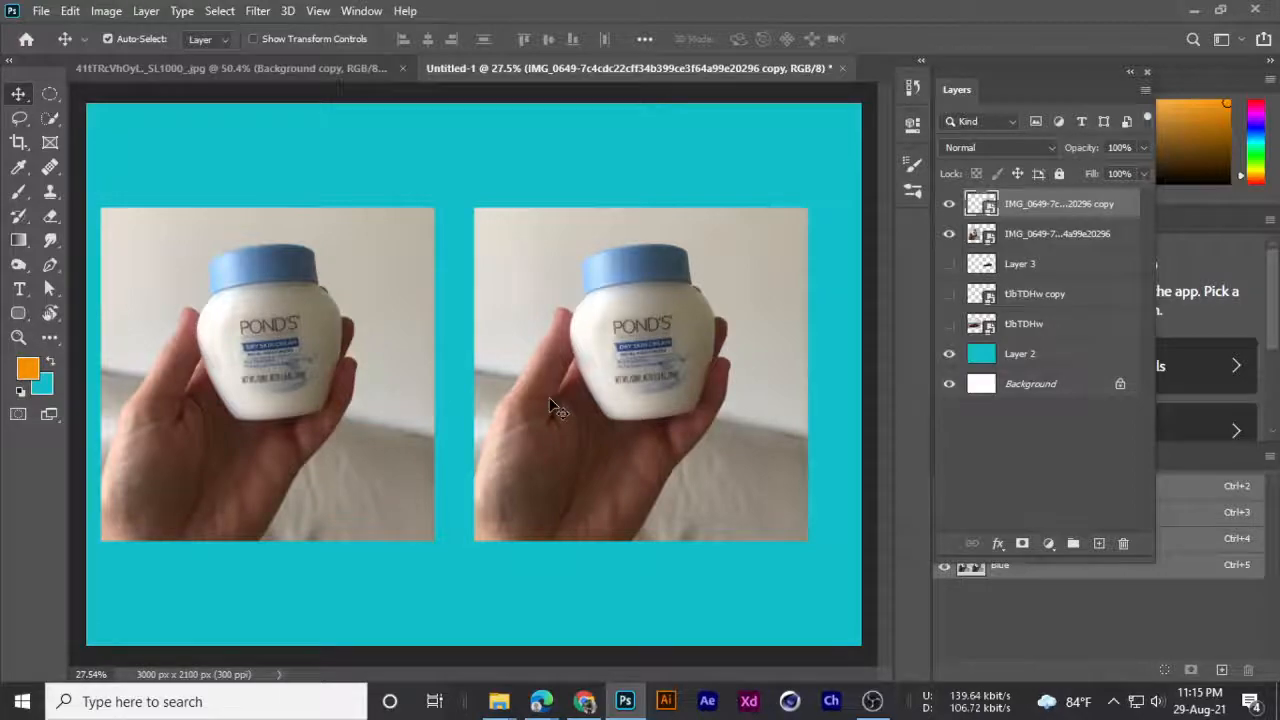
scroll(550, 405, "up", 5)
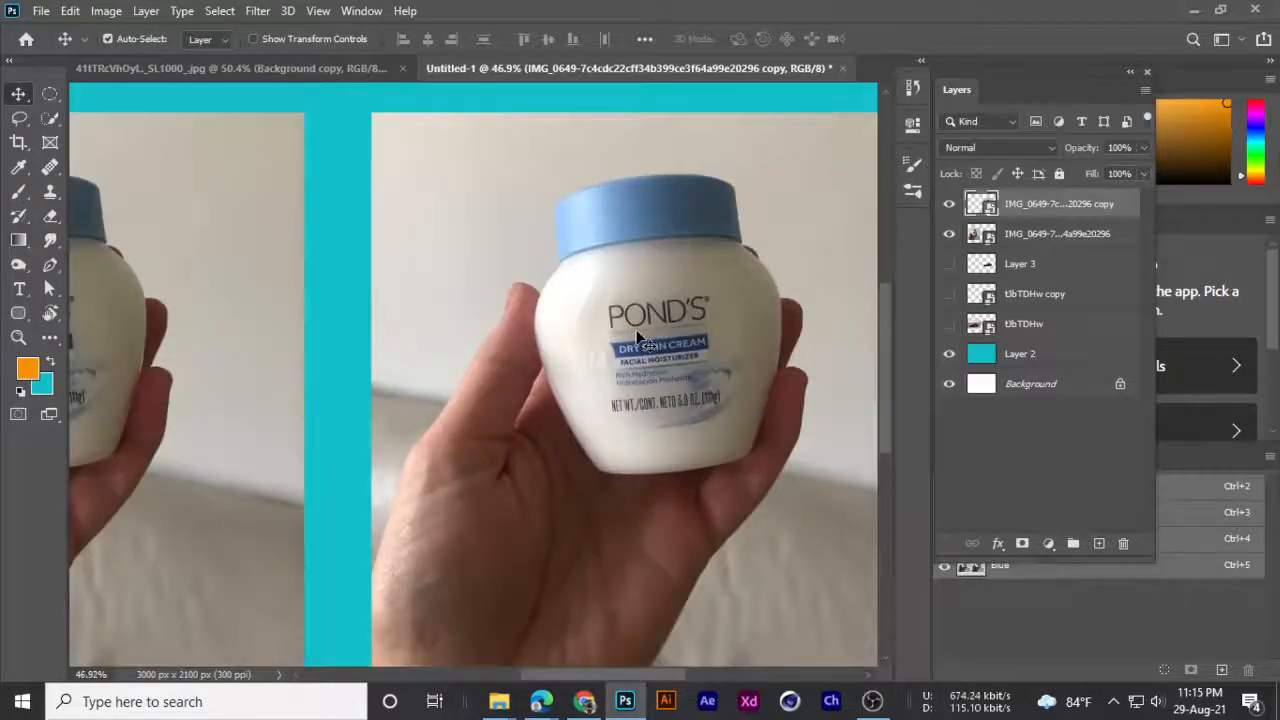
scroll(631, 200, "up", 2)
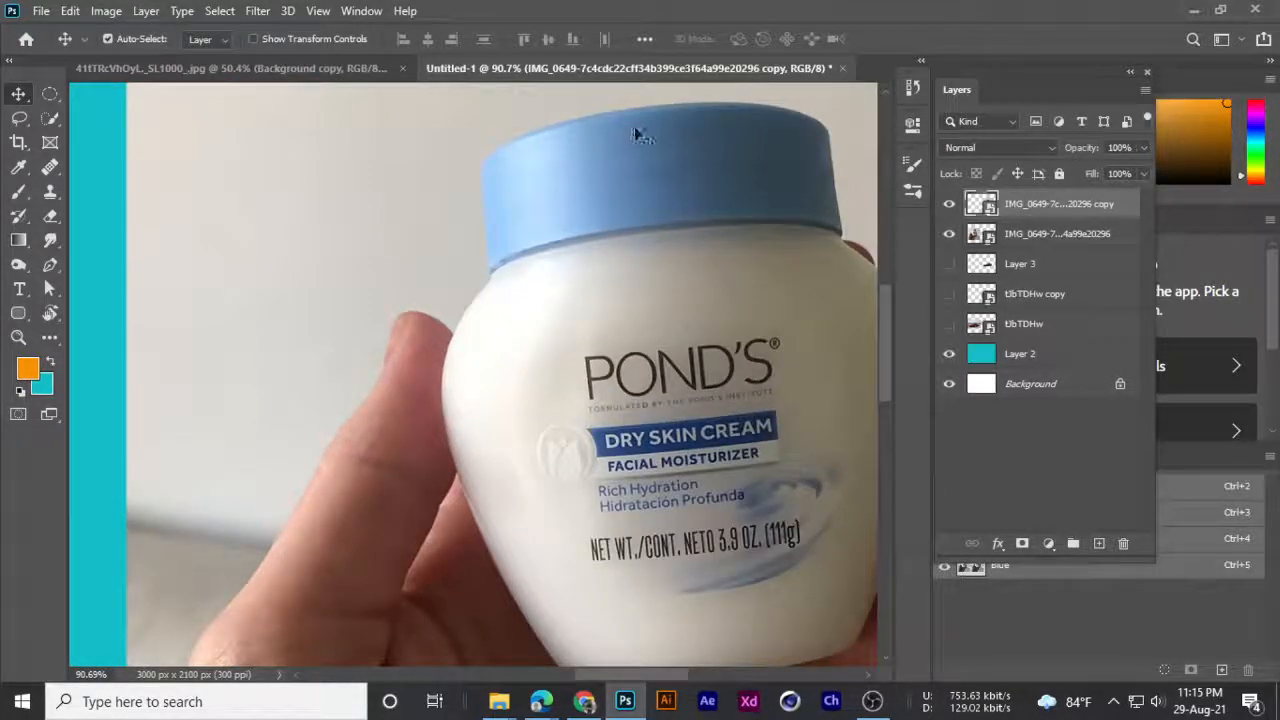
scroll(790, 165, "down", 2)
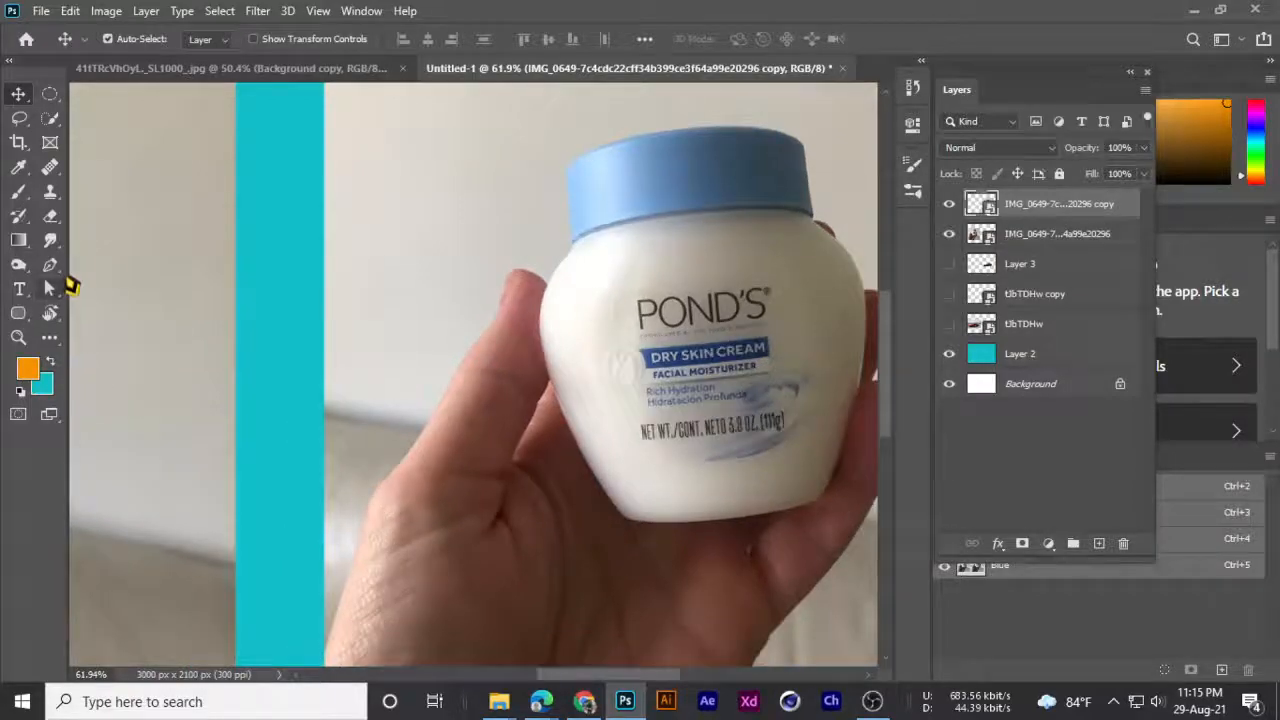
right_click(50, 264)
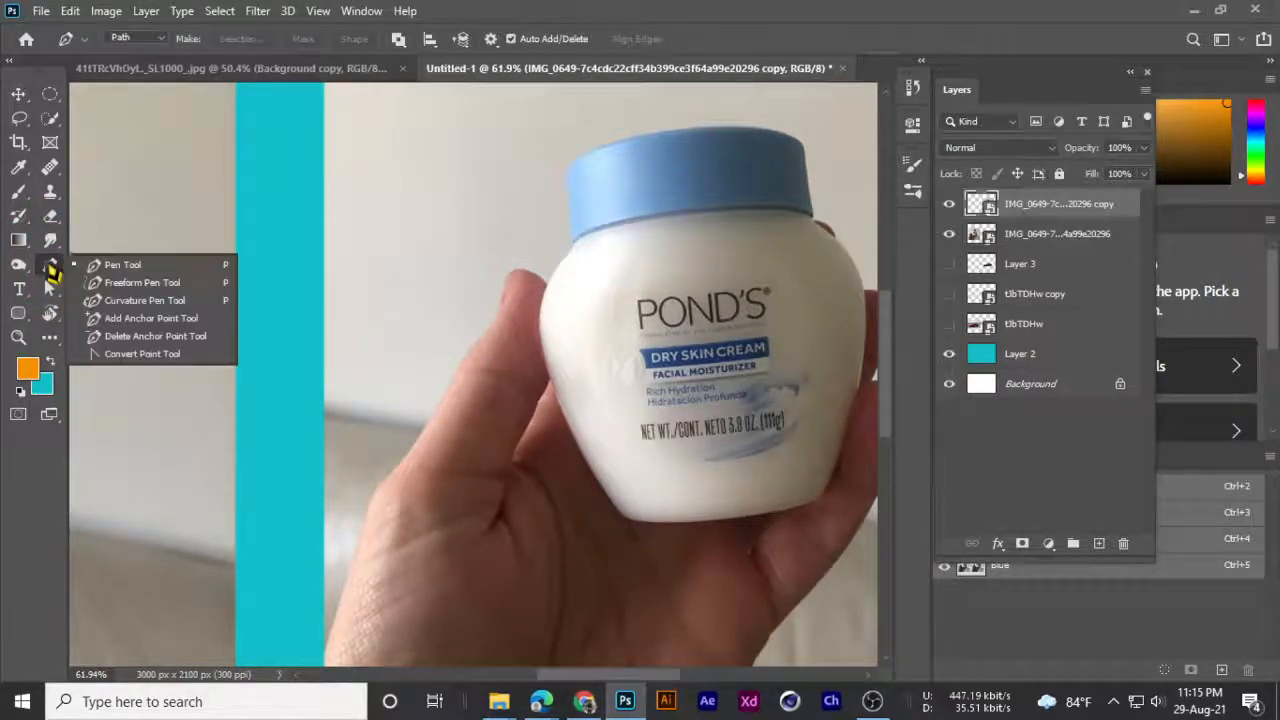
left_click(125, 268)
scroll(503, 360, "down", 1)
key("space")
left_click_drag(652, 290, 518, 293)
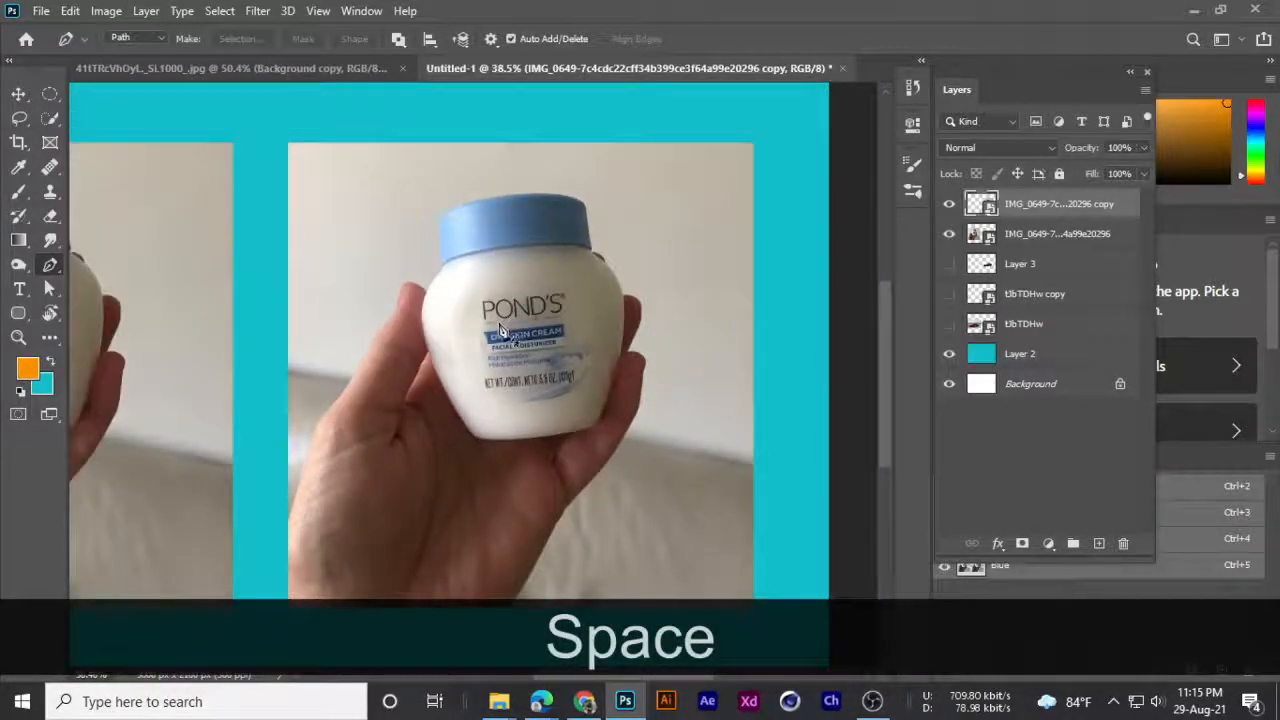
scroll(502, 332, "up", 1)
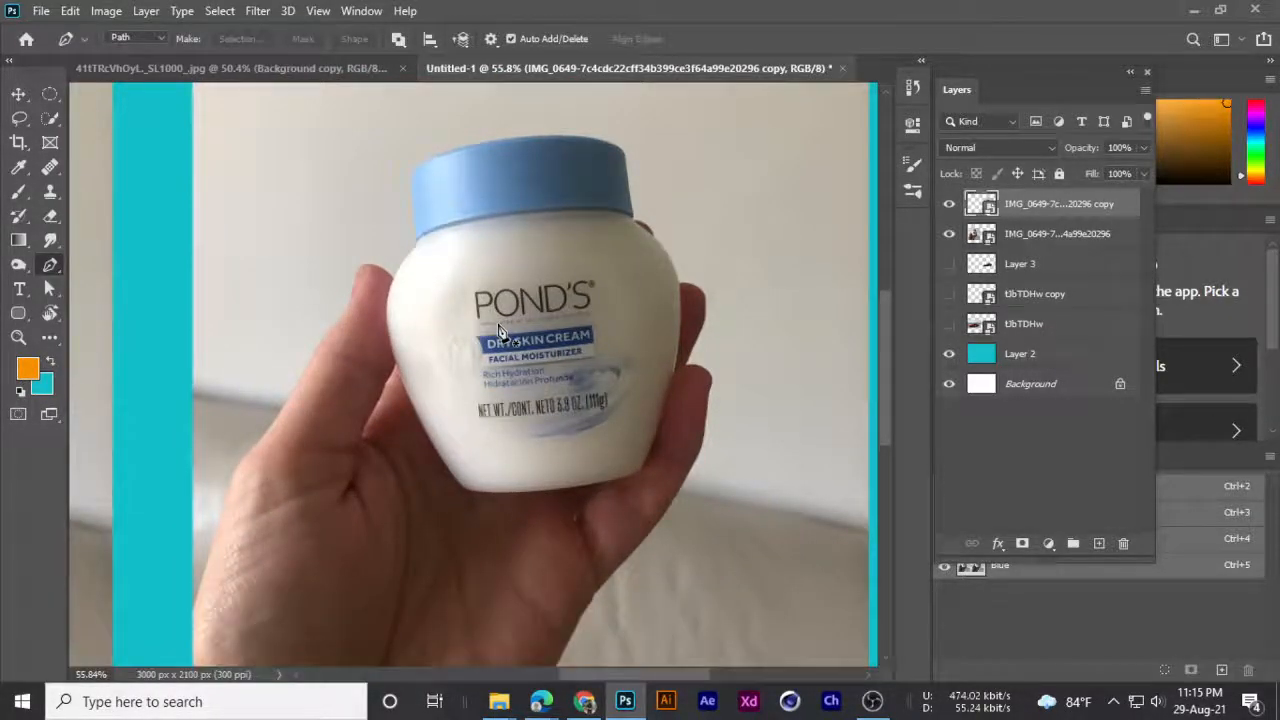
scroll(502, 332, "down", 2)
scroll(502, 332, "down", 1)
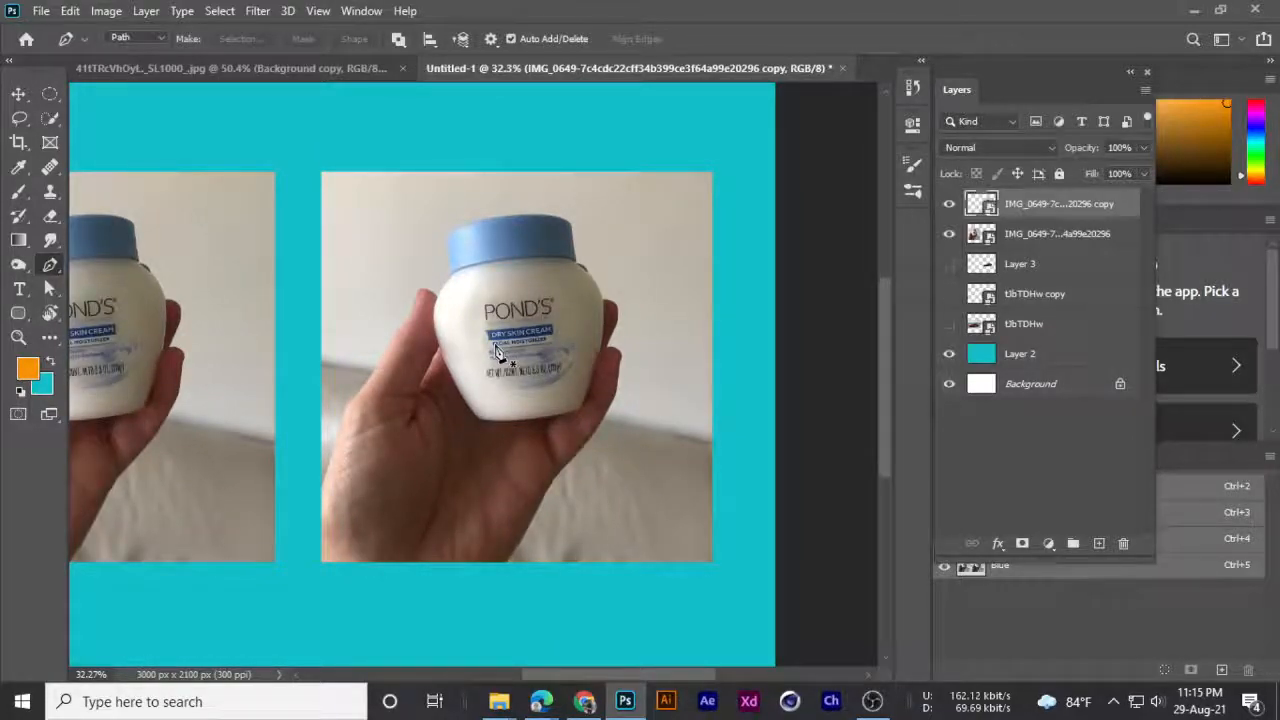
scroll(432, 360, "up", 2)
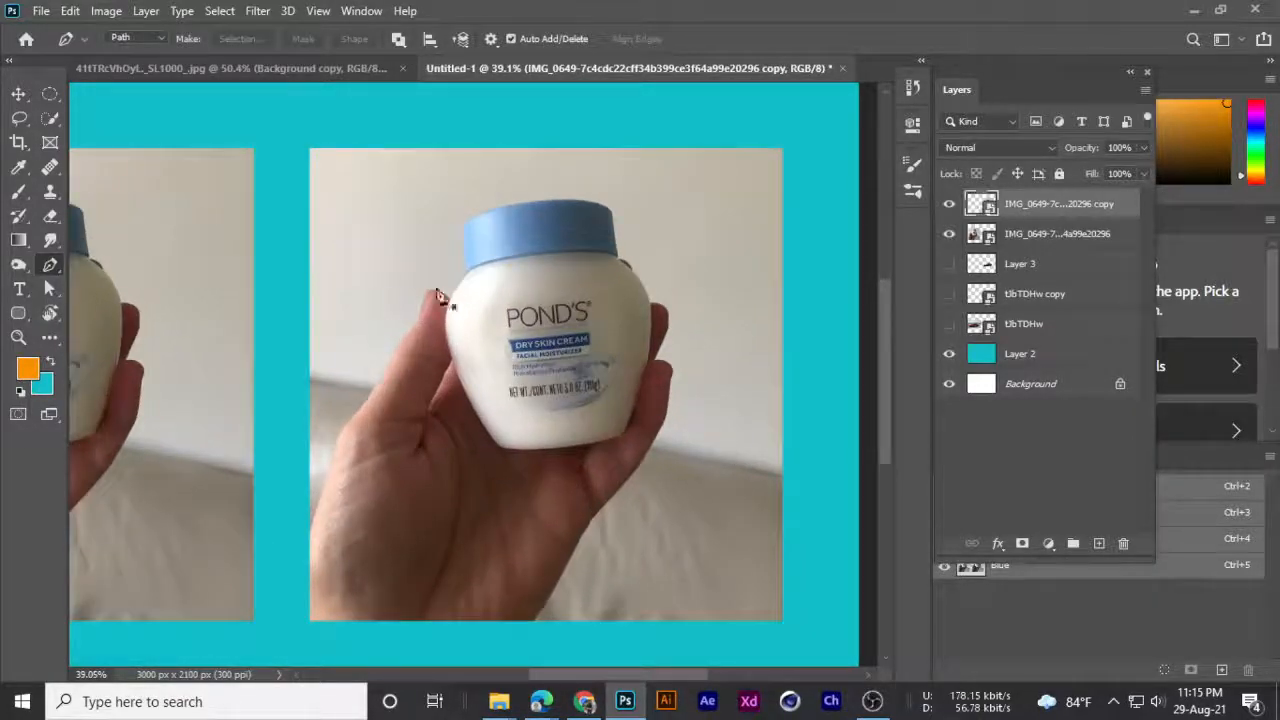
scroll(492, 295, "up", 2)
scroll(500, 286, "down", 1)
scroll(485, 286, "up", 1)
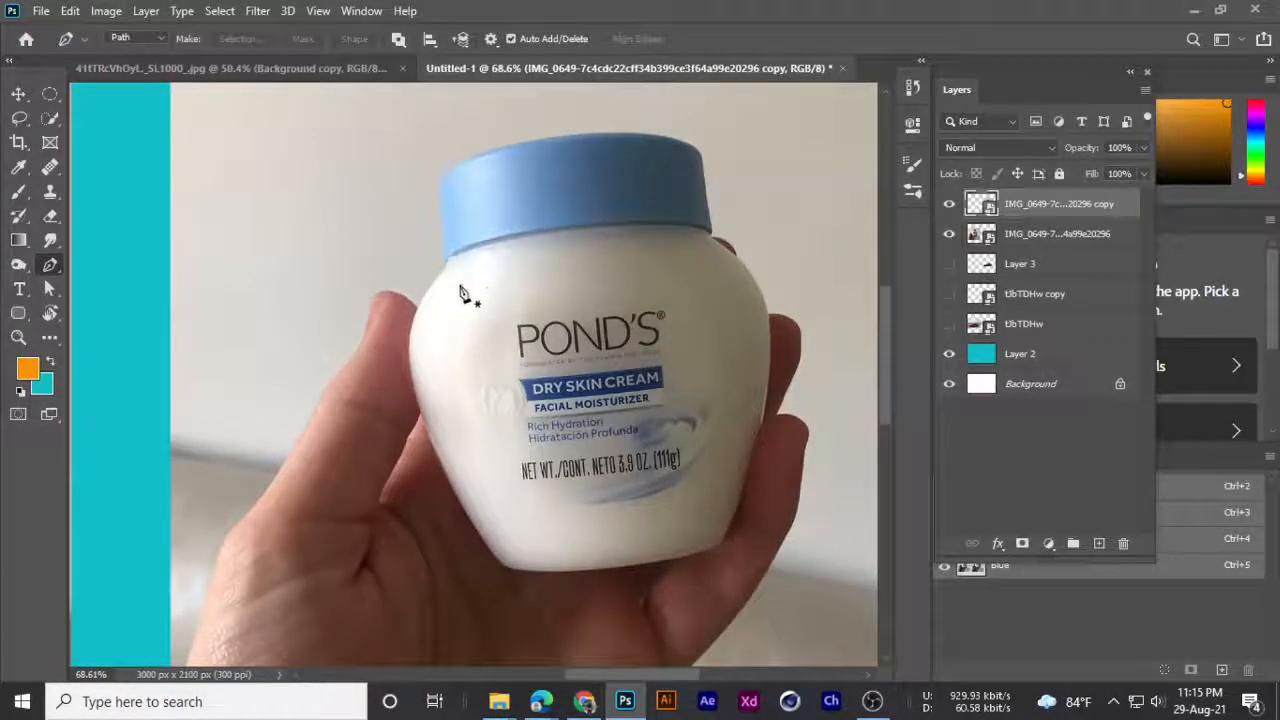
scroll(428, 285, "down", 2)
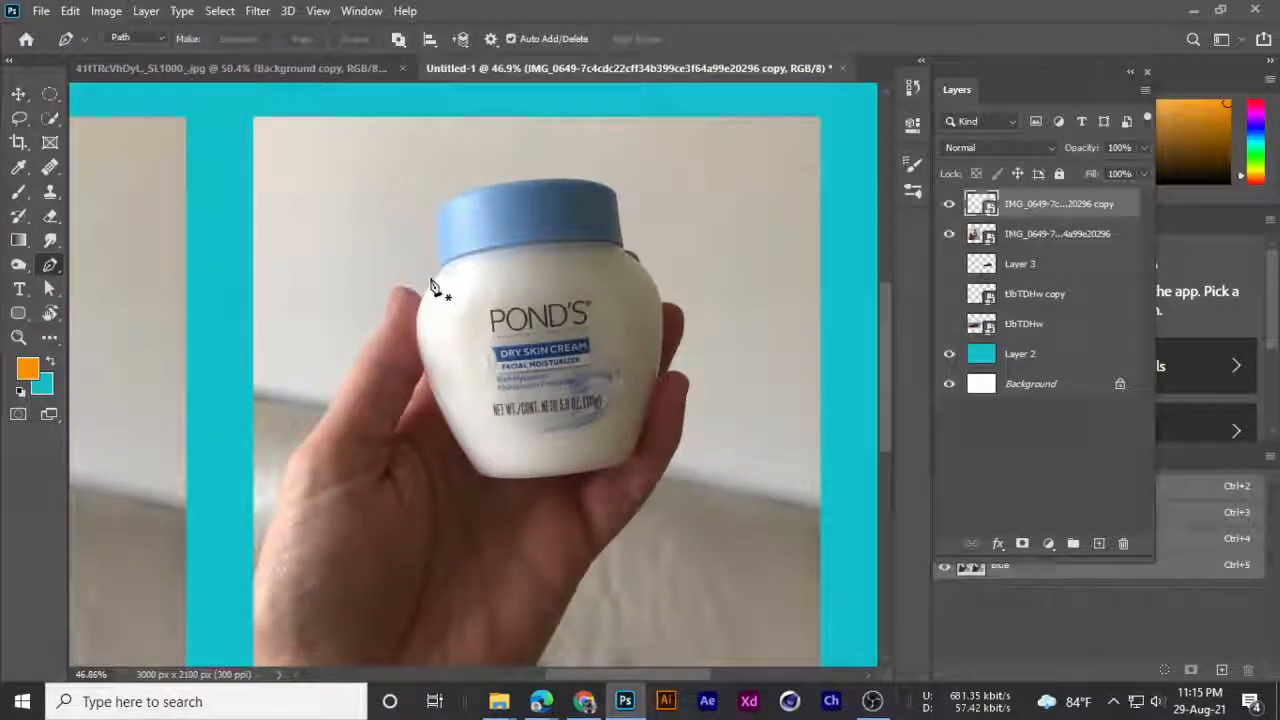
scroll(428, 285, "up", 2)
right_click(50, 265)
left_click(111, 259)
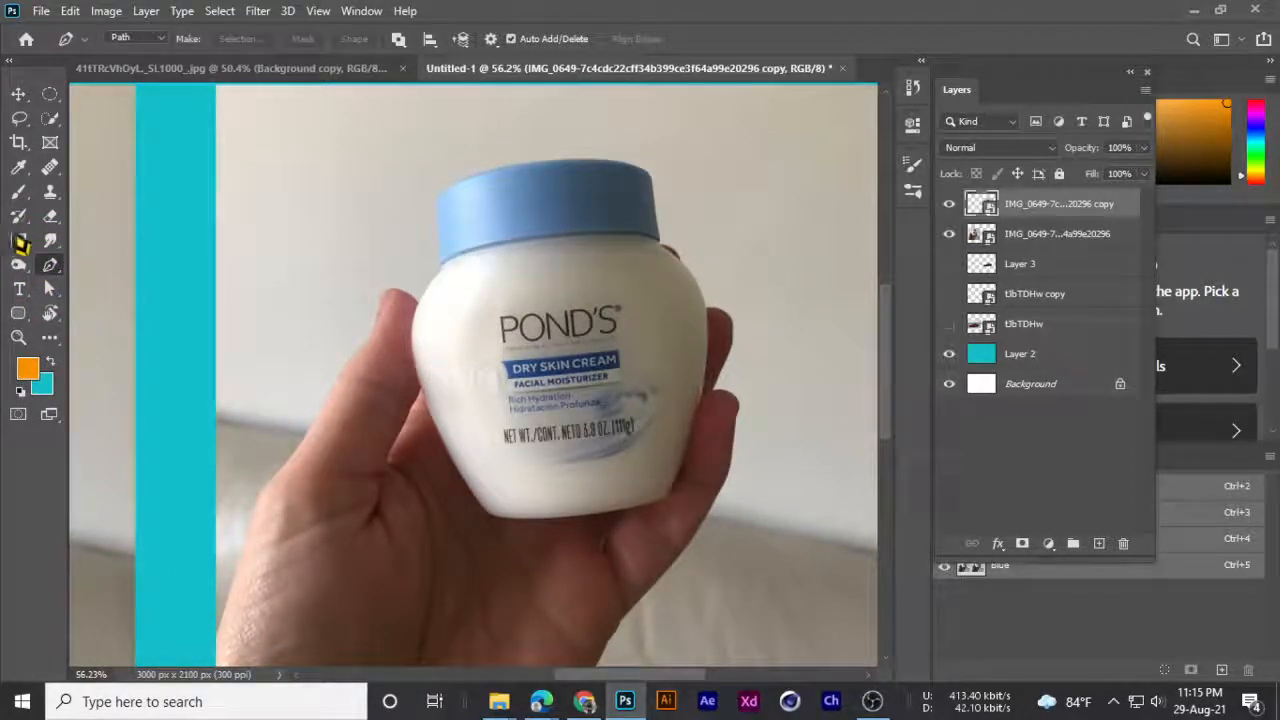
- Select the jar and its blue lid in the duplicated photo with the Quick Selection tool
left_click(50, 118)
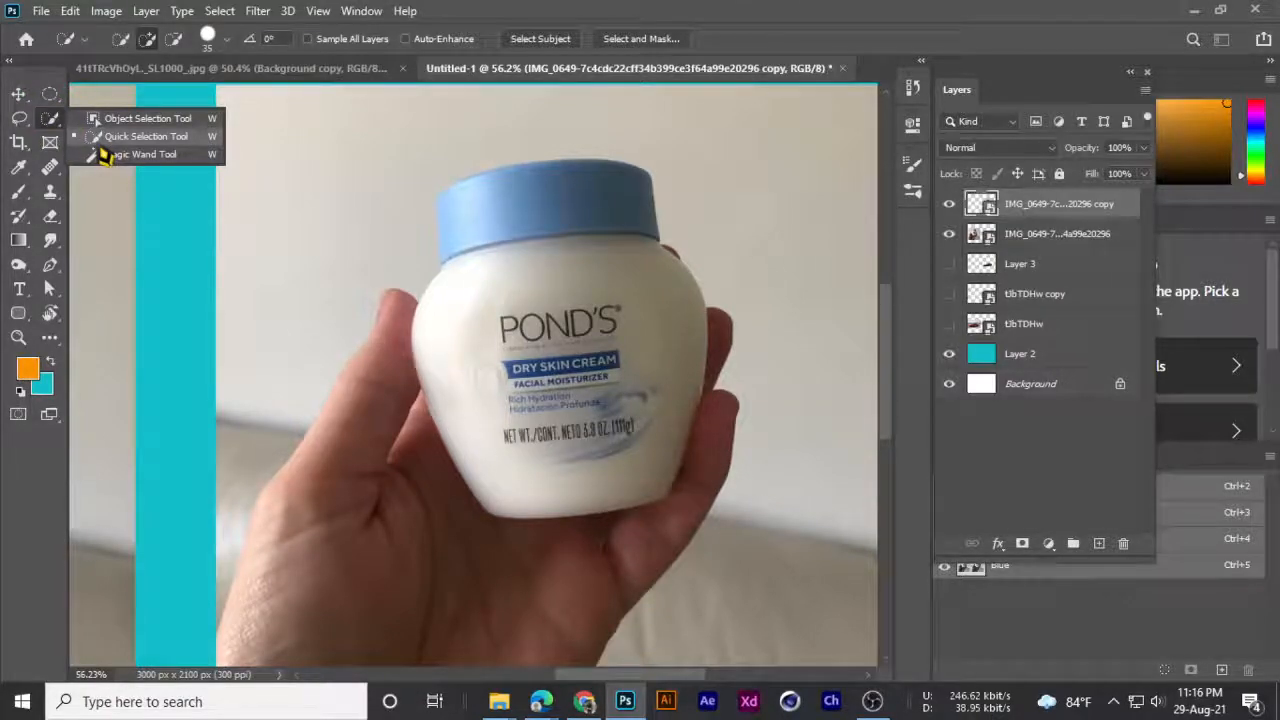
left_click(102, 144)
mouse_move(484, 246)
left_mouse_down()
mouse_move(529, 294)
mouse_move(517, 399)
left_mouse_up()
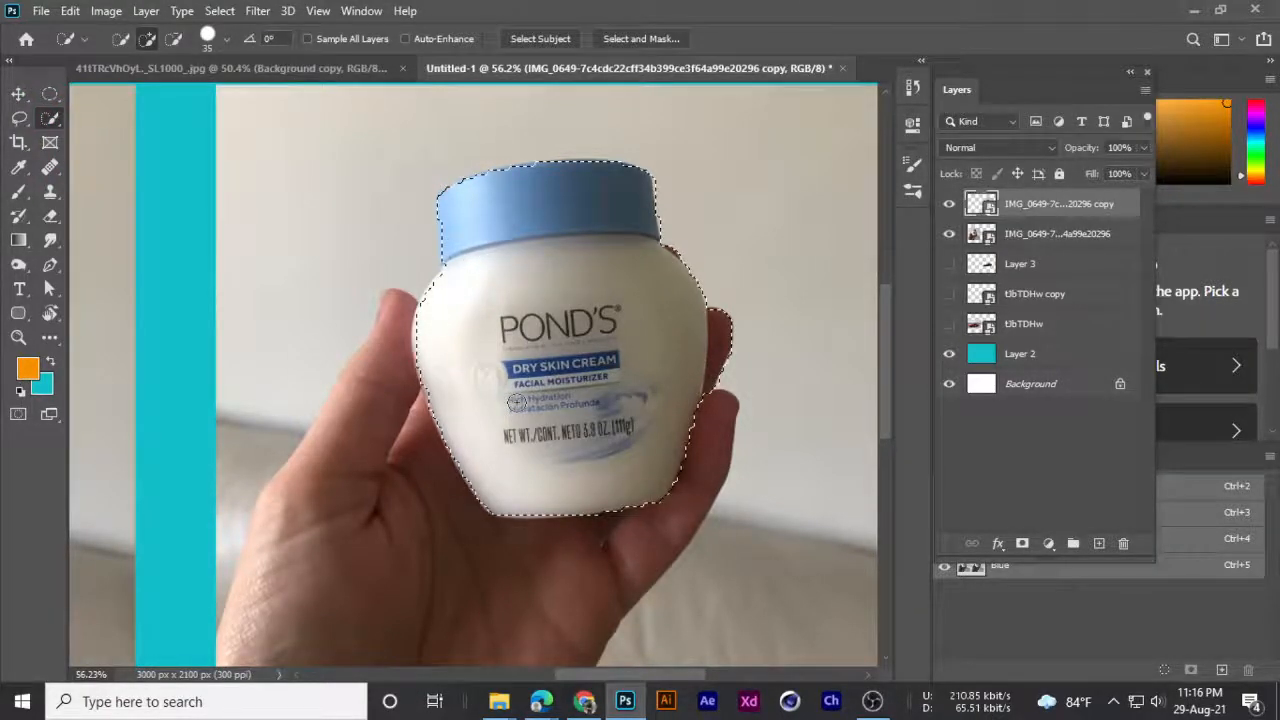
- Subtract the finger areas beside the jar's right edge from the selection so it follows the jar's outline
scroll(565, 212, "up", 3)
left_click_drag(773, 350, 756, 454)
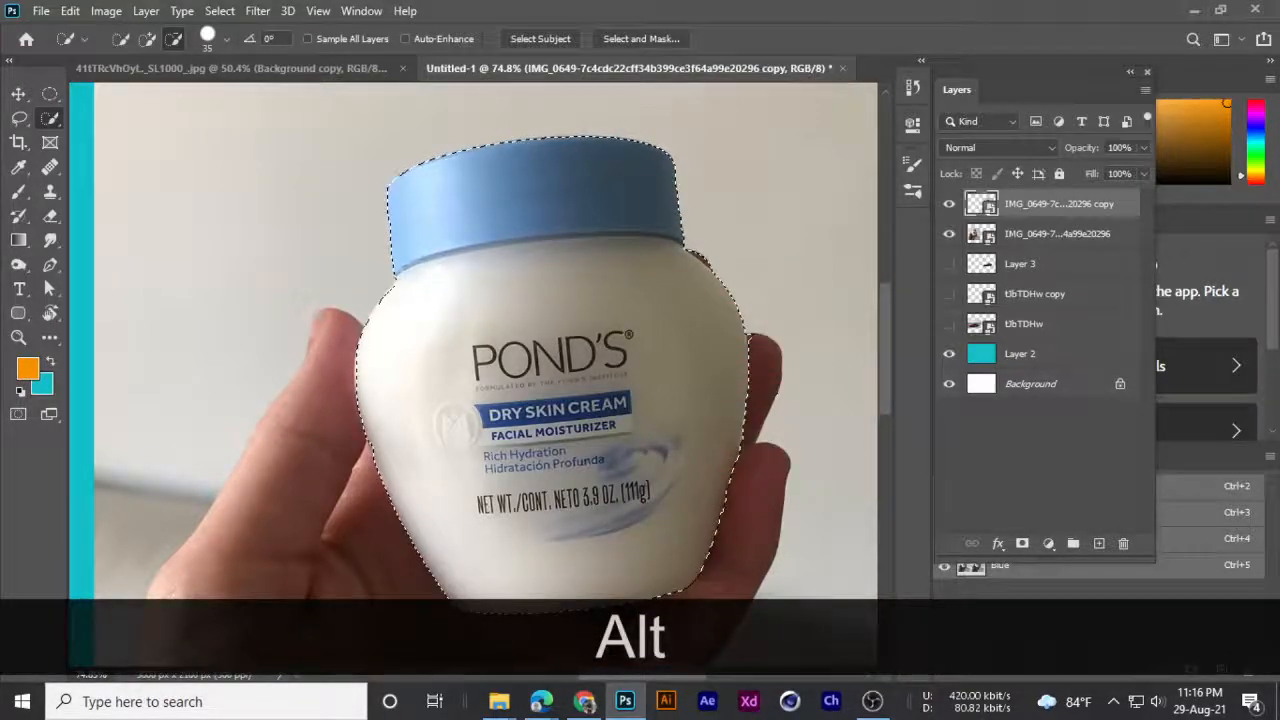
scroll(698, 250, "up", 3)
scroll(701, 250, "up", 3)
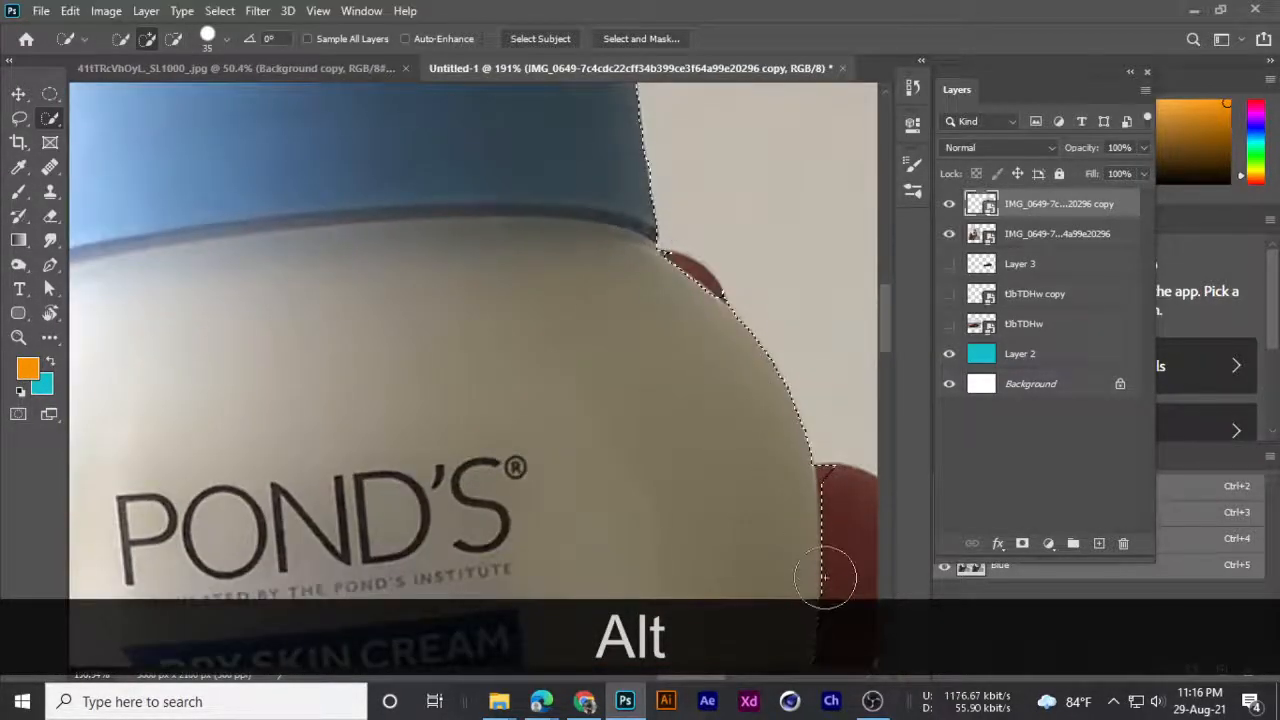
scroll(823, 540, "up", 2)
left_click_drag(823, 540, 334, 427)
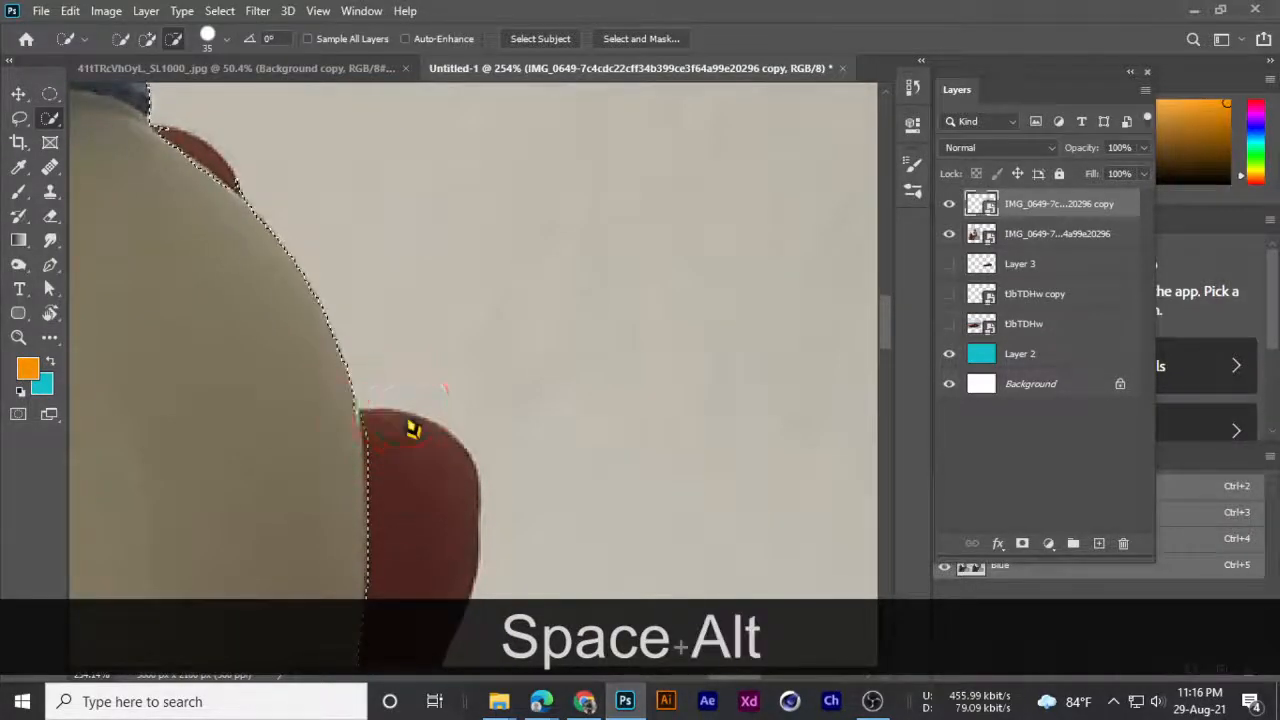
scroll(210, 177, "down", 3)
scroll(210, 177, "down", 5)
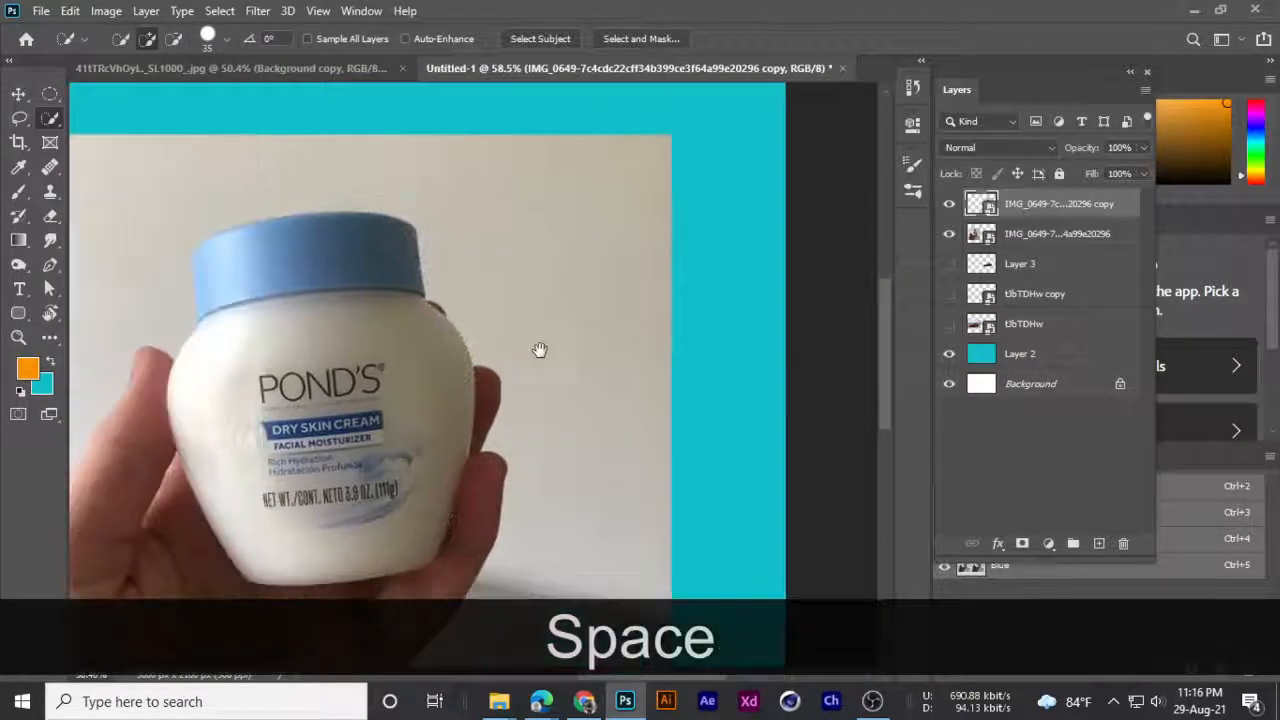
left_click_drag(684, 357, 540, 345)
scroll(330, 259, "up", 3)
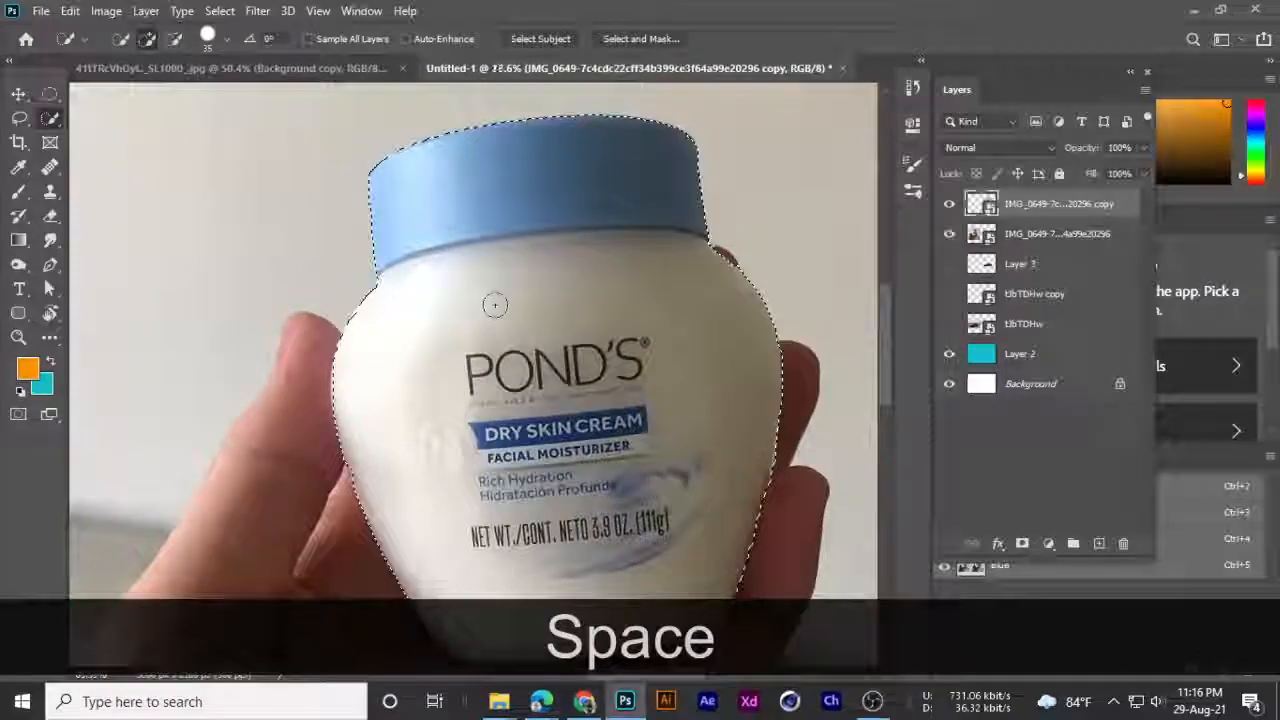
scroll(495, 301, "down", 3)
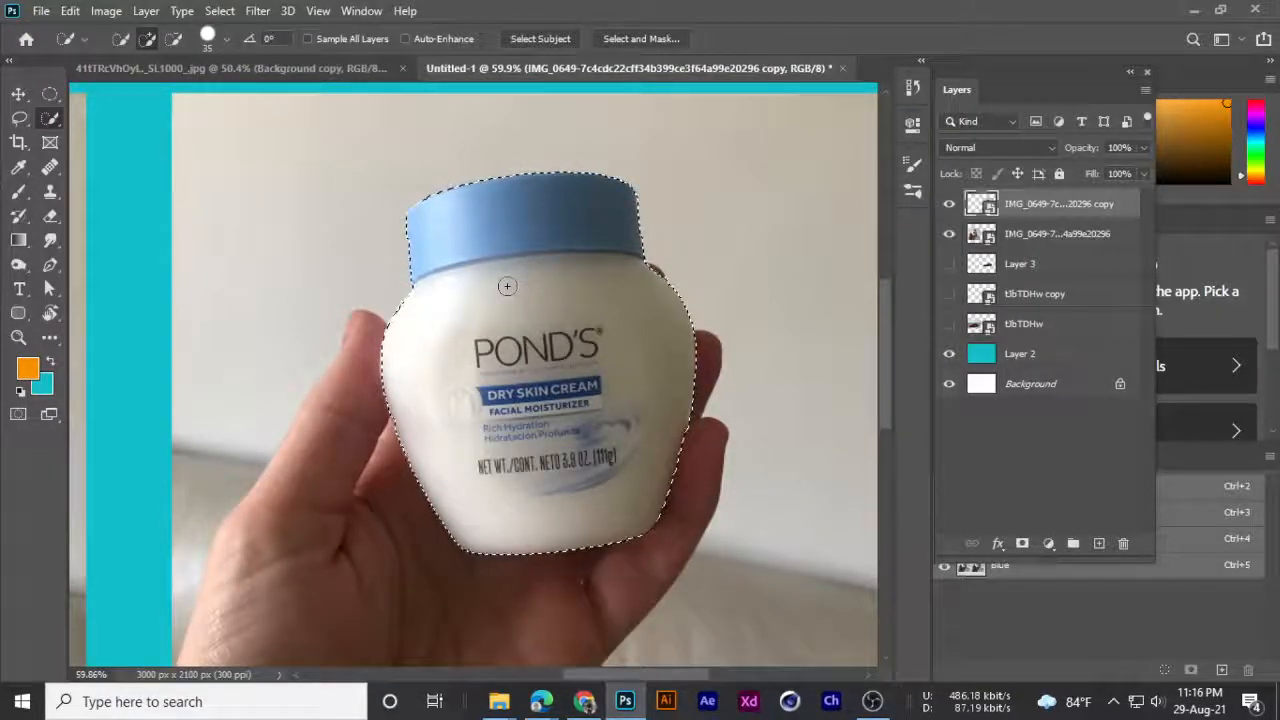
- Convert the jar selection into a work path with a tolerance of 2
right_click(506, 274)
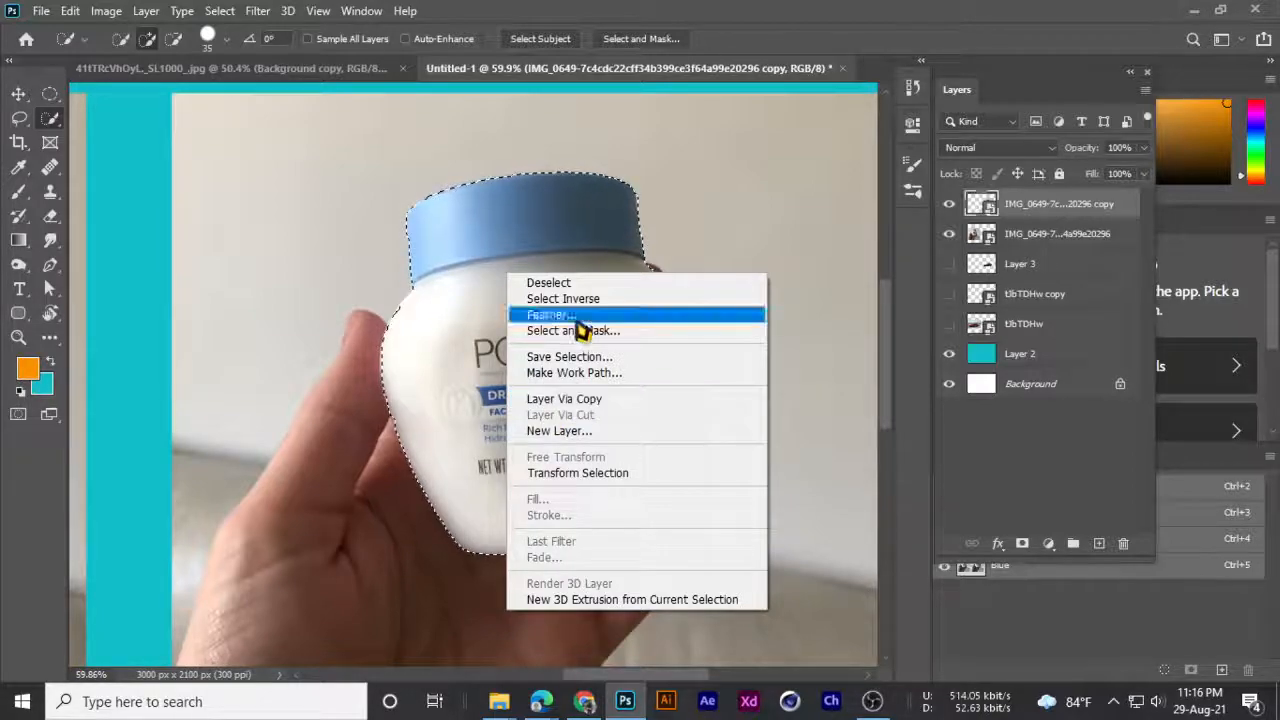
key("Escape")
right_click(500, 326)
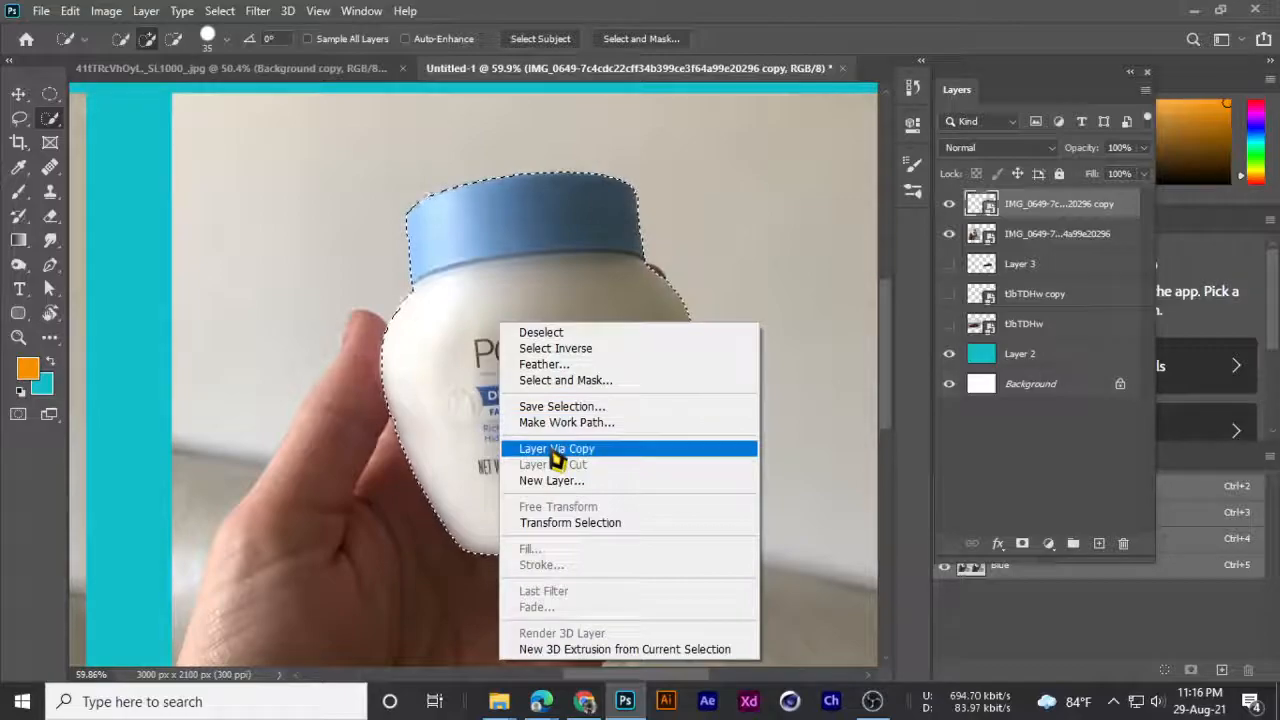
left_click(550, 424)
left_click(525, 217)
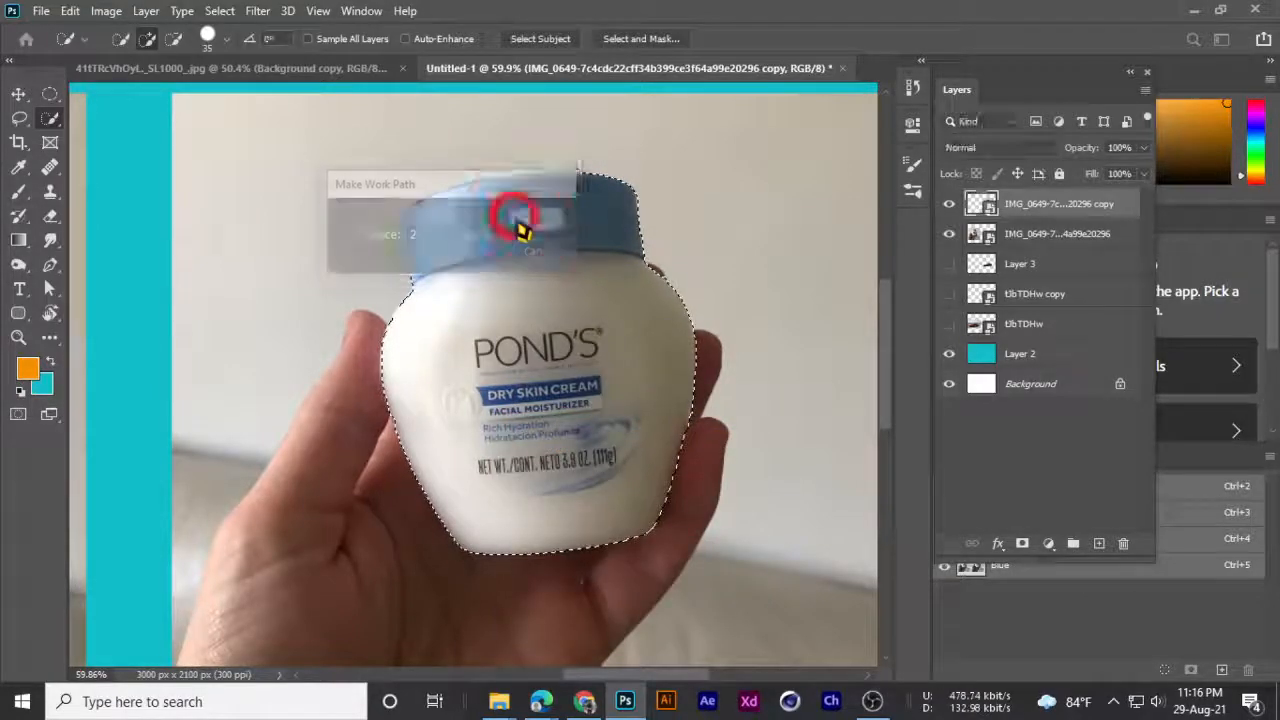
- Examine how closely the work path and its anchor points follow the jar's outline, moving the floating Layers panel aside
scroll(400, 210, "up", 8)
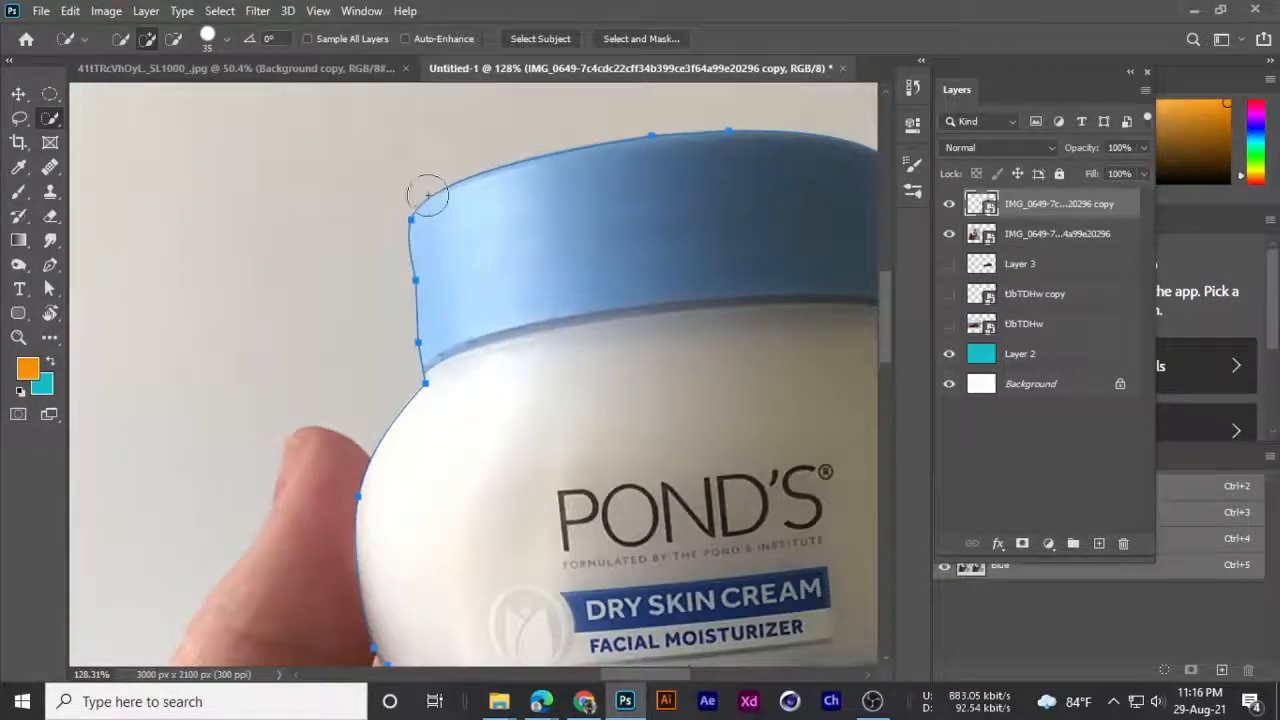
scroll(440, 209, "down", 6)
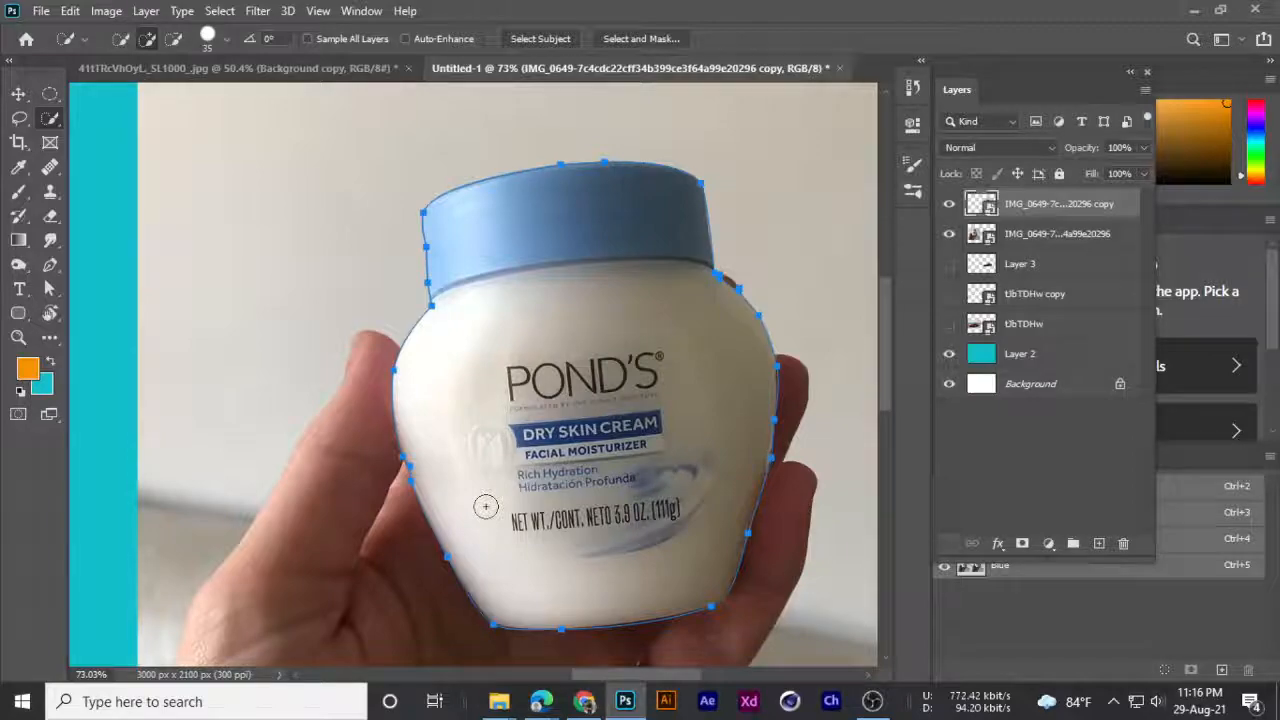
scroll(548, 305, "up", 1)
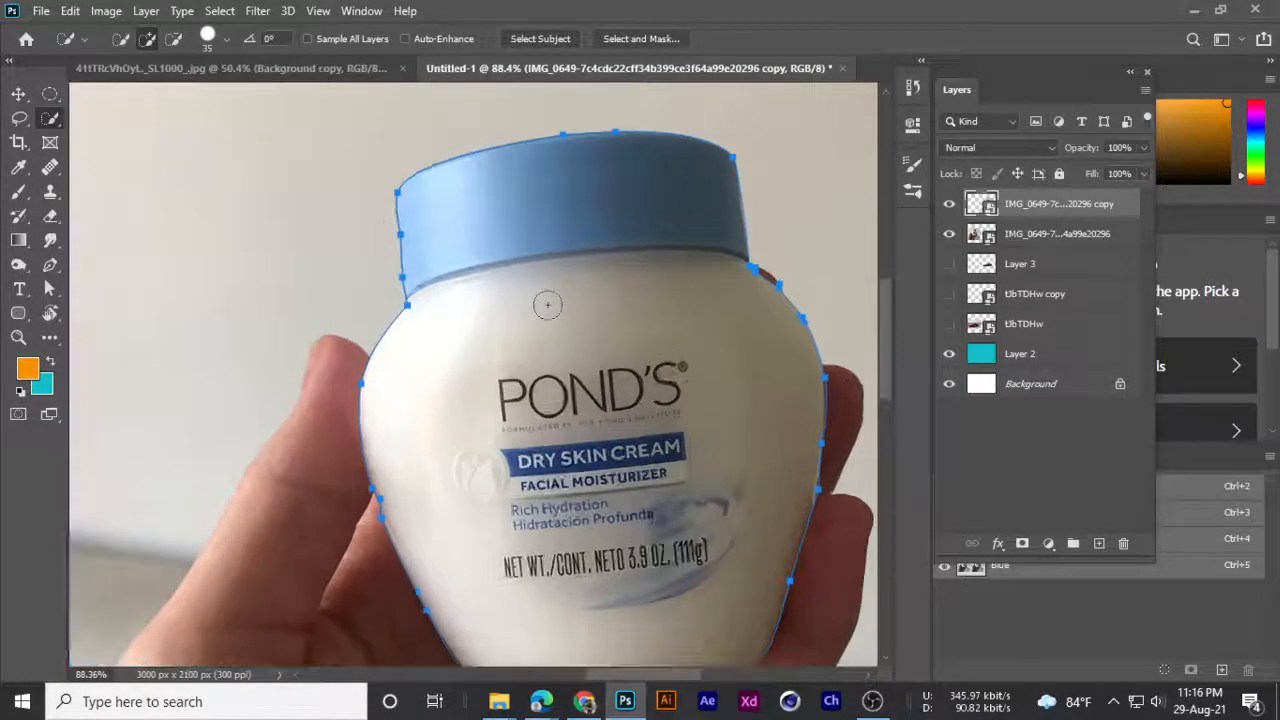
scroll(548, 305, "down", 1)
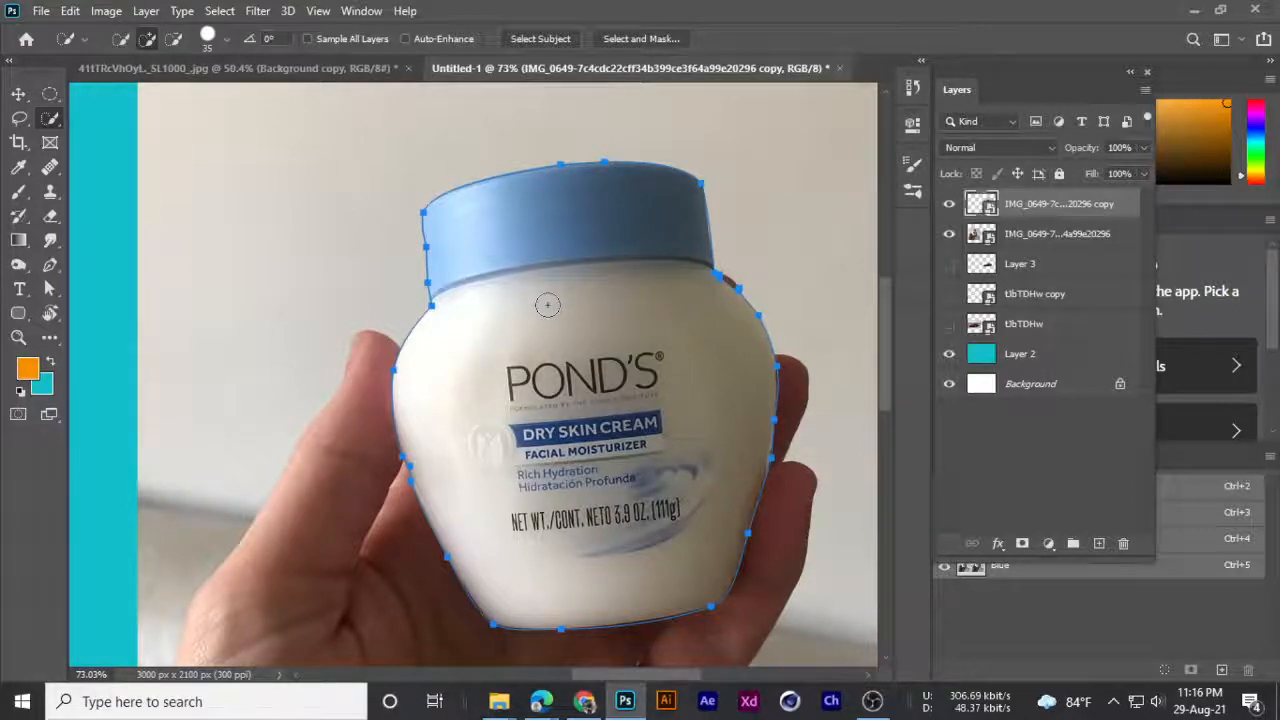
scroll(613, 297, "up", 1)
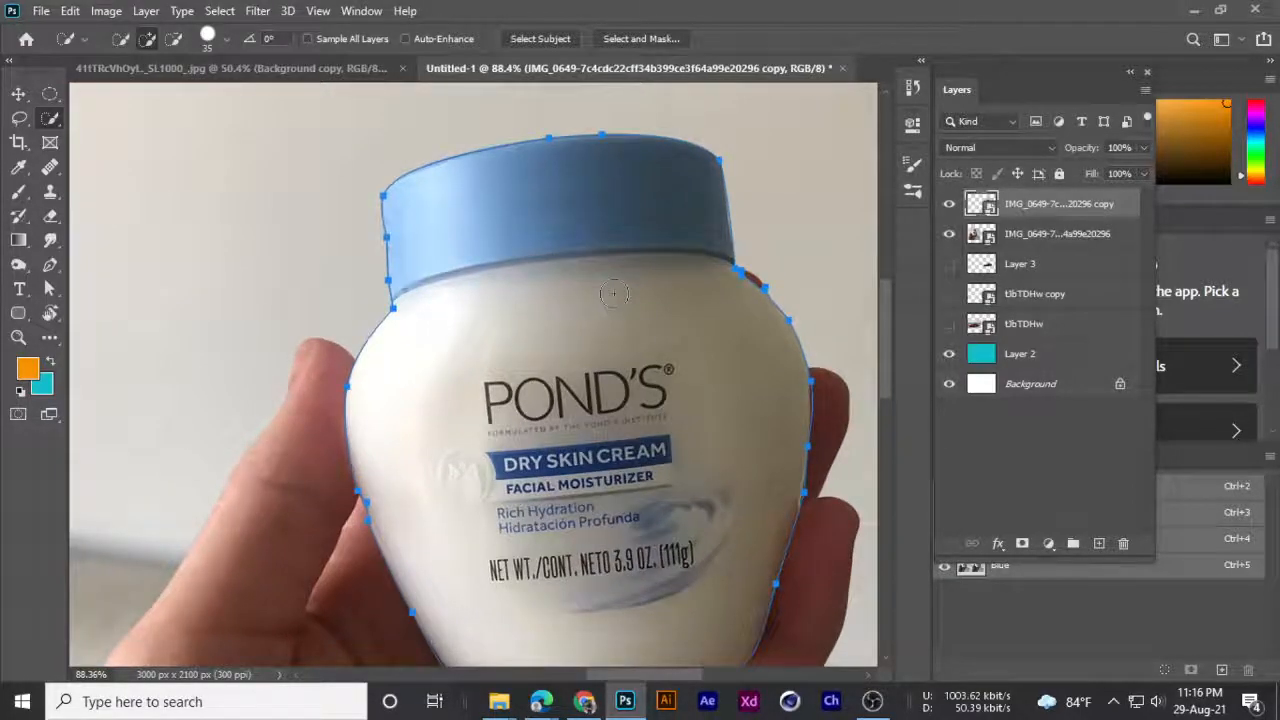
scroll(613, 293, "up", 1)
scroll(613, 293, "down", 2)
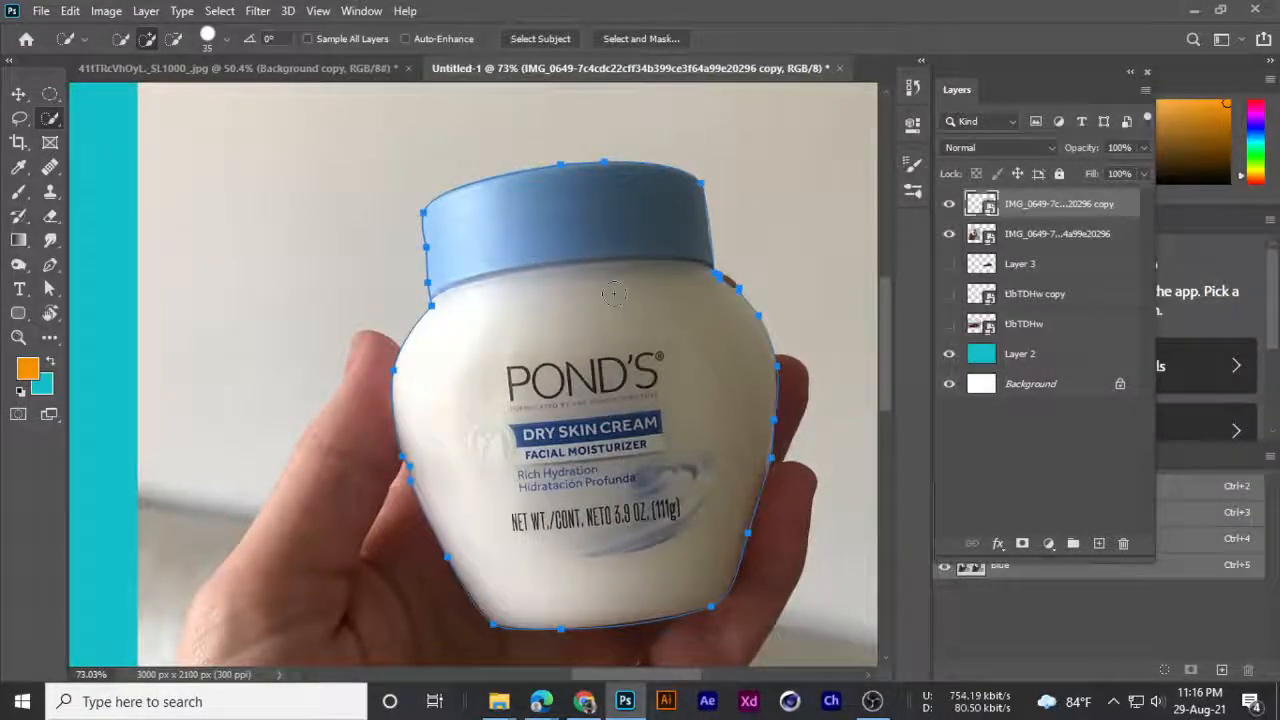
left_click_drag(1055, 86, 1105, 161)
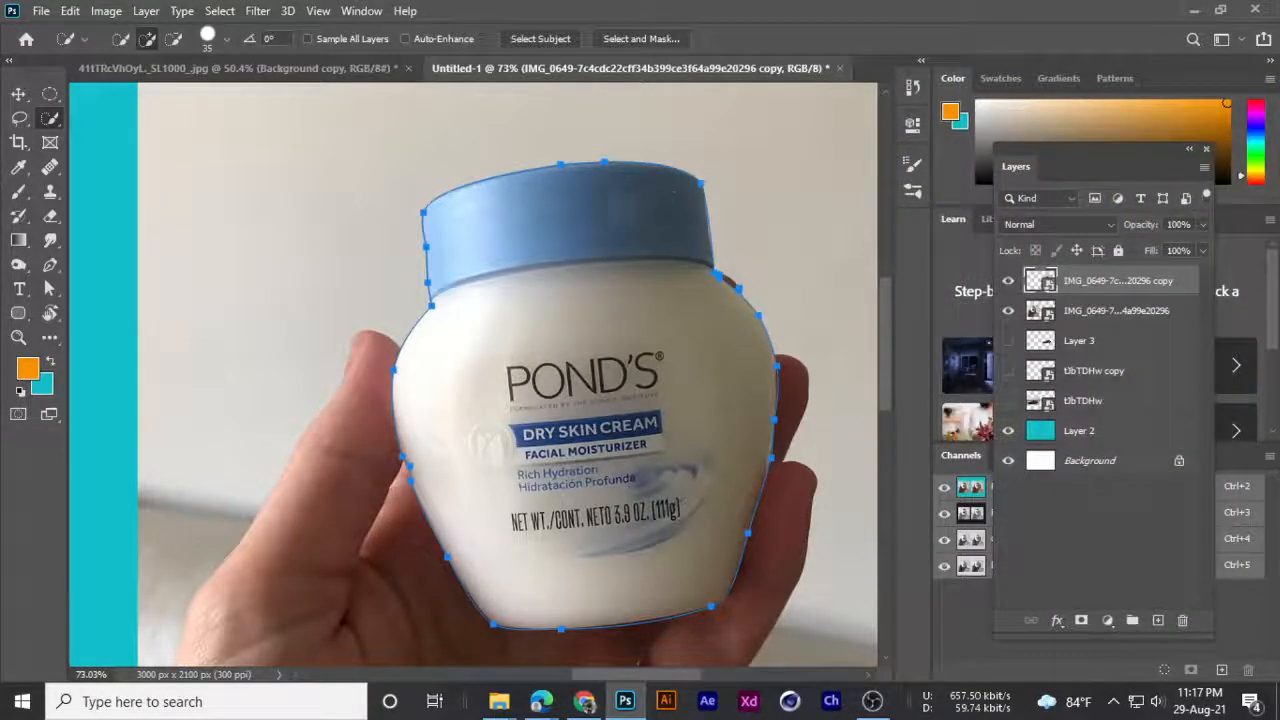
scroll(571, 208, "up", 3)
scroll(510, 235, "down", 2)
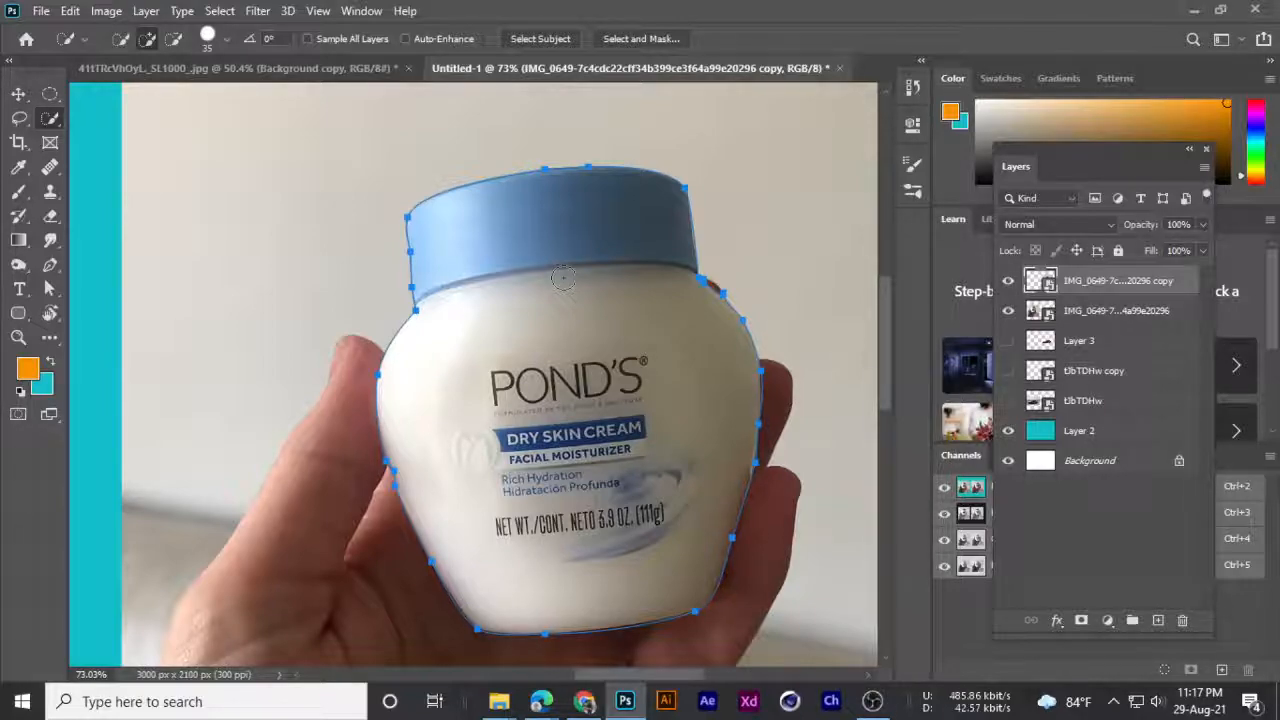
scroll(563, 279, "down", 1)
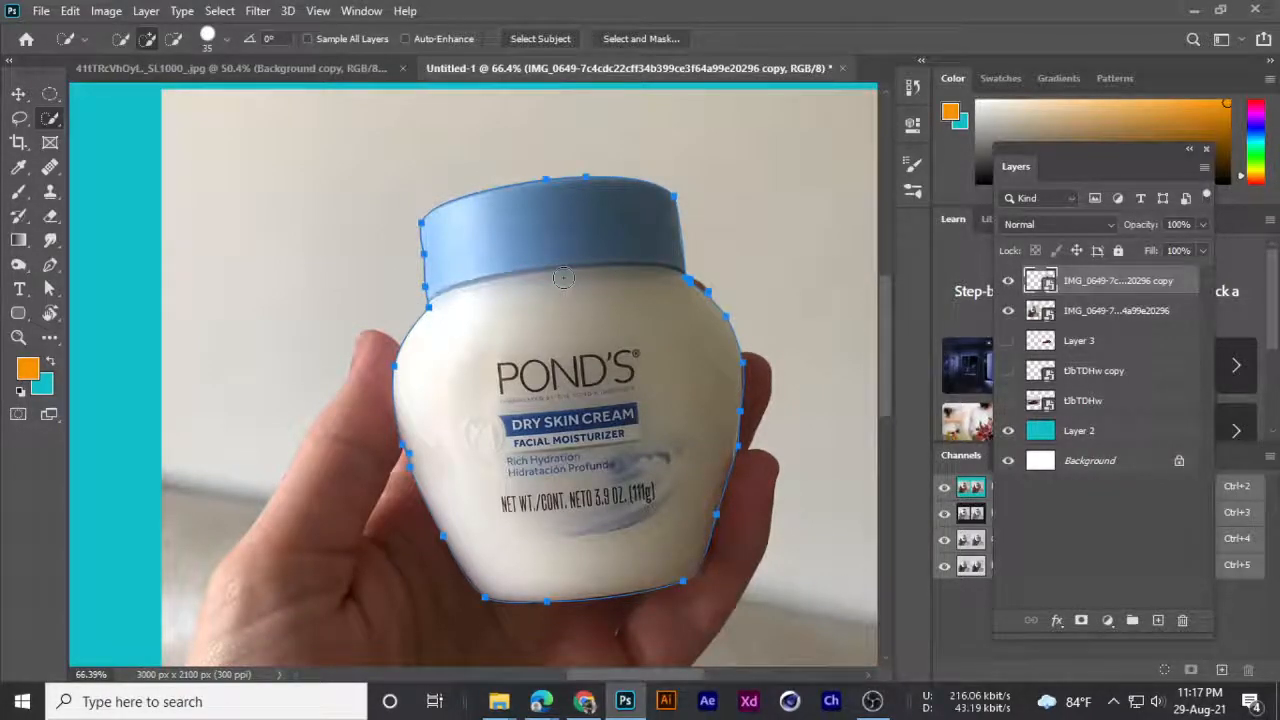
scroll(560, 278, "down", 3)
scroll(495, 326, "up", 3)
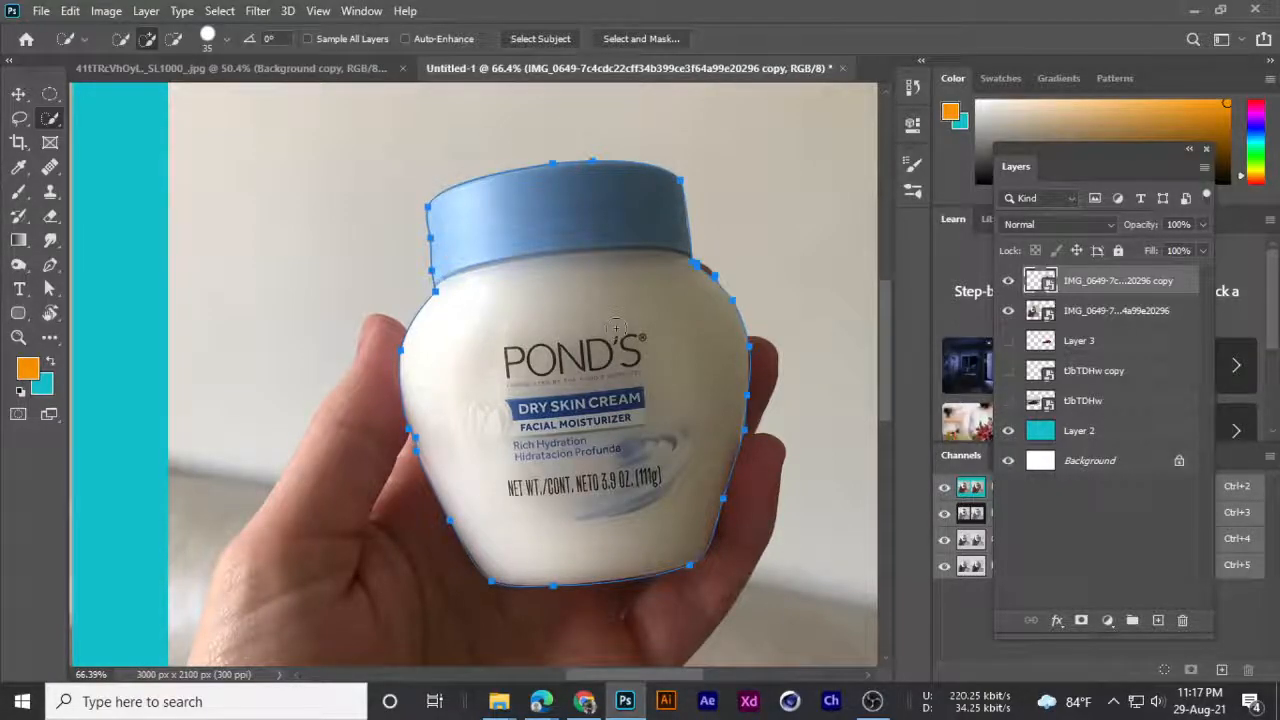
scroll(612, 325, "up", 1)
scroll(460, 290, "down", 2)
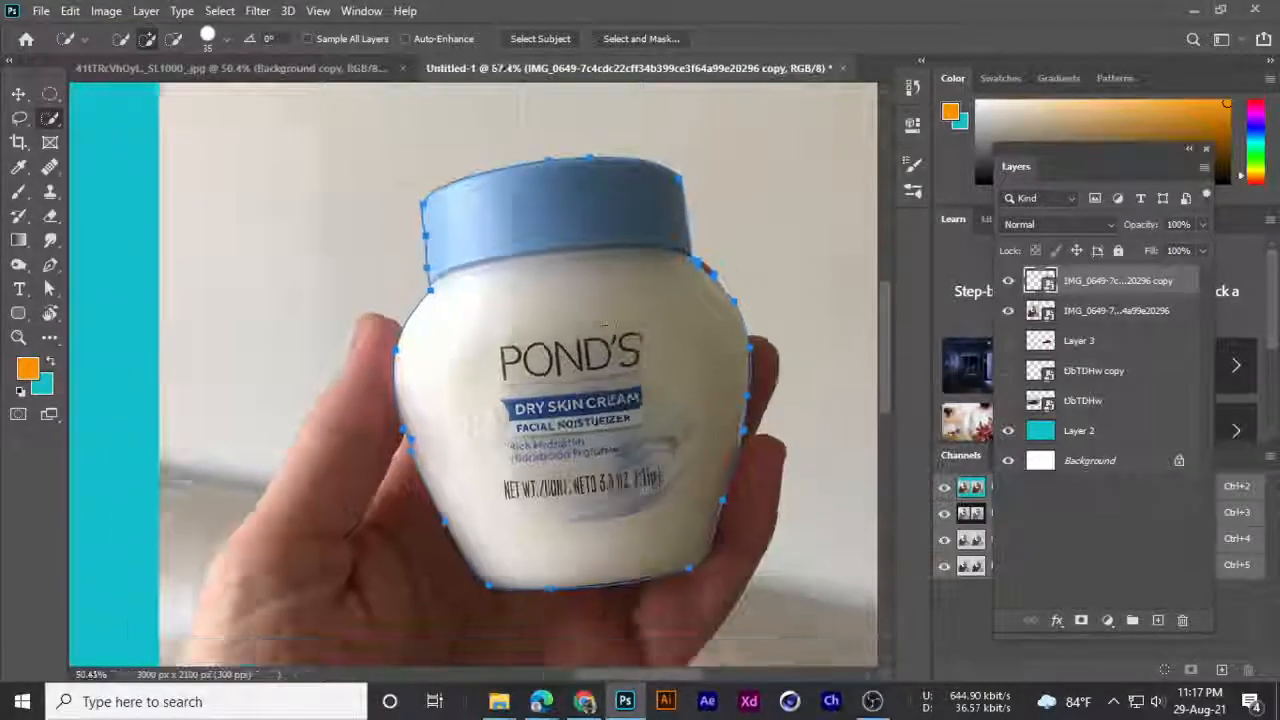
scroll(322, 250, "up", 1)
- Adjust the work path's direction handles with the Pen tool so the curve follows the jar's lower right edge beside the finger
key("p")
left_click_drag(600, 450, 494, 434)
left_click_drag(590, 495, 657, 520)
mouse_move(637, 585)
left_mouse_down()
mouse_move(526, 354)
mouse_move(558, 368)
left_mouse_up()
mouse_move(558, 368)
left_mouse_down()
mouse_move(505, 317)
mouse_move(557, 434)
mouse_move(571, 386)
mouse_move(628, 363)
mouse_move(528, 434)
mouse_move(527, 457)
left_mouse_up()
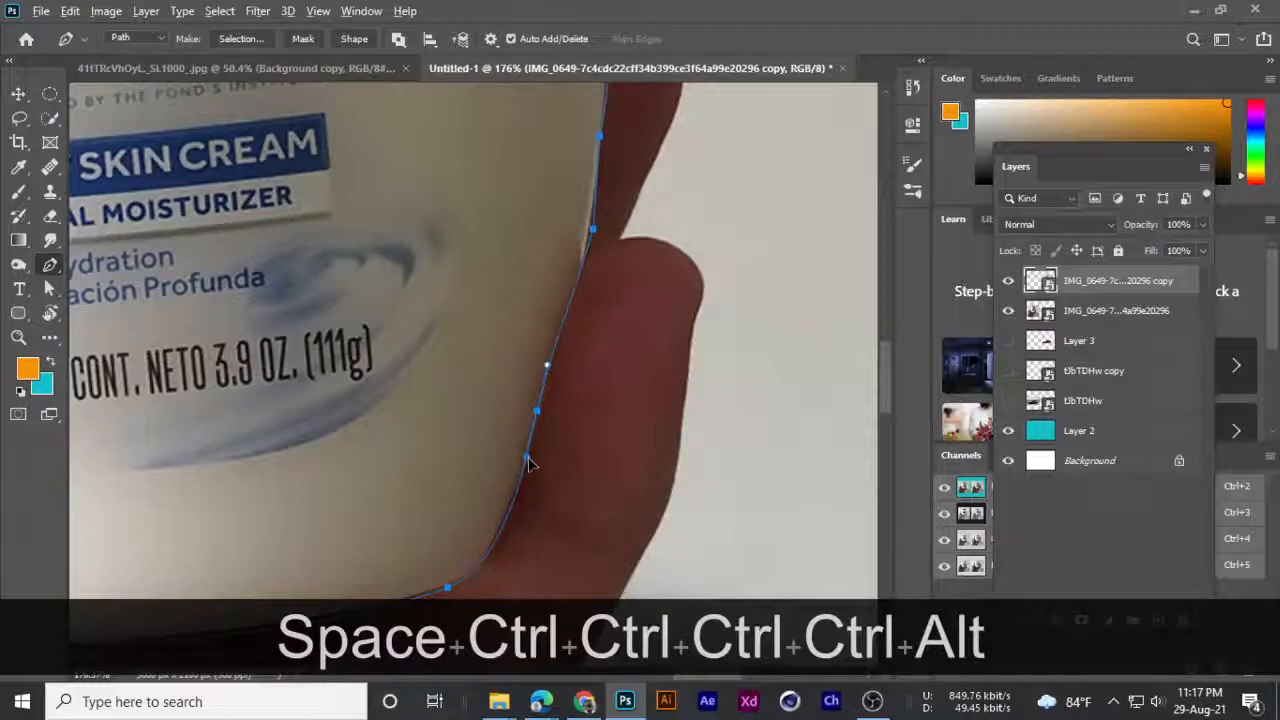
left_click_drag(450, 590, 391, 617)
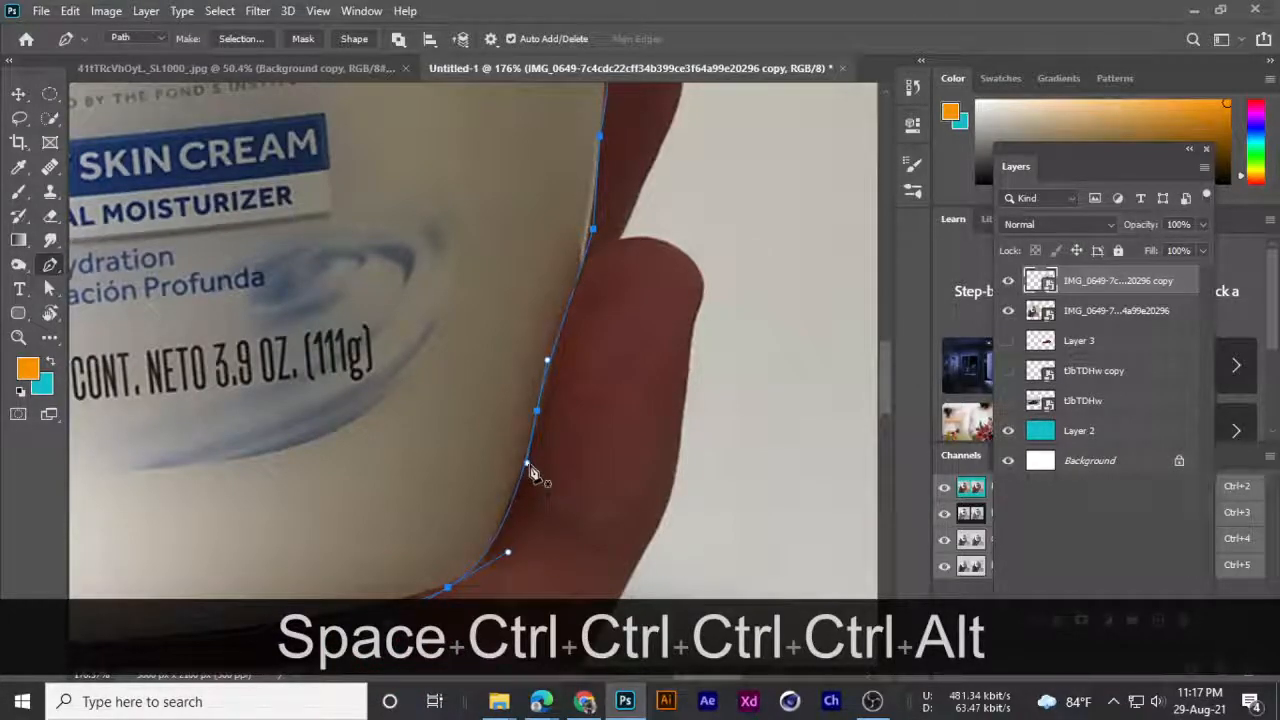
key("alt")
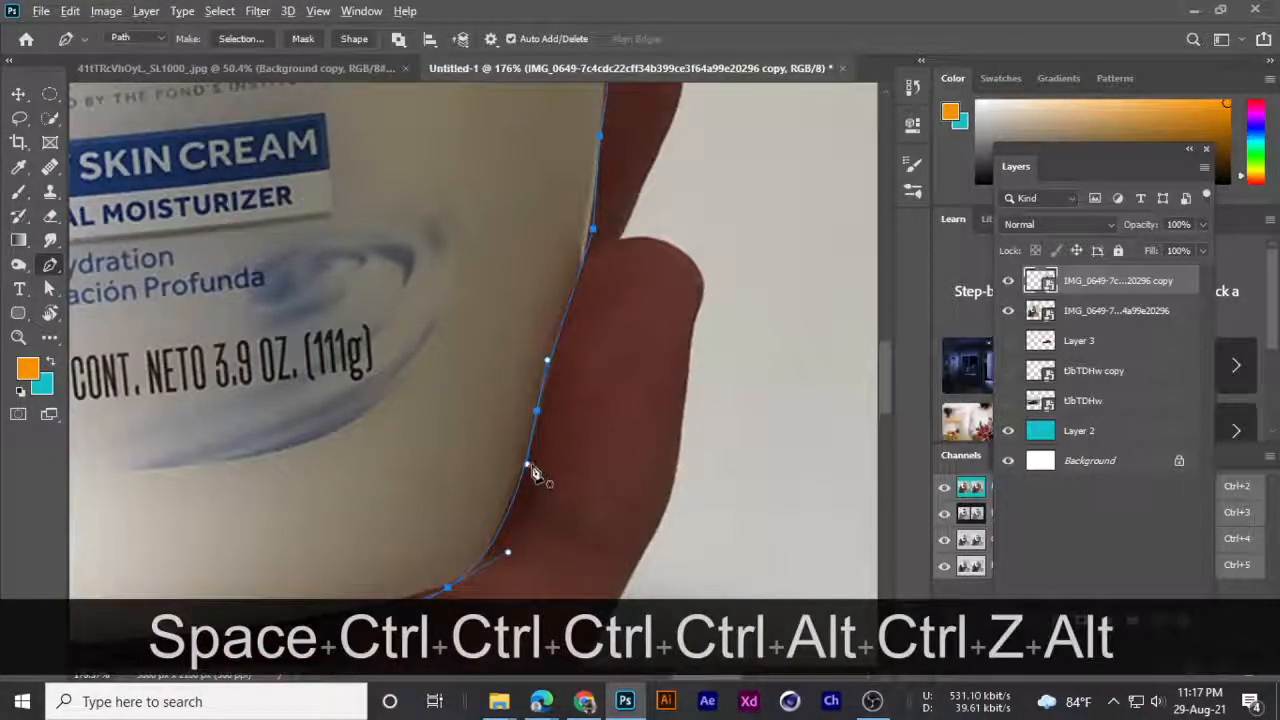
left_click_drag(527, 463, 512, 487)
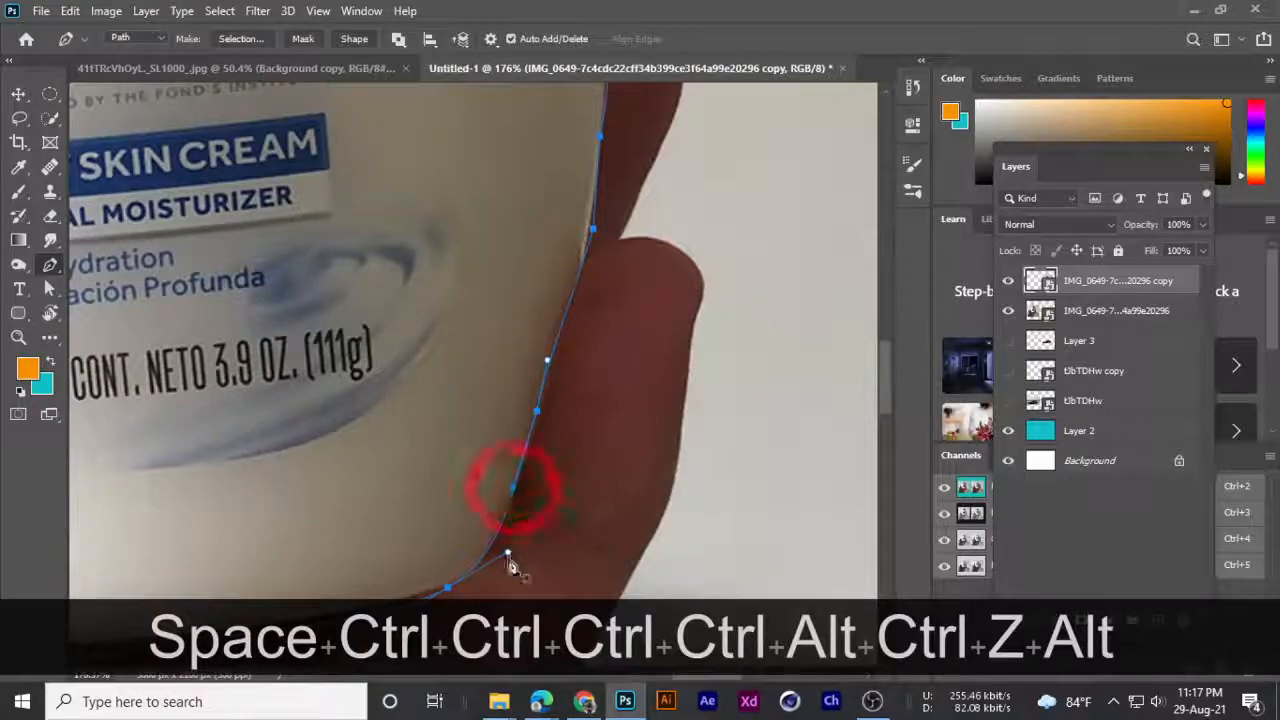
- Reshape the path under the jar by pulling in the lower right corner anchor's handle to match the bottom edge
key("ctrl+space")
left_click_drag(500, 349, 403, 357)
left_click_drag(366, 431, 471, 449)
key("alt")
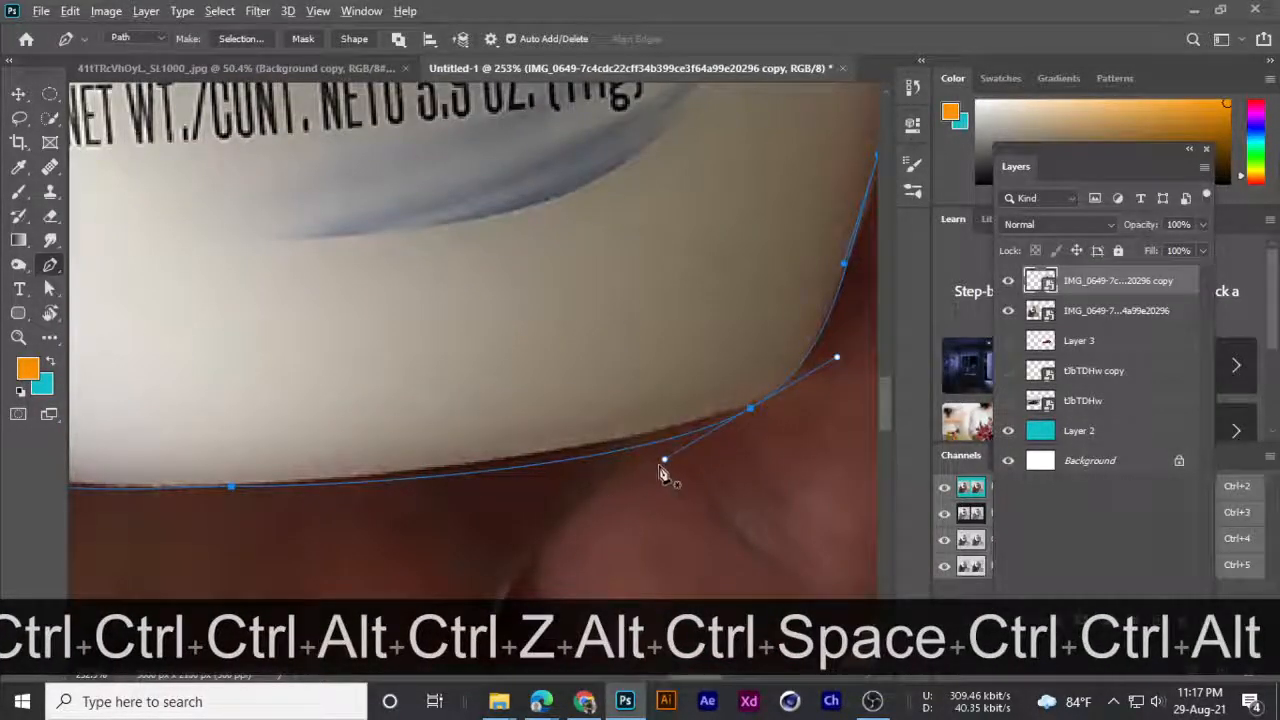
left_click_drag(664, 460, 640, 437)
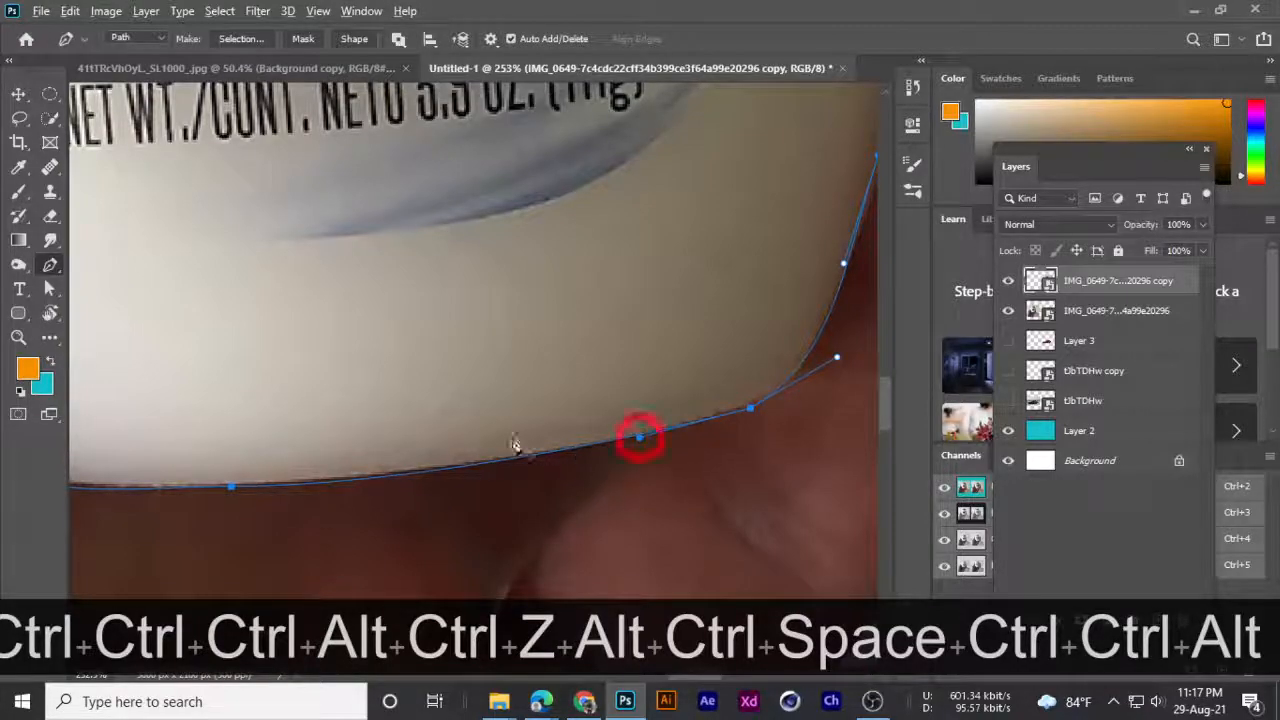
- Examine the refined work path around the whole jar and compare it with the original photo beside it
scroll(374, 412, "down", 3)
scroll(374, 417, "down", 2)
scroll(263, 480, "down", 2)
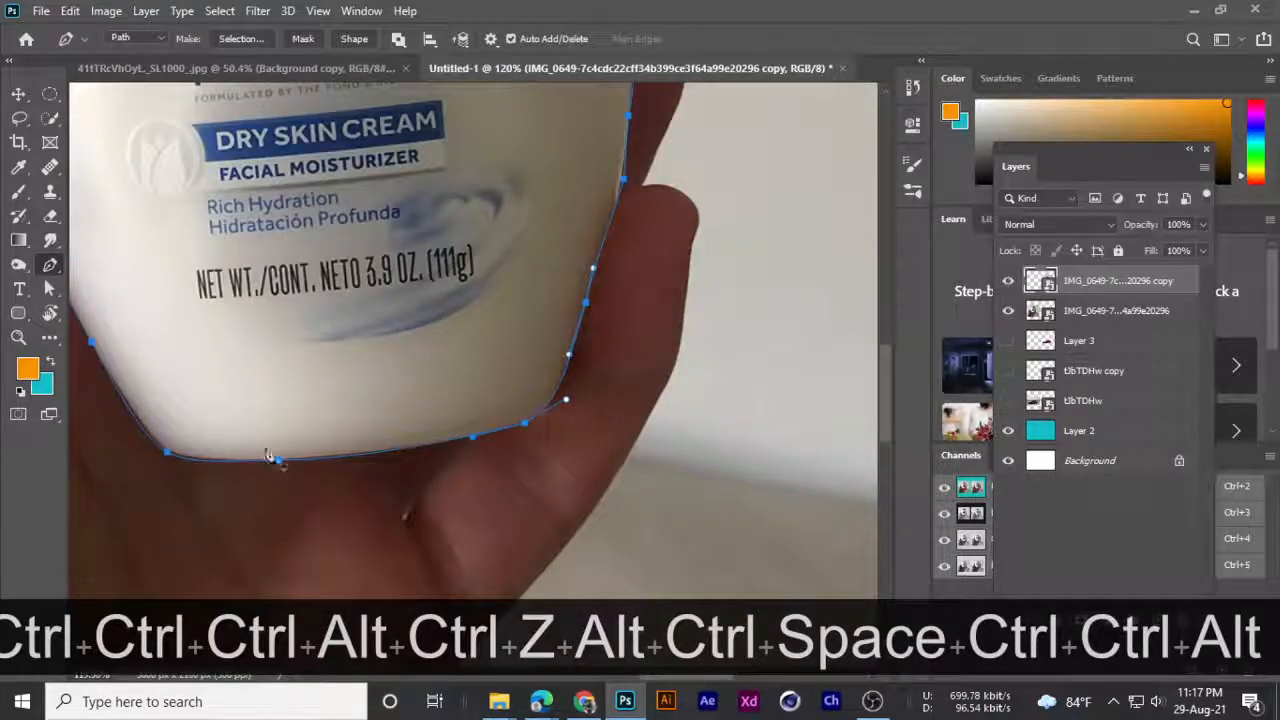
scroll(180, 460, "down", 4)
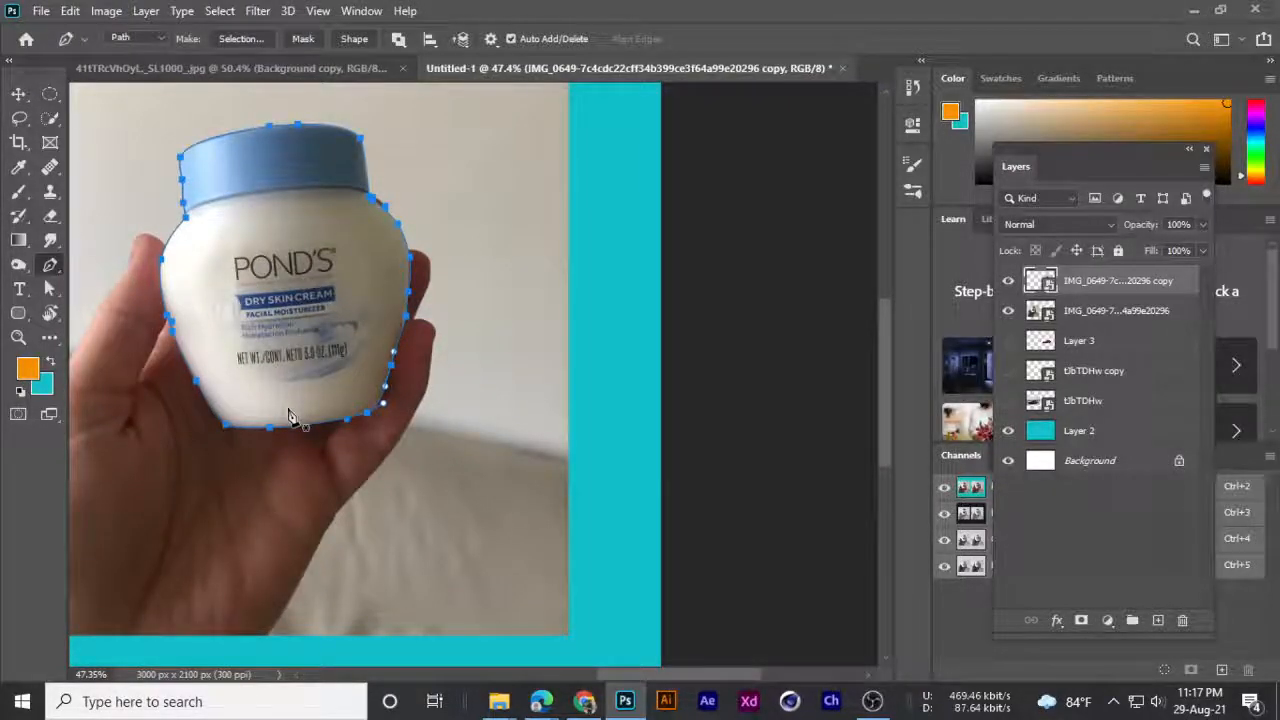
right_click(316, 228)
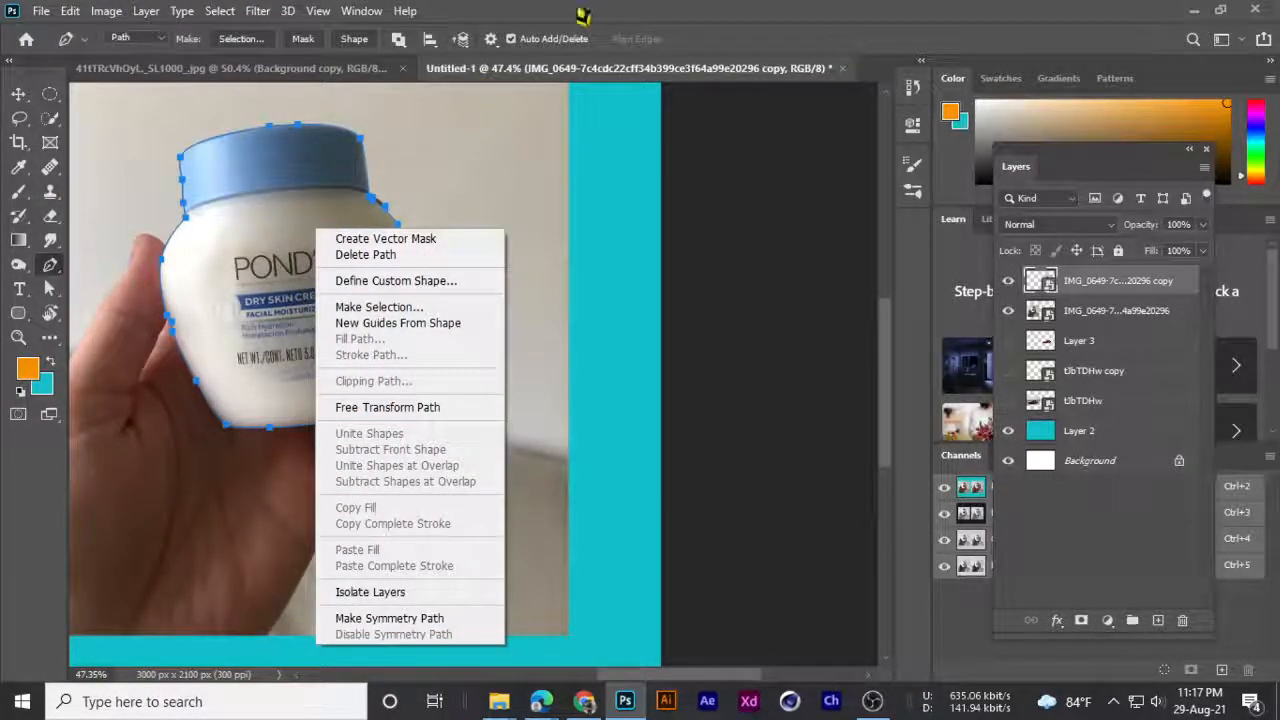
left_click(619, 7)
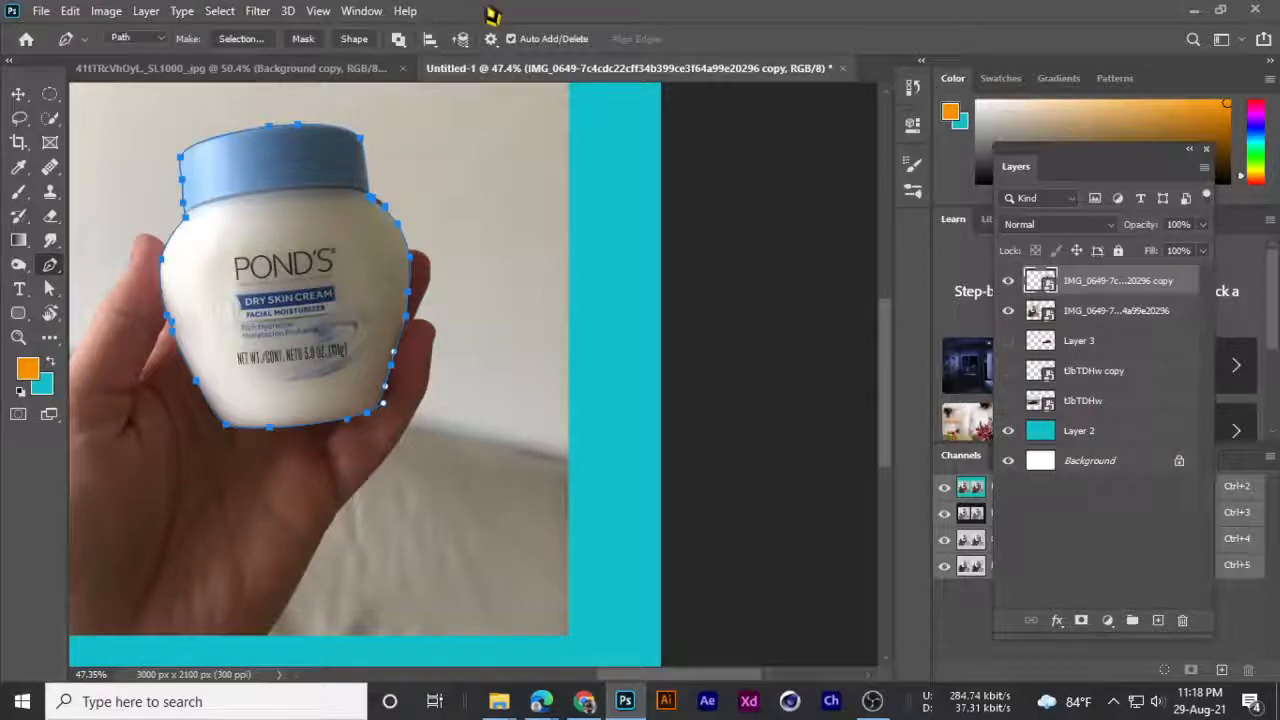
scroll(135, 372, "up", 2)
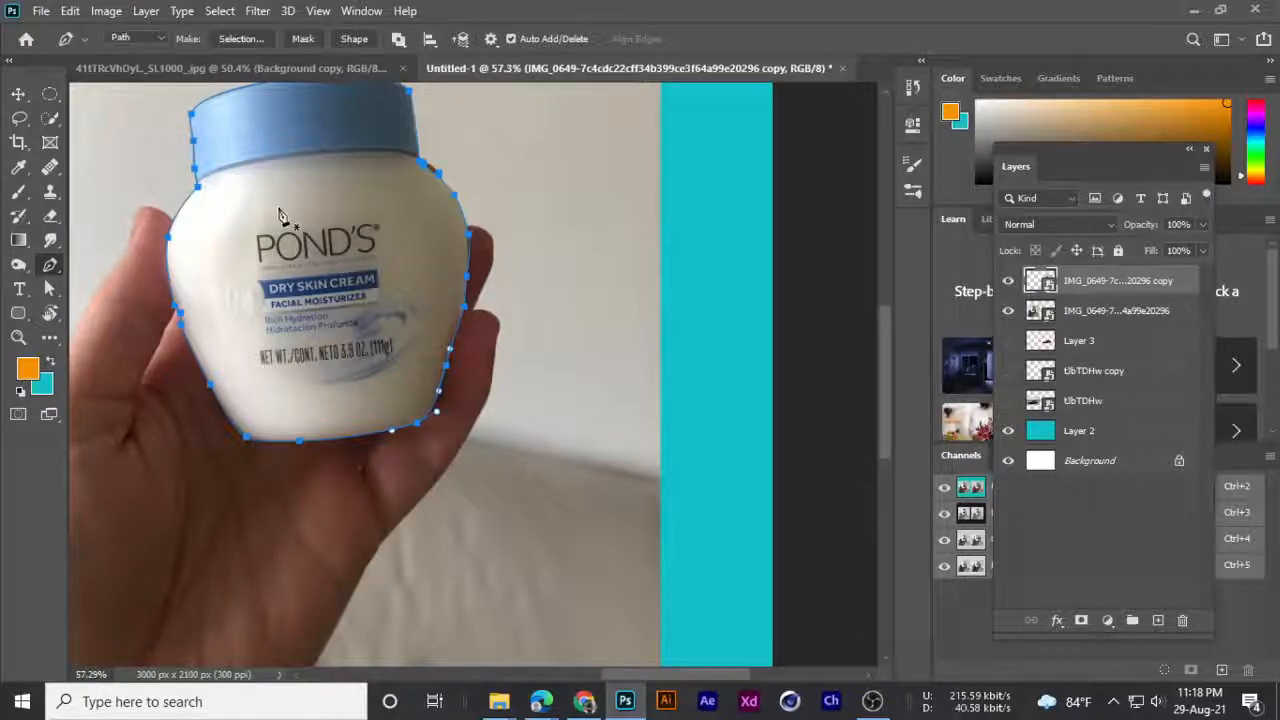
scroll(228, 200, "down", 2)
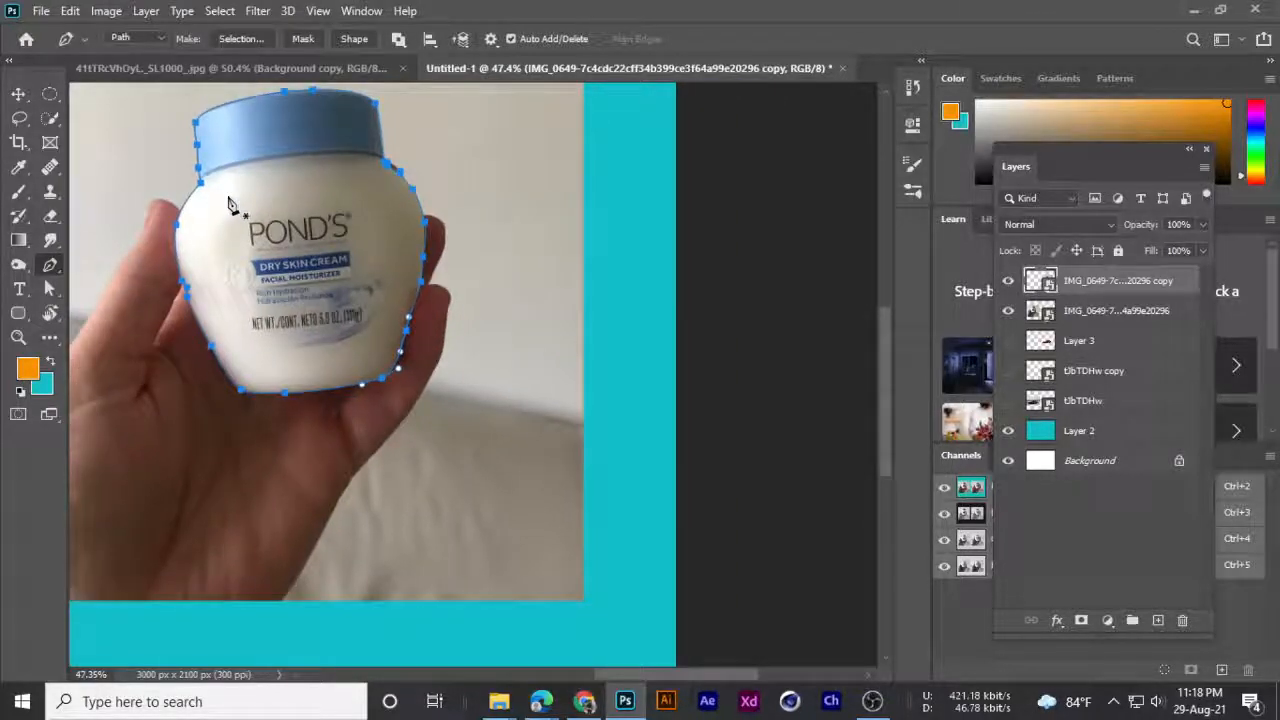
scroll(228, 200, "down", 1)
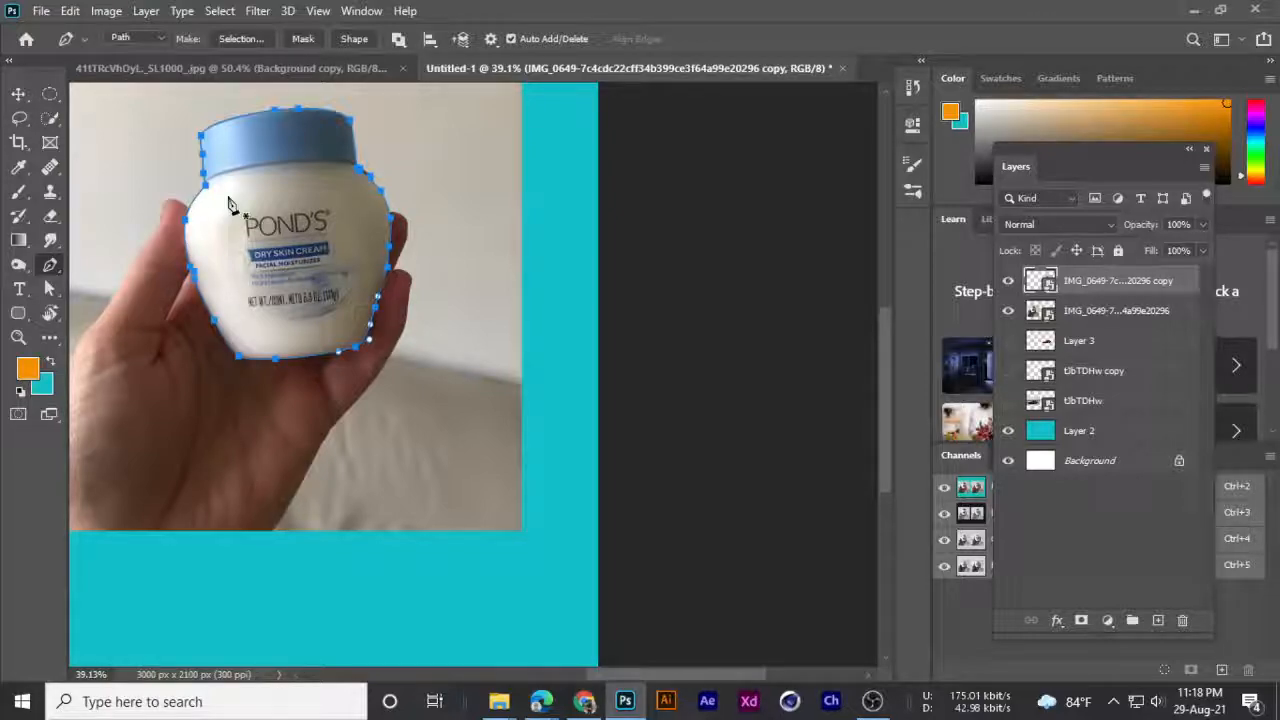
key("space")
left_click_drag(228, 200, 415, 274)
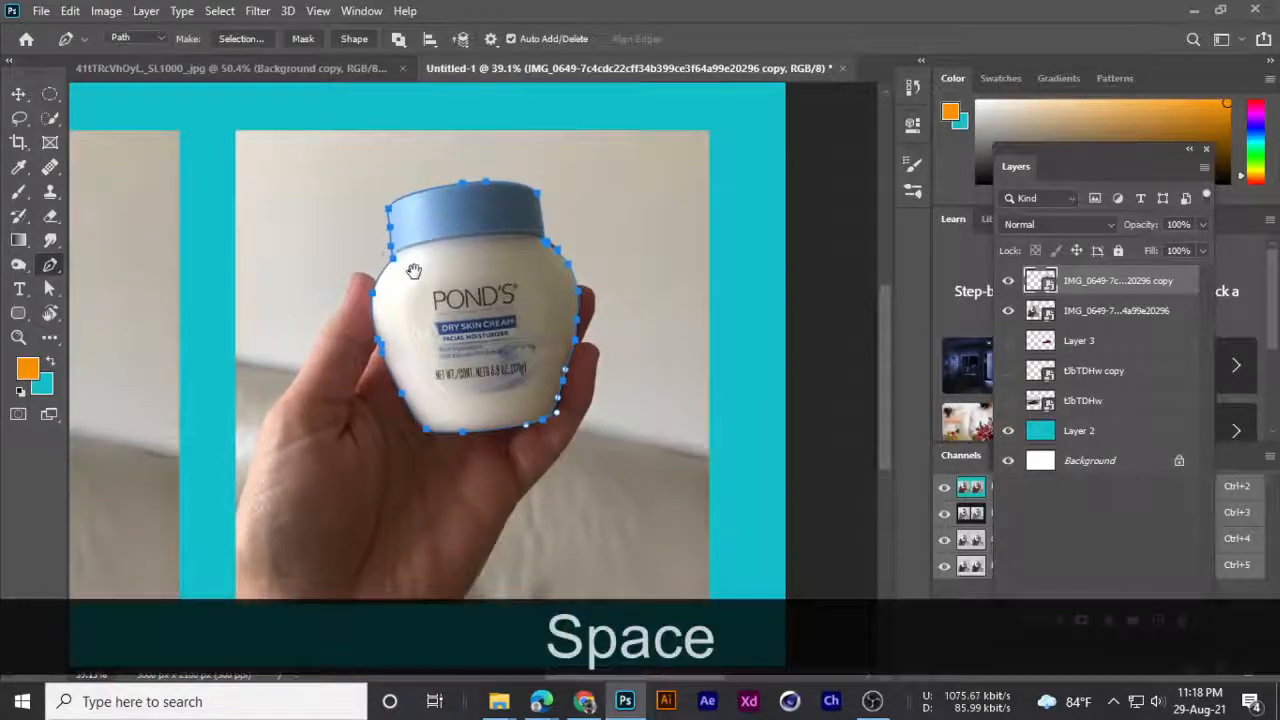
left_click_drag(490, 246, 520, 280)
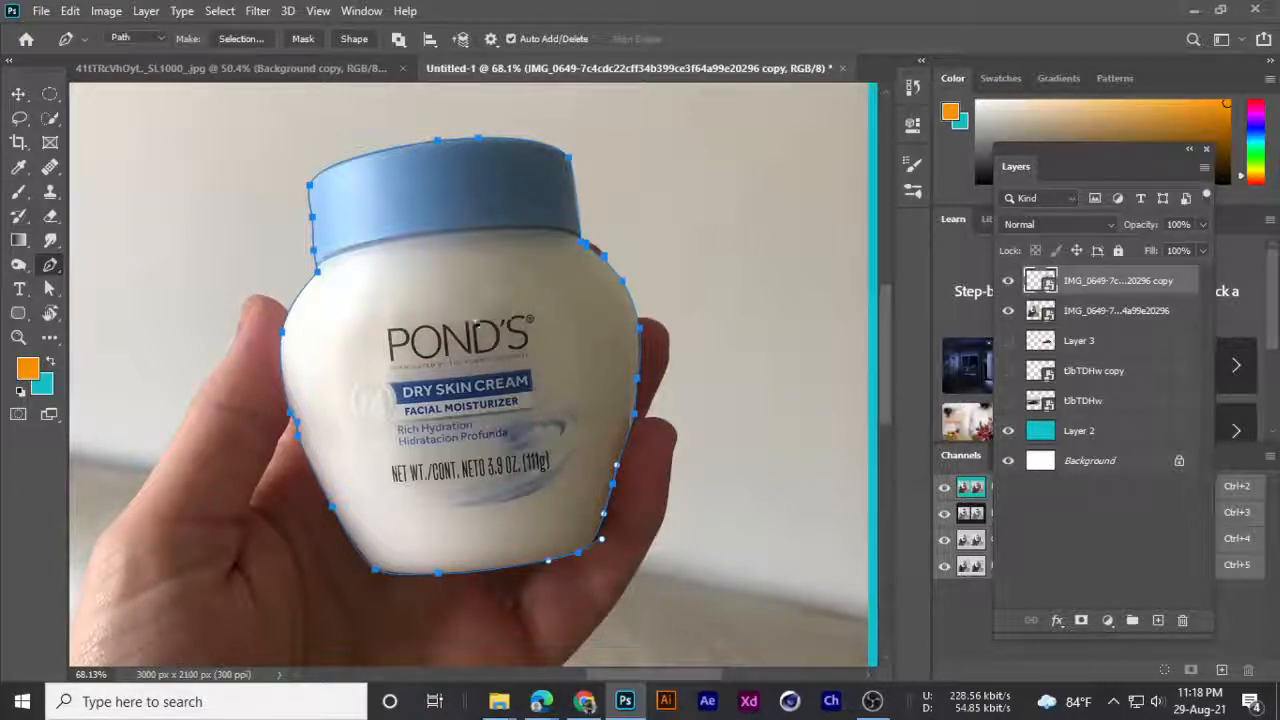
scroll(447, 313, "down", 5)
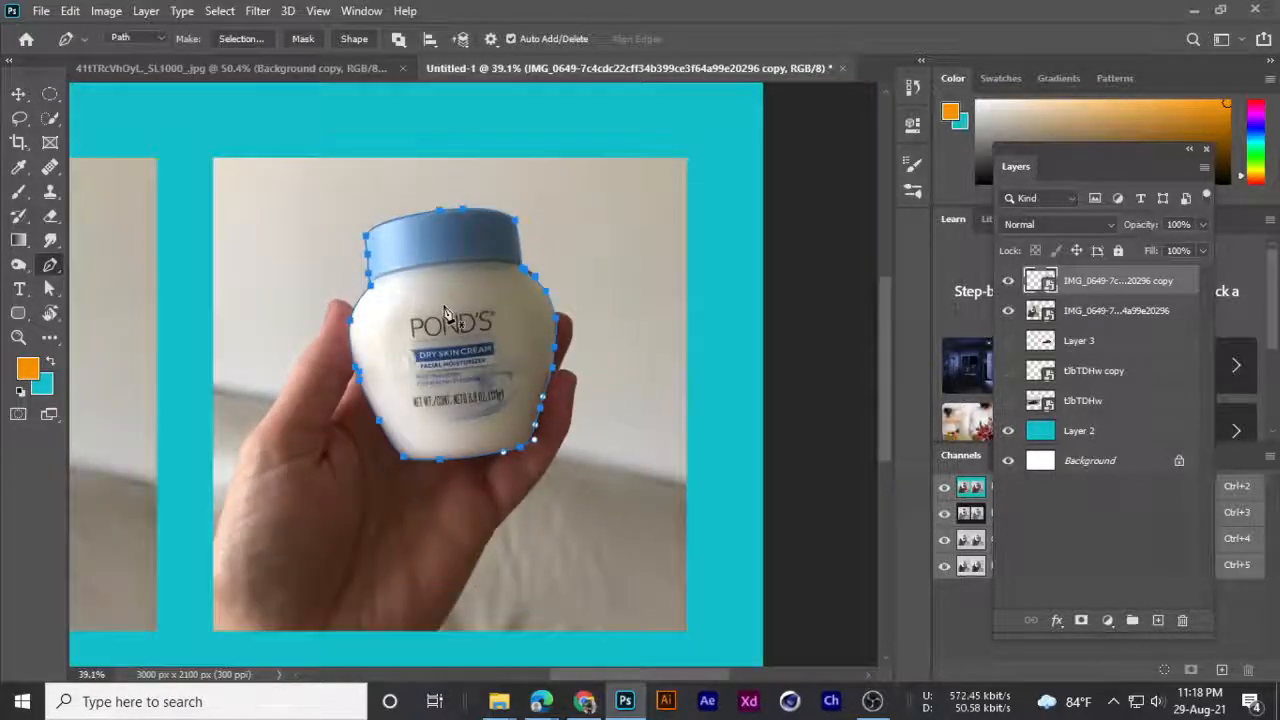
scroll(481, 318, "up", 3)
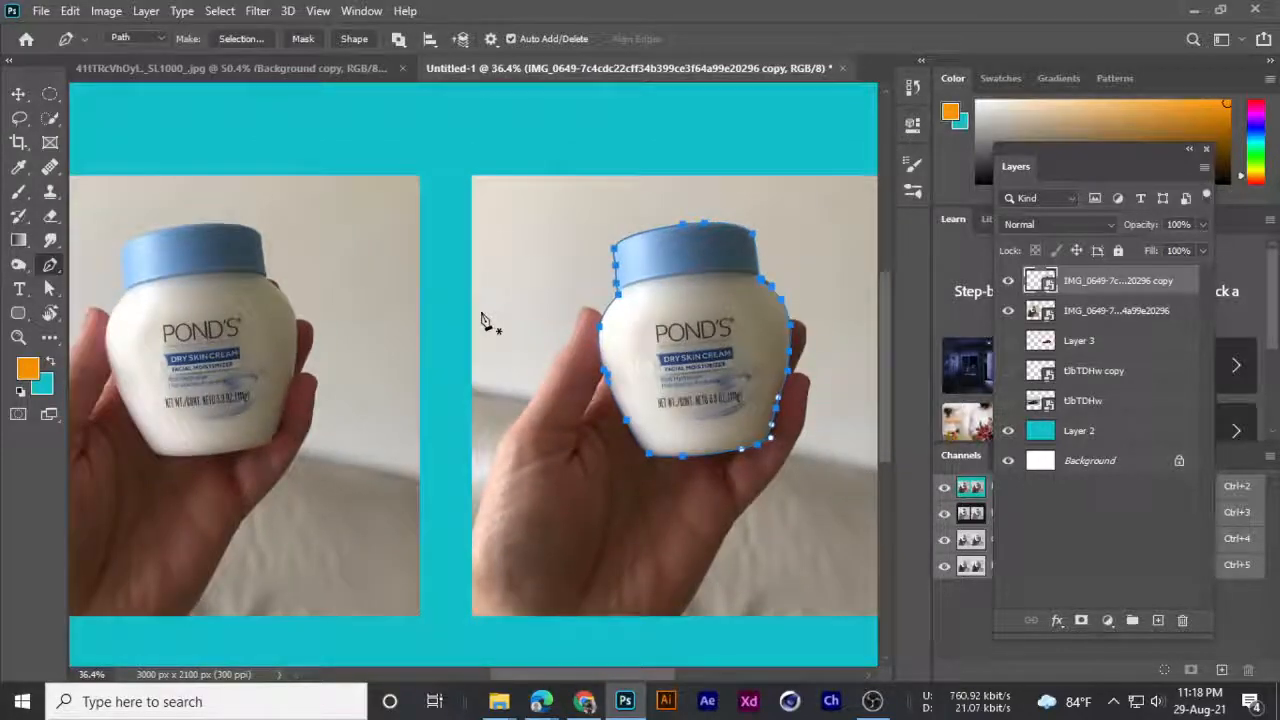